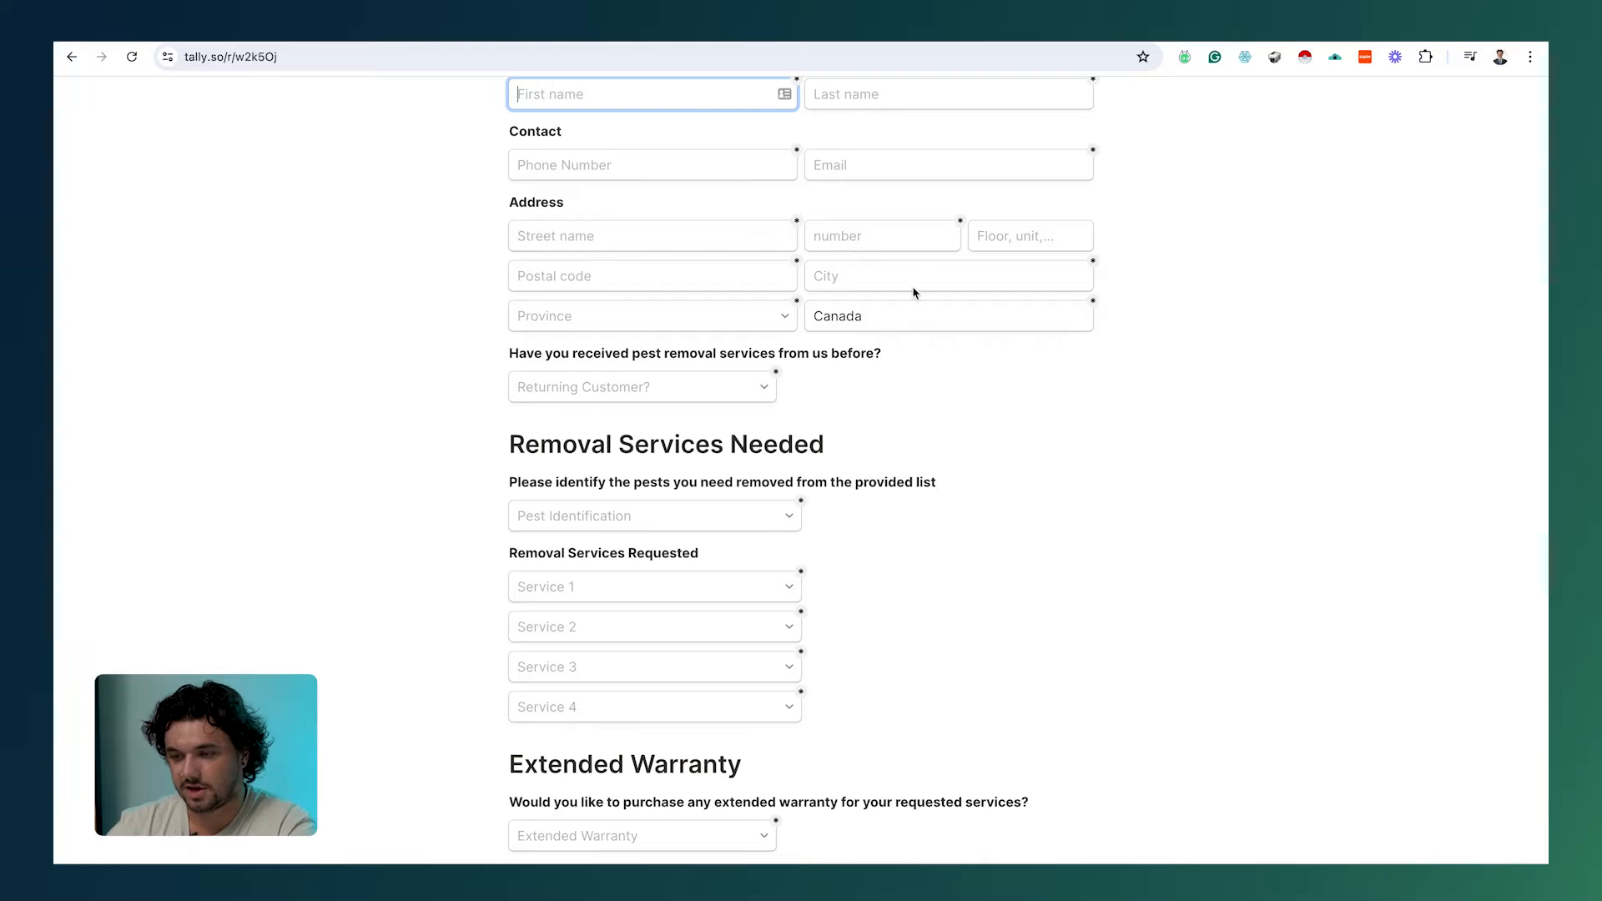
# Step: Scroll through the pricing estimator sheet to review the listed services and prices
pyautogui.scroll(2, 916, 281)
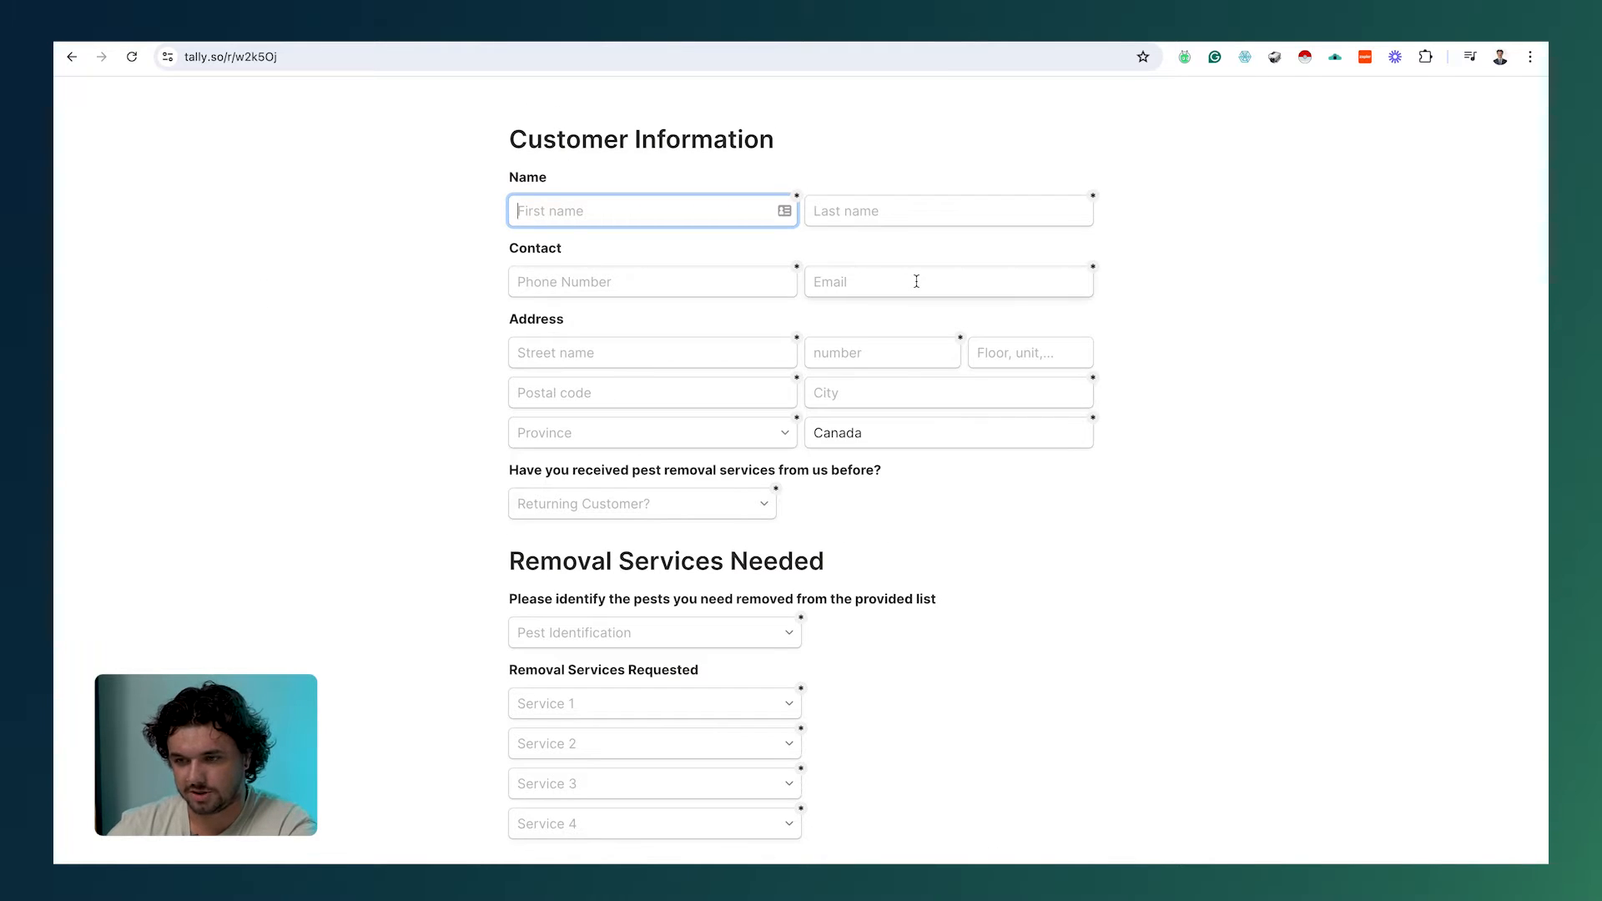
pyautogui.scroll(2, 916, 281)
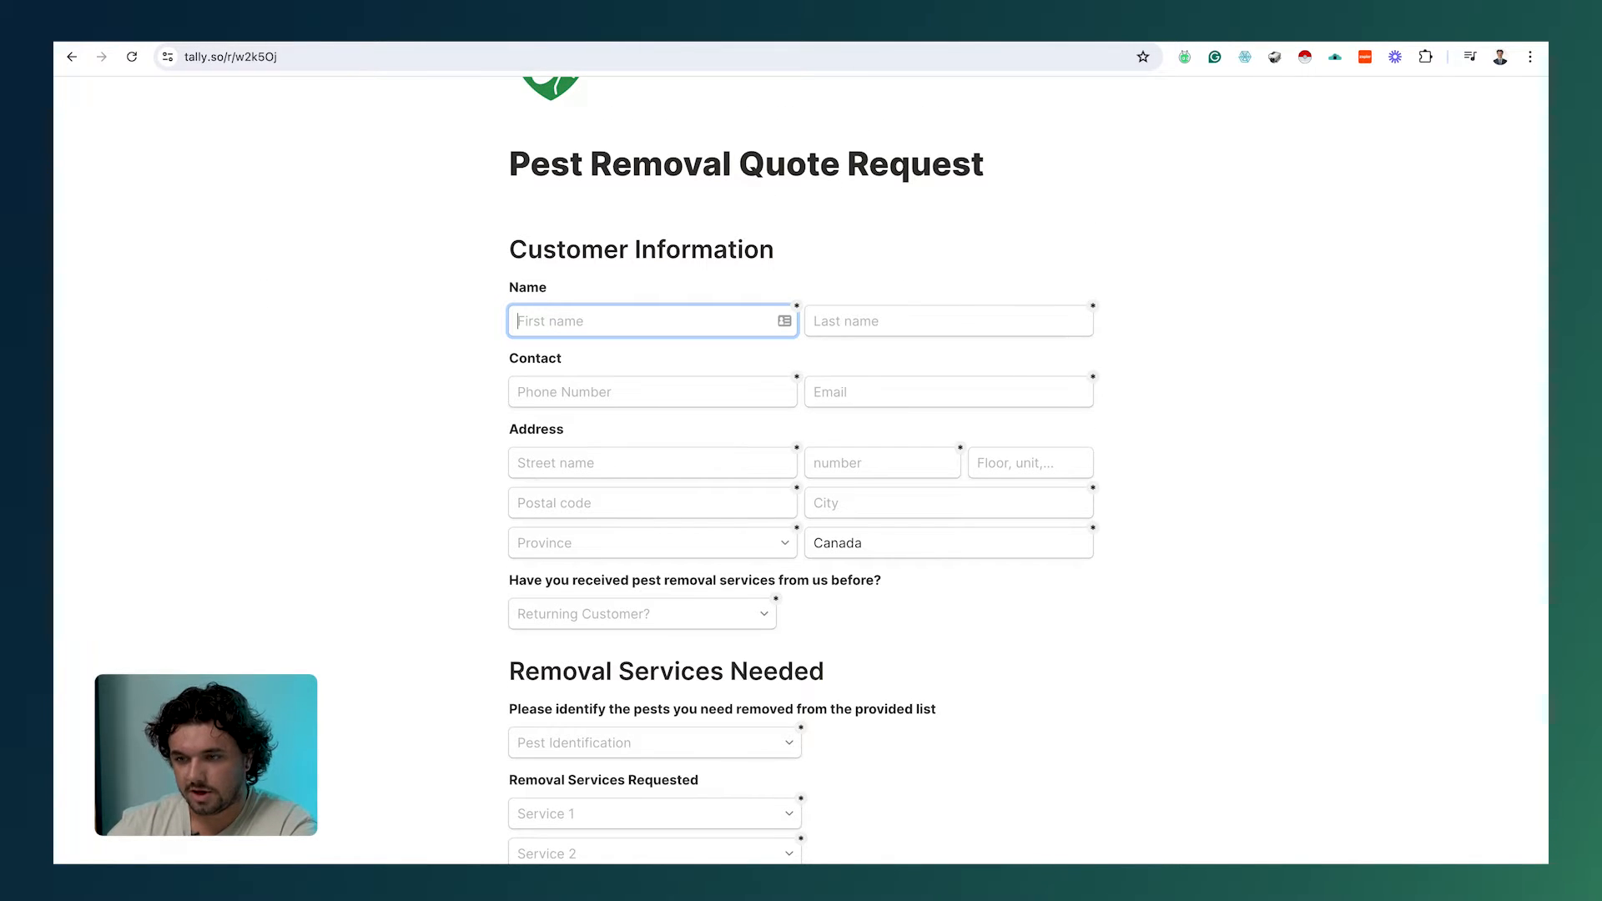
pyautogui.hotkey('ctrl', 'Tab')
pyautogui.scroll(-3, 648, 521)
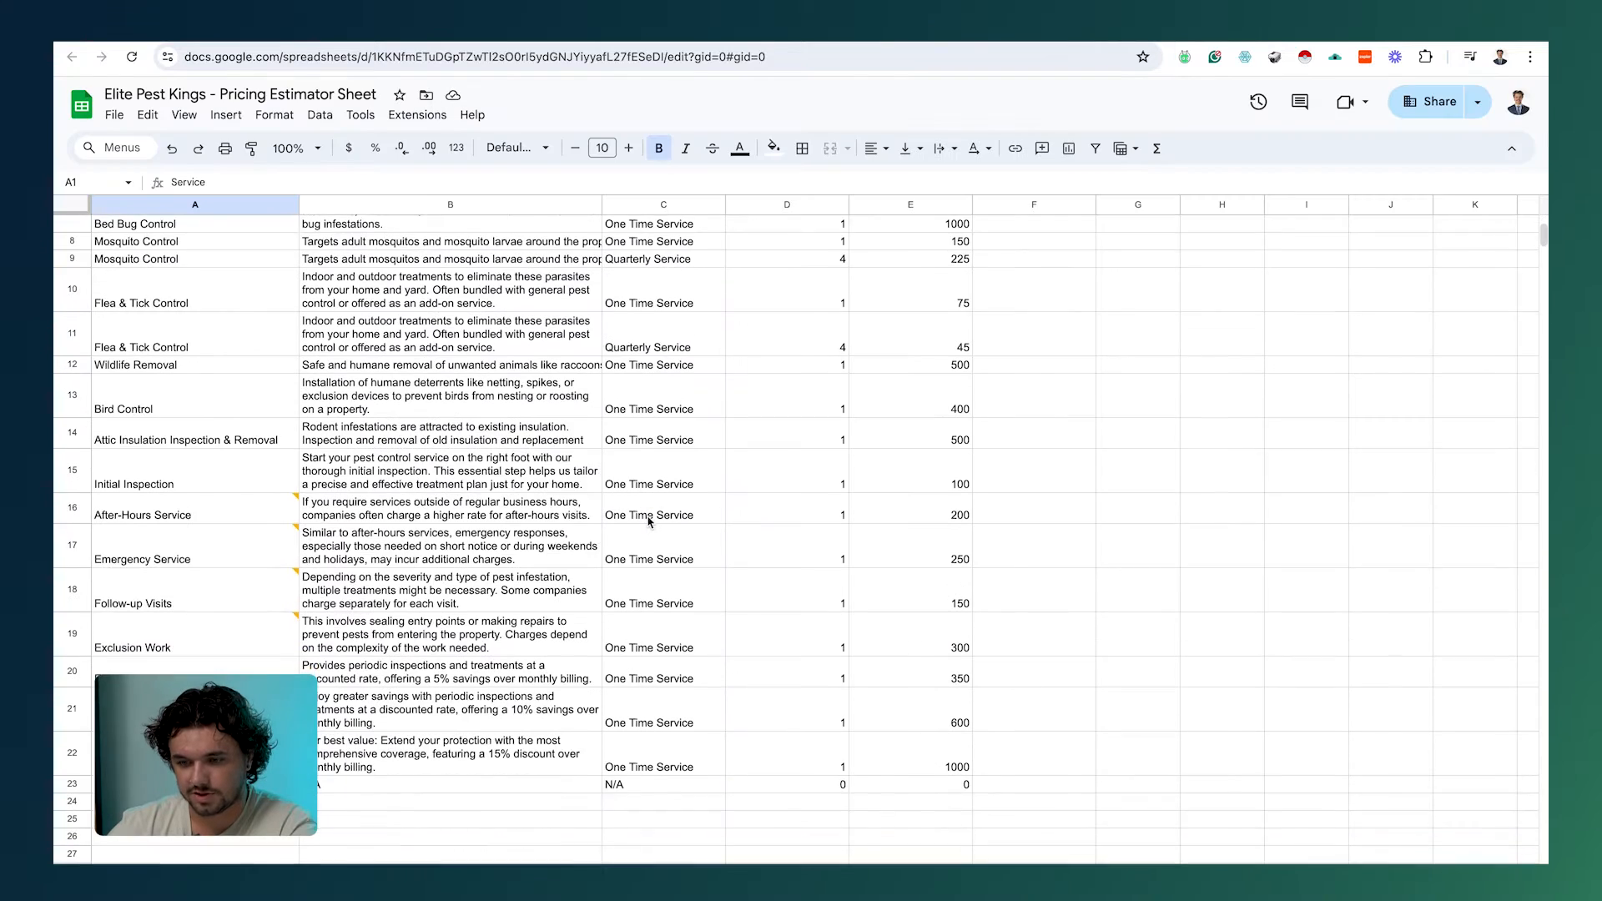
pyautogui.scroll(1, 648, 522)
pyautogui.scroll(3, 648, 523)
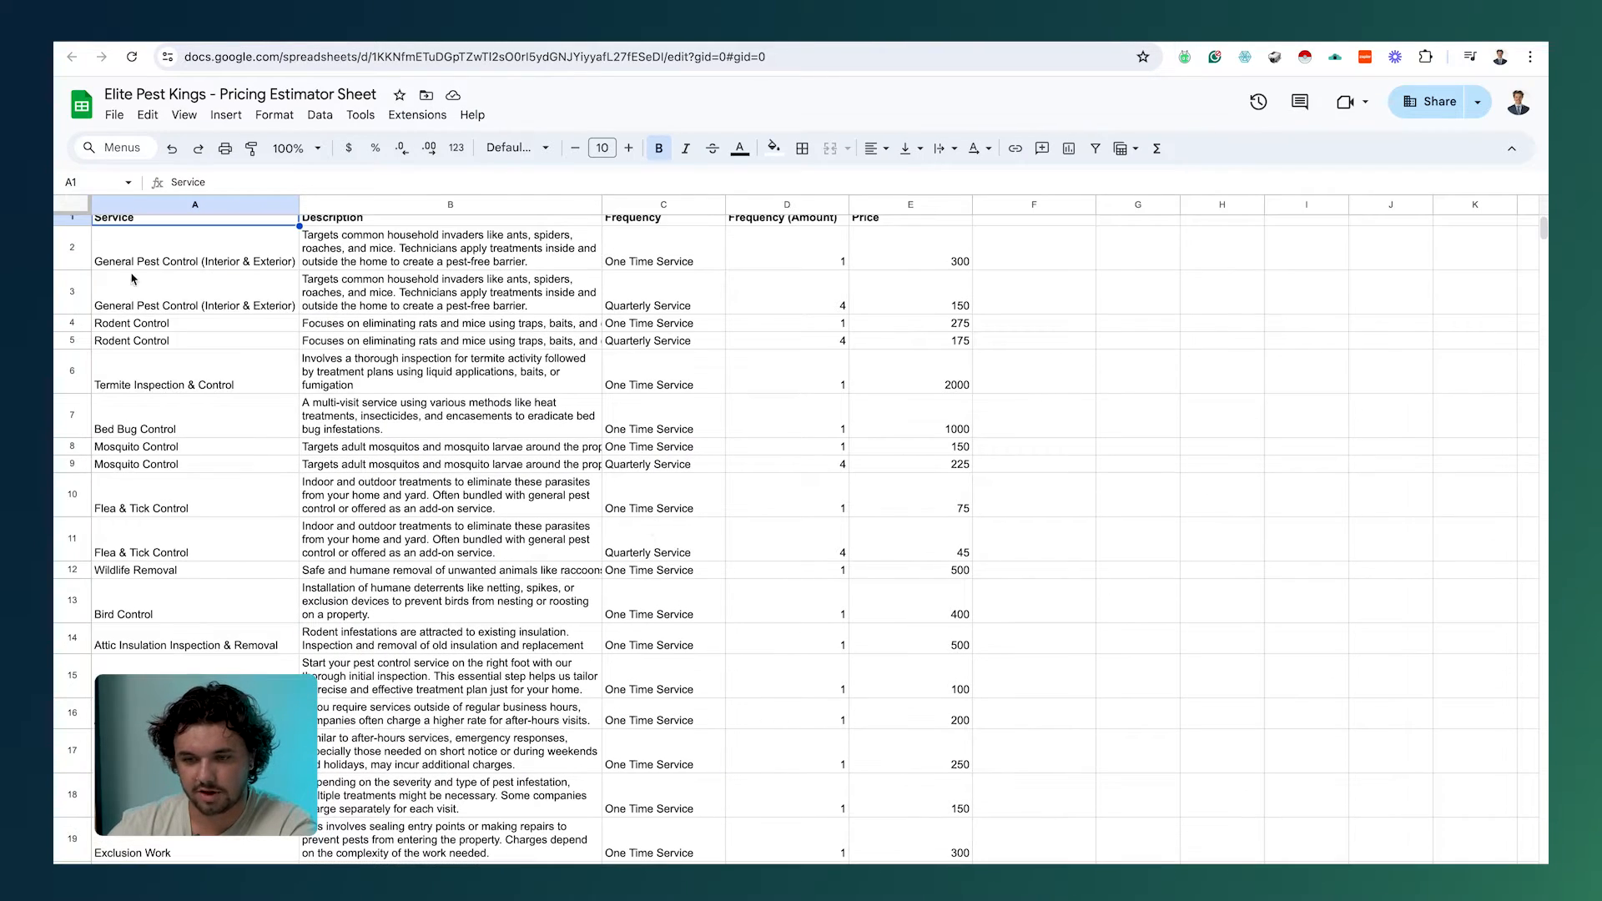
pyautogui.scroll(-3, 140, 255)
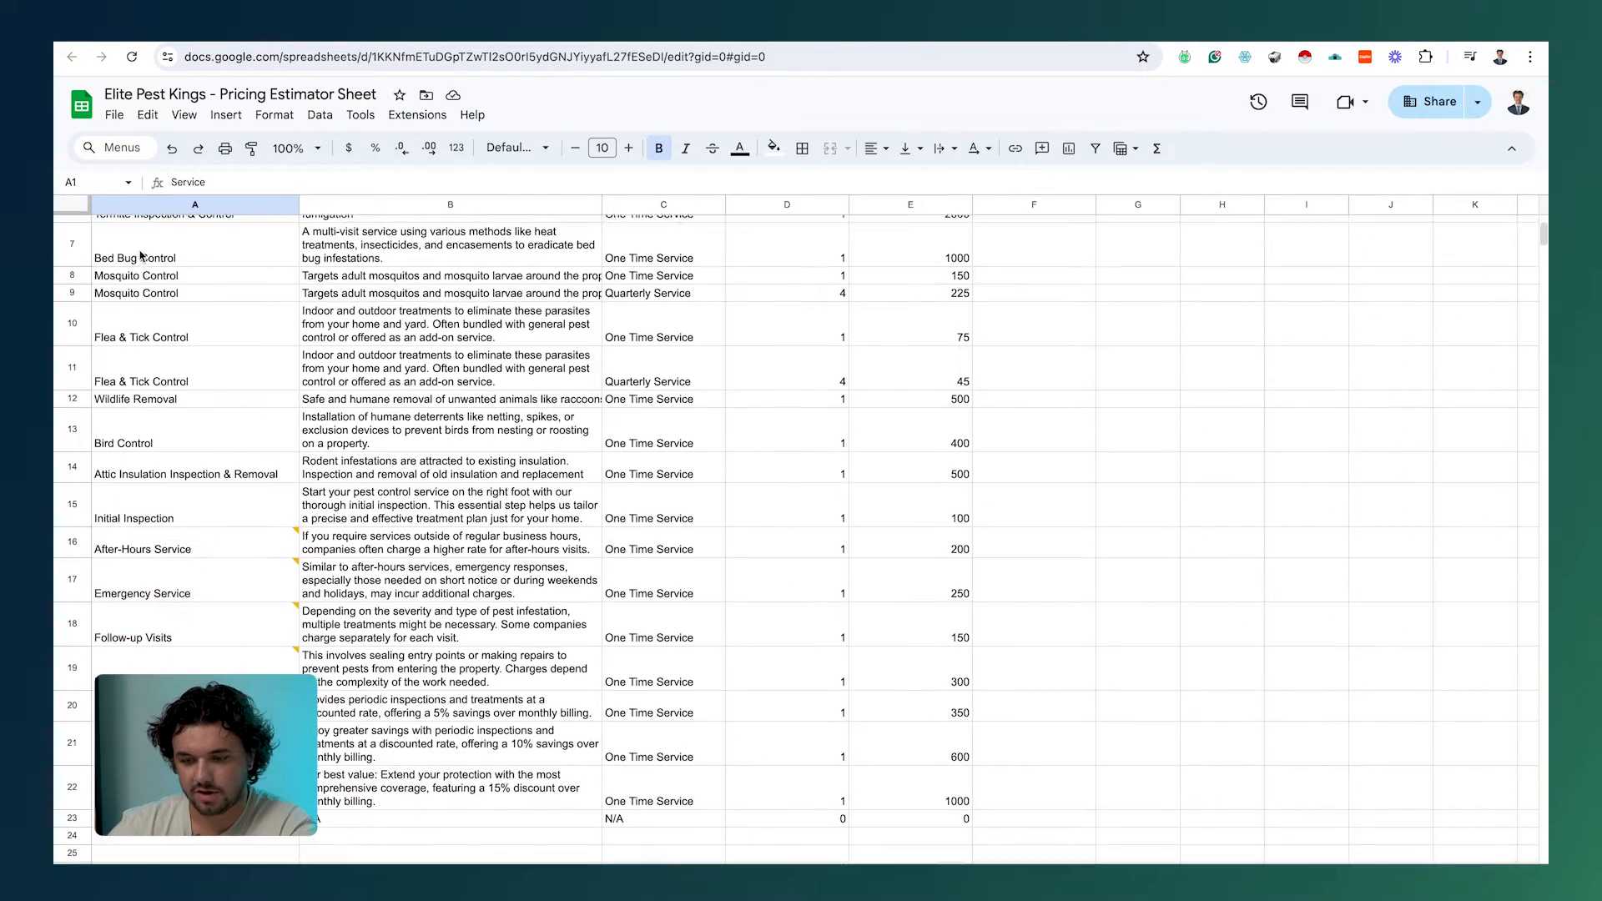
pyautogui.scroll(2, 140, 255)
pyautogui.scroll(1, 140, 255)
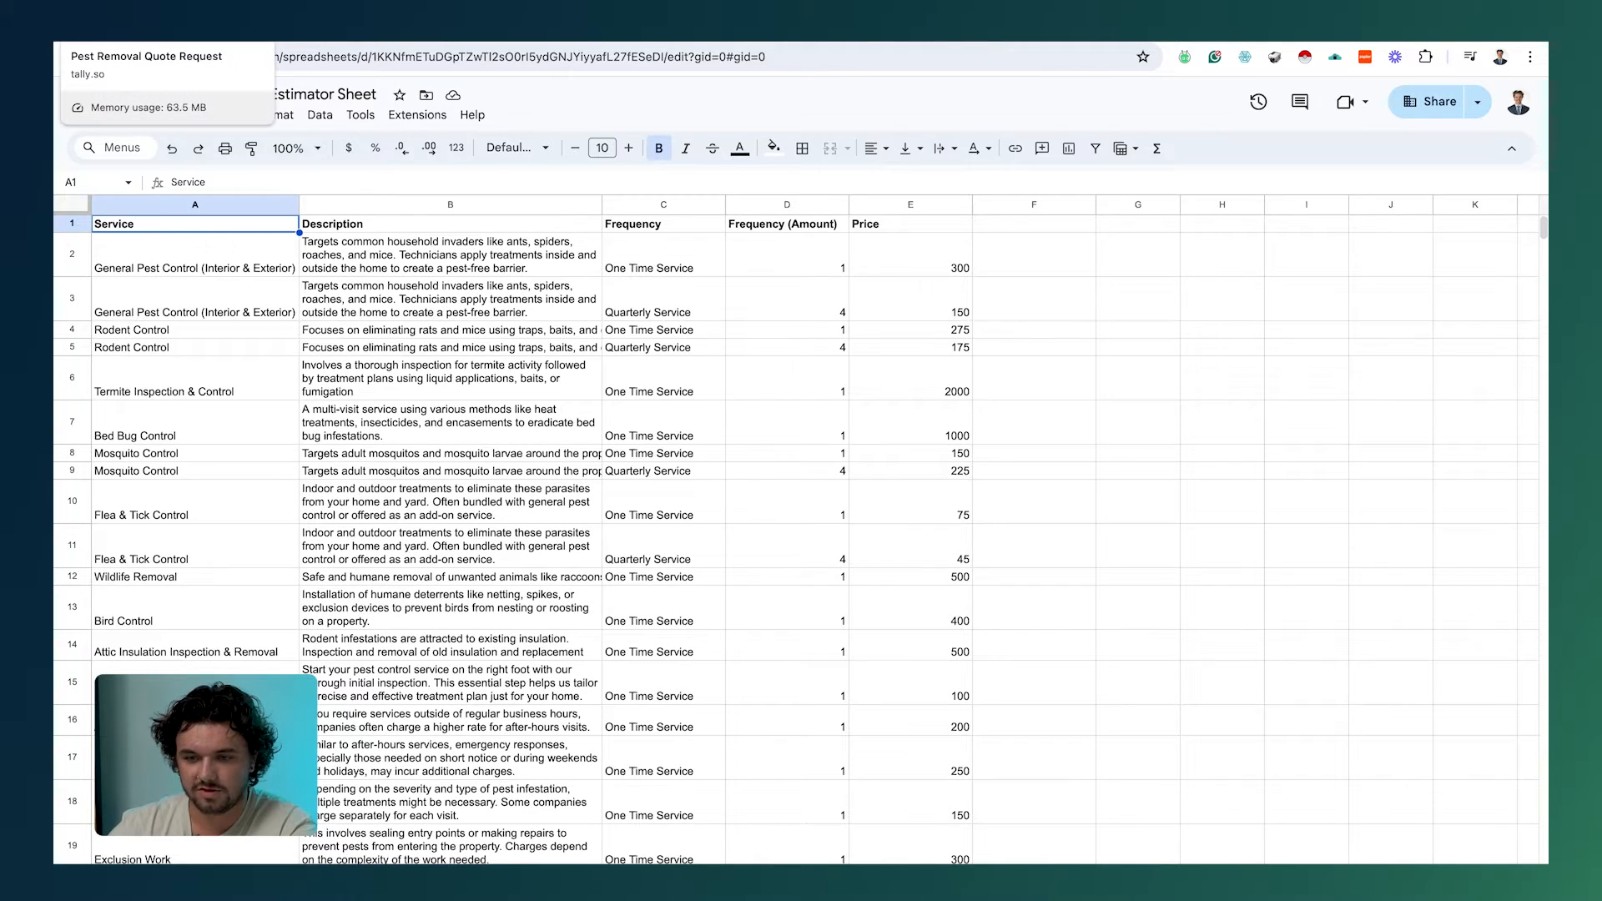
# Step: Open the quote form's Service 1 list and compare it with the sheet's A2 service and C2 frequency
pyautogui.click(140, 33)
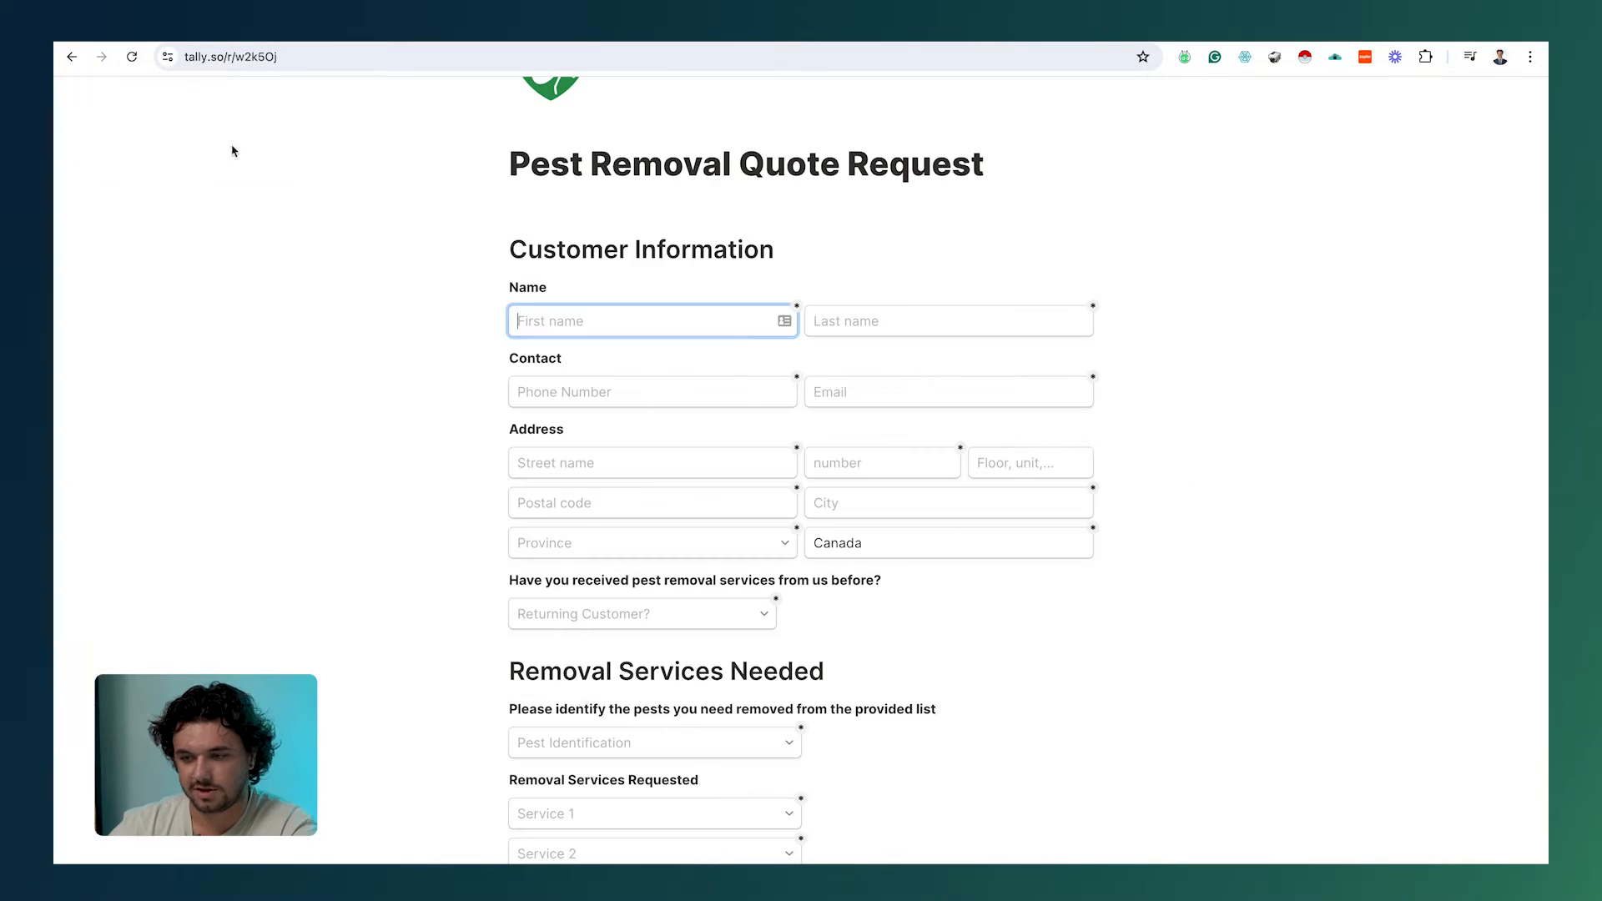
pyautogui.scroll(-3, 598, 615)
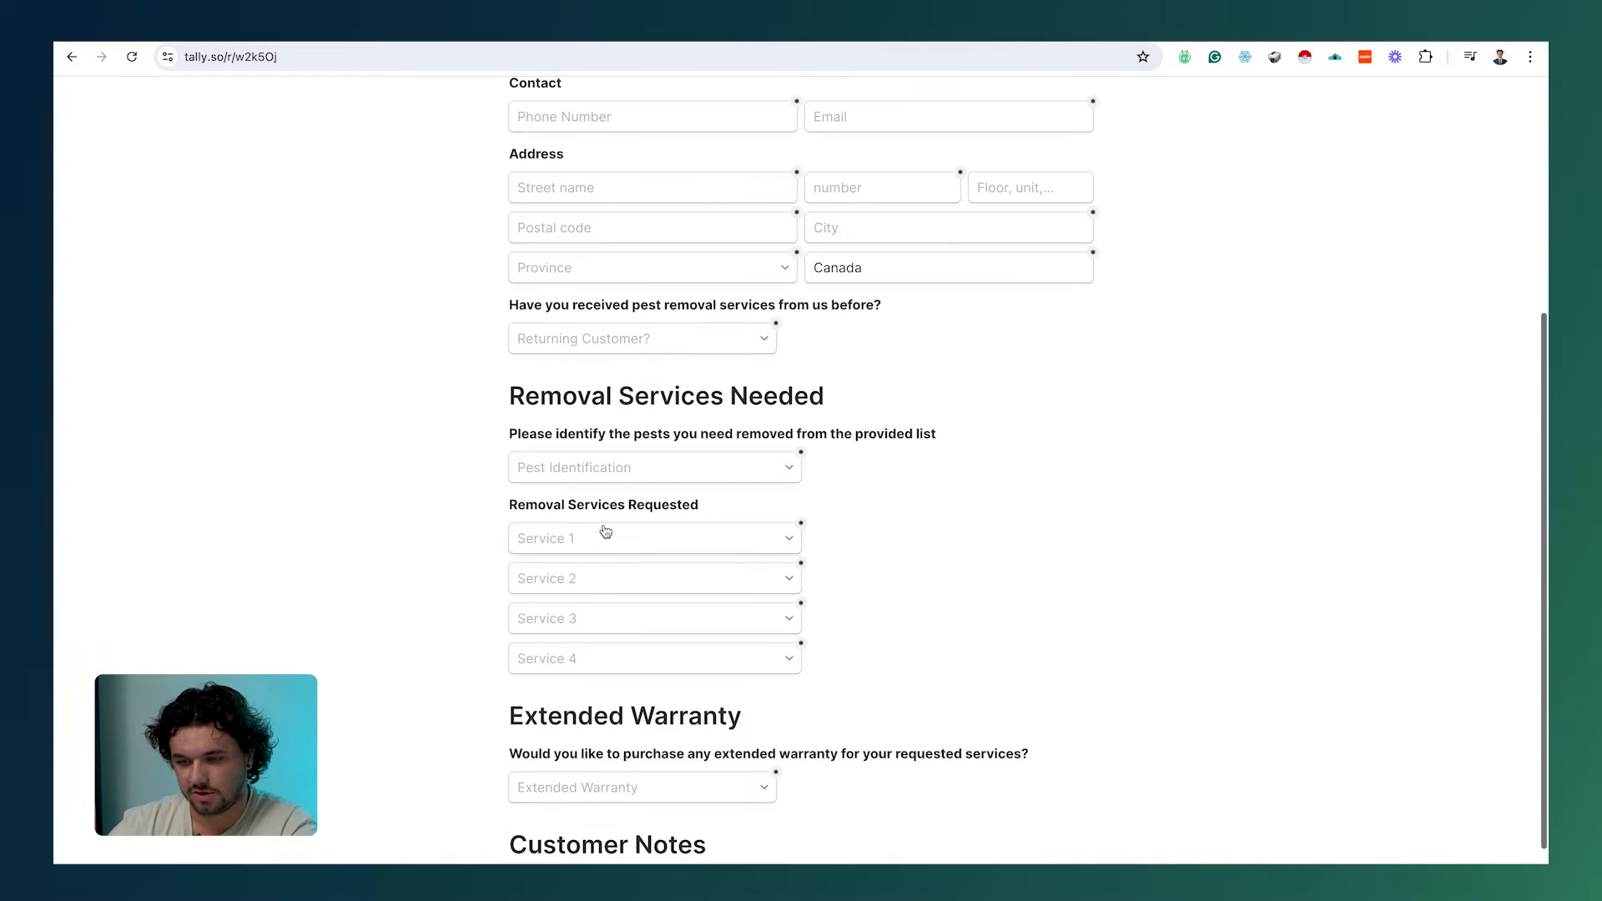
pyautogui.click(605, 534)
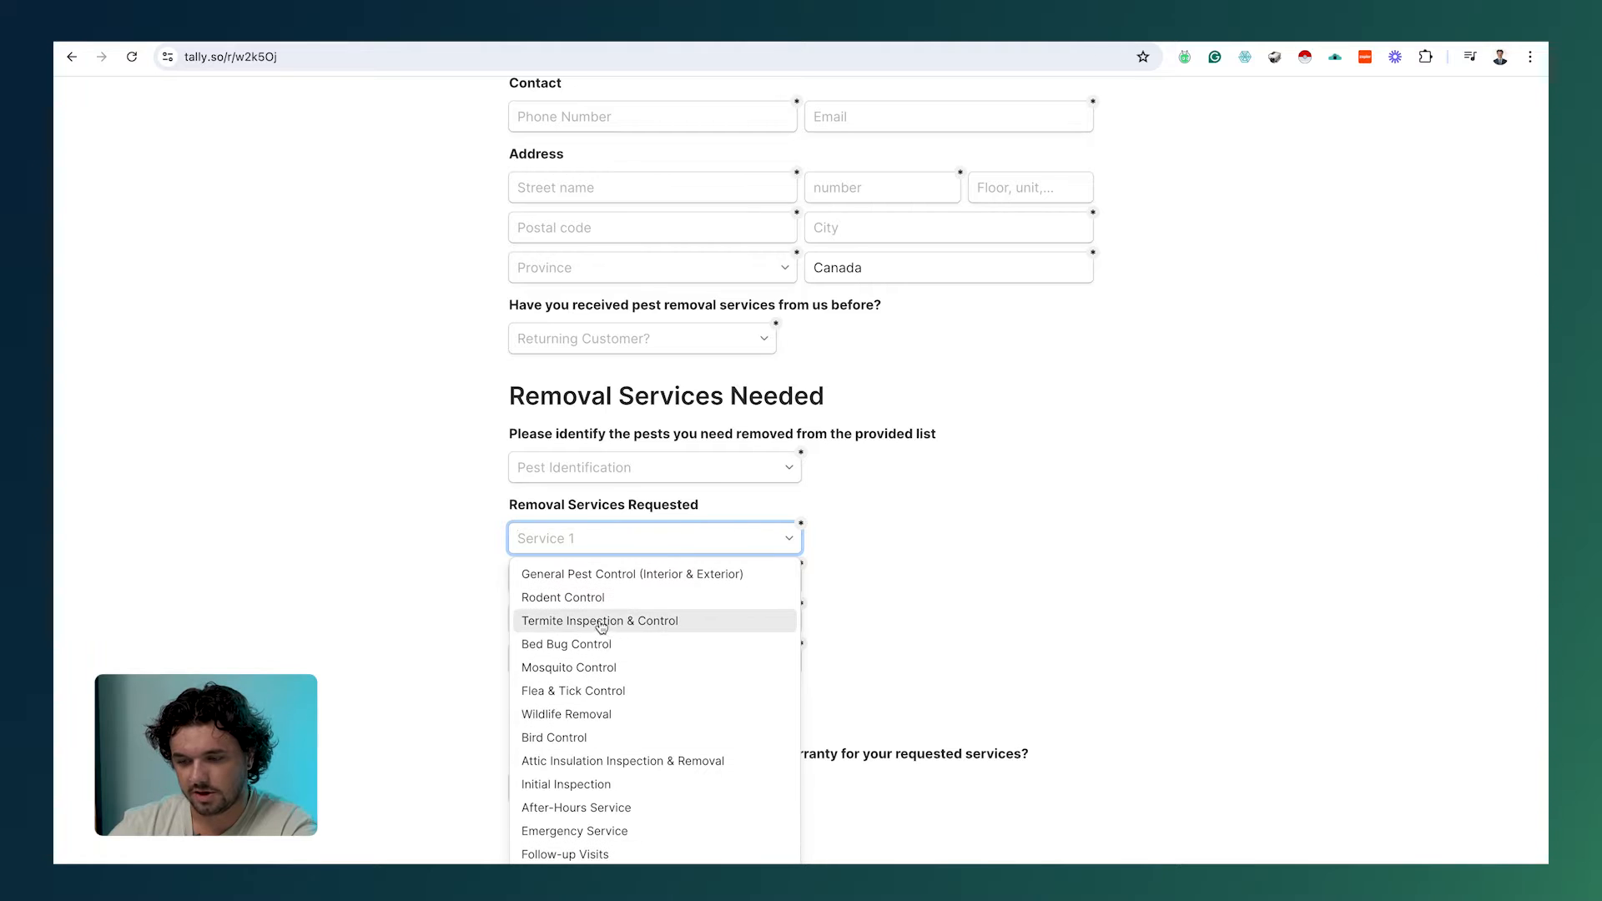
pyautogui.hotkey('ctrl', 'Tab')
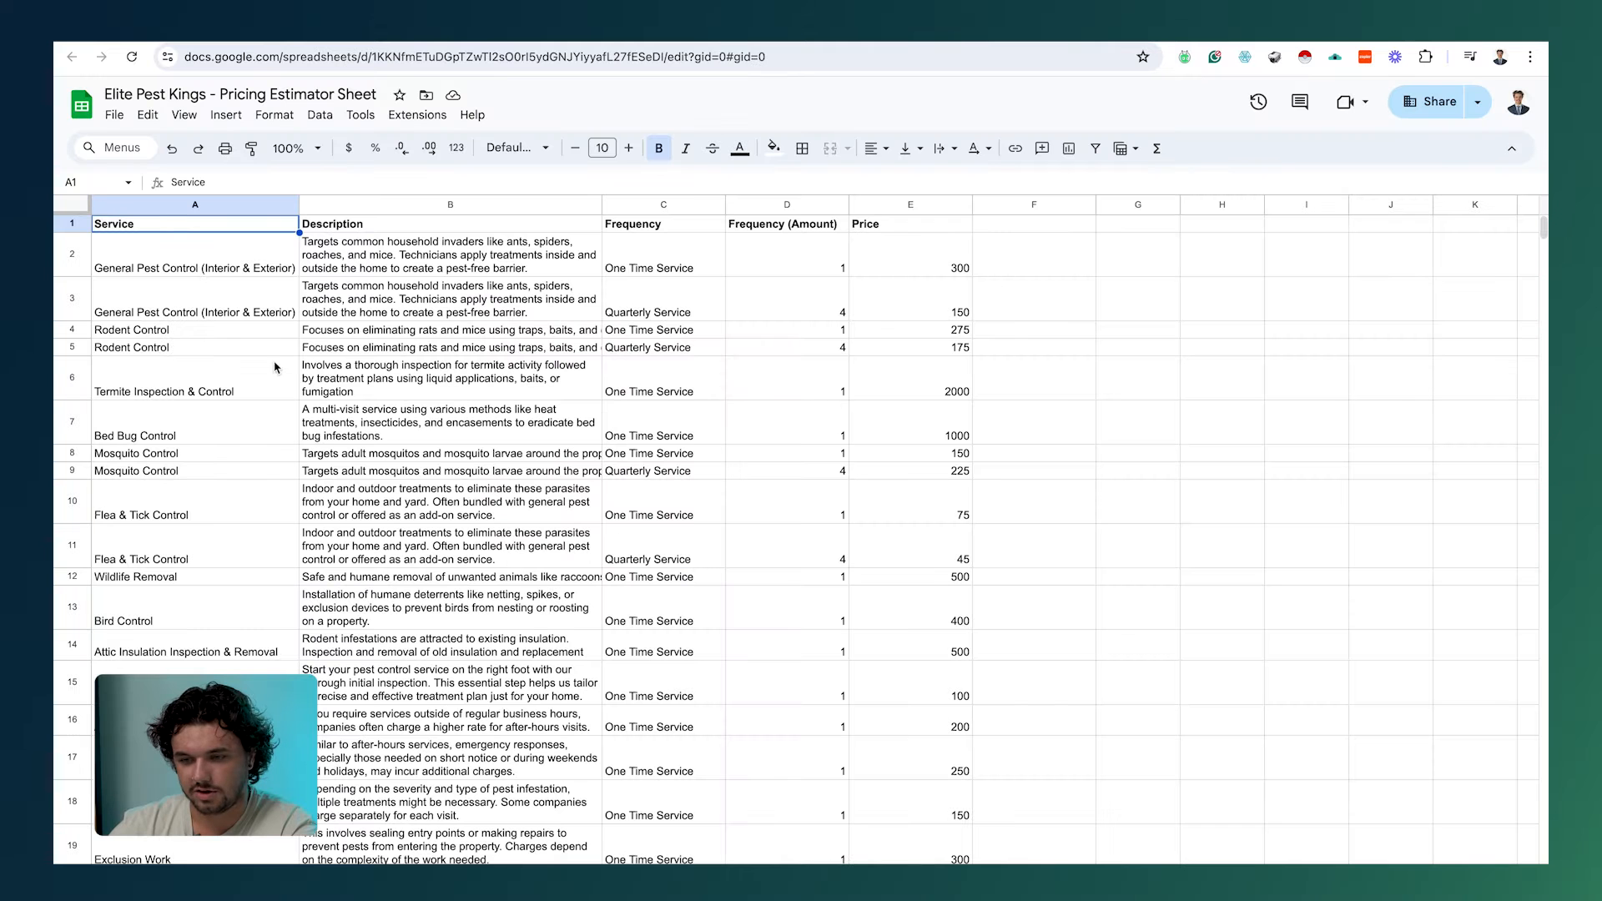
pyautogui.click(195, 252)
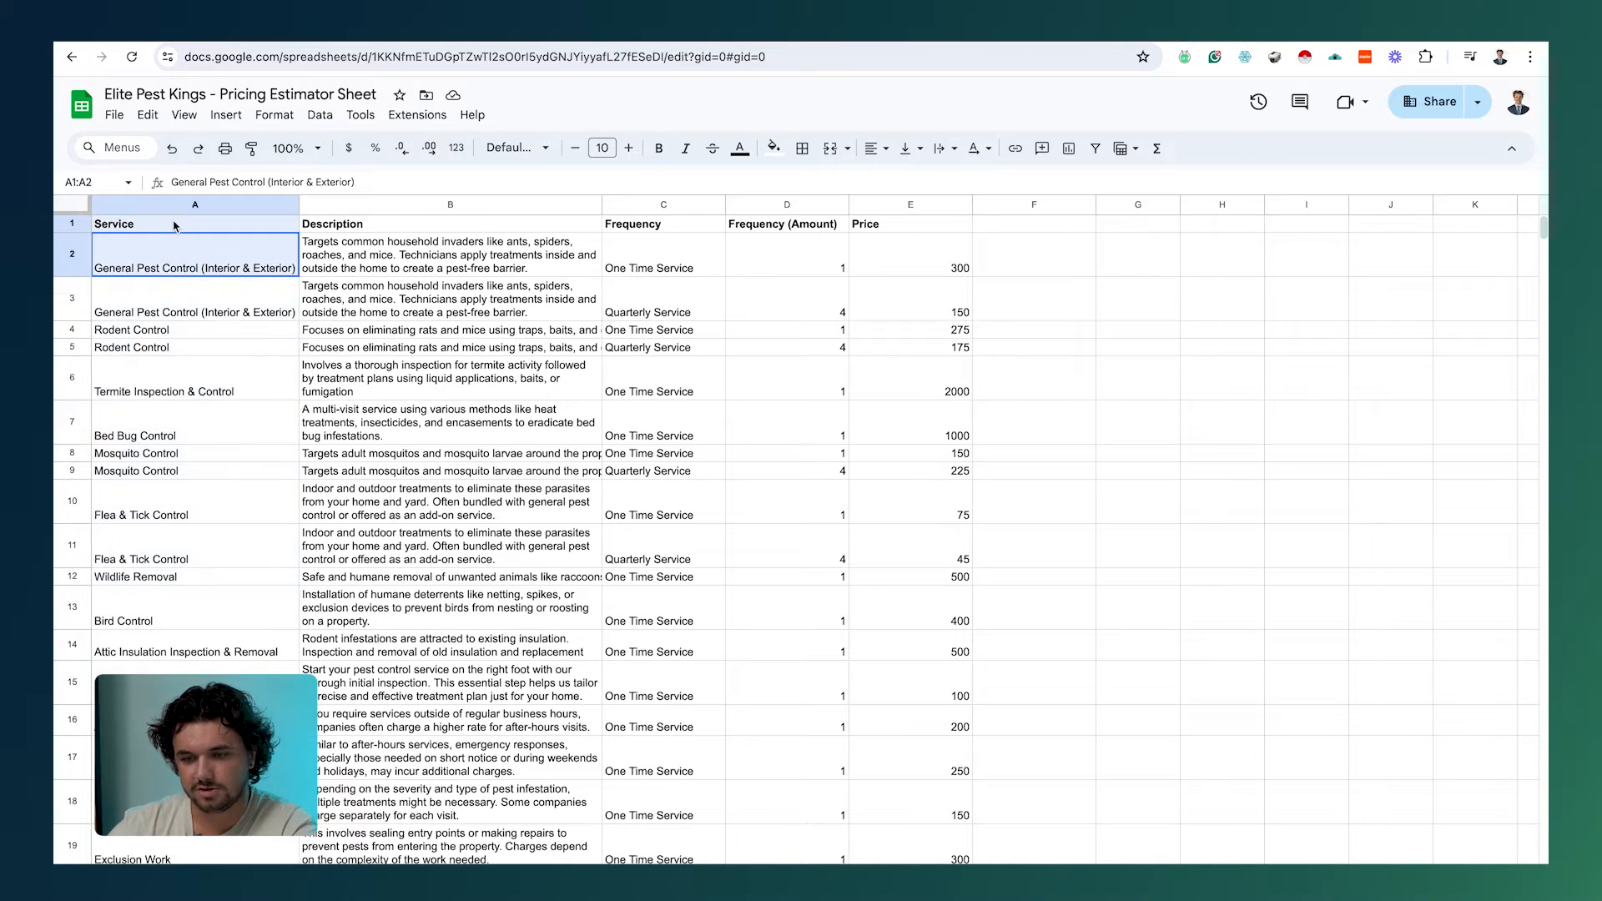
pyautogui.click(640, 267)
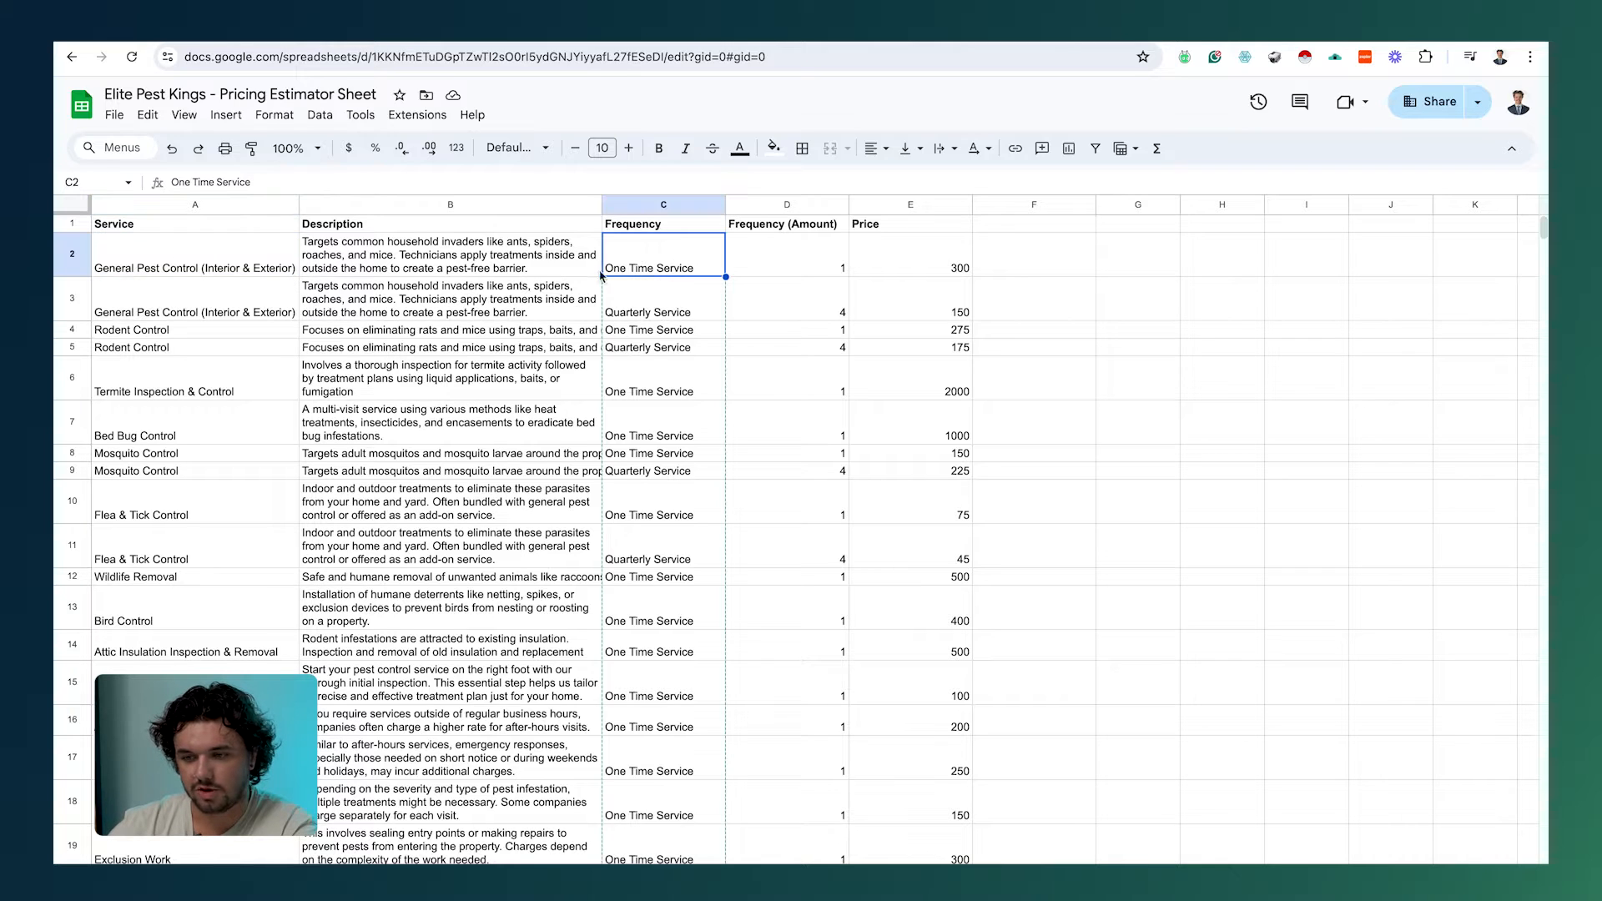
pyautogui.hotkey('ctrl', 'shift', 'Tab')
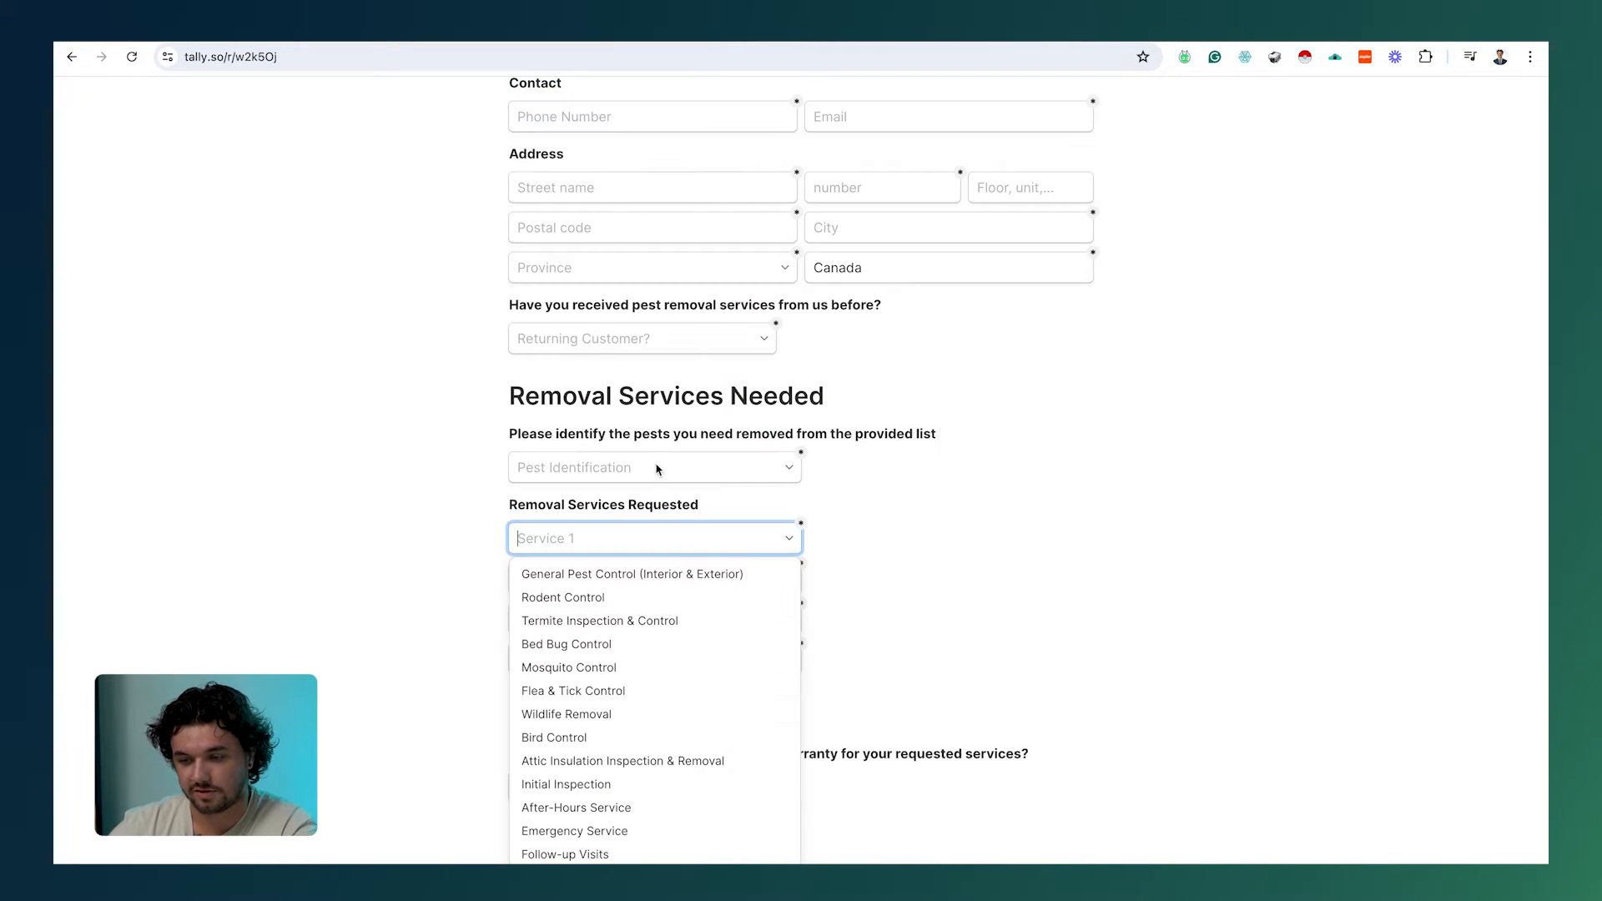
# Step: Choose Rodent Control as Service 1 and check its frequency options against the sheet
pyautogui.click(659, 601)
pyautogui.click(937, 543)
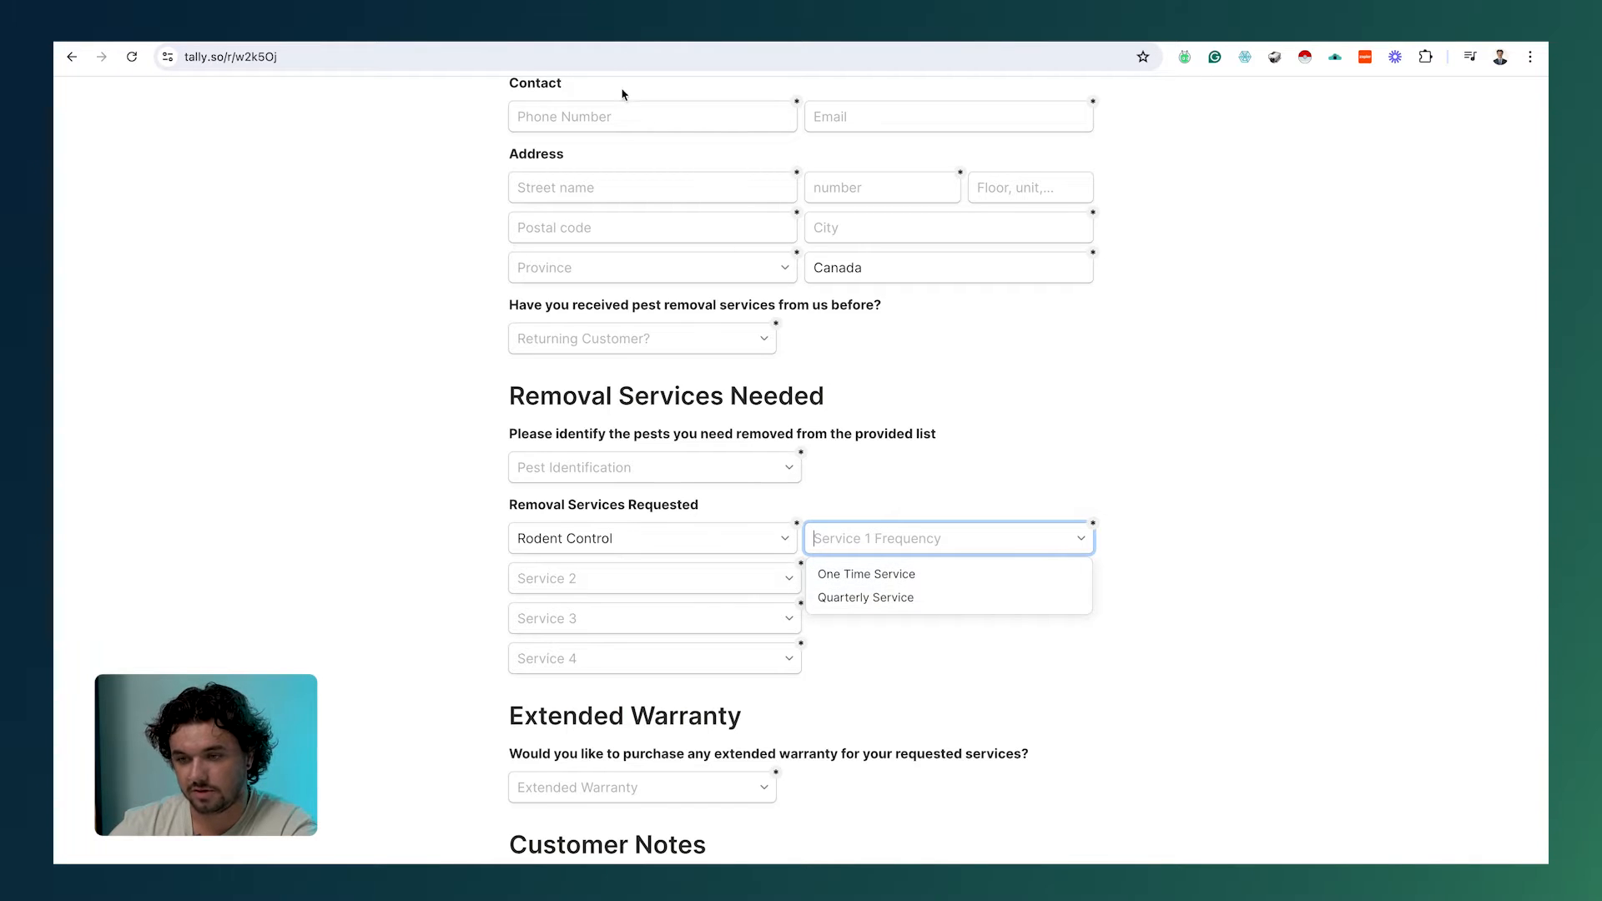
pyautogui.hotkey('ctrl', 'Tab')
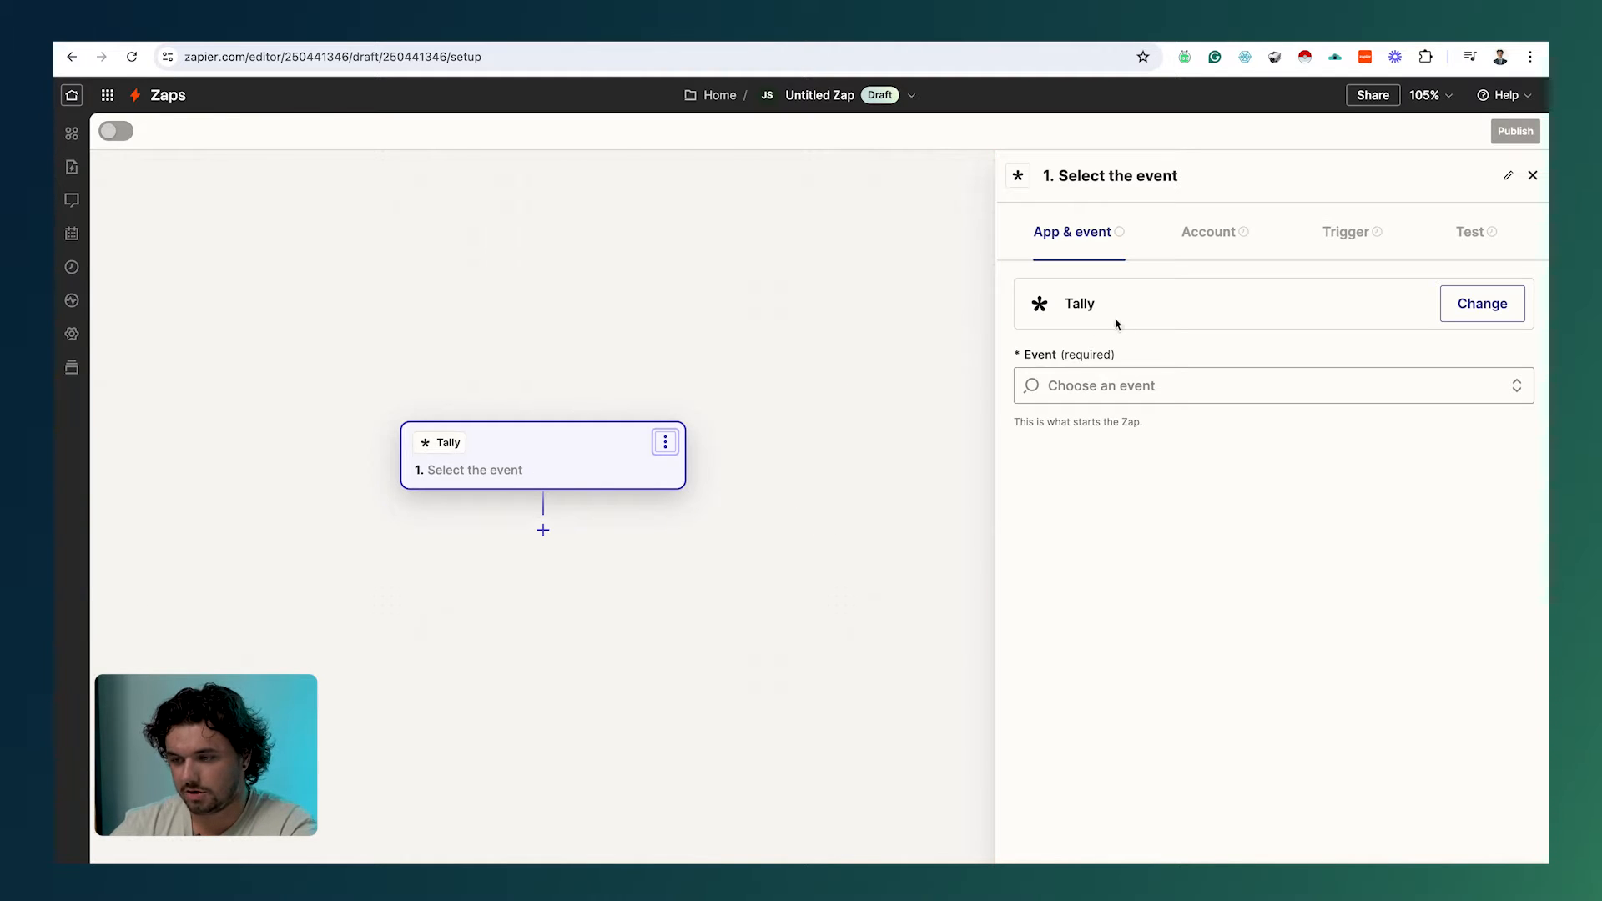
# Step: Set the Tally trigger to New Submission on the Pest Removal Quote Request form
pyautogui.click(1110, 386)
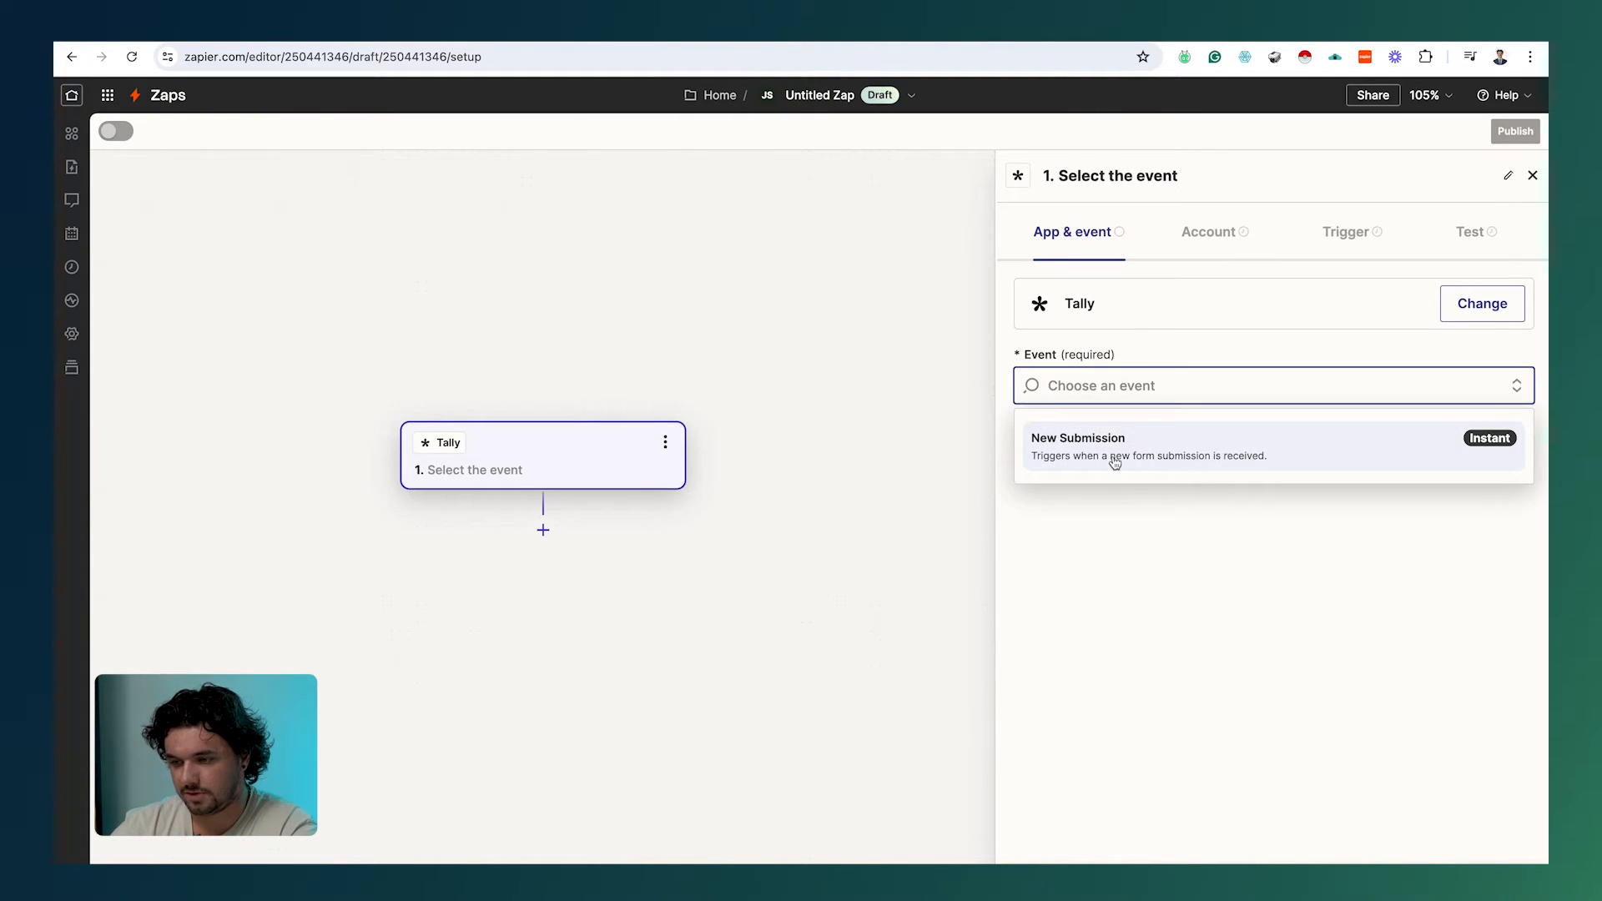
pyautogui.click(1116, 459)
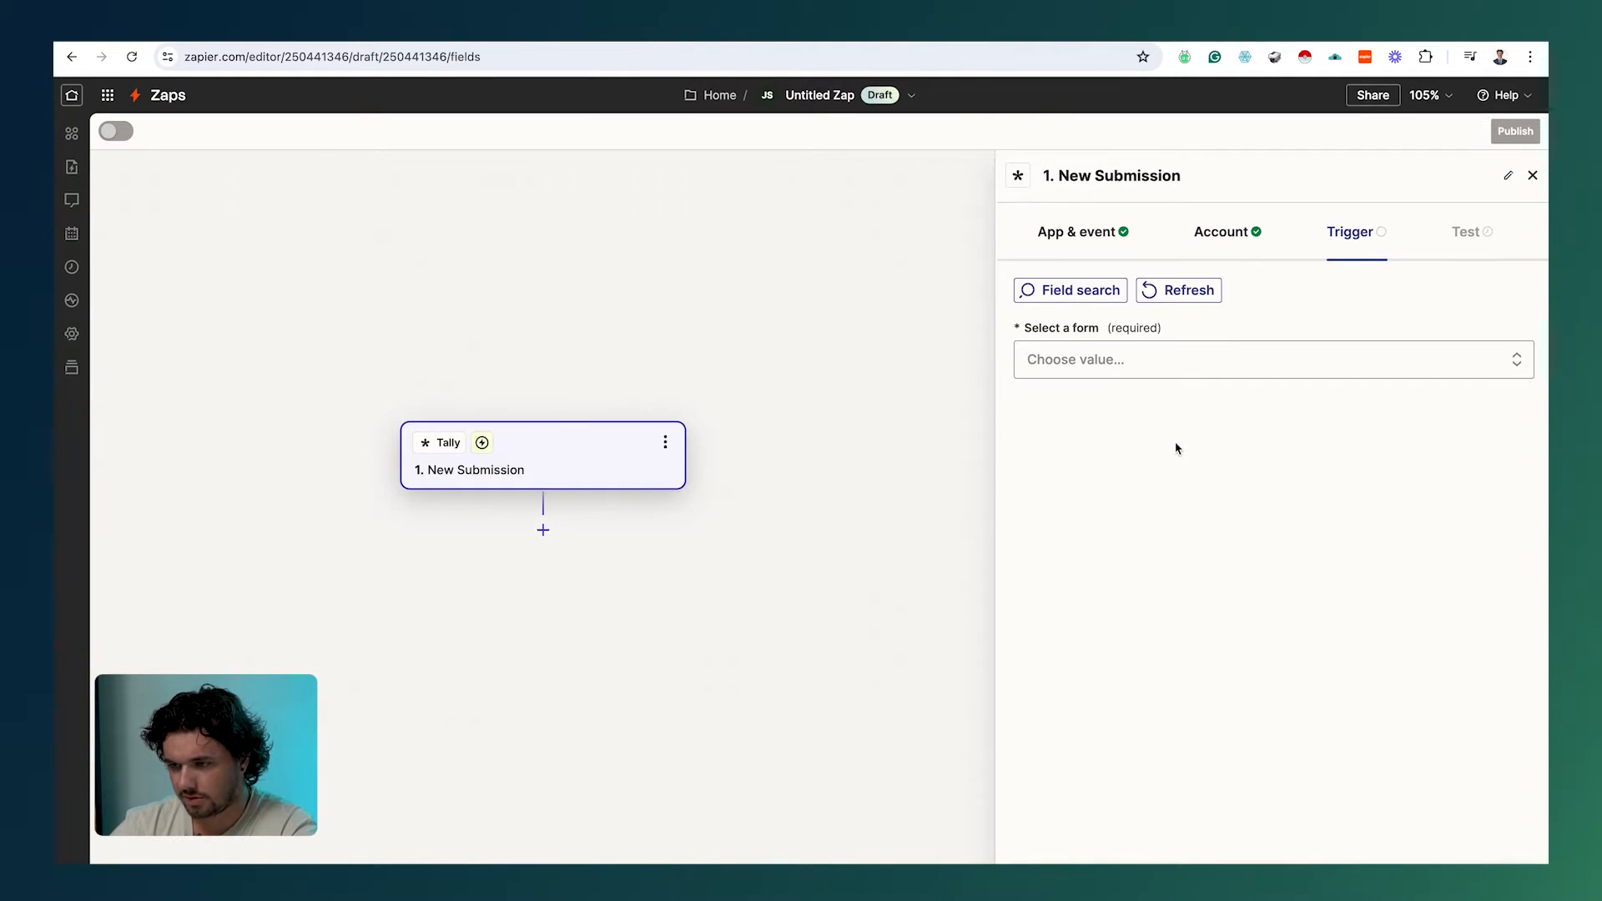
pyautogui.click(1125, 372)
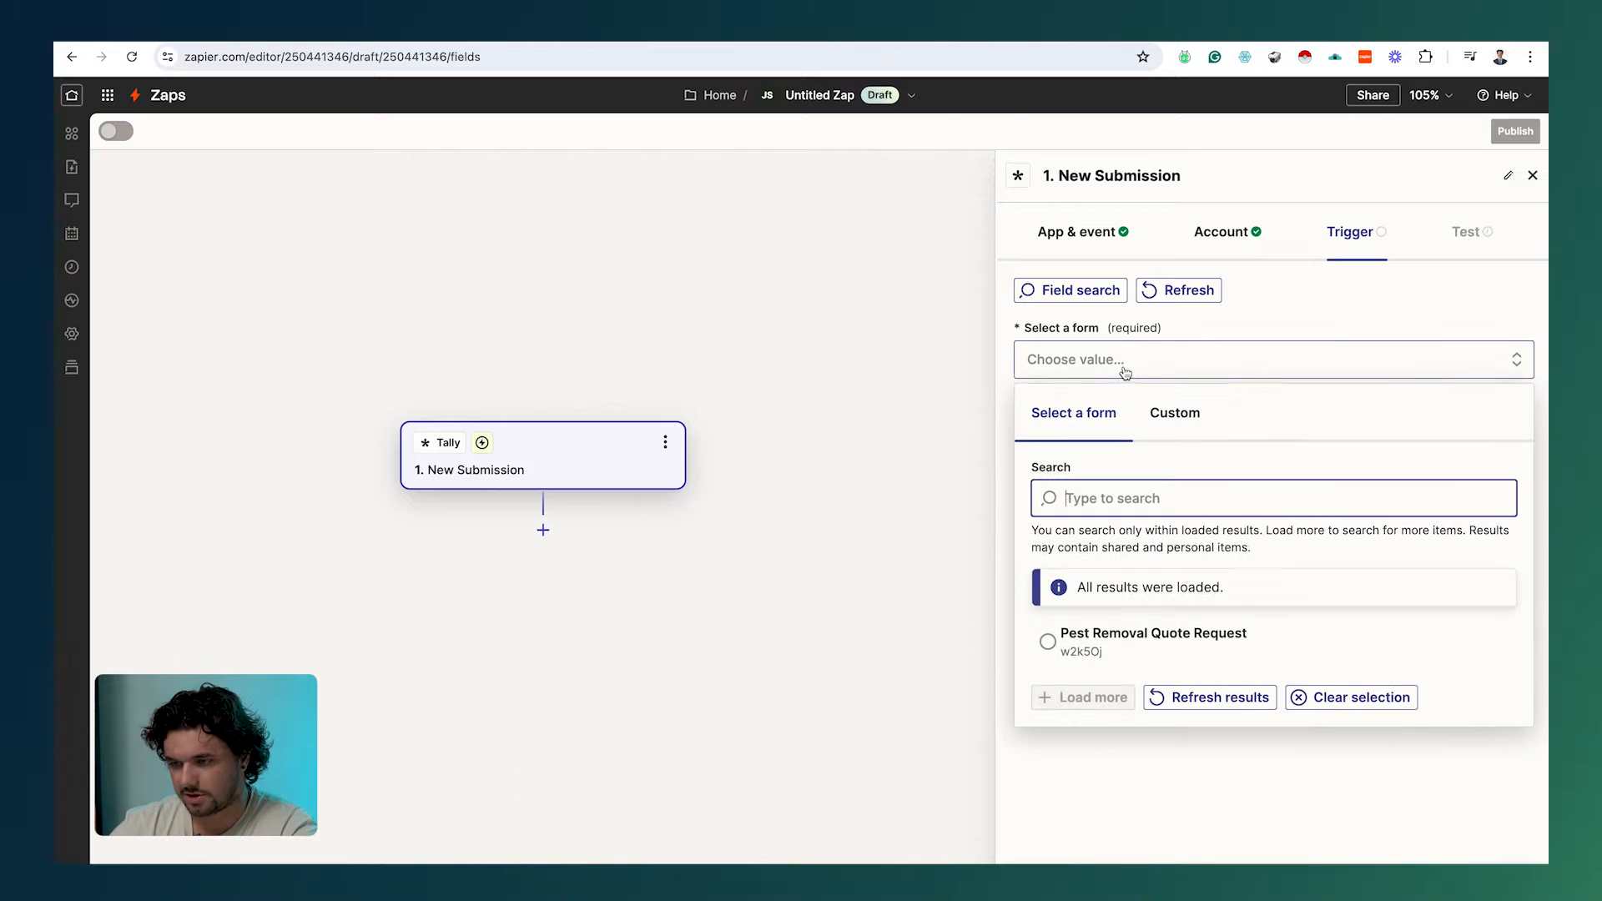
pyautogui.click(1166, 641)
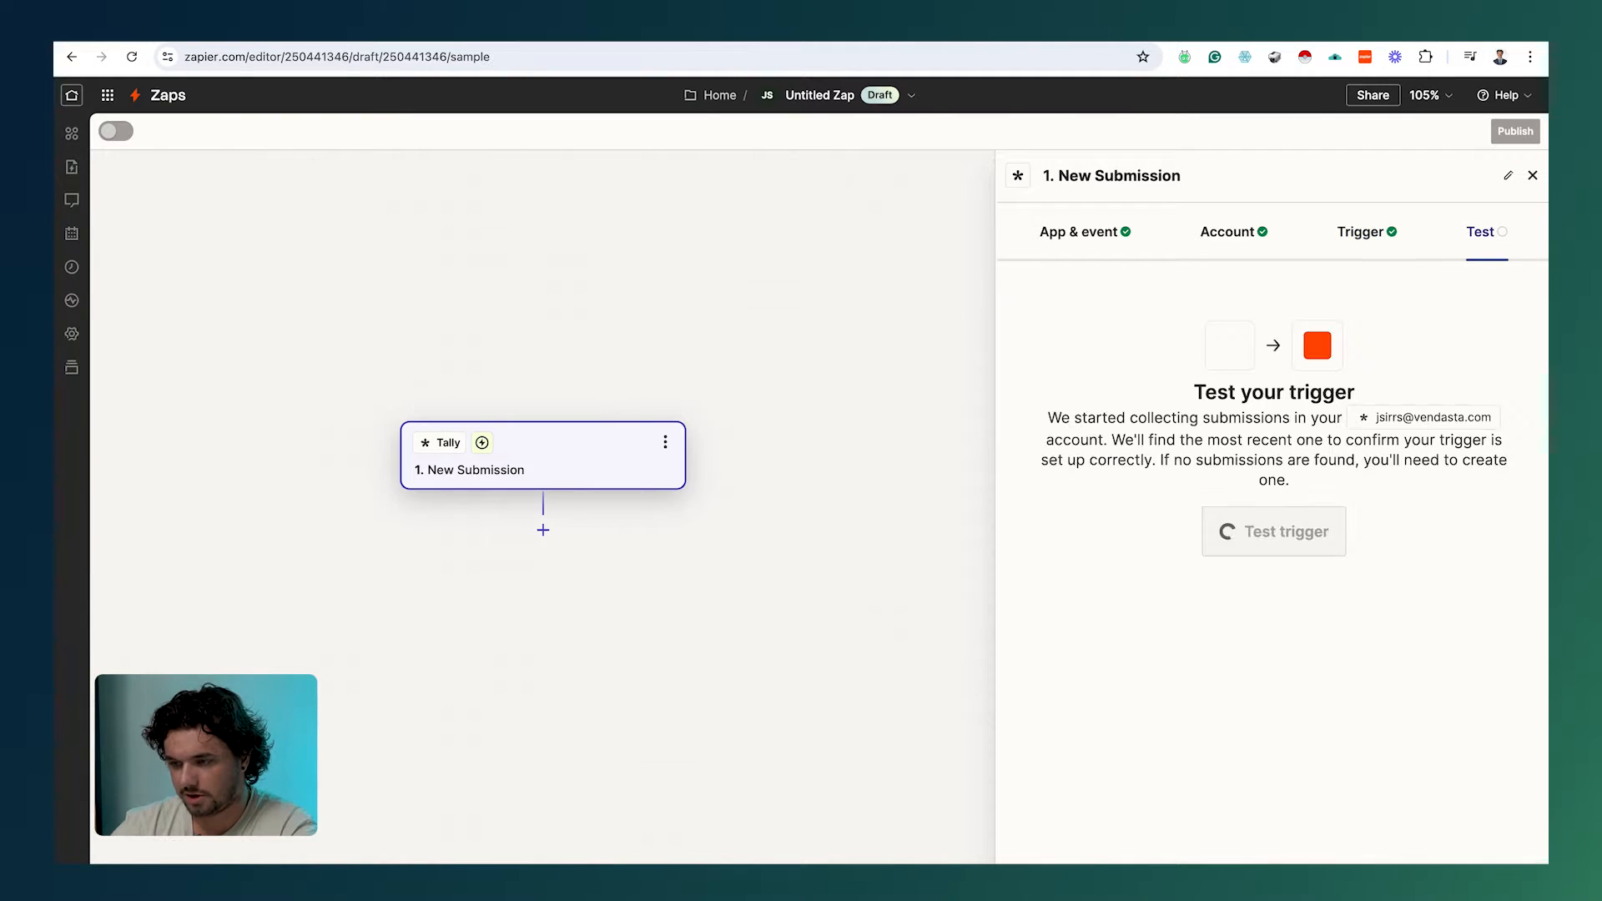
# Step: Test the trigger and review the sample submission's fields
pyautogui.click(1264, 534)
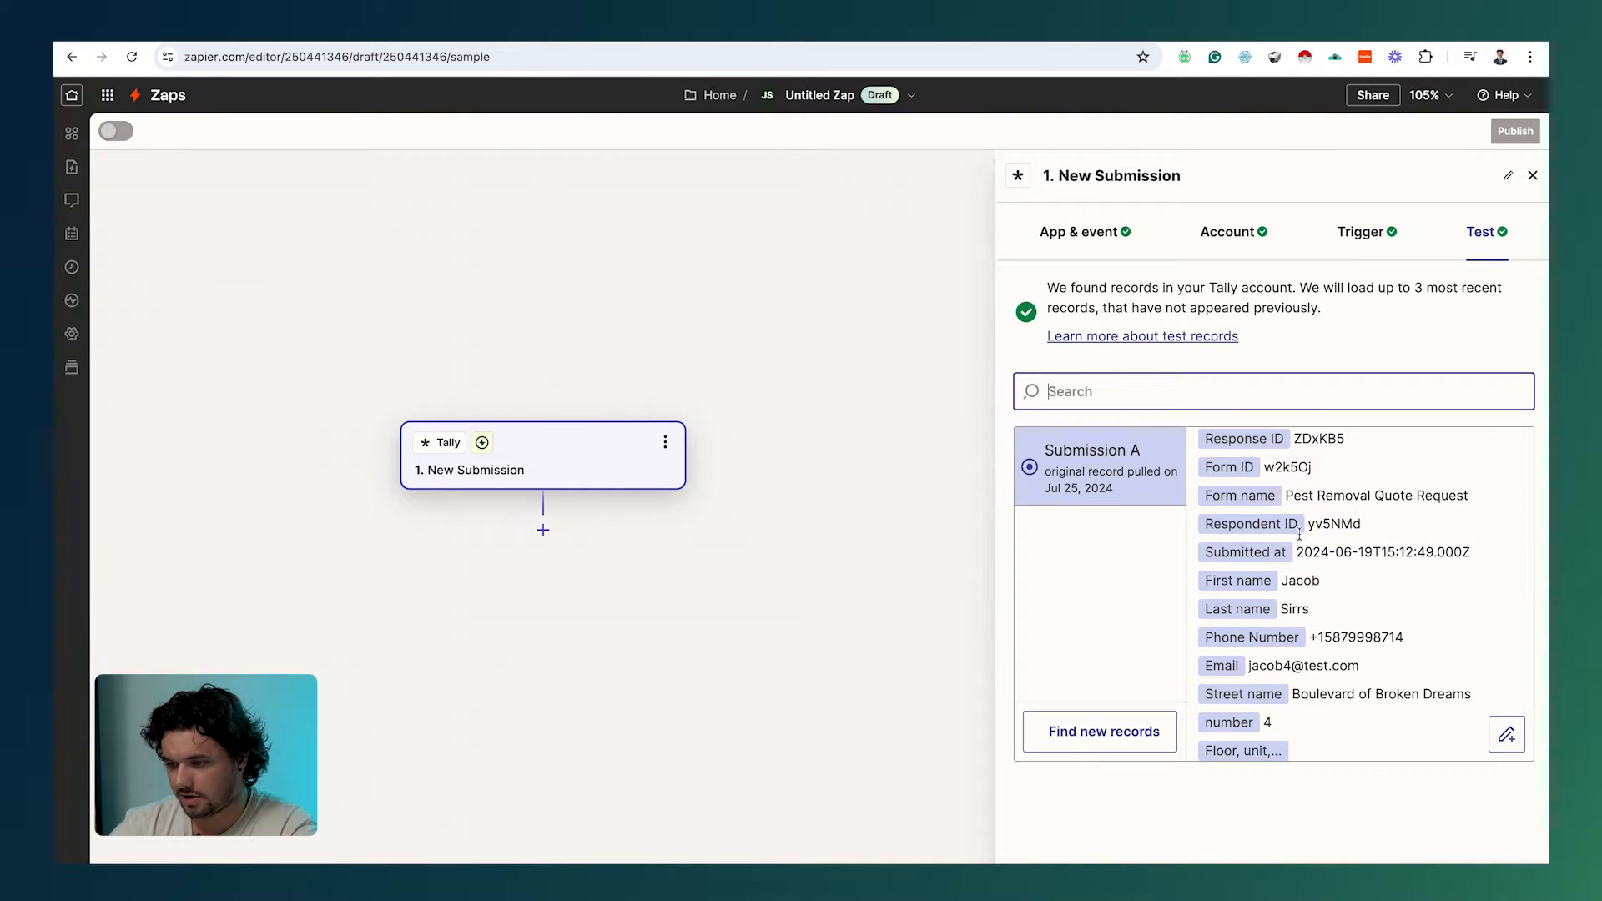
pyautogui.scroll(-2, 1276, 552)
pyautogui.scroll(-10, 1276, 552)
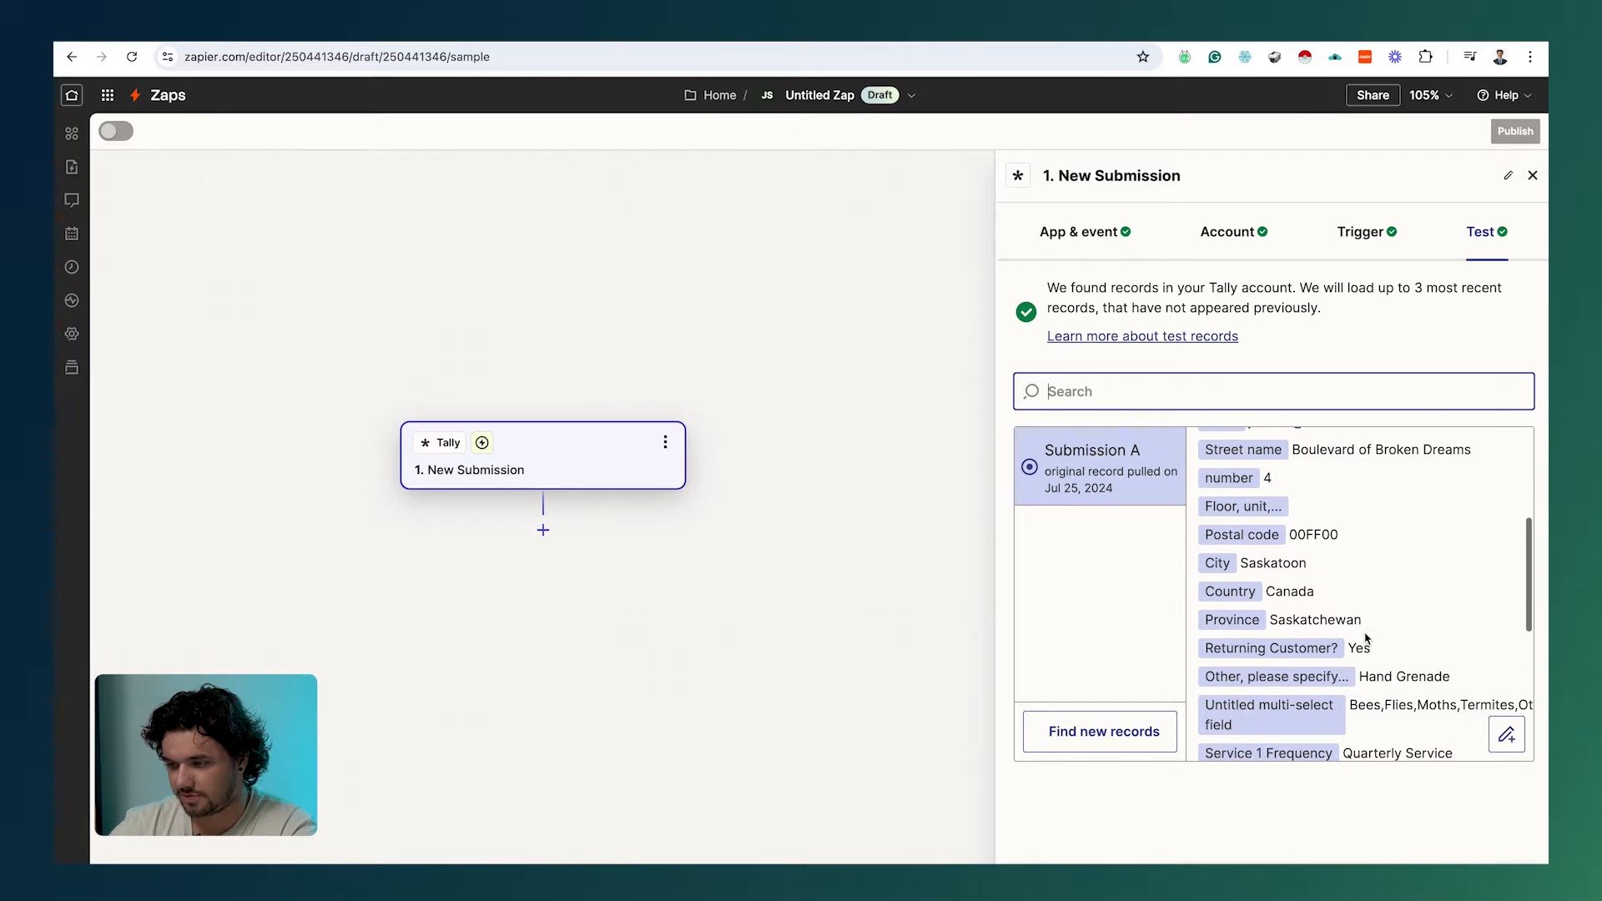
pyautogui.scroll(10, 1365, 635)
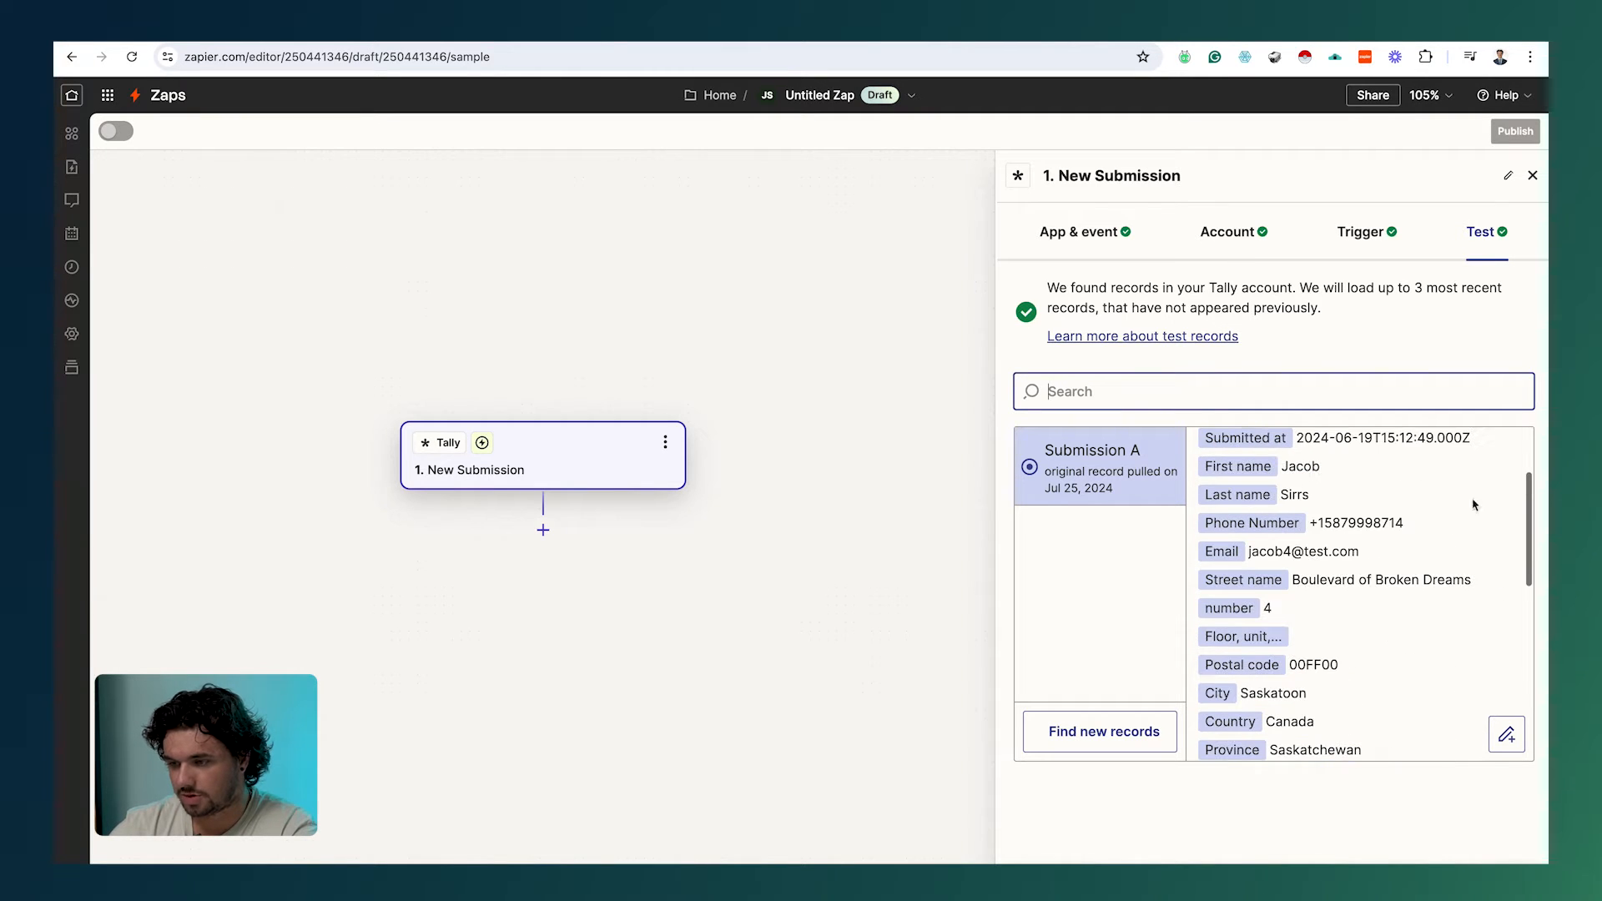
pyautogui.scroll(2, 1321, 640)
pyautogui.scroll(2, 1321, 641)
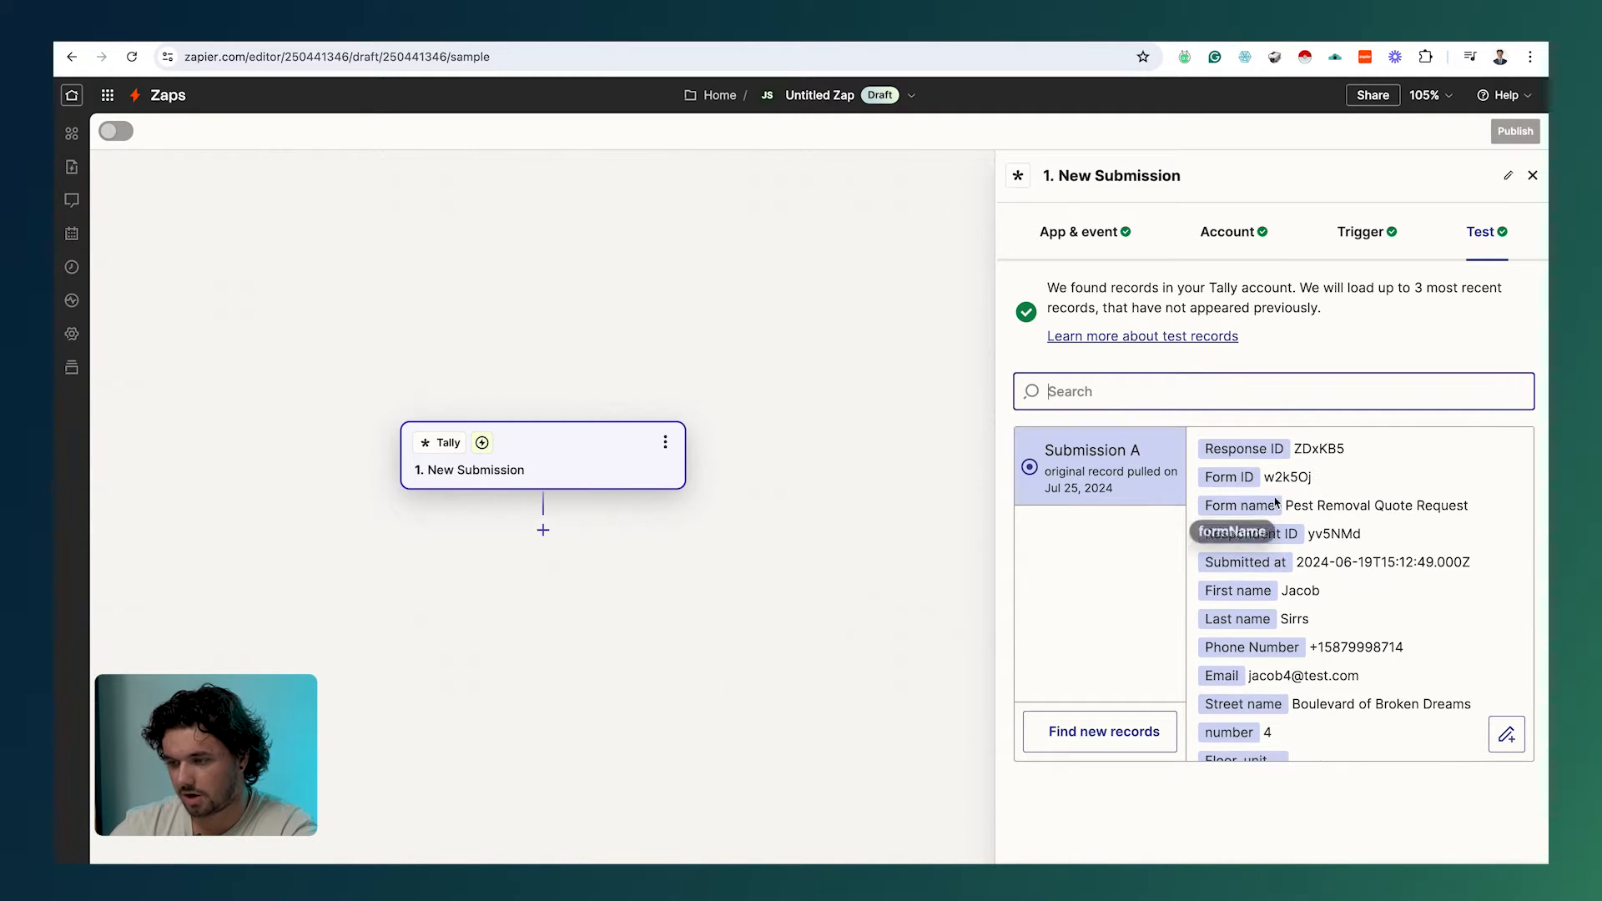
# Step: Add a Google Sheets action step after the trigger and browse its event list
pyautogui.click(544, 530)
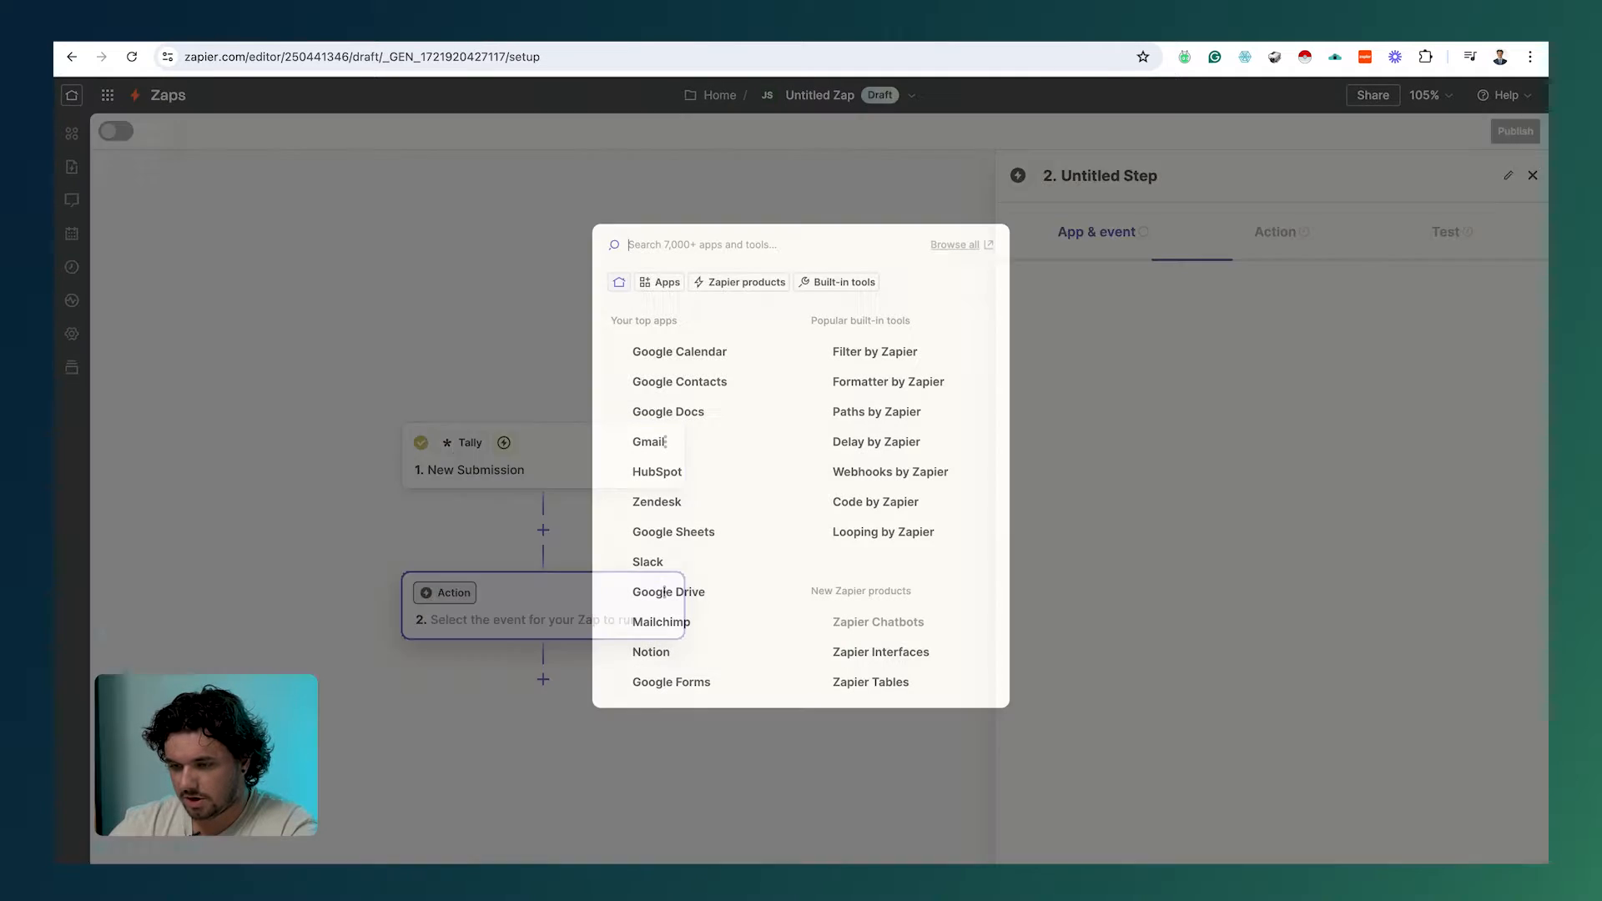
pyautogui.click(678, 534)
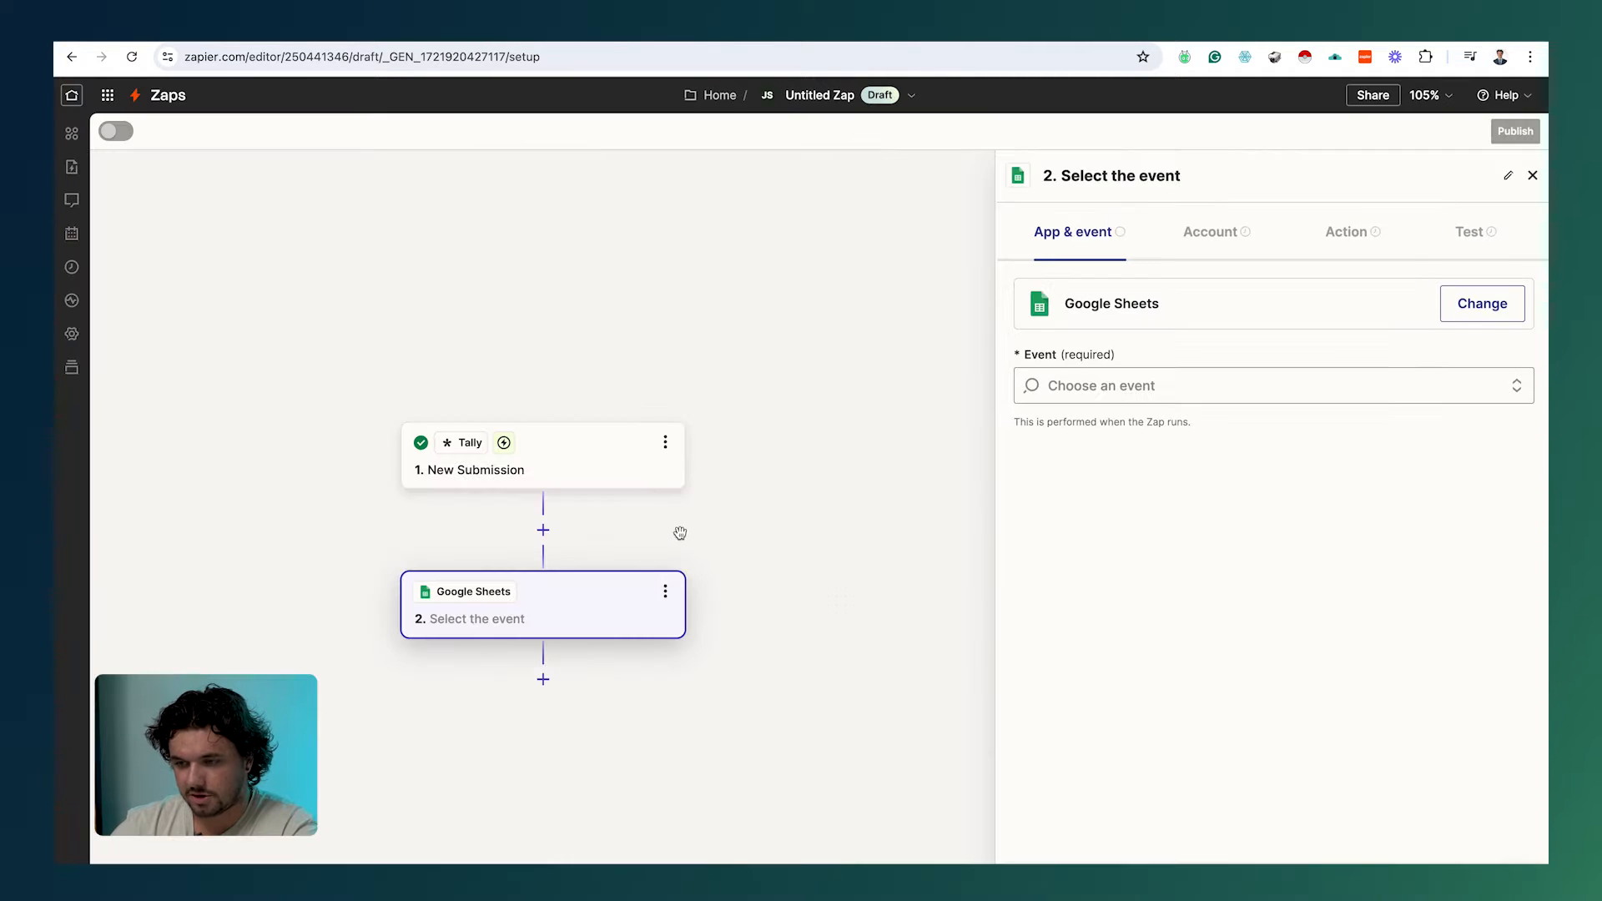
pyautogui.click(1143, 388)
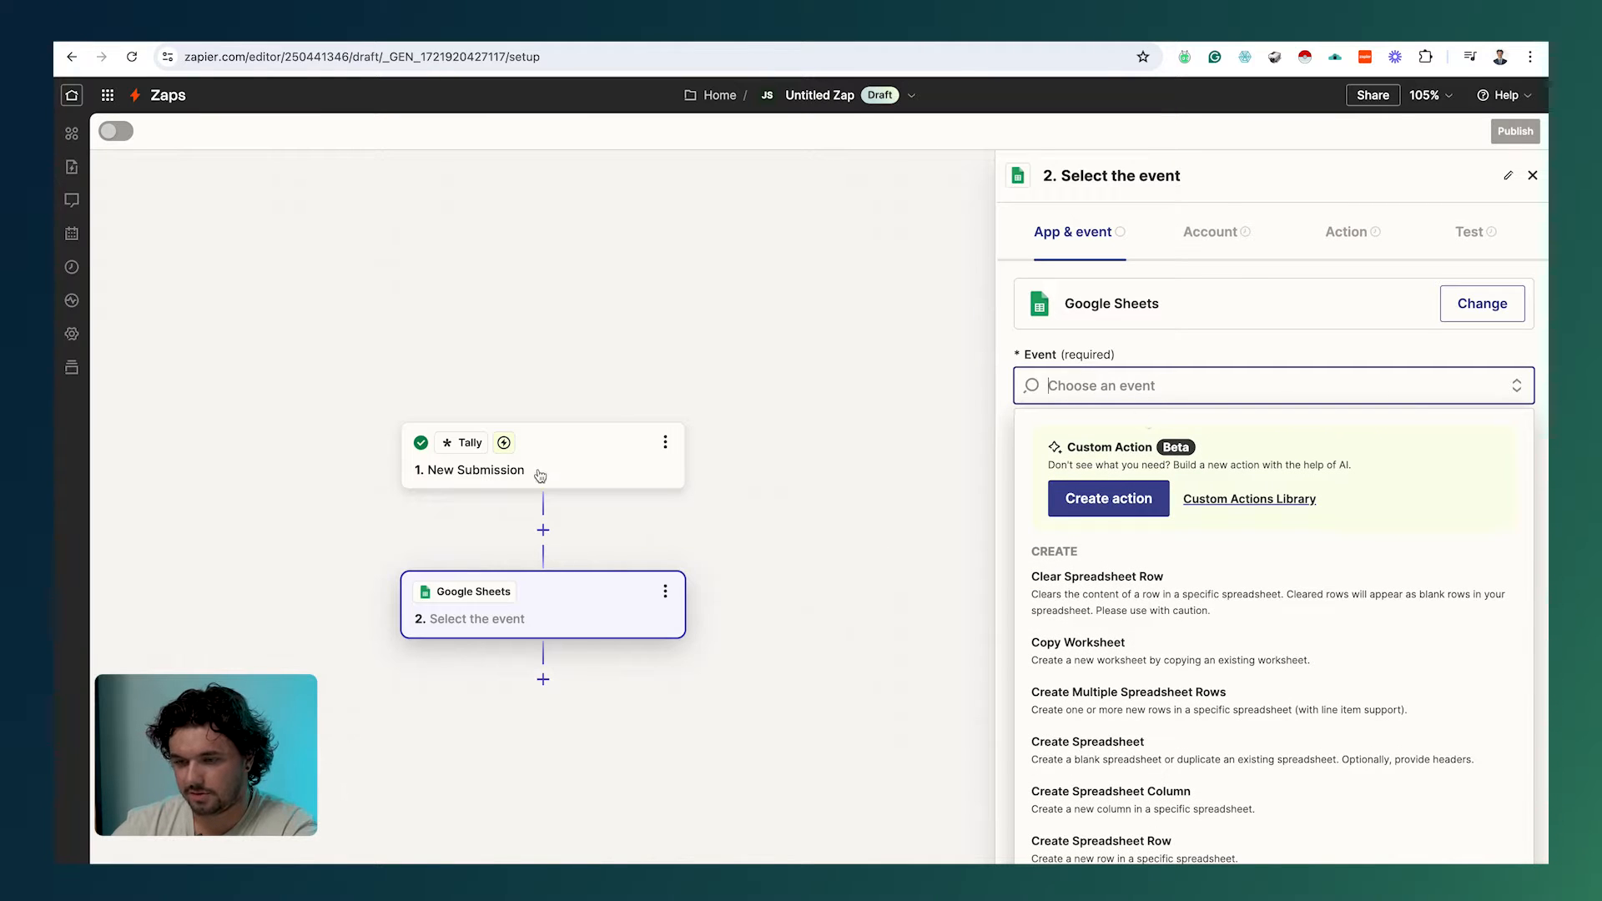
pyautogui.click(677, 39)
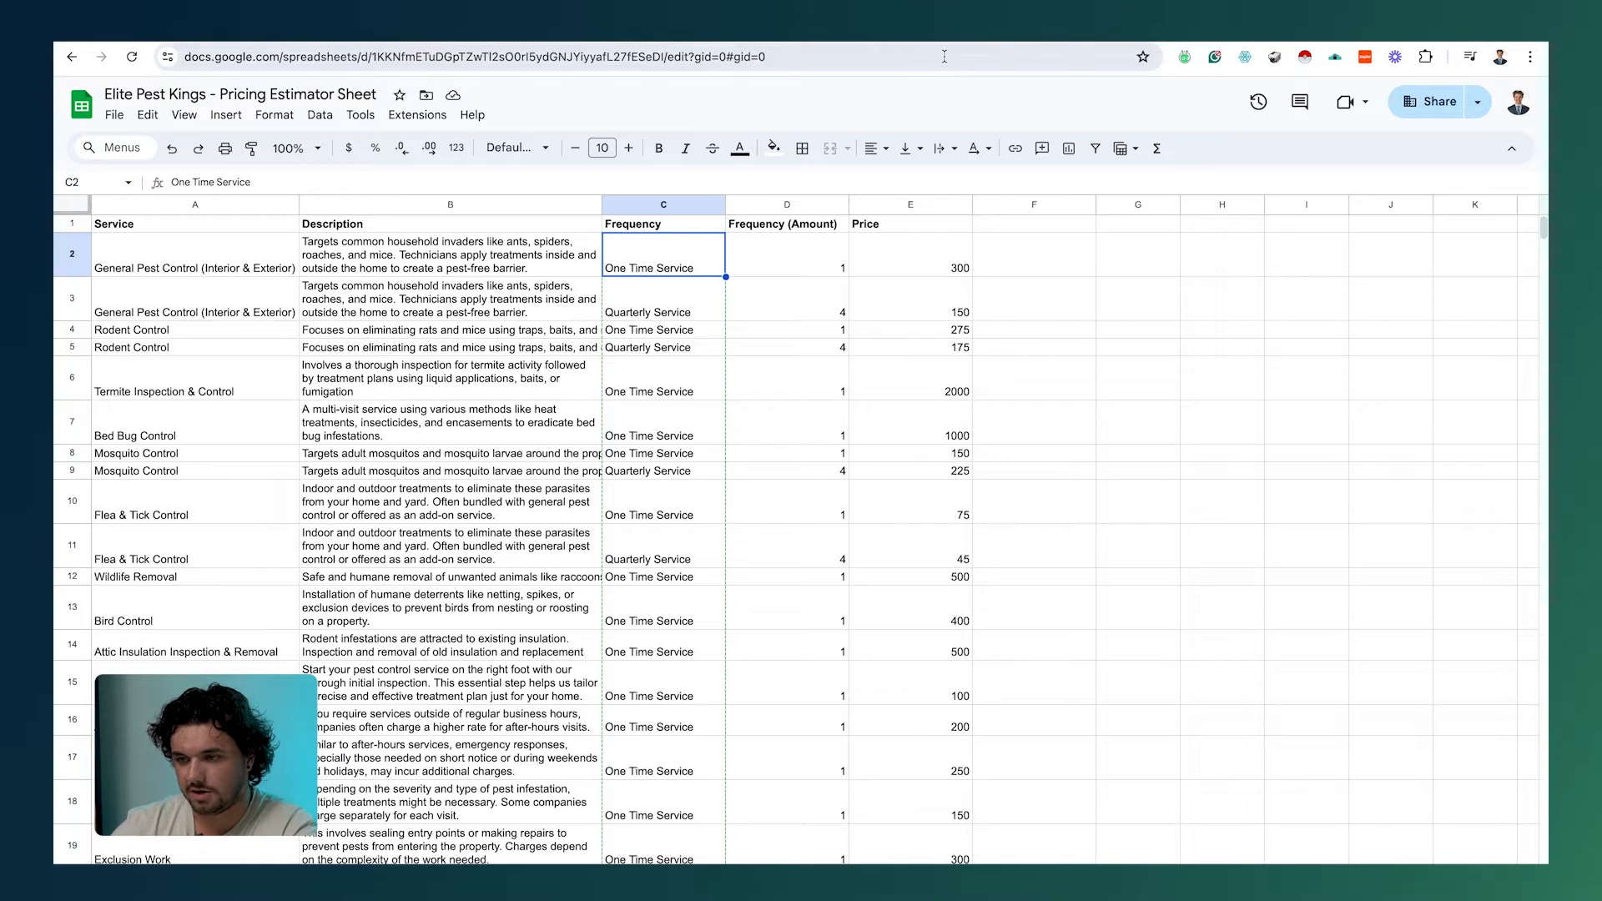
pyautogui.click(922, 39)
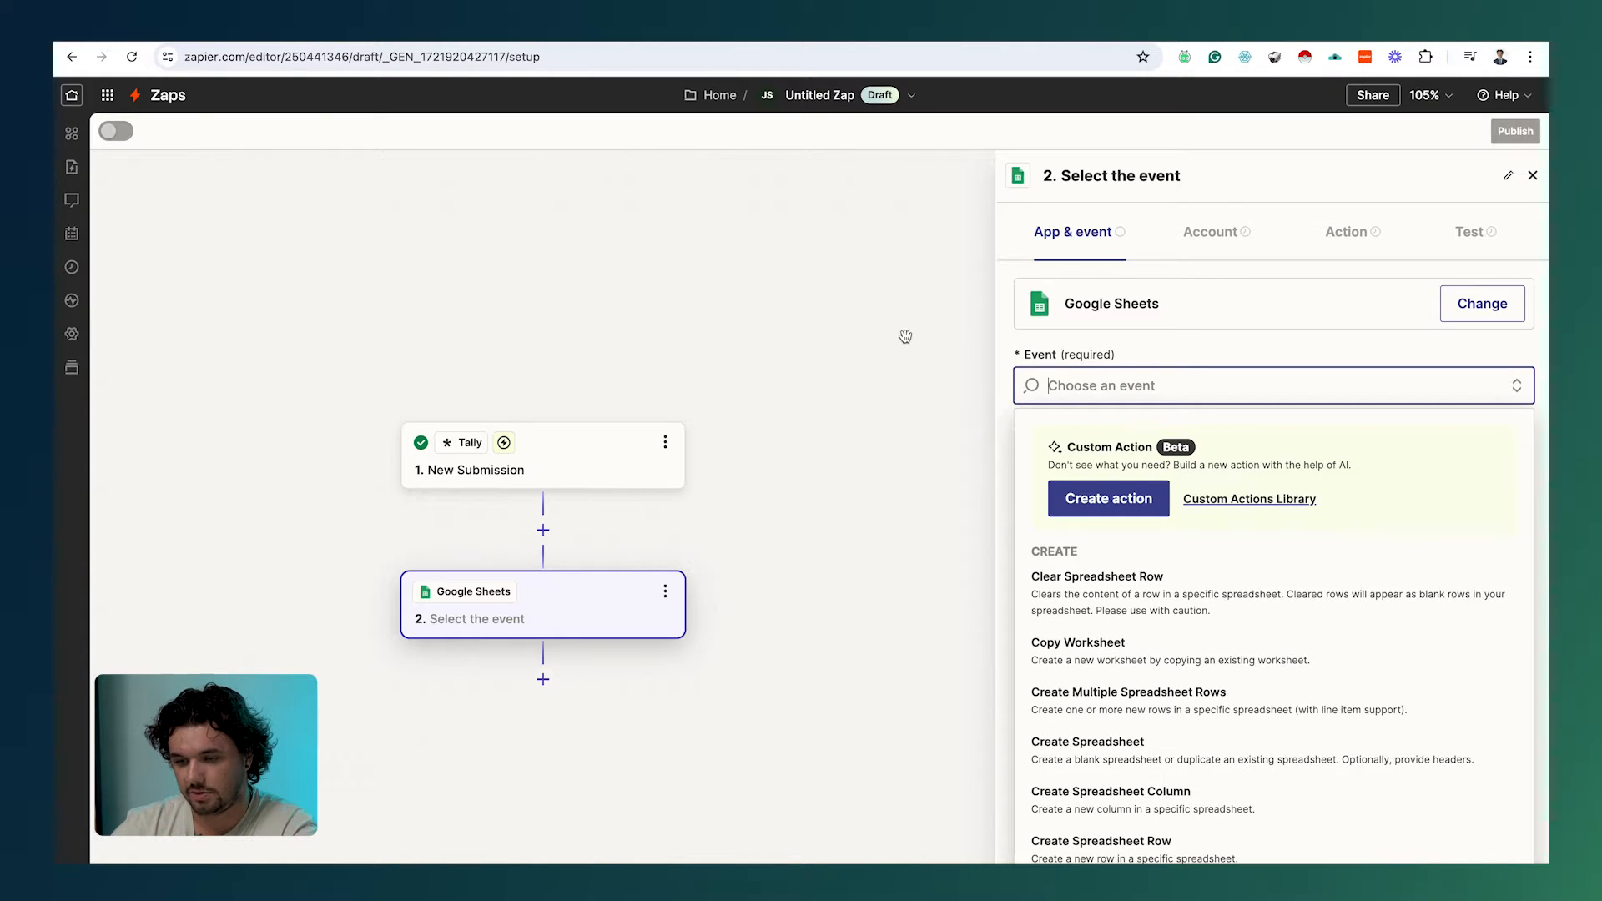
pyautogui.scroll(-2, 1188, 689)
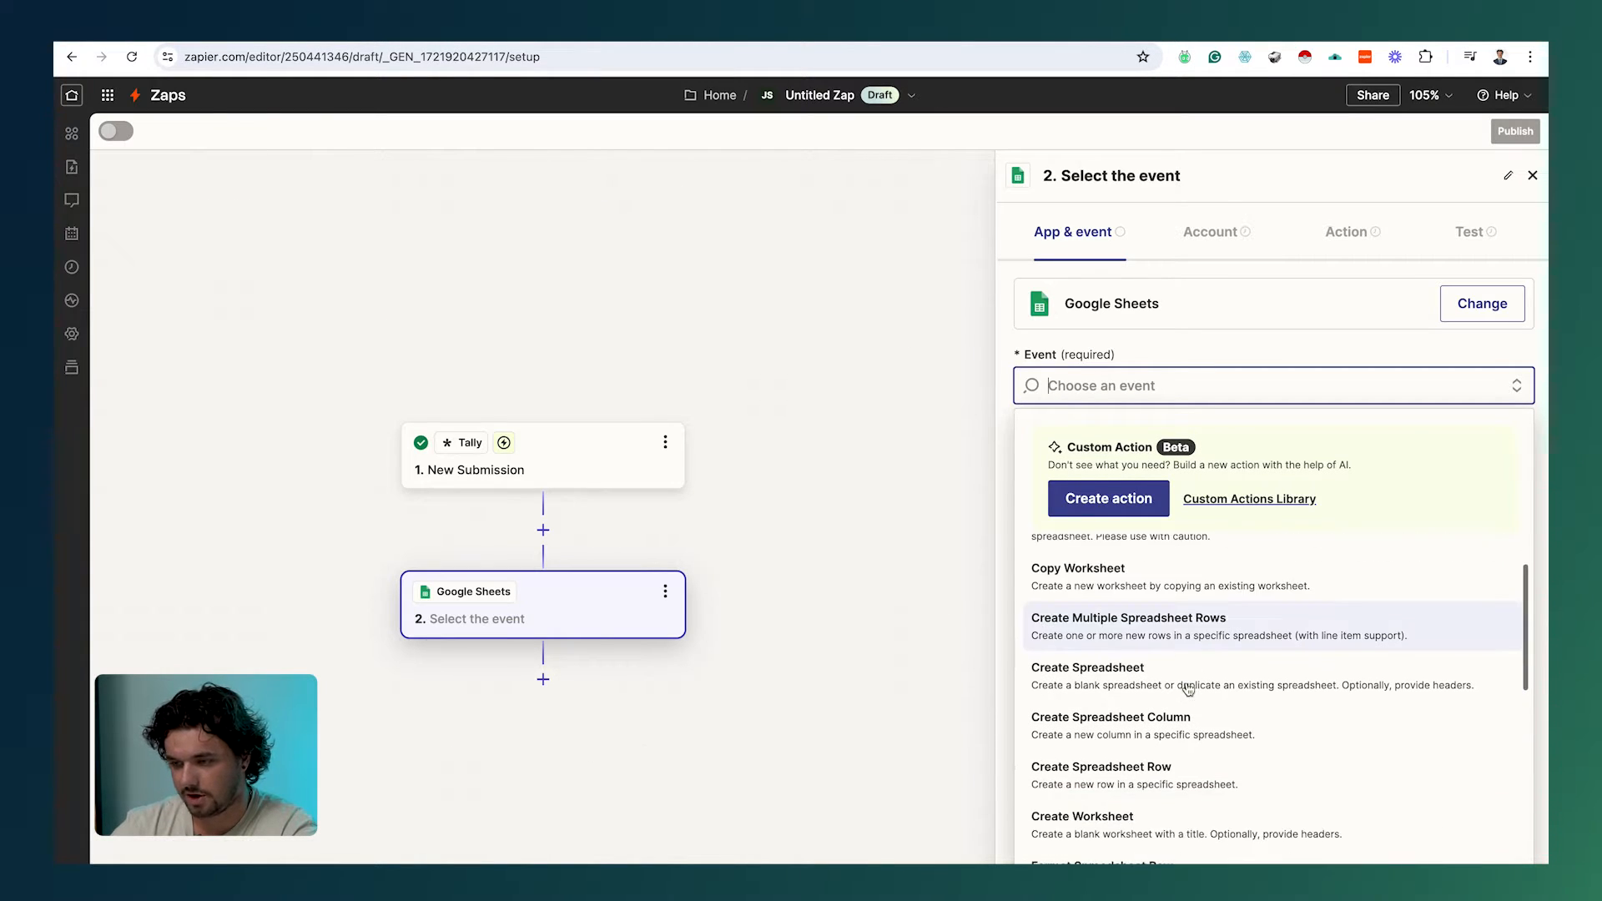
pyautogui.scroll(2, 1168, 726)
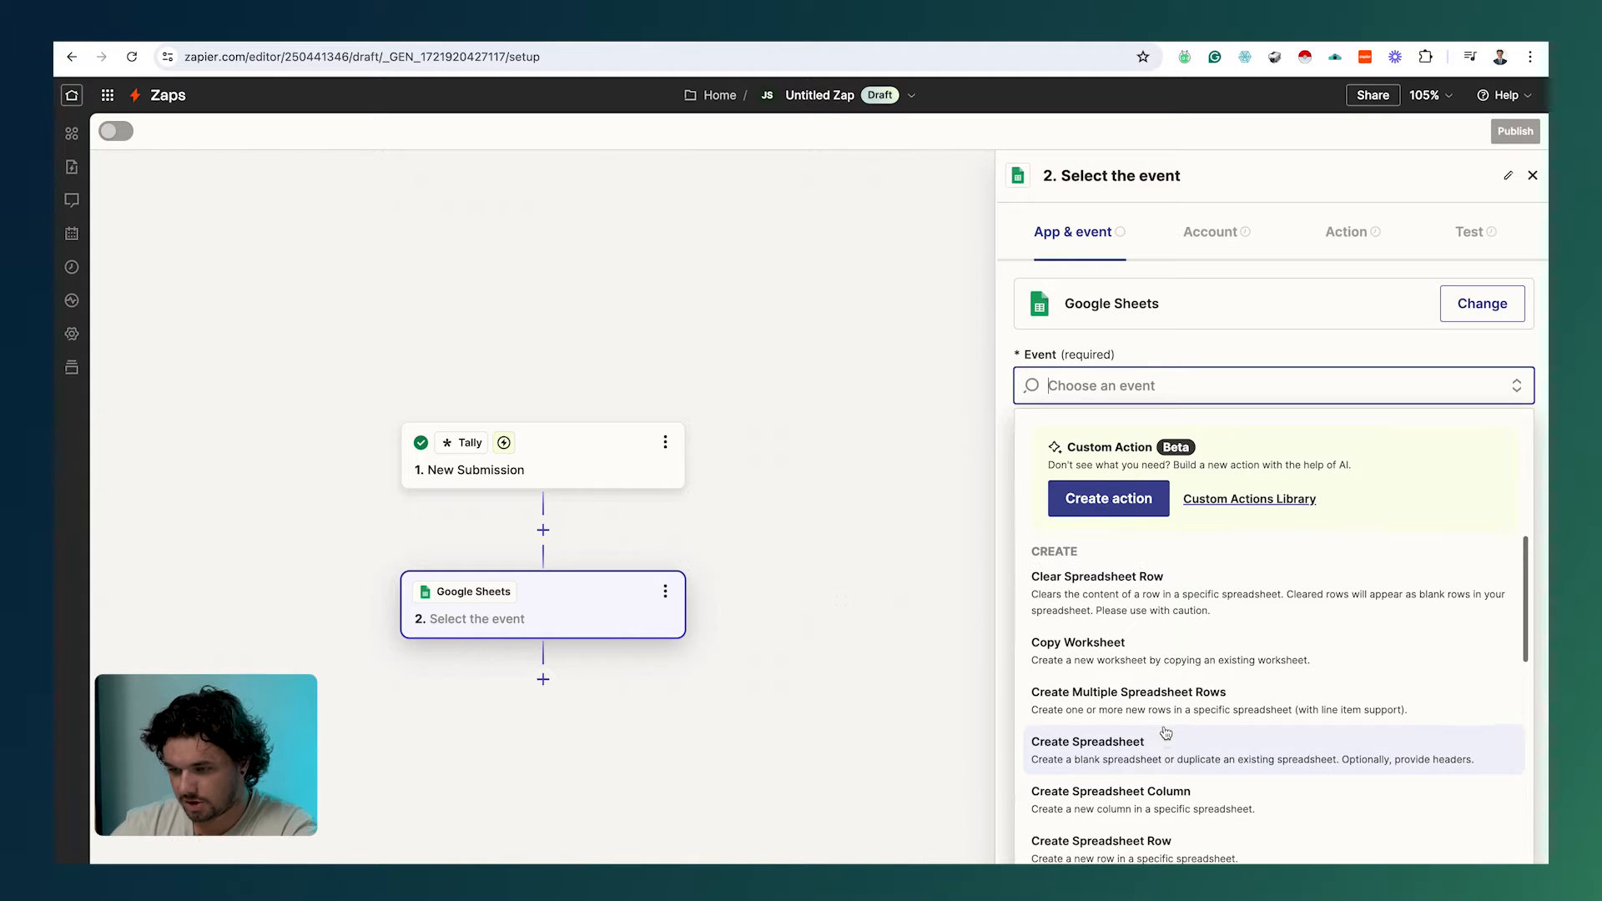
pyautogui.scroll(-1, 1167, 732)
pyautogui.scroll(-3, 1167, 733)
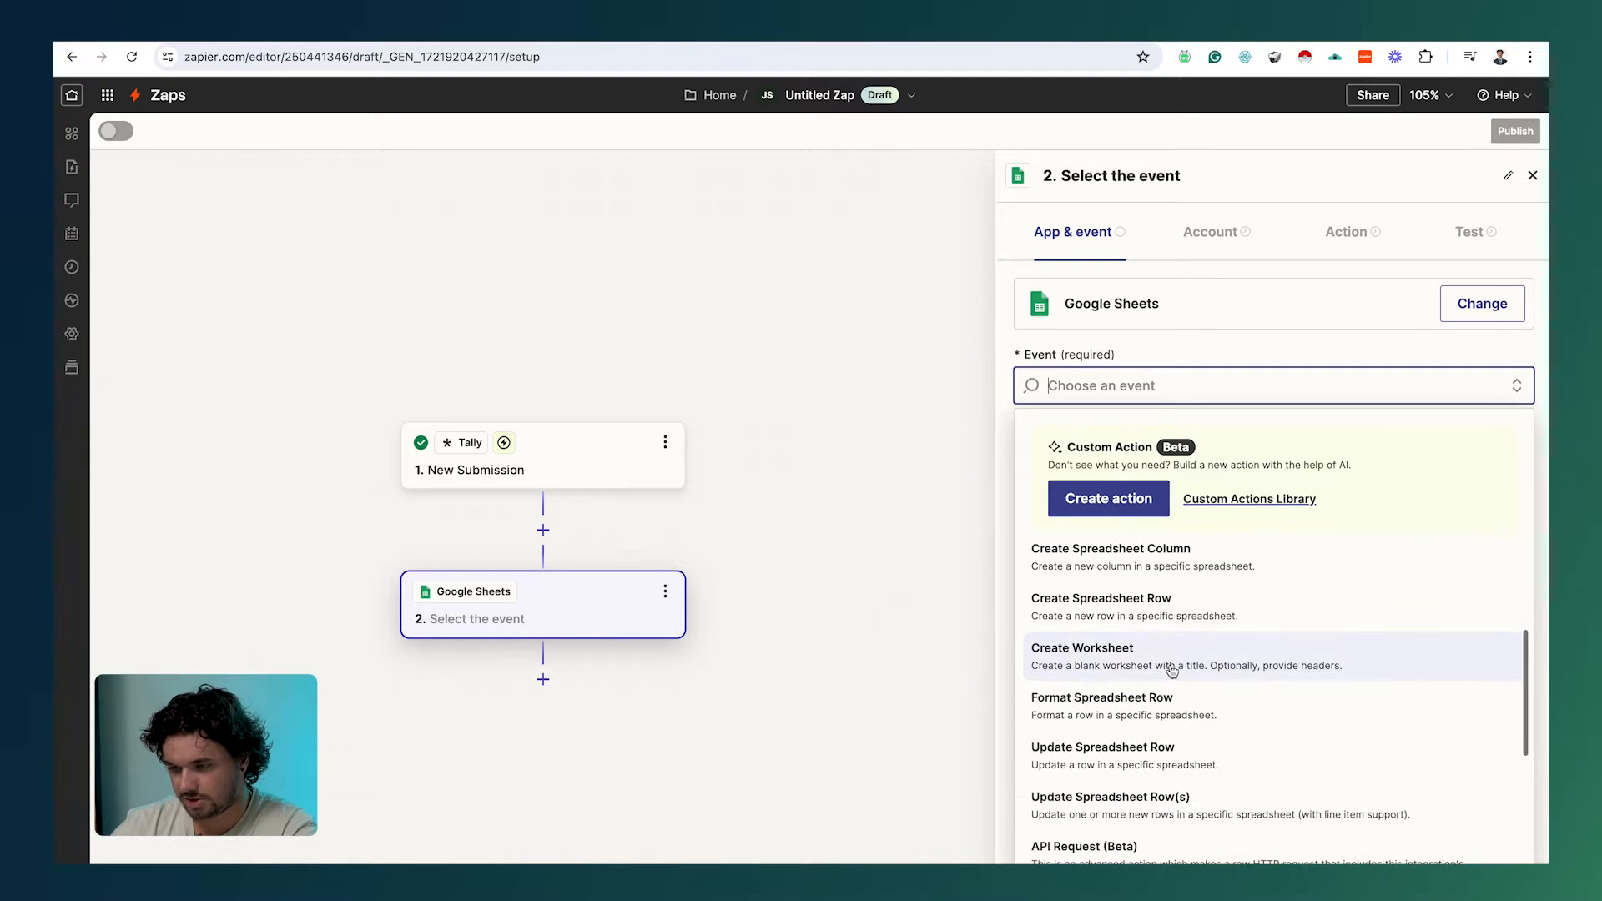
pyautogui.scroll(-5, 1173, 670)
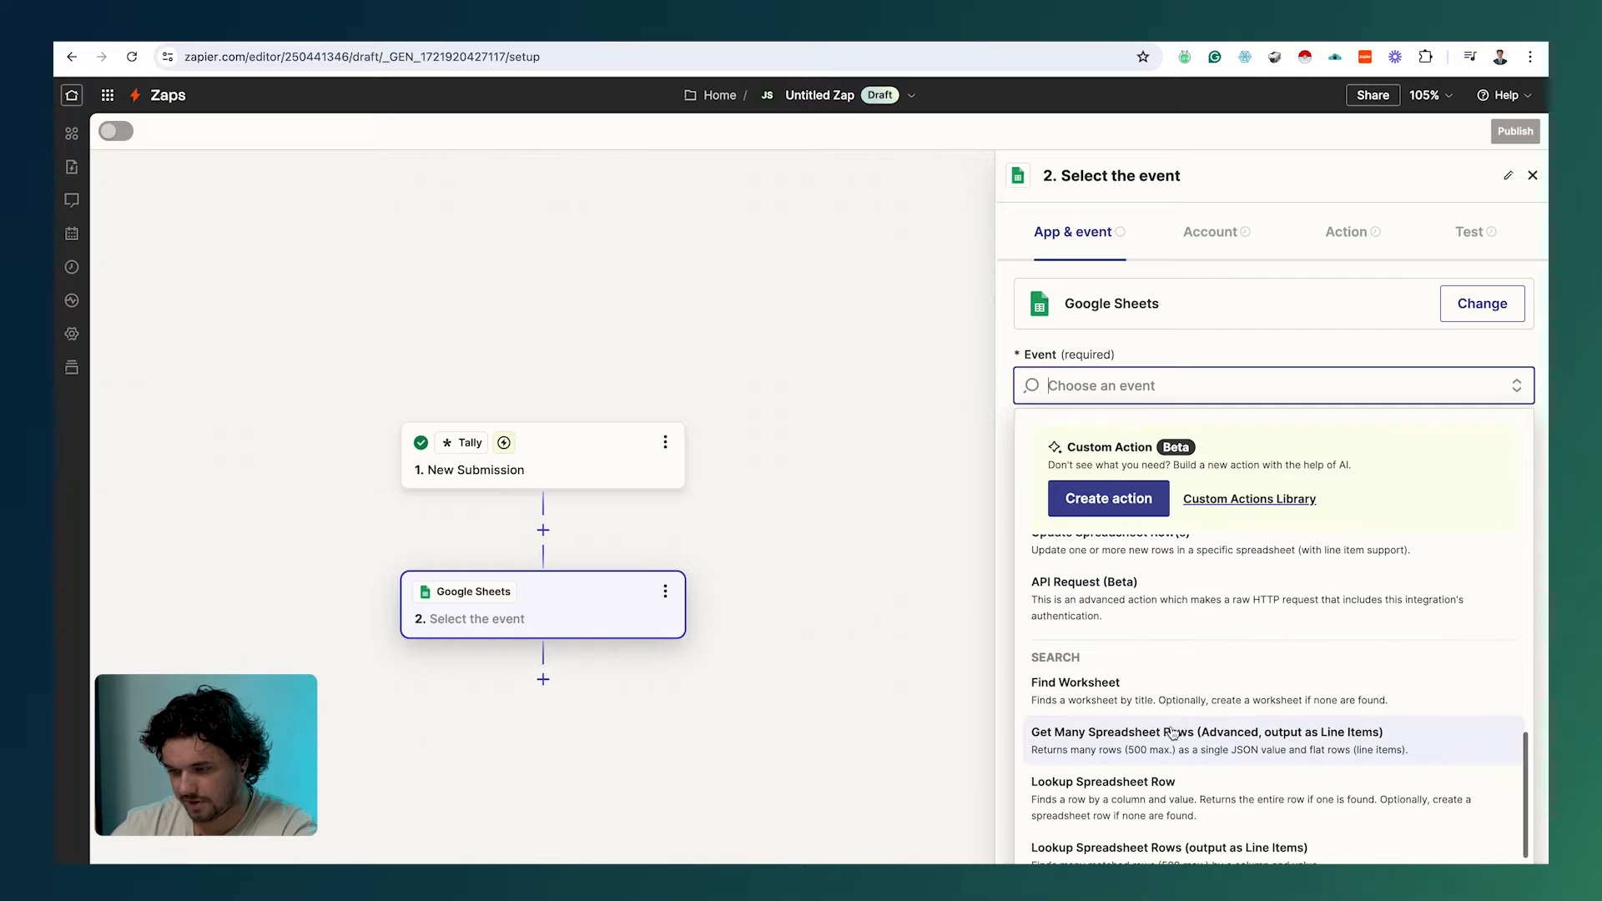
# Step: Choose the Lookup Spreadsheet Row event and connect the most-used Google Sheets account
pyautogui.click(1173, 776)
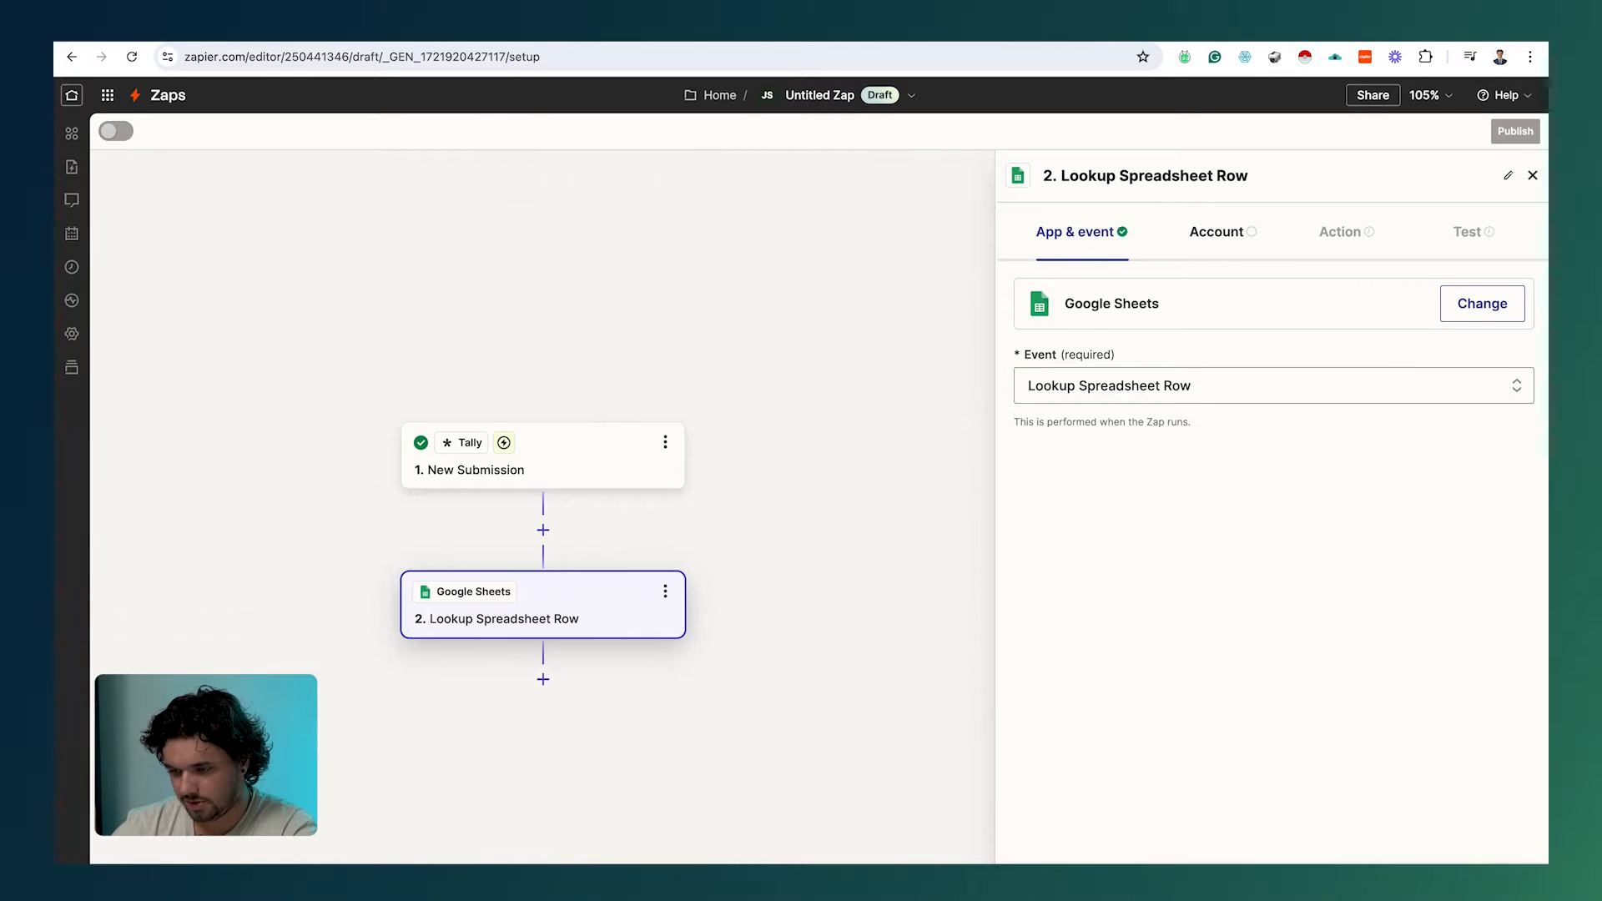
pyautogui.click(1500, 317)
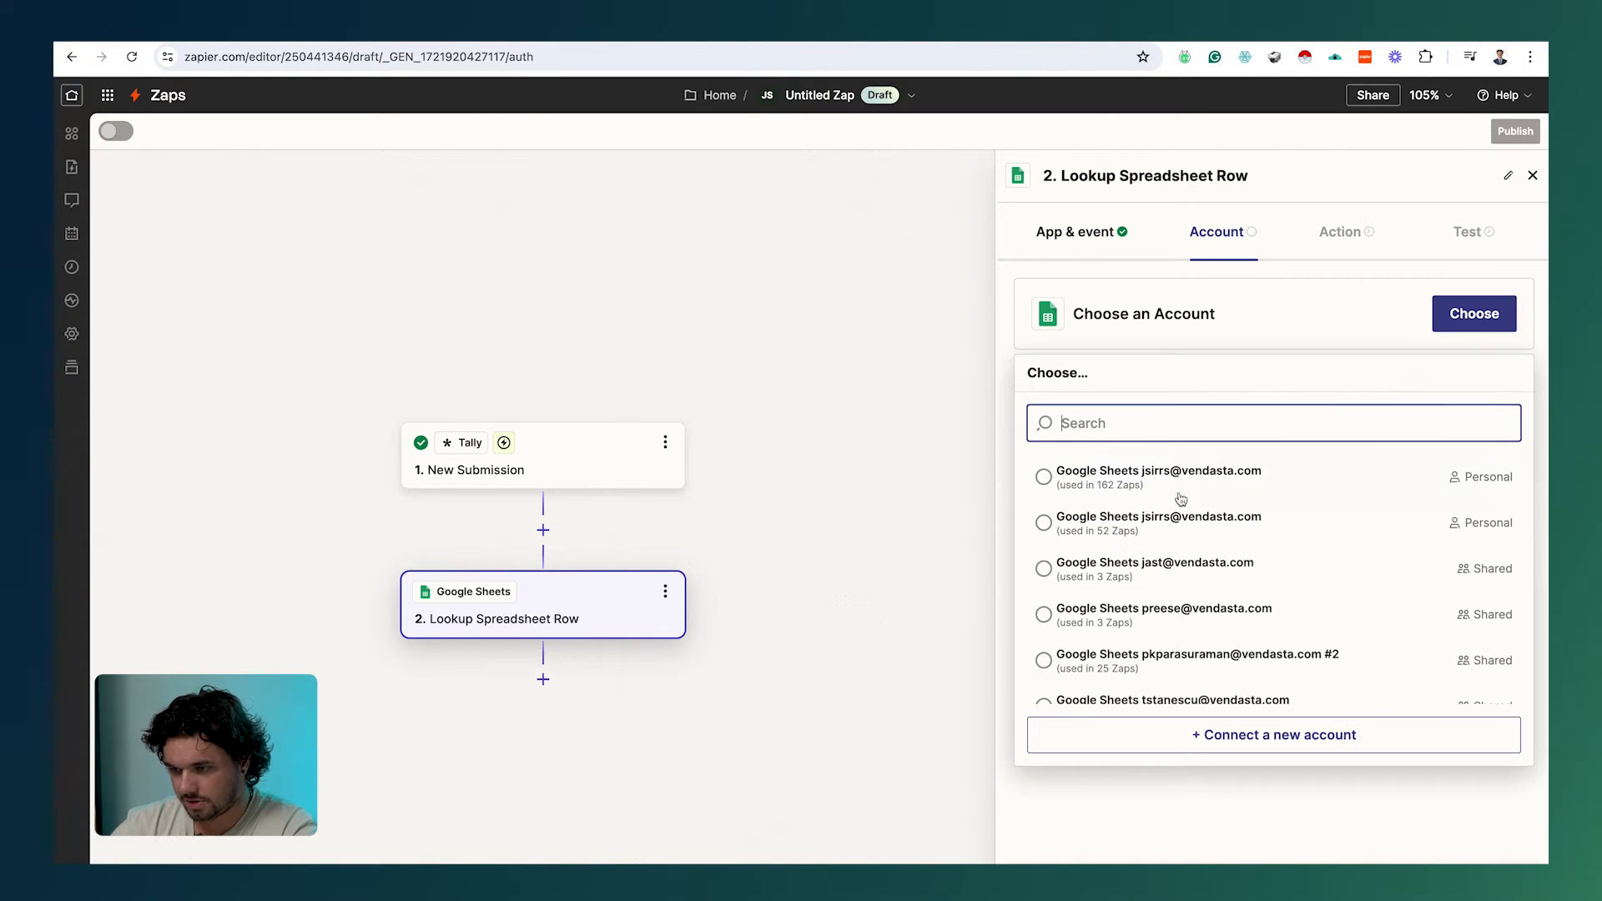
pyautogui.click(1185, 477)
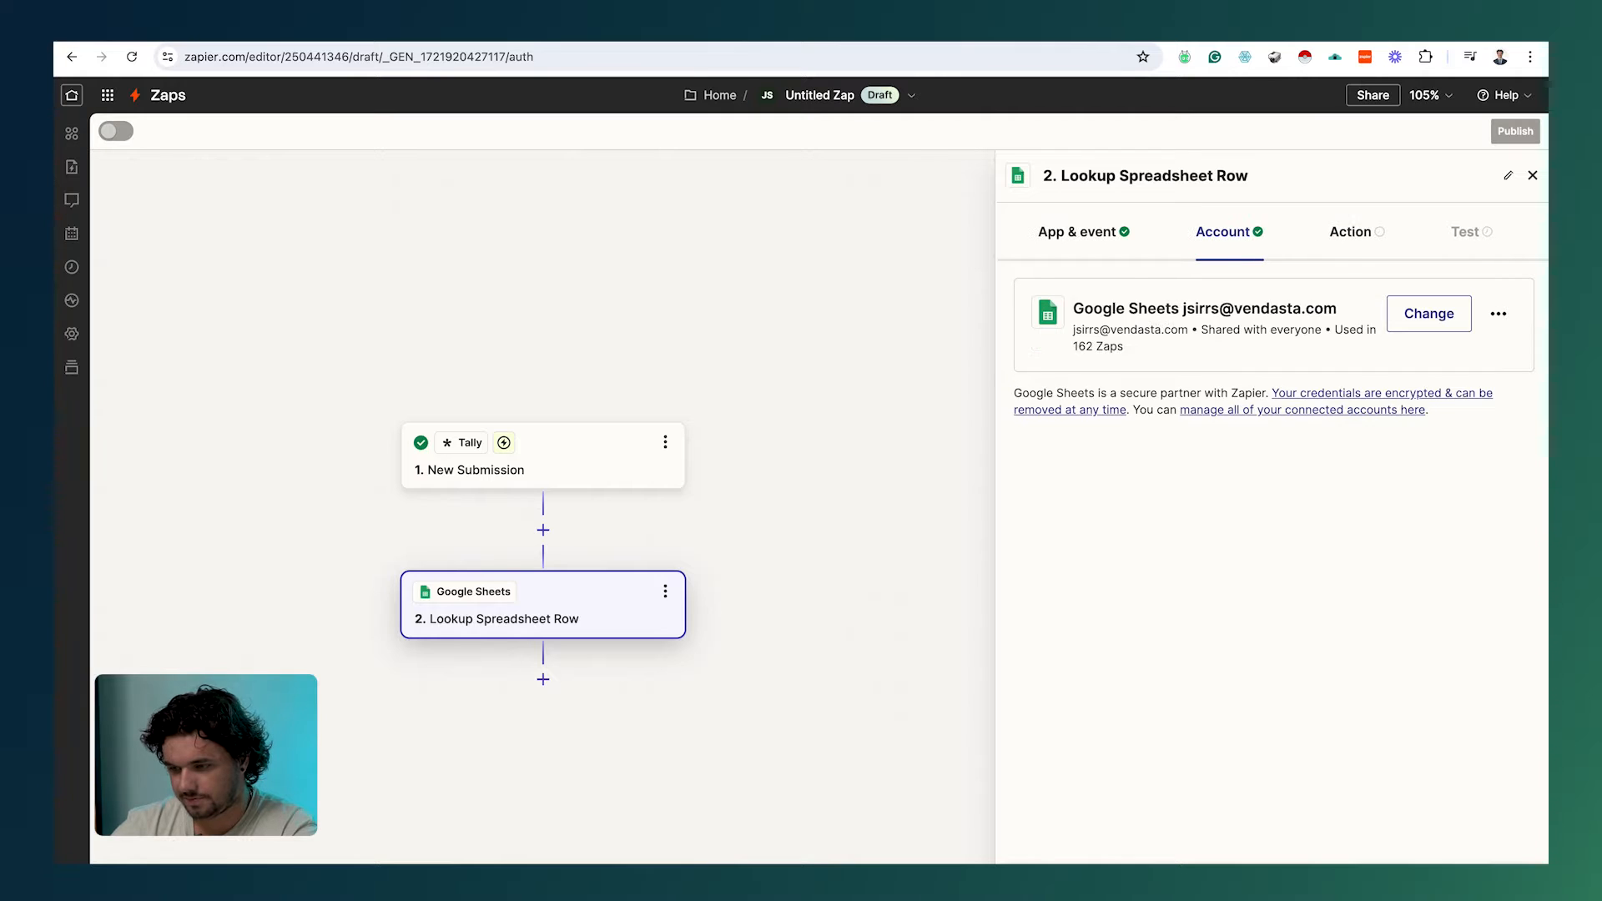
pyautogui.click(1118, 455)
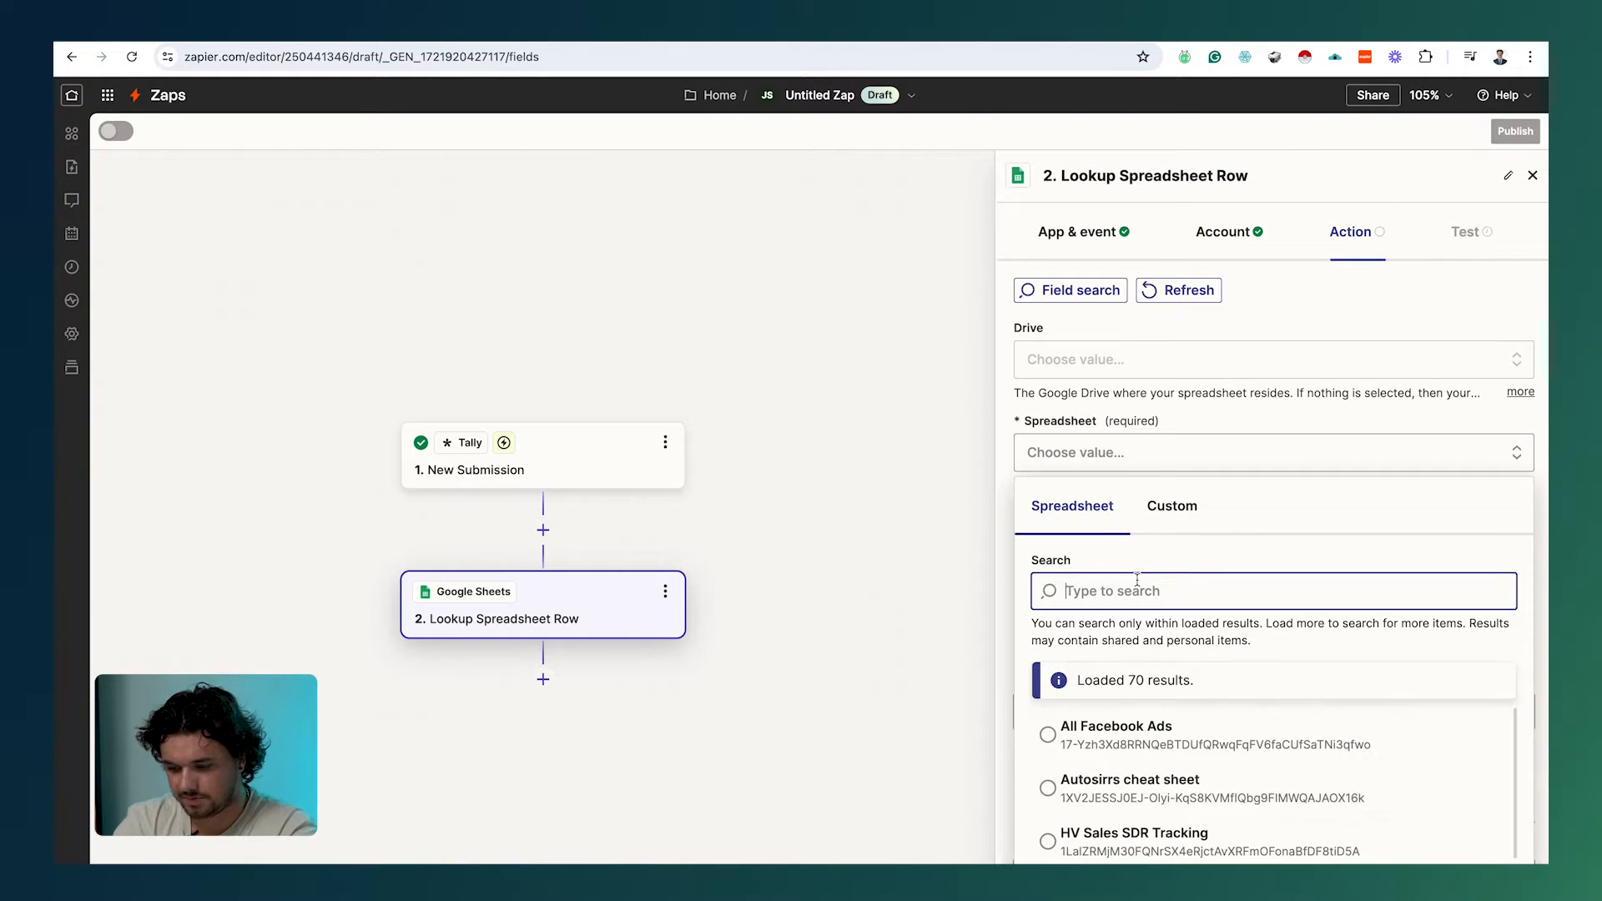
# Step: Point the lookup at the Elite Pest Kings pricing sheet's Pricing Page worksheet, Service column
pyautogui.write('eliet')
pyautogui.click(1228, 776)
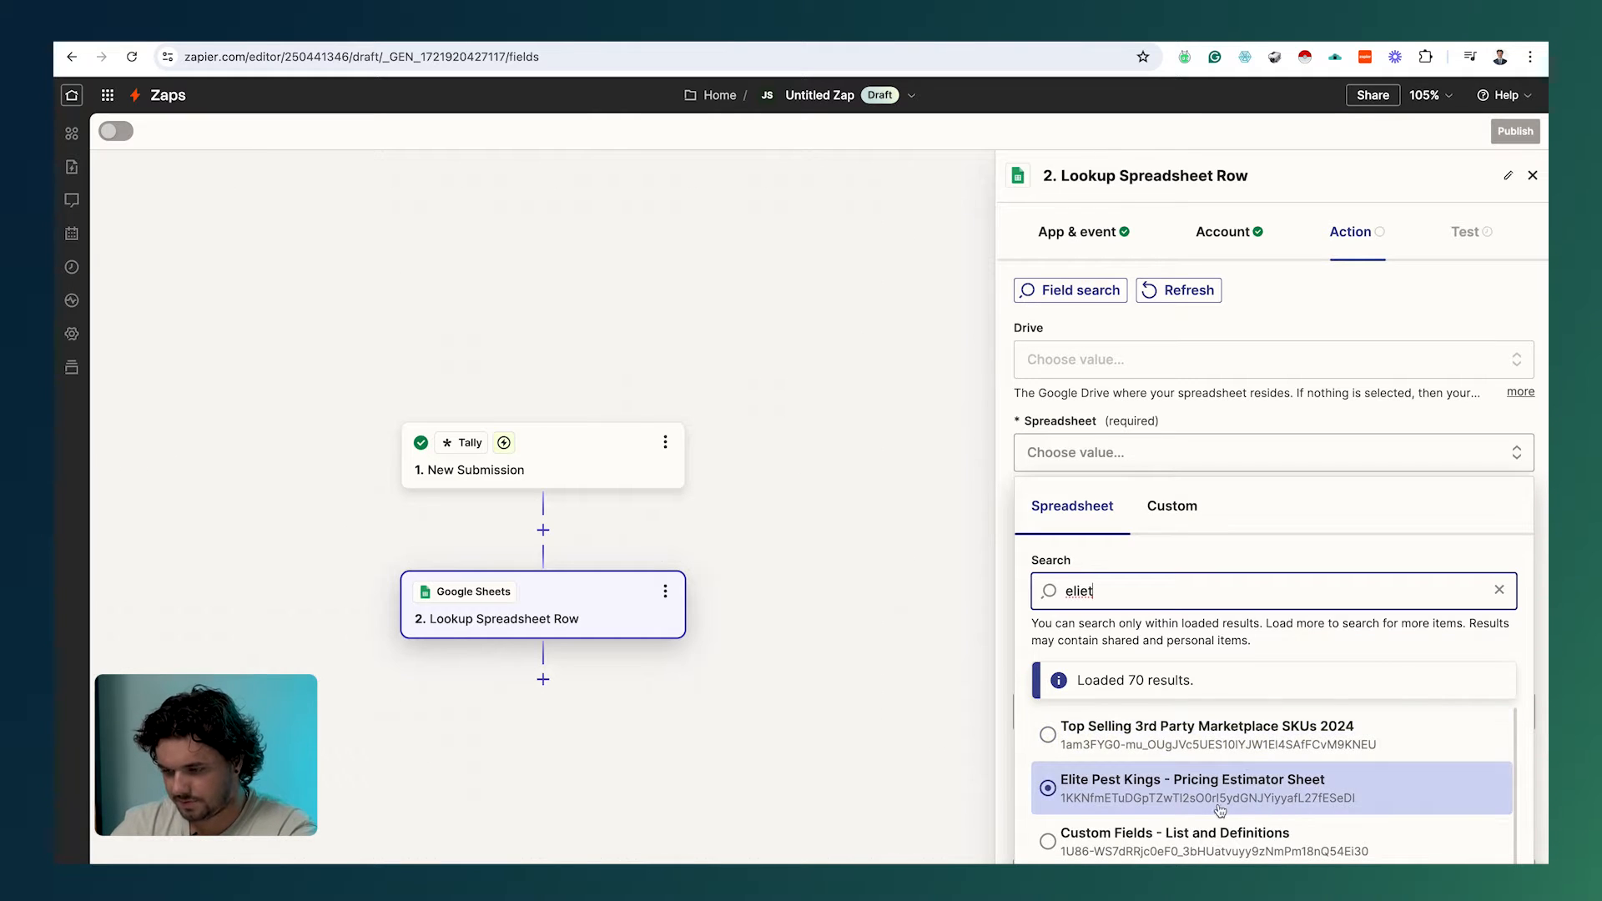
pyautogui.scroll(-2, 1085, 467)
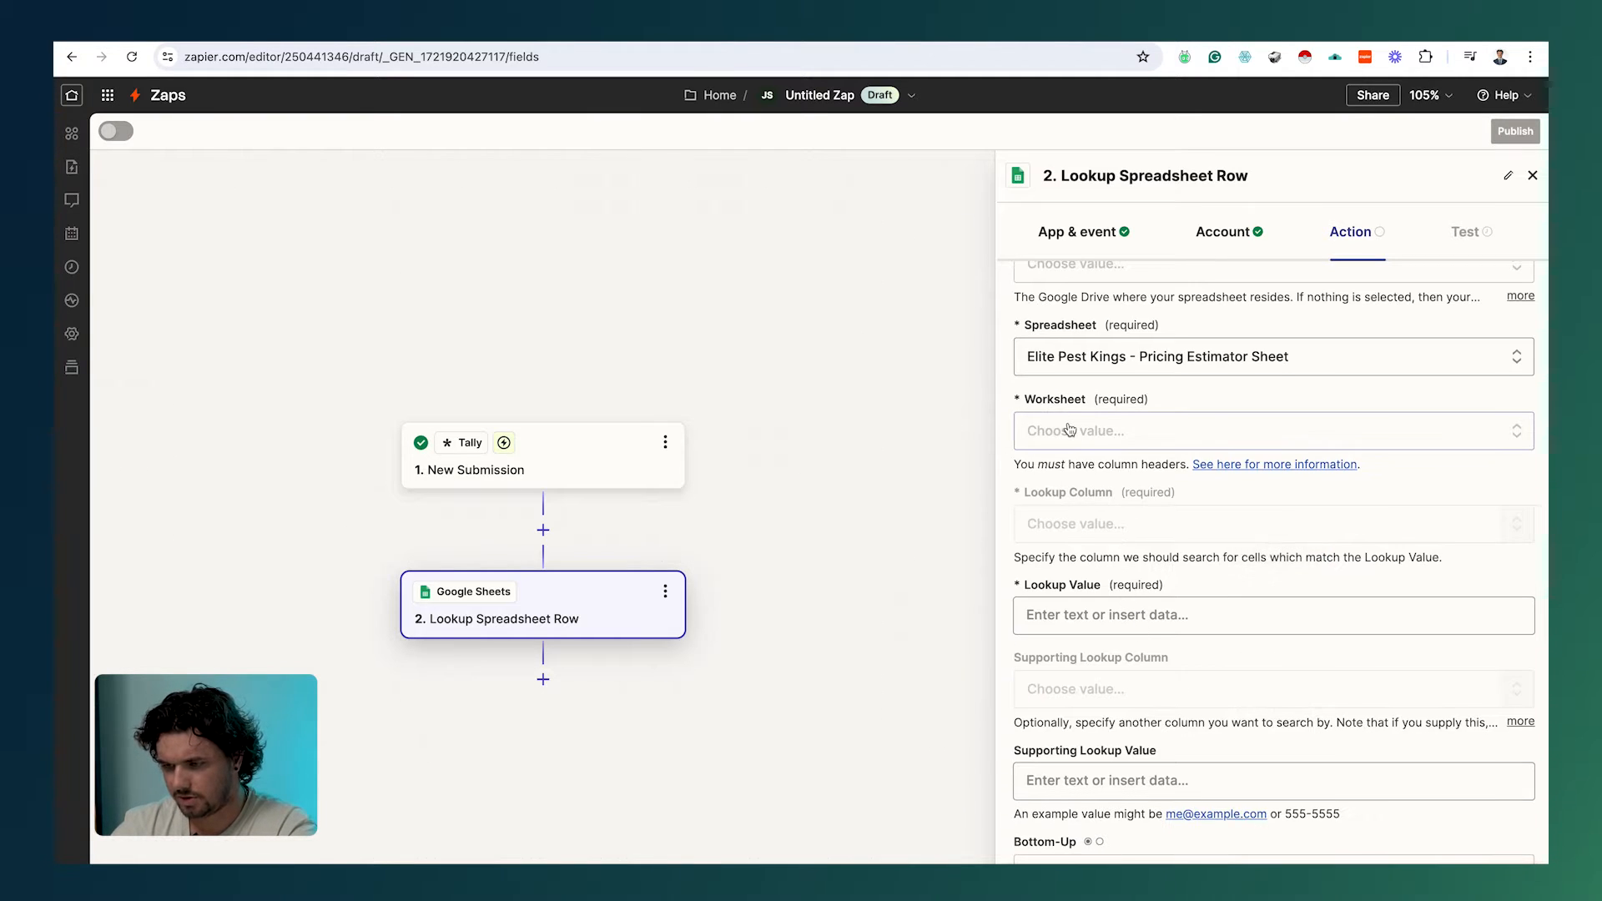
pyautogui.click(1084, 430)
pyautogui.click(1112, 598)
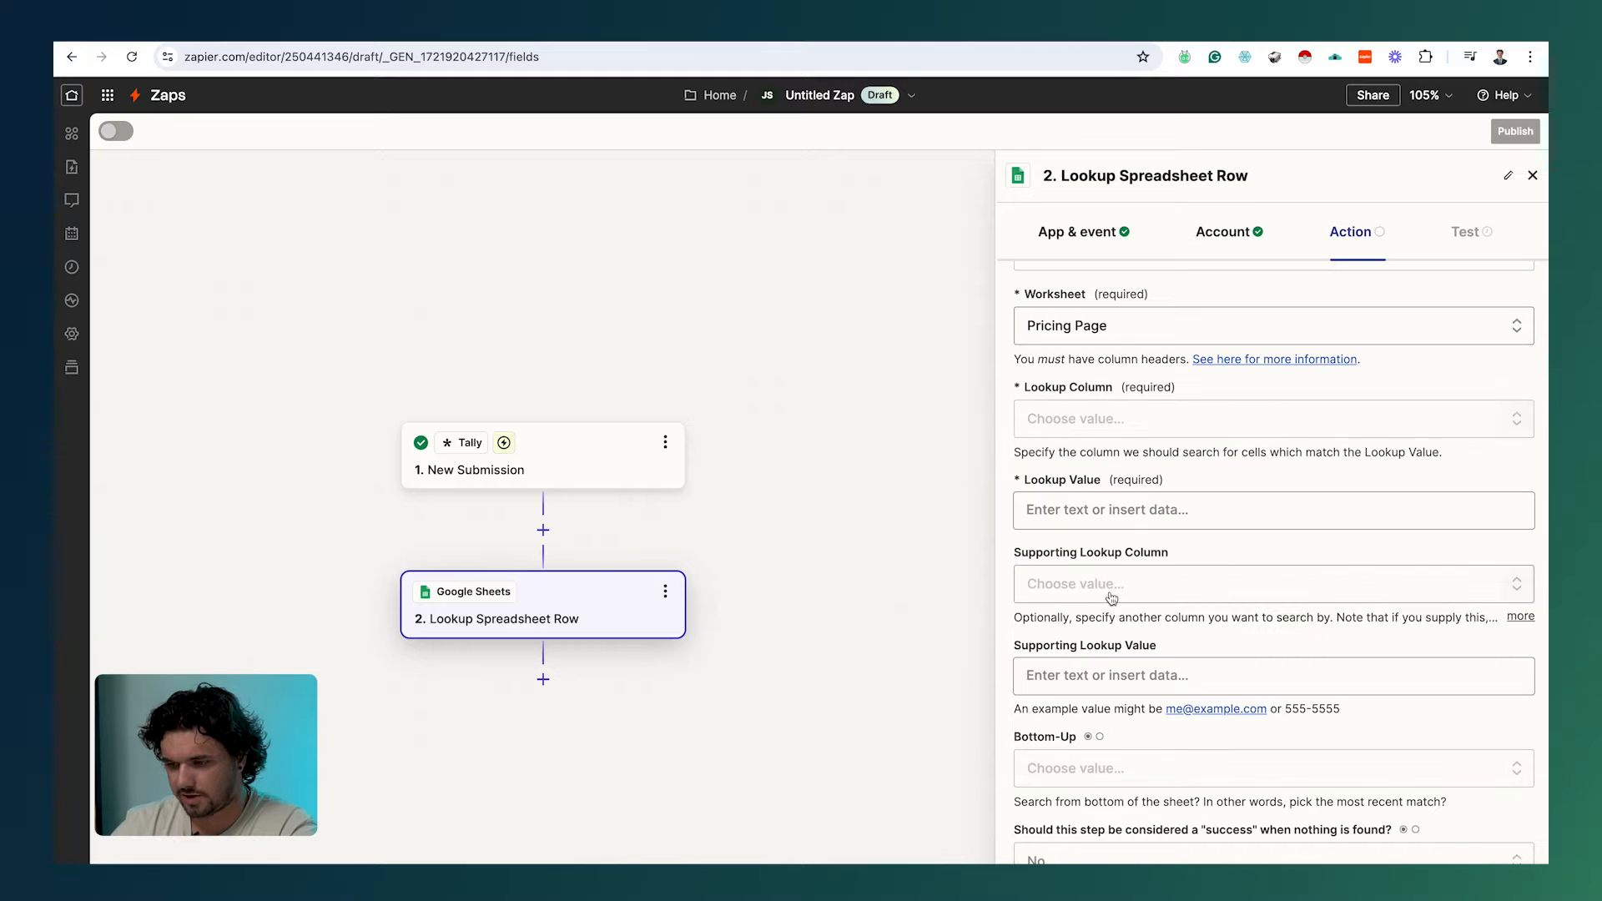
pyautogui.click(1094, 432)
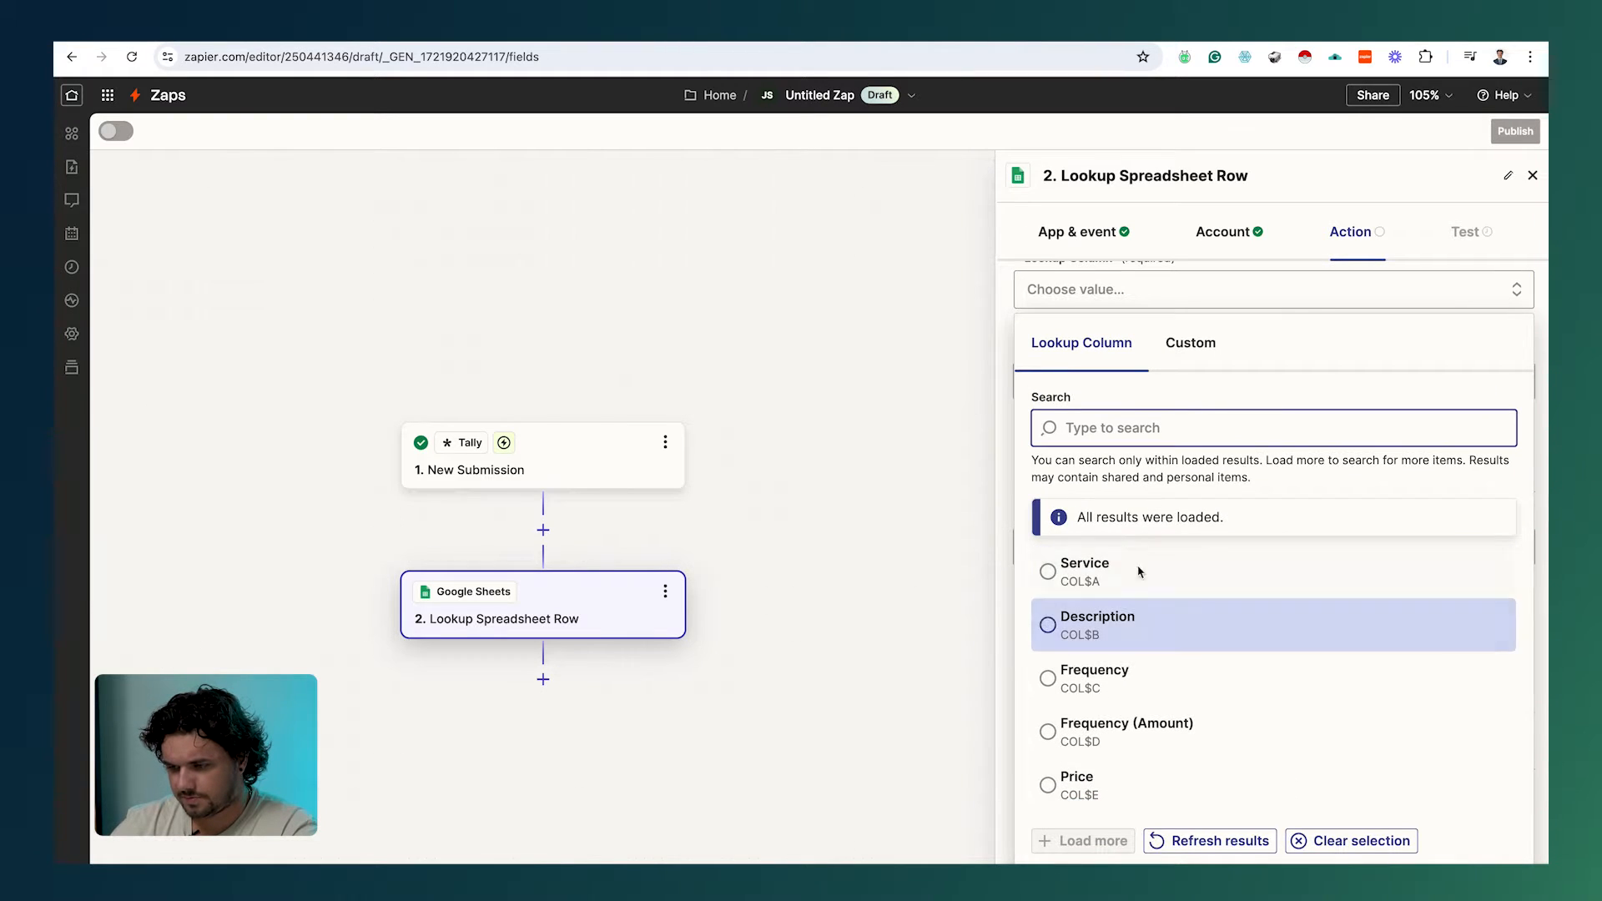
pyautogui.click(1137, 567)
pyautogui.click(1108, 574)
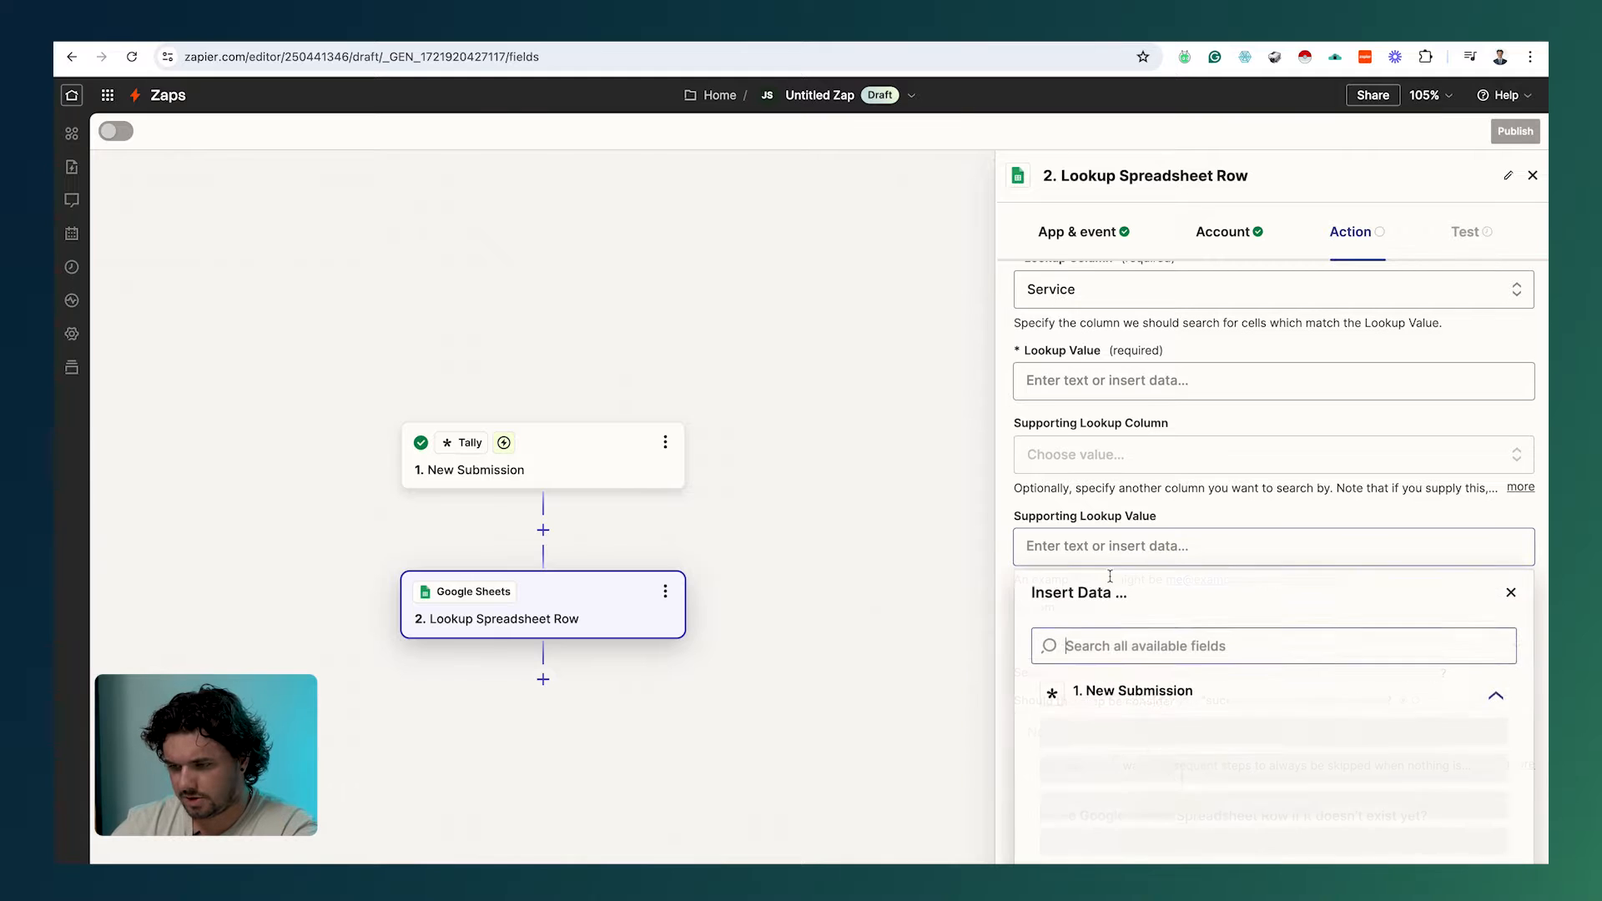
# Step: Browse the submission fields and start renaming the lookup step
pyautogui.click(1094, 396)
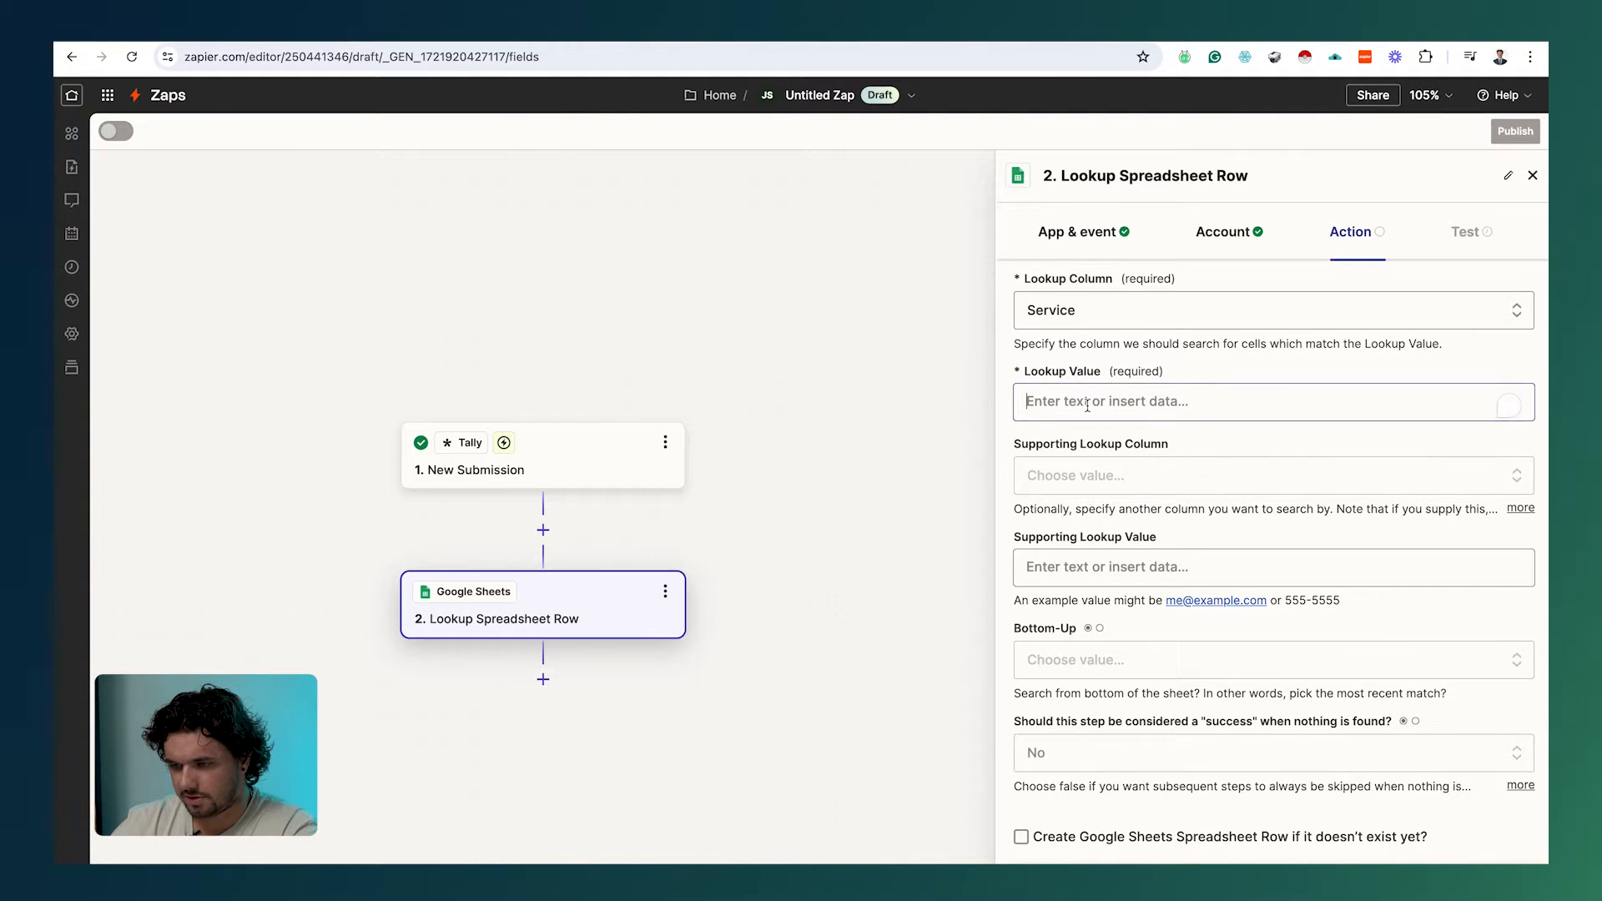
pyautogui.scroll(-1, 1137, 655)
pyautogui.scroll(1, 1142, 661)
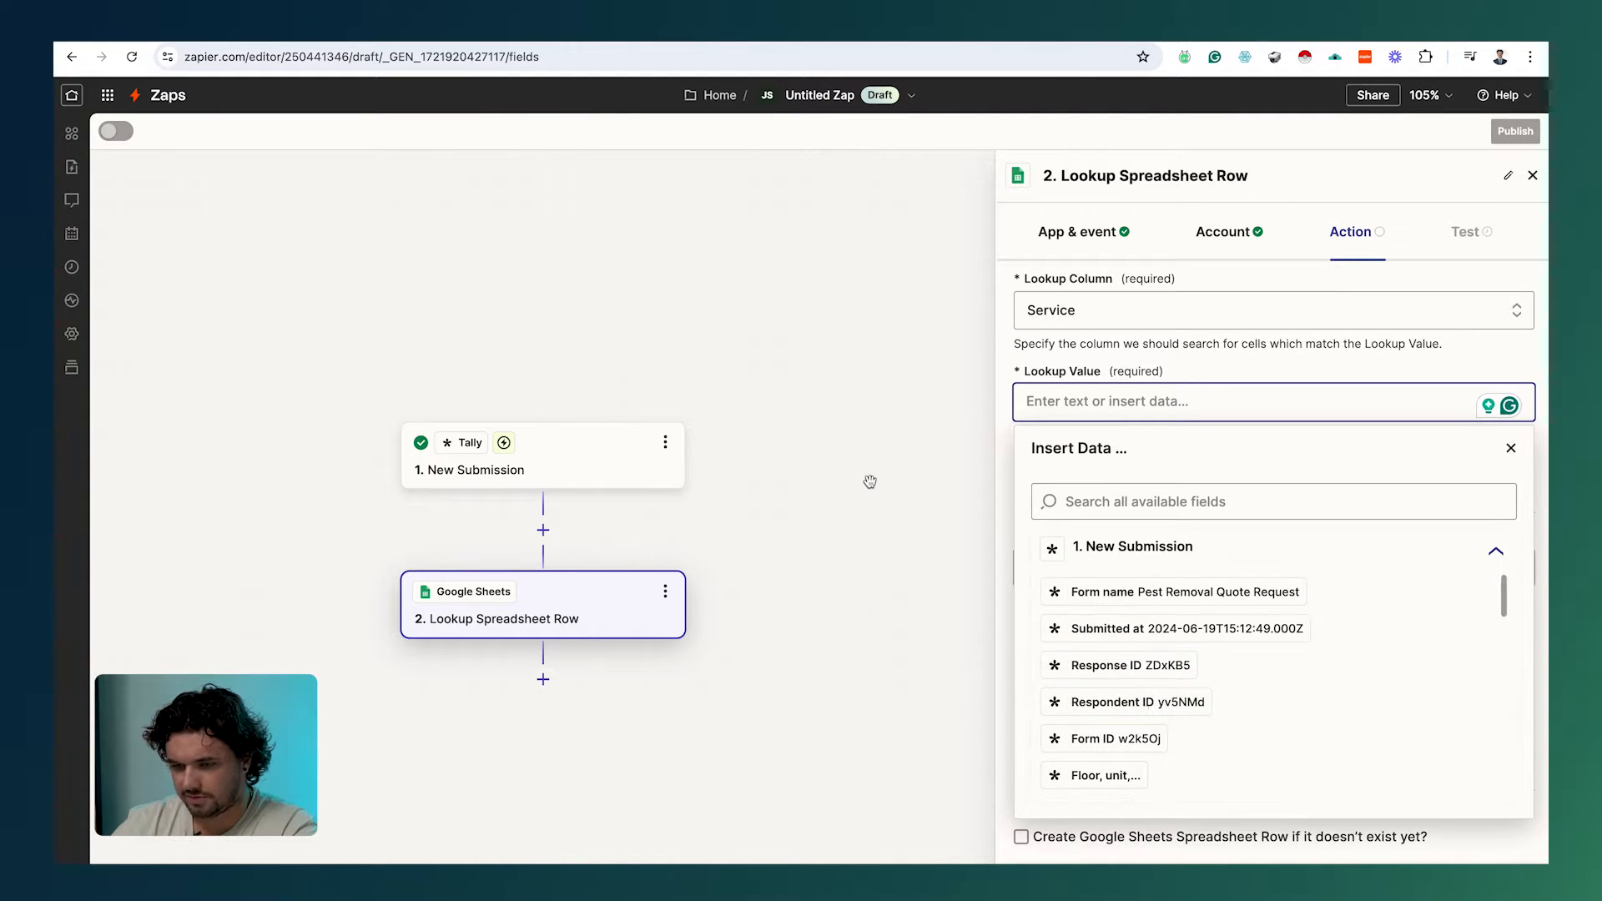
pyautogui.scroll(-1, 868, 478)
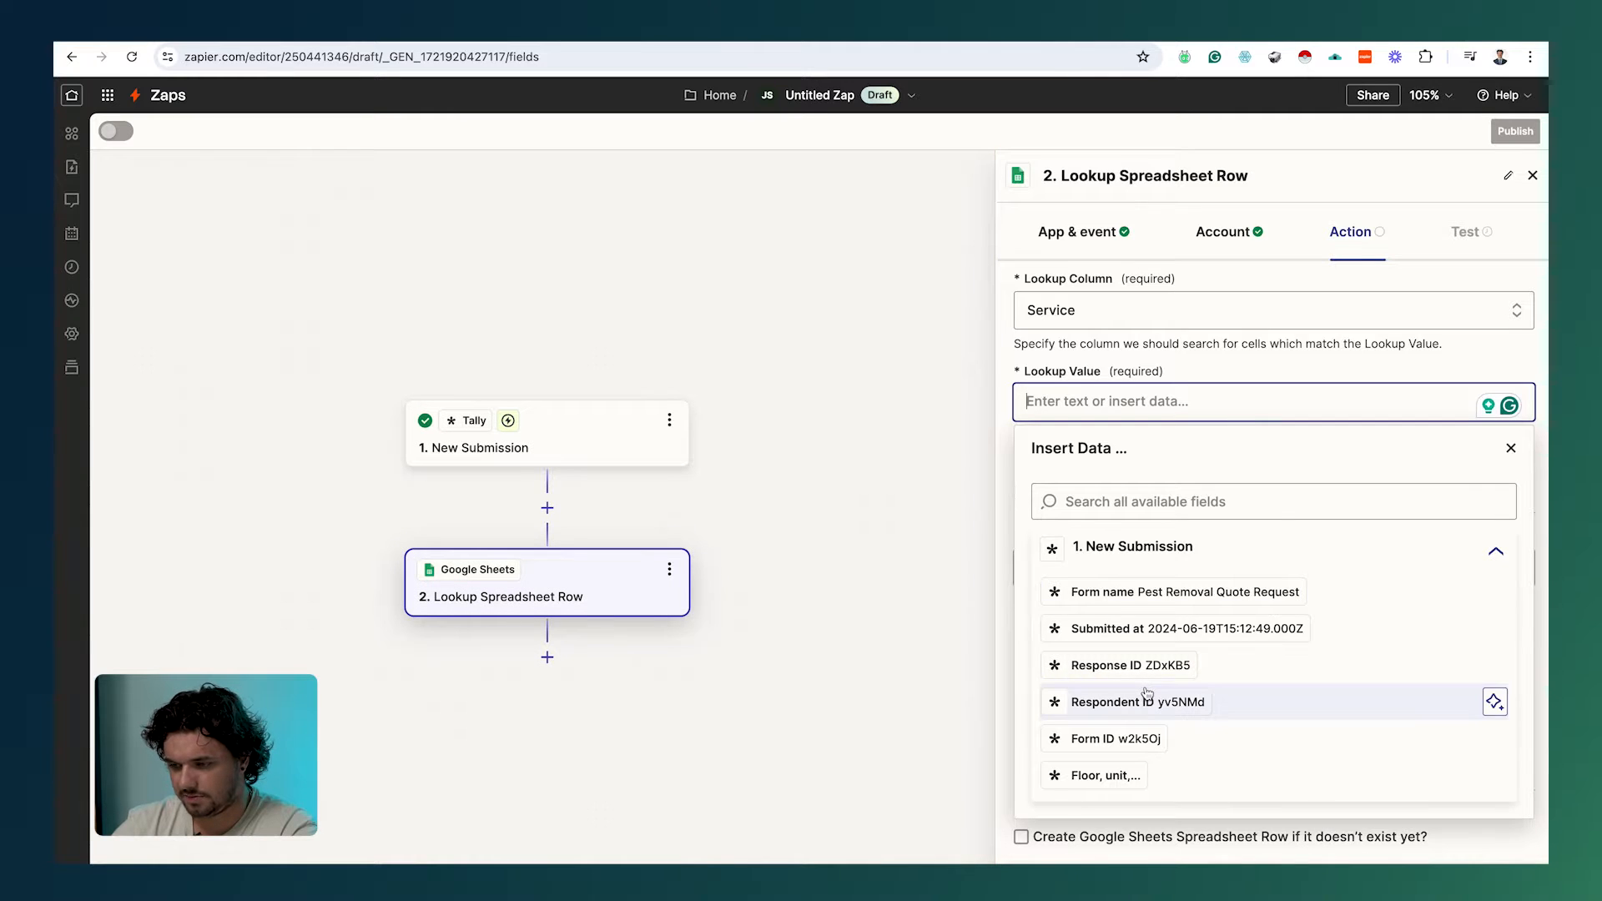
pyautogui.scroll(-5, 1147, 698)
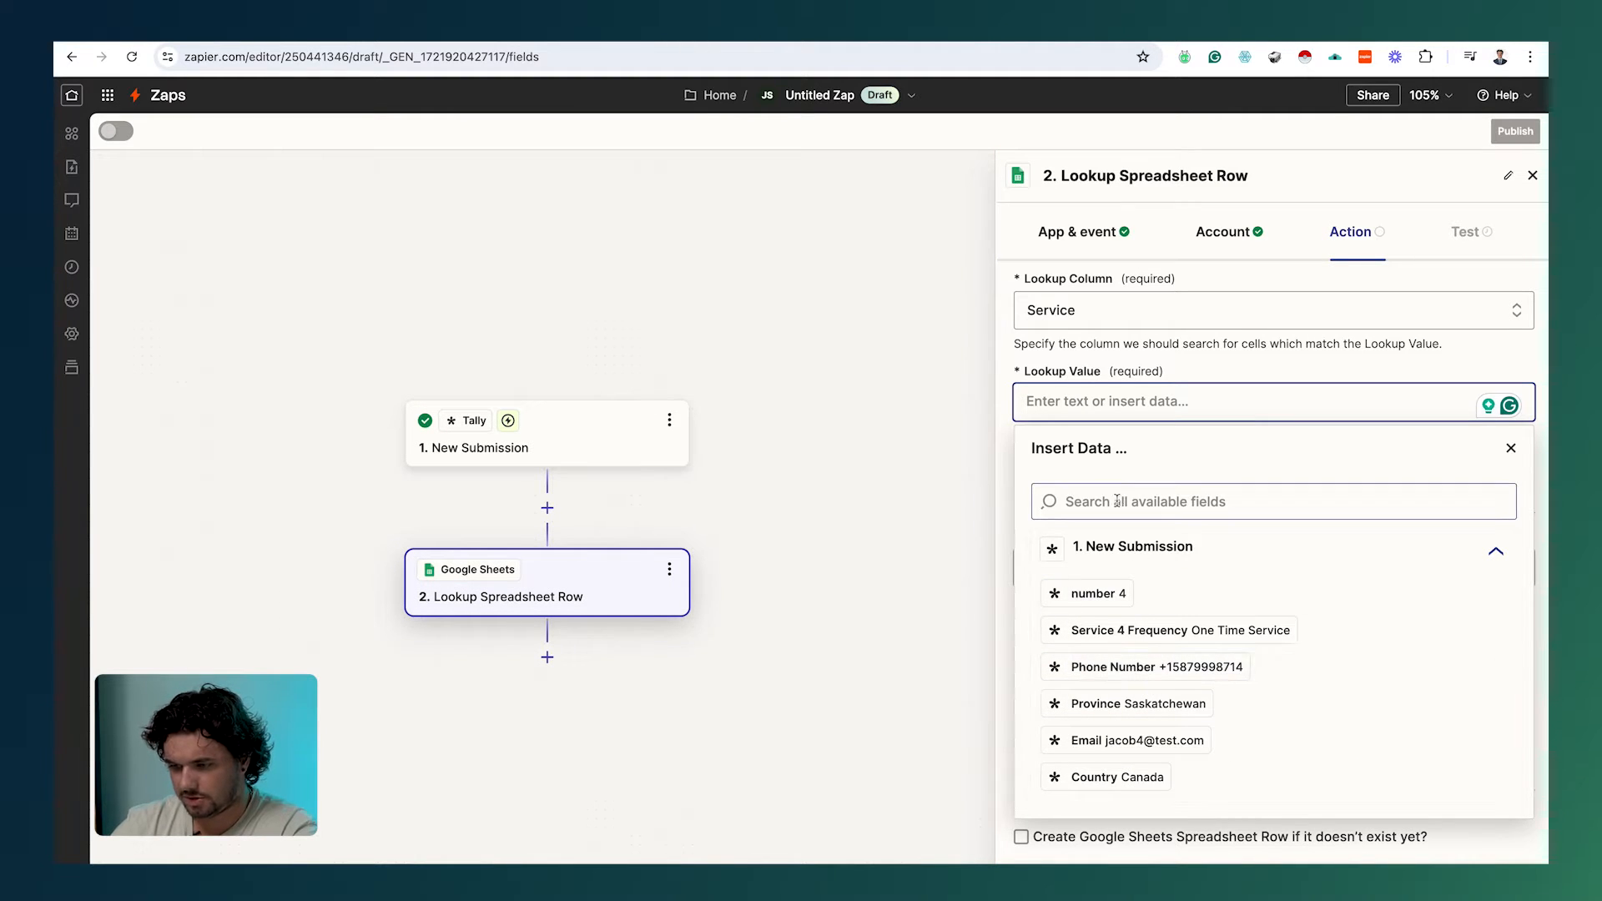
pyautogui.click(670, 569)
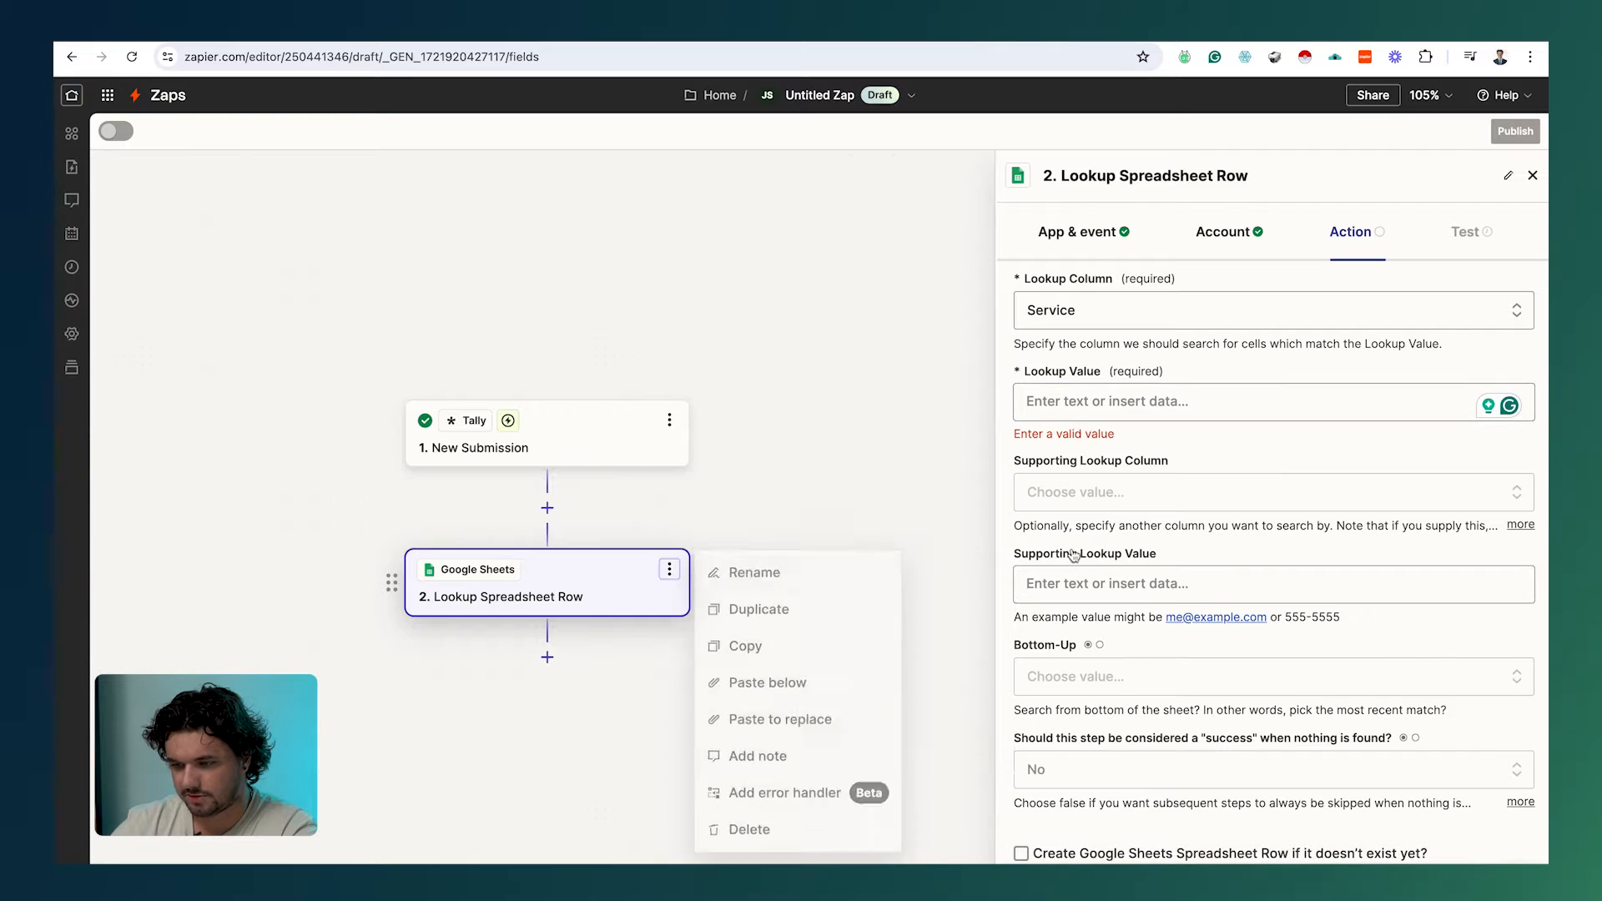
pyautogui.click(754, 576)
pyautogui.write('Service Request 1')
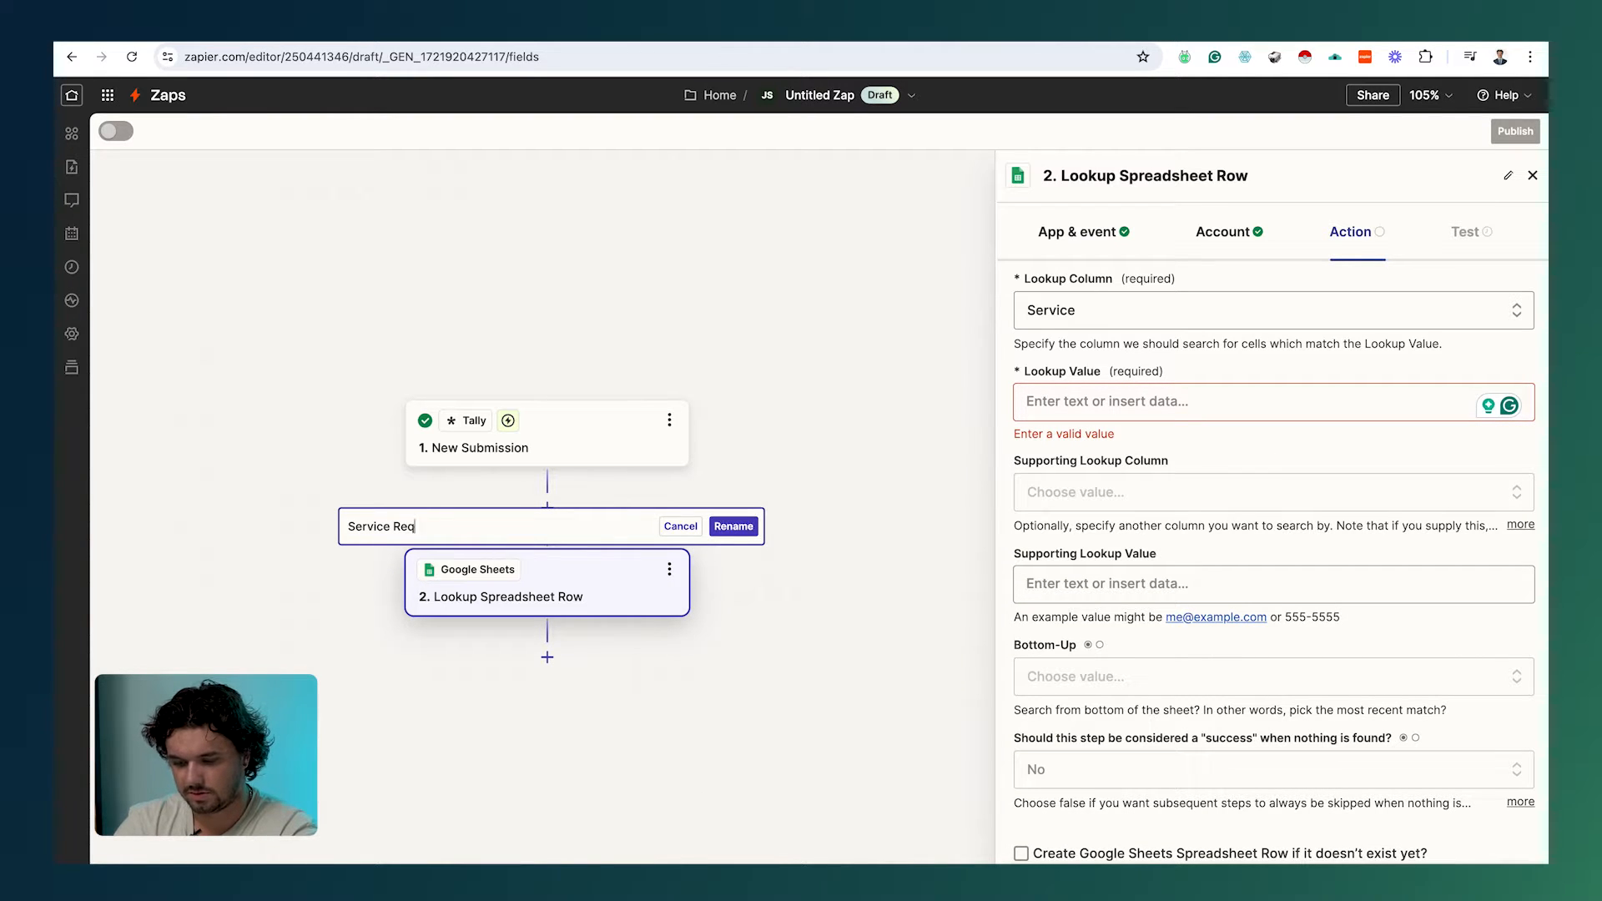
pyautogui.click(838, 585)
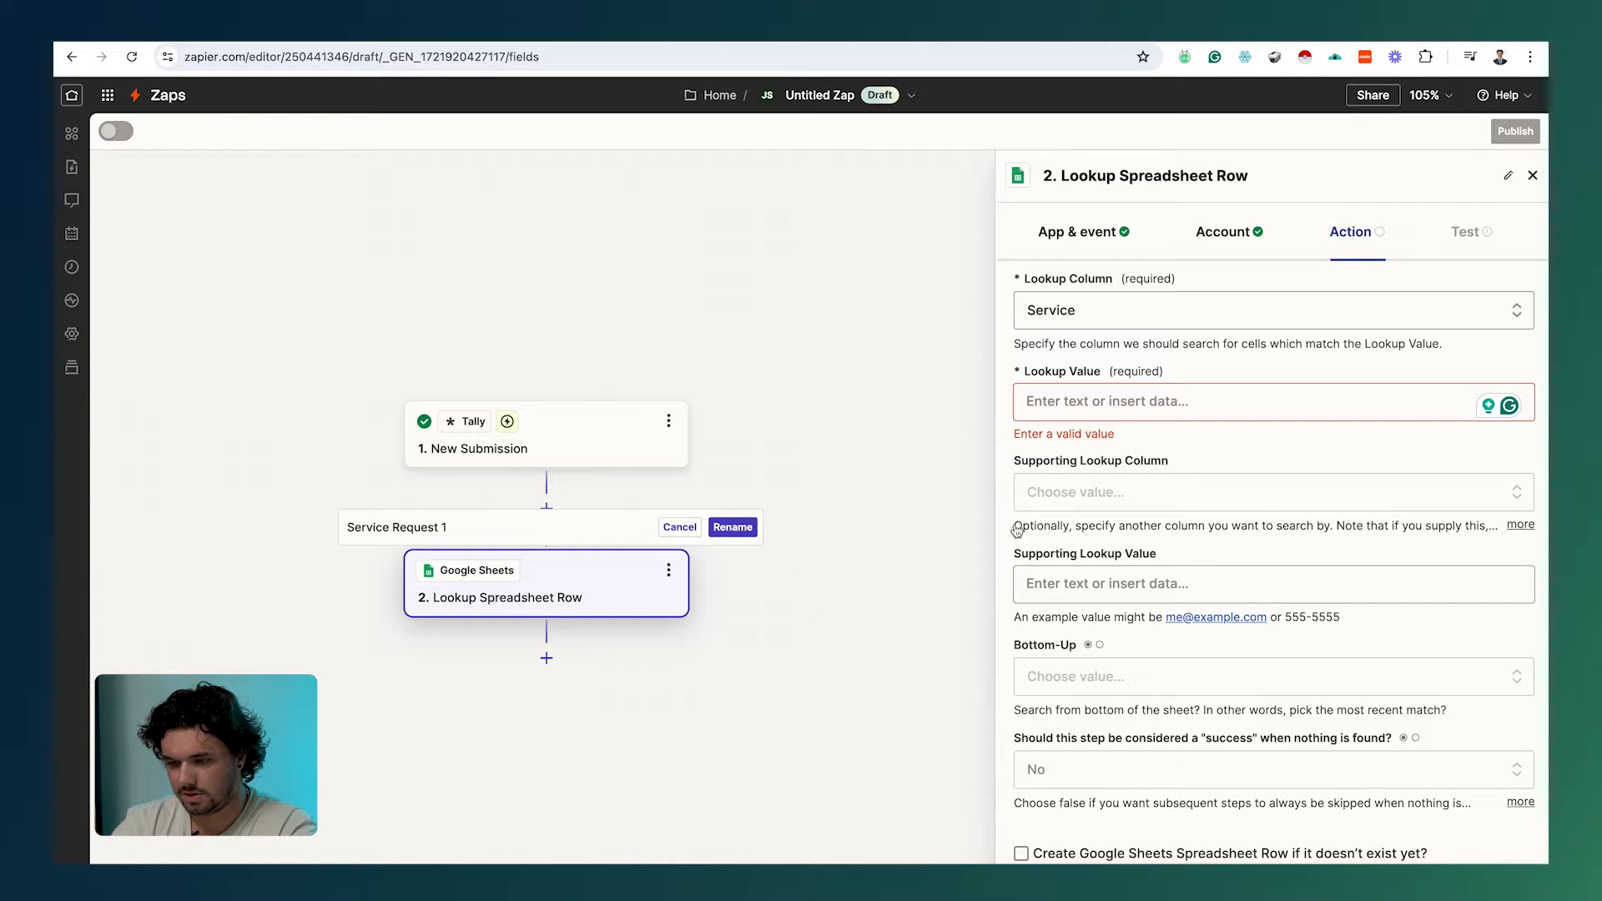
# Step: Insert the submission's Service 1 answer as the Lookup Value
pyautogui.click(1125, 409)
pyautogui.click(1141, 499)
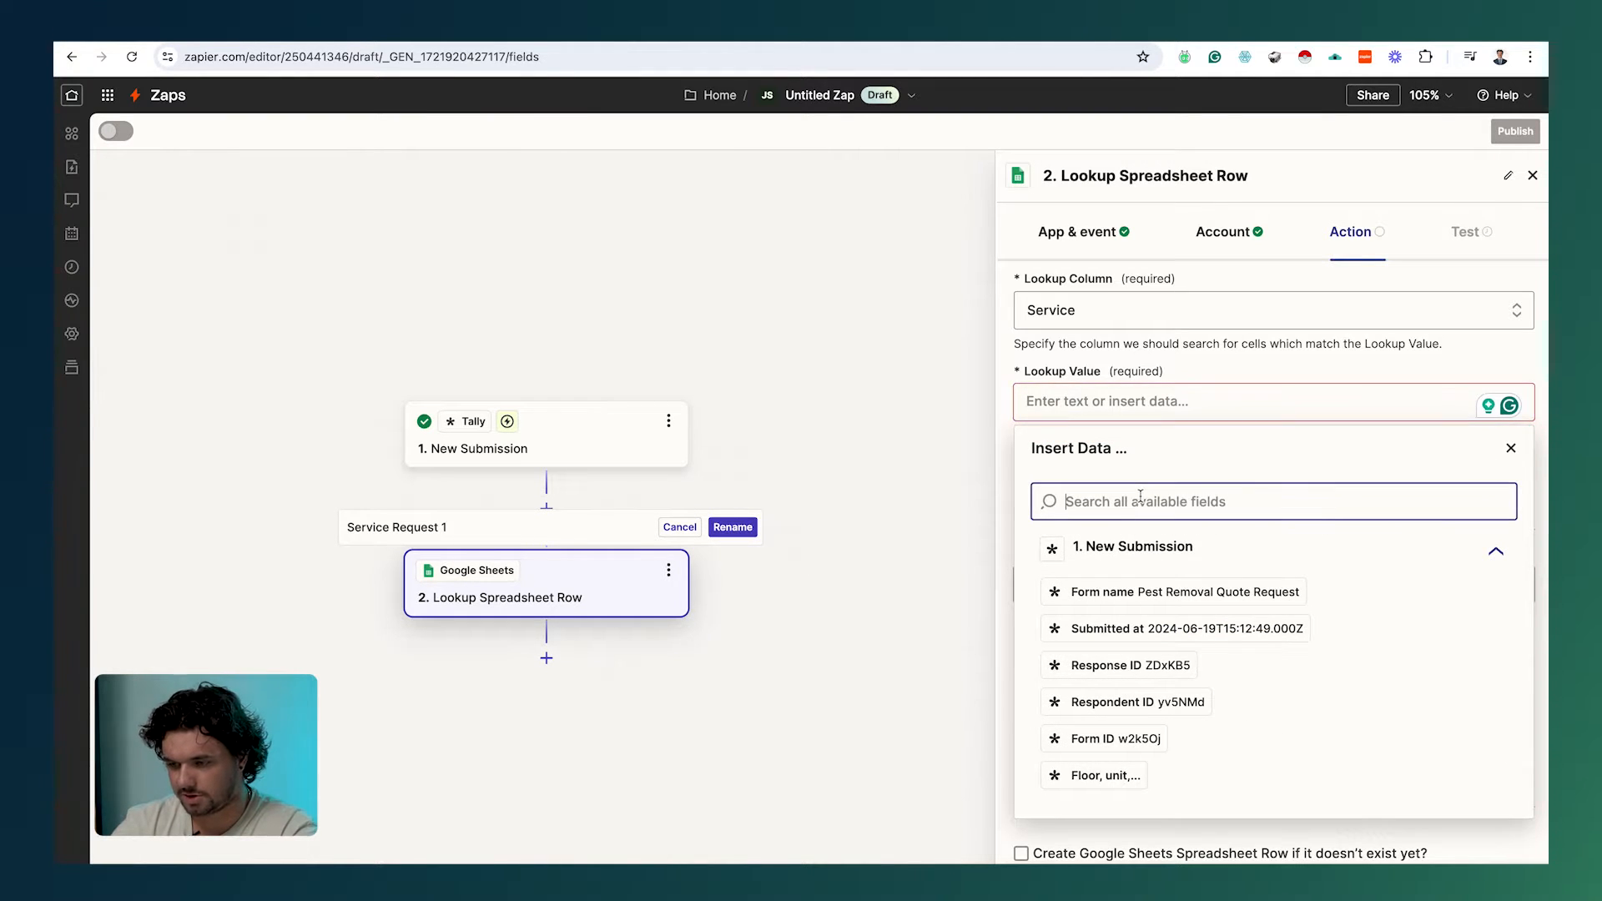
pyautogui.write('service')
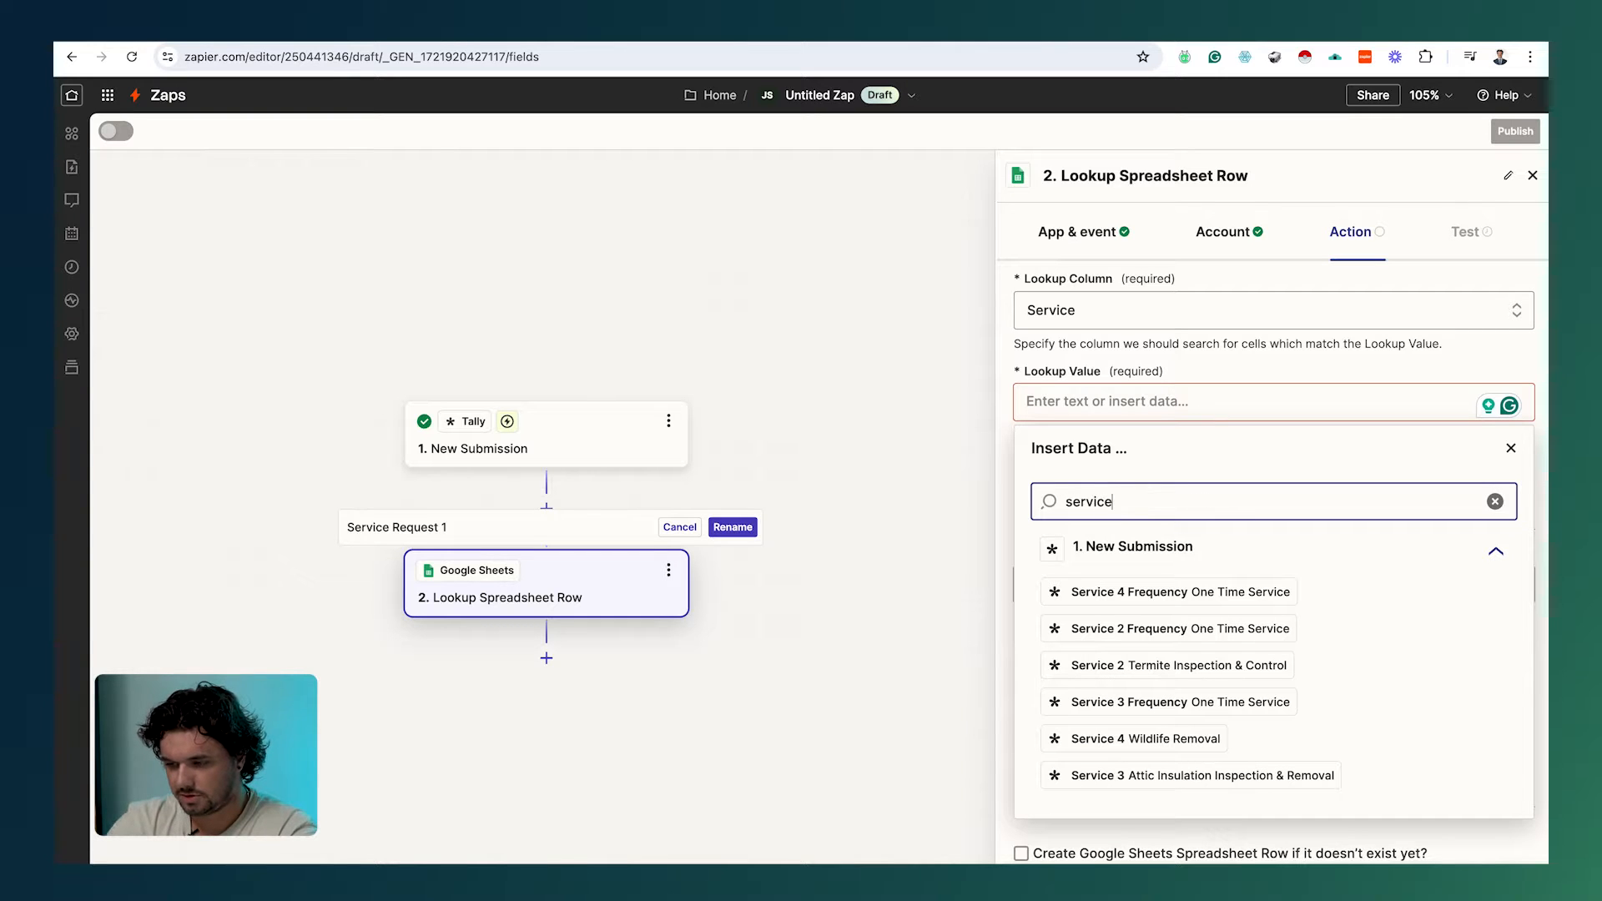
pyautogui.scroll(-2, 1183, 738)
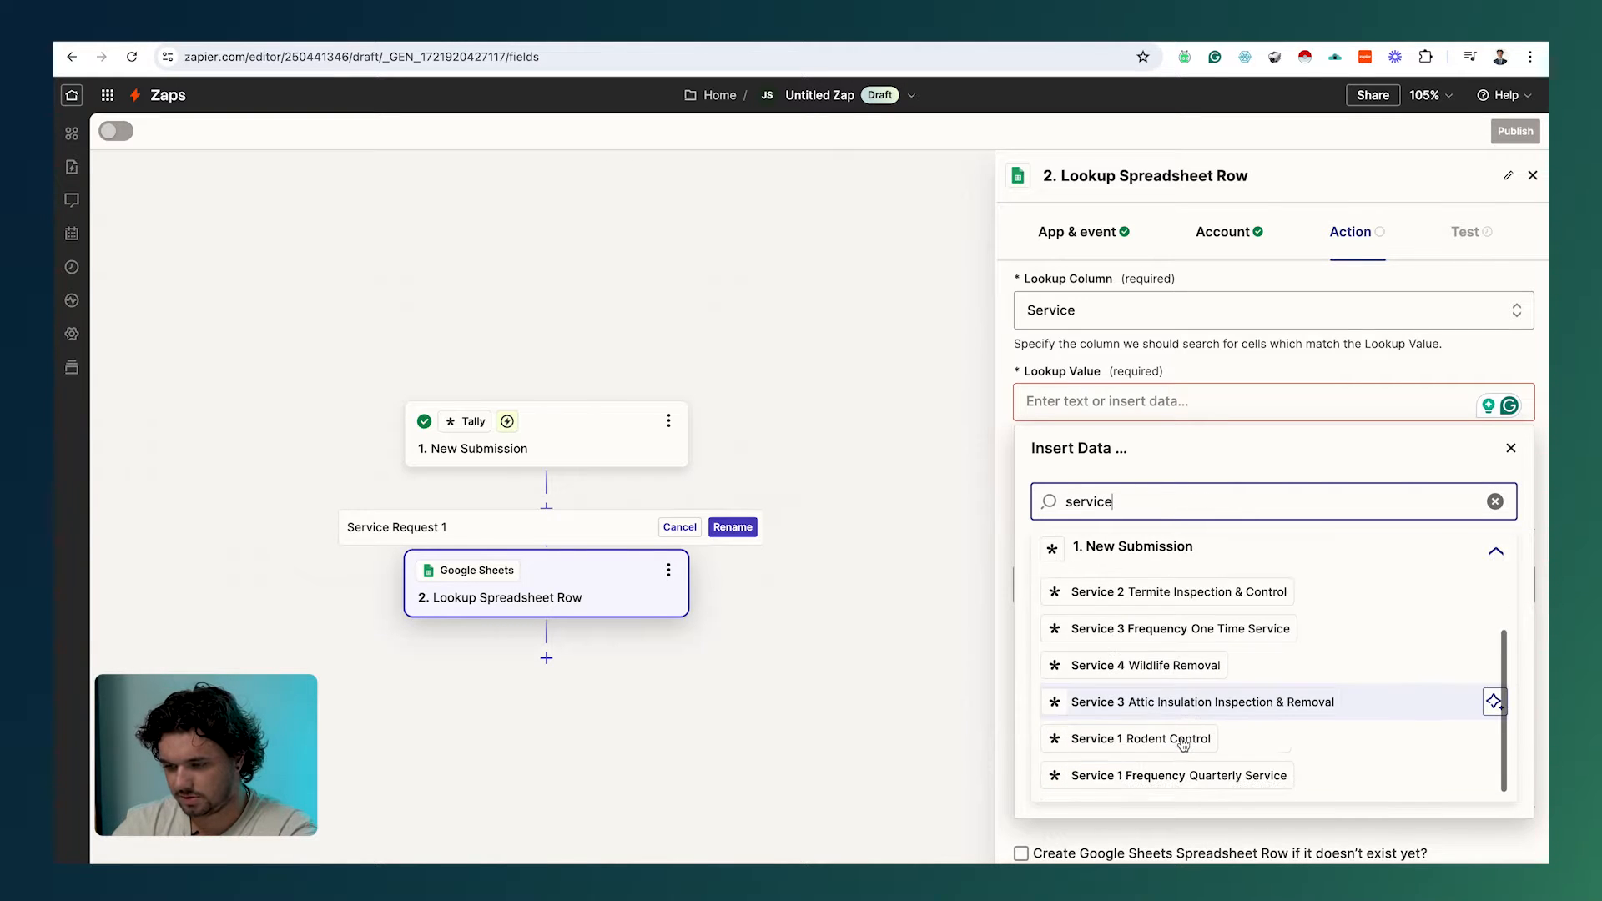
pyautogui.click(1160, 741)
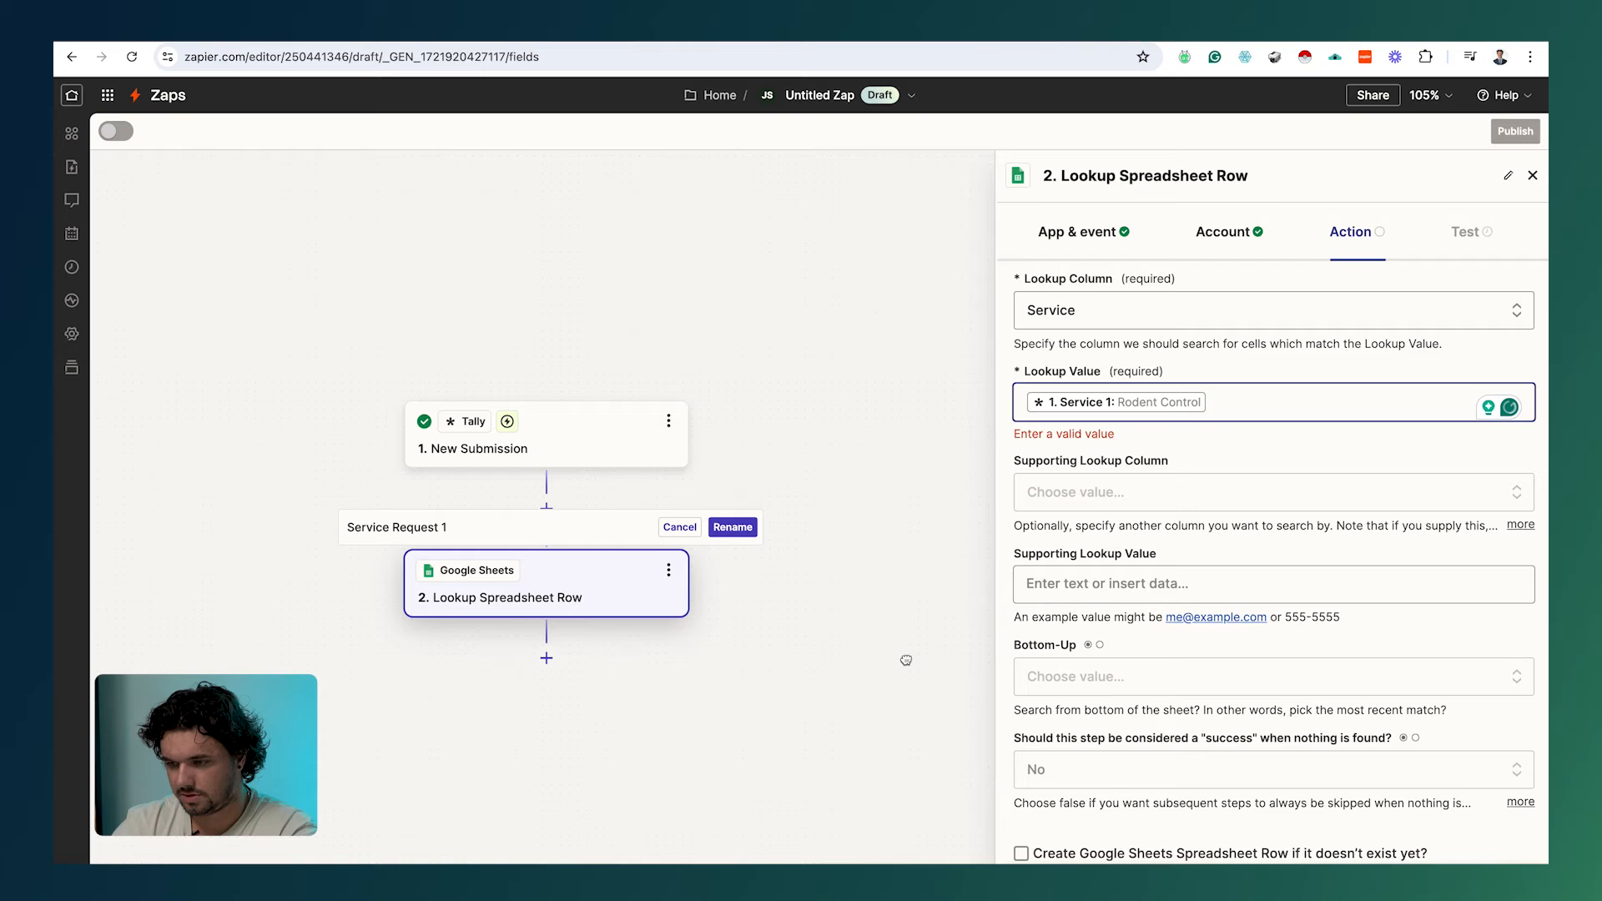
pyautogui.click(1101, 491)
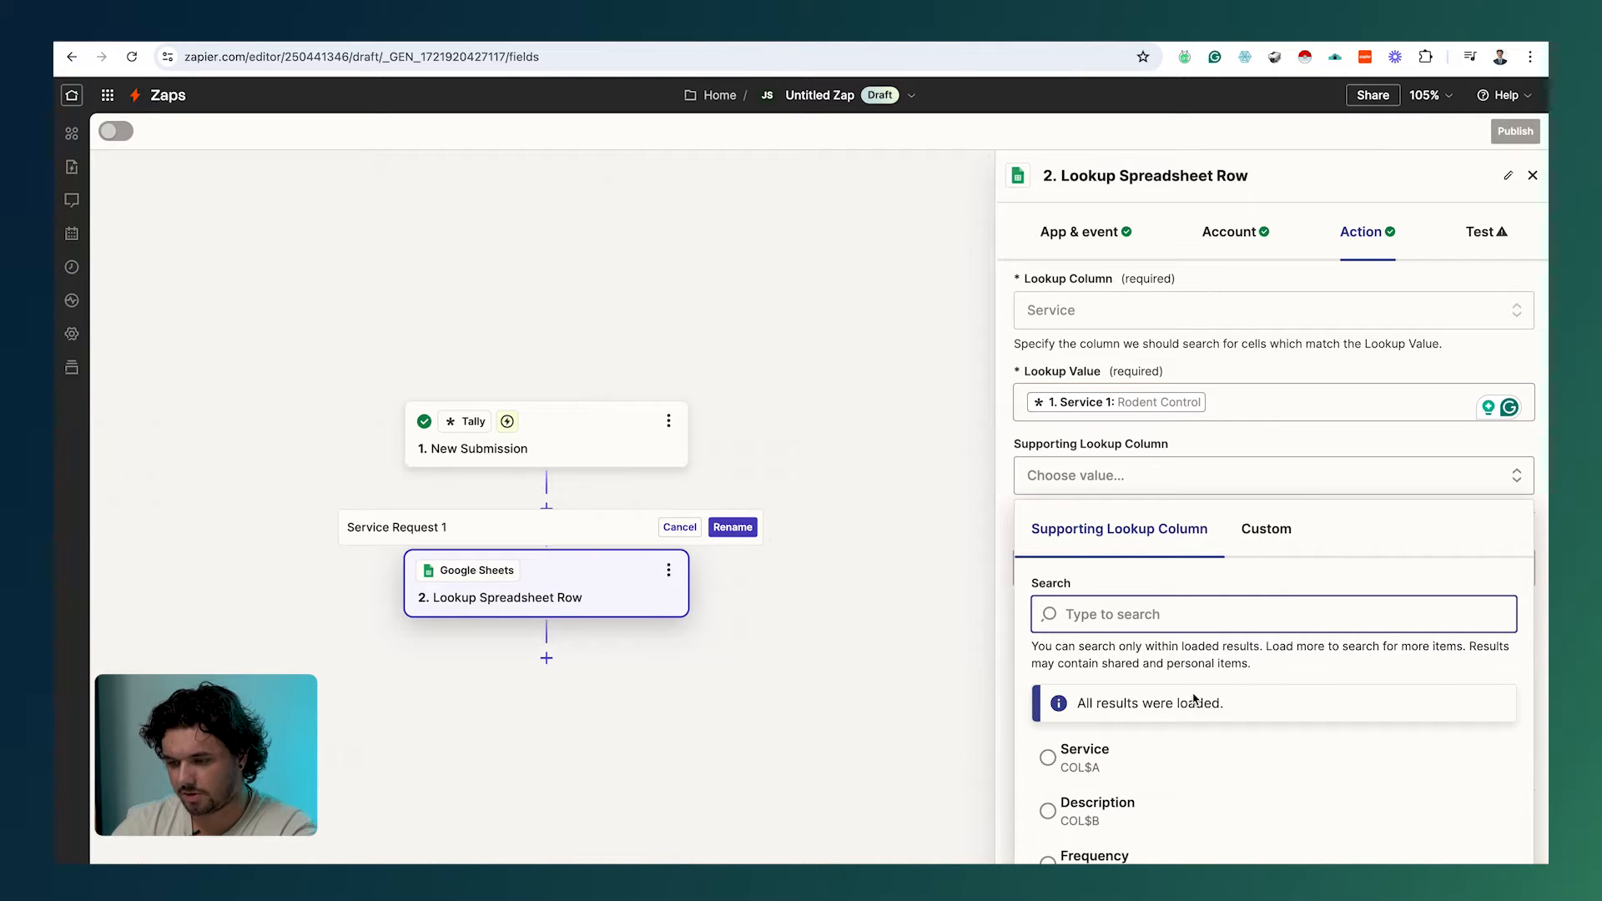
# Step: Add Frequency as supporting lookup column, matched to the Service 1 Frequency answer, then continue to testing
pyautogui.scroll(-1, 1183, 816)
pyautogui.click(1184, 816)
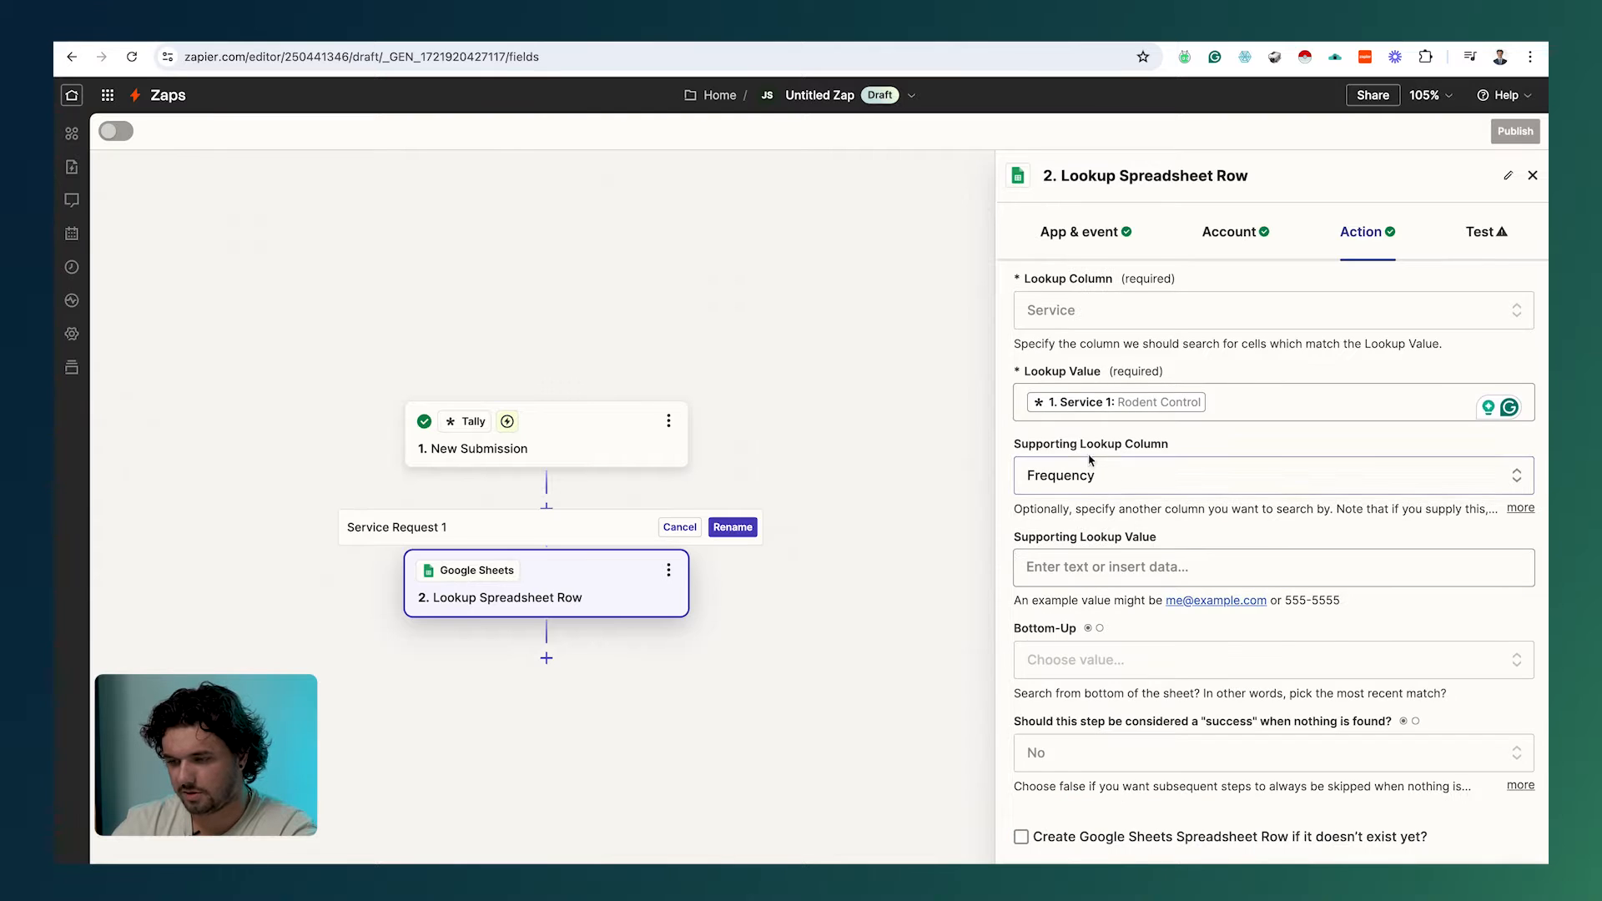
pyautogui.click(1080, 569)
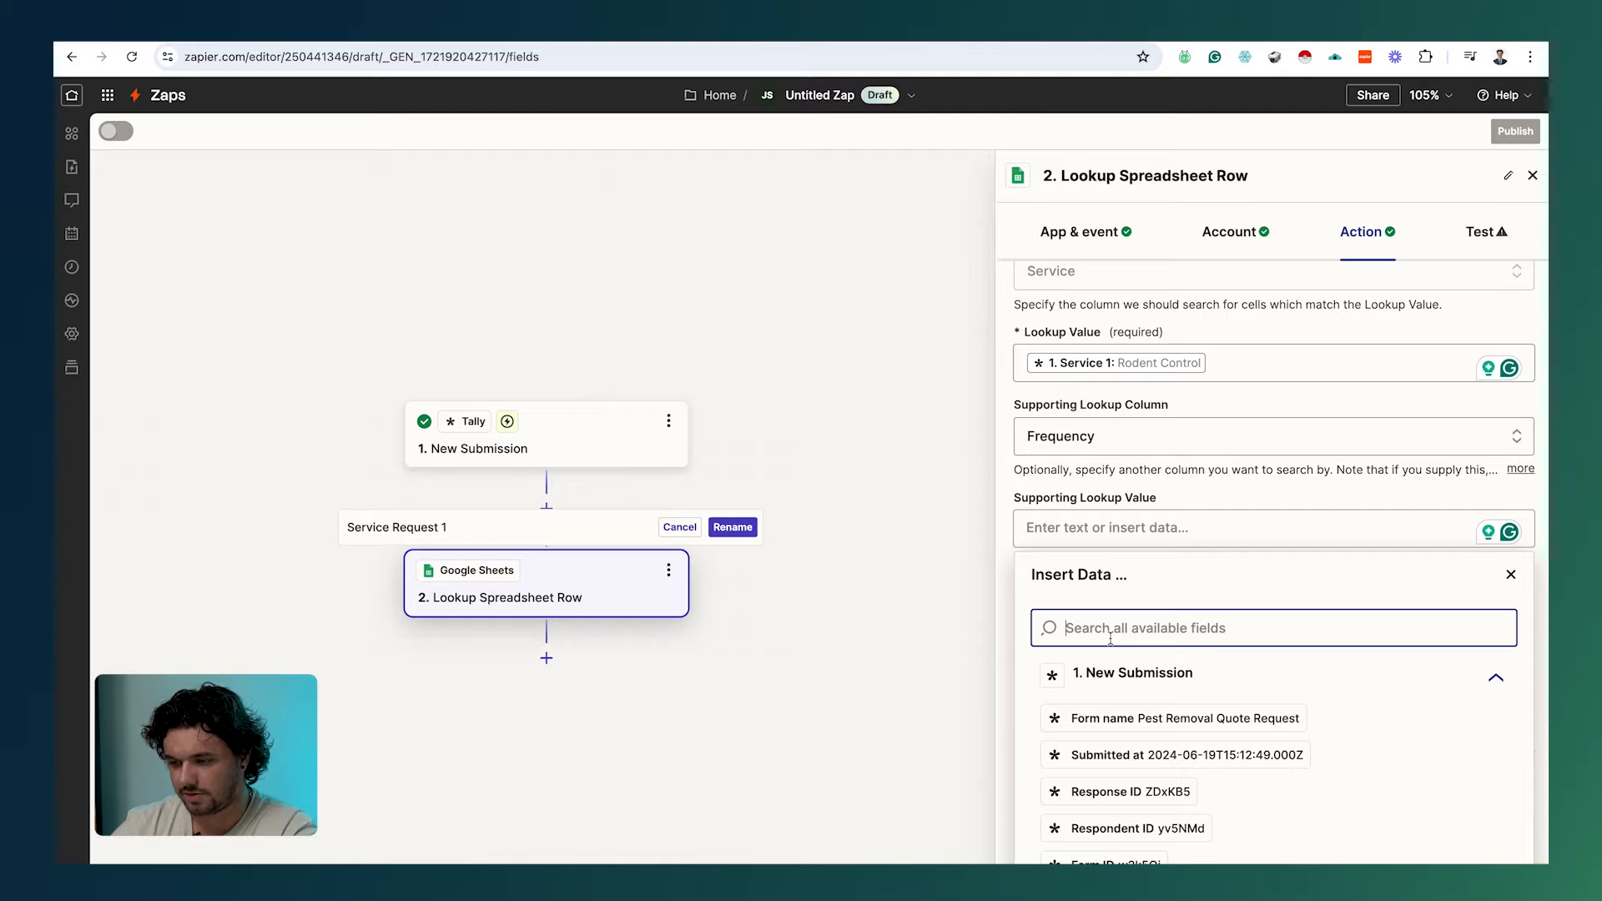
pyautogui.scroll(-1, 1111, 636)
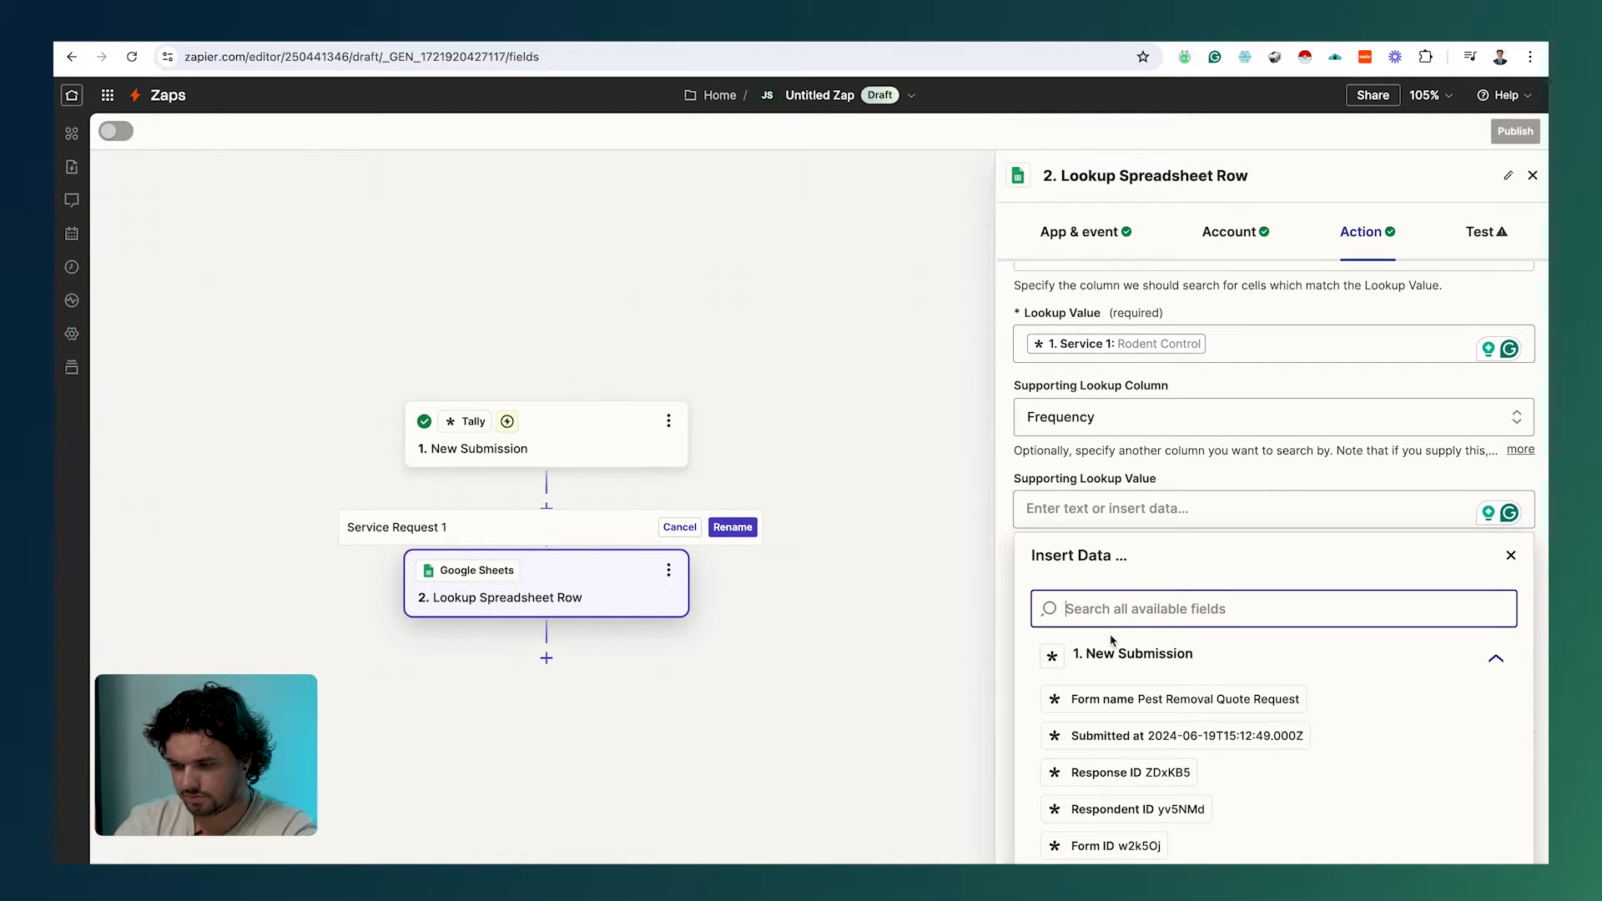
pyautogui.scroll(-2, 1101, 642)
pyautogui.scroll(-5, 1122, 742)
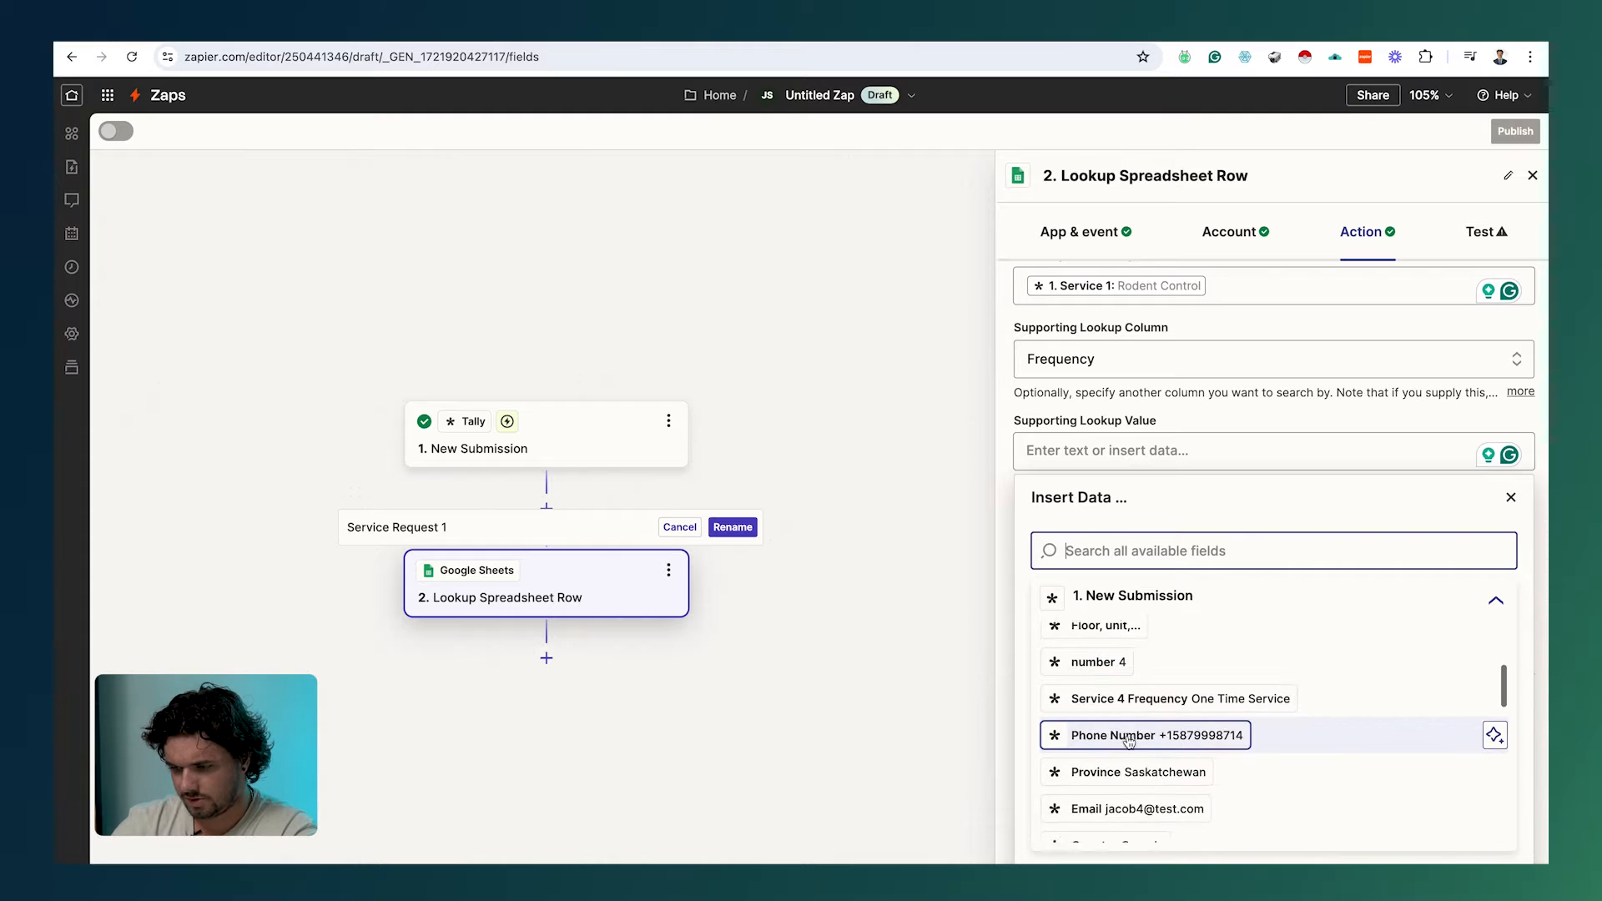
pyautogui.scroll(-2, 1128, 740)
pyautogui.scroll(1, 1128, 740)
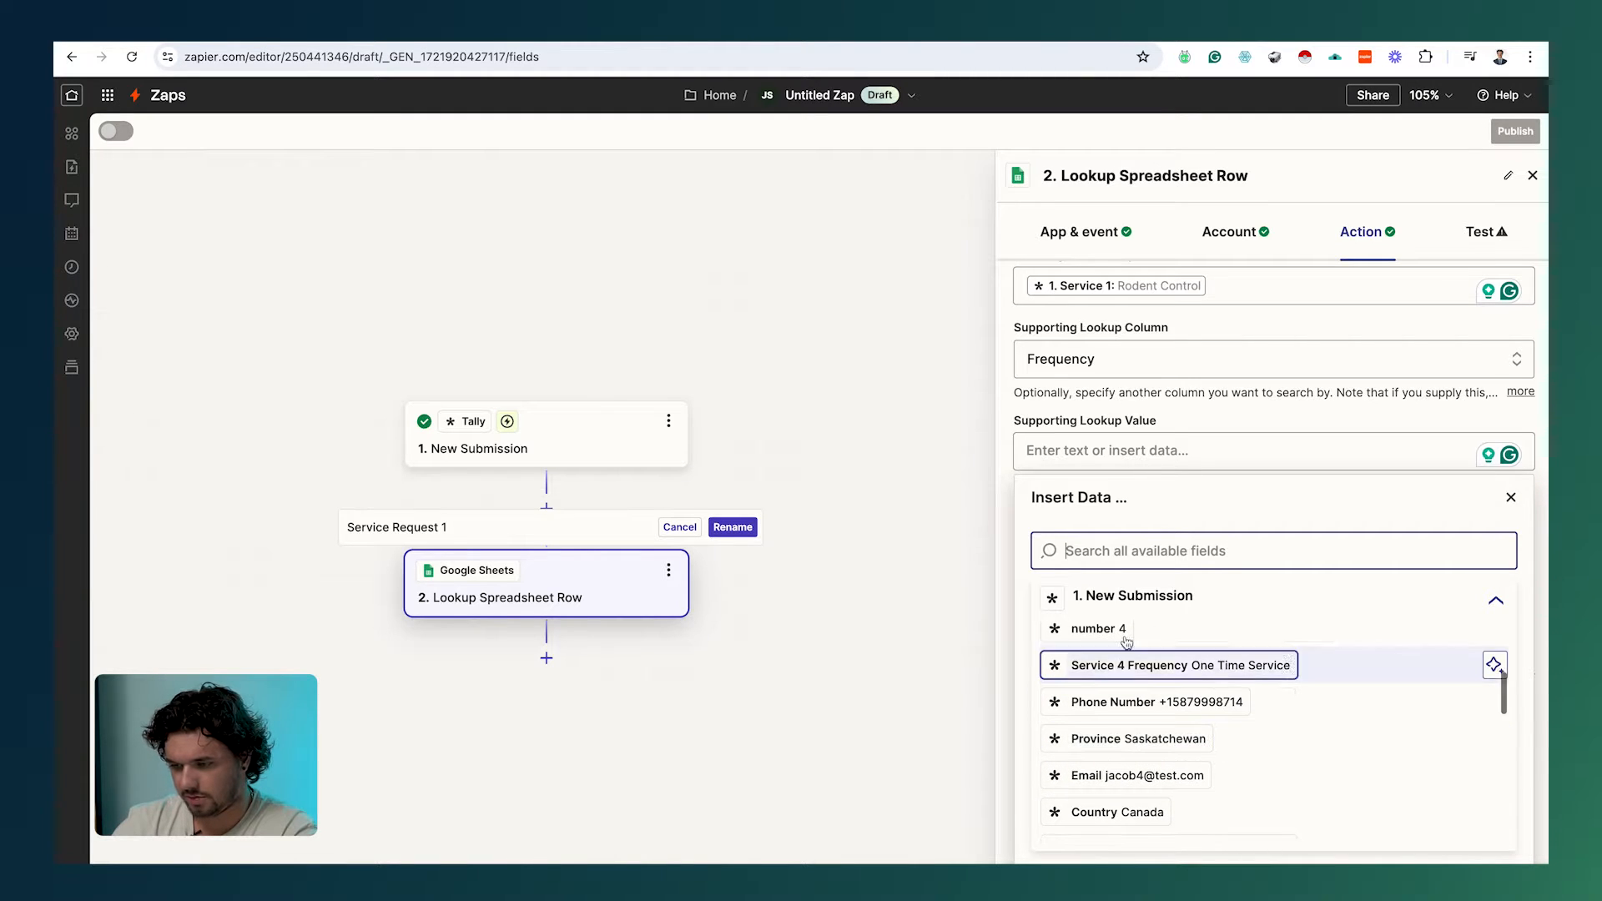
pyautogui.write('service ')
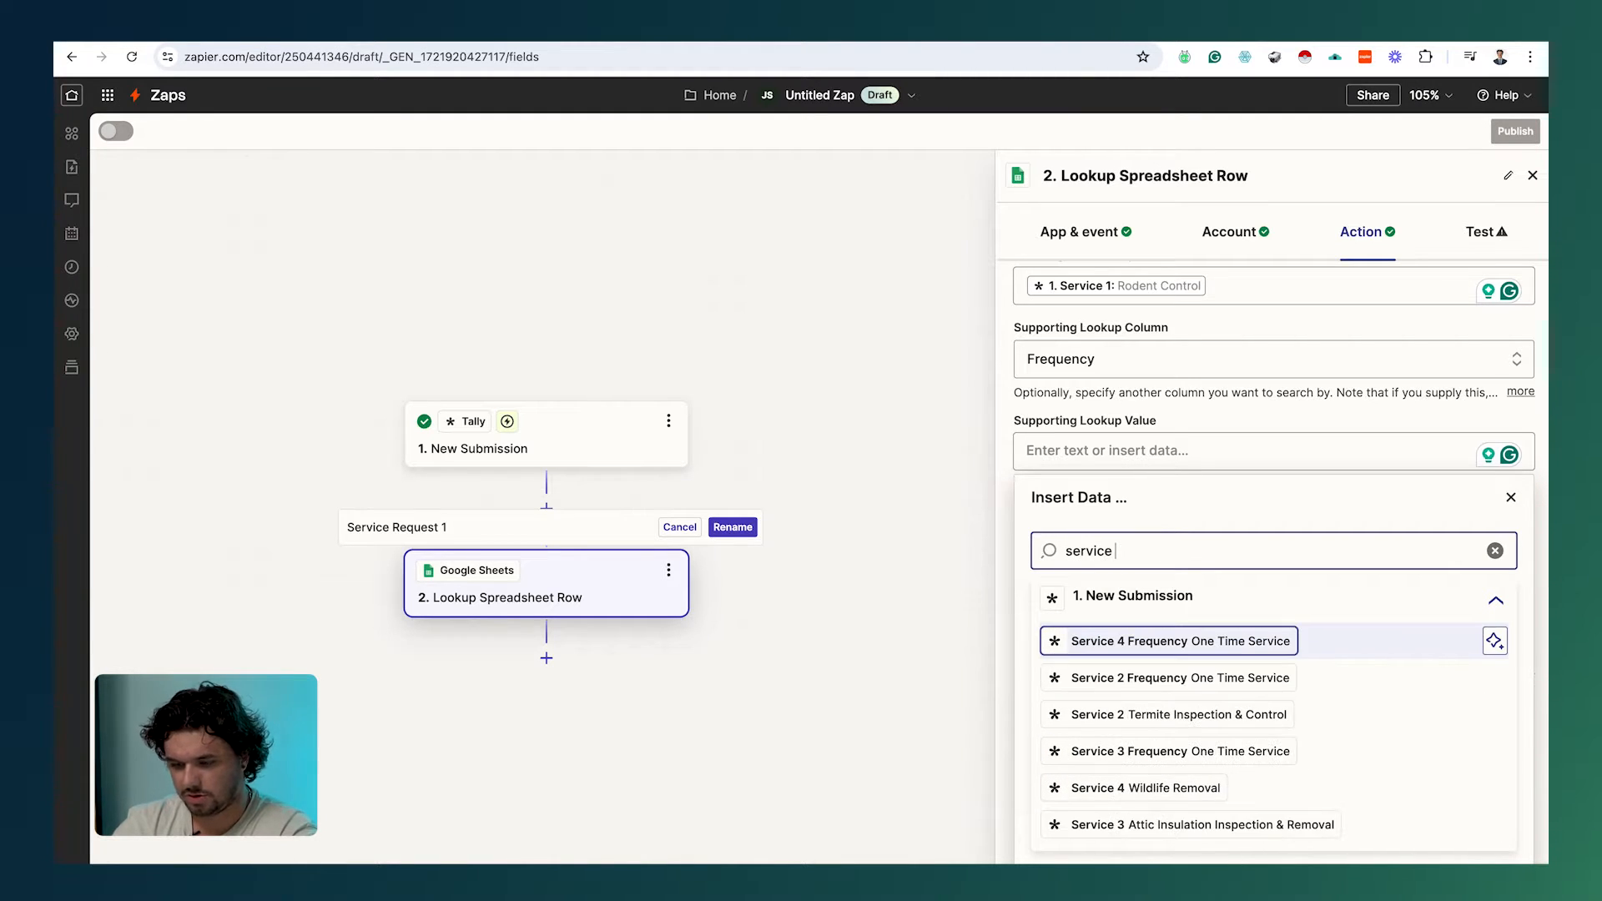
pyautogui.write('1')
pyautogui.click(1168, 792)
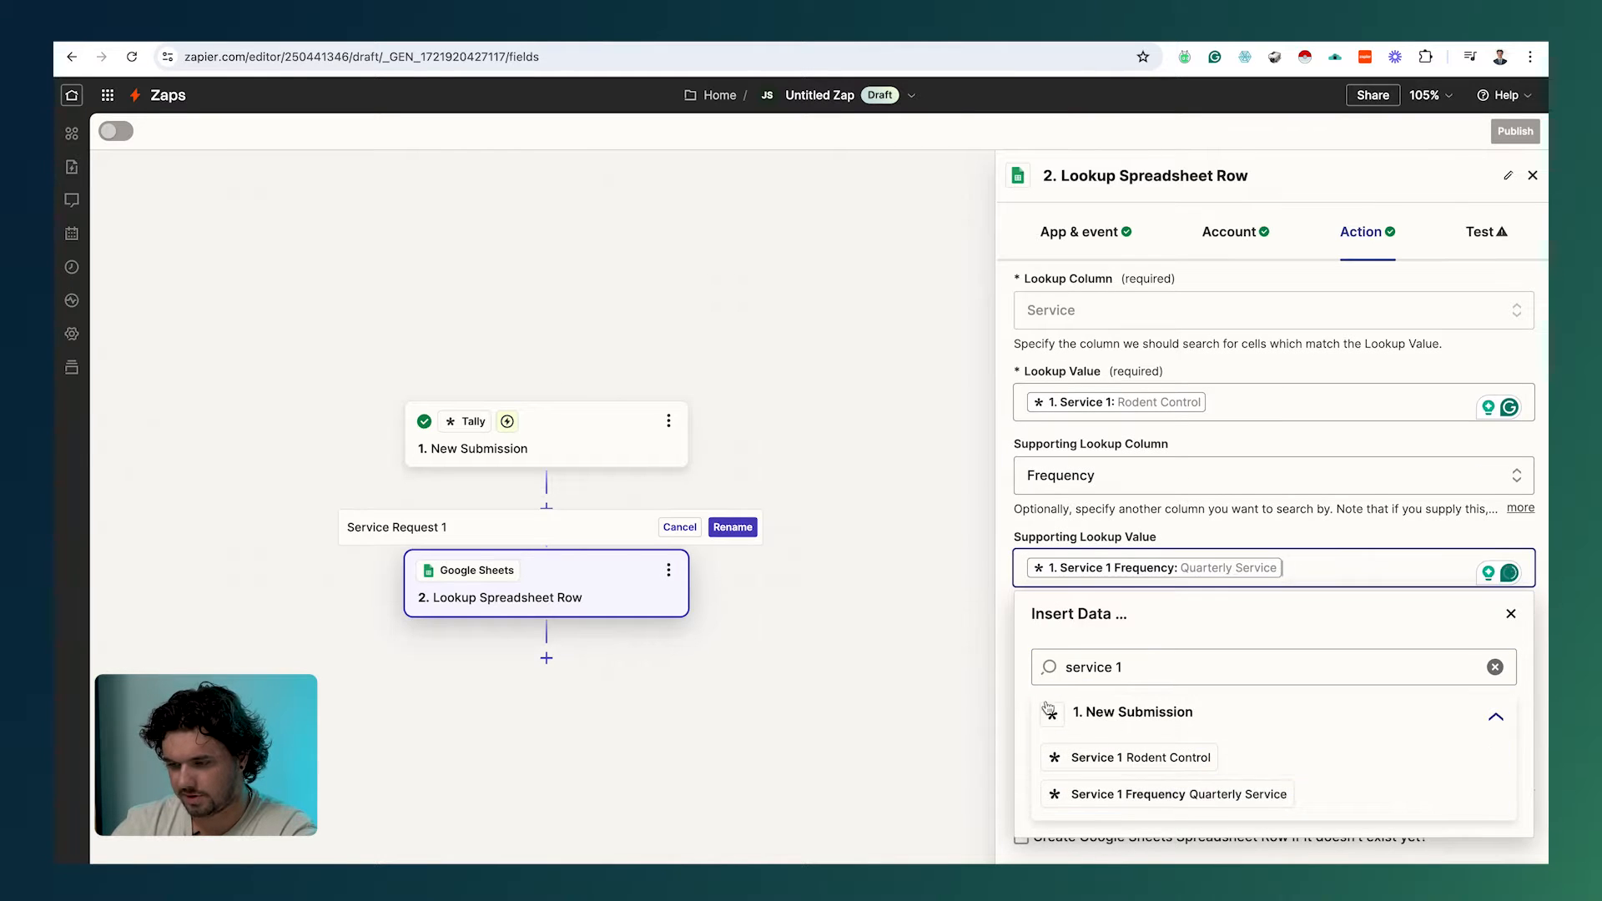
pyautogui.click(1095, 868)
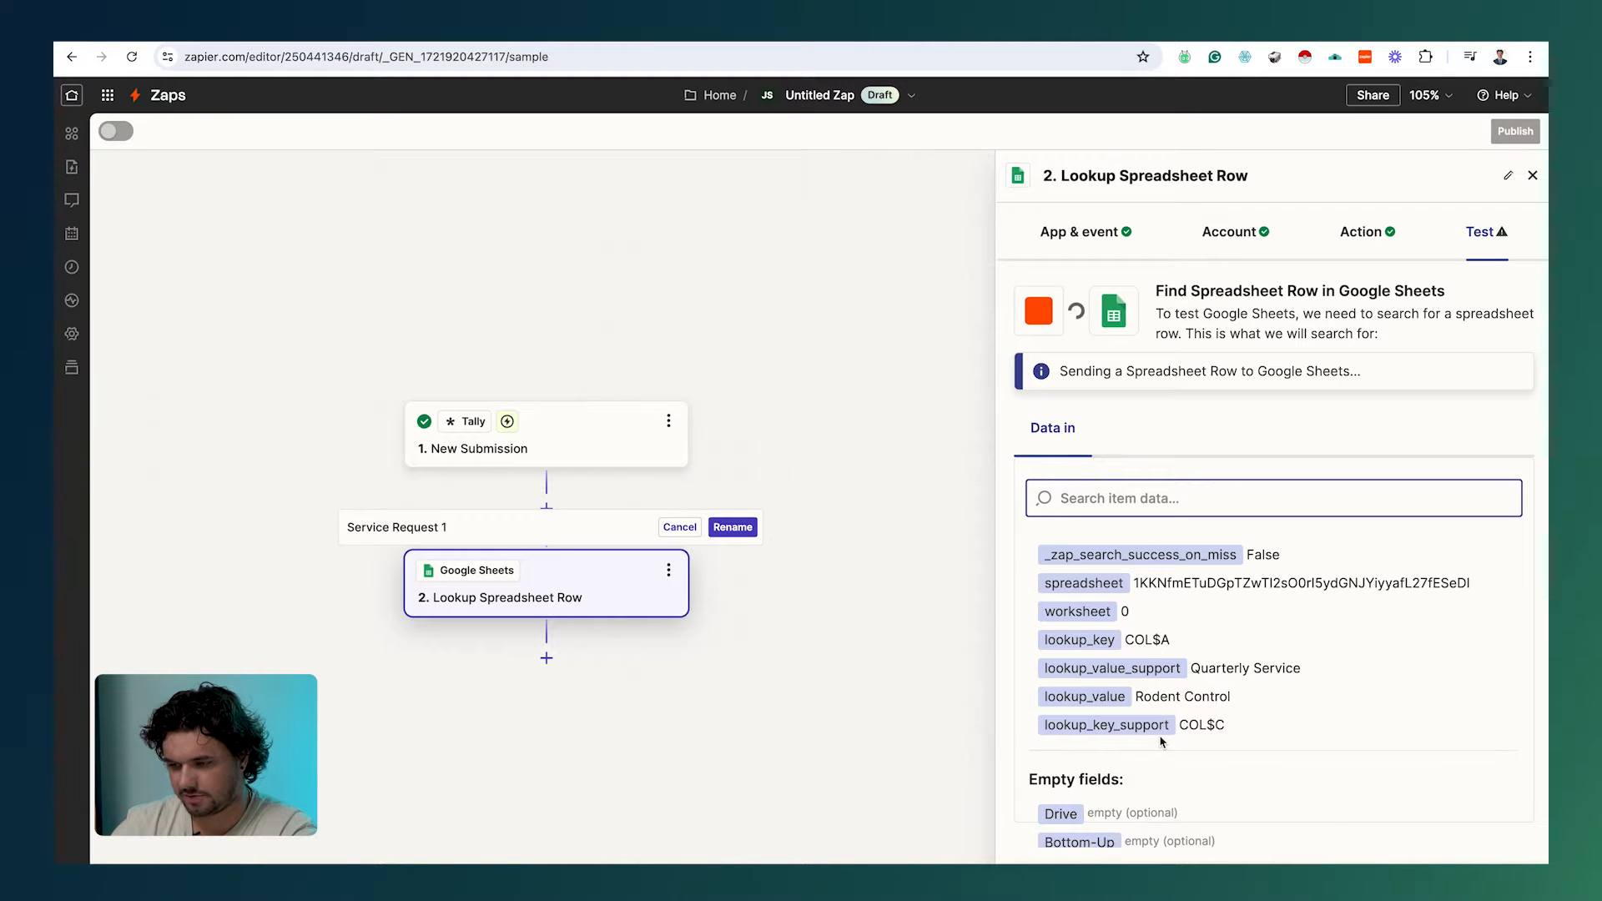
# Step: Highlight the returned Rodent Control, Quarterly Service and price values, then switch to the pricing sheet
pyautogui.scroll(-1, 1226, 731)
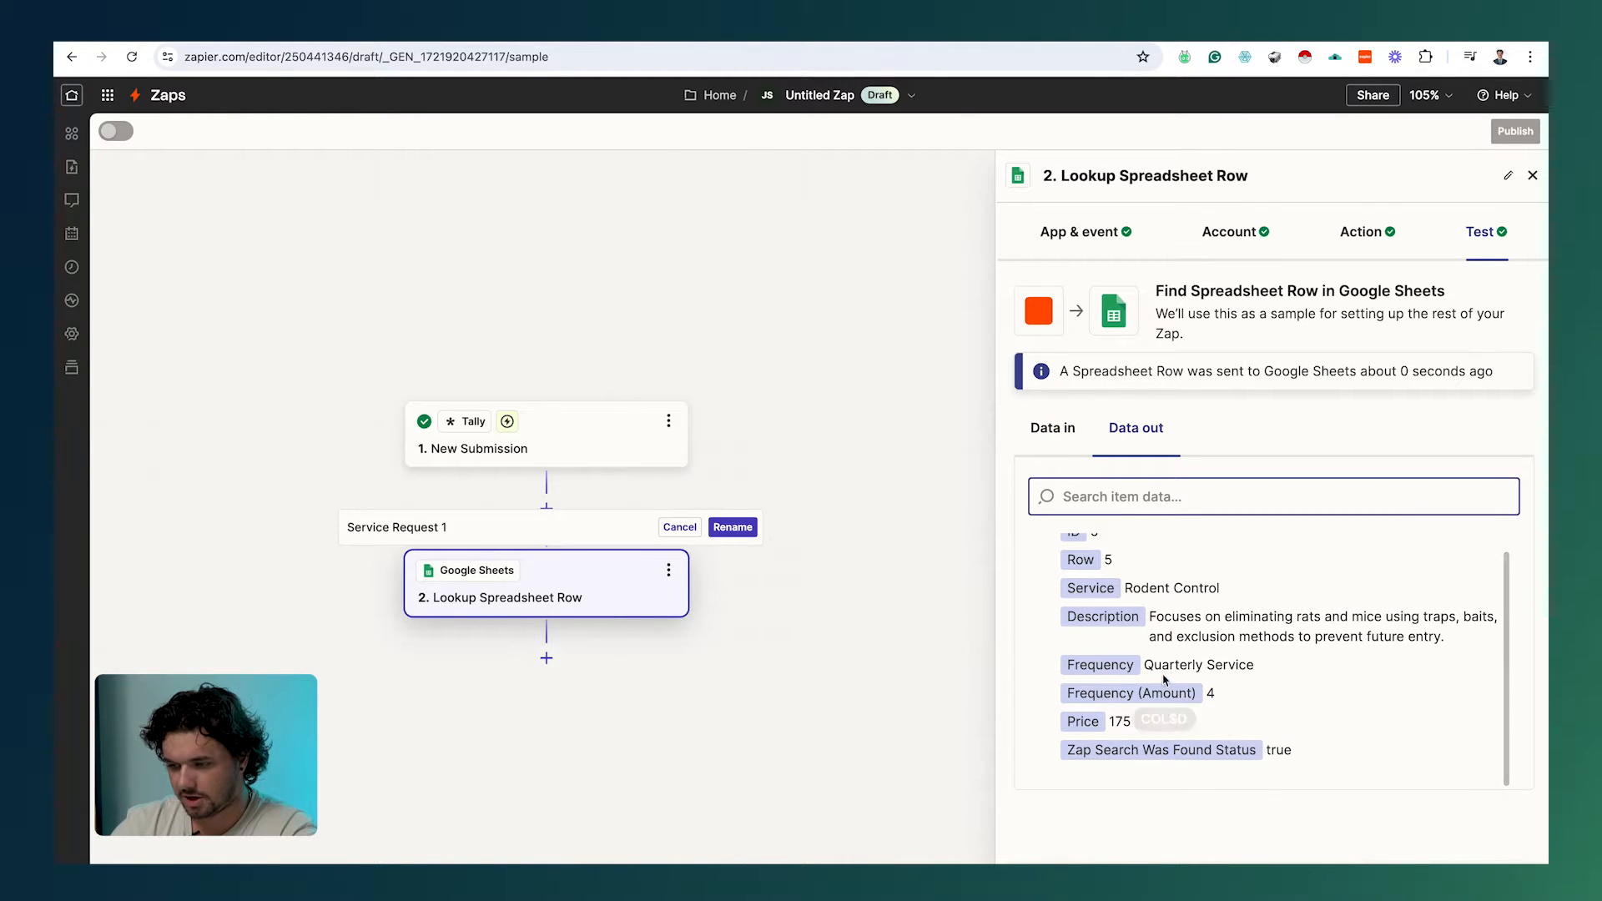
pyautogui.moveTo(1127, 589); pyautogui.dragTo(1212, 591)
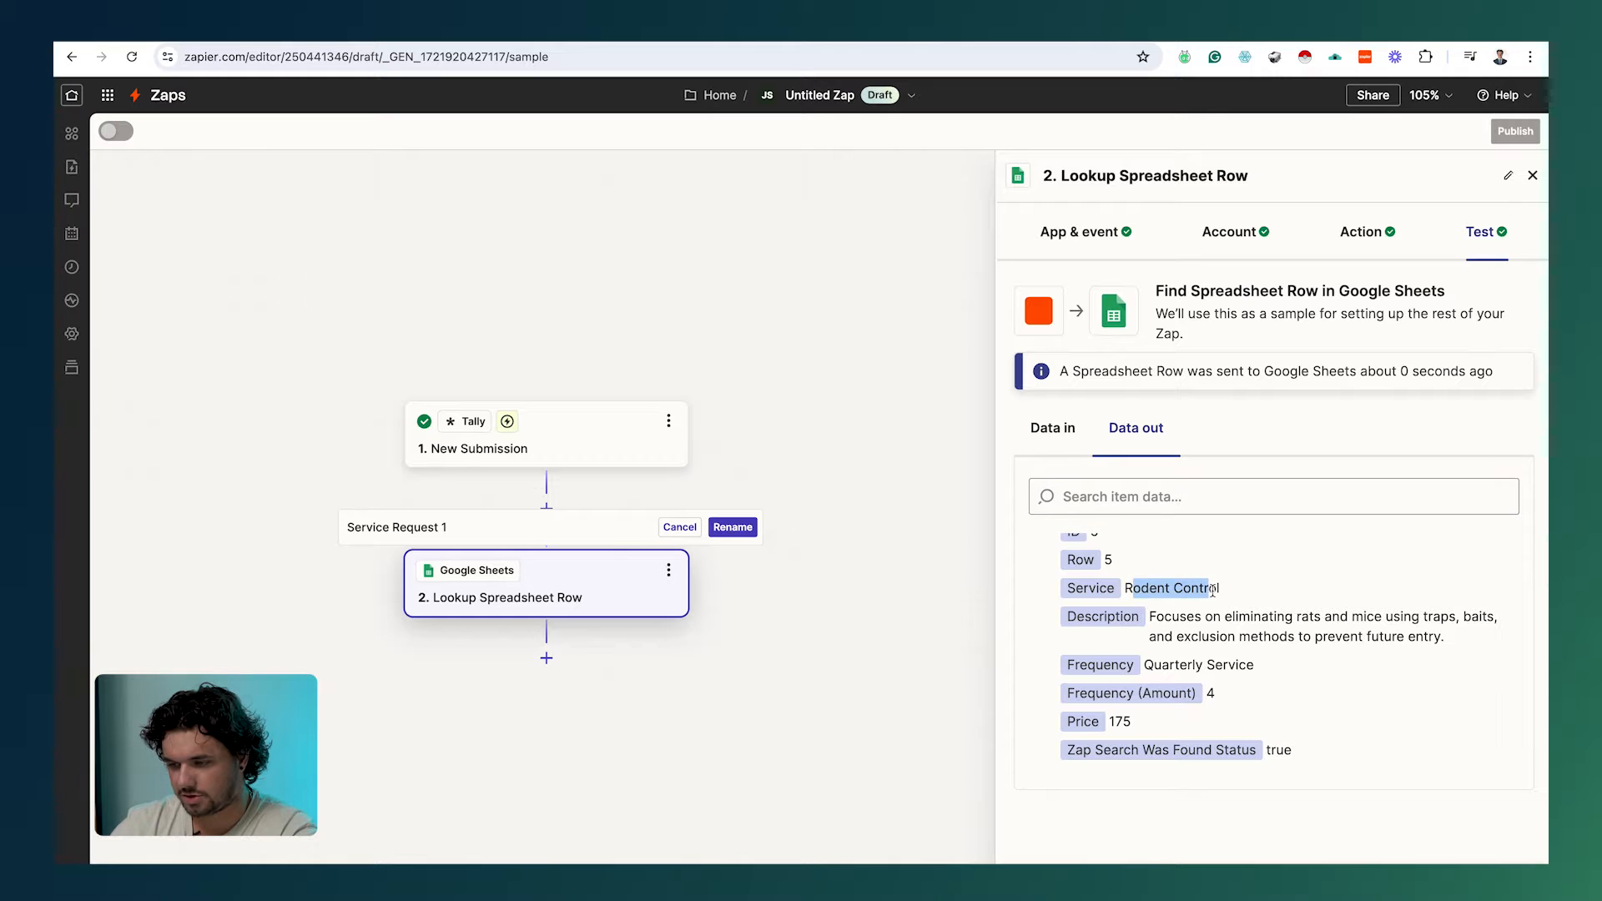
pyautogui.moveTo(1268, 667); pyautogui.dragTo(1144, 667)
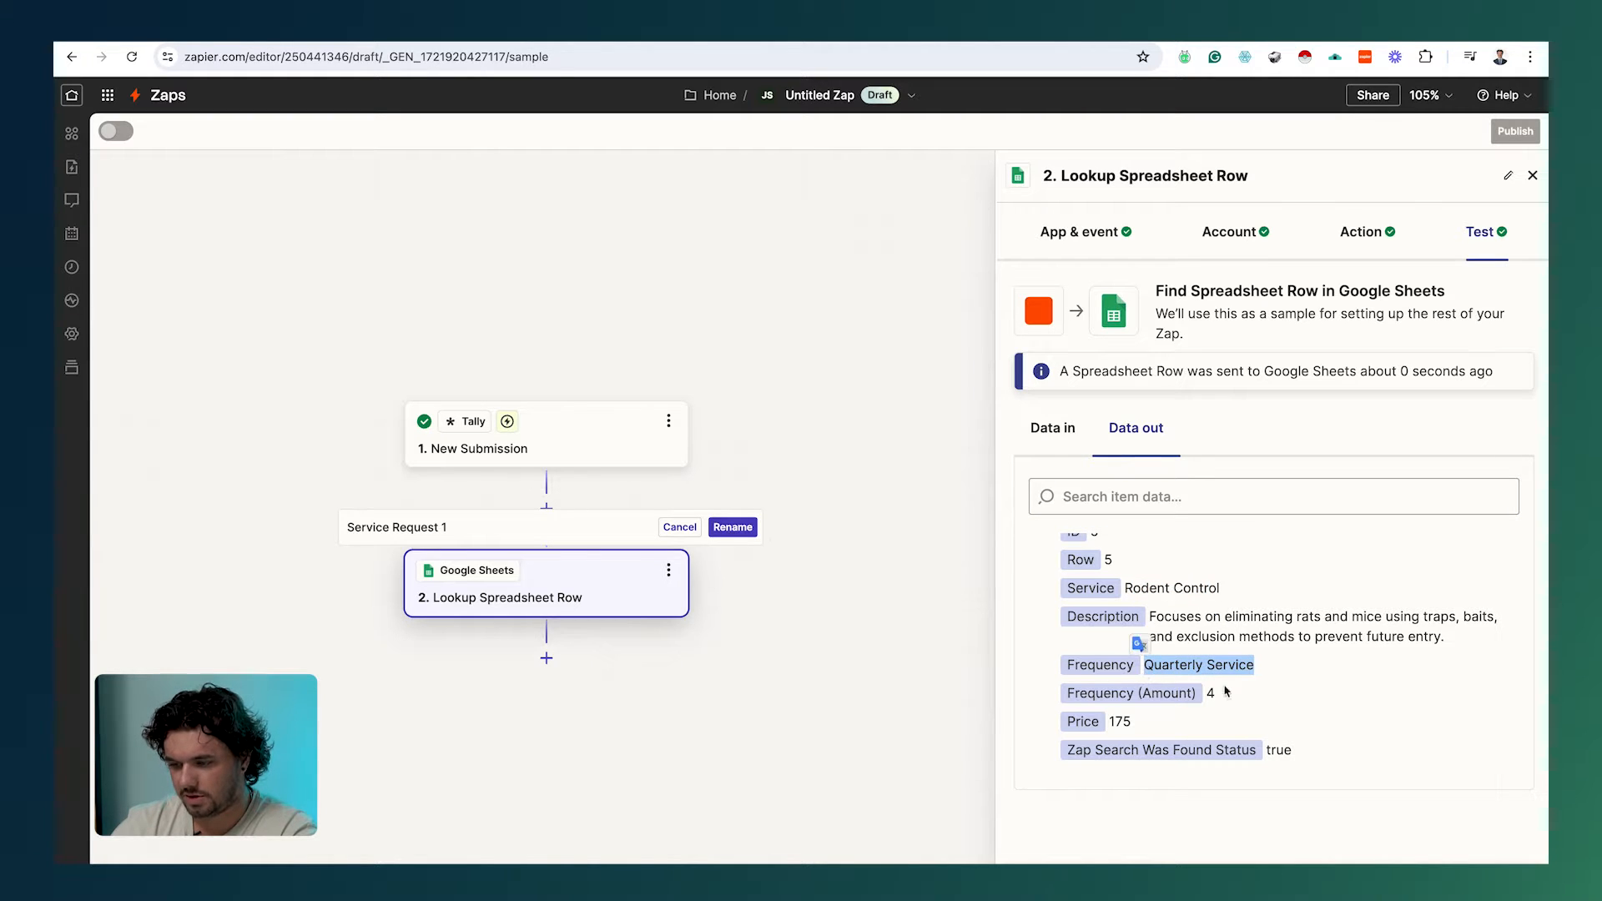
pyautogui.moveTo(1134, 724); pyautogui.dragTo(1112, 723)
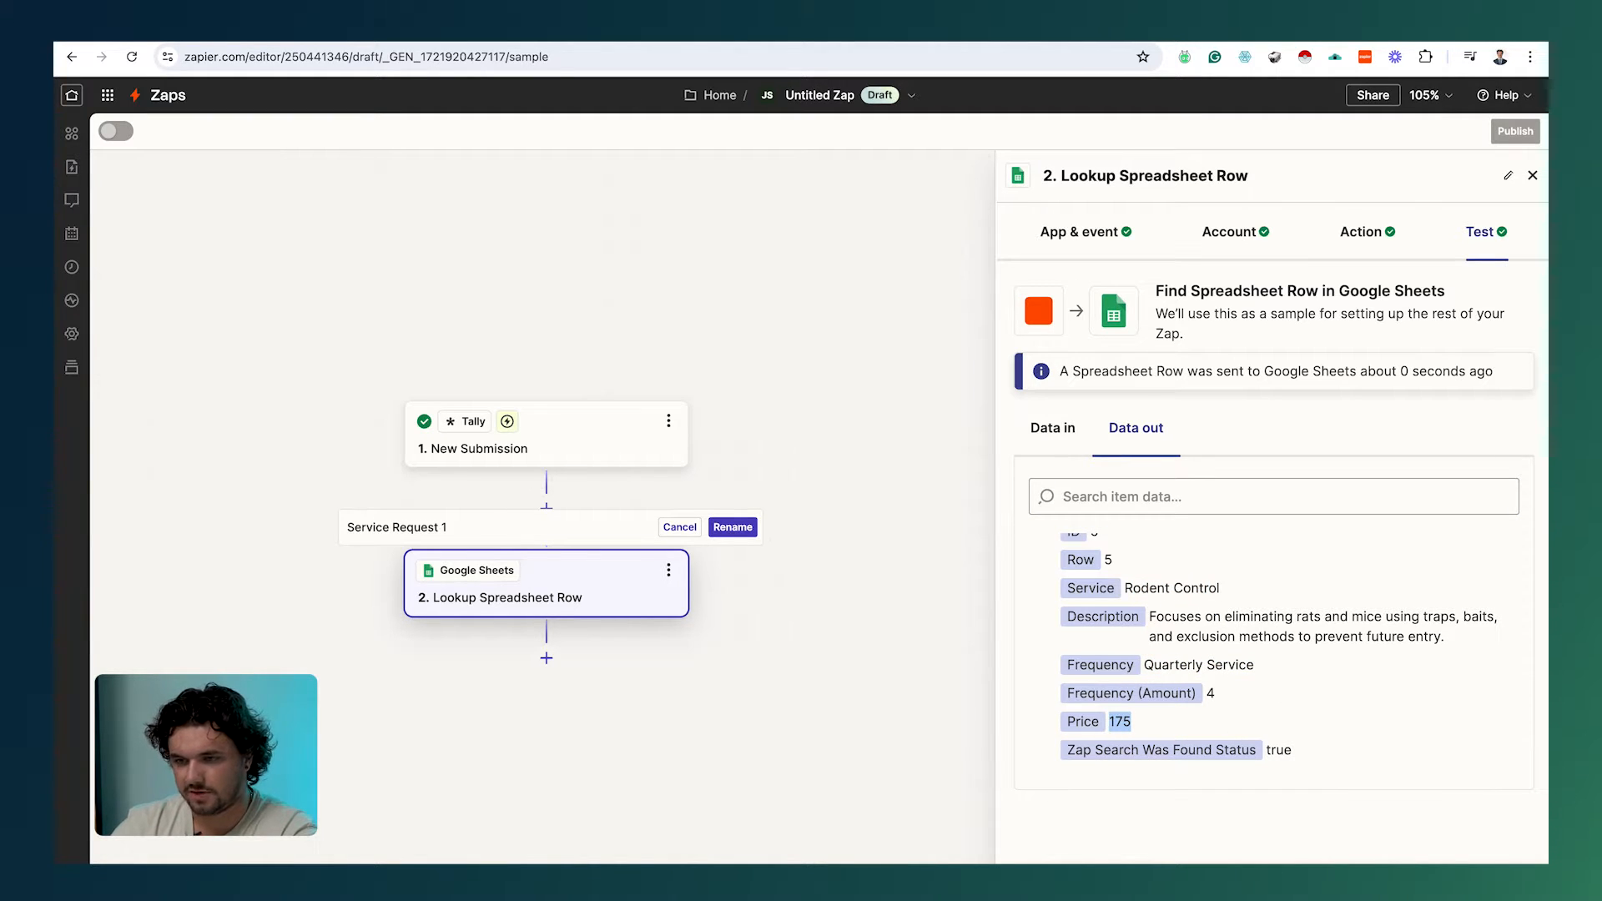
pyautogui.hotkey('ctrl', 'Tab')
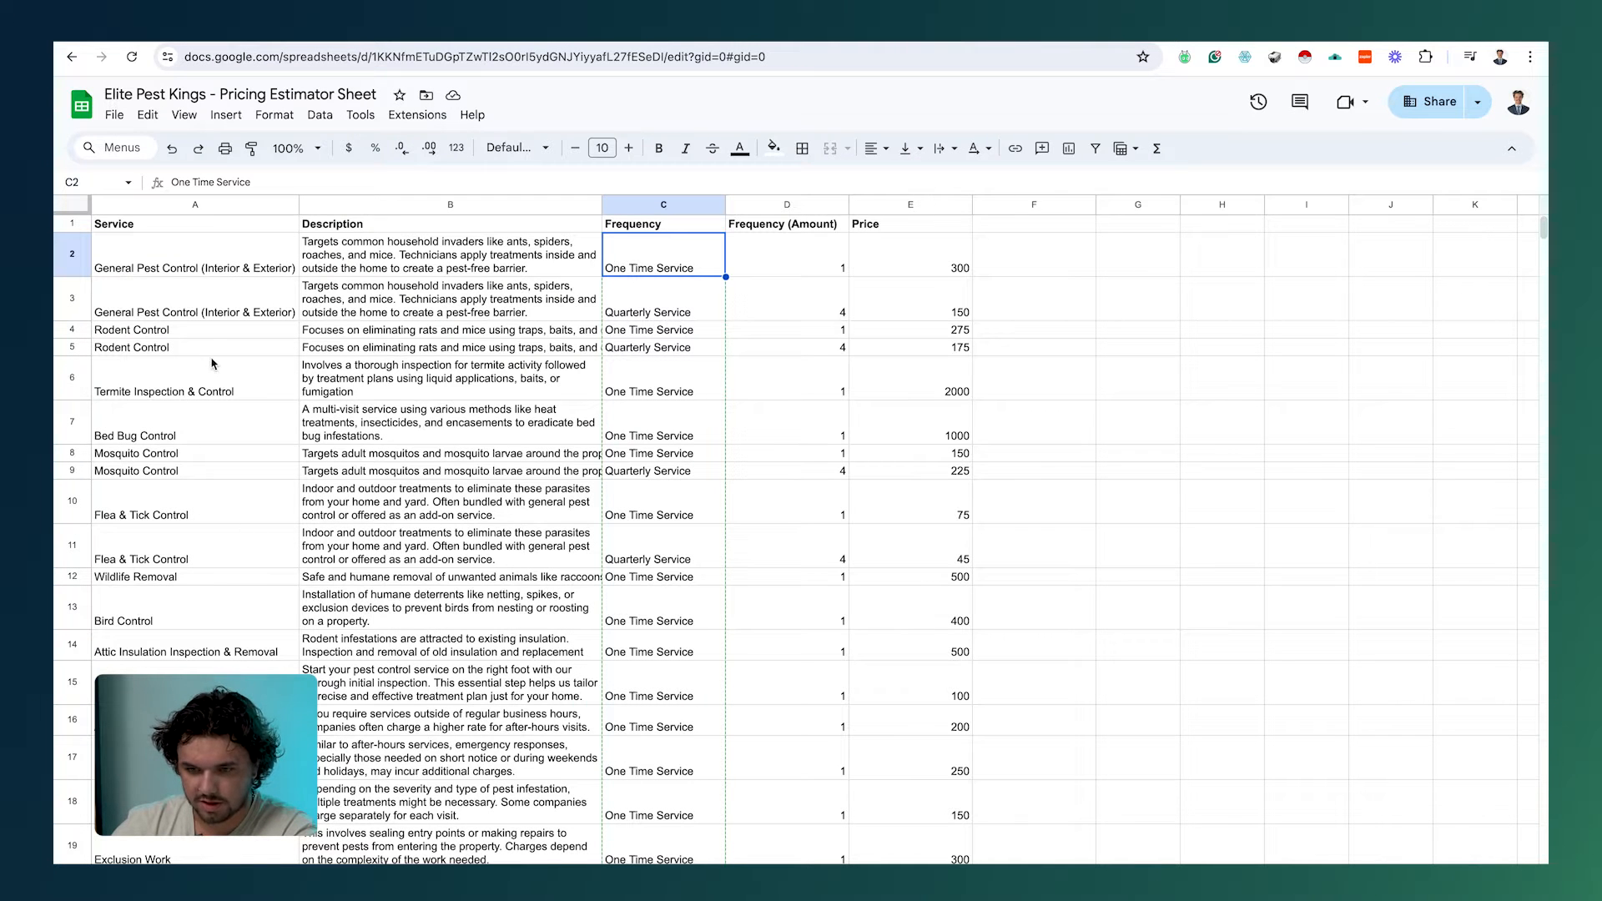
# Step: Check row 5's Quarterly Service frequency and 175 price, then return to the Zap editor
pyautogui.click(627, 351)
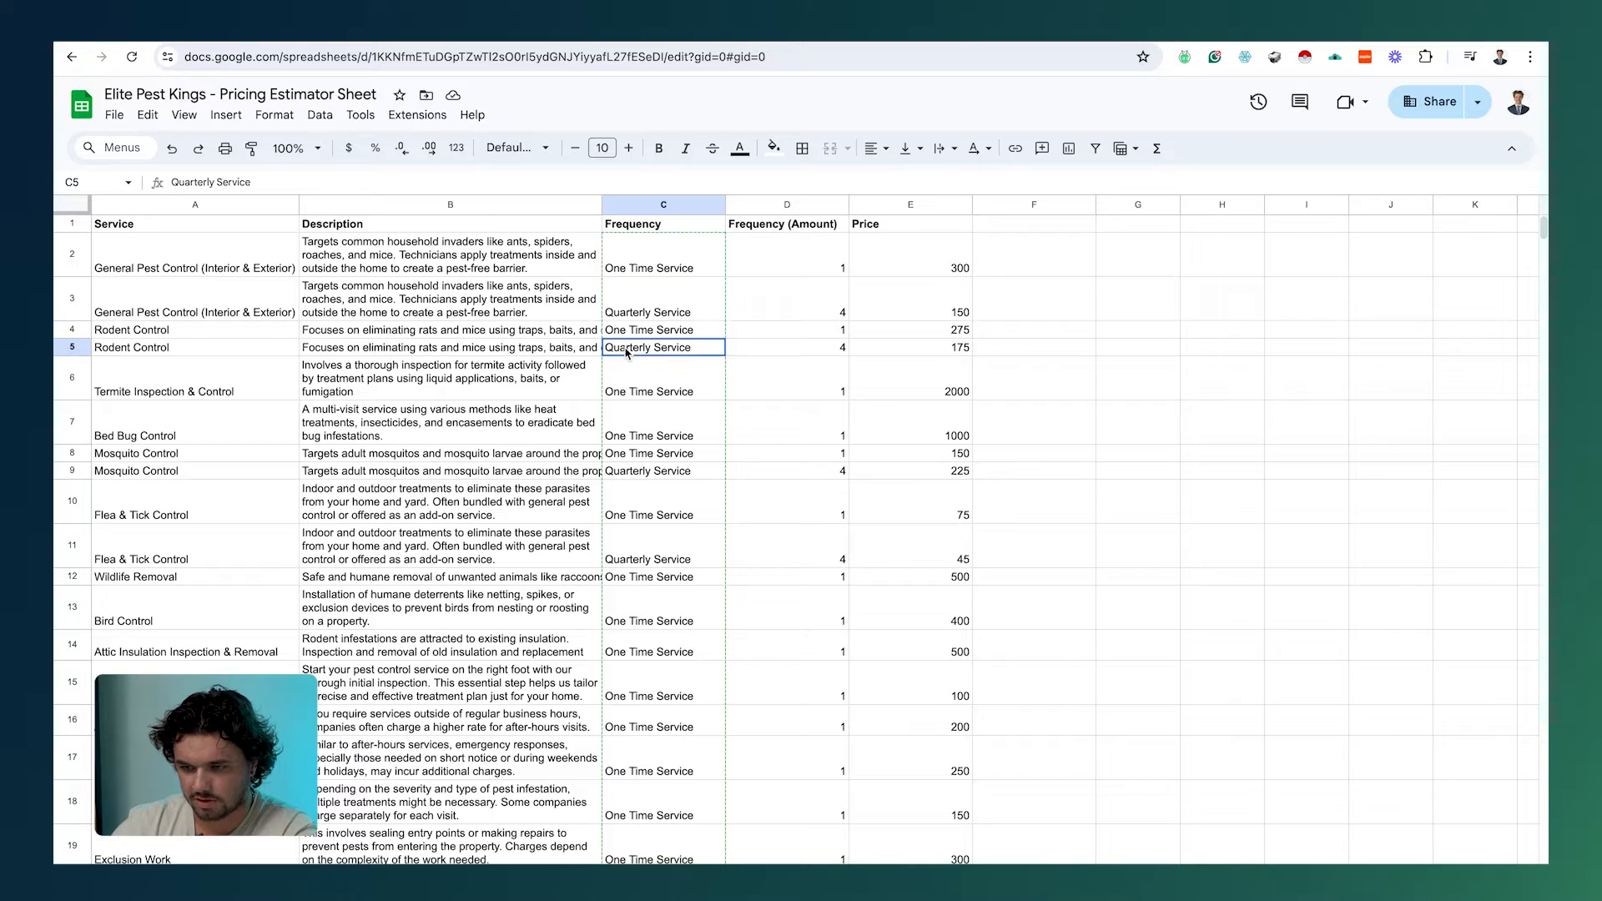
pyautogui.keyDown('shift'); pyautogui.click(938, 352); pyautogui.keyUp('shift')
pyautogui.click(947, 347)
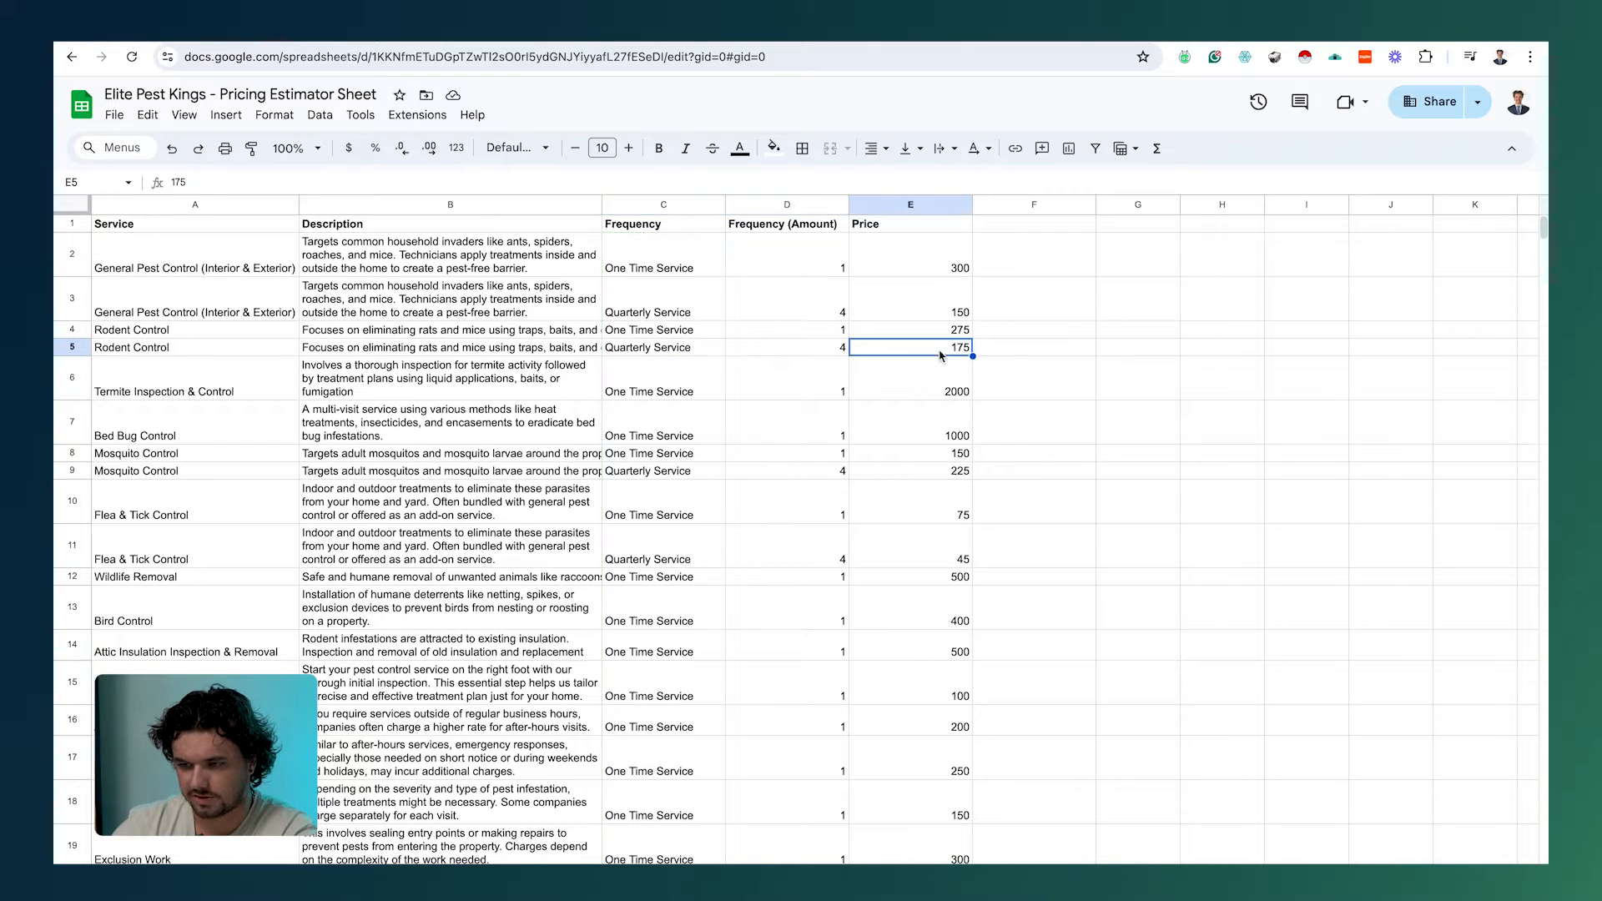
pyautogui.click(936, 38)
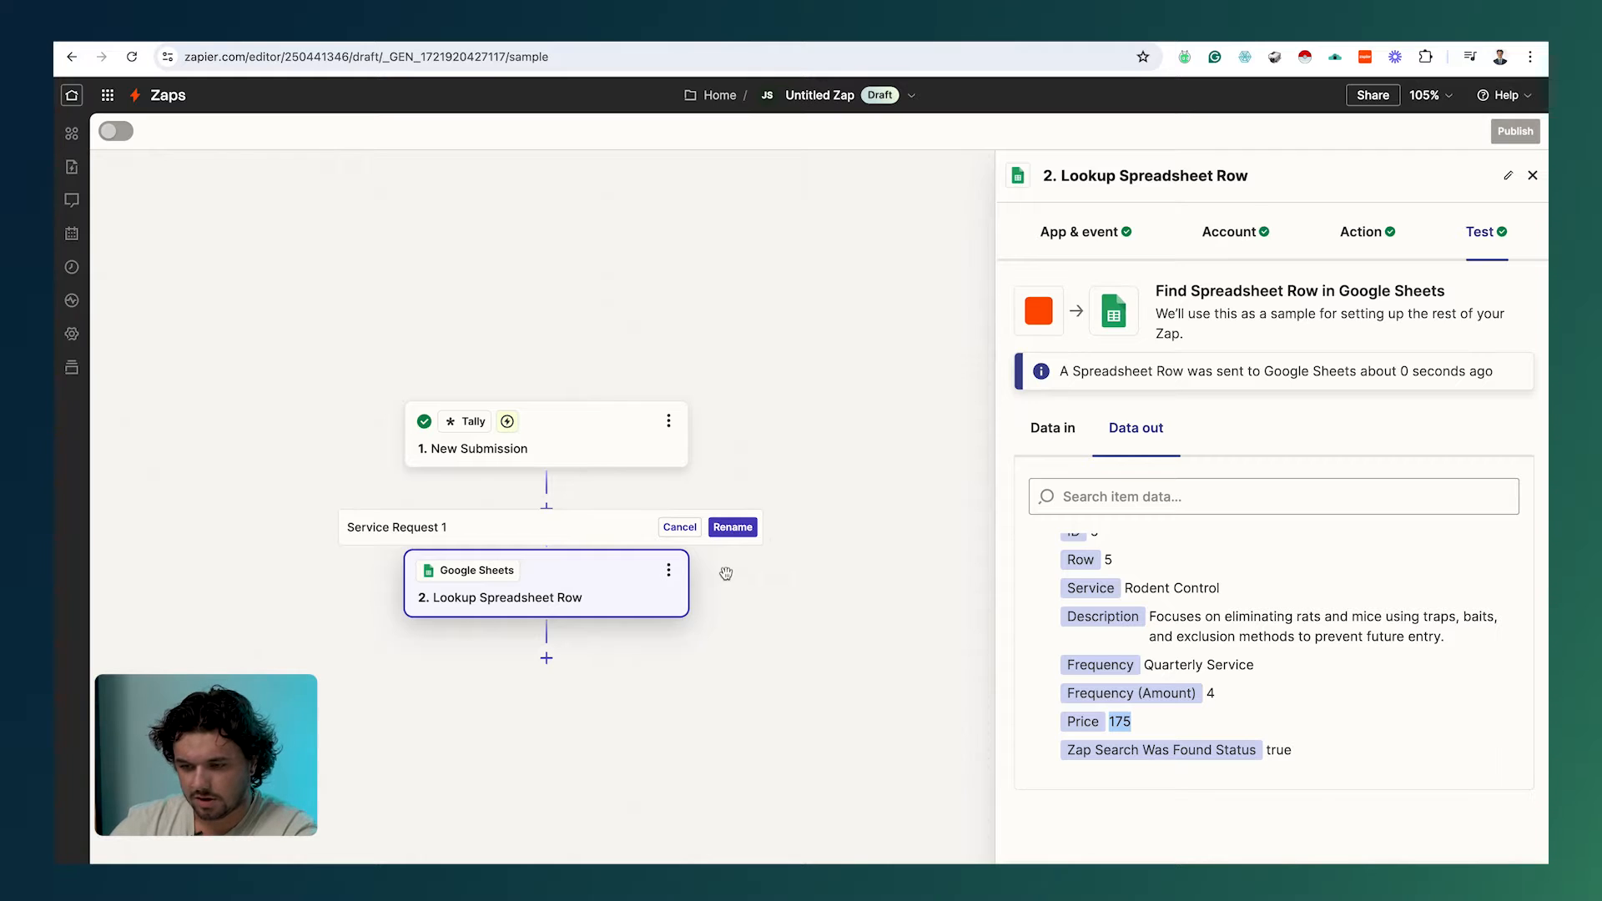
# Step: Copy the lookup step and paste a duplicate below it
pyautogui.scroll(-1, 680, 642)
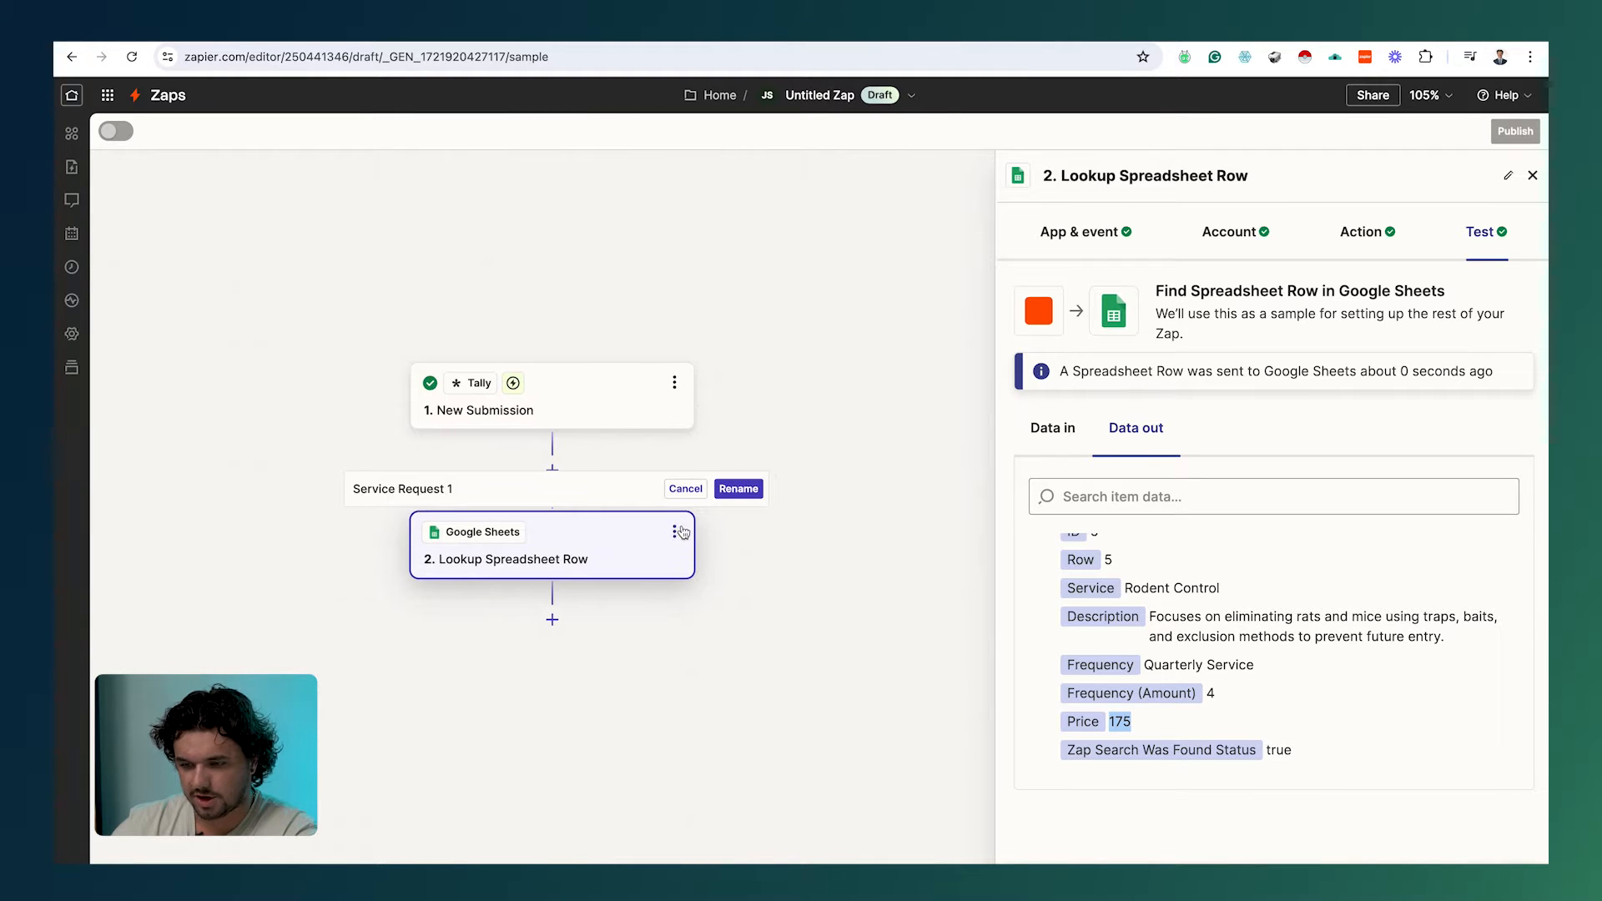
pyautogui.click(675, 533)
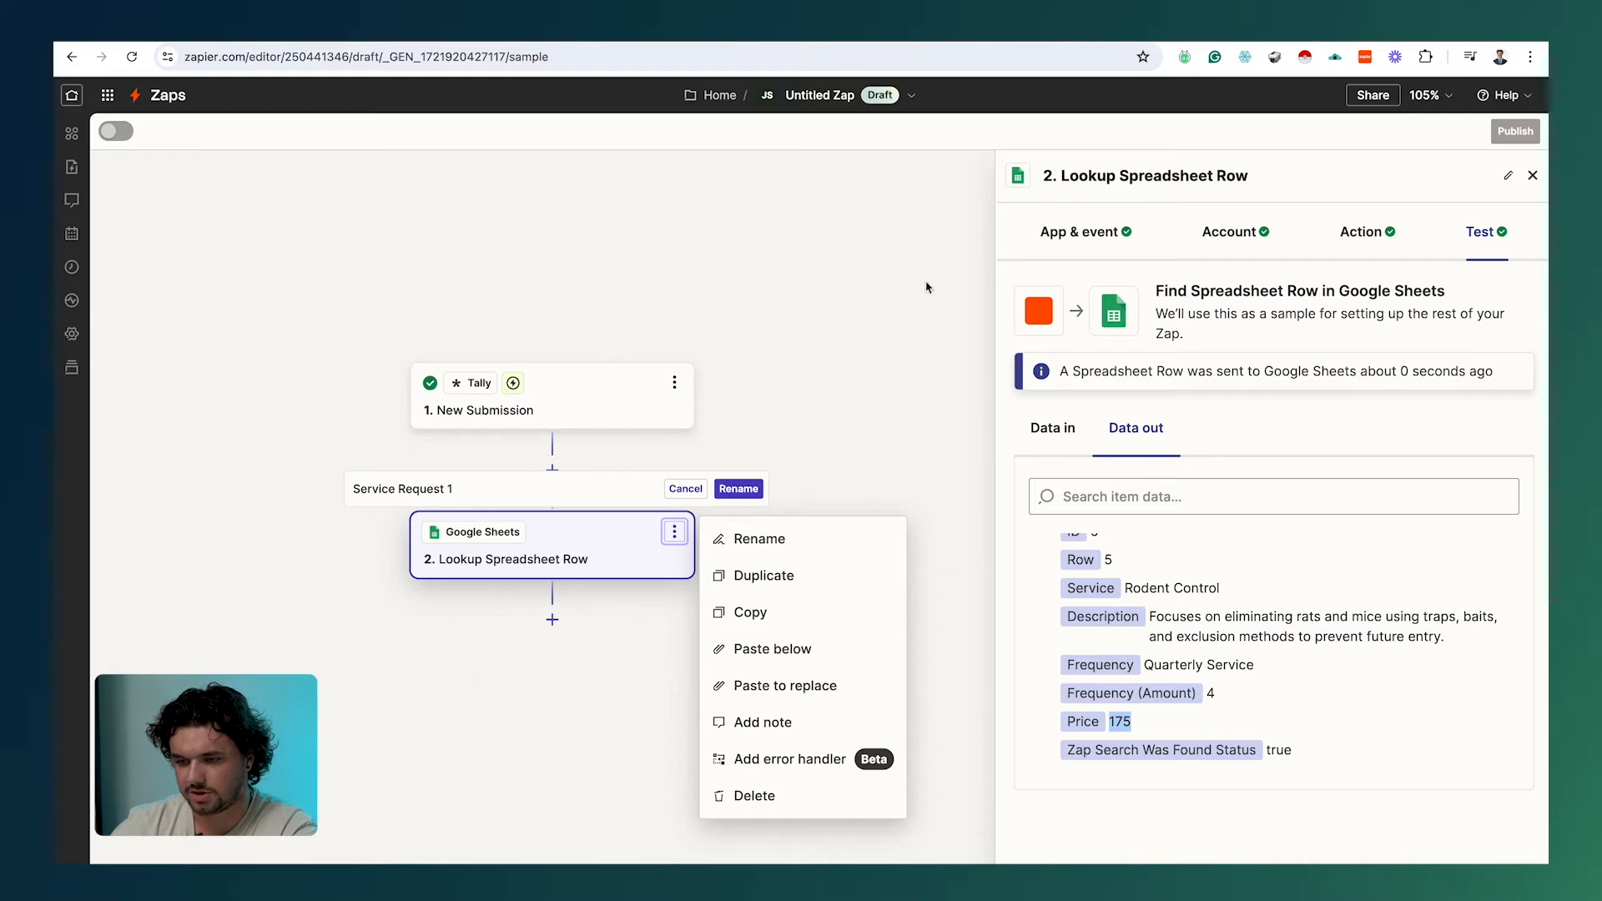
pyautogui.click(795, 625)
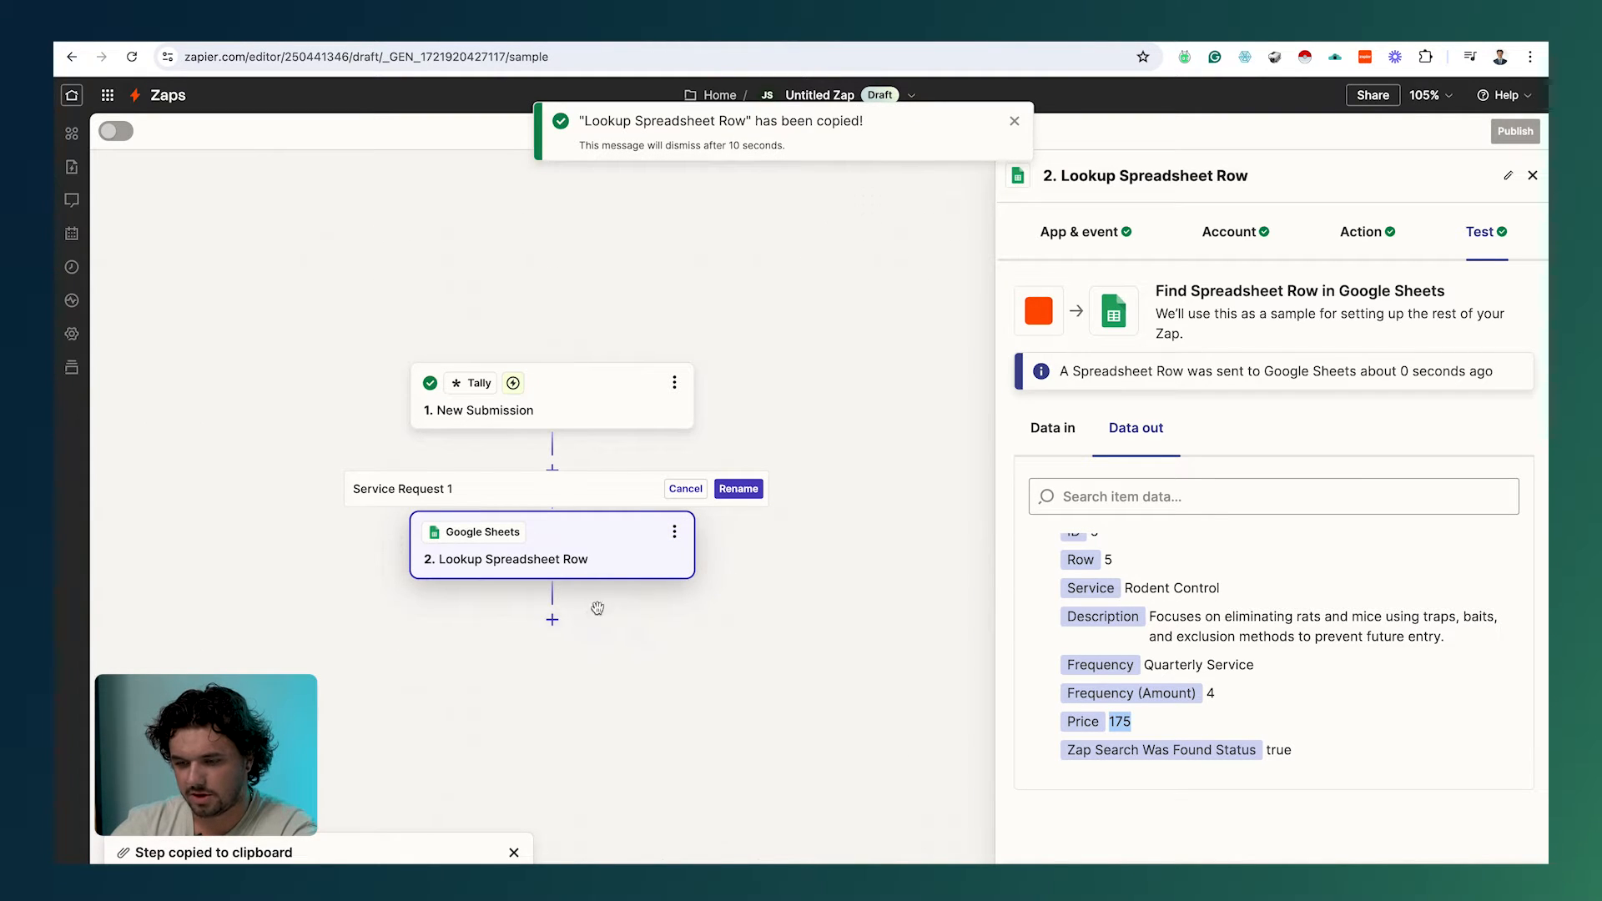
pyautogui.click(675, 534)
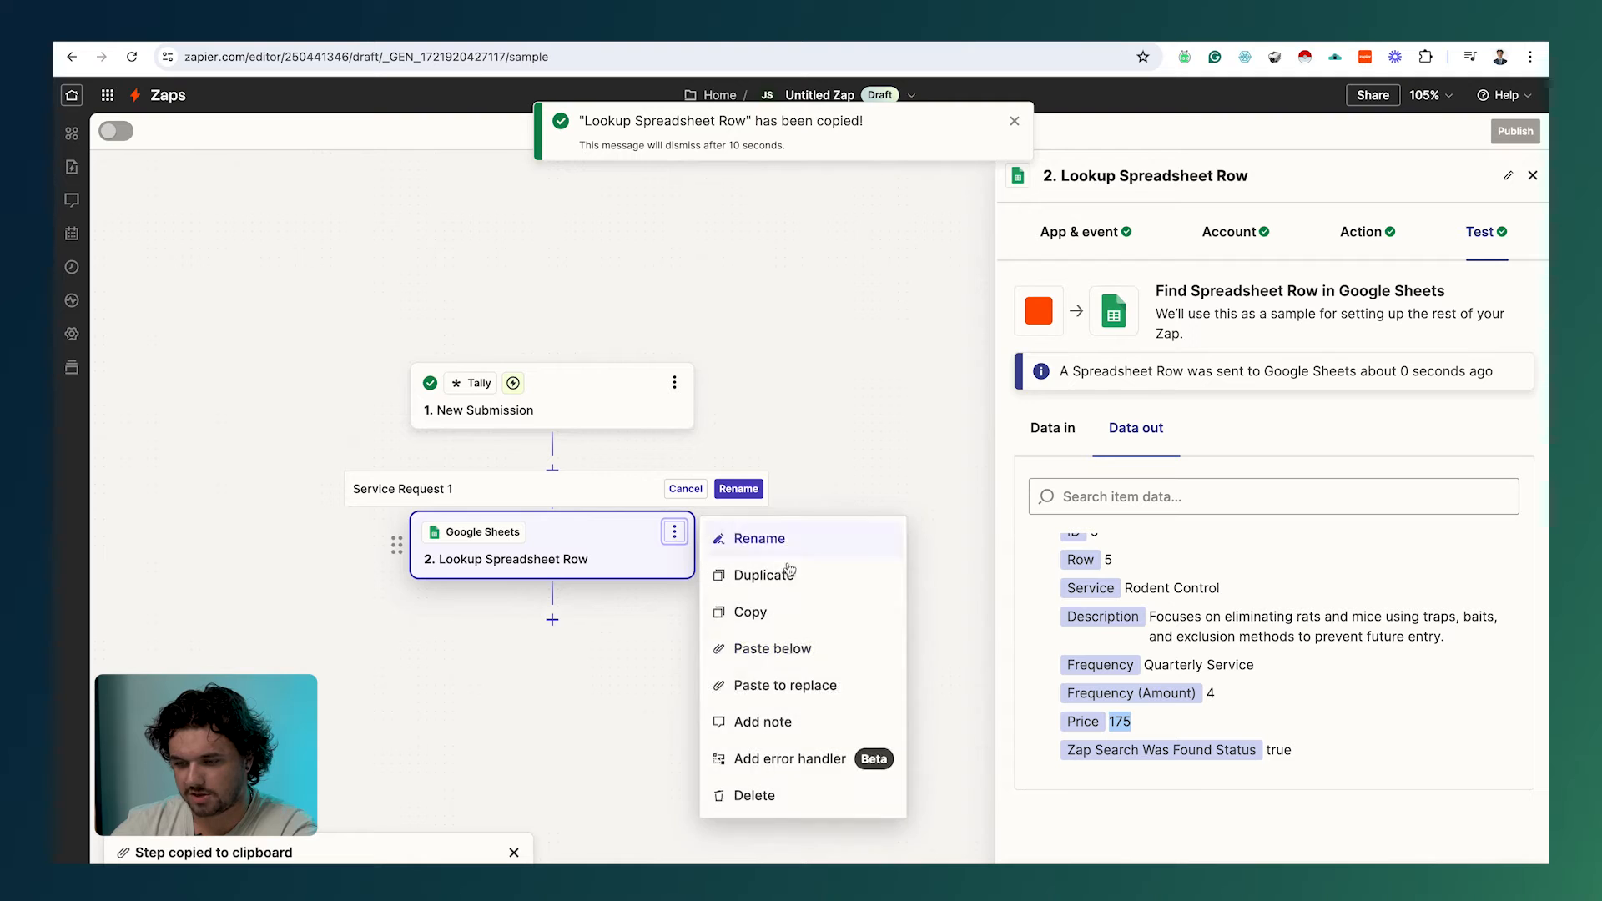
pyautogui.click(773, 649)
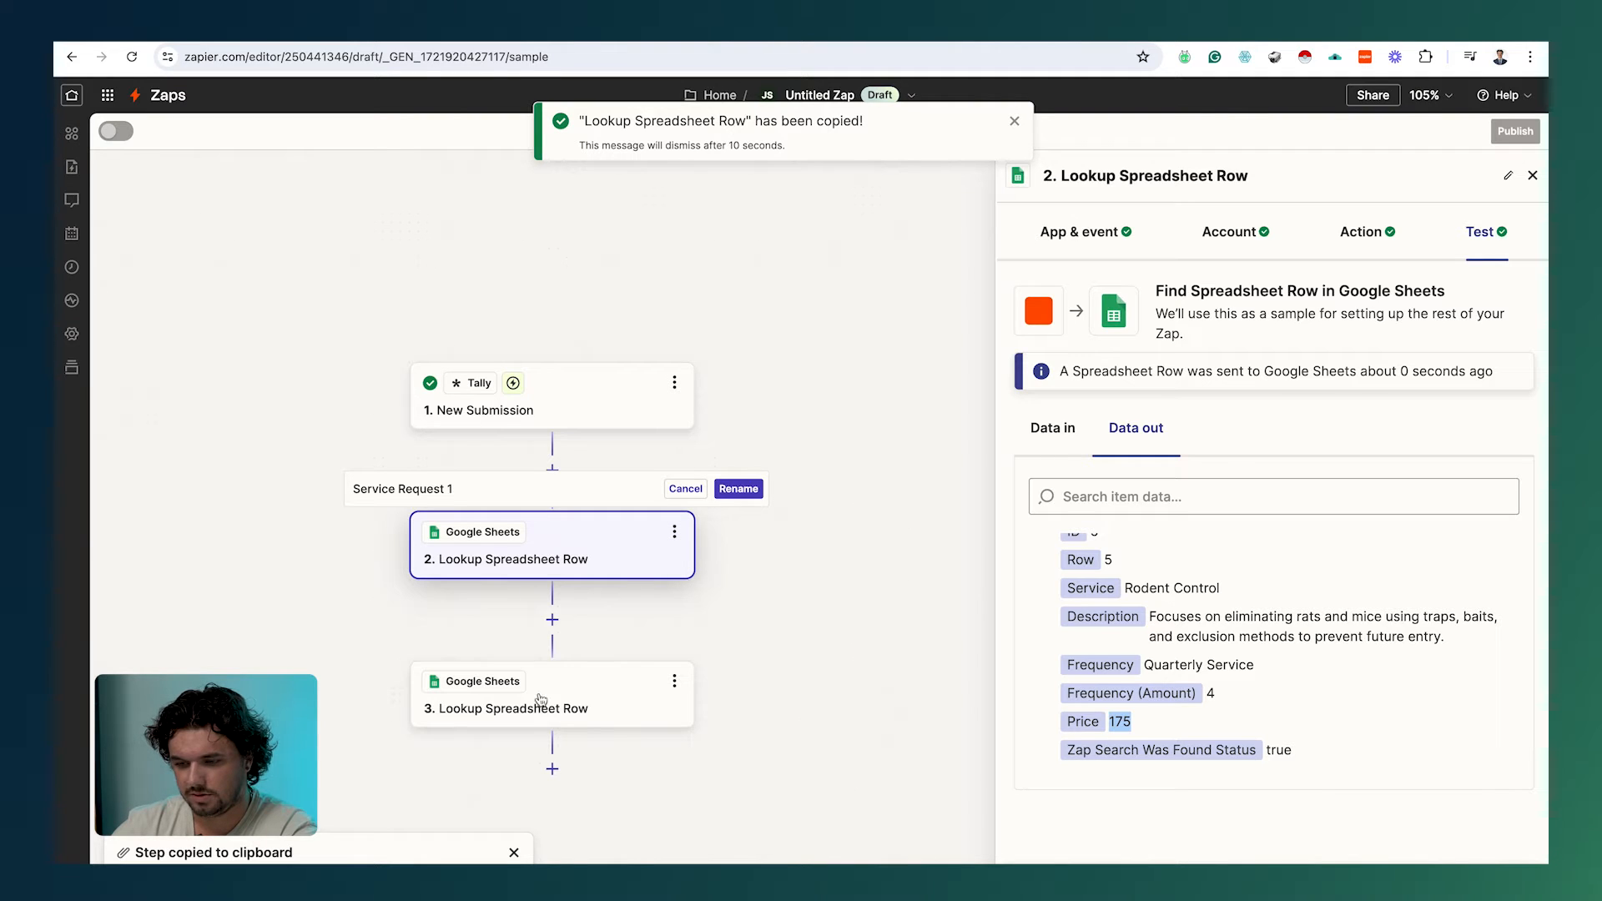
# Step: Rename step 2 to 'Service 1' and step 3 to 'Service 2'
pyautogui.click(677, 534)
pyautogui.click(759, 541)
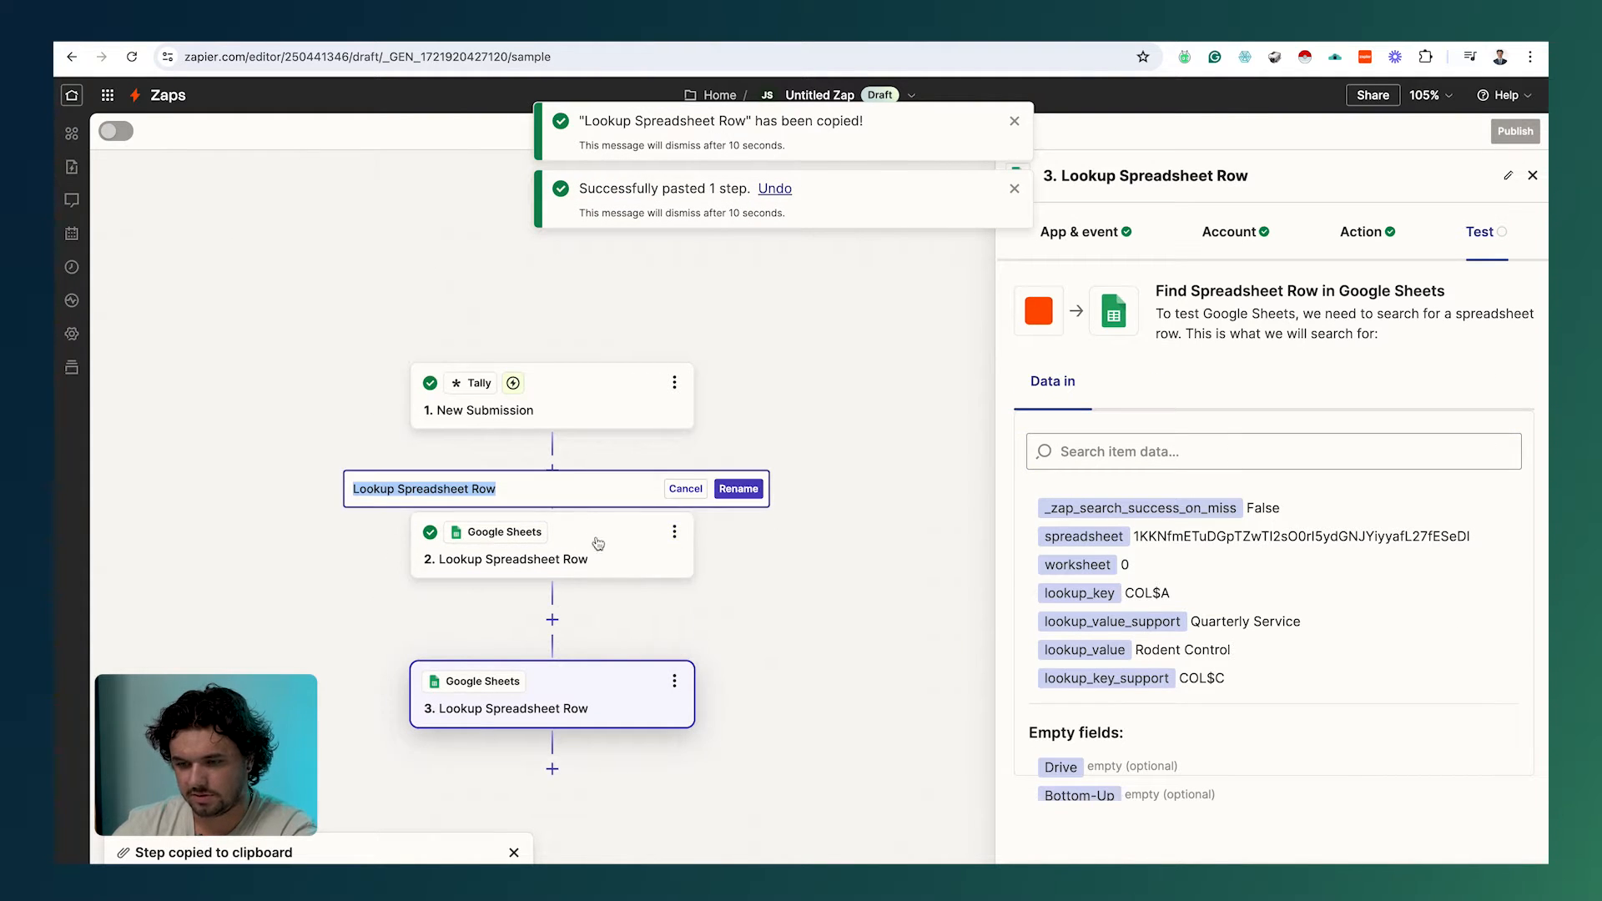
pyautogui.write('Service ')
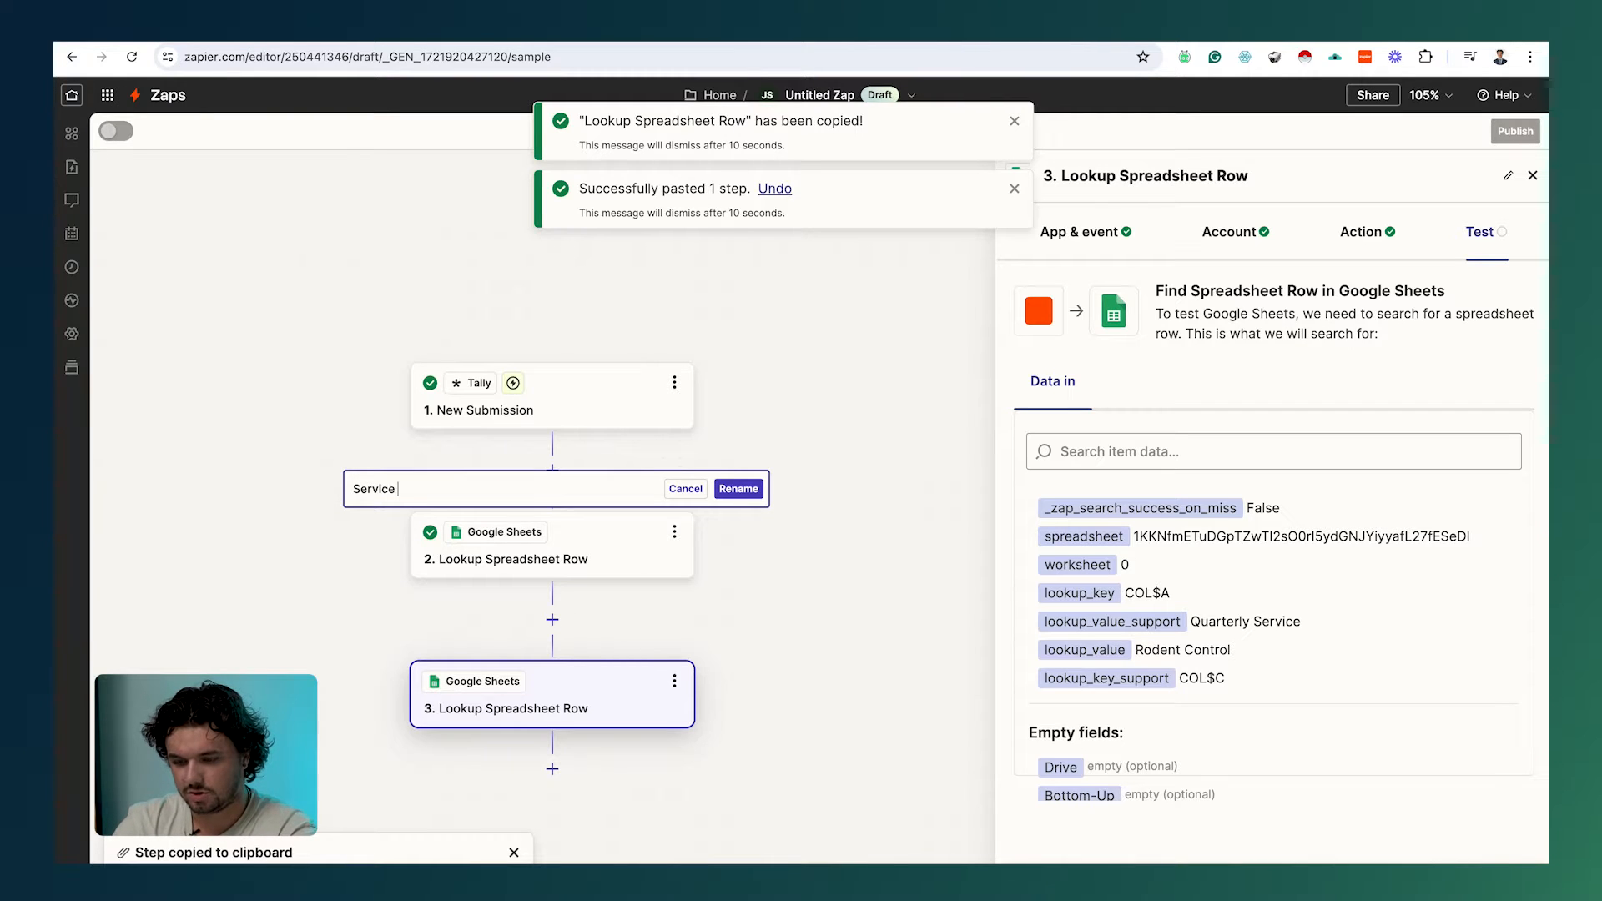
pyautogui.write('1')
pyautogui.click(738, 489)
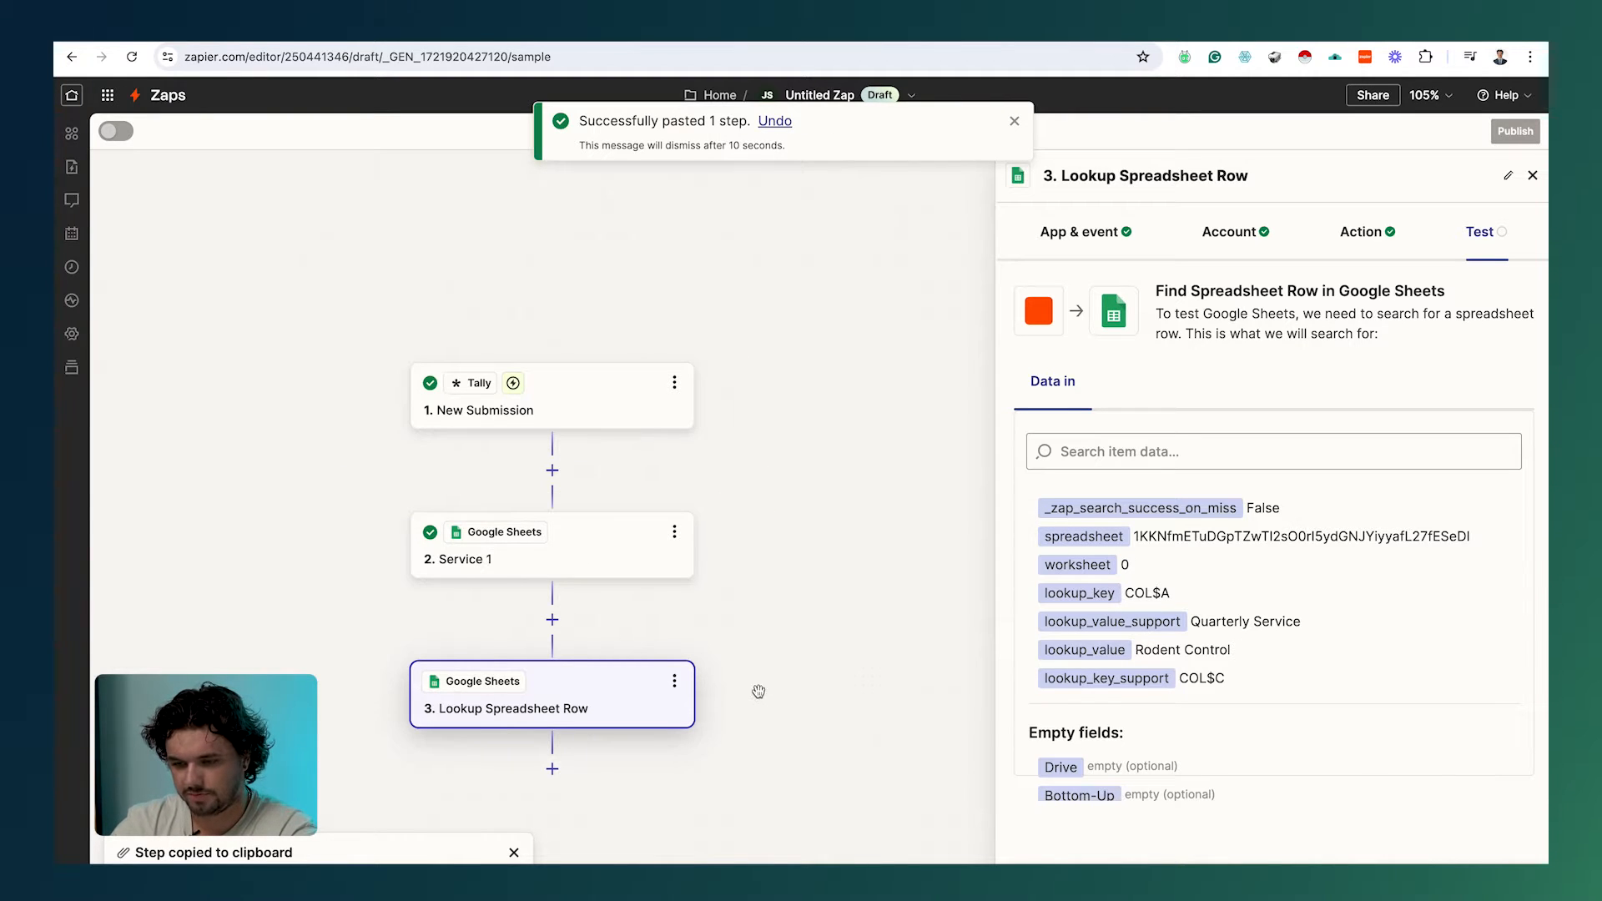
pyautogui.click(673, 688)
pyautogui.click(762, 665)
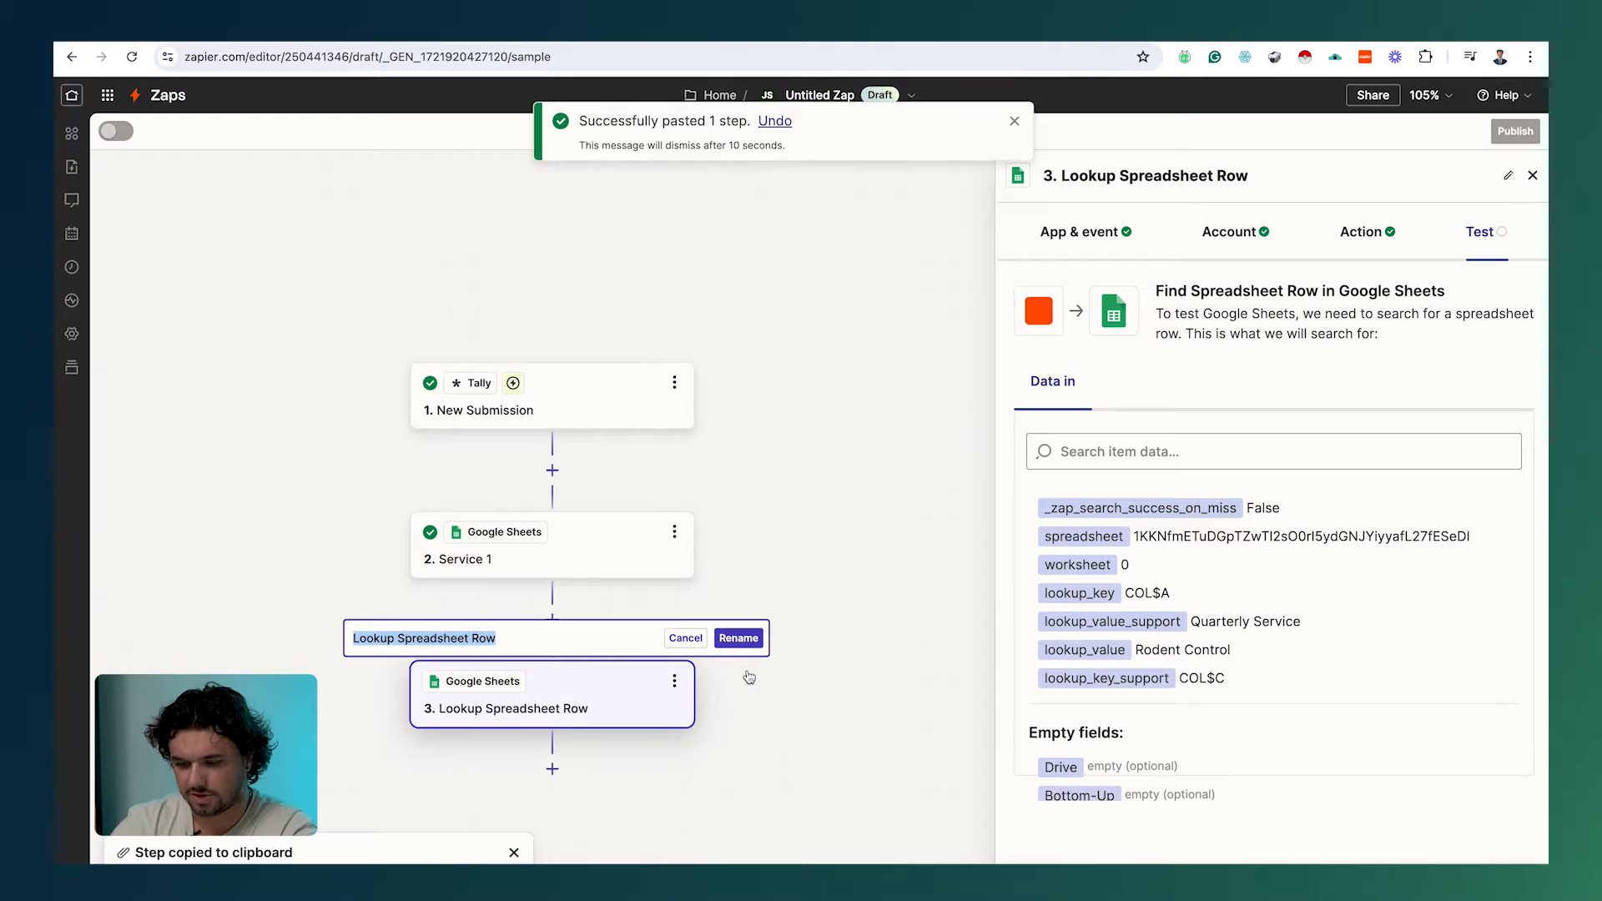
pyautogui.write('Service 2')
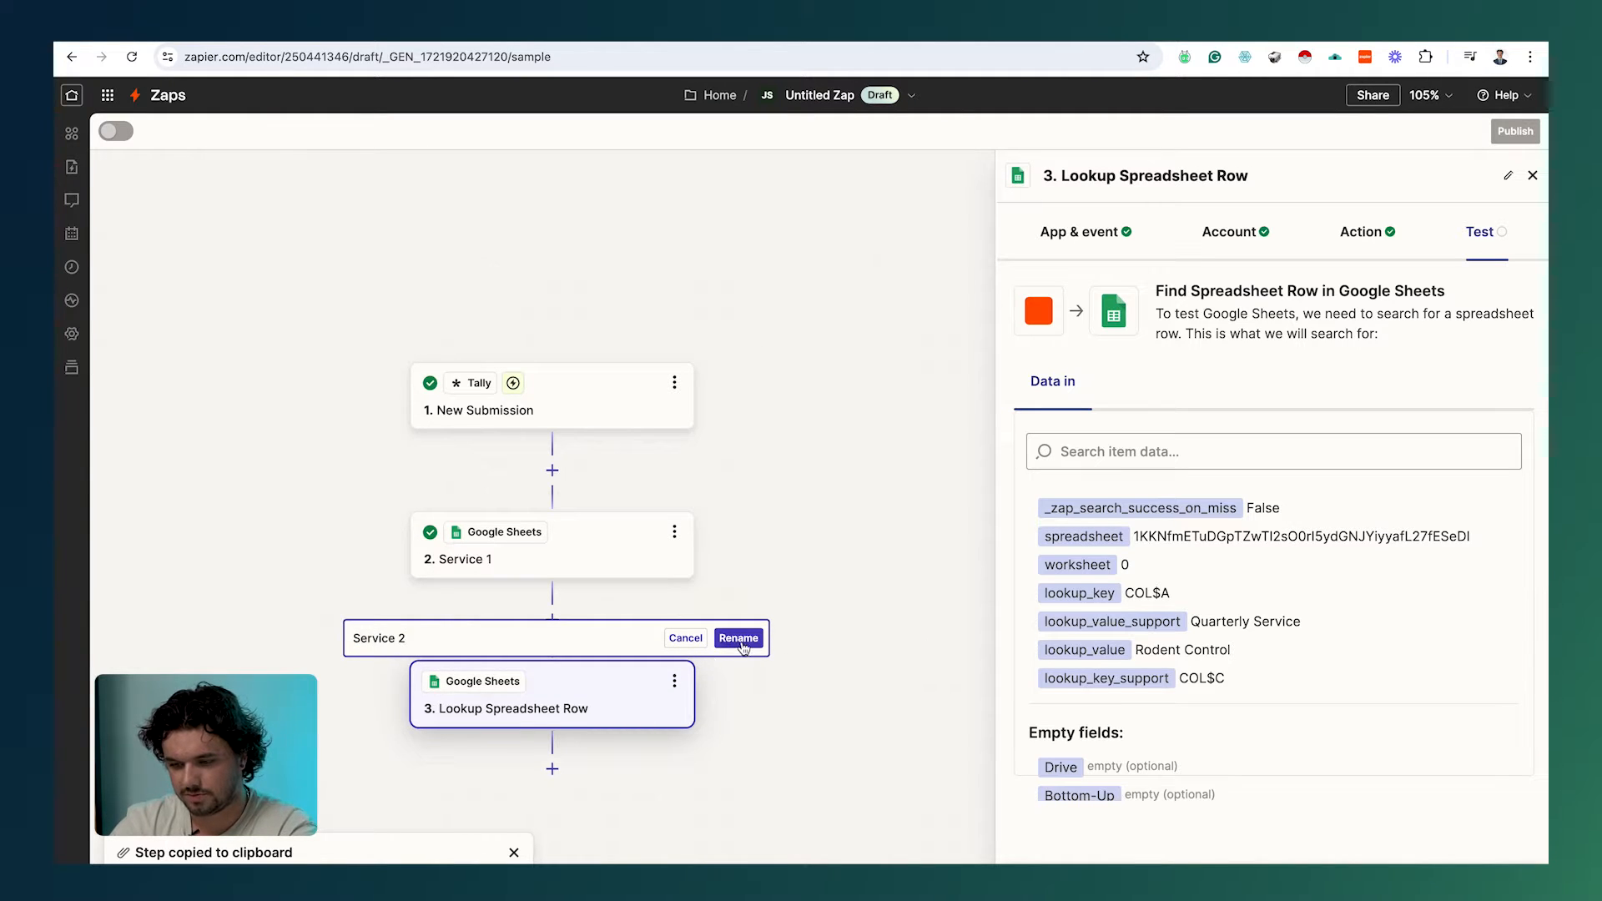
pyautogui.click(741, 643)
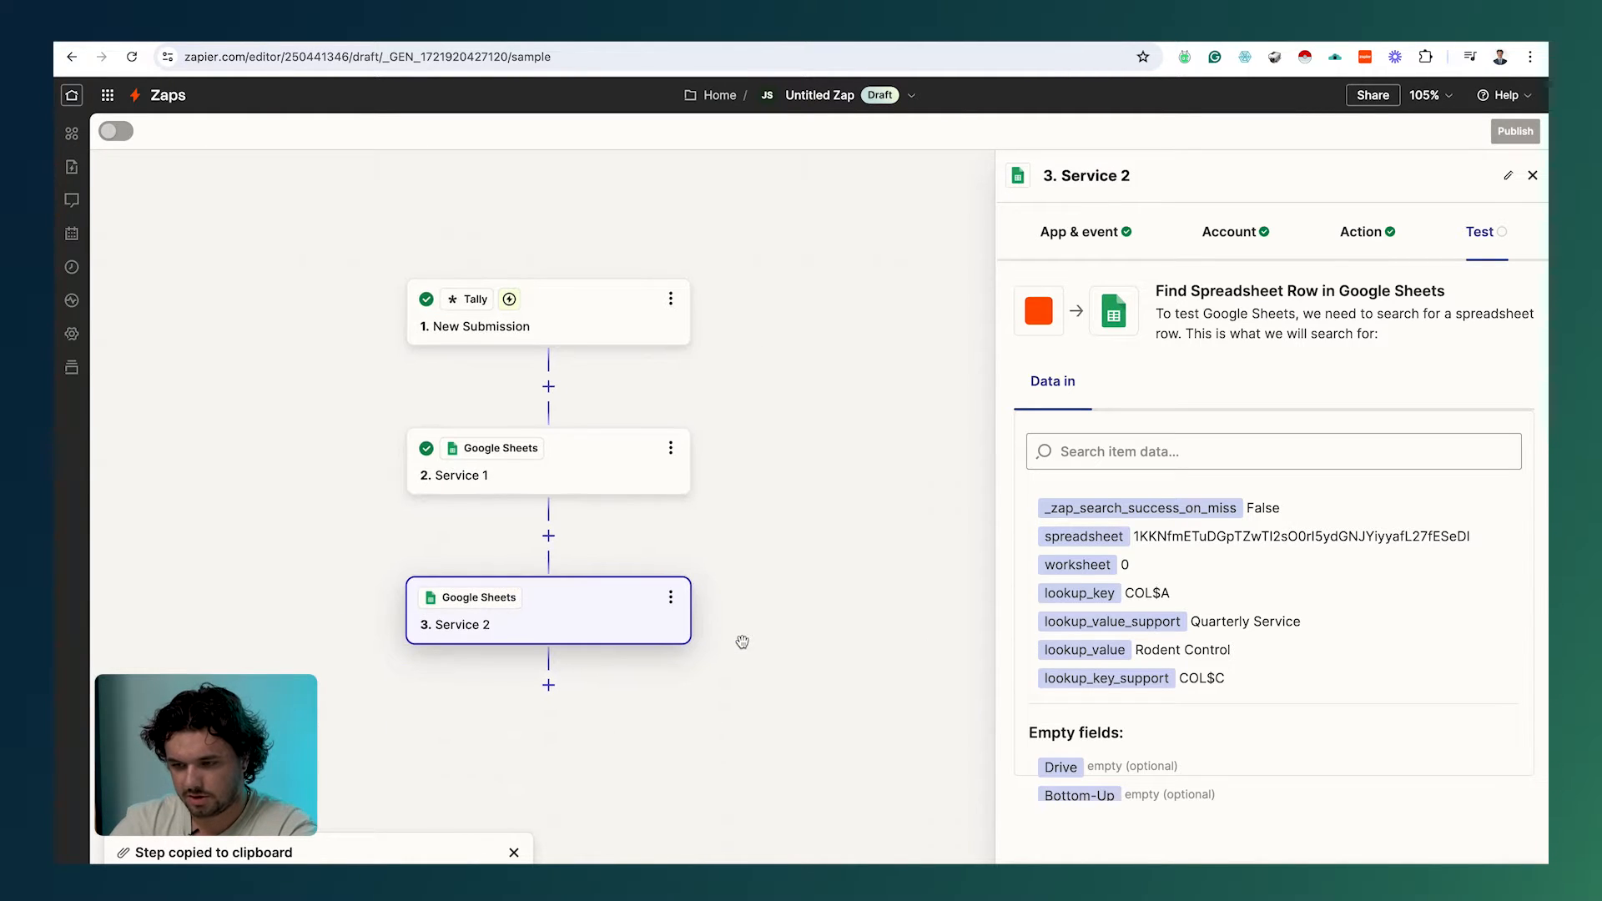
# Step: Add a Google Sheets step 4 named 'Service 3'
pyautogui.click(548, 685)
pyautogui.click(684, 527)
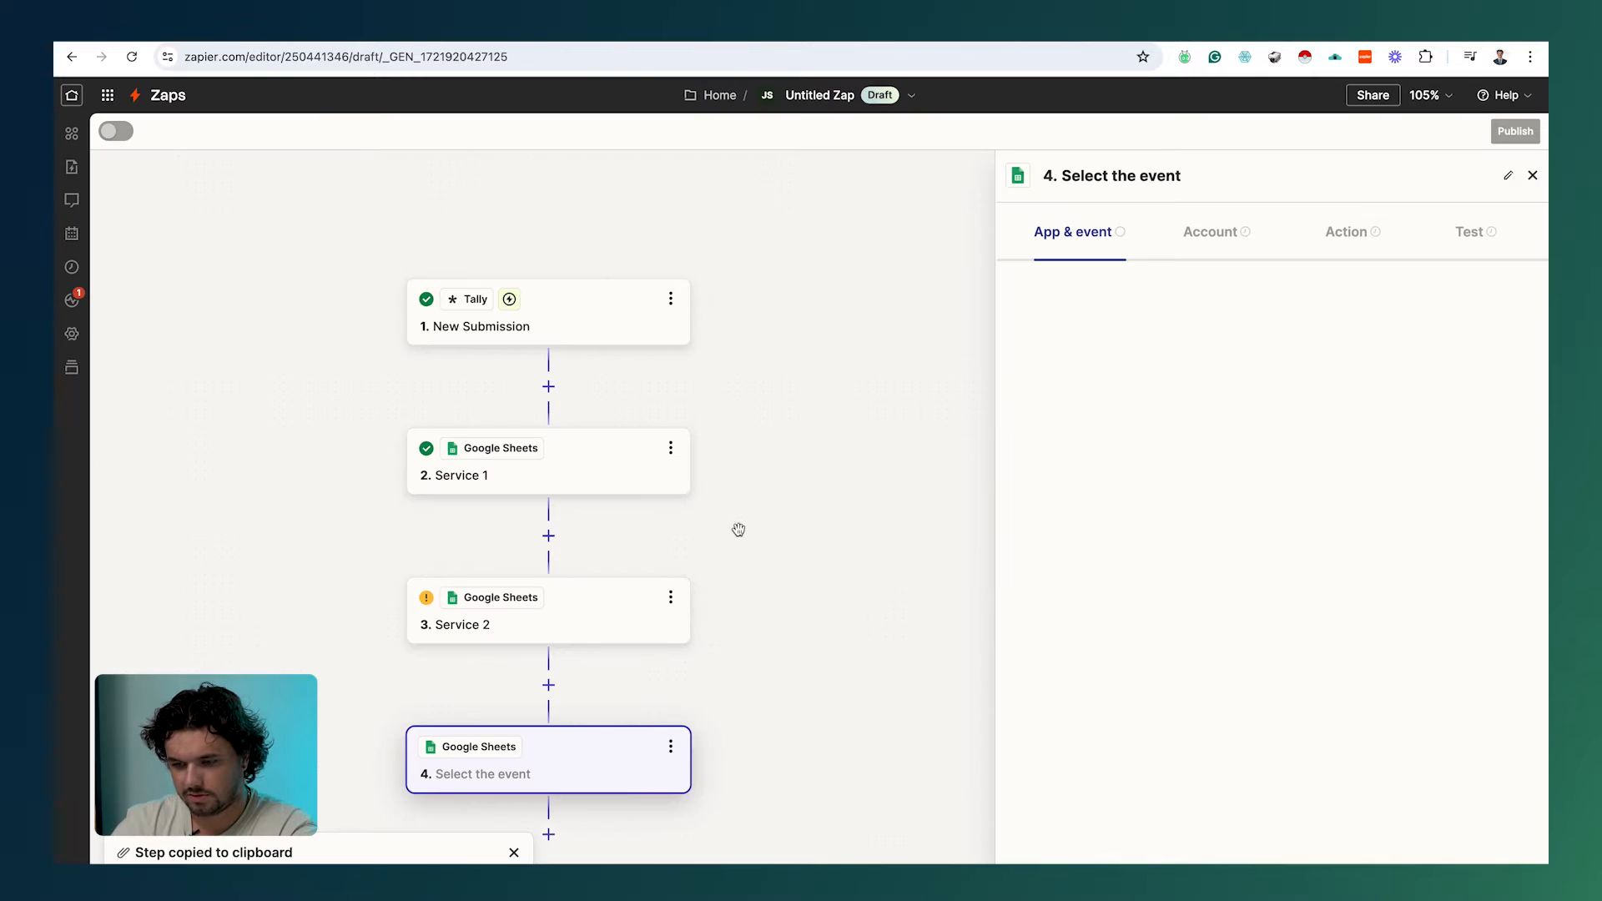
pyautogui.click(670, 746)
pyautogui.click(783, 680)
pyautogui.write('Service 3')
pyautogui.click(734, 703)
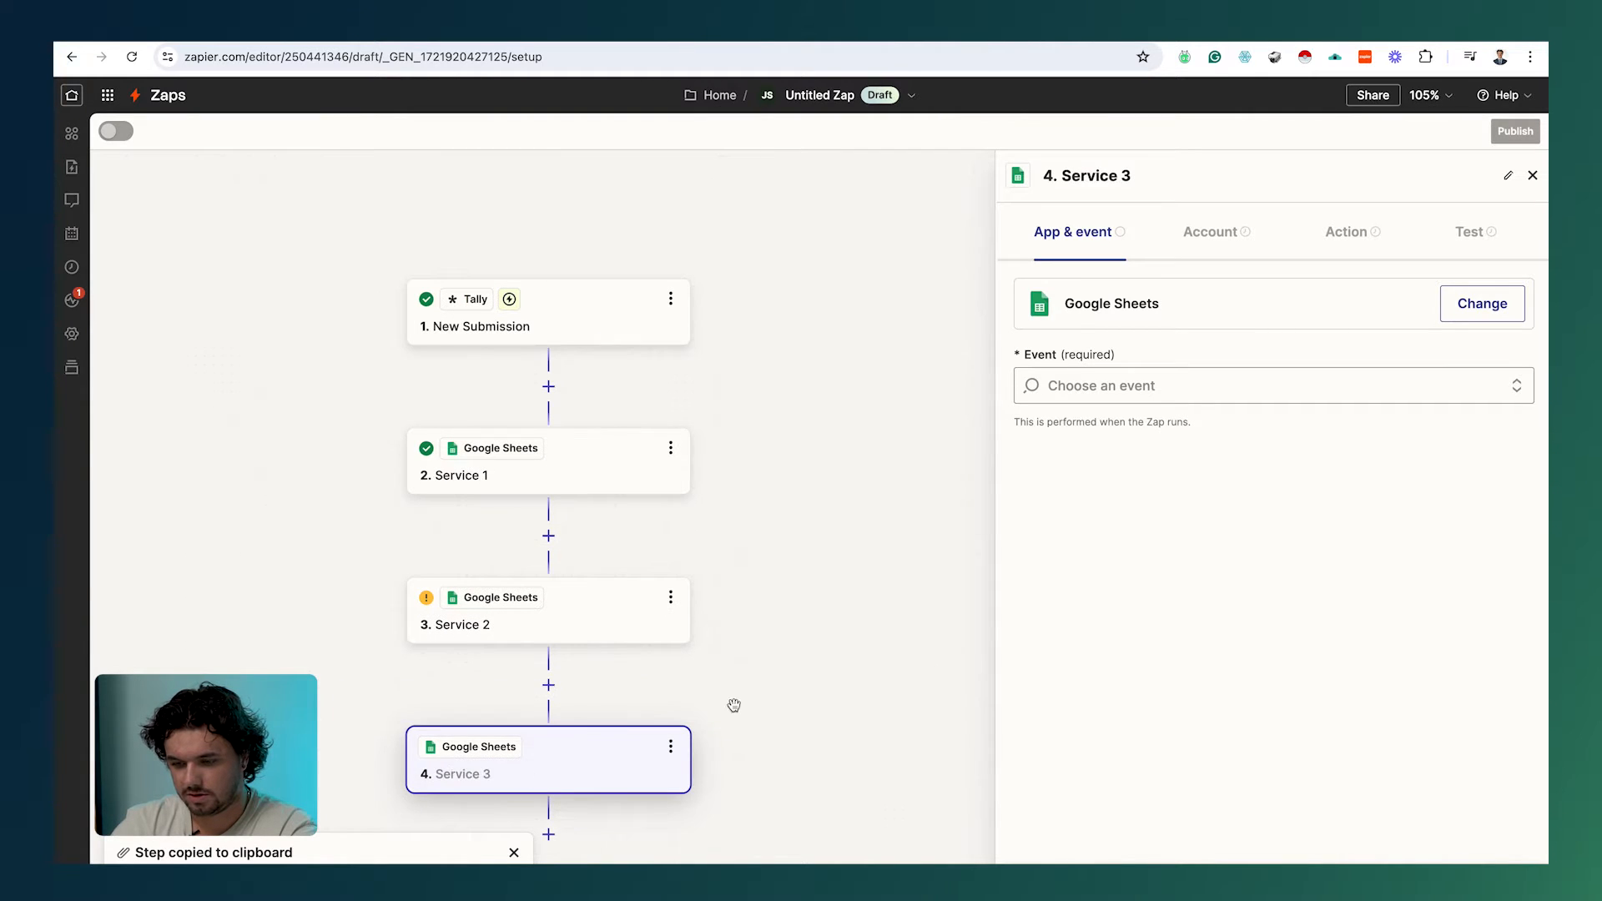
# Step: Add step 5, paste the copied lookup into it, and rename it 'Service 4'
pyautogui.click(548, 740)
pyautogui.click(712, 798)
pyautogui.click(670, 740)
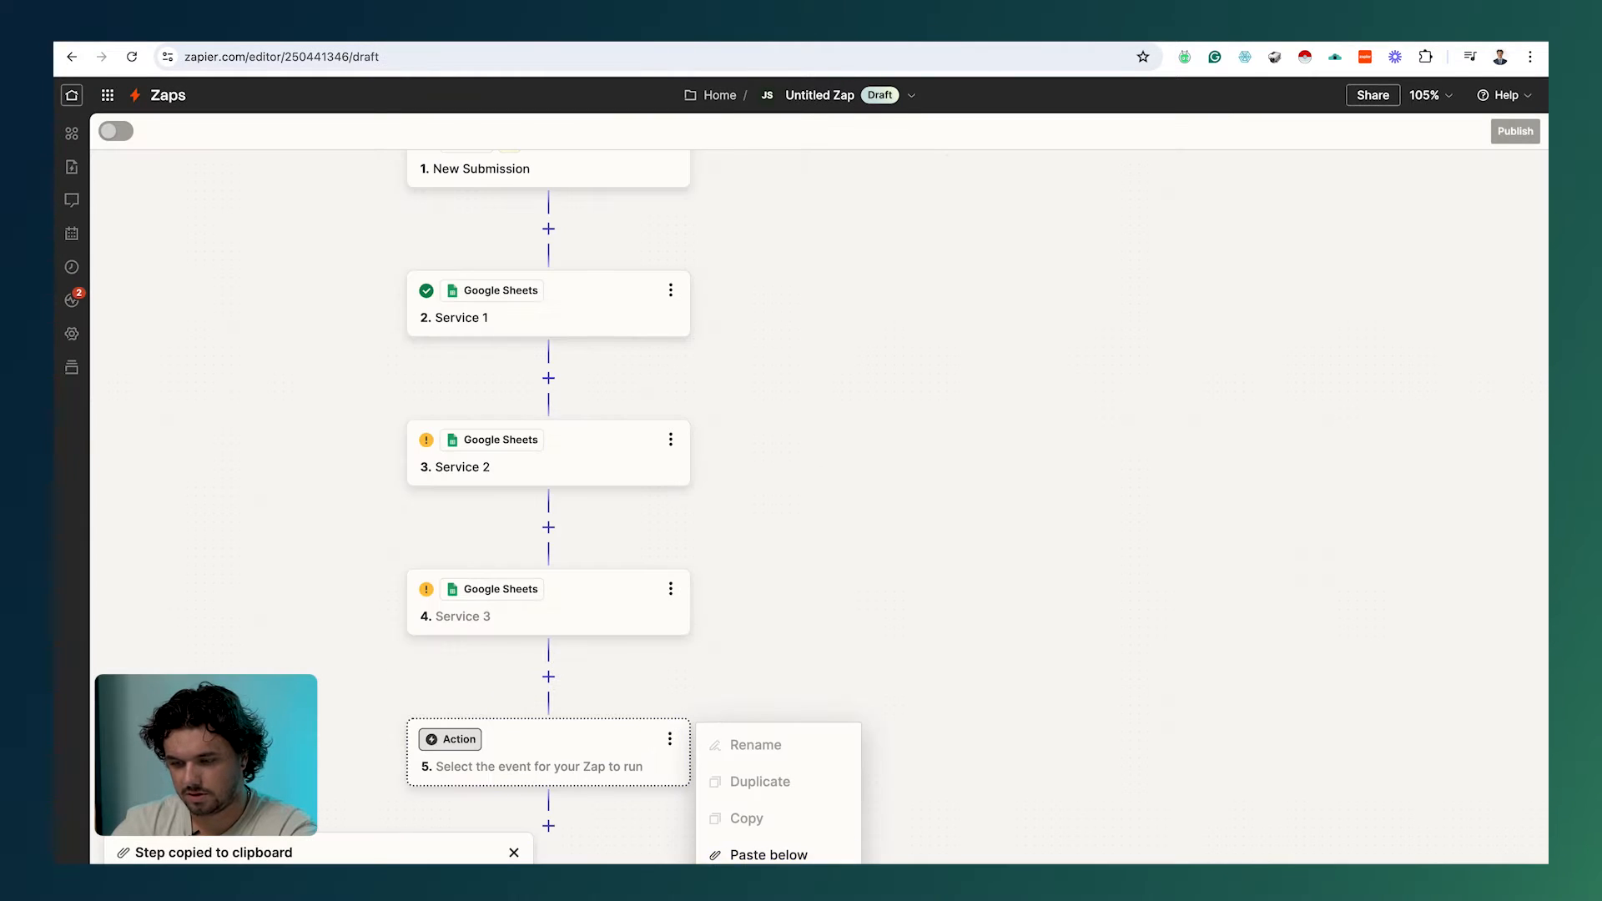
pyautogui.click(783, 889)
pyautogui.click(677, 741)
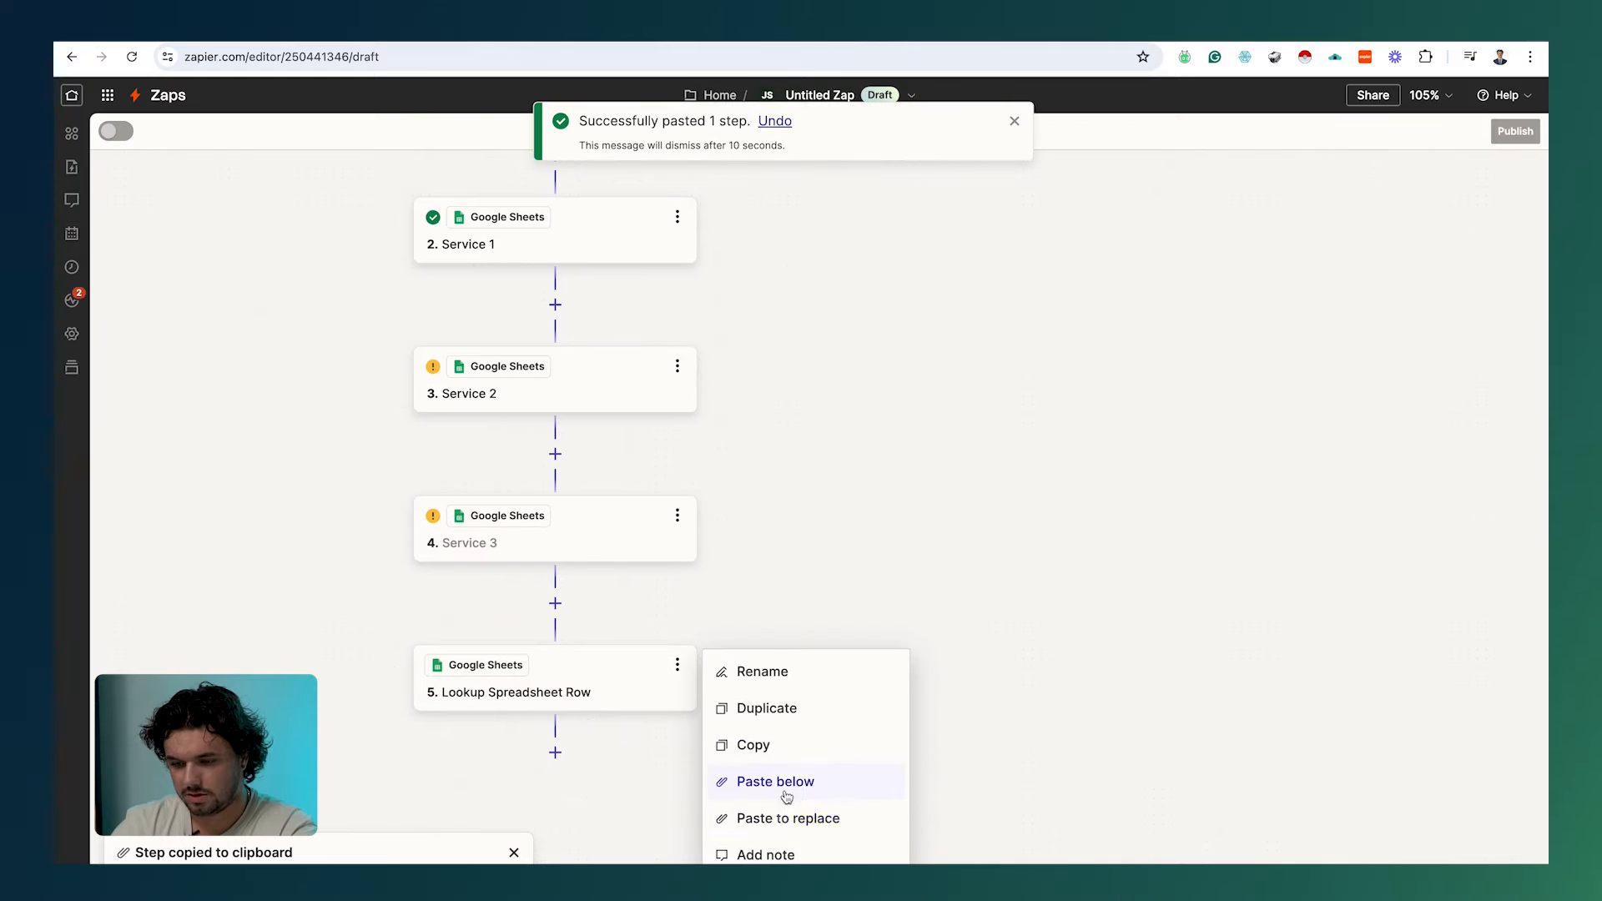
pyautogui.click(783, 686)
pyautogui.hotkey('ctrl', 'v')
pyautogui.hotkey('ctrl', 'a')
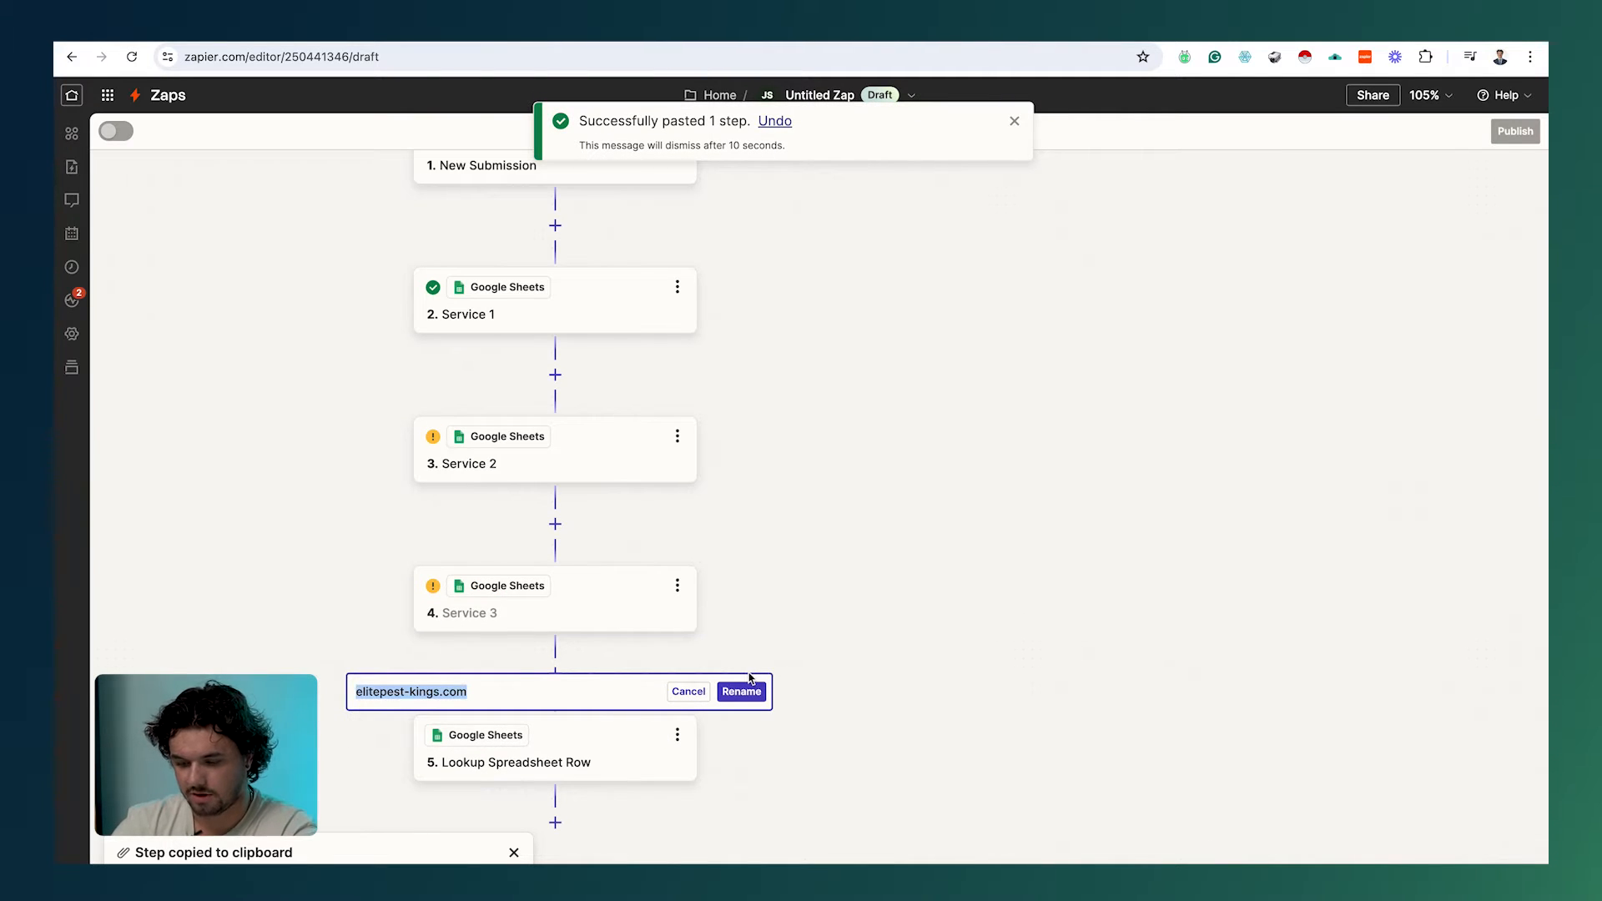
pyautogui.write('Service 4')
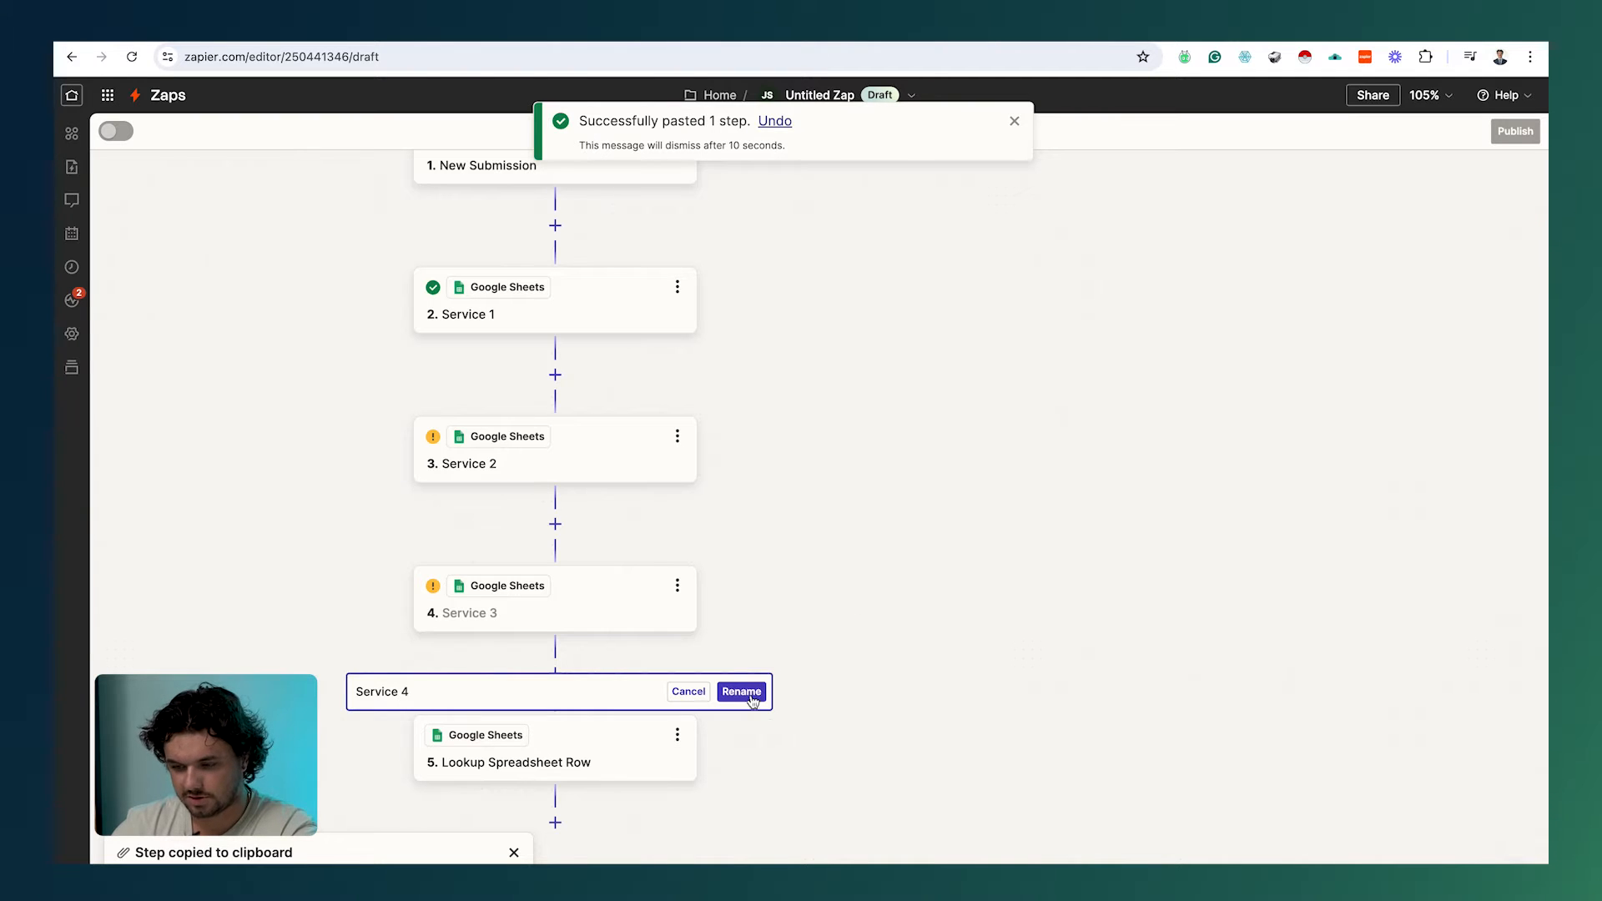
pyautogui.click(750, 697)
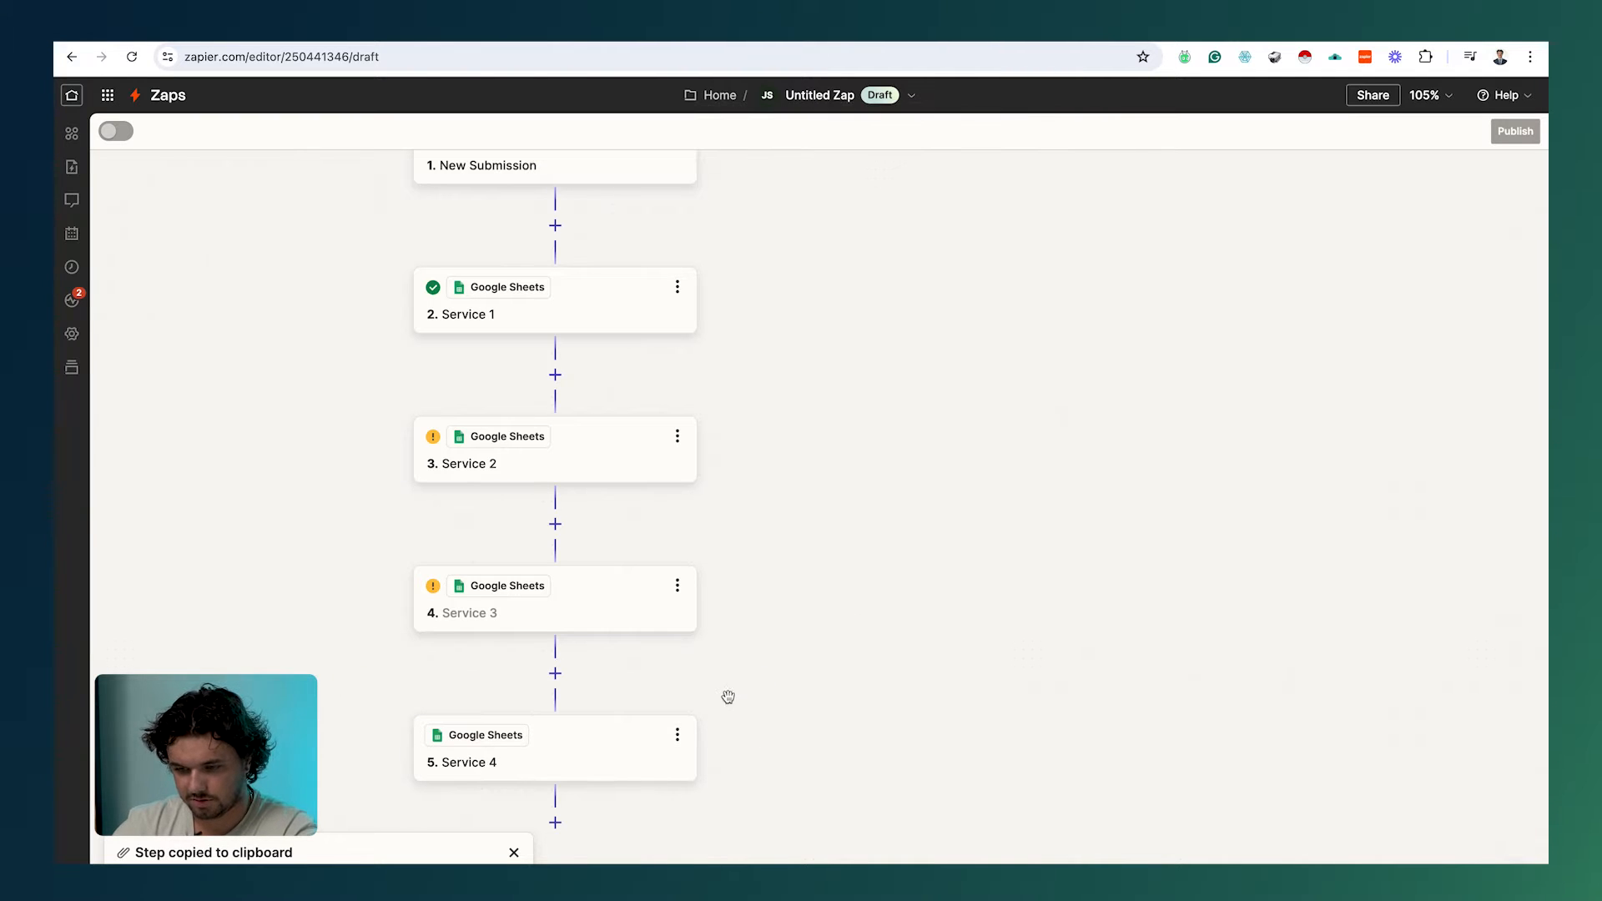
# Step: Bring up the Service 2 step's lookup fields
pyautogui.click(560, 450)
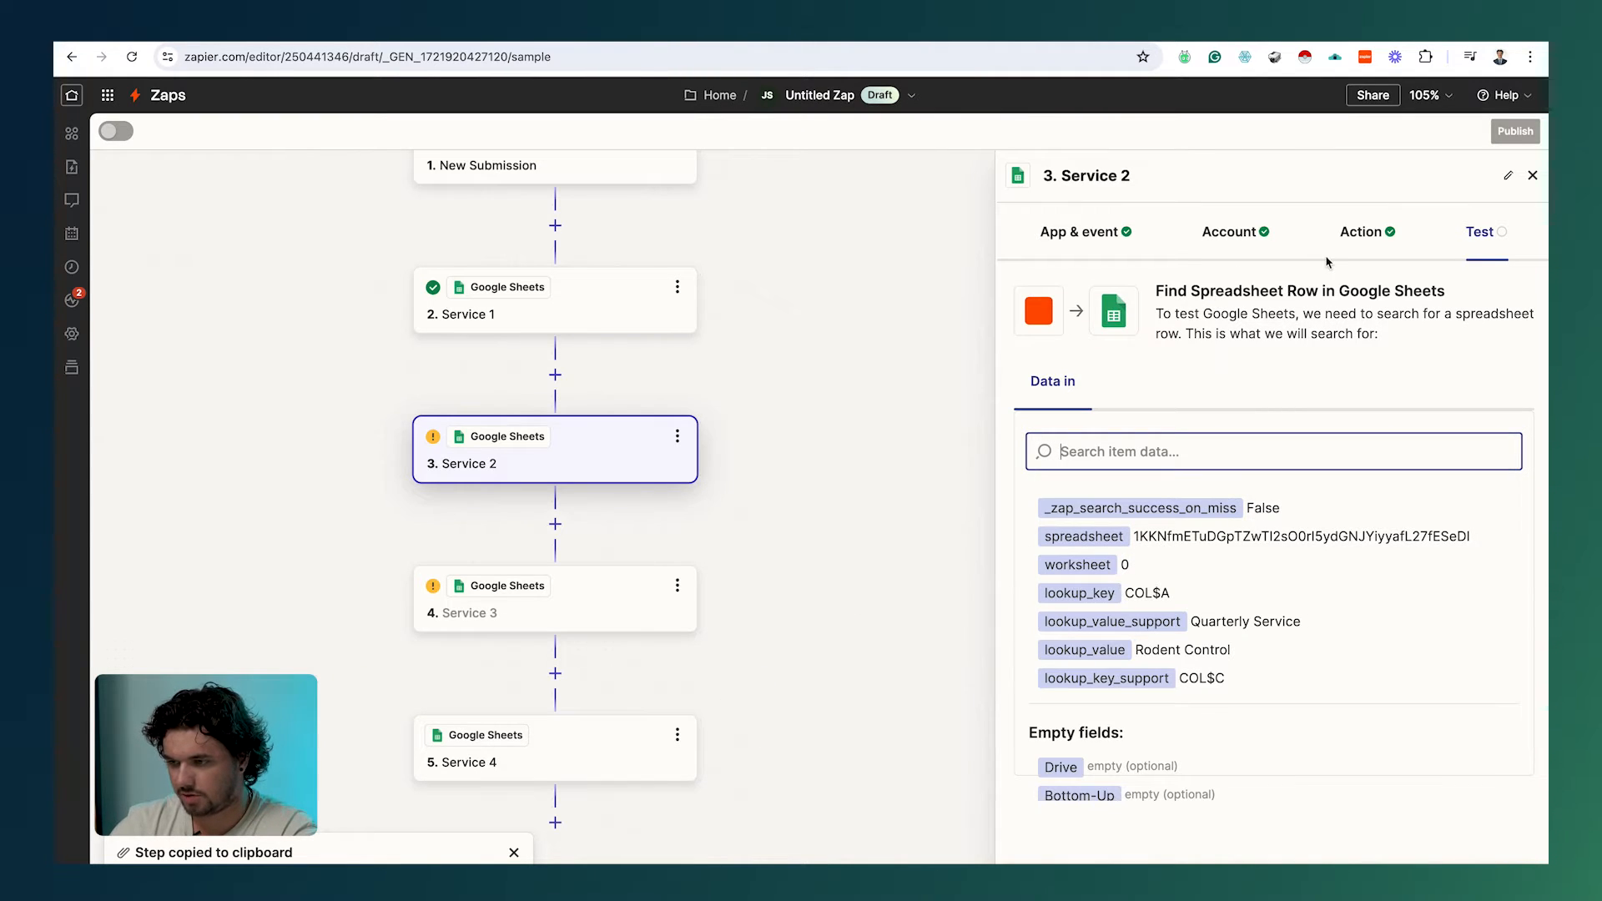
pyautogui.click(1261, 235)
pyautogui.click(1375, 232)
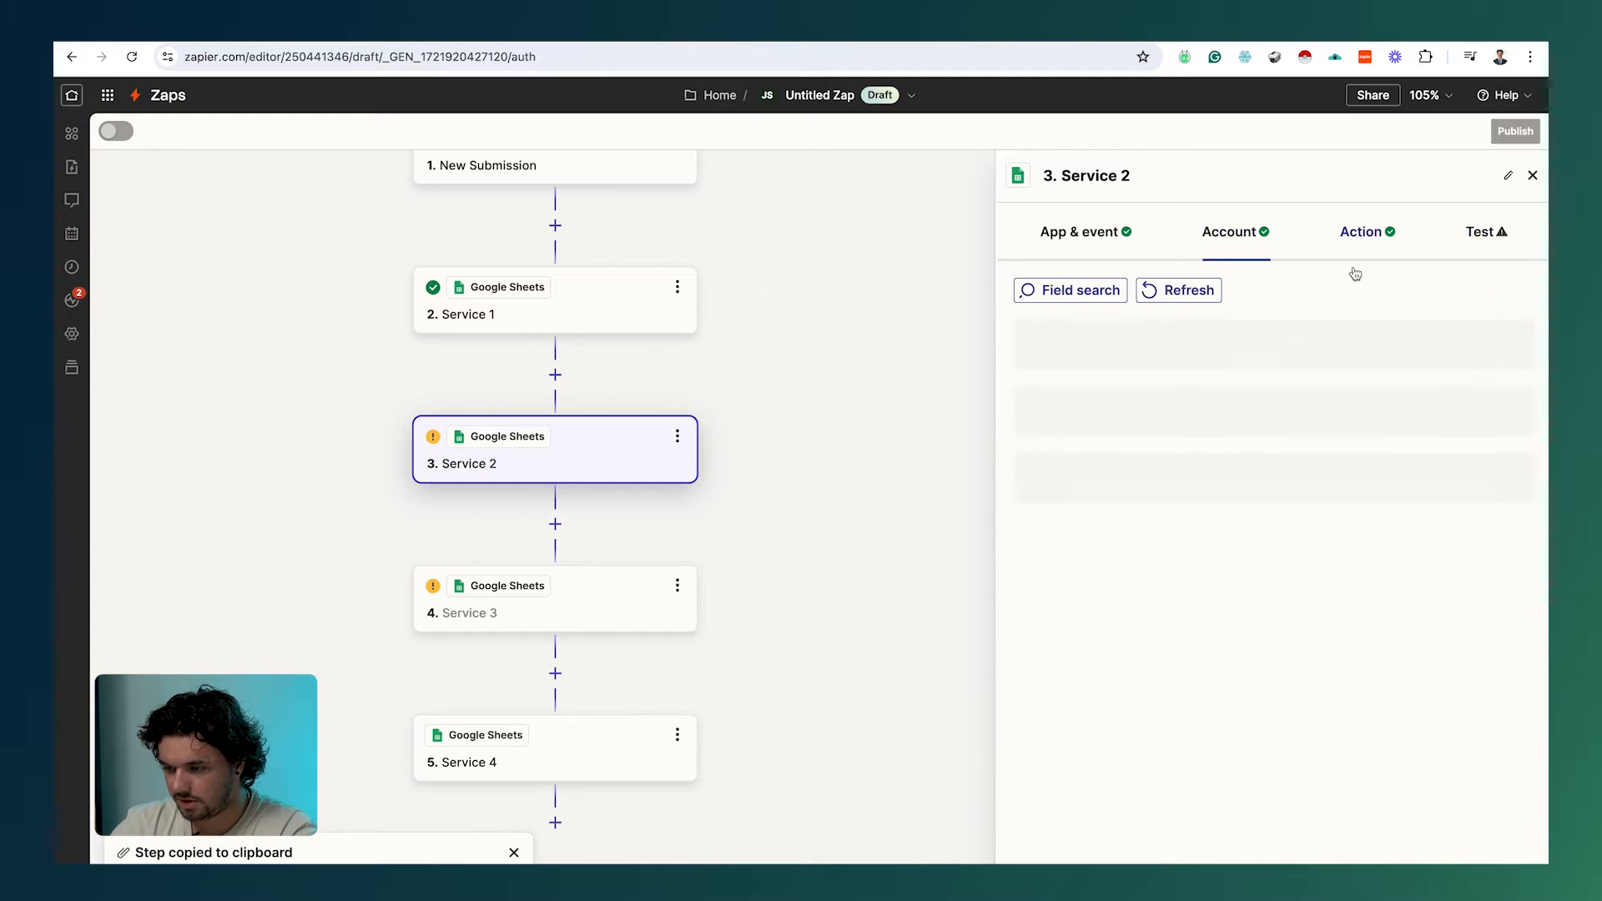
pyautogui.scroll(-2, 1217, 698)
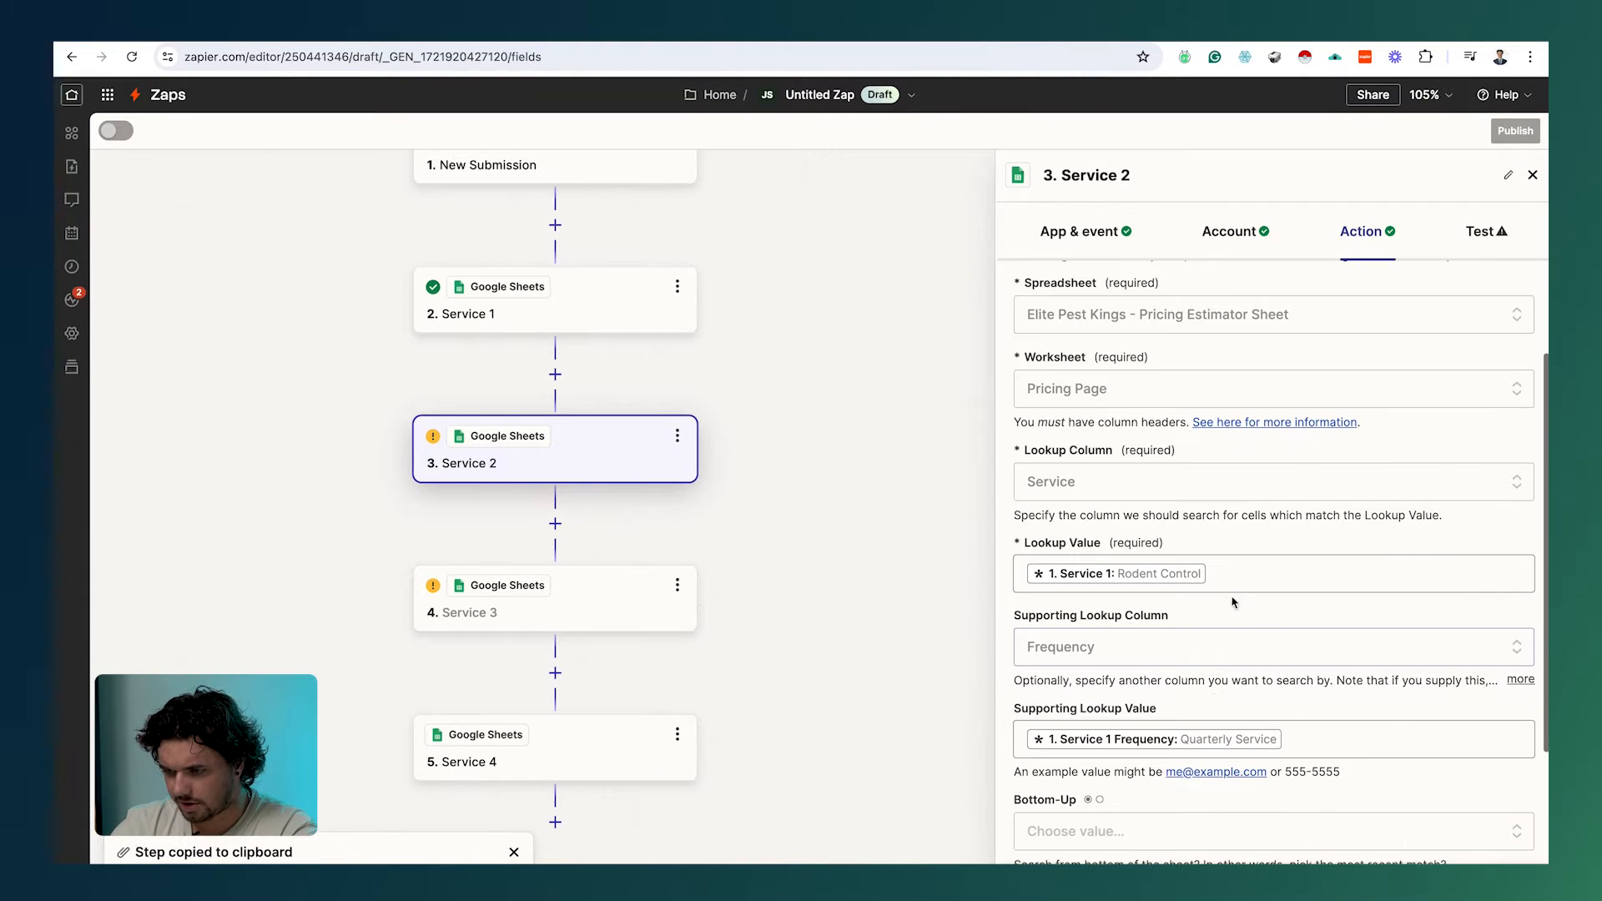
# Step: Replace the Lookup Value with the submission's Service 2 answer, Termite Inspection & Control
pyautogui.click(1238, 573)
pyautogui.press('BackSpace')
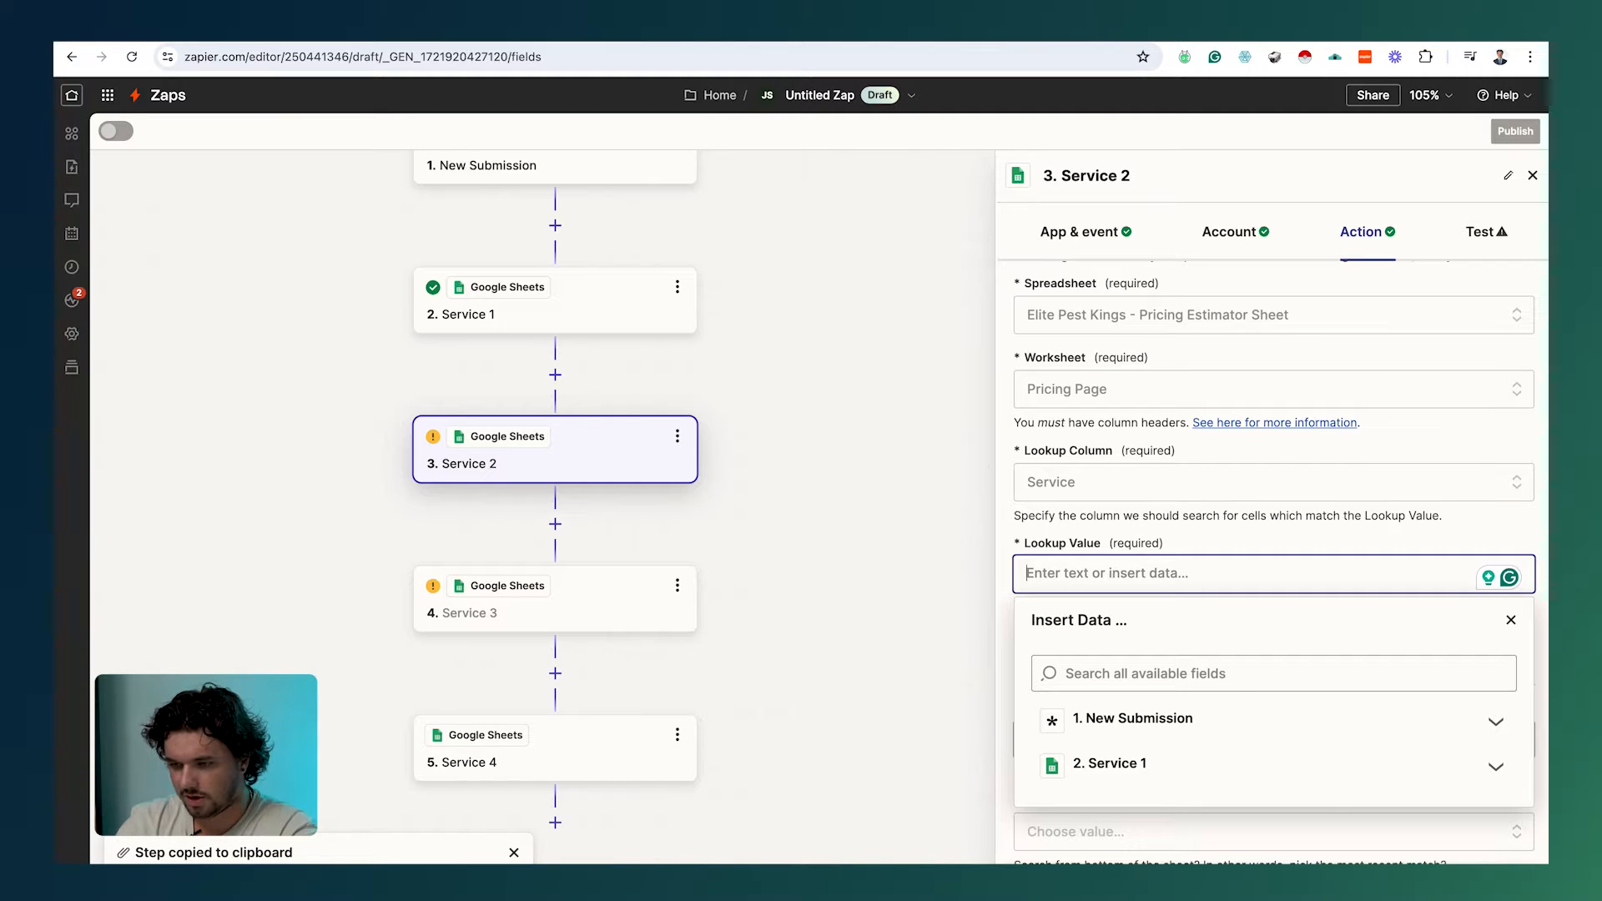
pyautogui.write('service w')
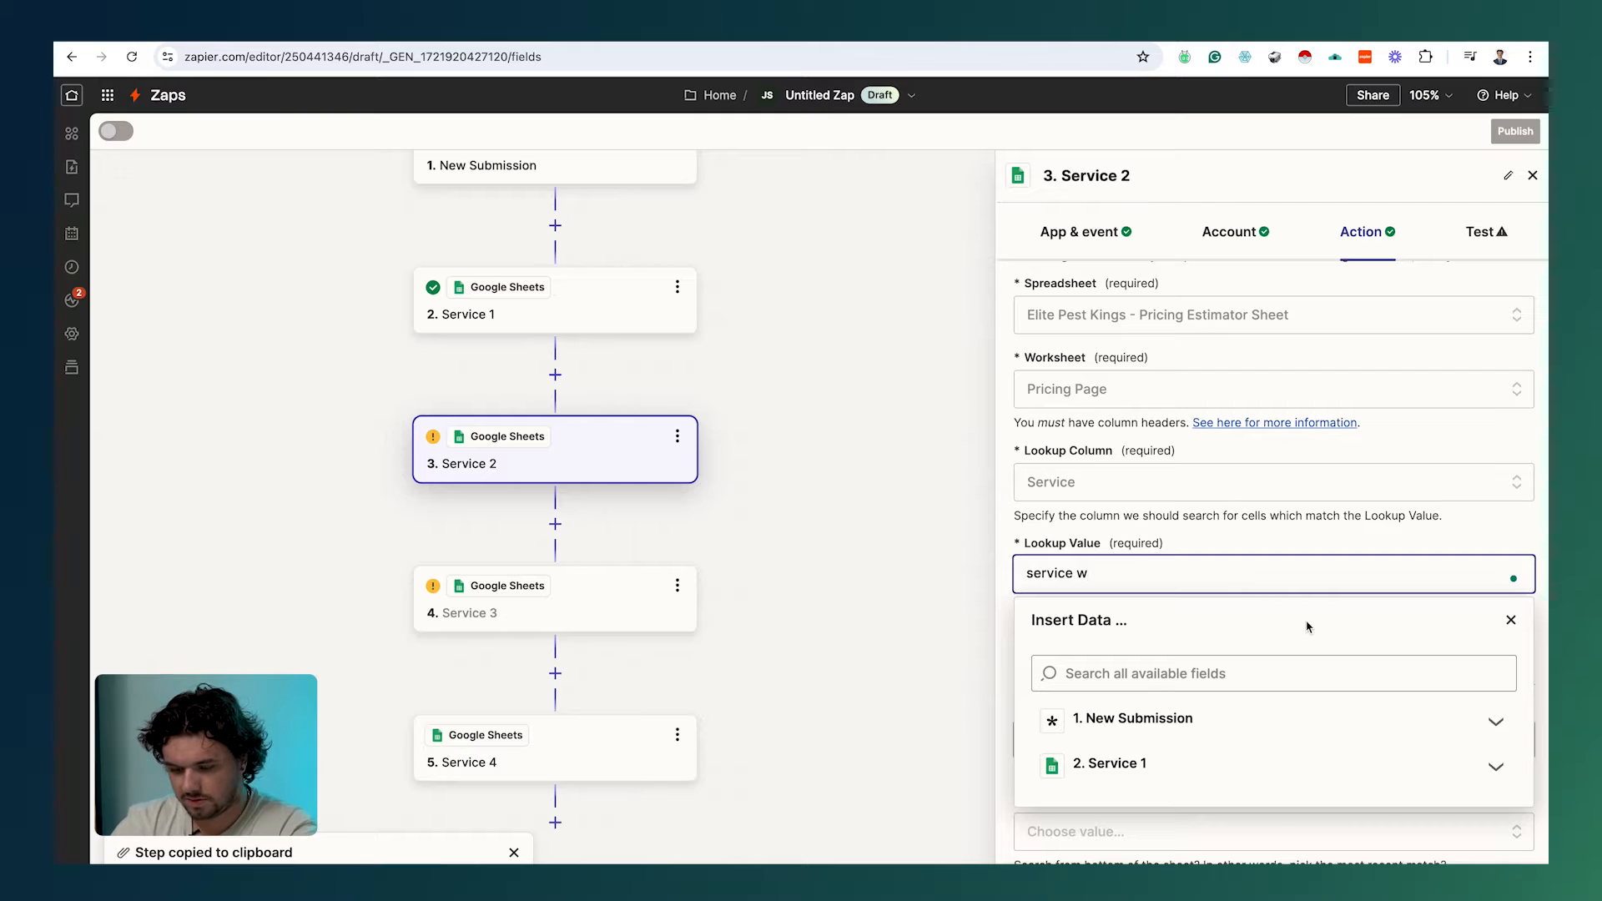
pyautogui.hotkey('ctrl', 'a')
pyautogui.hotkey('ctrl', 'x')
pyautogui.click(1237, 672)
pyautogui.hotkey('ctrl', 'v')
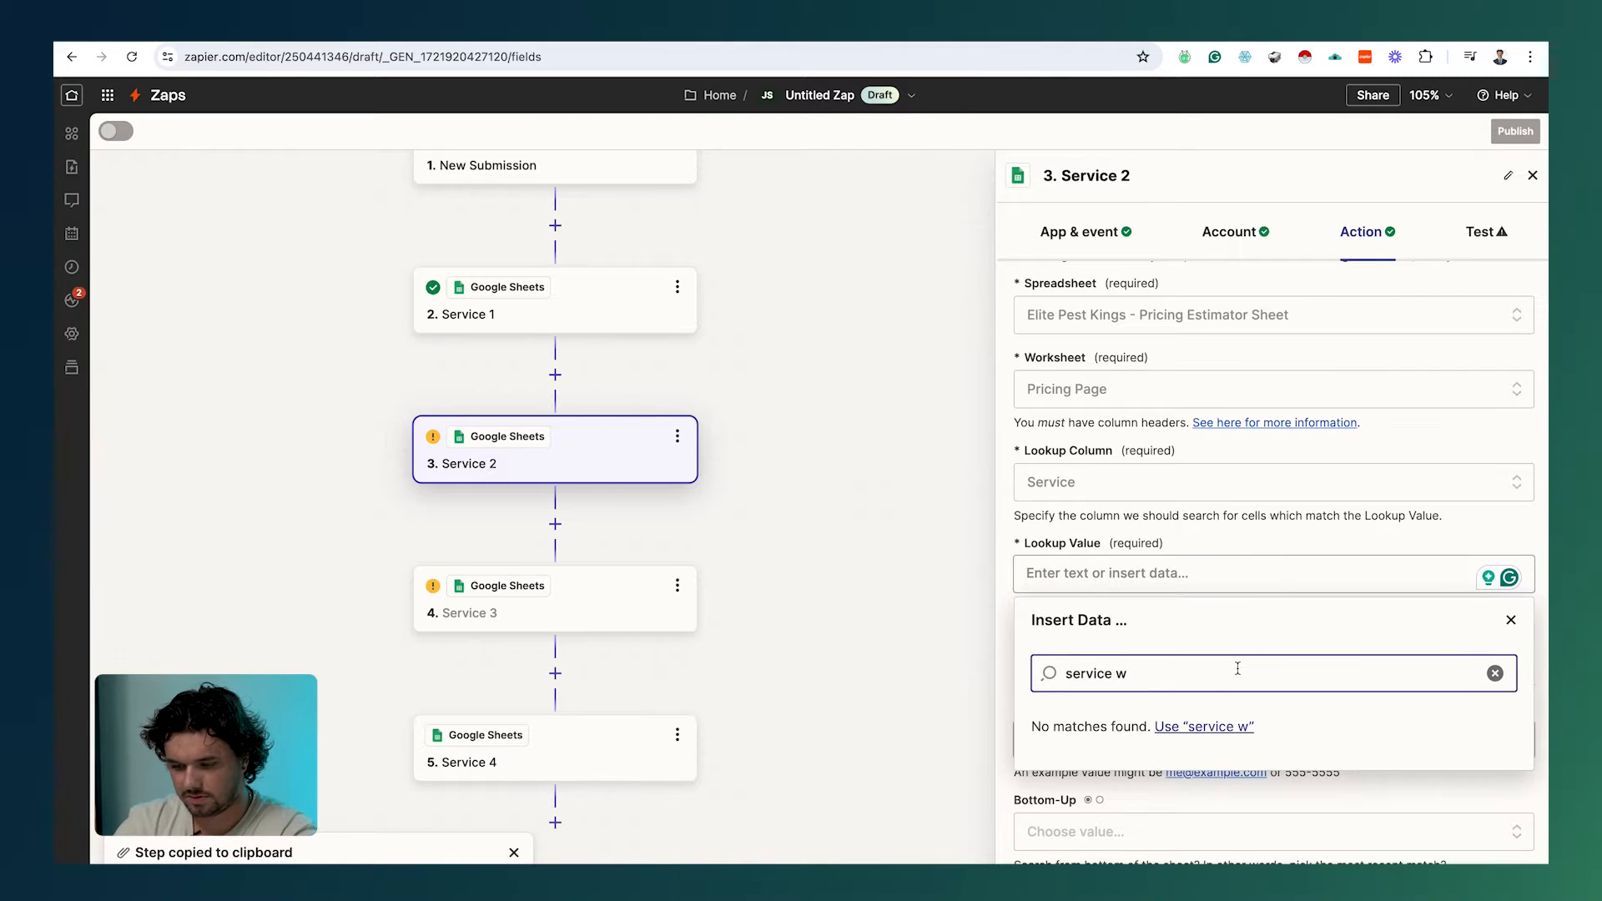
pyautogui.press('BackSpace')
pyautogui.write('2')
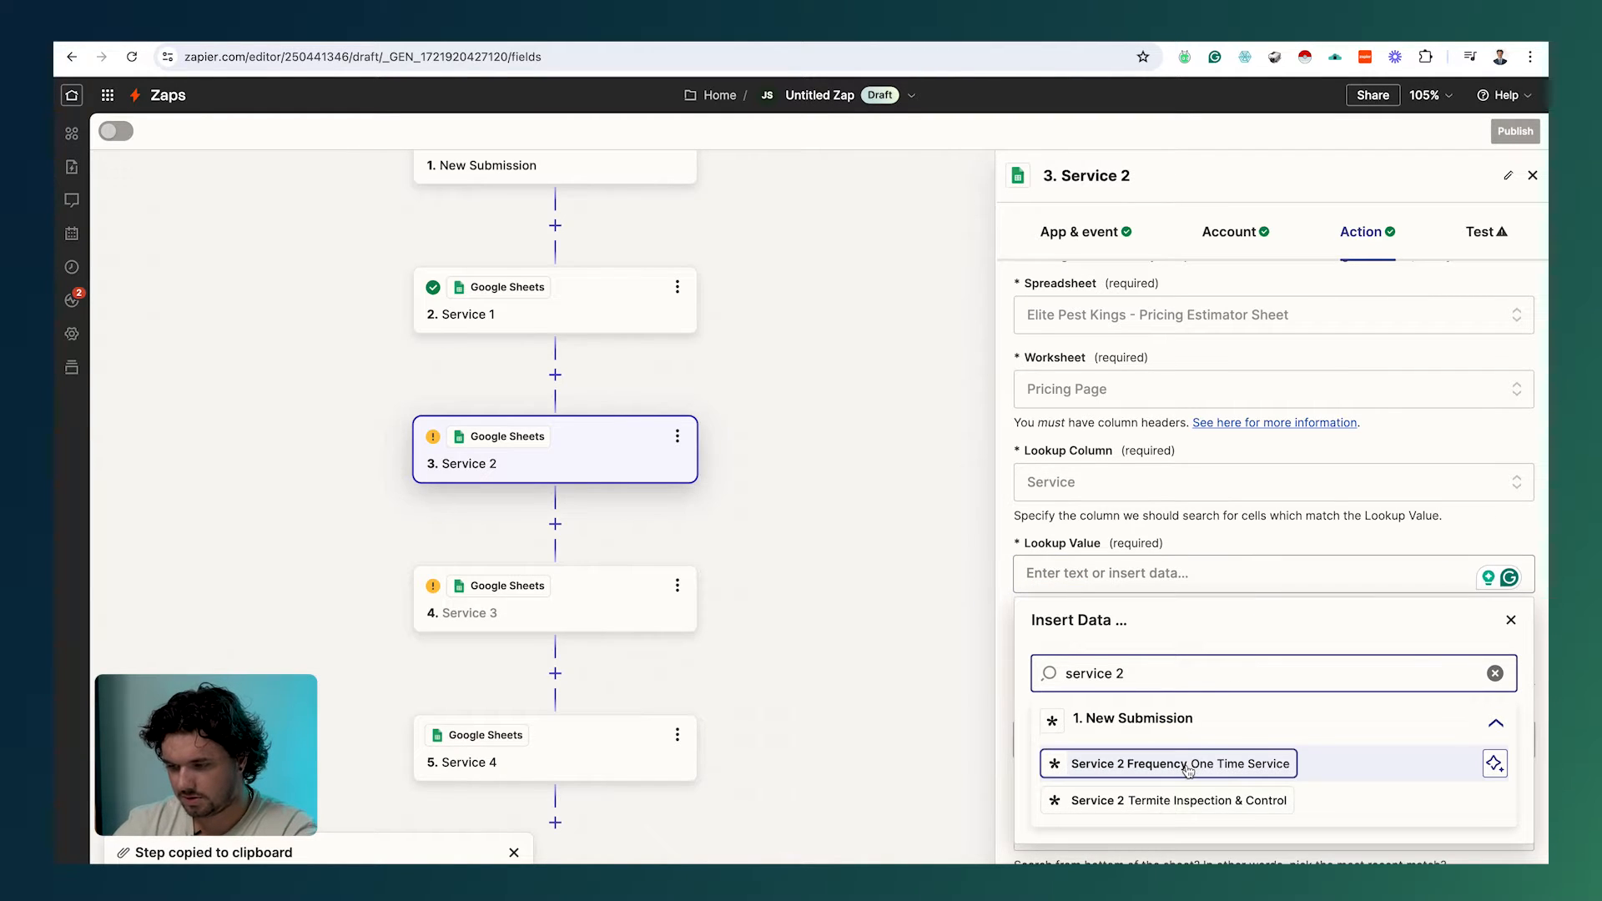
pyautogui.click(1166, 798)
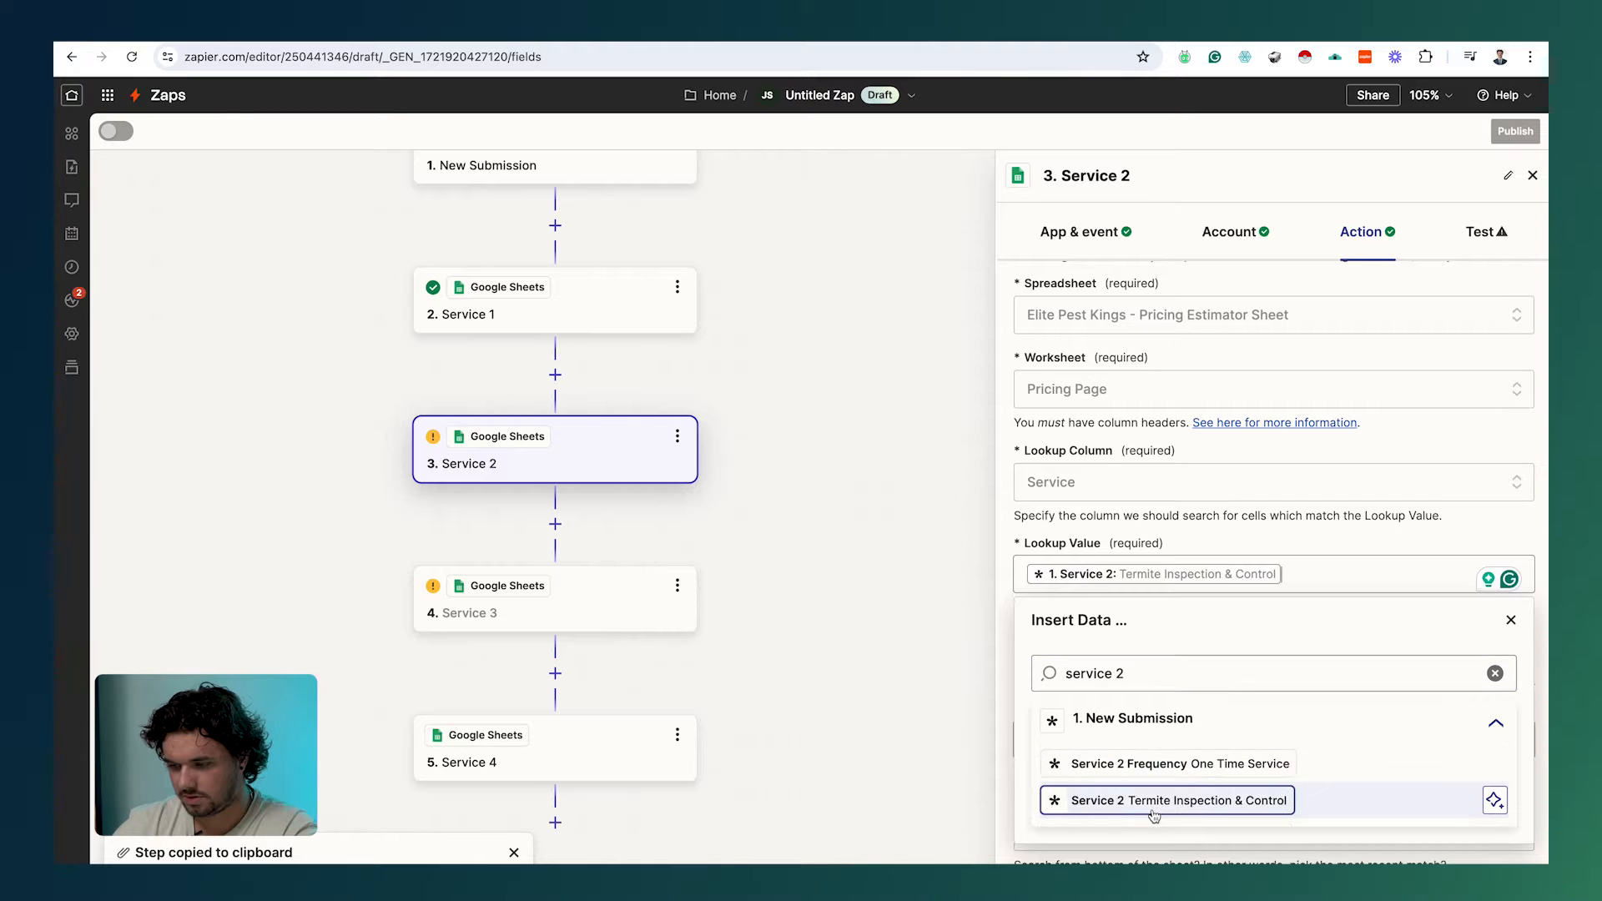
# Step: Swap the supporting value to Service 2 Frequency and continue to testing
pyautogui.click(1345, 728)
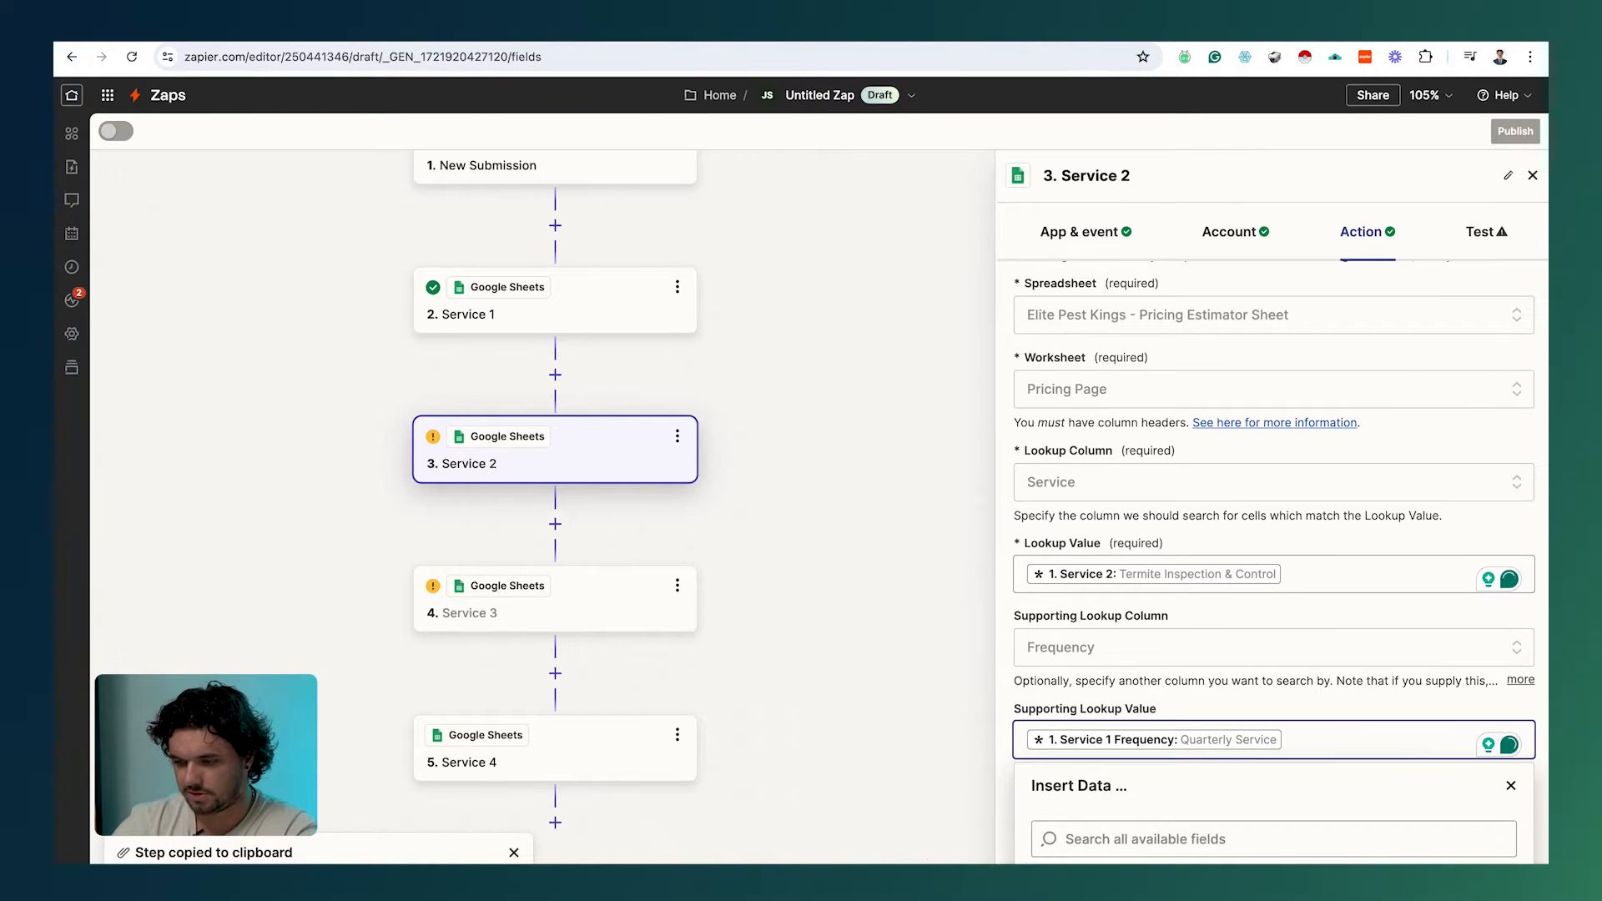
pyautogui.press('BackSpace')
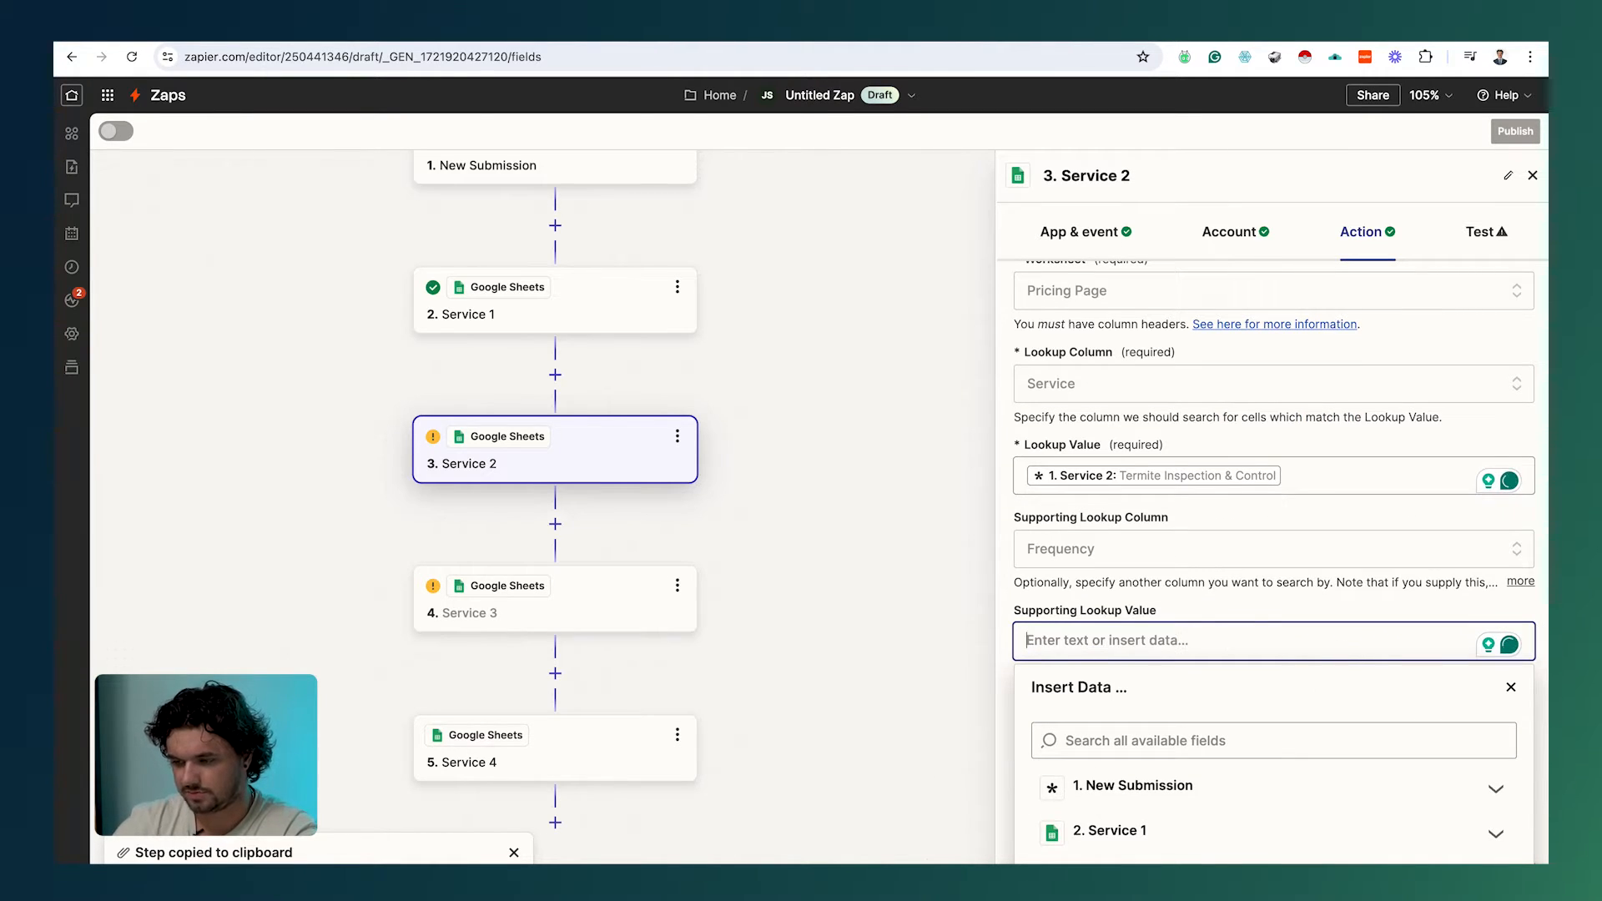
pyautogui.click(1231, 727)
pyautogui.write('ser')
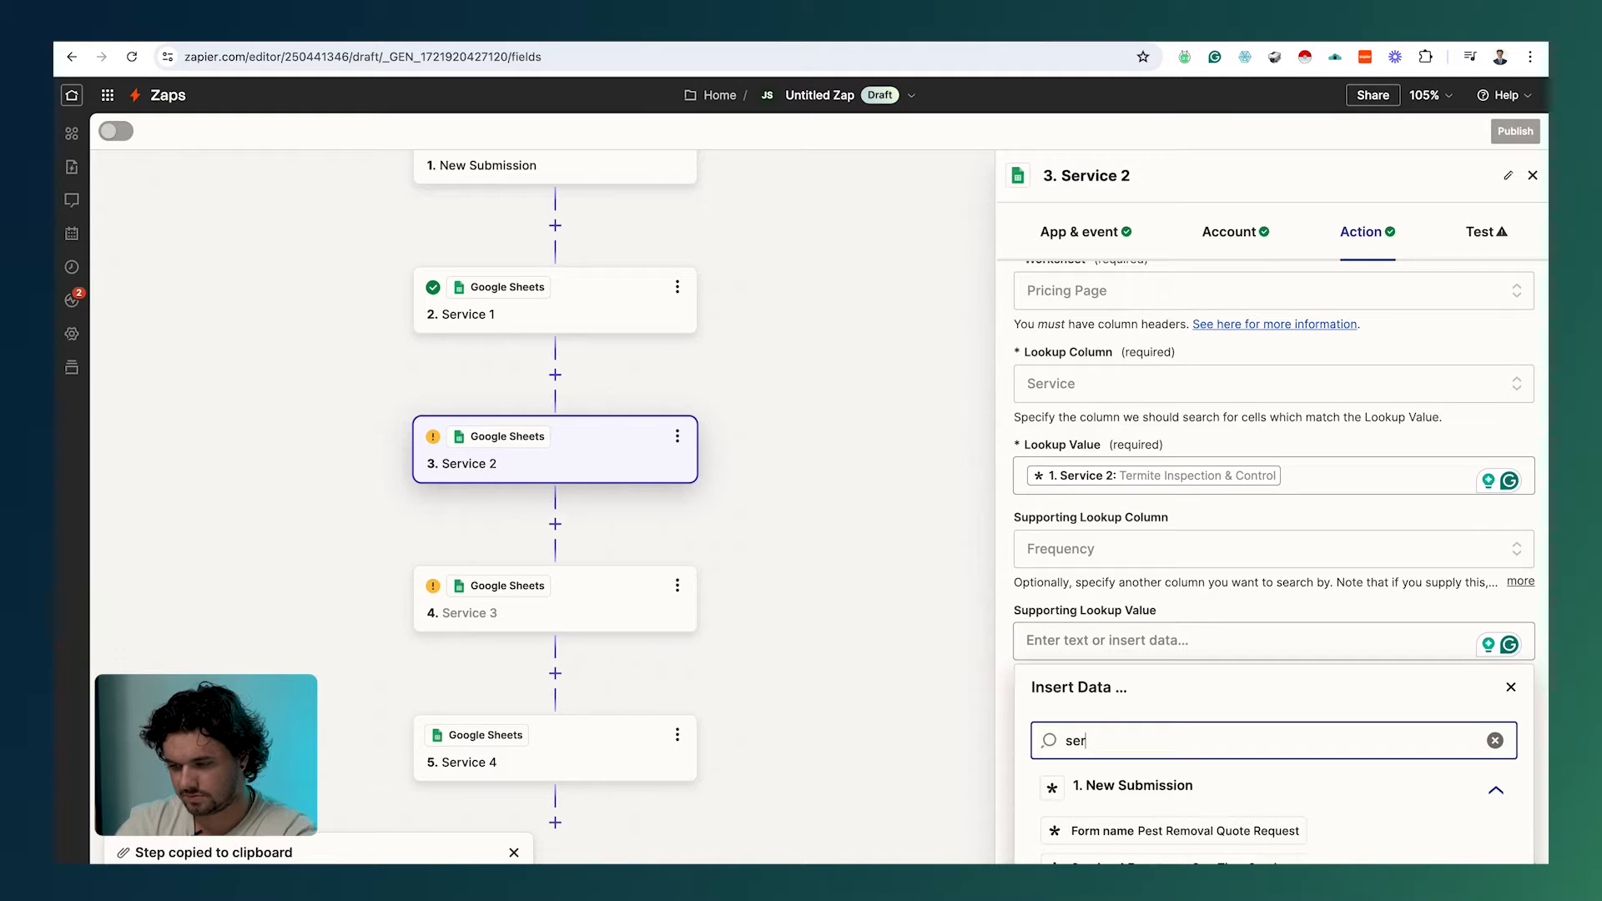
pyautogui.write('vice w')
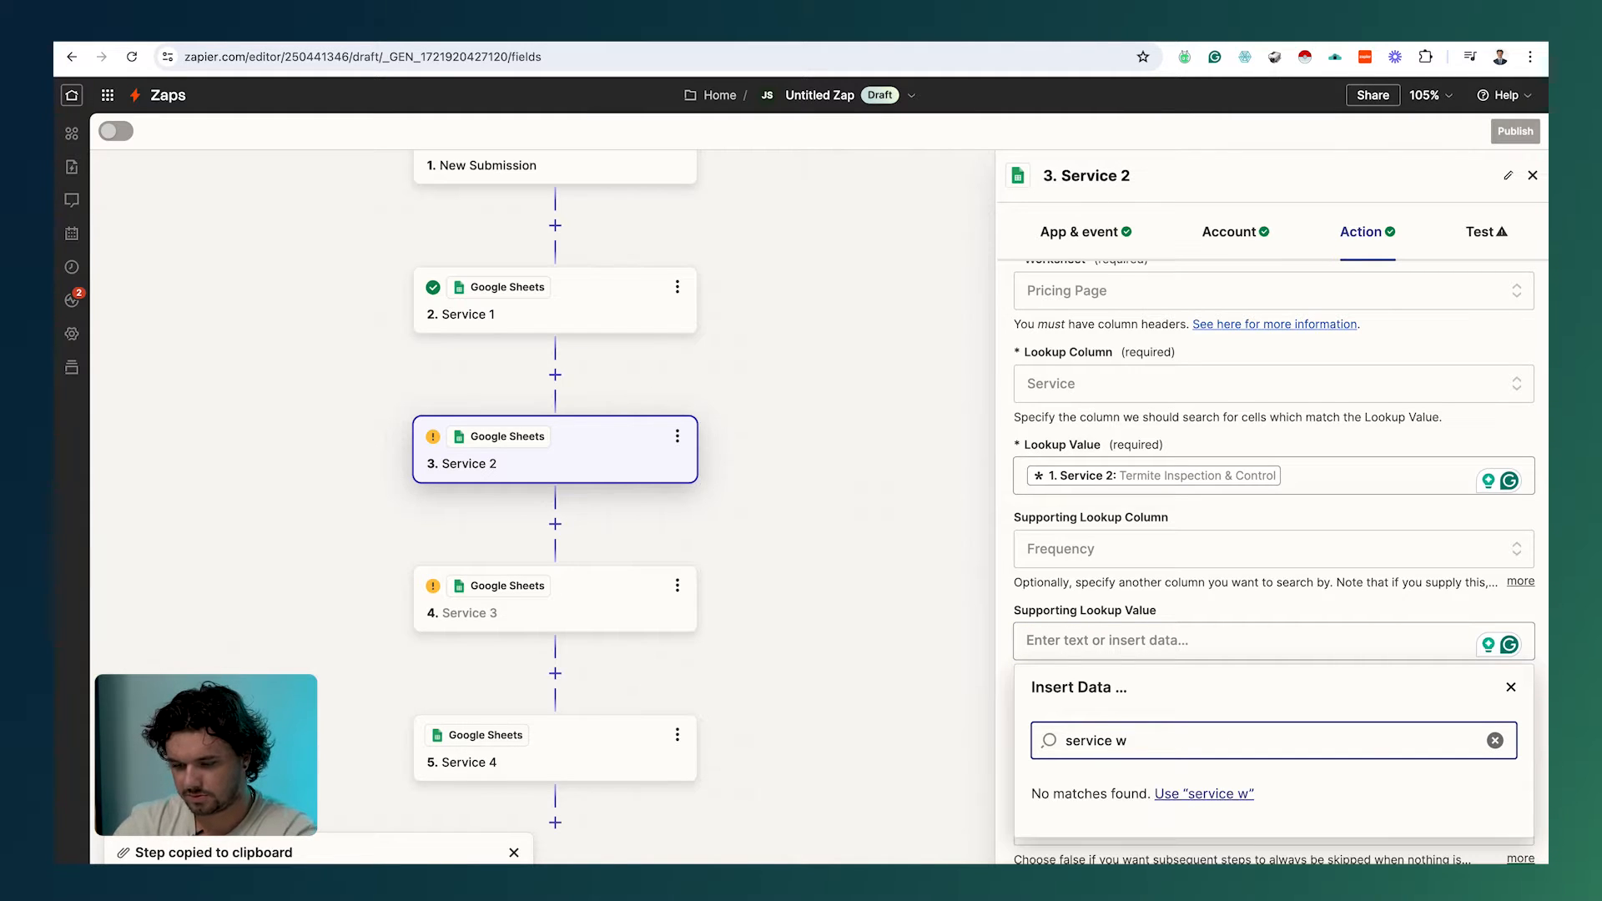
pyautogui.press('BackSpace')
pyautogui.write('2')
pyautogui.scroll(-1, 1194, 764)
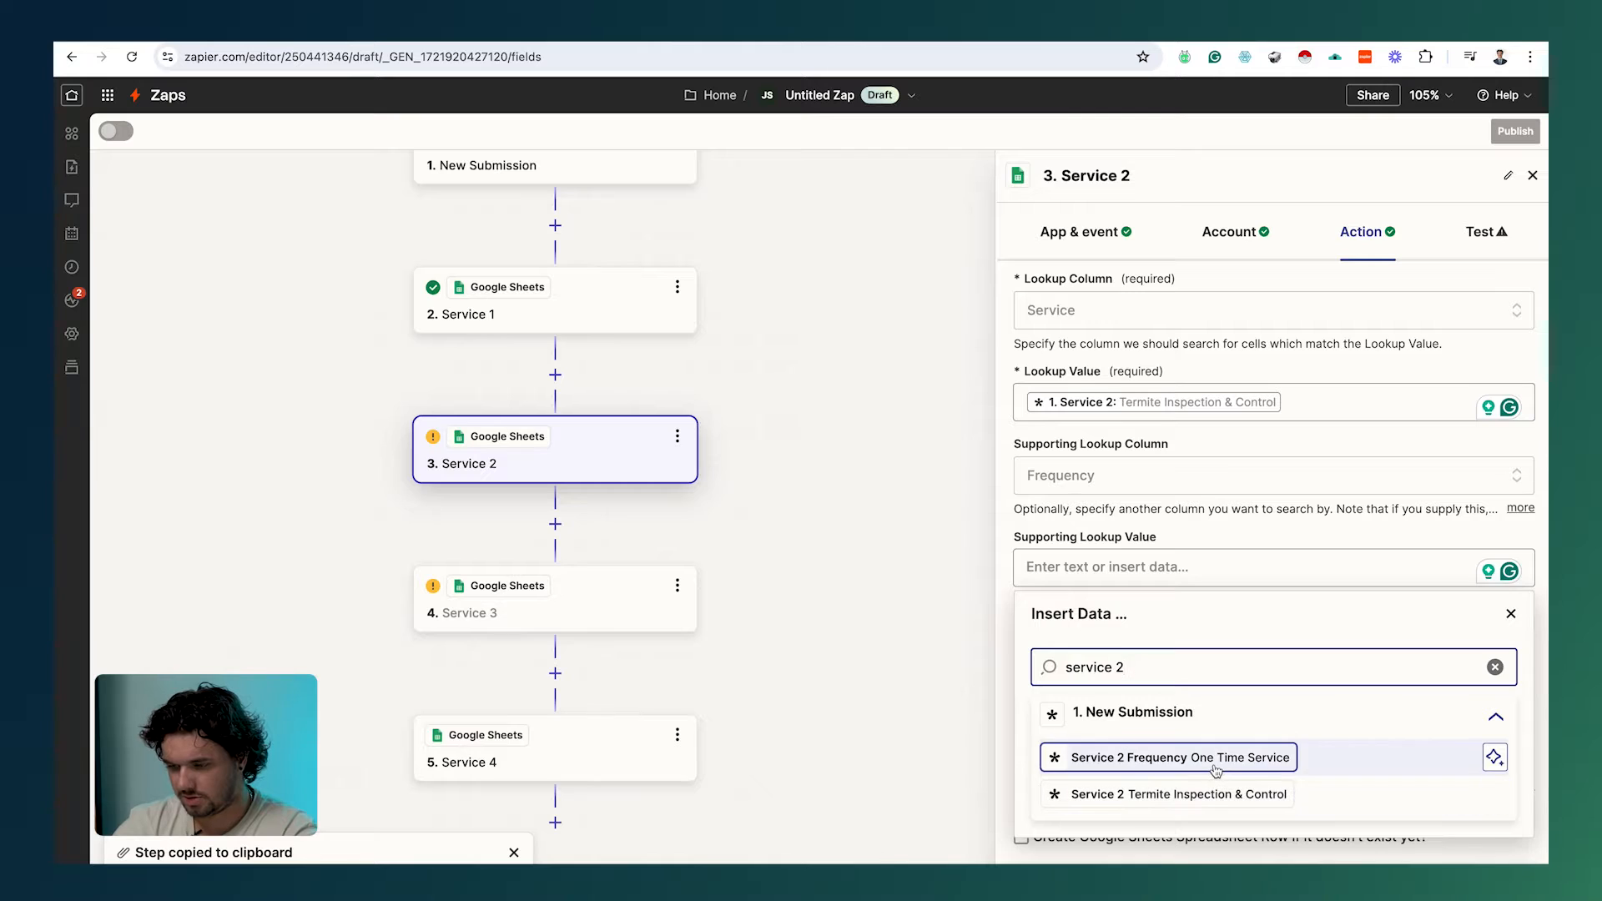
pyautogui.click(1215, 768)
pyautogui.click(1273, 862)
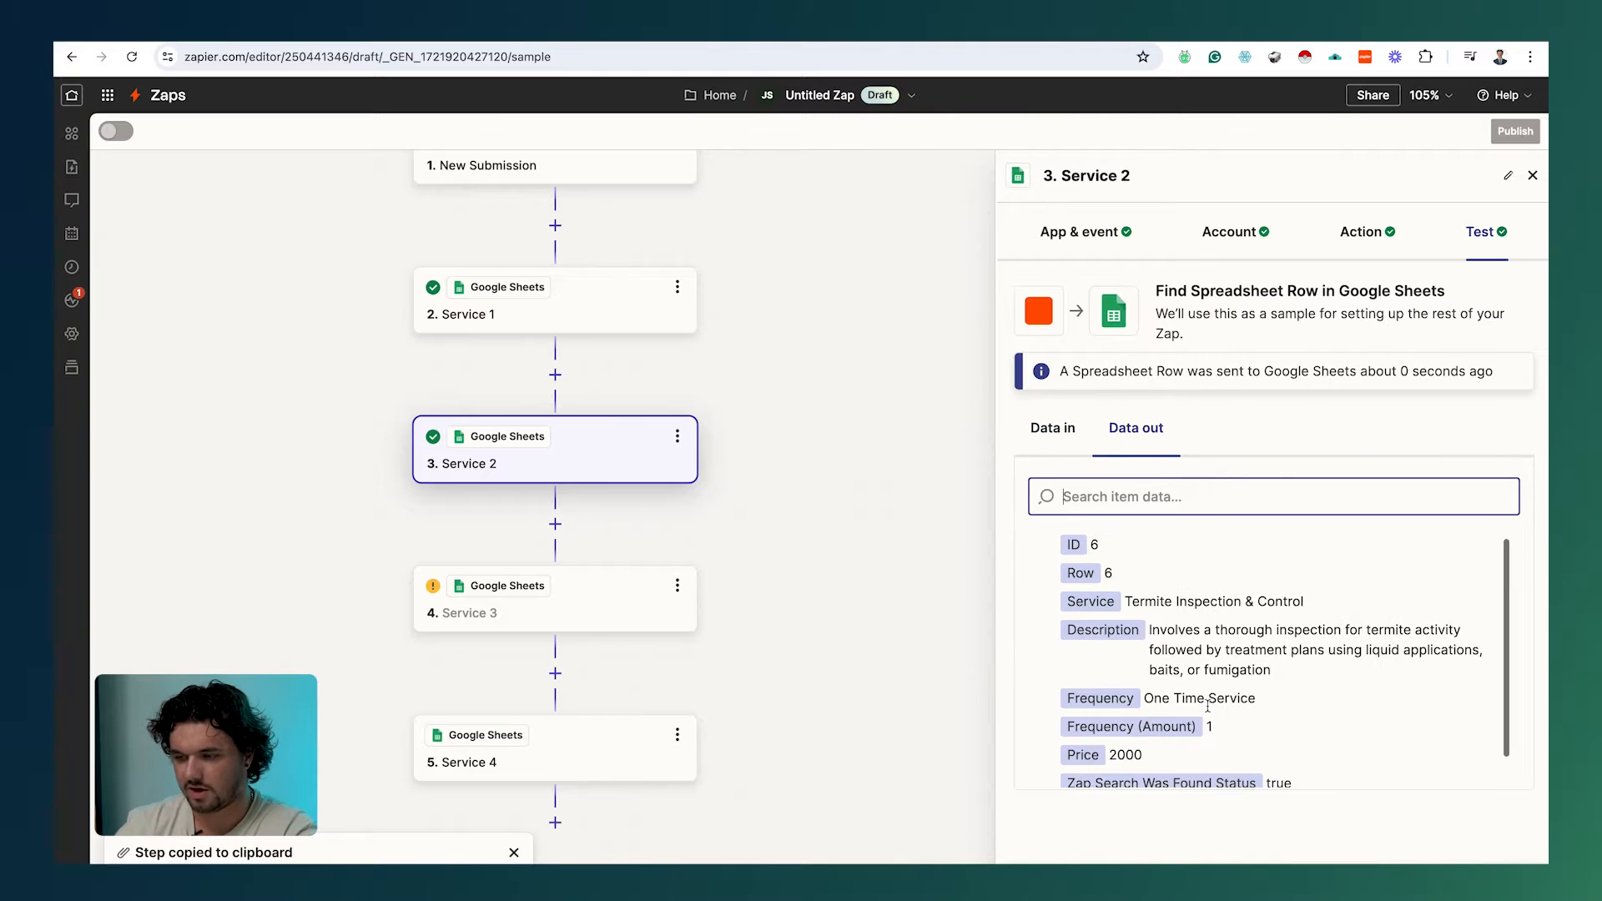
# Step: Check the Service 2 test output (Termite Inspection & Control, One Time Service, 2000) against row 6 of the pricing sheet
pyautogui.scroll(-2, 1209, 710)
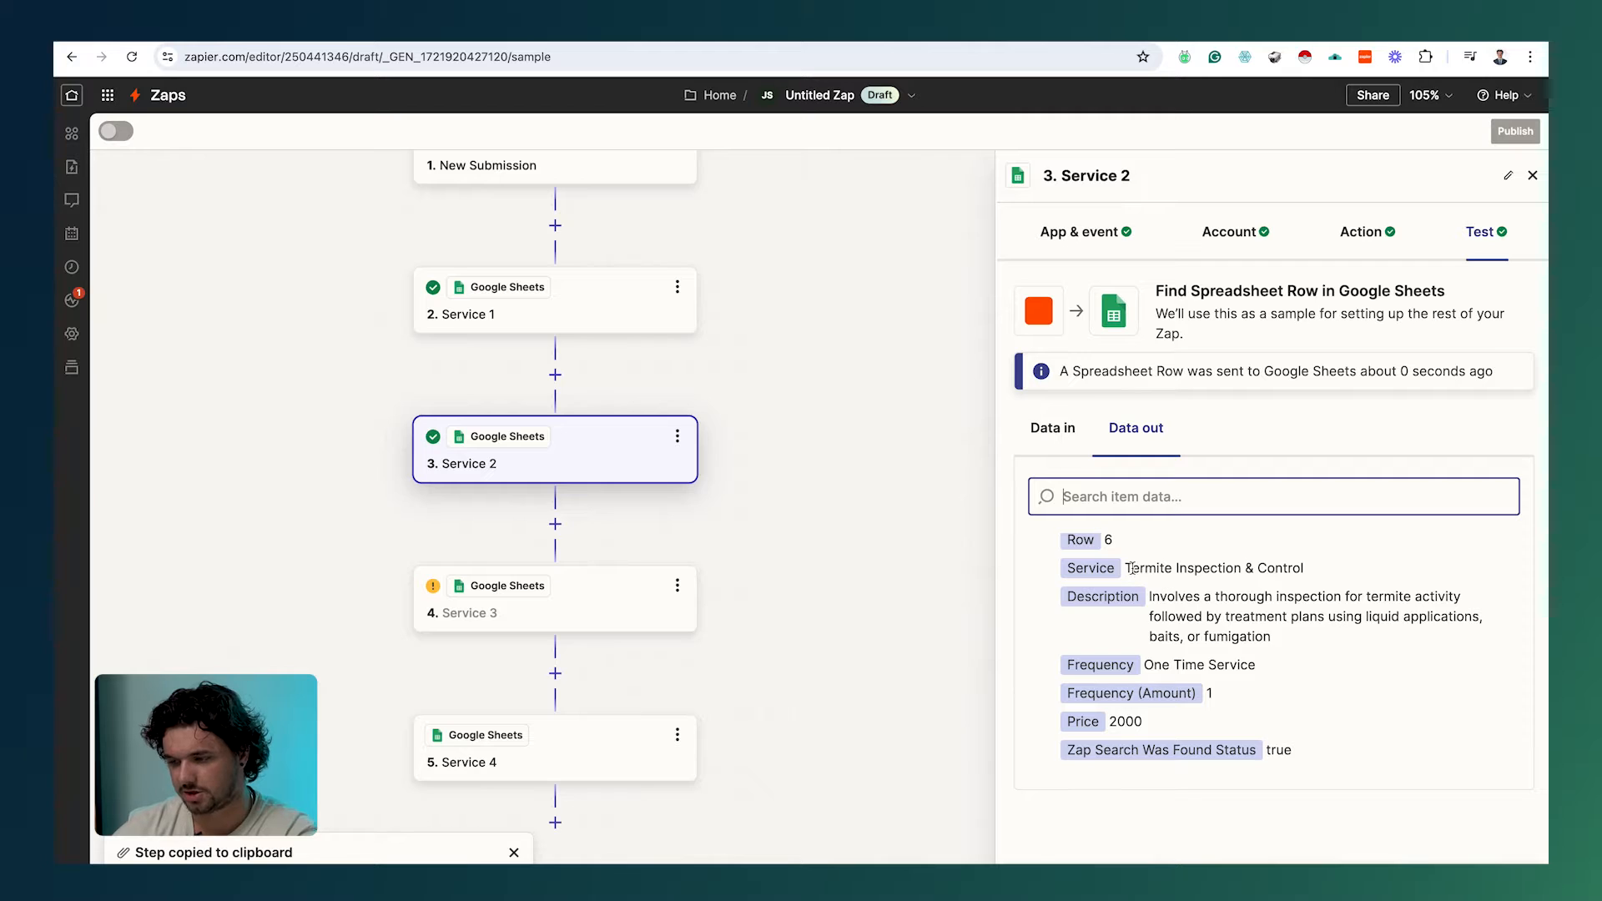
pyautogui.moveTo(1260, 664); pyautogui.dragTo(1144, 666)
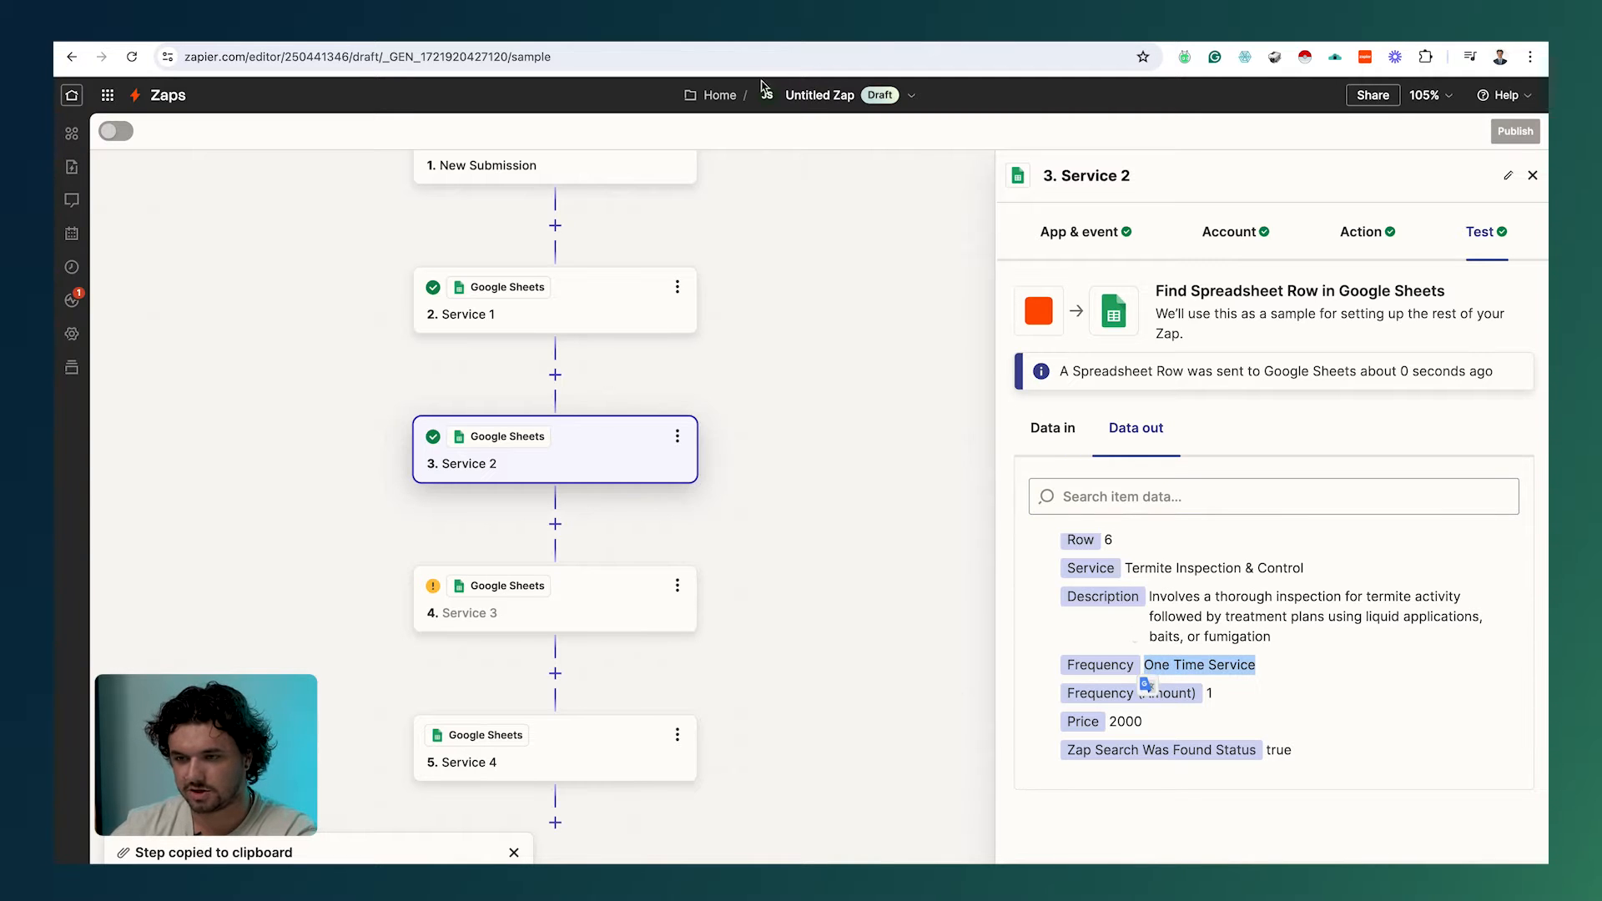
pyautogui.click(681, 42)
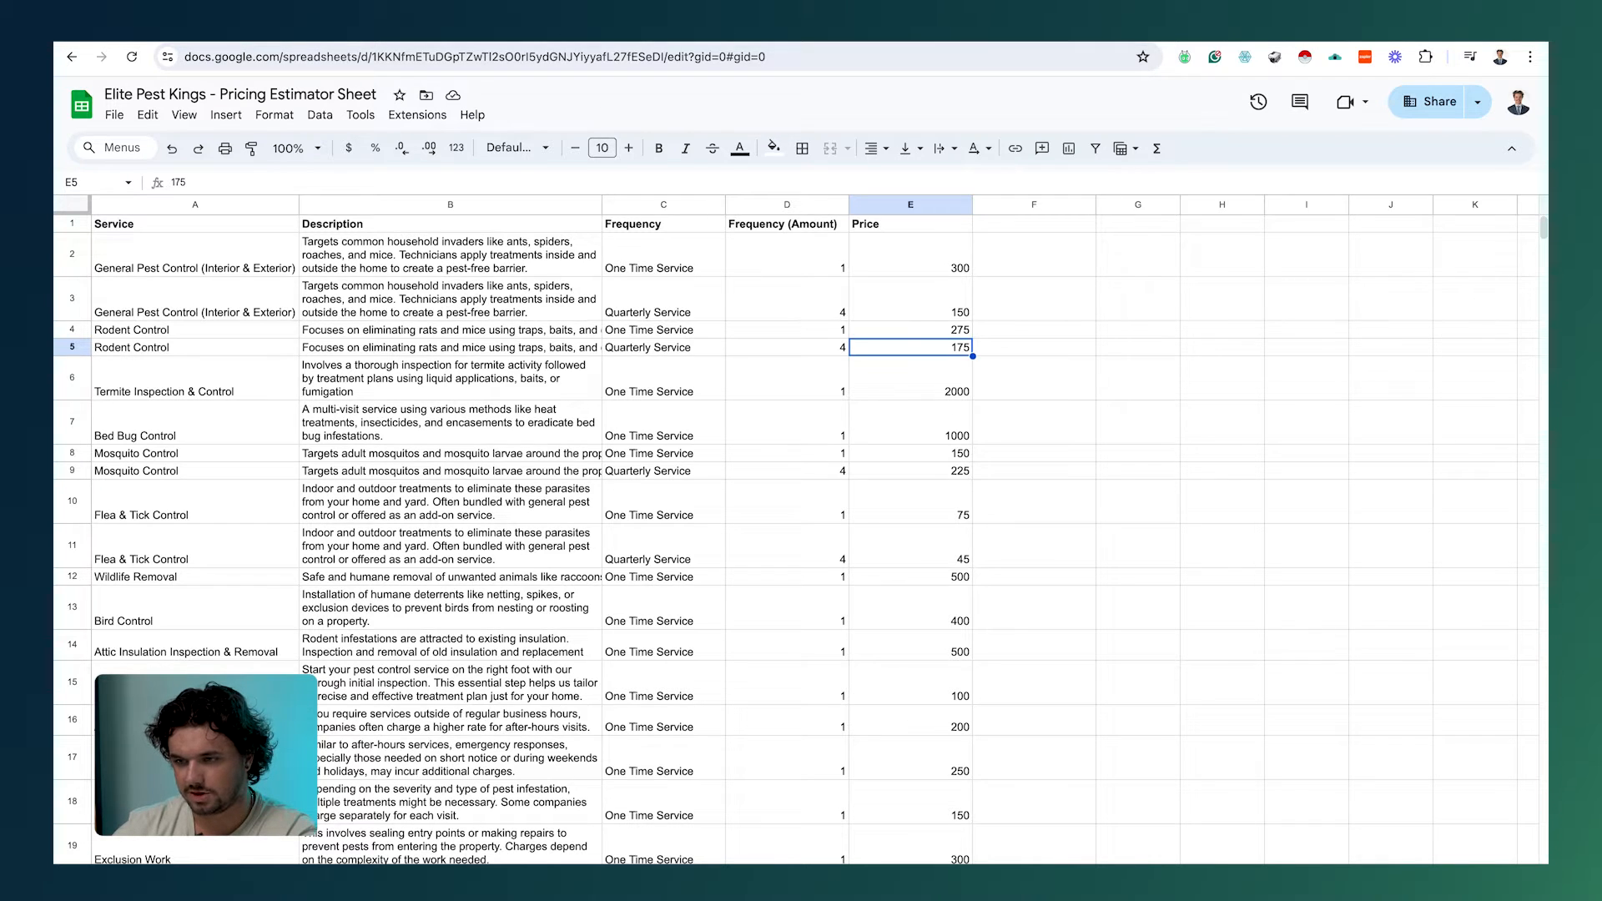
pyautogui.click(576, 43)
pyautogui.click(1131, 722)
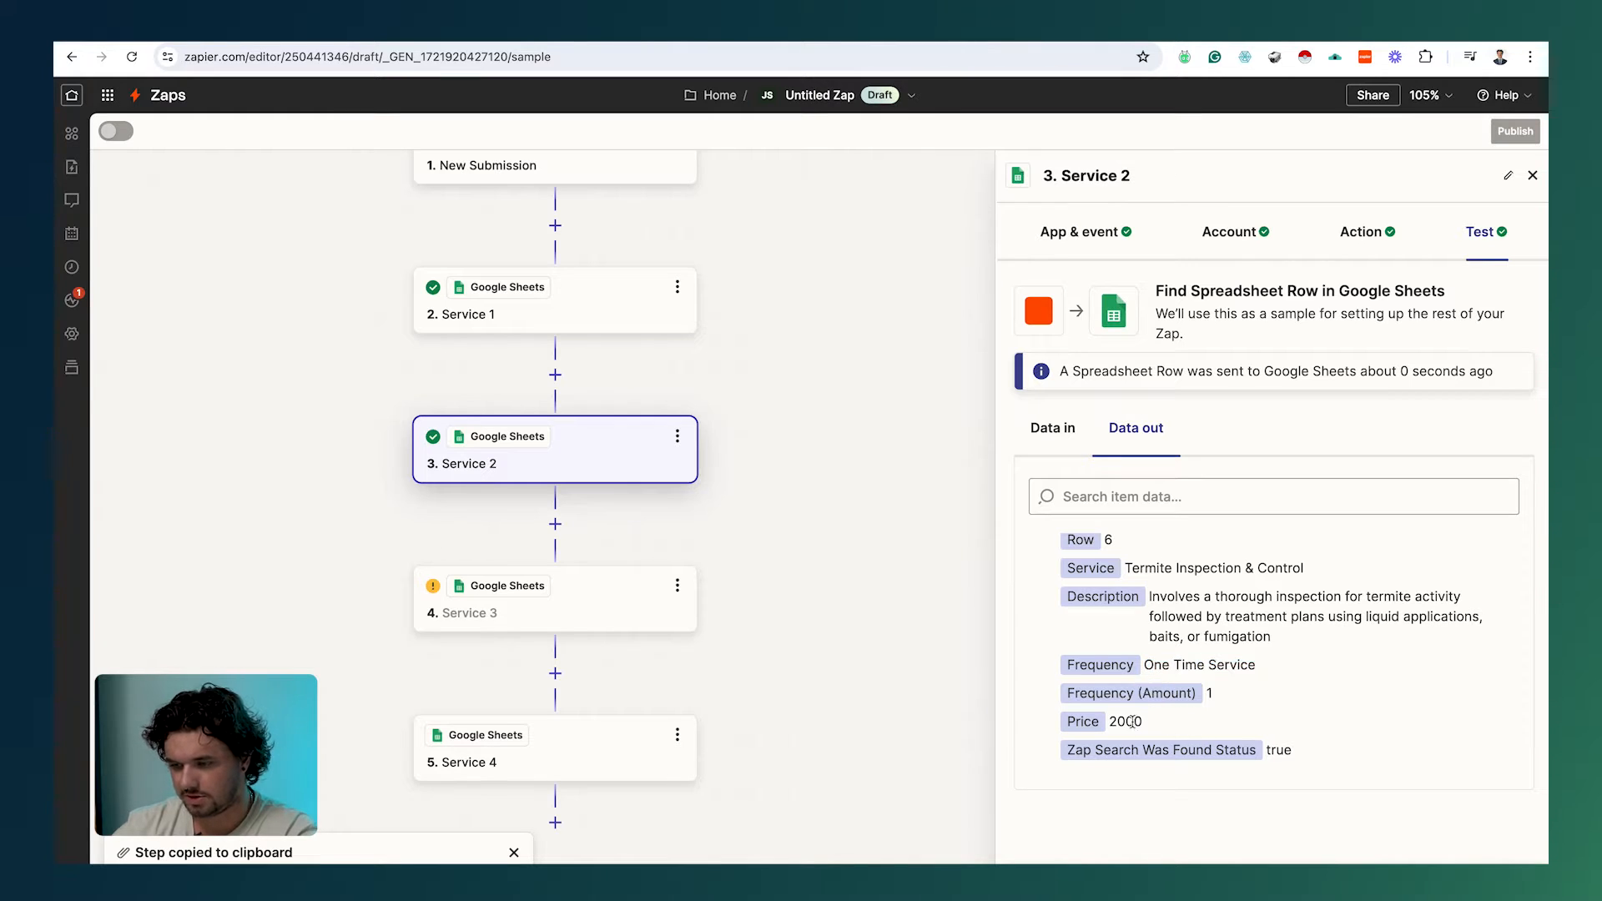
# Step: Paste the copied Lookup Spreadsheet Row step over empty step 4 and rename it 'Service 3'
pyautogui.click(495, 615)
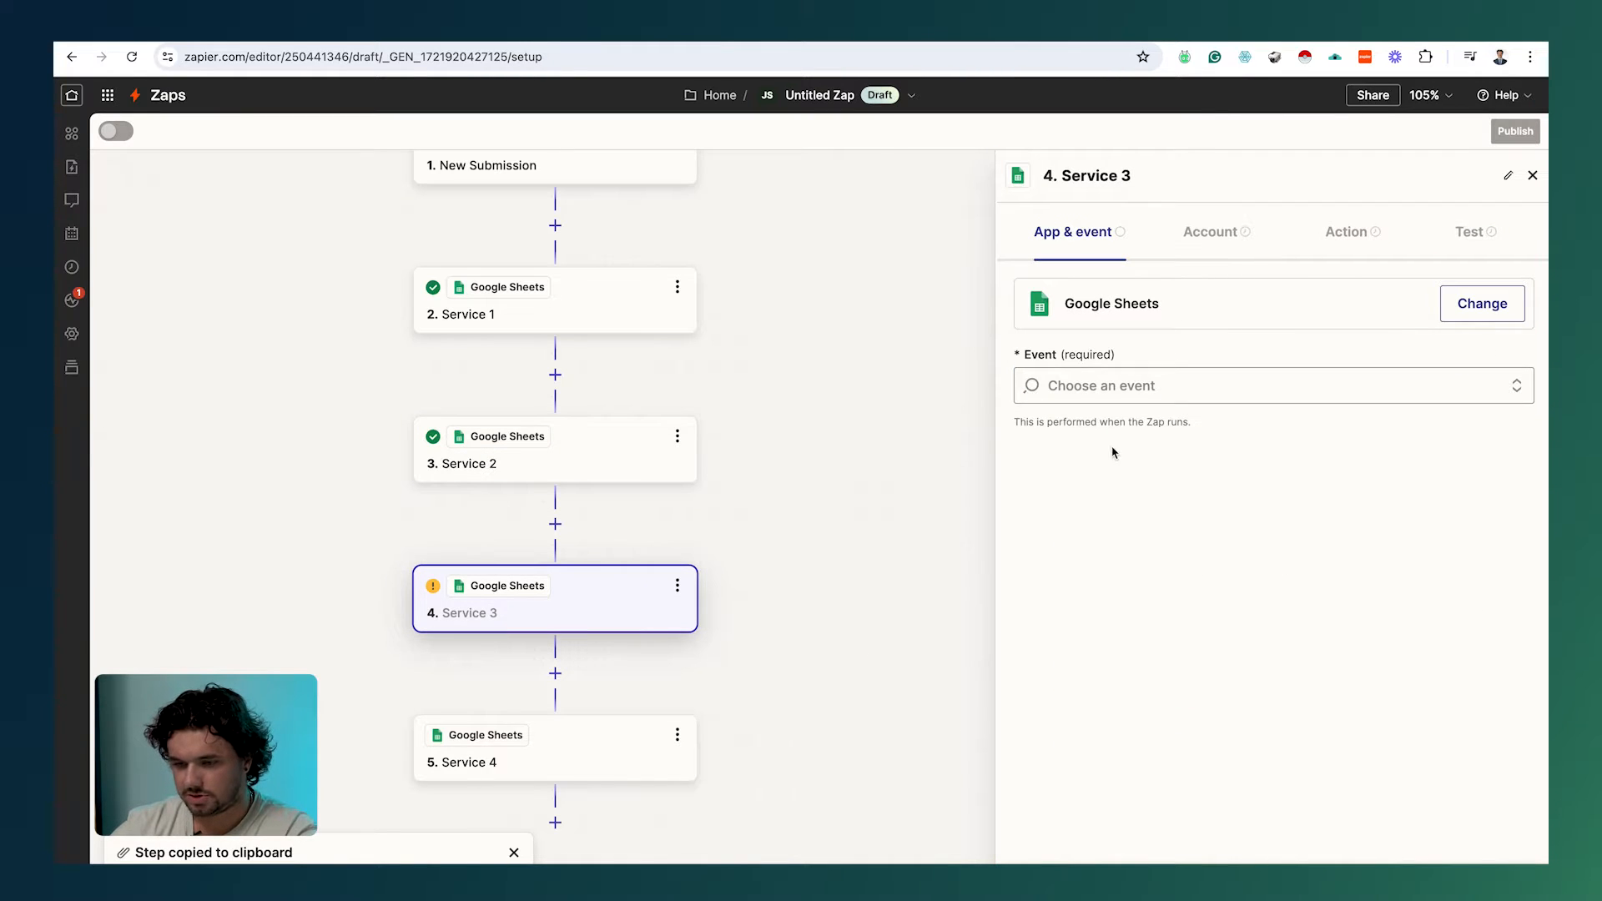
pyautogui.click(677, 588)
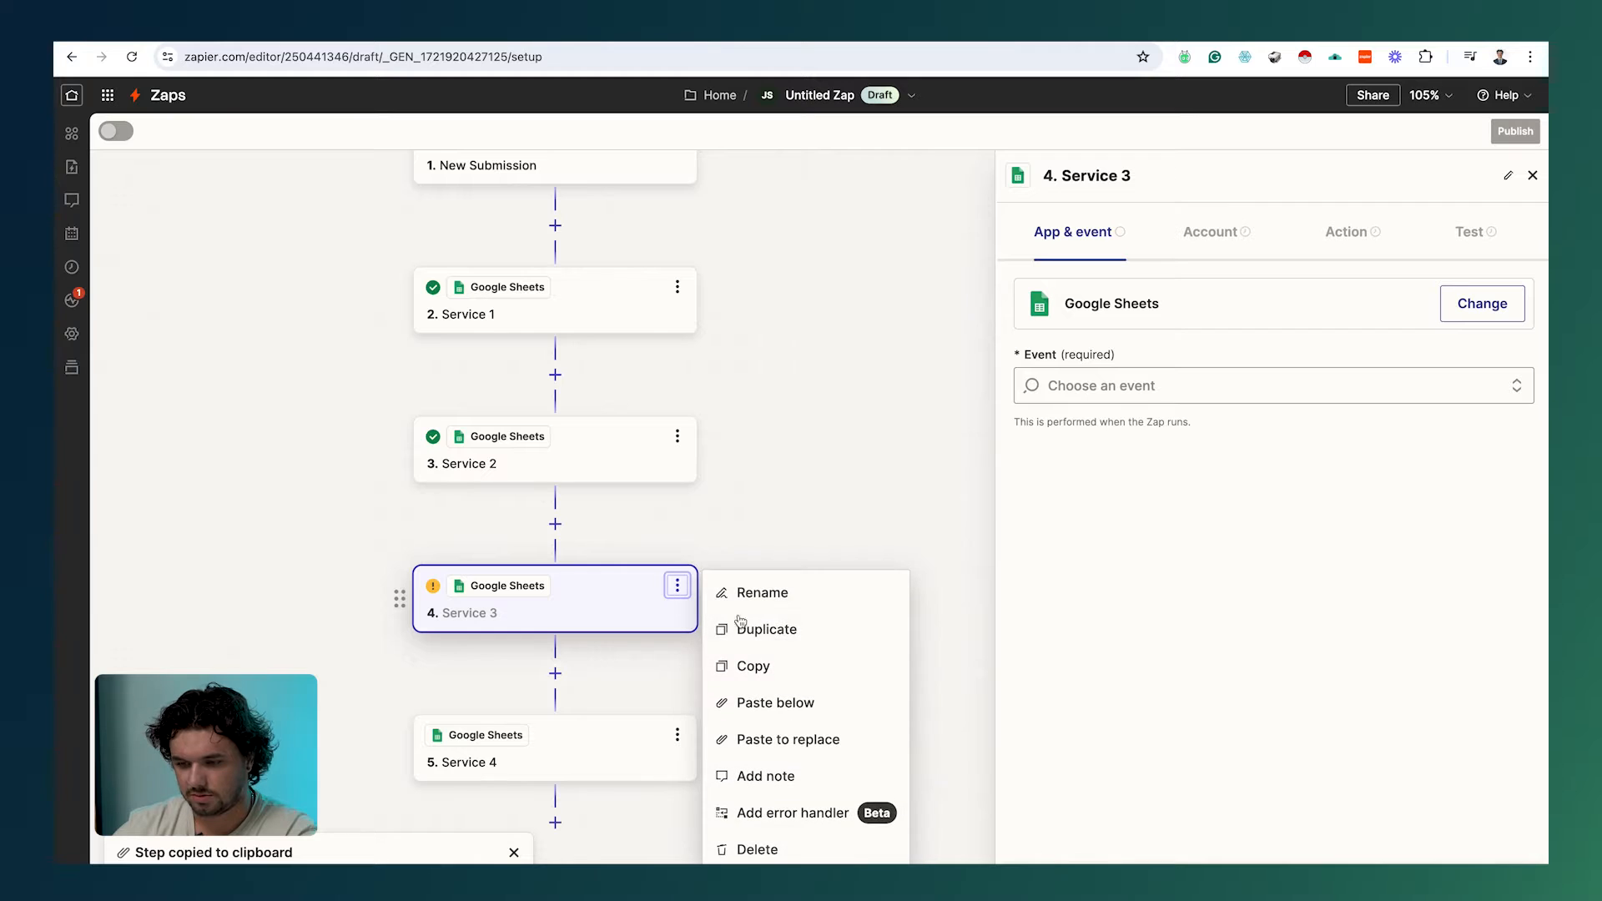
pyautogui.click(818, 737)
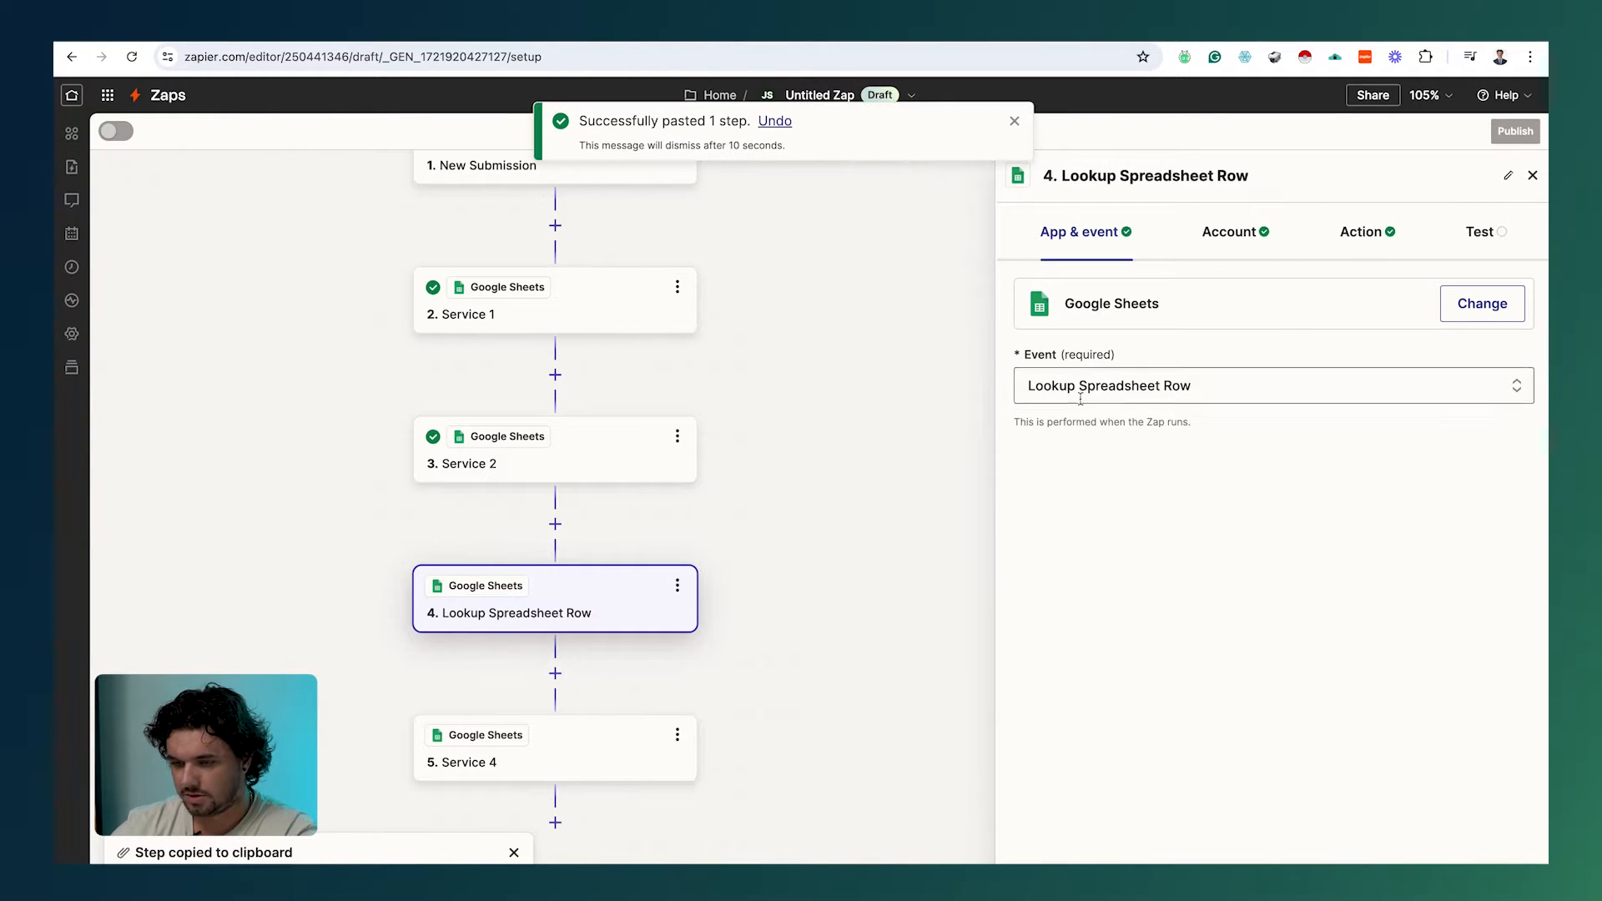
pyautogui.click(677, 586)
pyautogui.click(737, 592)
pyautogui.write('Service 3')
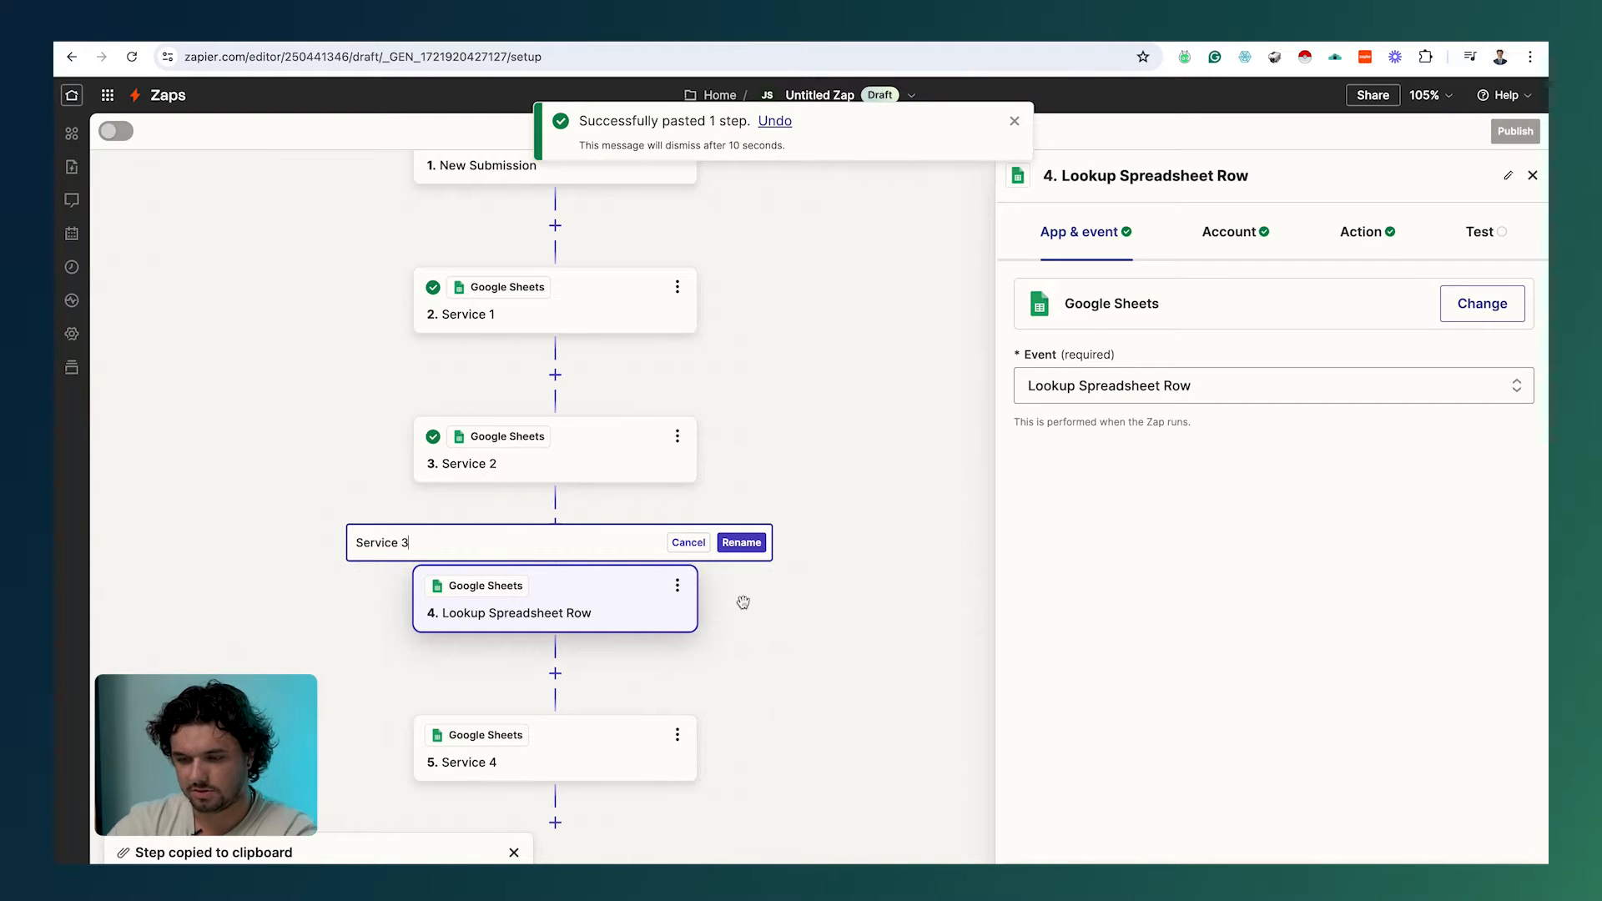
pyautogui.click(750, 546)
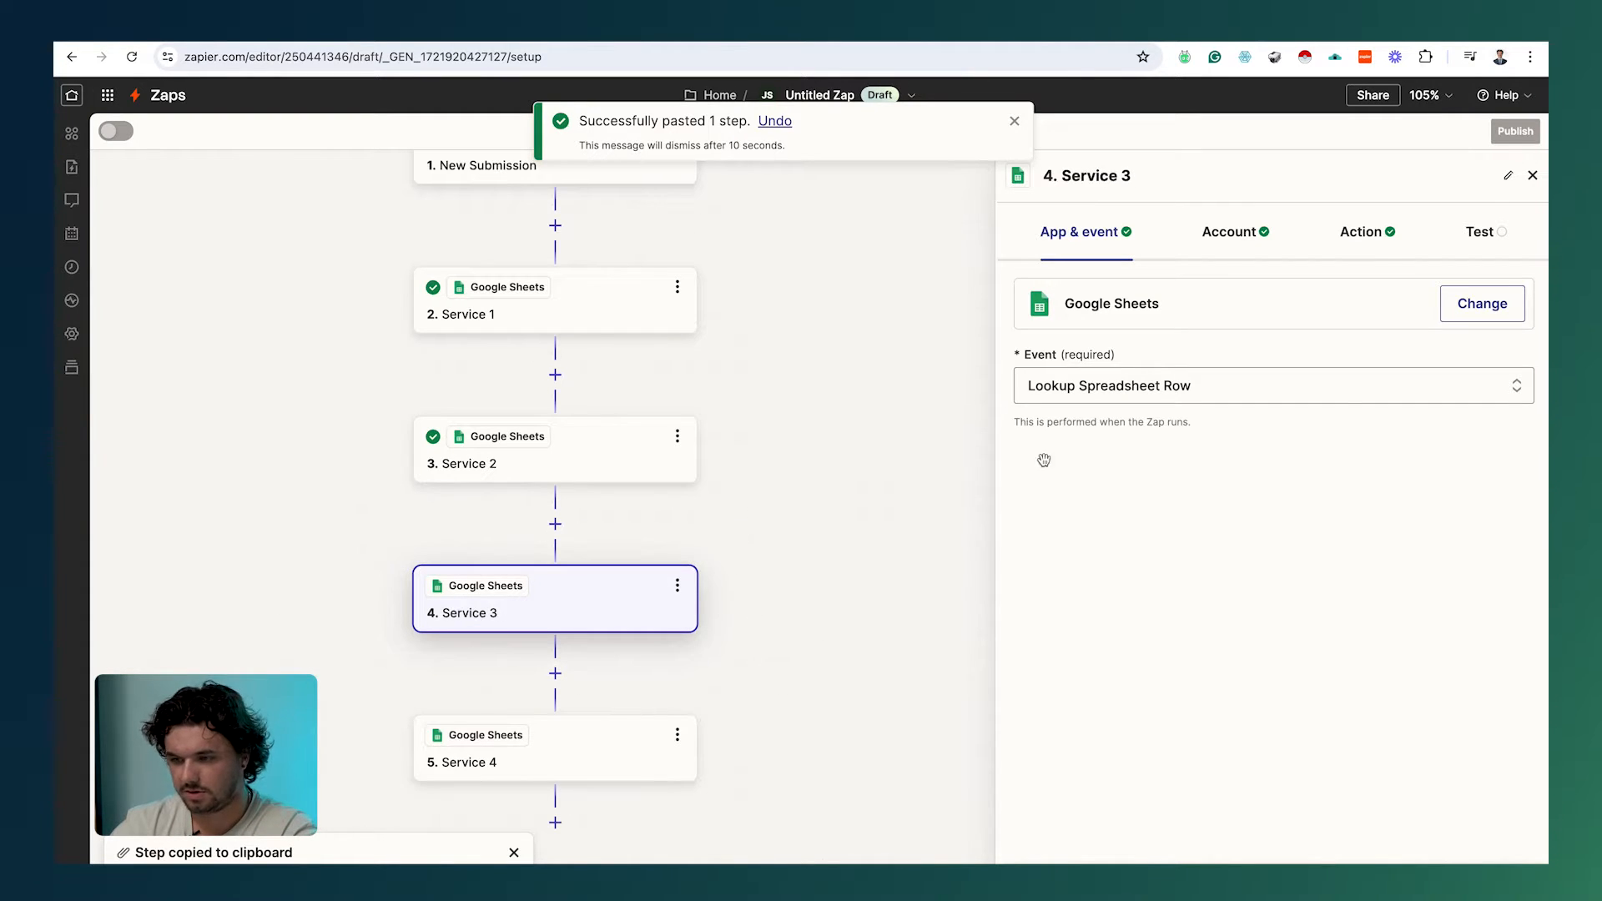
pyautogui.click(1242, 233)
# Step: Replace the Rodent Control lookup value with the submitted Service 3 (Attic Insulation)
pyautogui.click(1346, 235)
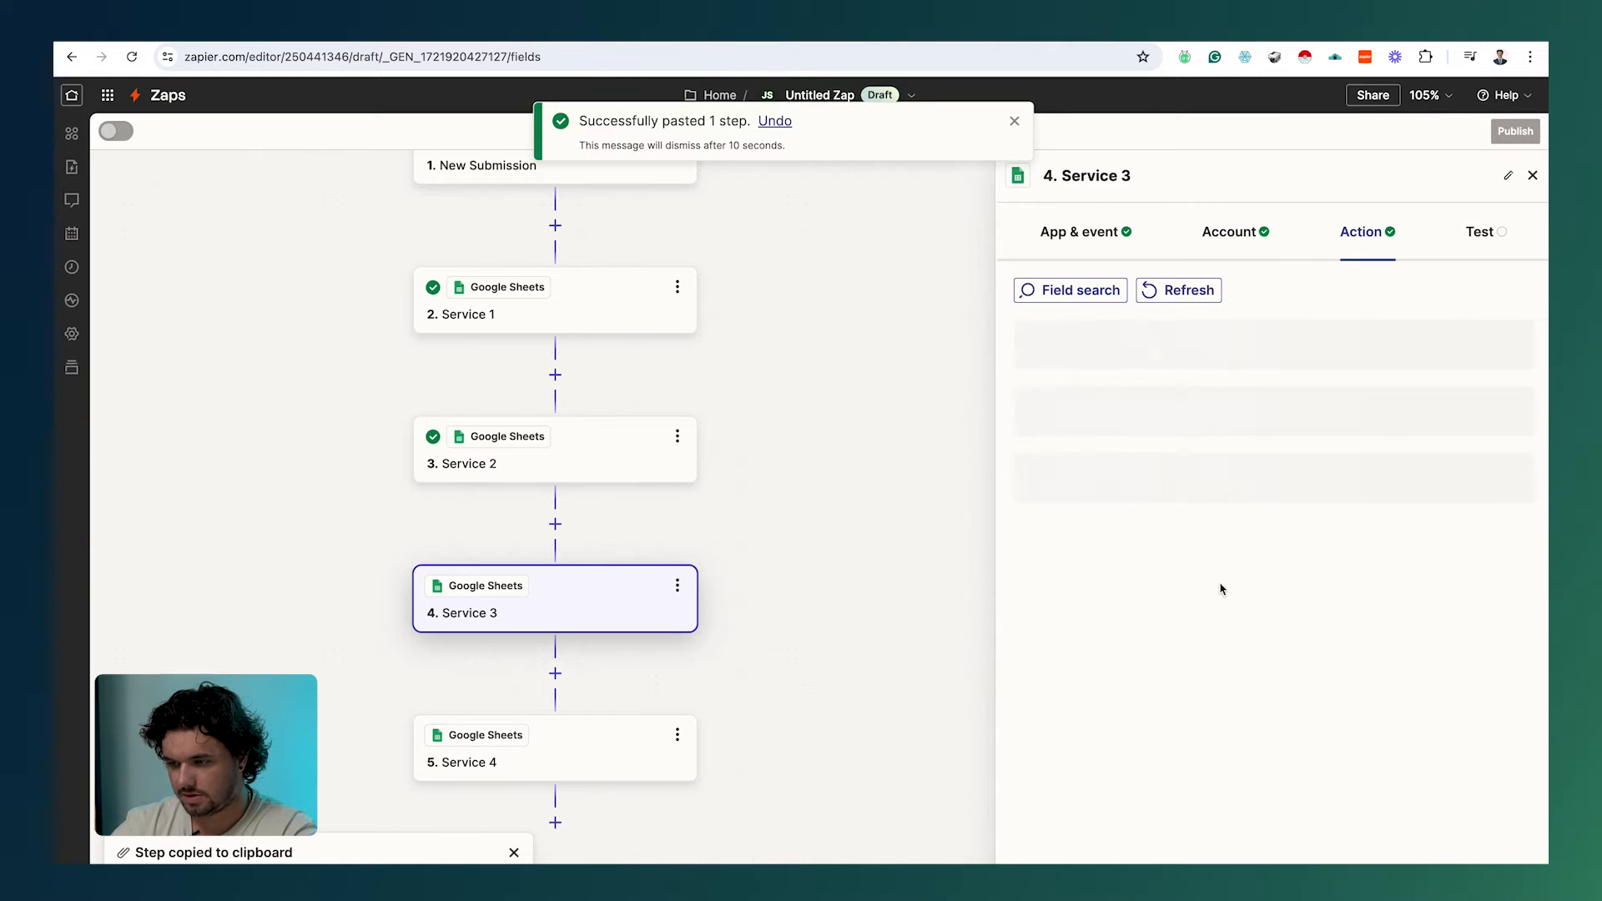
pyautogui.scroll(-4, 1235, 501)
pyautogui.click(1241, 424)
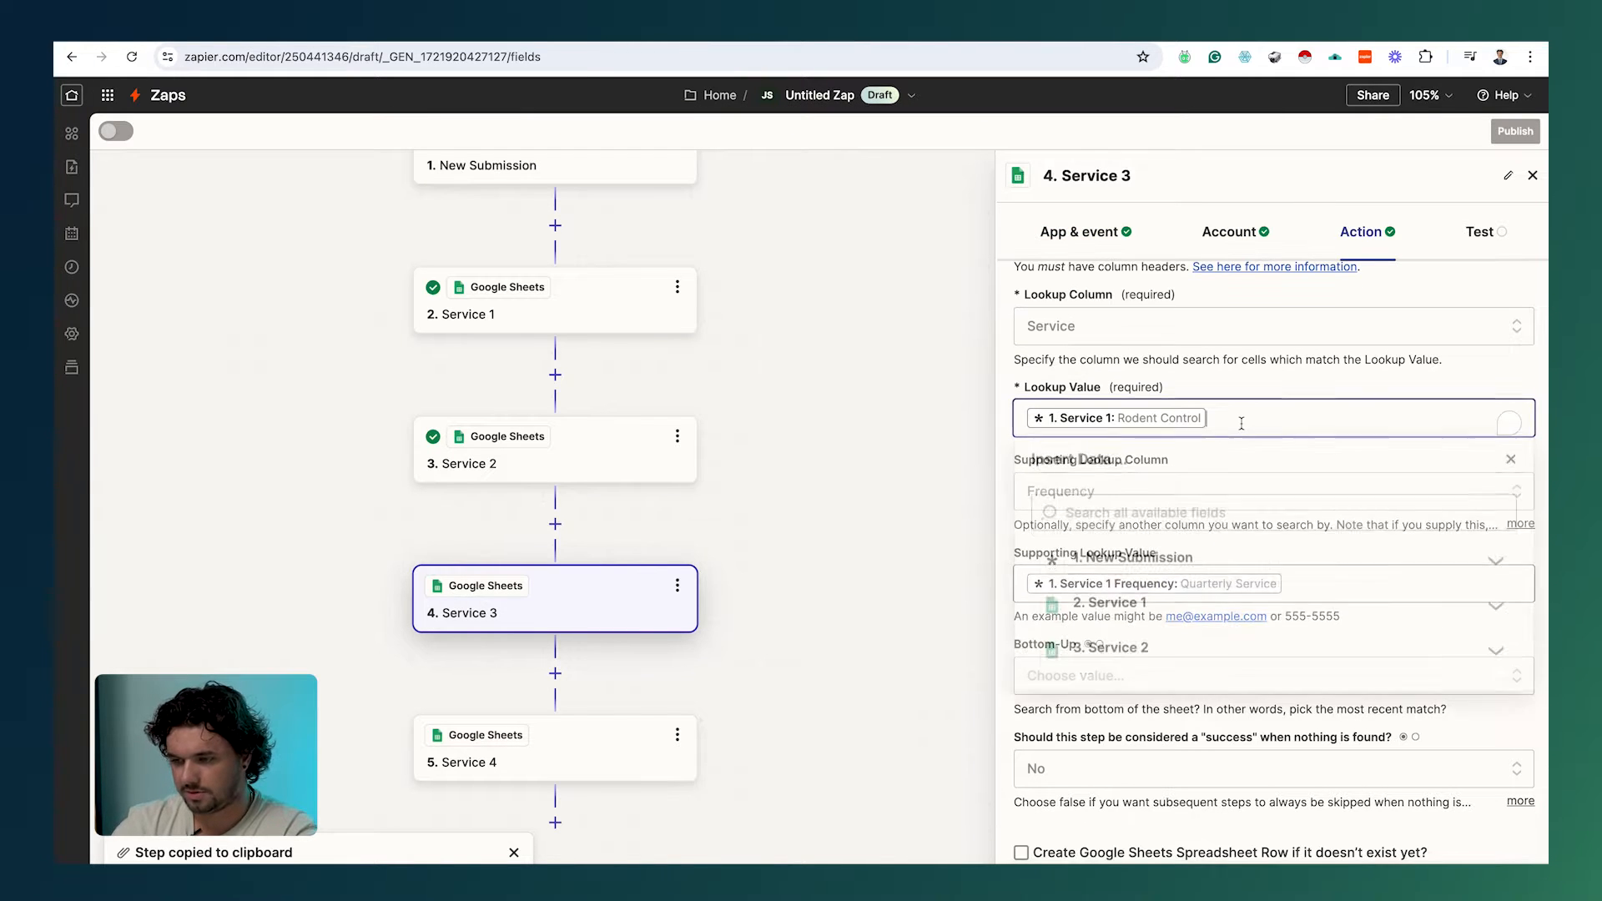
pyautogui.press('BackSpace')
pyautogui.click(1239, 513)
pyautogui.write('ser')
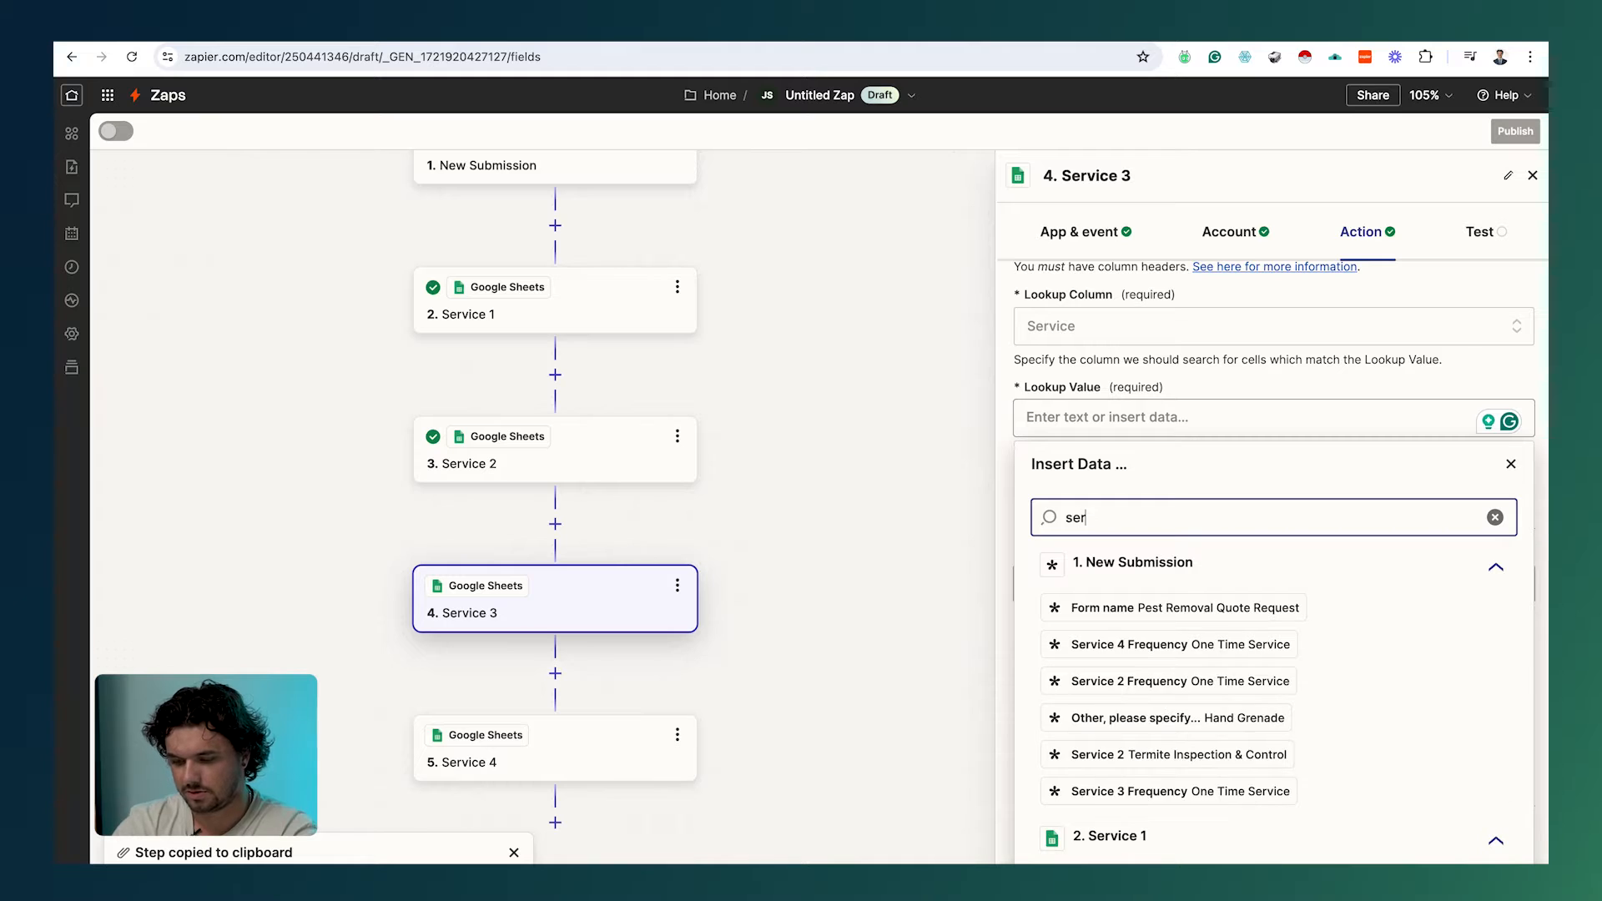
pyautogui.write('vice 3')
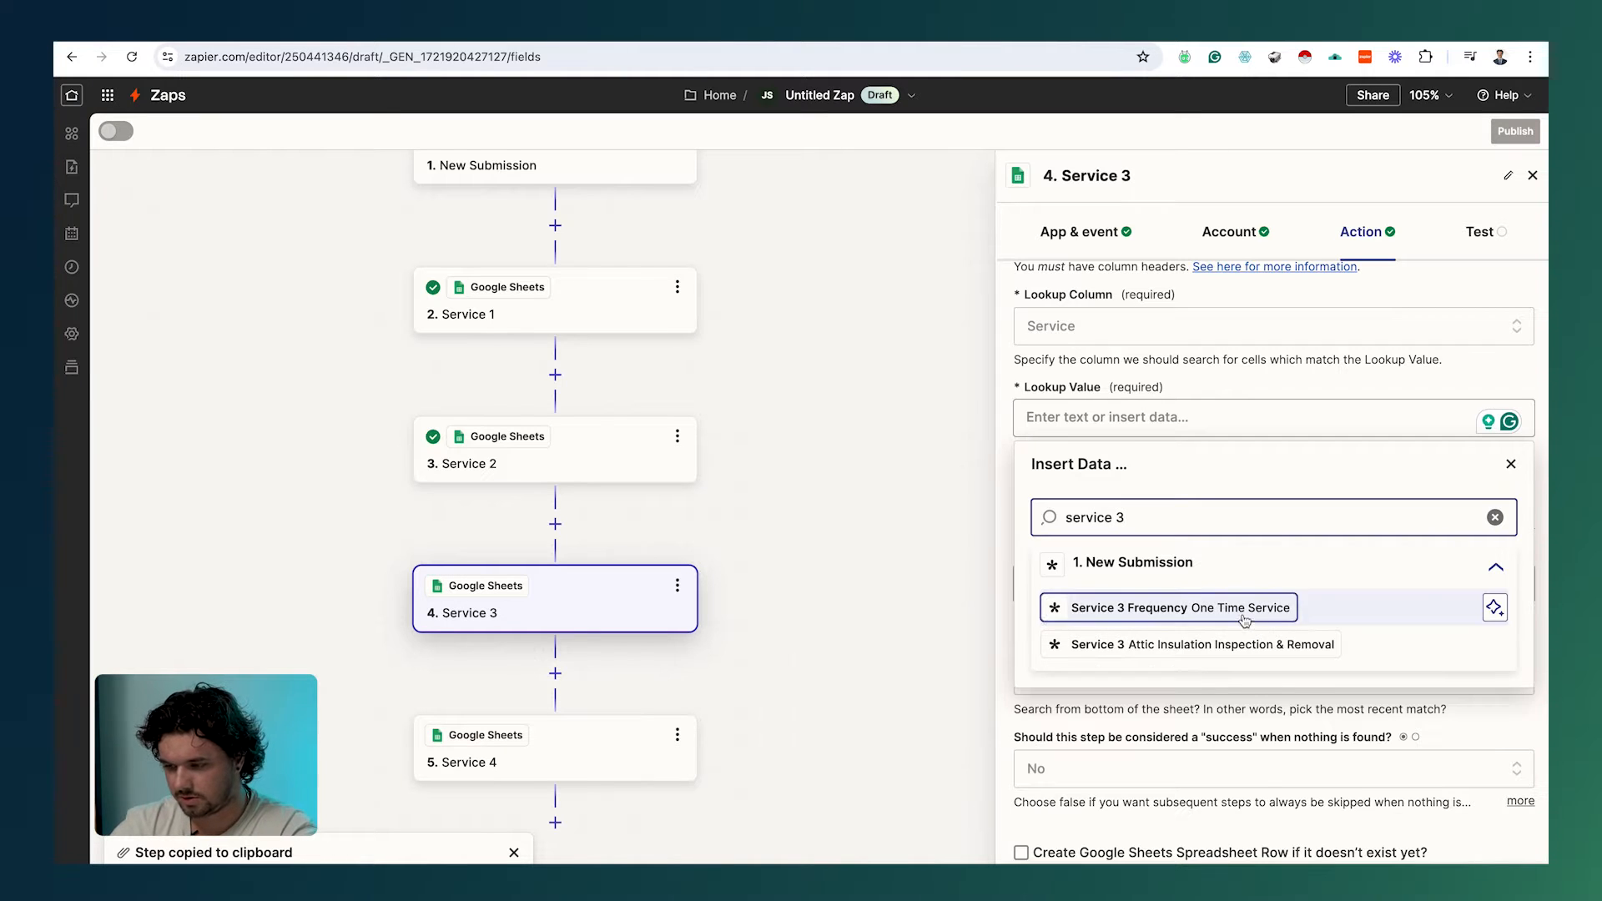
pyautogui.click(1234, 653)
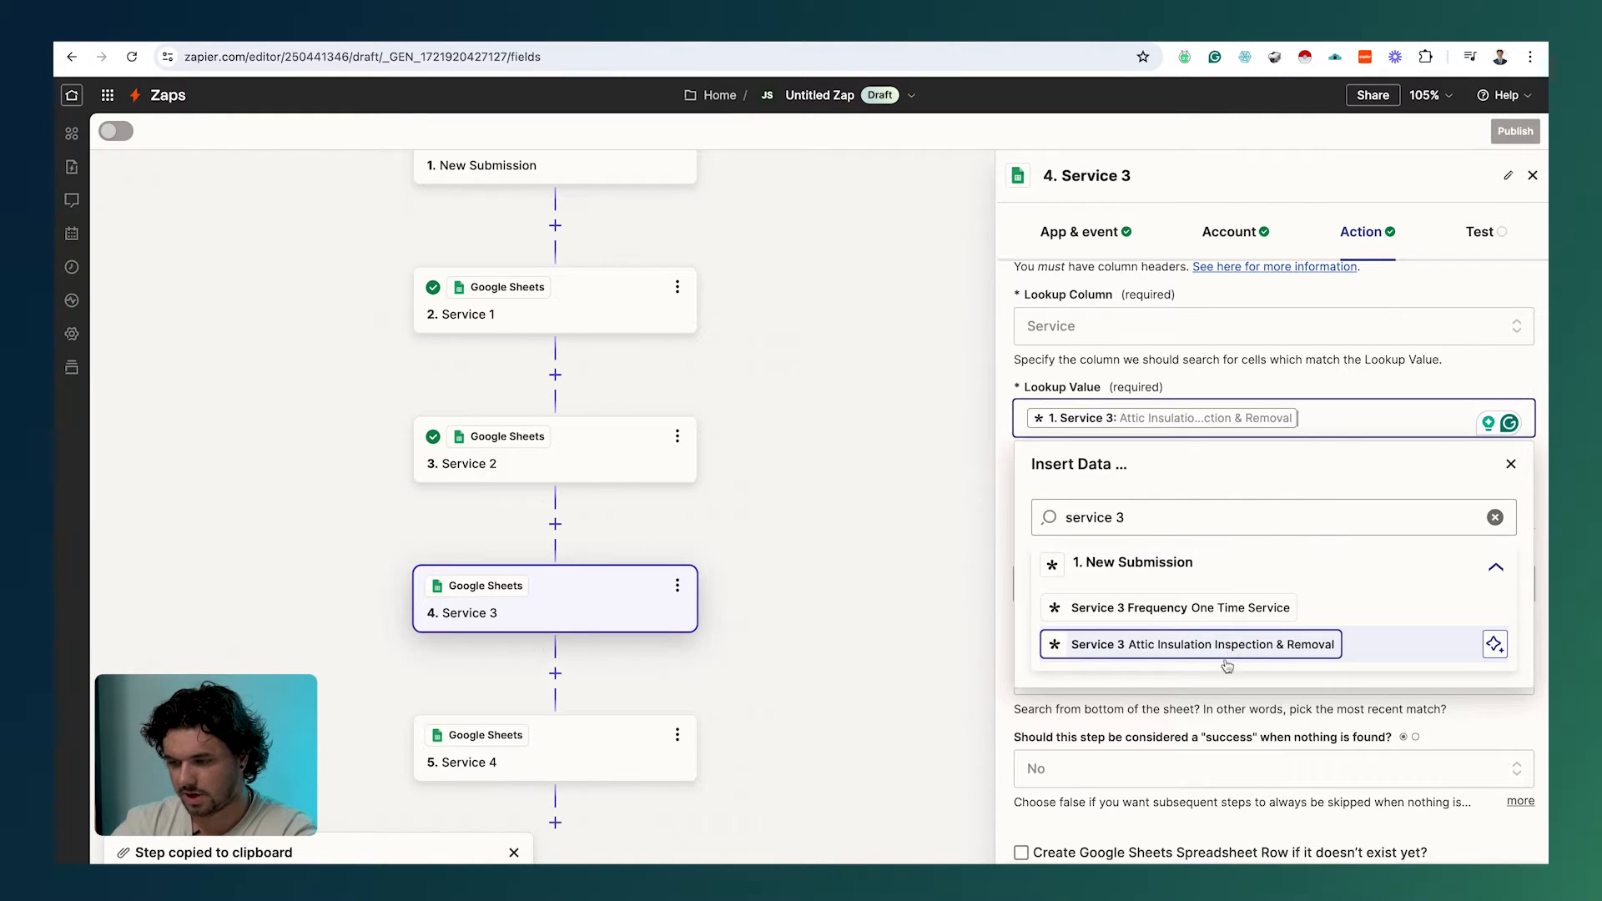
pyautogui.click(912, 608)
# Step: Set the supporting lookup value to Service 3 Frequency and test, finding row 14 priced 500
pyautogui.click(1362, 595)
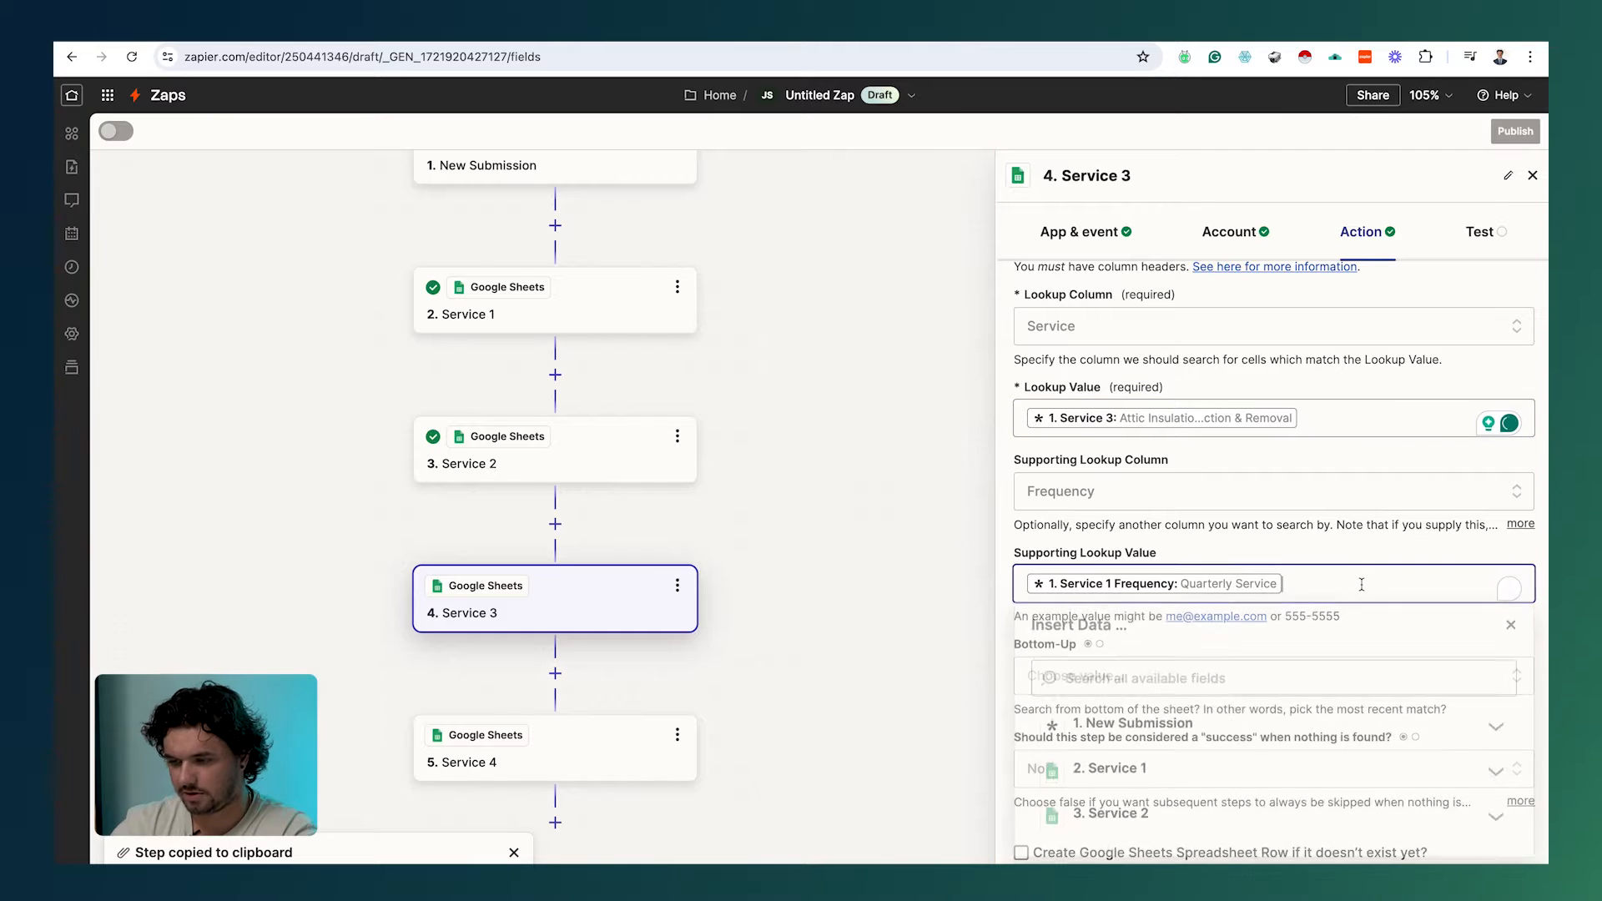
pyautogui.press('BackSpace')
pyautogui.click(1228, 676)
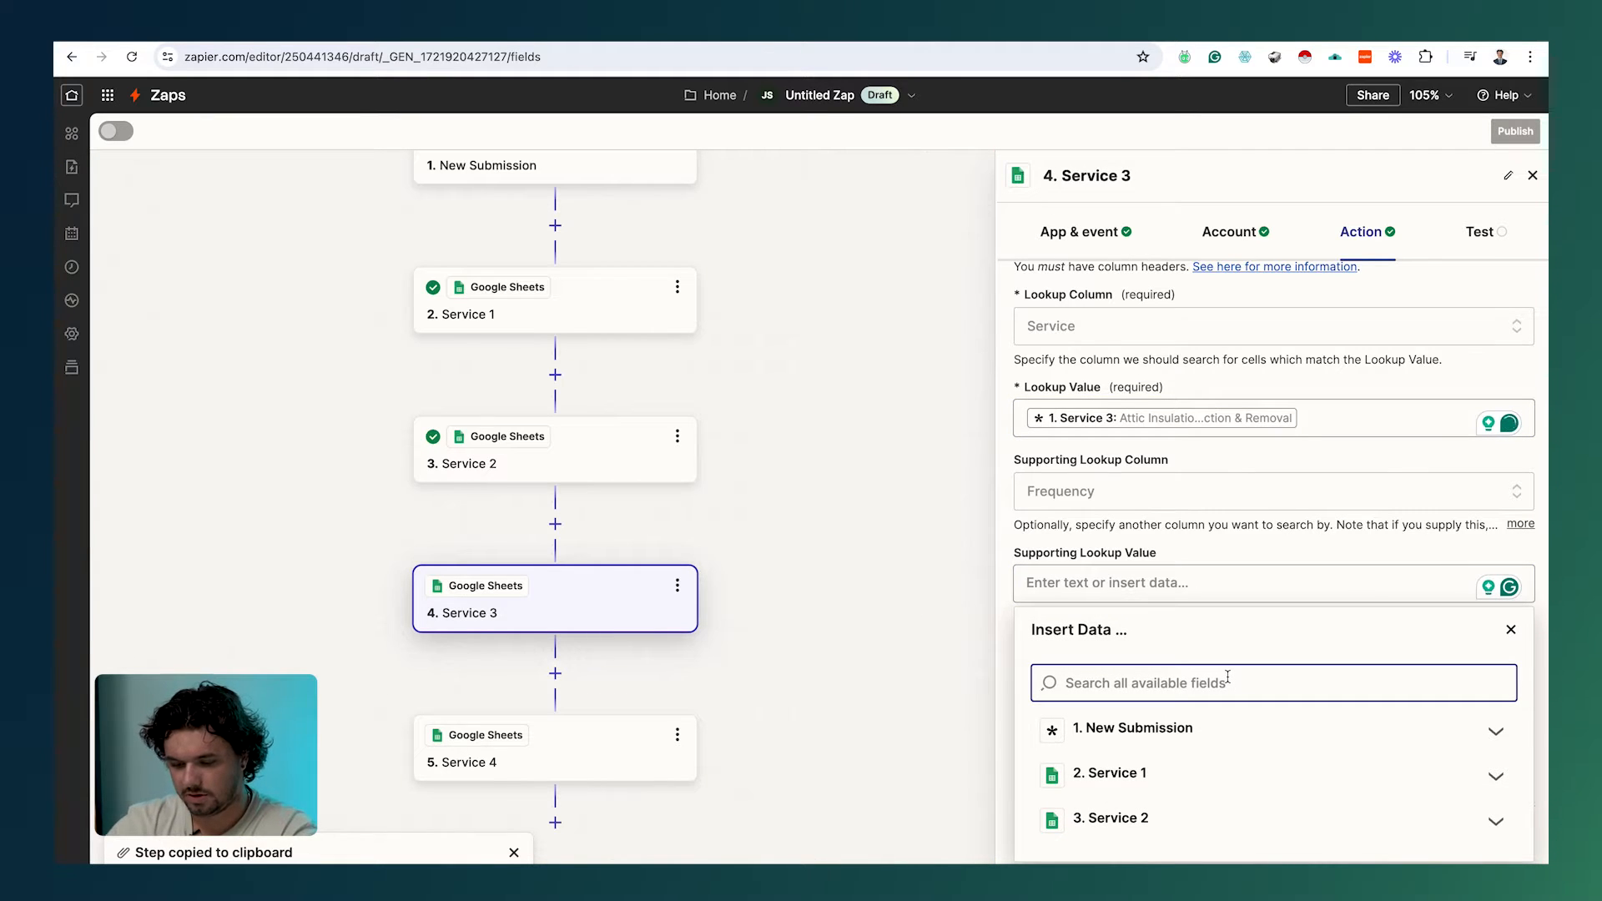
pyautogui.write('servic')
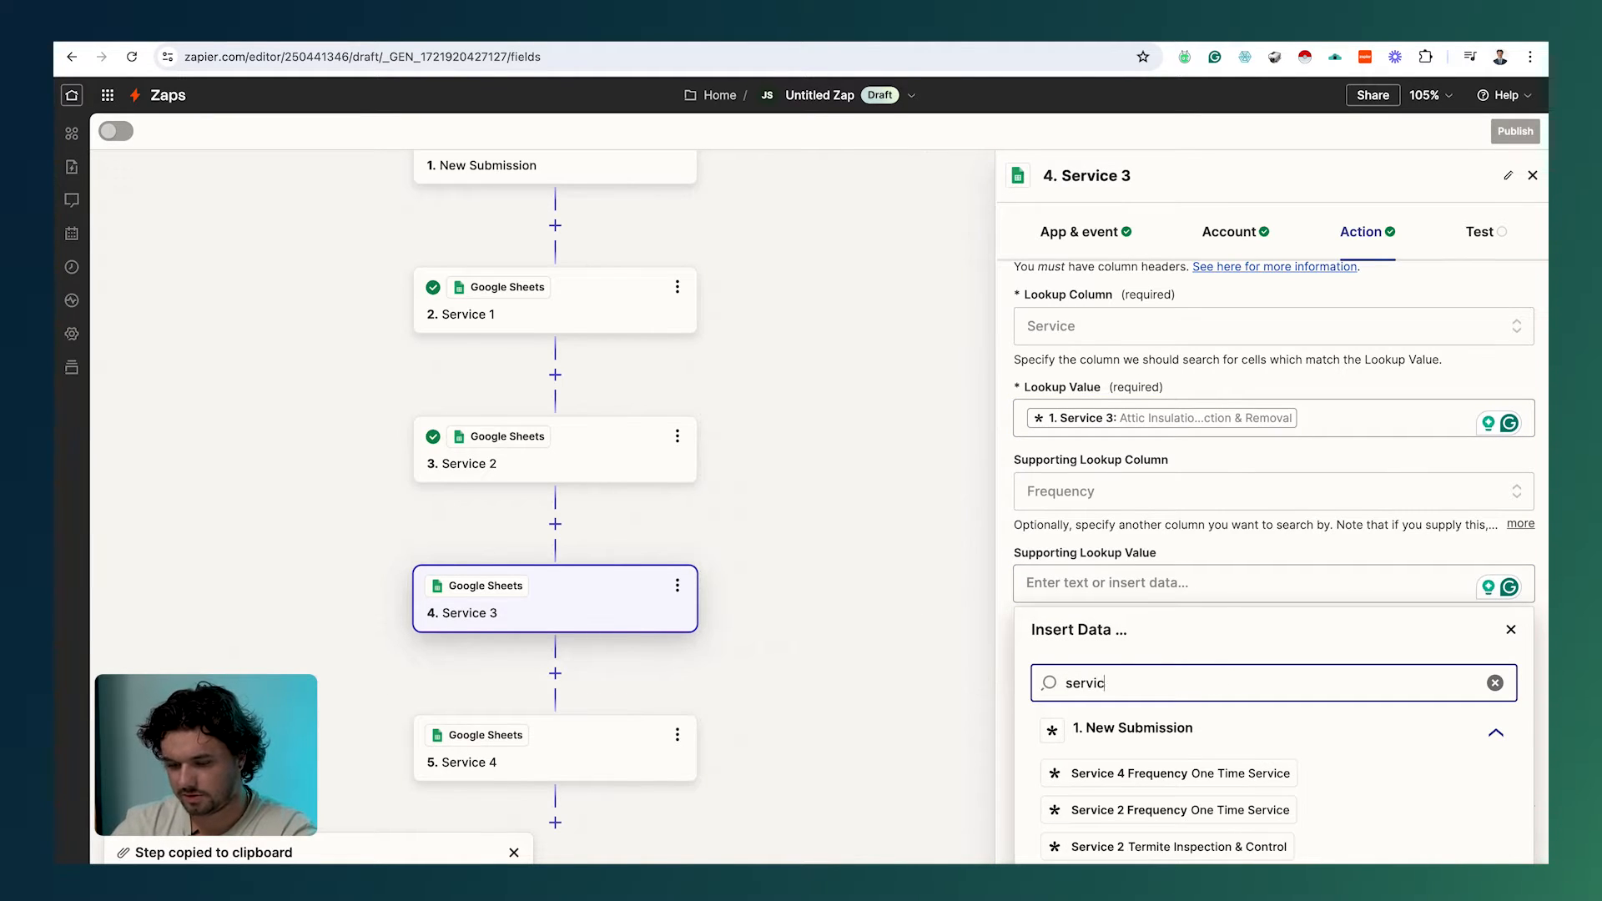
pyautogui.write('e 3')
pyautogui.click(1168, 773)
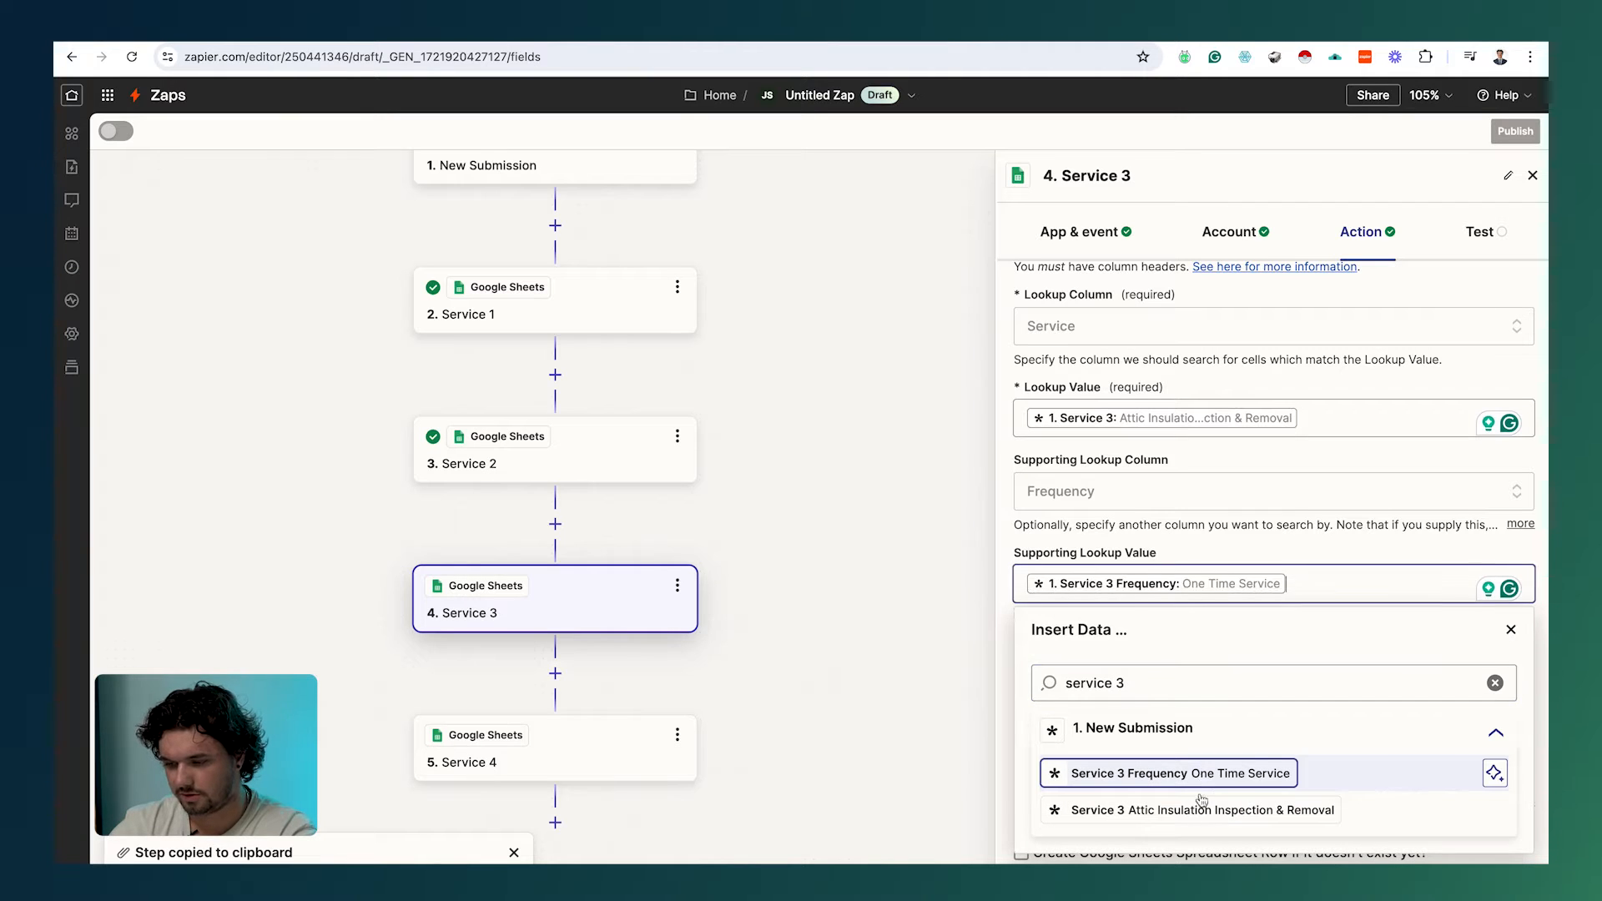
pyautogui.click(1252, 868)
pyautogui.click(1252, 868)
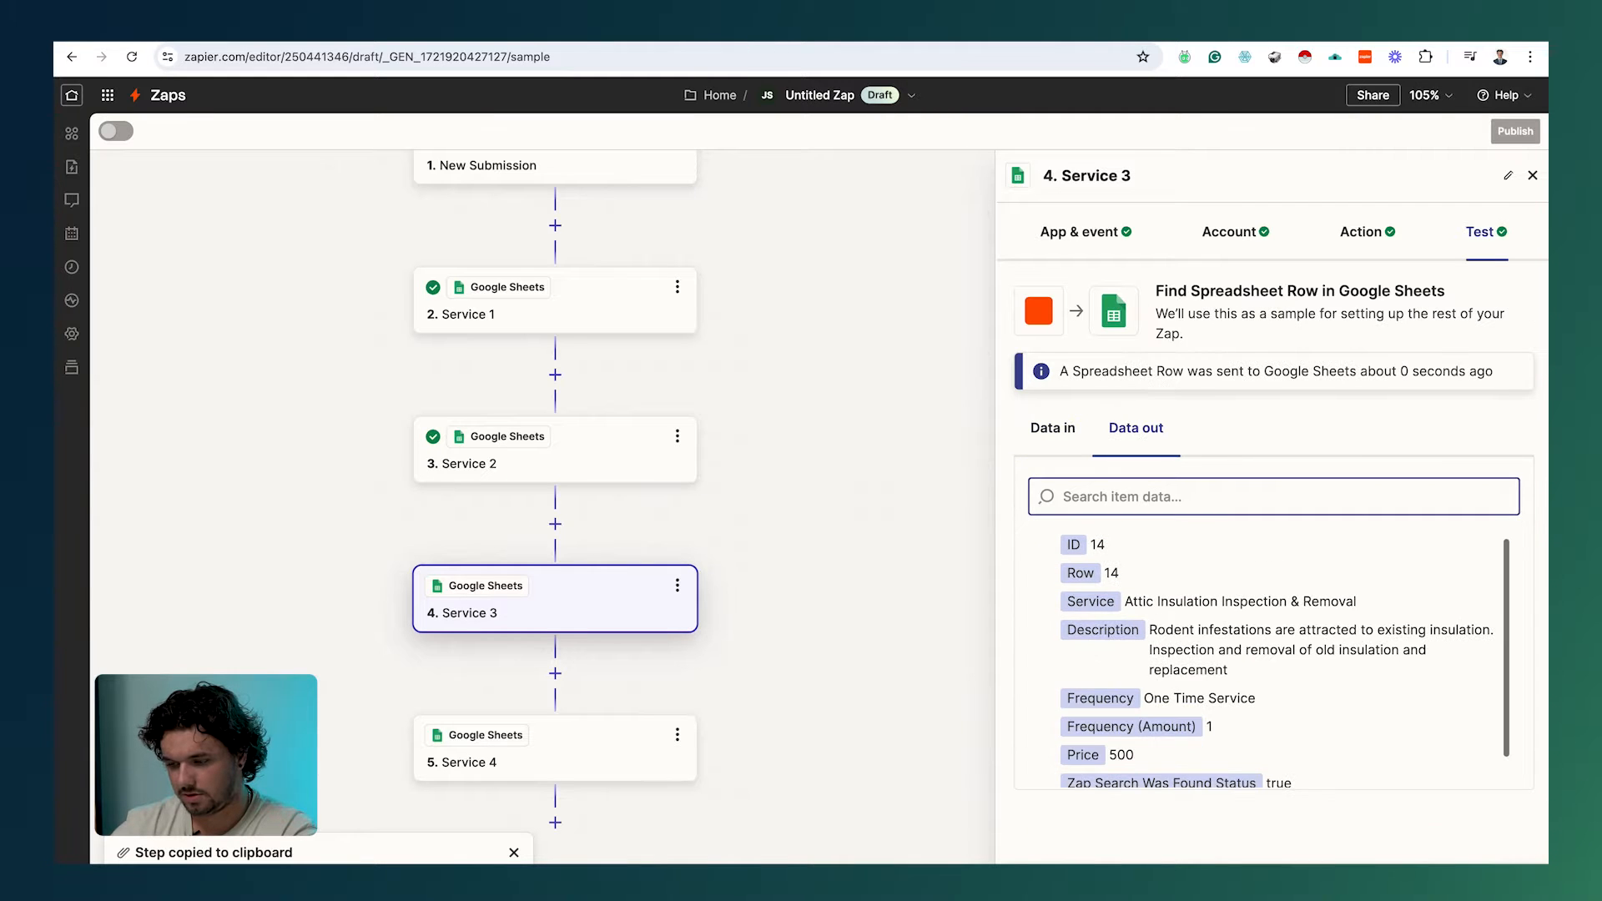
pyautogui.click(597, 755)
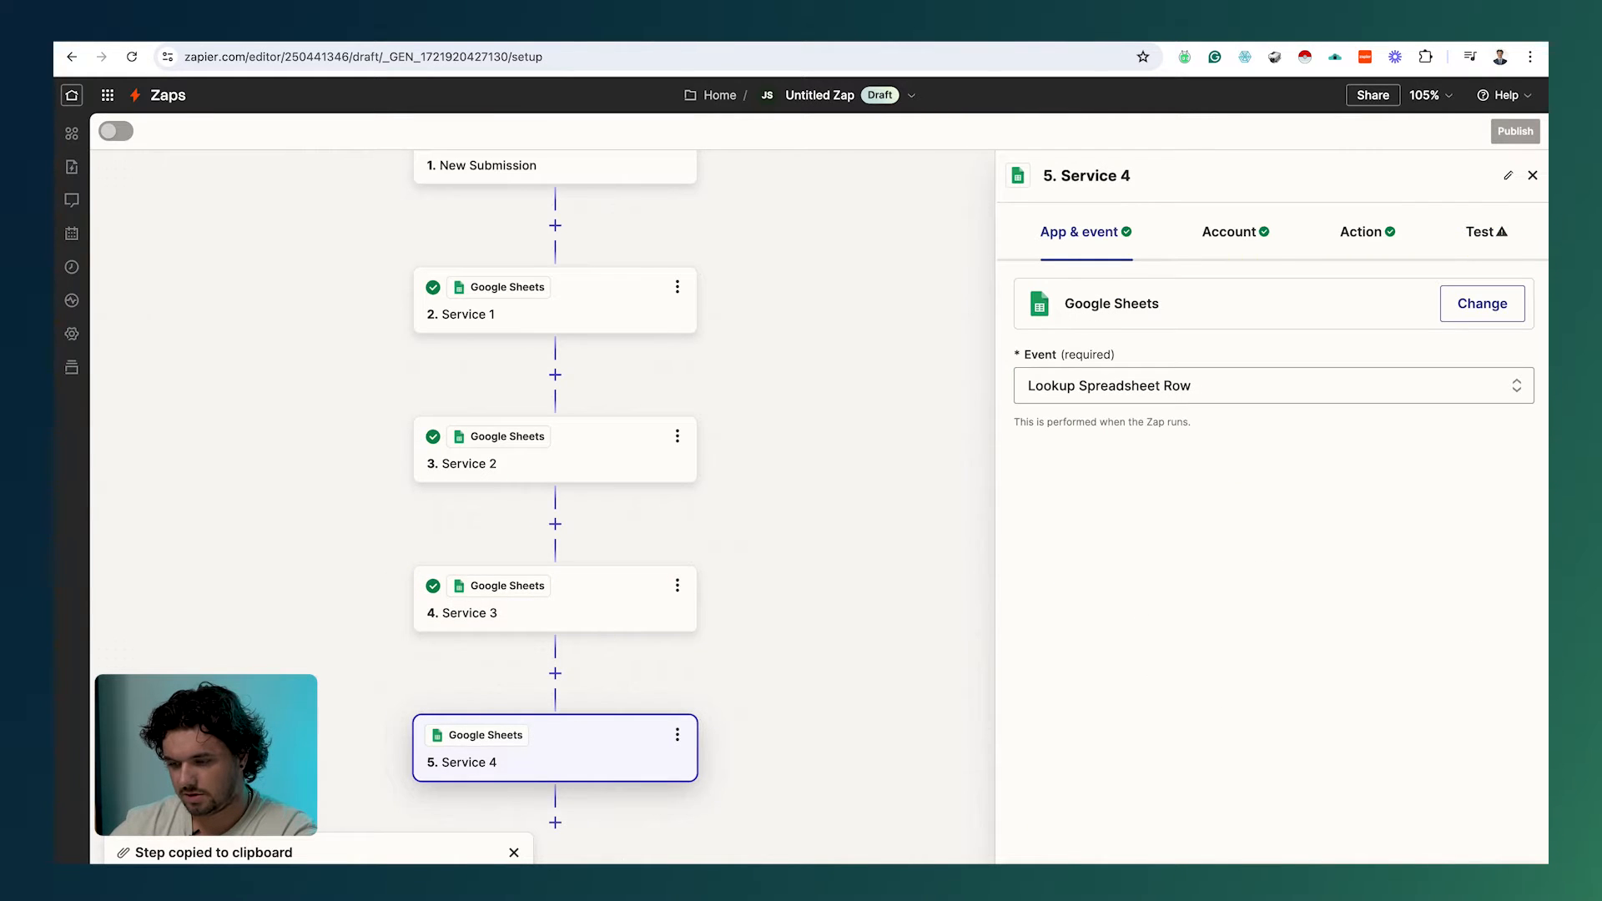
# Step: Replace the Service 4 step's Rodent Control lookup value with the submitted Service 4 (Wildlife Removal)
pyautogui.click(1345, 226)
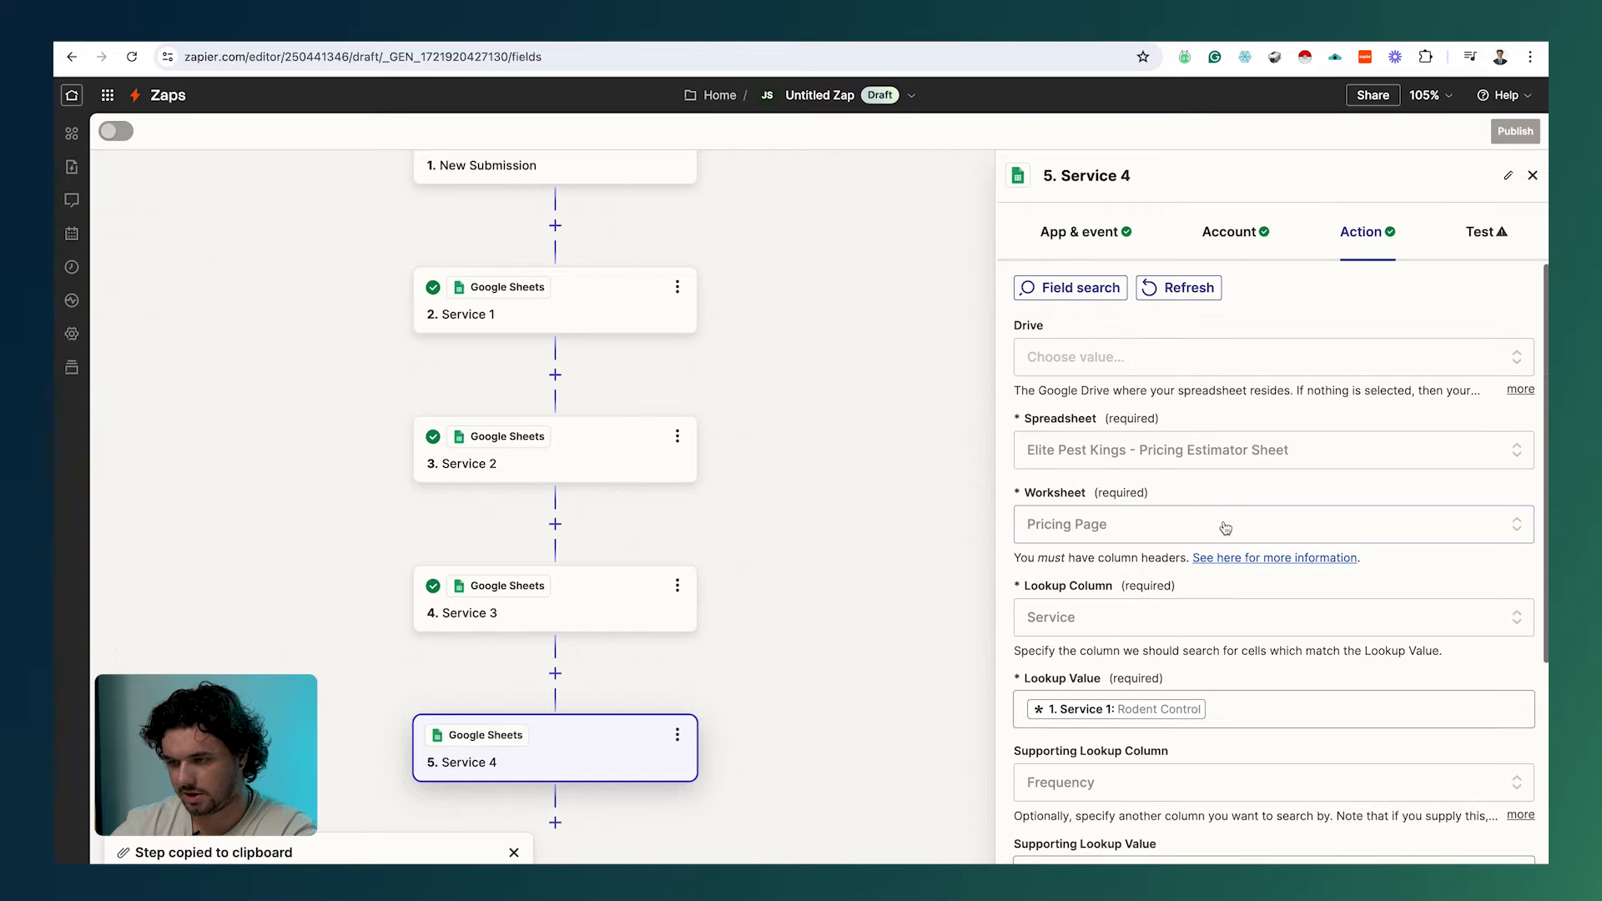
pyautogui.scroll(-1, 1199, 439)
pyautogui.scroll(-2, 1199, 439)
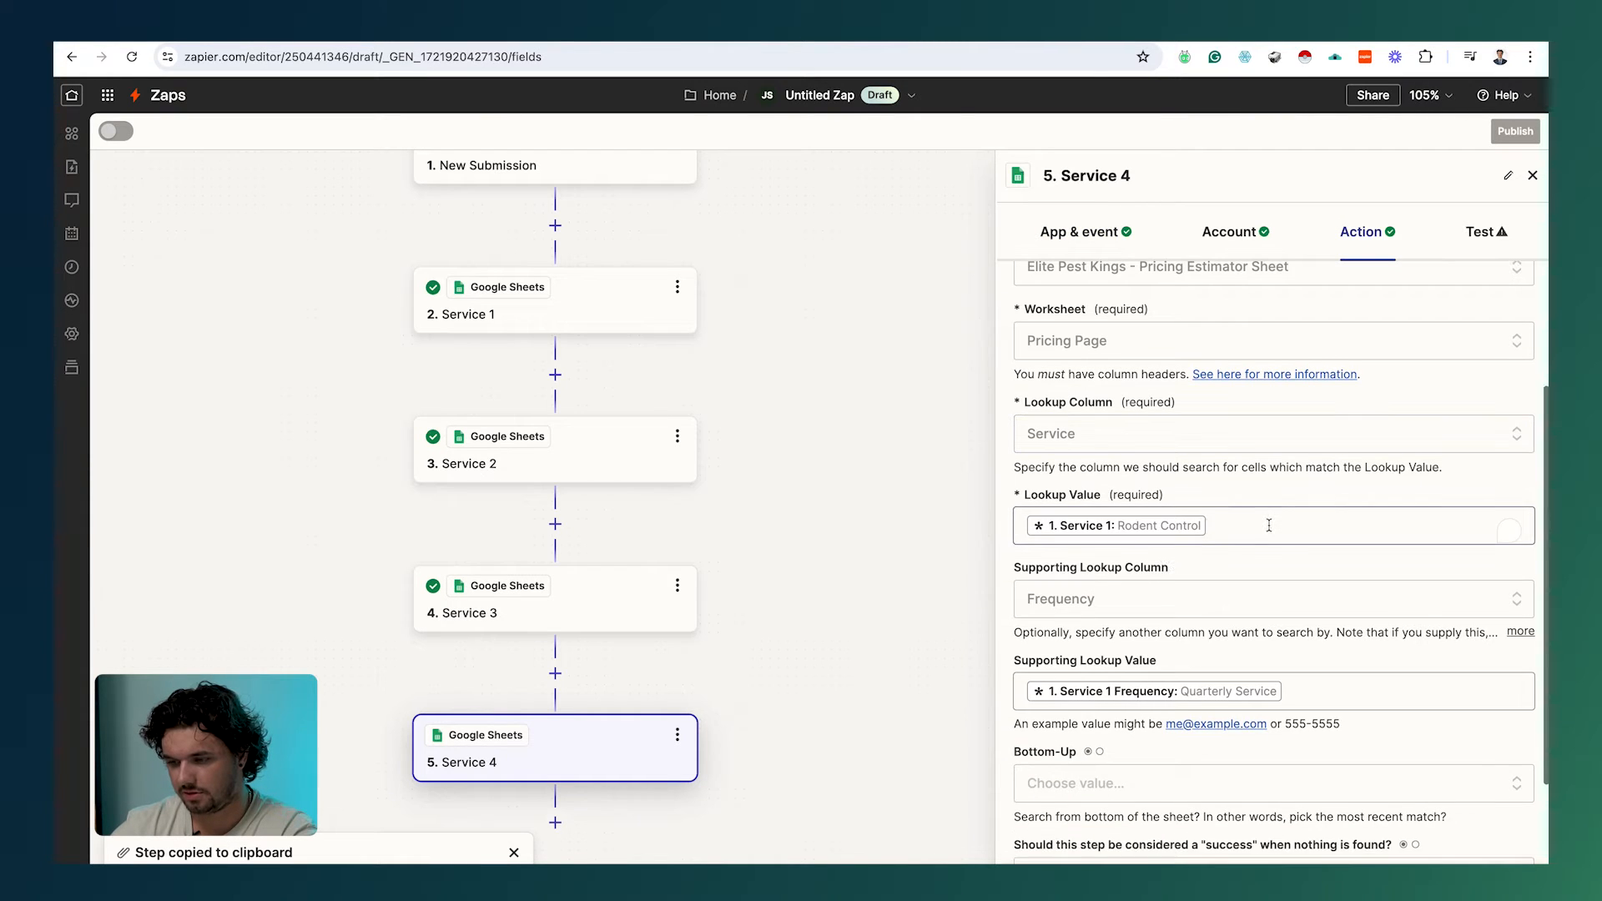
pyautogui.click(1241, 530)
pyautogui.press('BackSpace')
pyautogui.click(1184, 624)
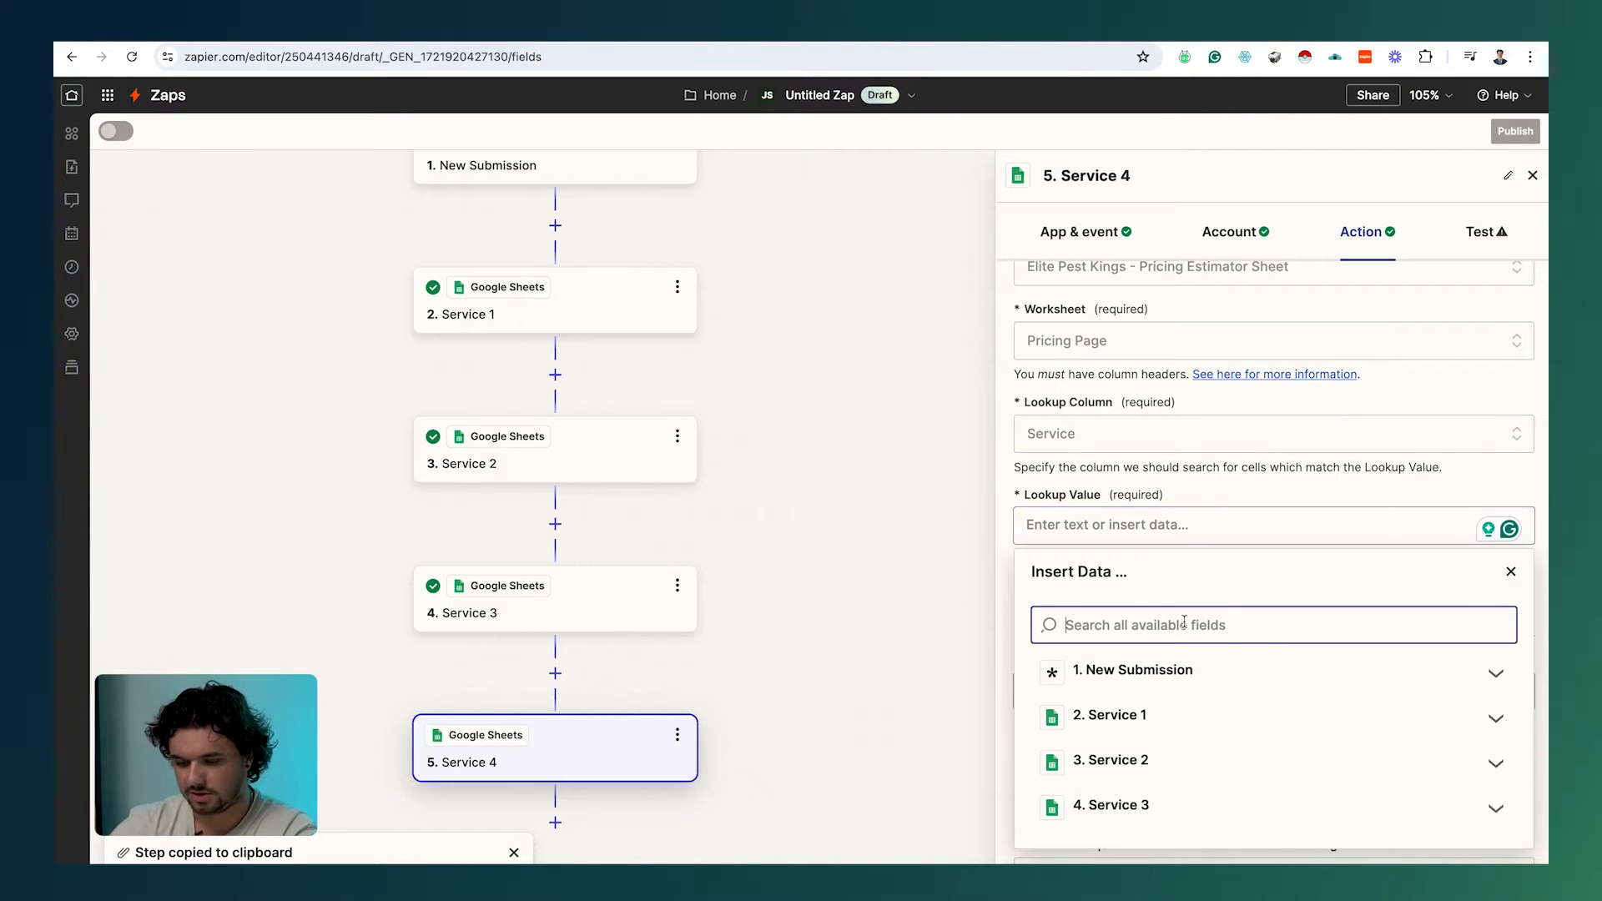
pyautogui.write('service ')
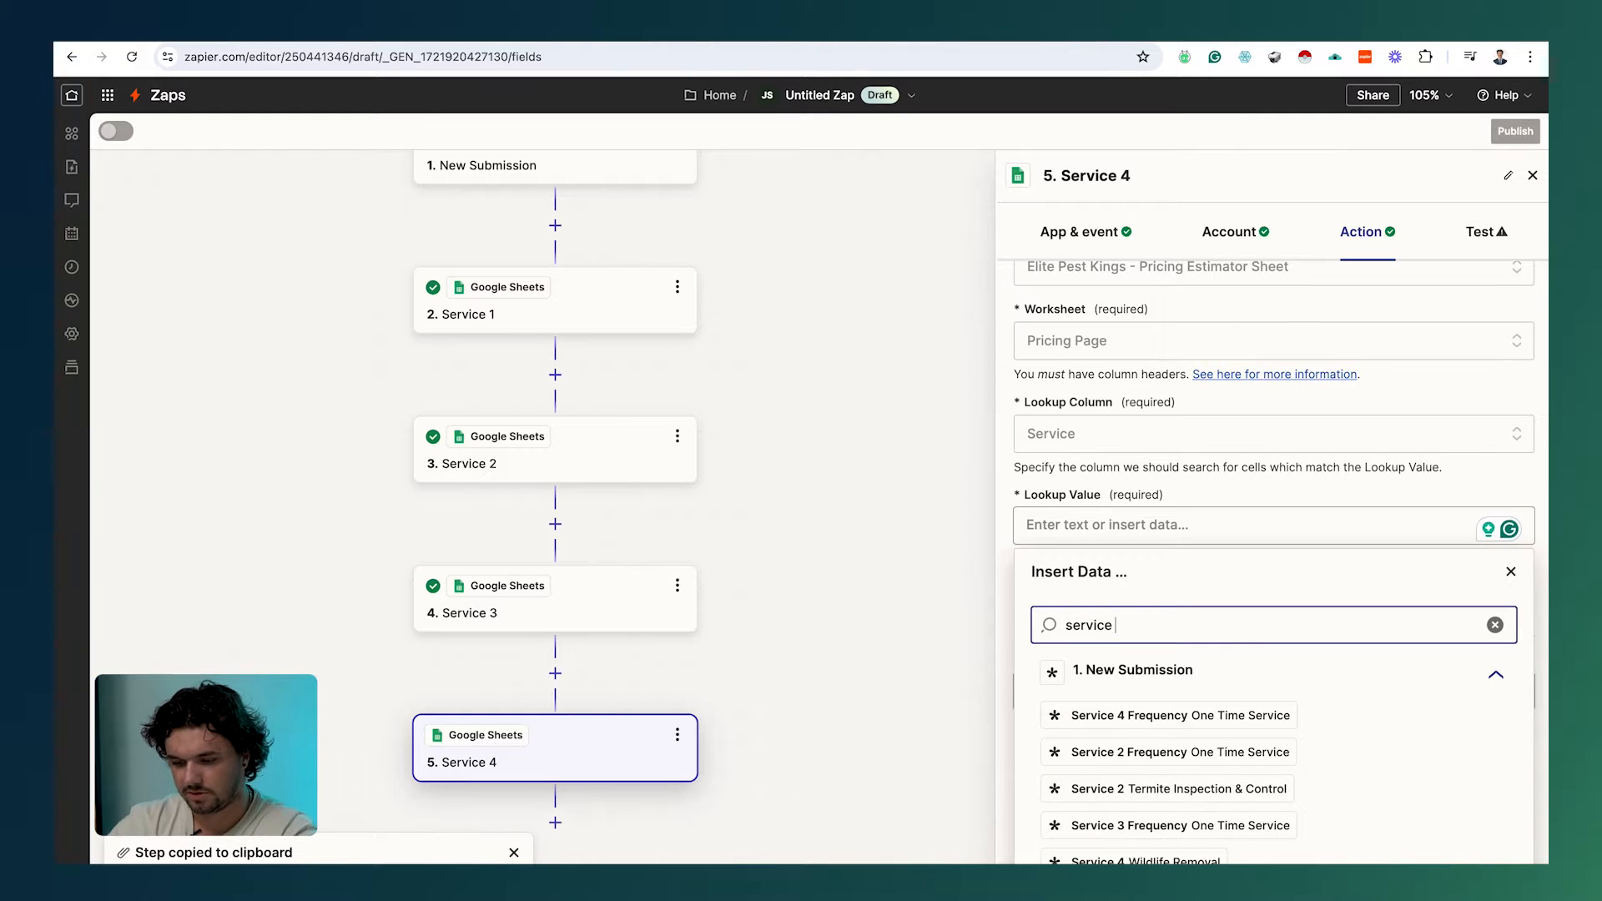
pyautogui.write('4')
pyautogui.click(1178, 751)
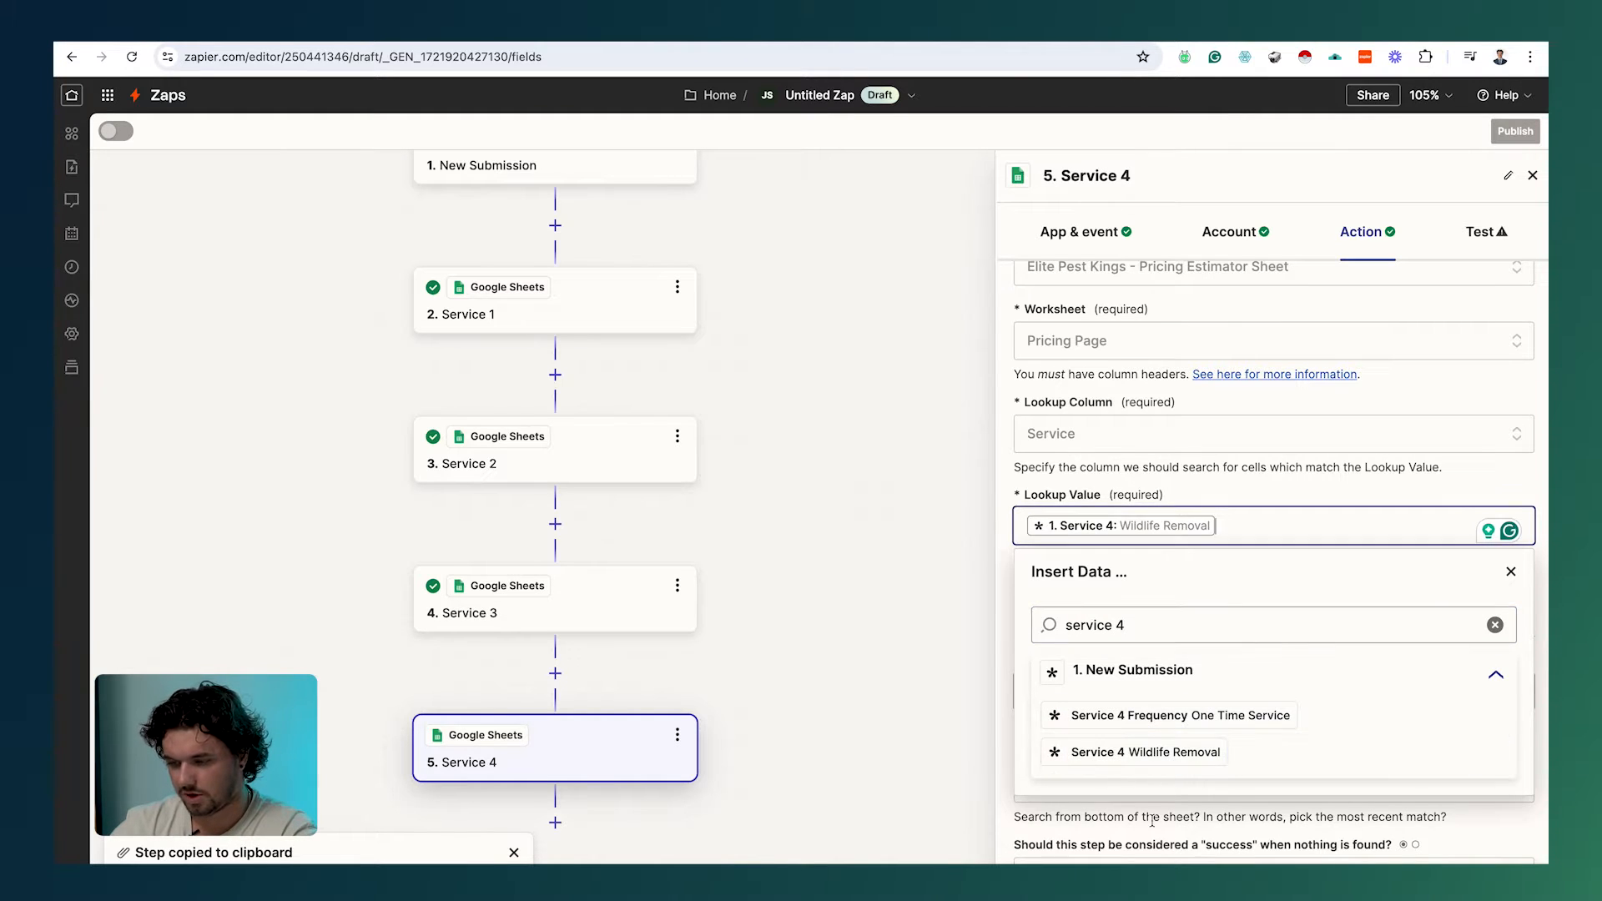
# Step: Swap the Service 1 Frequency supporting value for Service 4 Frequency
pyautogui.click(1316, 693)
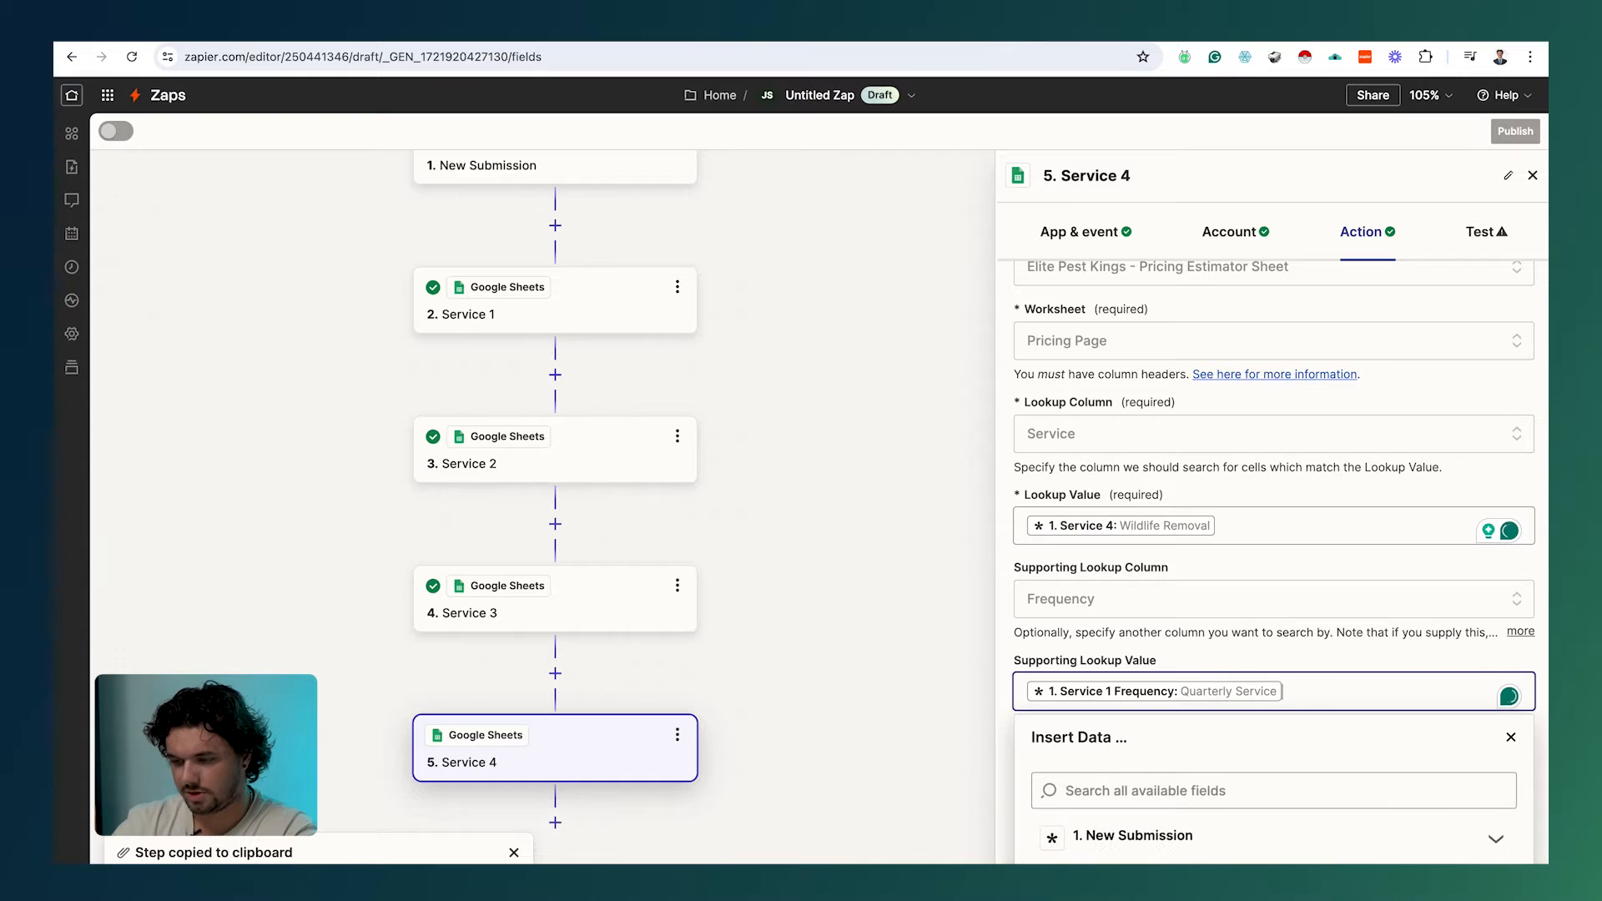
pyautogui.press('BackSpace')
pyautogui.scroll(-2, 1269, 707)
pyautogui.click(1269, 707)
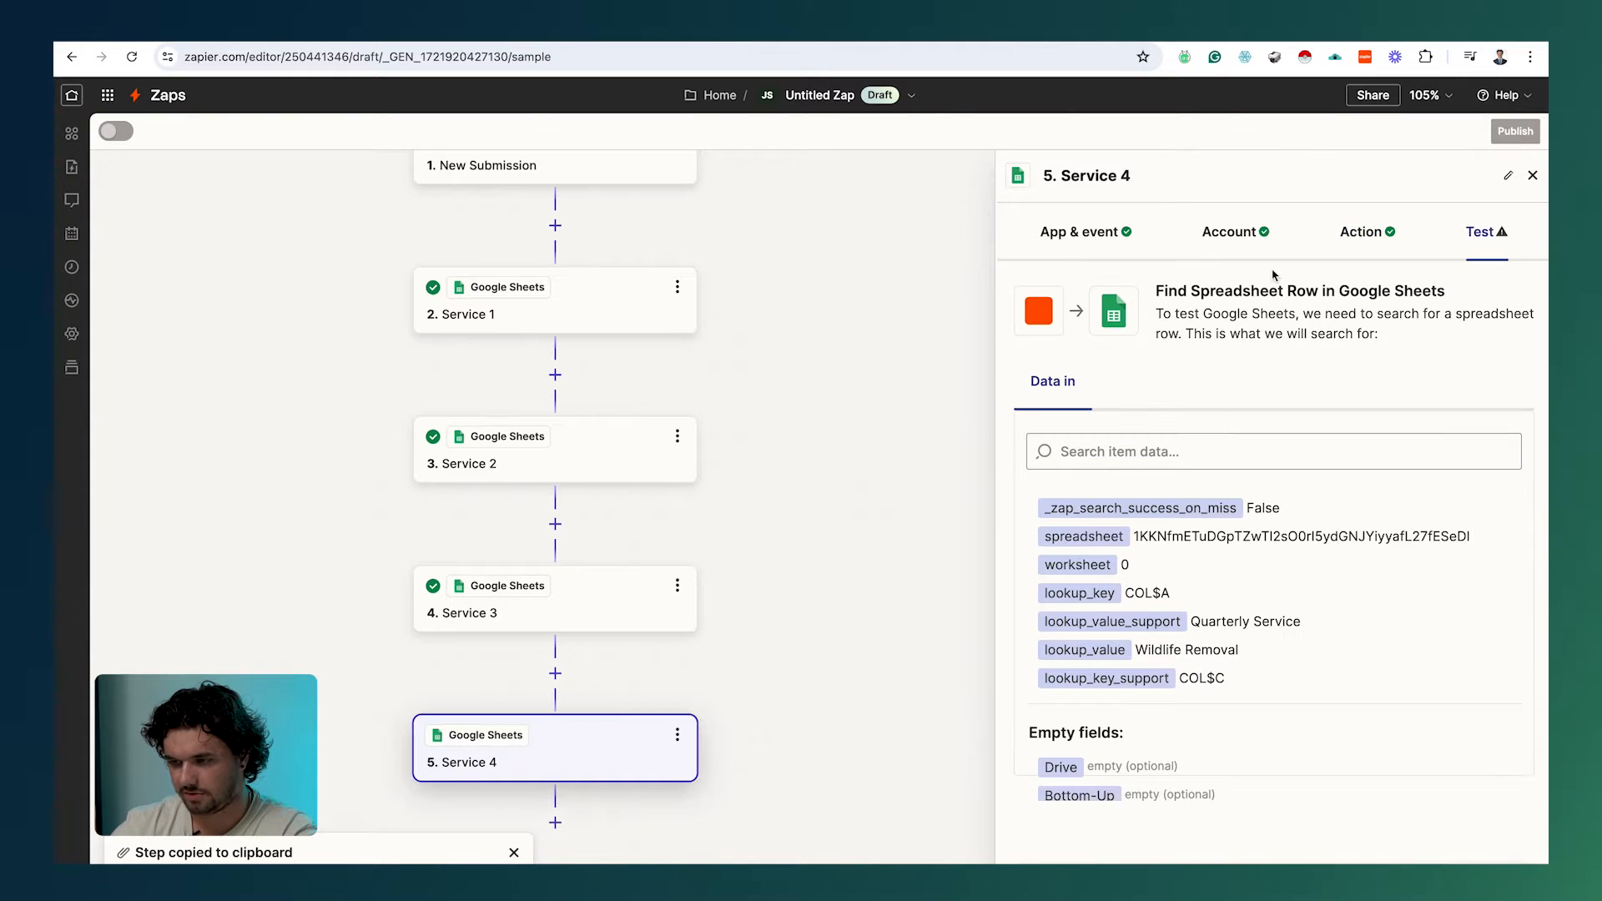
pyautogui.click(1368, 232)
pyautogui.scroll(-3, 1133, 775)
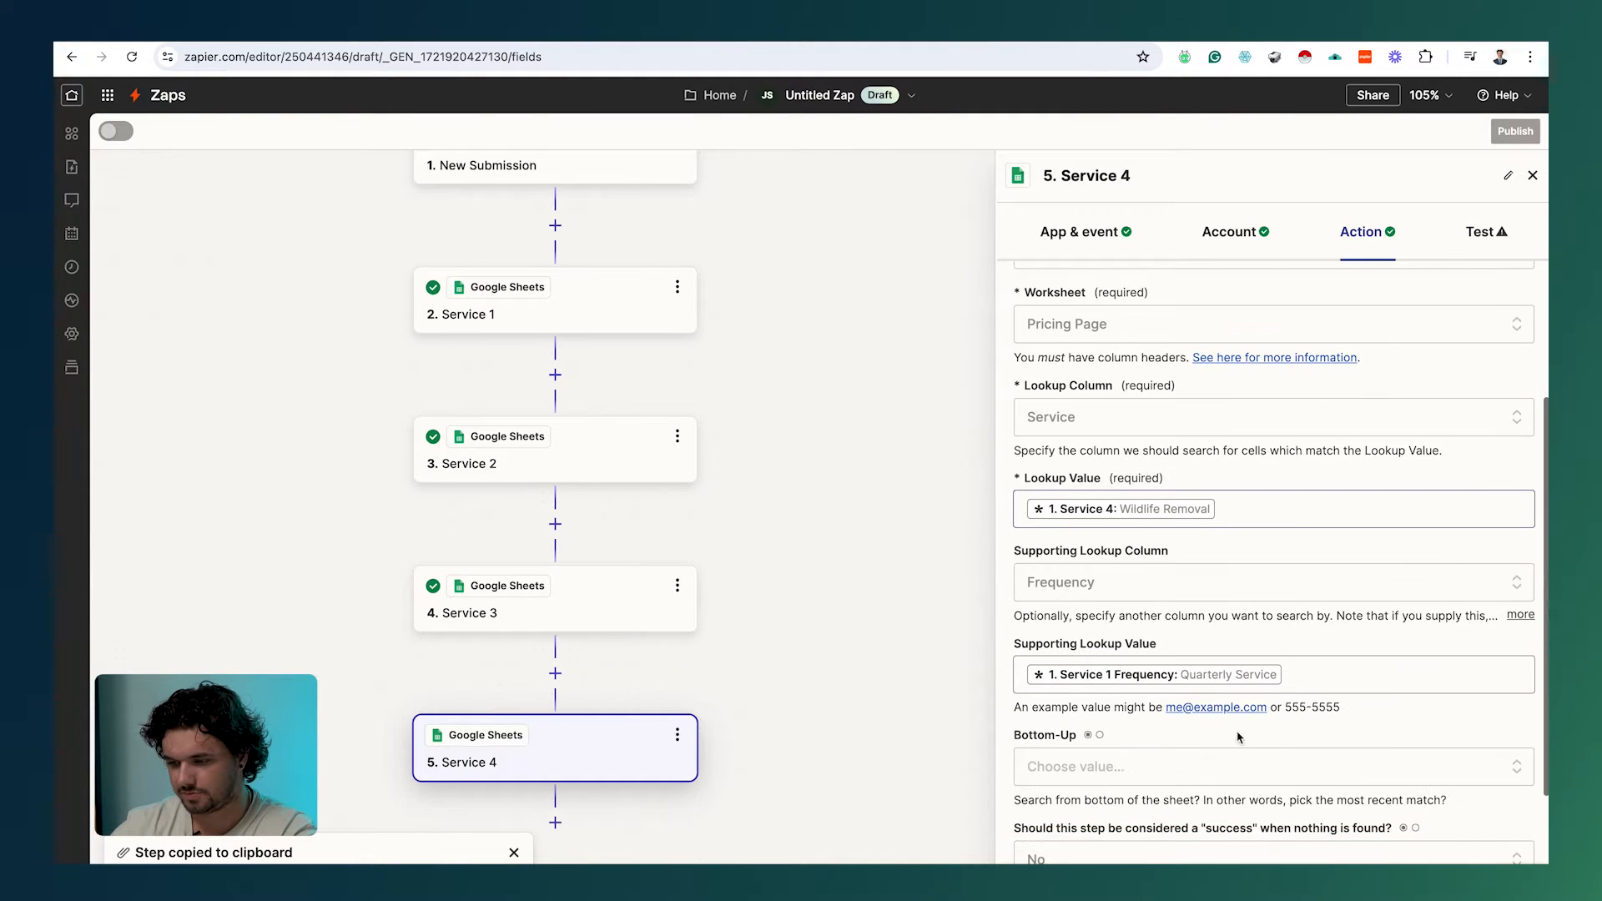
pyautogui.scroll(-1, 1133, 775)
pyautogui.click(1322, 636)
pyautogui.press('BackSpace')
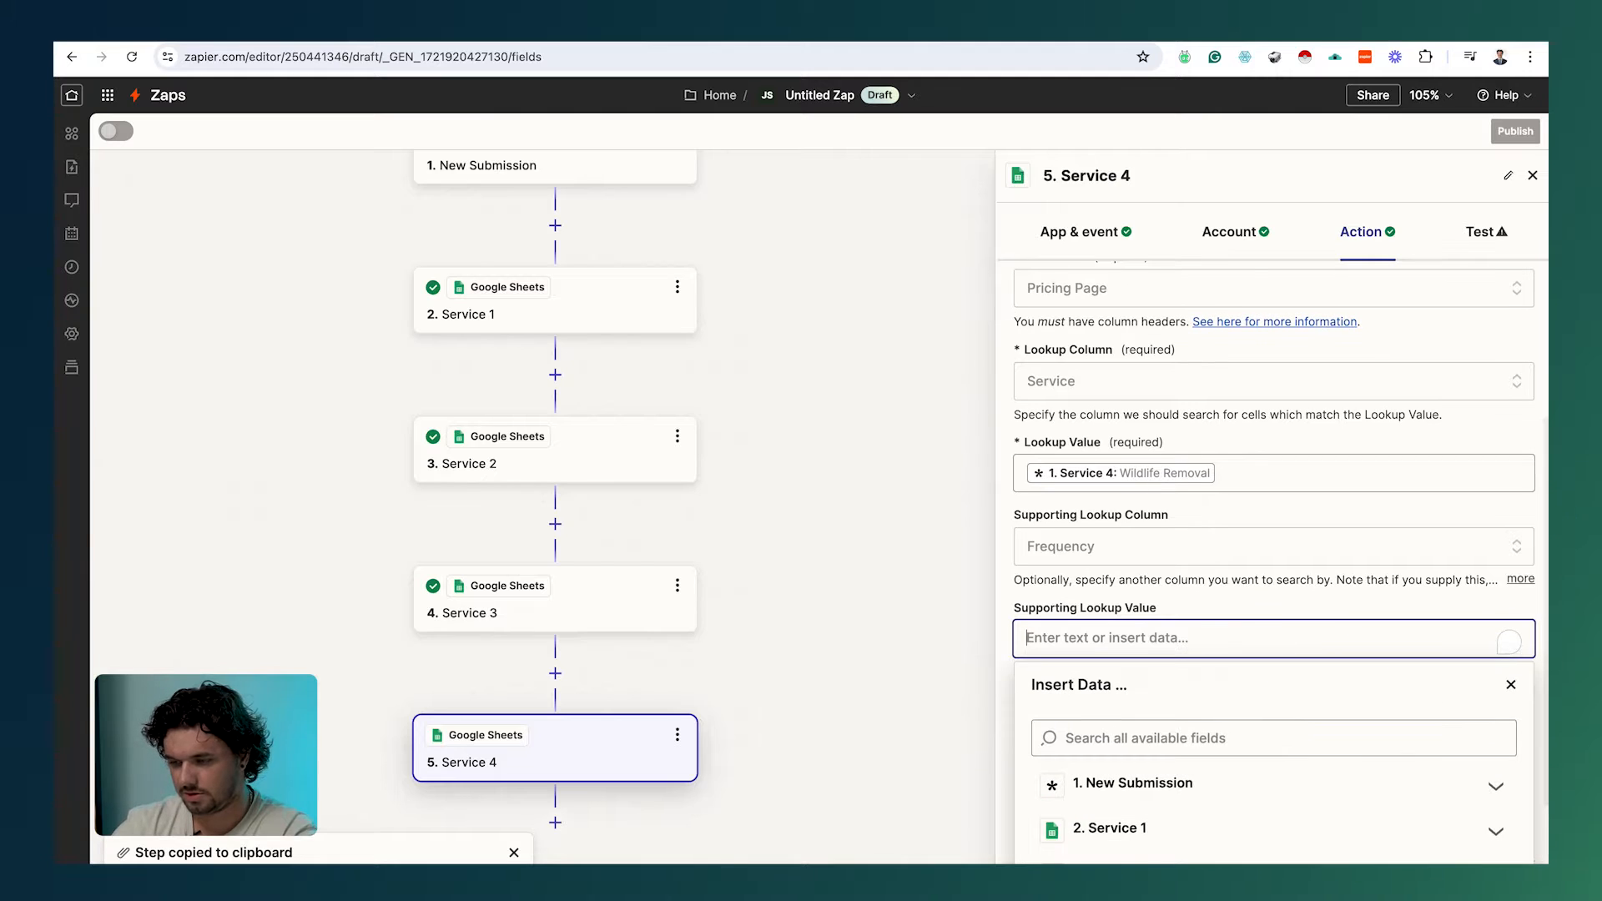
pyautogui.click(1217, 736)
pyautogui.write('serv')
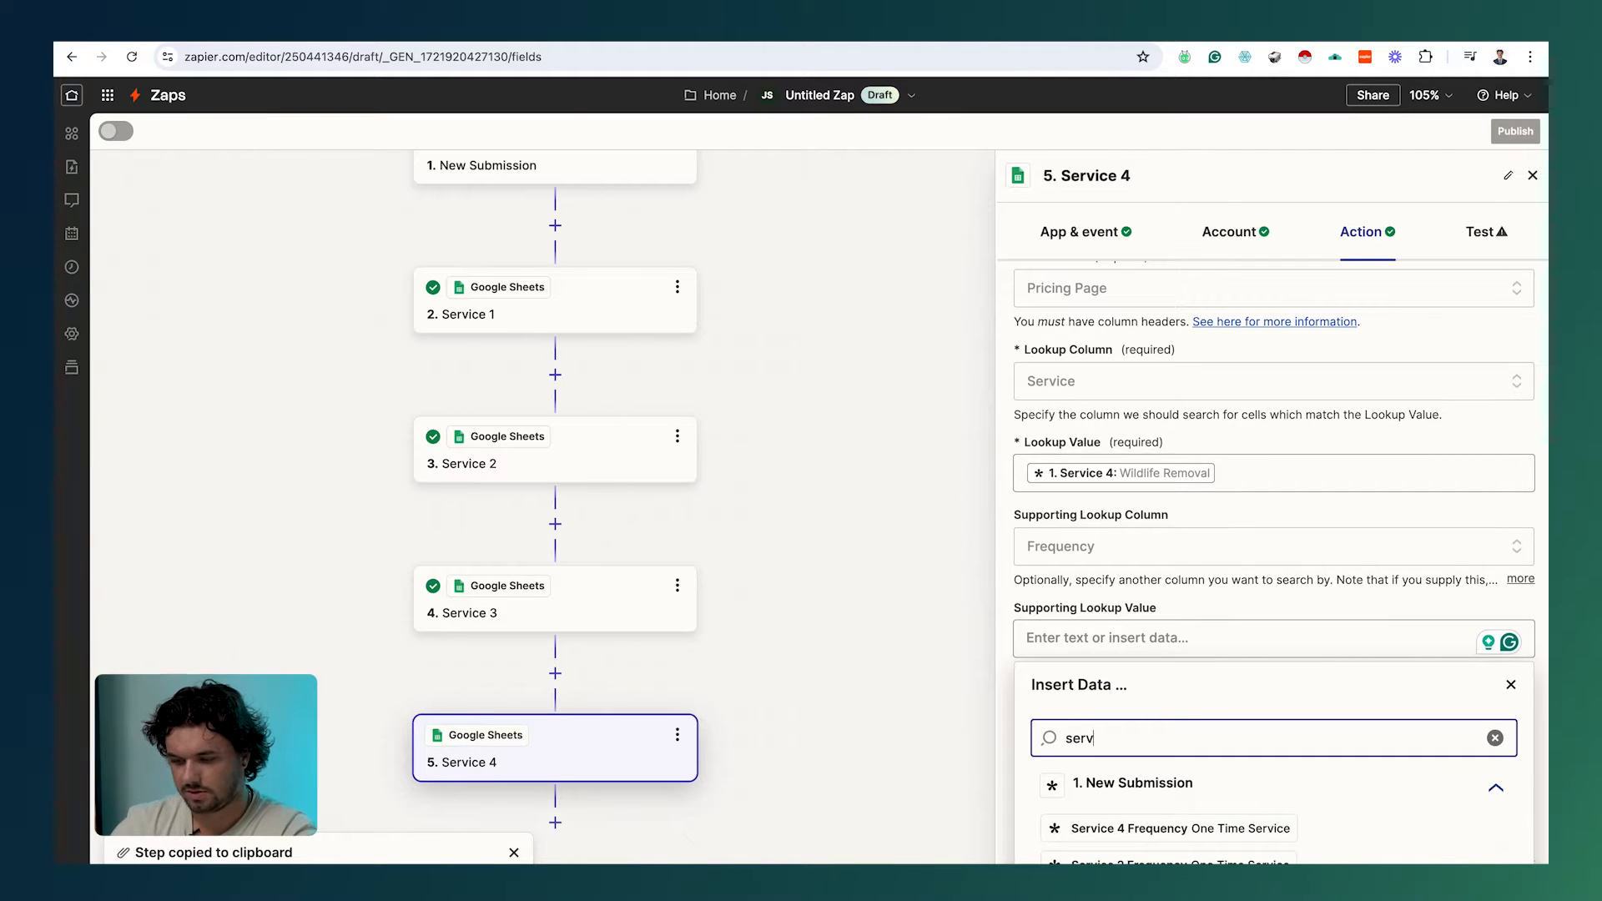
pyautogui.write('ice 4')
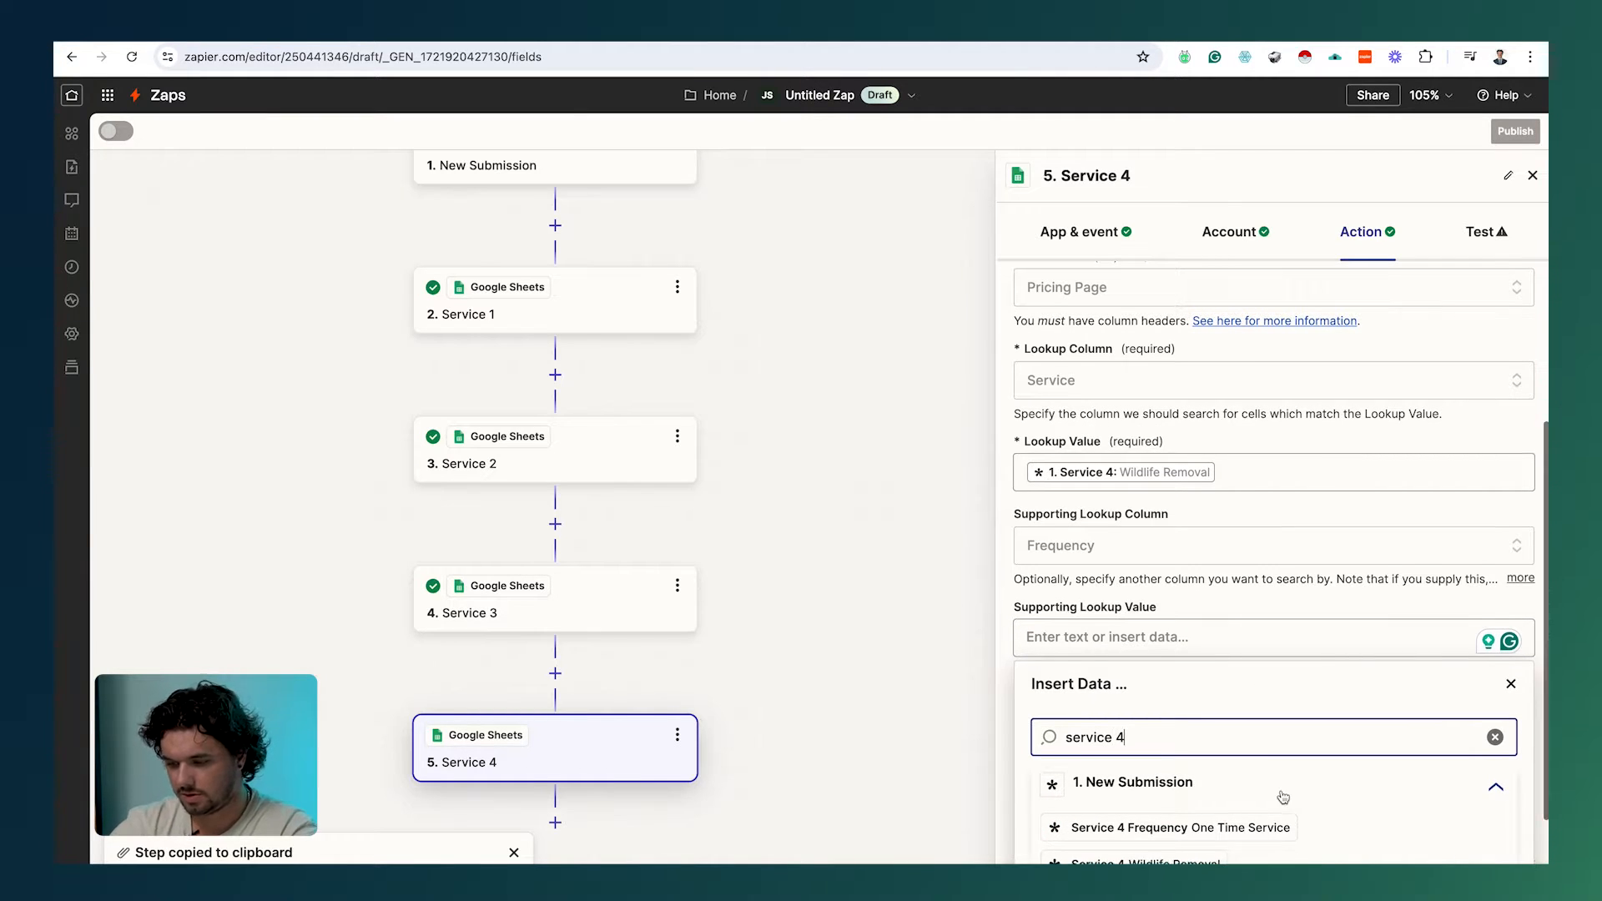
pyautogui.scroll(-2, 1210, 814)
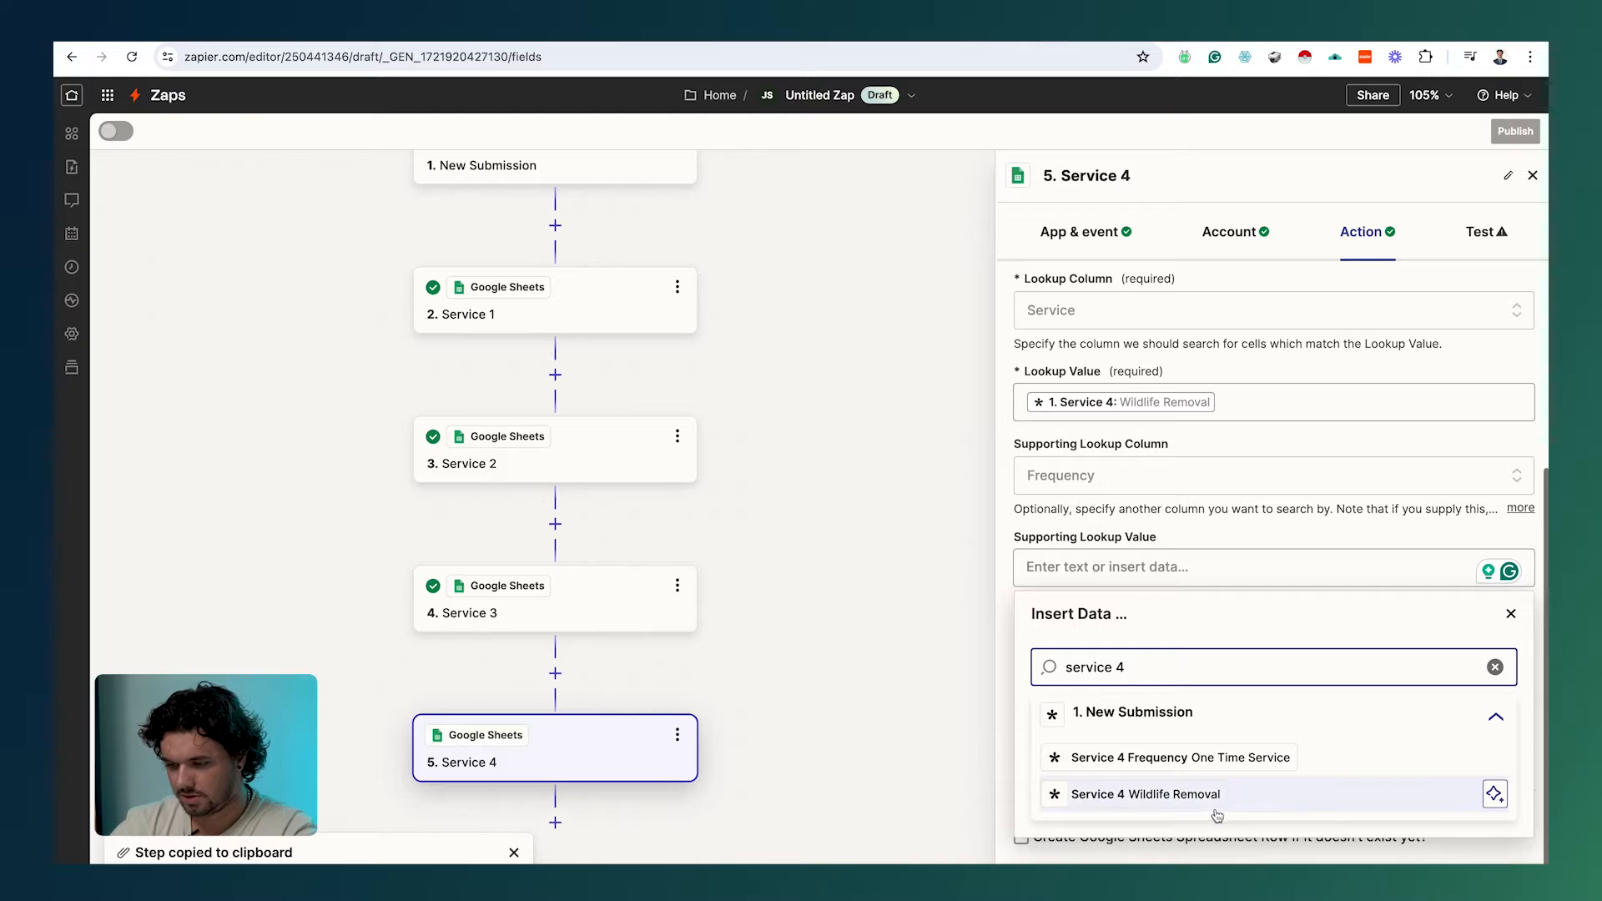
pyautogui.click(1201, 757)
# Step: Test the Service 4 lookup, returning row 12: Wildlife Removal, One Time Service, 500
pyautogui.click(1482, 232)
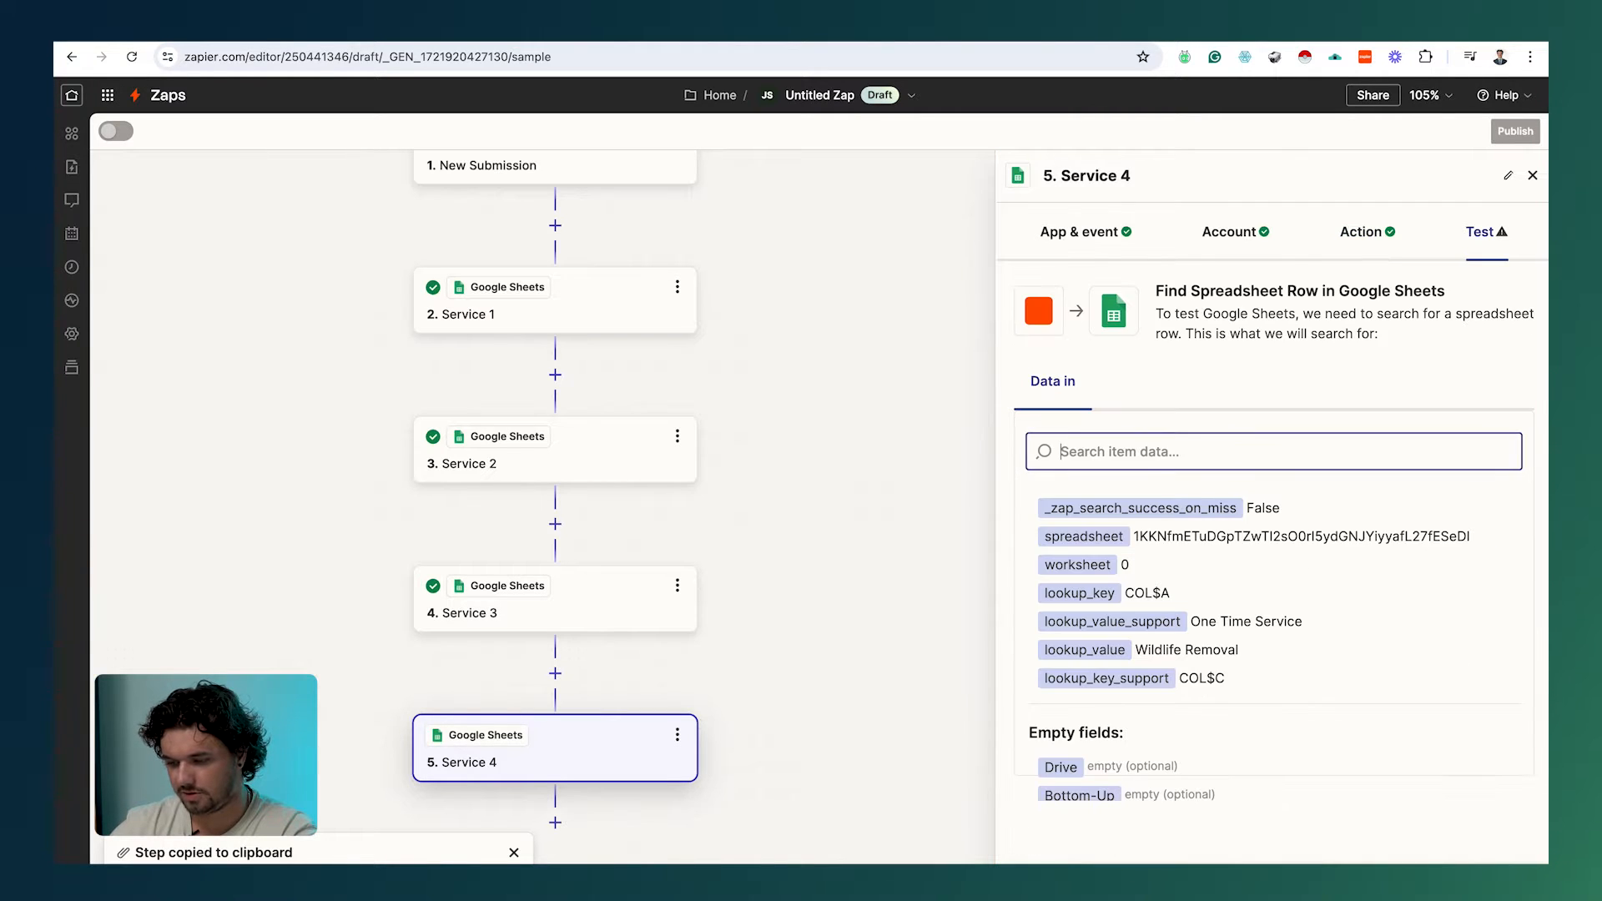
pyautogui.click(1405, 860)
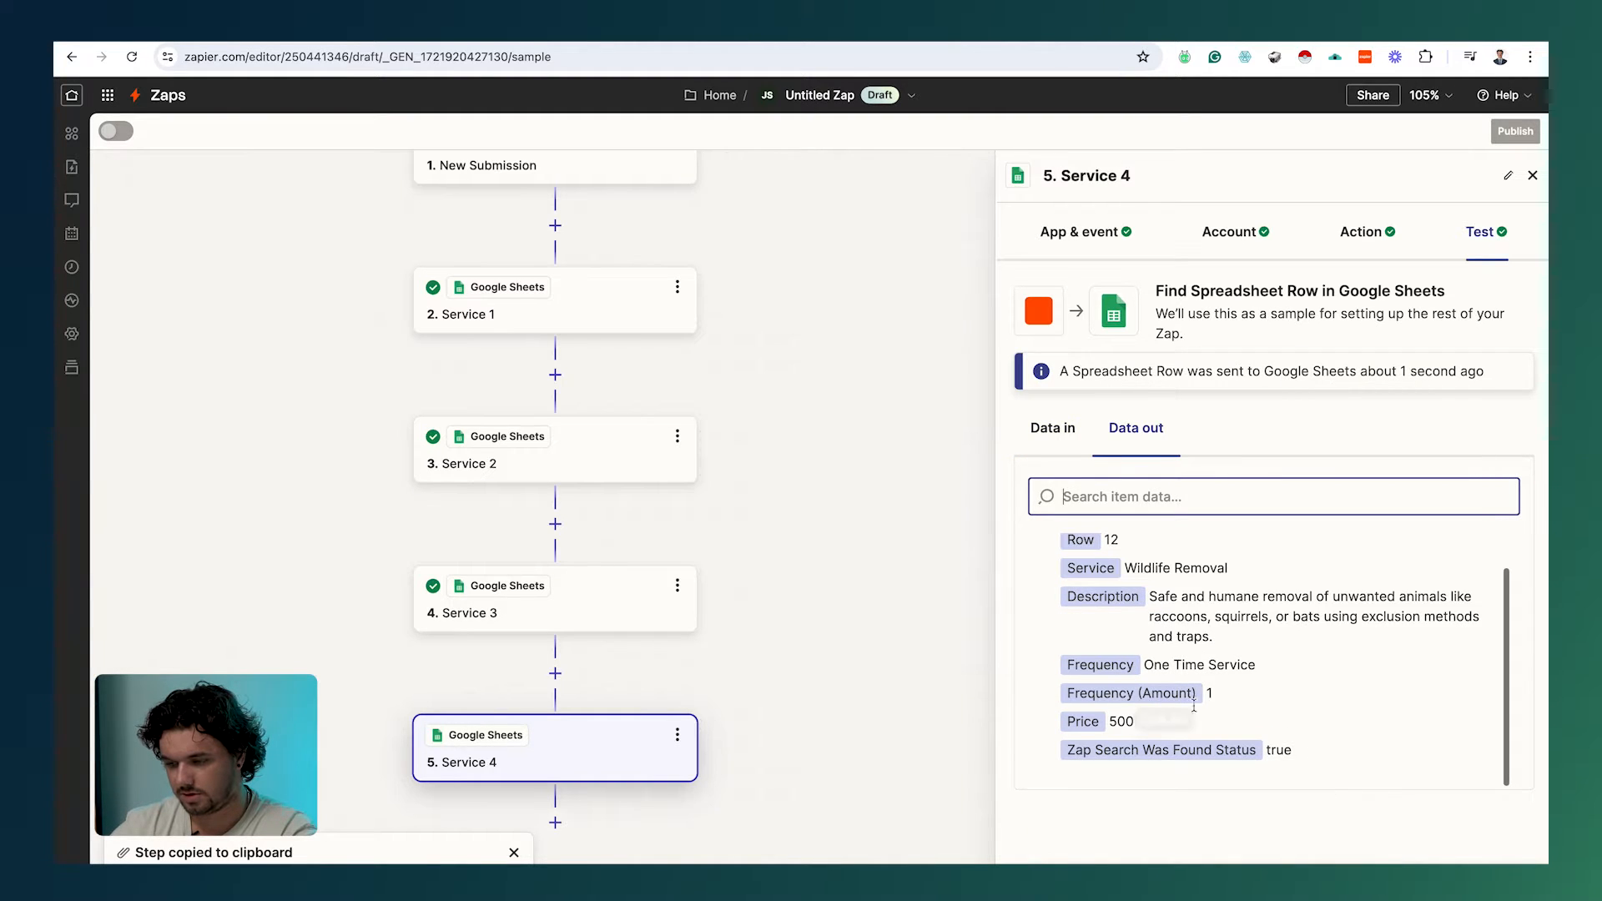
pyautogui.scroll(-2, 595, 772)
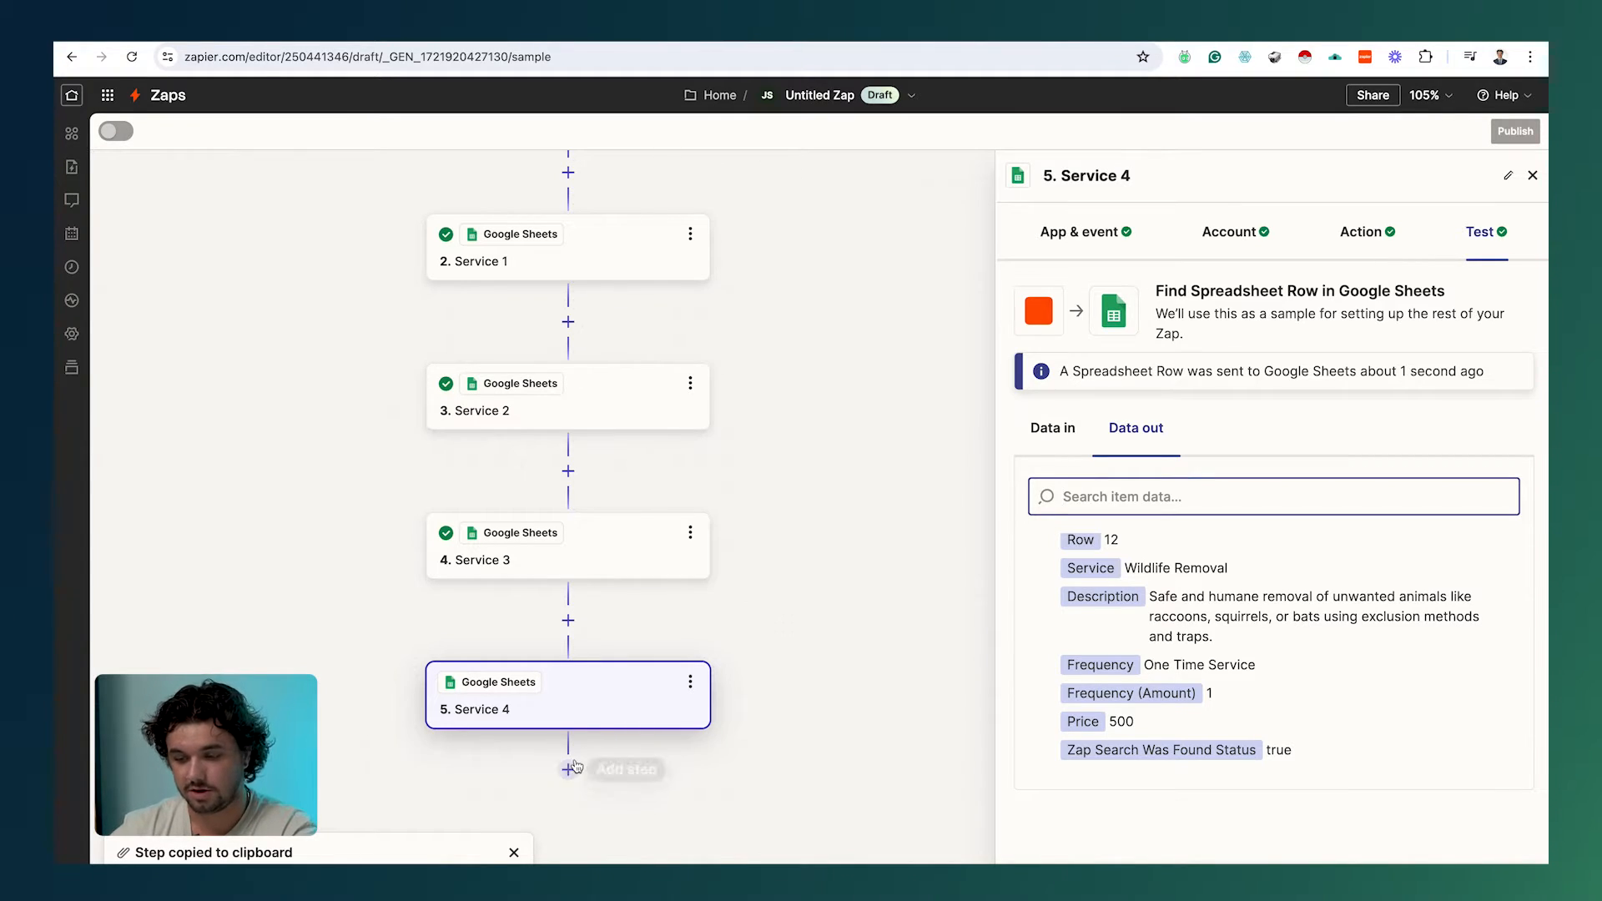
# Step: Add an empty step 6 after Service 4 and paste the copied lookup step into it
pyautogui.rightClick(576, 776)
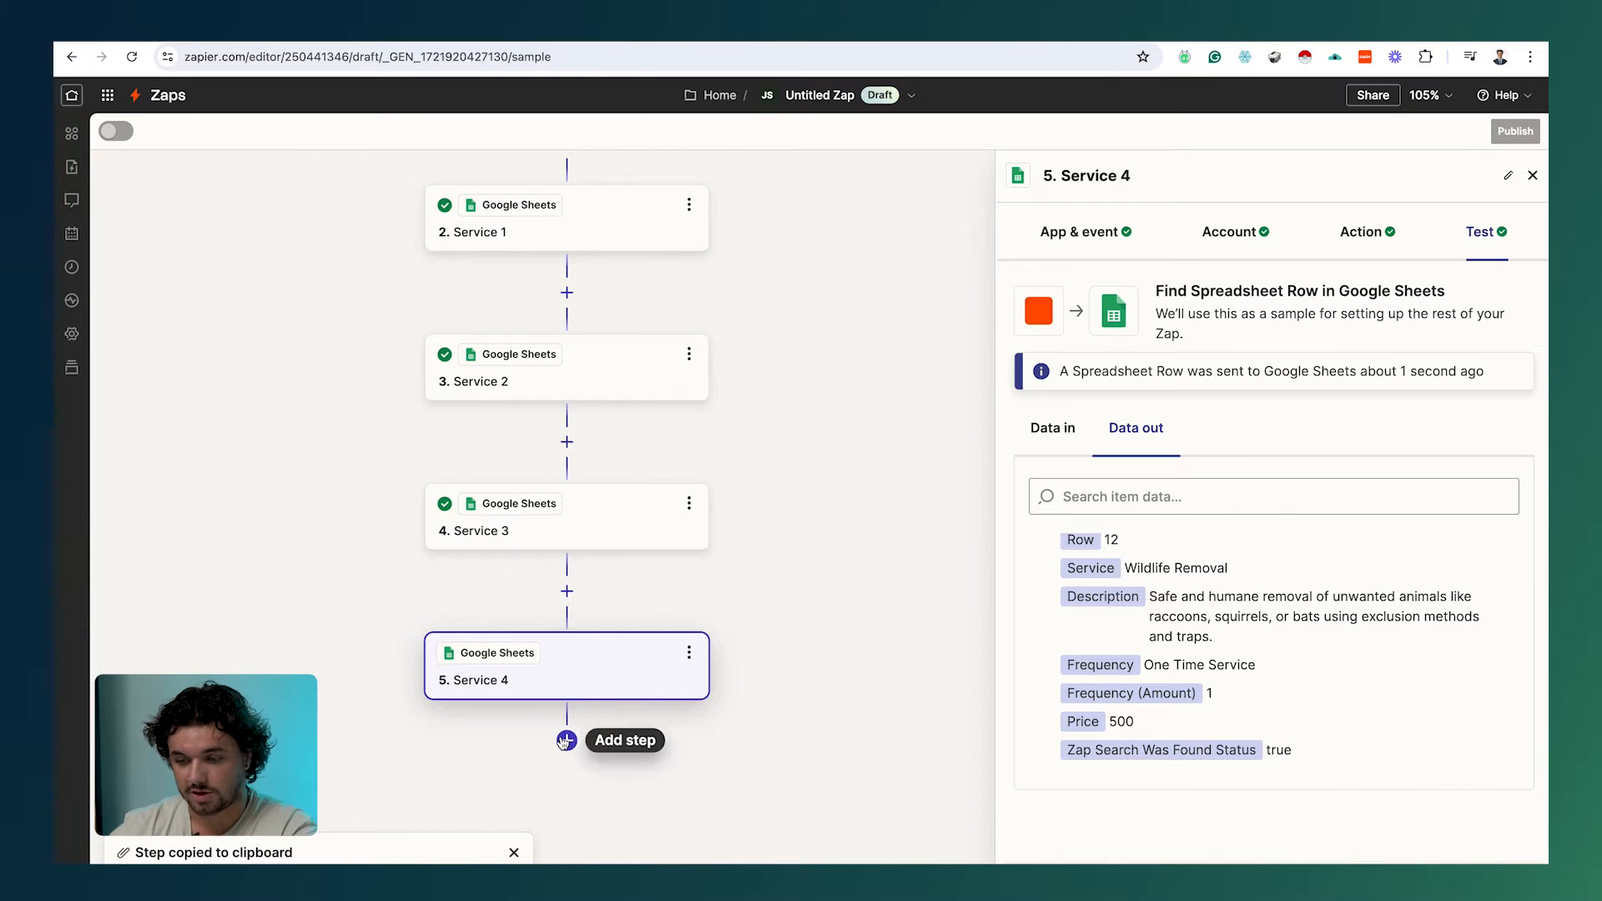
pyautogui.click(565, 741)
pyautogui.click(562, 742)
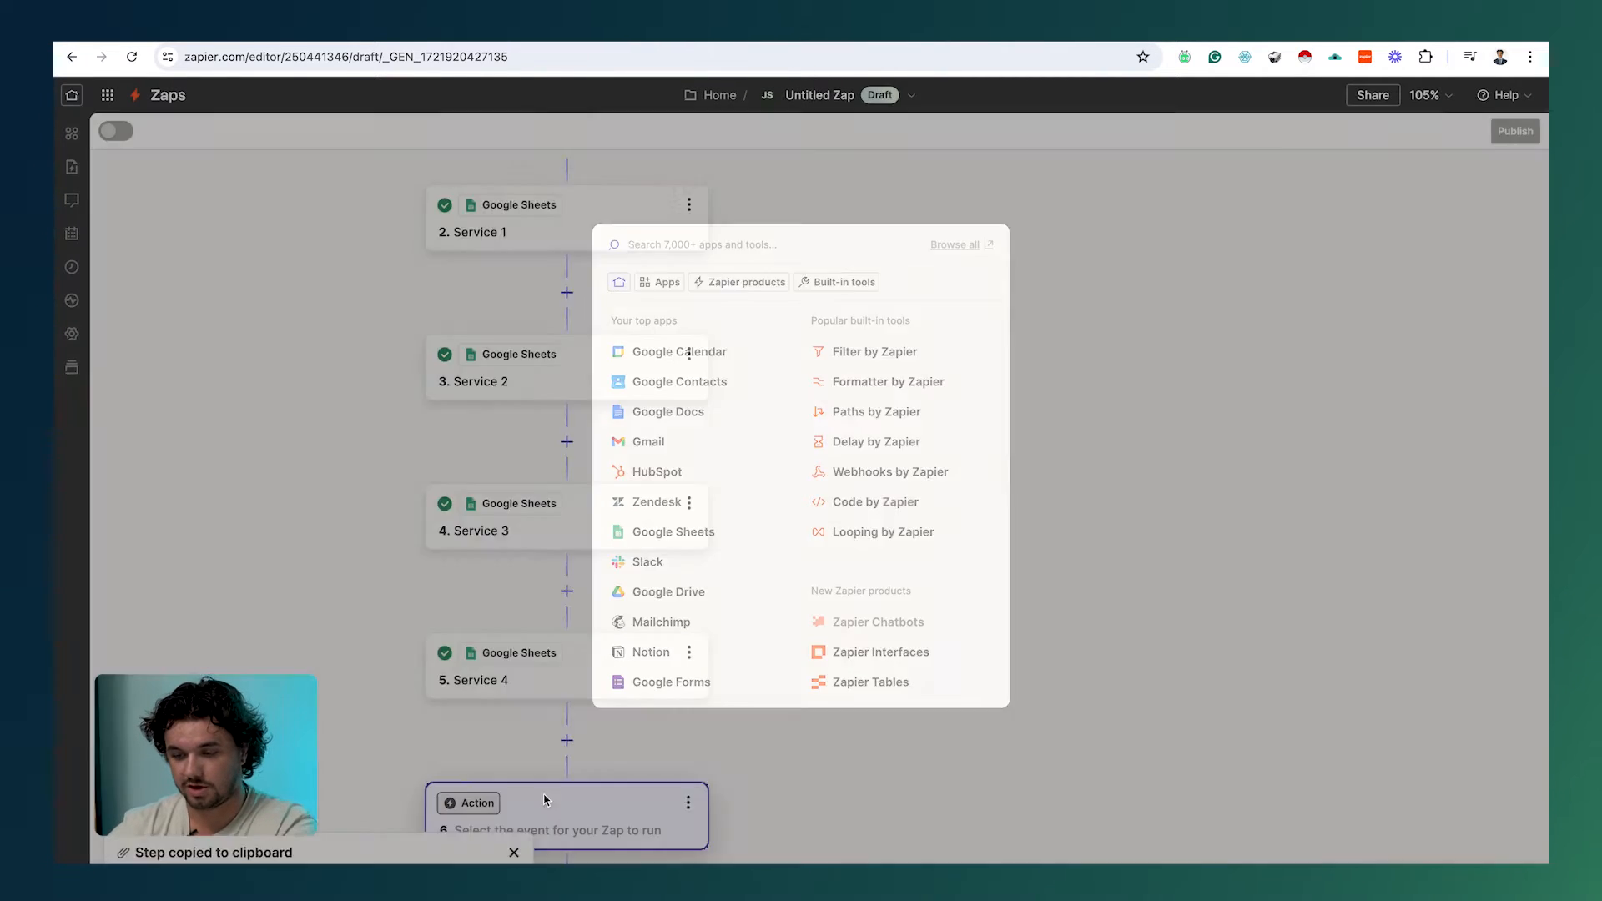
pyautogui.moveTo(704, 772); pyautogui.dragTo(709, 719)
pyautogui.click(696, 749)
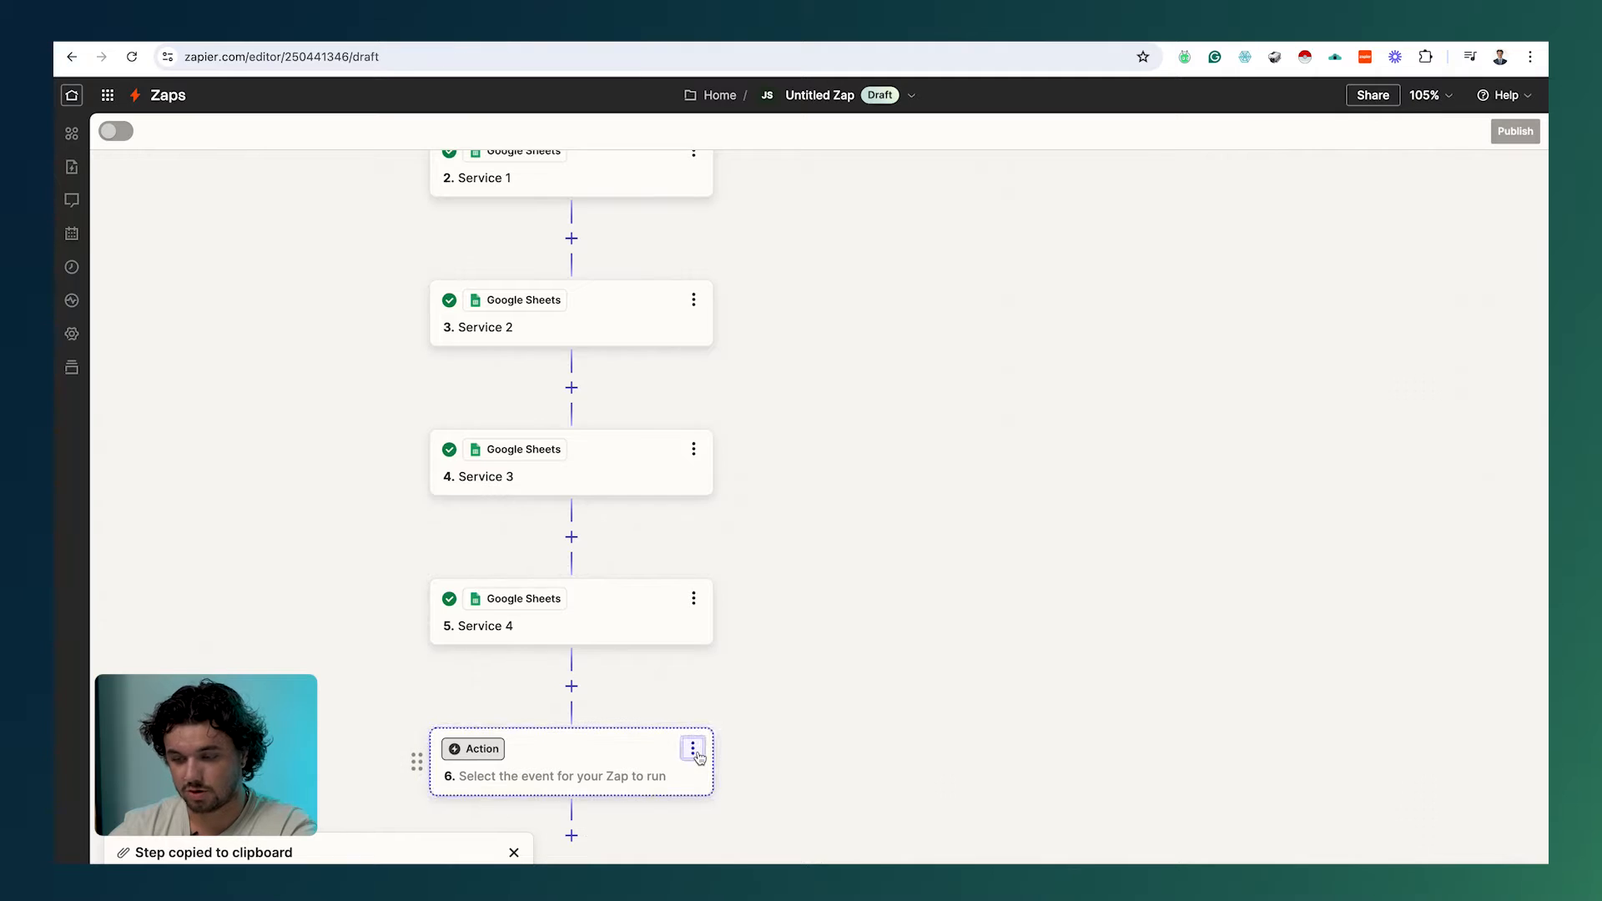
pyautogui.click(789, 828)
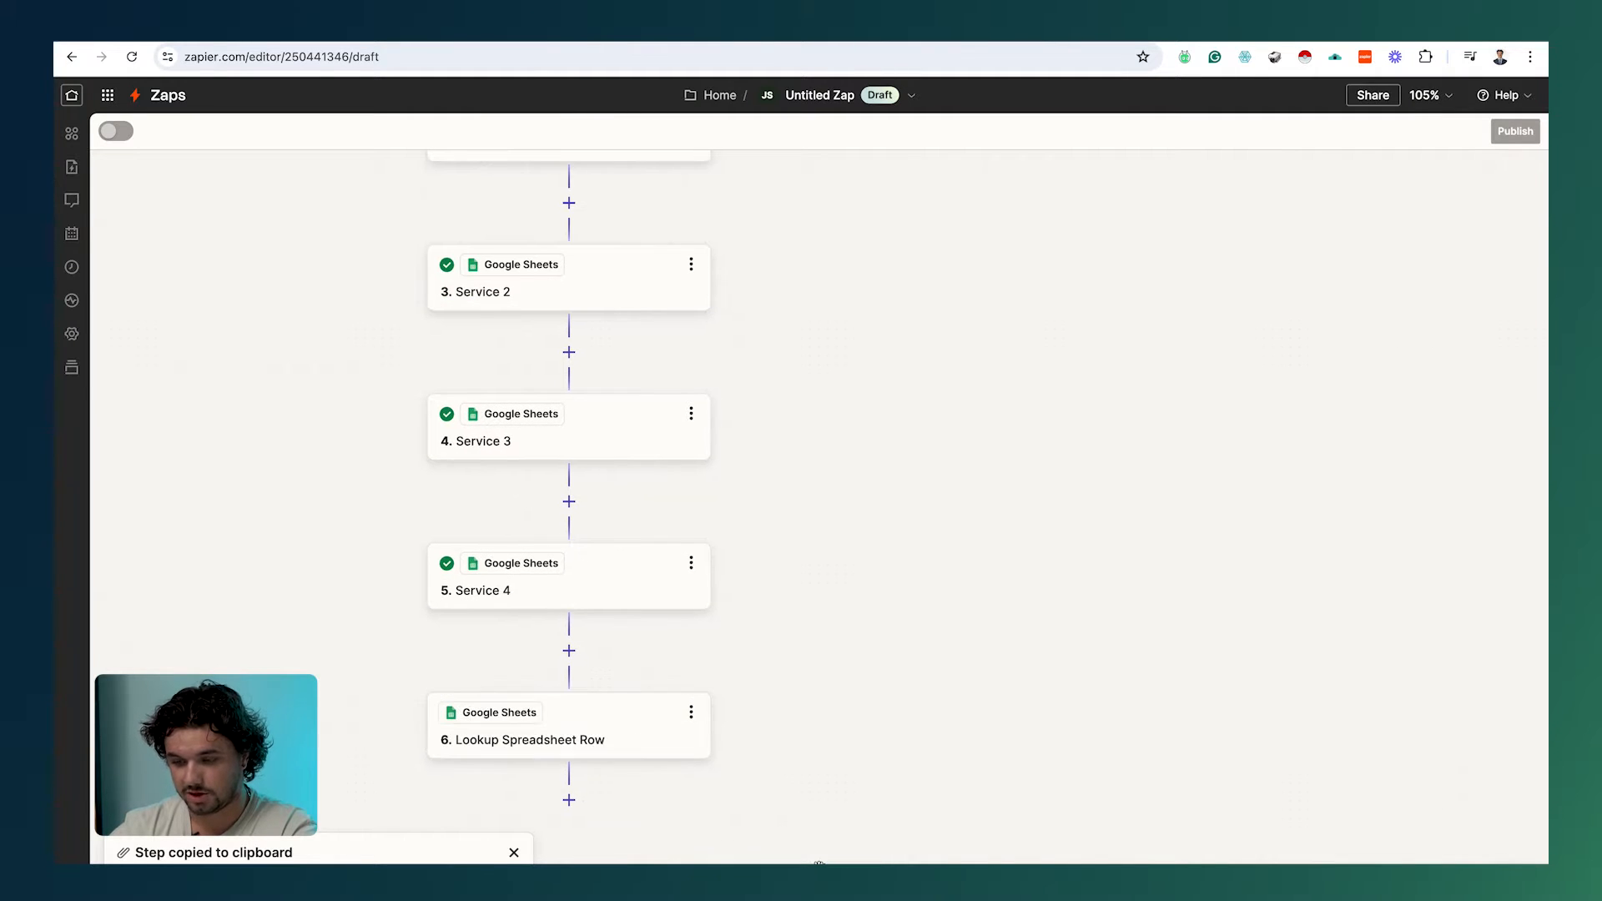
# Step: Rename step 6 to 'Tax lookup' and bring up its lookup fields
pyautogui.click(688, 648)
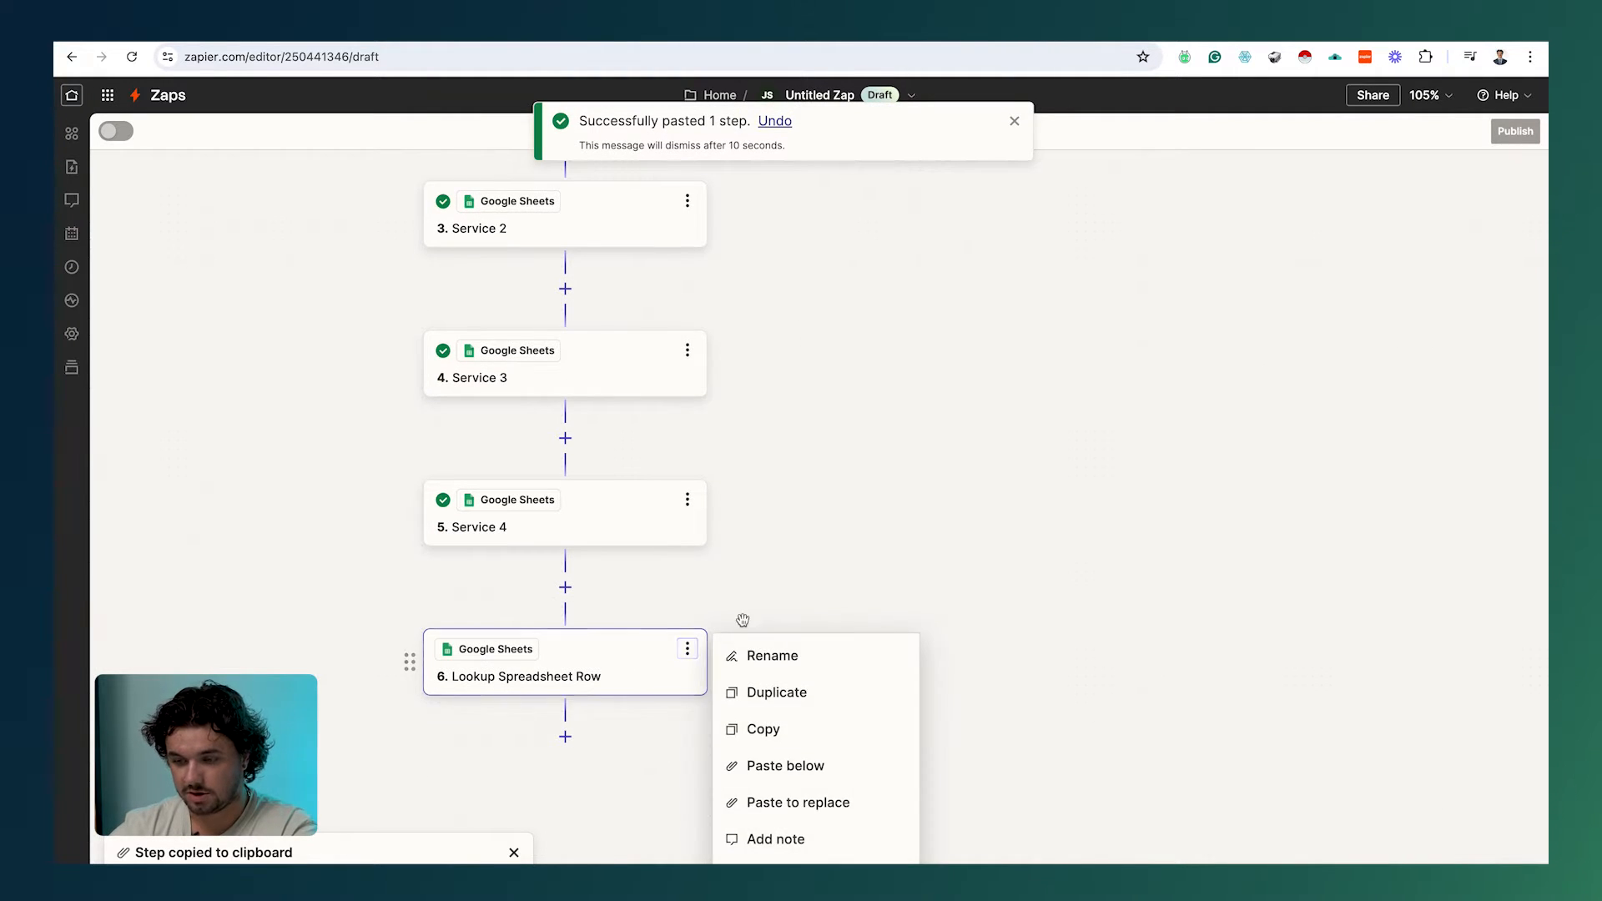
pyautogui.click(757, 650)
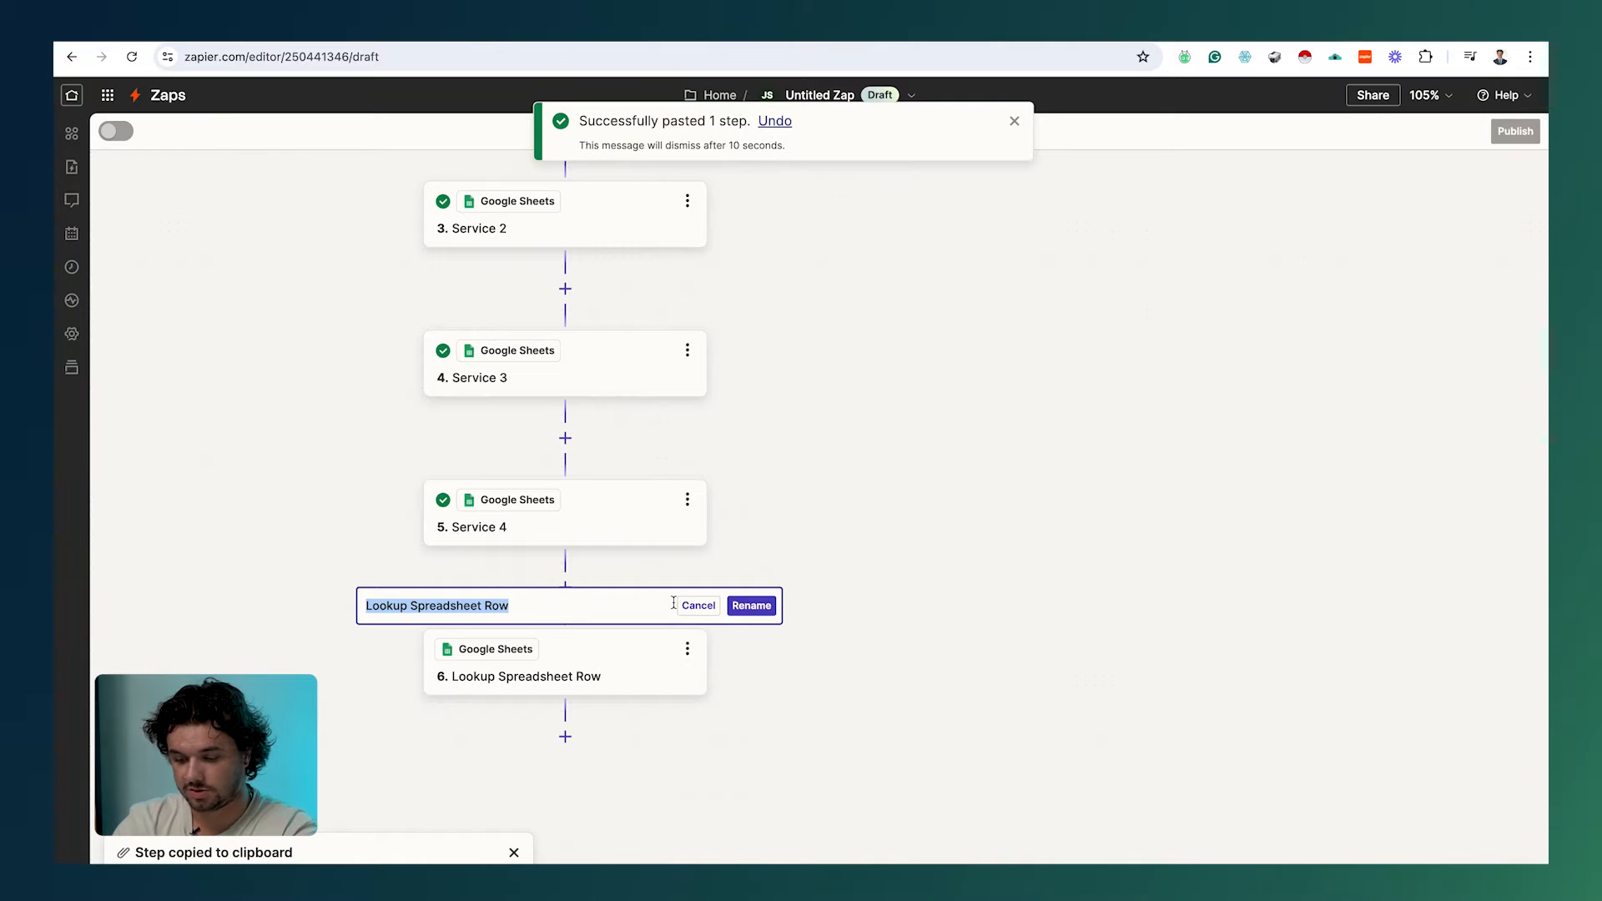
pyautogui.write('Tax lookup')
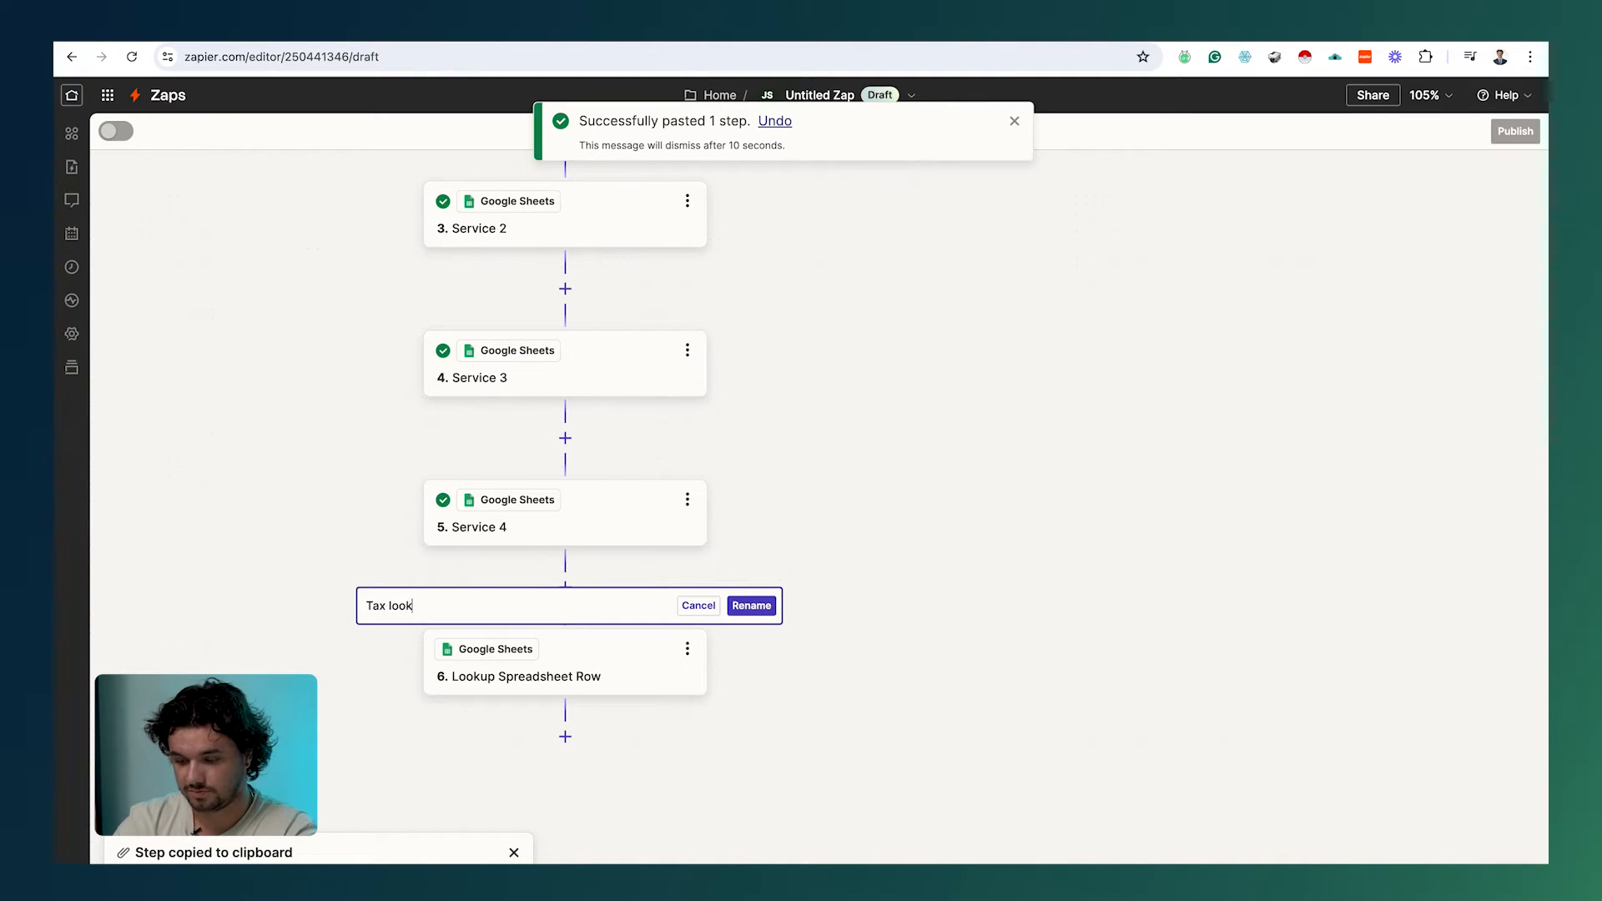
pyautogui.click(751, 605)
pyautogui.click(615, 676)
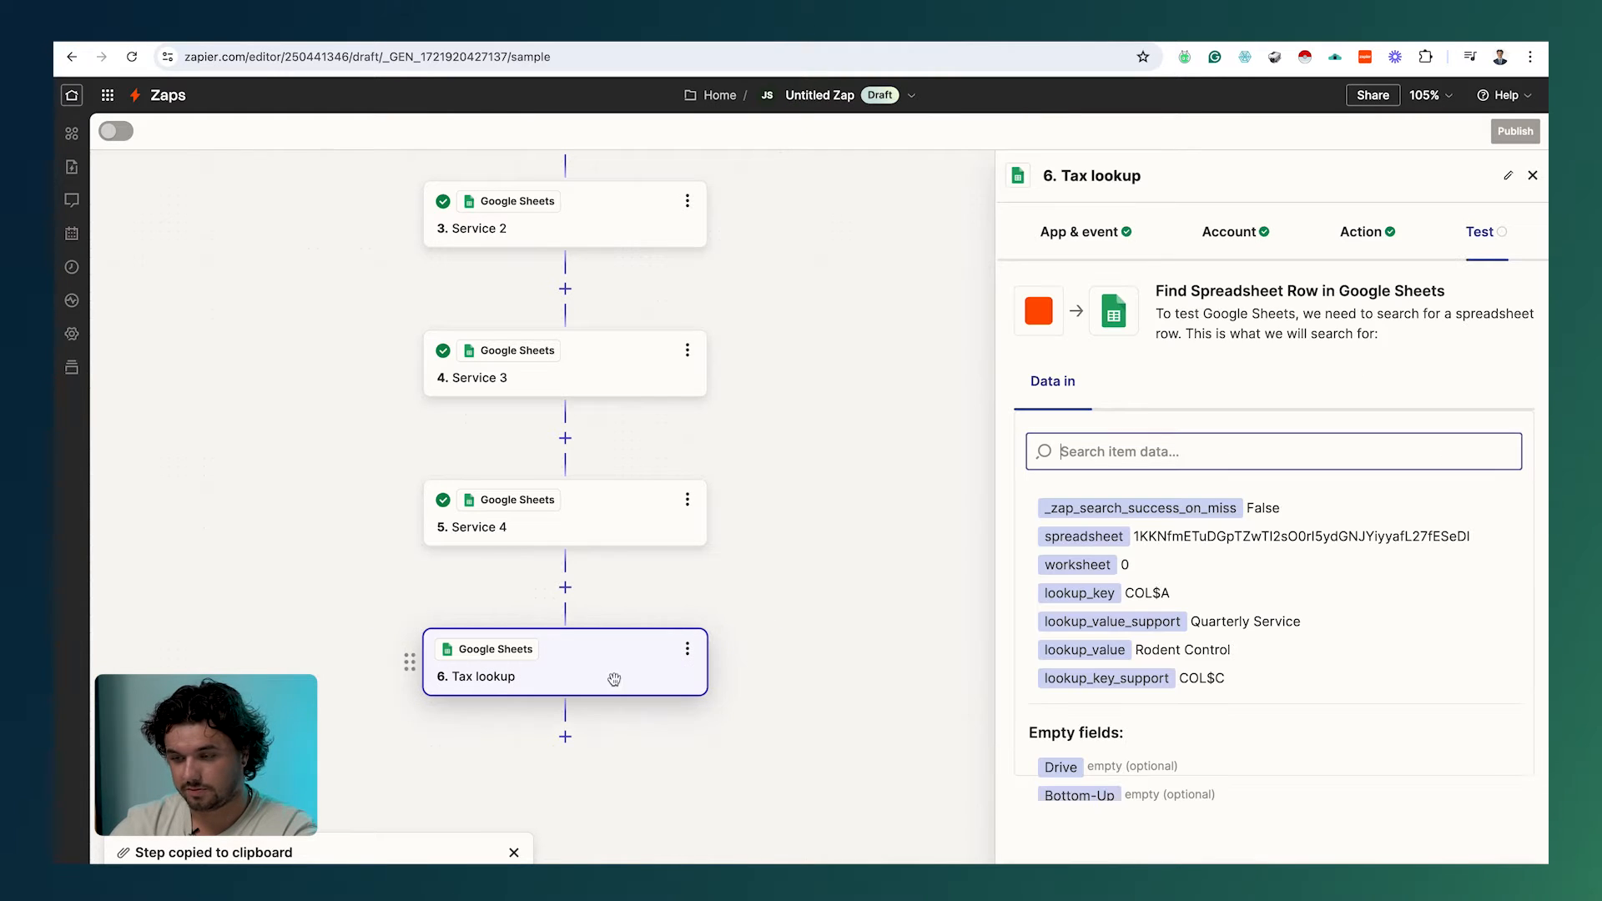
pyautogui.click(1365, 231)
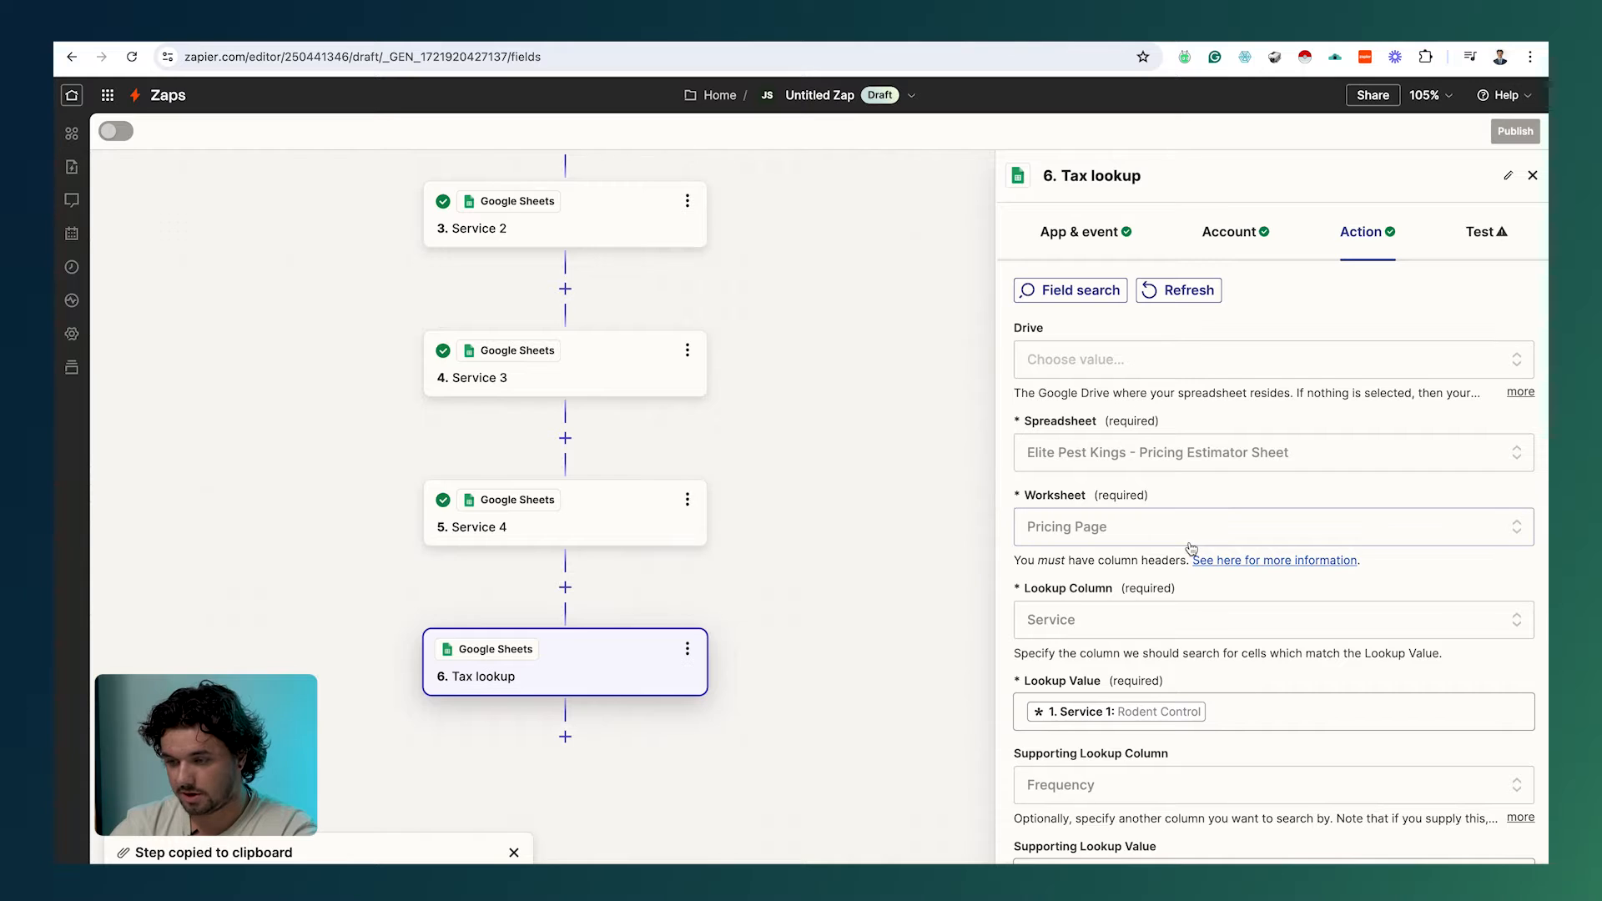
pyautogui.scroll(-1, 1192, 548)
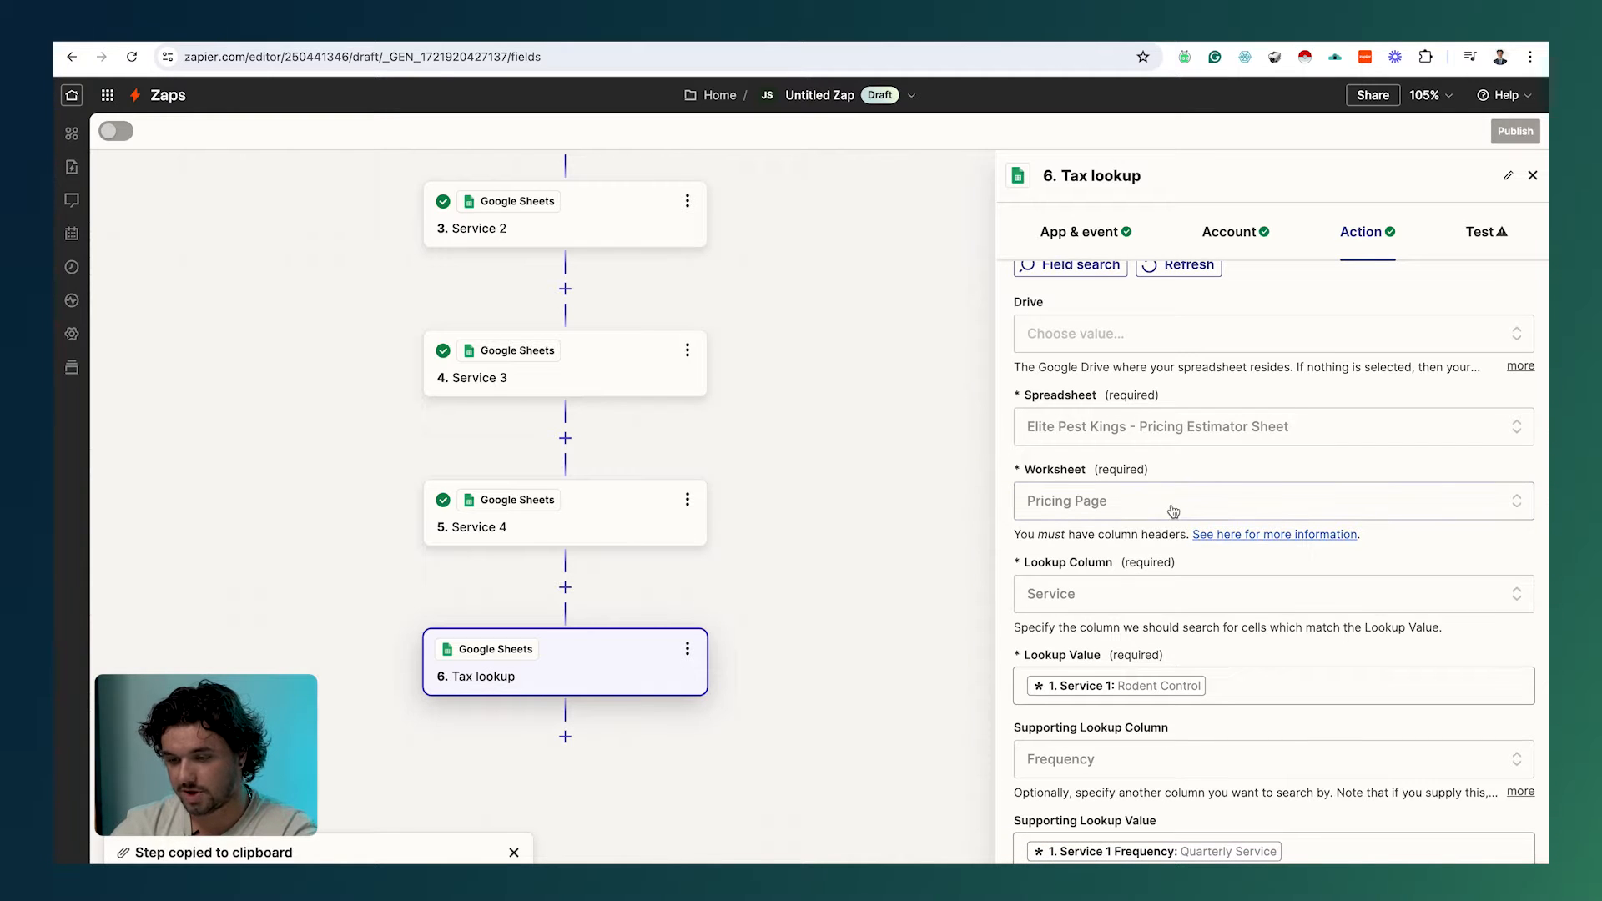
# Step: View the Province and Tax % table (A1:B14) on the Provincial Tax Rates sheet
pyautogui.hotkey('ctrl', 'Tab')
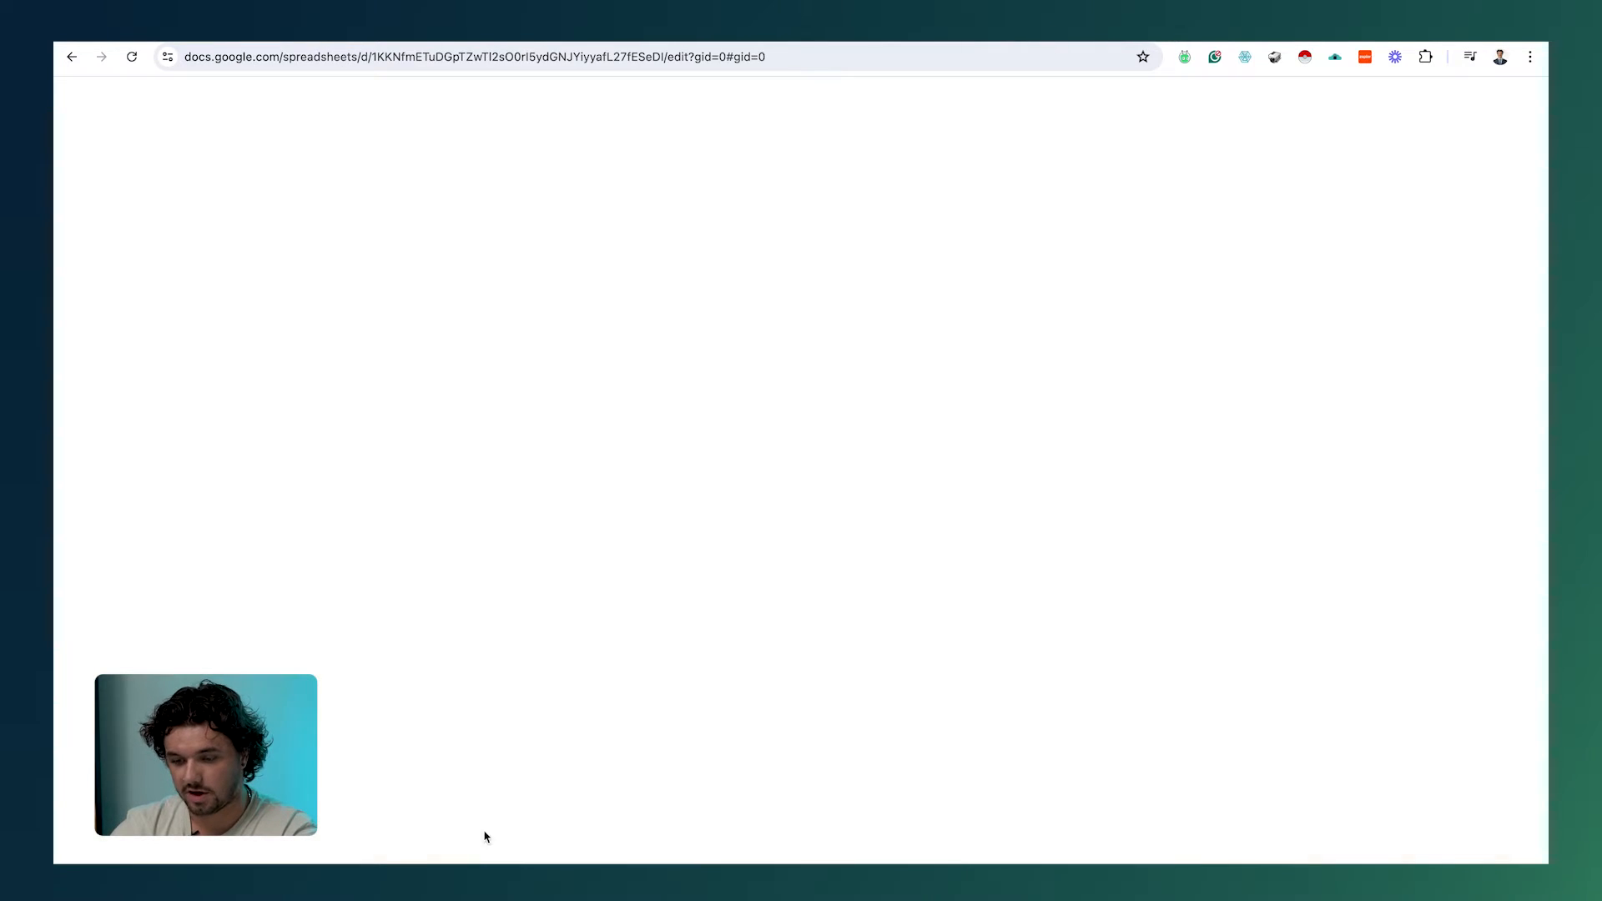
pyautogui.click(424, 874)
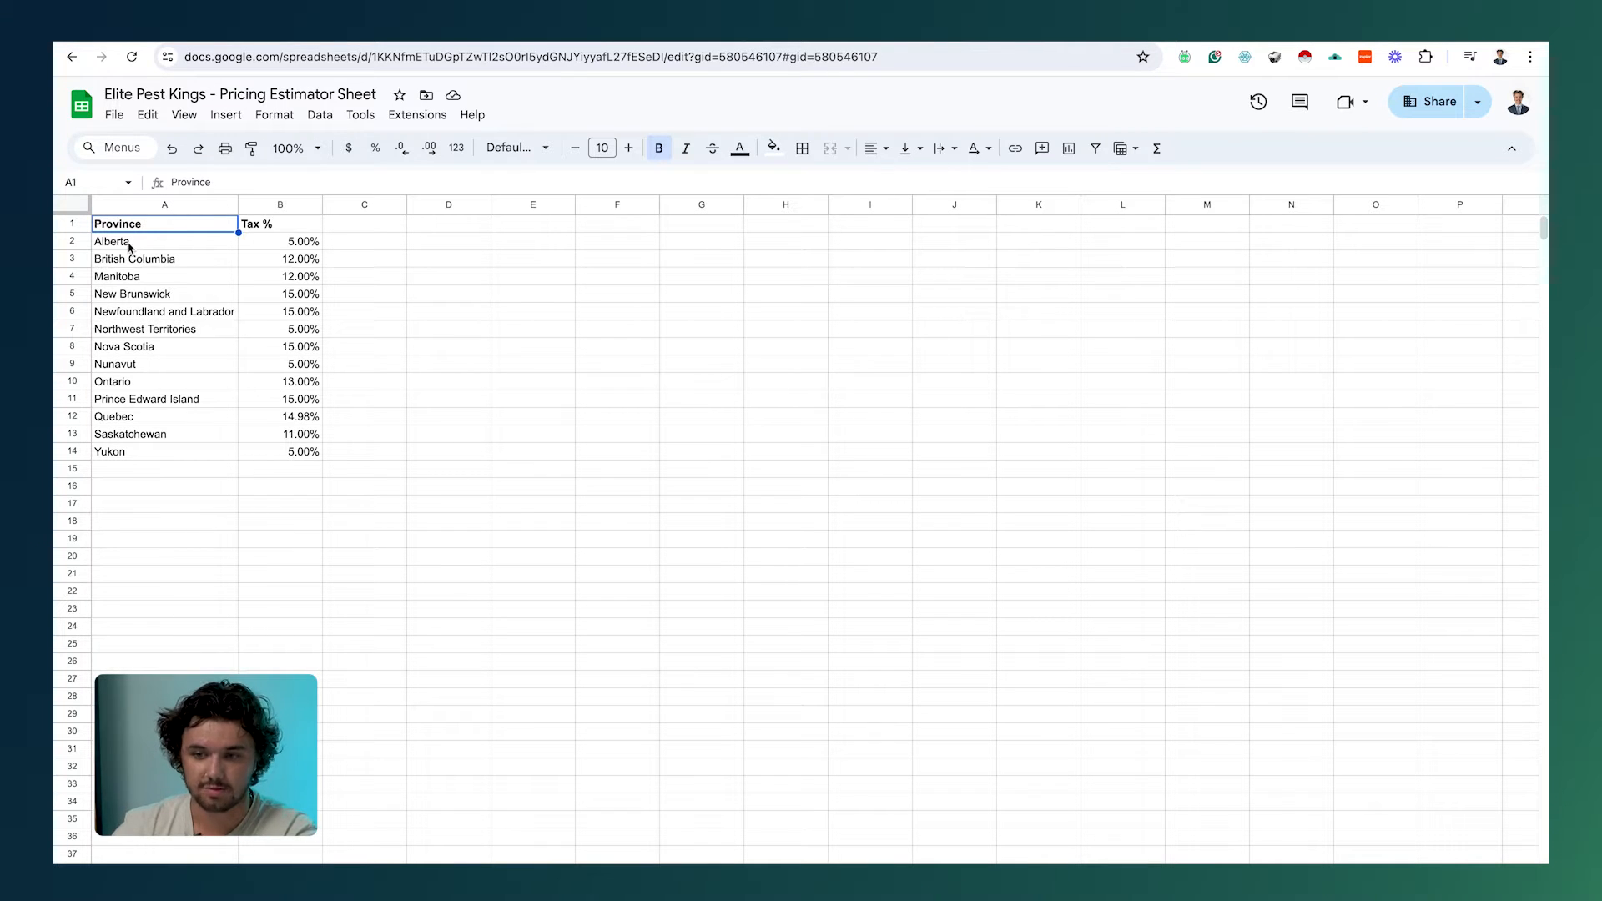
pyautogui.moveTo(186, 225); pyautogui.dragTo(316, 467)
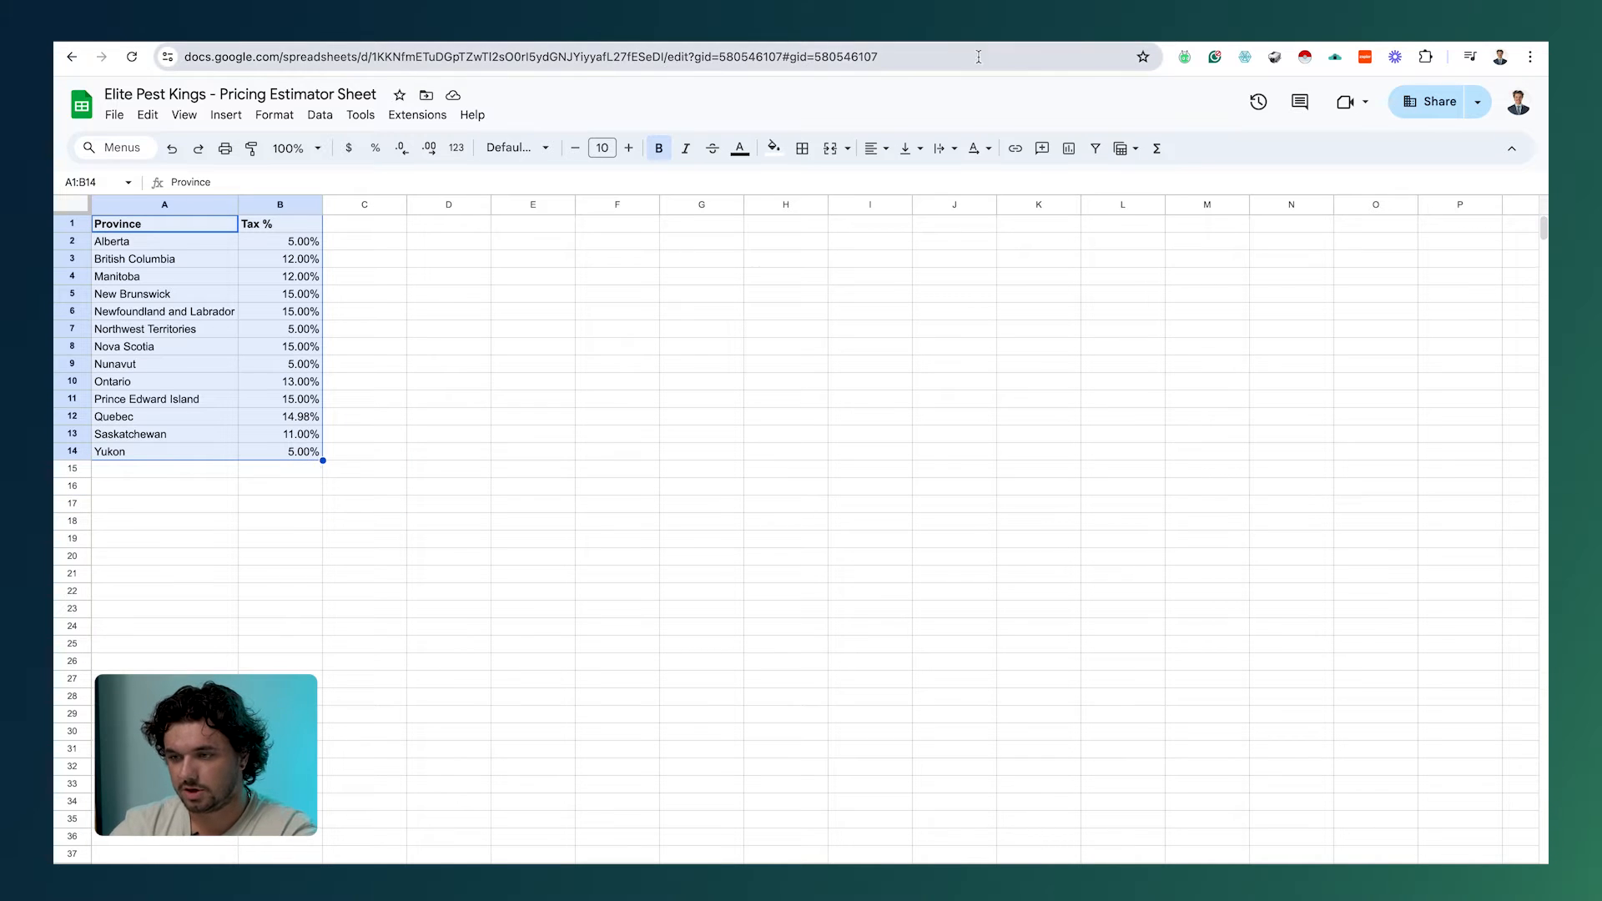
pyautogui.click(350, 35)
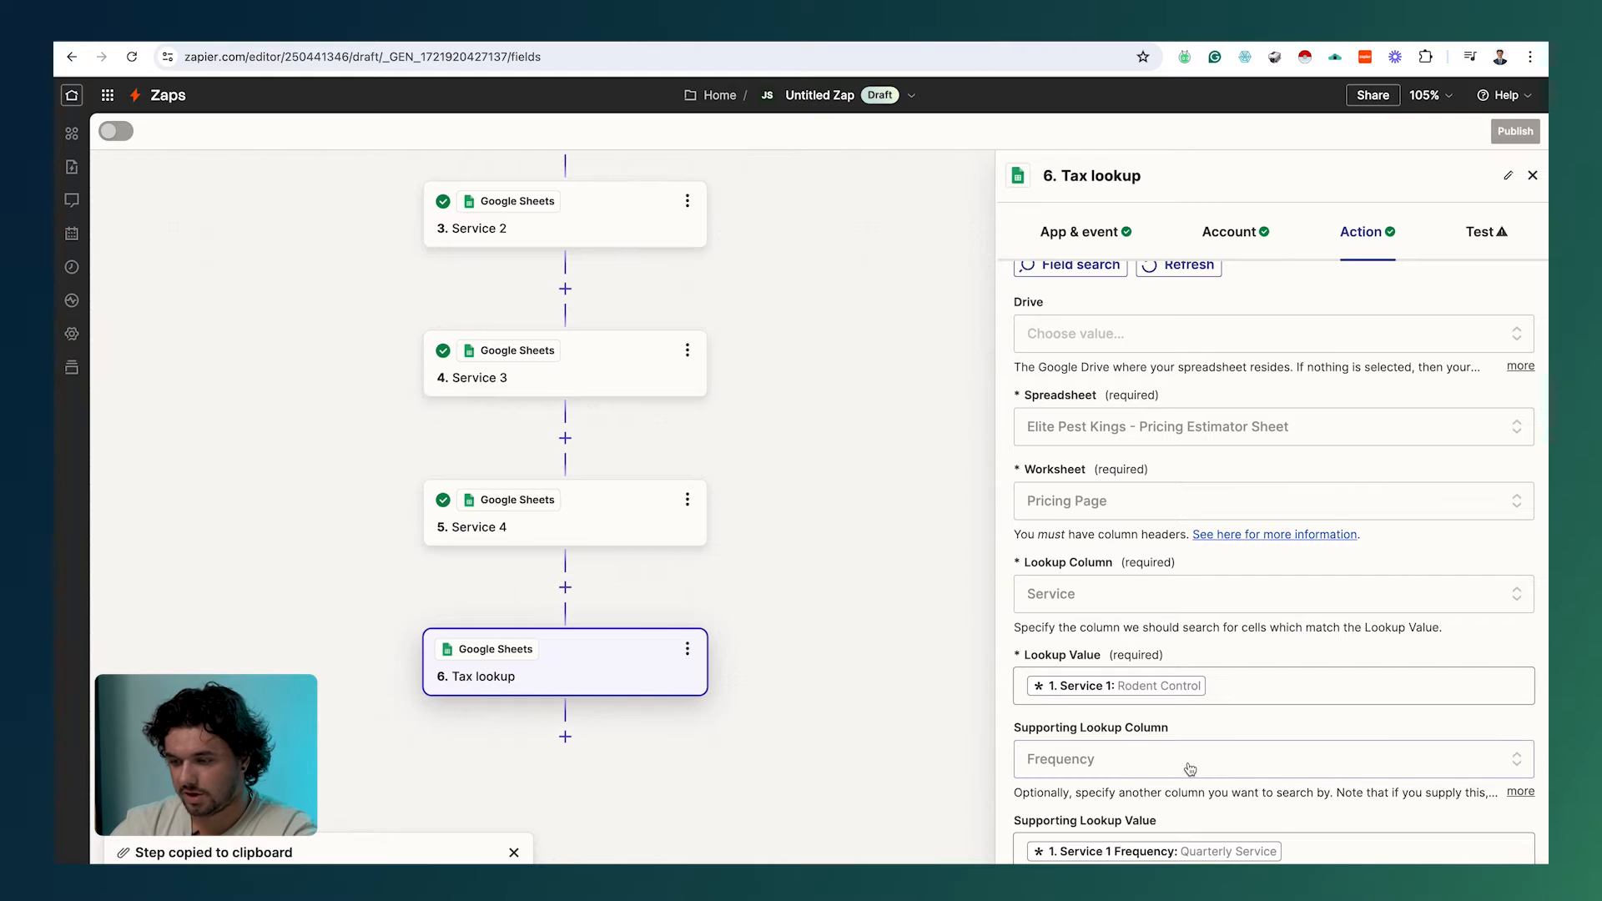
# Step: Point the Tax lookup at the Provincial Tax Rates worksheet with Province as the lookup column
pyautogui.scroll(-3, 1189, 763)
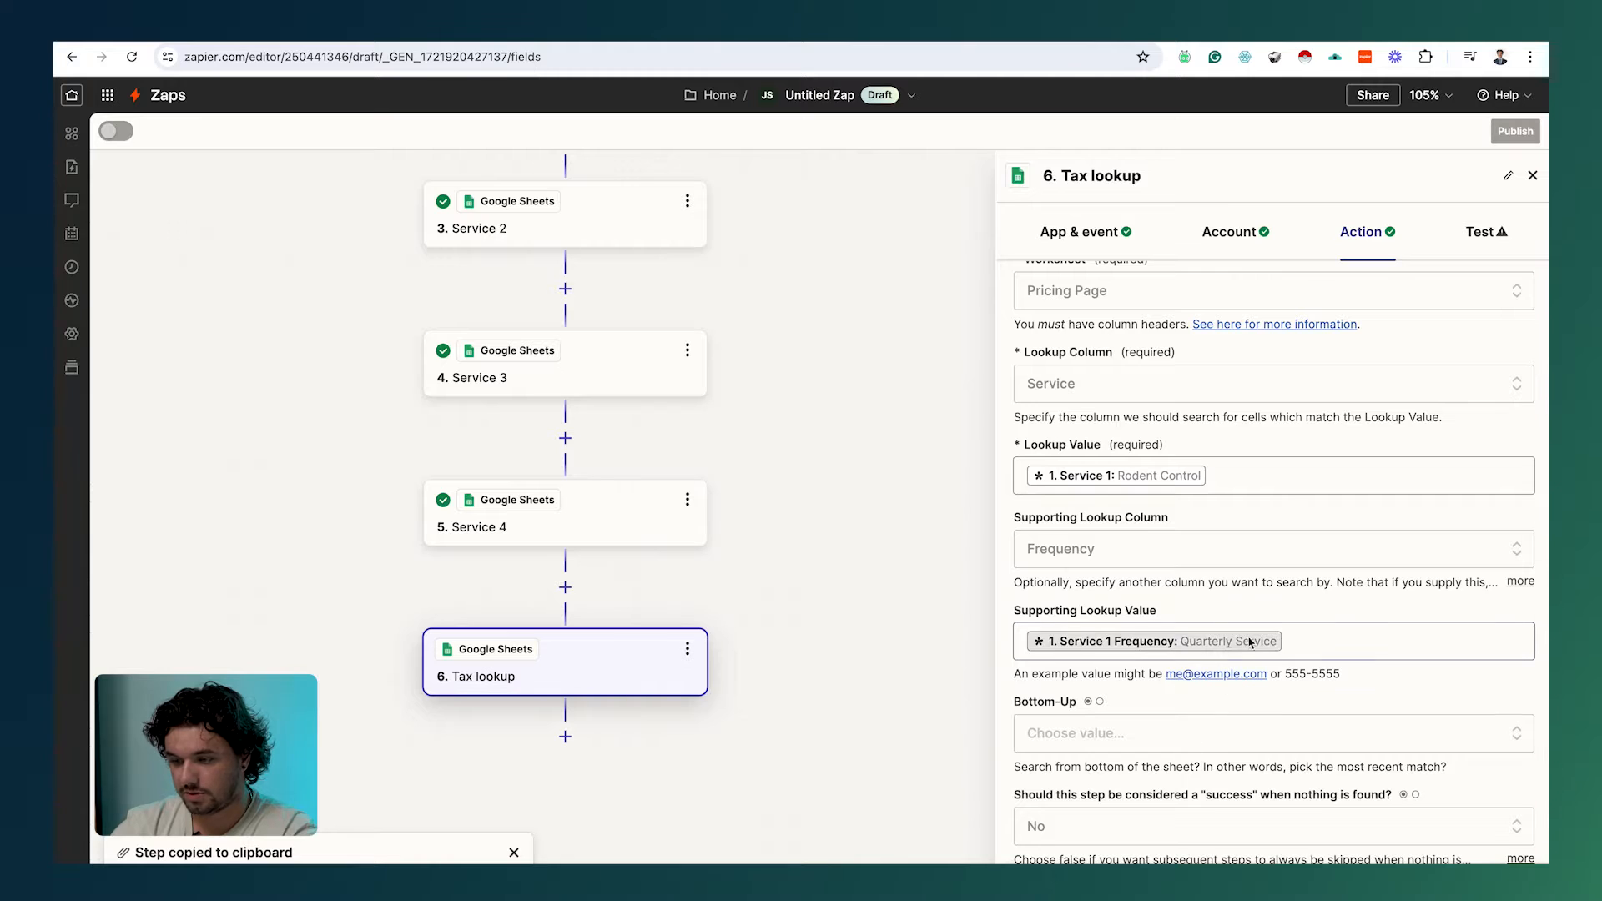
pyautogui.click(1139, 386)
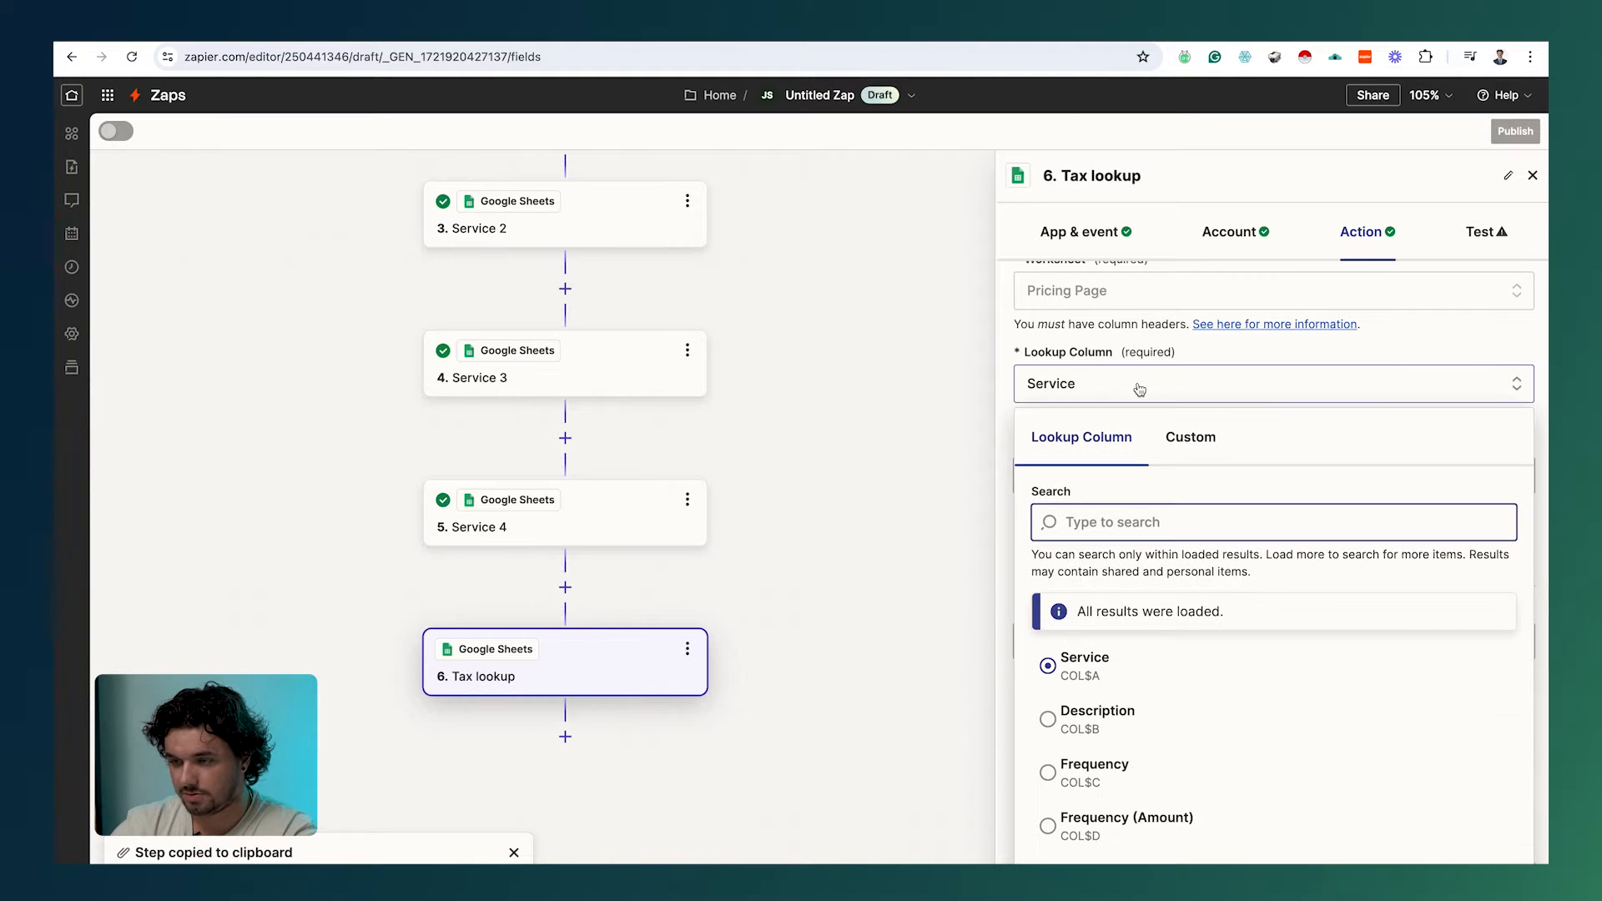
pyautogui.click(1144, 290)
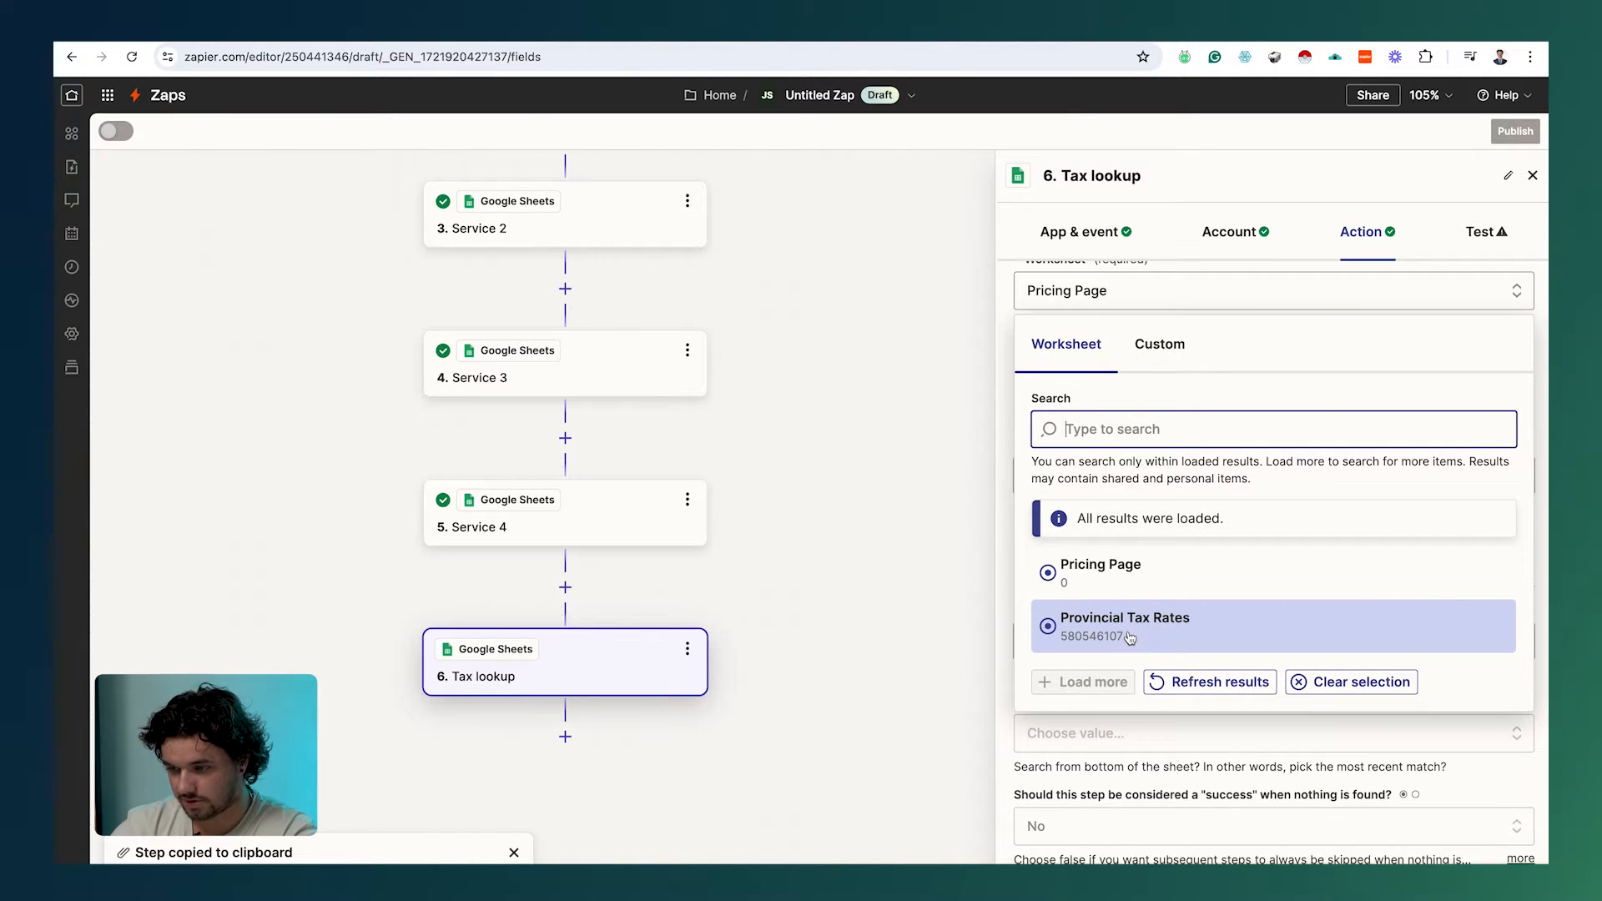
pyautogui.click(1129, 638)
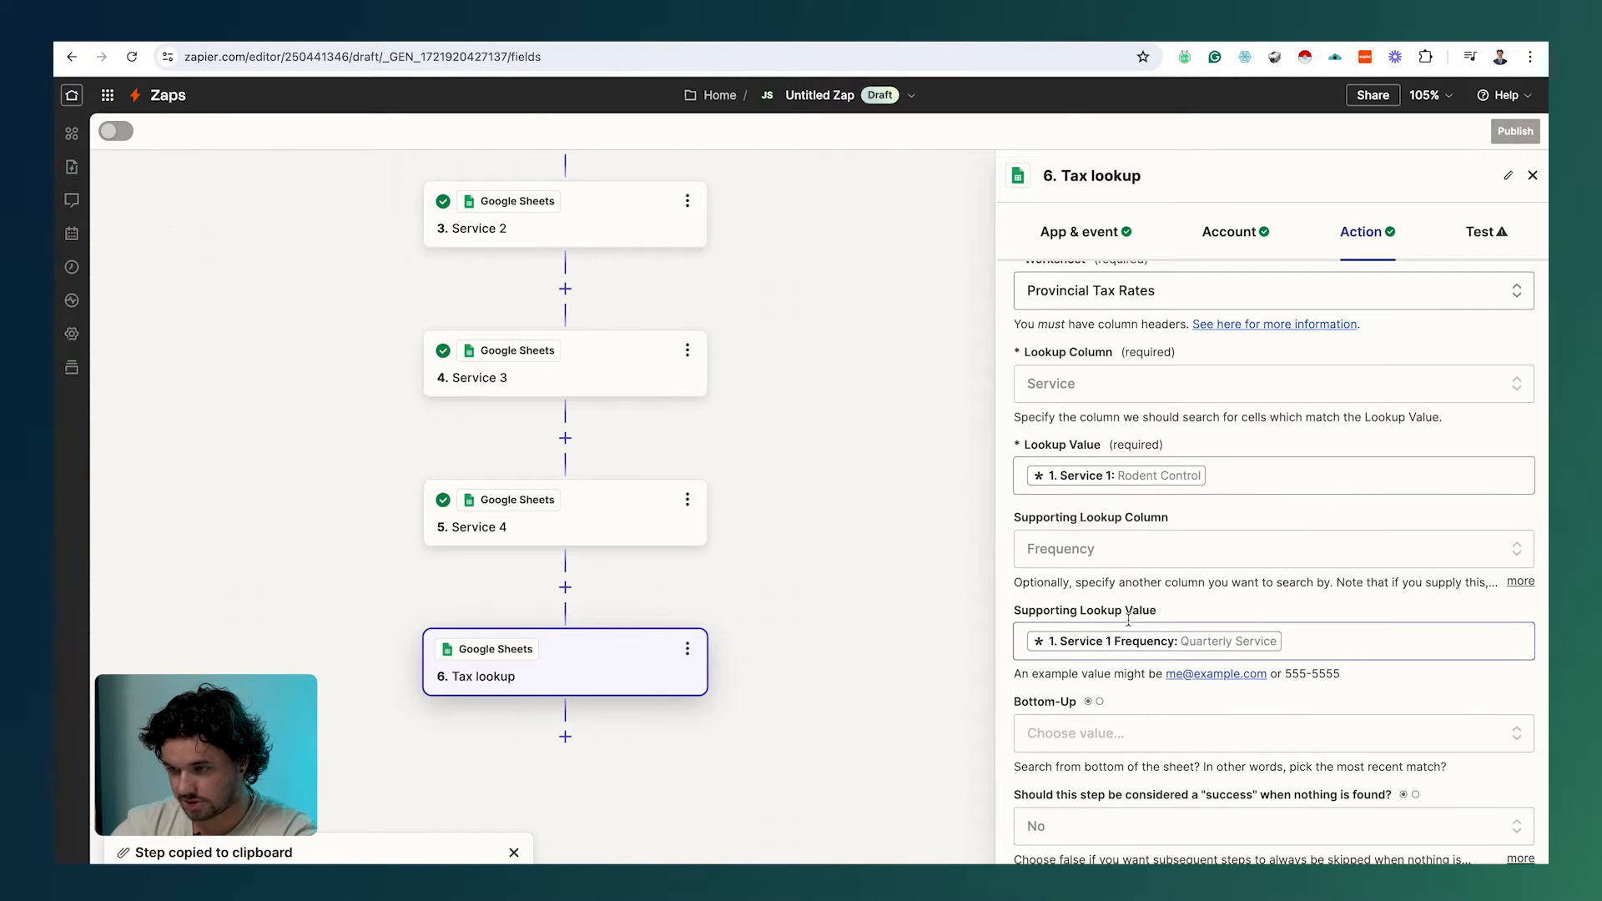
pyautogui.click(1136, 388)
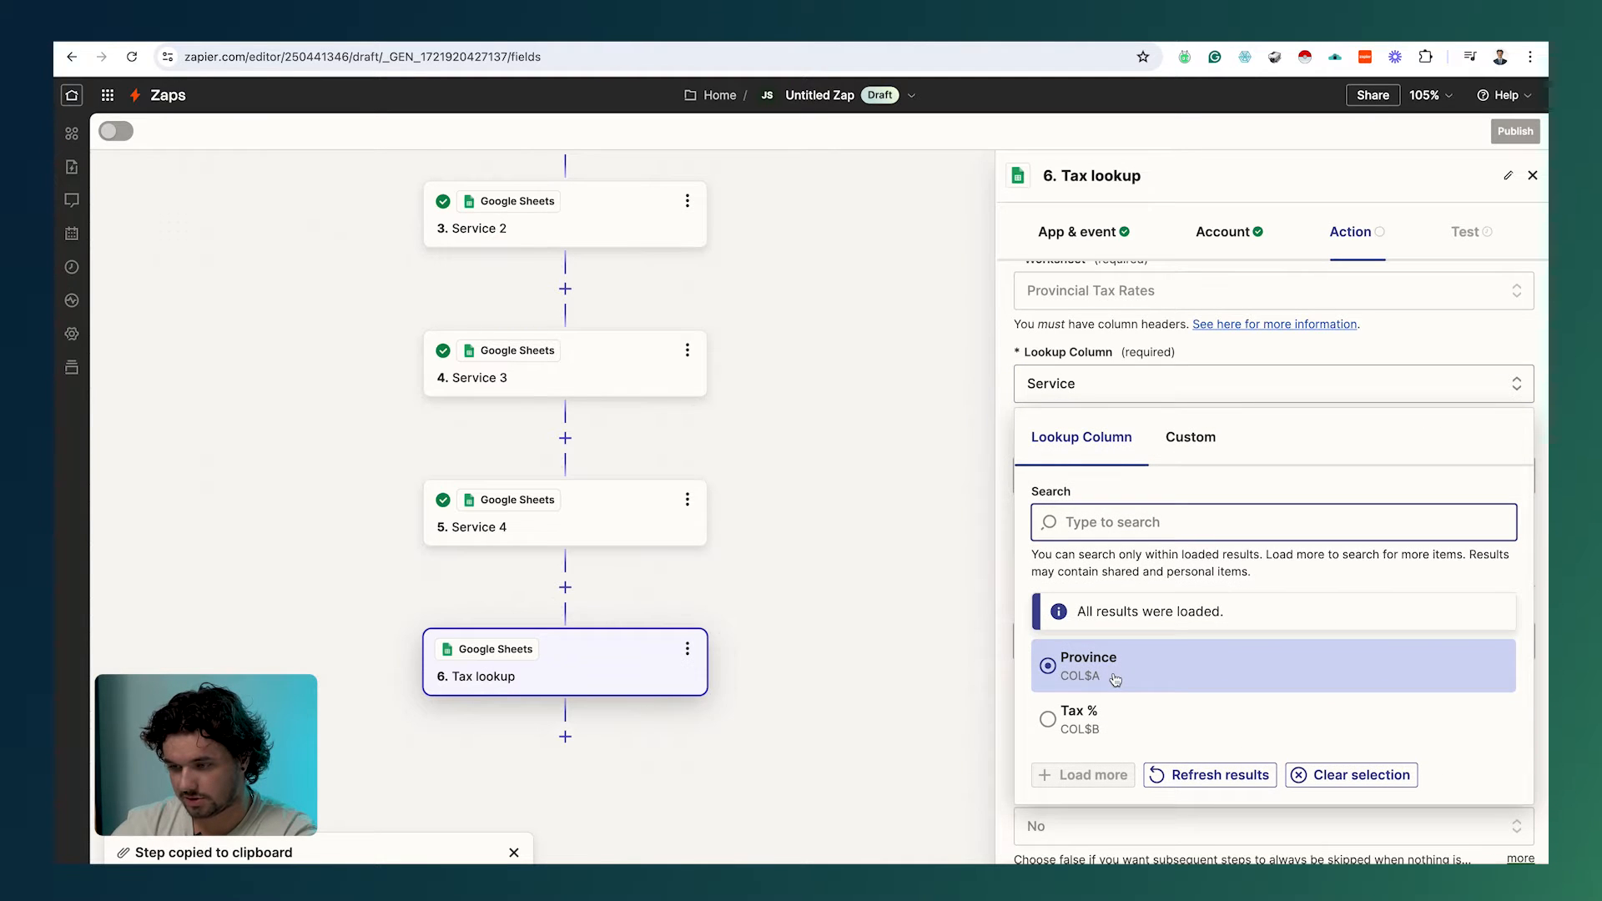
pyautogui.click(1115, 678)
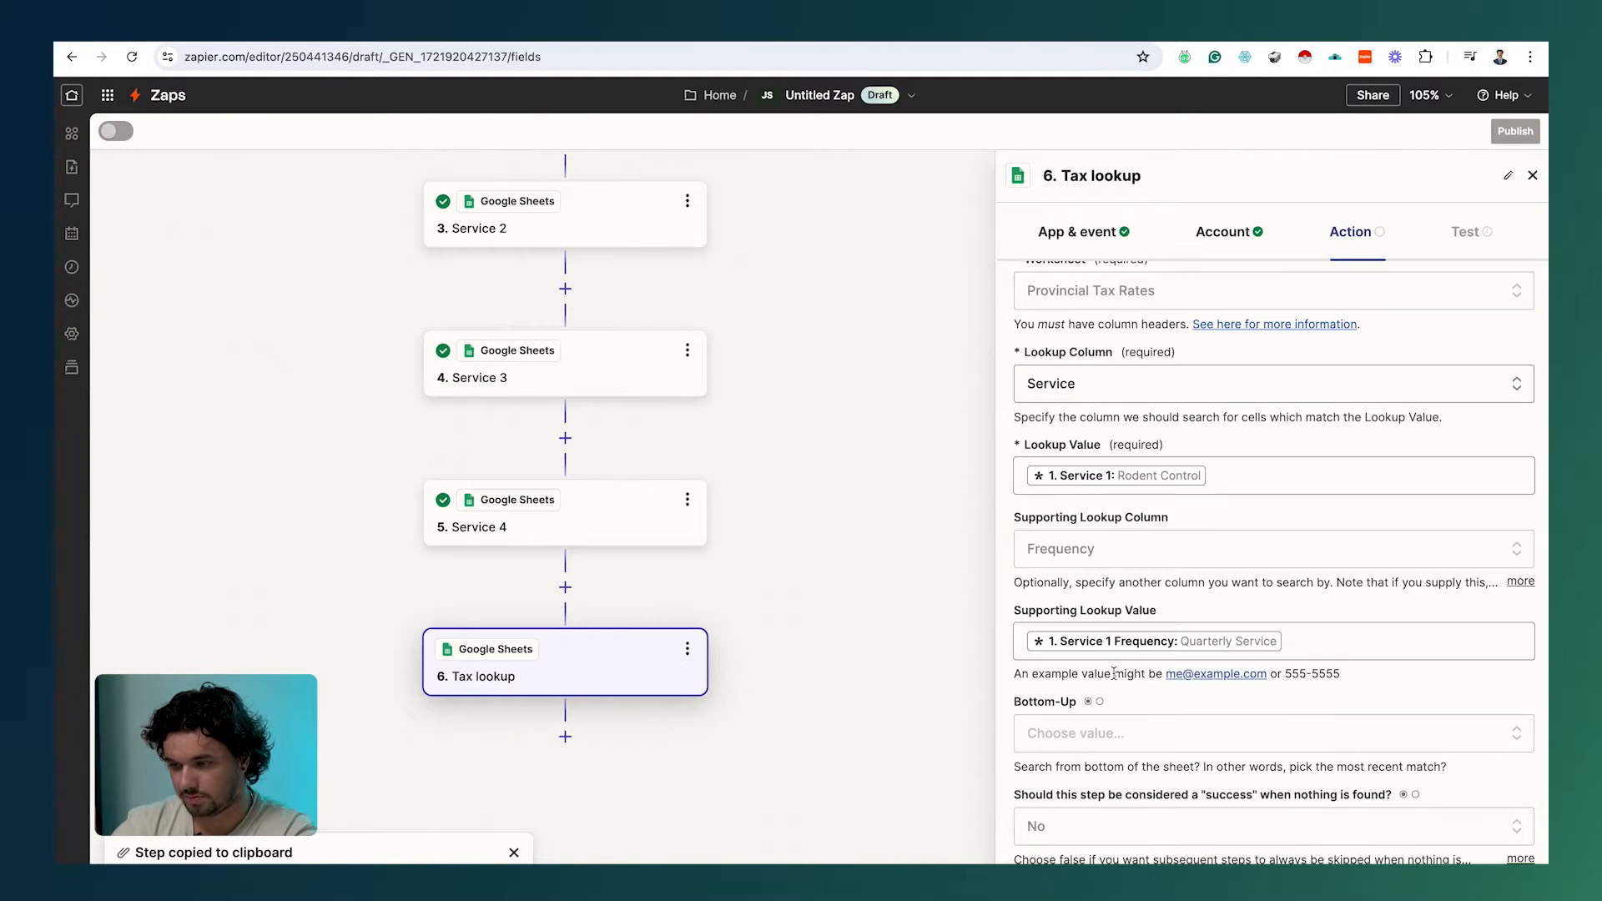
# Step: Replace the Rodent Control lookup value with the submitted Province field
pyautogui.click(1245, 473)
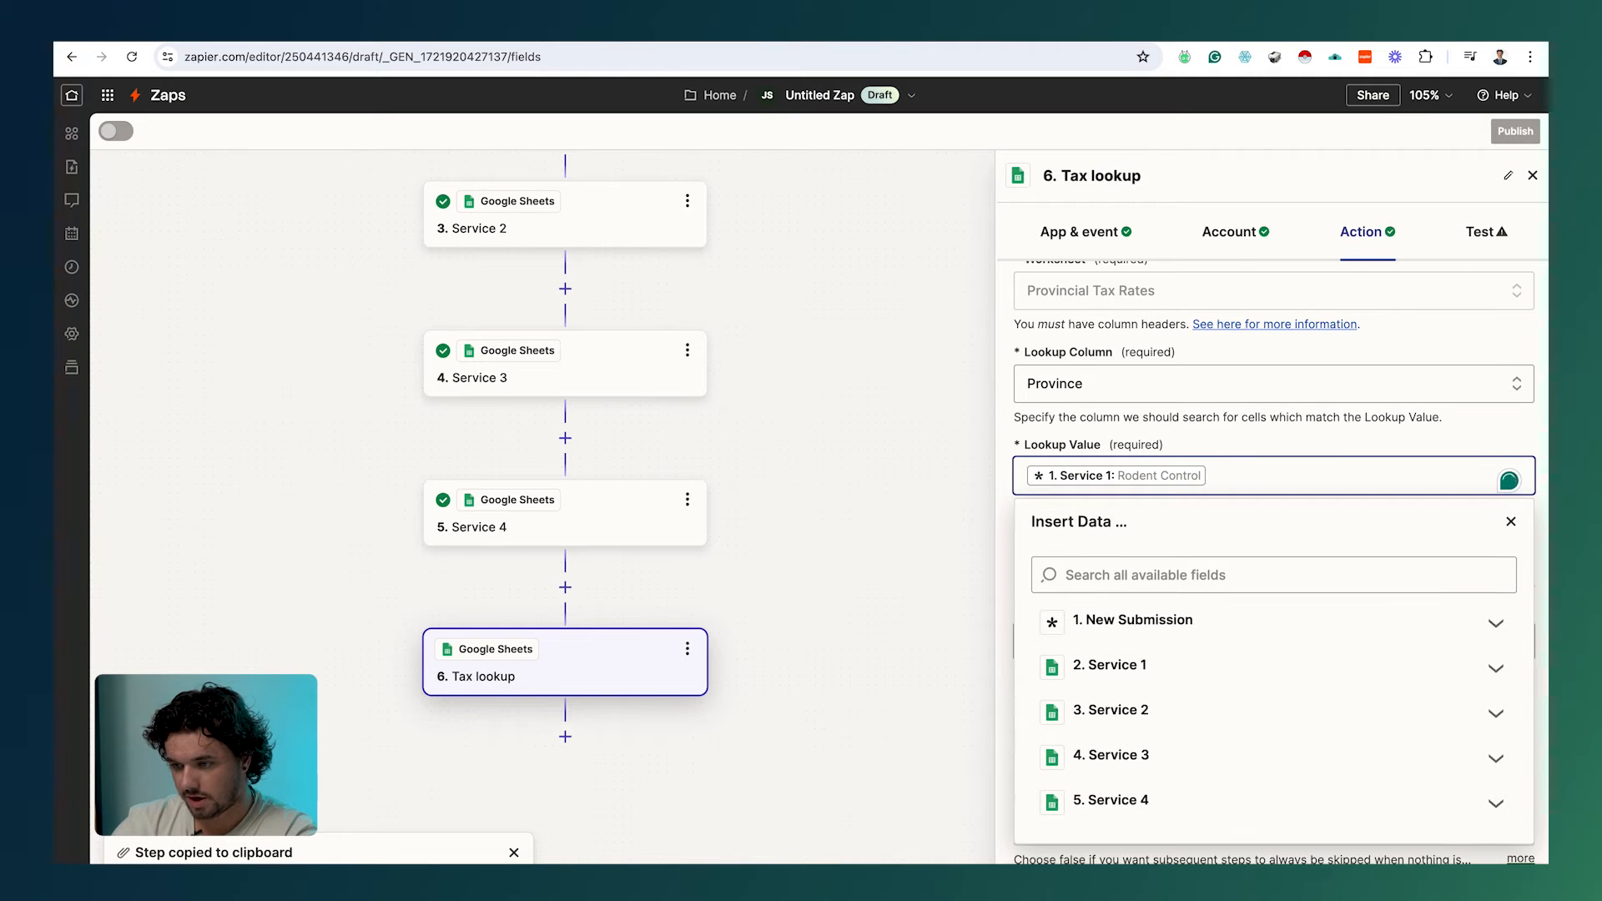
pyautogui.press('BackSpace')
pyautogui.scroll(-1, 1182, 633)
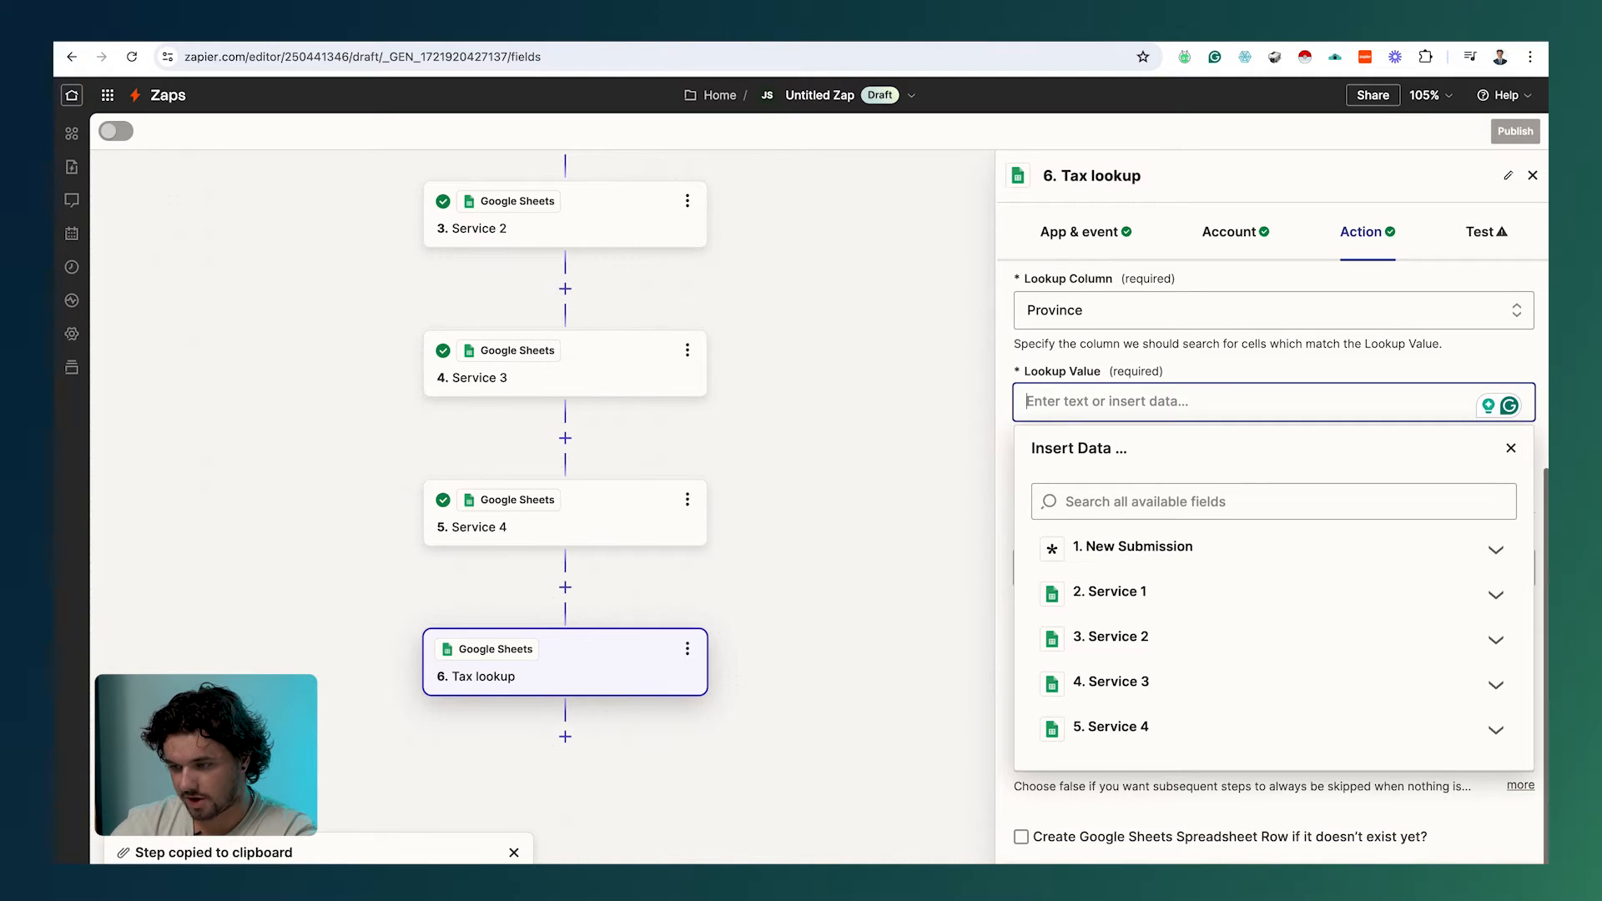
pyautogui.click(1125, 504)
pyautogui.click(1138, 544)
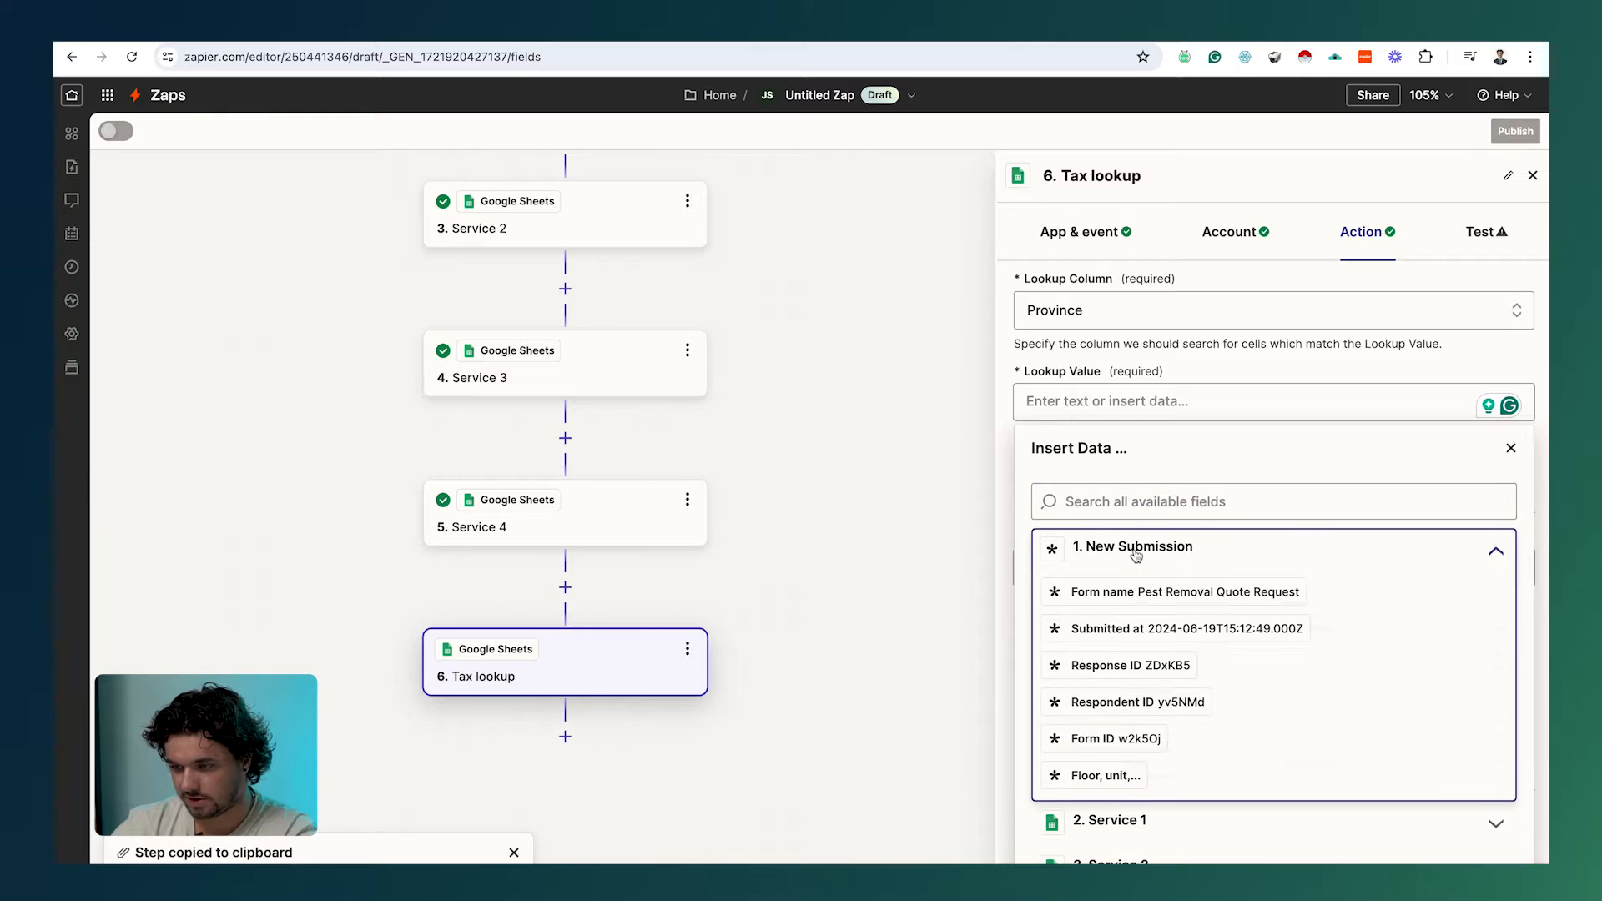
pyautogui.scroll(-5, 1137, 547)
pyautogui.scroll(-2, 1136, 555)
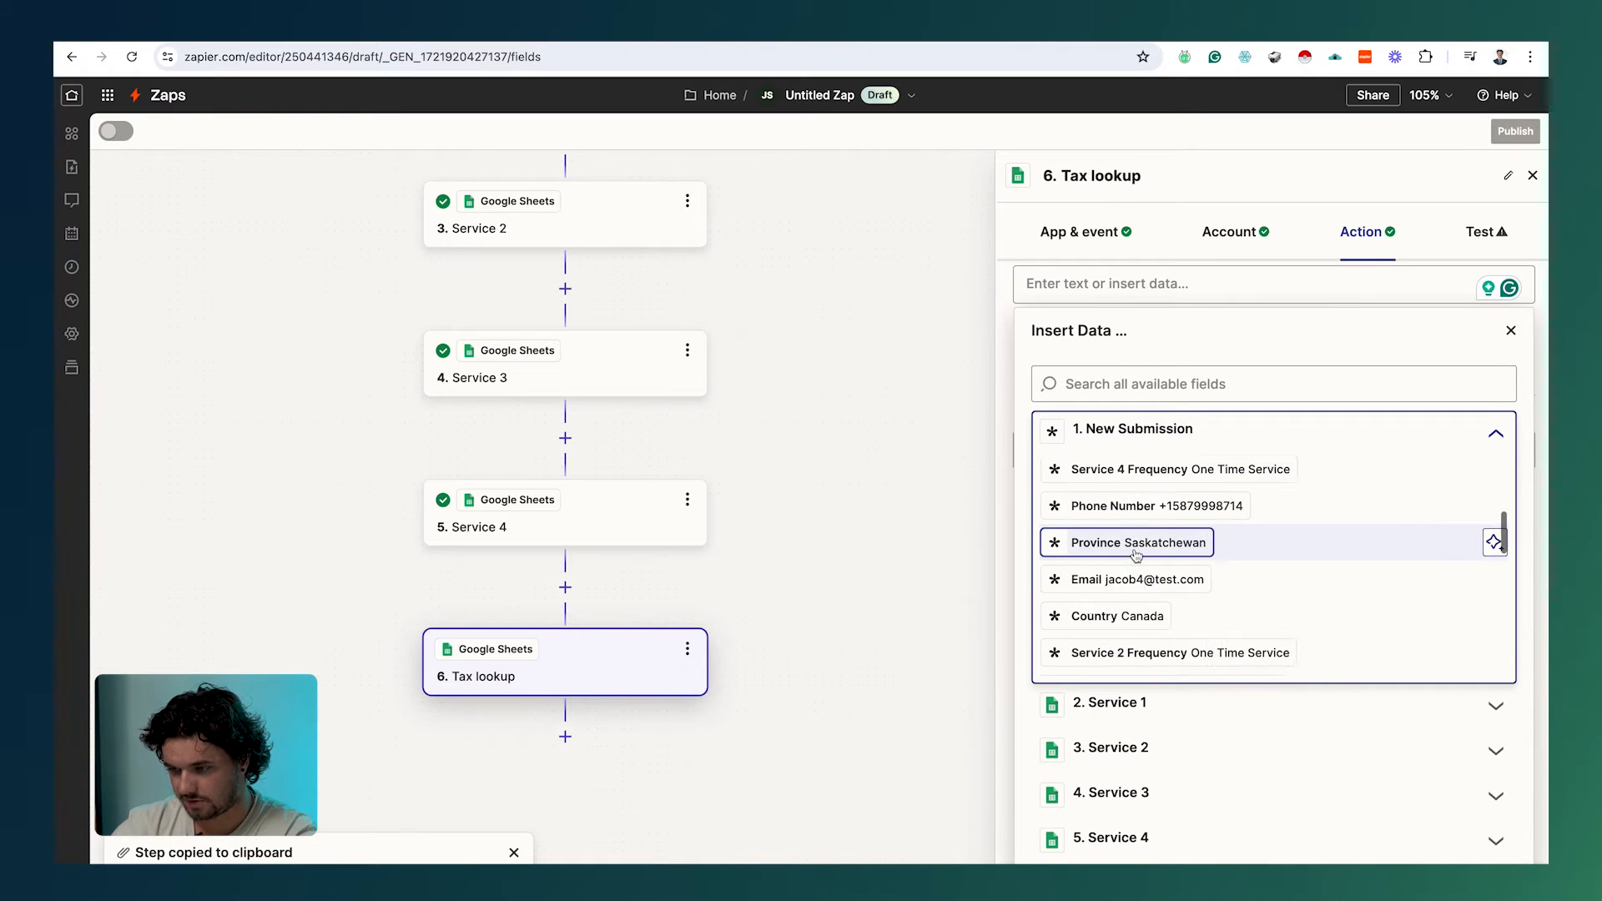
pyautogui.scroll(-1, 1136, 555)
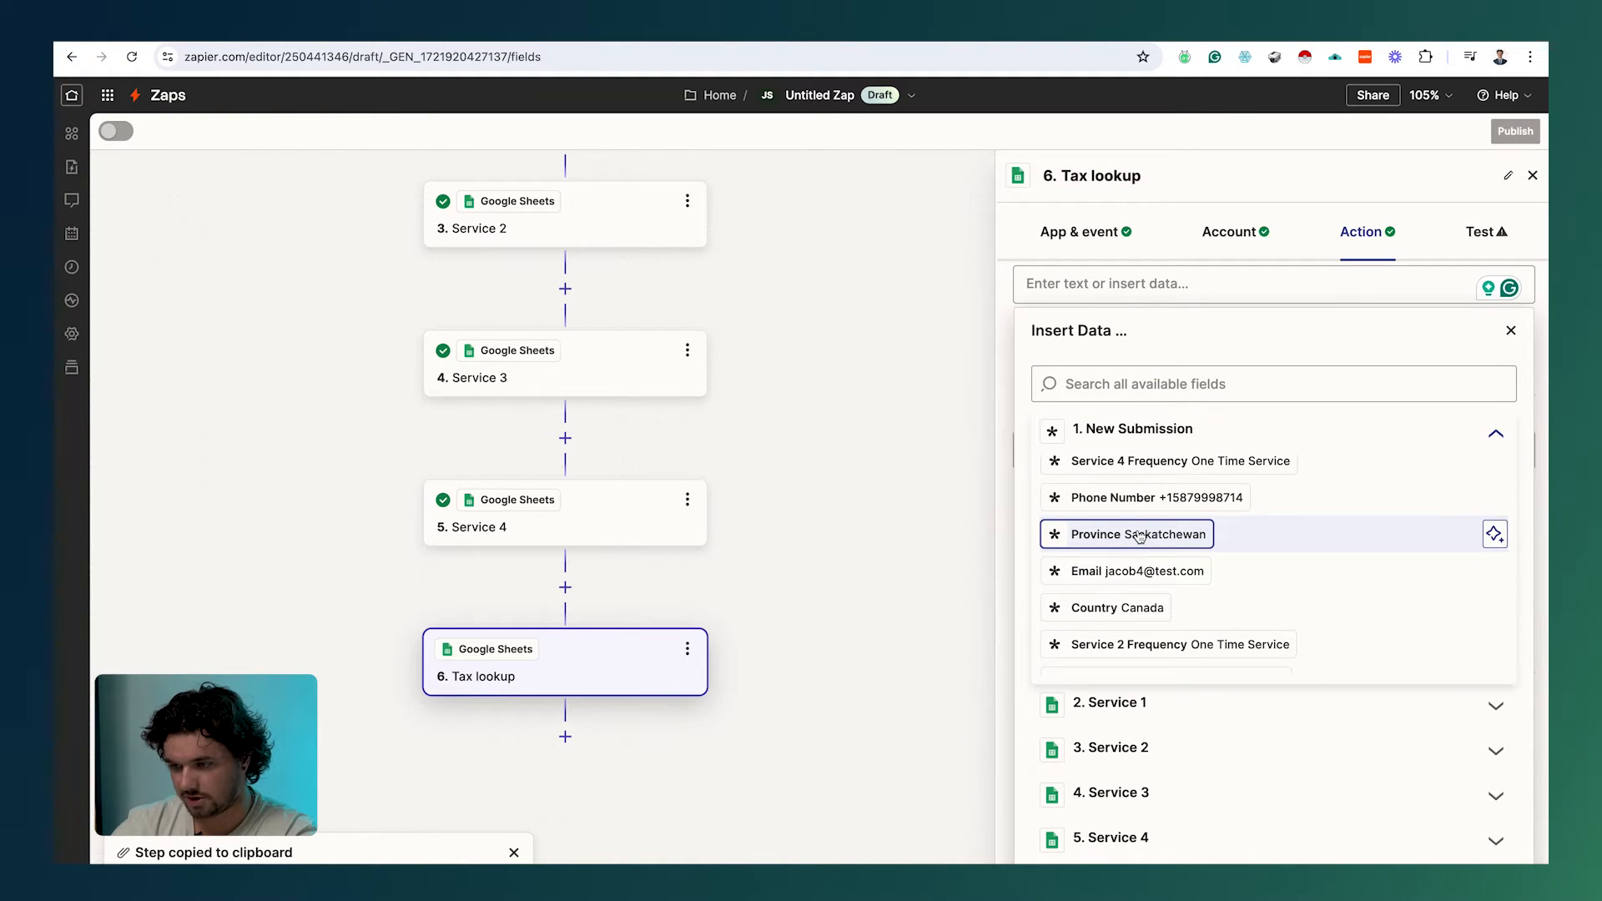
pyautogui.click(1140, 536)
pyautogui.click(957, 417)
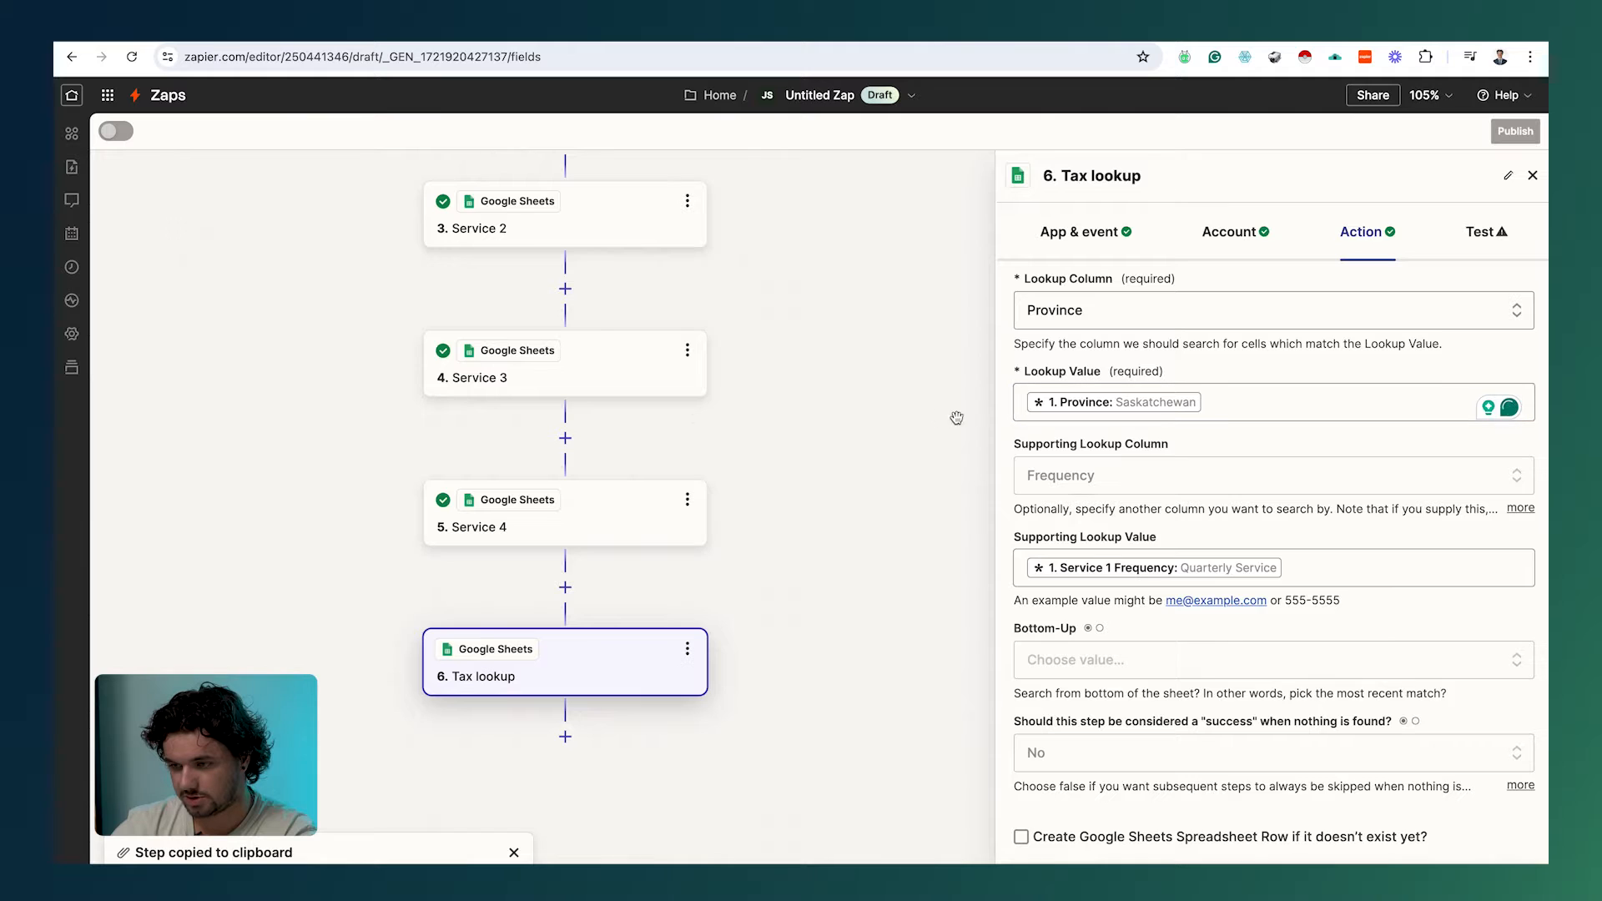
# Step: Remove the Service 1 Frequency supporting value and test, returning Saskatchewan's 11.00% rate
pyautogui.click(1371, 564)
pyautogui.press('BackSpace')
pyautogui.click(1358, 422)
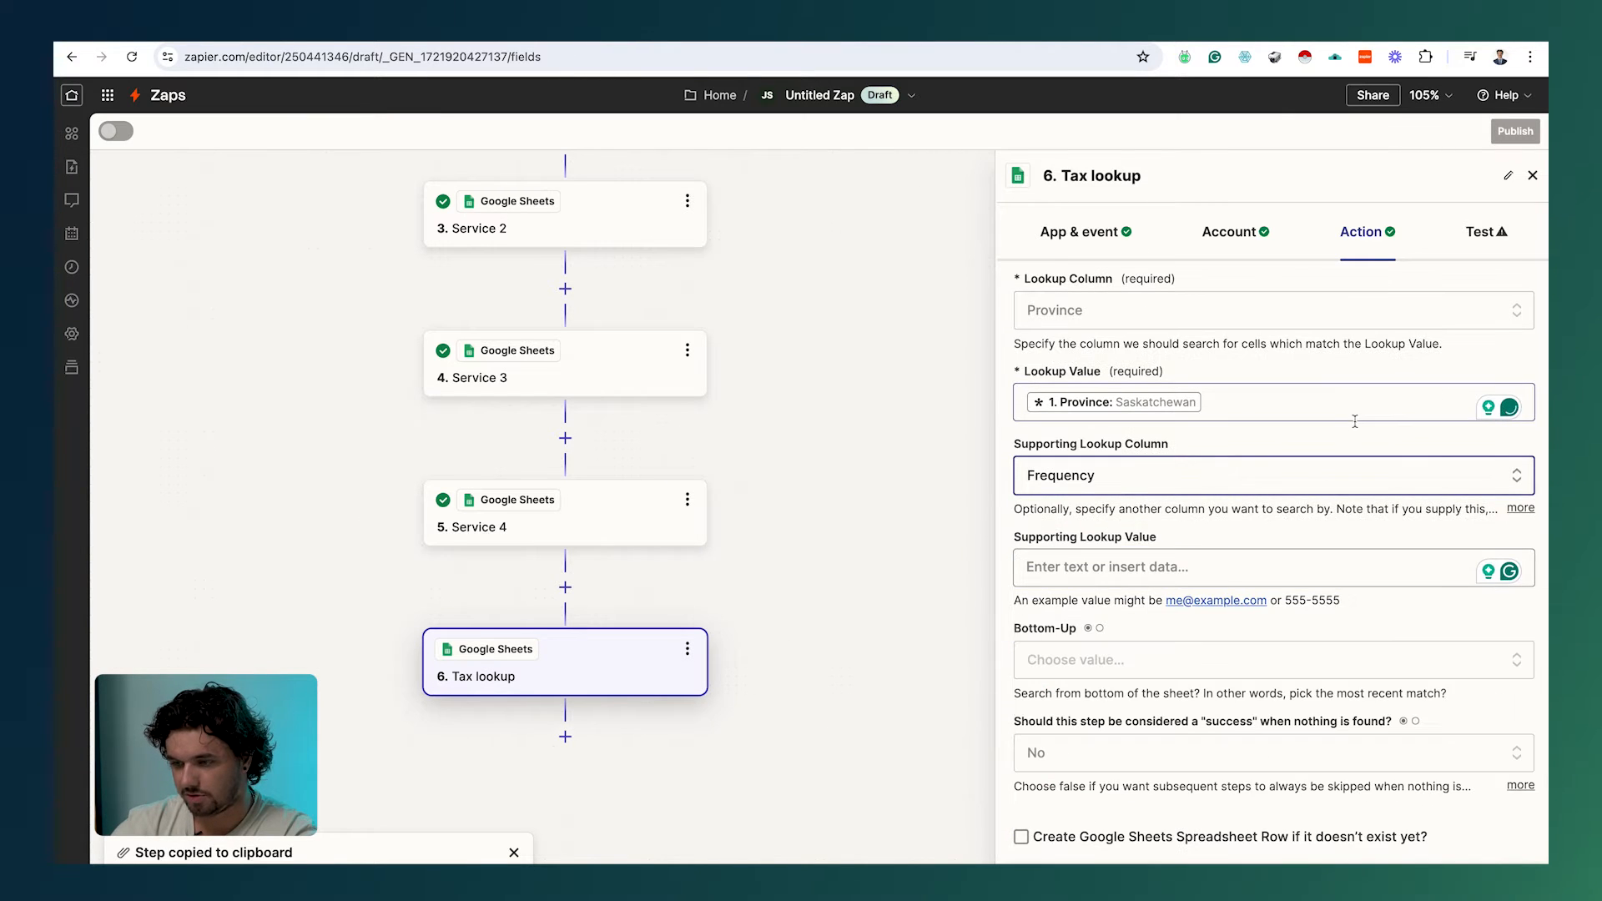
pyautogui.click(1320, 487)
pyautogui.click(1351, 764)
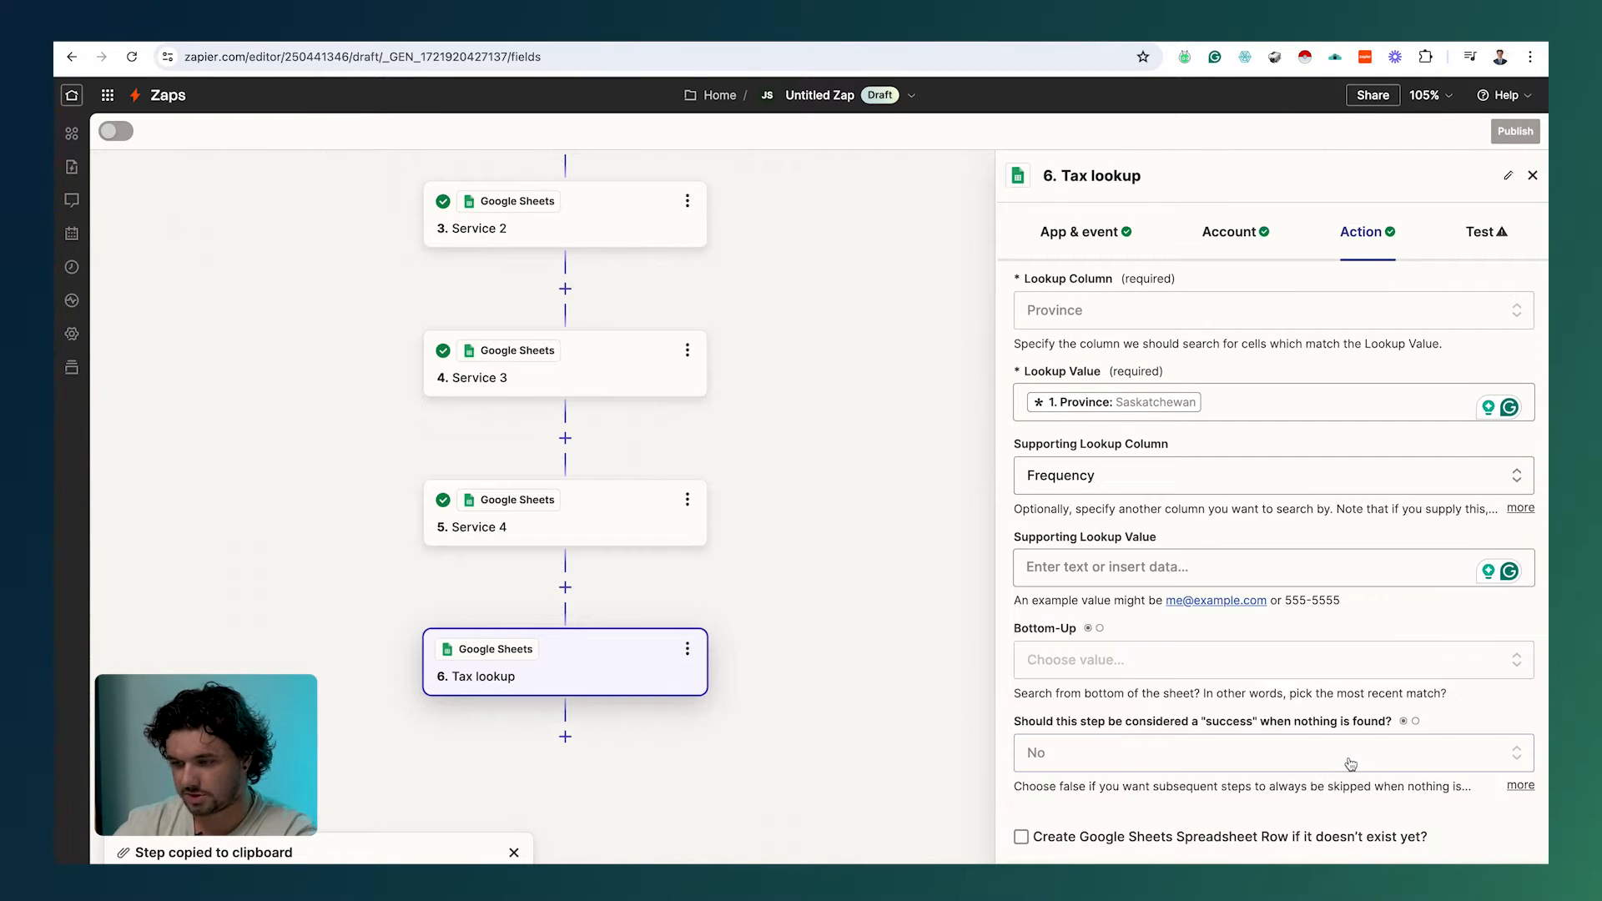
pyautogui.scroll(-2, 1350, 766)
pyautogui.click(1335, 863)
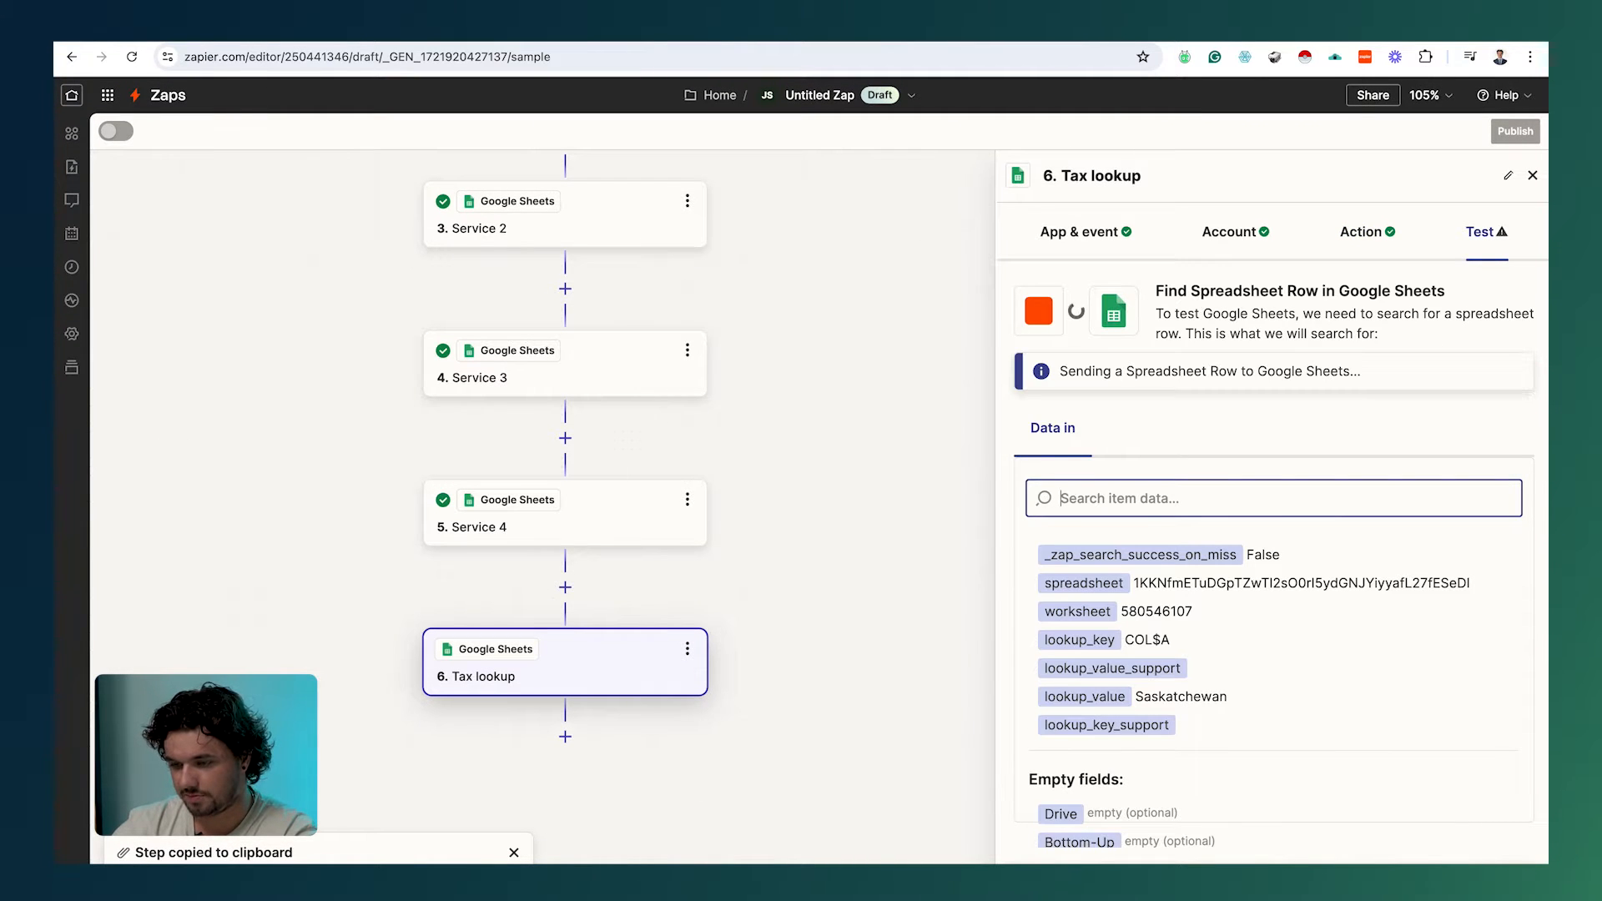
pyautogui.scroll(-1, 1166, 786)
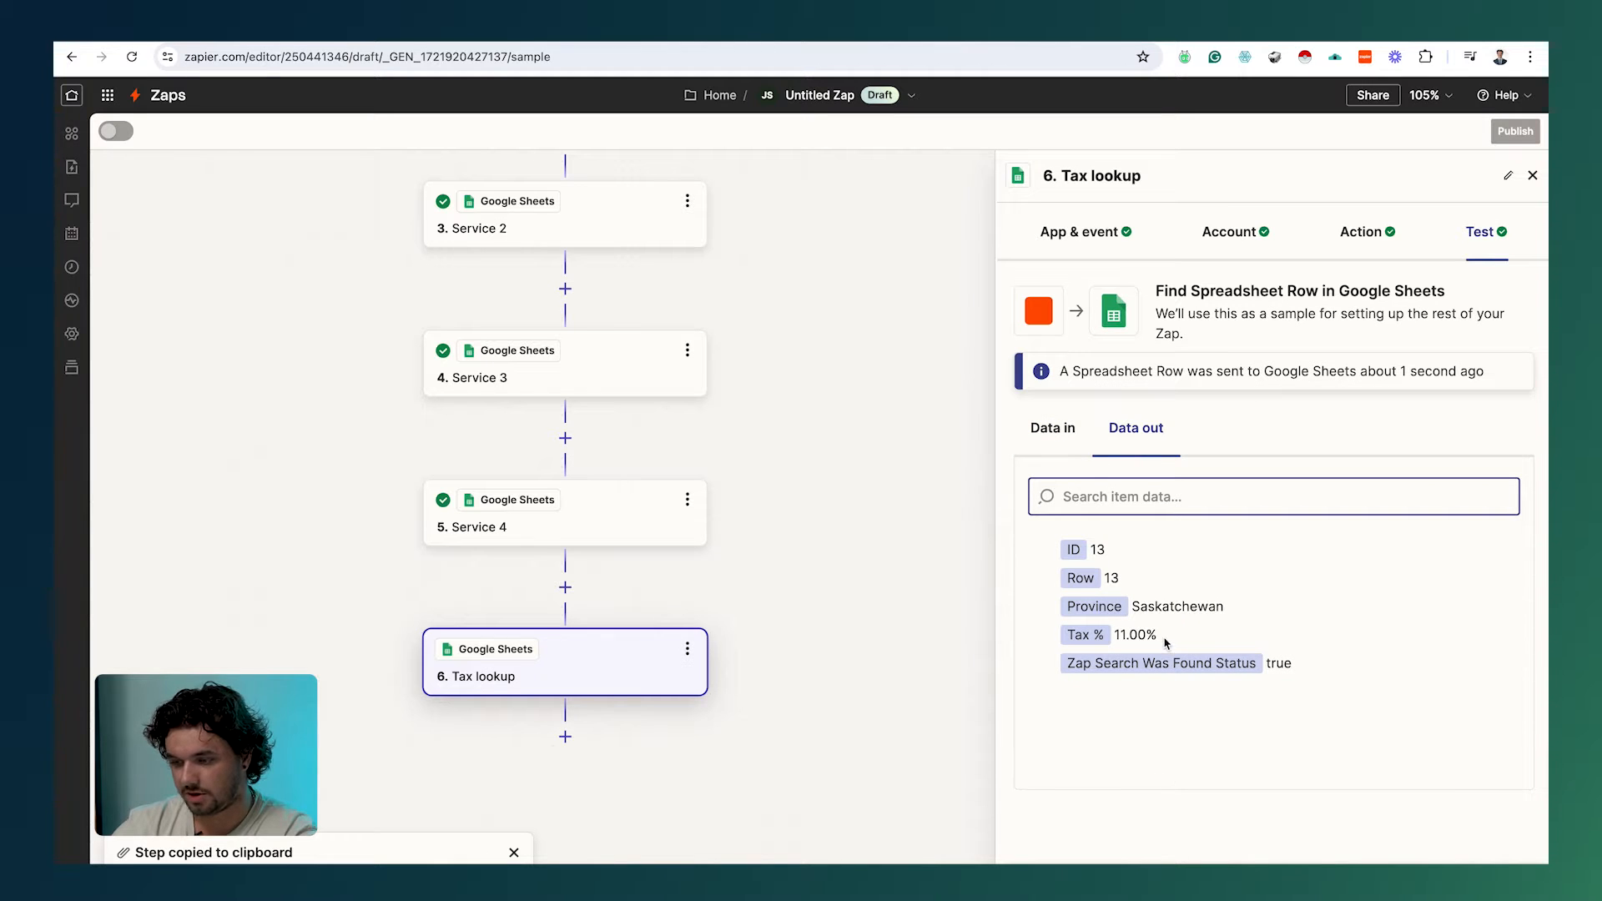
pyautogui.moveTo(1166, 642); pyautogui.dragTo(1124, 636)
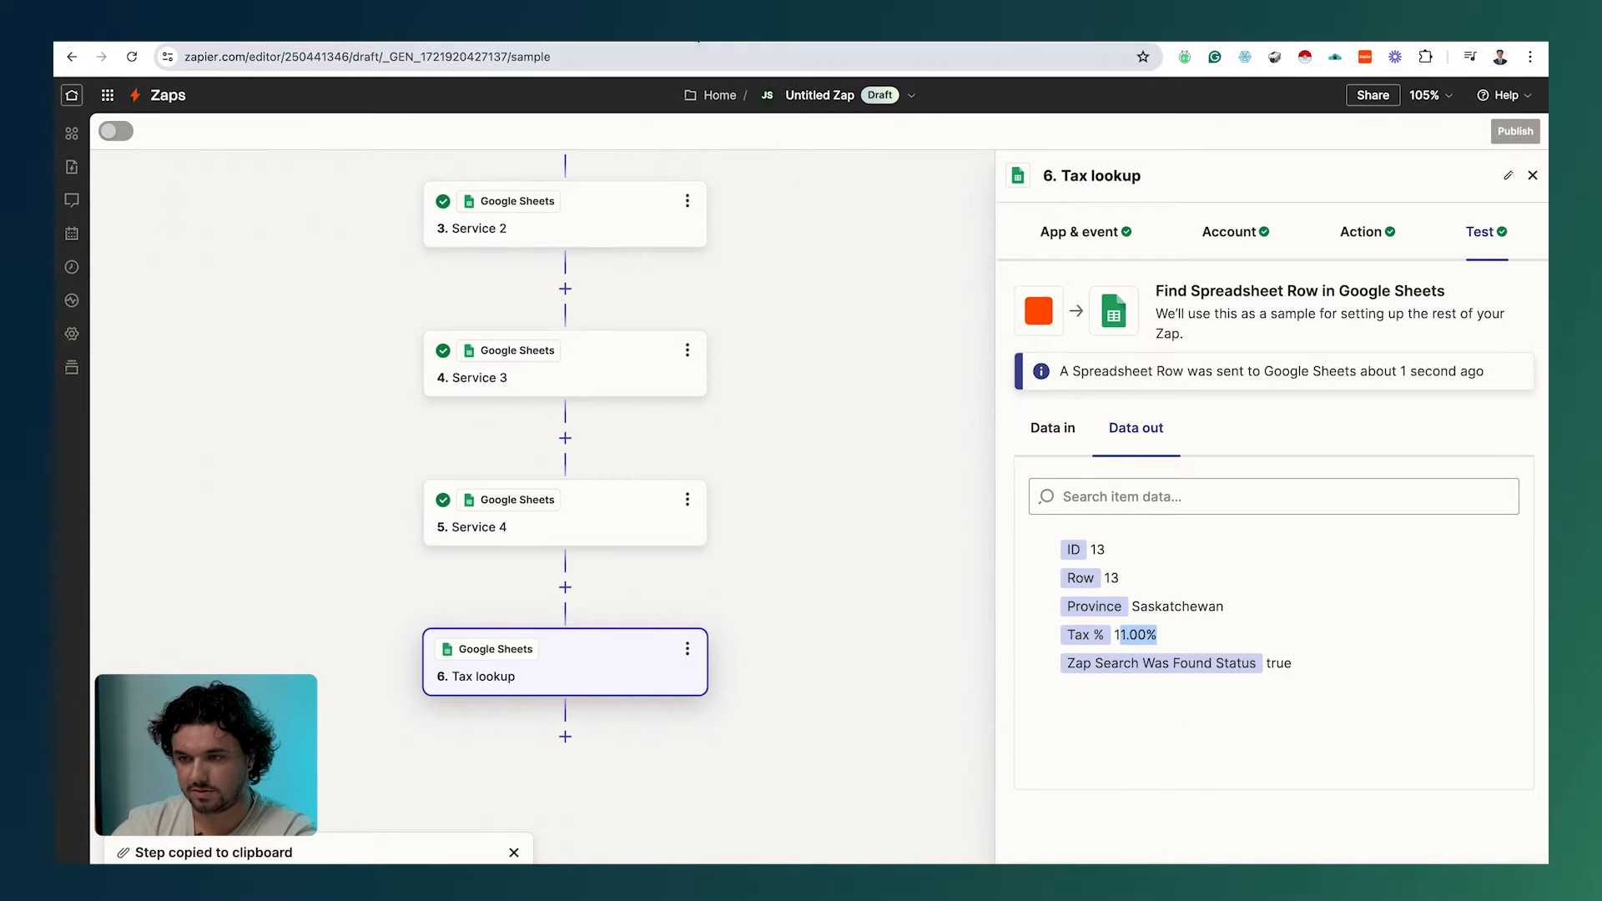
pyautogui.click(726, 30)
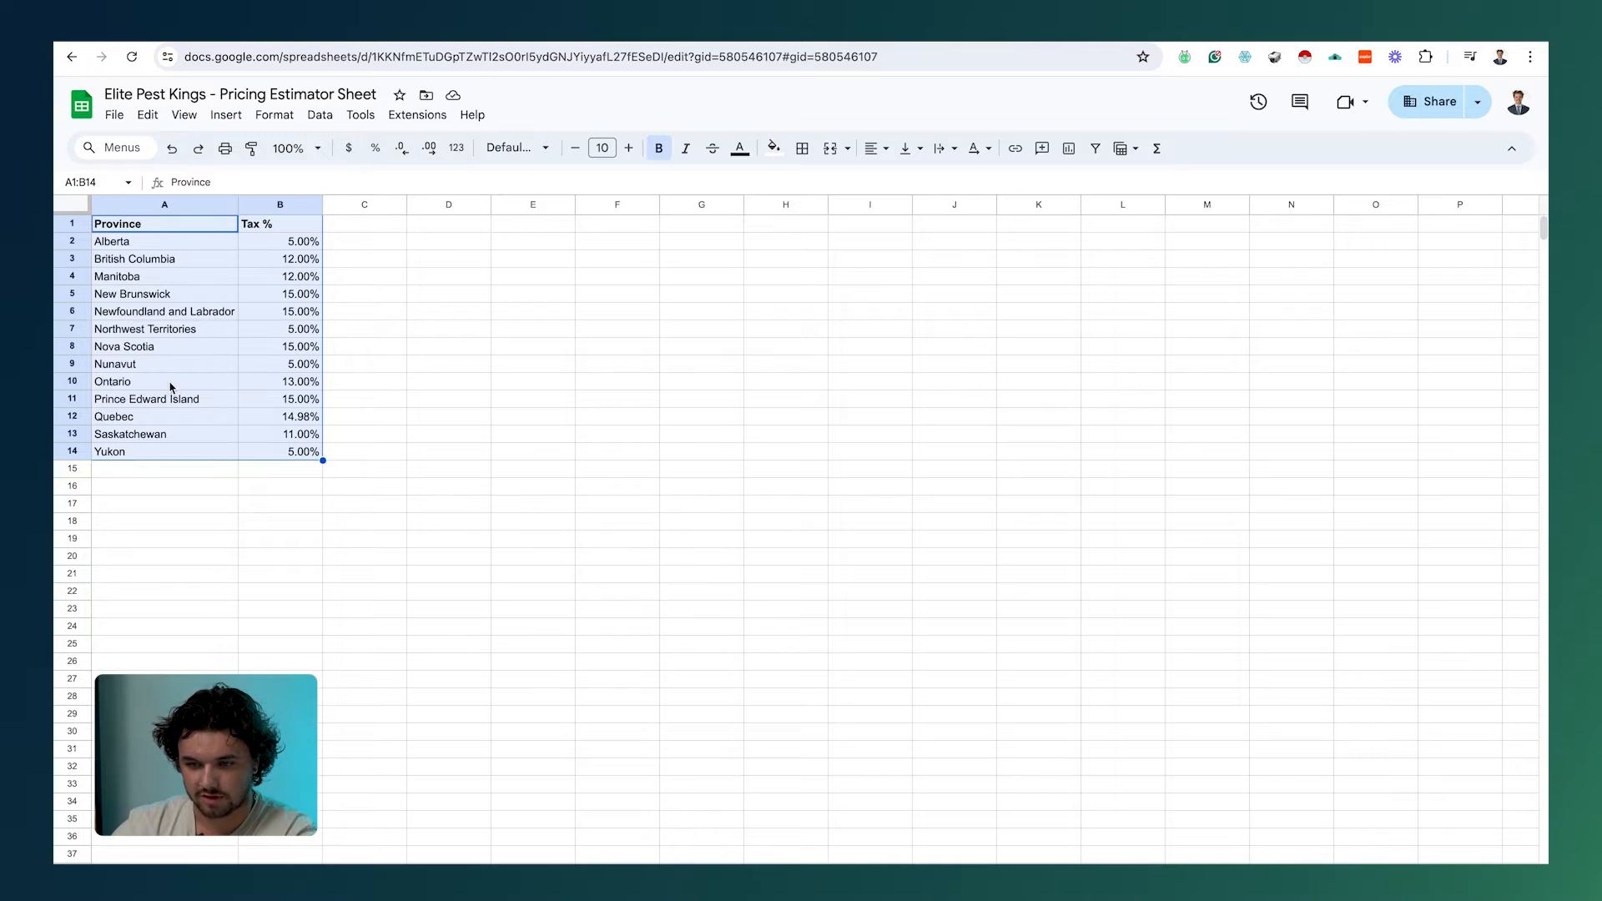
# Step: Confirm Saskatchewan's 11.00% rate in cell B13 of the province tax table
pyautogui.click(305, 433)
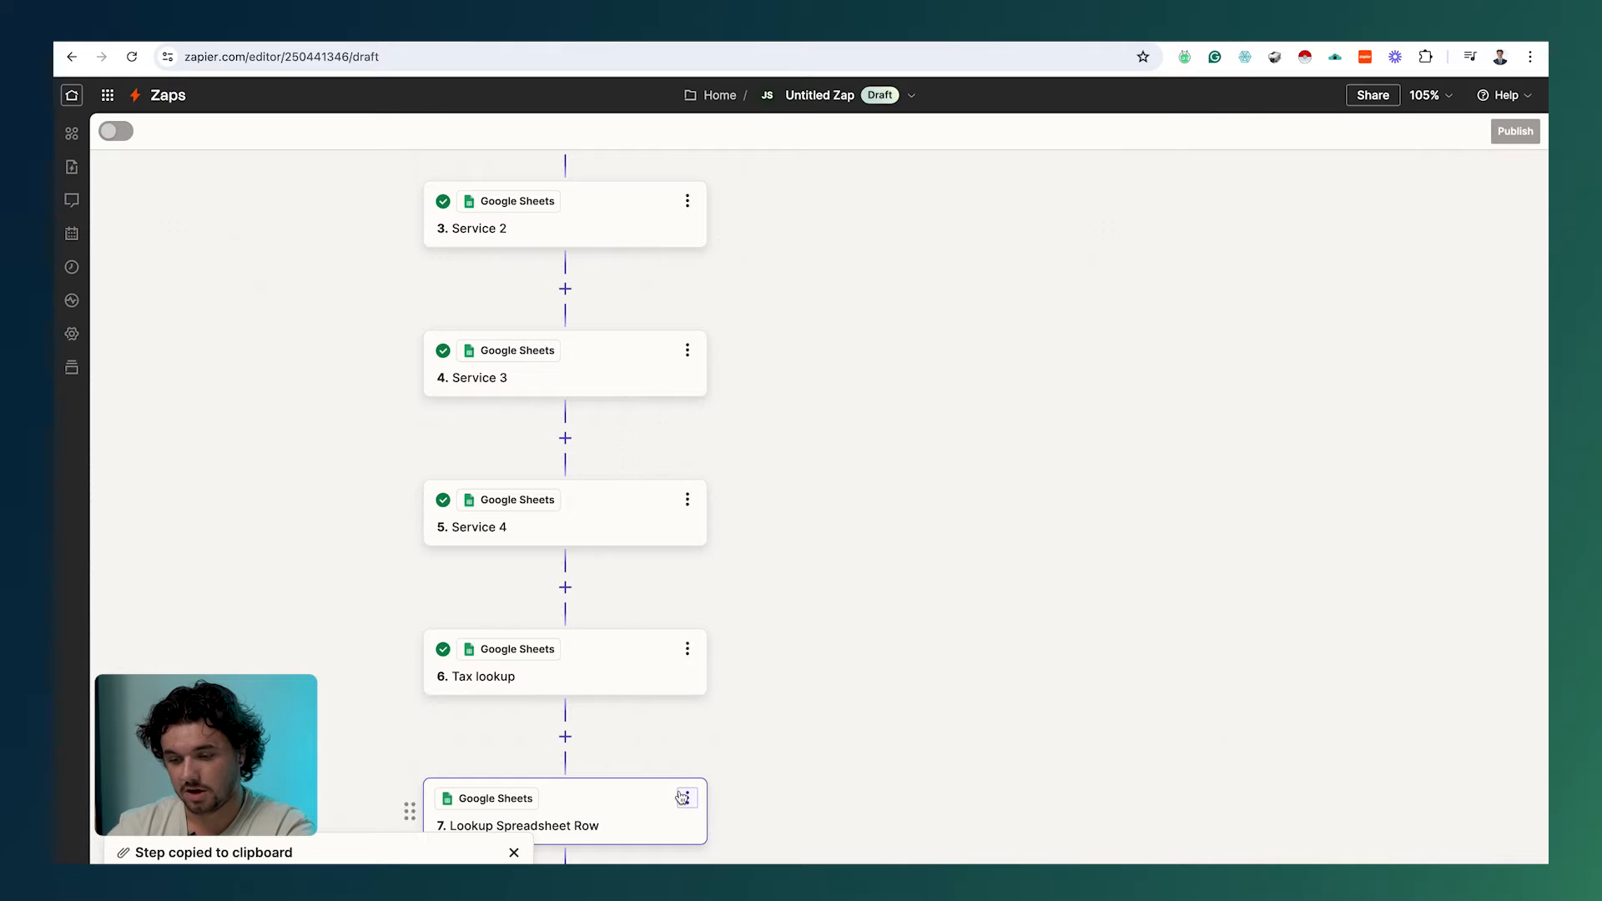
pyautogui.scroll(-1, 616, 803)
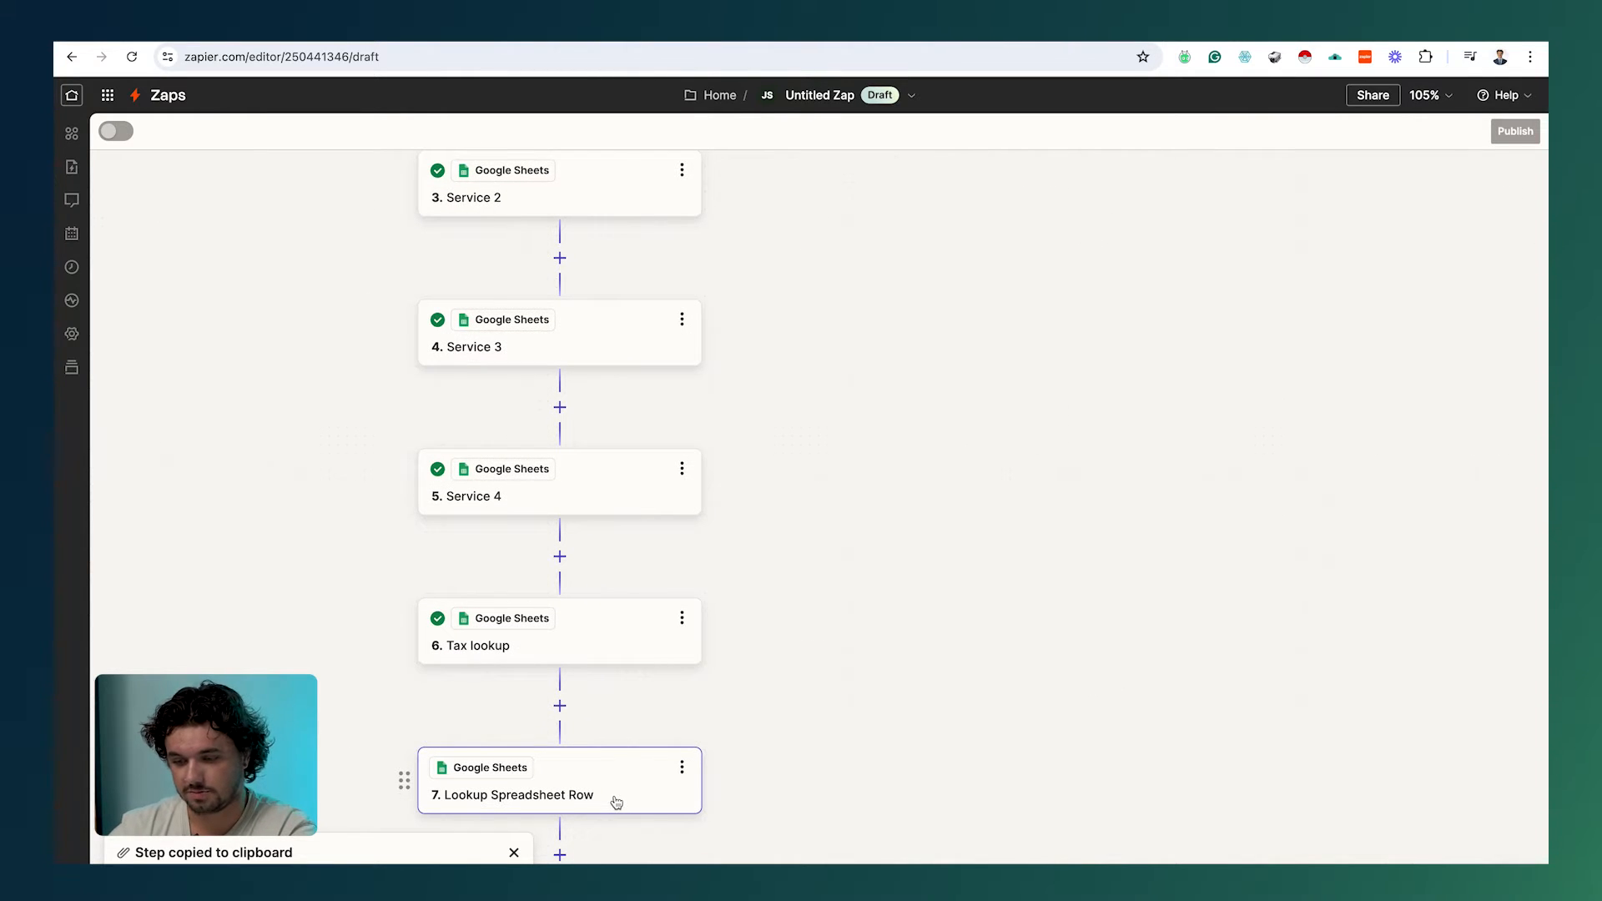
# Step: Clear step 7's supporting lookup column and test it, finding Extended Warranty priced 1000
pyautogui.click(616, 801)
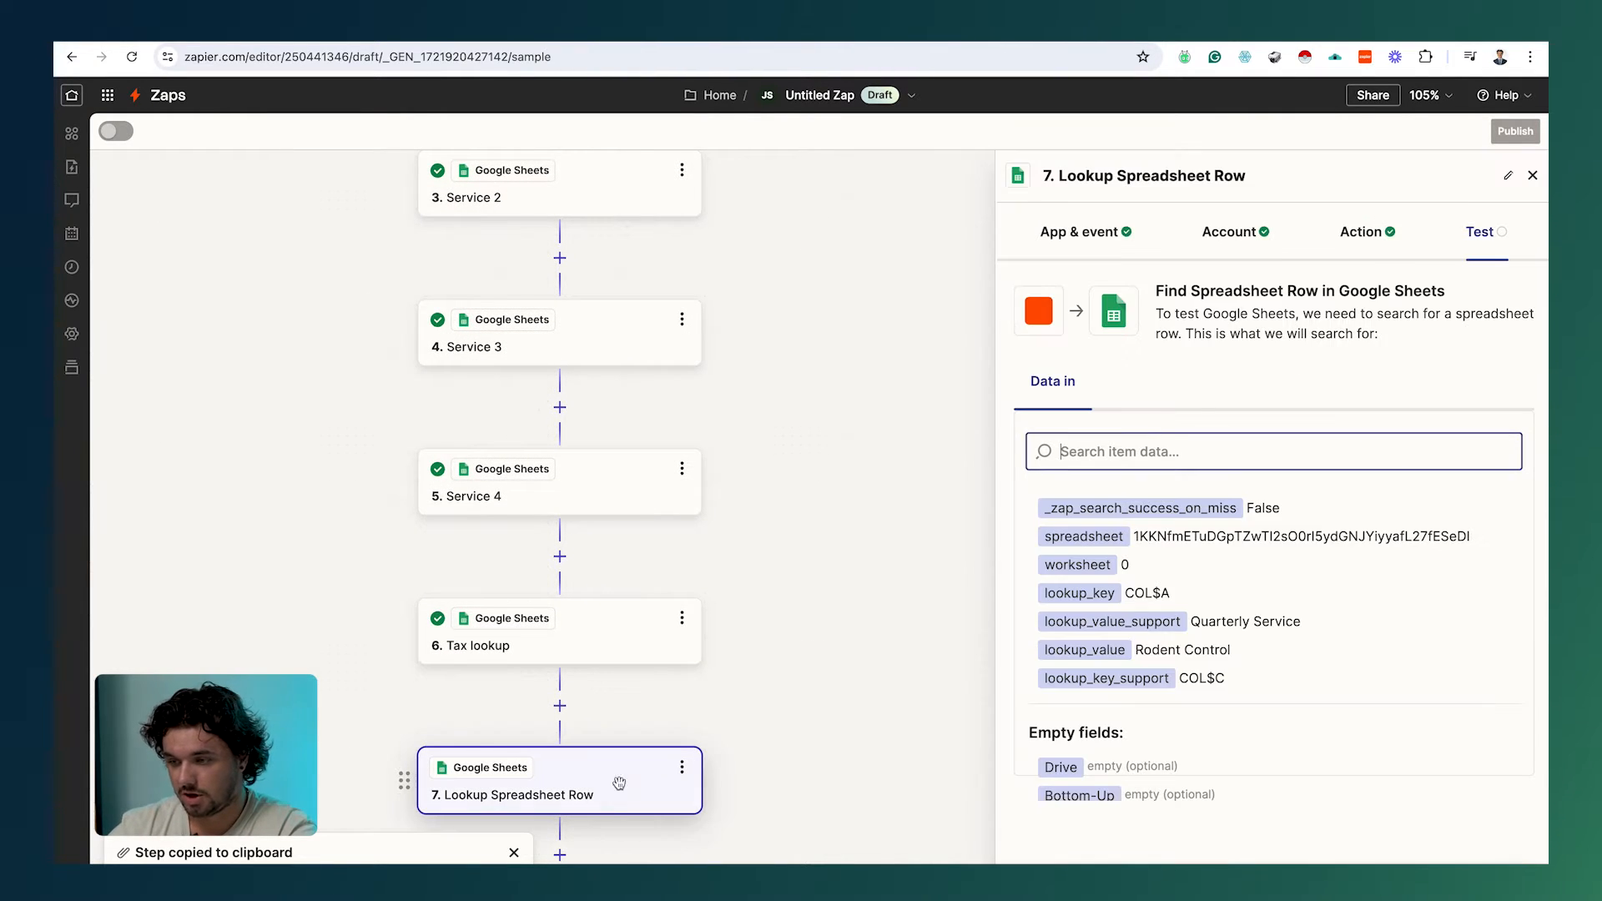
pyautogui.click(1353, 238)
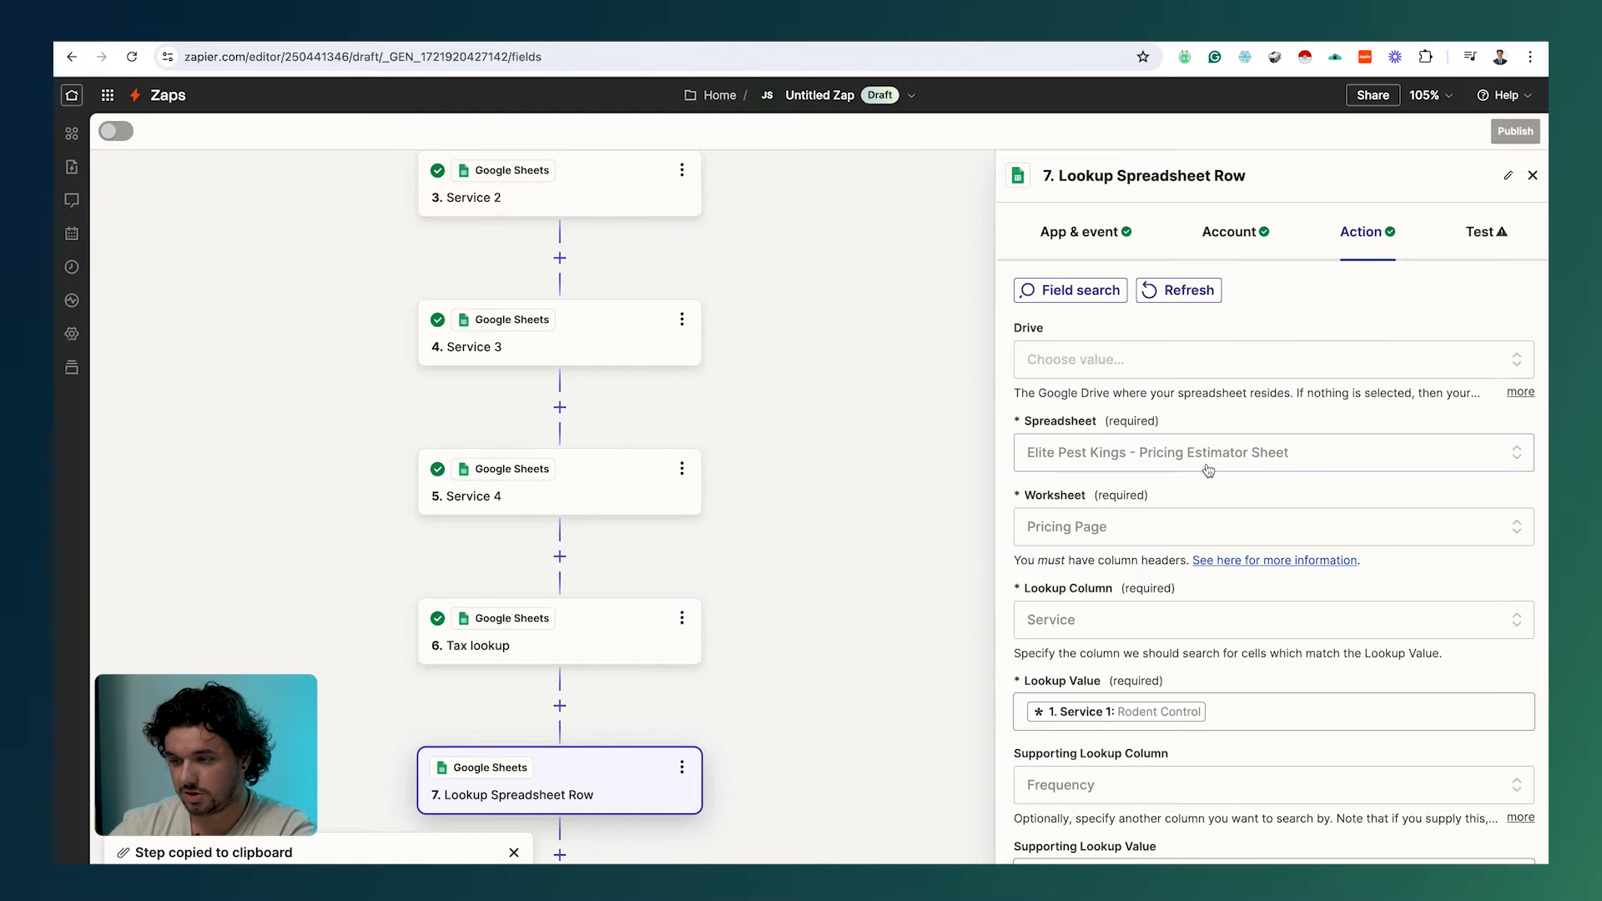
pyautogui.click(1369, 776)
pyautogui.click(1367, 755)
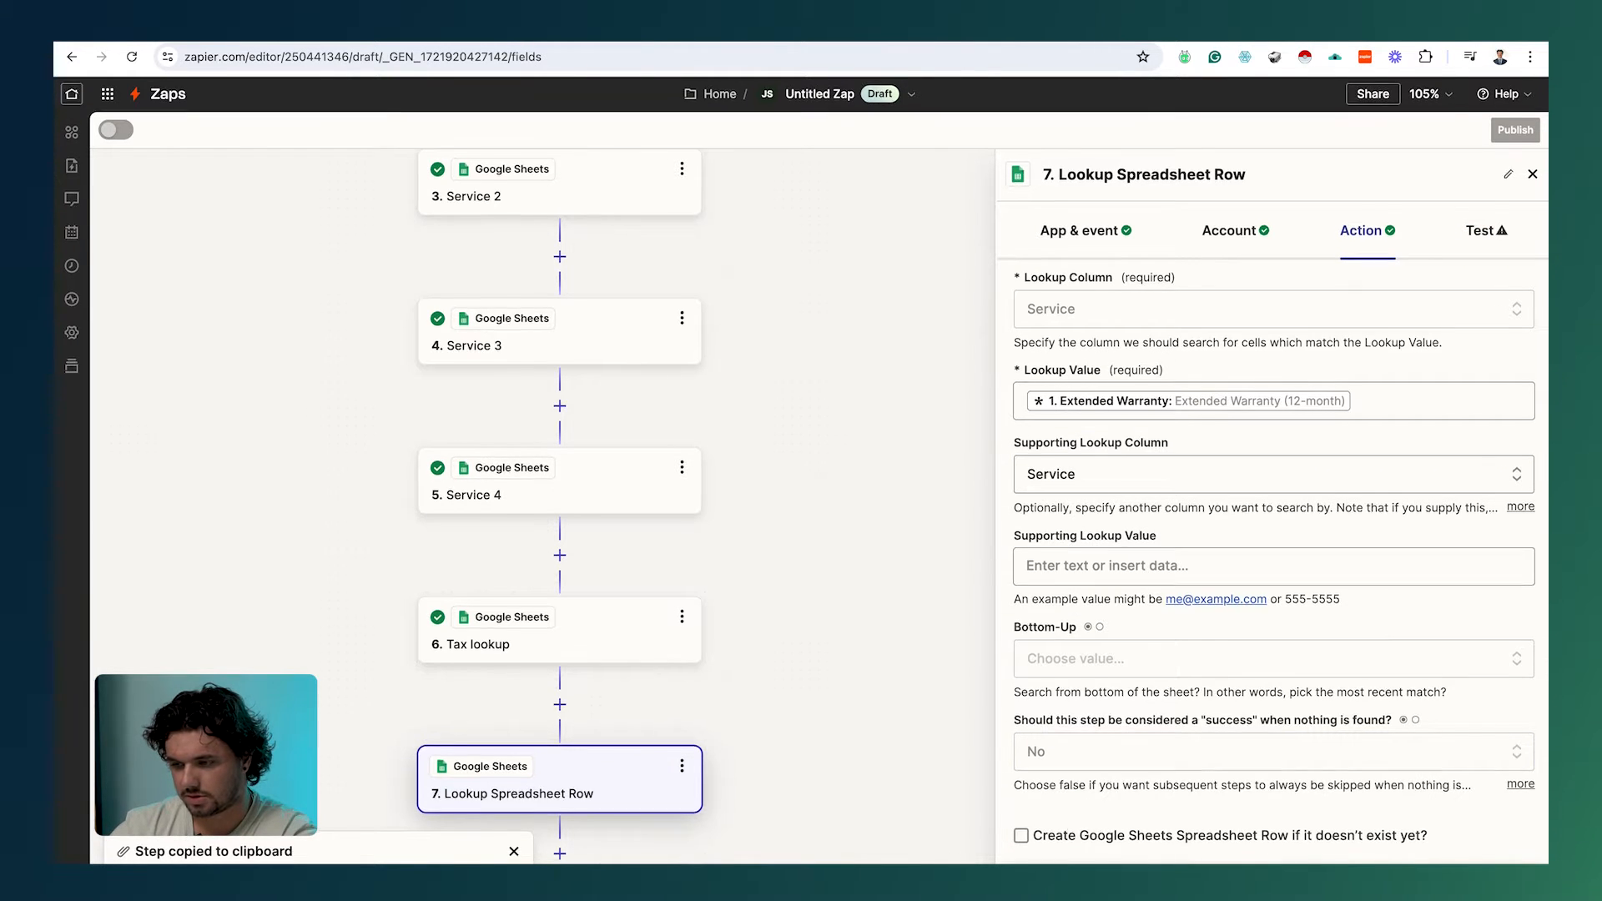
pyautogui.scroll(2, 1387, 516)
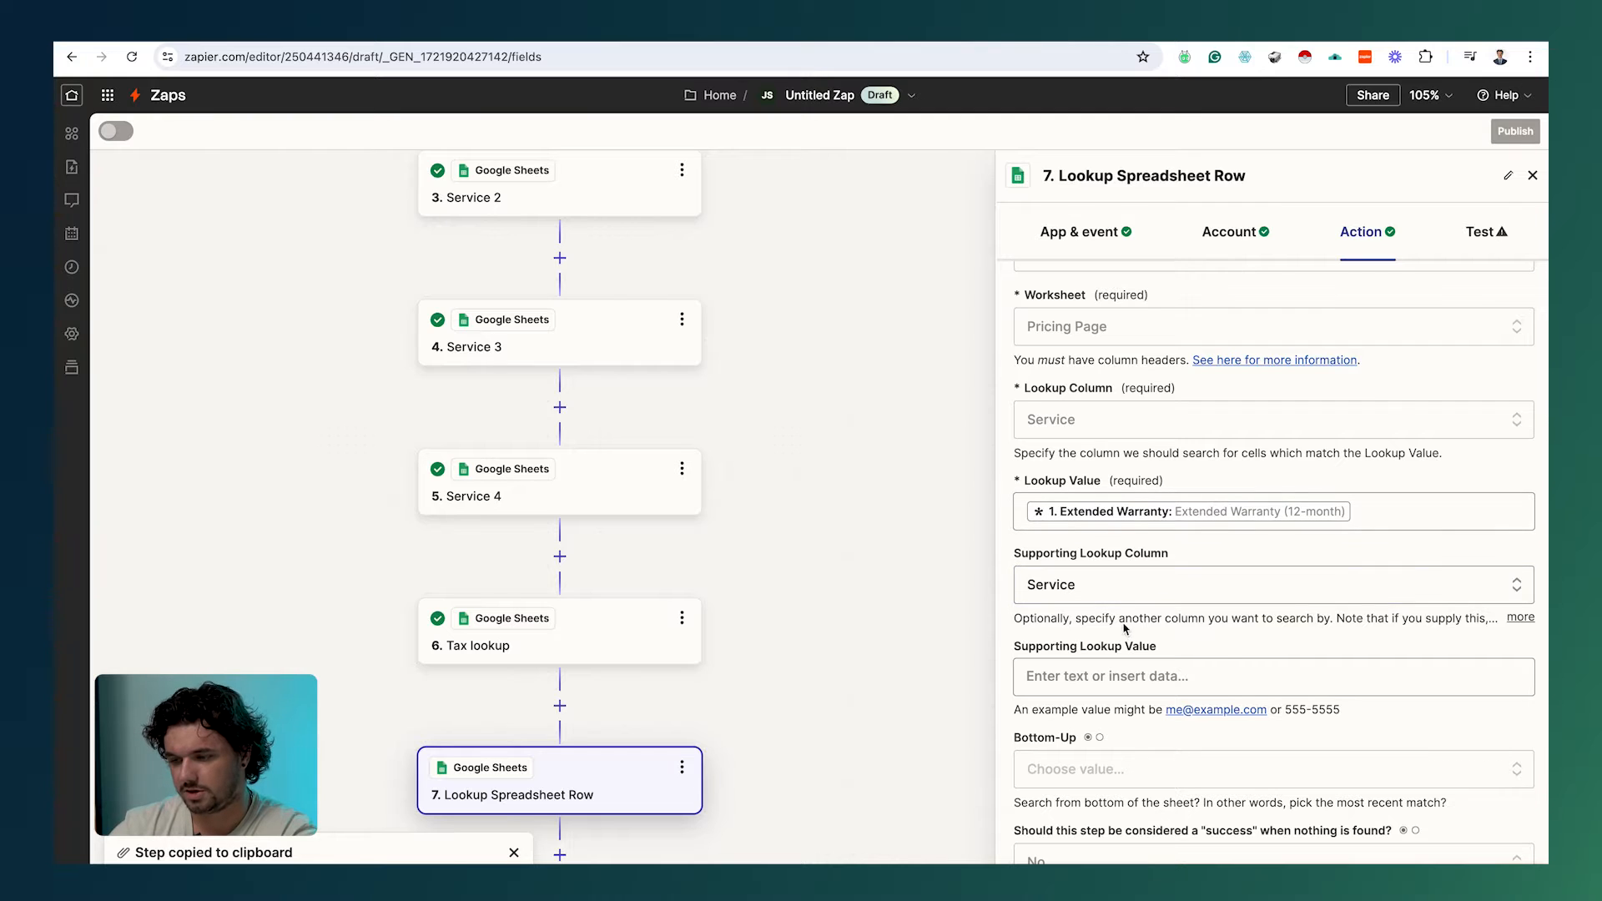
pyautogui.click(1128, 589)
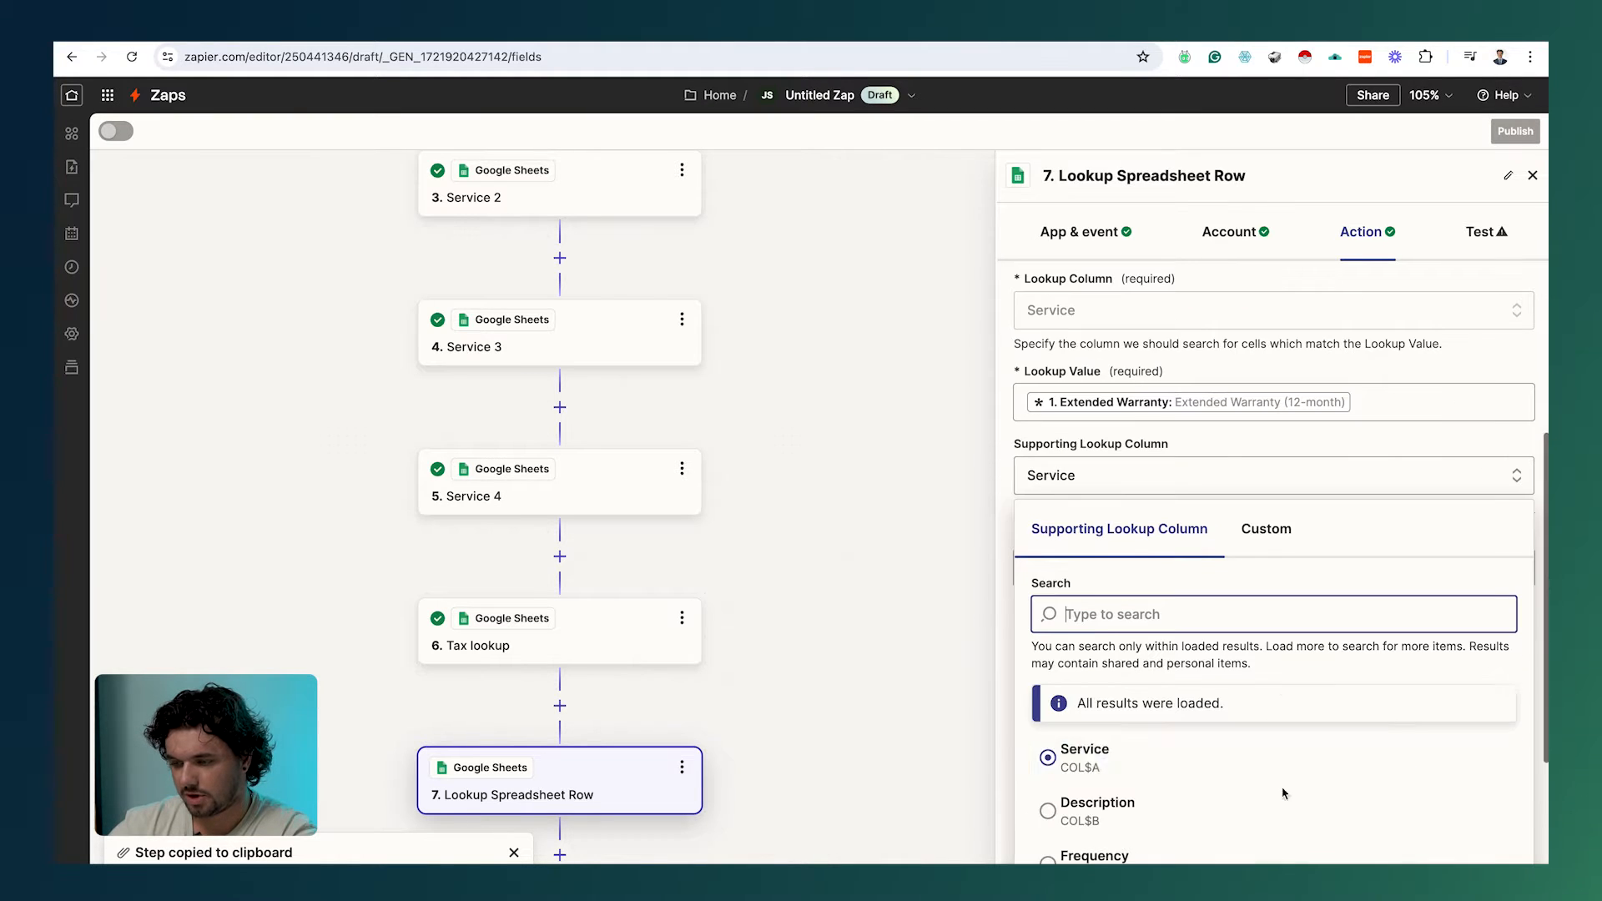
pyautogui.scroll(-3, 1280, 705)
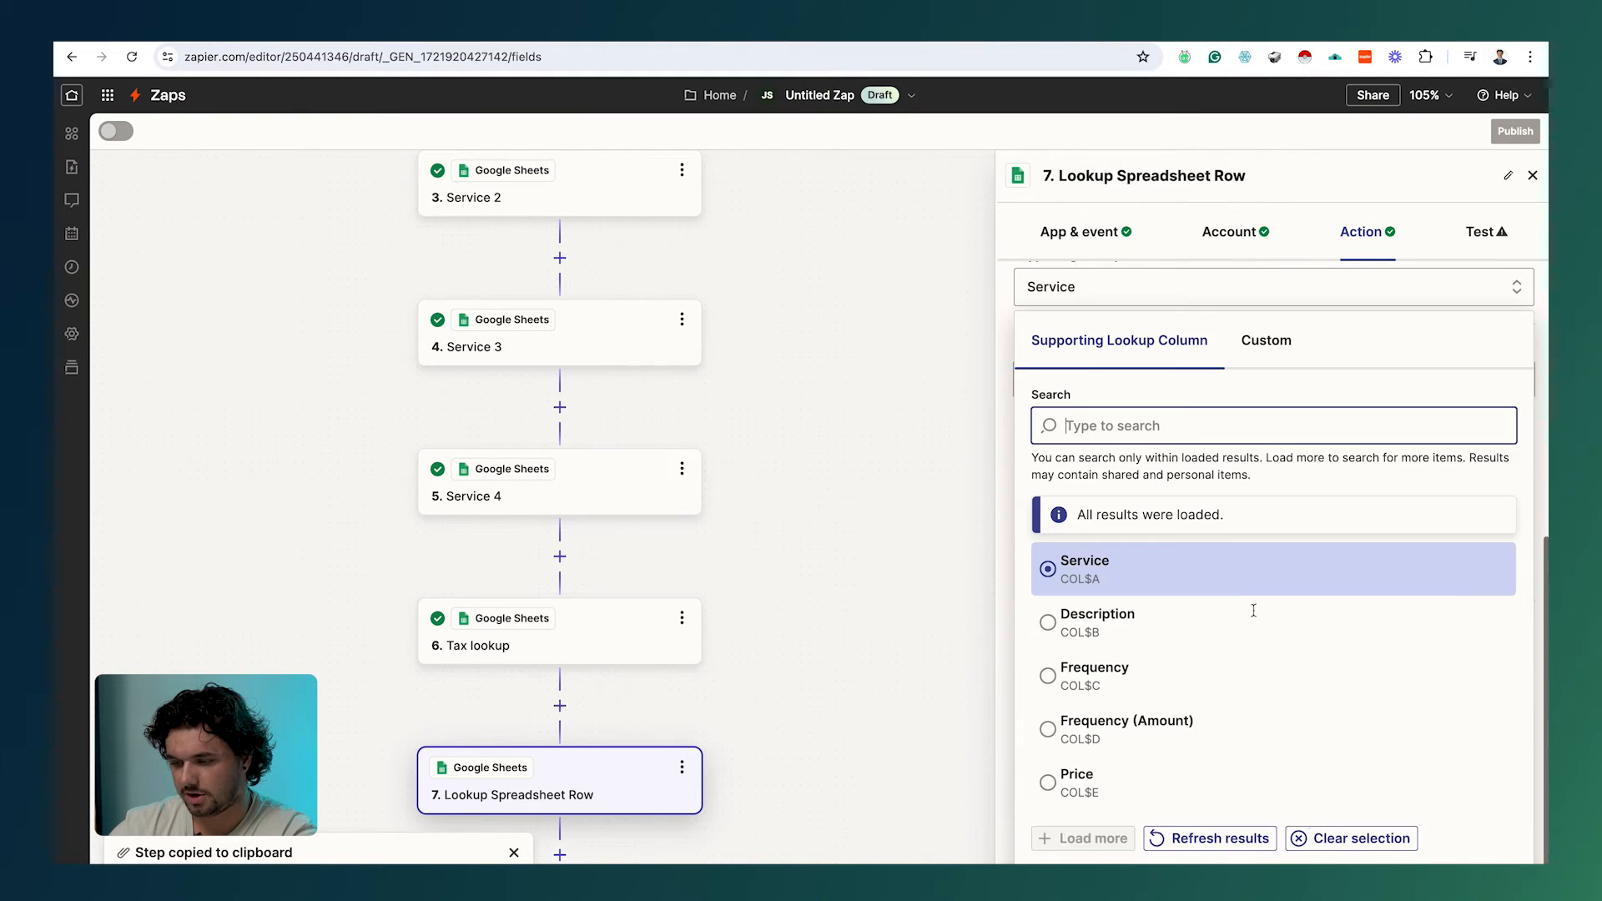
pyautogui.click(1352, 839)
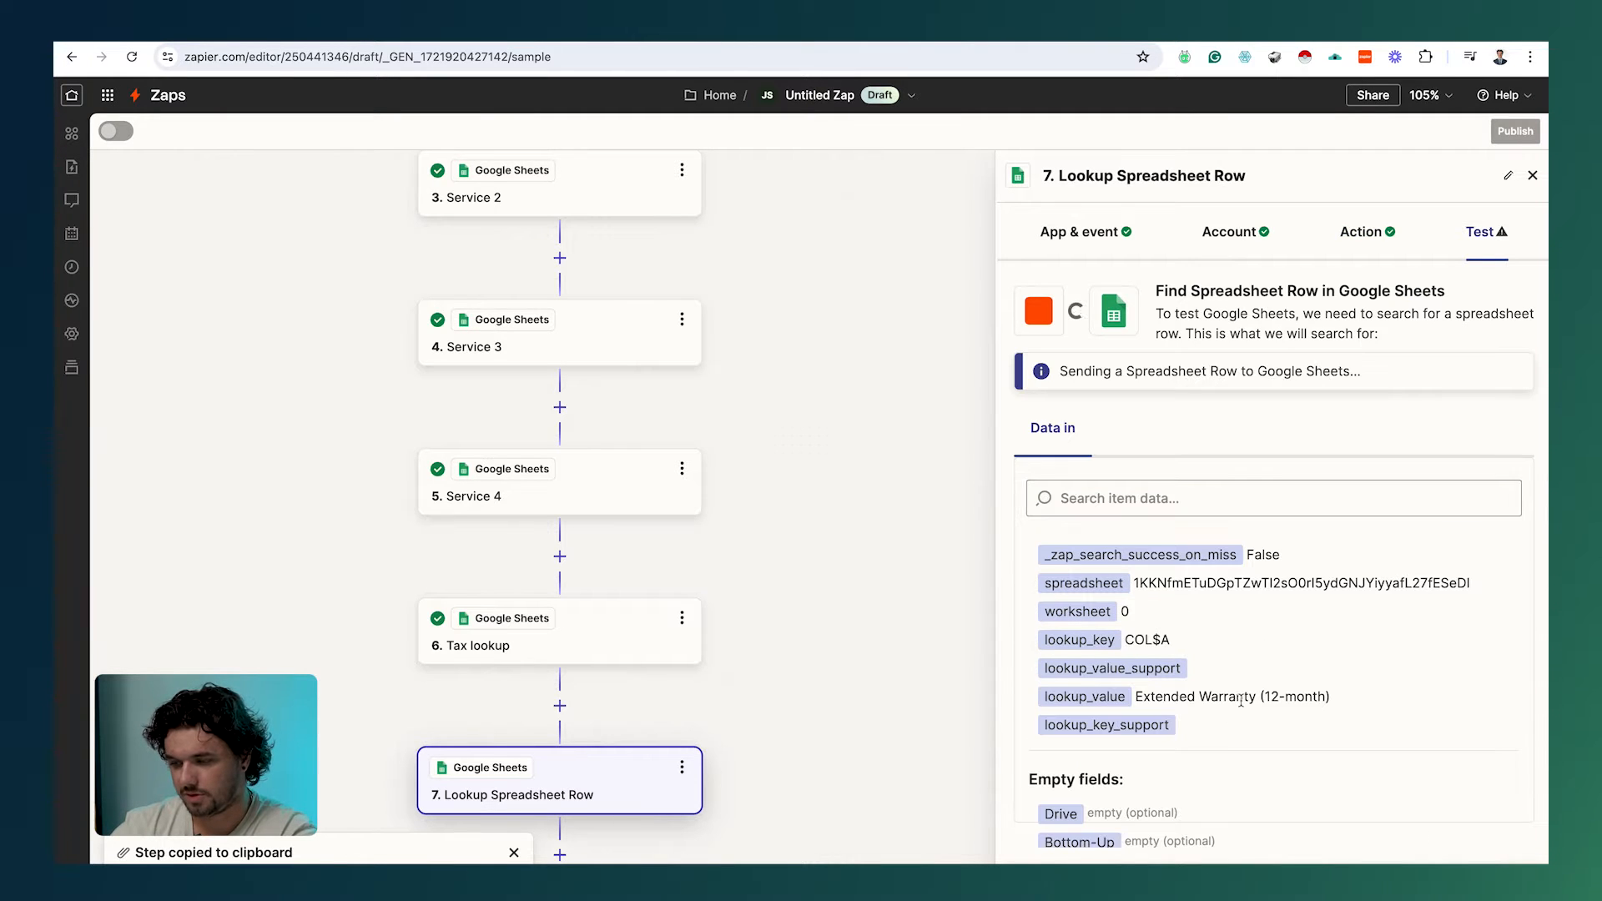
pyautogui.scroll(-1, 1240, 701)
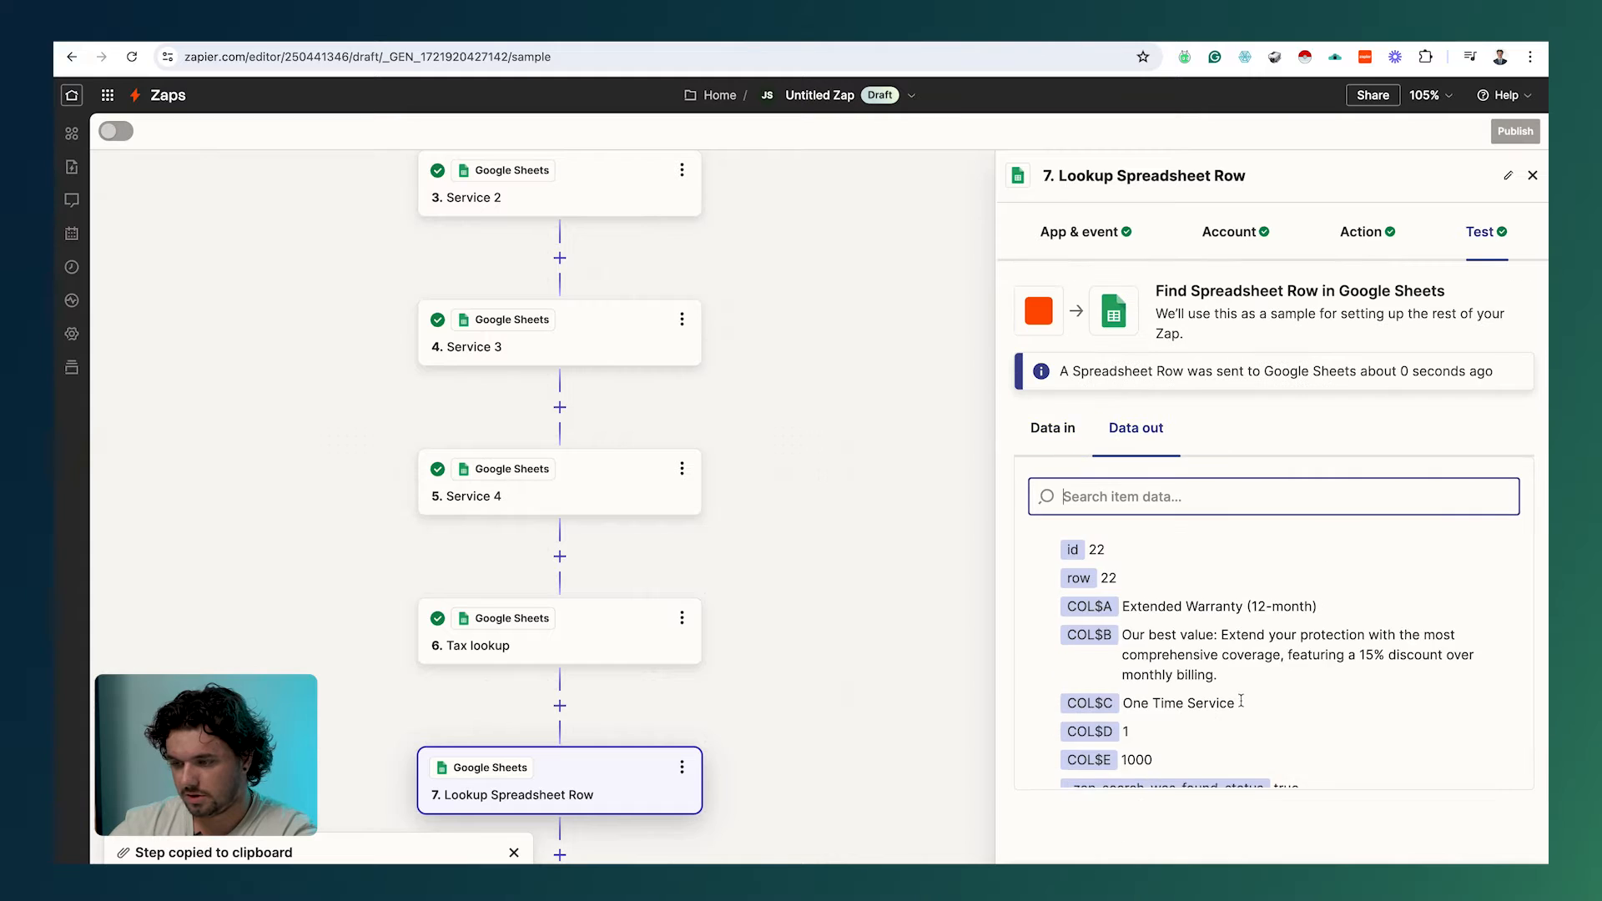
pyautogui.scroll(-1, 1240, 704)
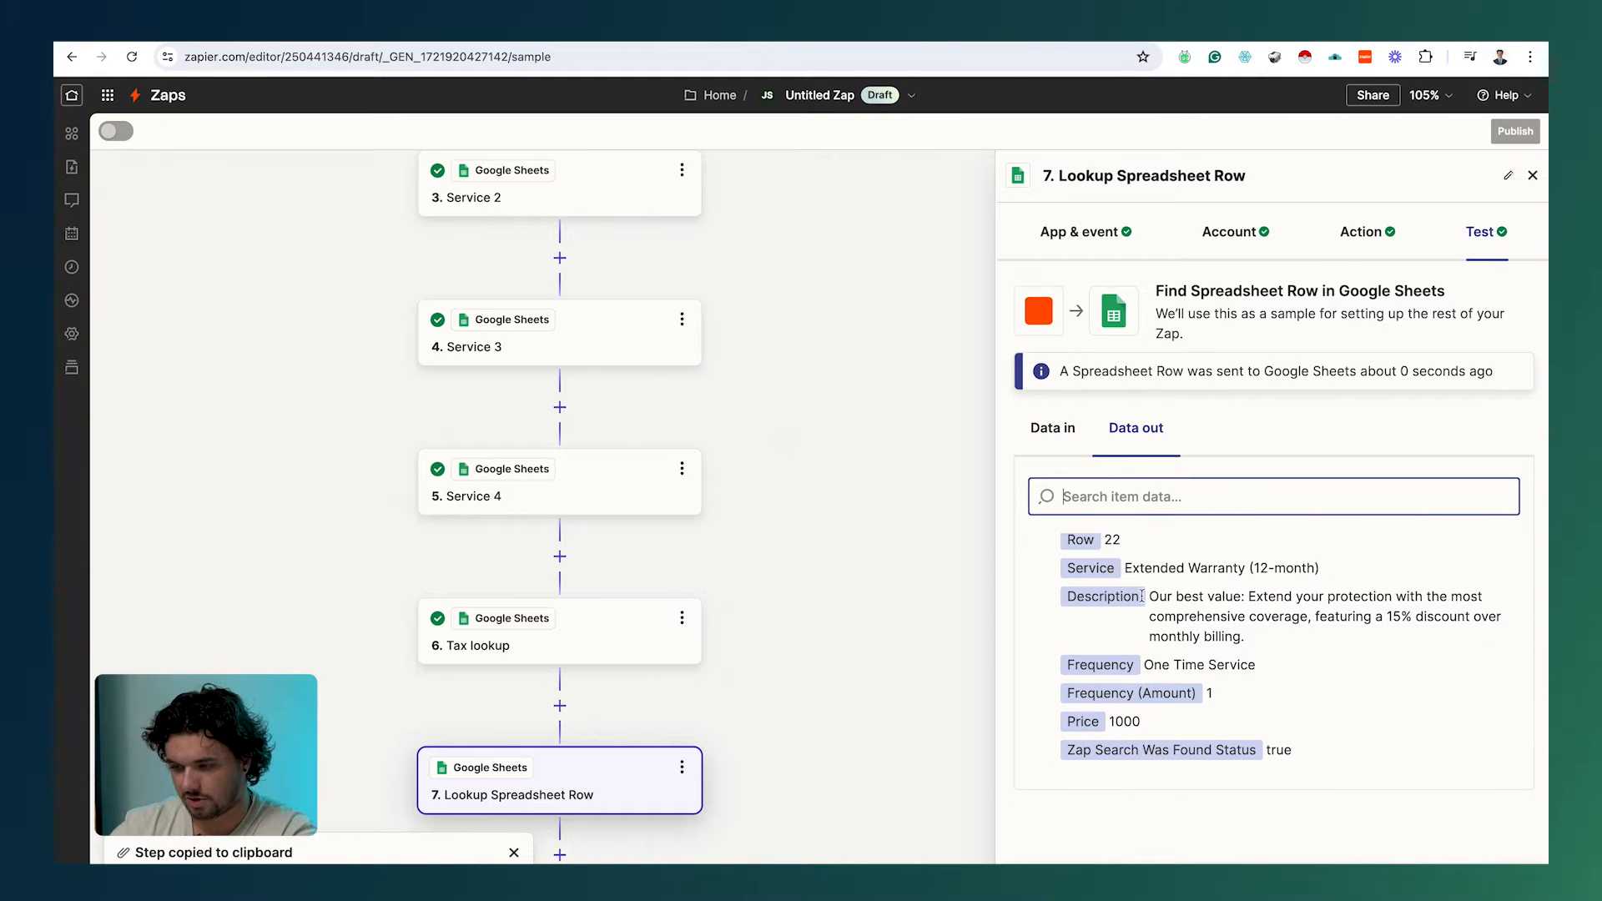
pyautogui.moveTo(1159, 734); pyautogui.dragTo(1111, 728)
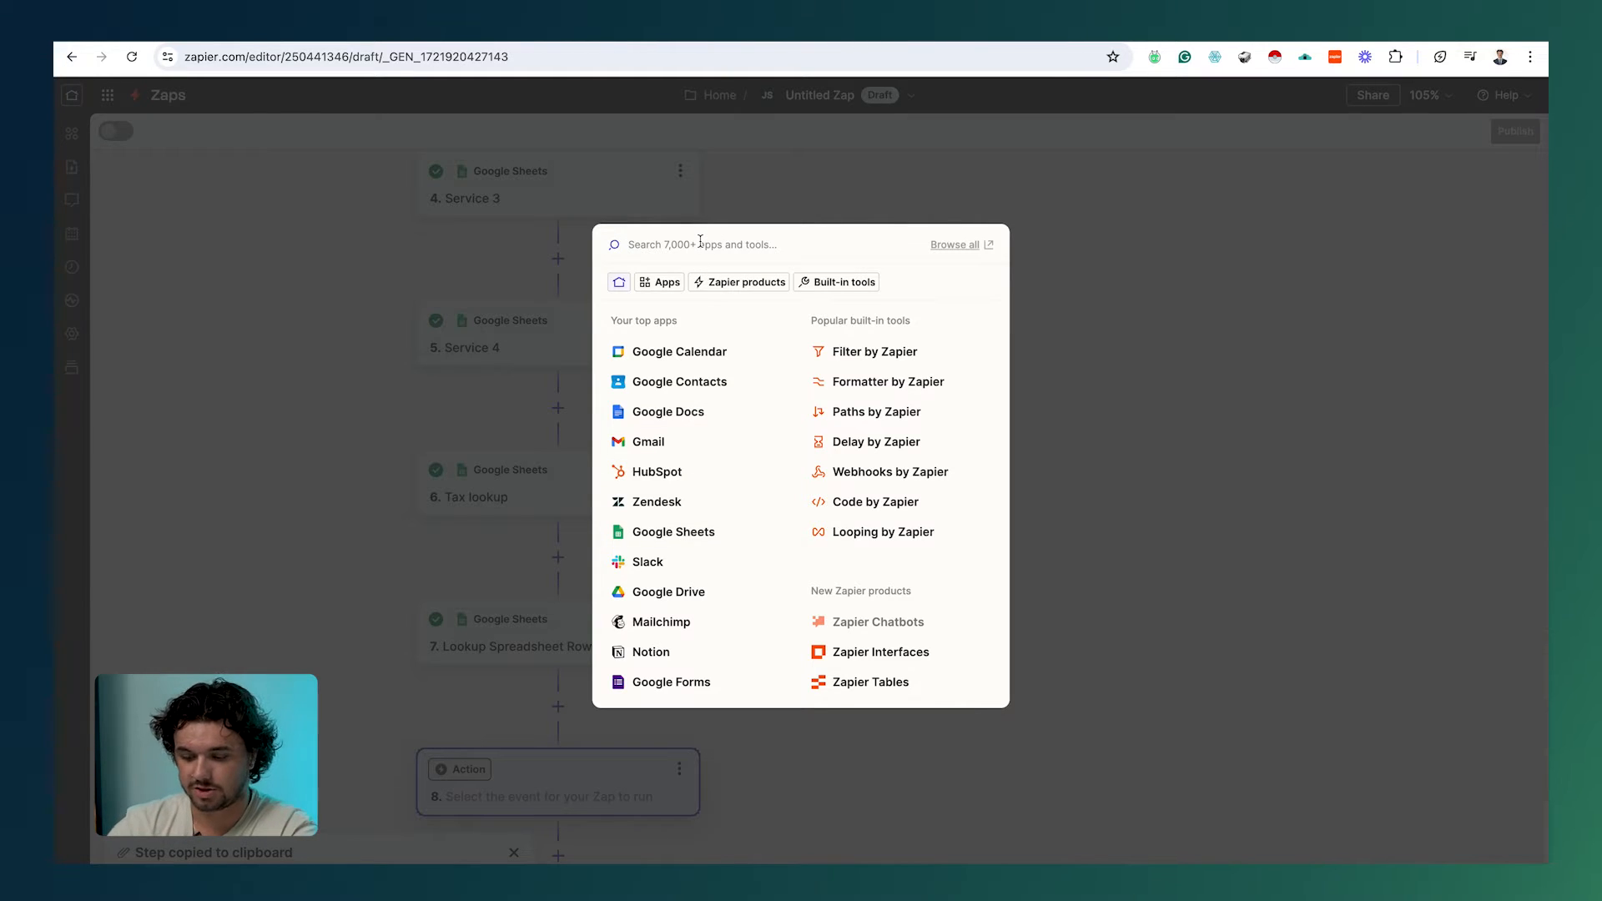
# Step: Search 'chat', make step 8 ChatGPT's Conversation event, and connect the ChatGPT account
pyautogui.write('chat')
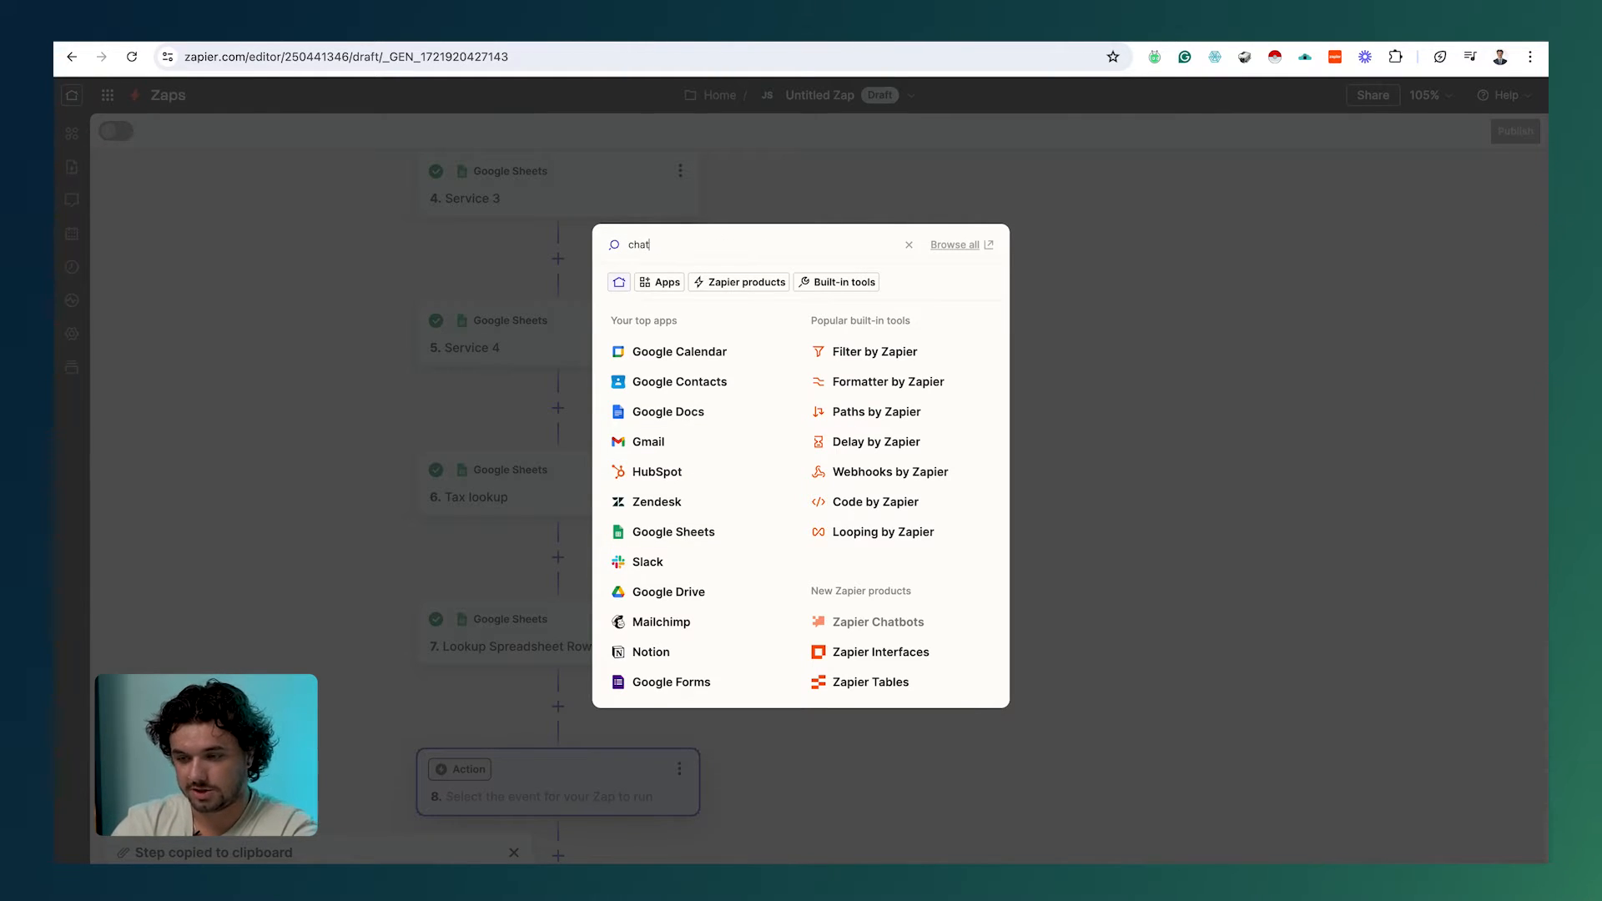
pyautogui.click(714, 289)
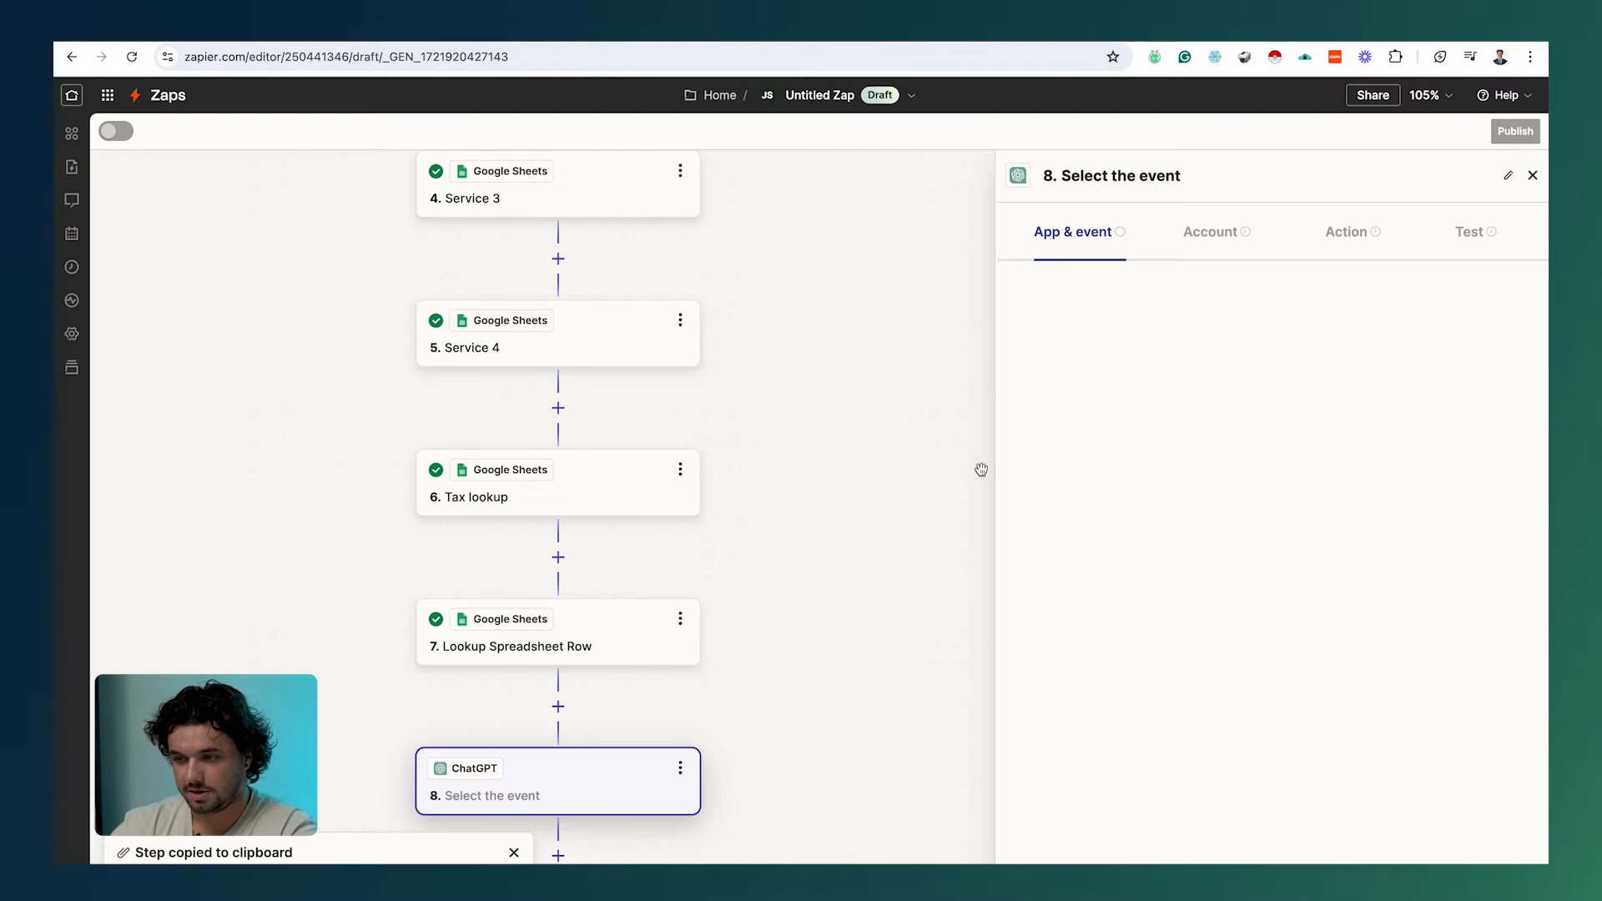
pyautogui.click(1216, 382)
pyautogui.scroll(-3, 1188, 551)
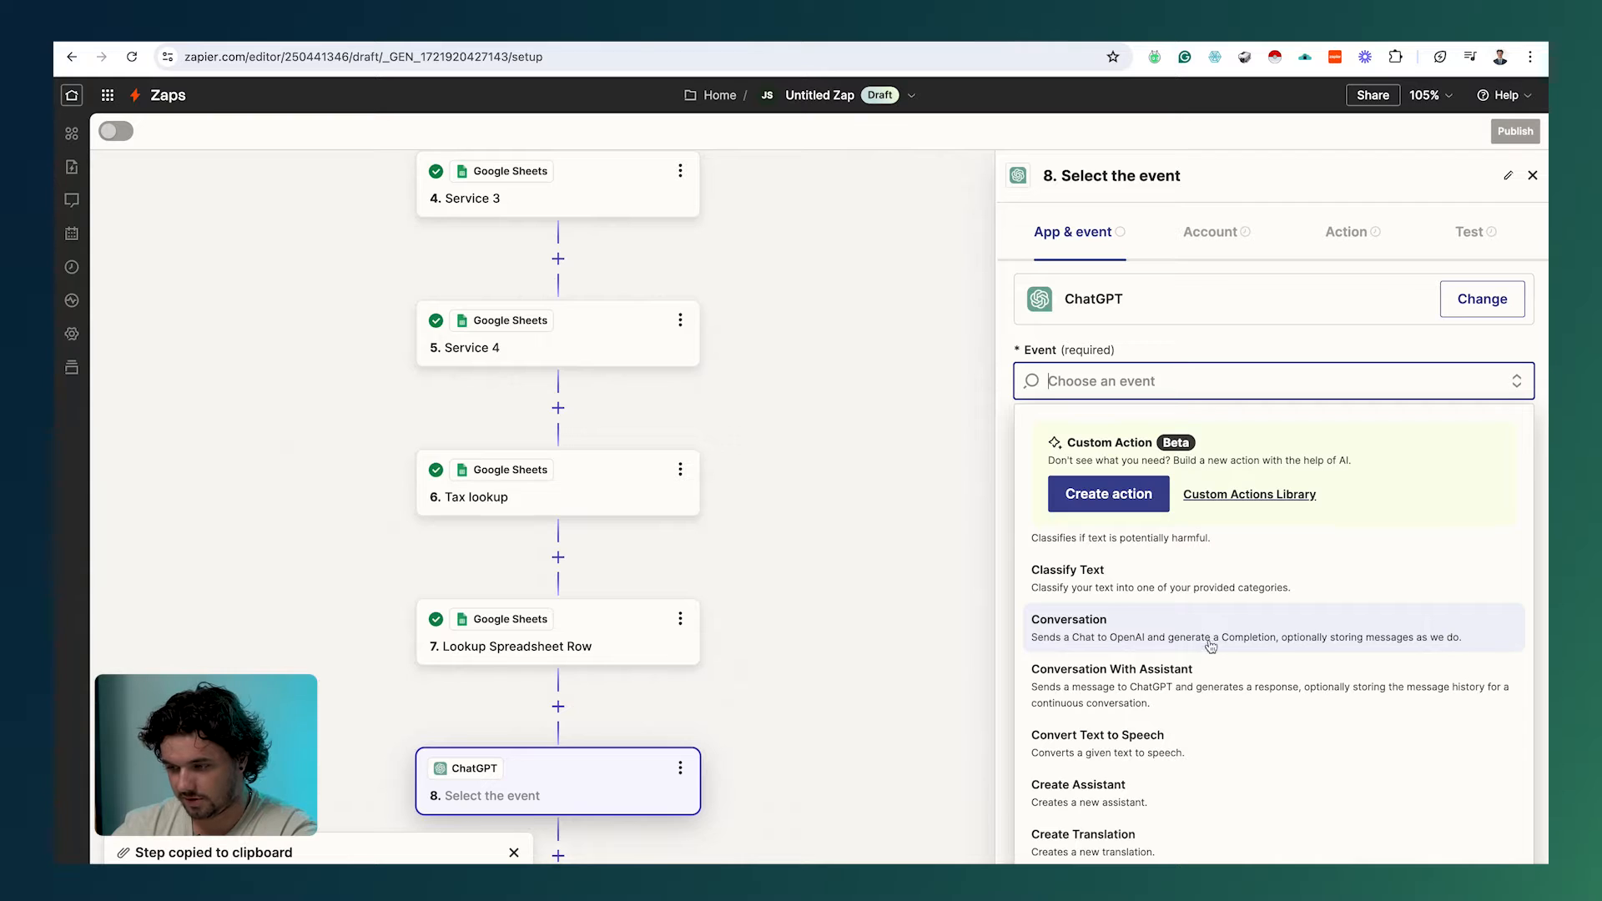
pyautogui.scroll(-3, 1243, 660)
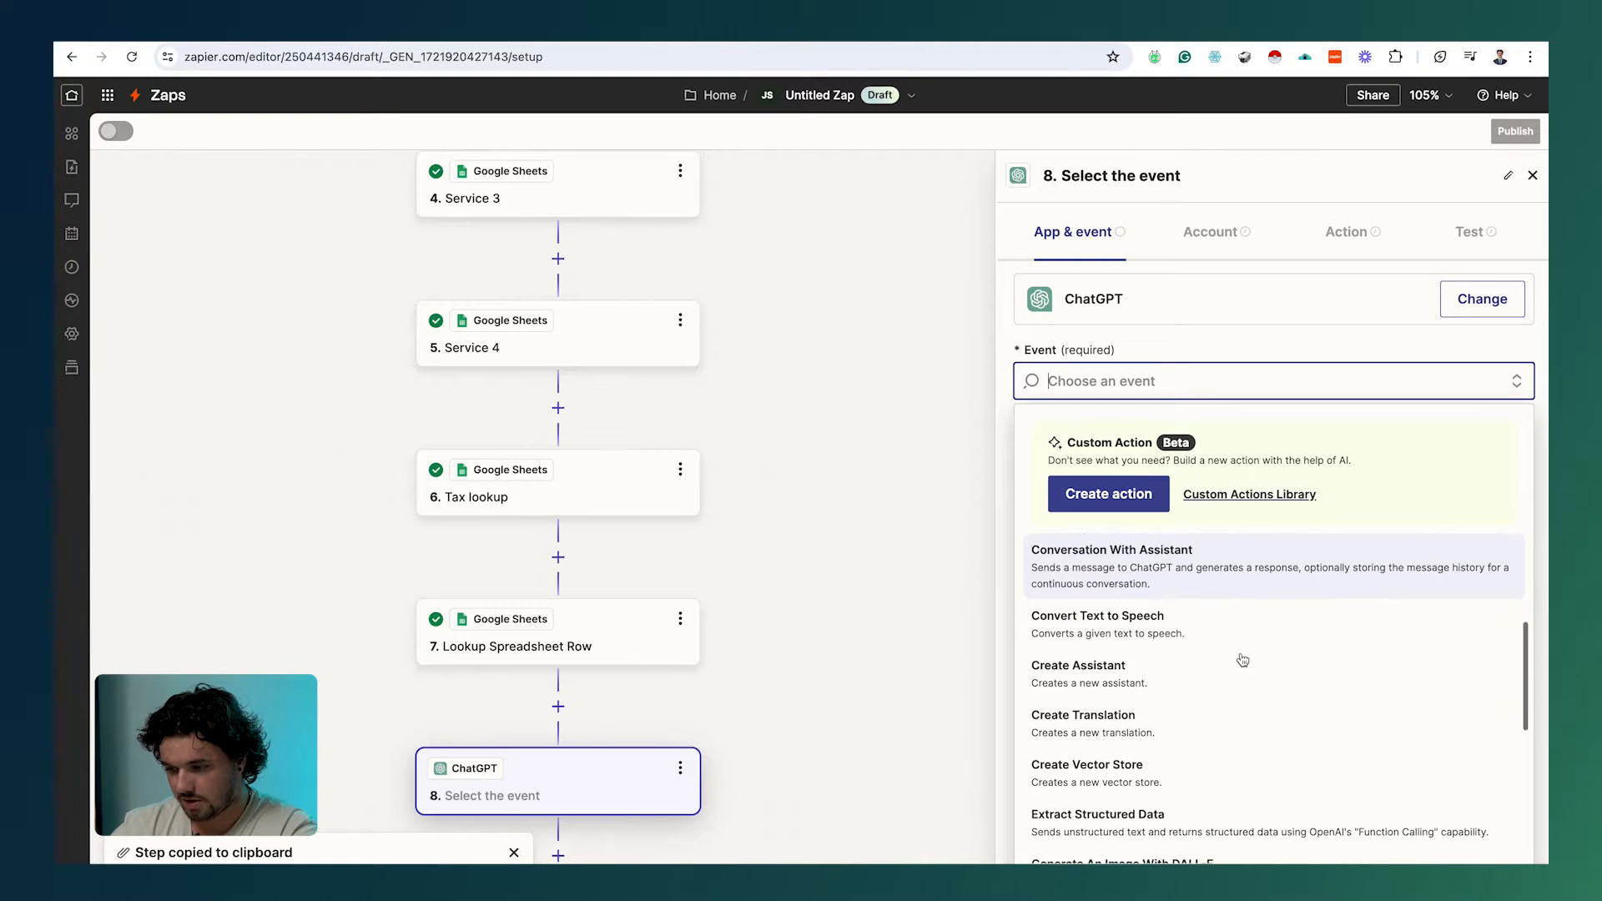
pyautogui.scroll(3, 1244, 660)
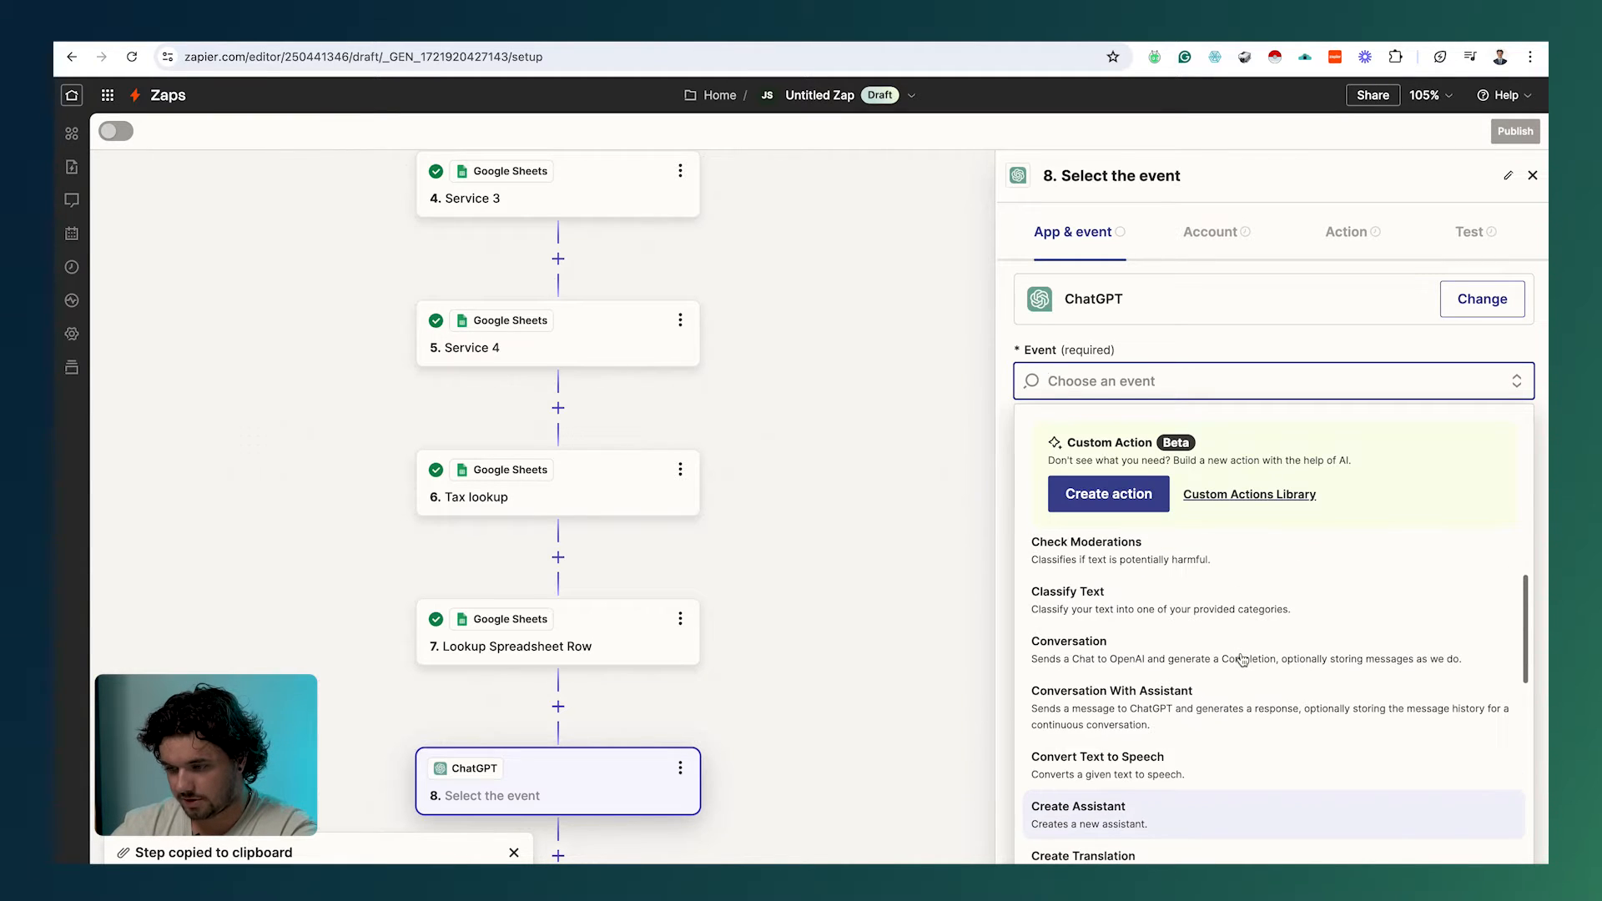
pyautogui.click(1136, 649)
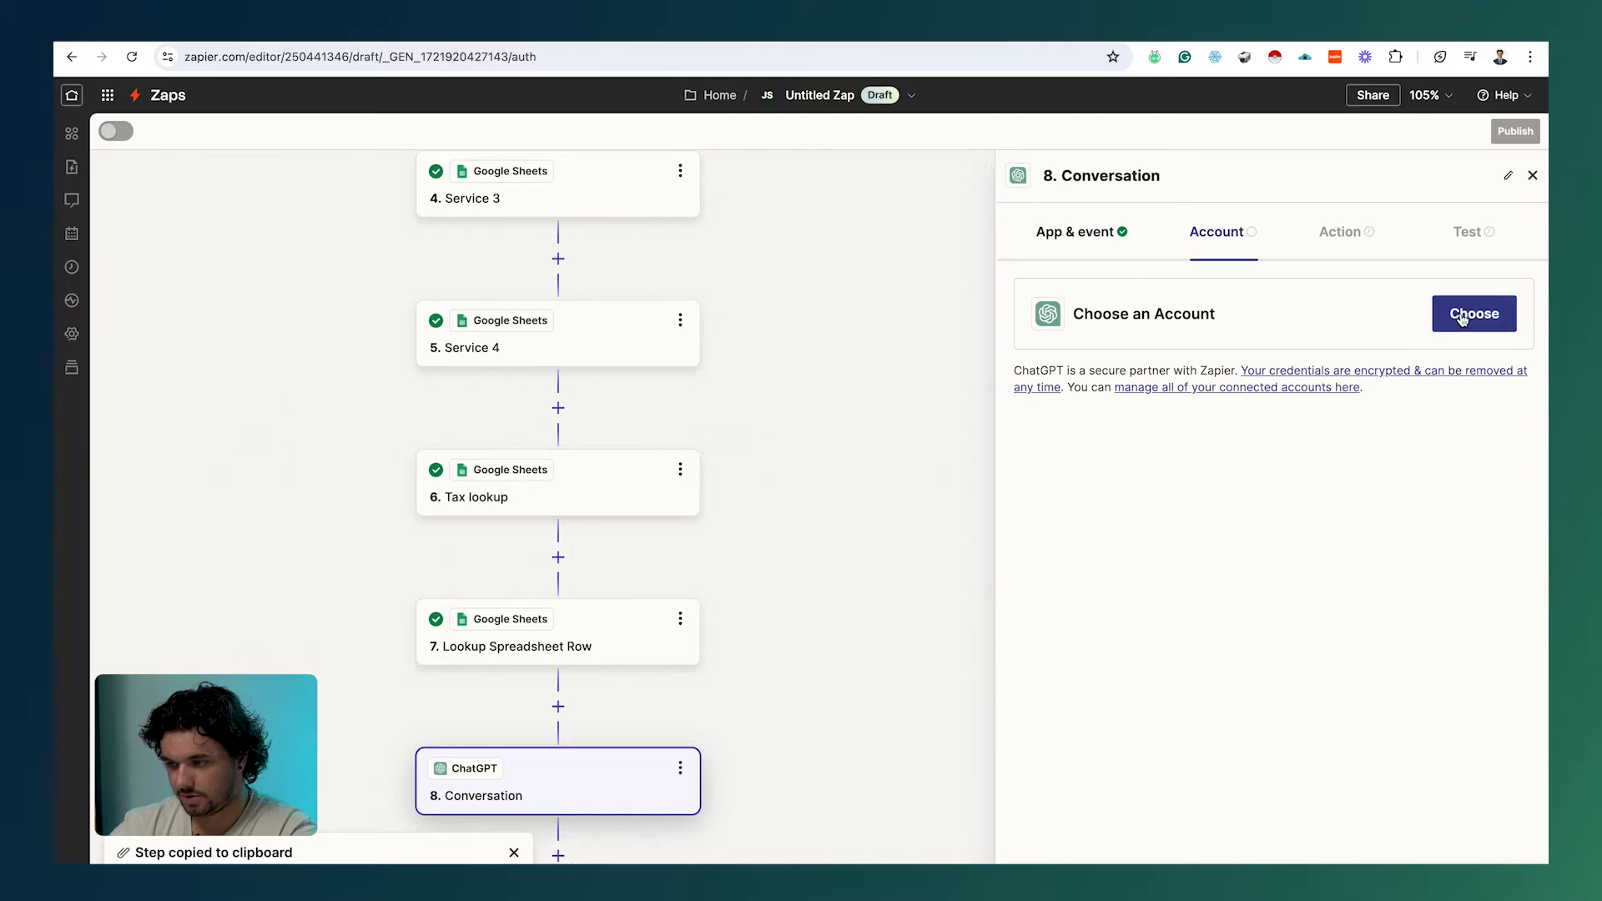
pyautogui.click(1462, 320)
pyautogui.click(1239, 488)
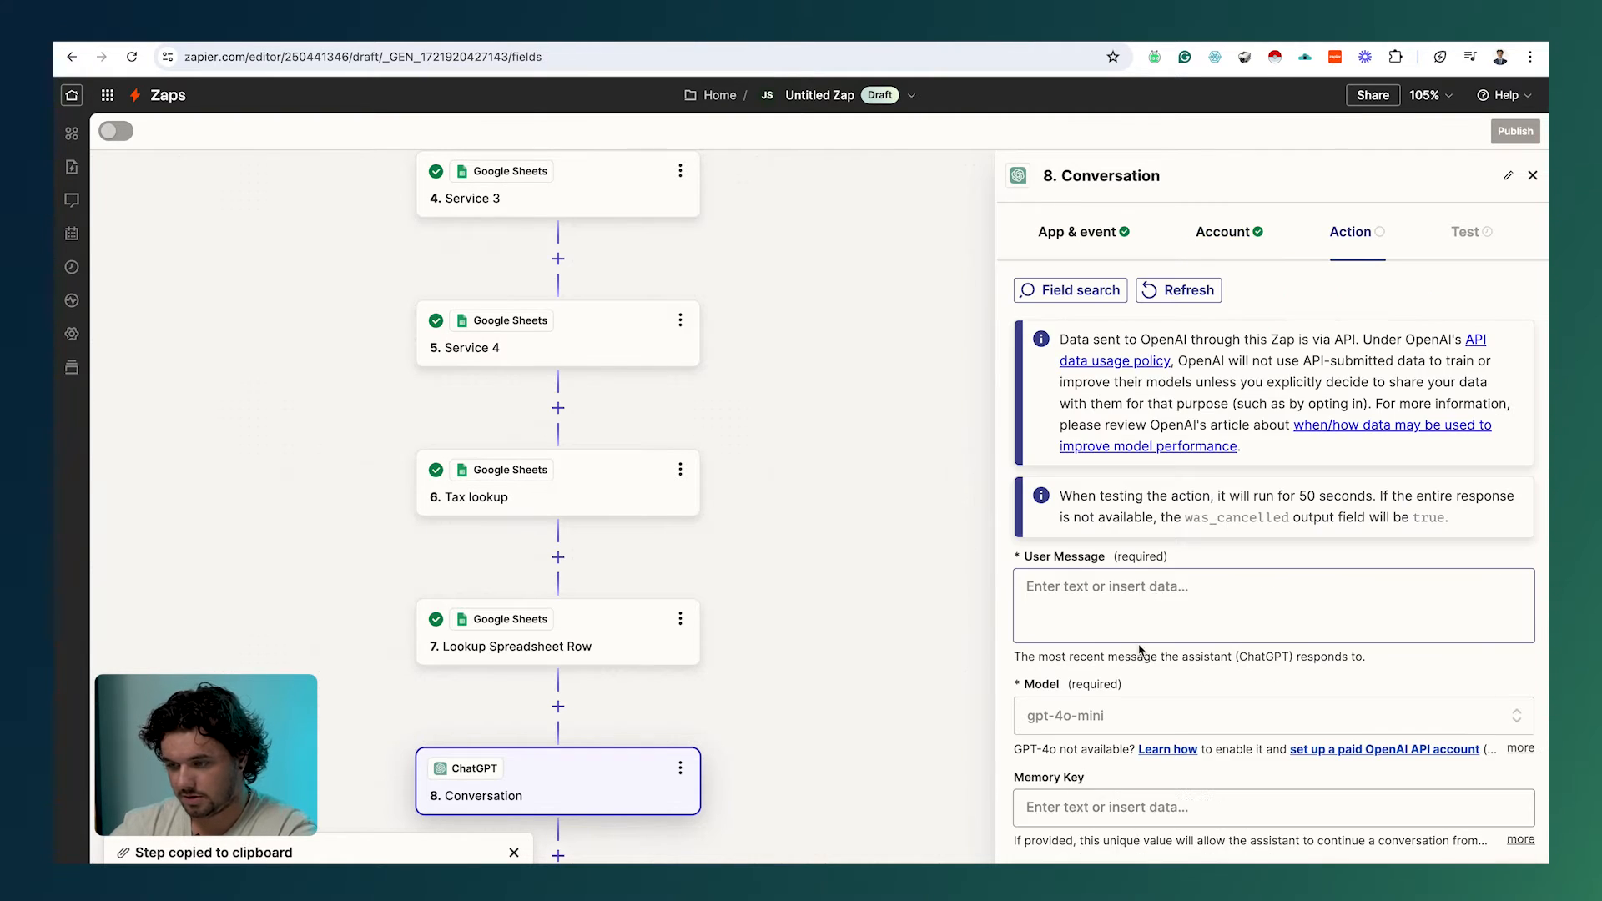
# Step: Paste the statement-of-work prompt into User Message and delete the quoted service-placeholder line
pyautogui.scroll(-5, 1139, 649)
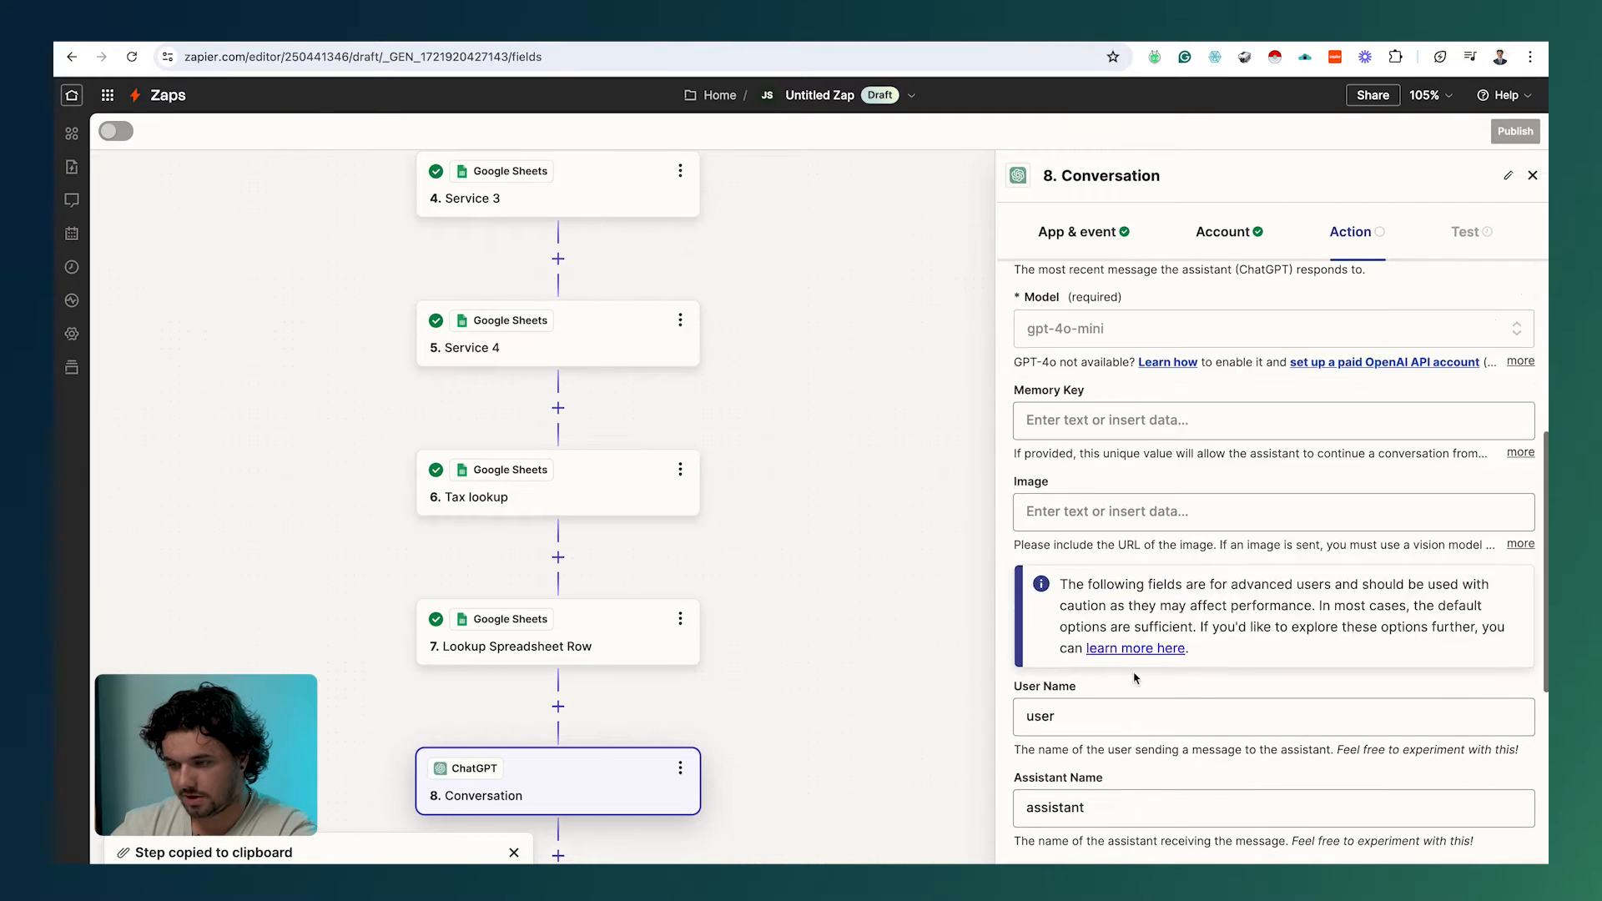
pyautogui.scroll(3, 1135, 677)
pyautogui.click(1066, 471)
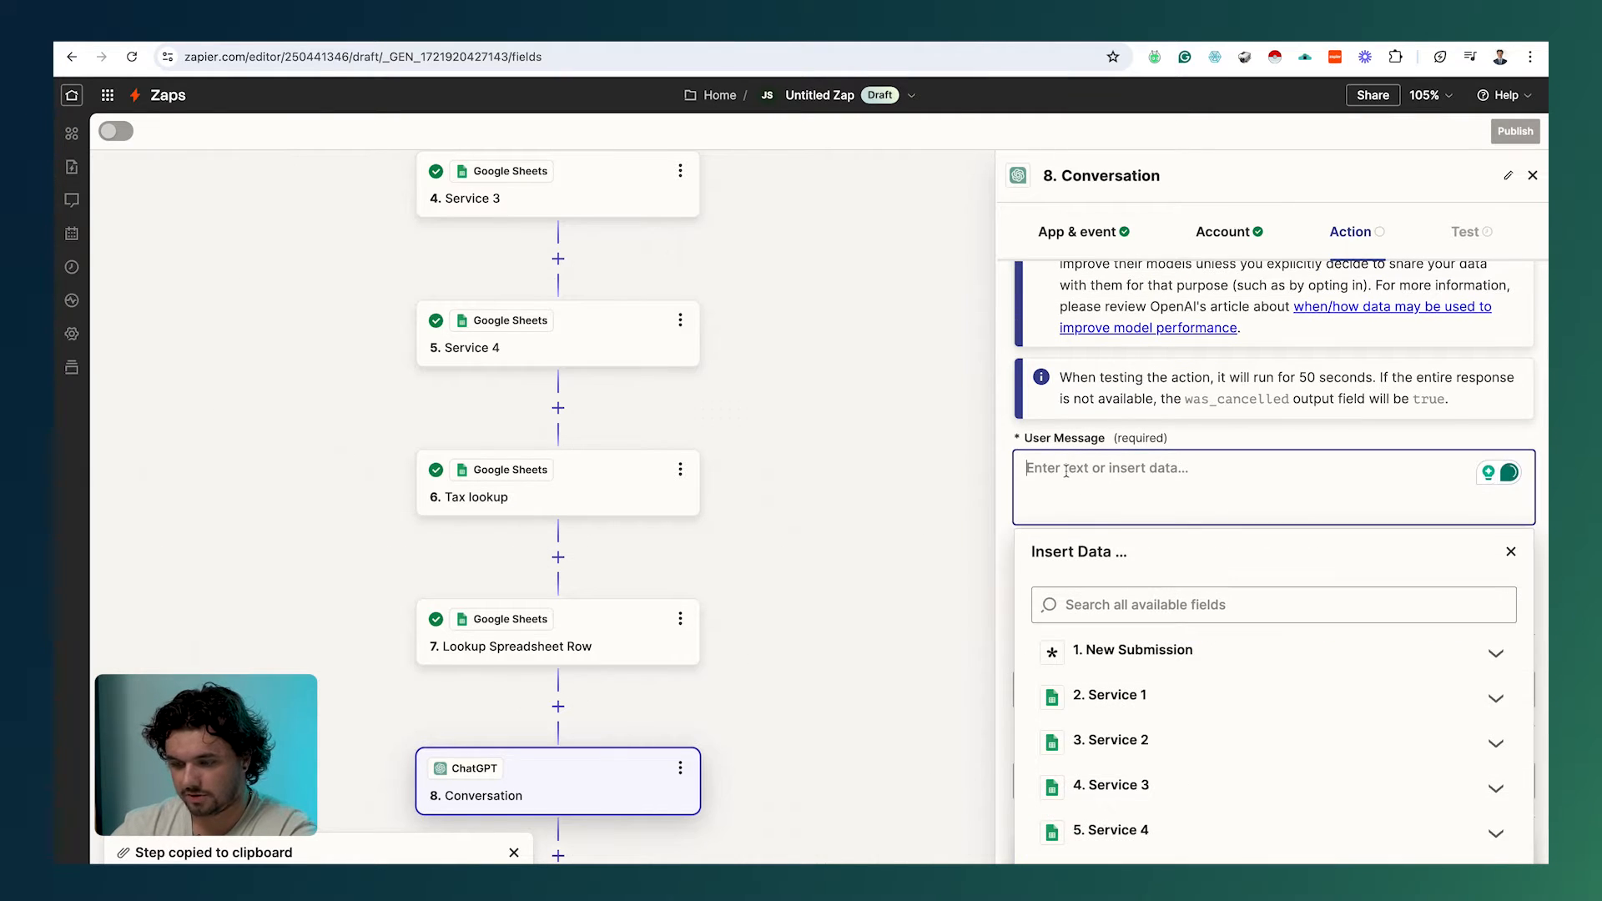
pyautogui.write('Write a statement of work for a job that needs to have the tasks in quotes completed - it must not be longer than one or two sentences. Have the output begin with \'The services will include\' then input the statement of work.  "Question Pep ZRP Question Qoljo 1 Question E 5 Wy 5 Q Question A Oqk O 2"')
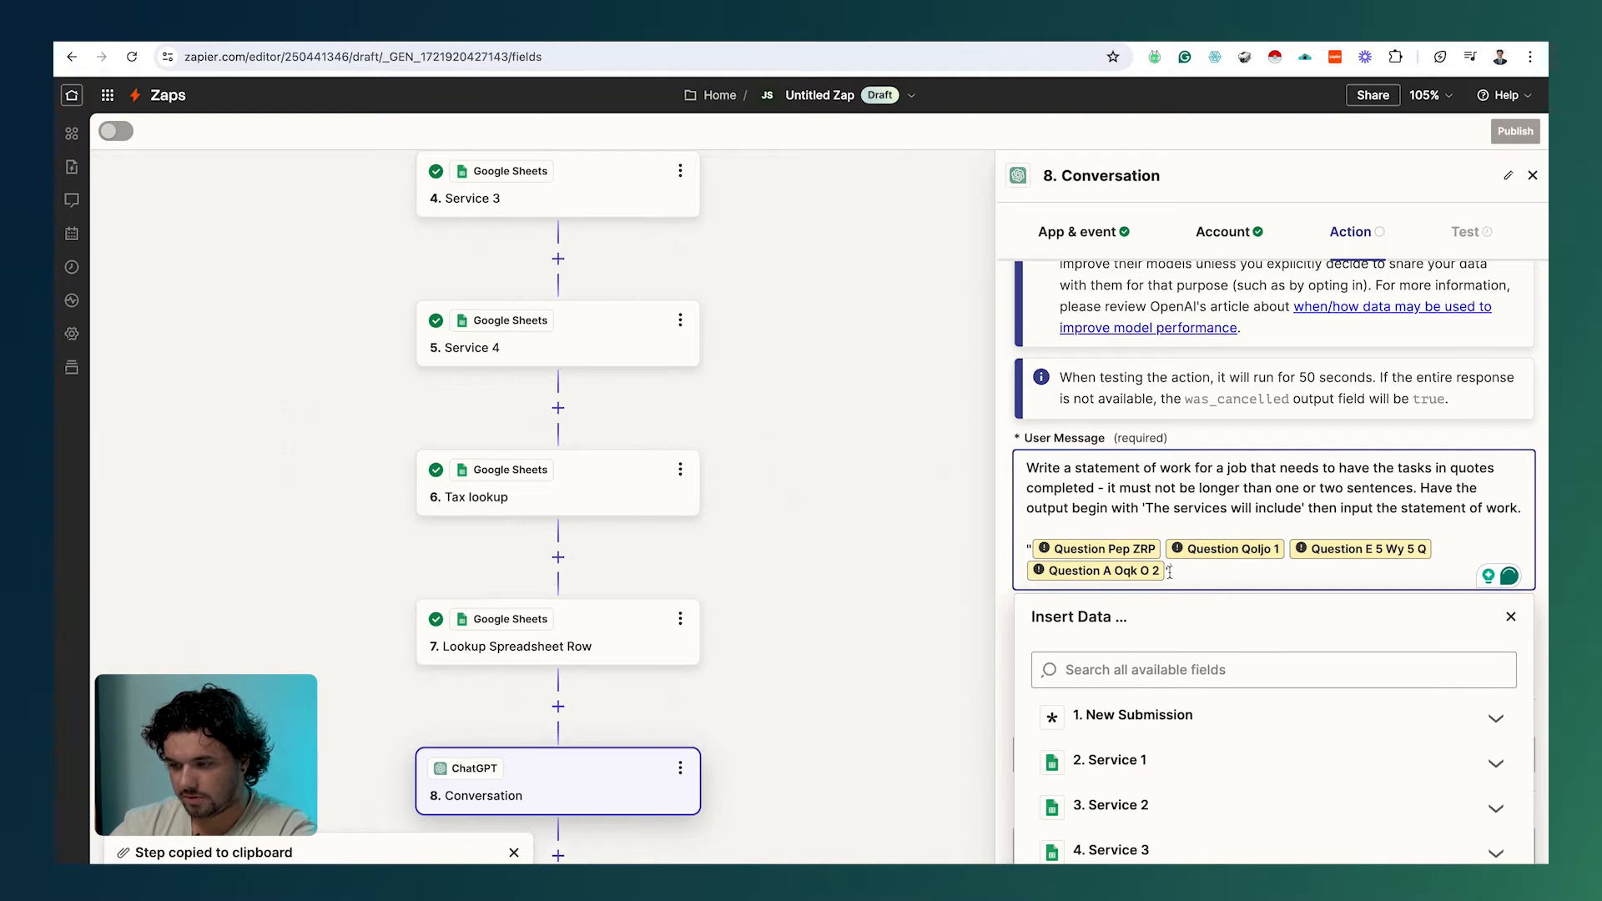
pyautogui.moveTo(1169, 573); pyautogui.dragTo(1025, 548)
pyautogui.press('BackSpace')
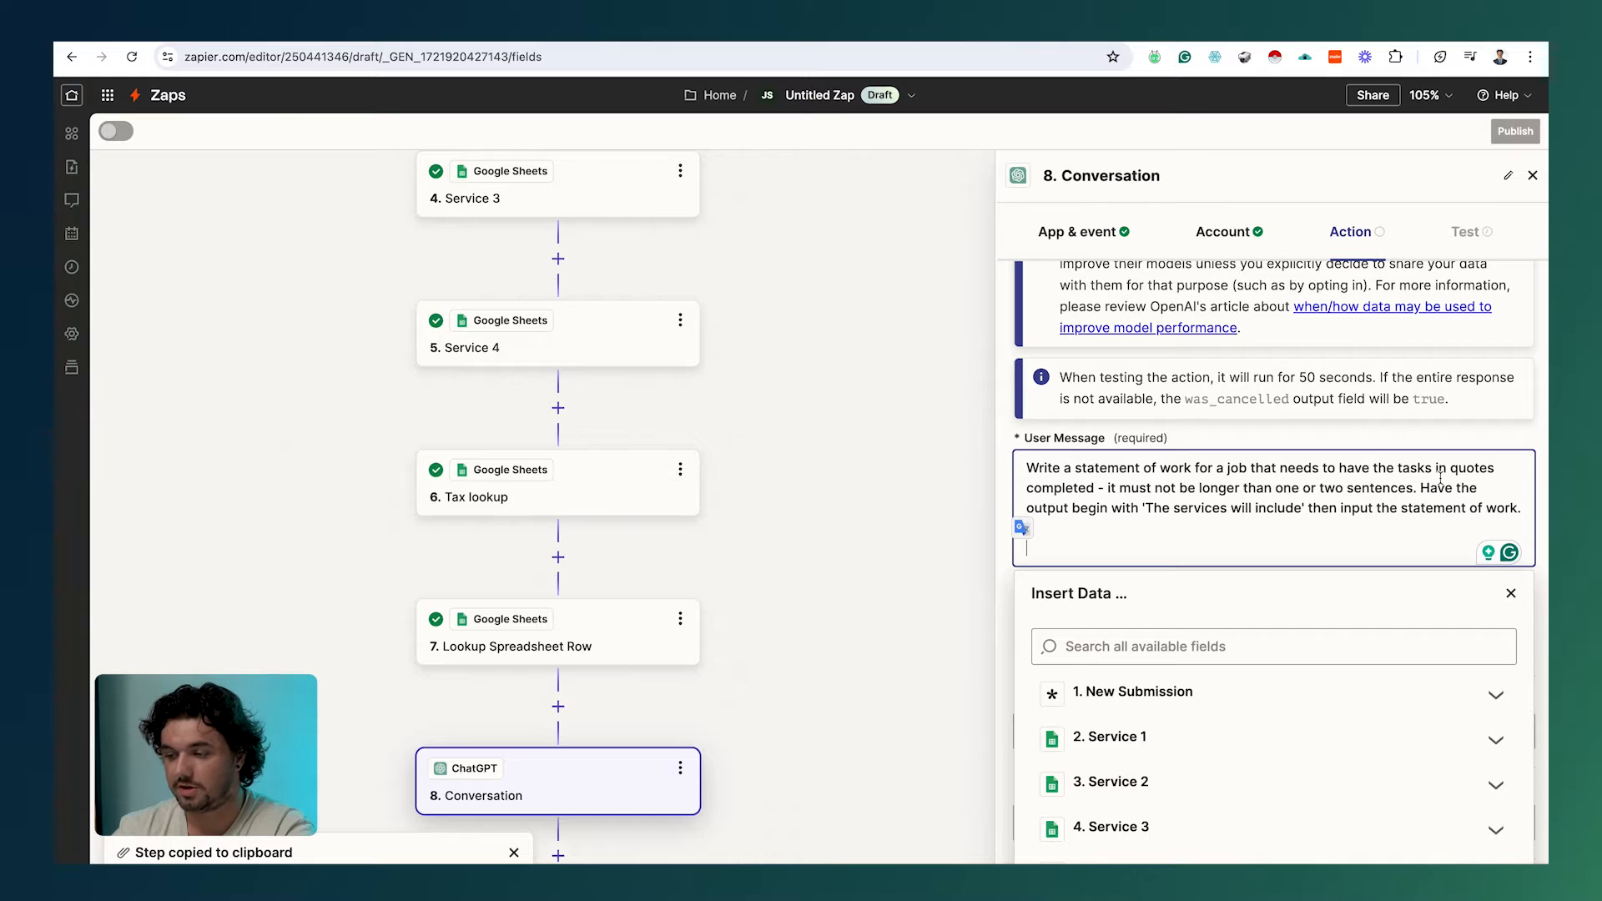
pyautogui.scroll(-2, 1440, 478)
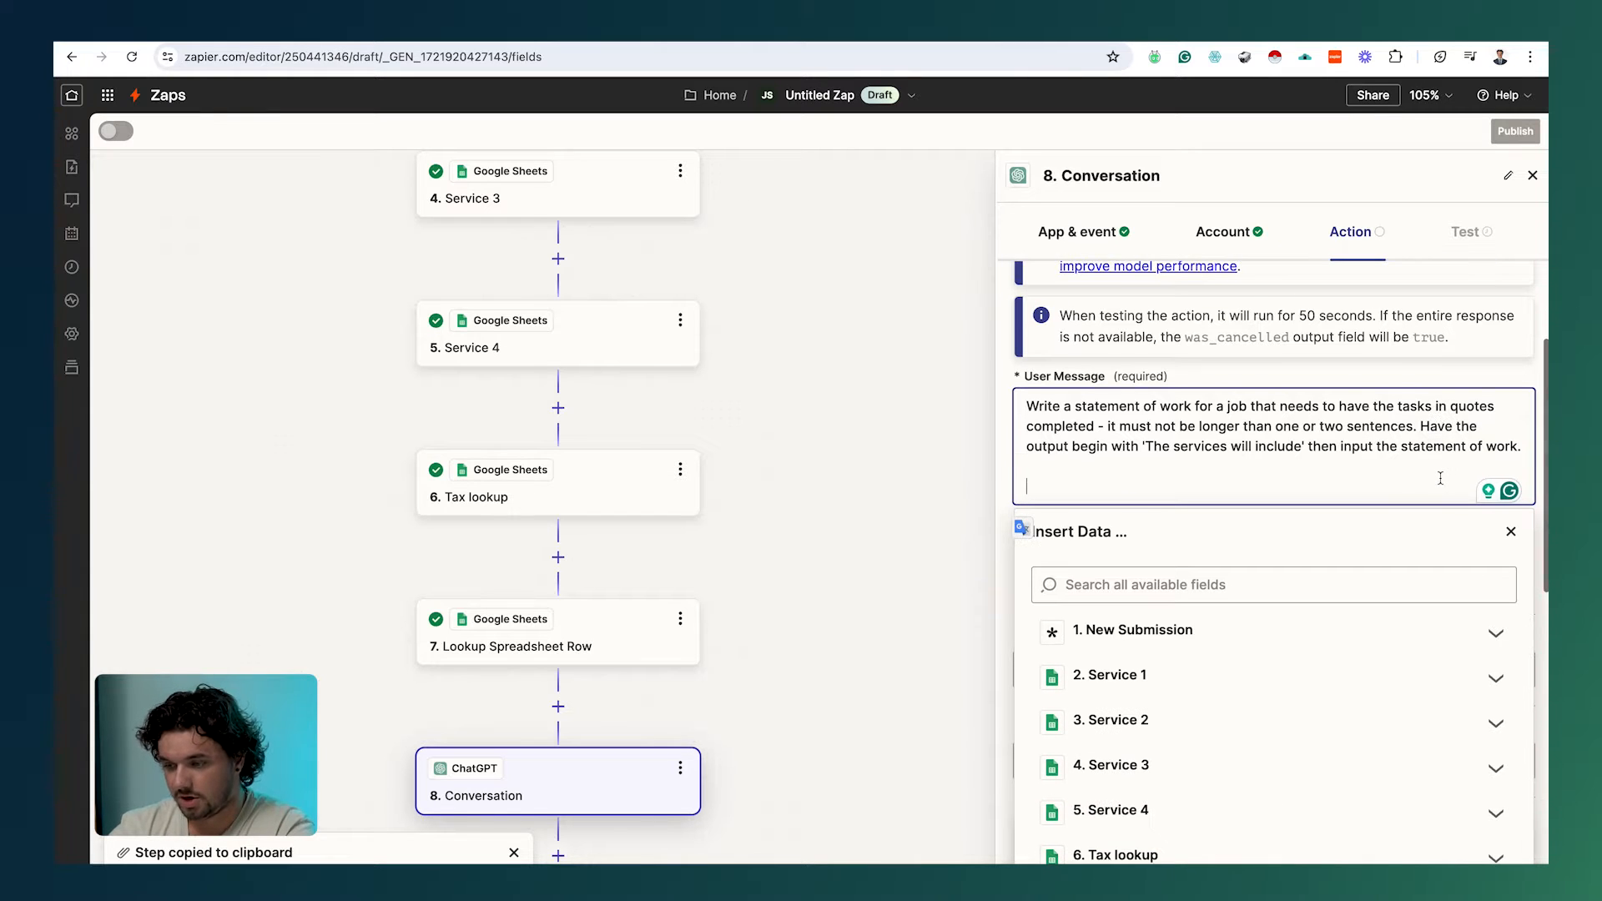
# Step: Insert the Service 1 and Service 2 fields from New Submission into the user message
pyautogui.scroll(-1, 1255, 635)
pyautogui.click(1254, 635)
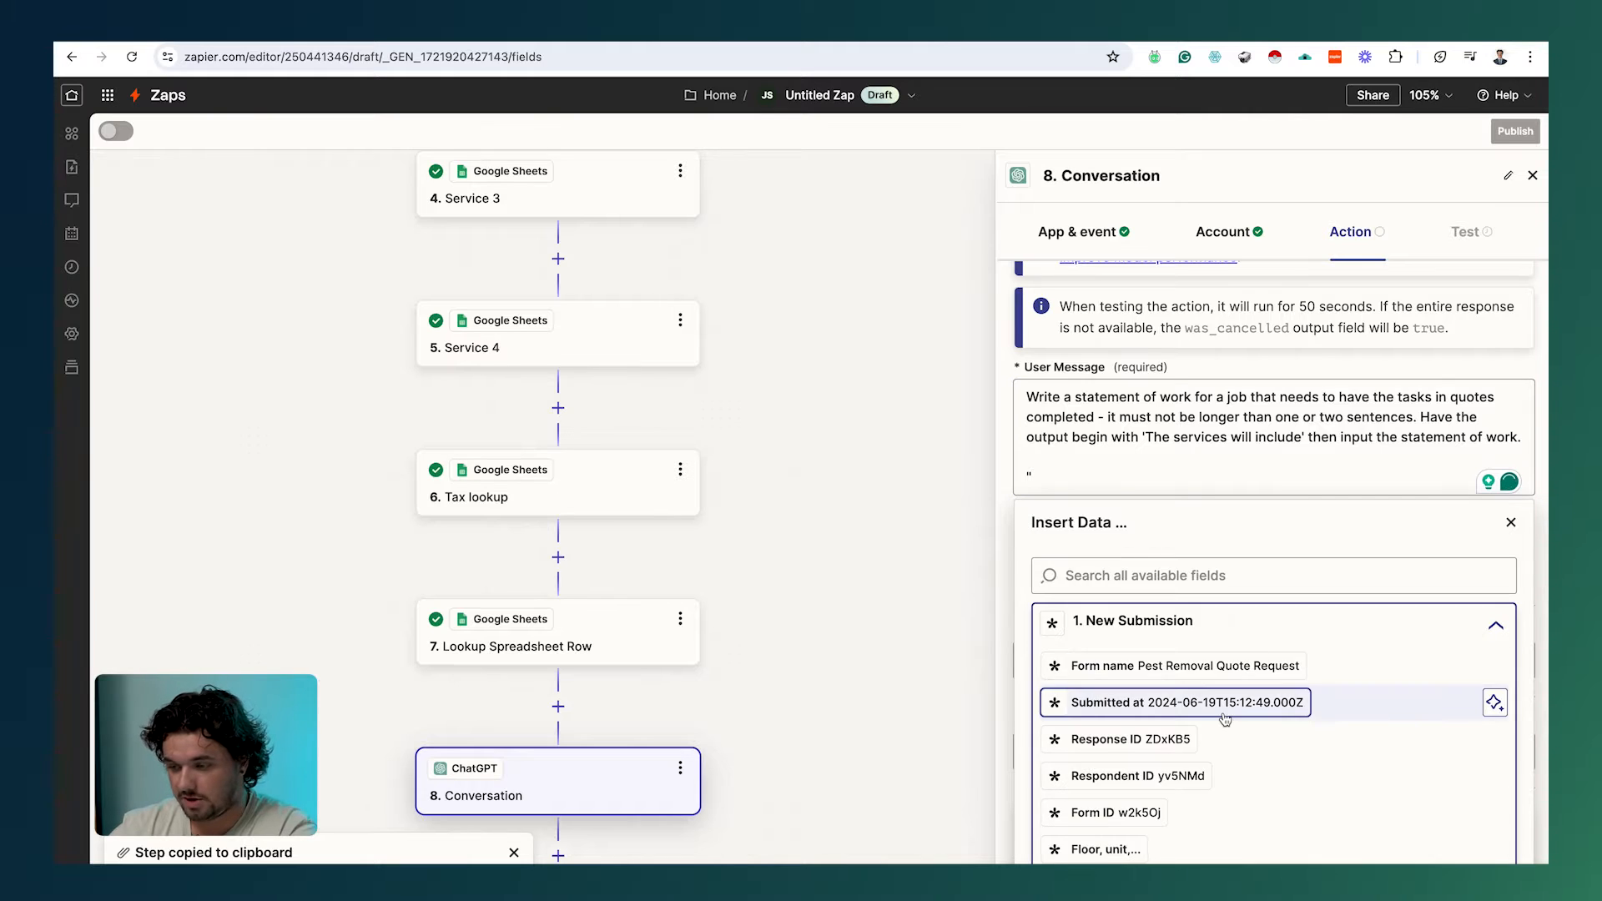
pyautogui.scroll(-3, 1491, 713)
pyautogui.click(1202, 576)
pyautogui.write('ser')
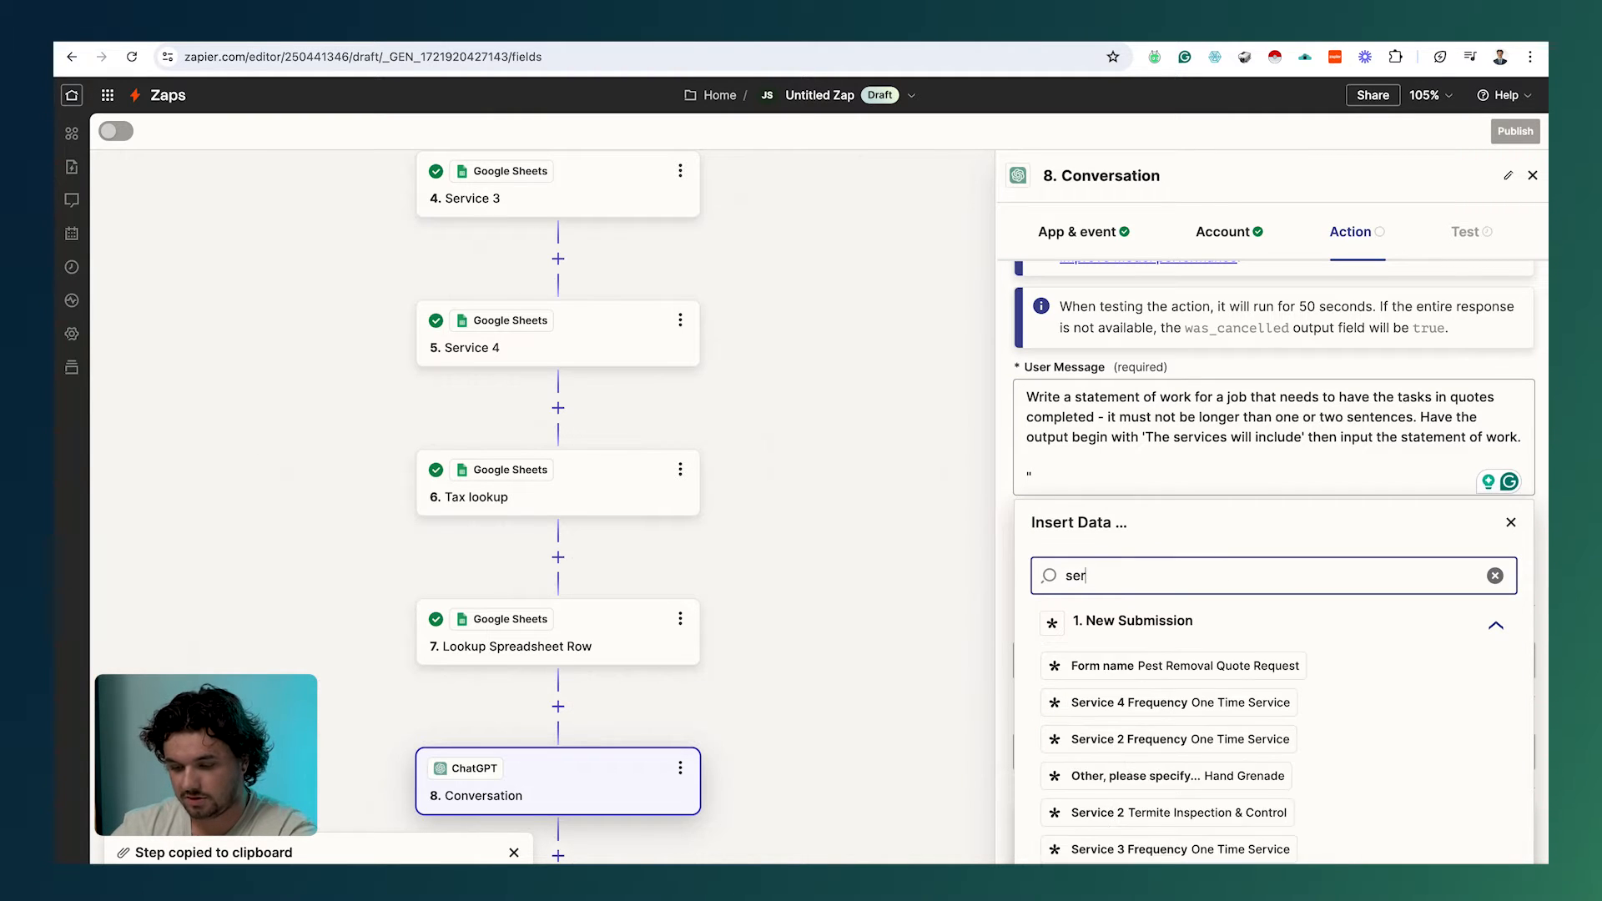
pyautogui.write('vice')
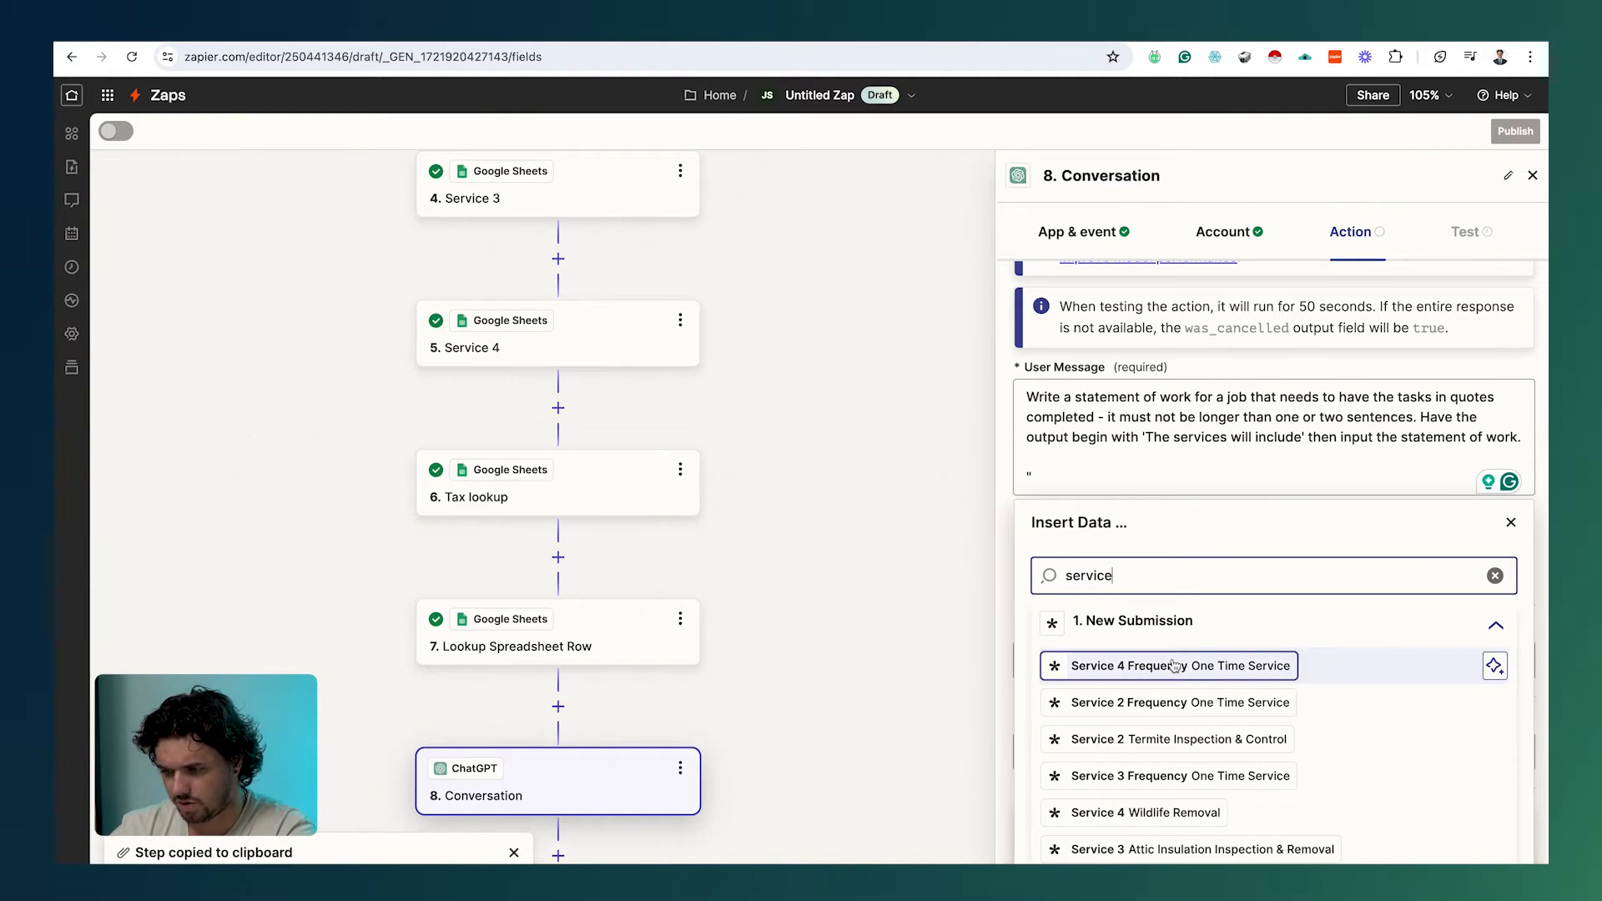
pyautogui.scroll(-2, 1180, 665)
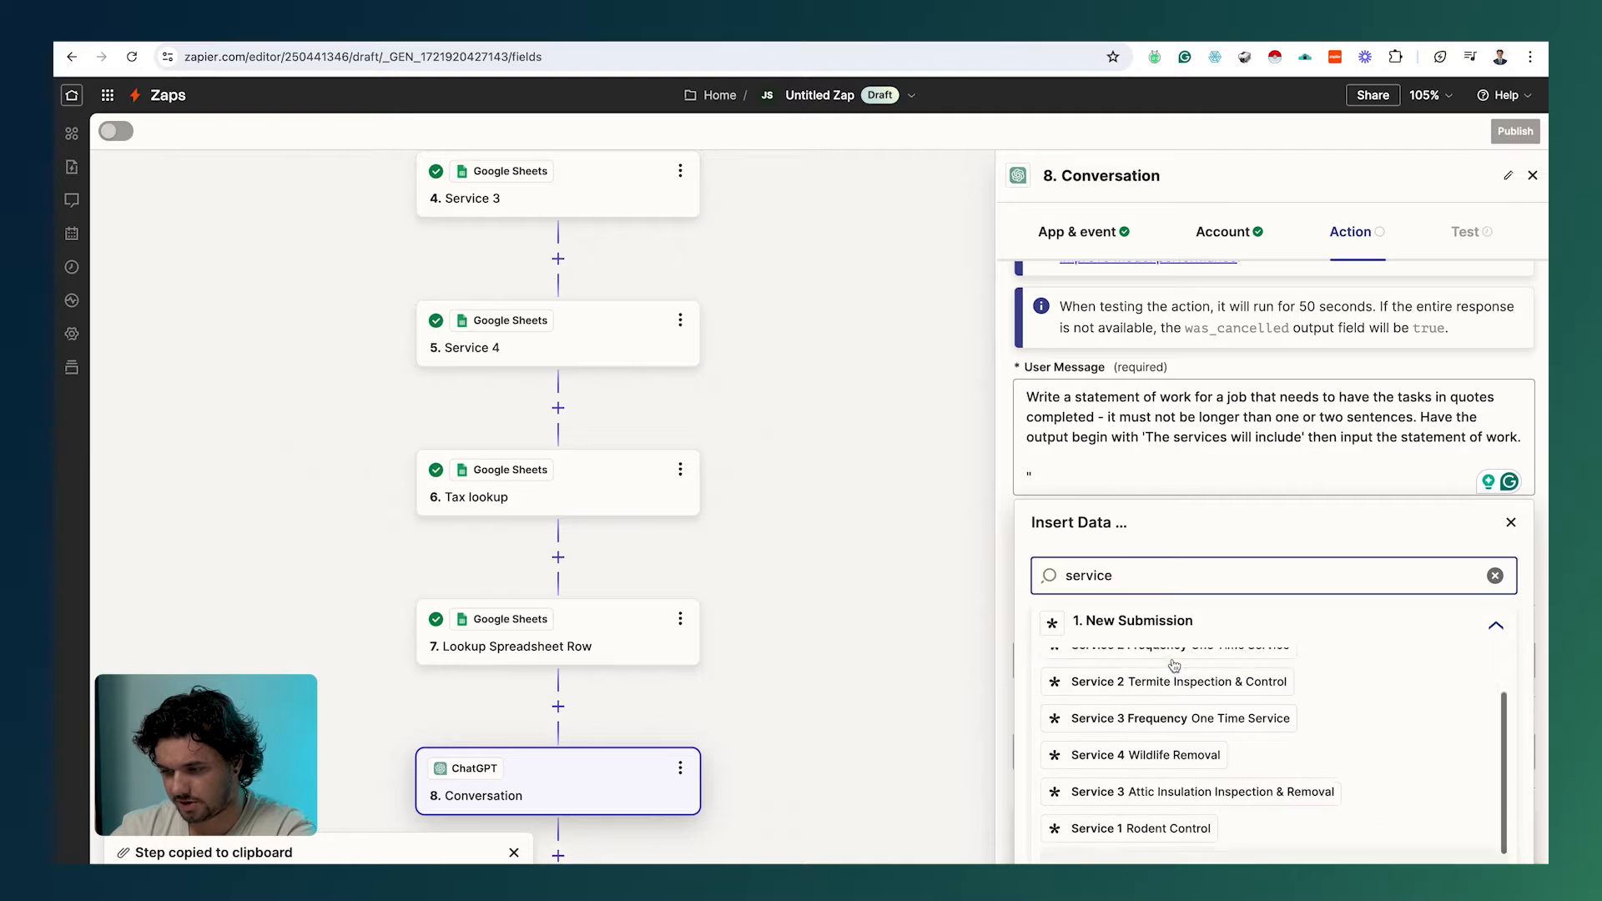
pyautogui.click(1172, 821)
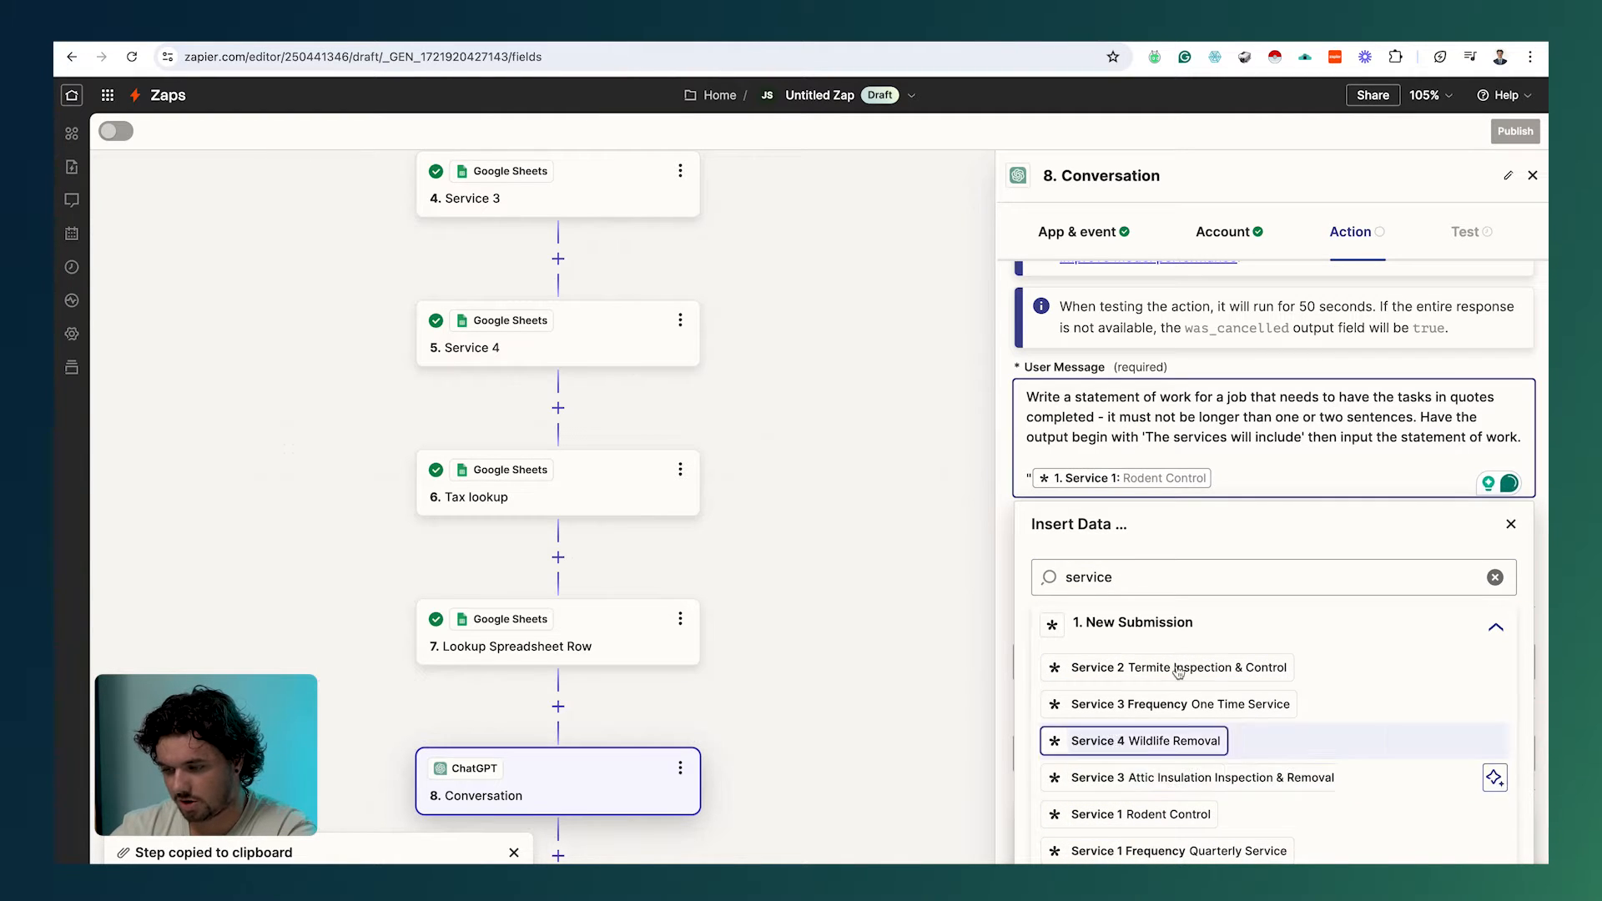
pyautogui.scroll(-2, 1175, 718)
pyautogui.scroll(2, 1180, 645)
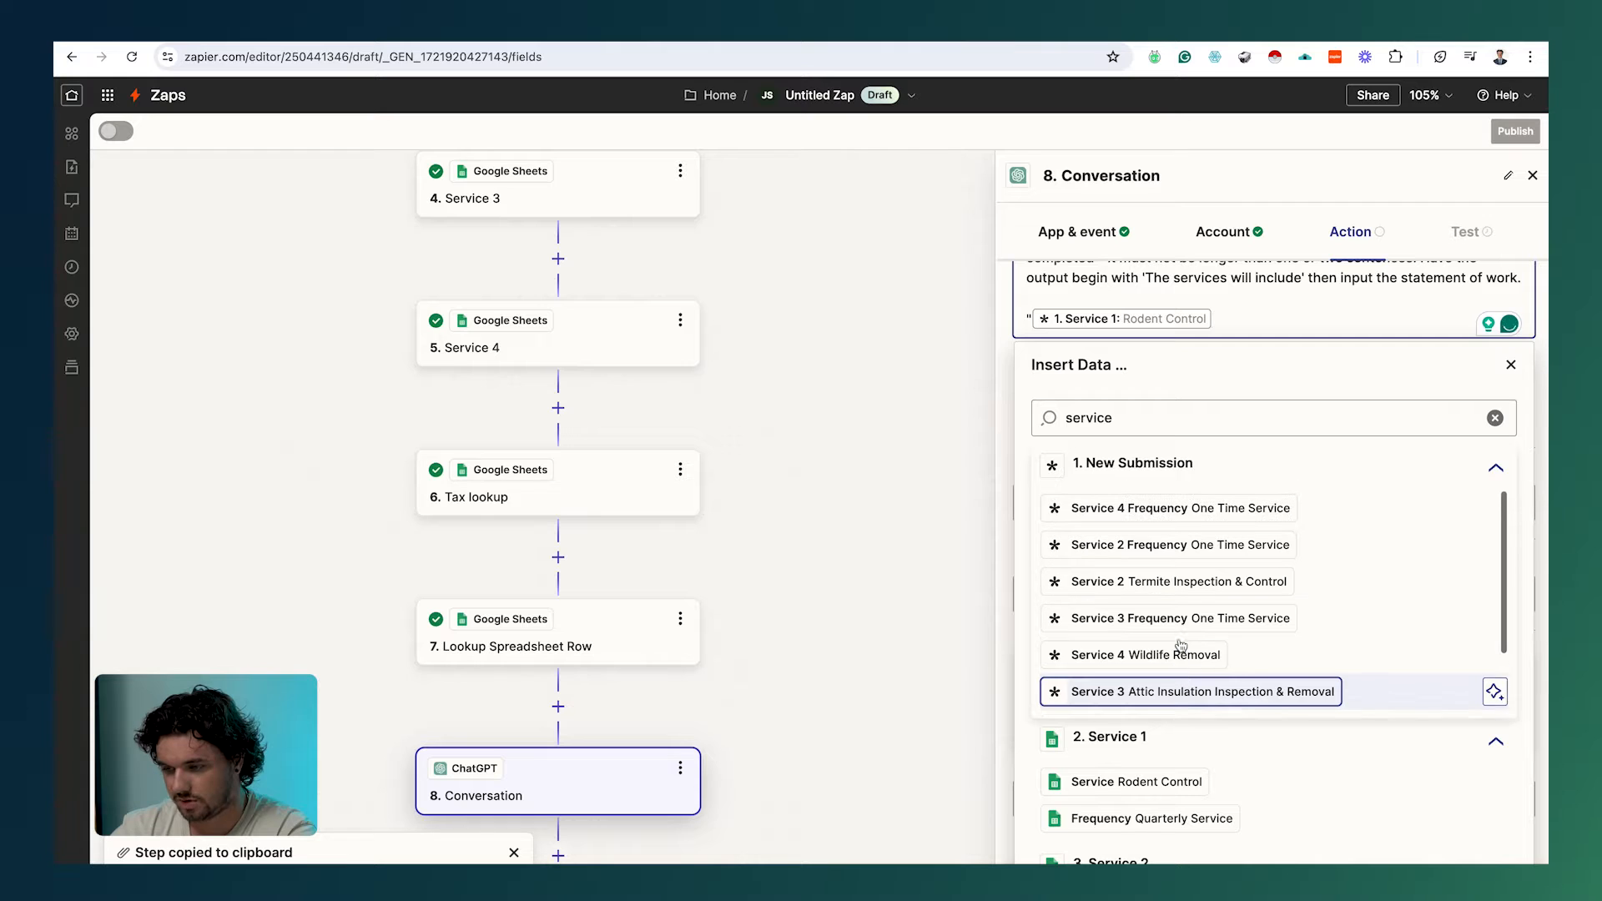
pyautogui.click(1176, 583)
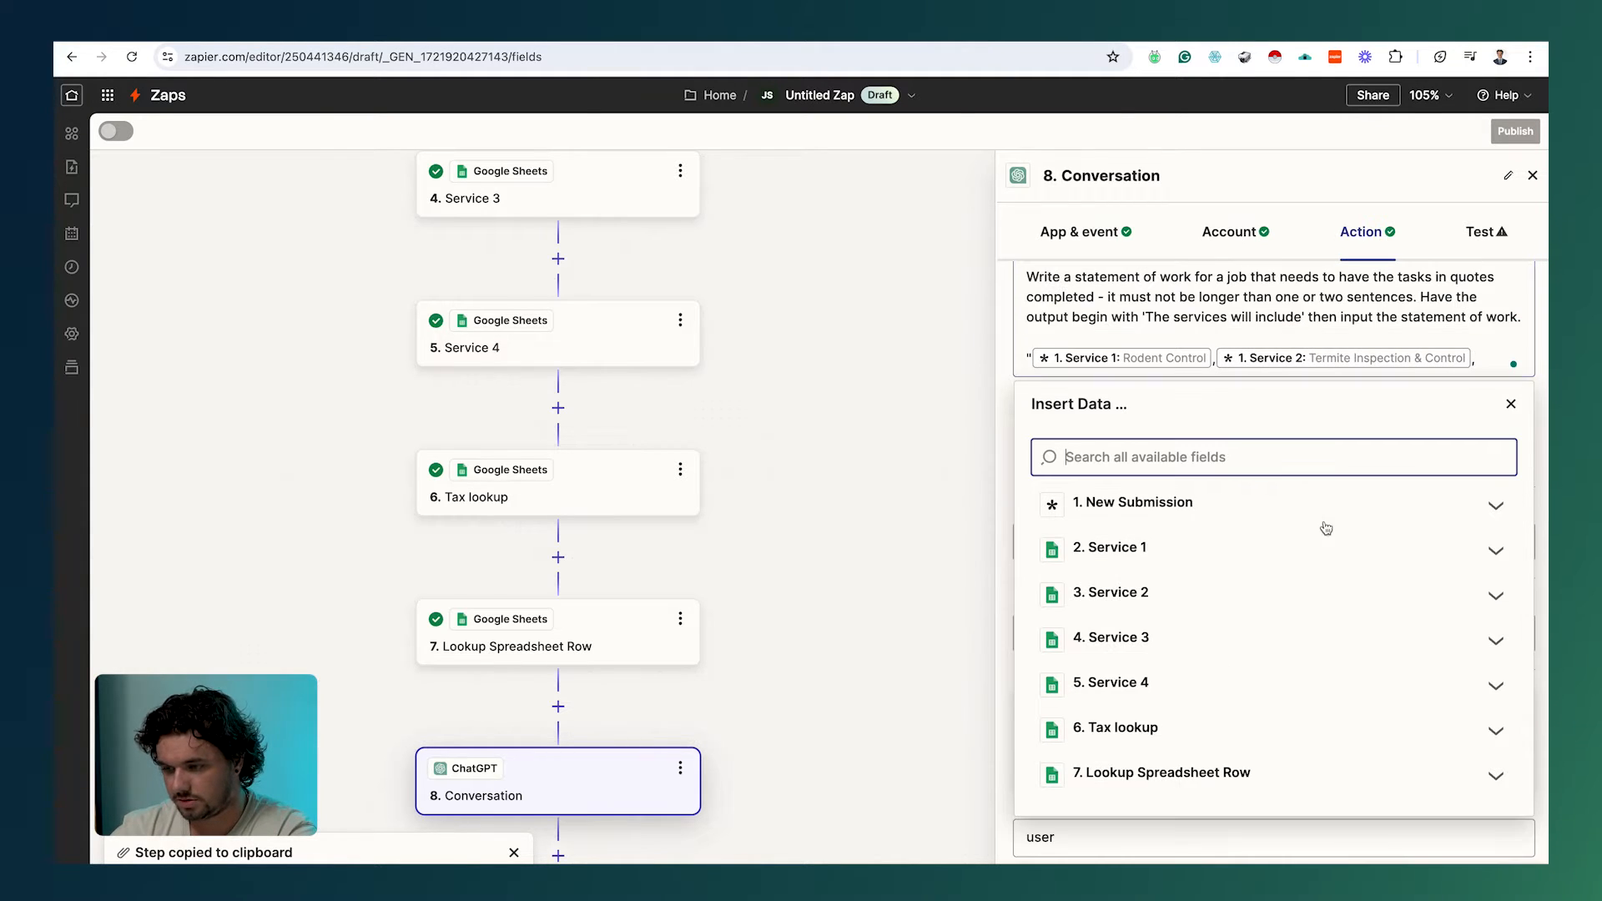
# Step: Add Service 3 and Service 4 fields, comma-separated, and close the list with a quote
pyautogui.click(1168, 511)
pyautogui.scroll(2, 1158, 643)
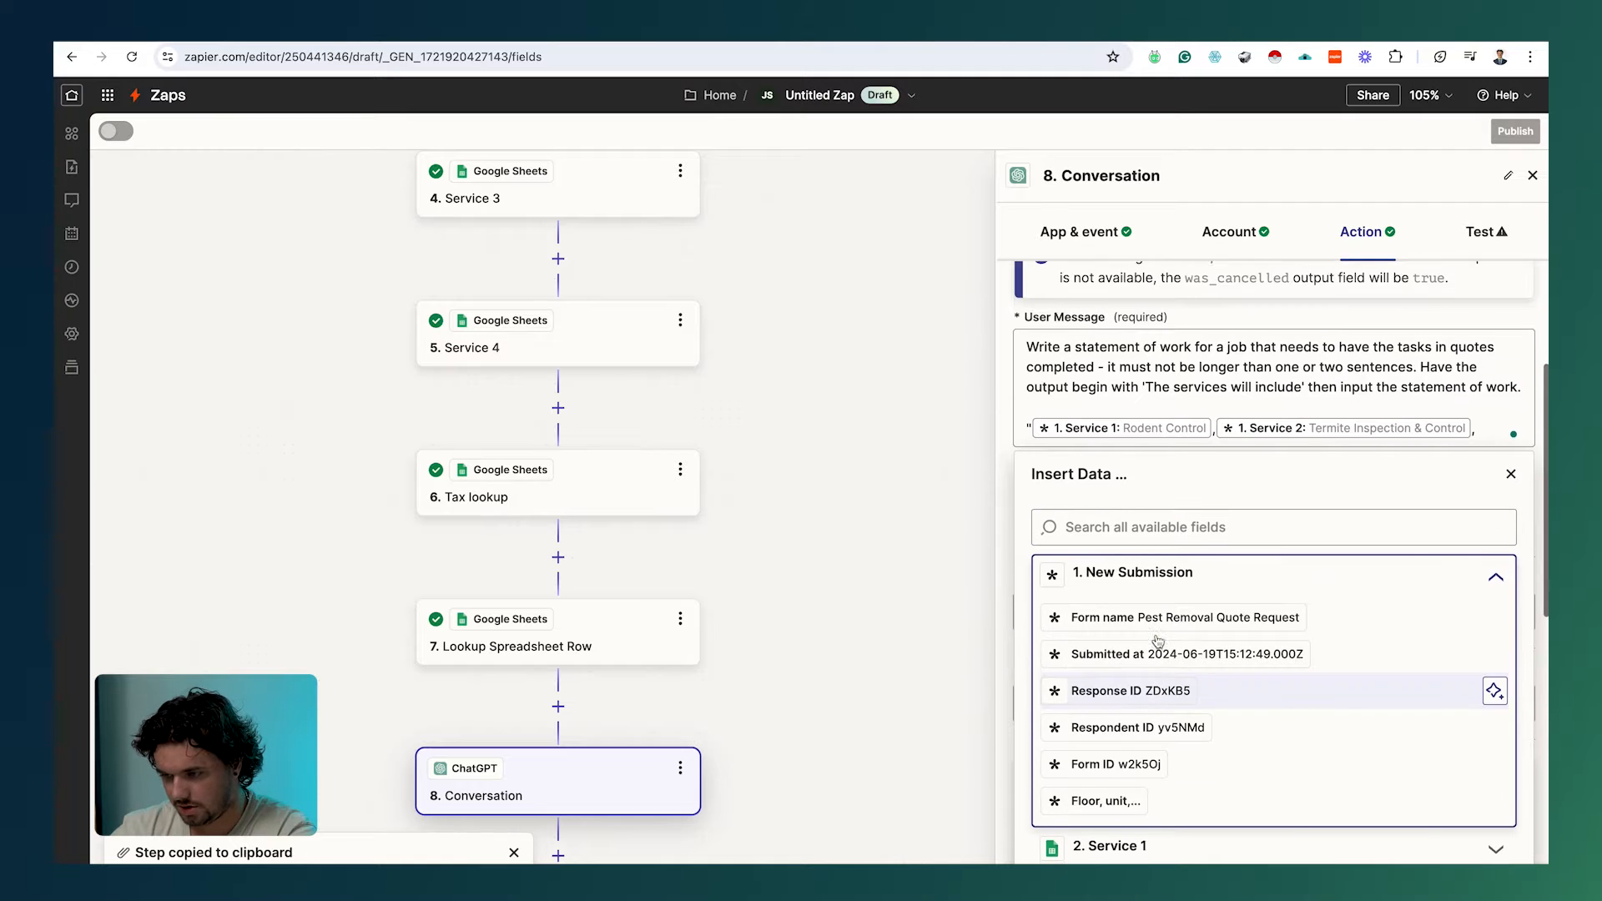
pyautogui.write('ervice 3')
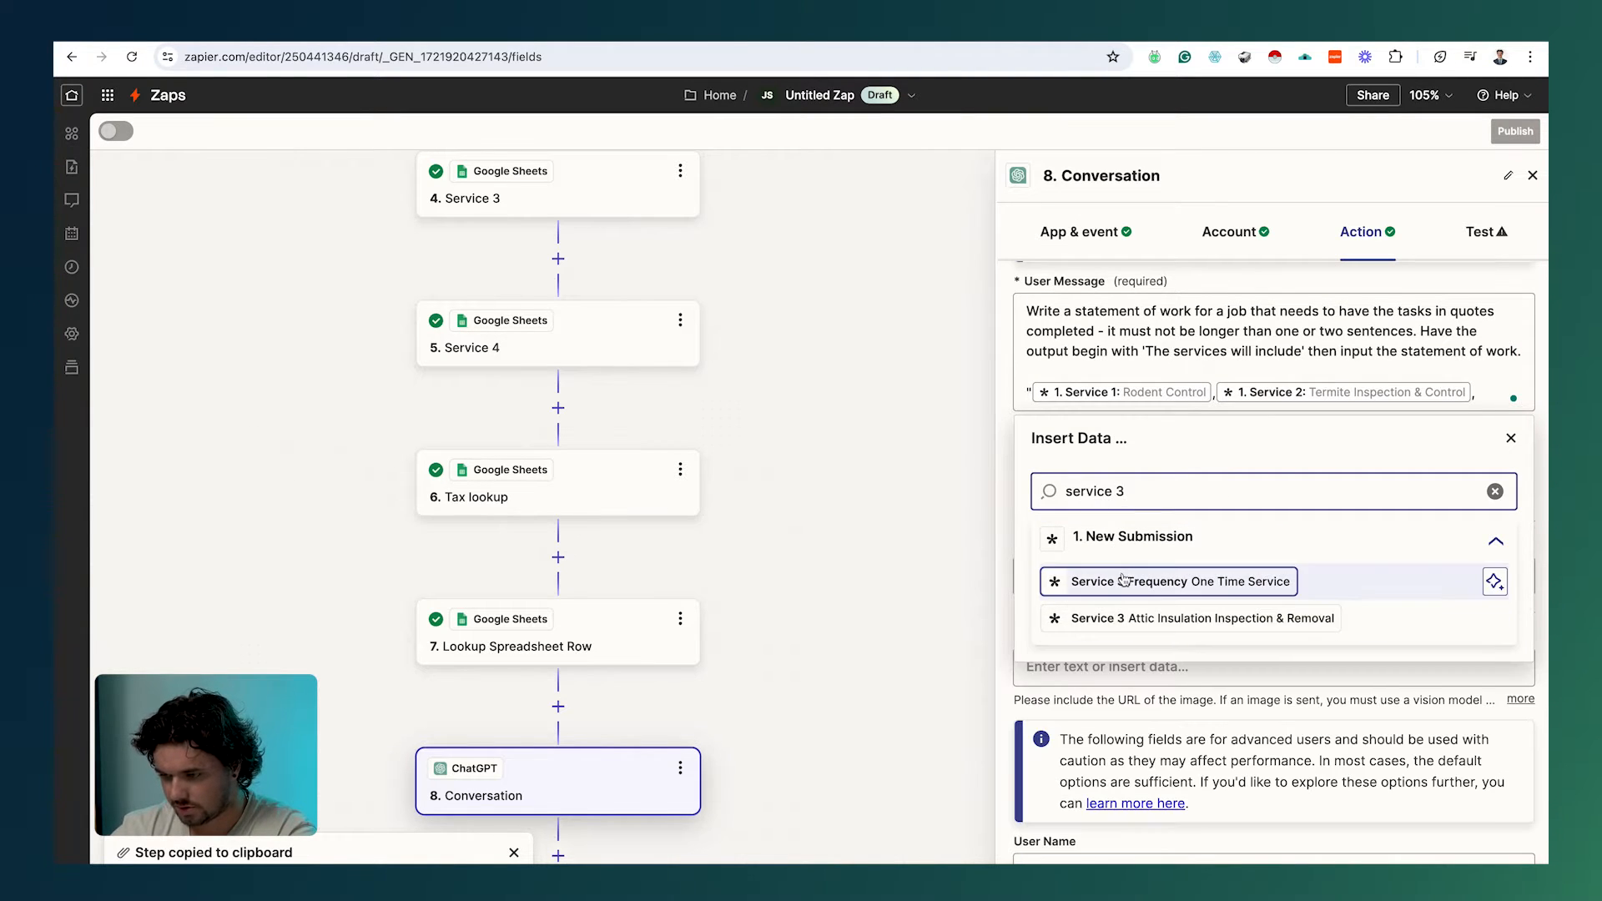
pyautogui.click(1120, 582)
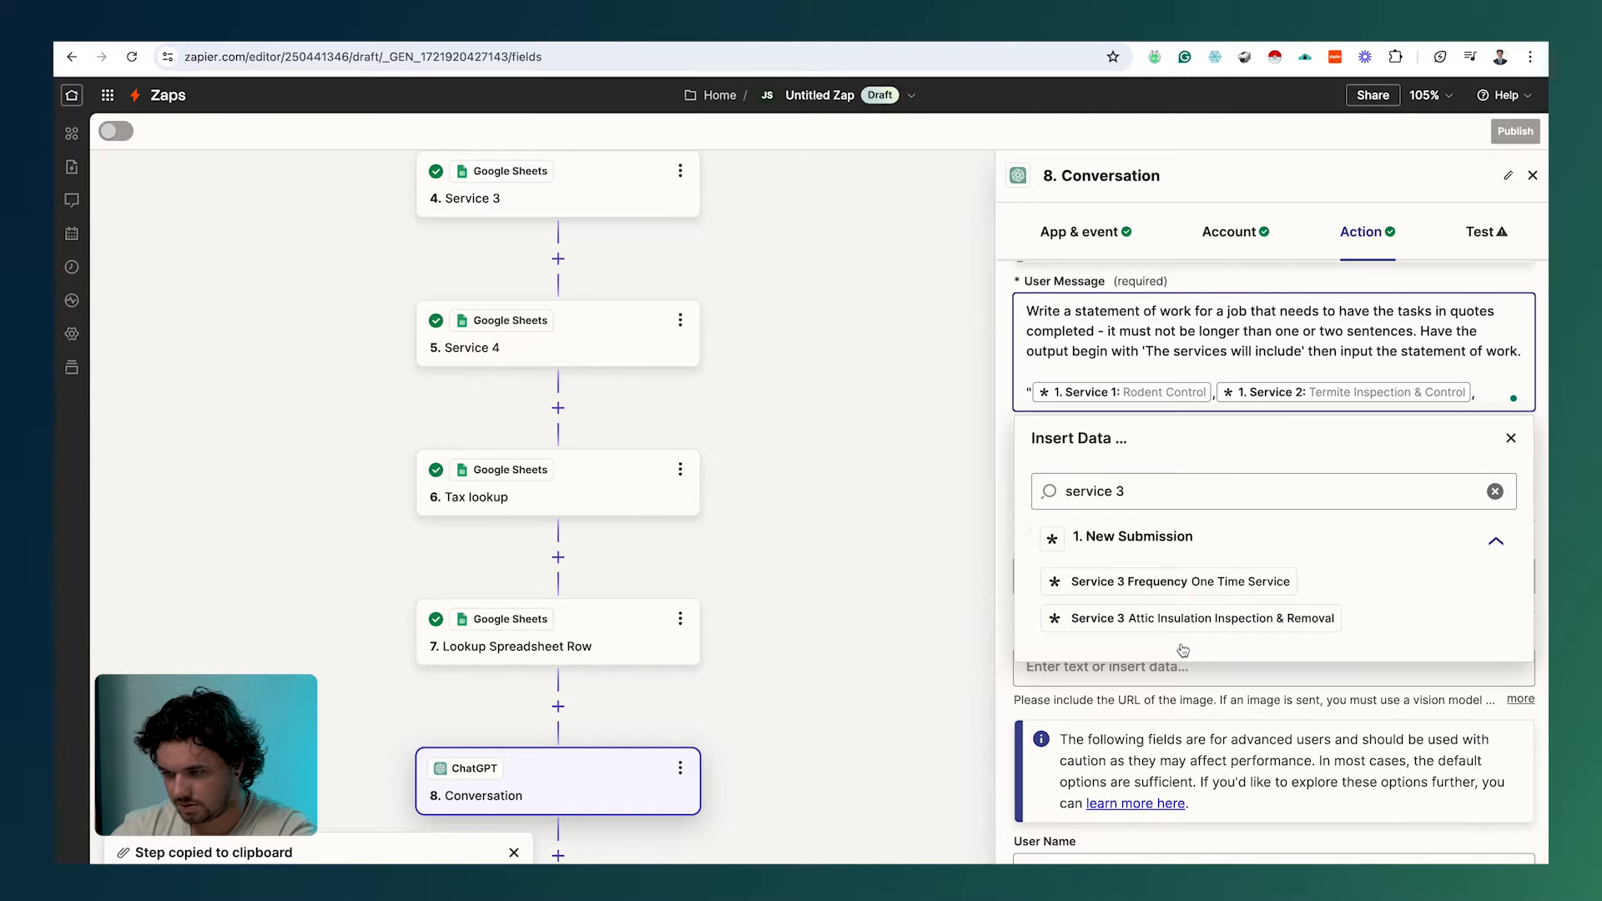
pyautogui.click(1185, 618)
pyautogui.write(',')
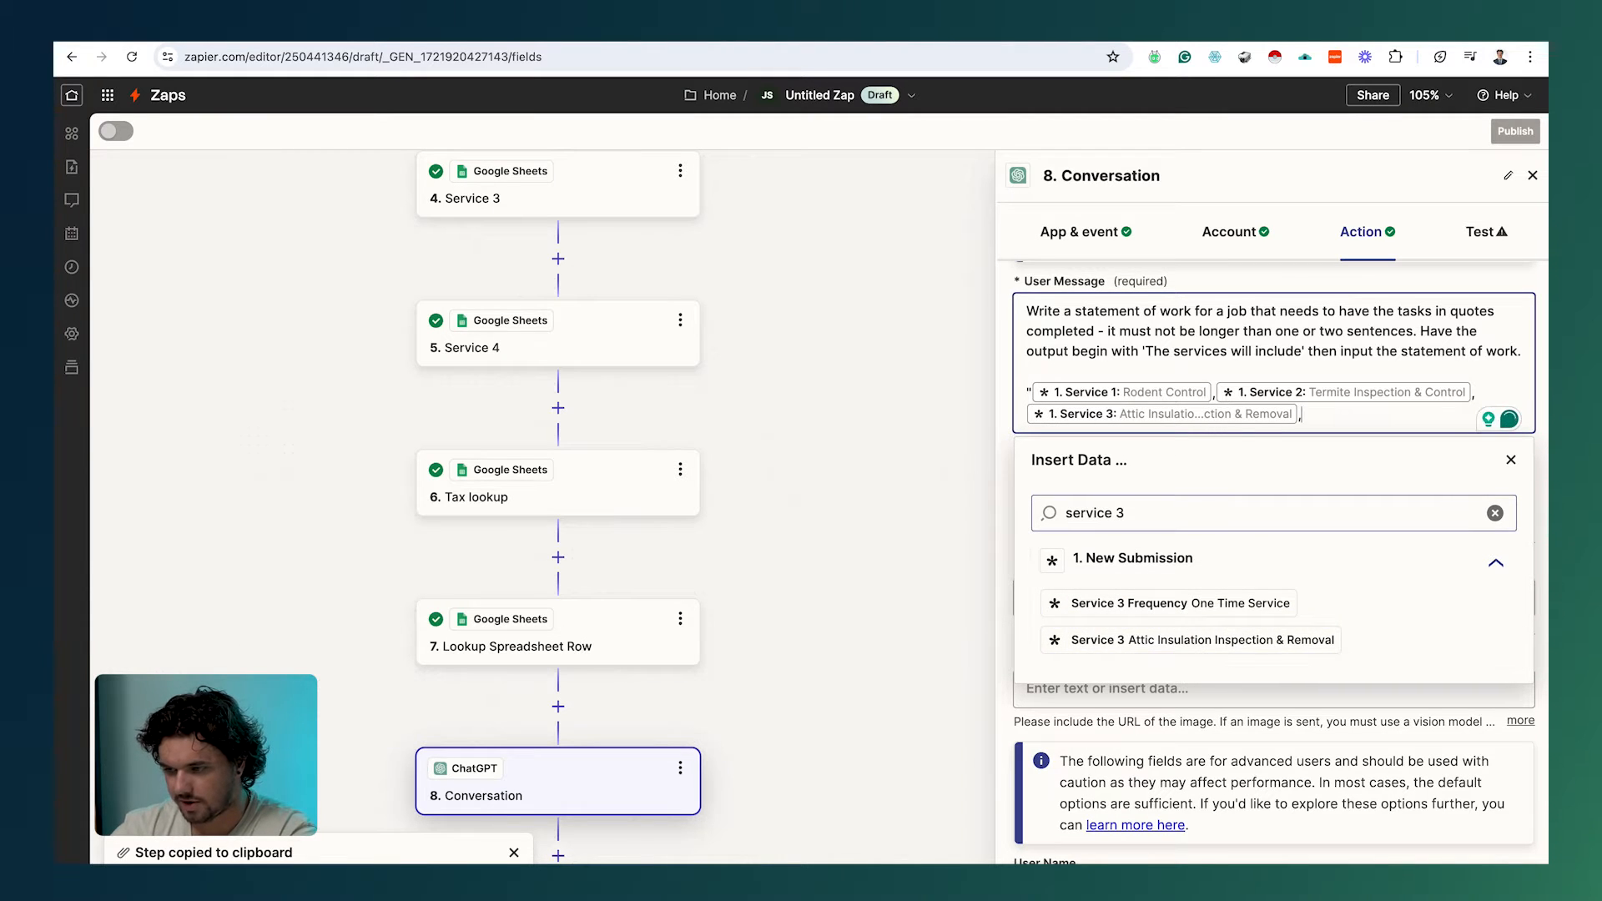
pyautogui.click(1156, 521)
pyautogui.press('BackSpace')
pyautogui.write('4')
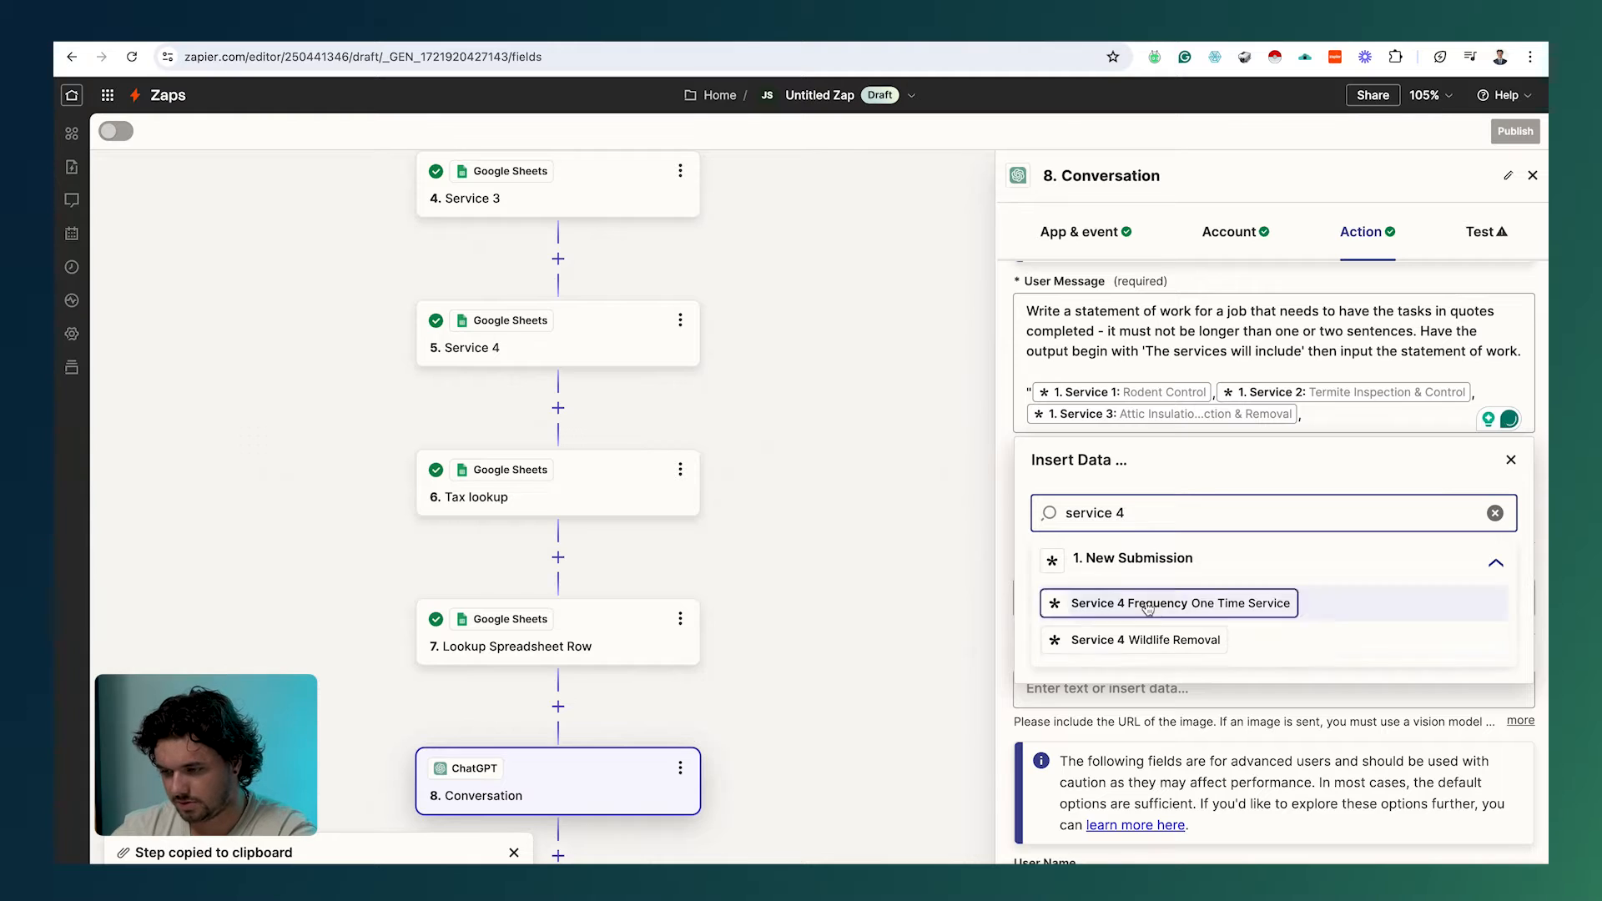
pyautogui.click(1146, 639)
pyautogui.write('"')
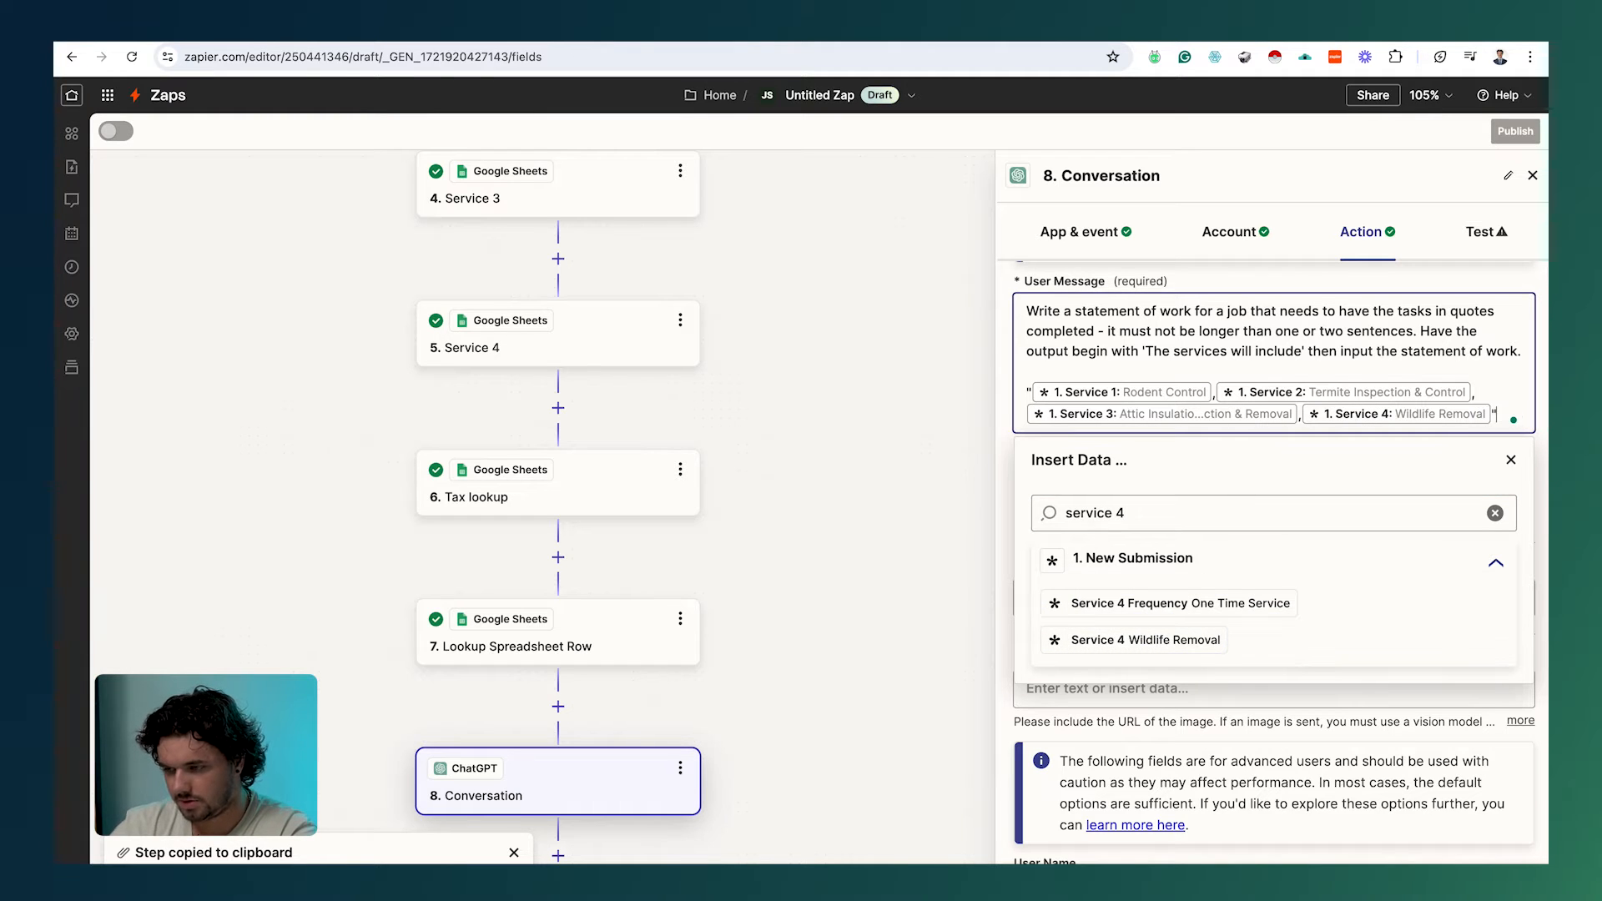
pyautogui.click(1224, 292)
pyautogui.scroll(-1, 1165, 540)
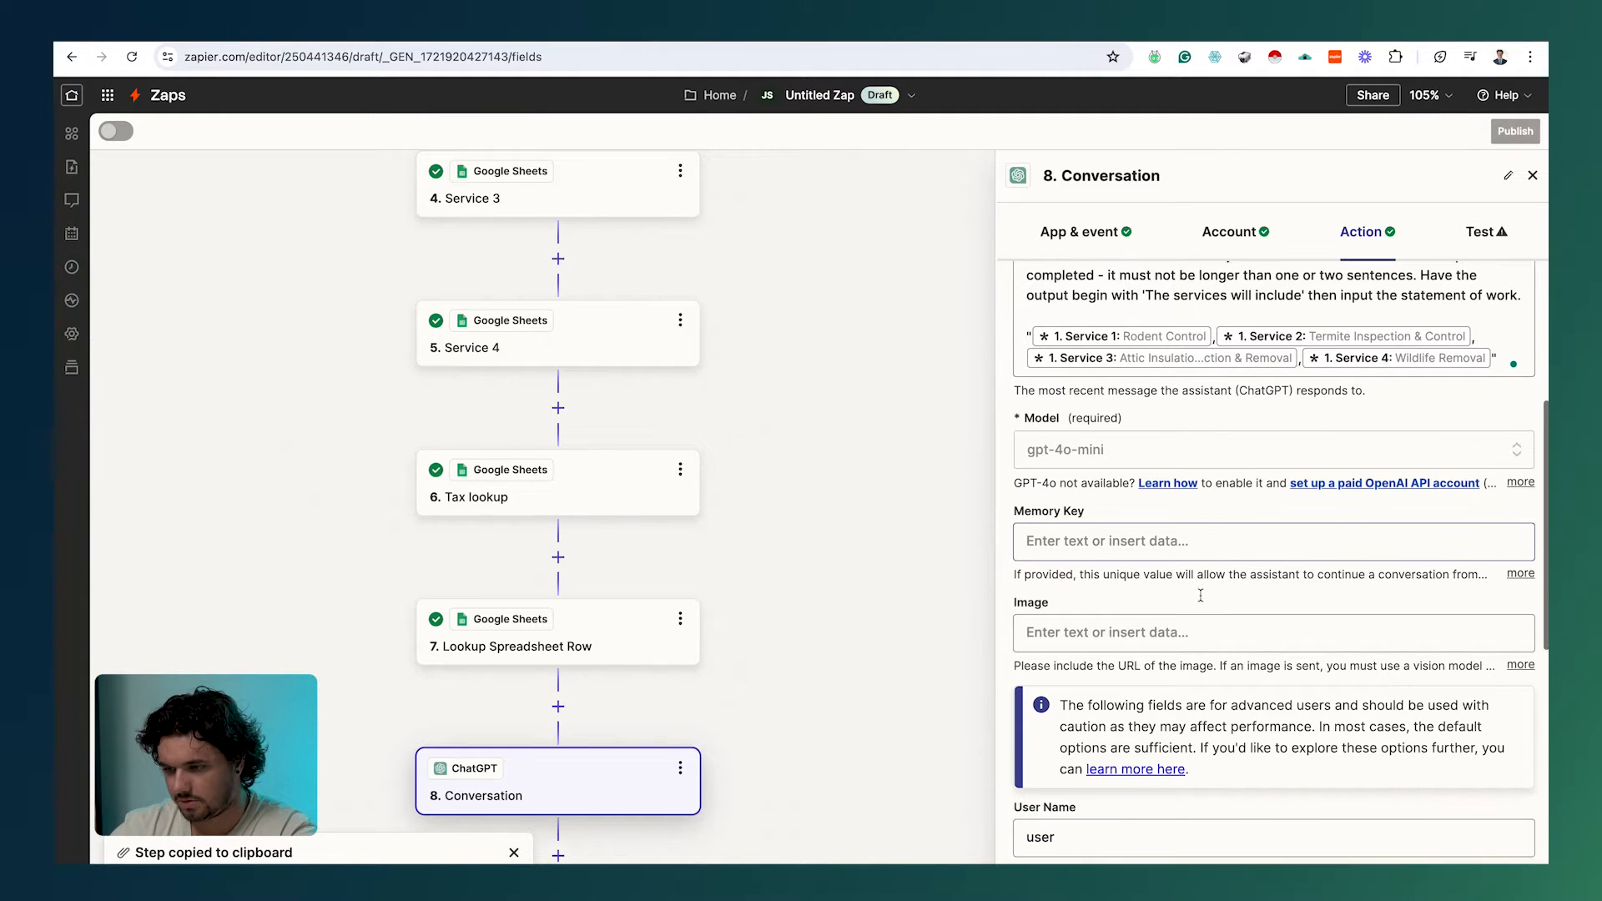
# Step: Extend the default Assistant Instructions to say it provides a statement of work from given instructions
pyautogui.scroll(-5, 1165, 540)
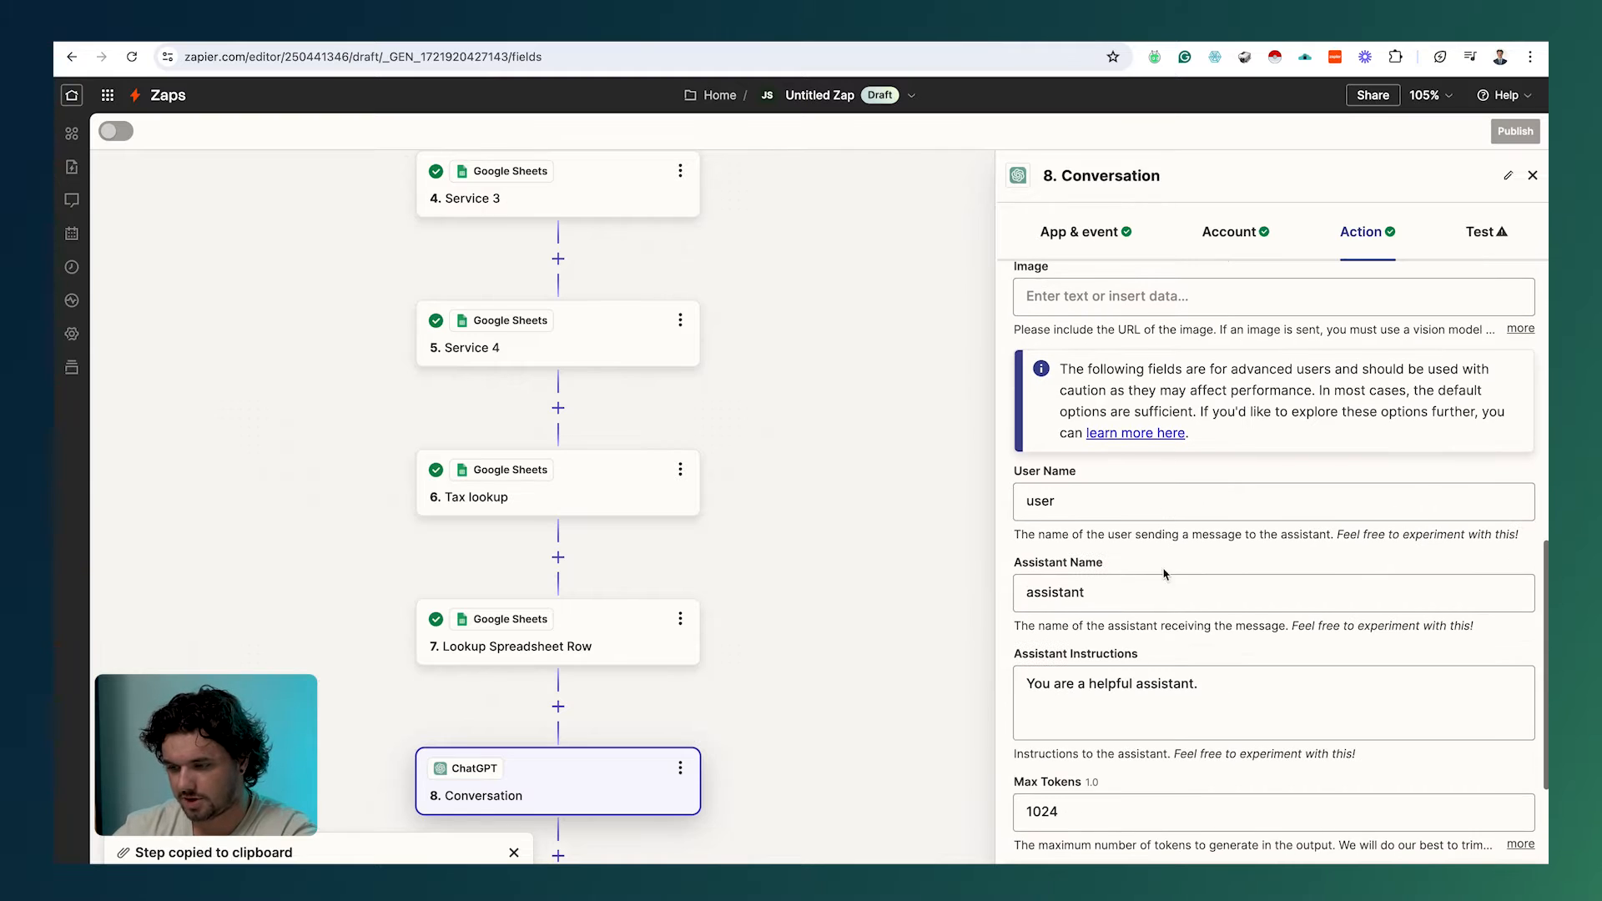
pyautogui.click(1216, 687)
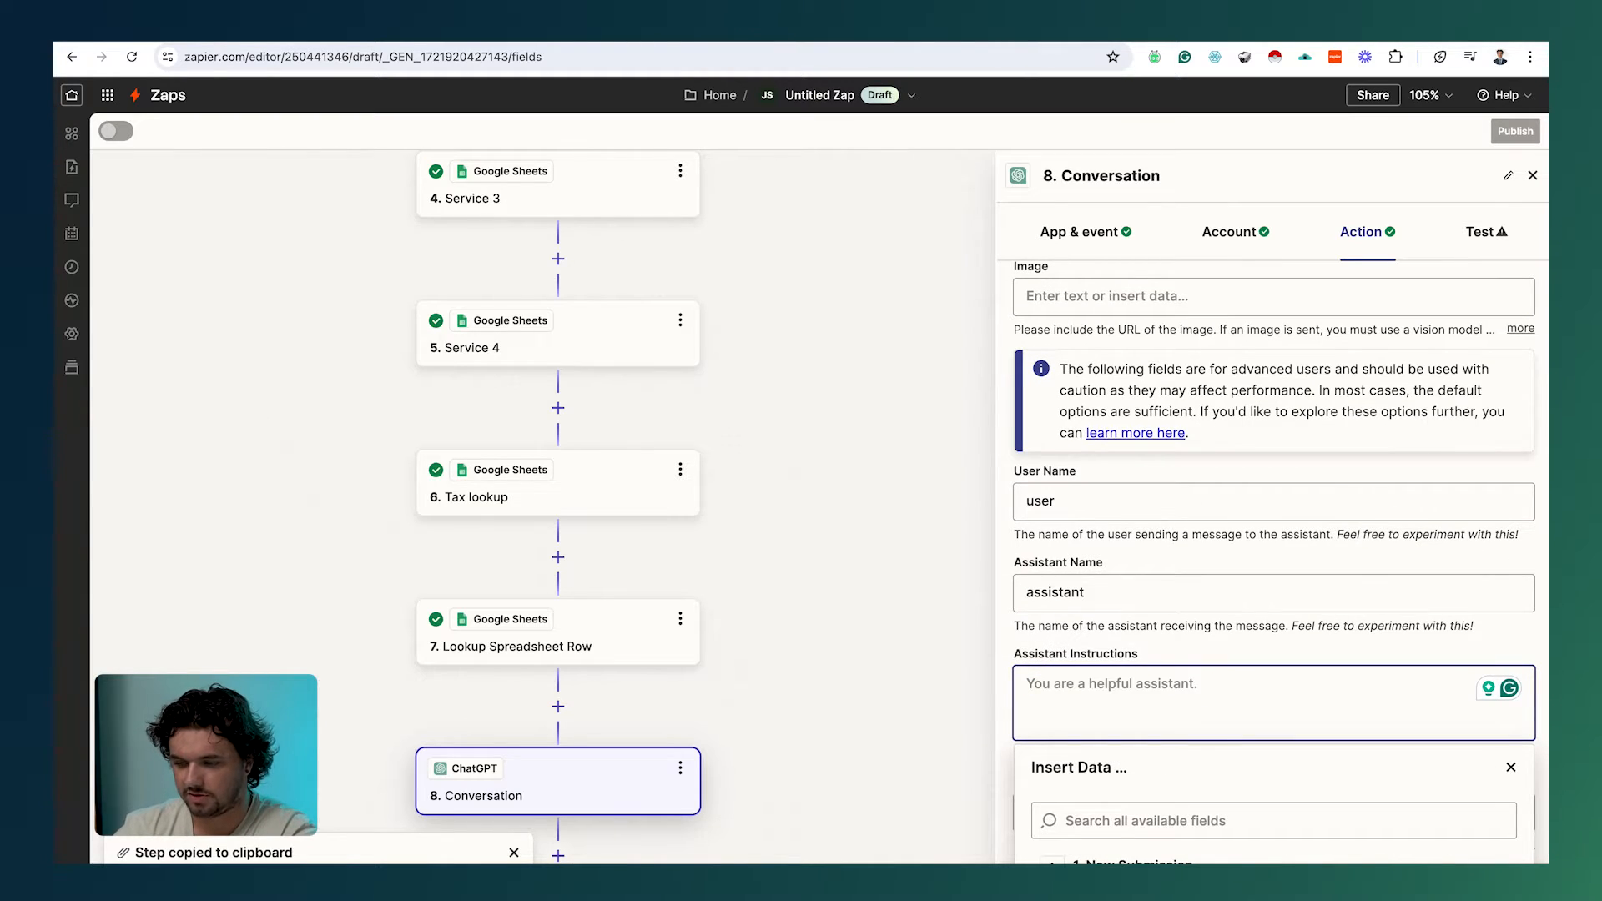
pyautogui.press('super+z')
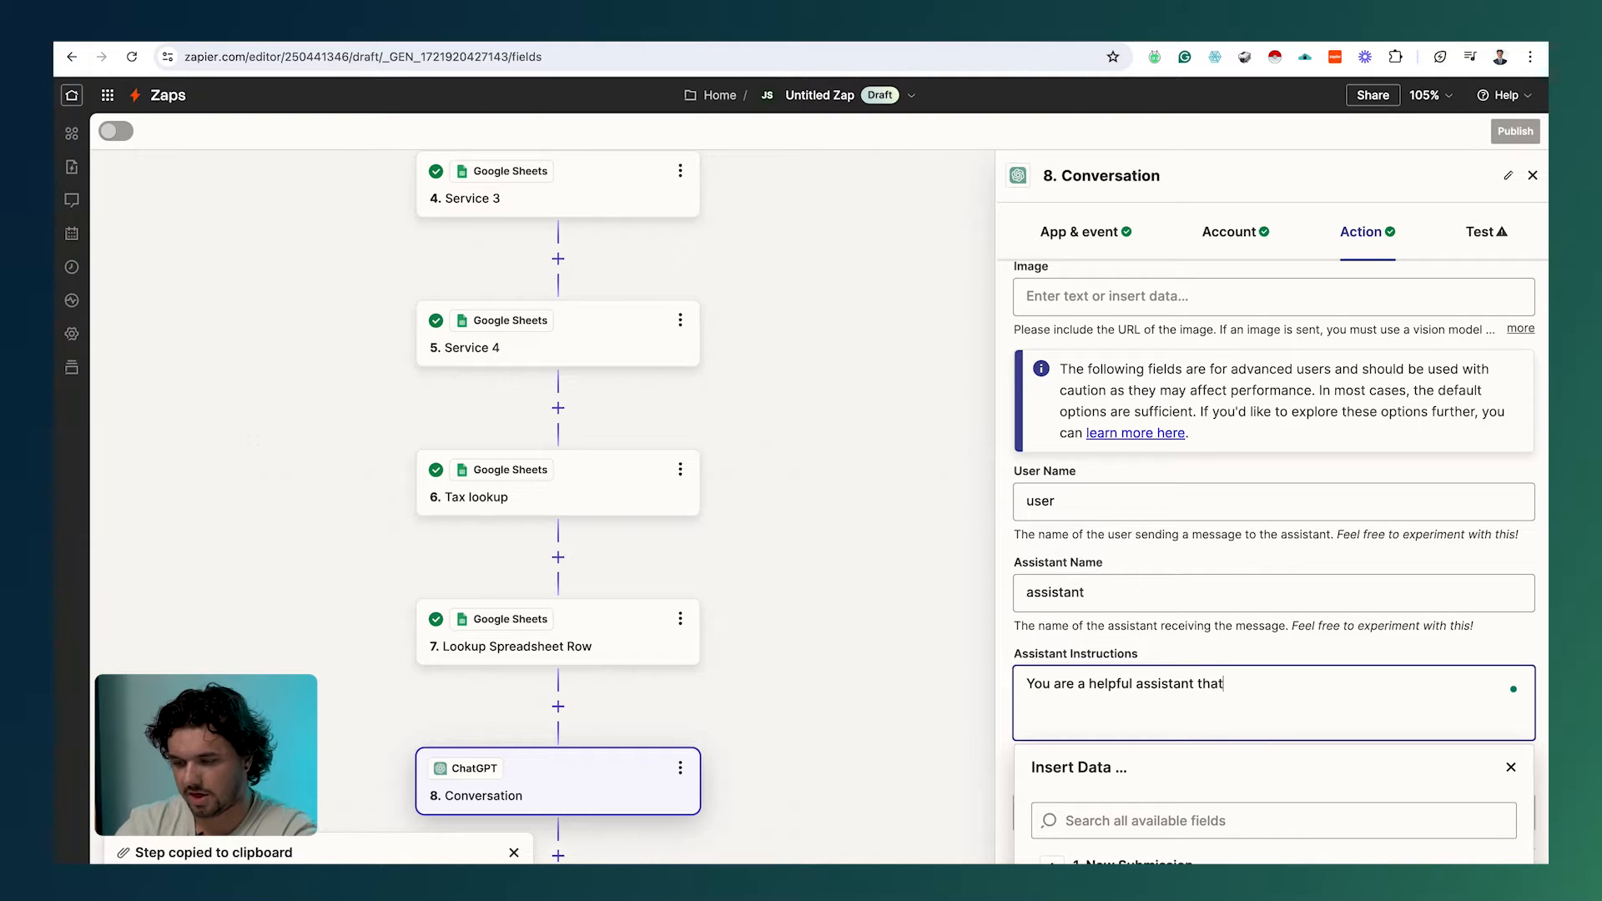
pyautogui.write('that p')
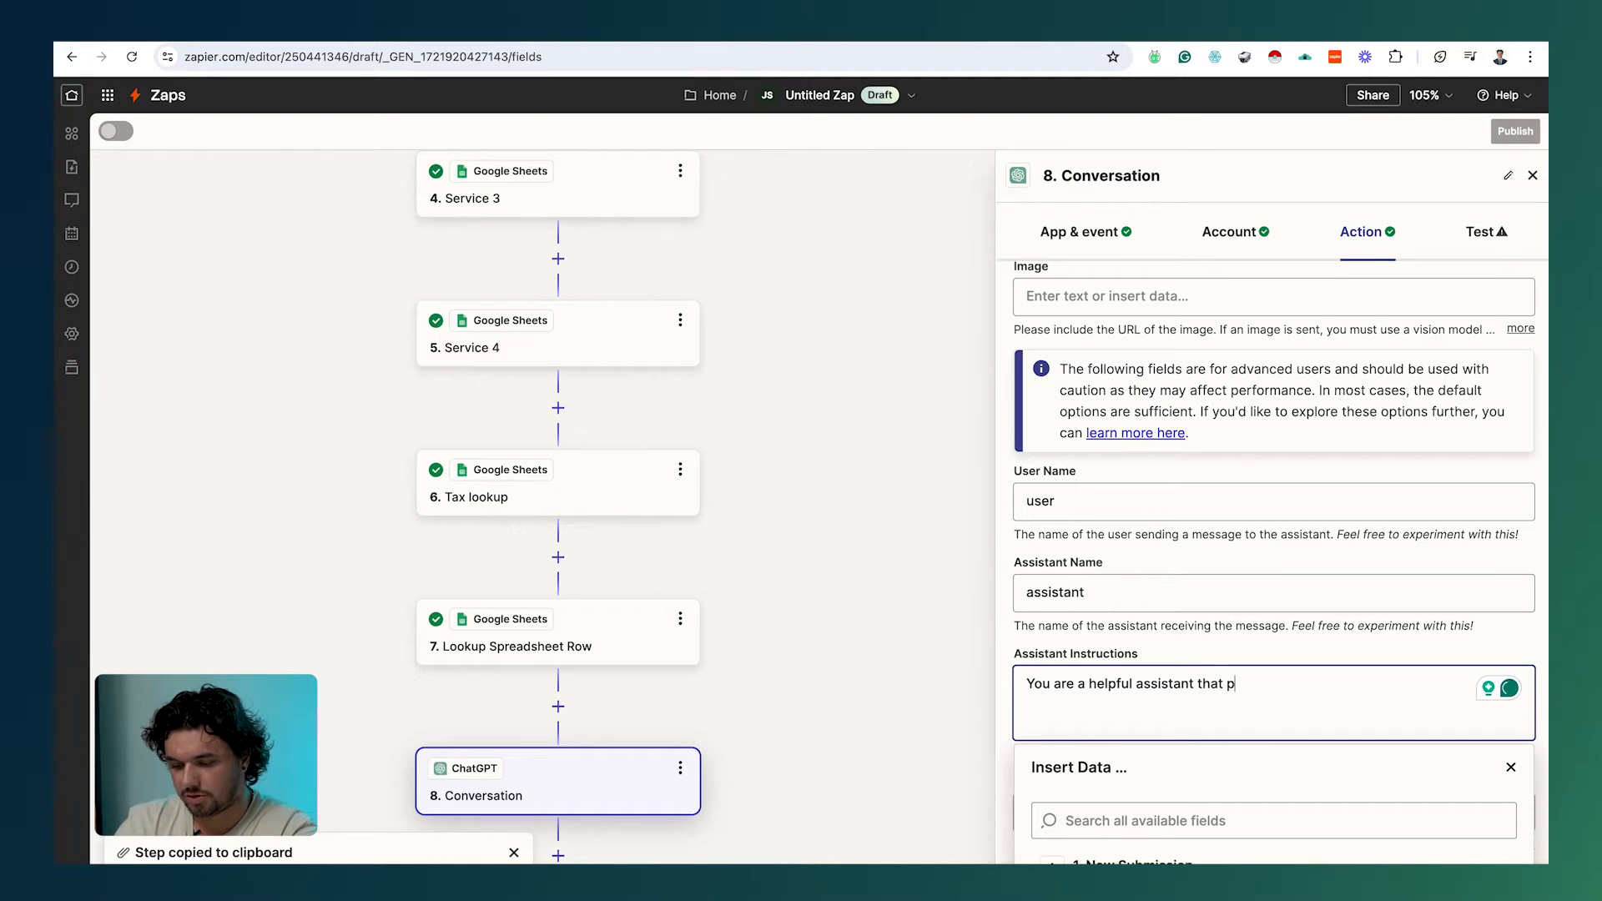
pyautogui.write('rovides a statm')
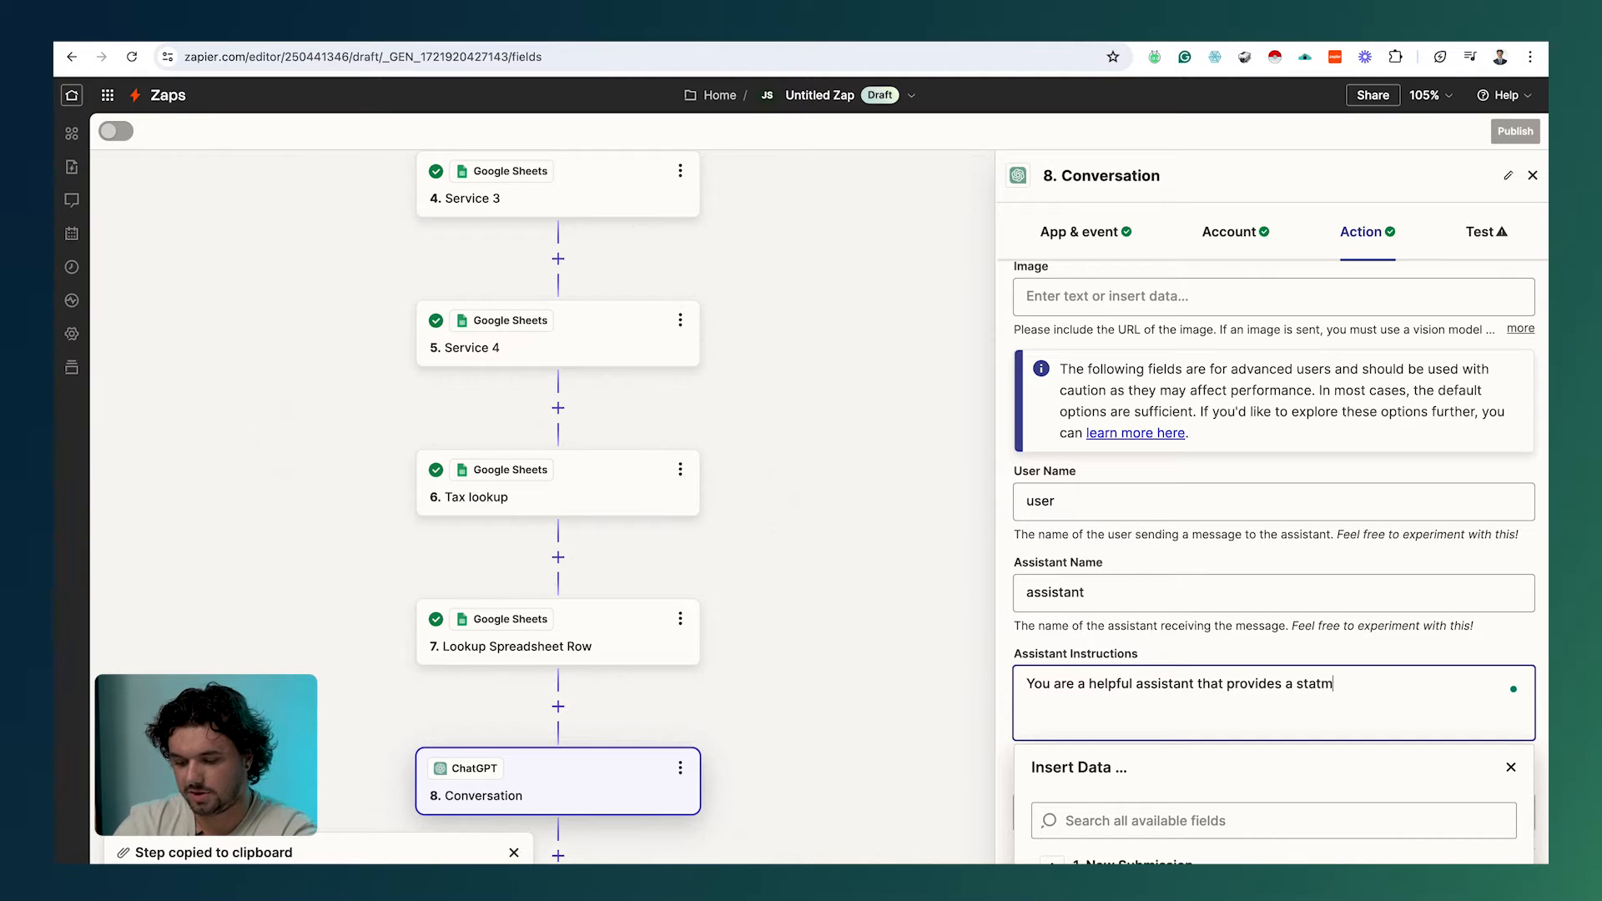
pyautogui.write('ent oif ')
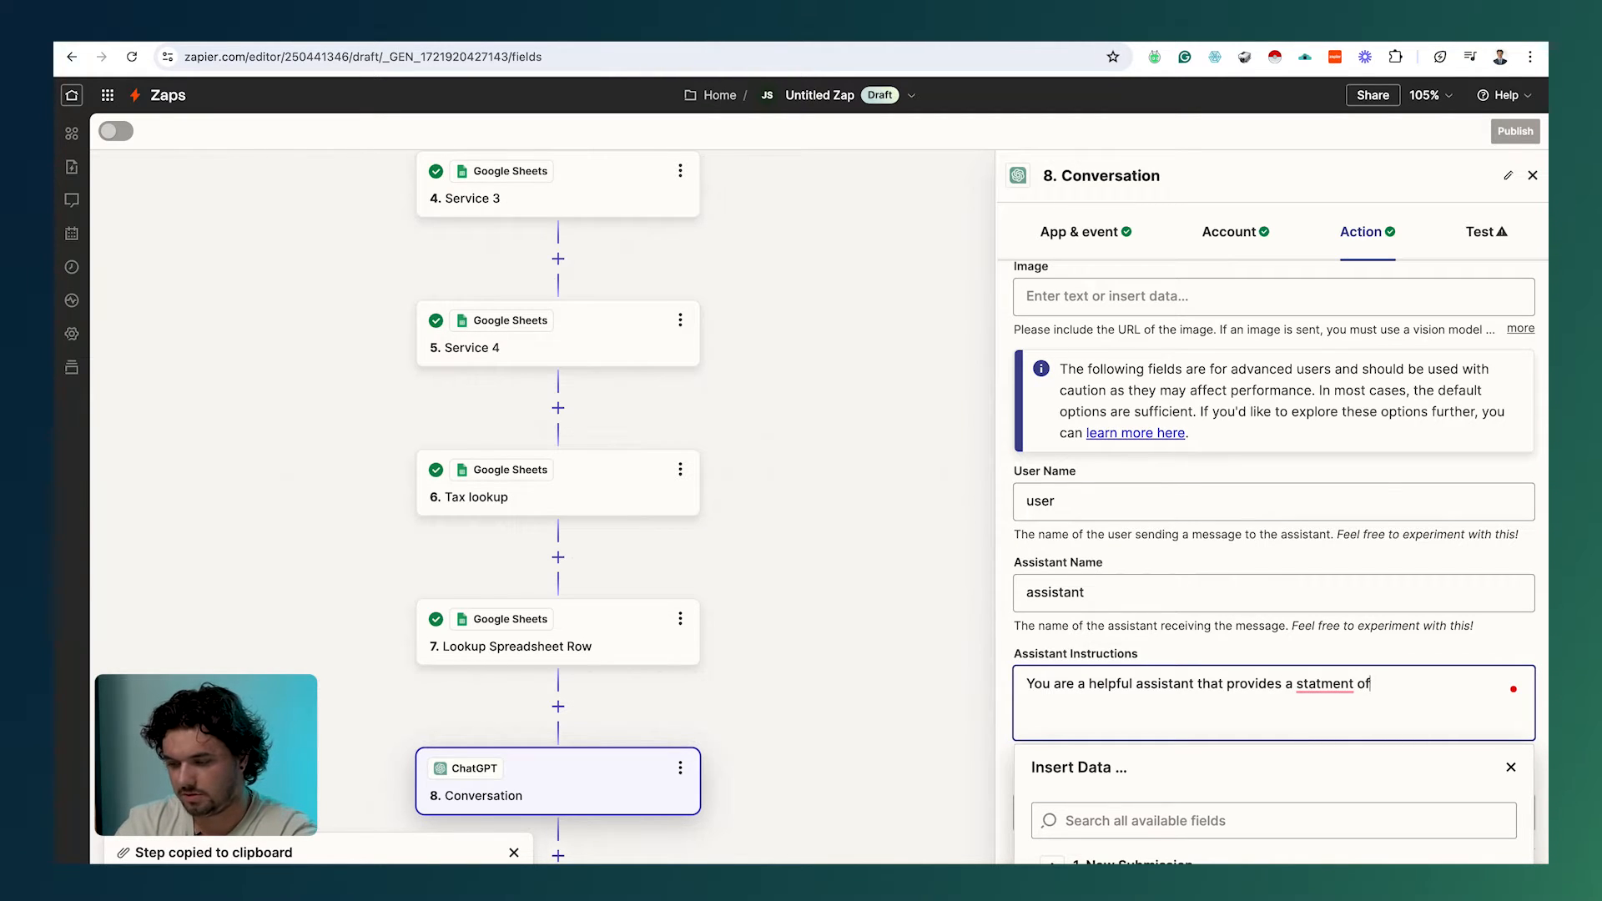
pyautogui.write('work based on the')
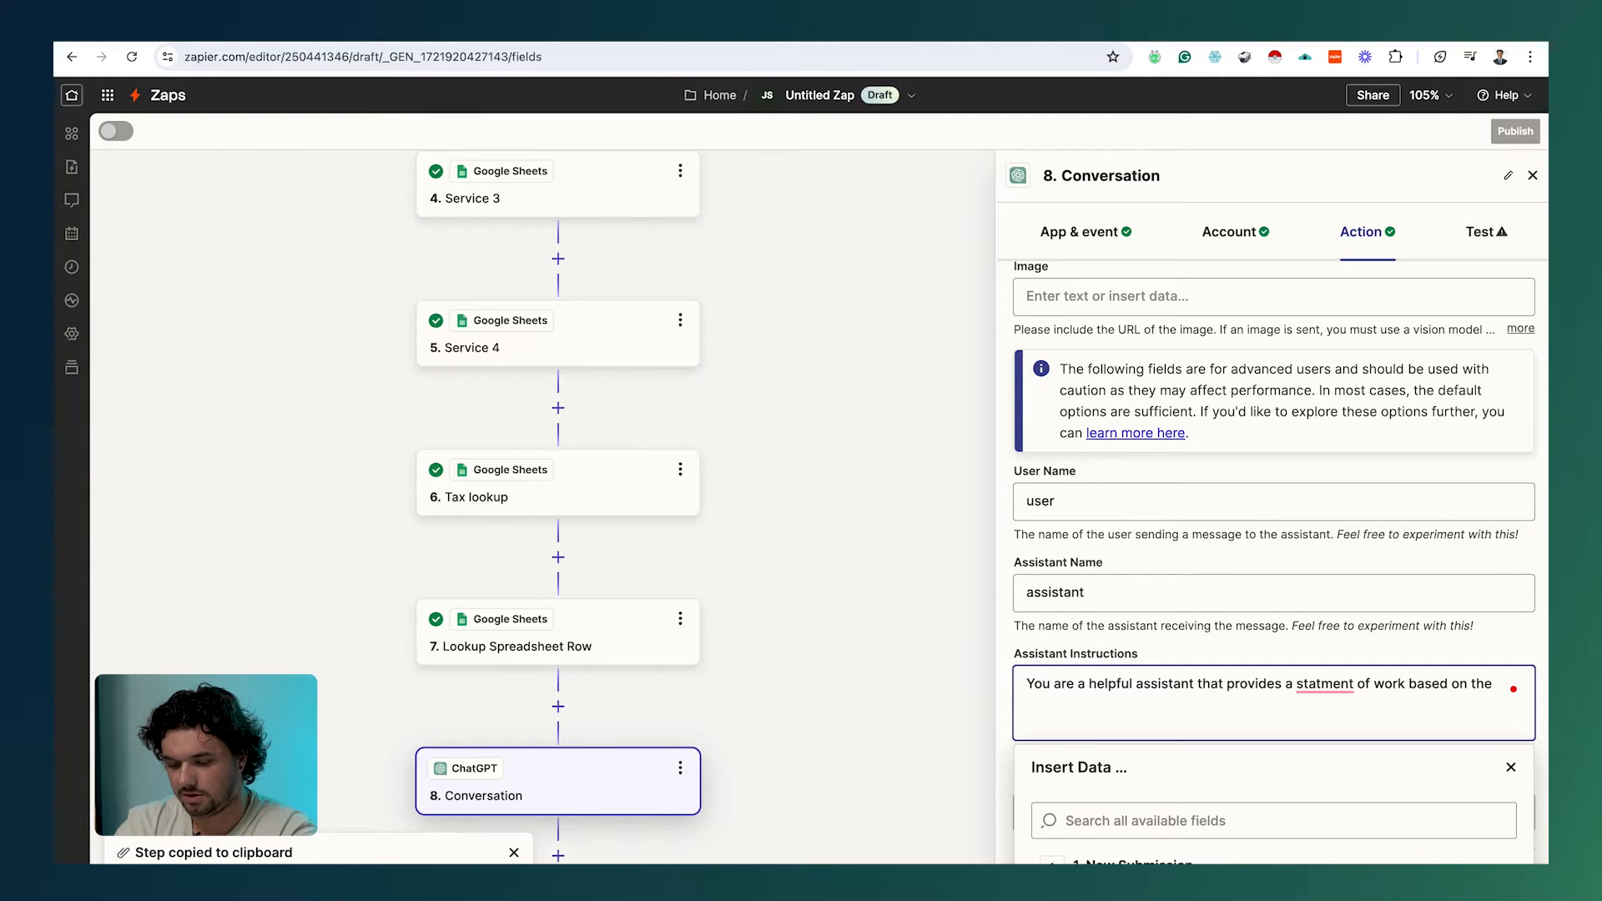
pyautogui.write(' instructions ')
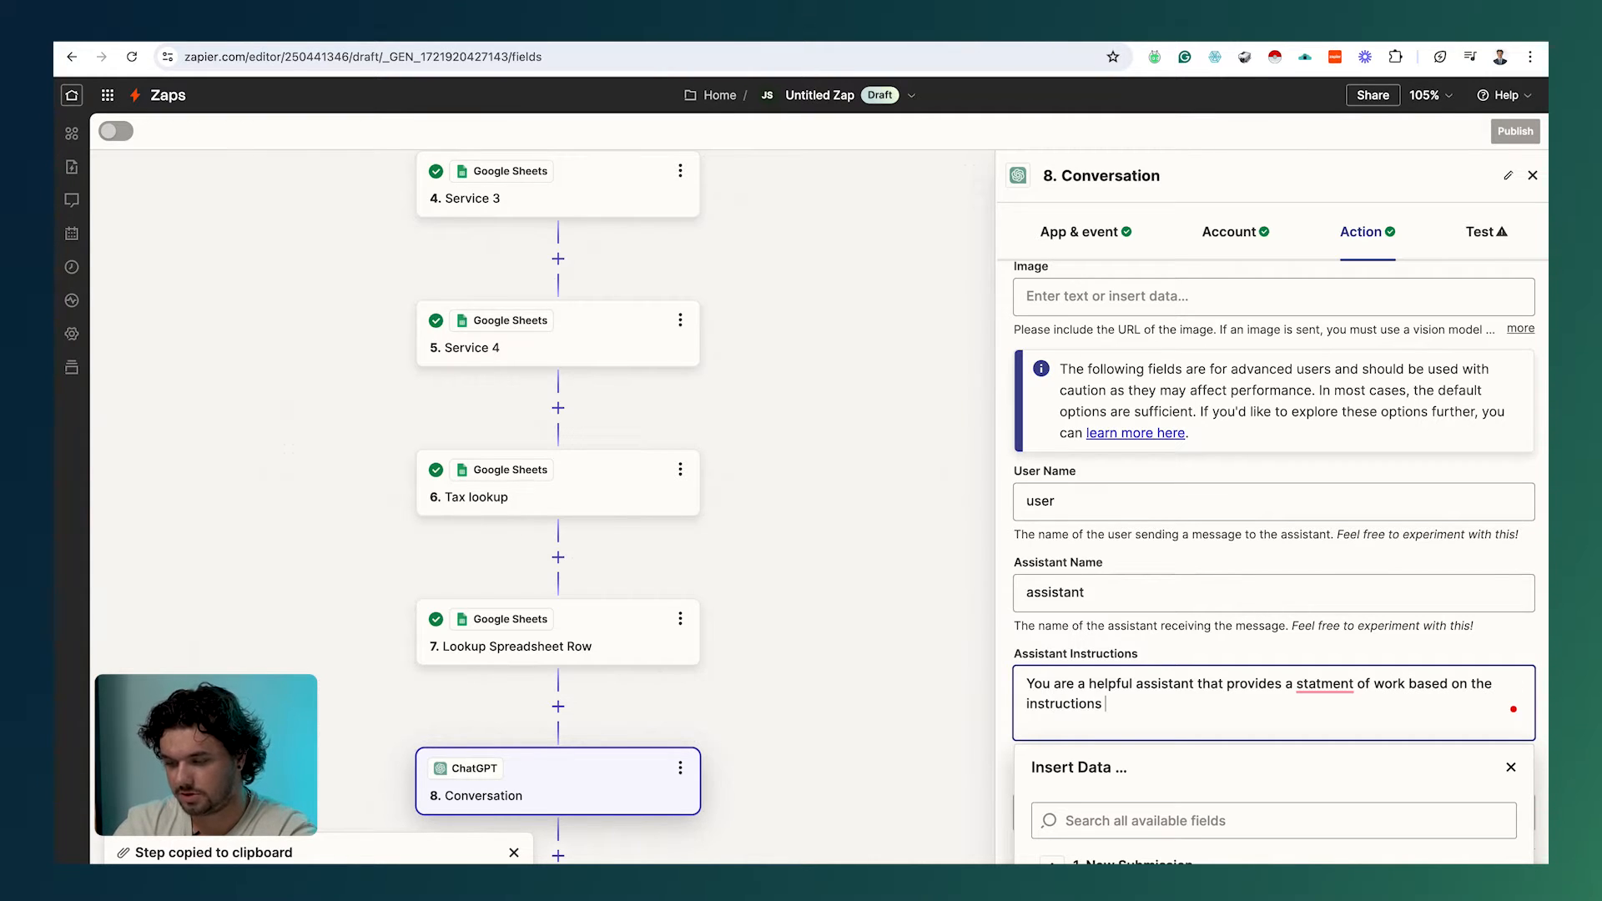
pyautogui.write('I provide ')
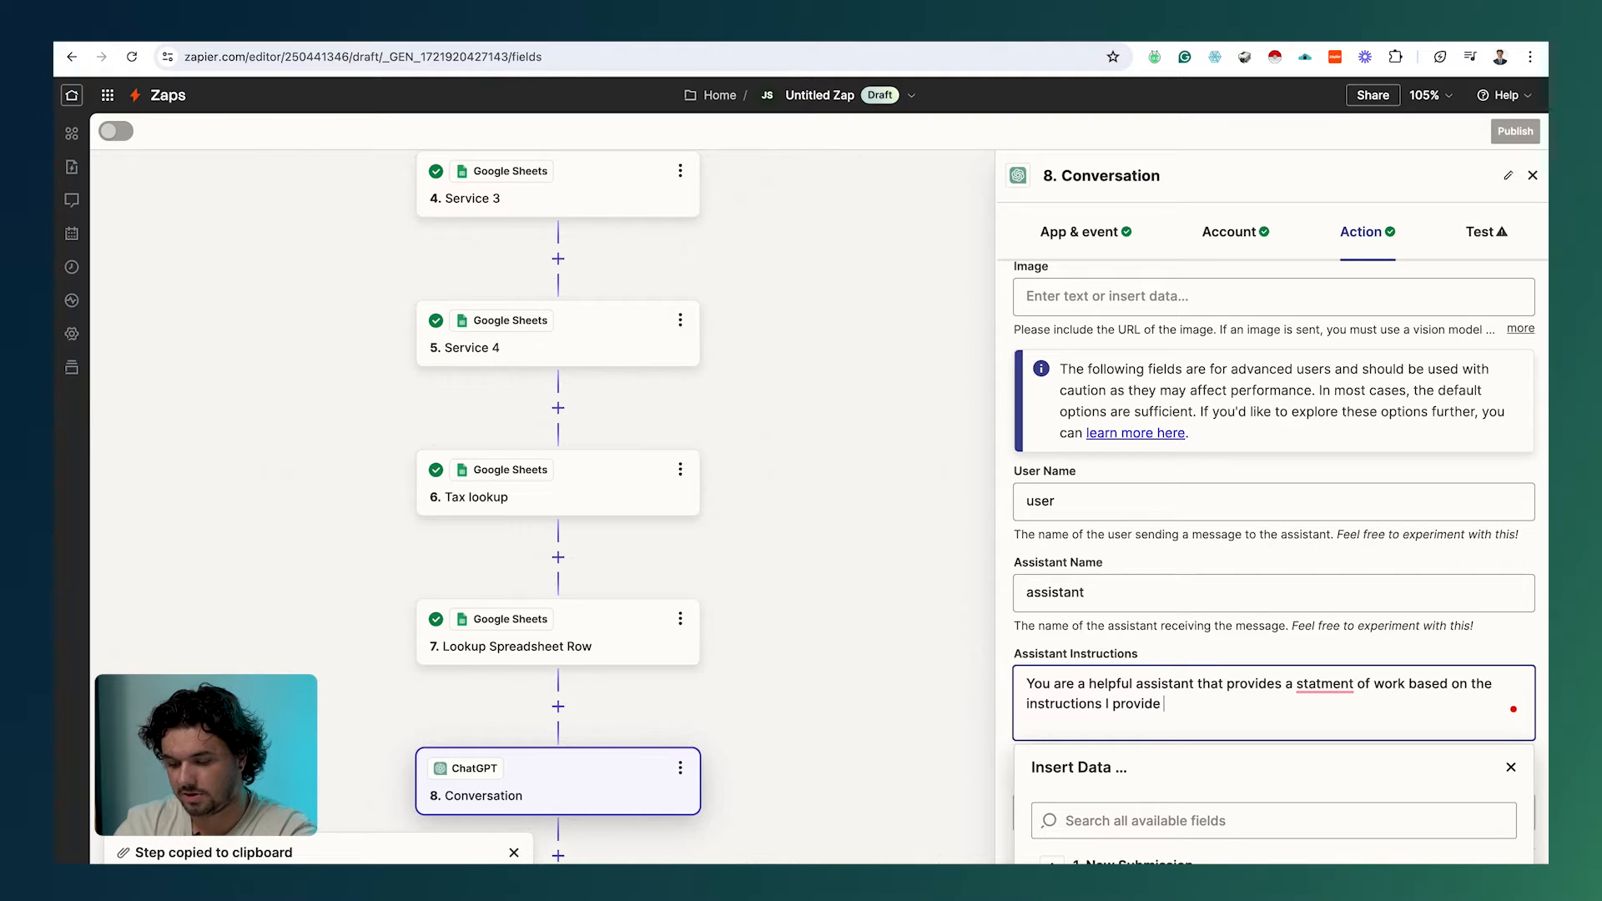
pyautogui.write('you with.')
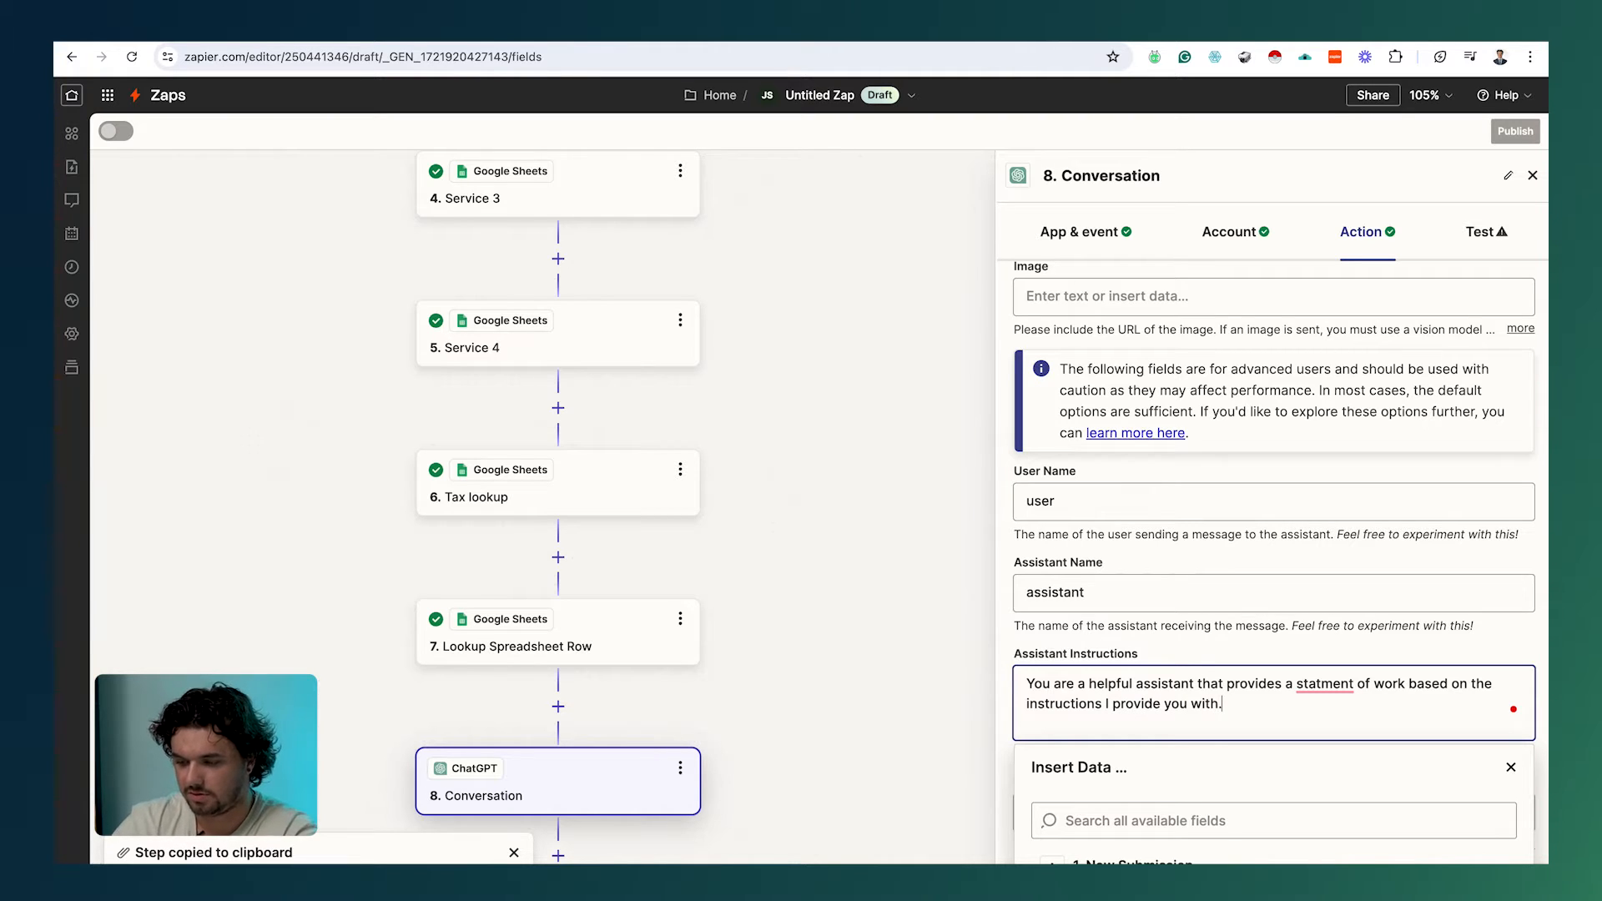
pyautogui.moveTo(1317, 681)
pyautogui.click(1331, 731)
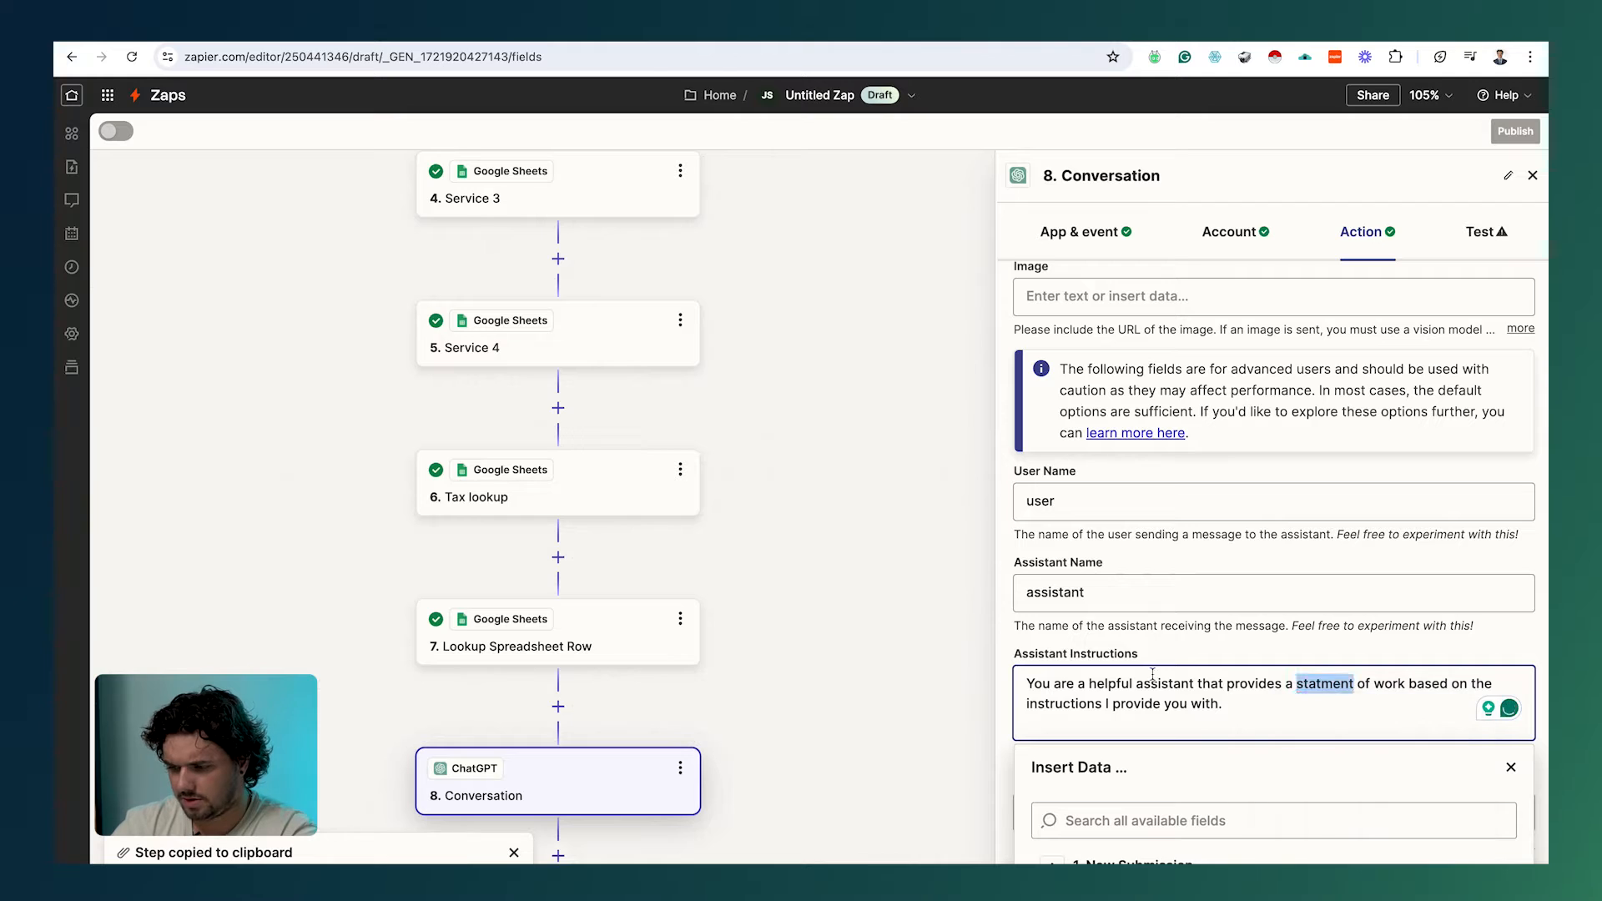
pyautogui.click(1154, 622)
pyautogui.scroll(-3, 1187, 694)
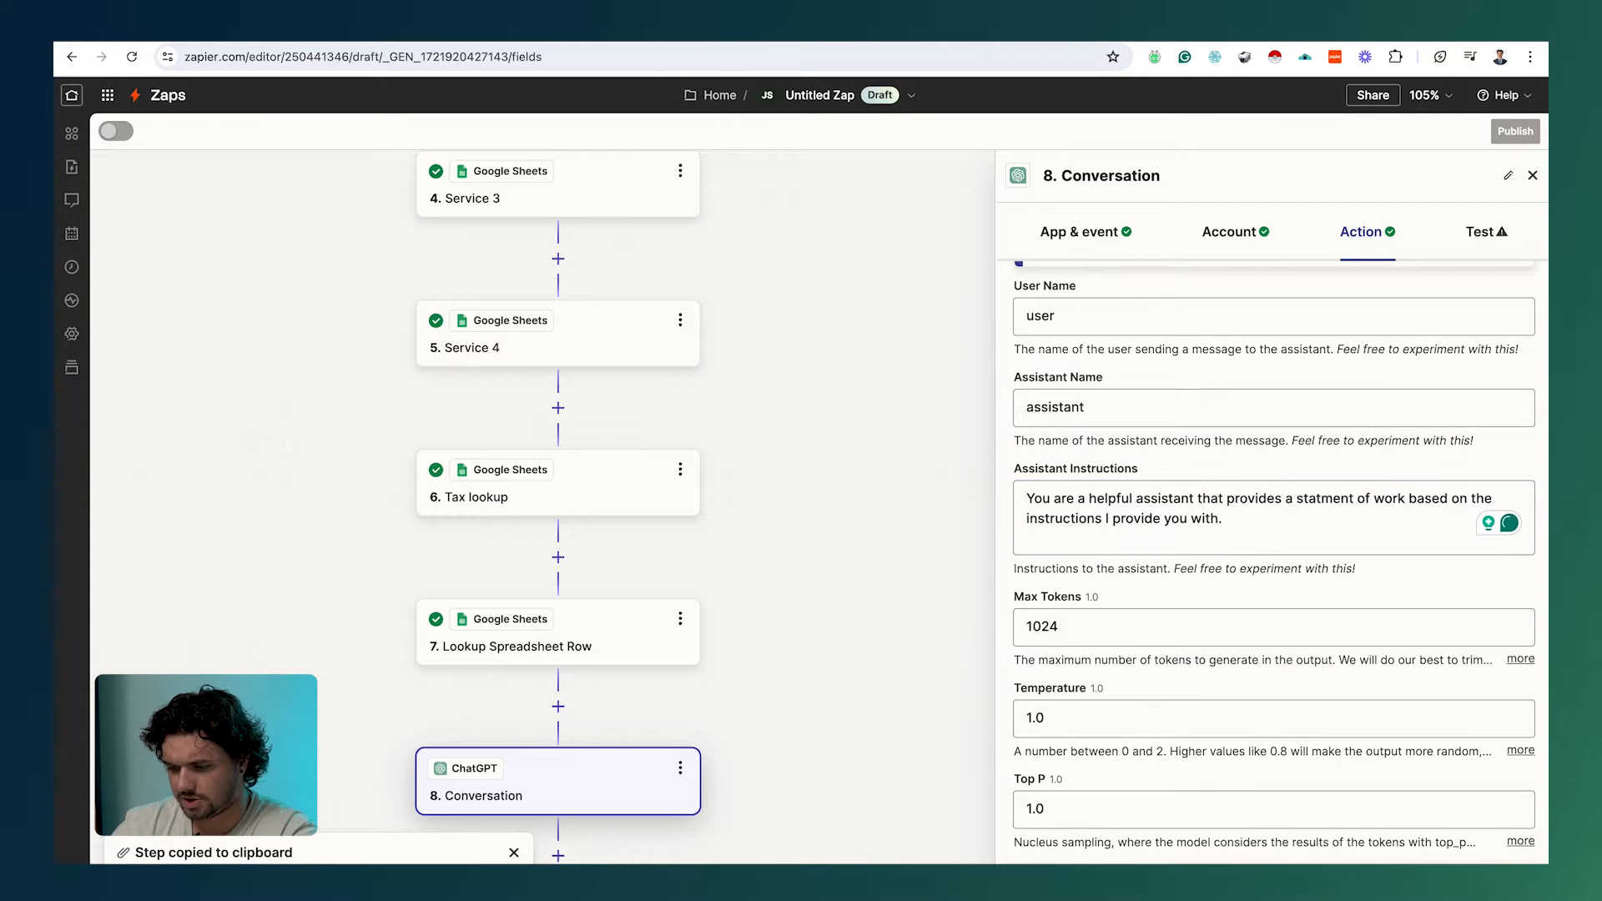
pyautogui.click(1273, 883)
# Step: Test the ChatGPT step and read its reply listing rodent control, termite, attic insulation, wildlife removal
pyautogui.click(1273, 883)
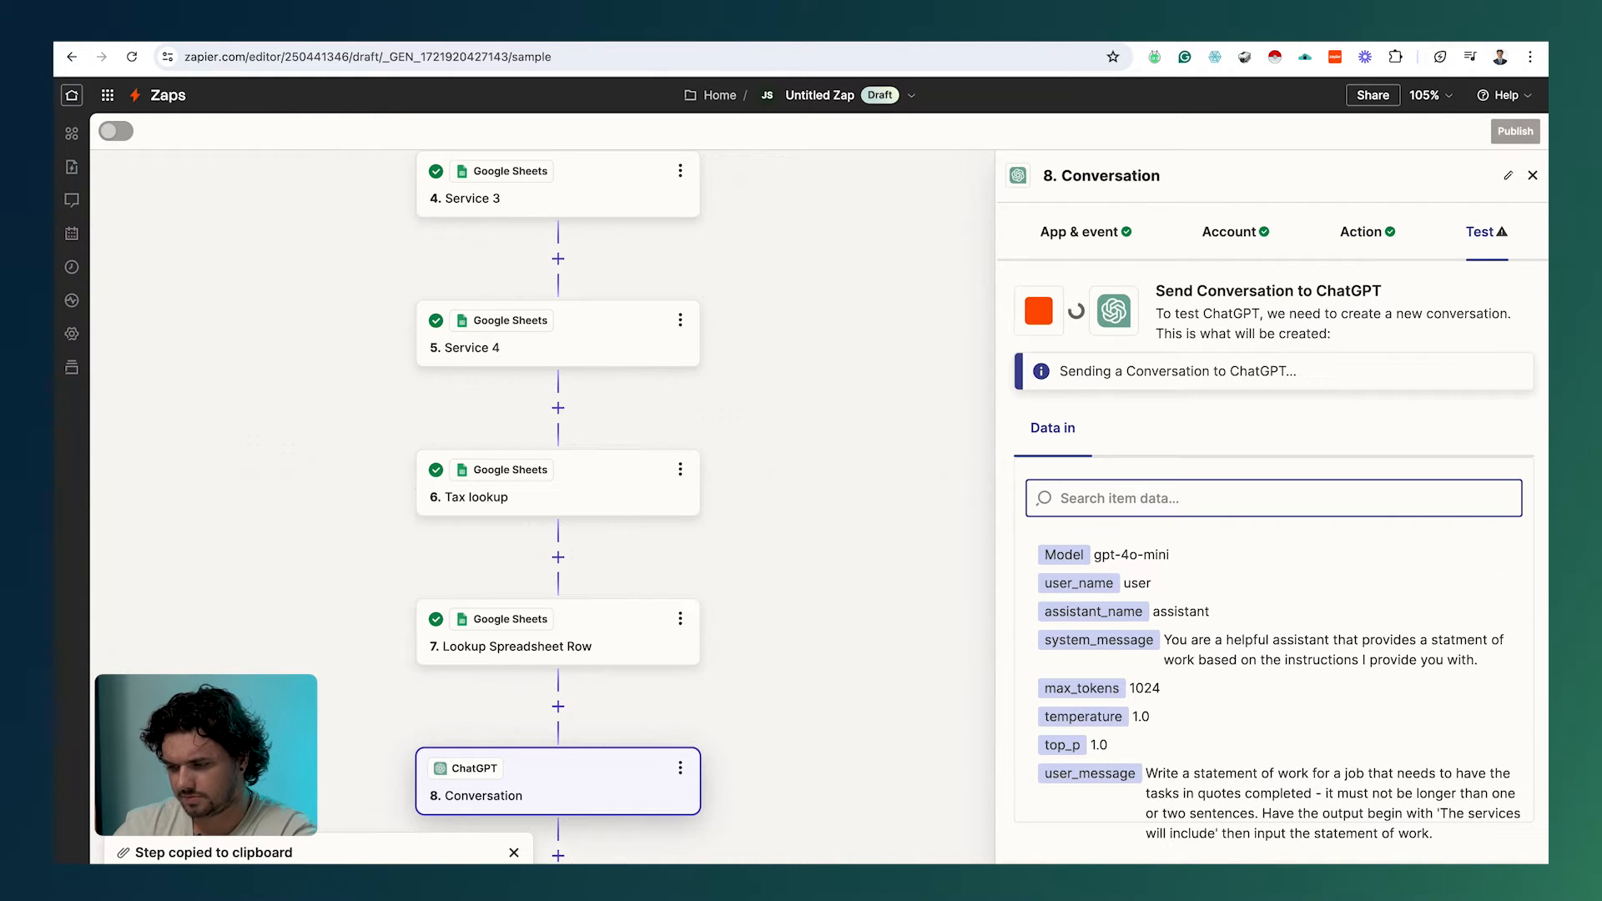
pyautogui.scroll(-1, 1150, 813)
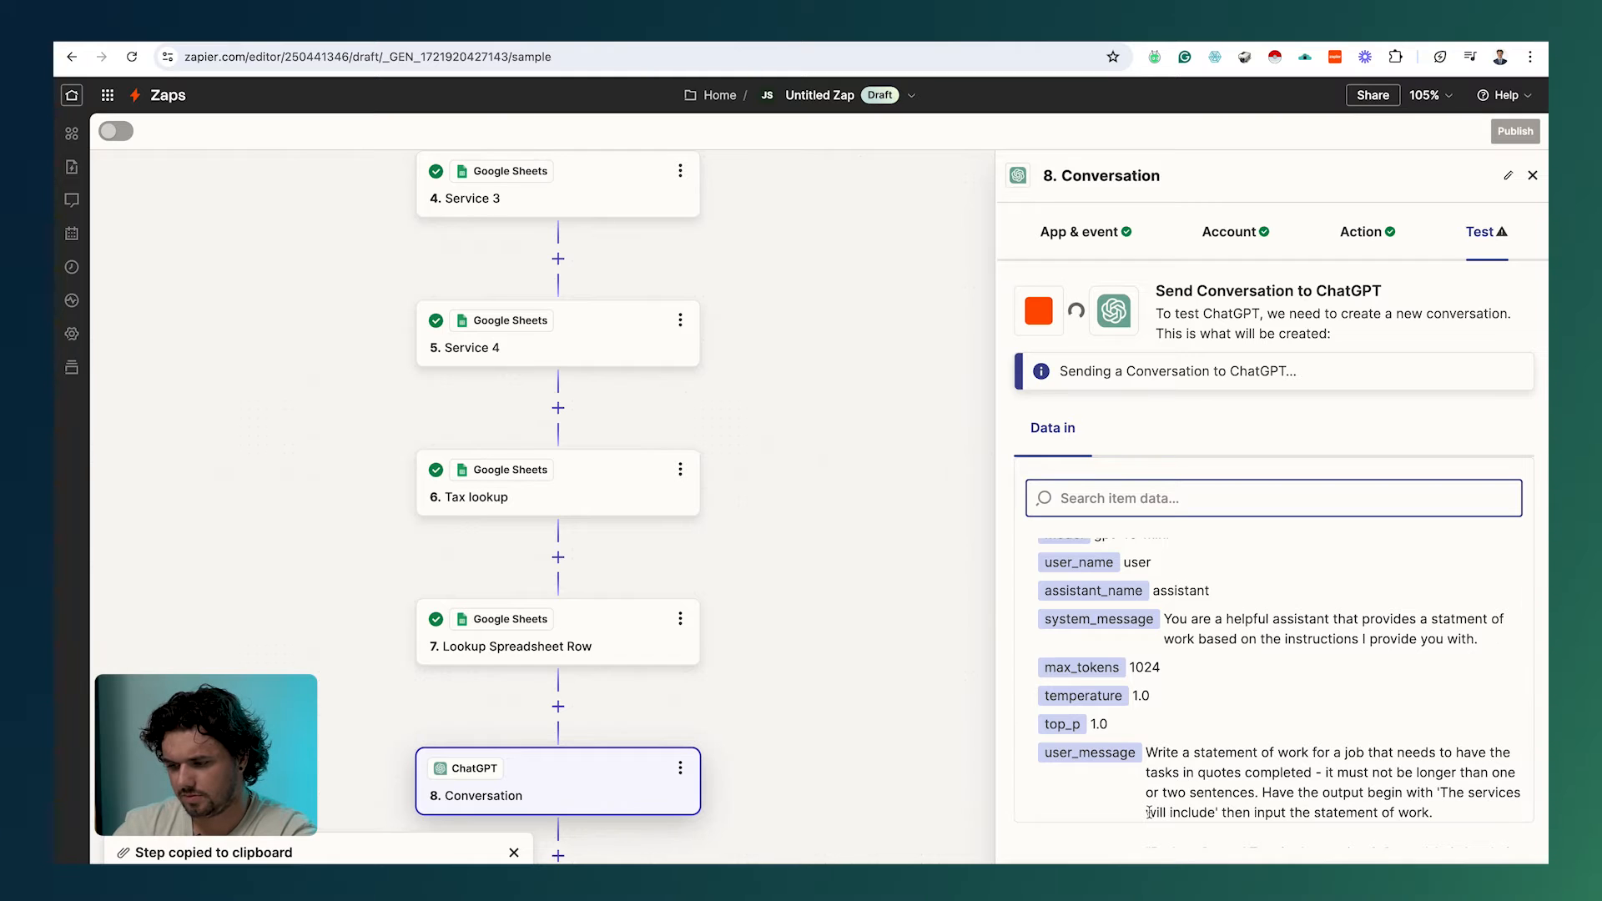
pyautogui.scroll(-4, 1143, 742)
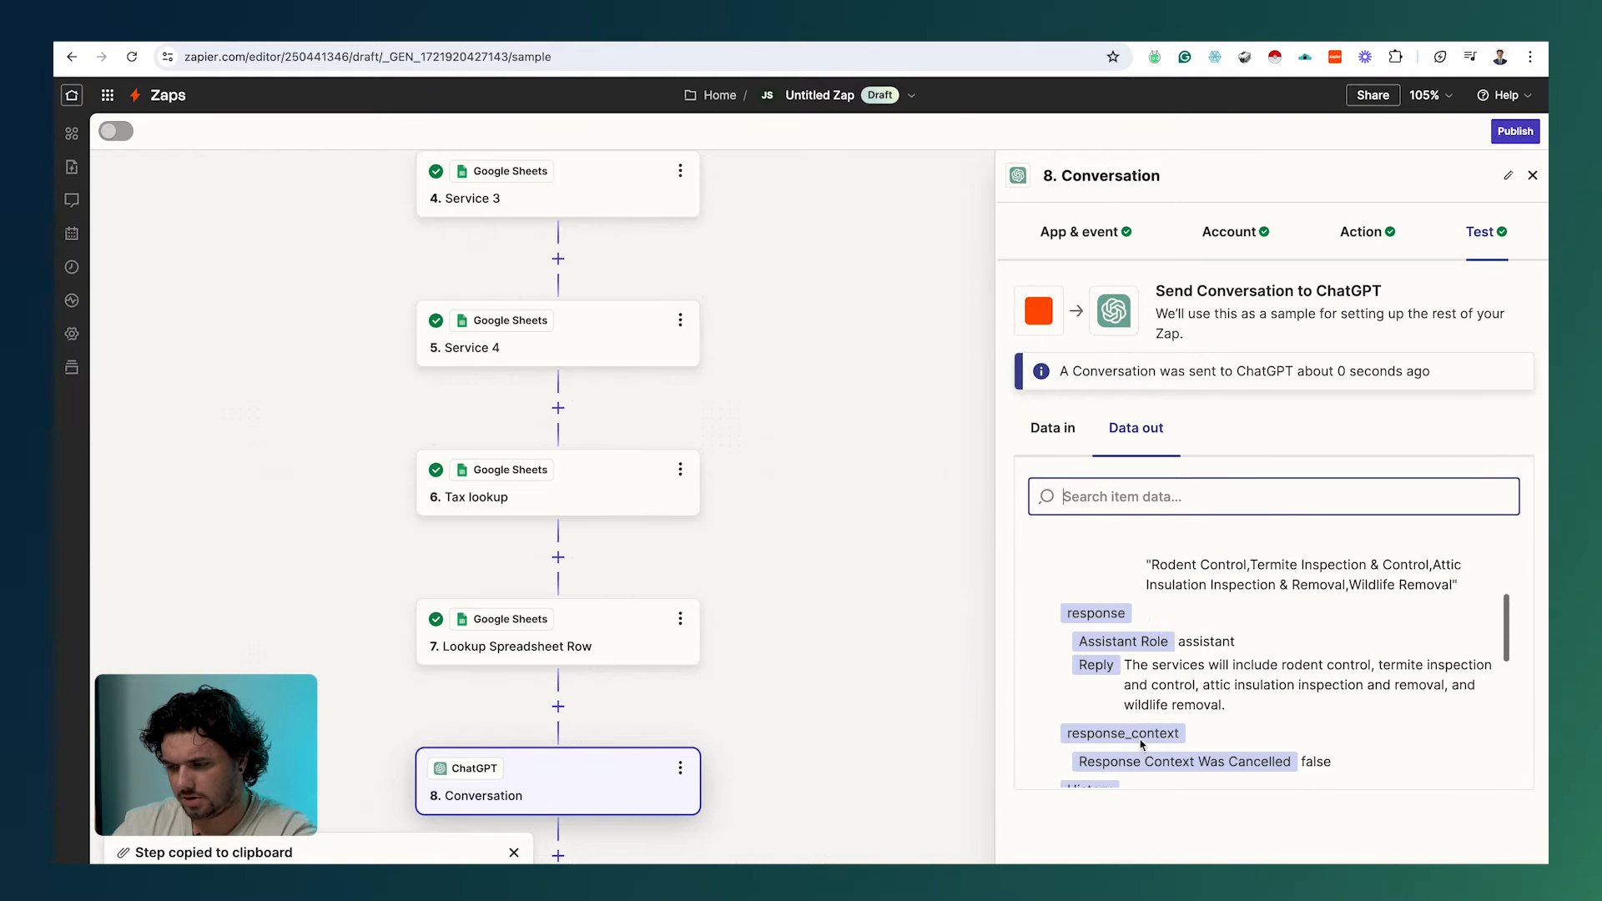
pyautogui.scroll(2, 1142, 743)
pyautogui.scroll(-6, 1142, 743)
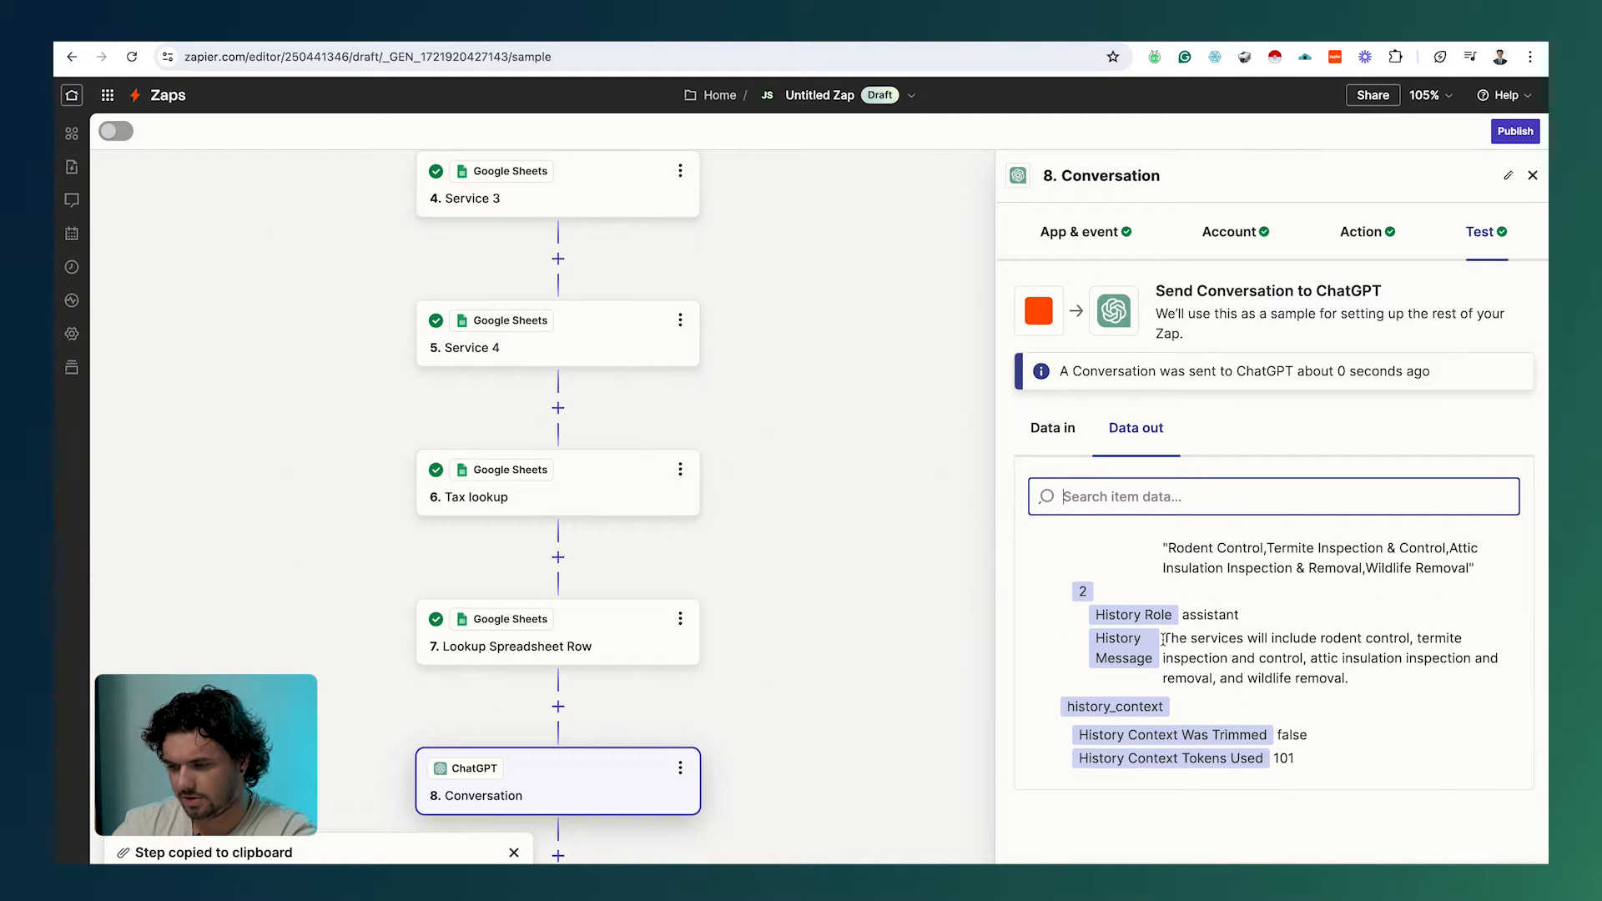
pyautogui.moveTo(1165, 639); pyautogui.dragTo(1467, 640)
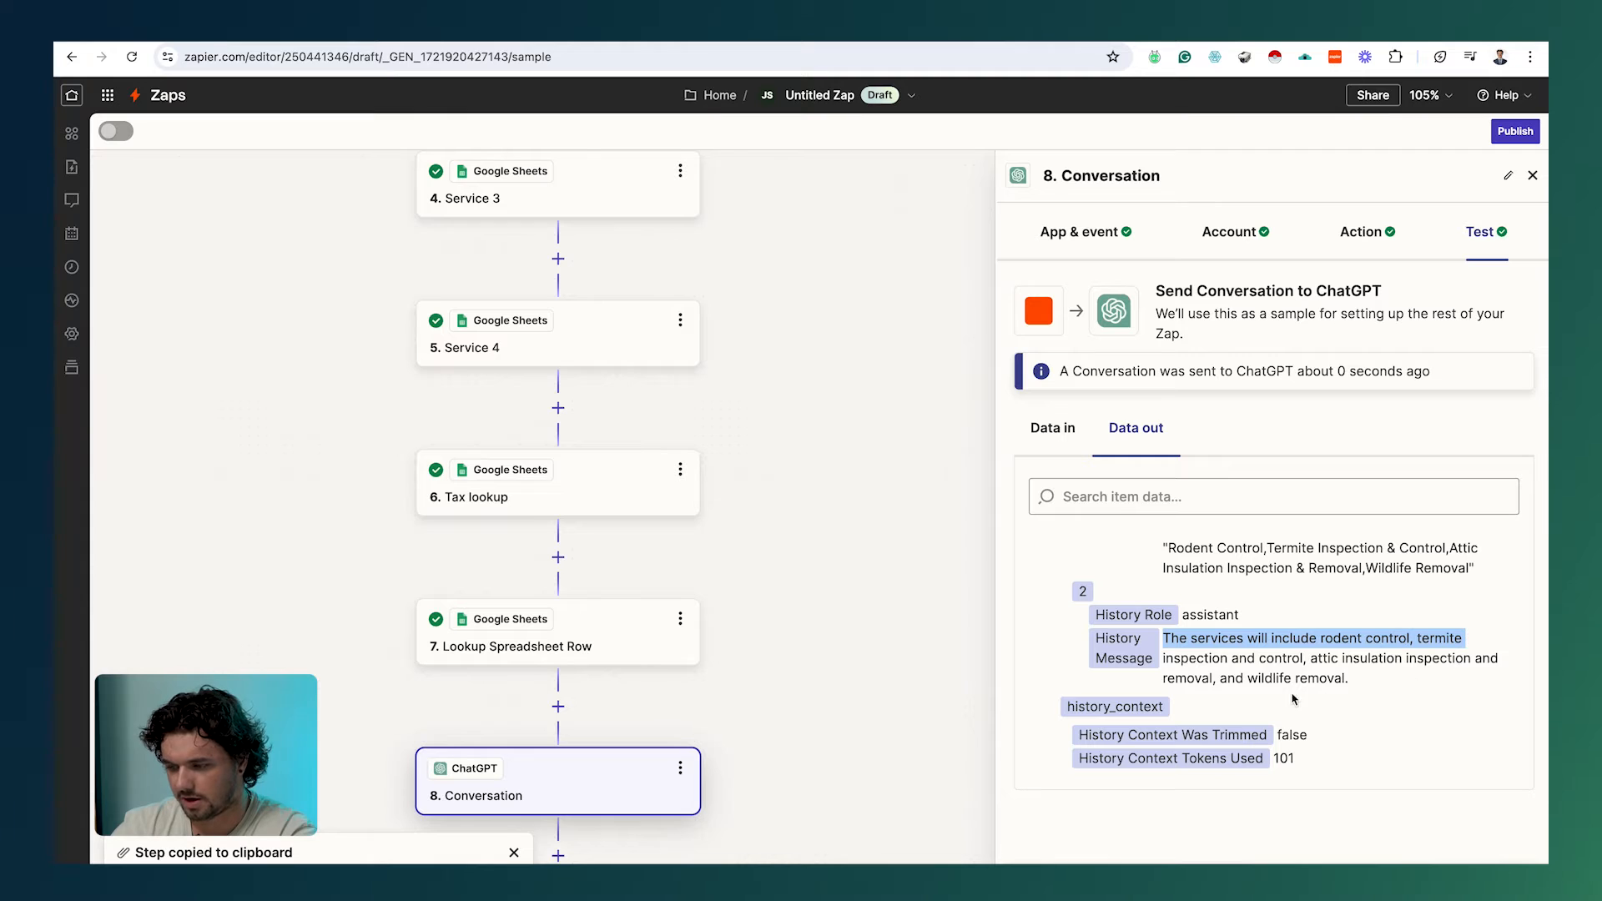
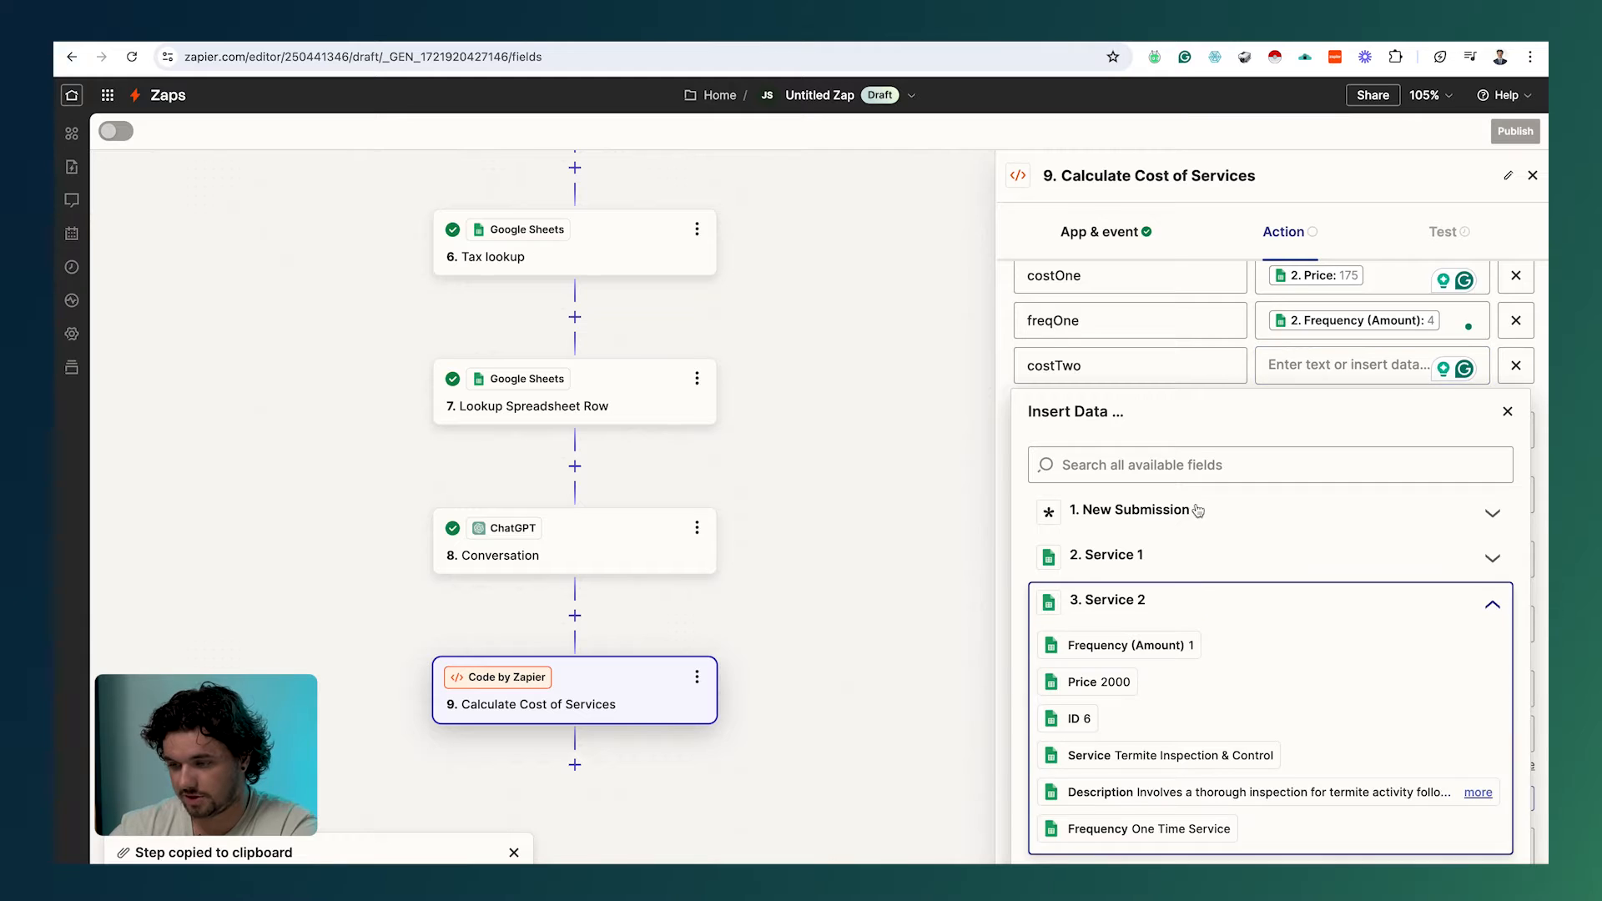
# Step: Map costTwo and freqTwo to Service 2's Price and Frequency (Amount)
pyautogui.scroll(-2, 1193, 468)
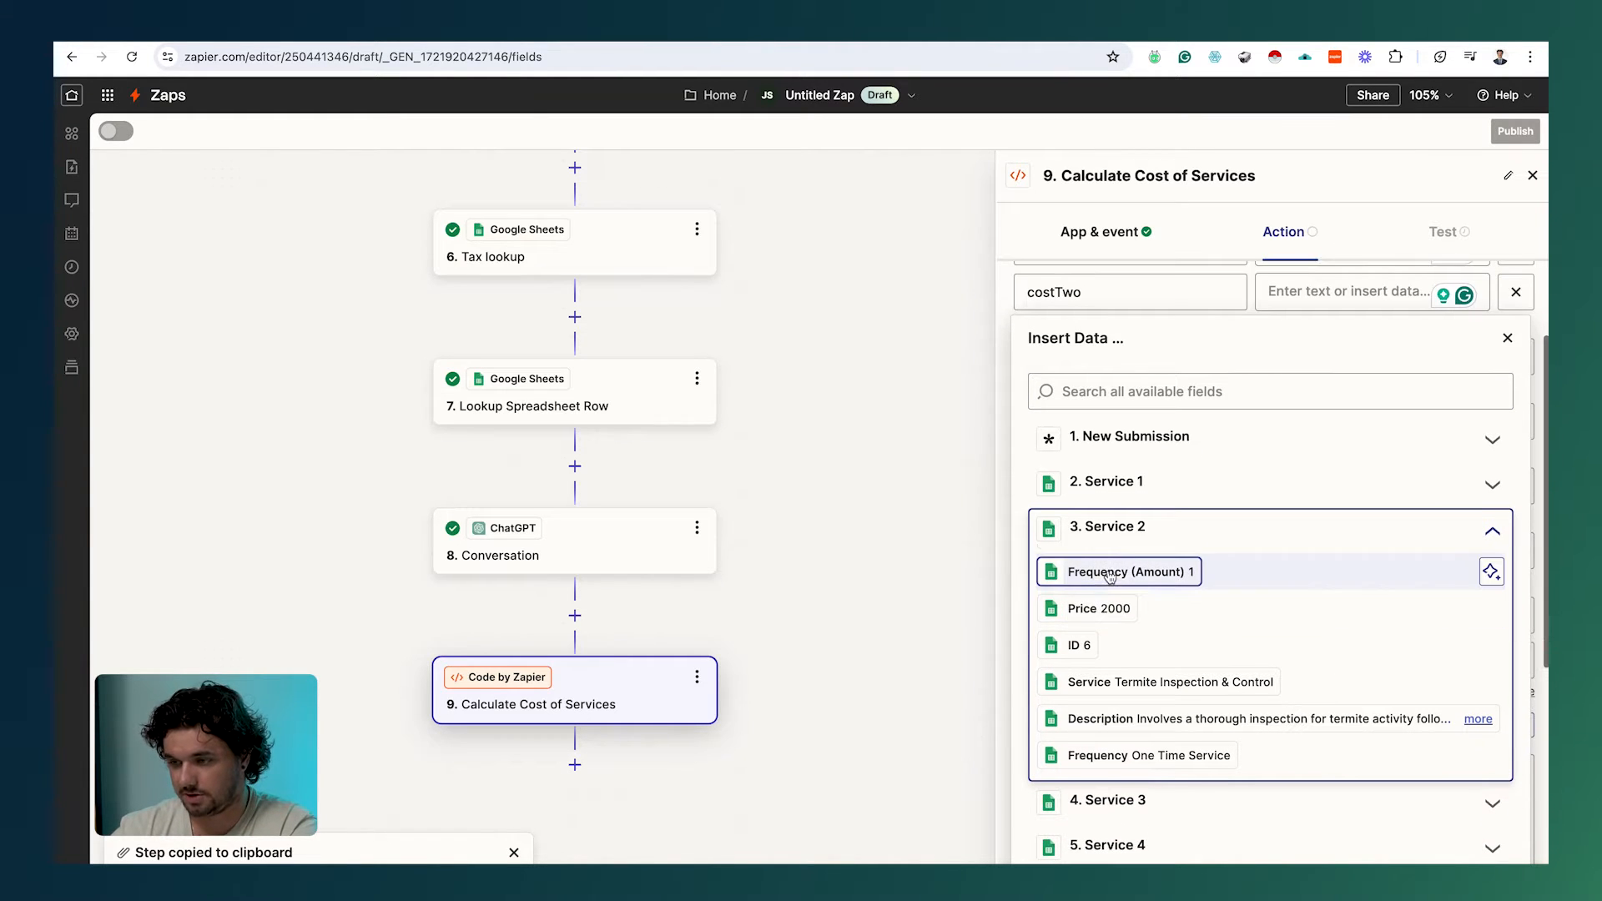
pyautogui.click(1106, 624)
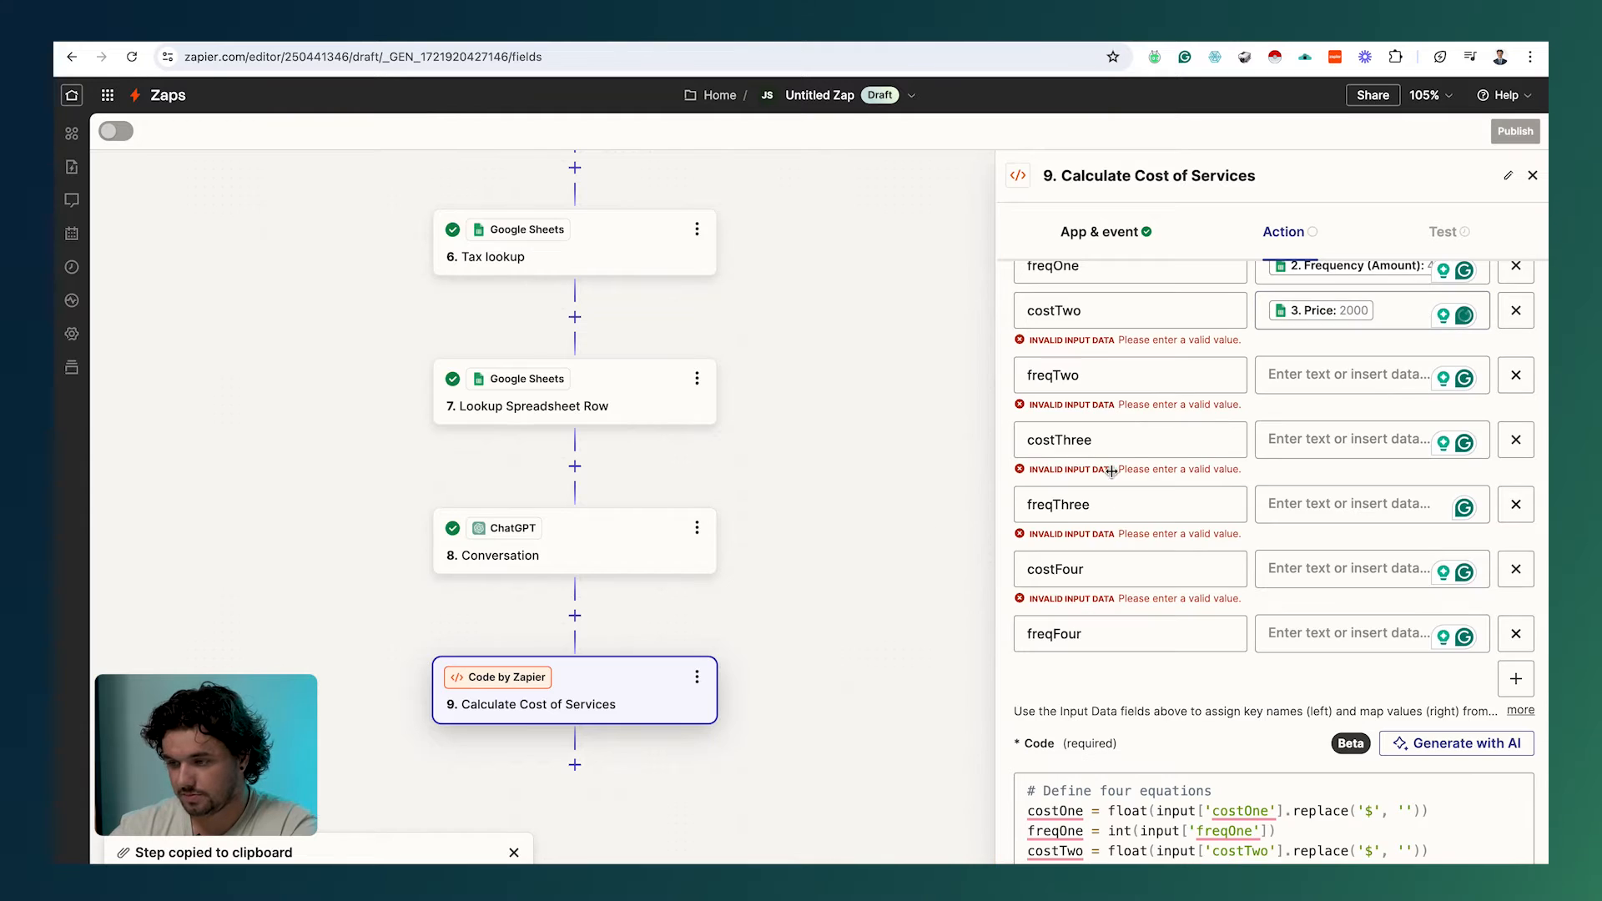
pyautogui.click(1374, 373)
pyautogui.click(1183, 608)
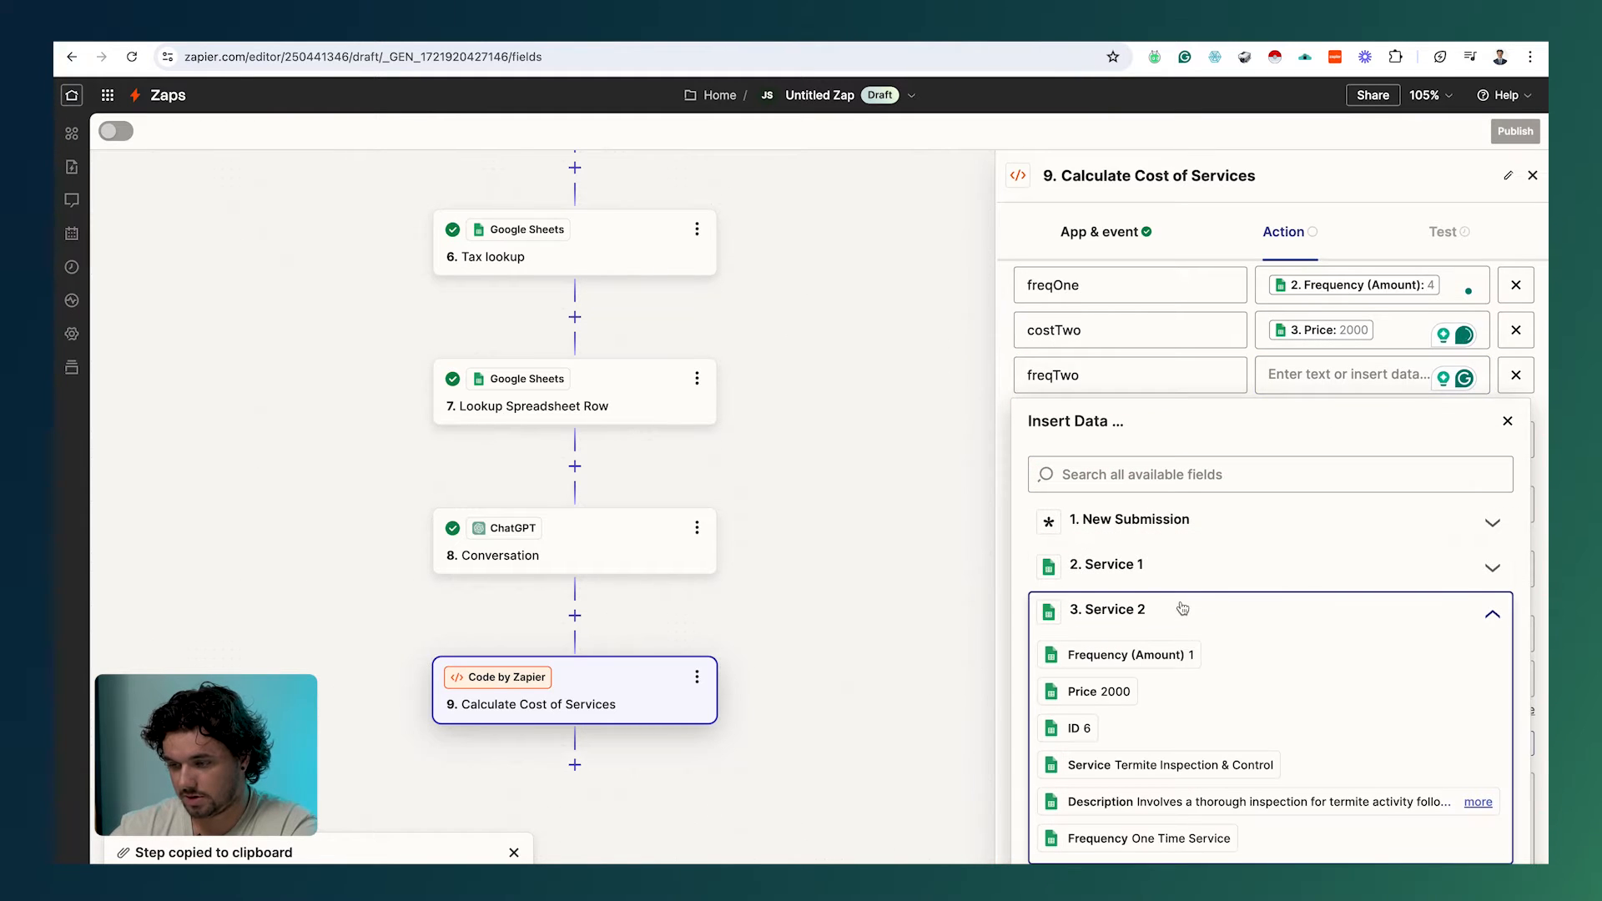
pyautogui.scroll(-2, 1168, 609)
pyautogui.click(1085, 582)
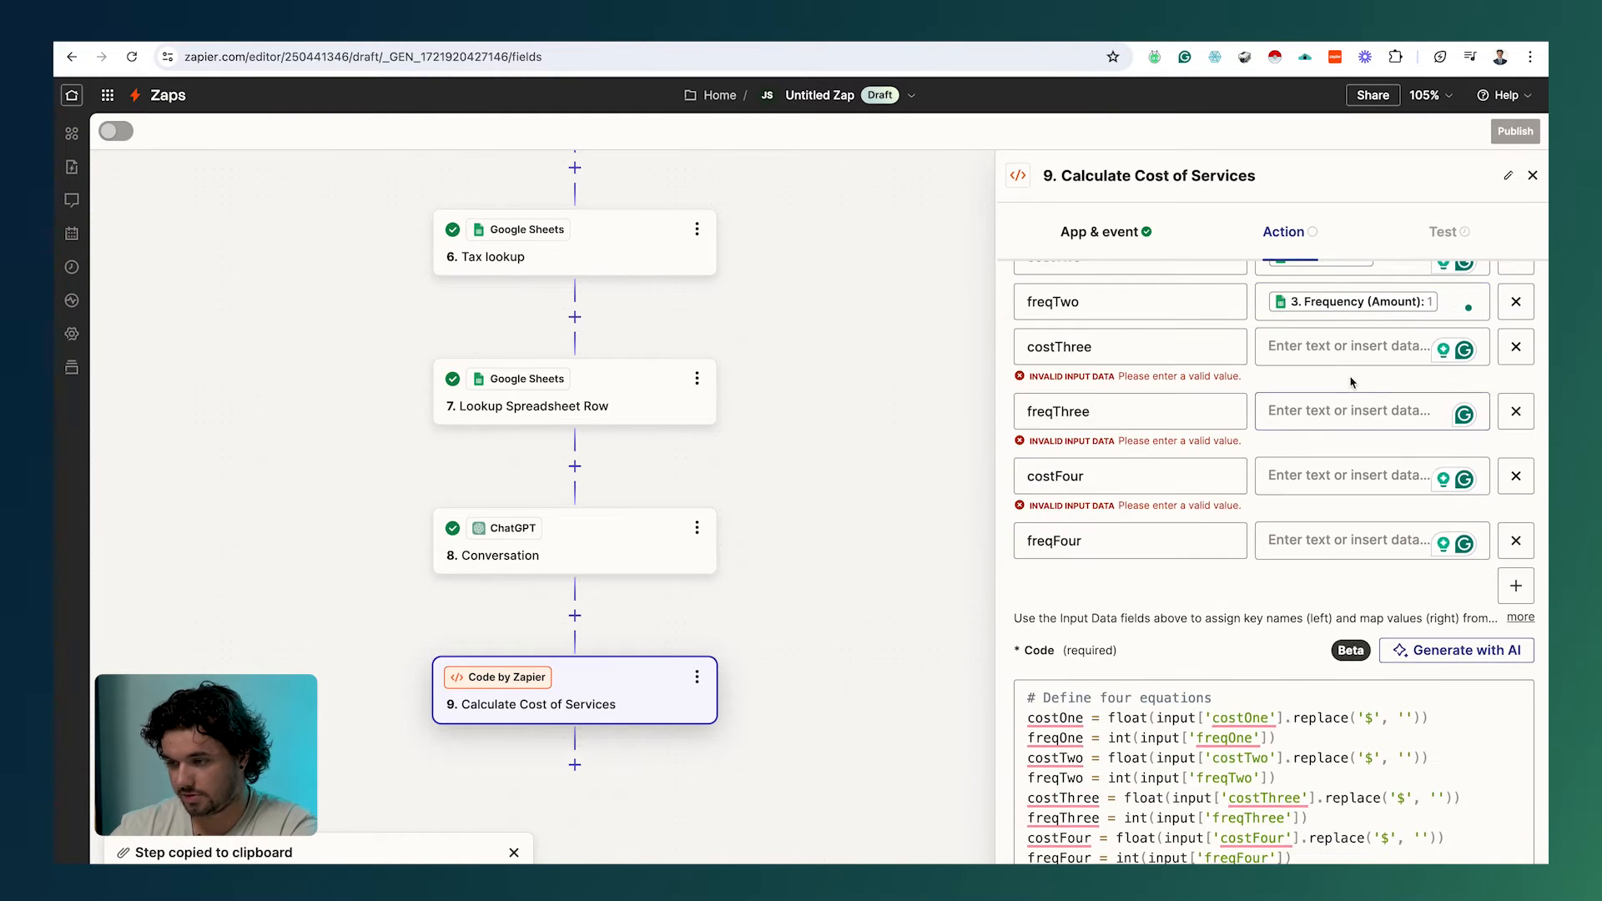
# Step: Map costThree and freqThree to Service 3's Price (500) and Frequency
pyautogui.click(1311, 377)
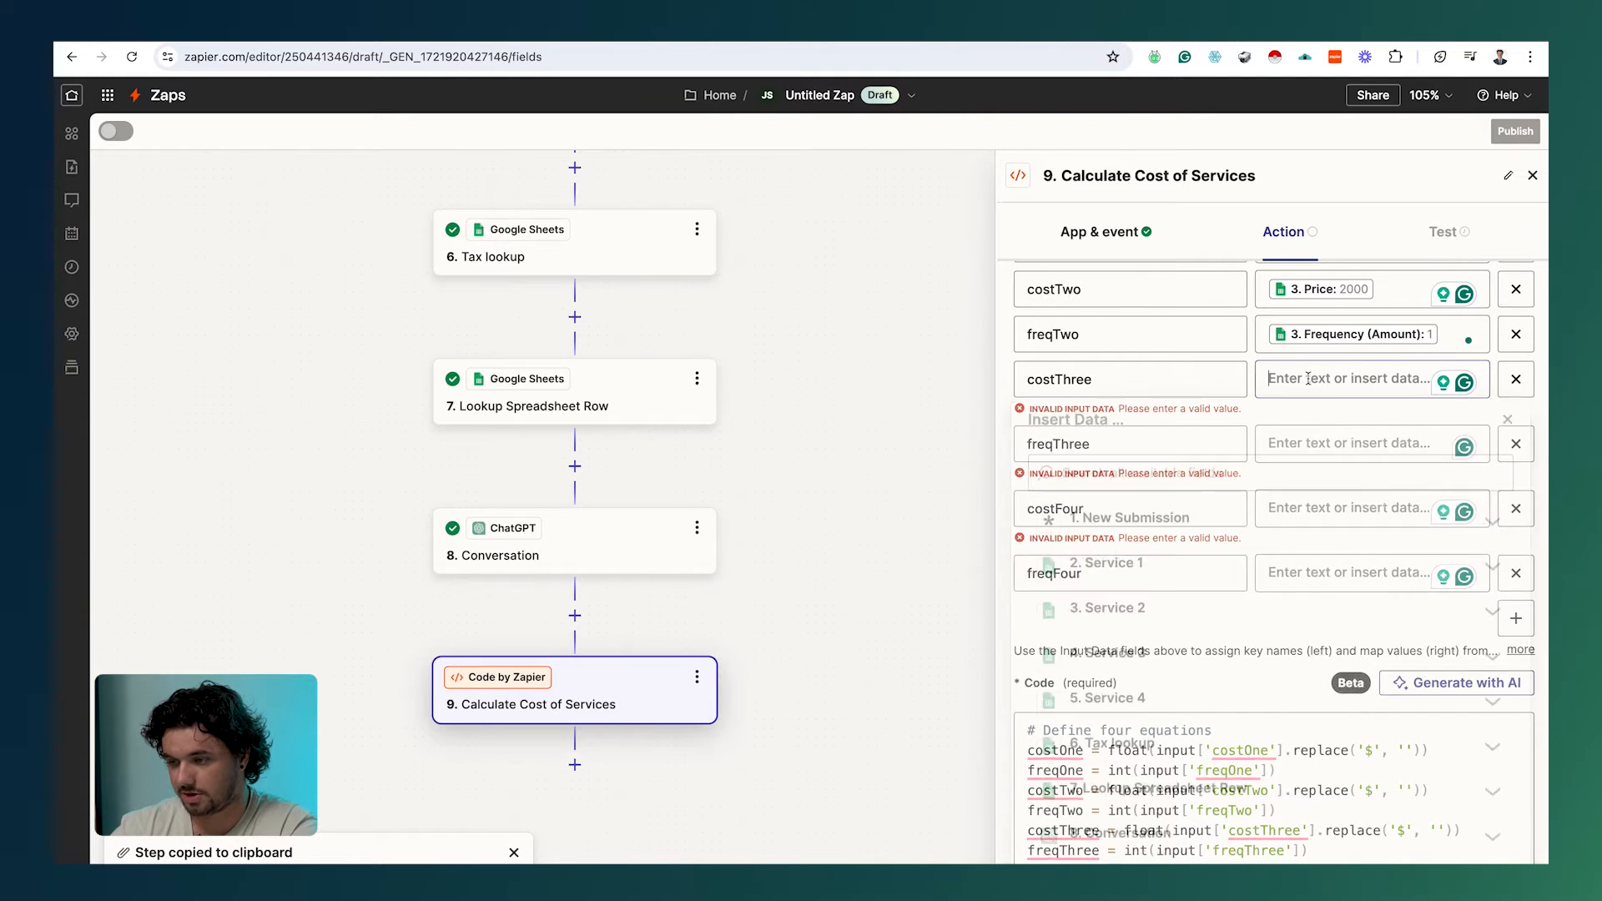
pyautogui.click(1137, 658)
pyautogui.scroll(-2, 1110, 643)
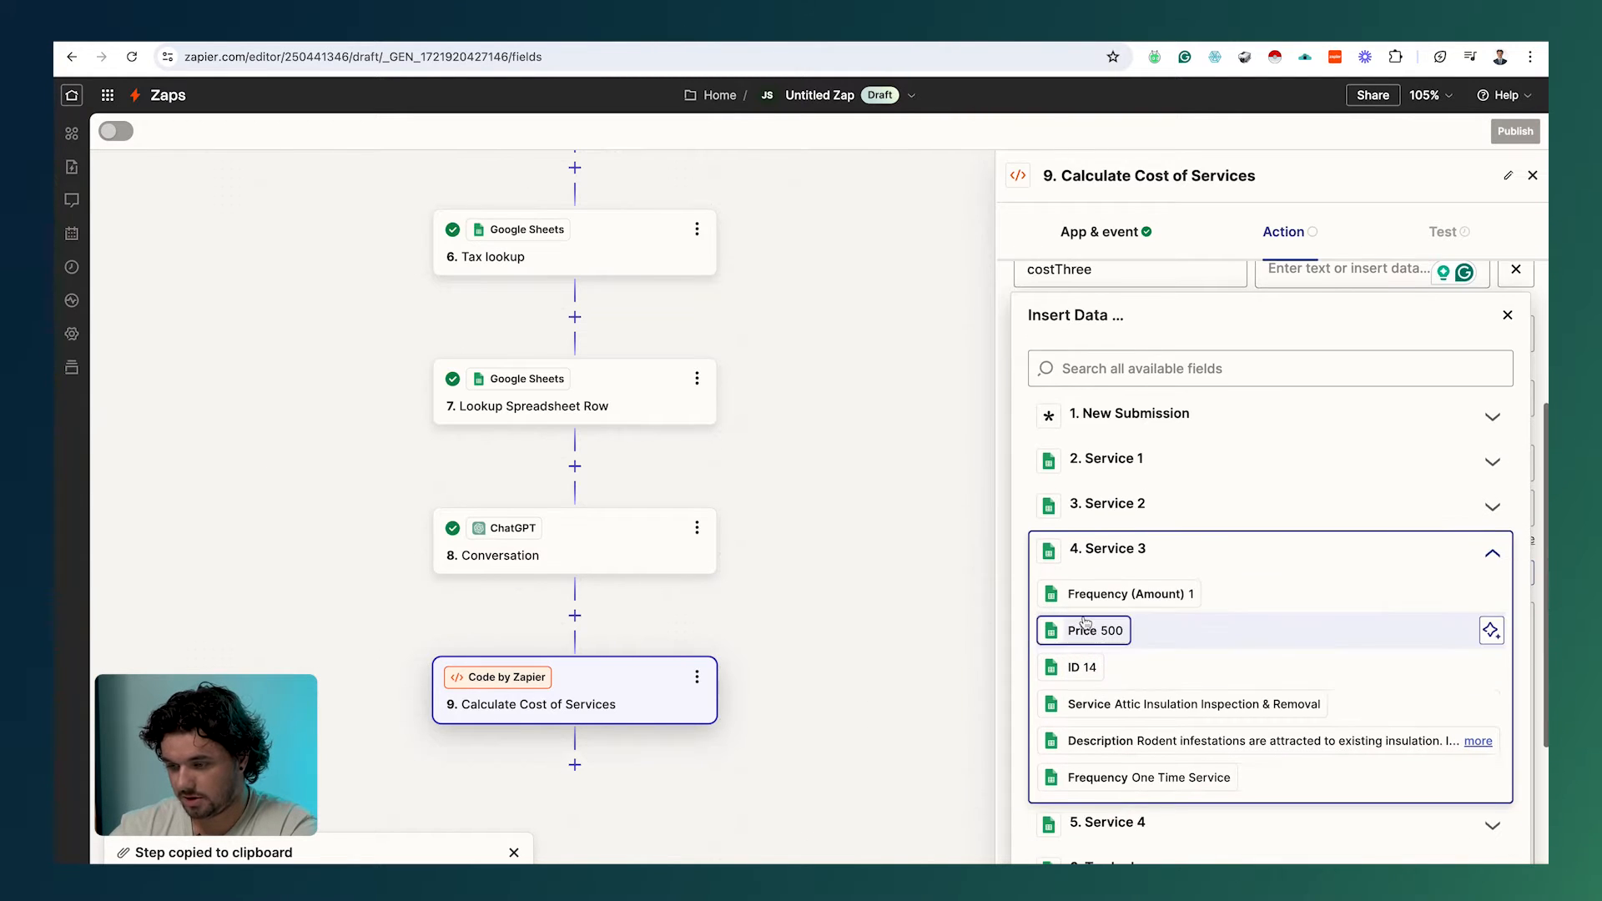
pyautogui.click(1062, 634)
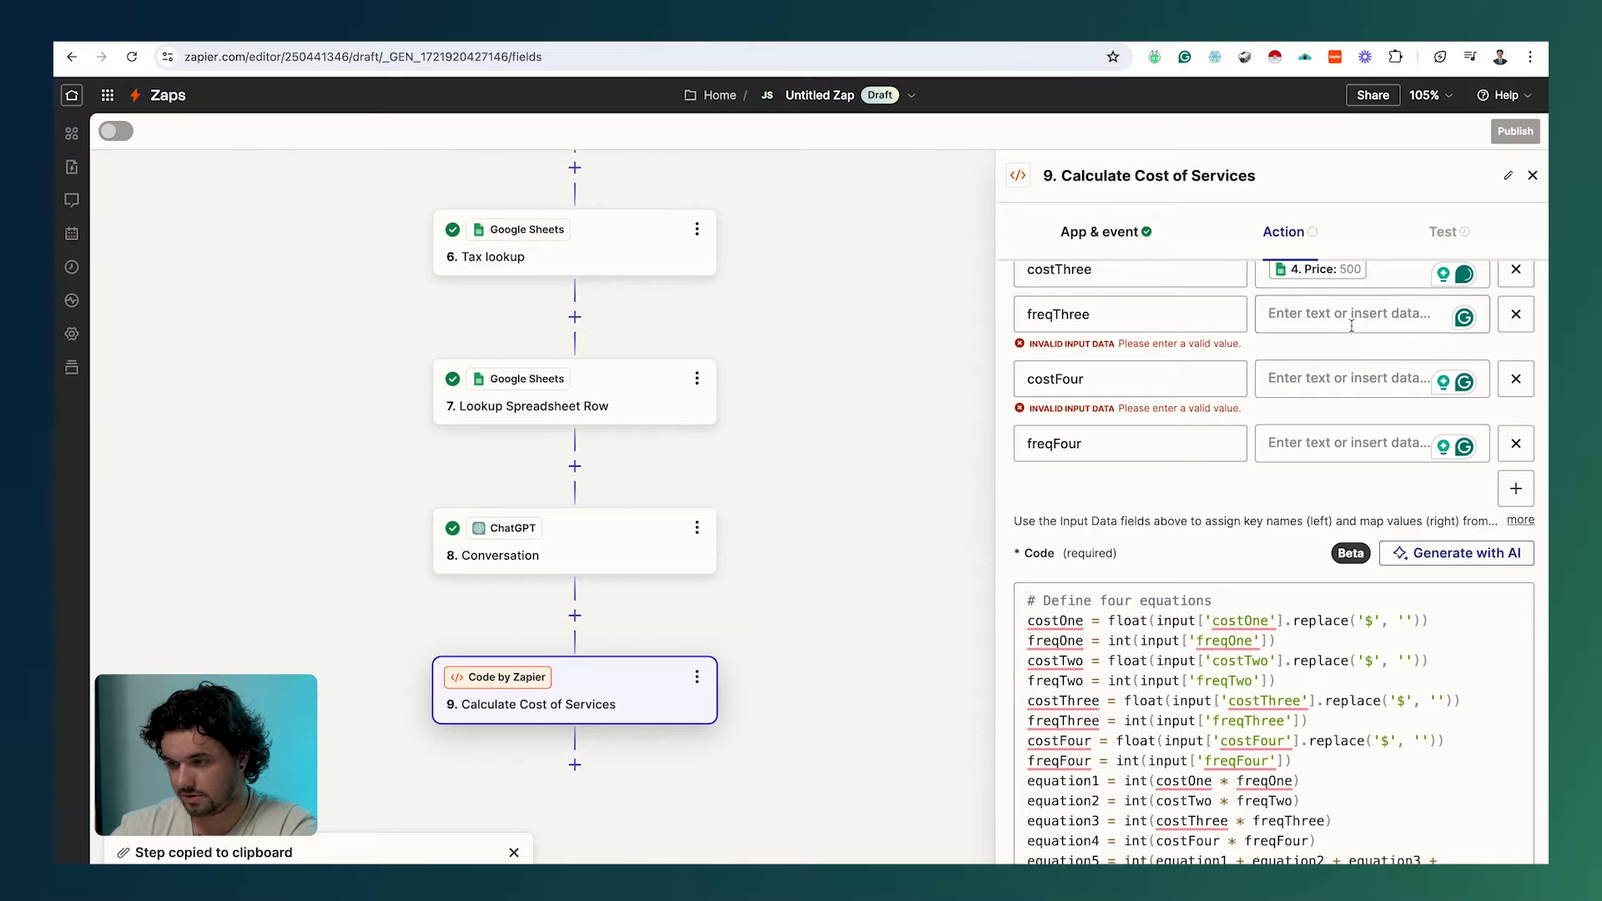
pyautogui.click(1351, 321)
pyautogui.click(1153, 593)
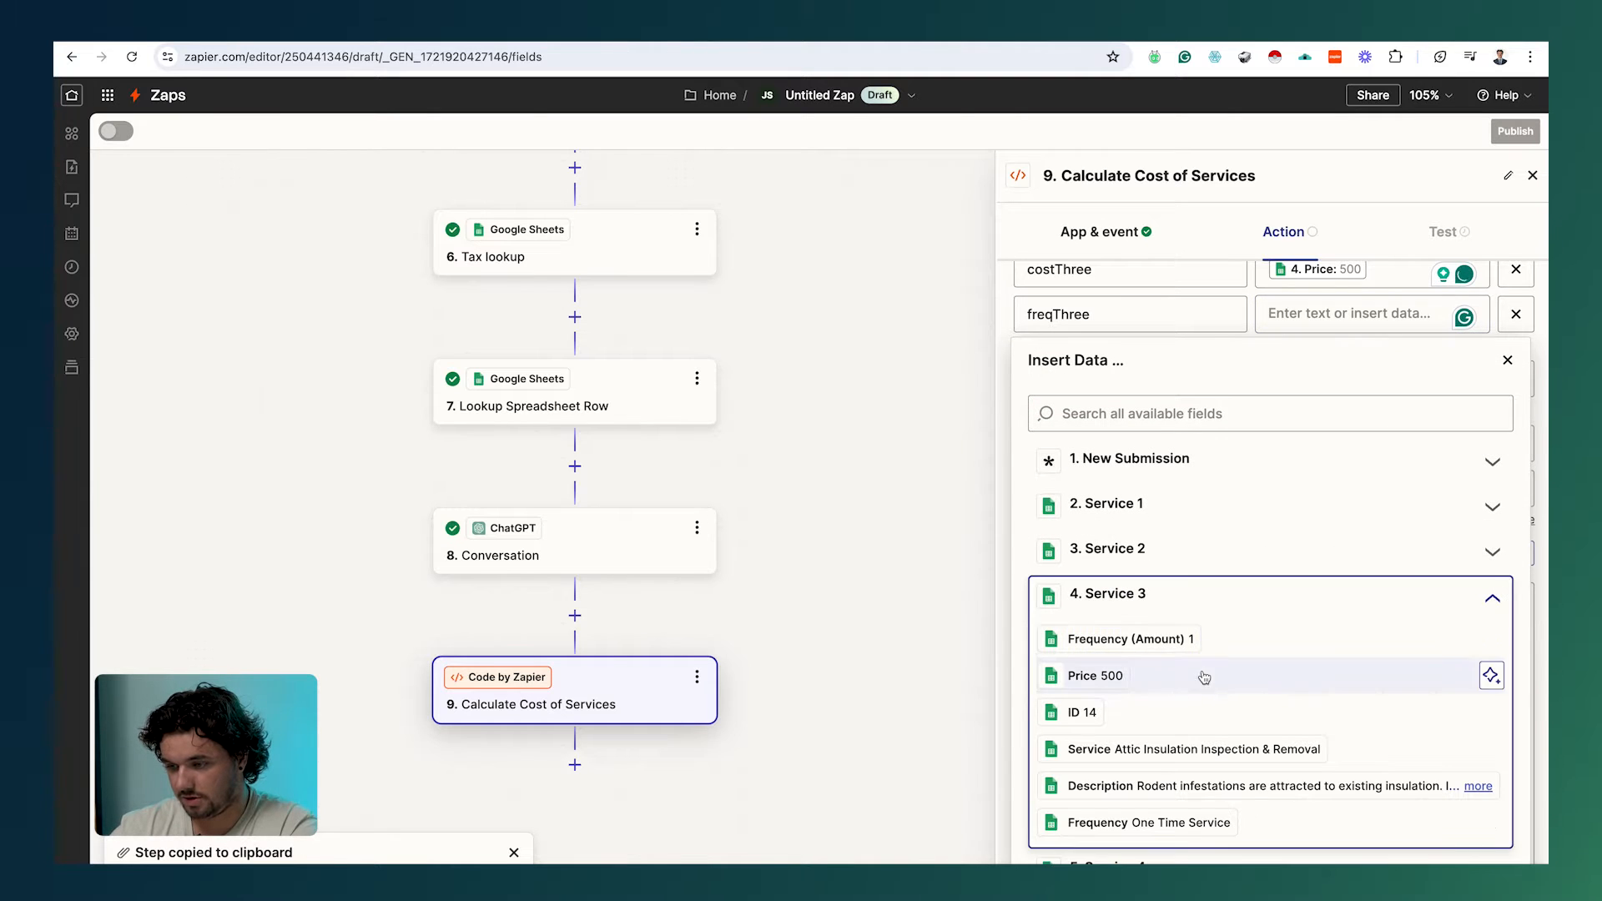
pyautogui.click(1176, 638)
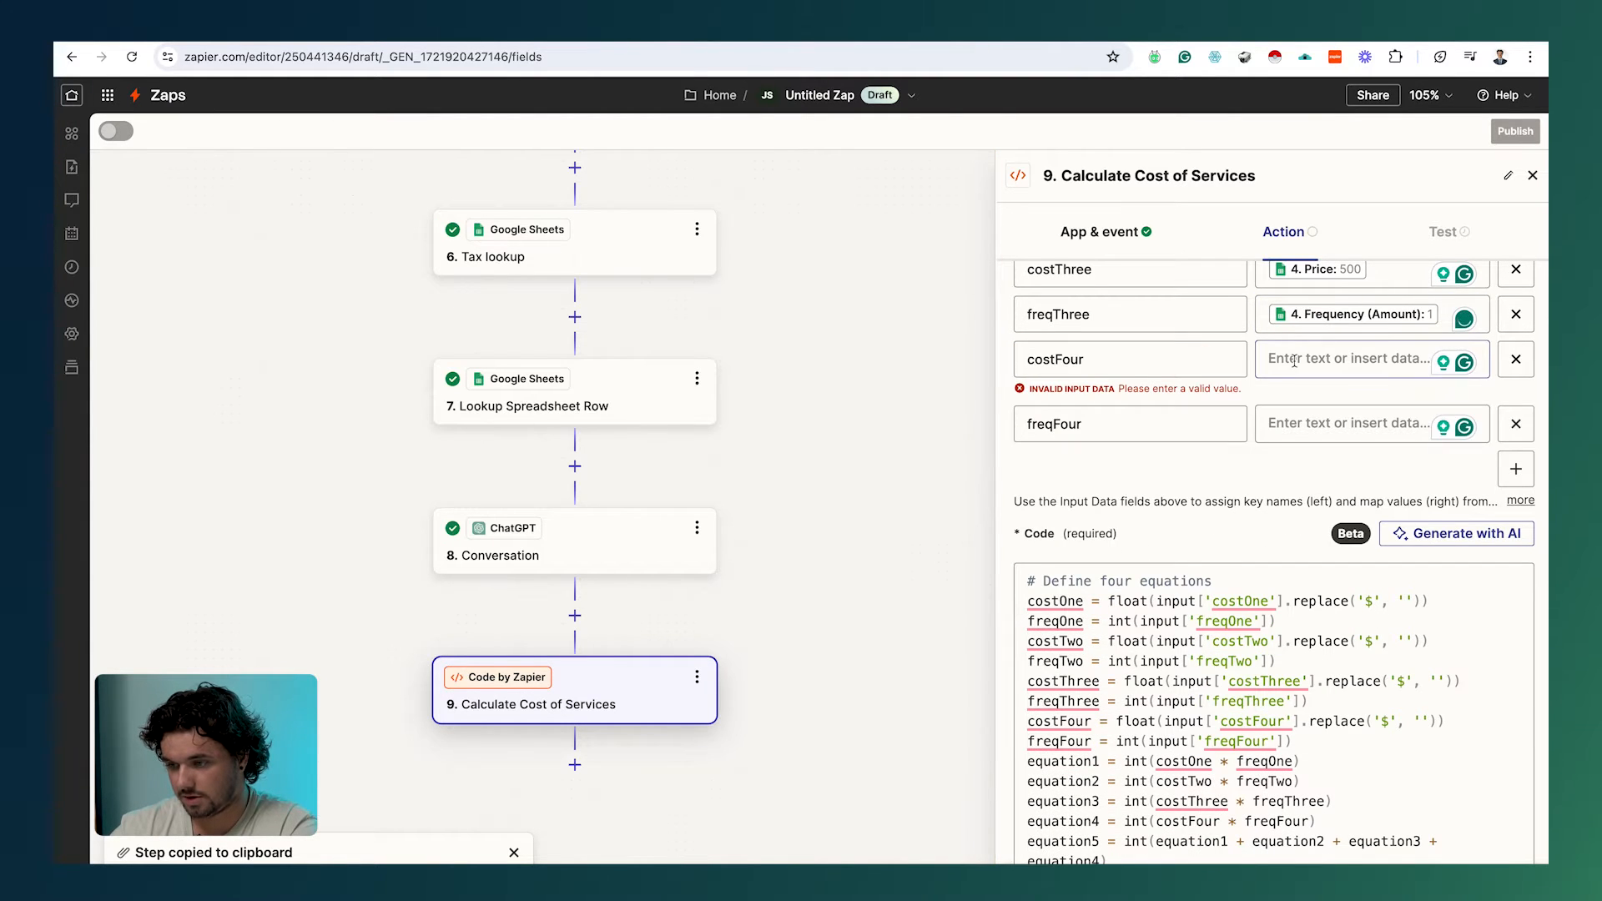
# Step: Map costFour and freqFour to Service 4's Price (500) and Frequency
pyautogui.click(1295, 361)
pyautogui.click(1167, 693)
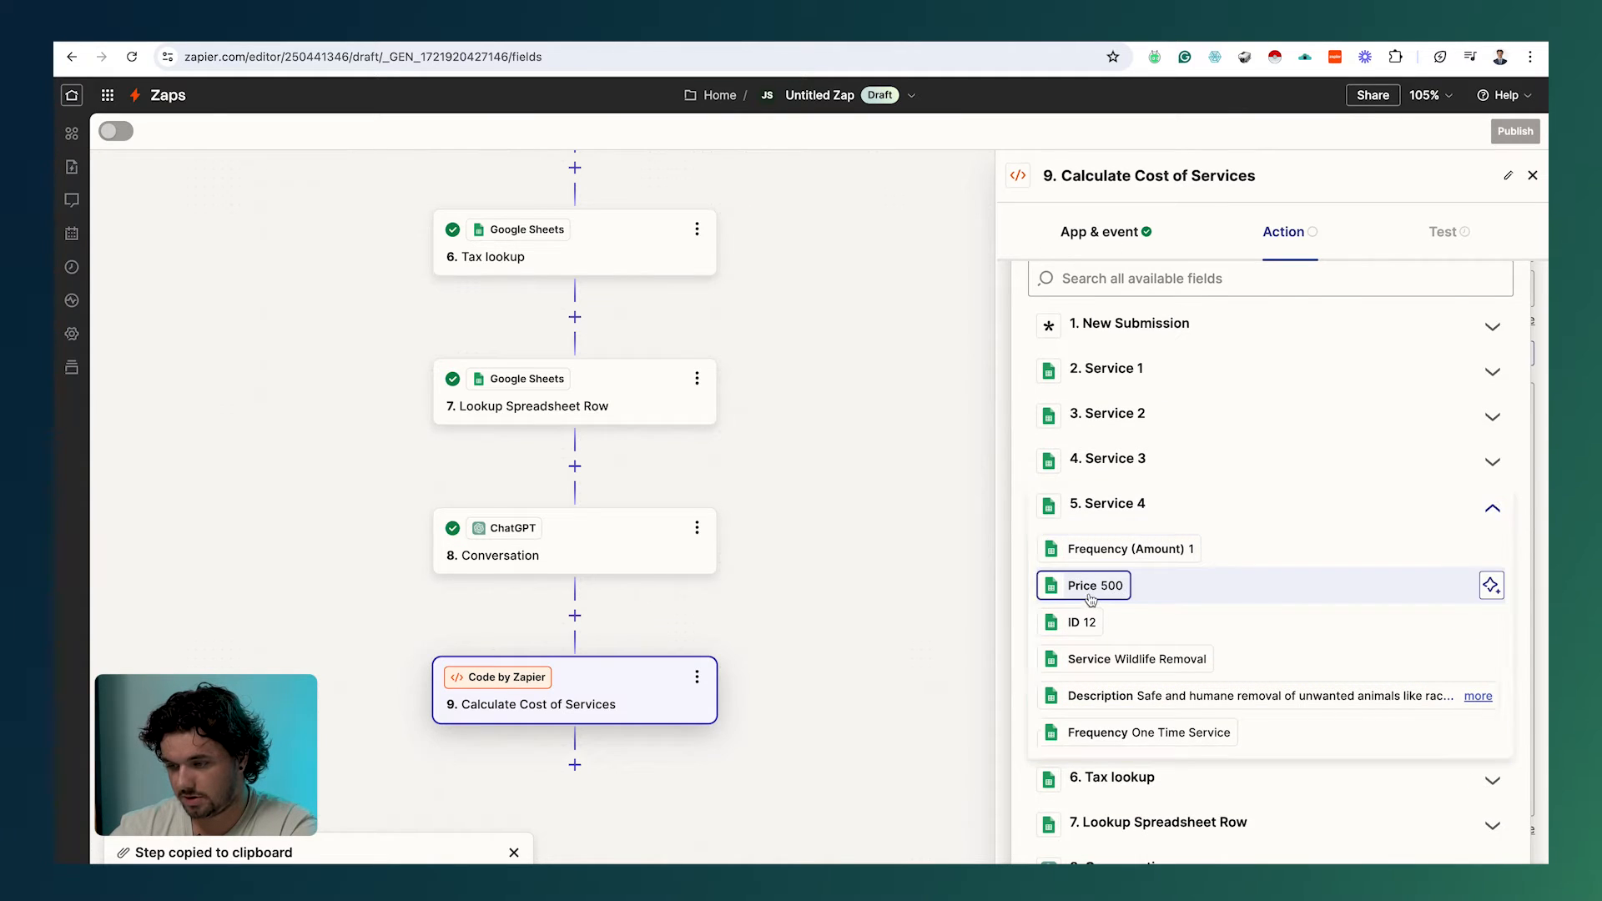
pyautogui.click(1091, 587)
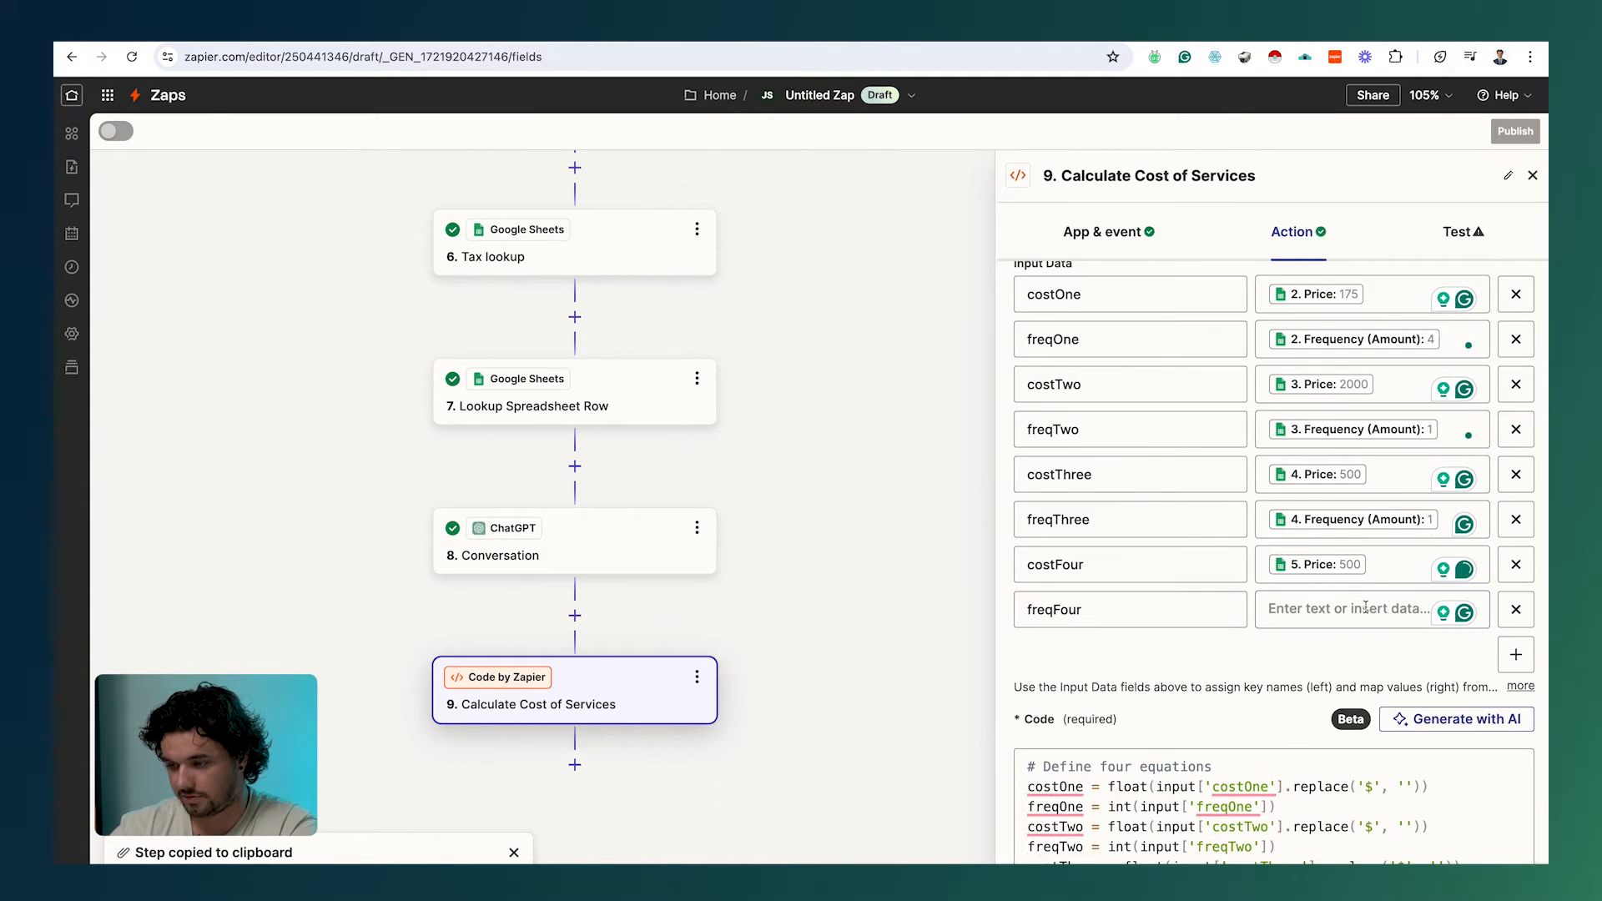
pyautogui.click(1357, 607)
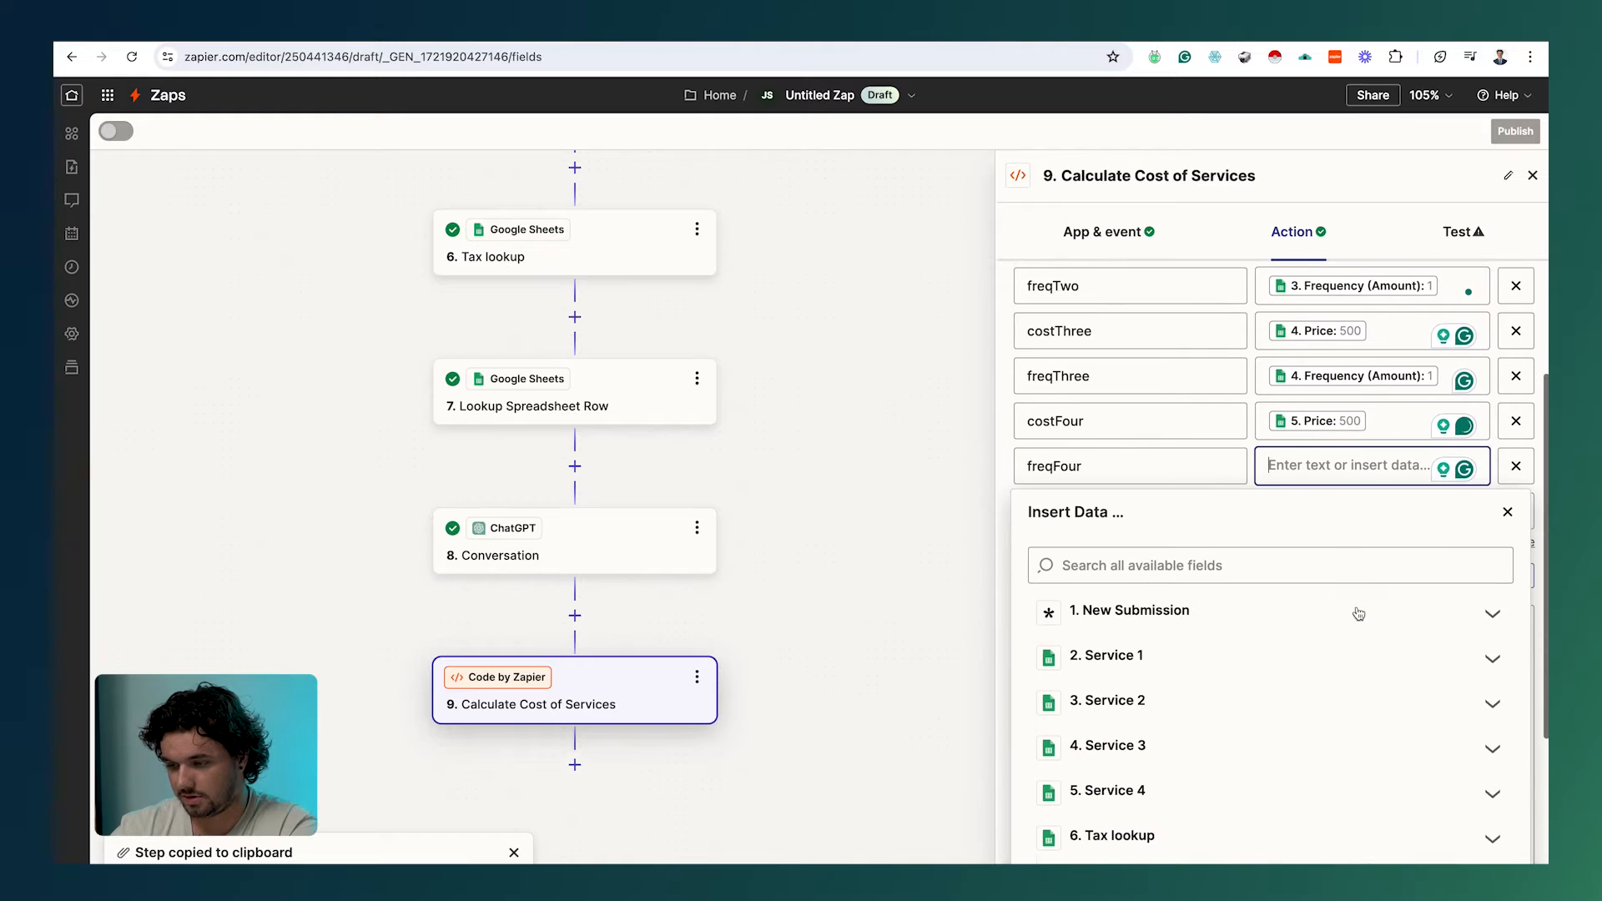
pyautogui.click(1218, 805)
pyautogui.click(1118, 676)
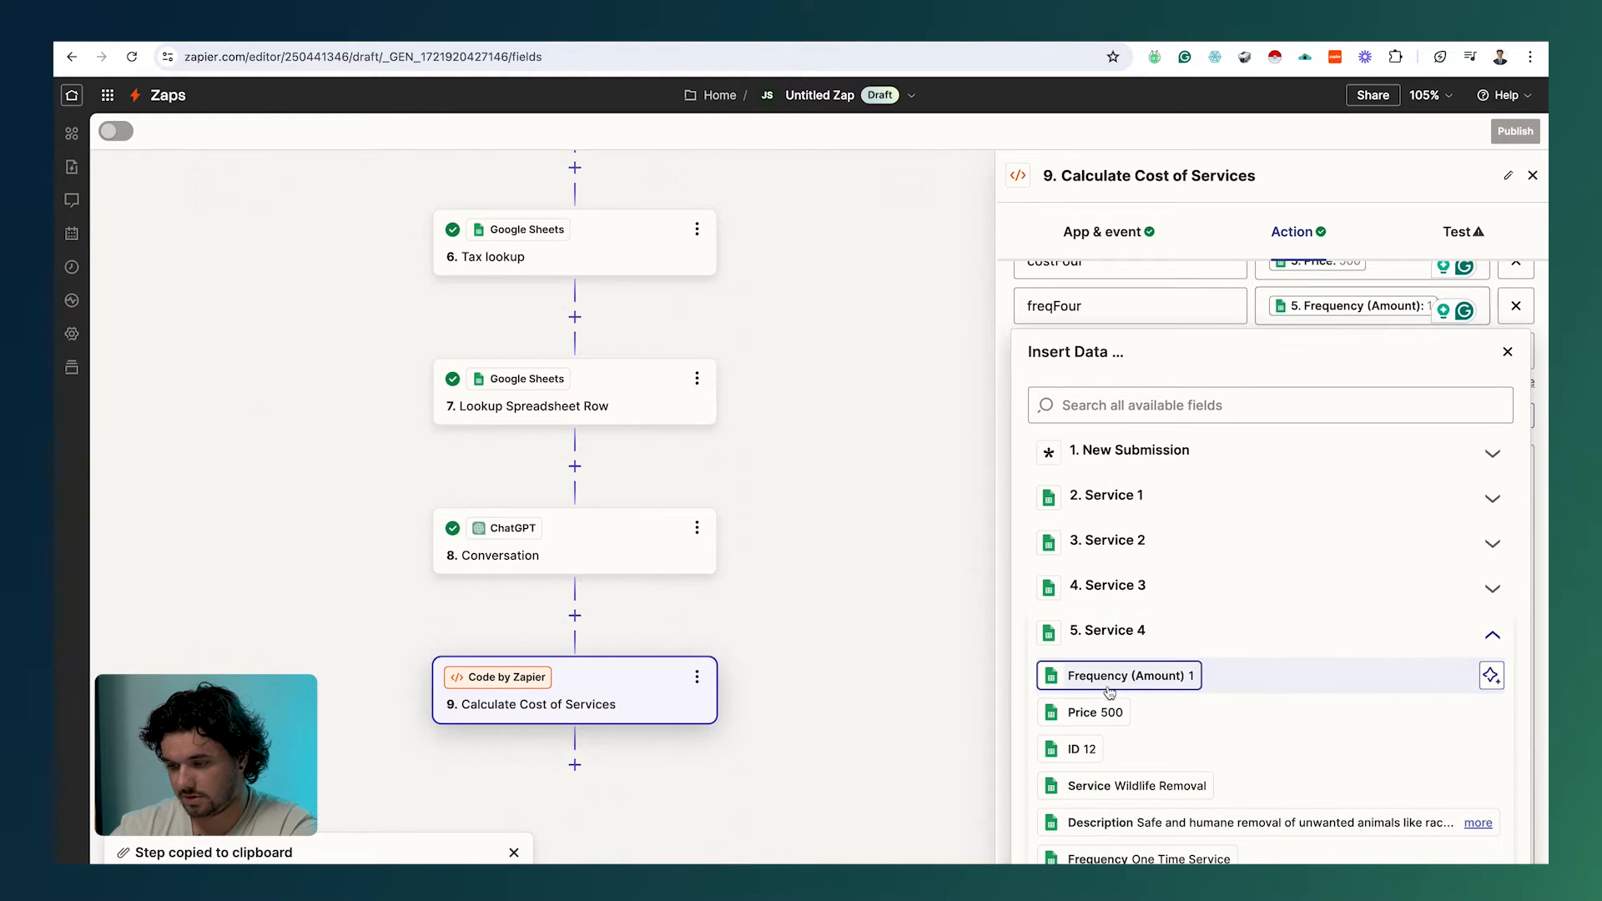
# Step: Review the Calculate Cost of Services Python code with all inputs mapped
pyautogui.click(964, 701)
pyautogui.scroll(-2, 1277, 534)
pyautogui.scroll(2, 1277, 534)
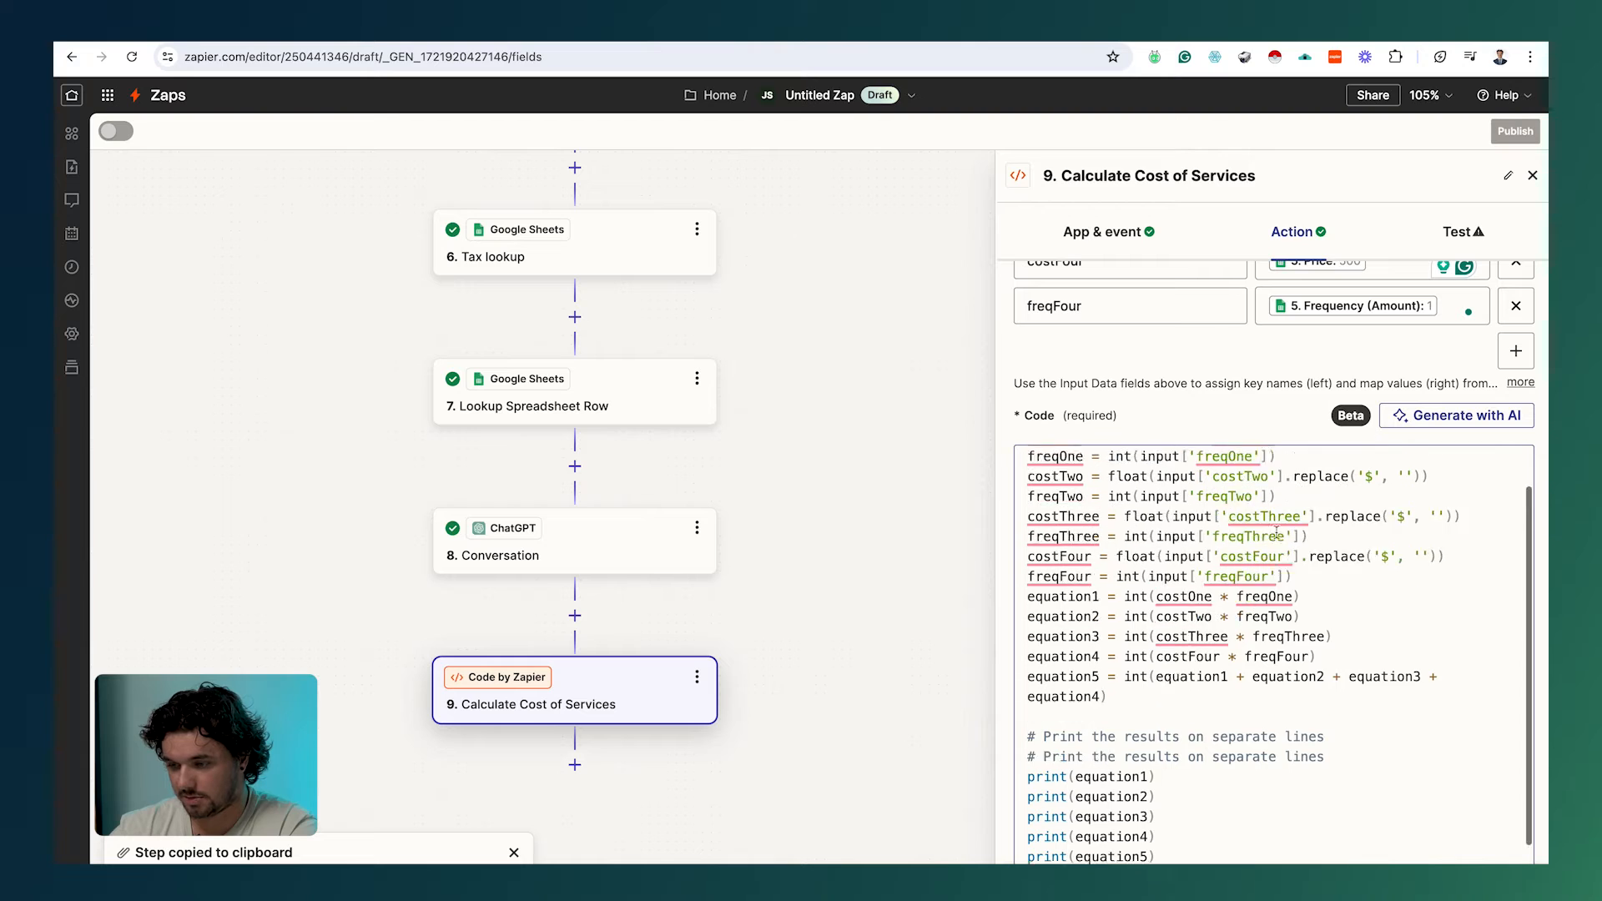
pyautogui.scroll(-1, 1232, 534)
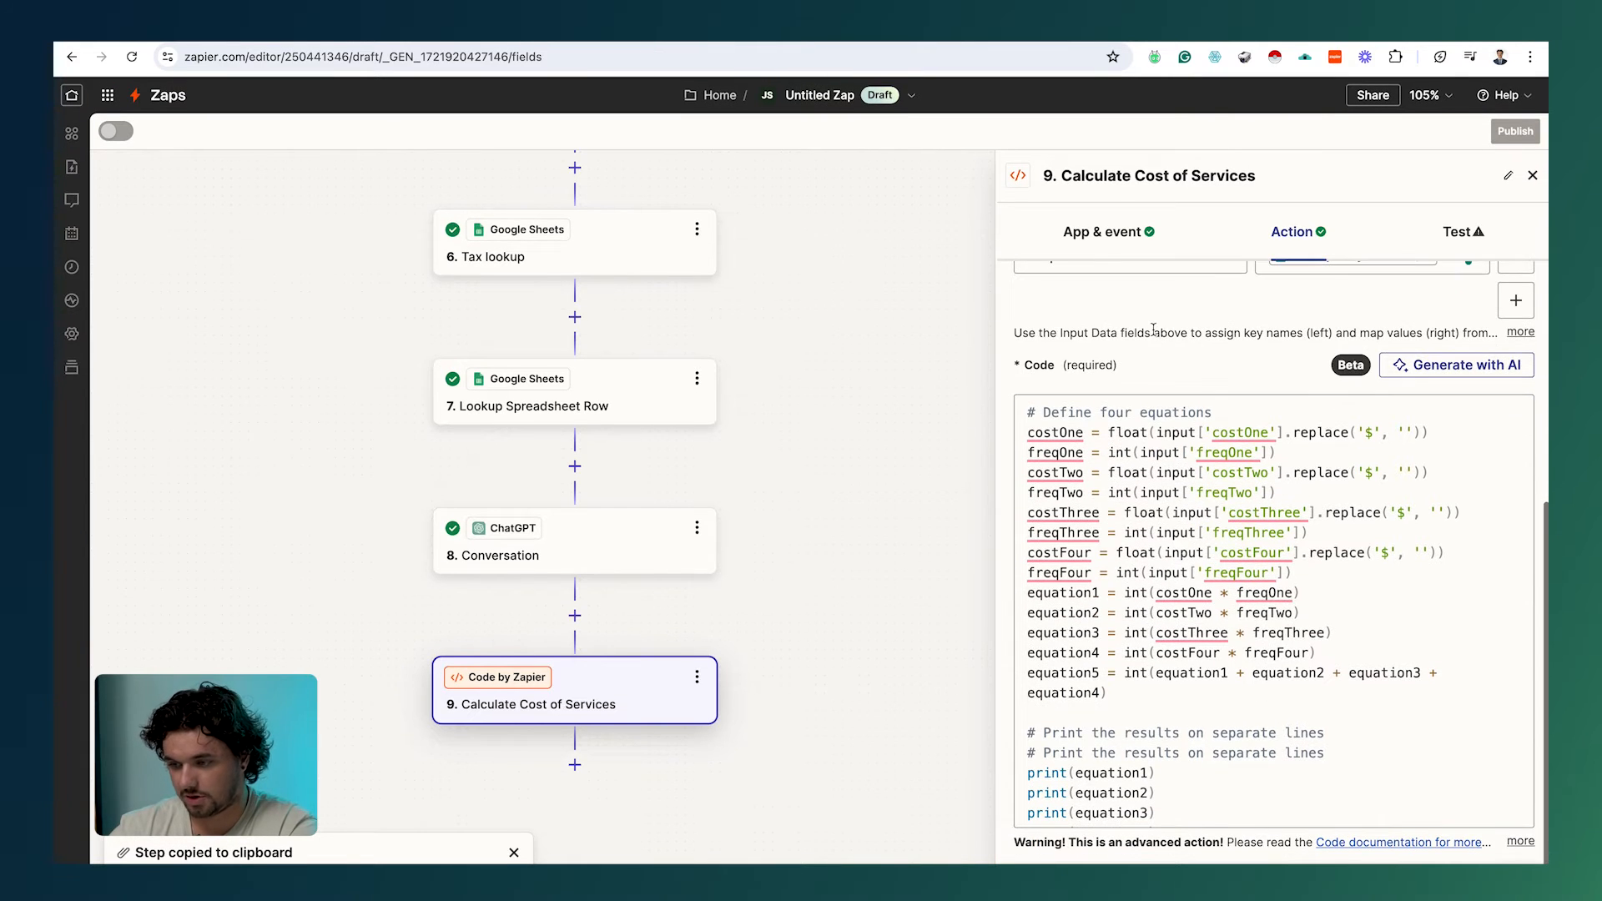
pyautogui.scroll(-1, 1232, 534)
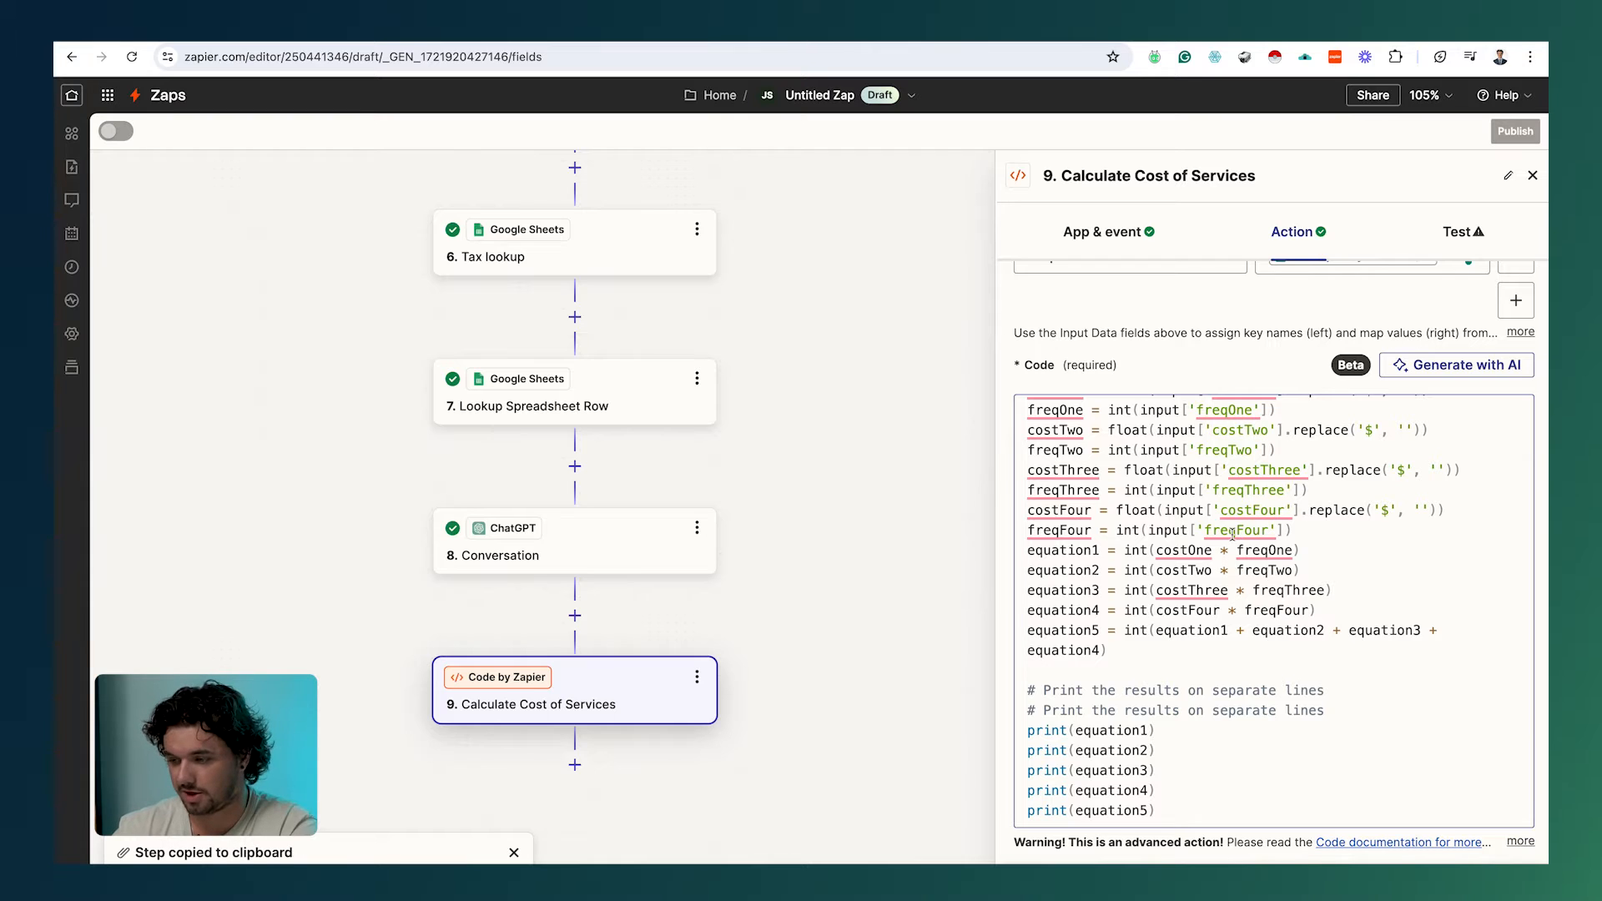
pyautogui.scroll(-1, 1233, 534)
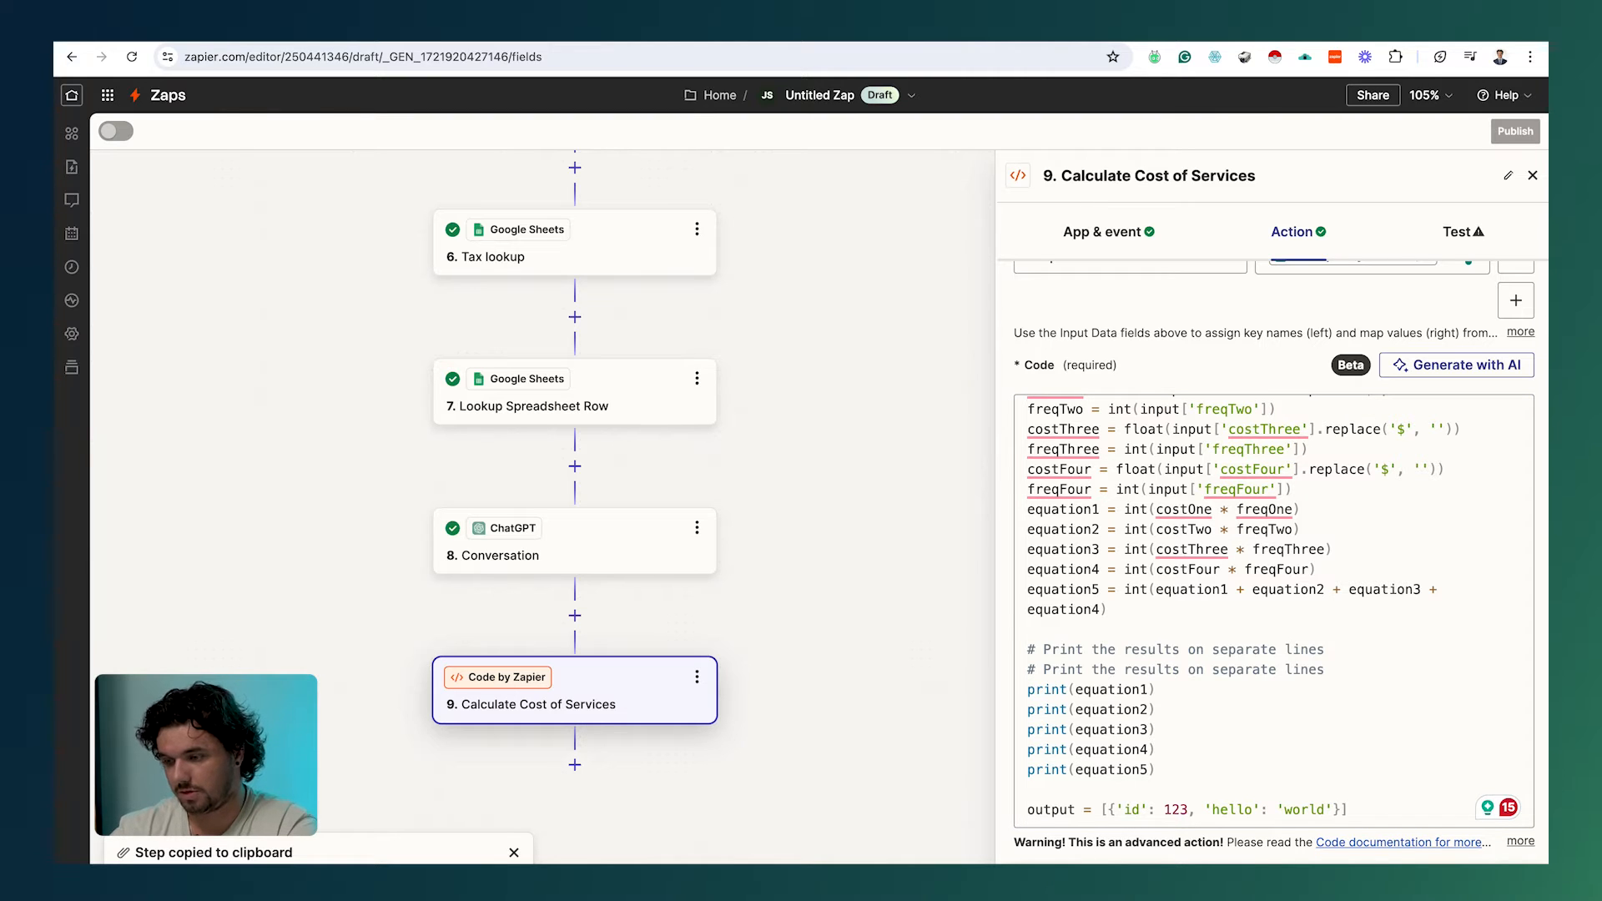
pyautogui.click(1463, 232)
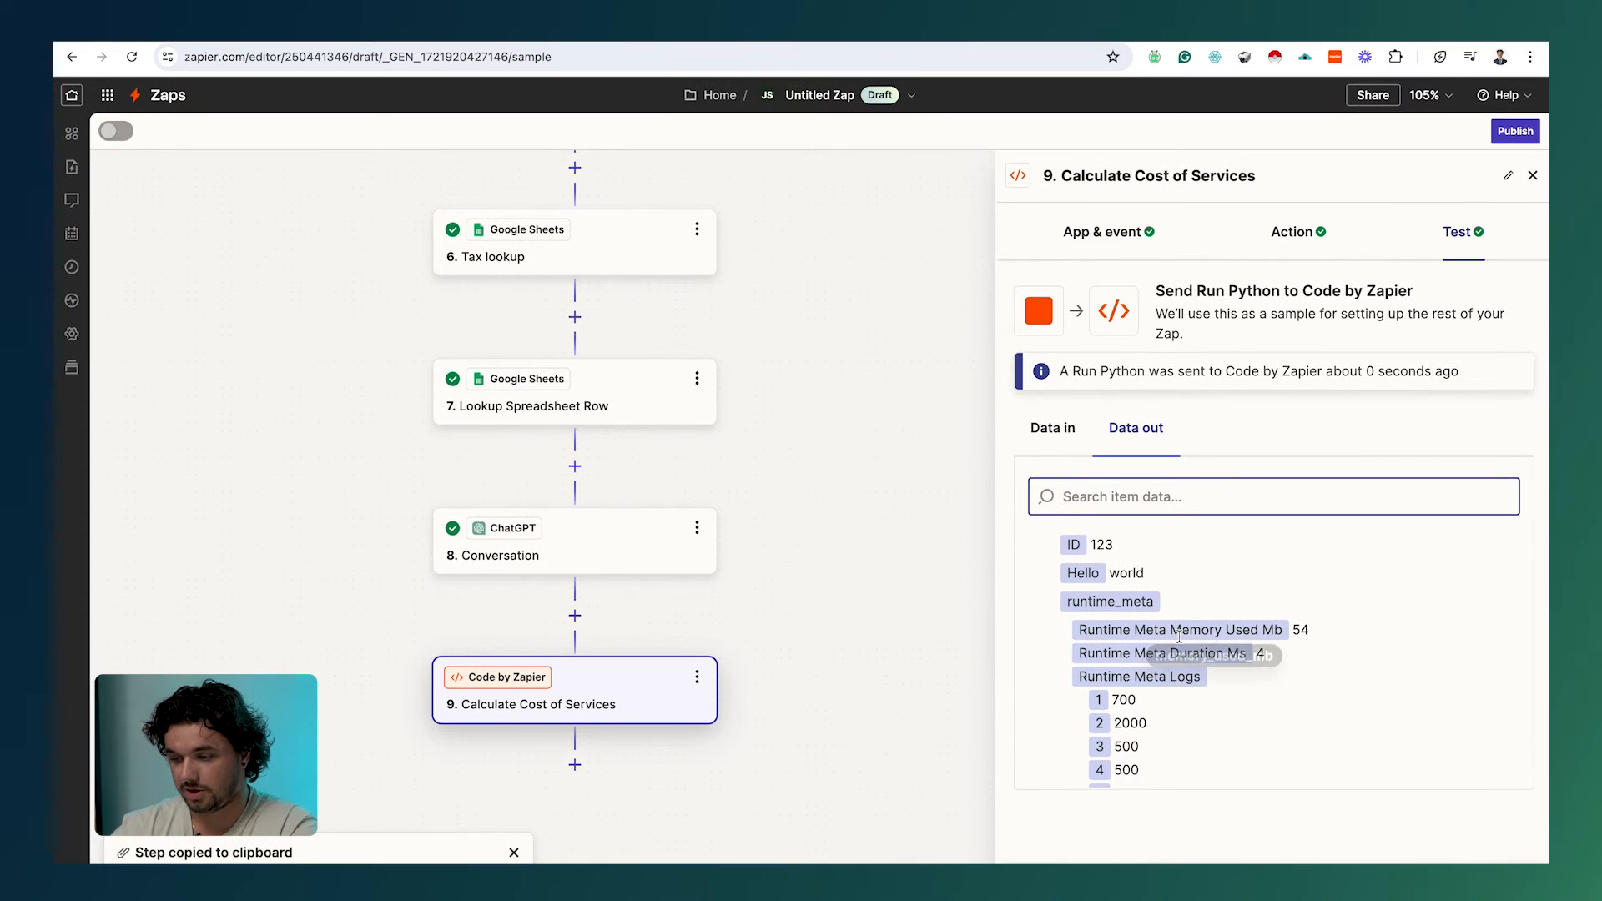
# Step: Check the test's logged per-service costs of 700, 2000, 500 and 500
pyautogui.scroll(-1, 1179, 636)
pyautogui.moveTo(1110, 659); pyautogui.dragTo(1145, 740)
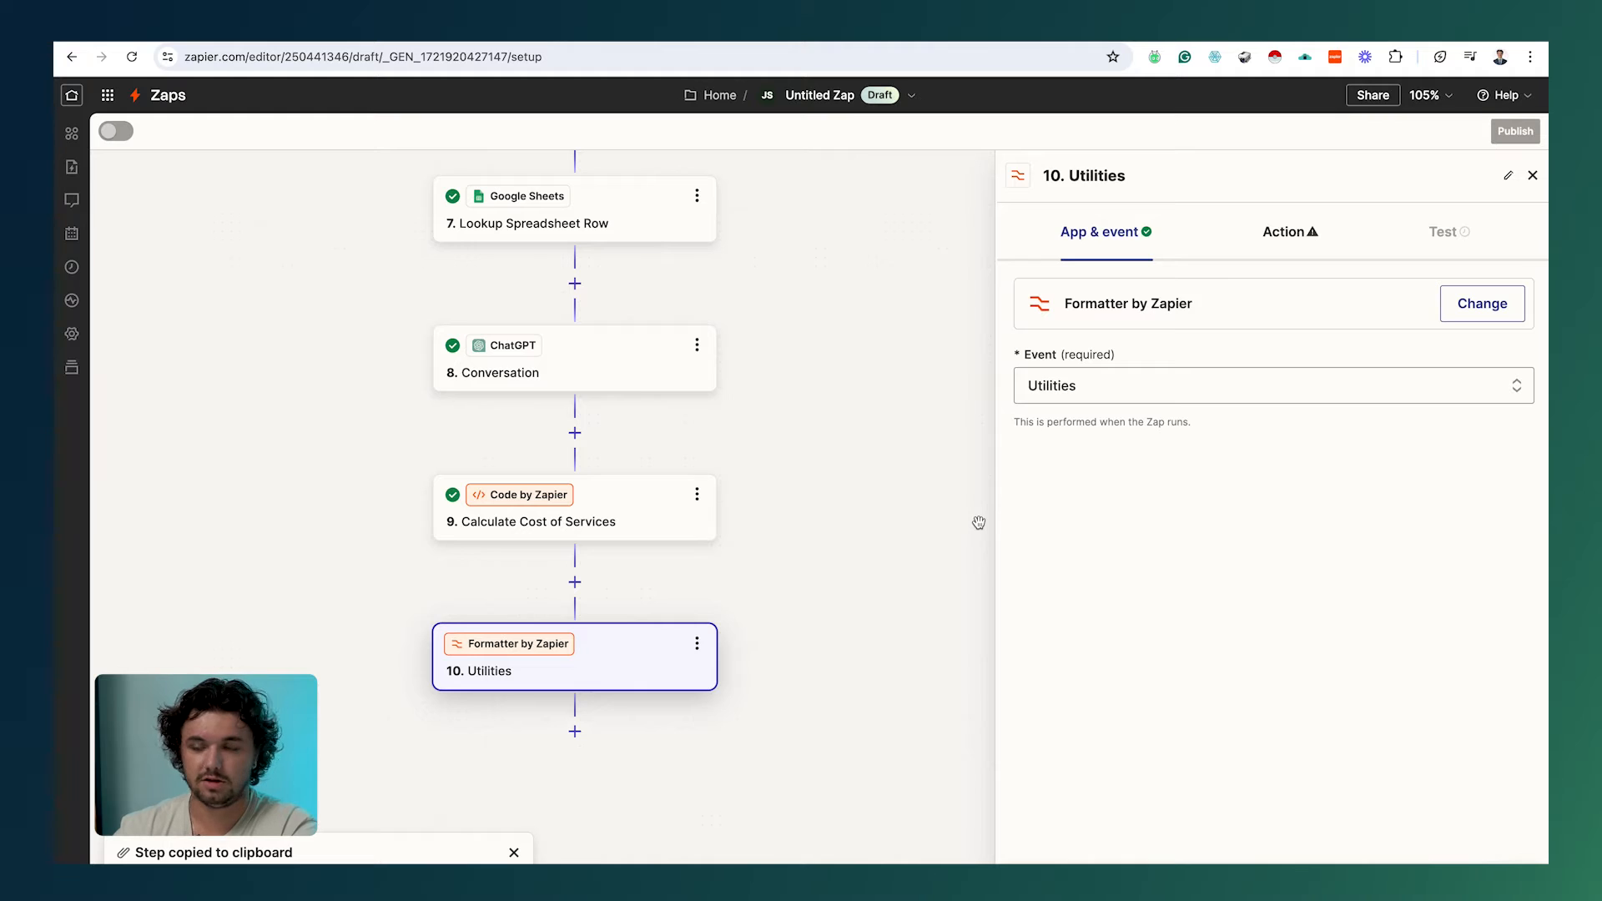
# Step: Keep Utilities as the Formatter event and test the comma-separated Line-item to Text step
pyautogui.click(1101, 392)
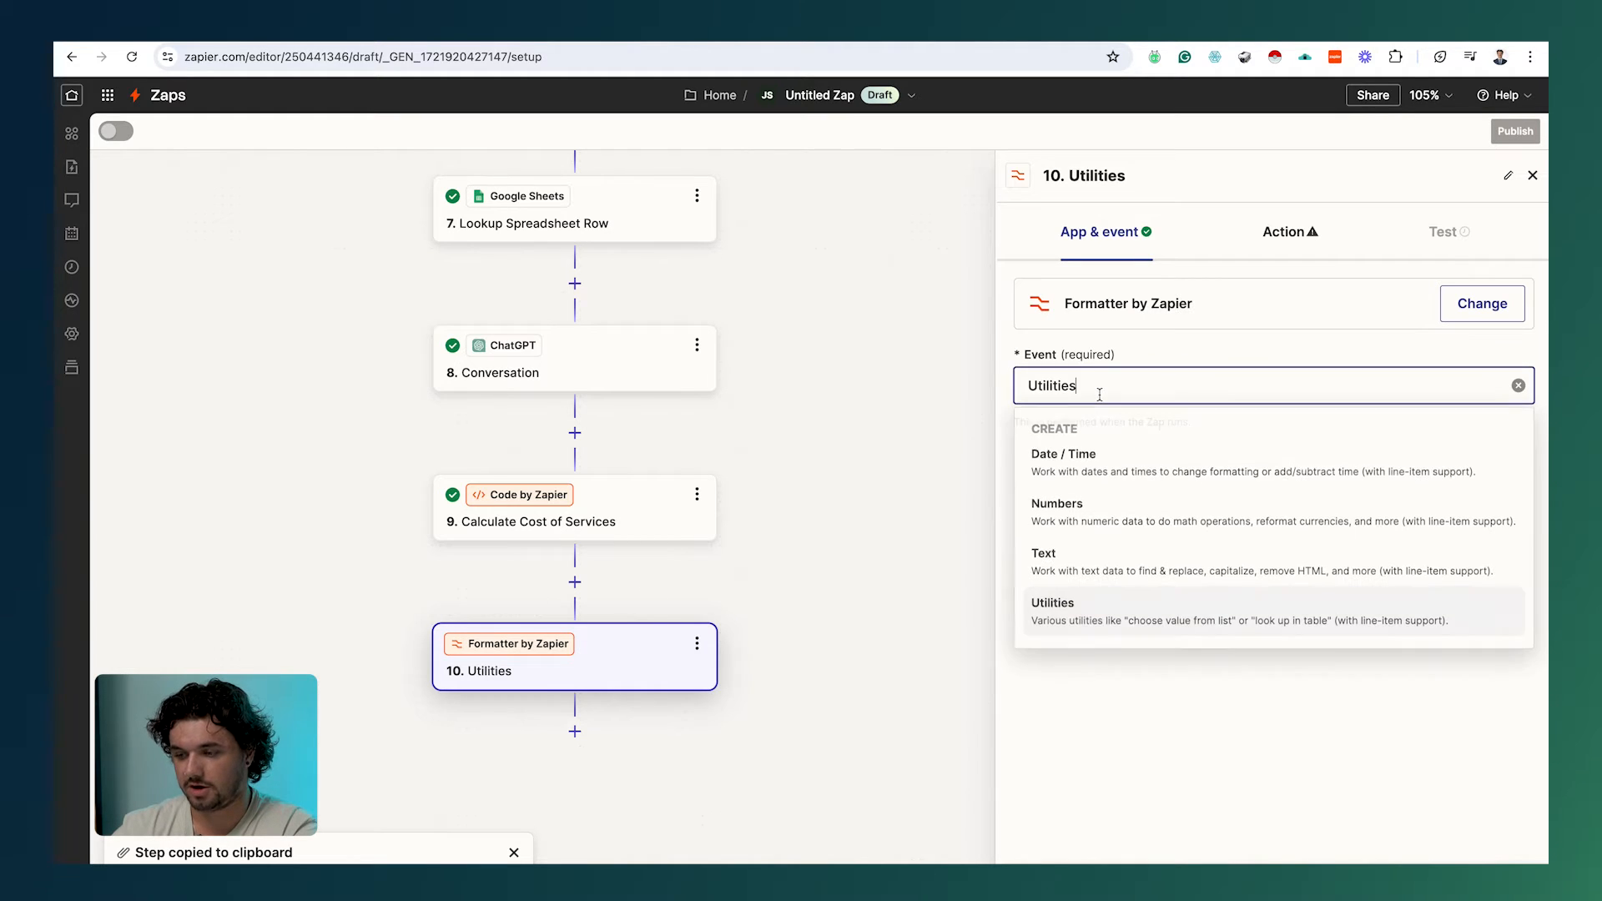
pyautogui.click(1124, 743)
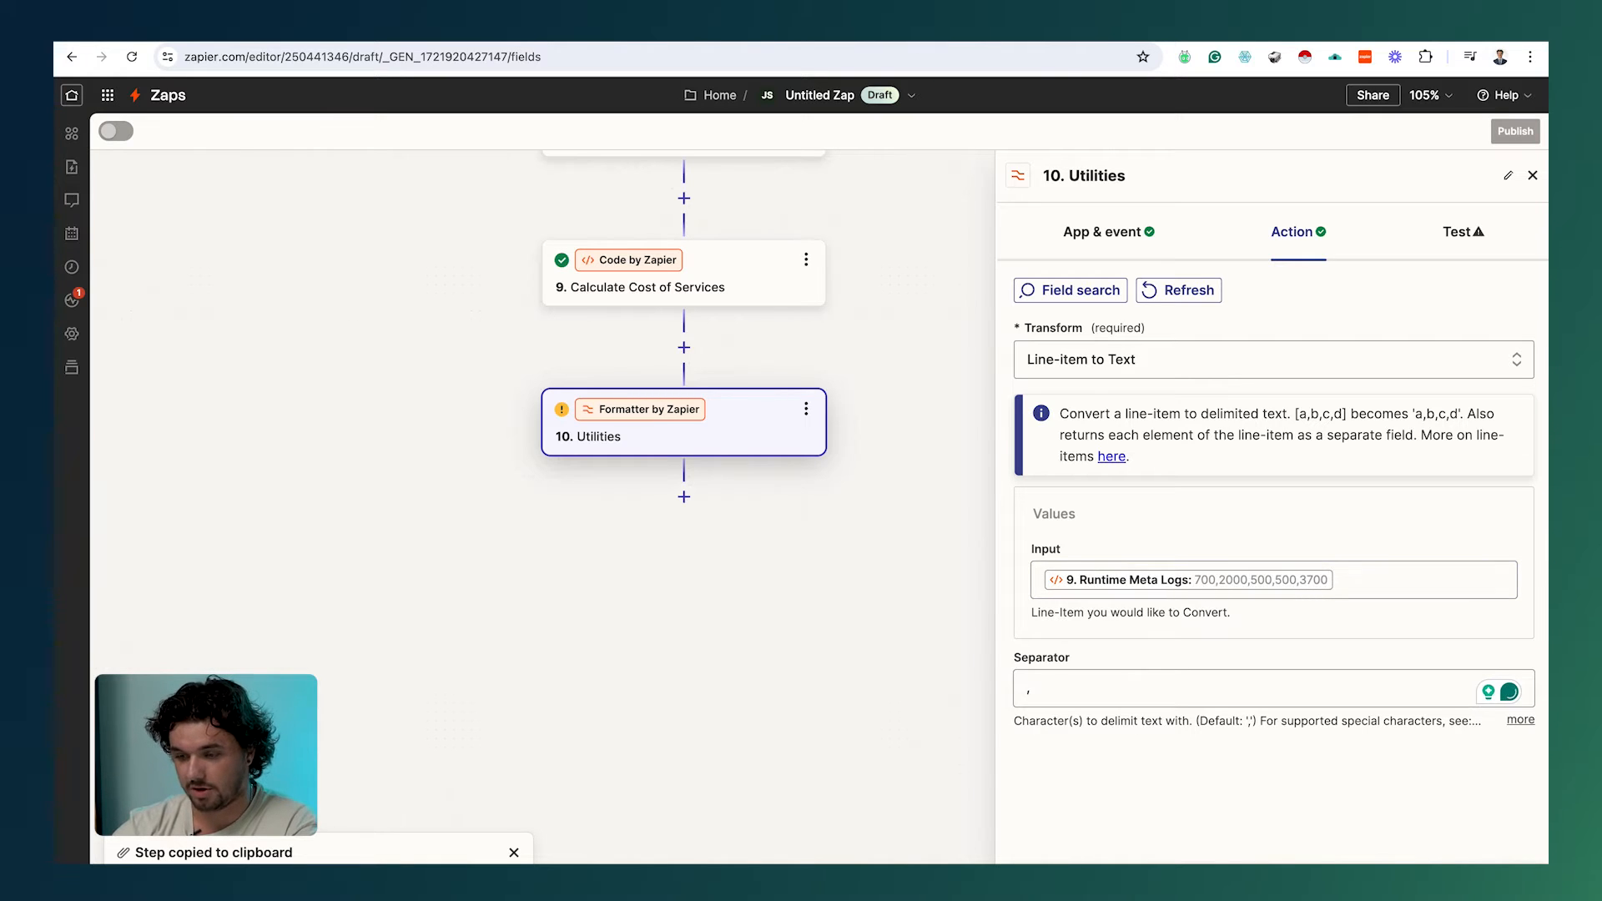
pyautogui.click(1402, 862)
pyautogui.click(1401, 863)
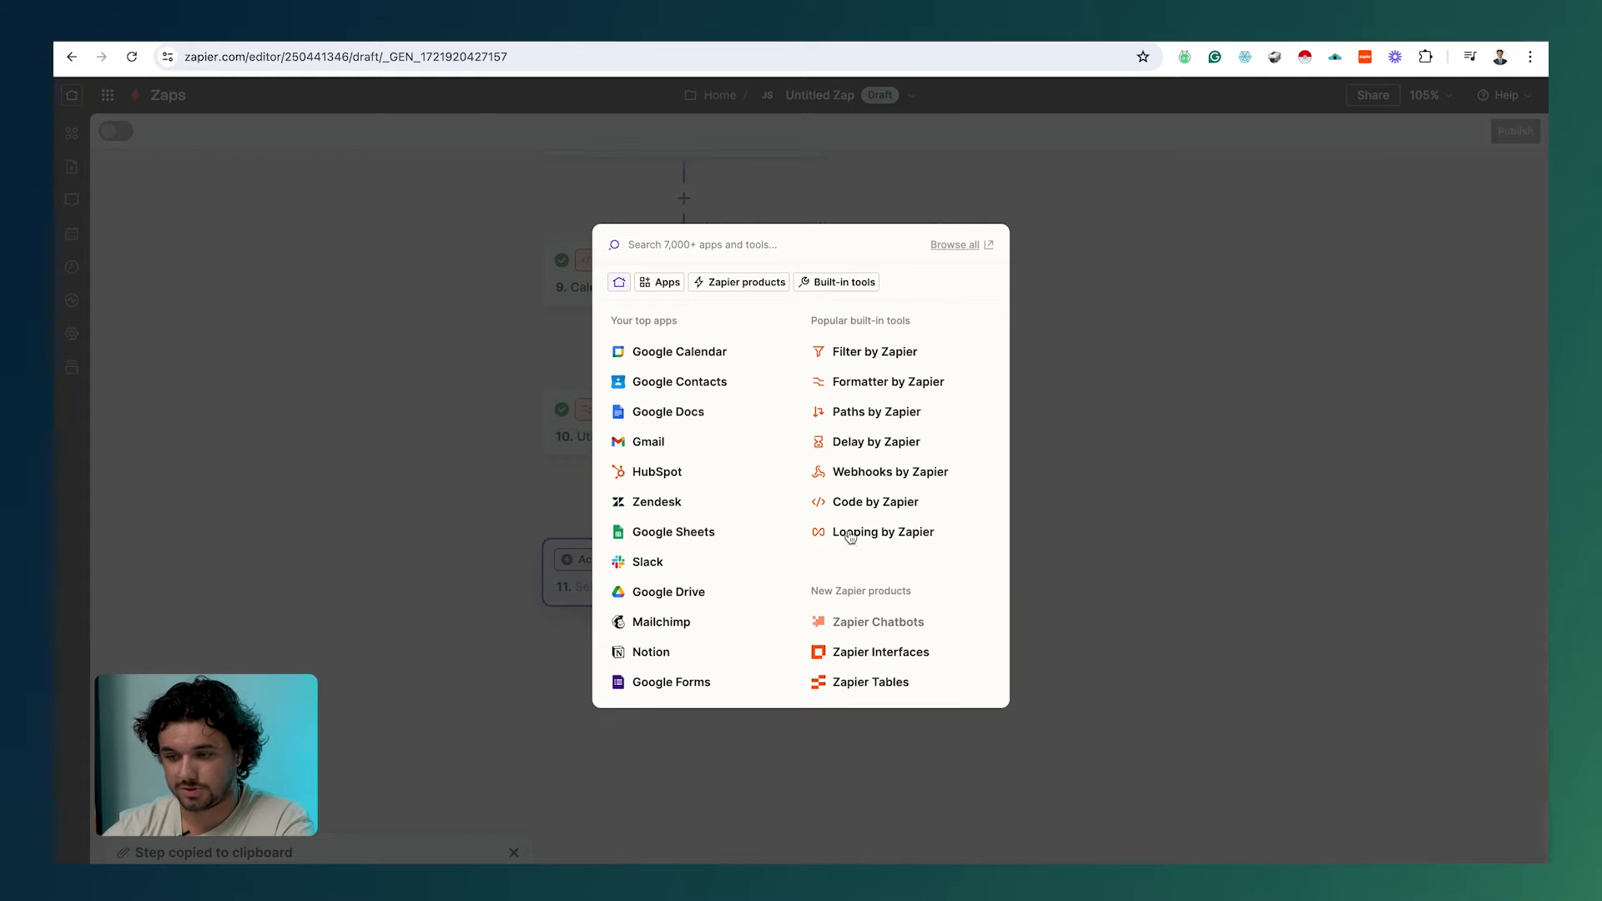
# Step: Add a Paths step and rename Path A to Existing Customers
pyautogui.click(877, 417)
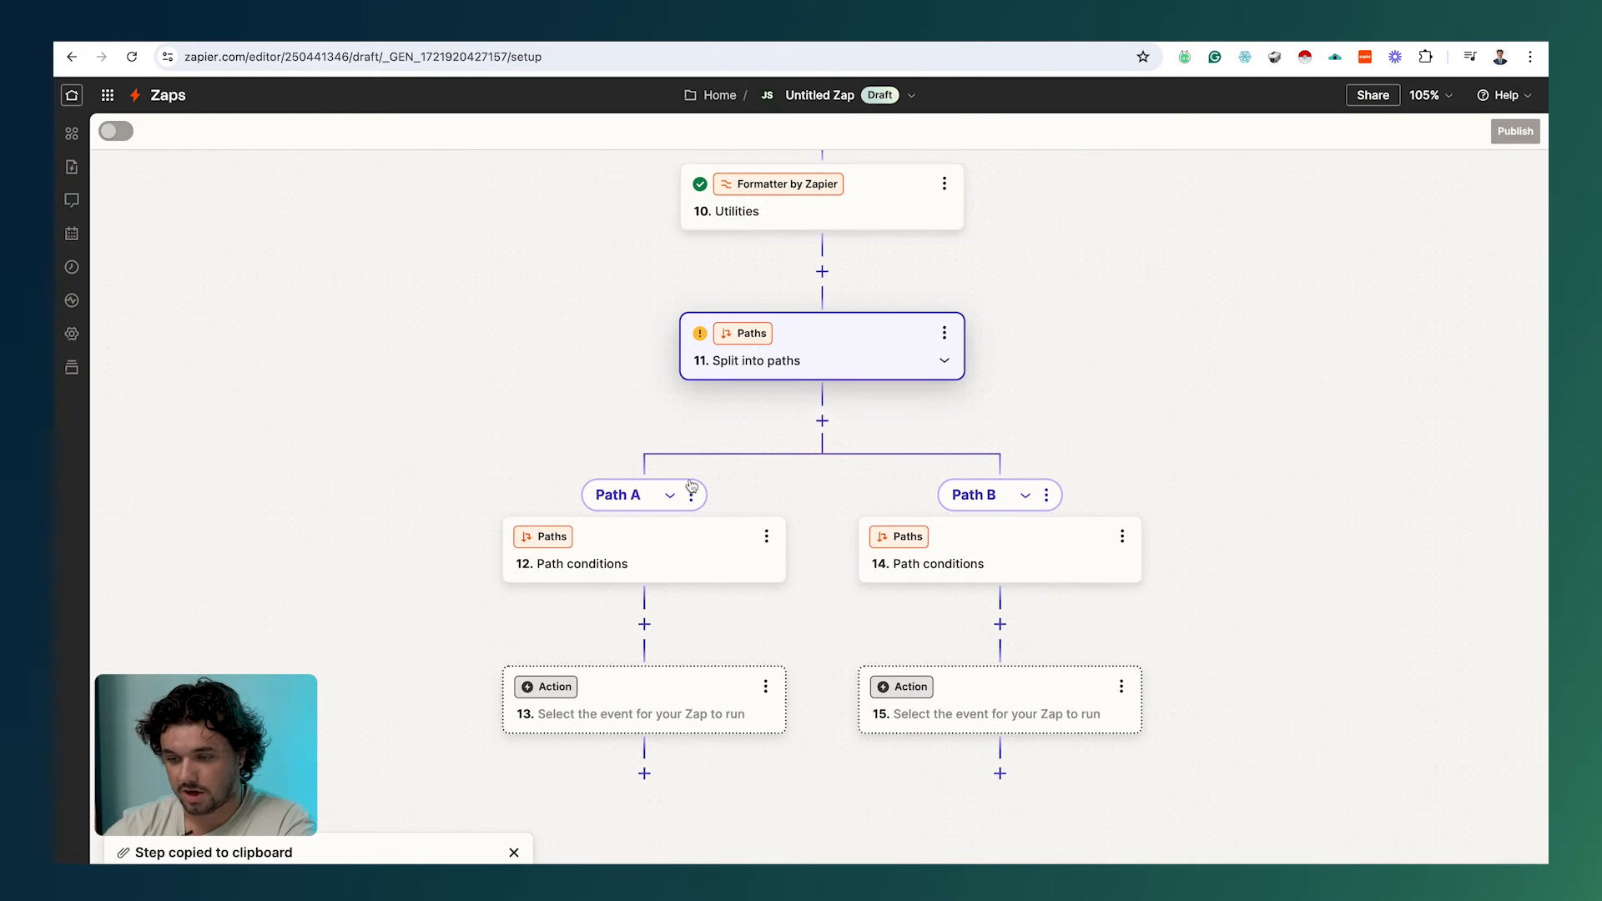
pyautogui.click(726, 554)
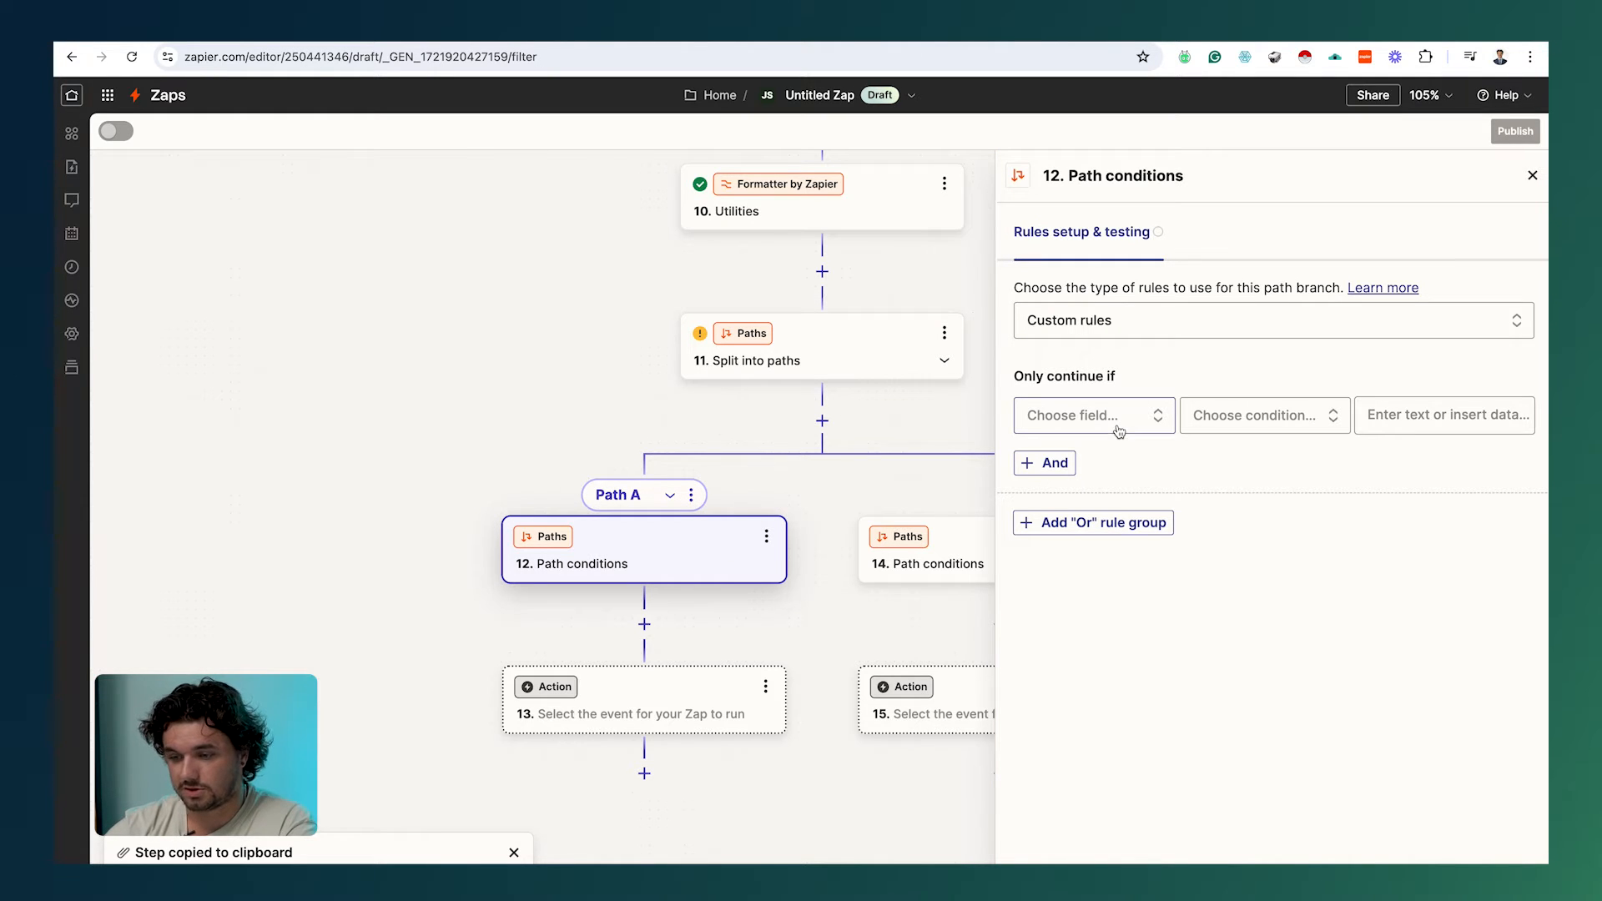
pyautogui.click(691, 496)
pyautogui.click(774, 515)
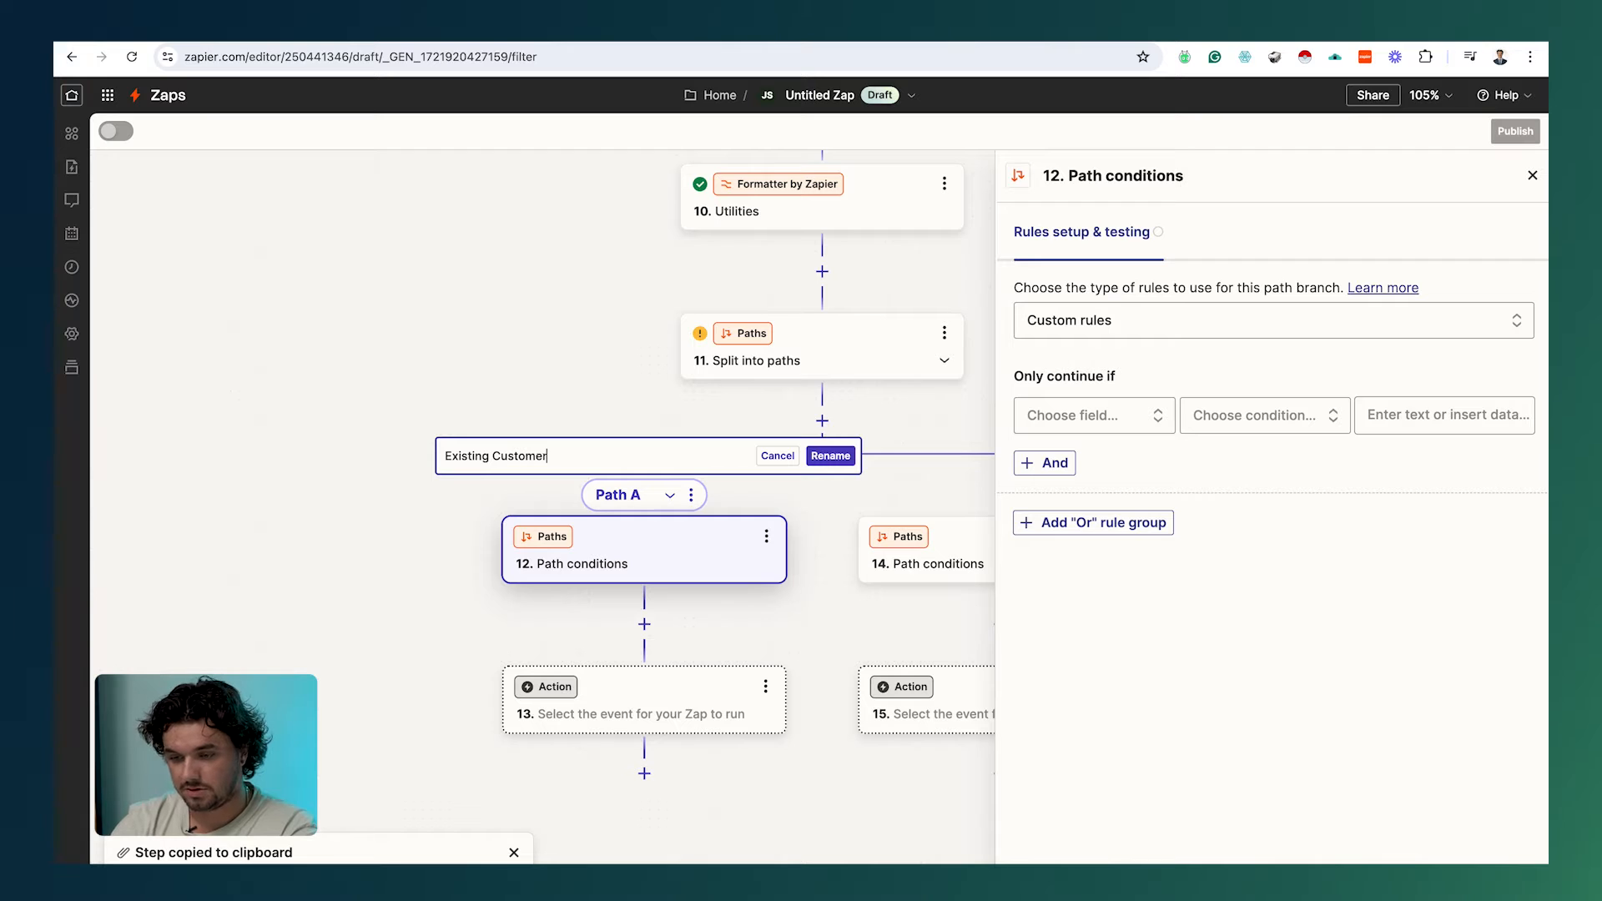
pyautogui.click(829, 455)
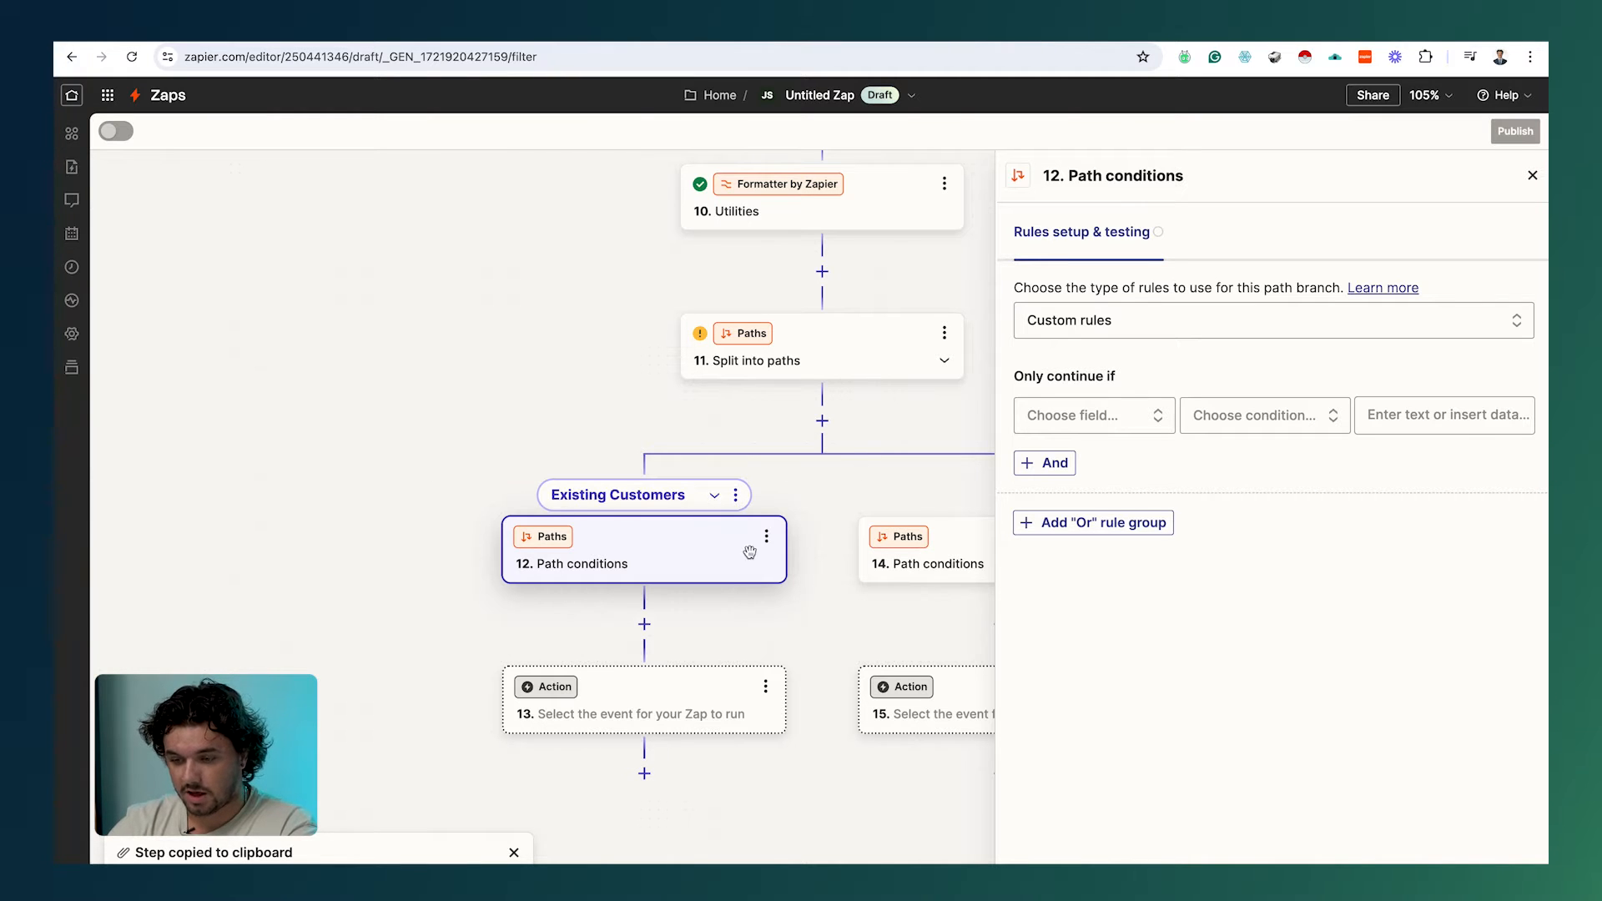
# Step: Set the Existing Customers rule to Returning Customer? (Text) exactly matches Yes
pyautogui.click(1101, 417)
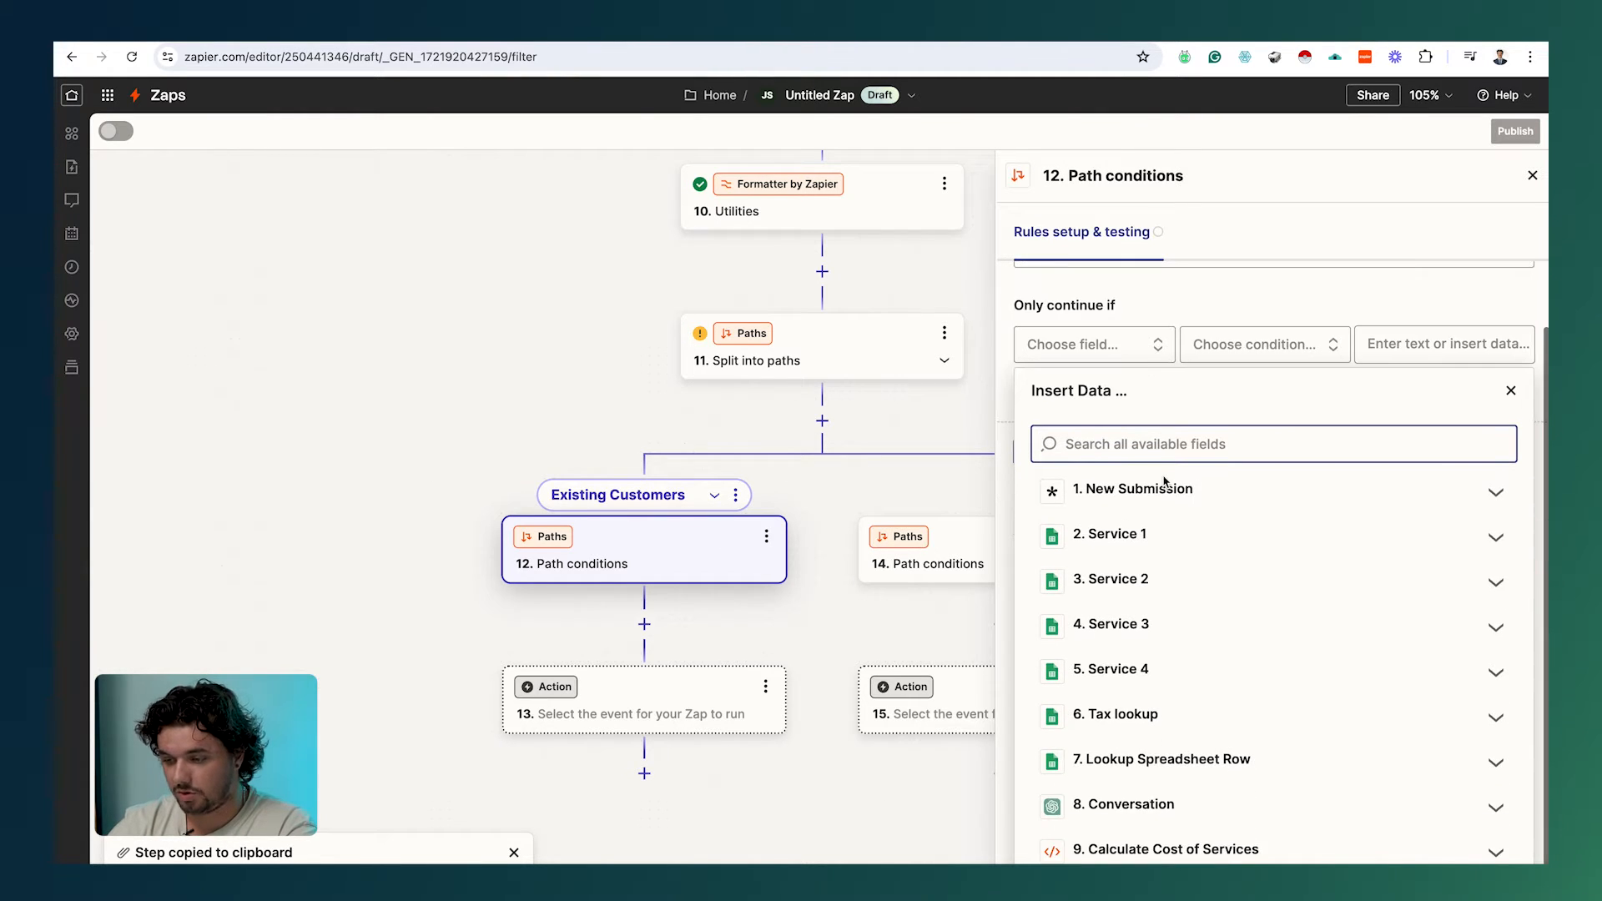
pyautogui.click(1164, 497)
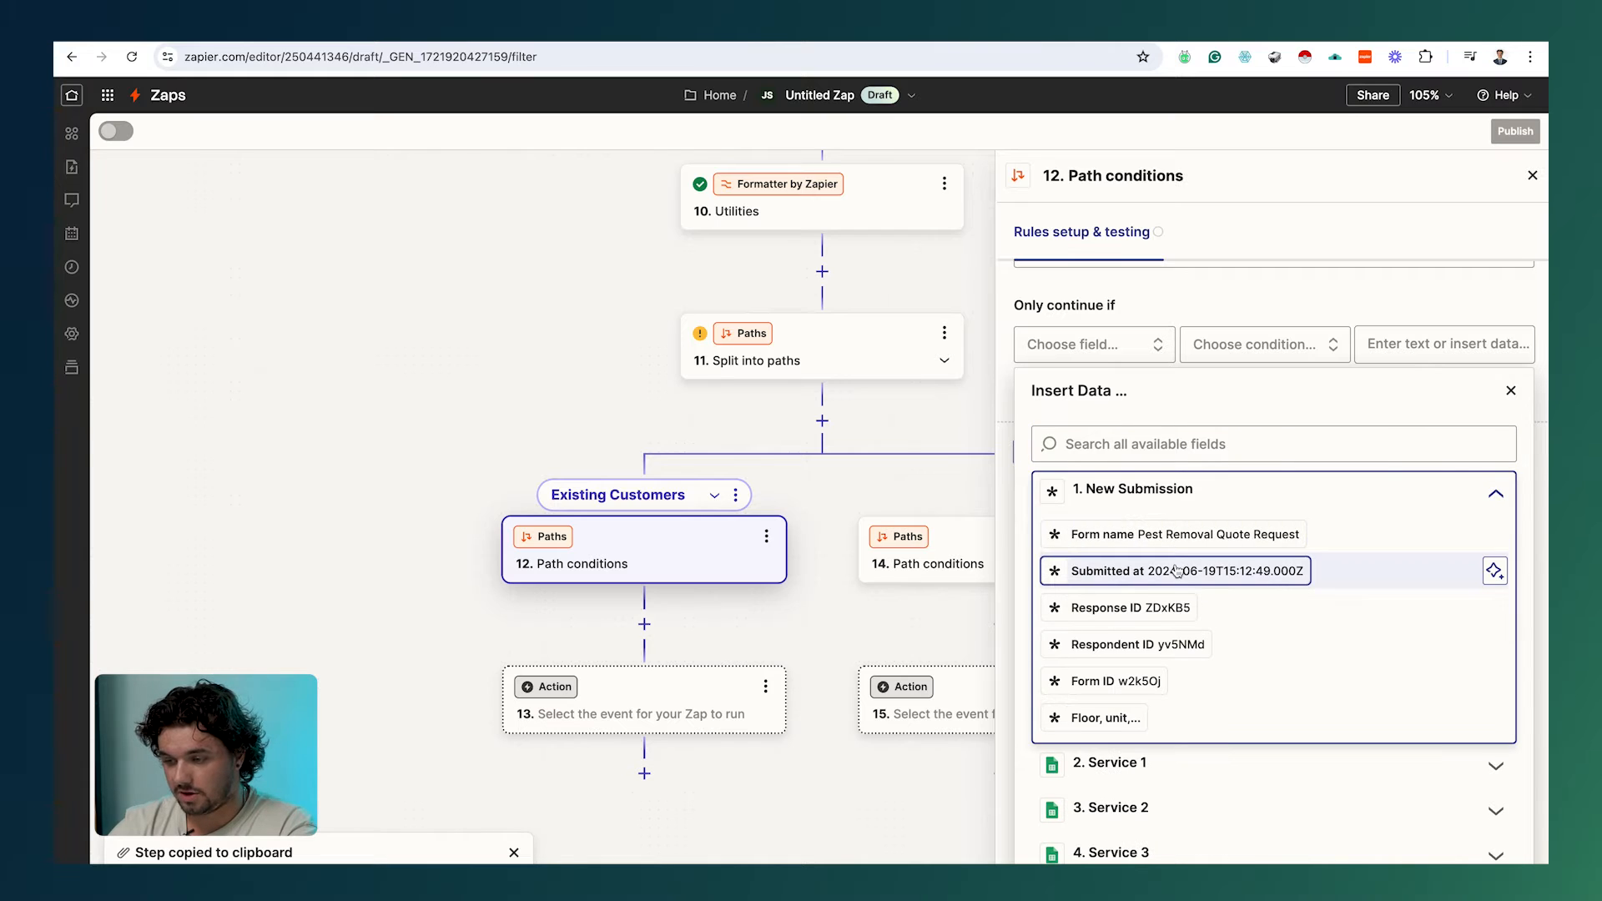
pyautogui.scroll(-4, 1184, 524)
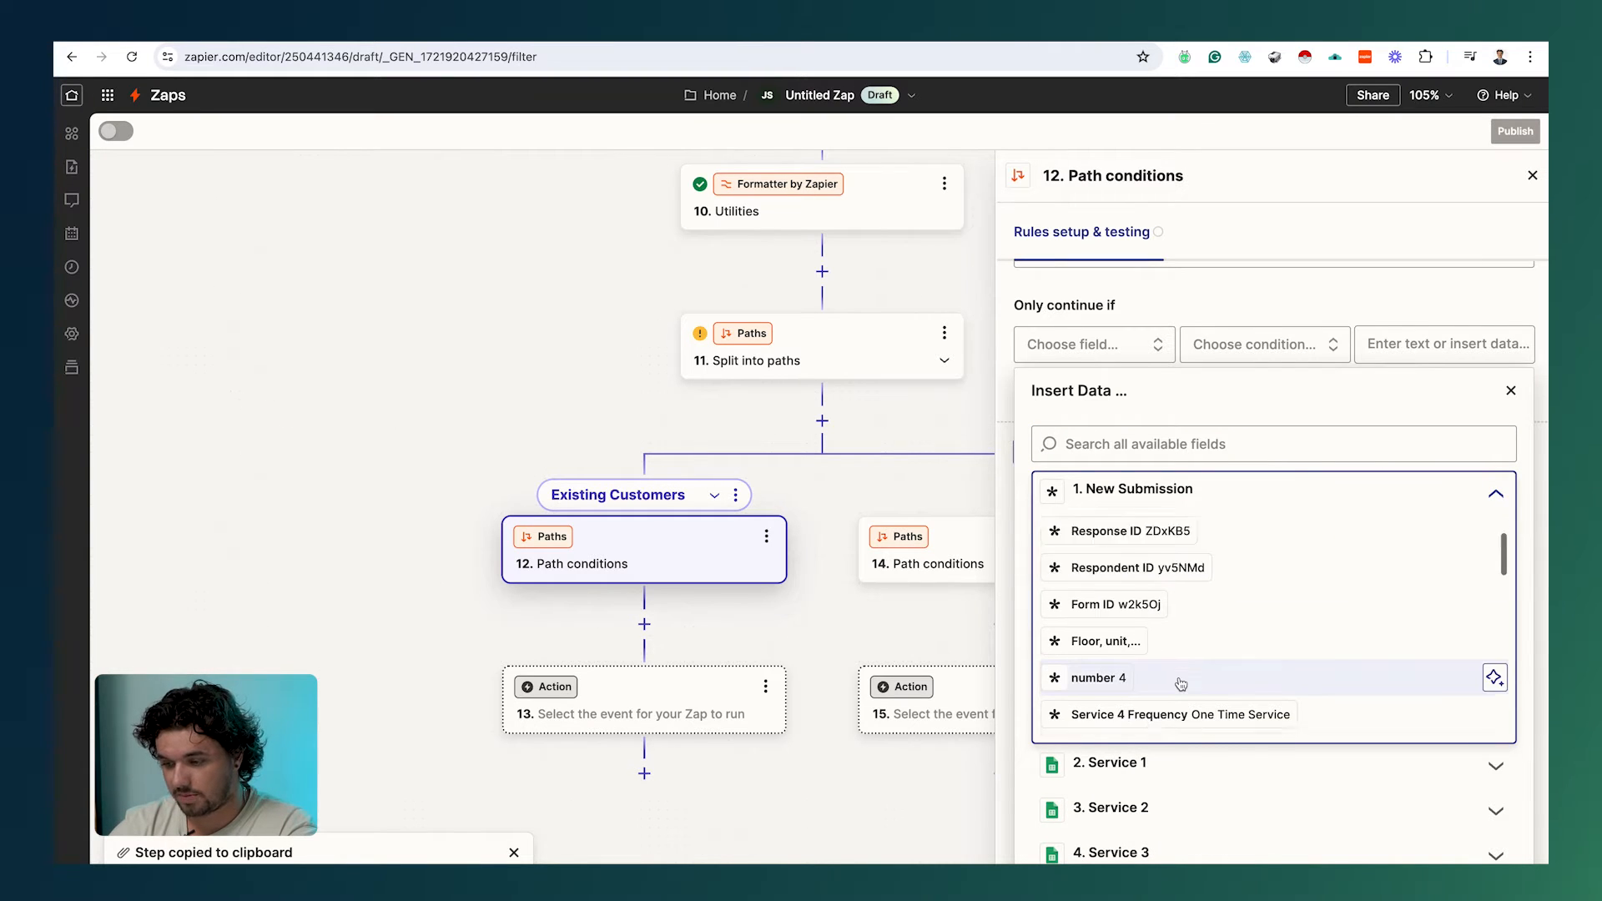
pyautogui.click(1125, 447)
pyautogui.write('retu')
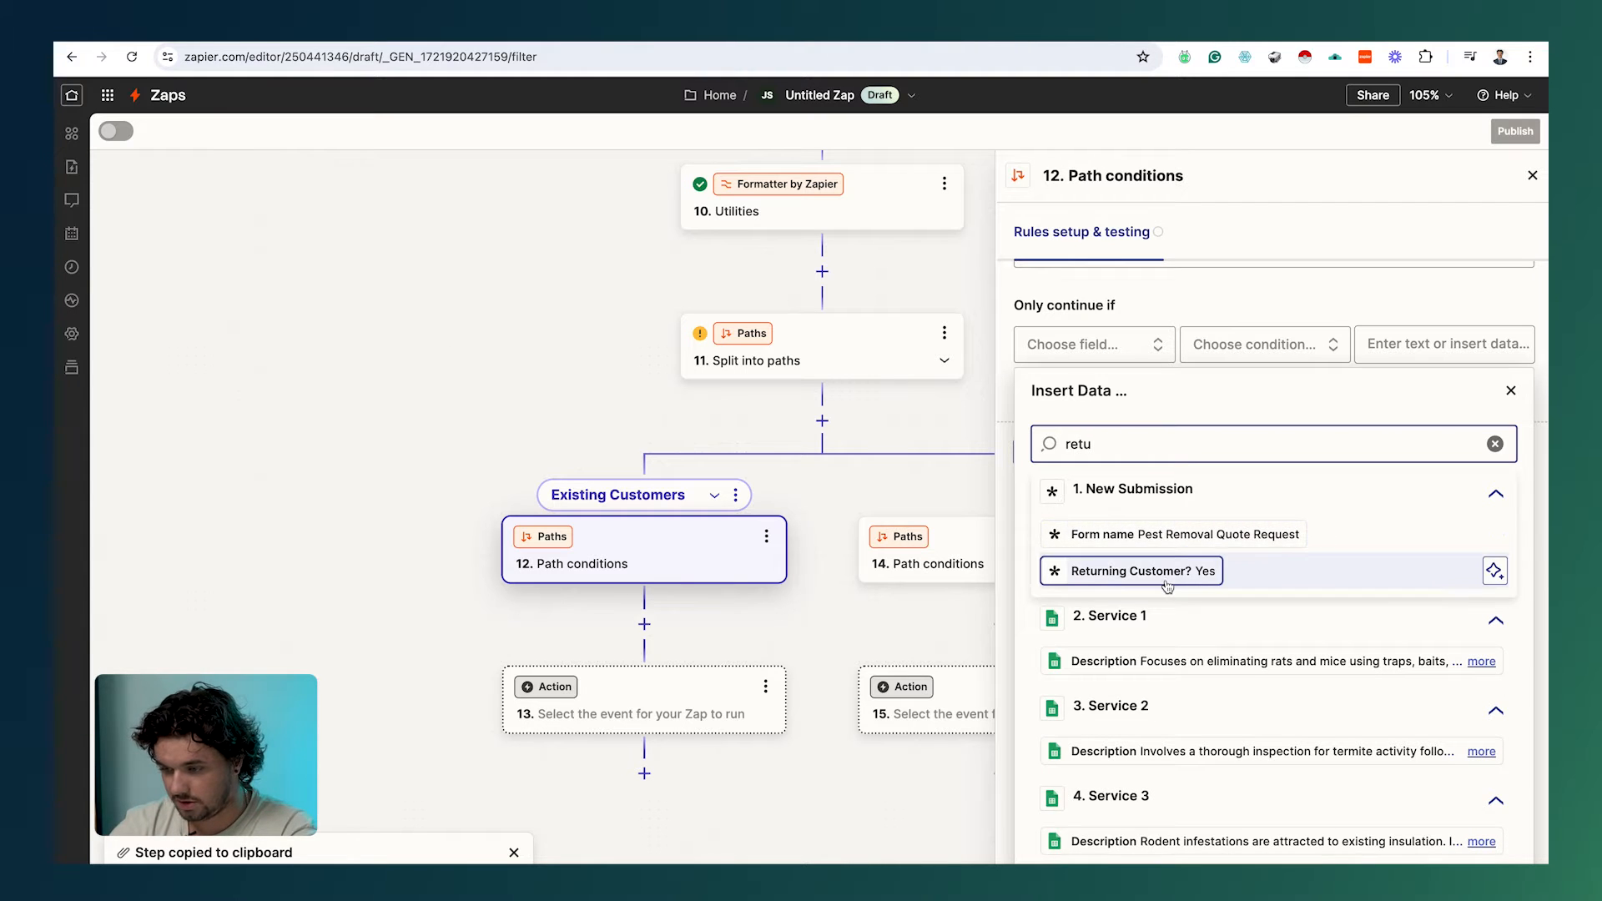
pyautogui.click(1143, 570)
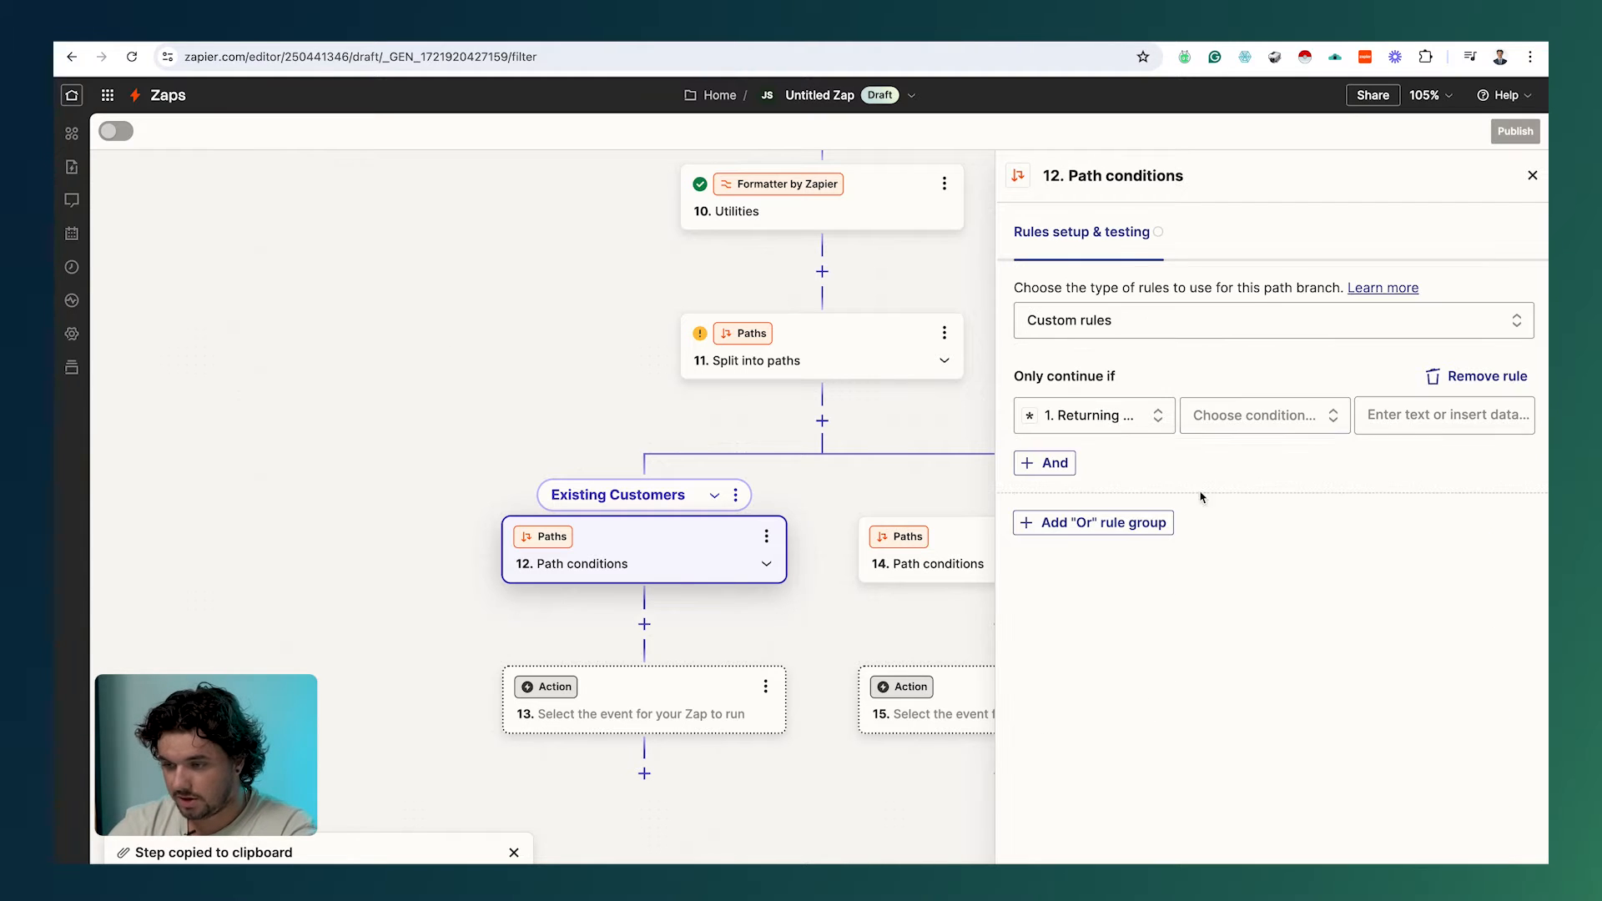
pyautogui.click(1272, 416)
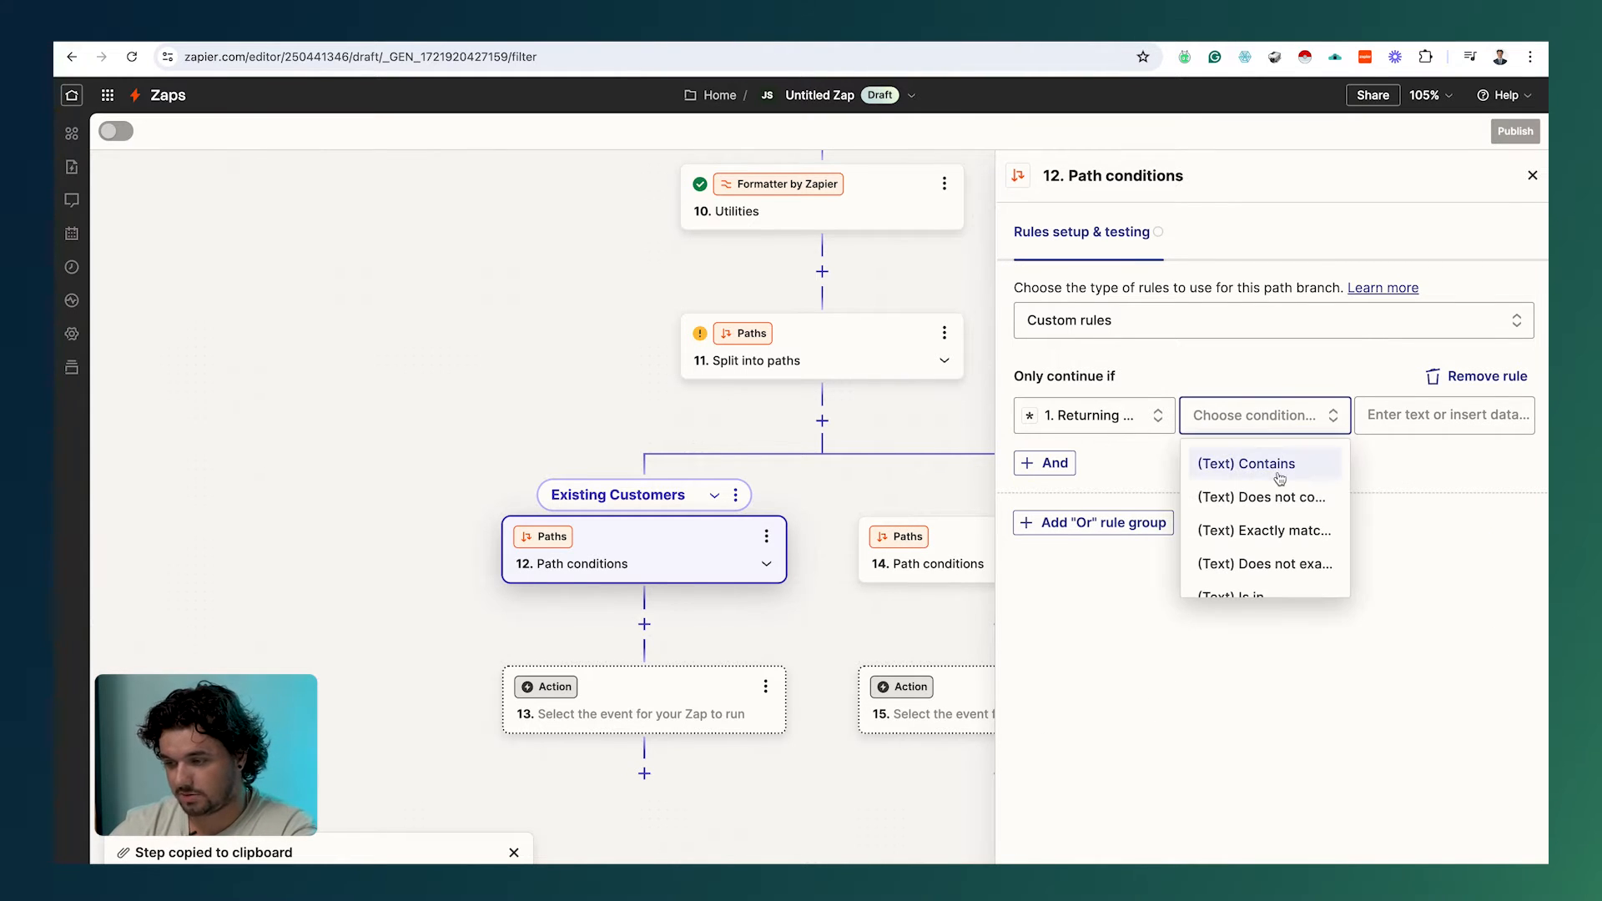
pyautogui.click(1291, 529)
pyautogui.write('Yes')
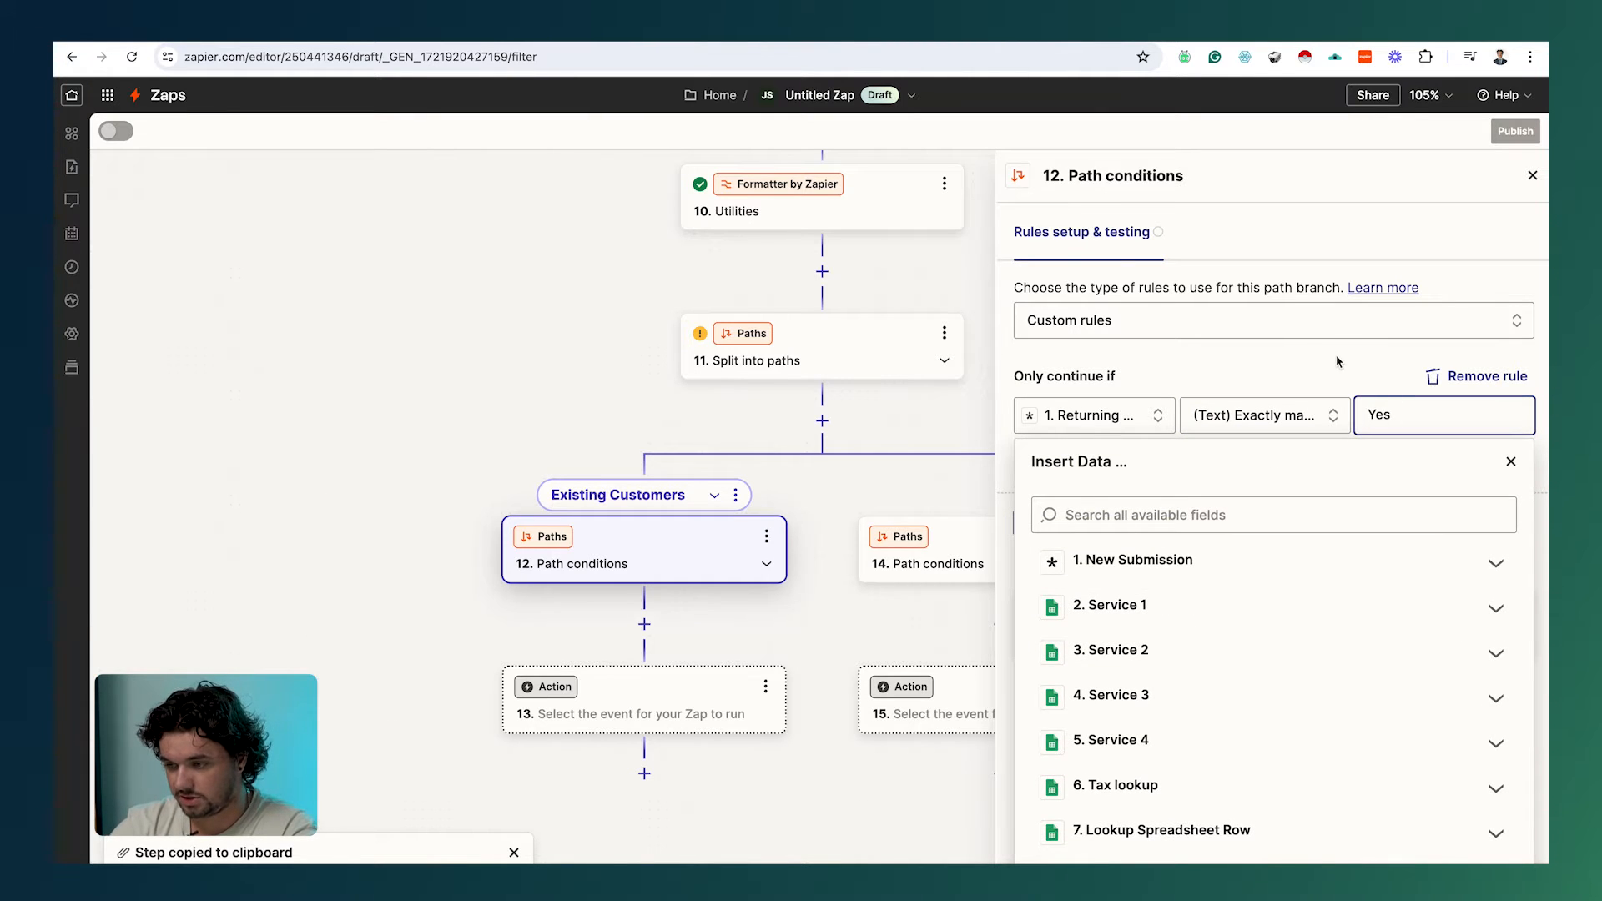
pyautogui.click(1334, 377)
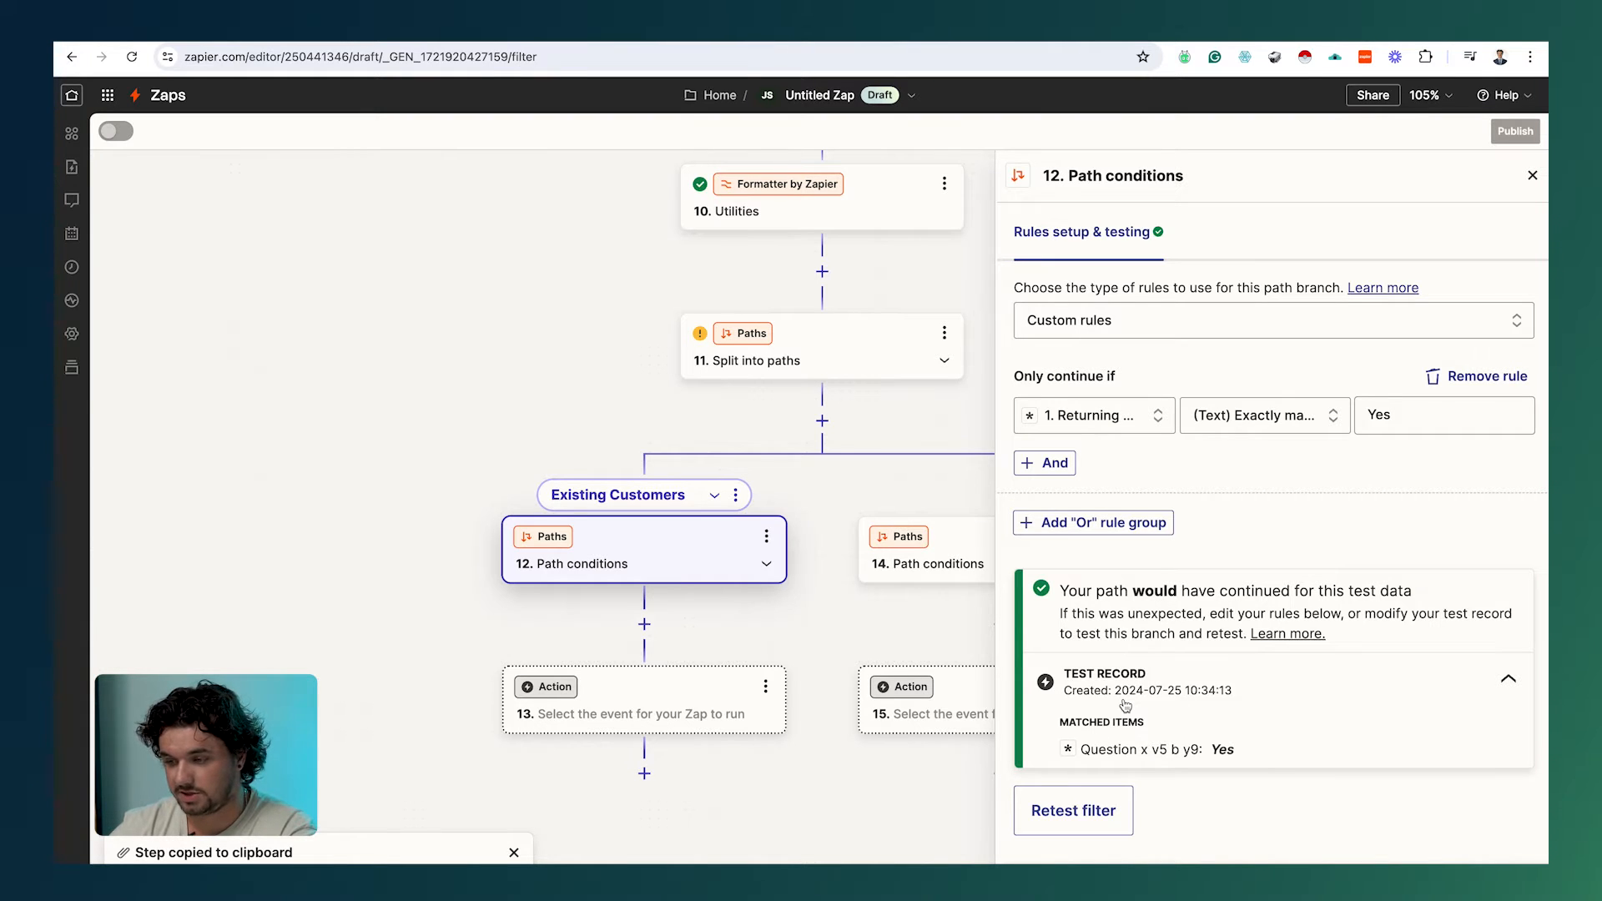
pyautogui.click(969, 554)
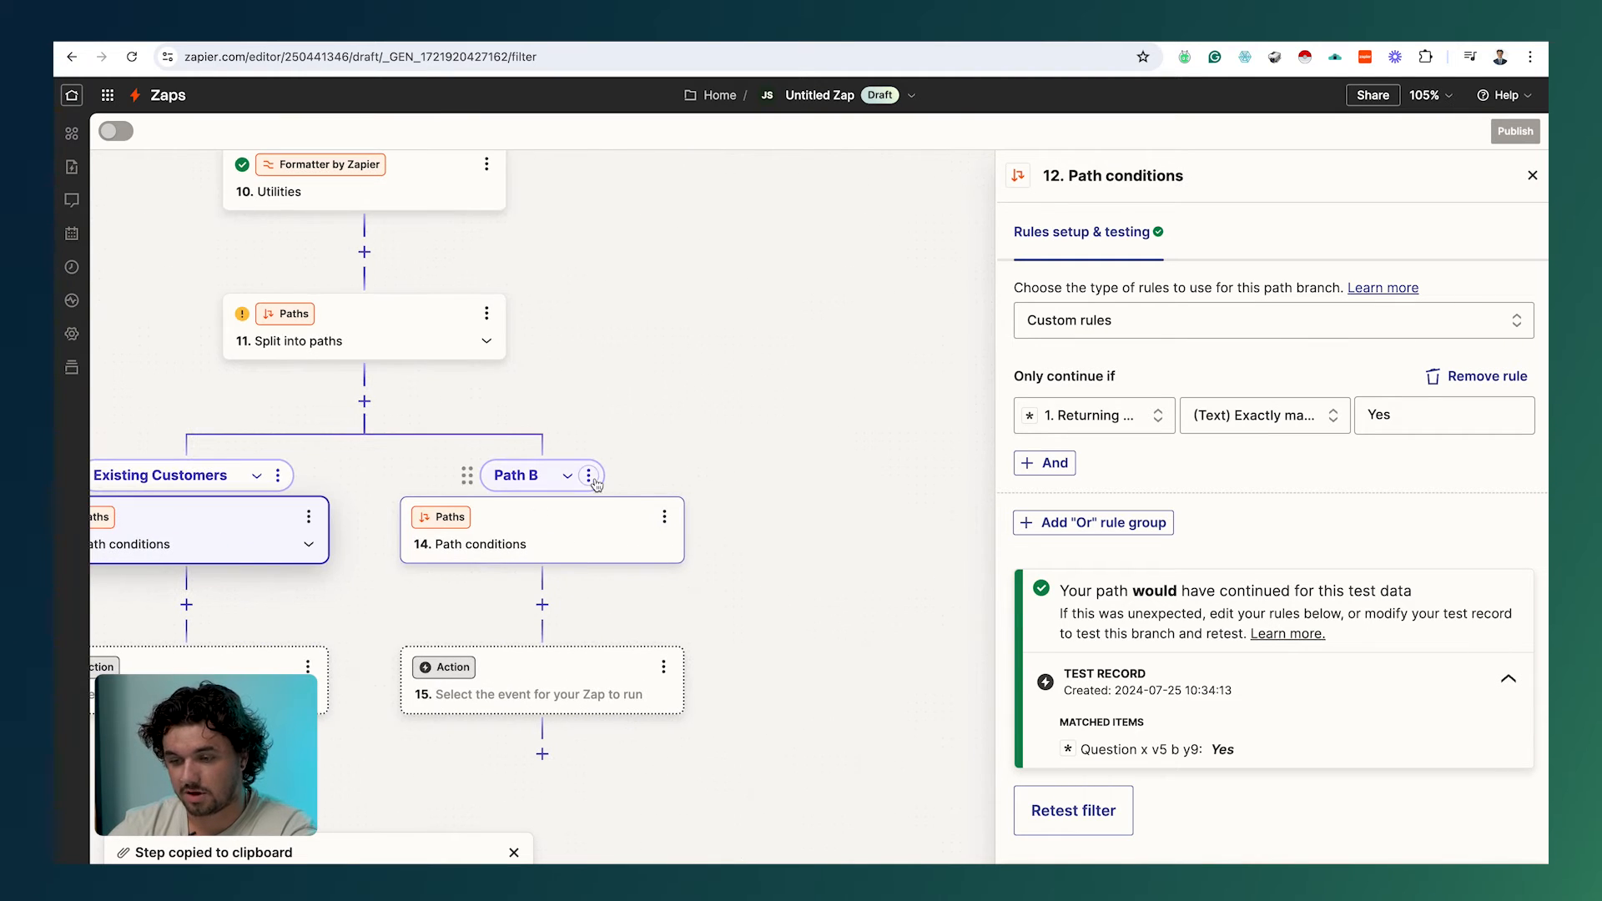
# Step: Rename the Path B branch to New Customer
pyautogui.click(589, 476)
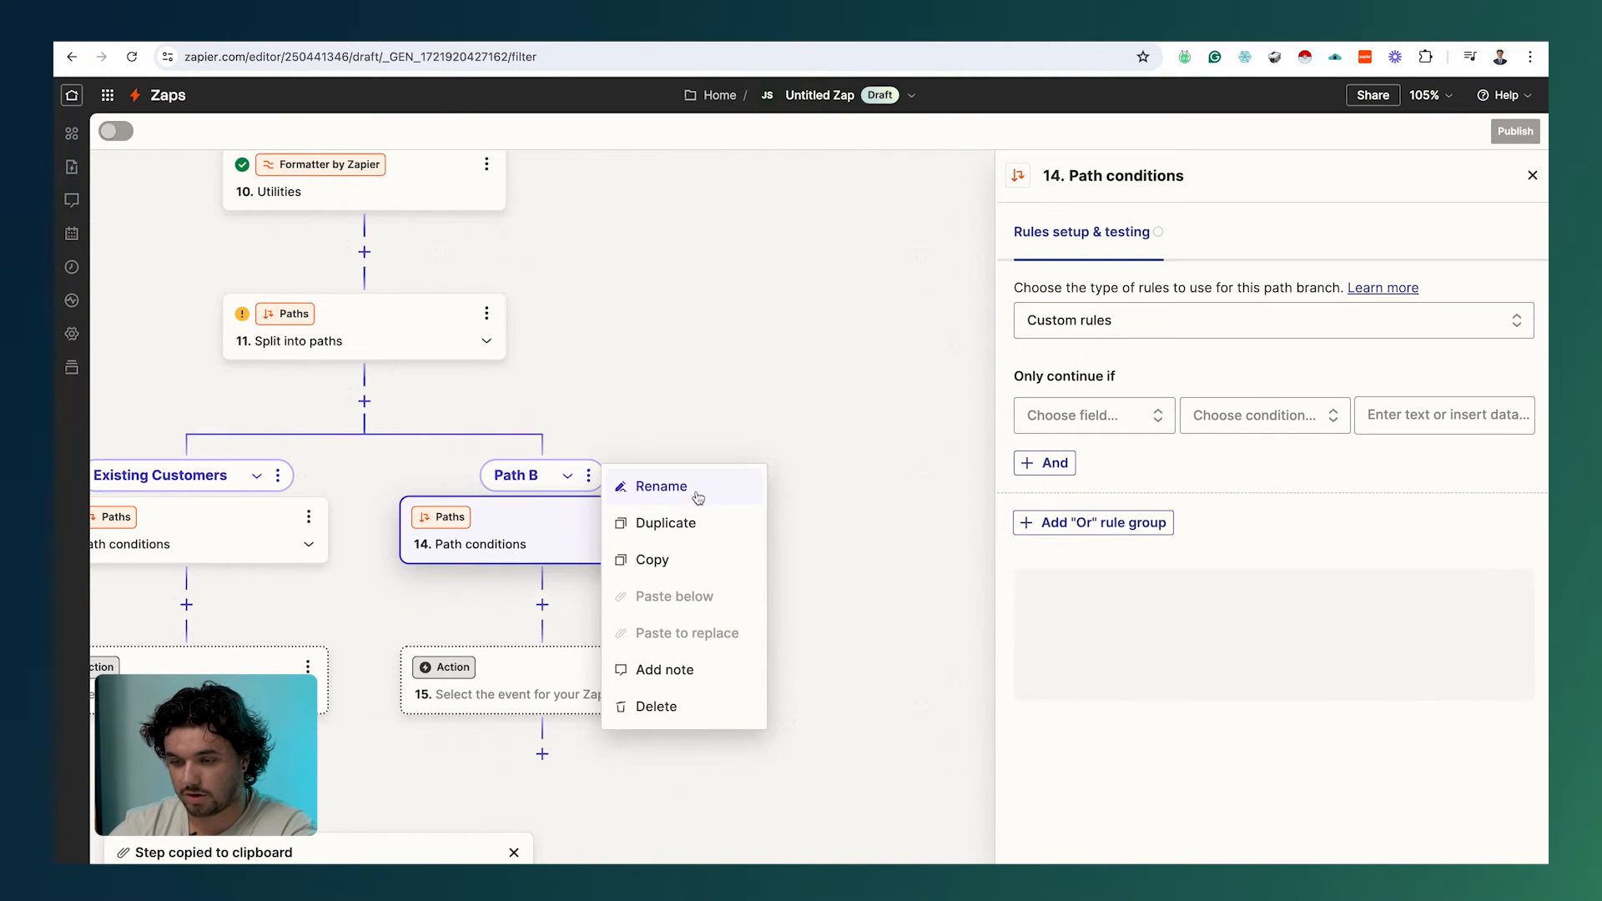
pyautogui.click(698, 498)
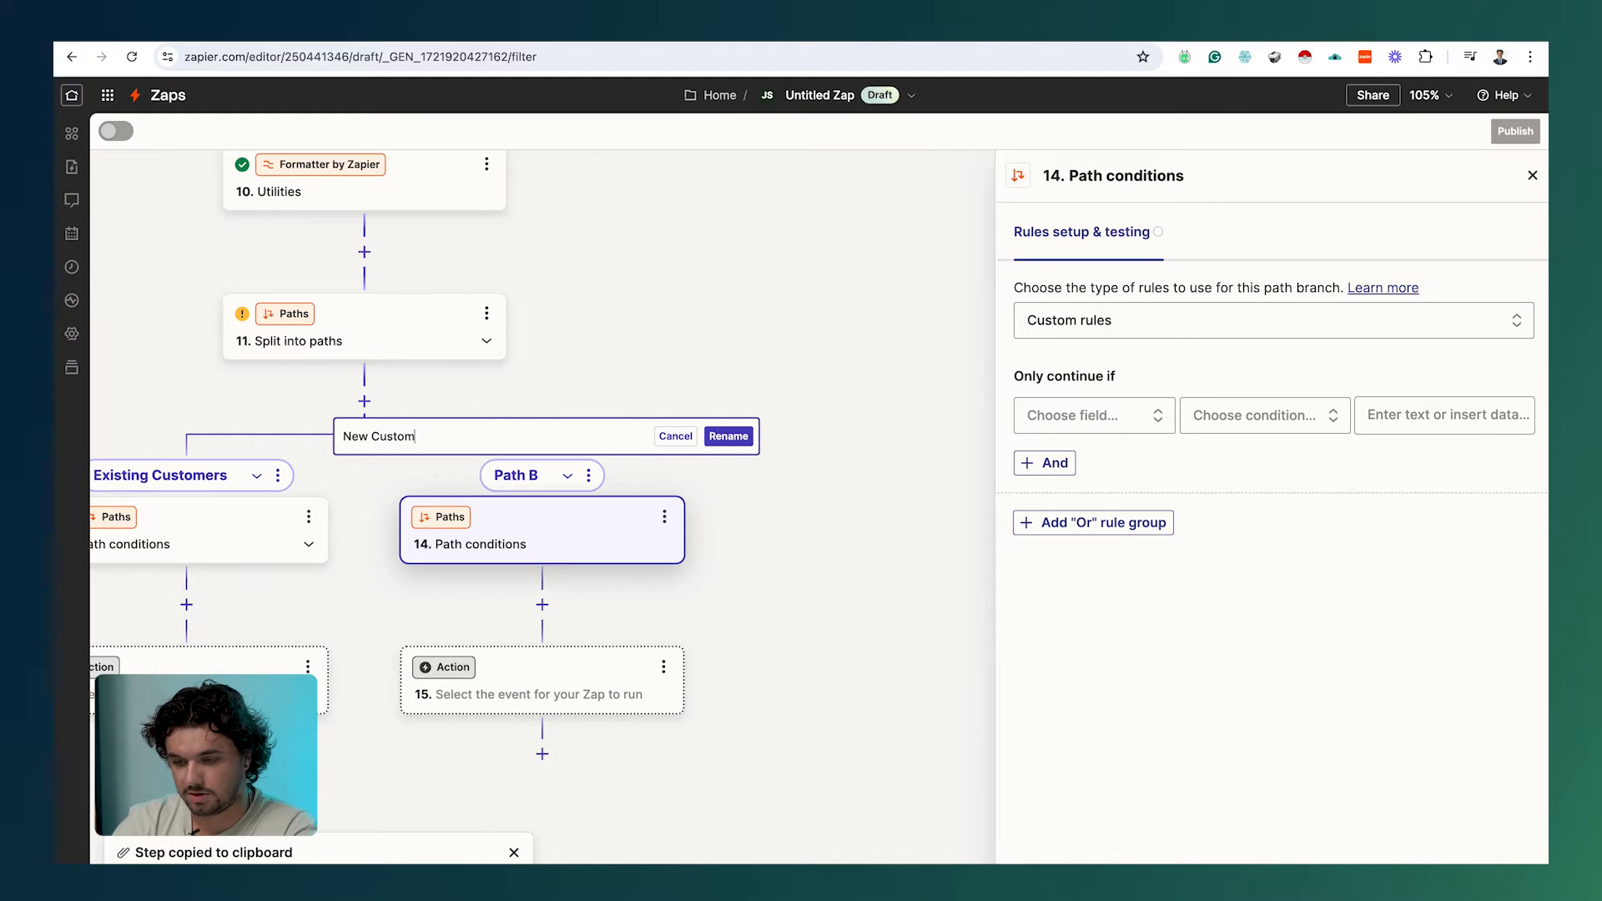
pyautogui.click(728, 436)
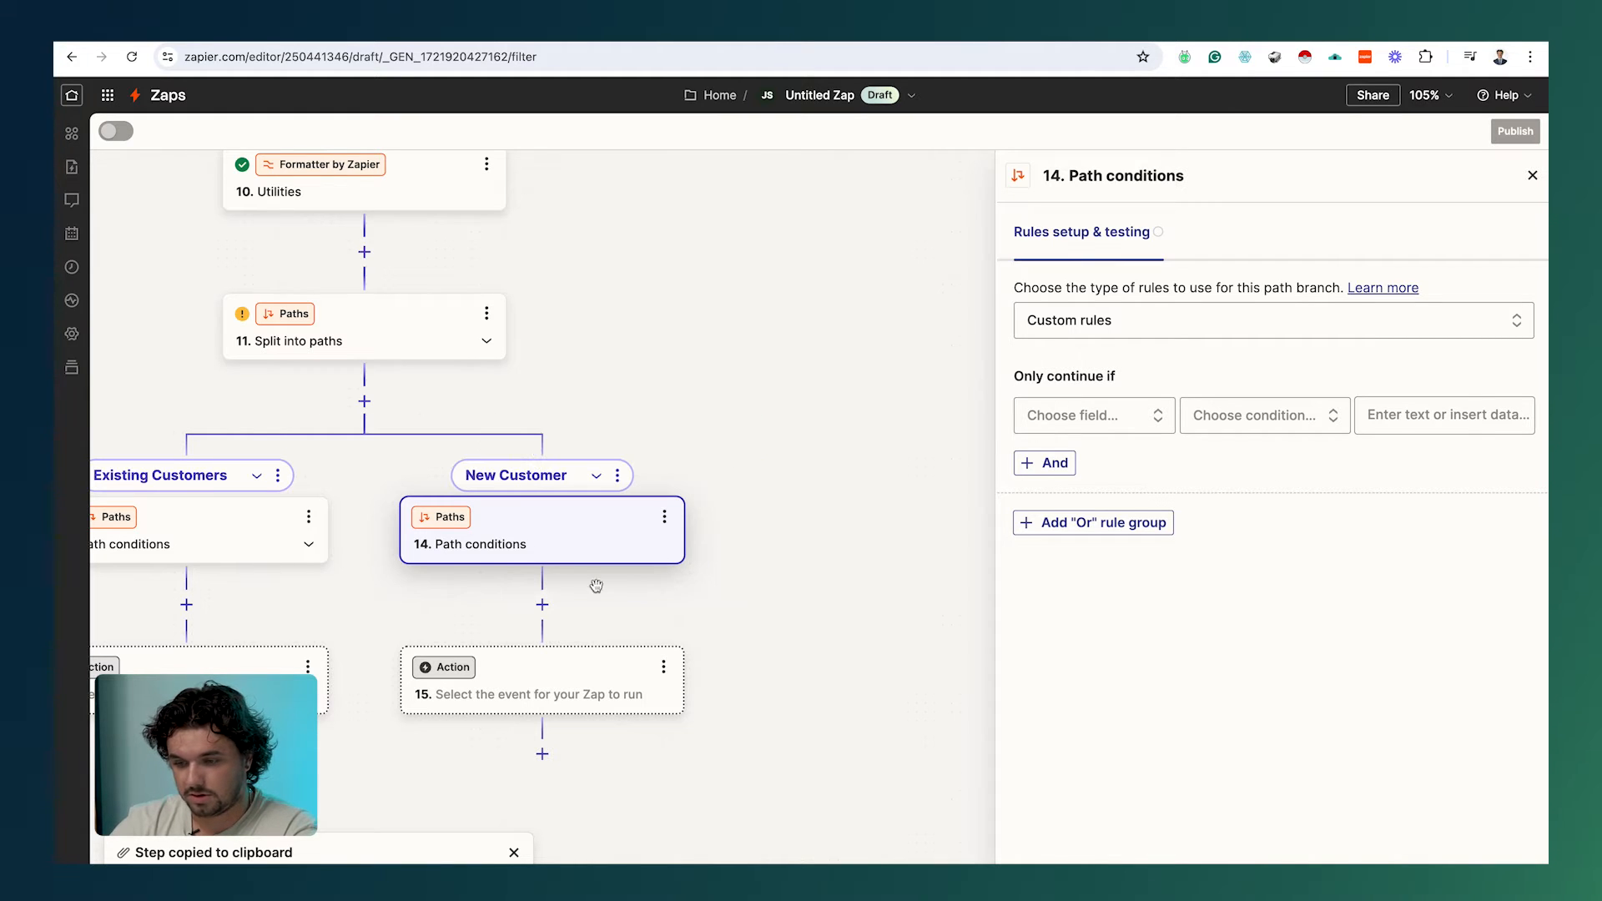
# Step: Set the New Customer rule to Returning Customer? (Text) exactly matches No
pyautogui.click(1143, 411)
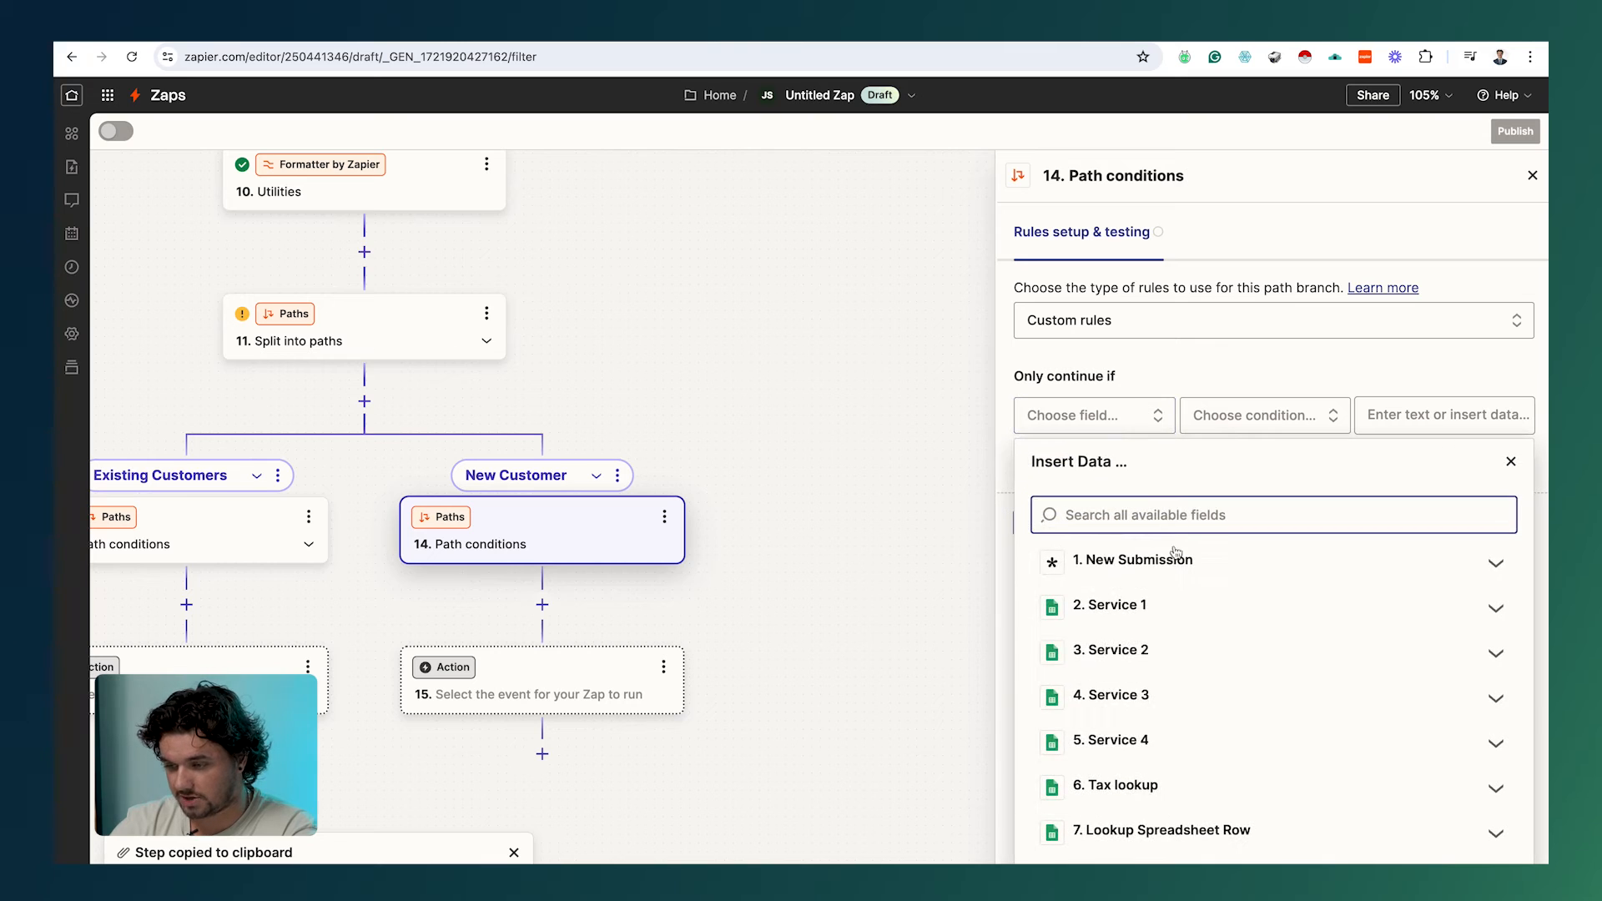
pyautogui.click(1135, 522)
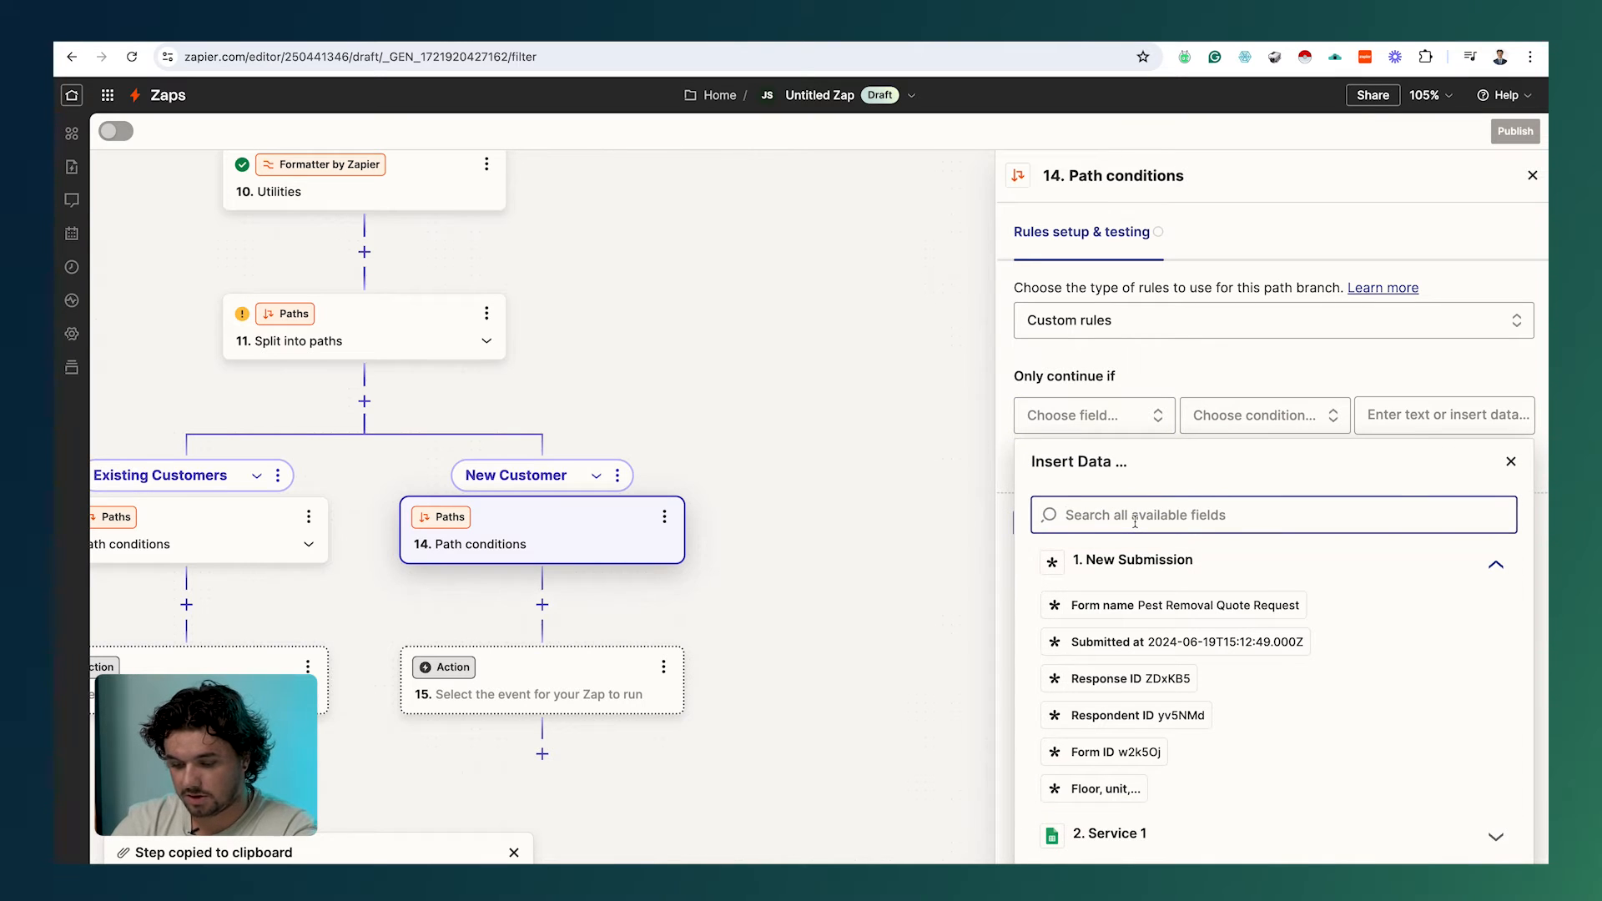
pyautogui.write('return')
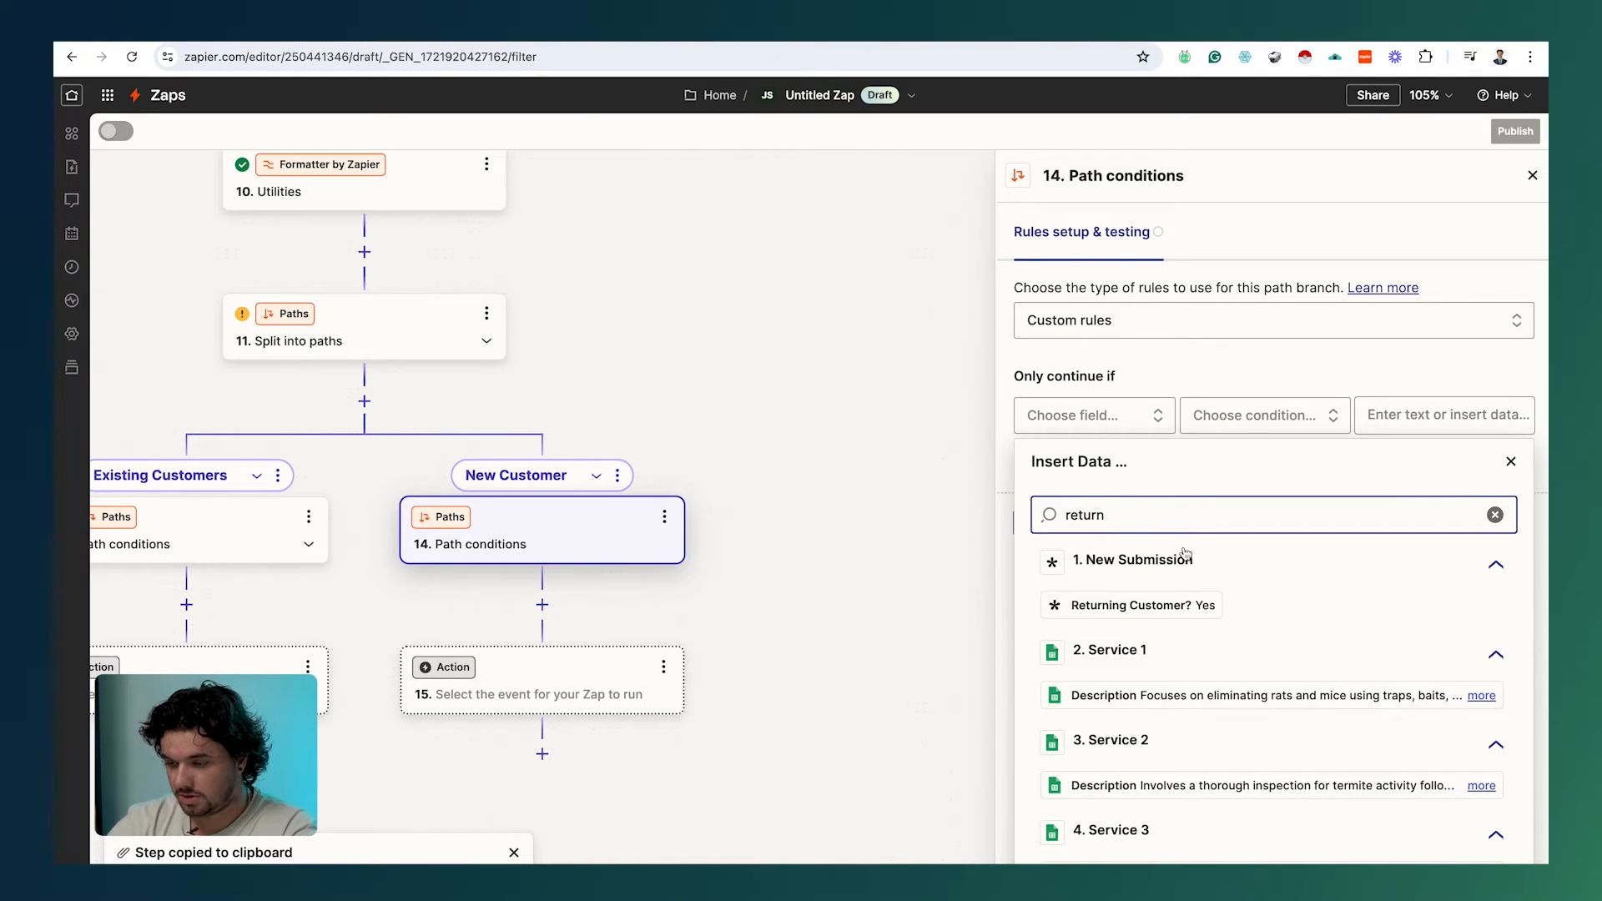
pyautogui.click(1160, 605)
pyautogui.click(1289, 415)
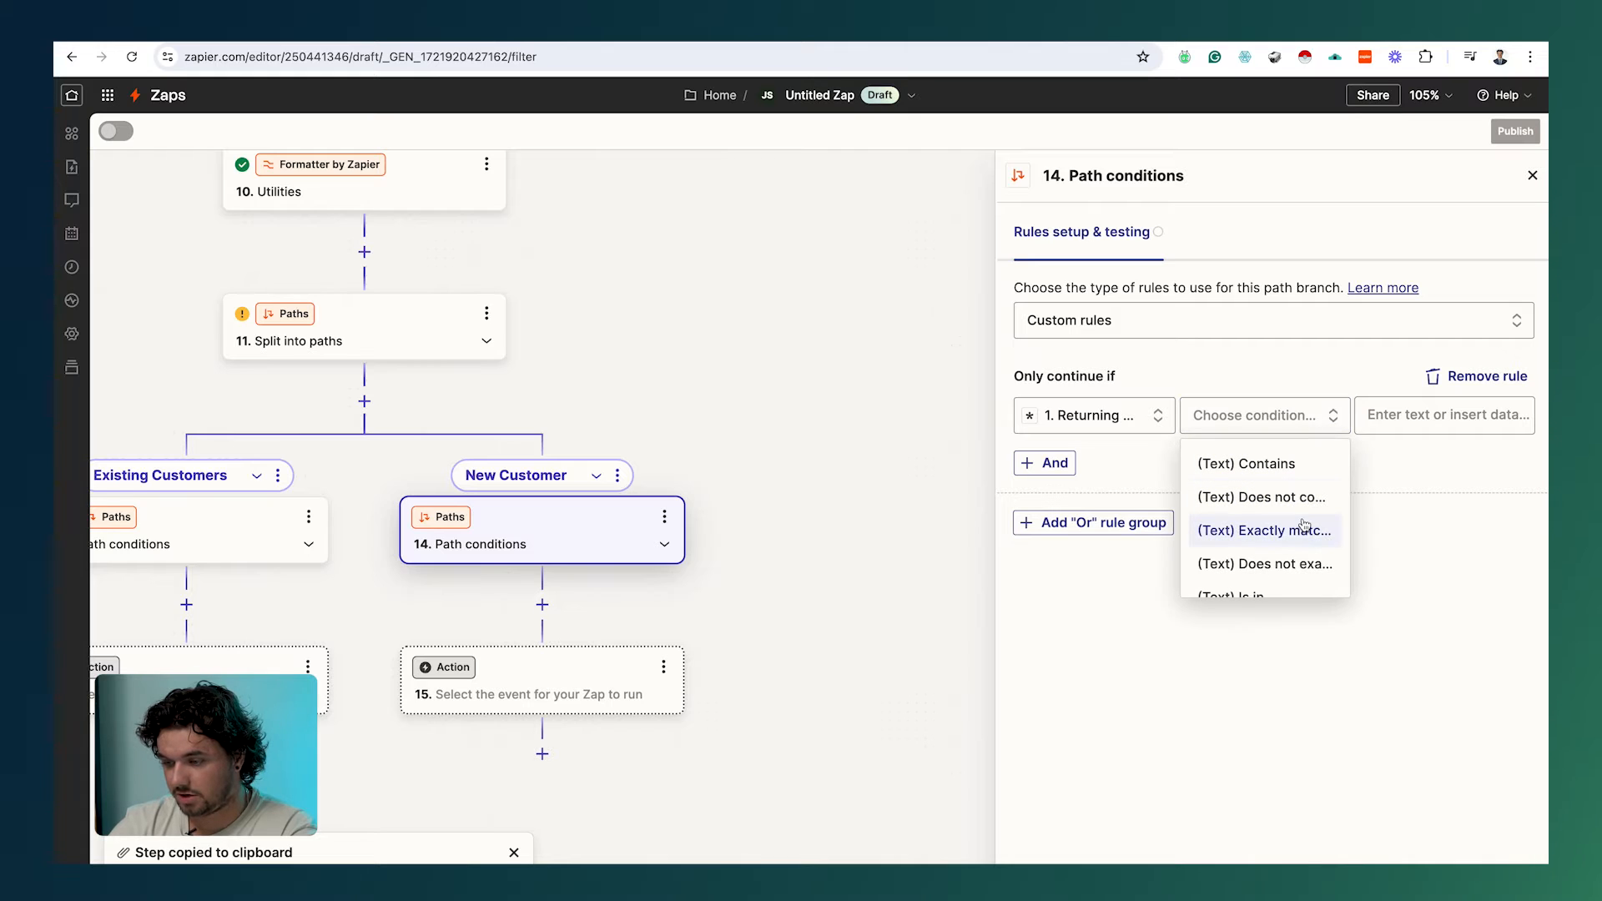
pyautogui.click(1276, 530)
pyautogui.click(1443, 415)
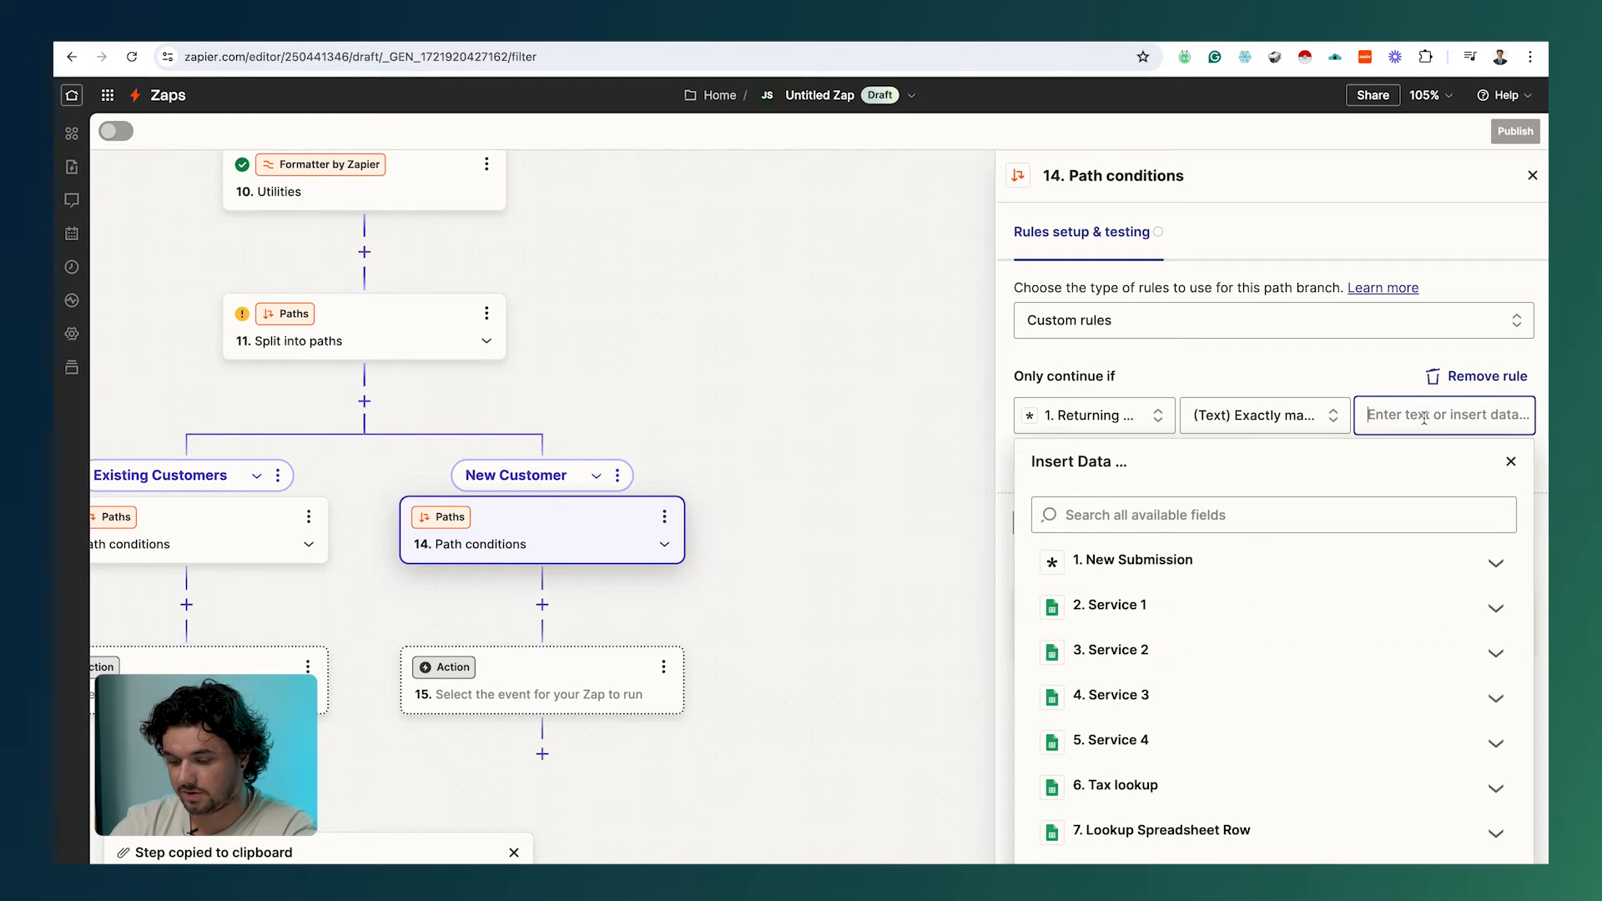
pyautogui.write('No')
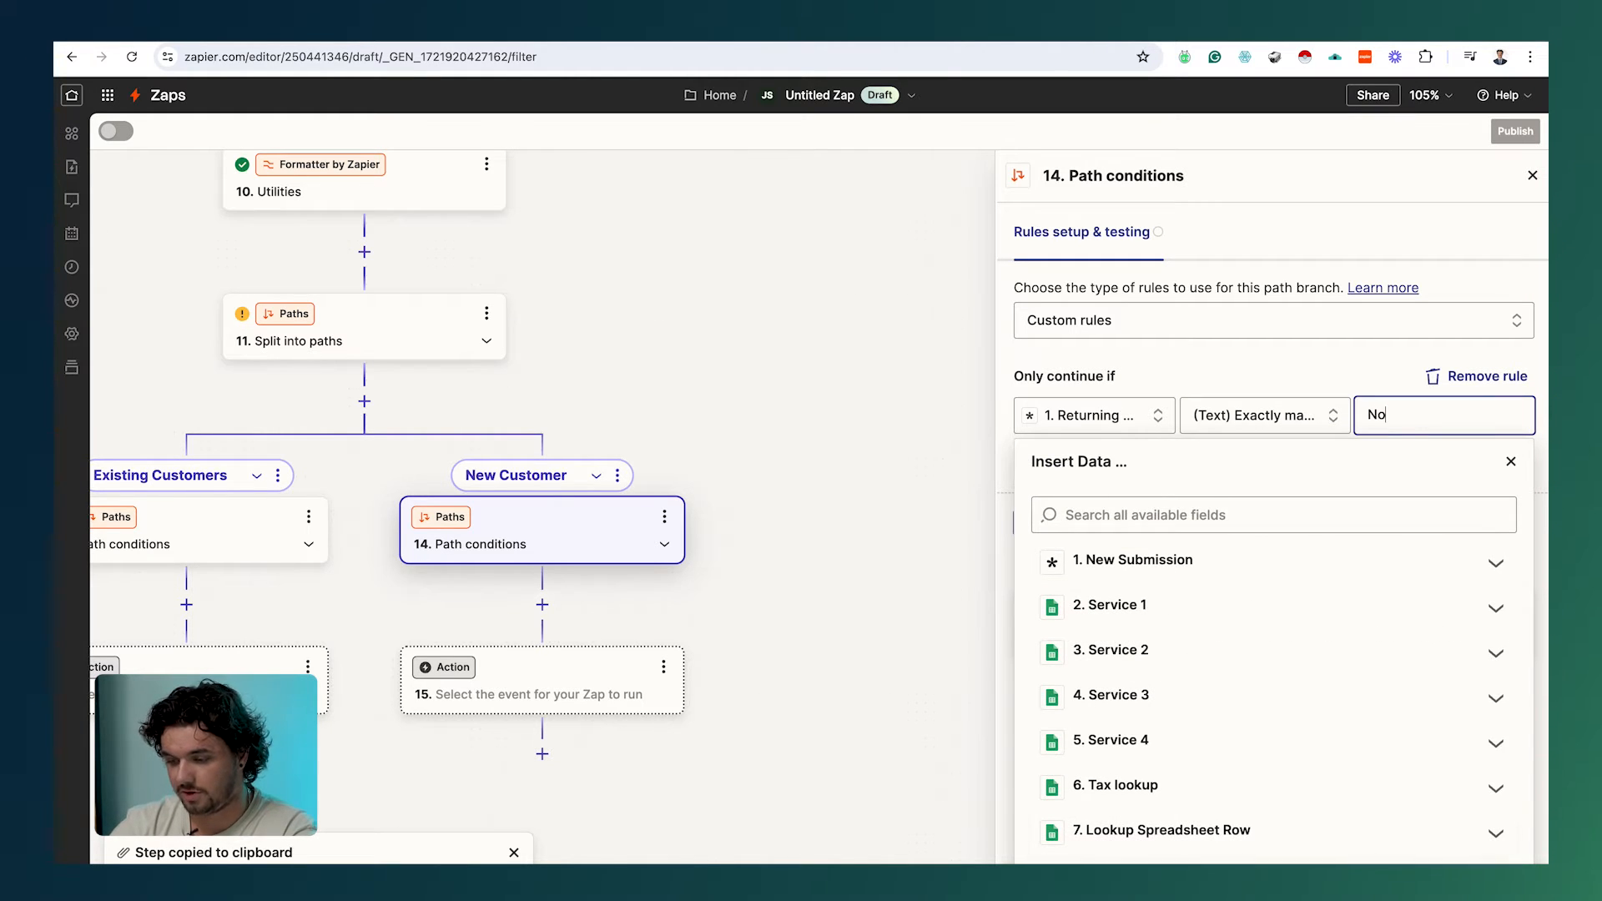
pyautogui.click(1268, 864)
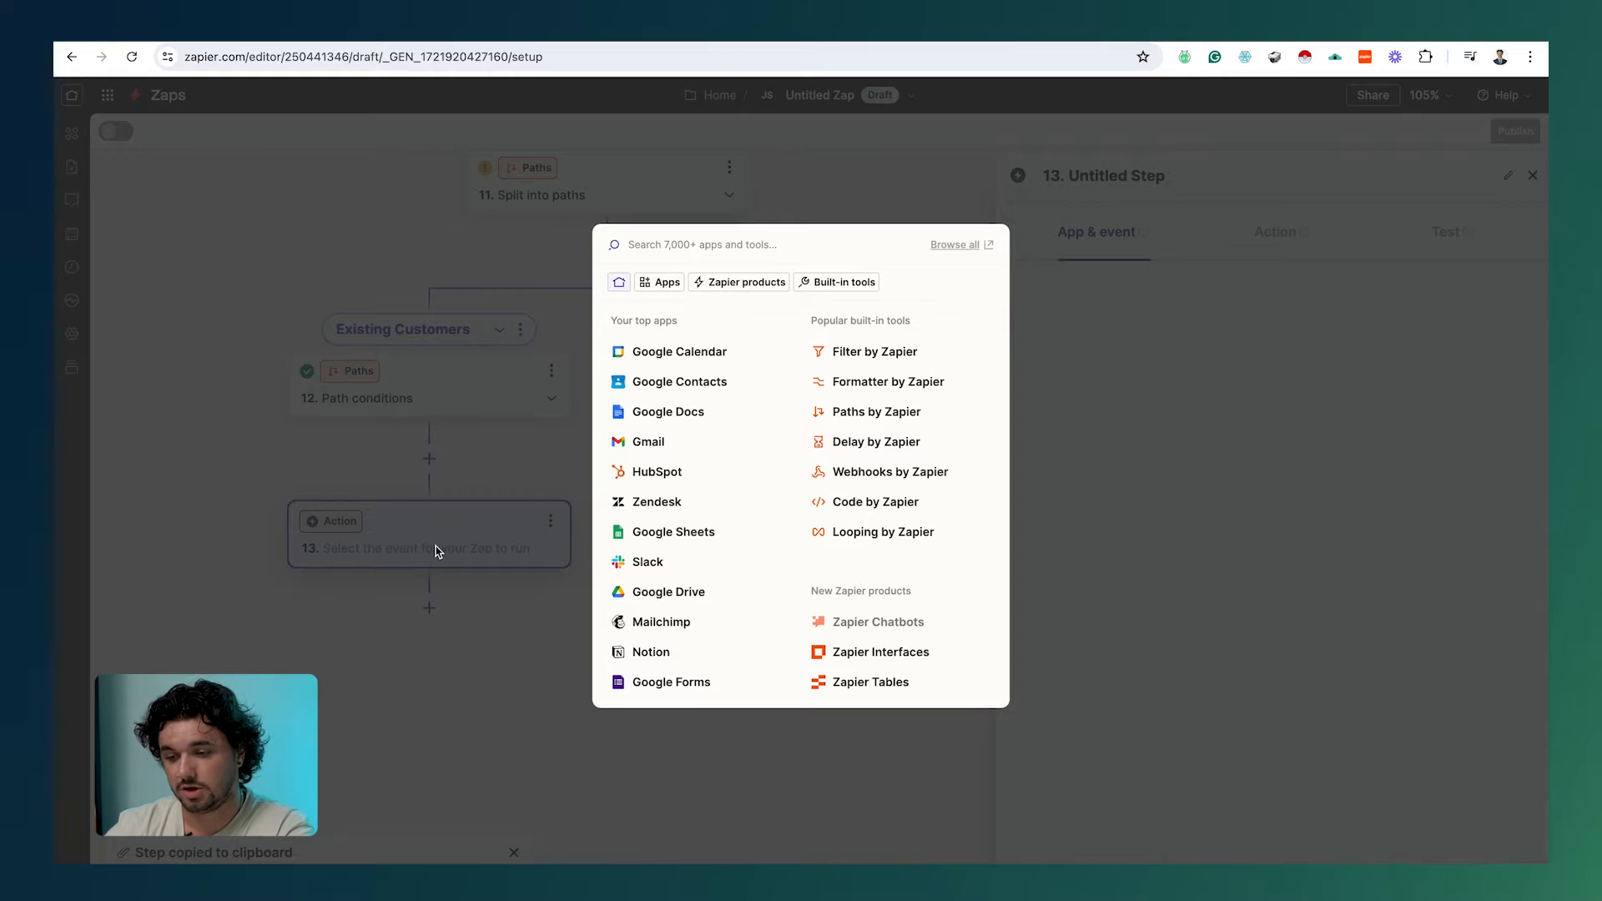
# Step: Make step 13 a Formatter Numbers step with the Spreadsheet-Style Formula transform
pyautogui.click(876, 383)
pyautogui.click(1205, 385)
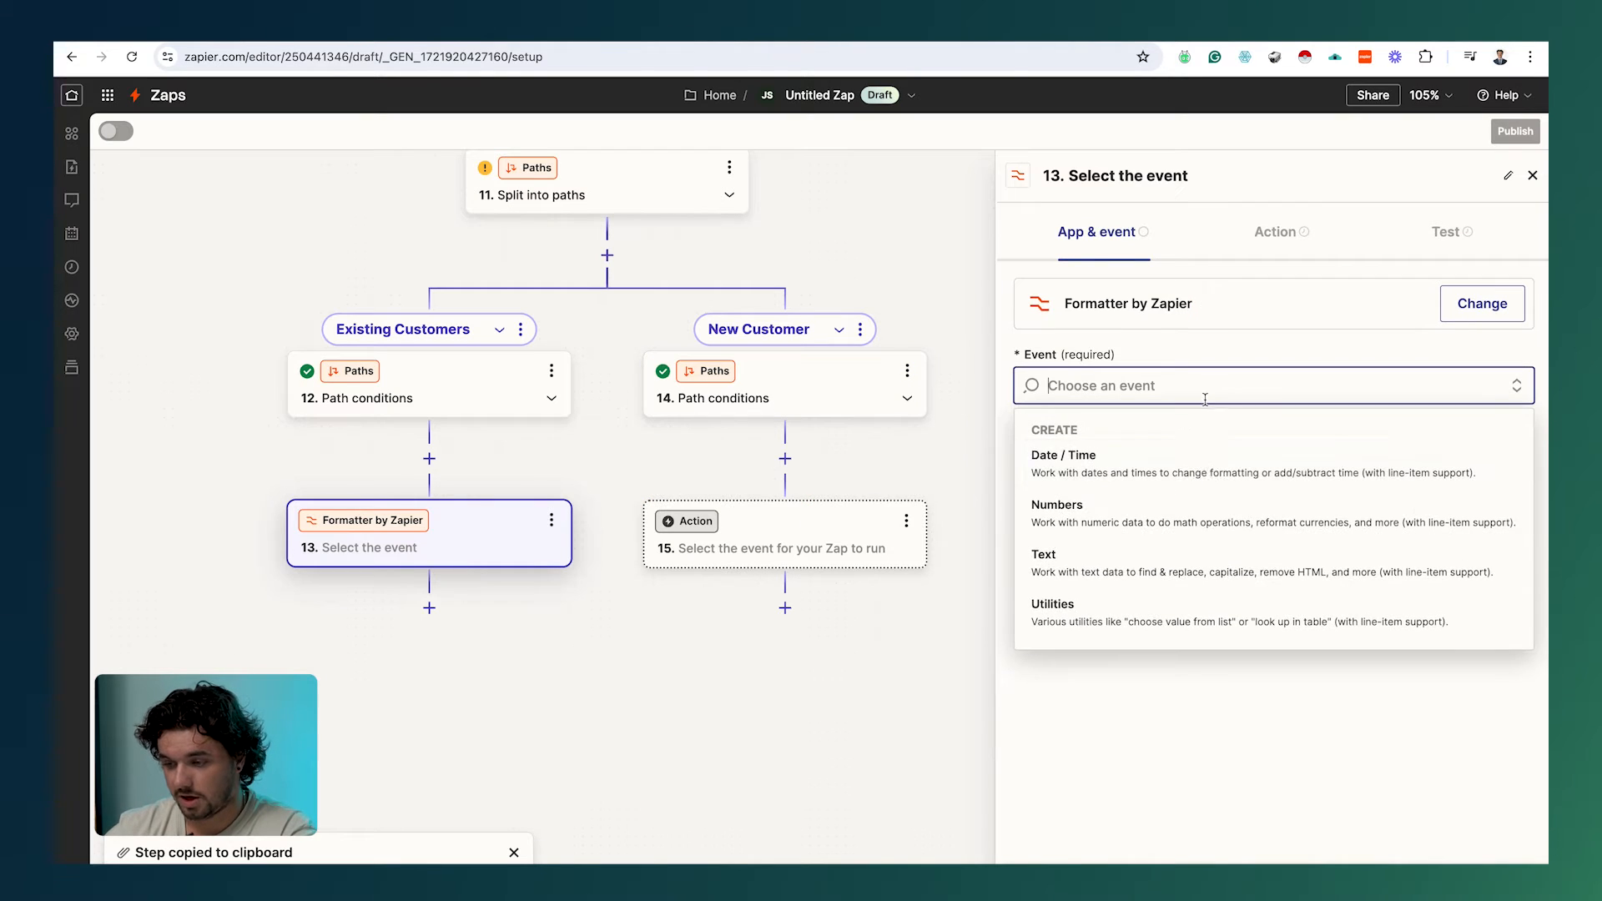
pyautogui.click(1165, 511)
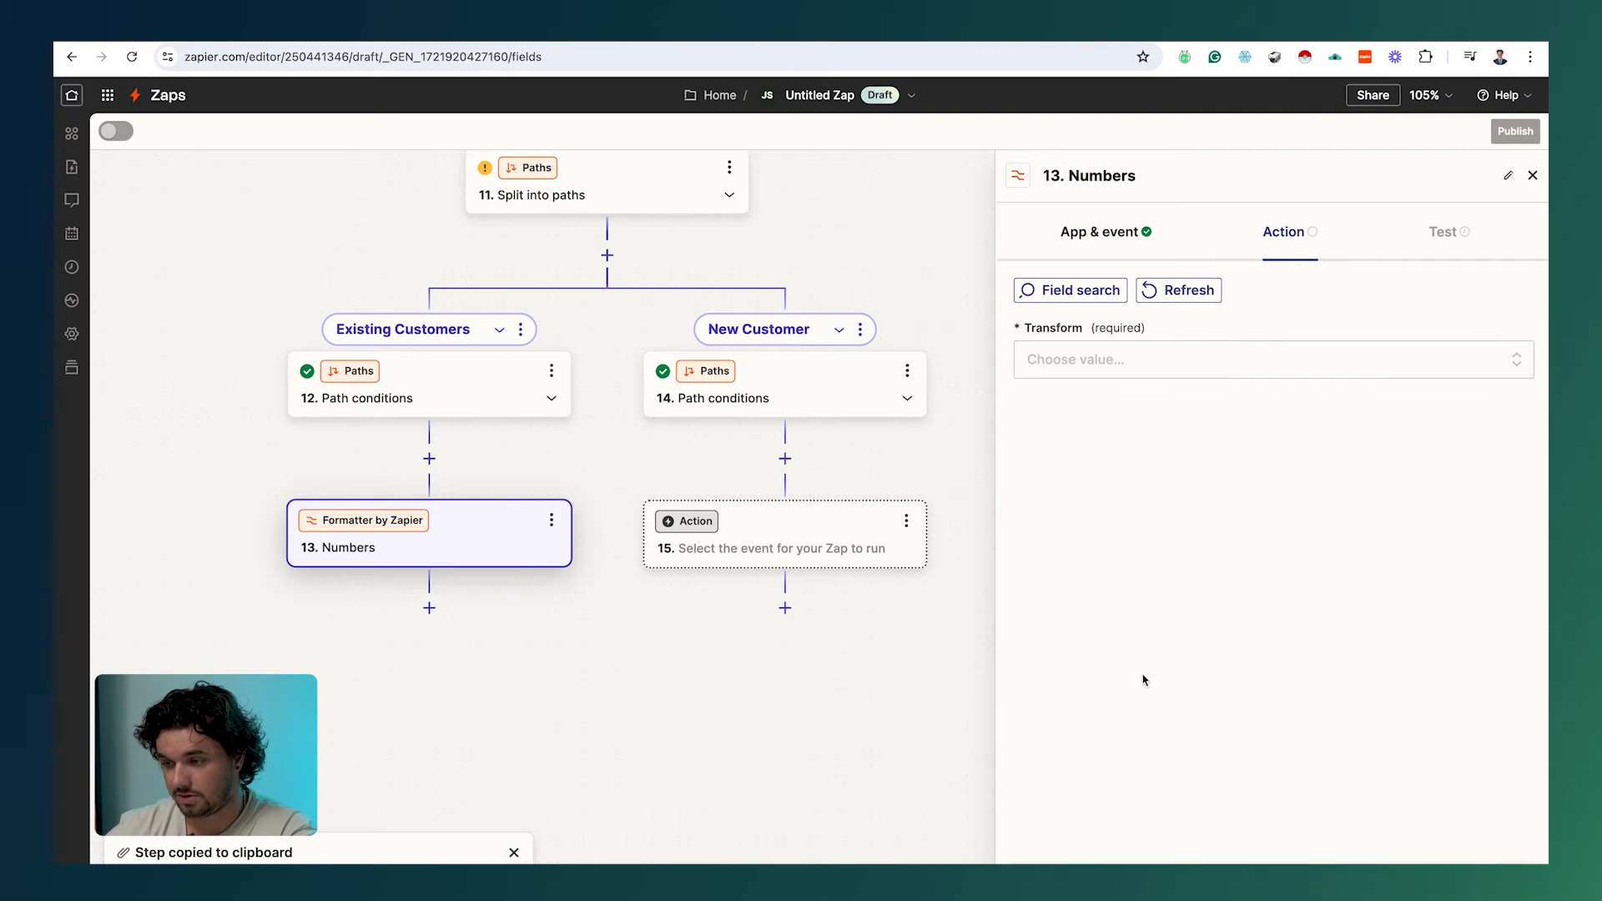
pyautogui.click(1121, 355)
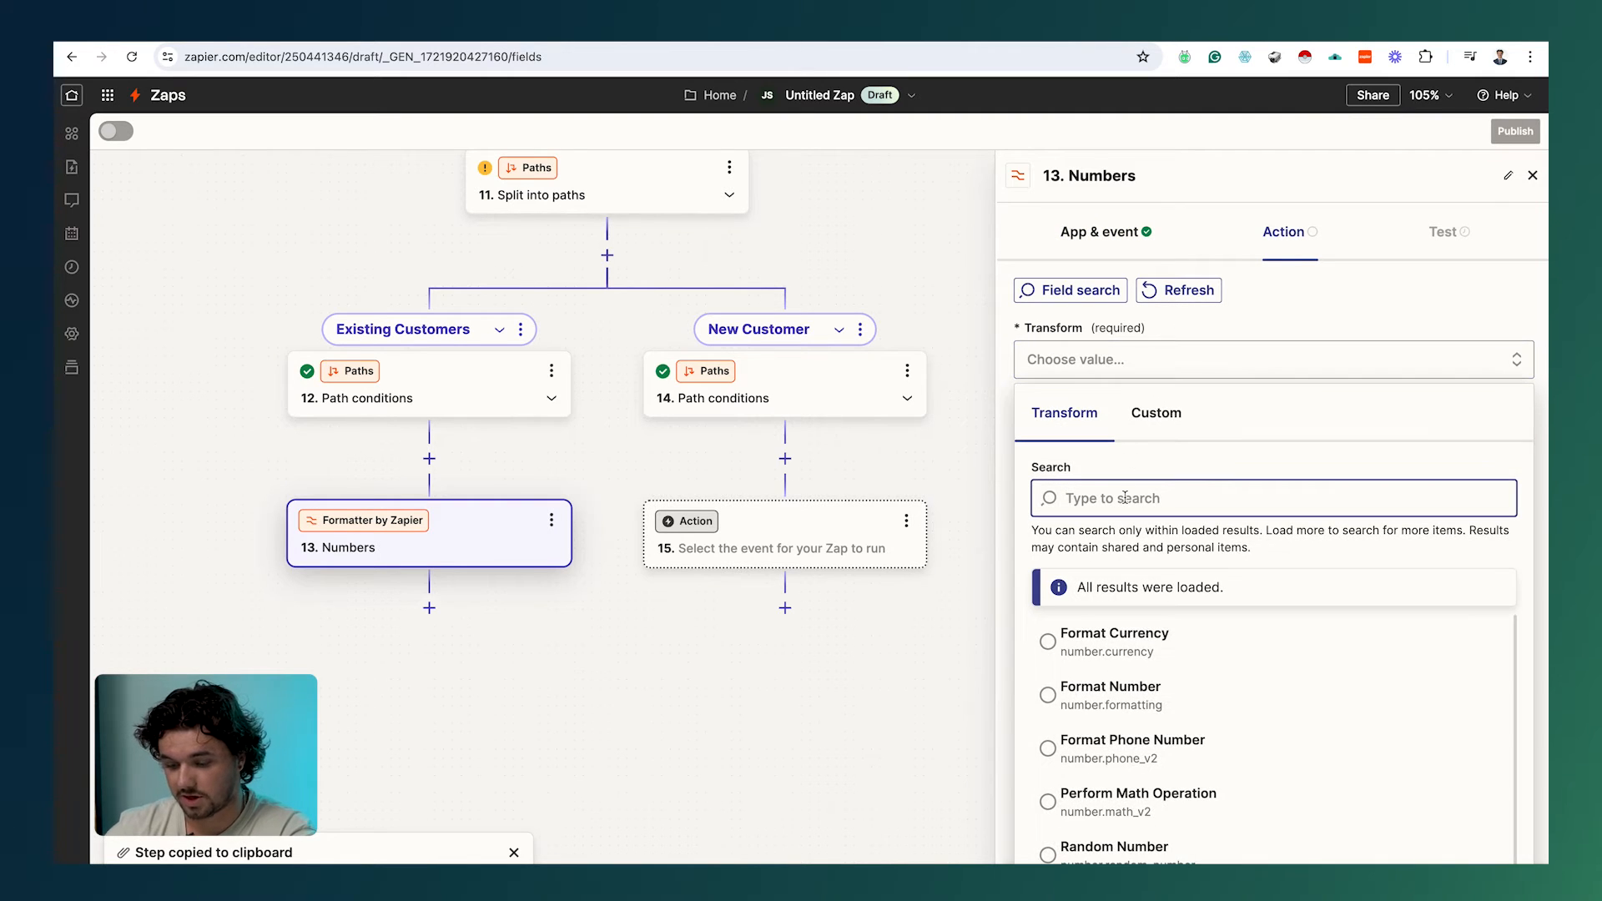
pyautogui.write('spre')
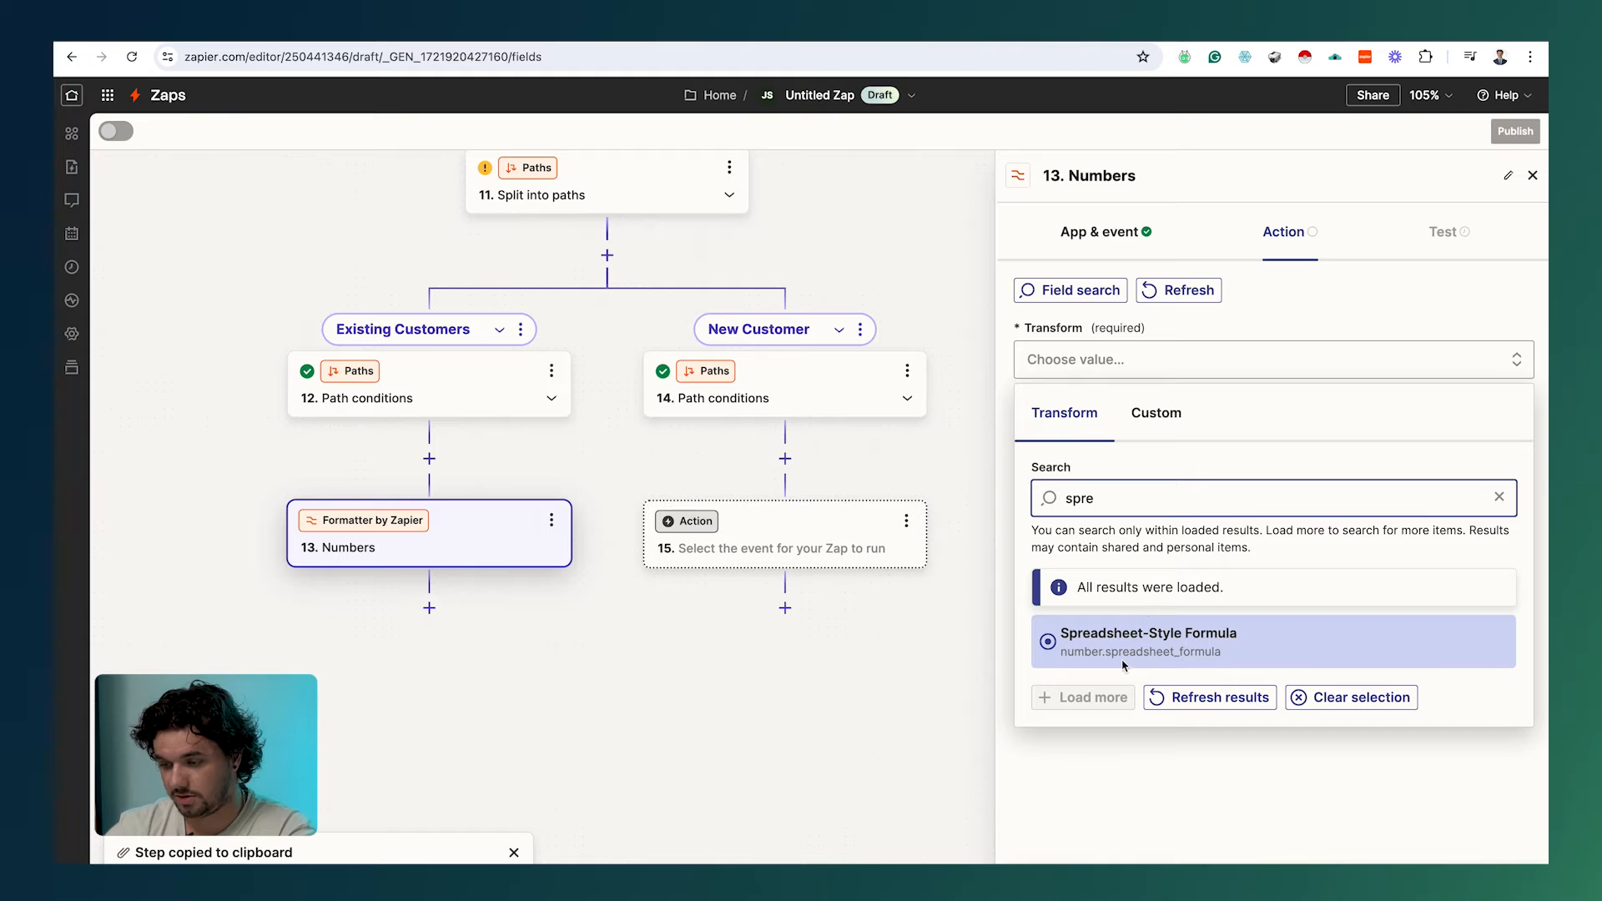
pyautogui.click(1124, 659)
# Step: Build the formula by adding Utilities Output Items 1, 3, 4 and one more
pyautogui.click(1149, 544)
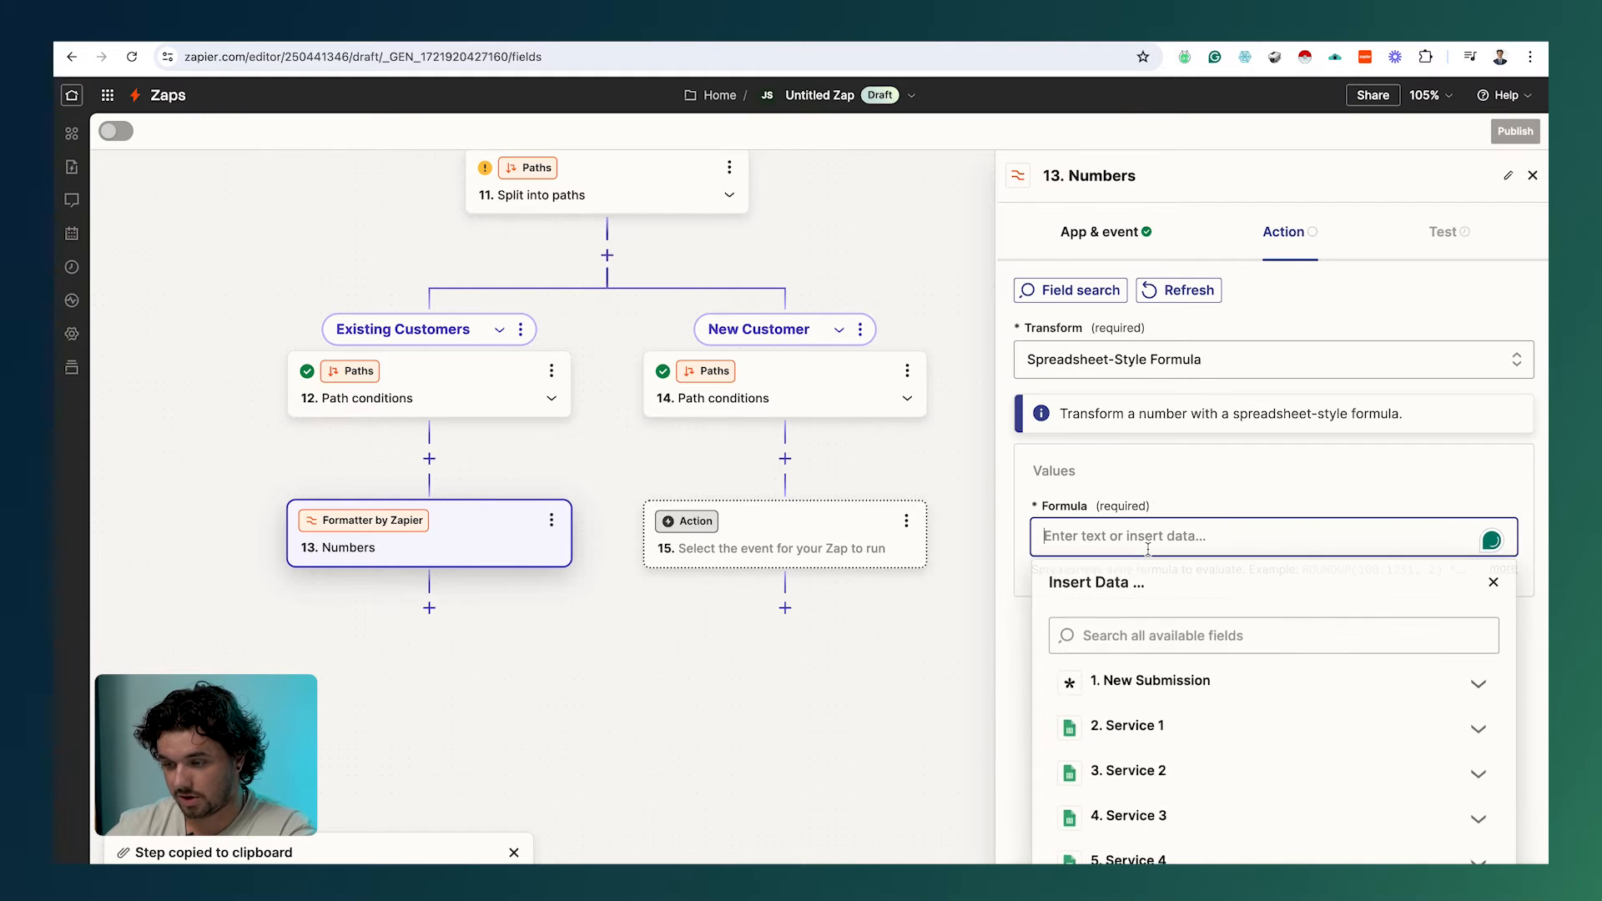
pyautogui.scroll(-4, 1152, 584)
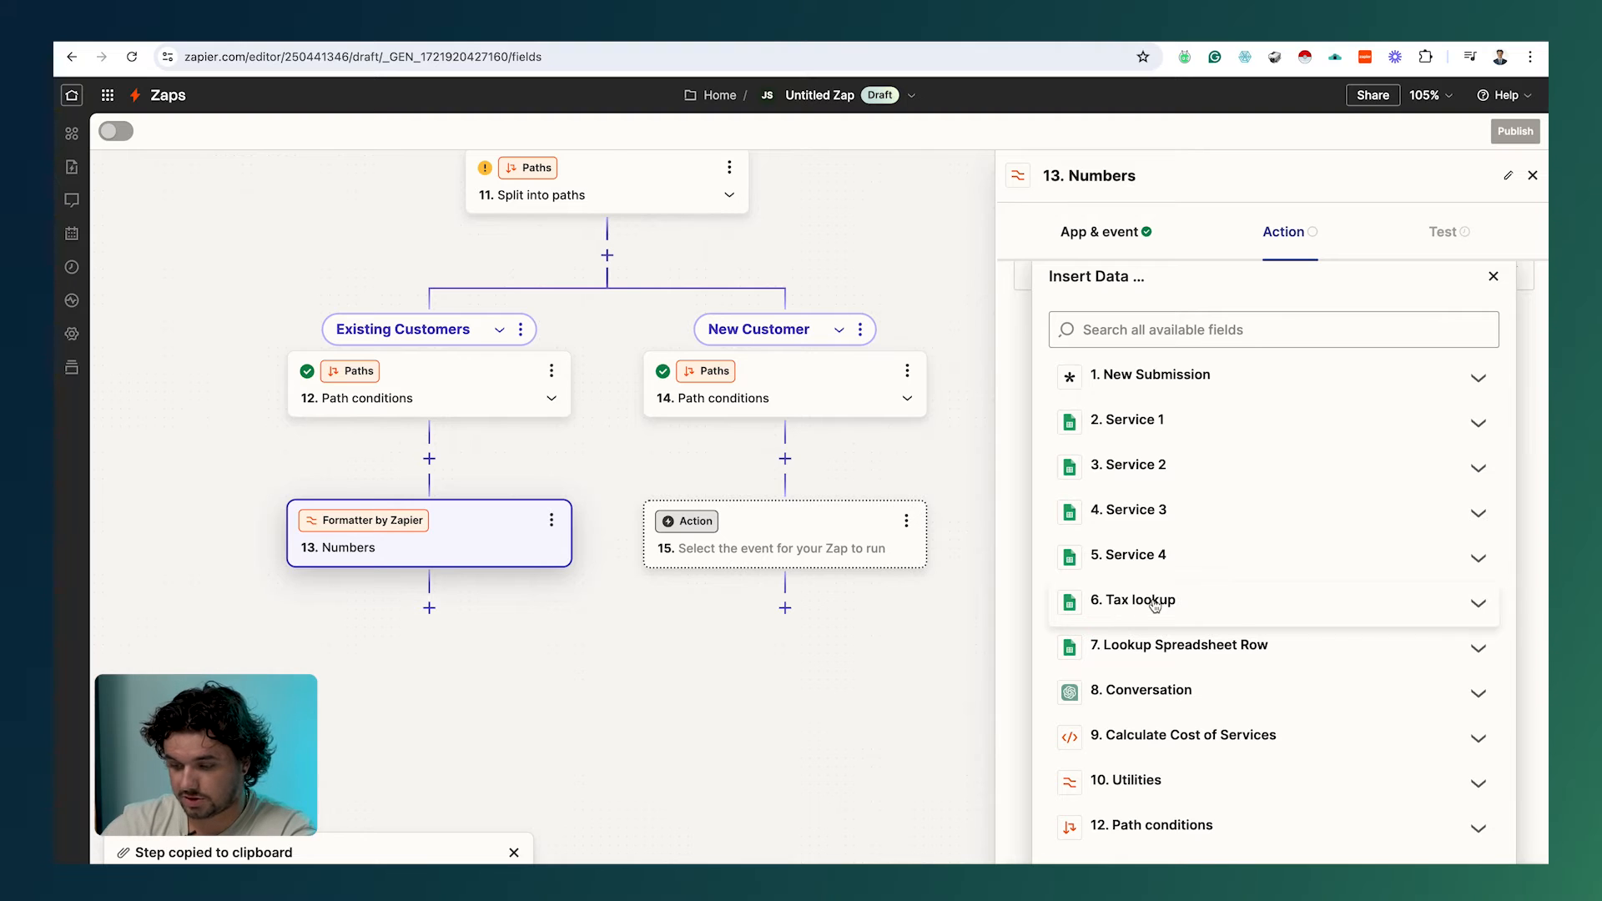
pyautogui.scroll(4, 1159, 584)
pyautogui.scroll(-4, 1168, 517)
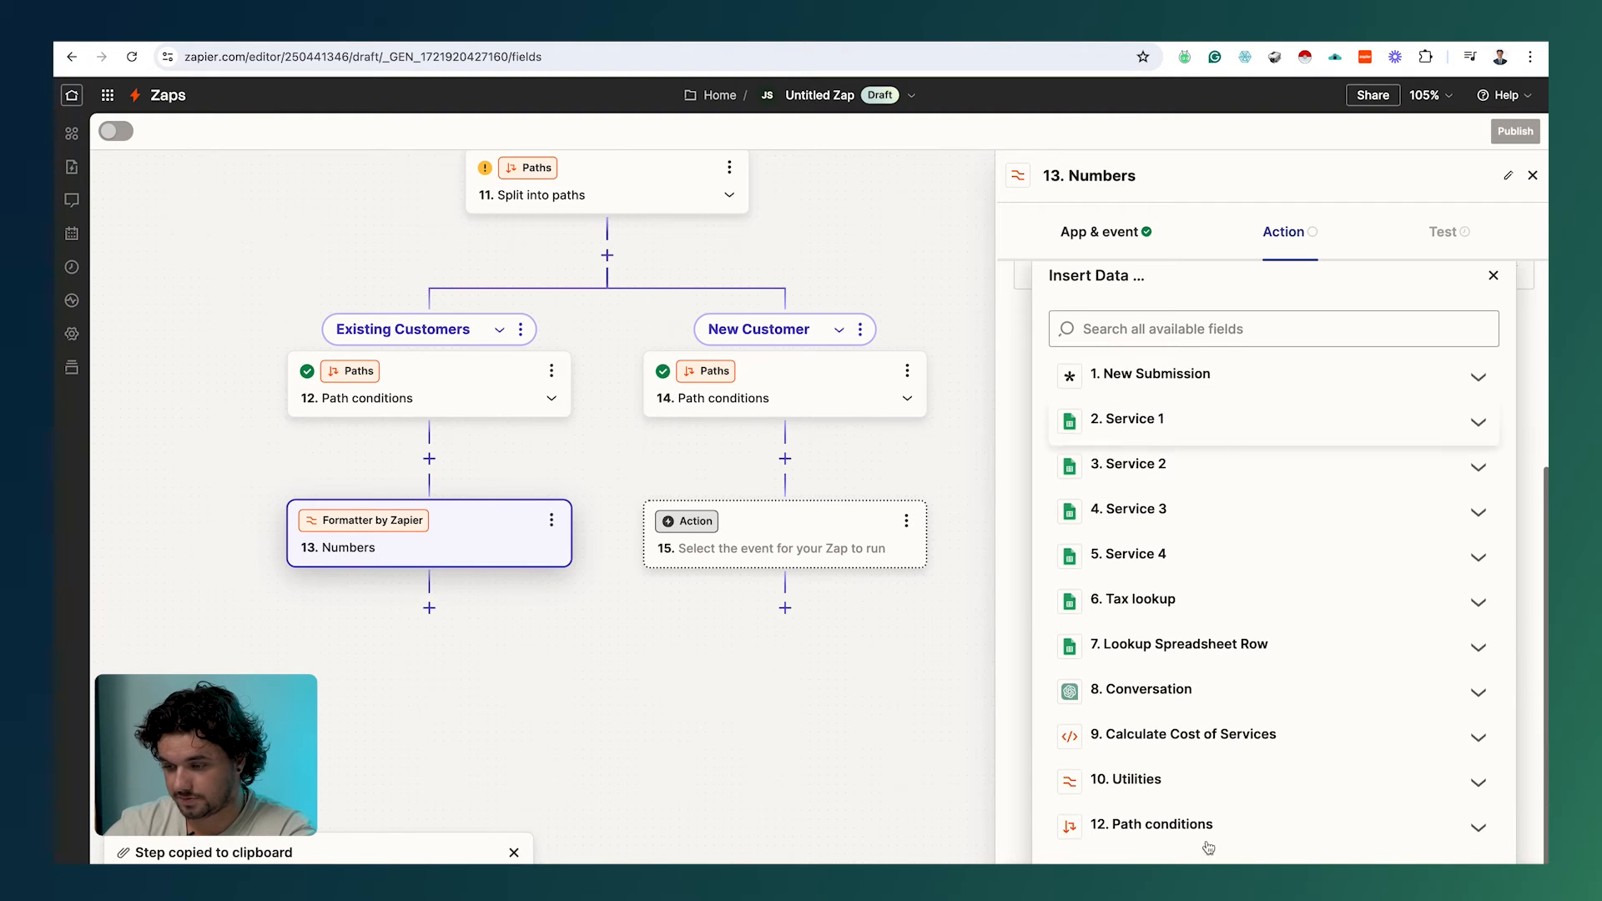
pyautogui.click(1119, 789)
pyautogui.scroll(-3, 1119, 794)
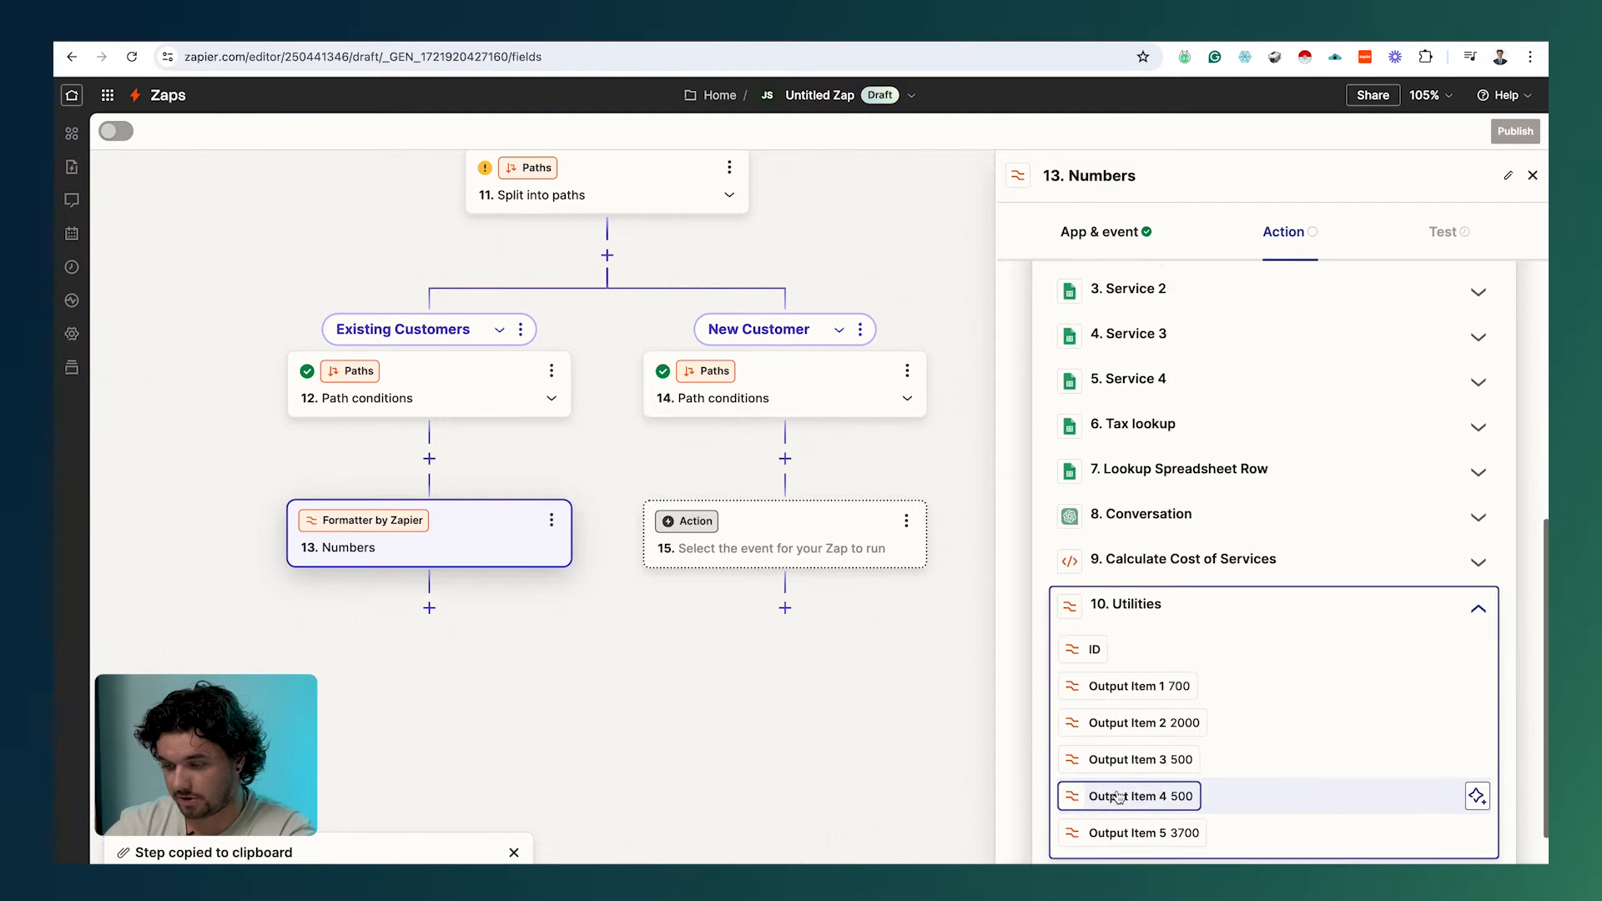
pyautogui.click(1131, 670)
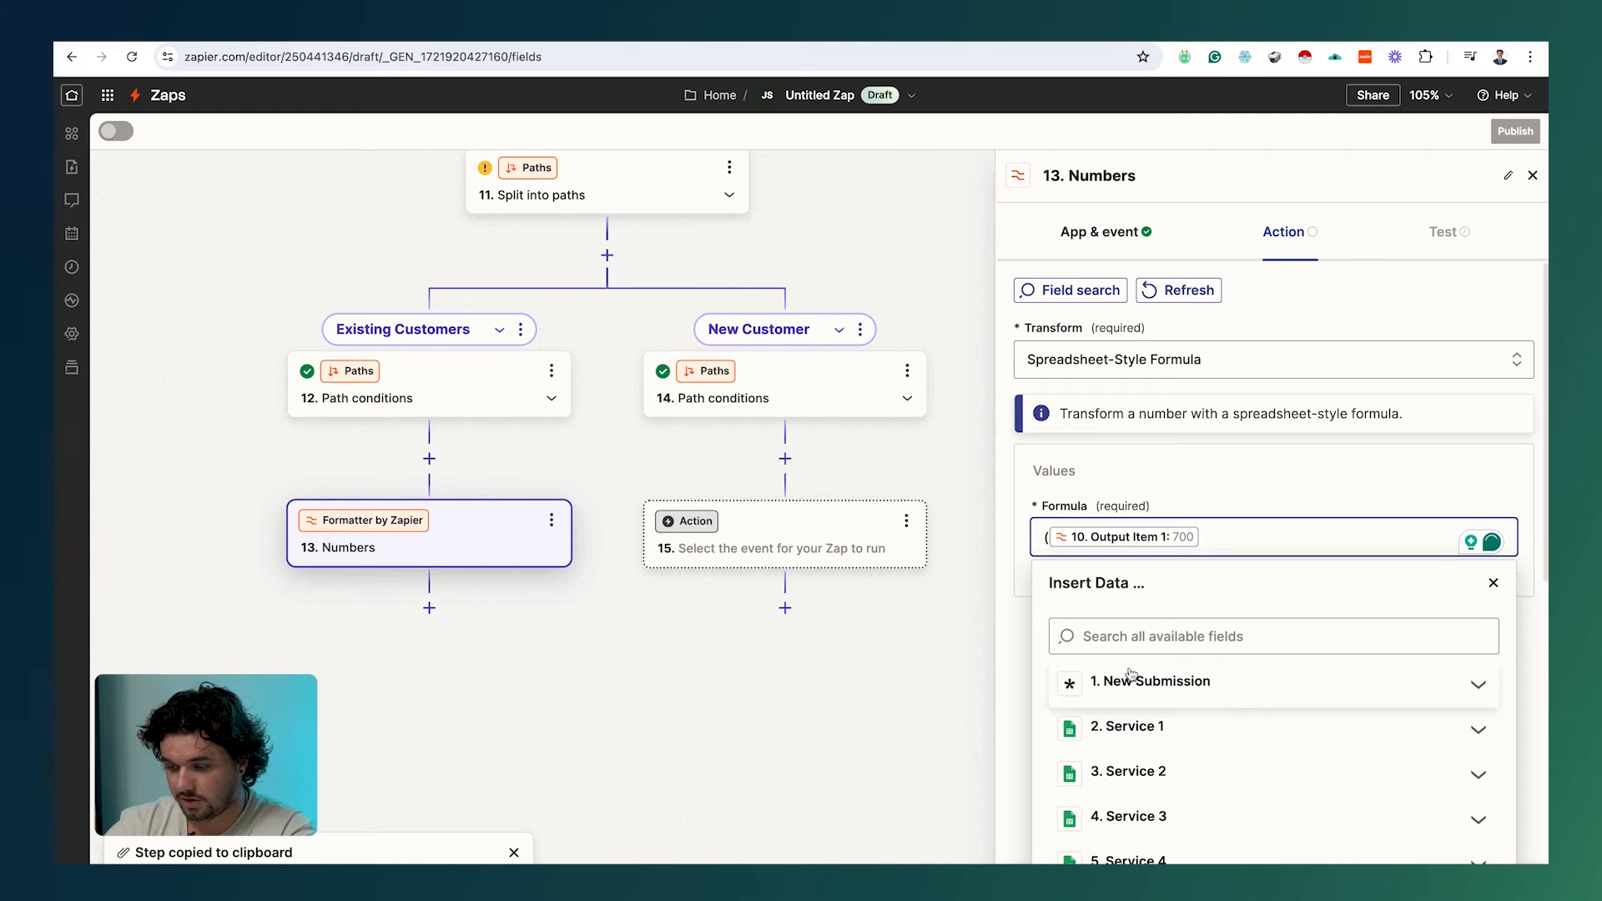
pyautogui.scroll(-6, 1471, 664)
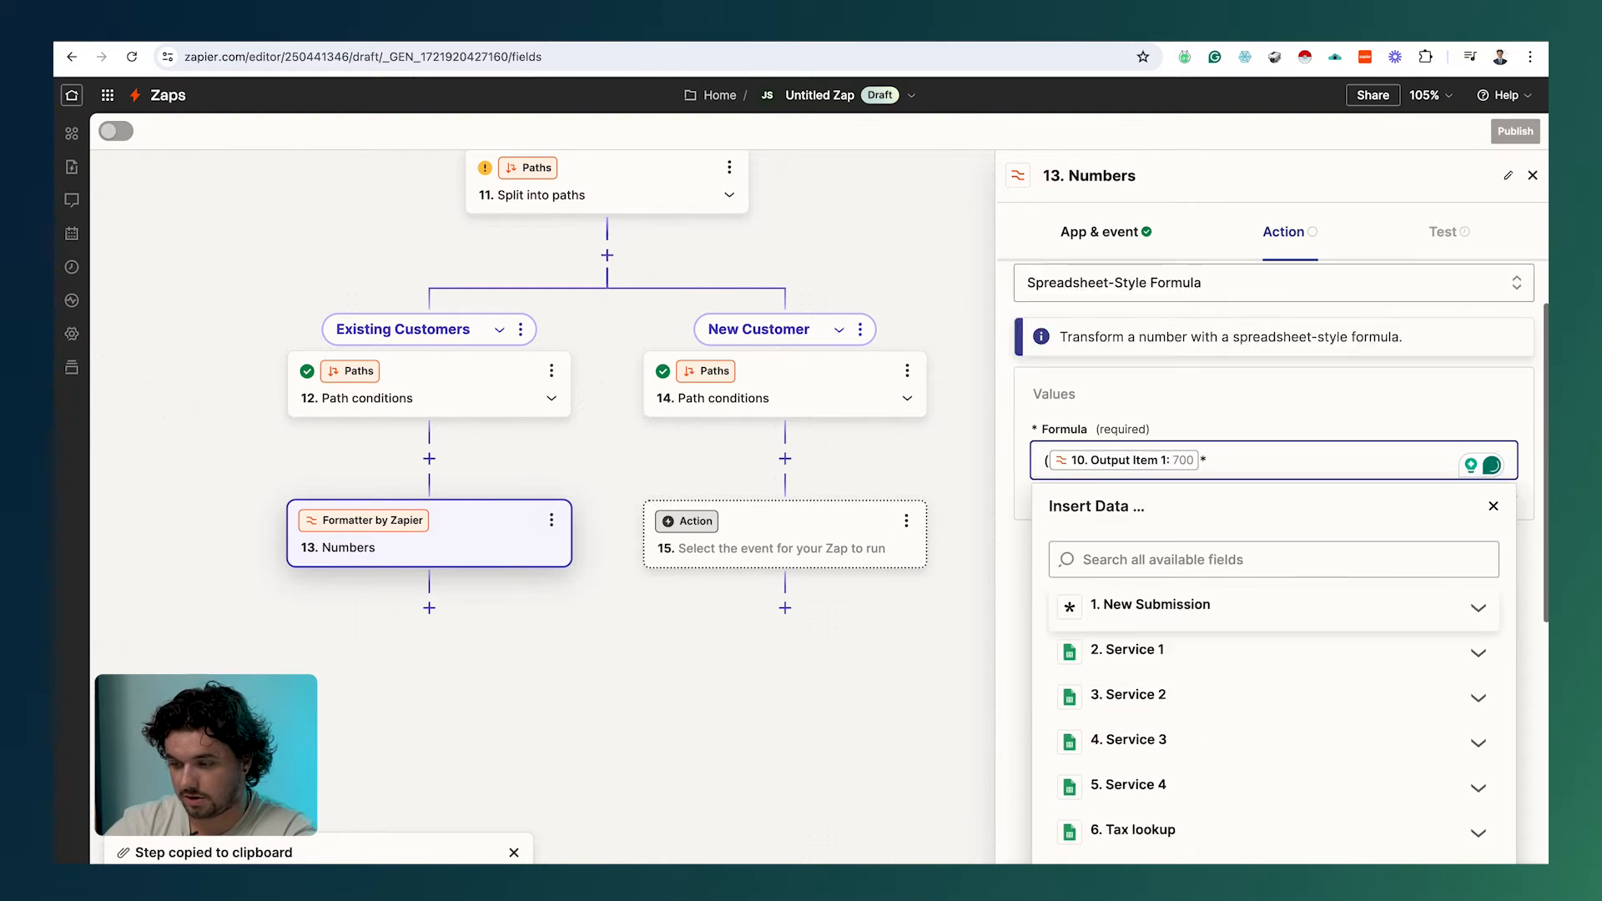
pyautogui.click(1140, 632)
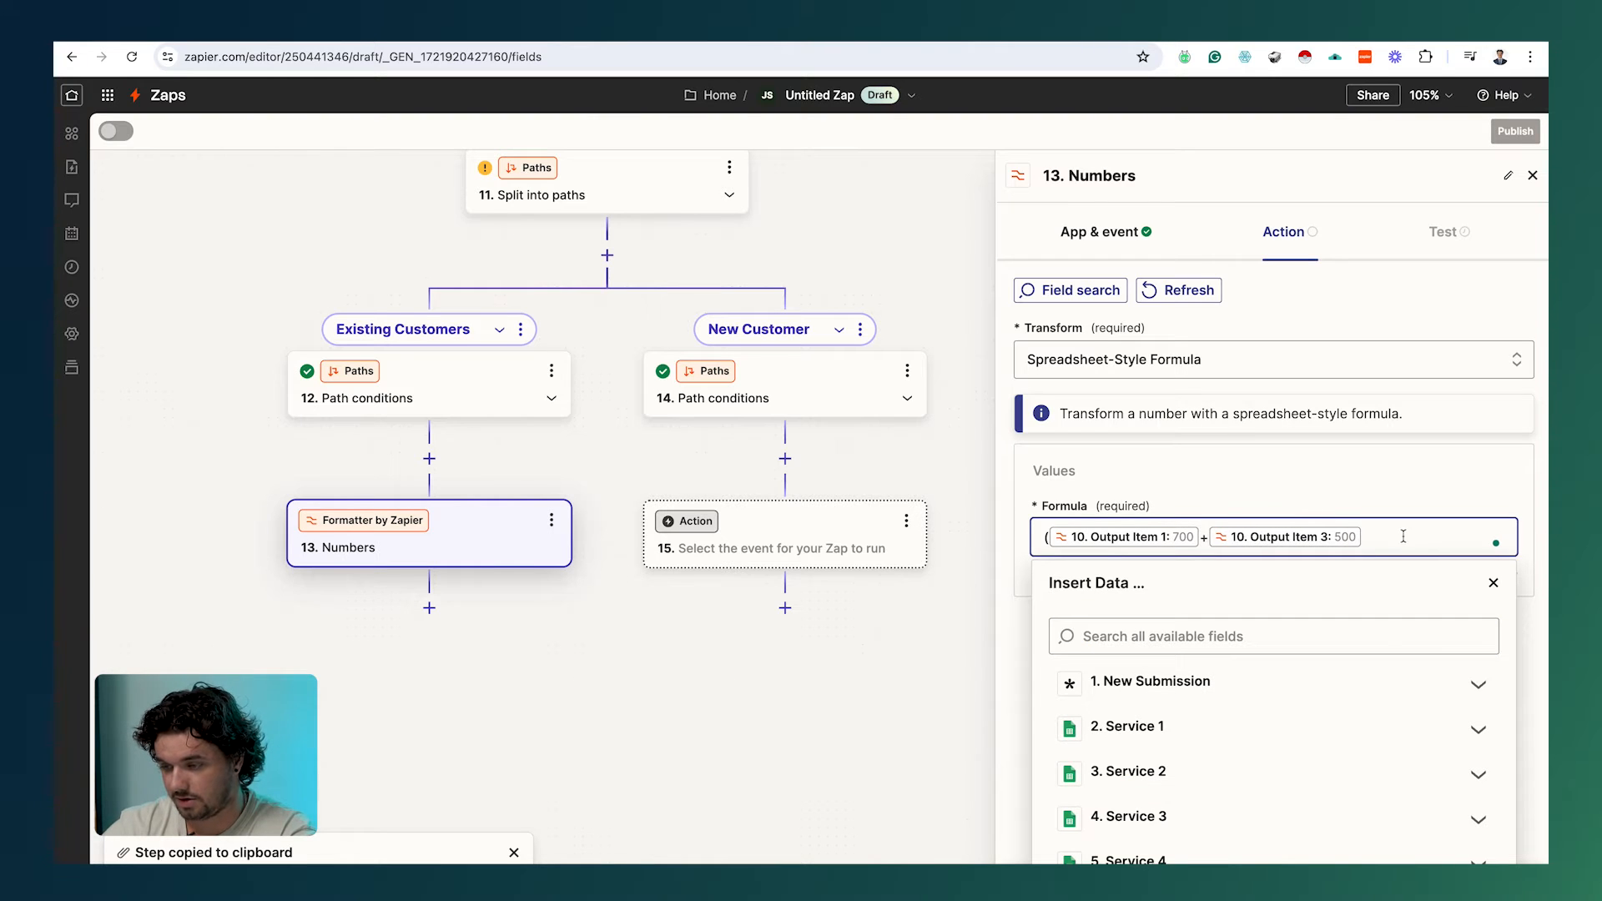
pyautogui.write('+')
pyautogui.scroll(-6, 1168, 650)
pyautogui.click(1141, 669)
pyautogui.scroll(-6, 1168, 667)
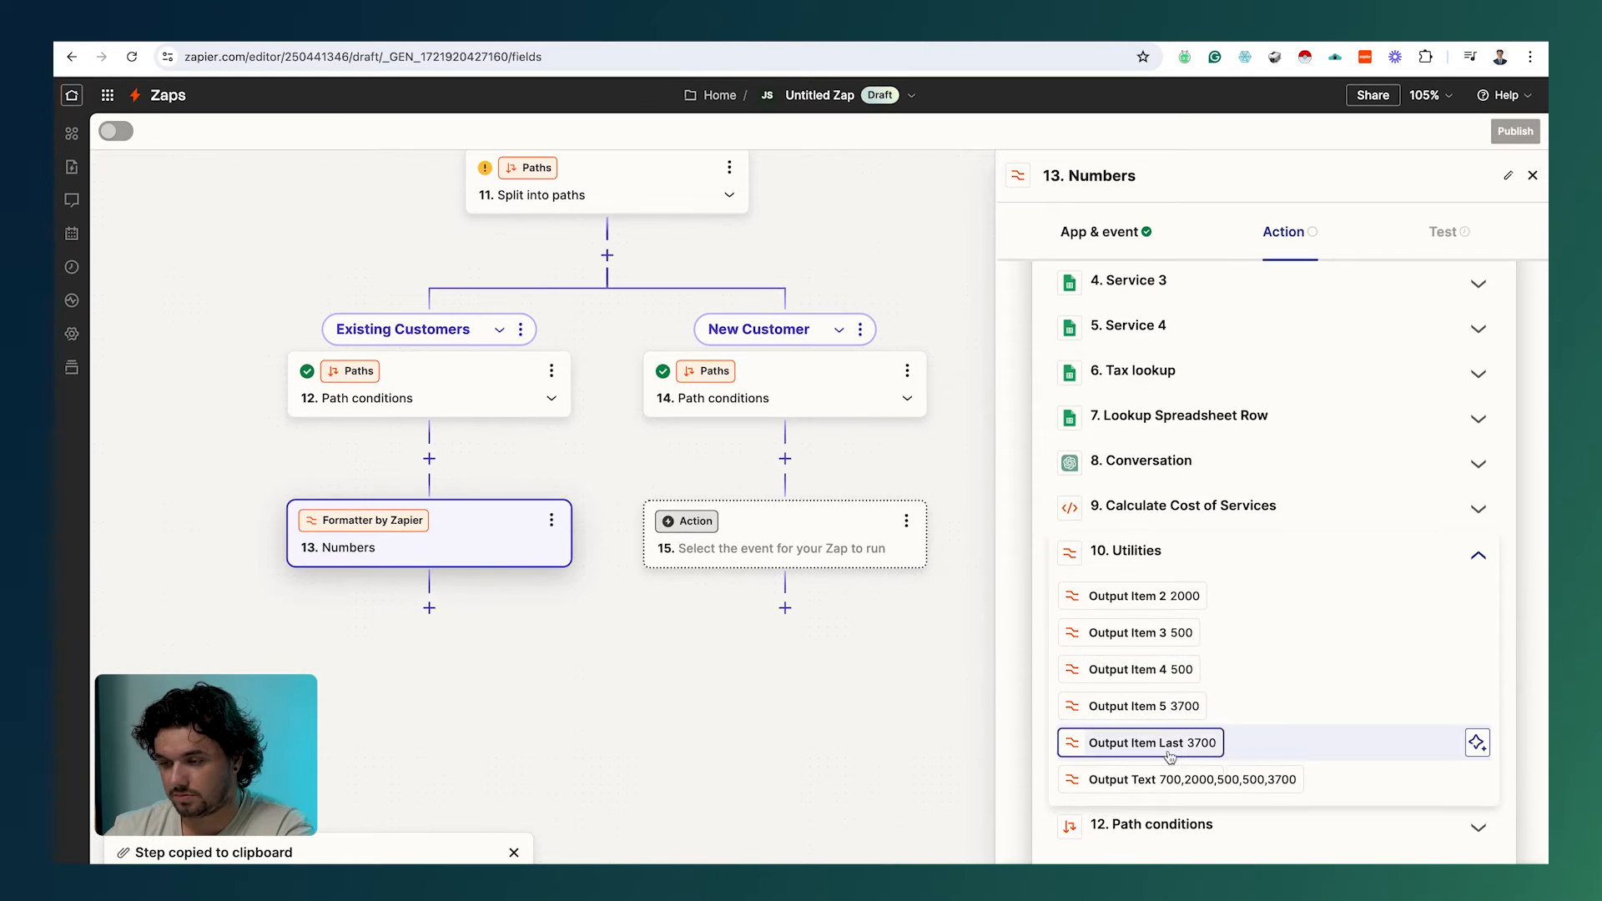
pyautogui.click(1144, 595)
pyautogui.press('Escape')
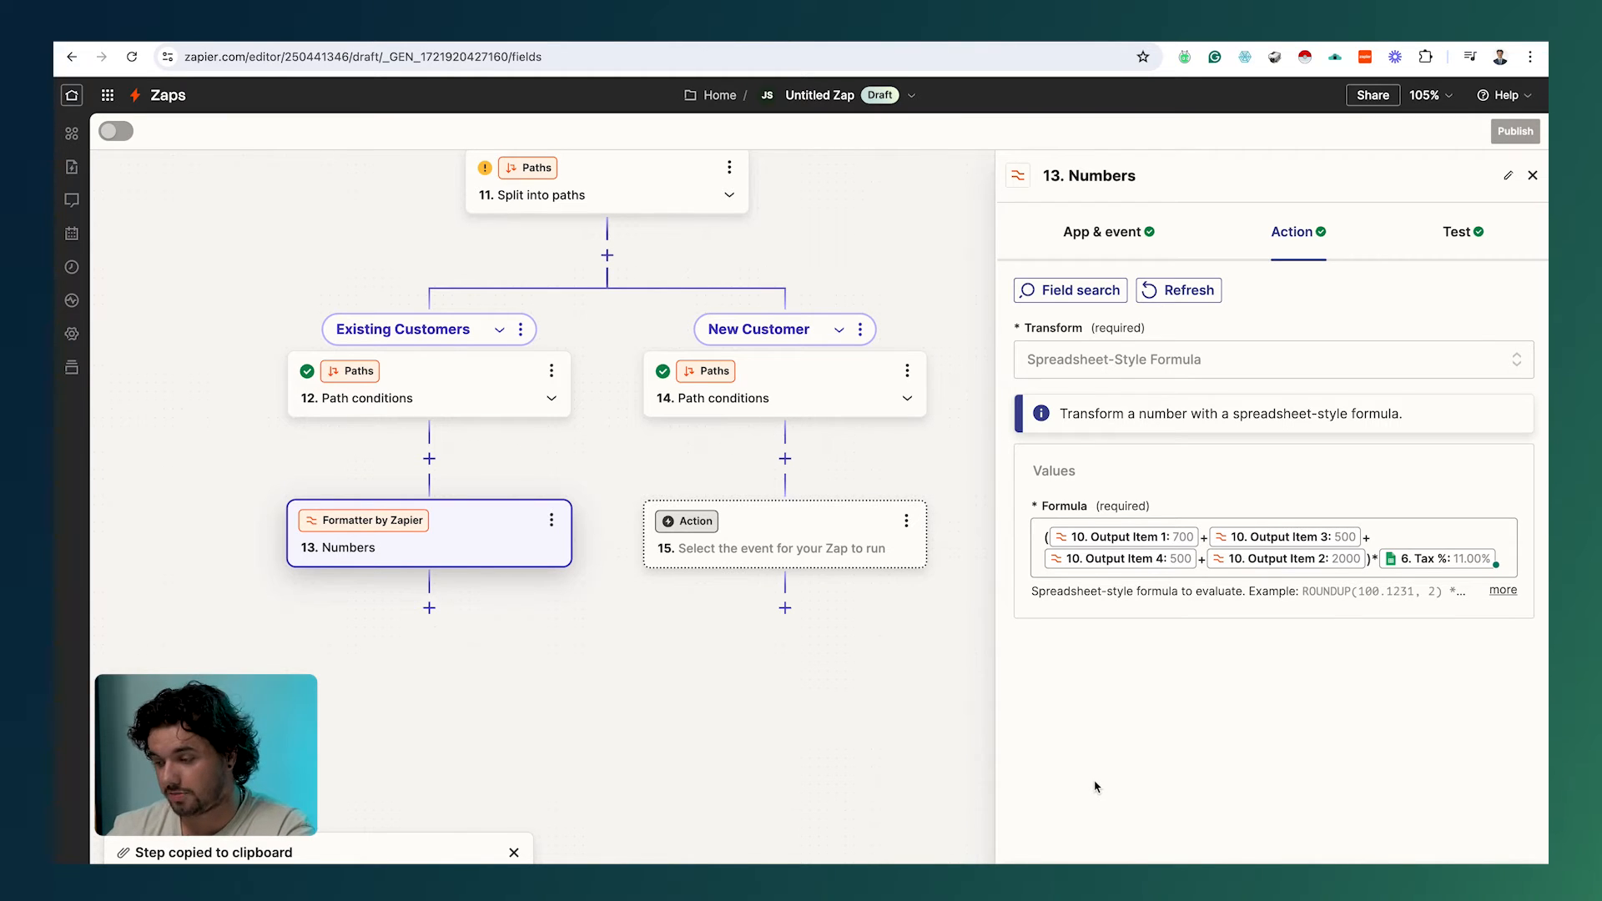
# Step: Test the formula step and confirm its output of 407
pyautogui.click(1462, 232)
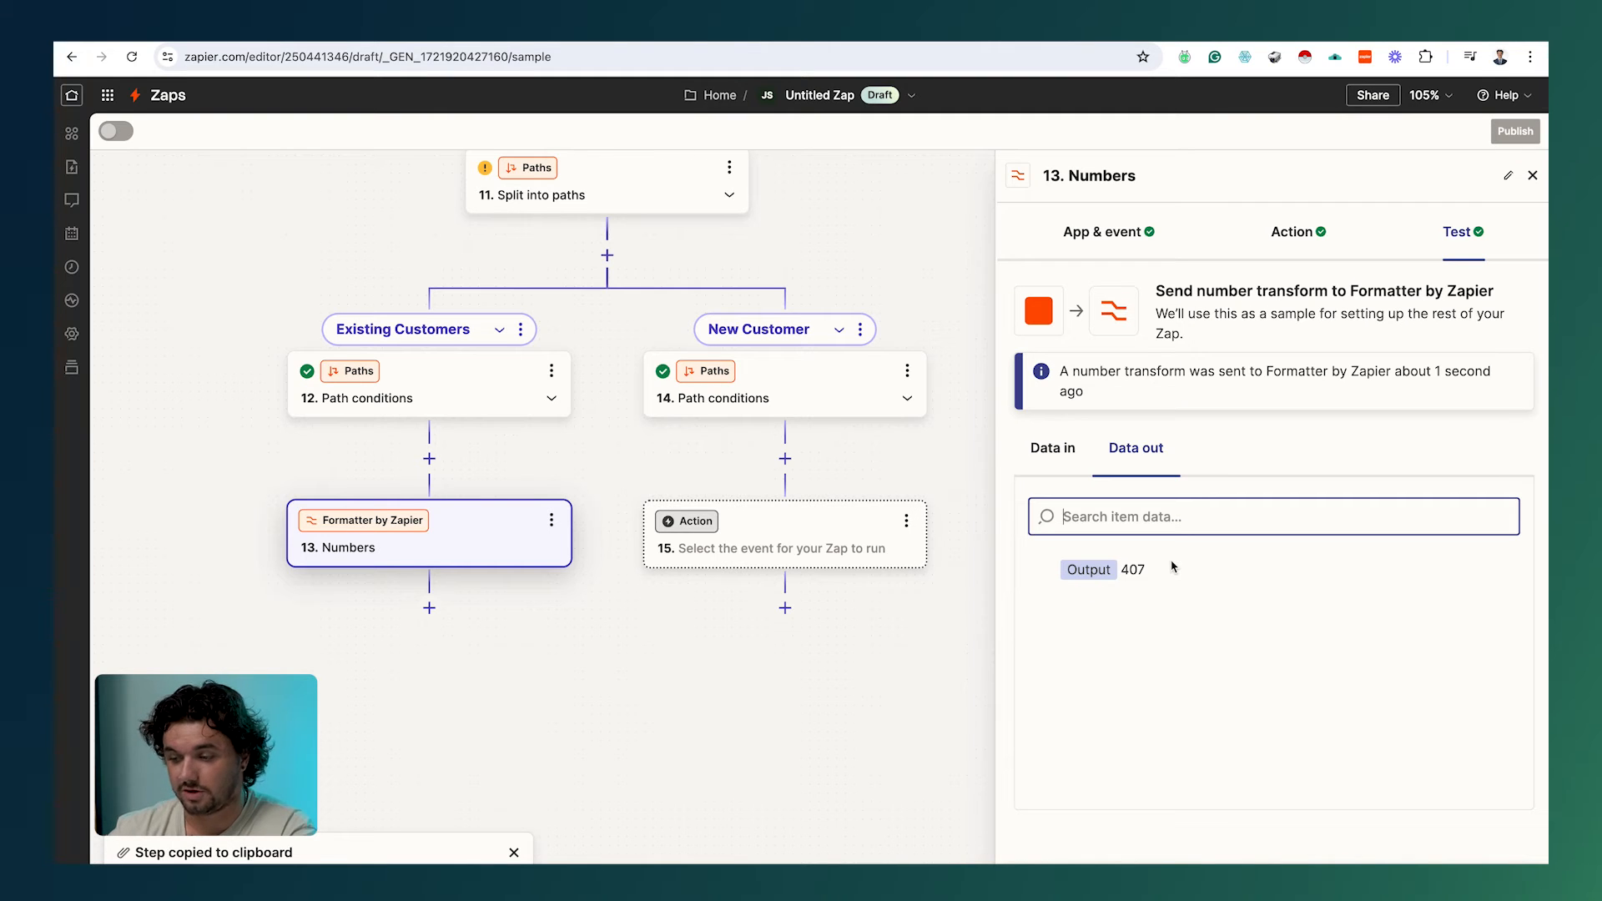
pyautogui.moveTo(1155, 576); pyautogui.dragTo(1117, 578)
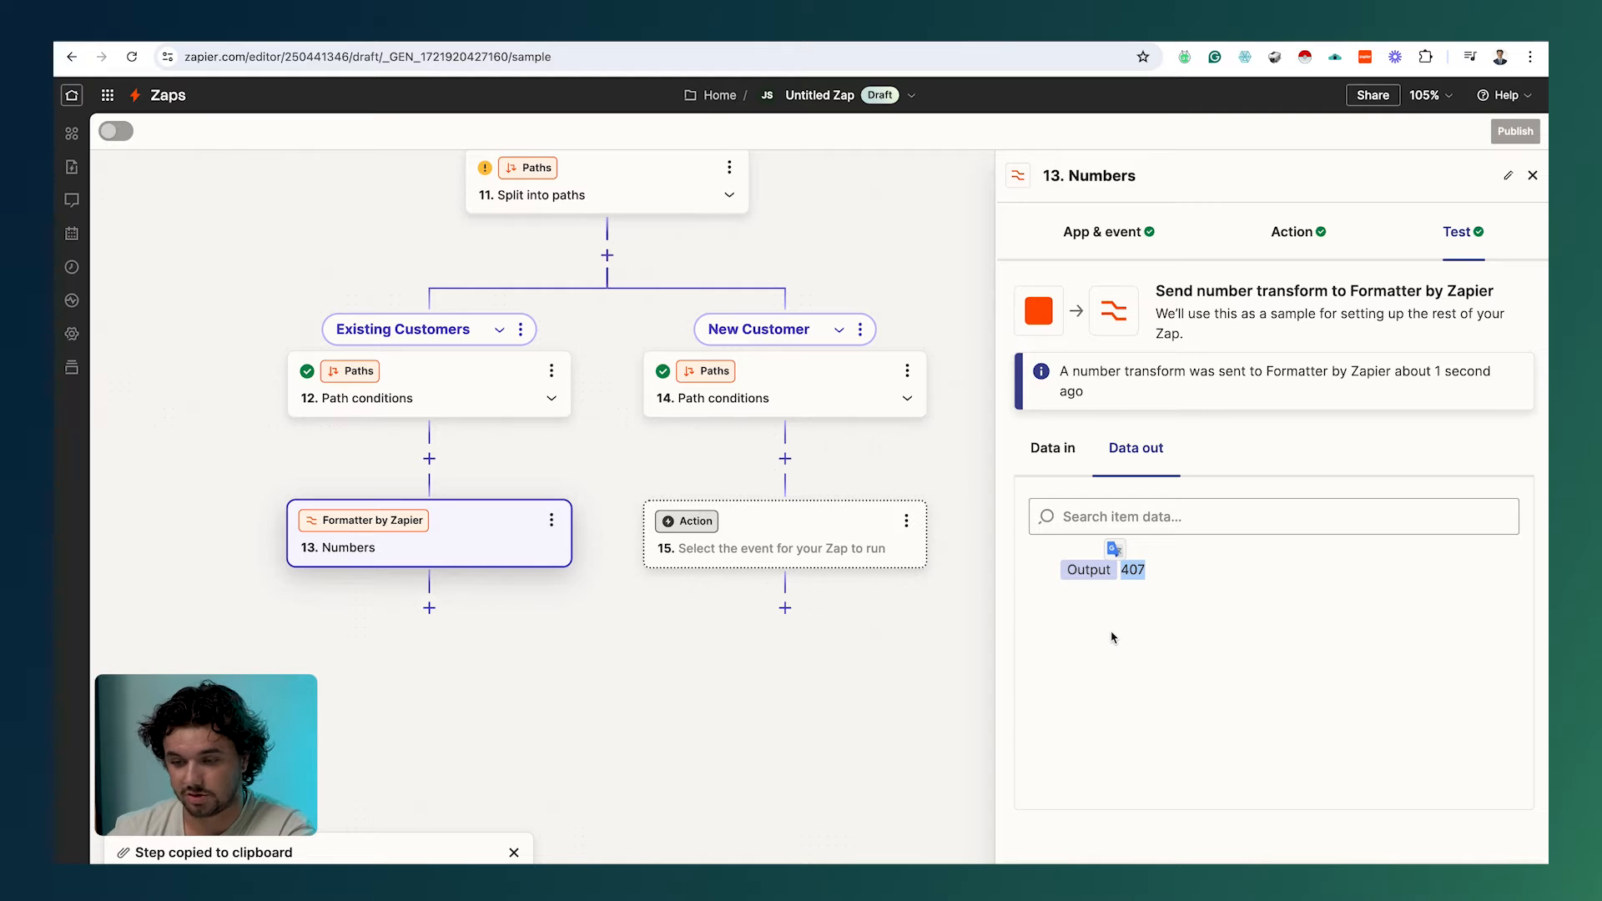
pyautogui.click(428, 608)
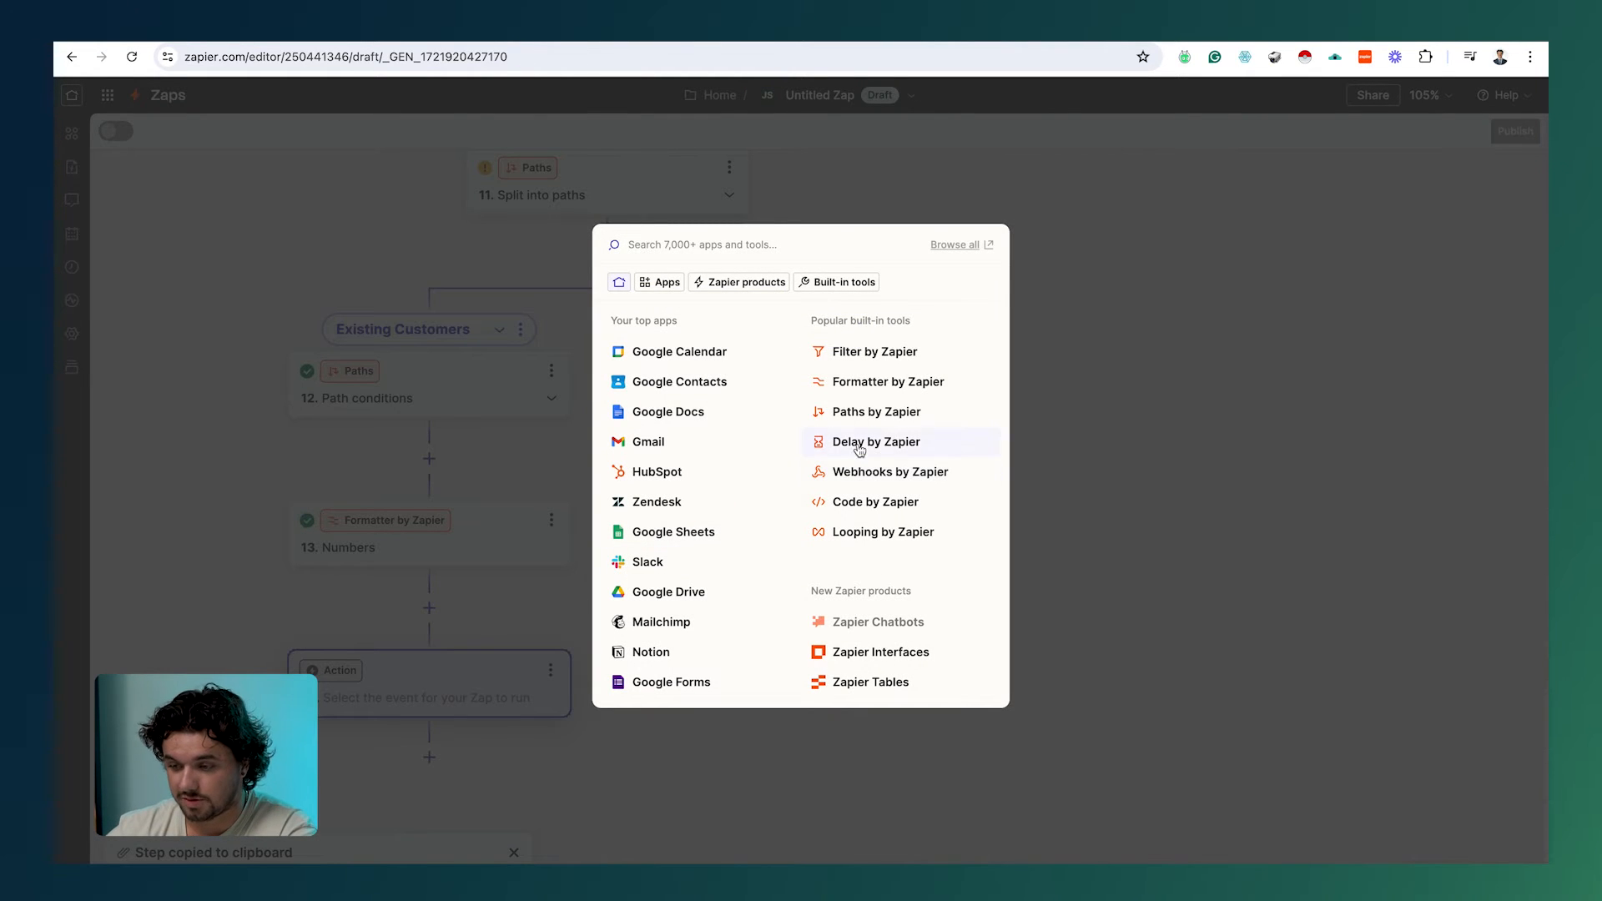
# Step: Make step 14 a Formatter Numbers Perform Math Operation step using Add
pyautogui.click(871, 385)
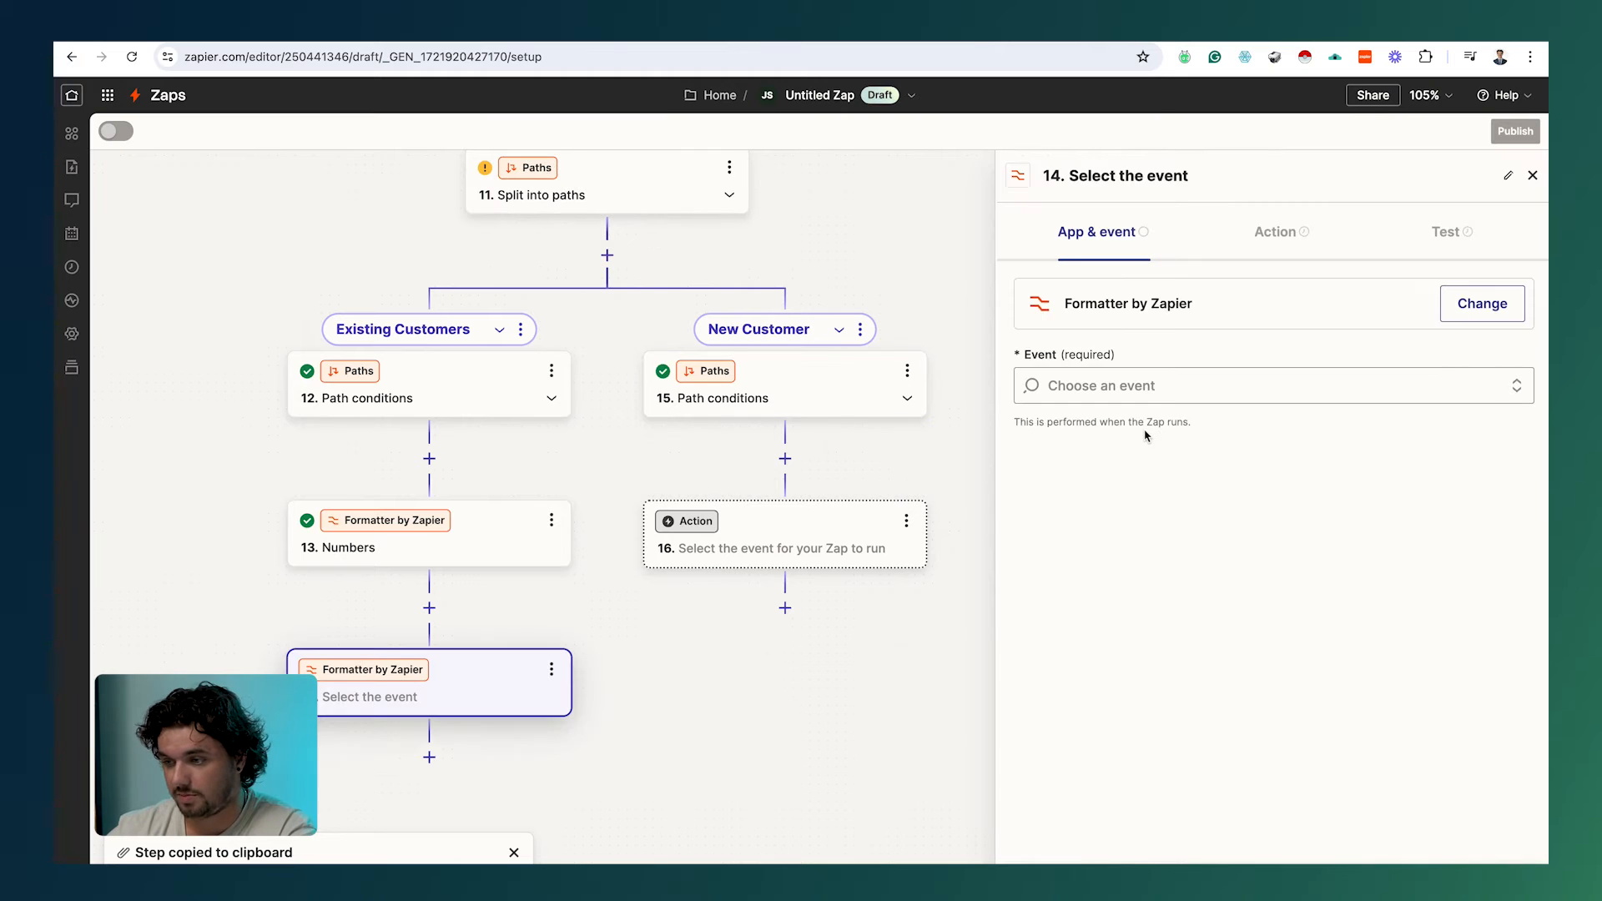
pyautogui.click(1171, 386)
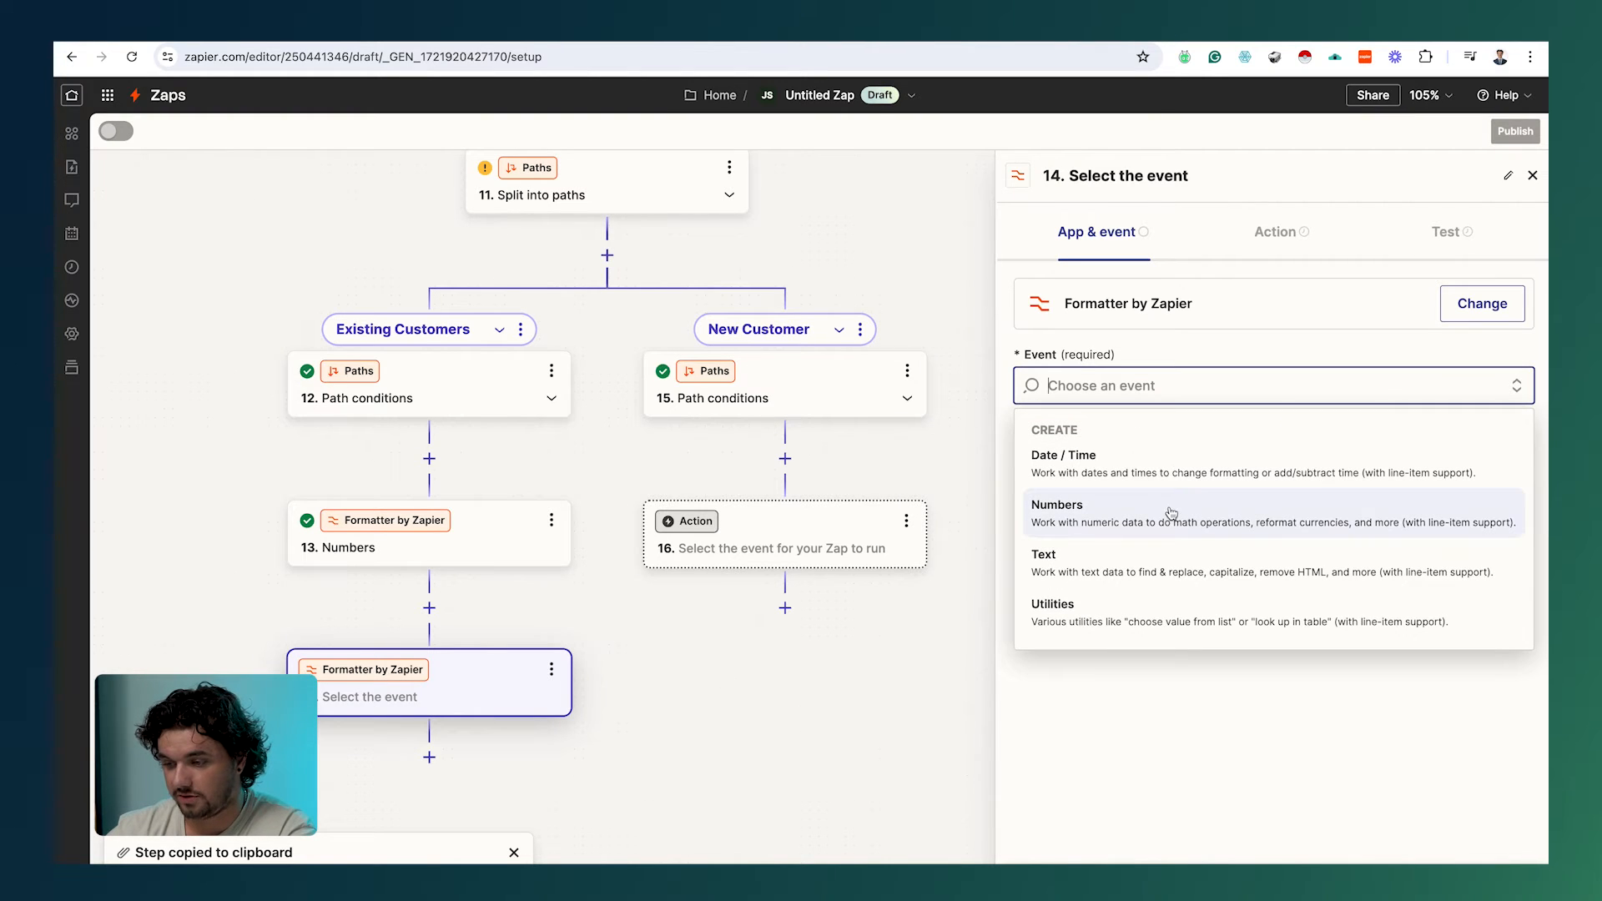
pyautogui.click(1170, 513)
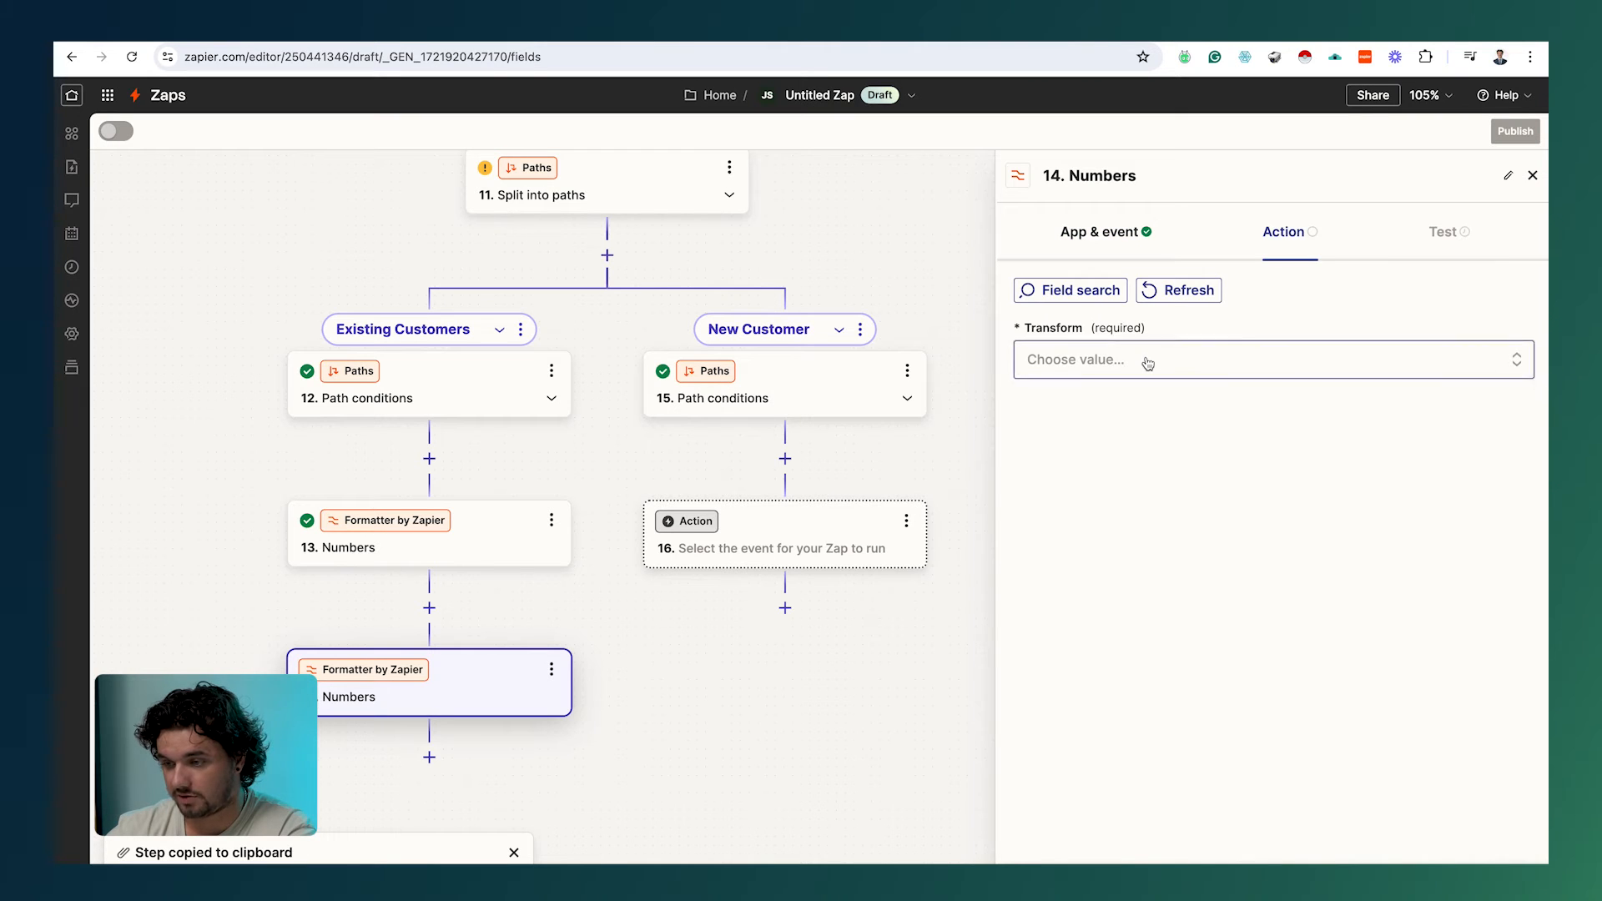
pyautogui.click(1144, 360)
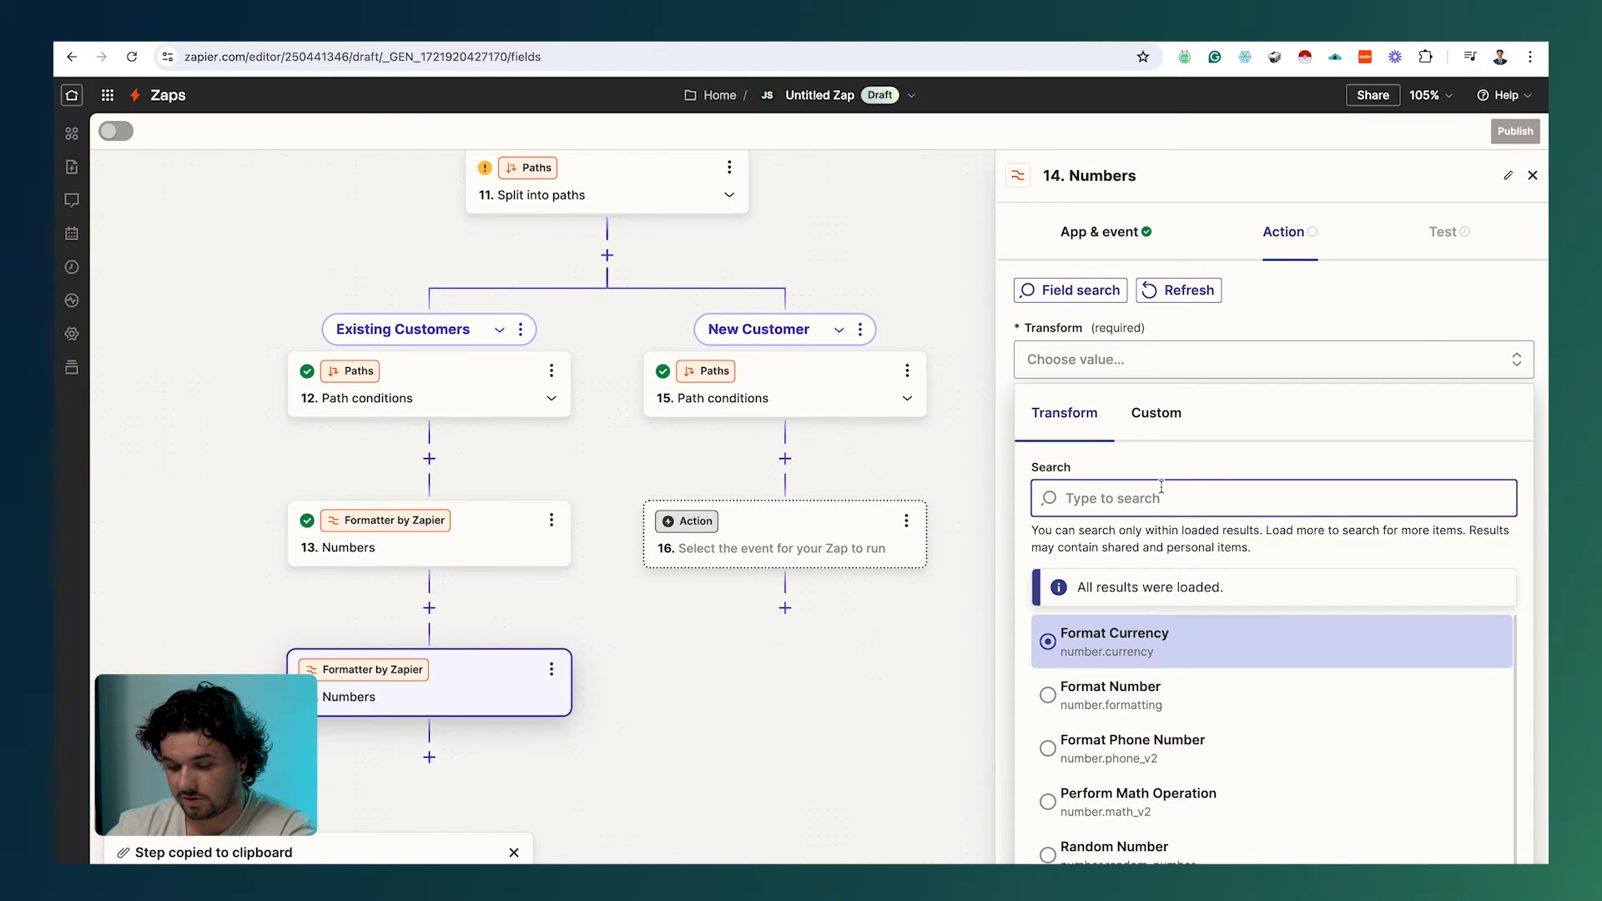
pyautogui.write('add')
pyautogui.press('BackSpace')
pyautogui.press('BackSpace')
pyautogui.press('BackSpace')
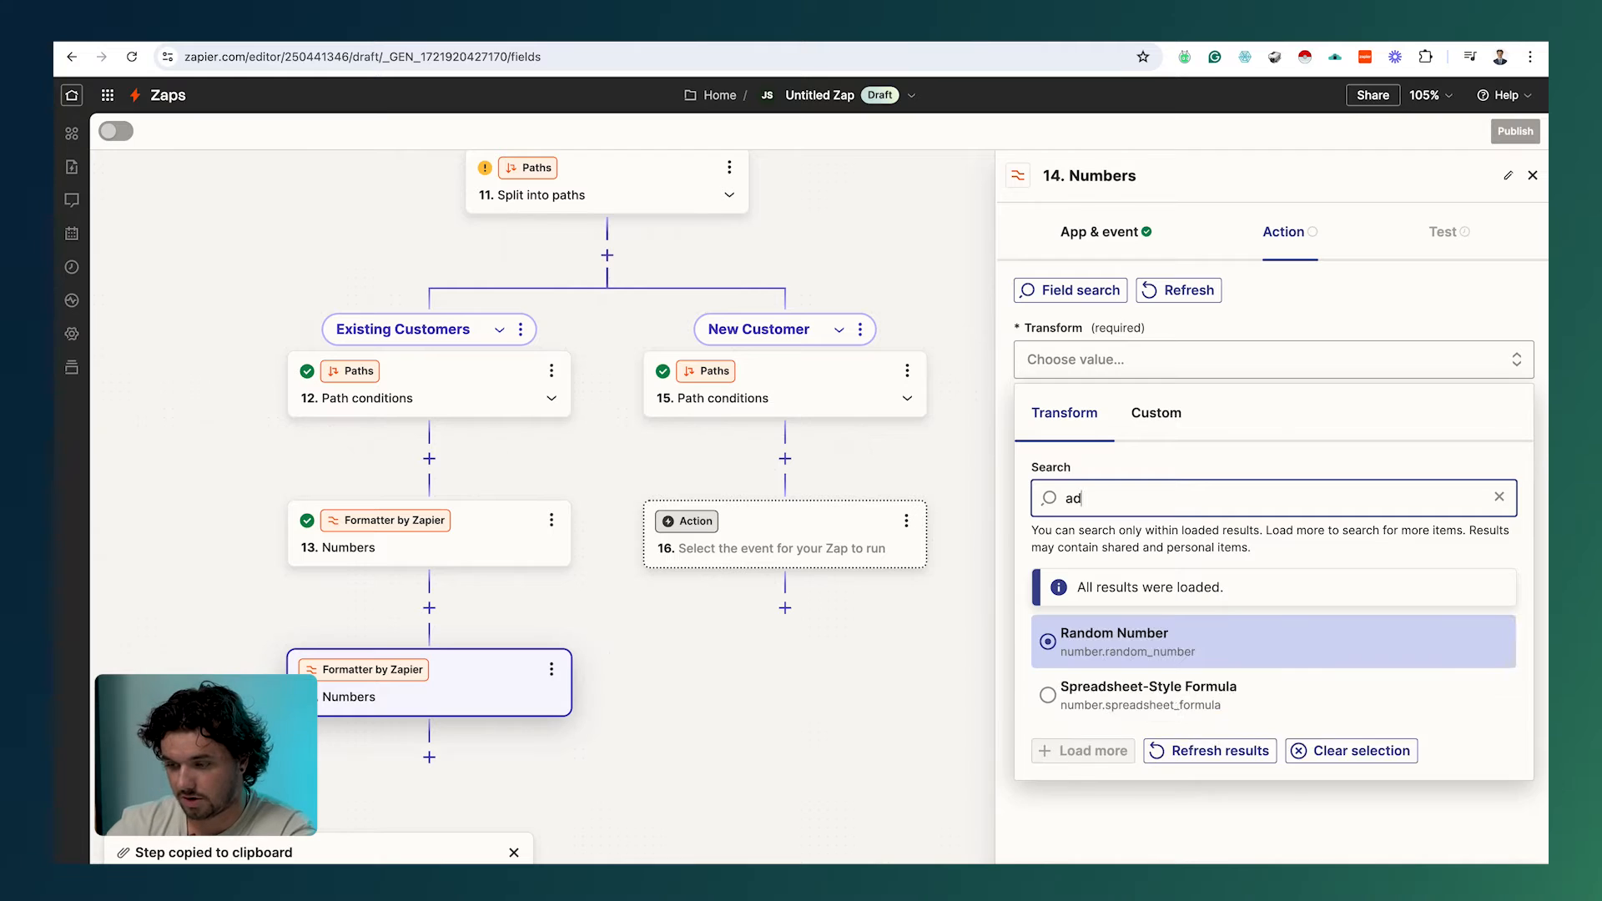
pyautogui.write('math')
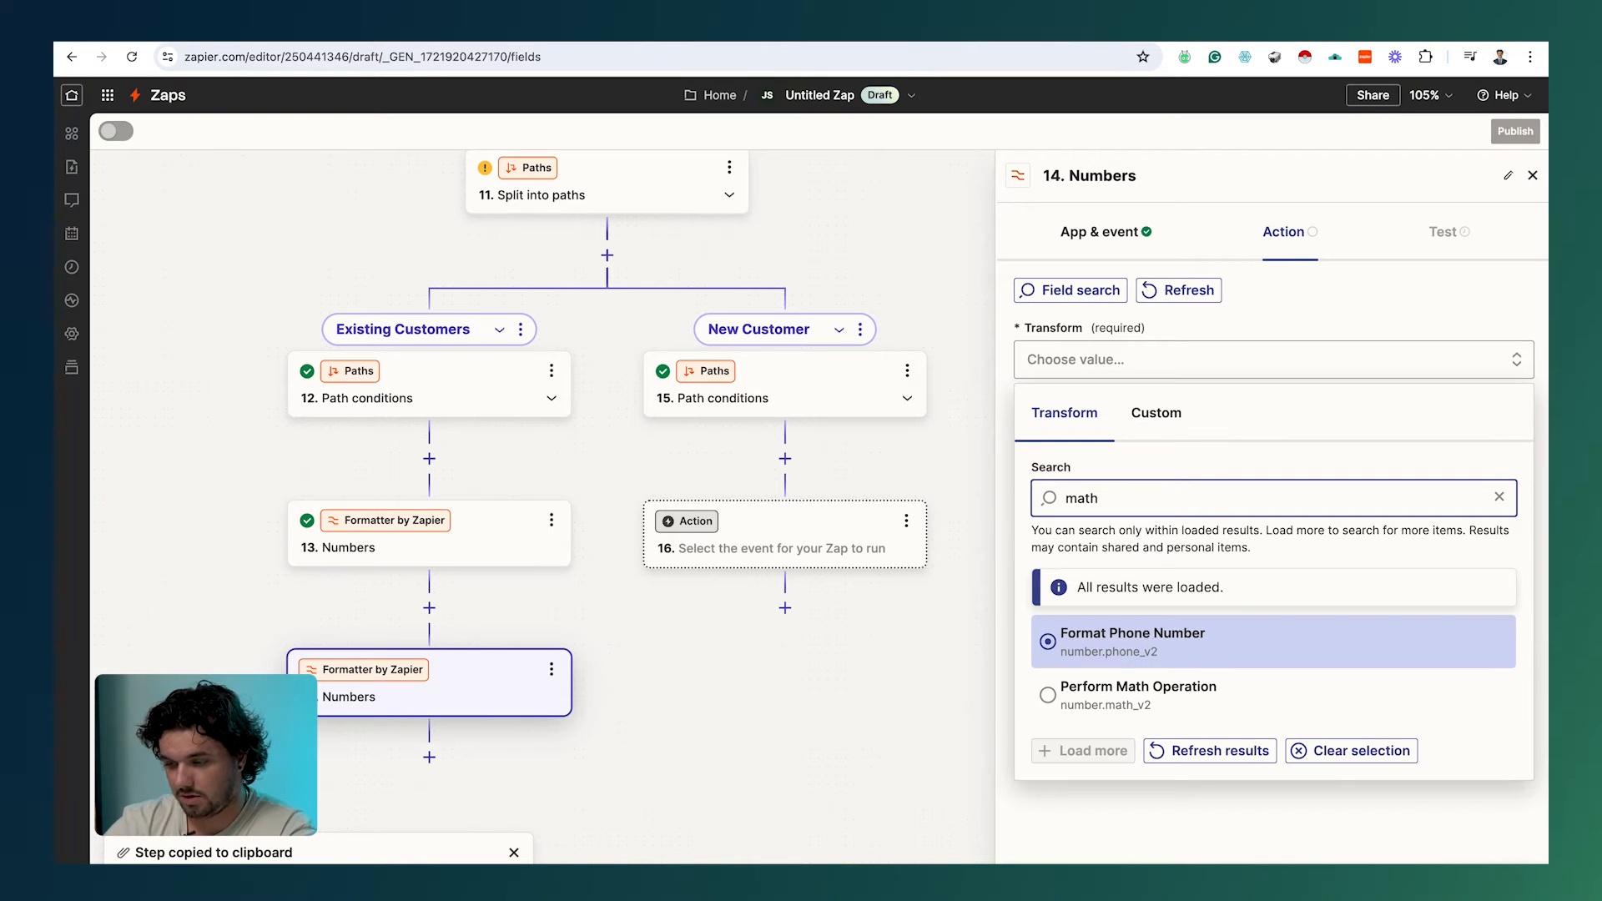
pyautogui.click(1194, 701)
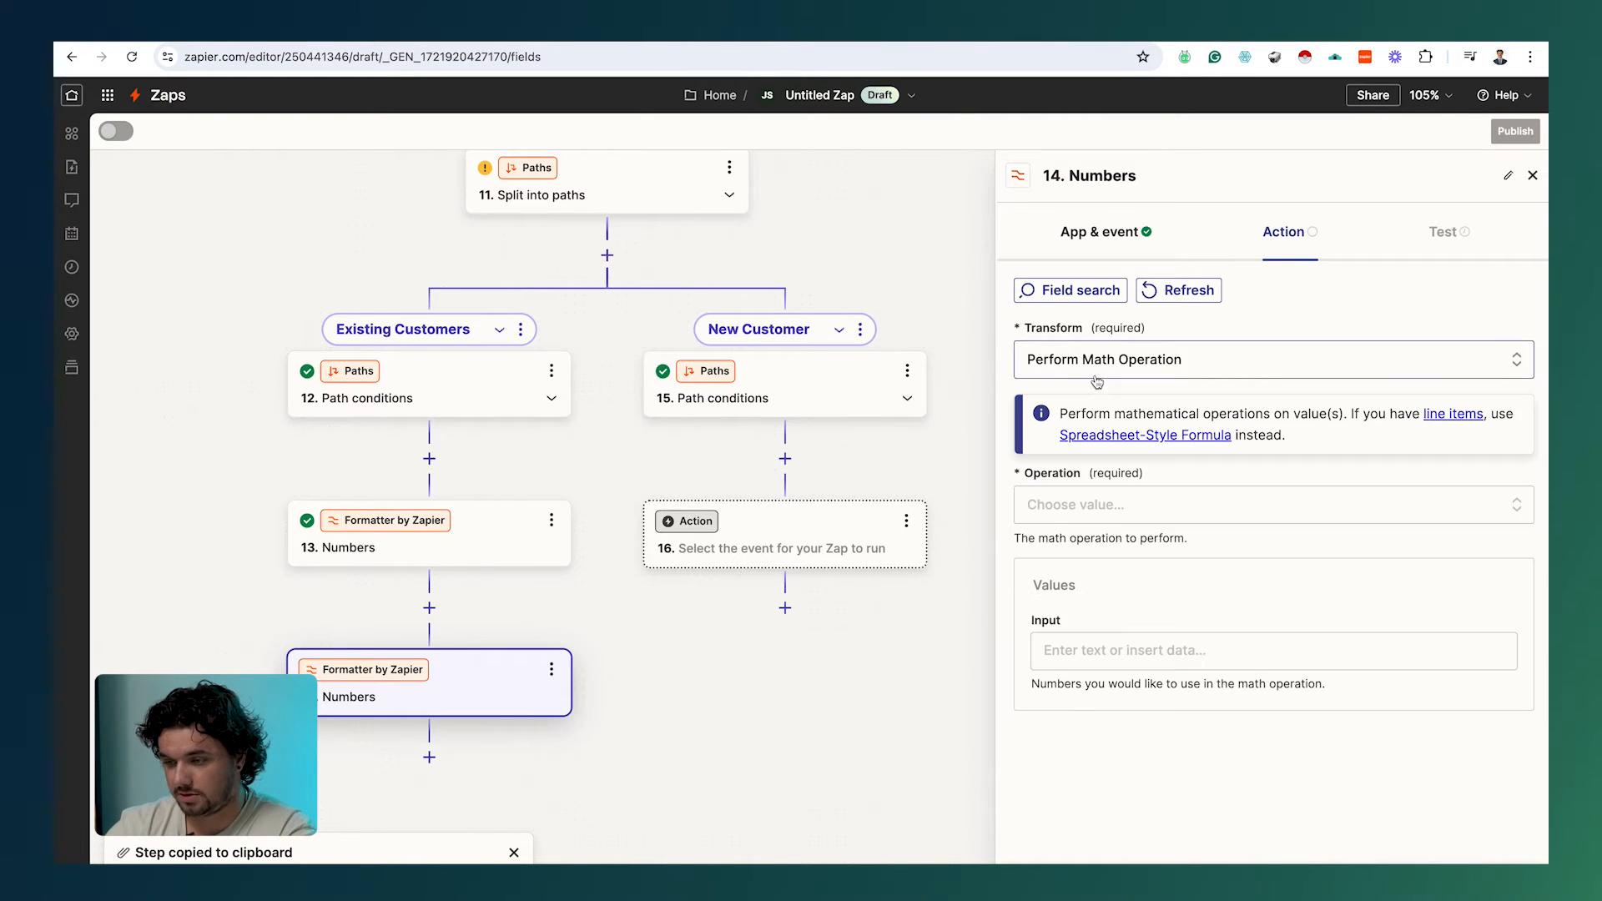
pyautogui.click(1089, 506)
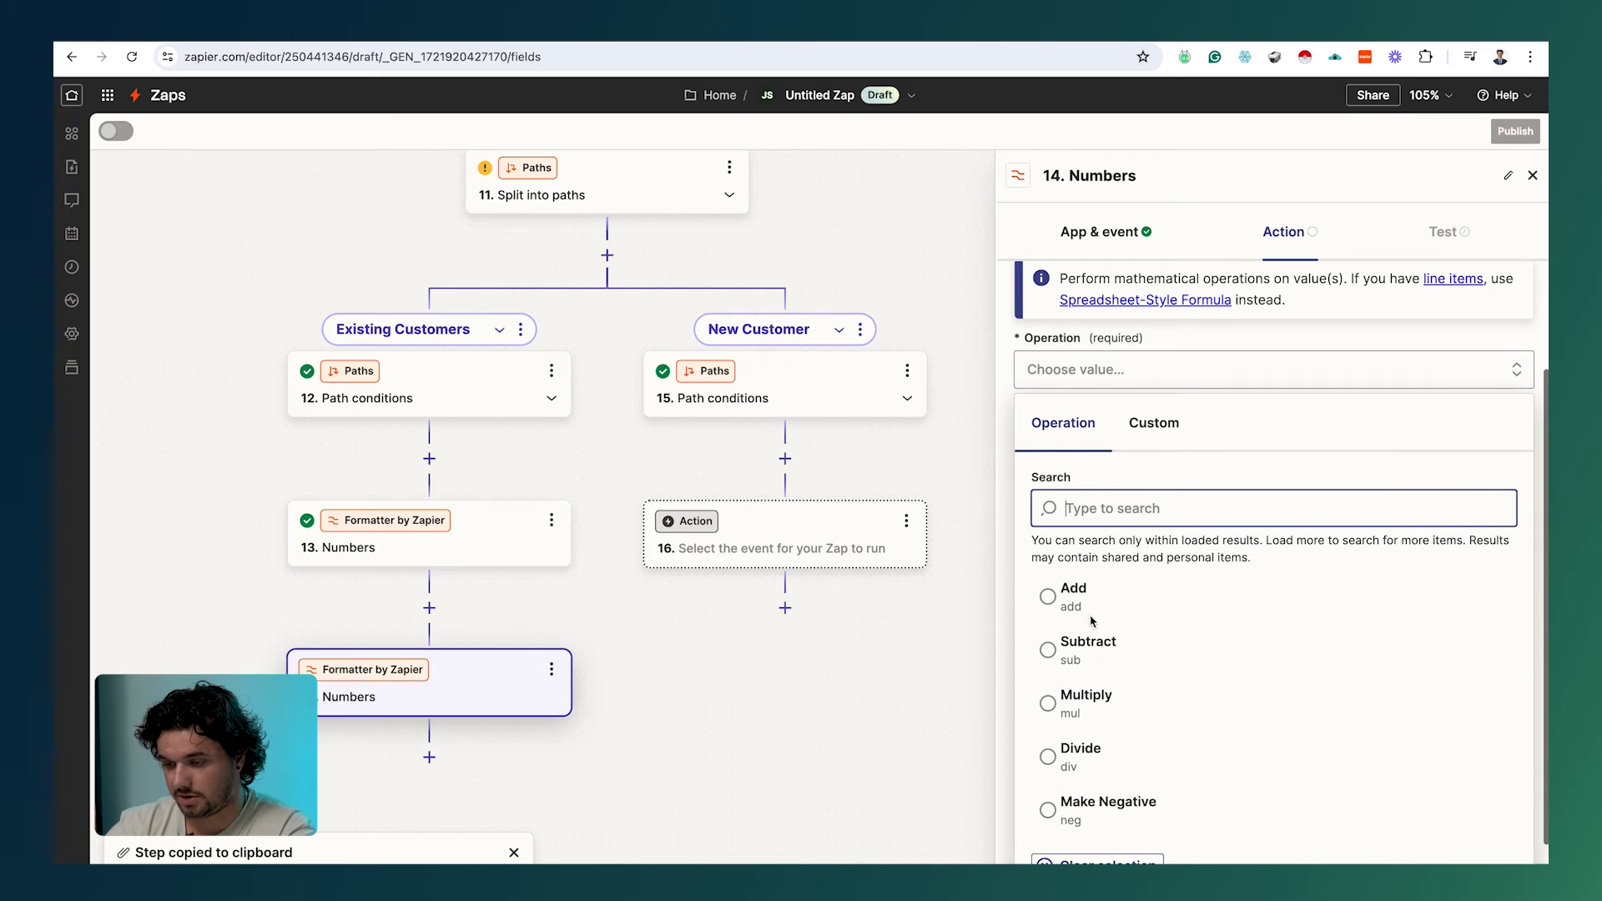
pyautogui.click(1095, 605)
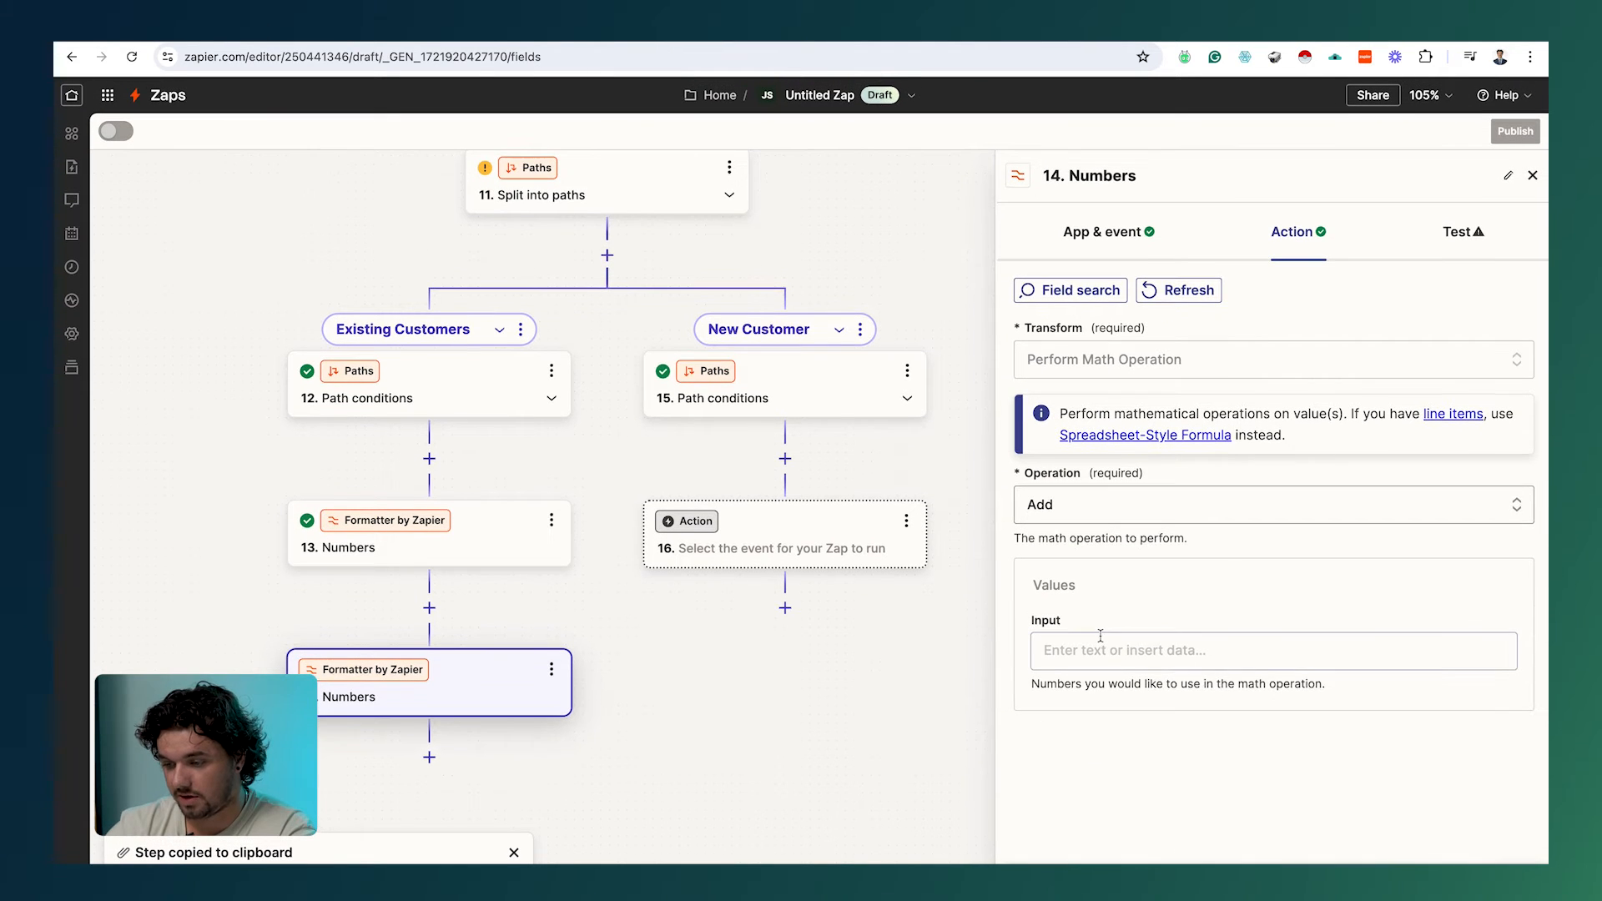
# Step: Insert Utilities Output Item 5 (3700) as the first value to add
pyautogui.click(1134, 647)
pyautogui.scroll(-5, 1143, 638)
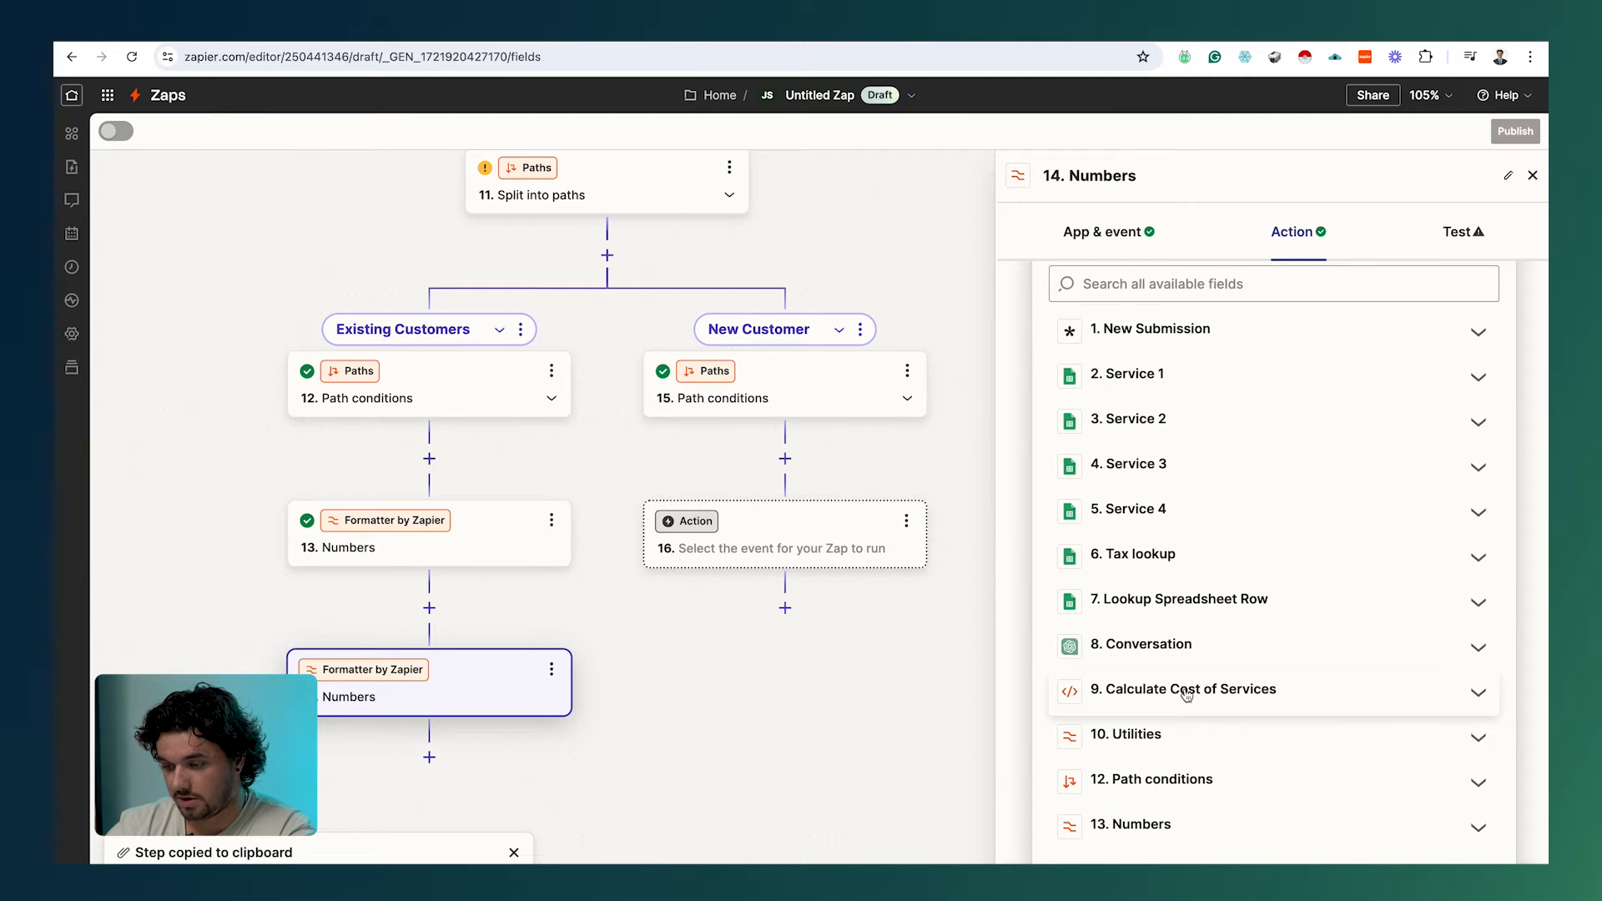
pyautogui.click(1187, 695)
pyautogui.scroll(-2, 1212, 500)
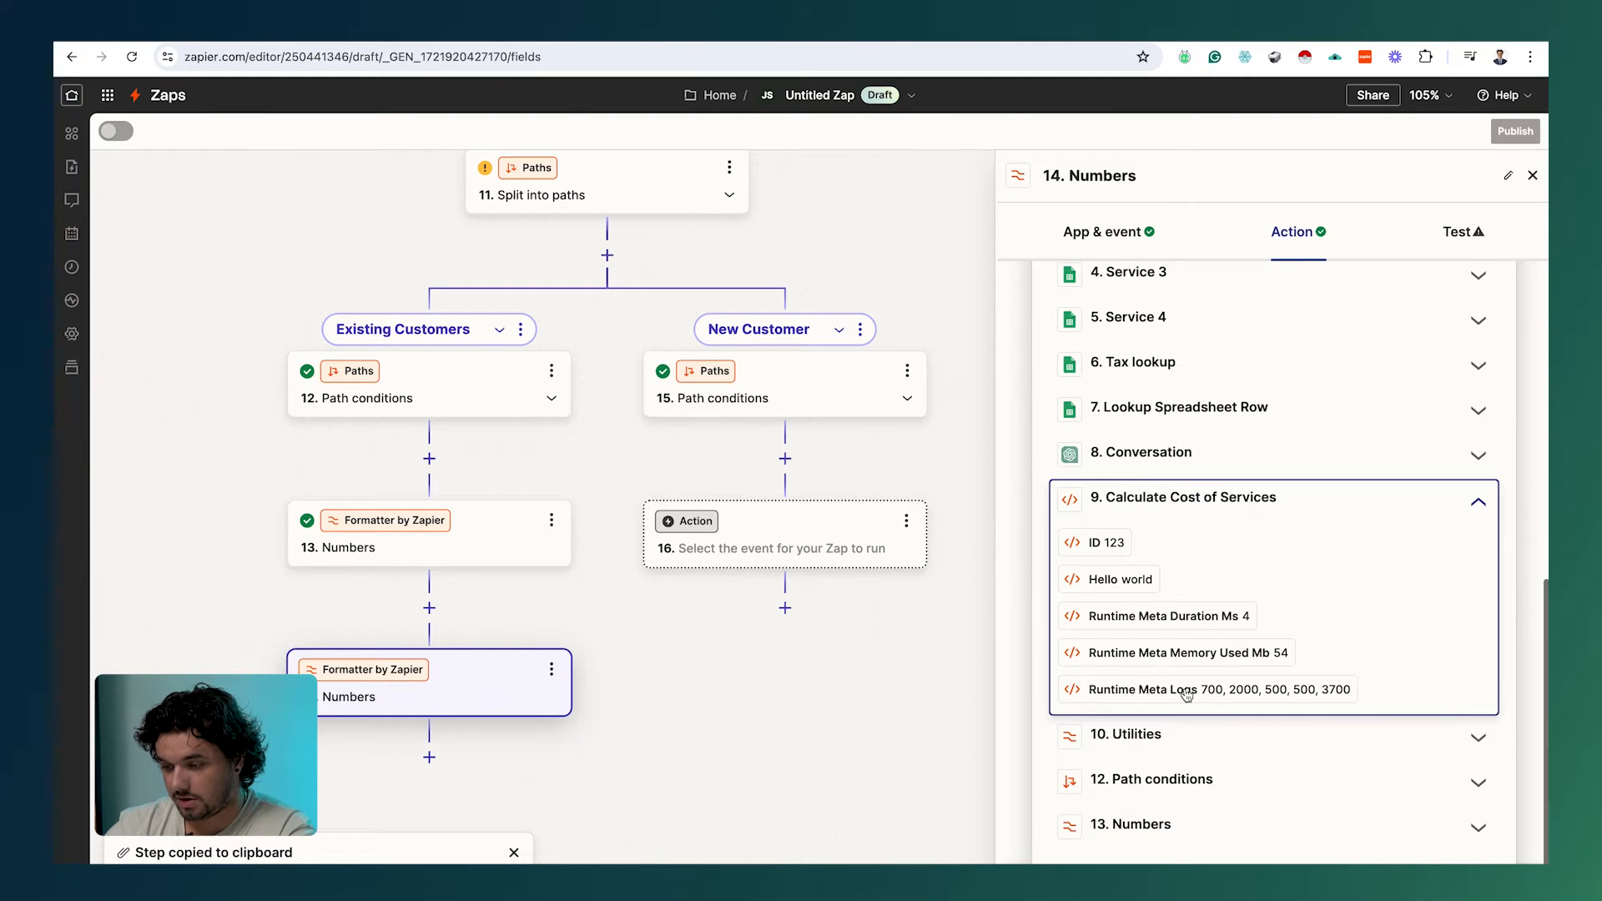
pyautogui.click(1212, 499)
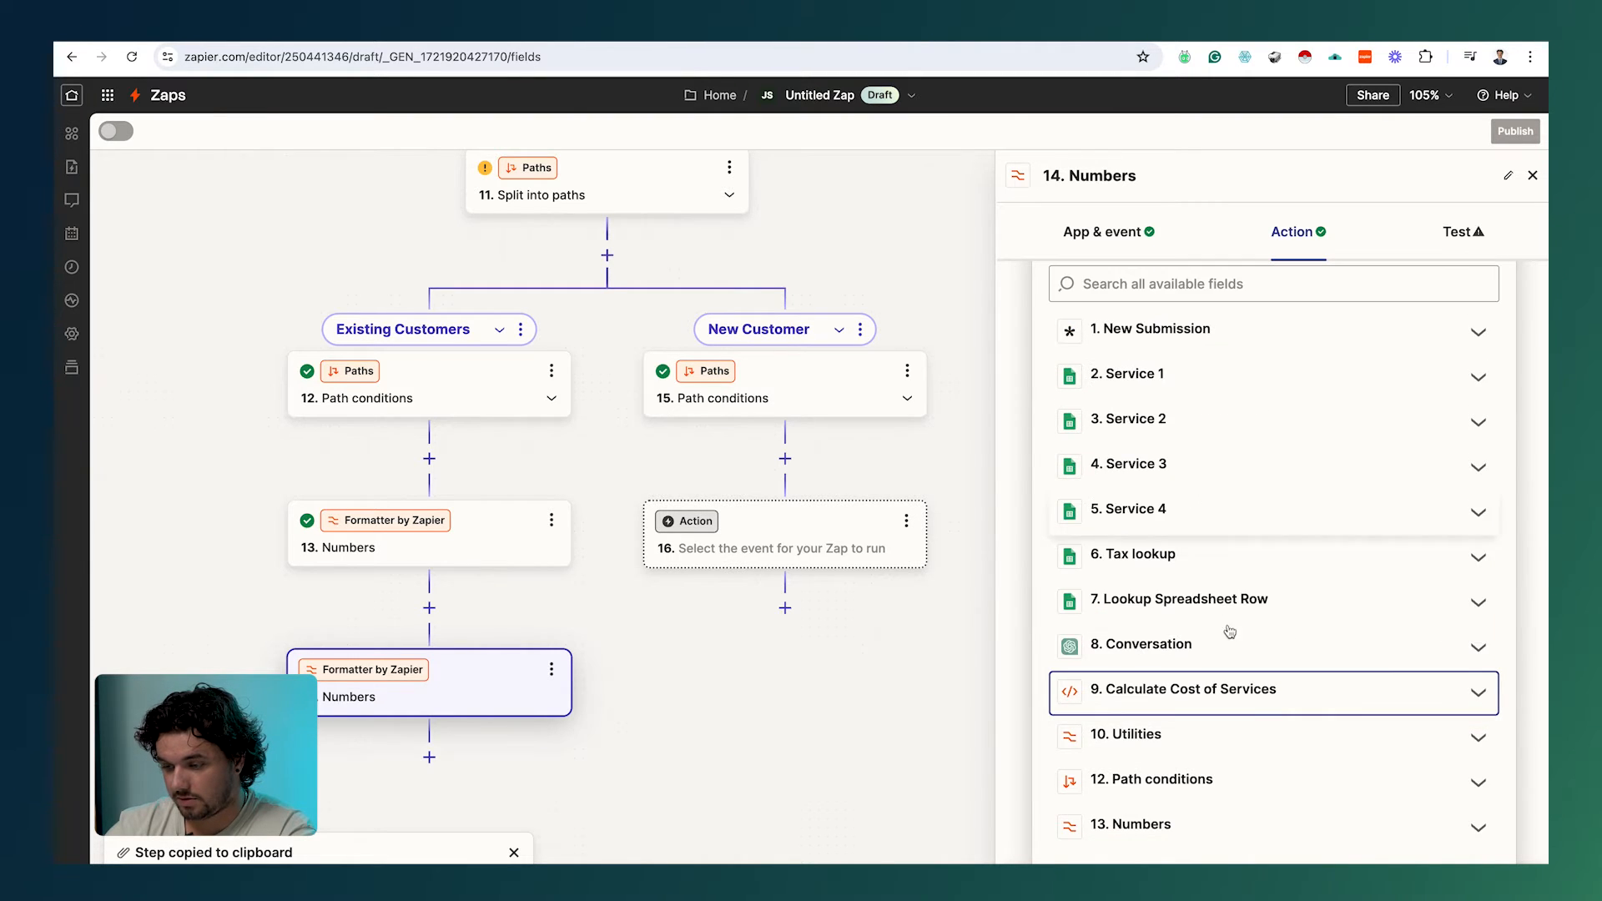
pyautogui.click(1205, 689)
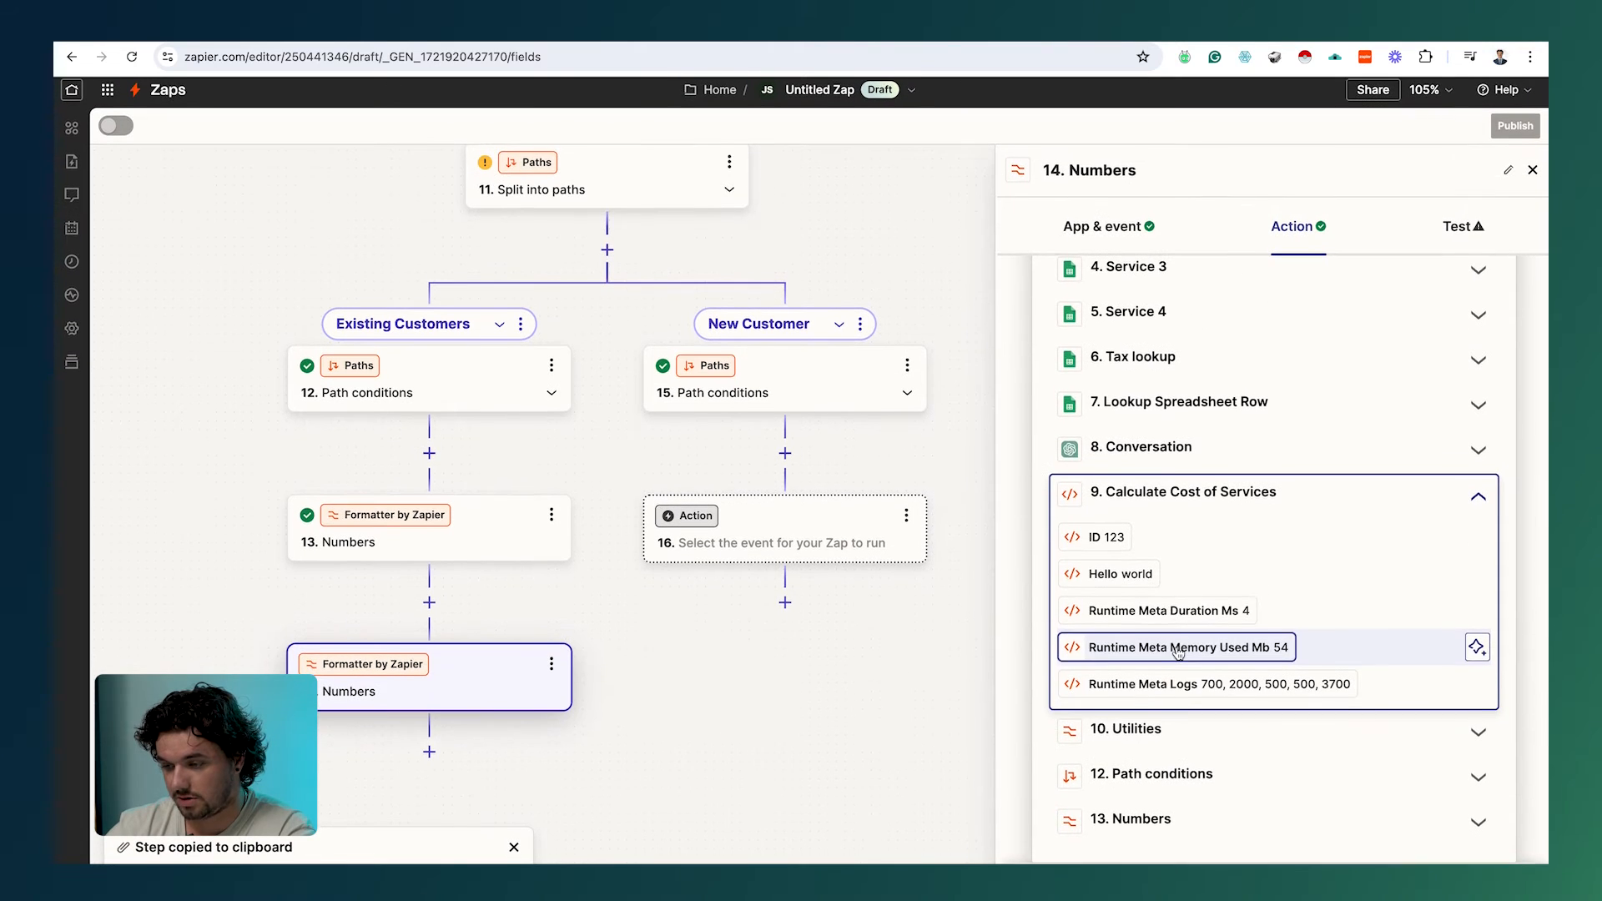
pyautogui.click(1224, 497)
pyautogui.click(1166, 739)
pyautogui.scroll(-3, 1165, 740)
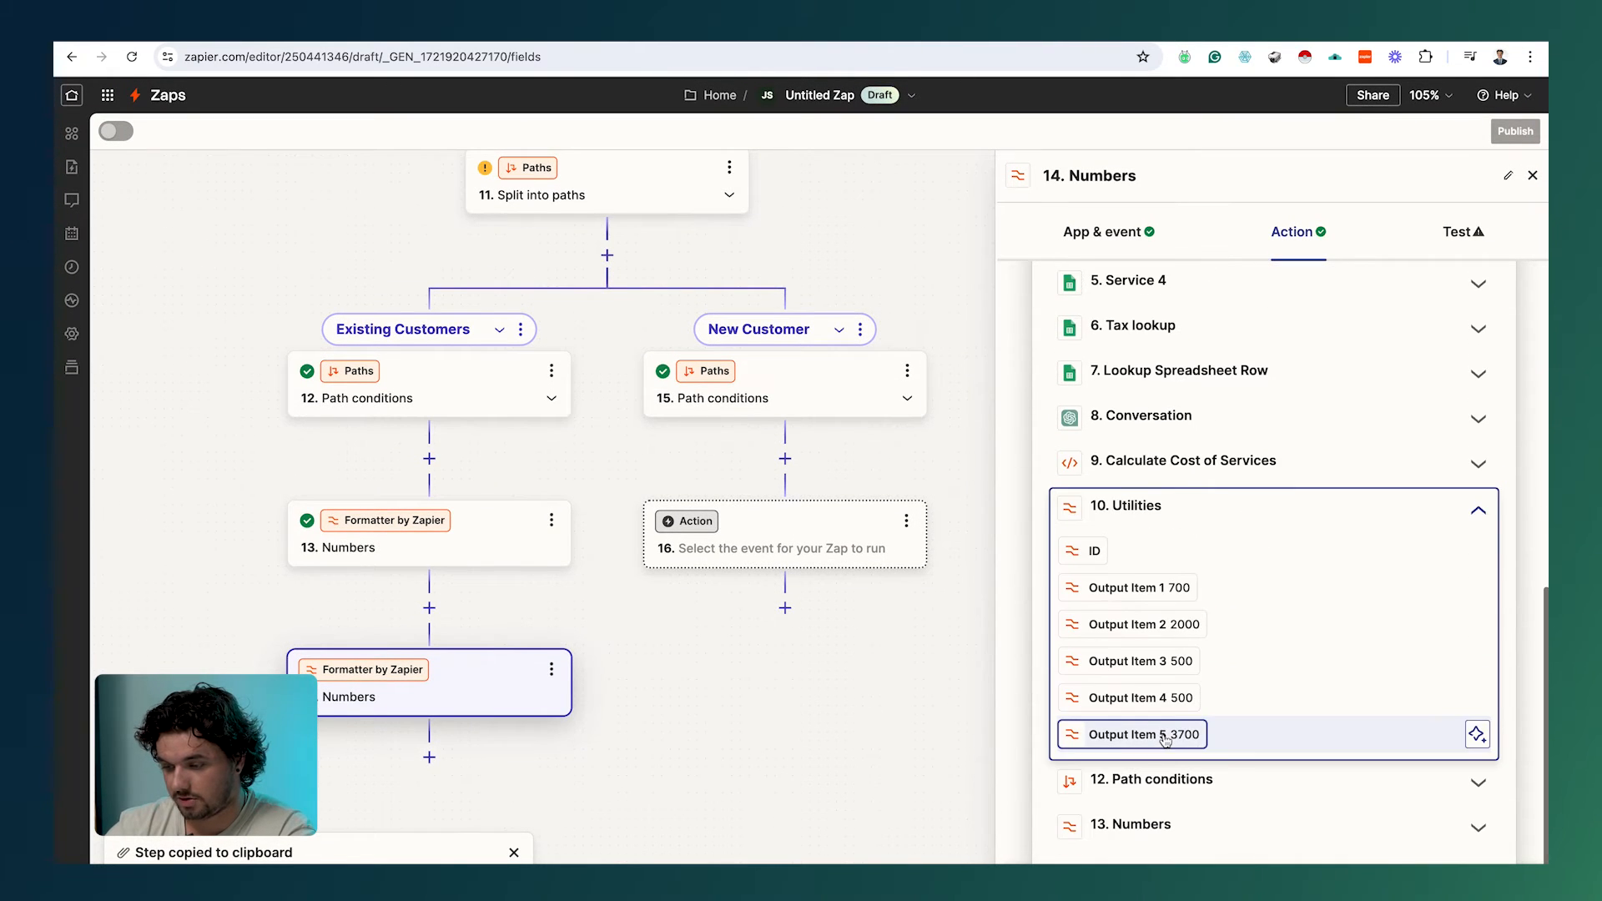
pyautogui.click(1168, 734)
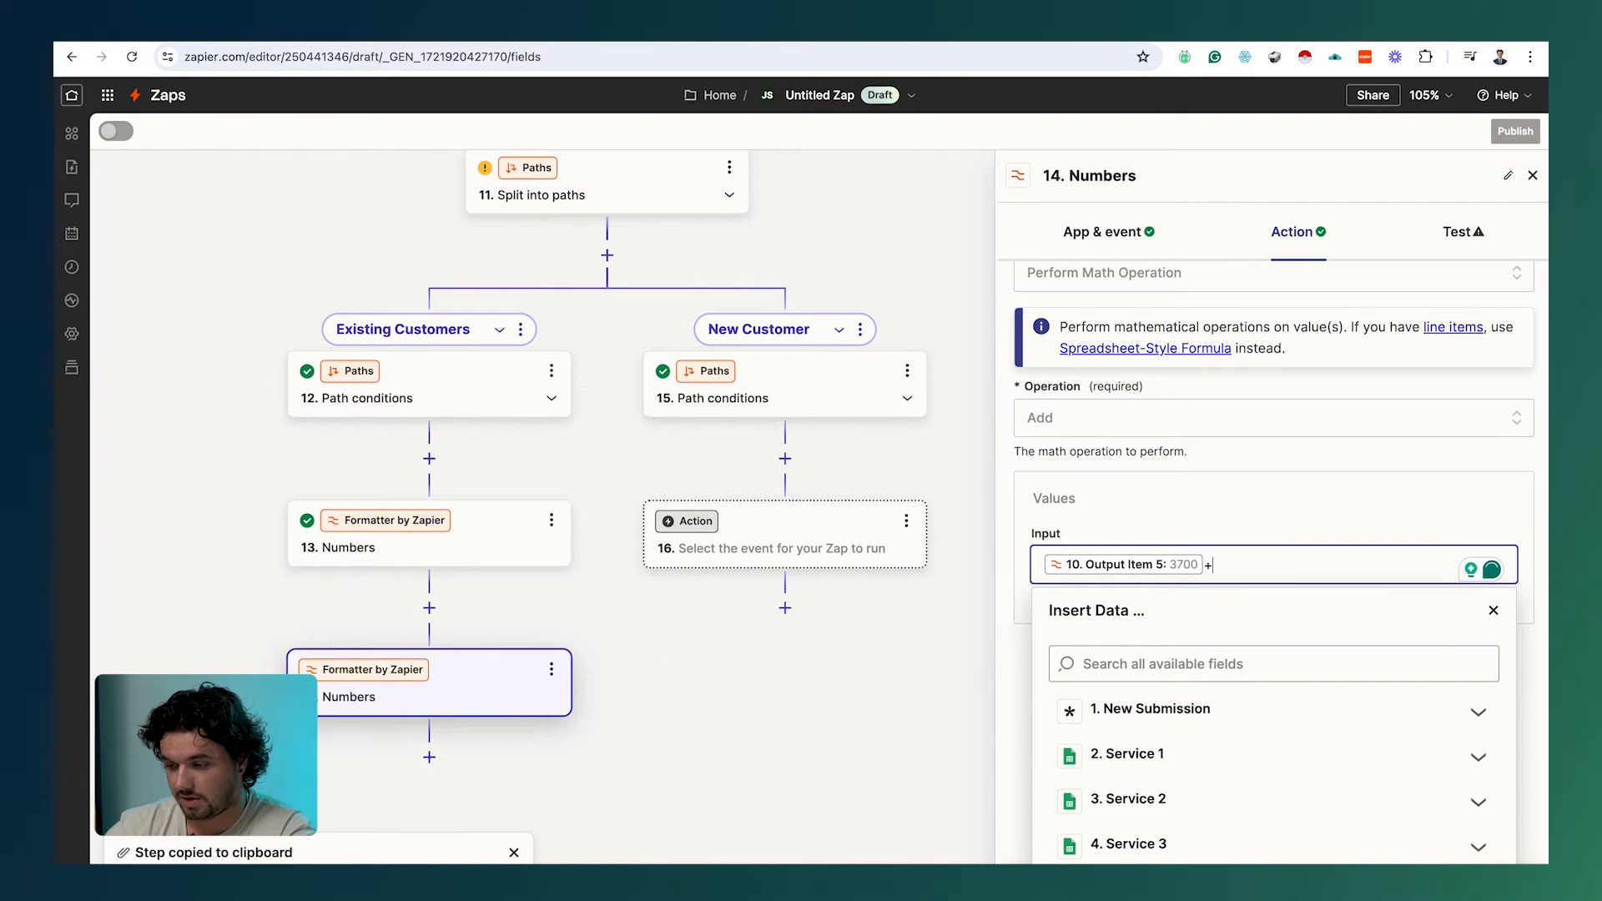
# Step: Append step 13's Output 407 to the first input, then remove it again
pyautogui.write('+')
pyautogui.scroll(-10, 1229, 523)
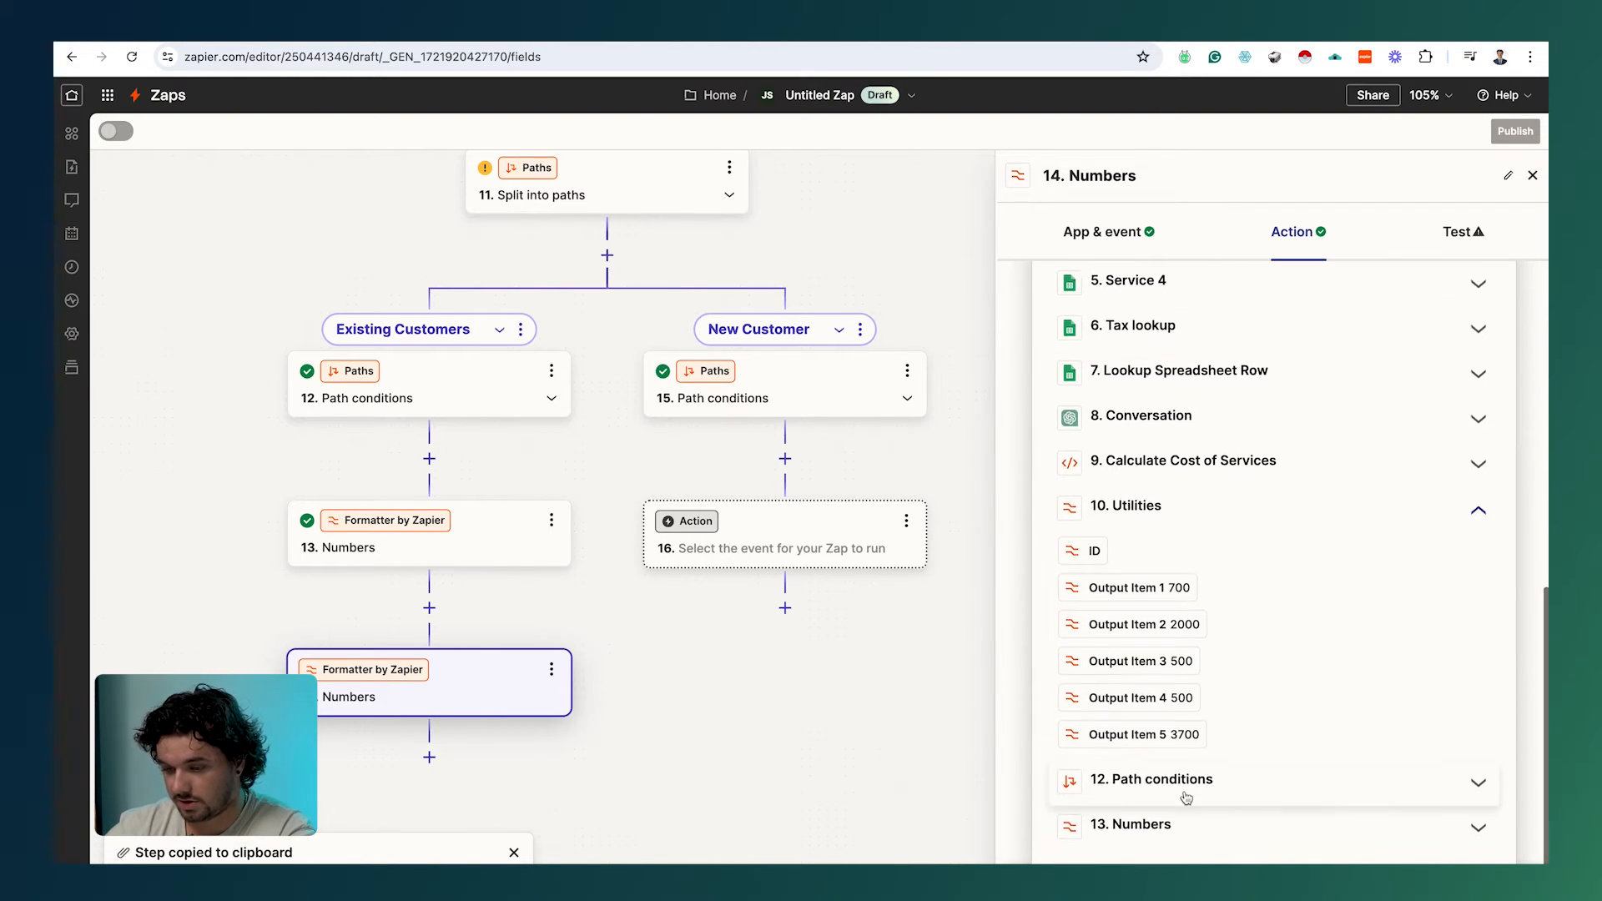
pyautogui.click(1156, 839)
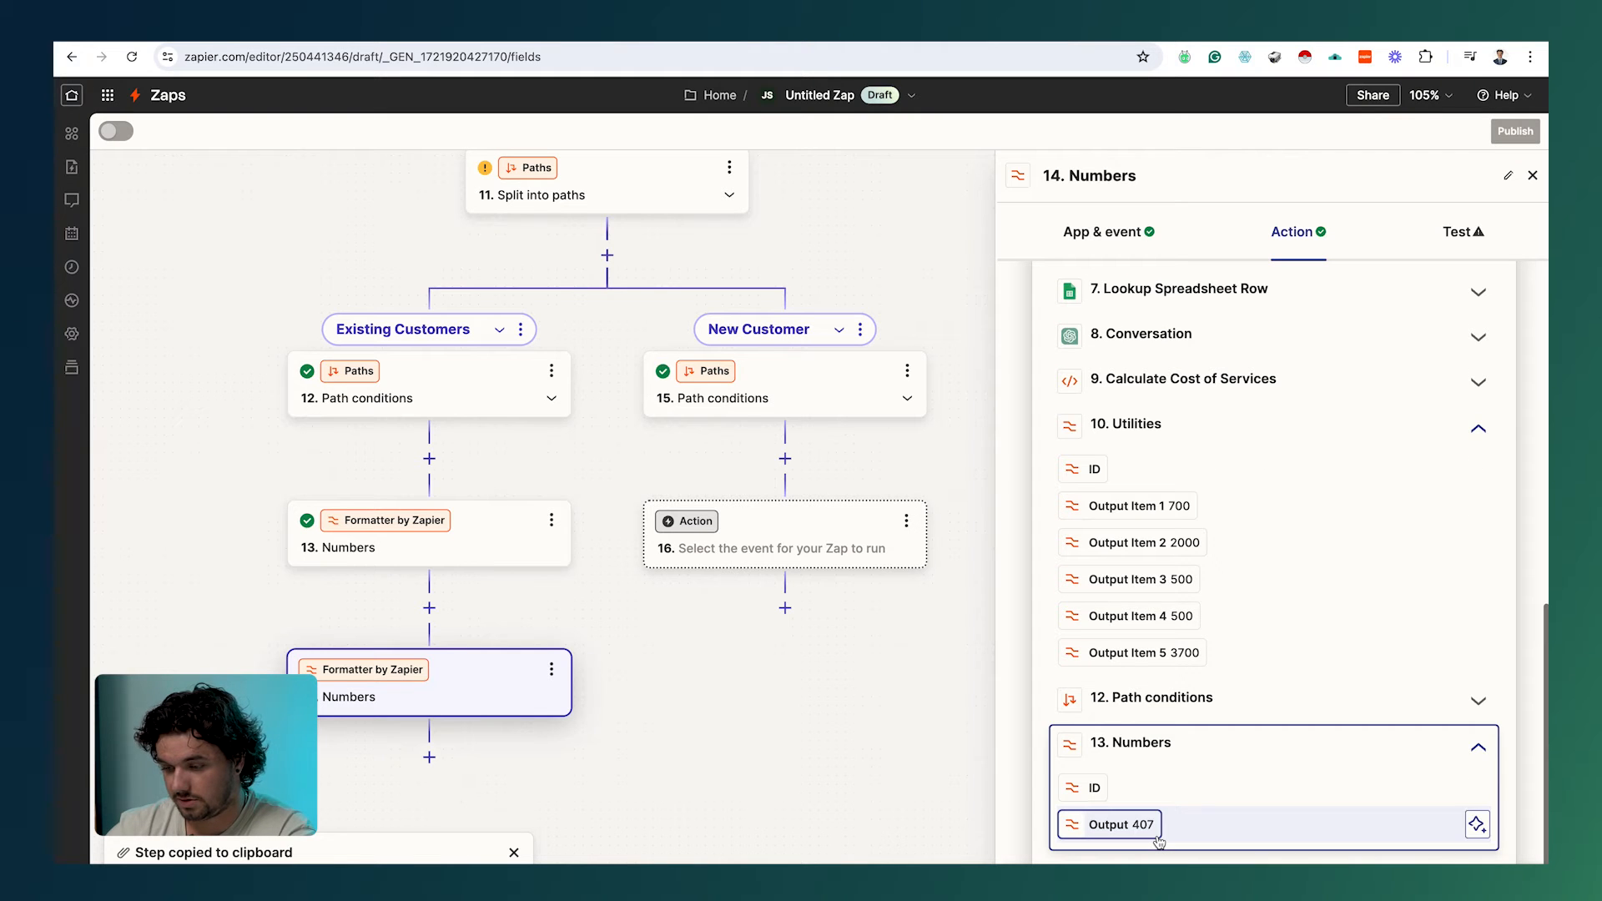
pyautogui.click(1141, 836)
pyautogui.click(932, 819)
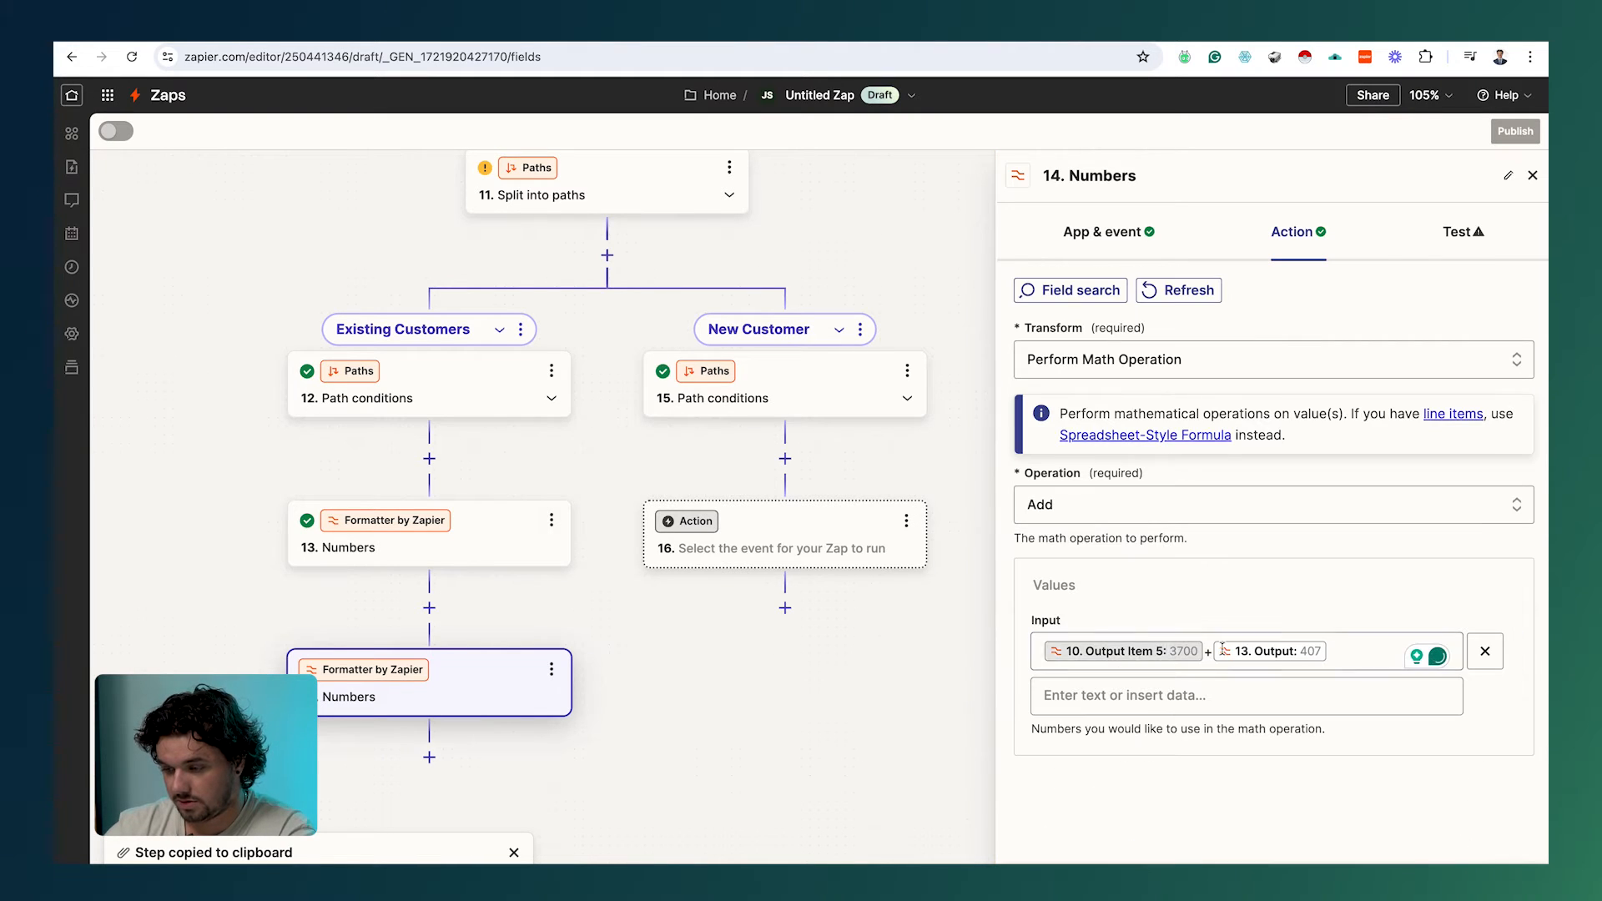
pyautogui.click(1339, 645)
pyautogui.press('BackSpace')
pyautogui.press('BackSpace')
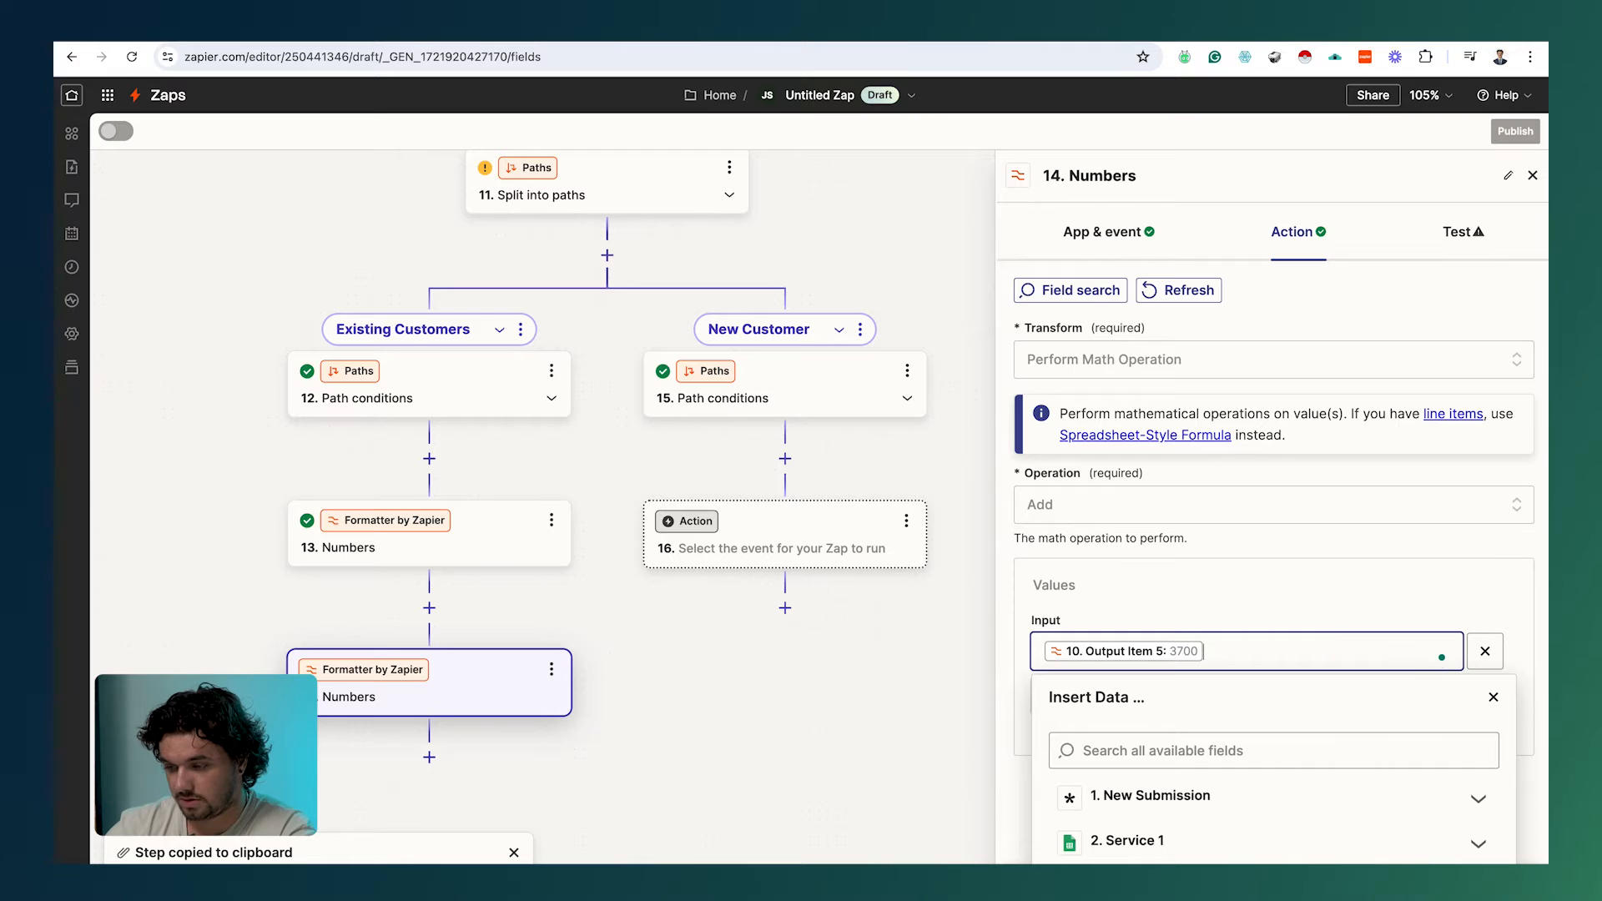
# Step: Insert step 13's Output 407 as the second value and run the test
pyautogui.click(1273, 621)
pyautogui.click(1112, 686)
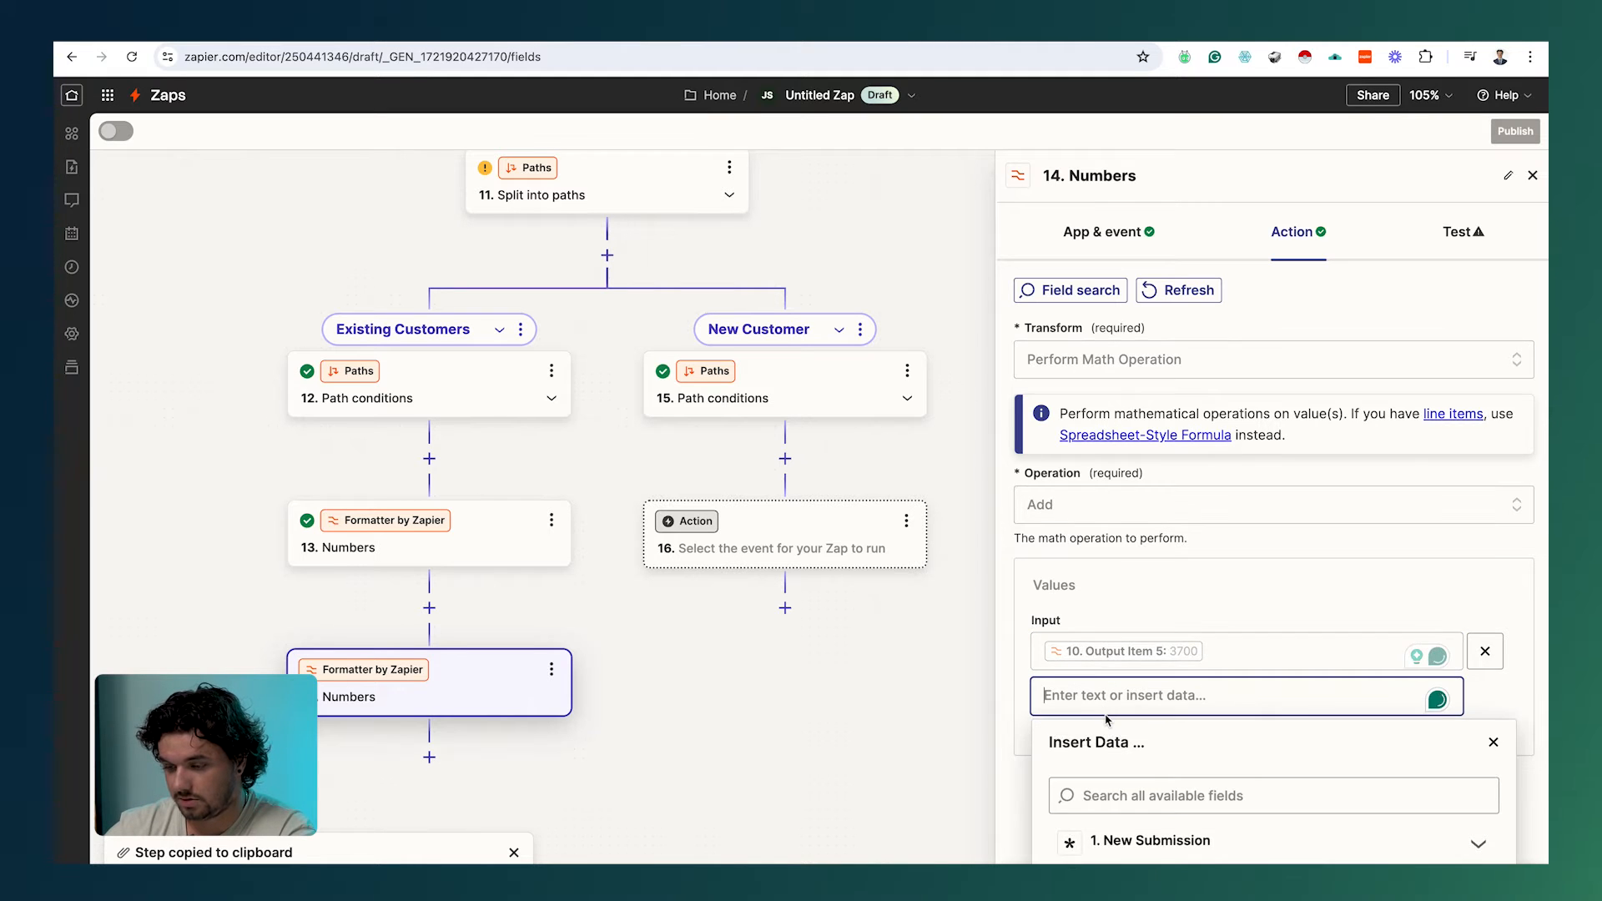
pyautogui.scroll(-6, 1107, 720)
pyautogui.click(1162, 824)
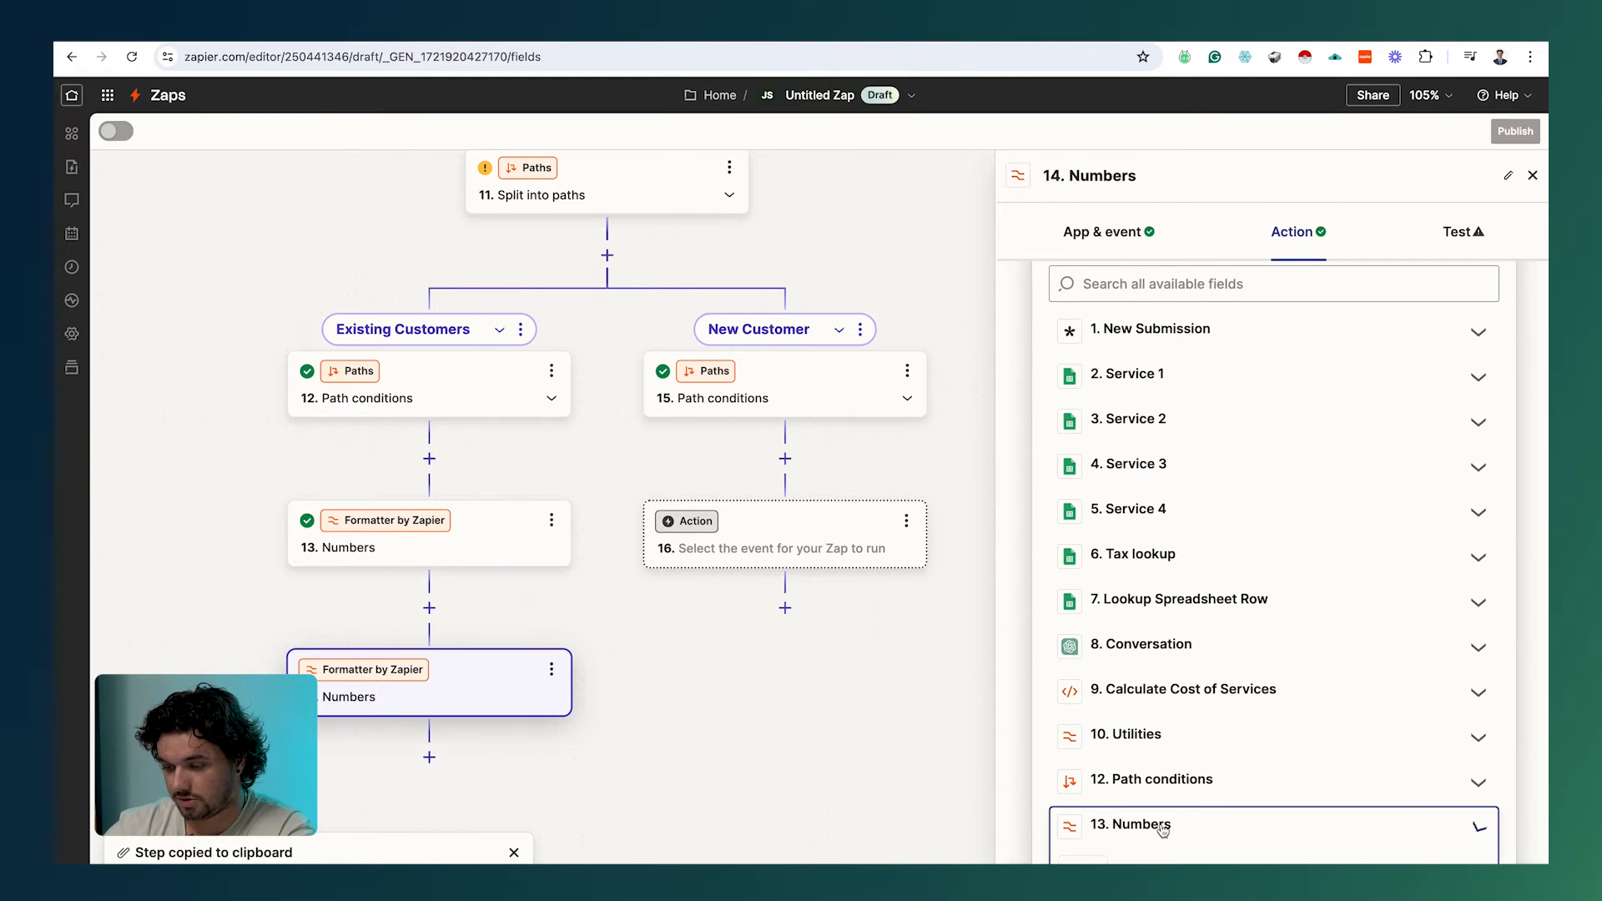
pyautogui.click(1120, 825)
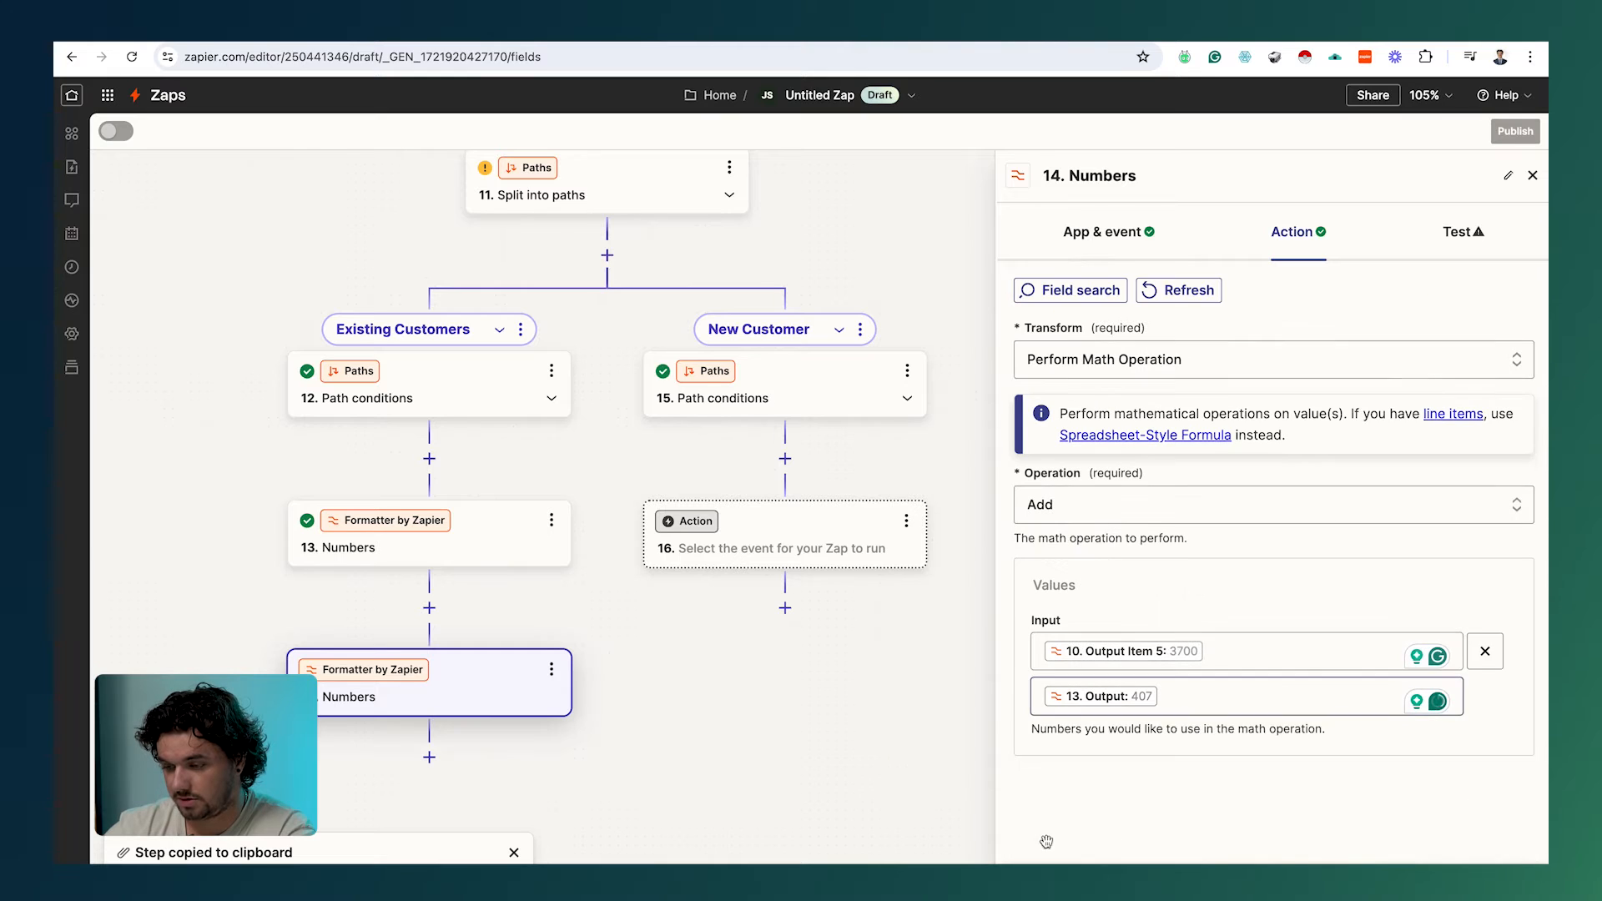
pyautogui.click(1152, 863)
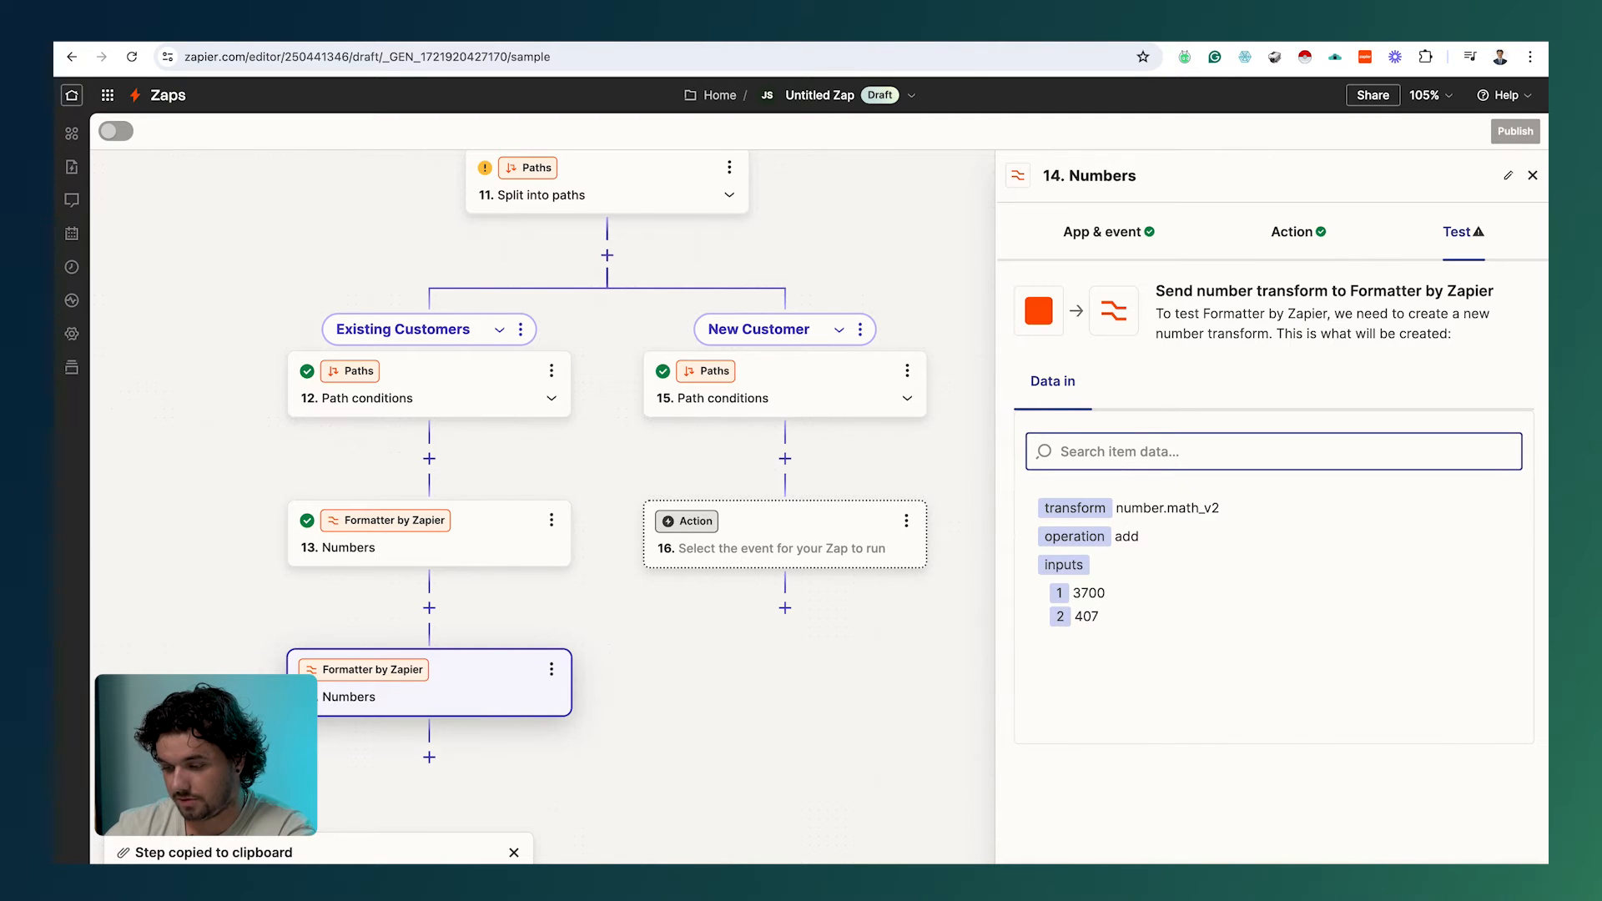
pyautogui.click(1402, 862)
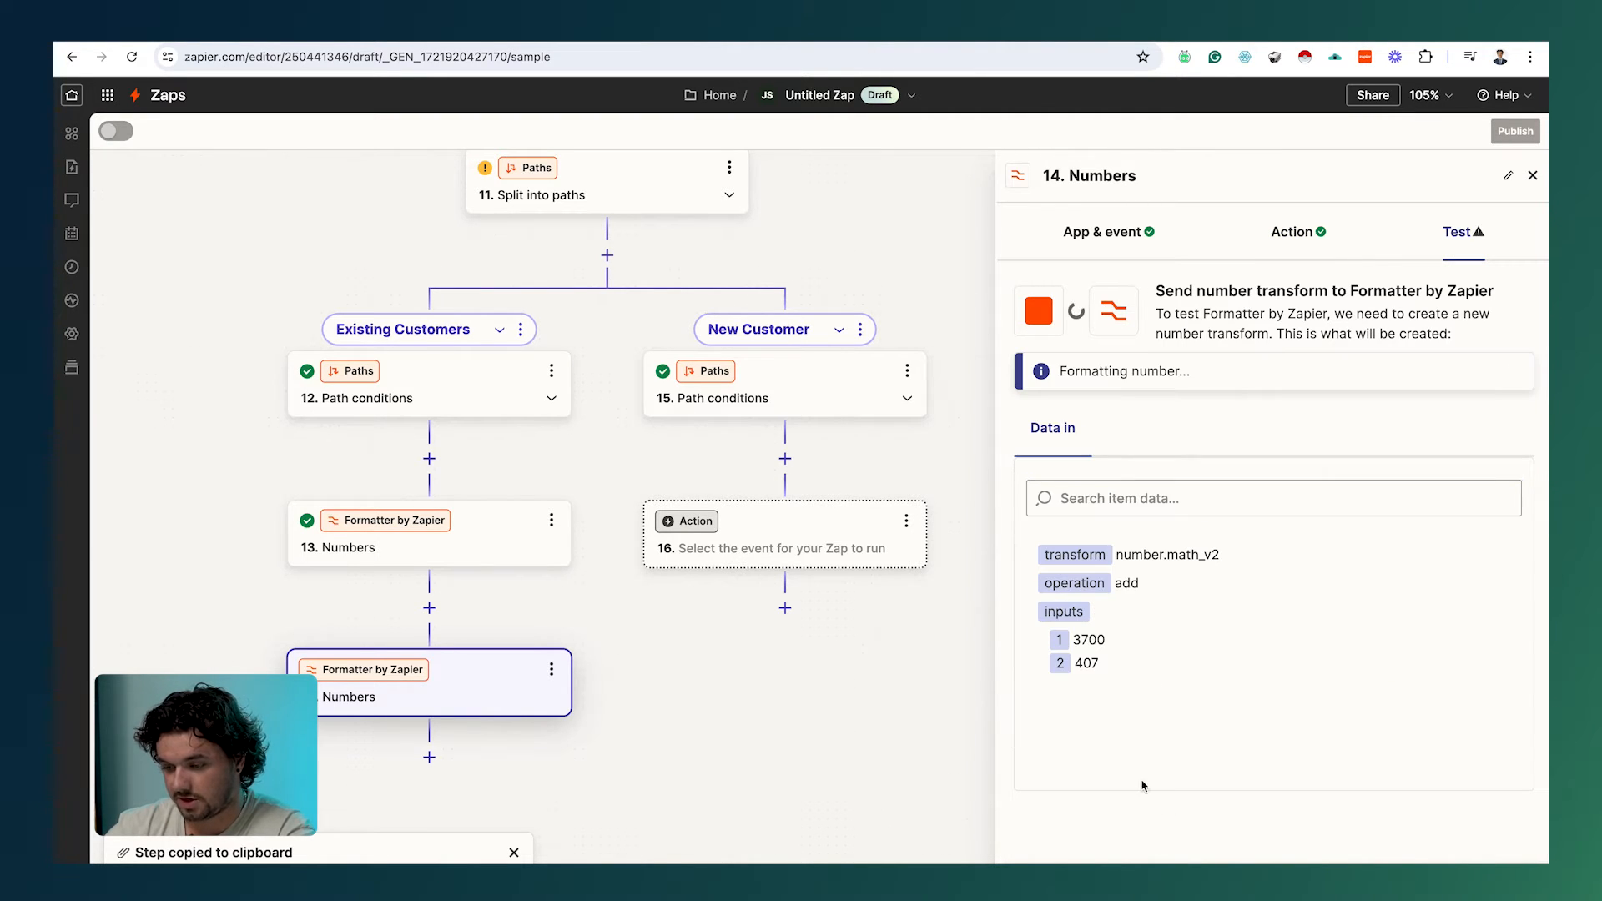
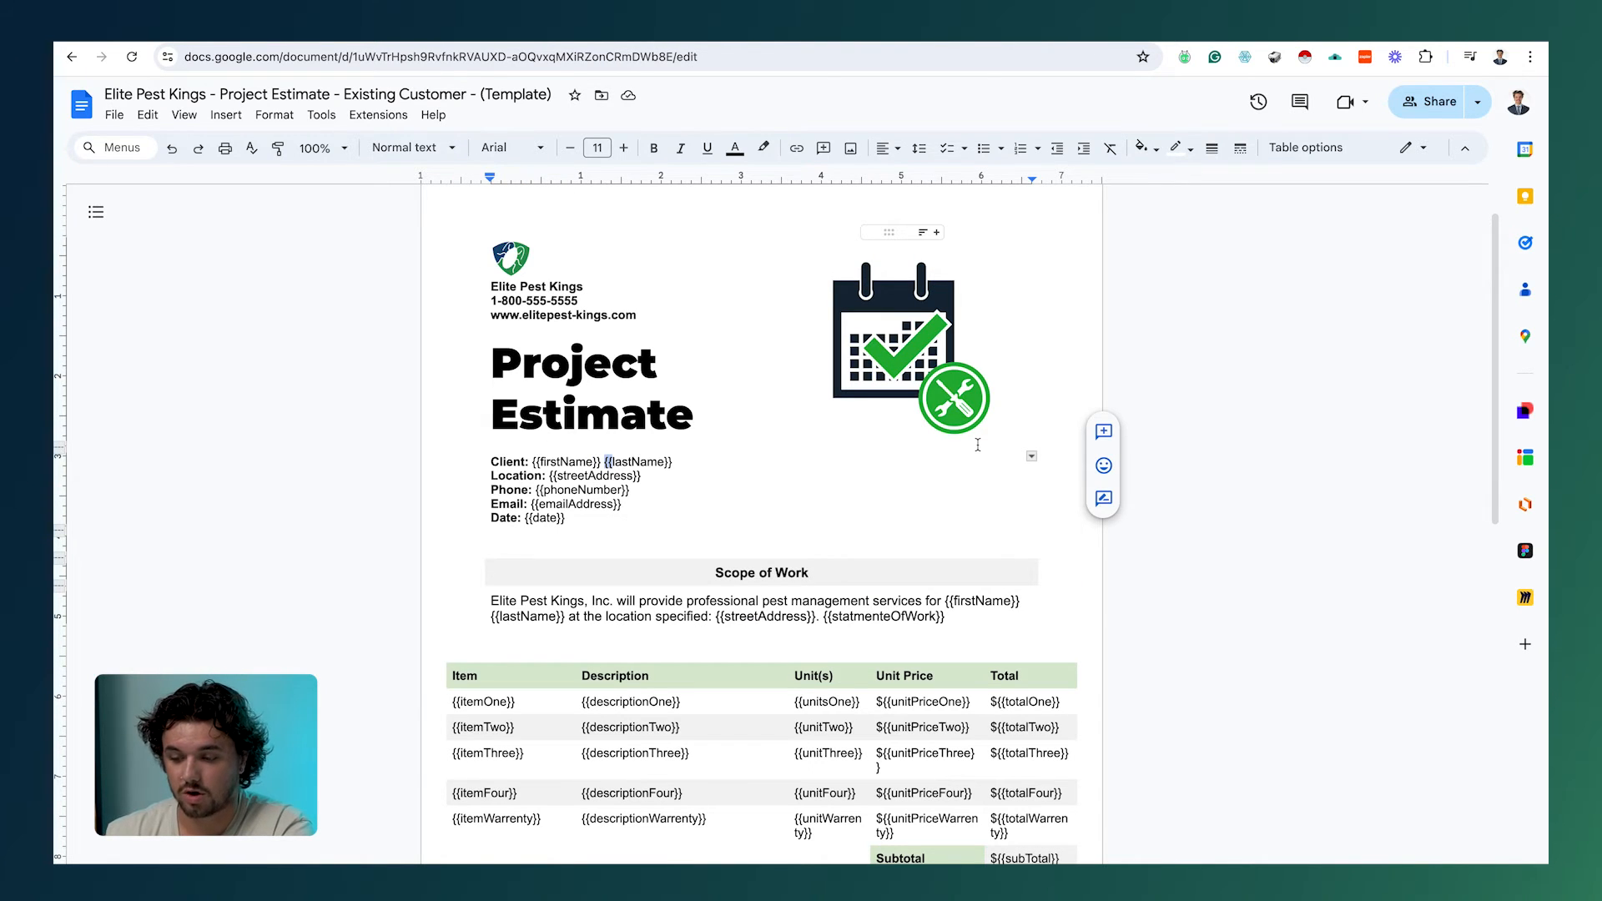
# Step: From the Docs home page, open Template gallery and start Submit template with Select a document
pyautogui.scroll(-1, 708, 809)
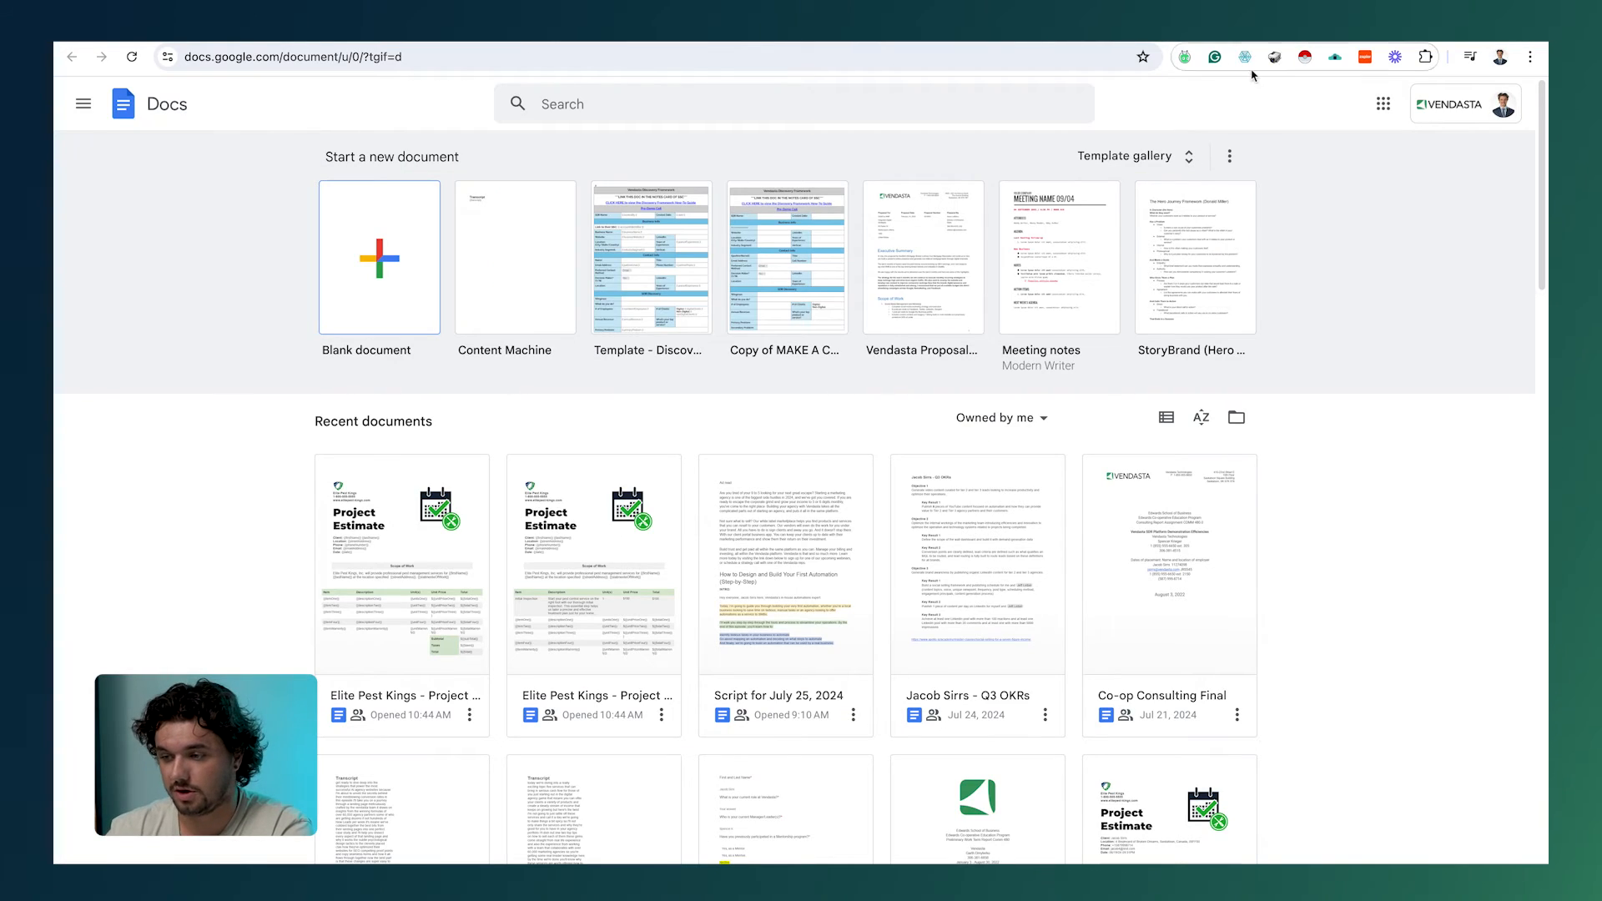
pyautogui.click(1137, 154)
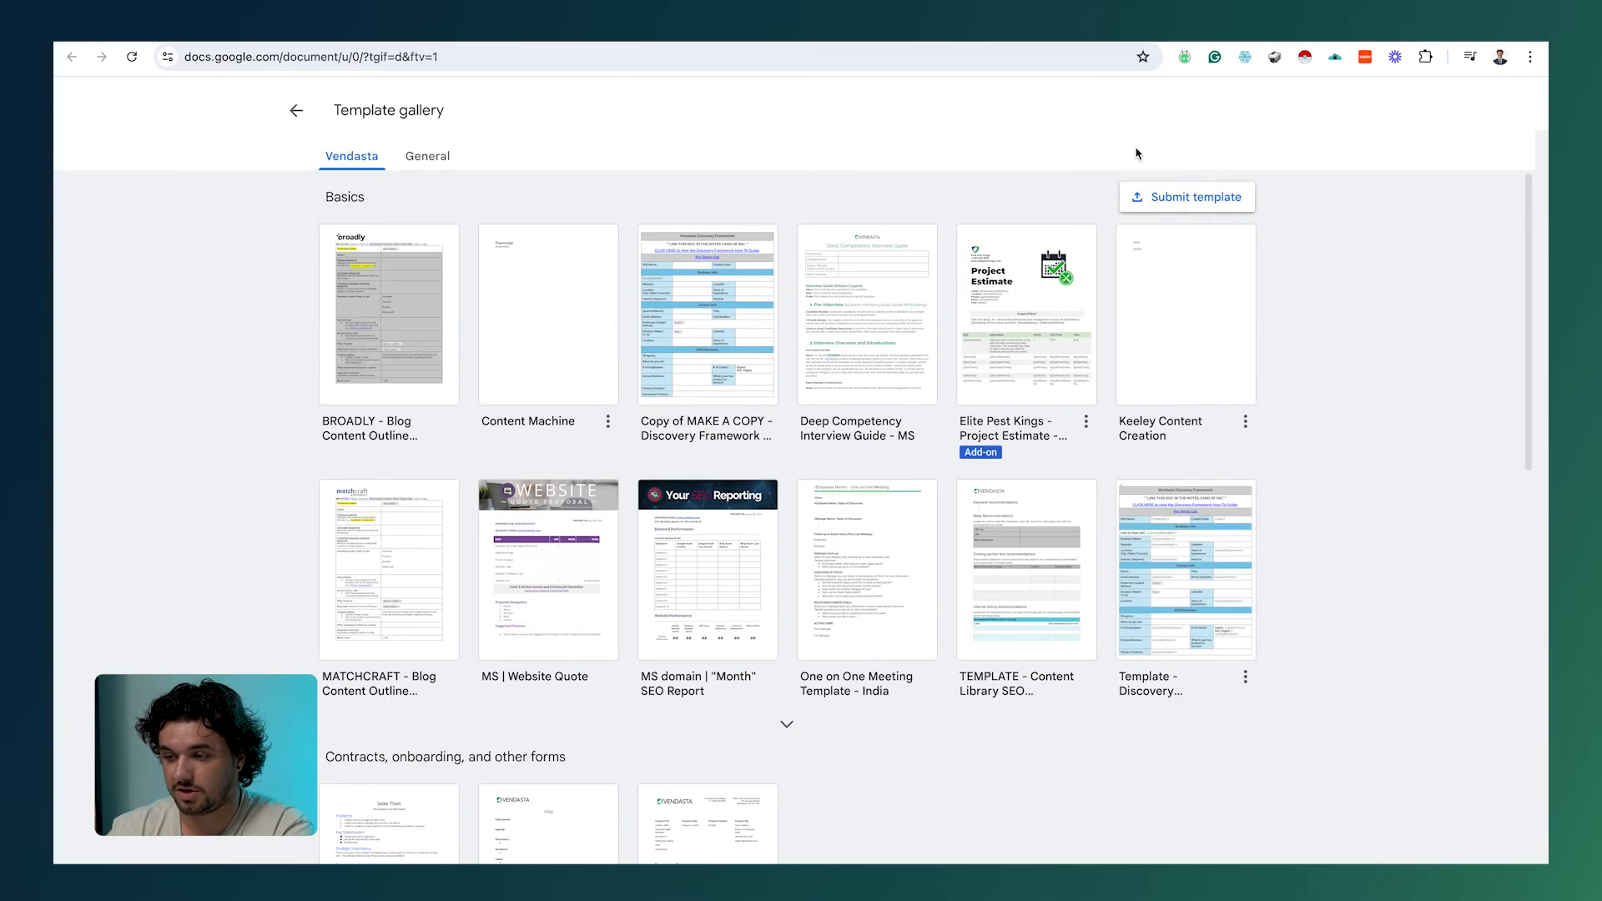
pyautogui.click(1187, 201)
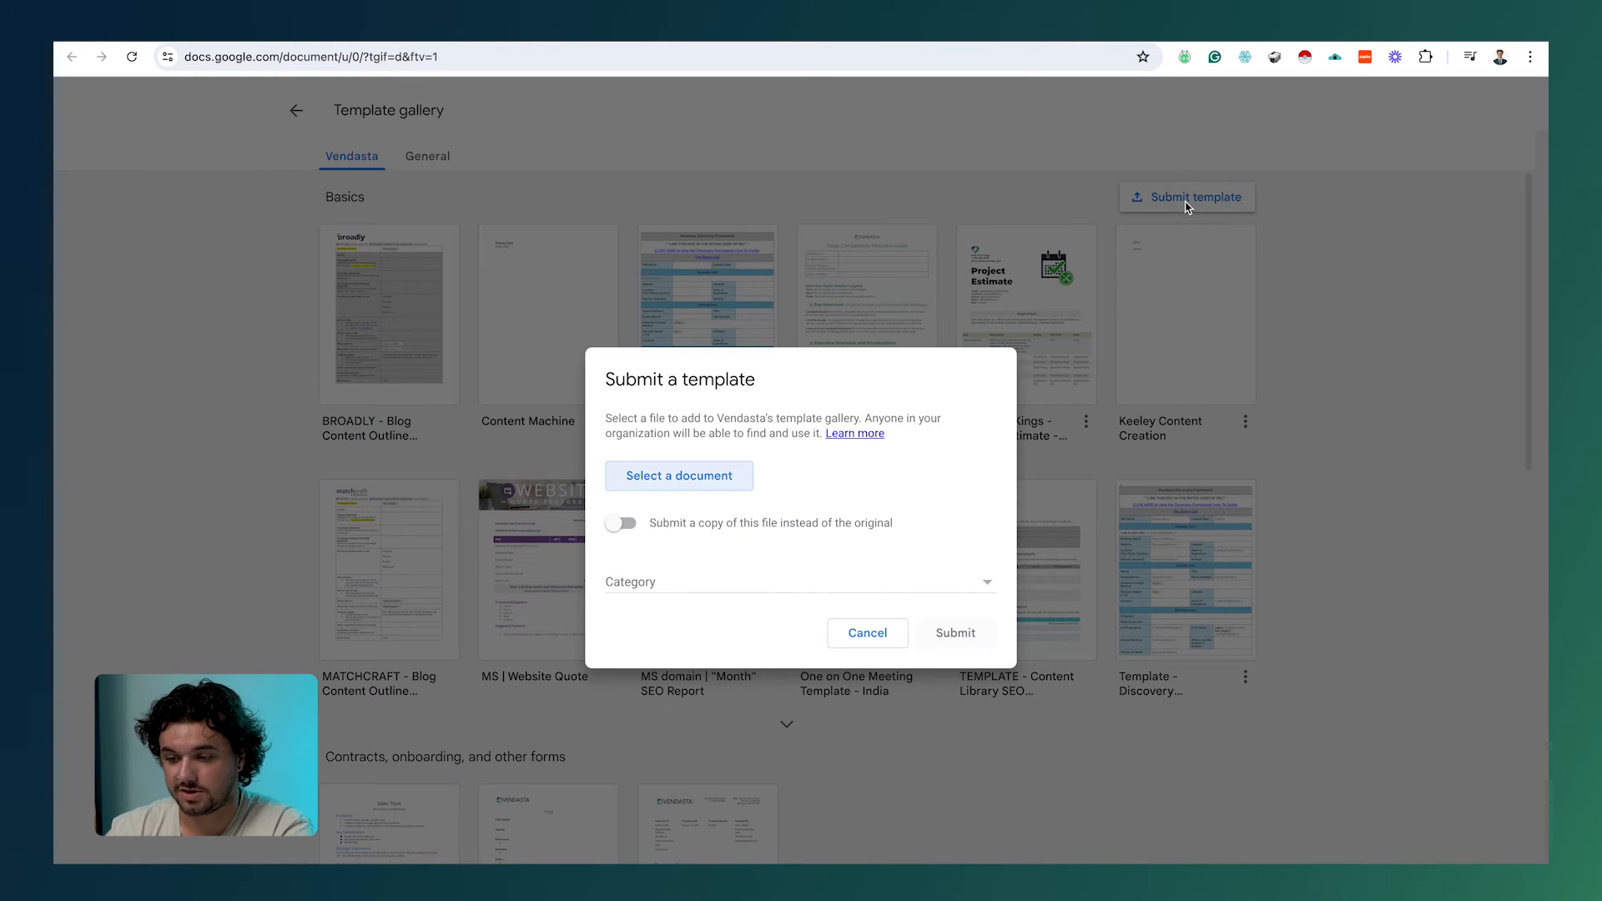
pyautogui.click(689, 480)
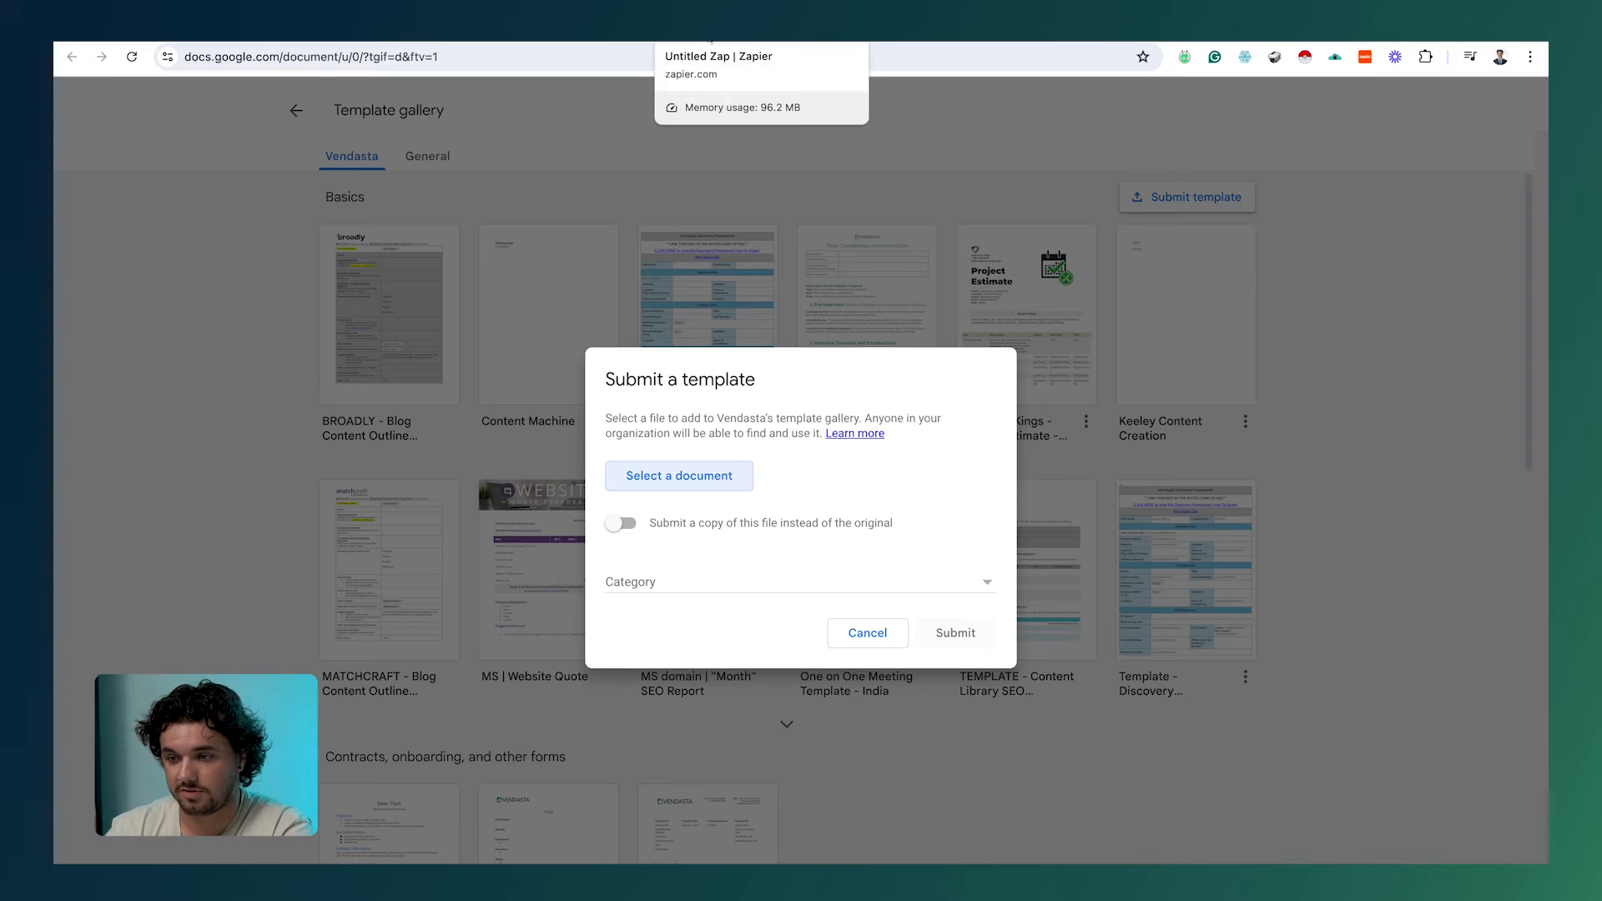
# Step: Back in the Zap, add a Google Docs step after Total Cost with event Create Document from Template
pyautogui.click(710, 40)
pyautogui.scroll(-1, 755, 396)
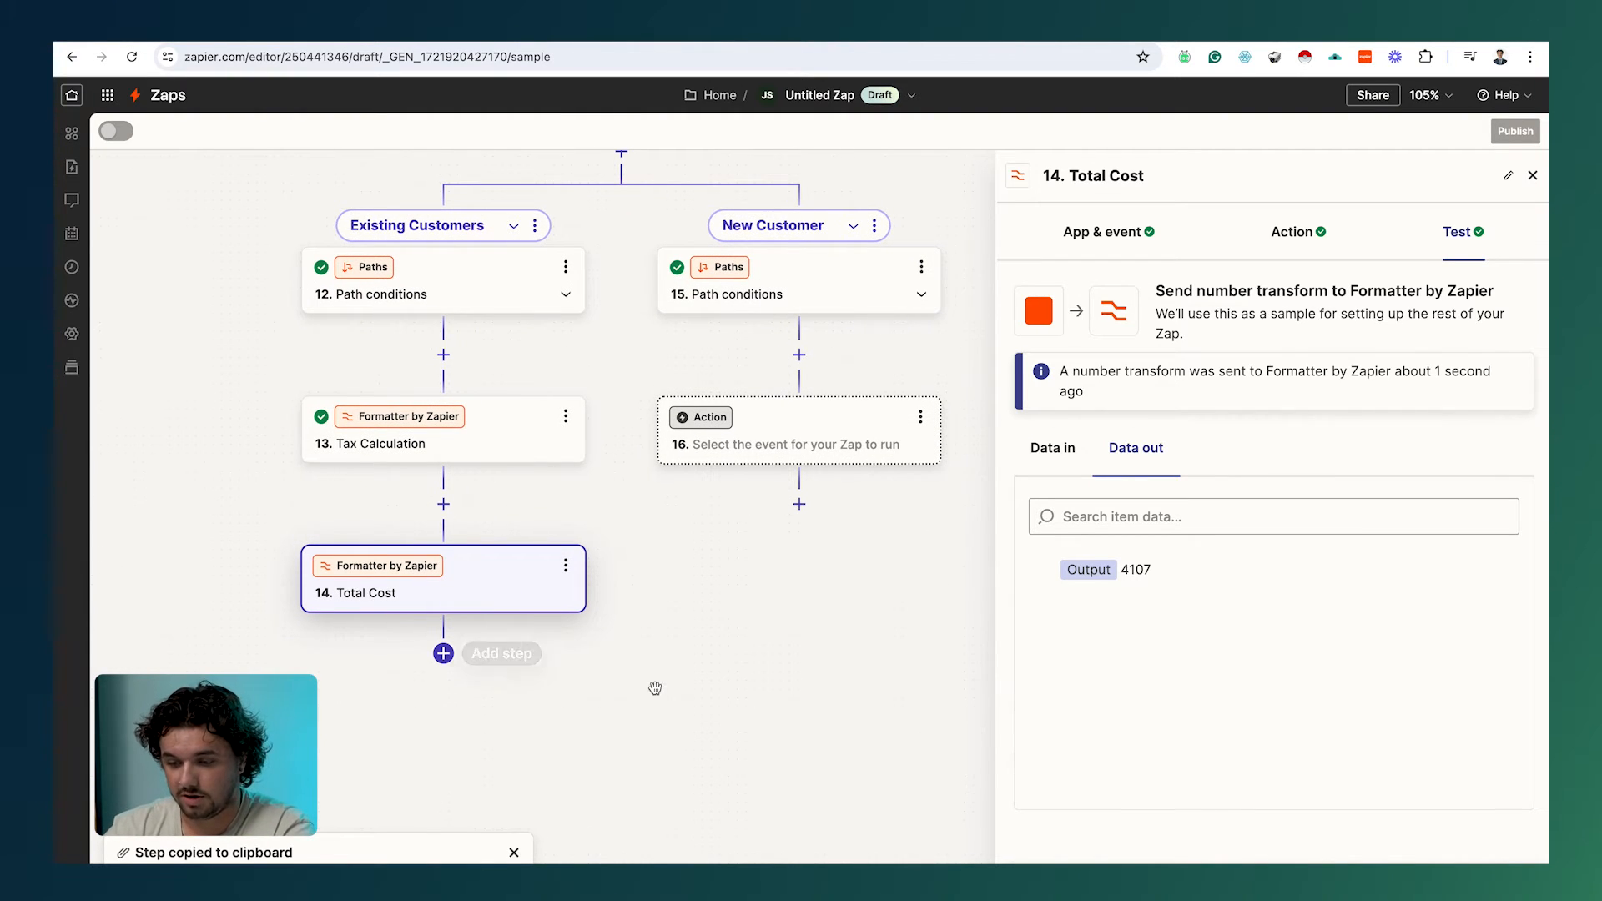
pyautogui.scroll(-1, 656, 687)
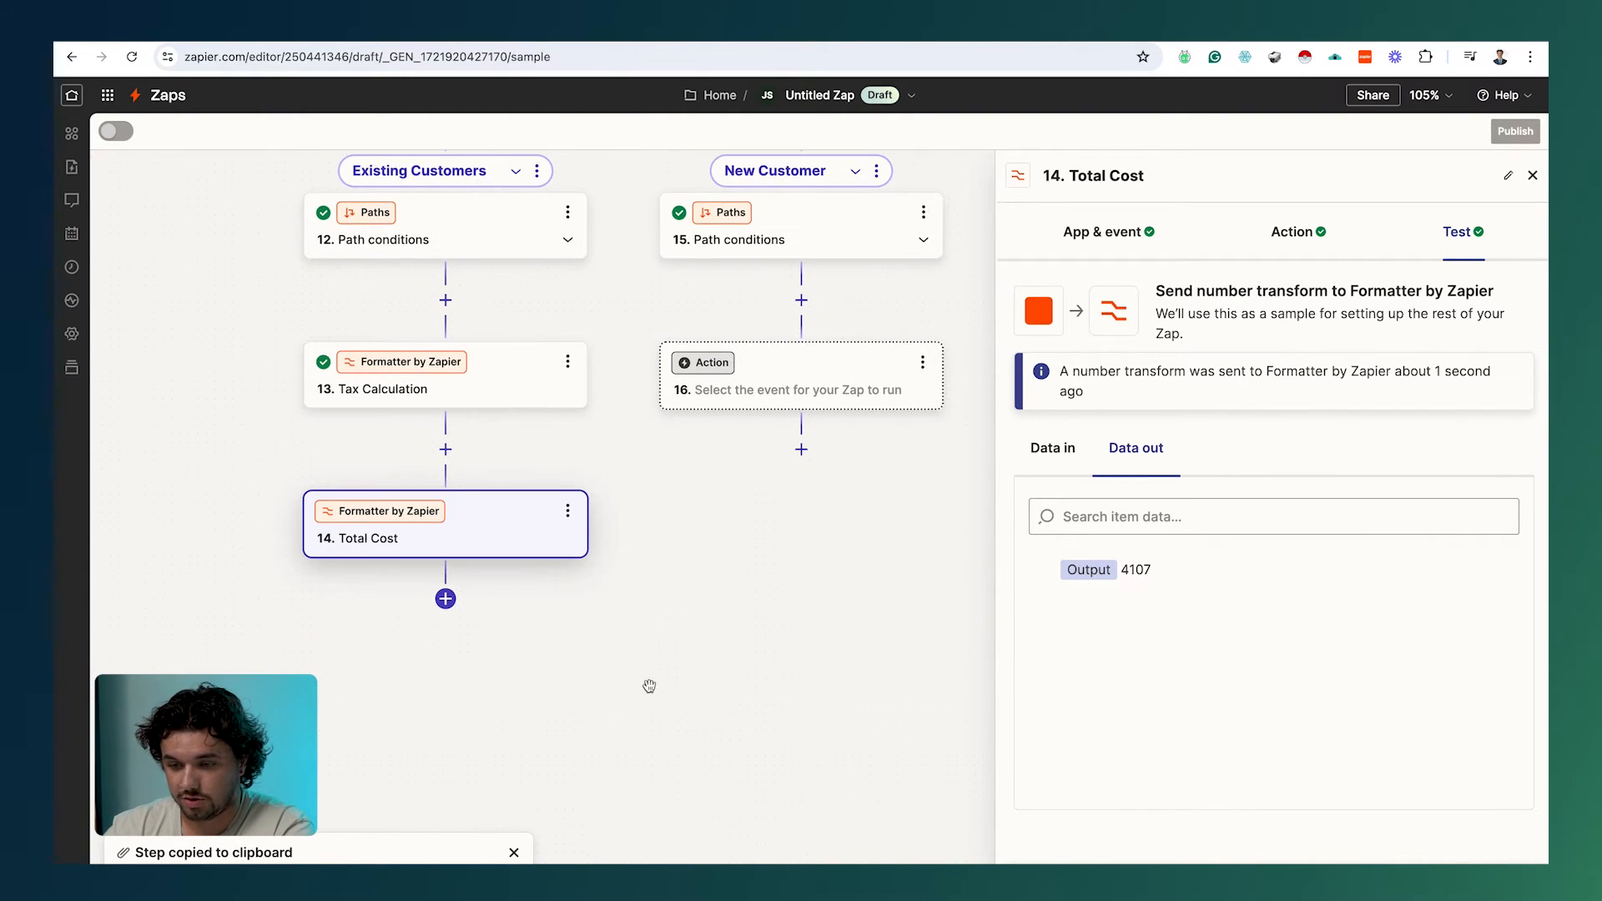
pyautogui.click(447, 600)
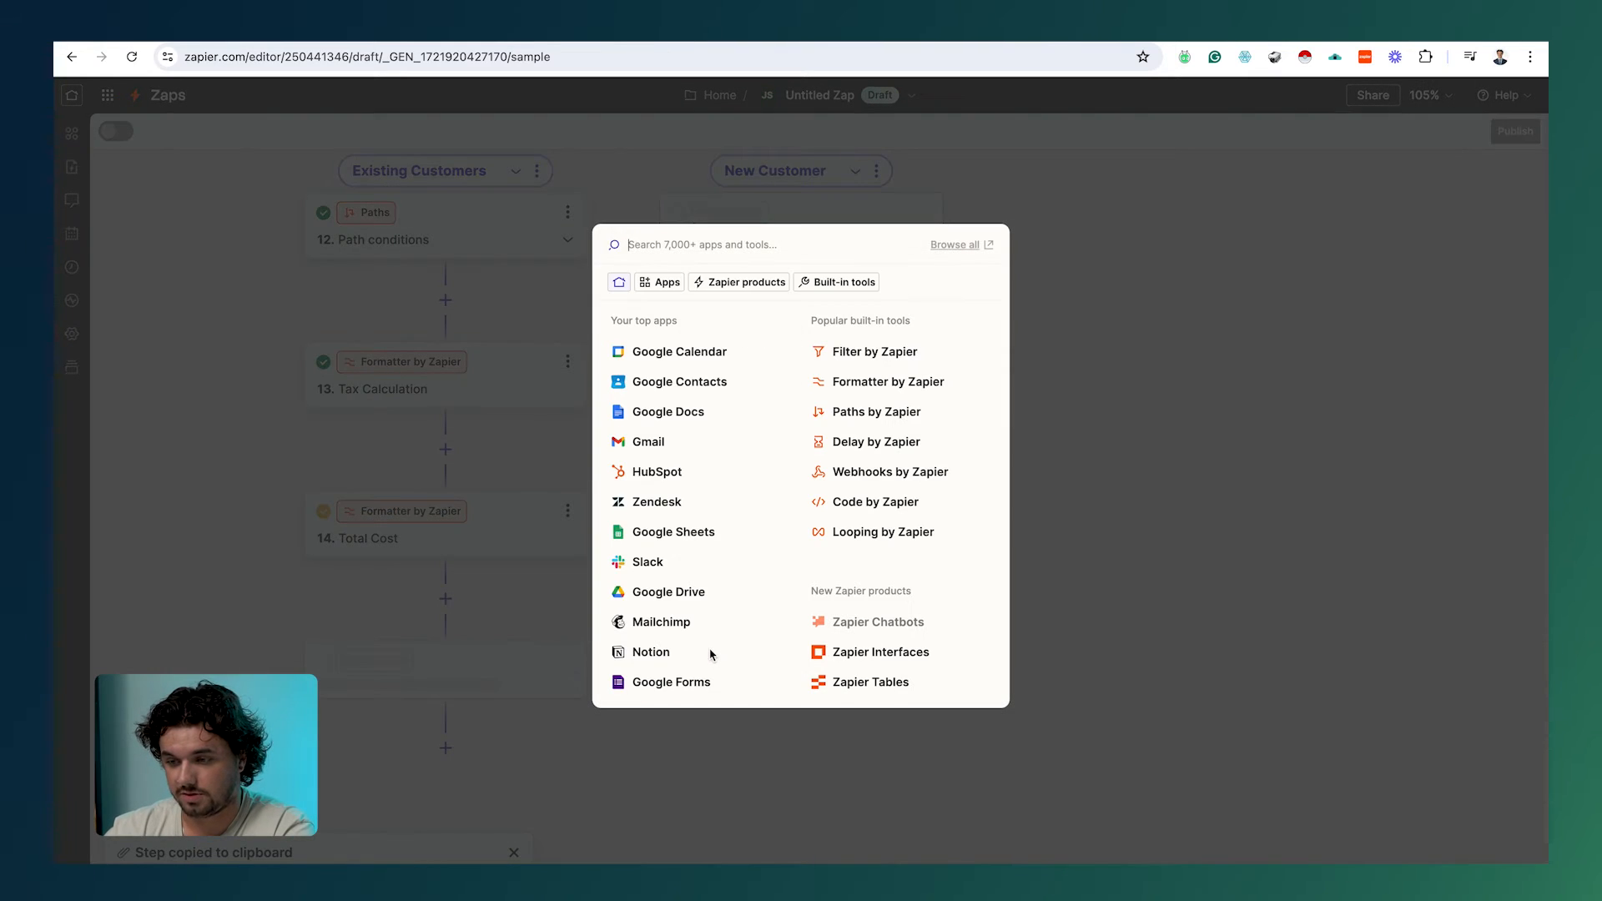
pyautogui.click(693, 427)
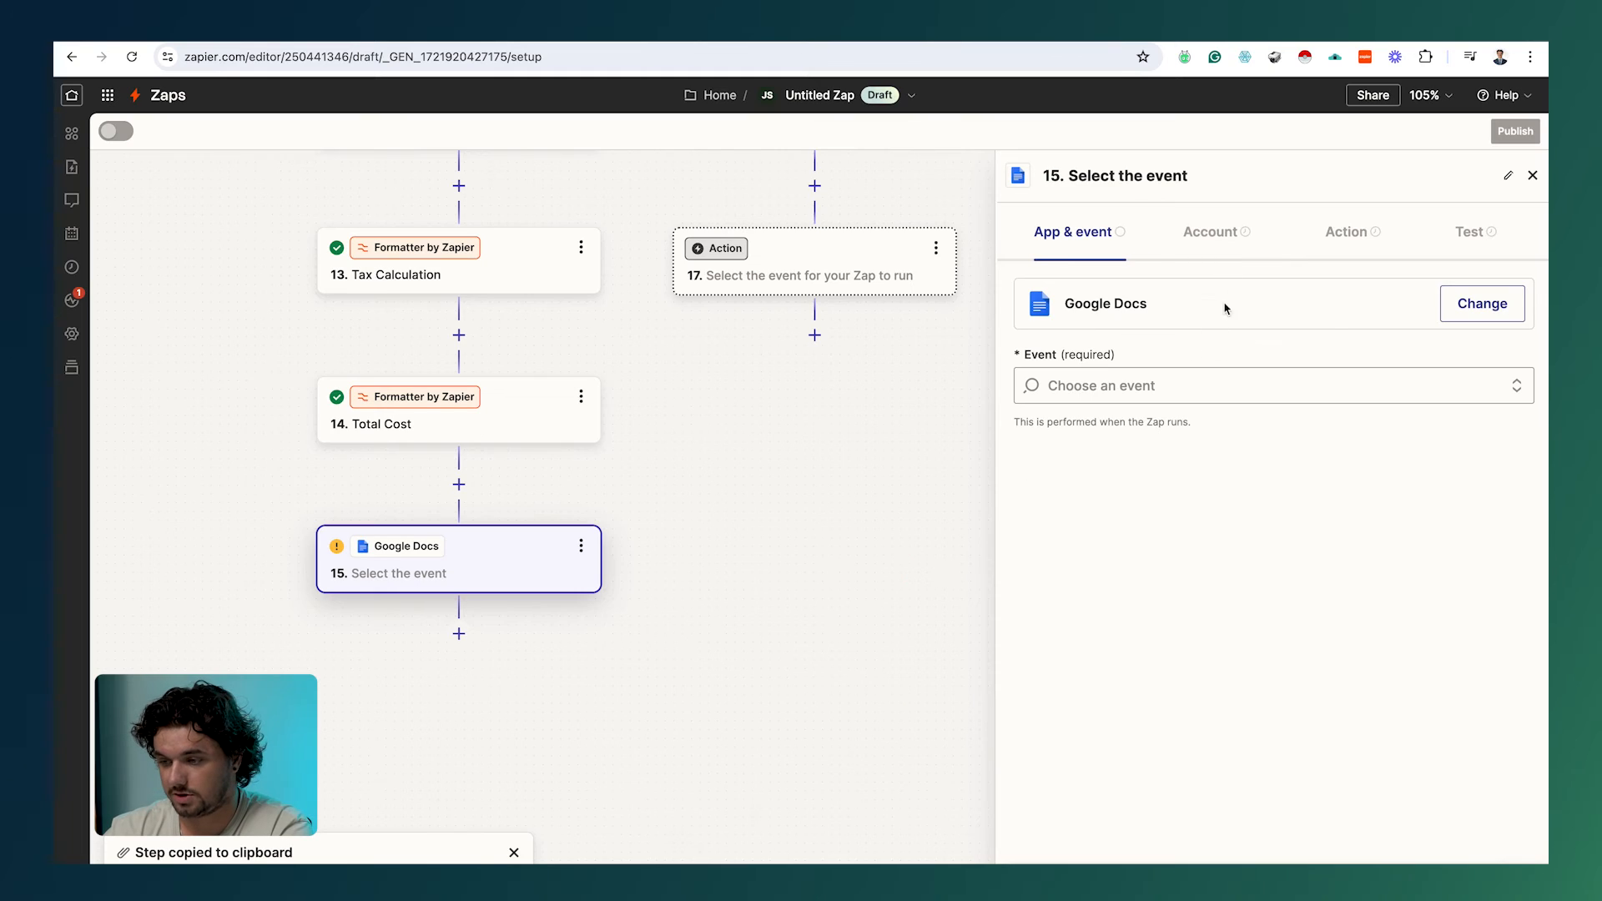
pyautogui.click(1159, 389)
pyautogui.scroll(-2, 1155, 551)
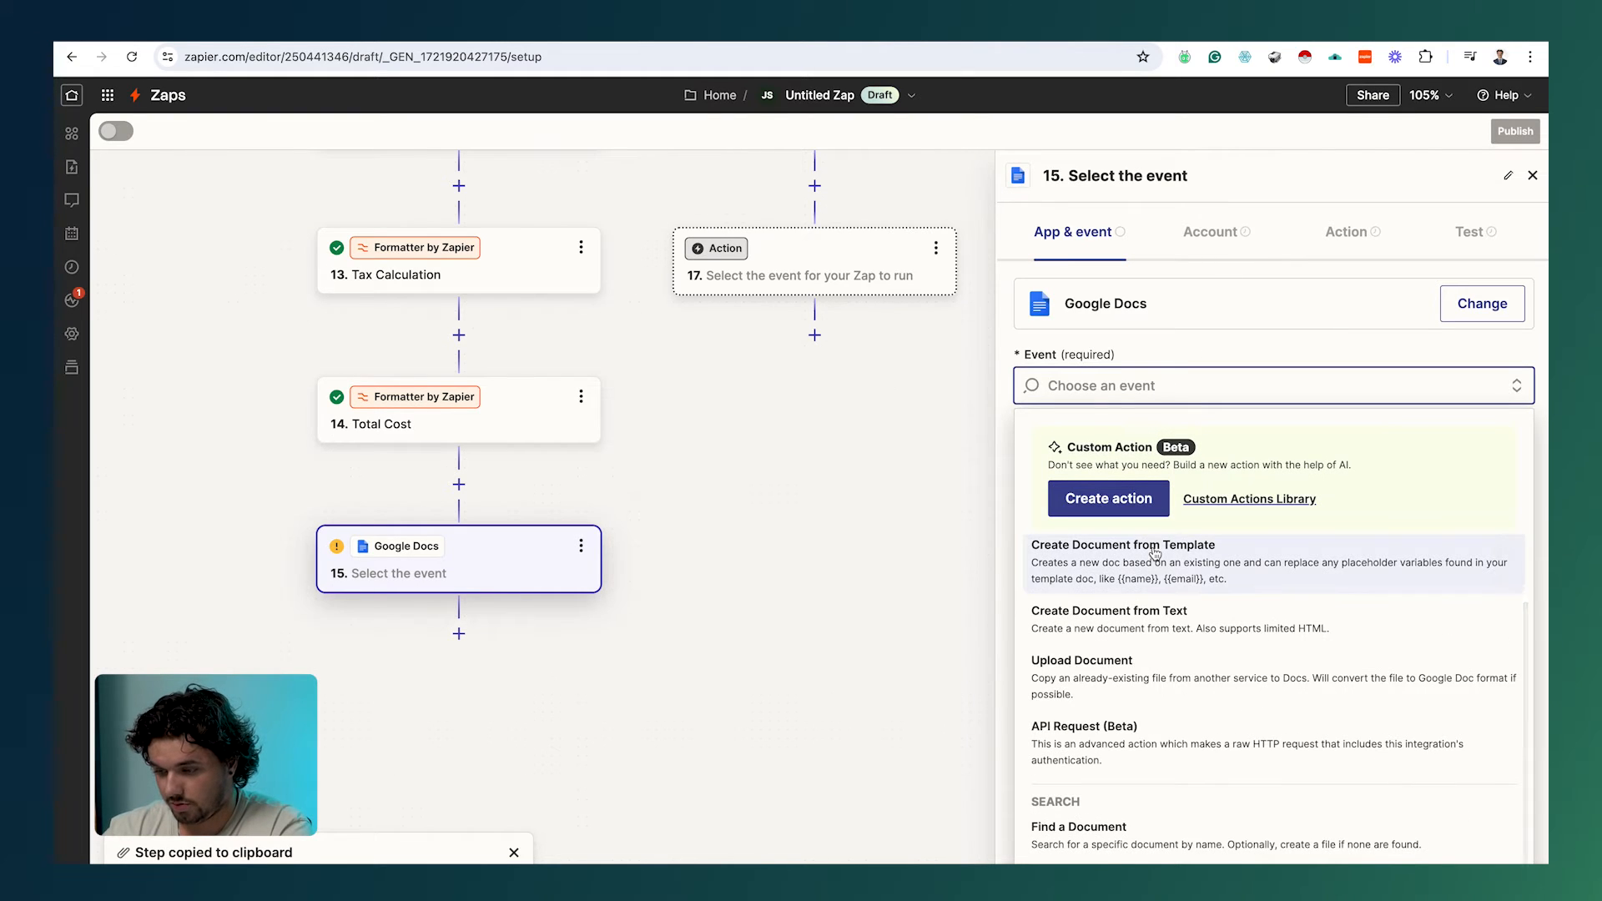
pyautogui.scroll(1, 1166, 616)
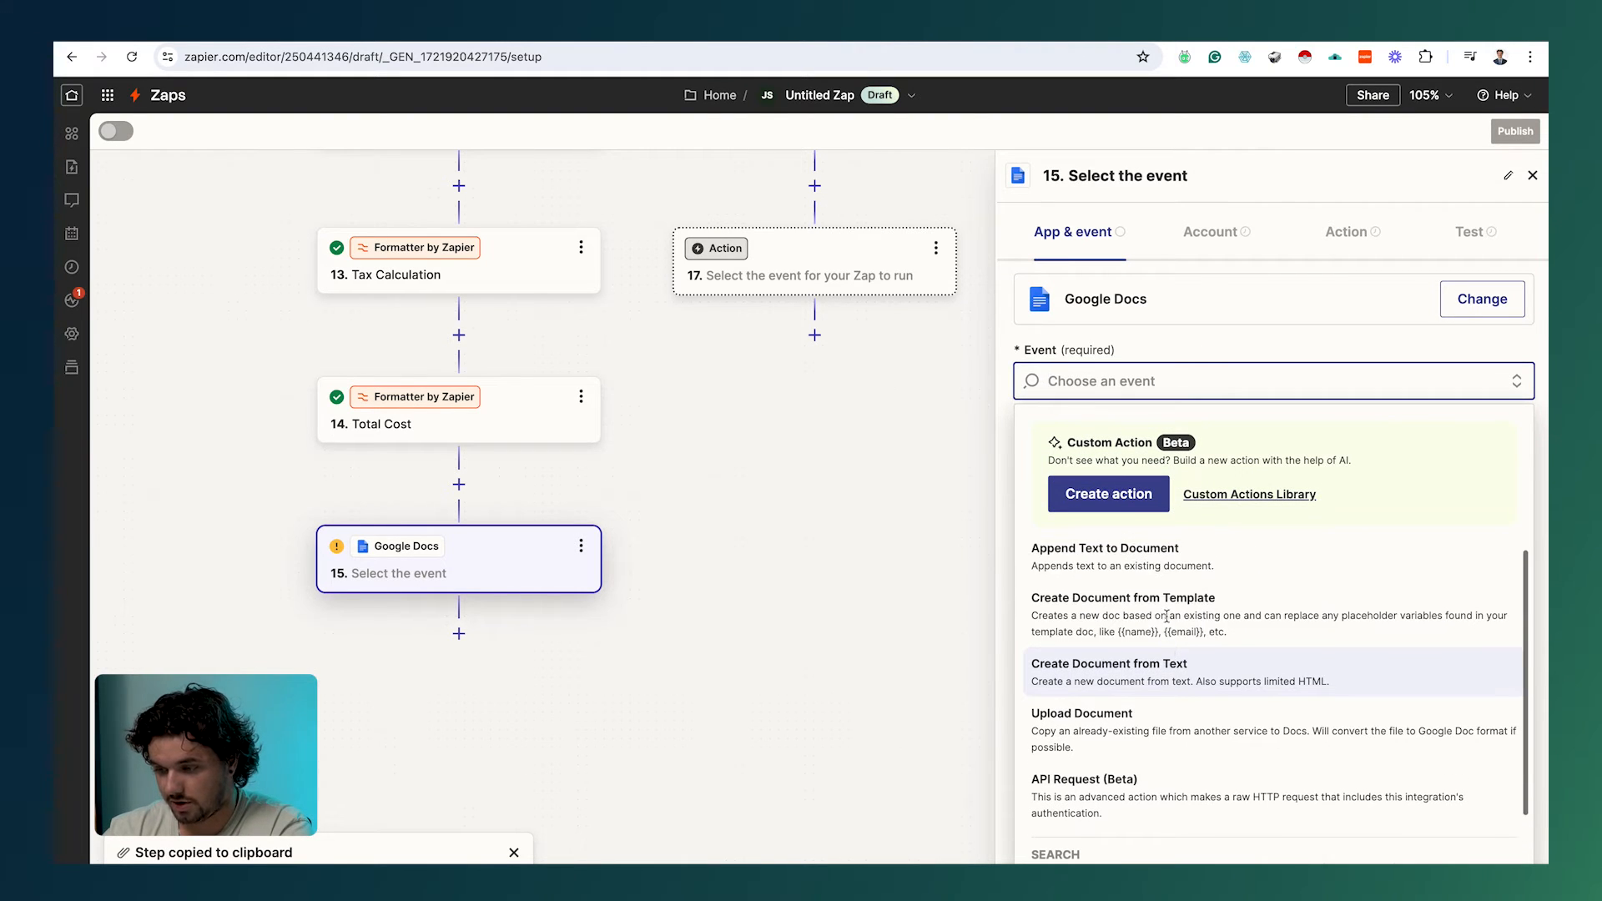
pyautogui.click(1168, 616)
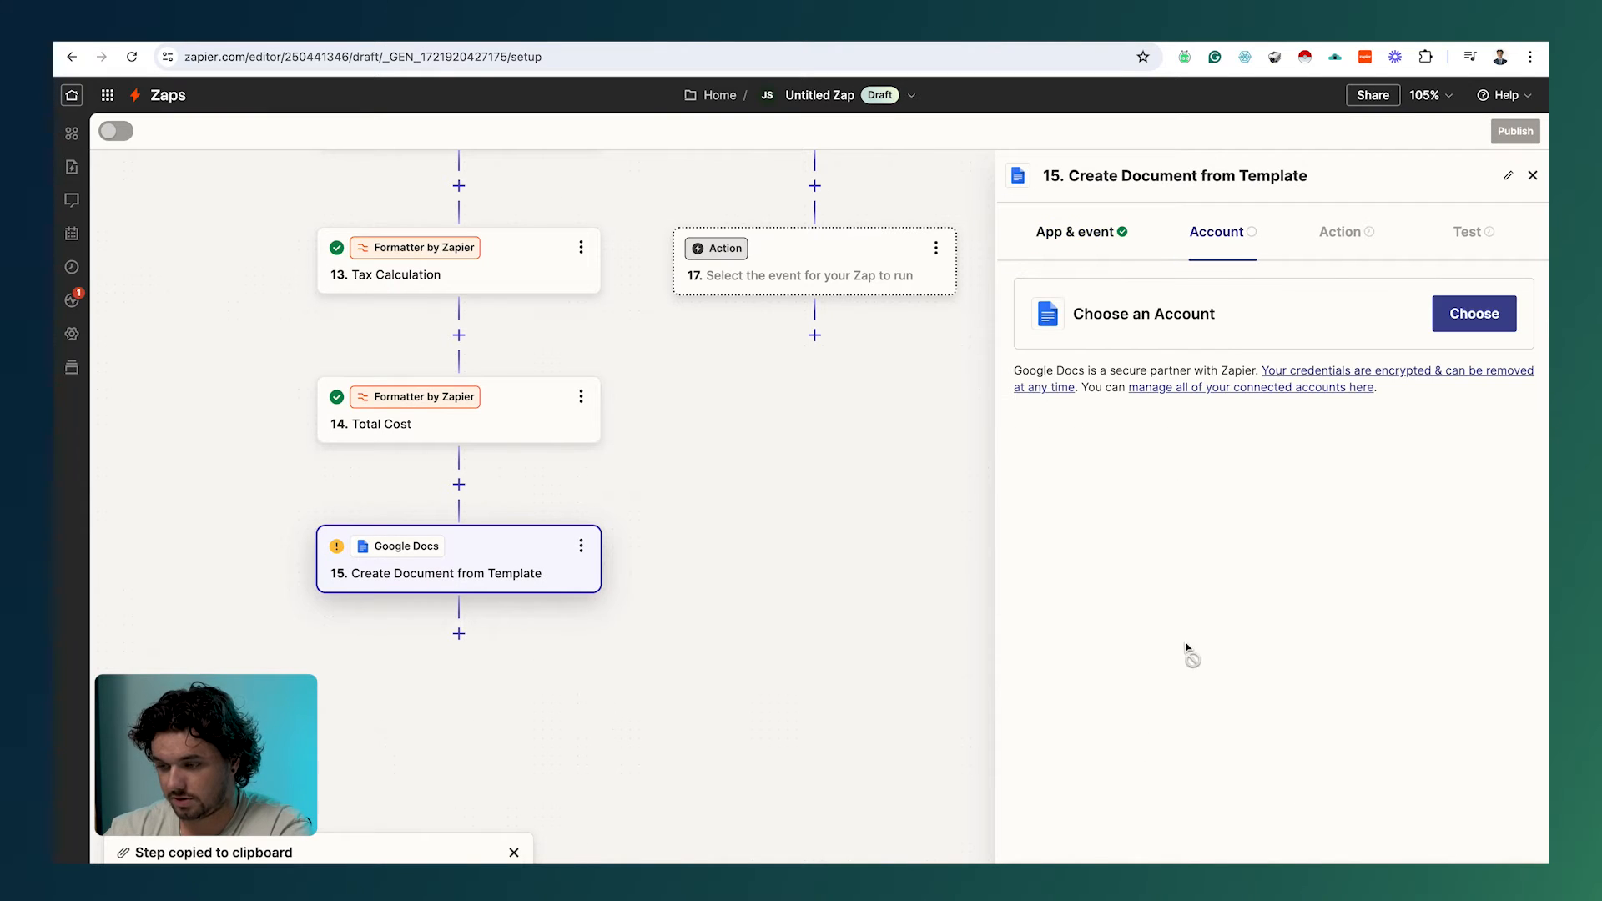
# Step: Connect the Google Docs account and choose the Existing Customer project estimate as the template
pyautogui.click(1464, 315)
pyautogui.click(1147, 534)
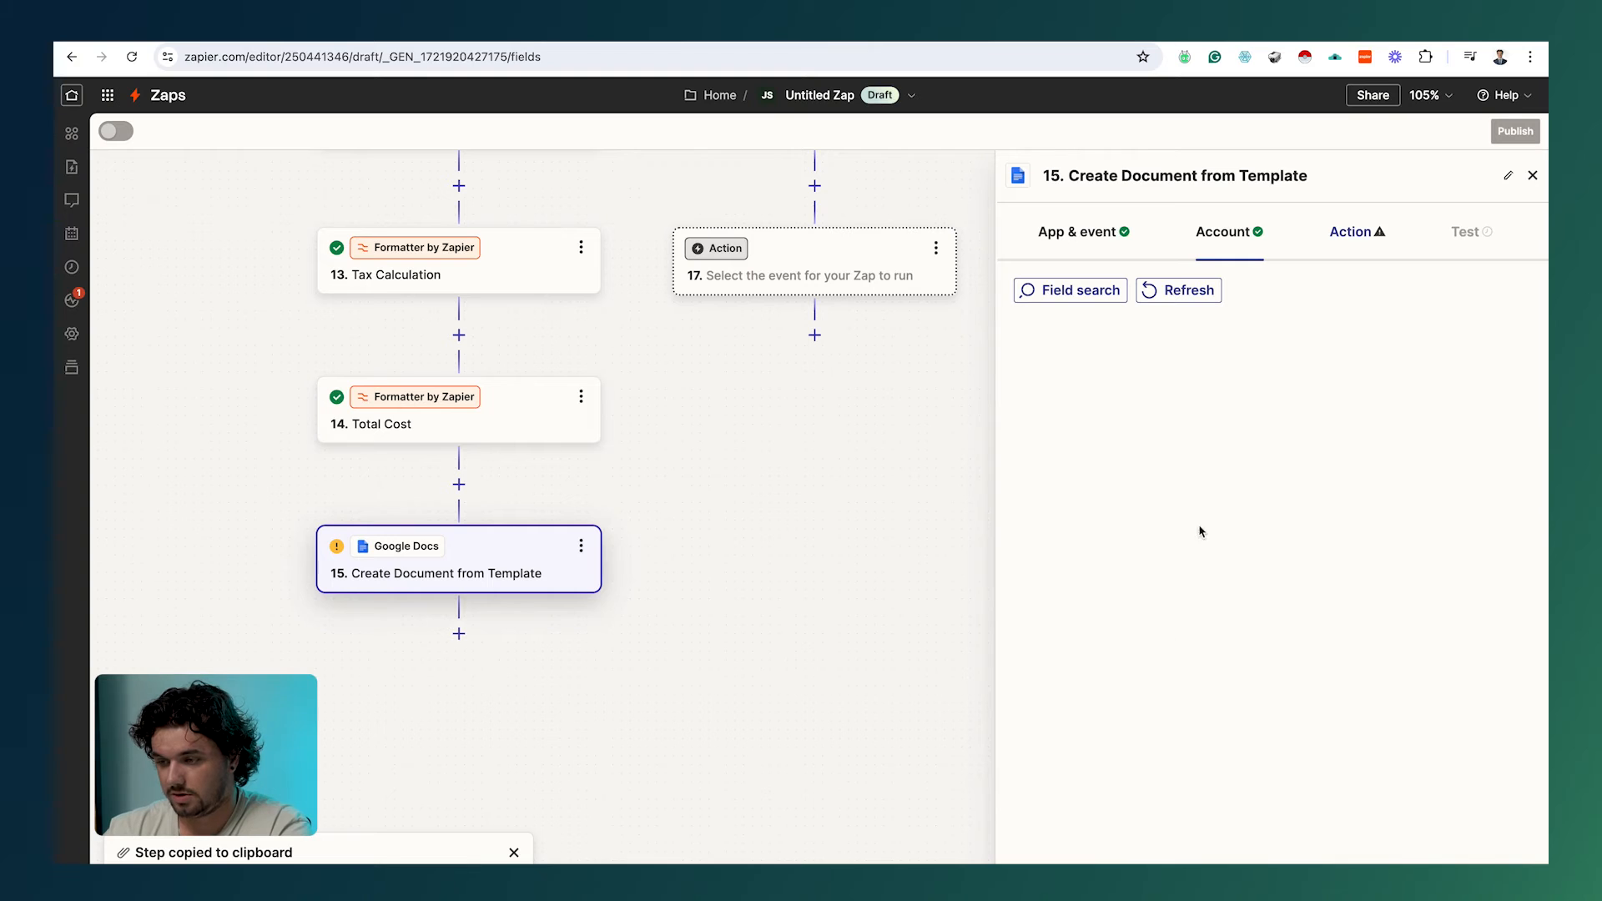
pyautogui.click(1116, 440)
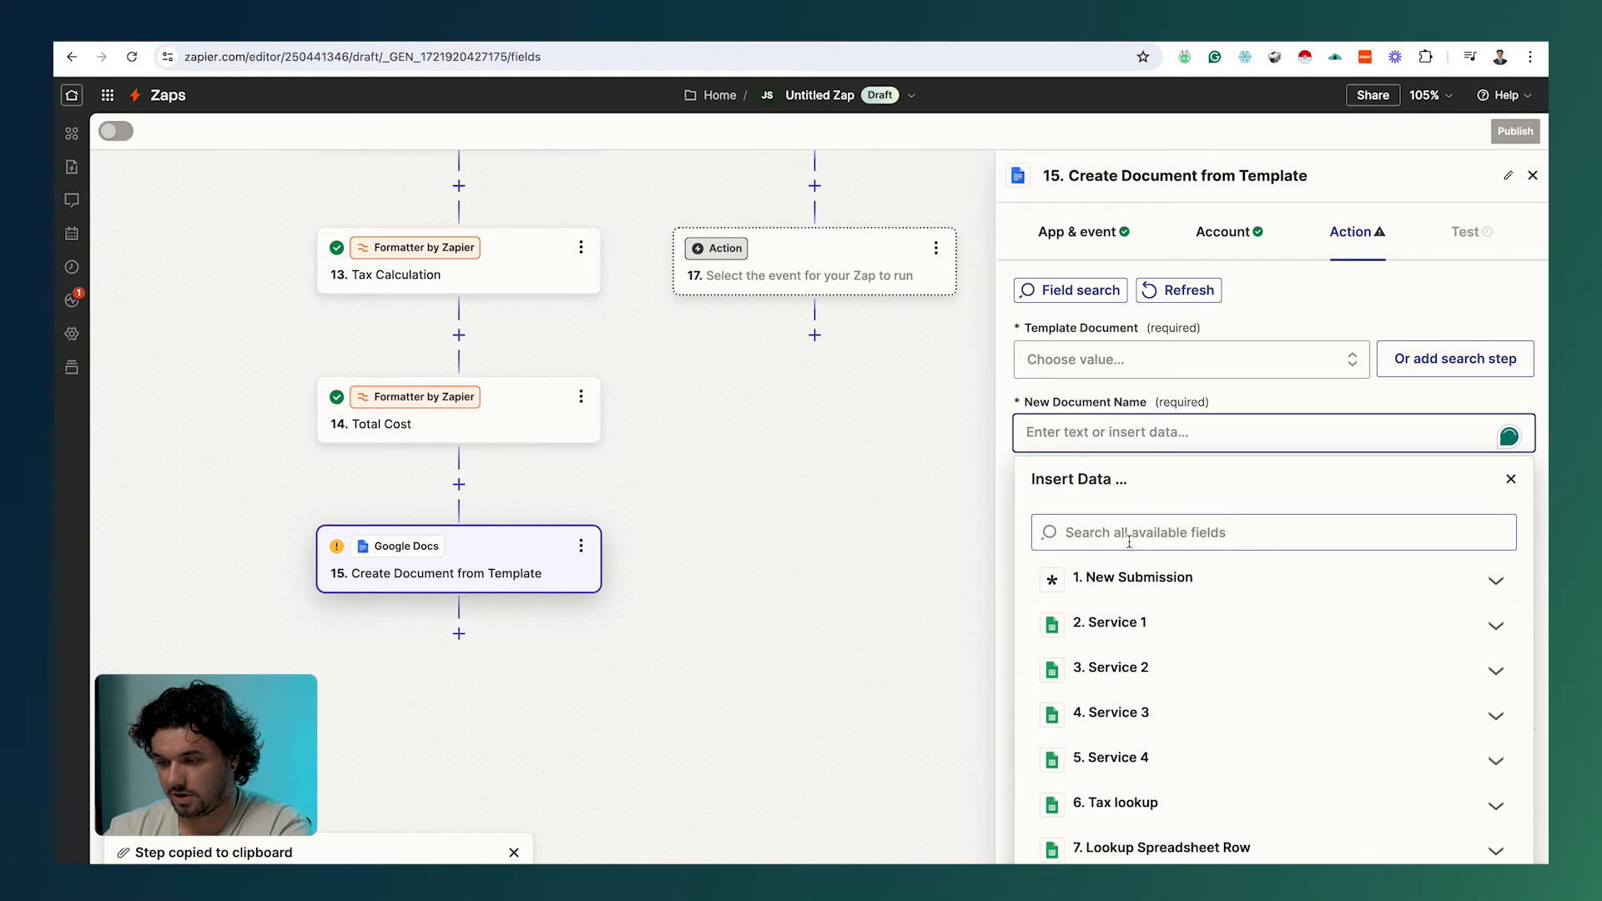
pyautogui.click(1110, 354)
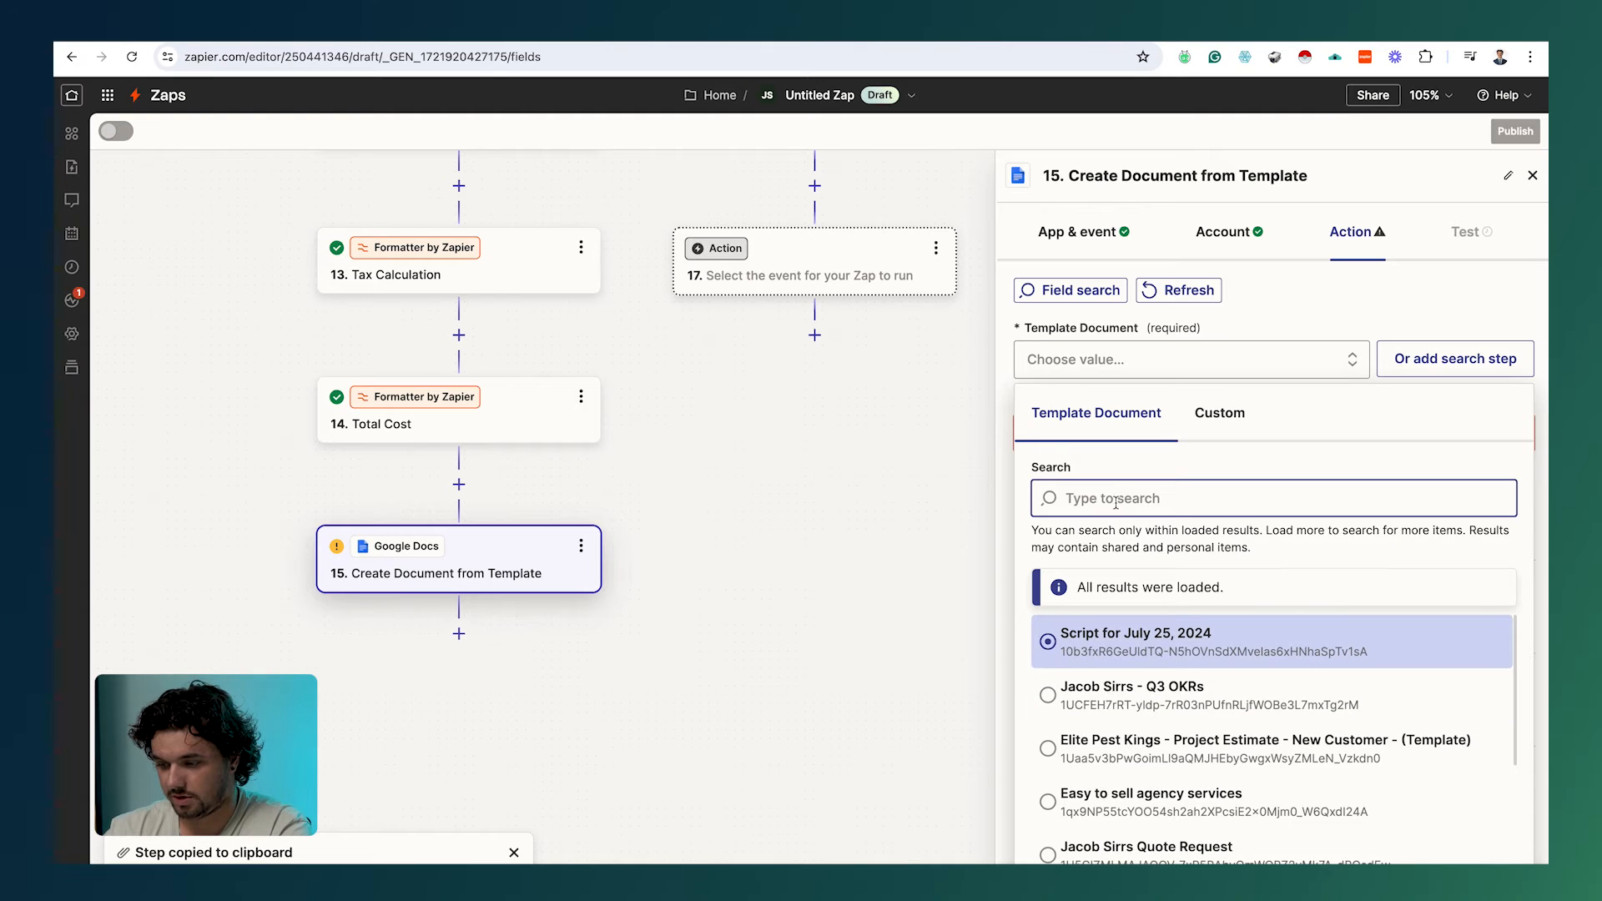
pyautogui.scroll(-2, 1194, 680)
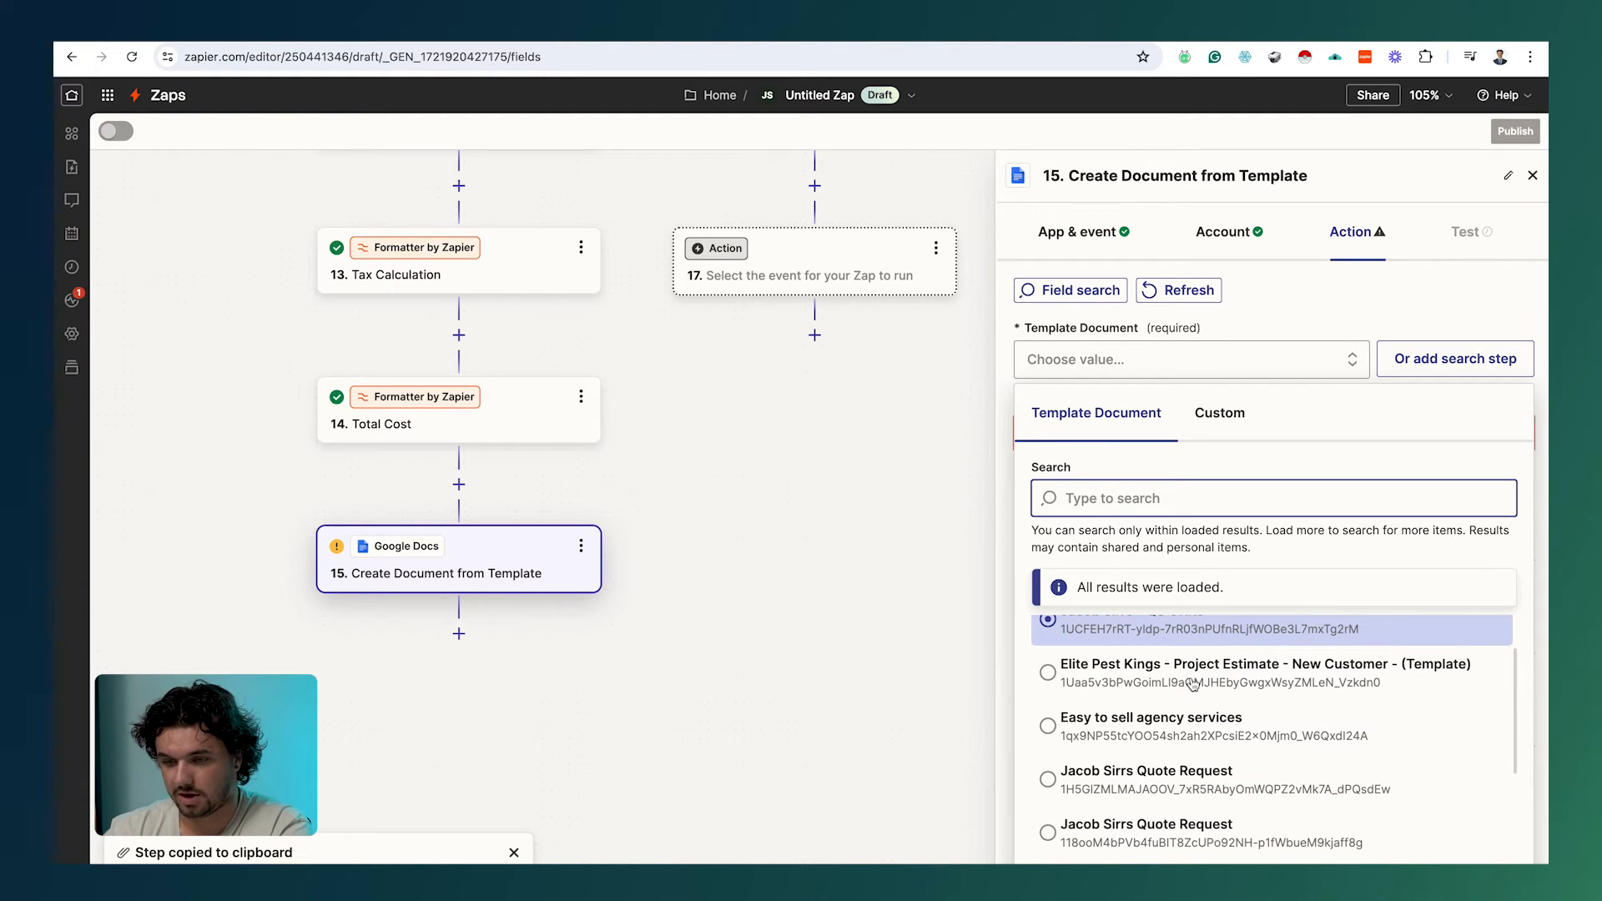
pyautogui.moveTo(811, 522); pyautogui.dragTo(764, 433)
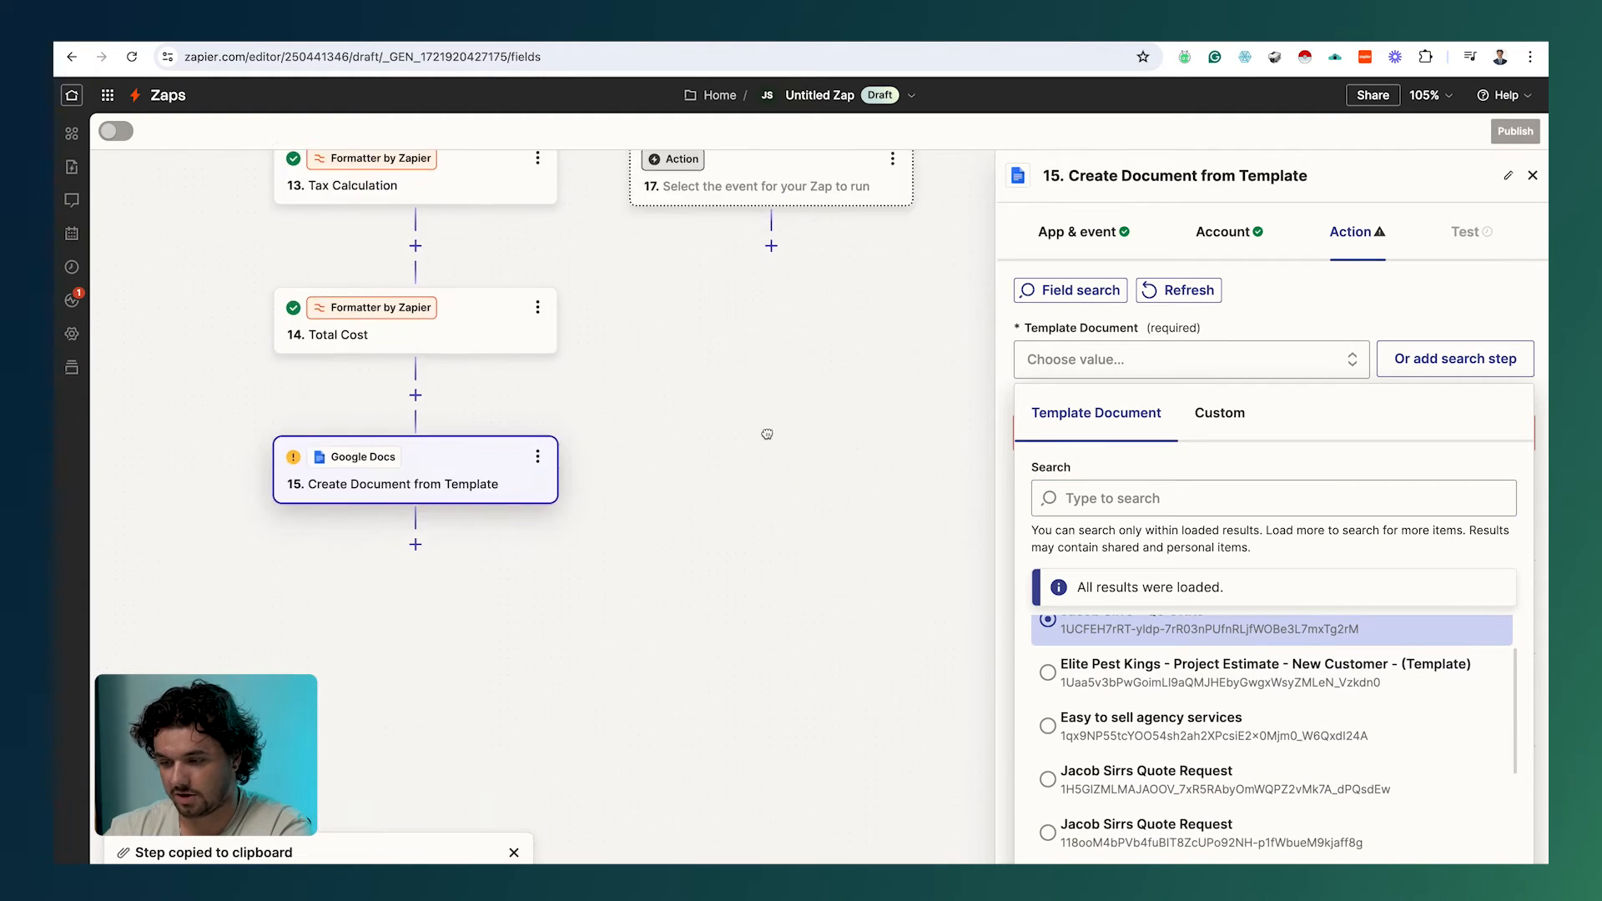
pyautogui.scroll(-3, 1210, 761)
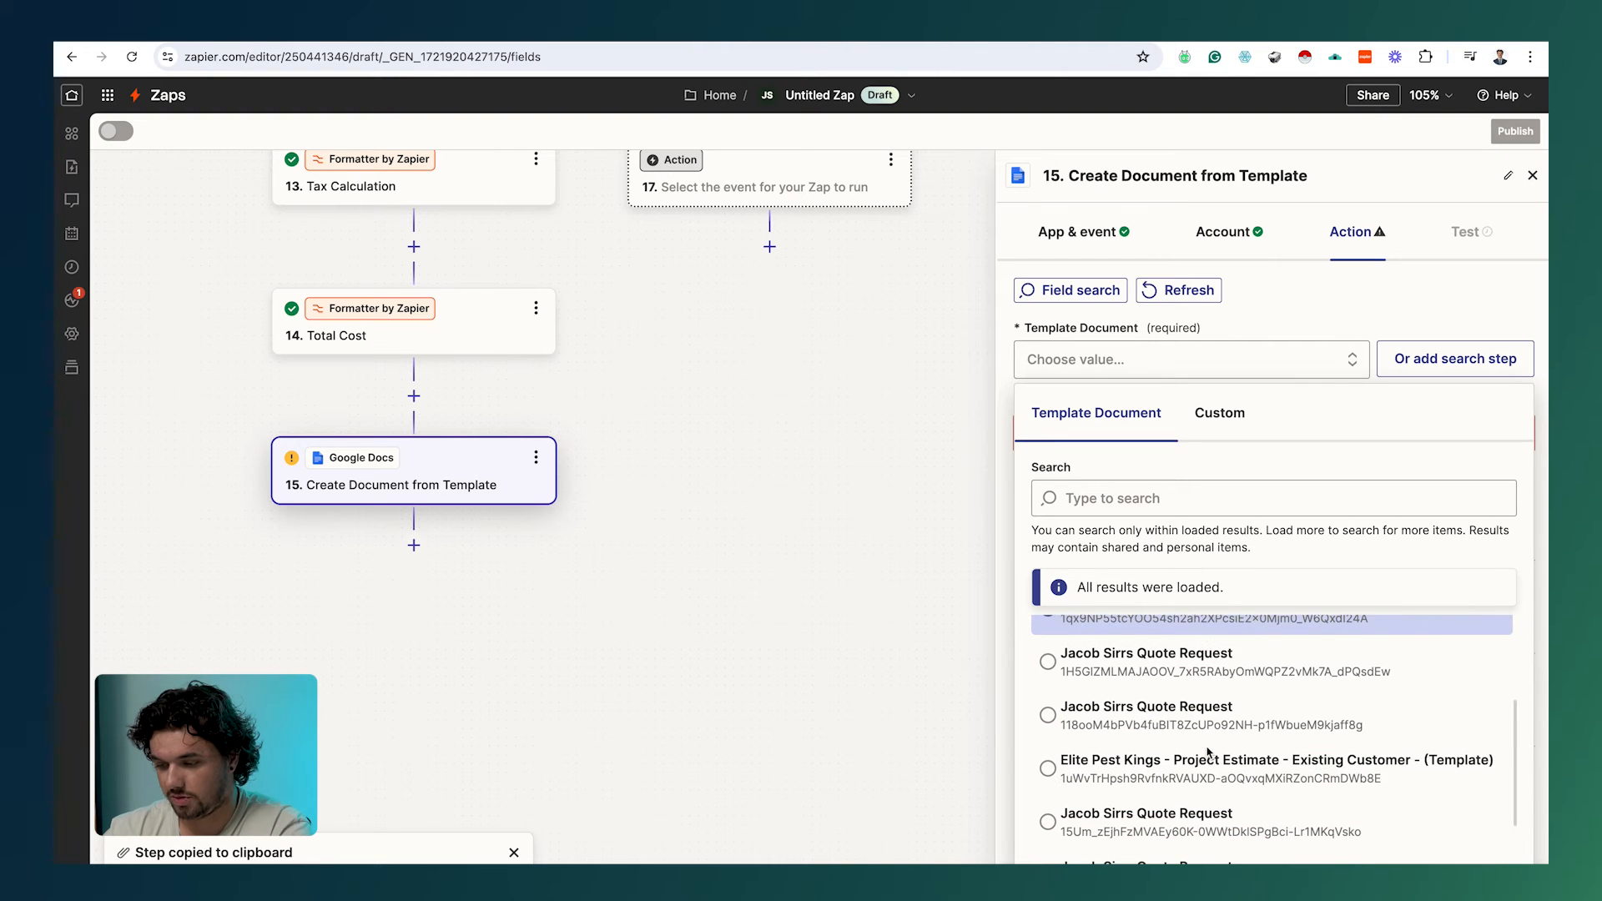
pyautogui.click(1360, 773)
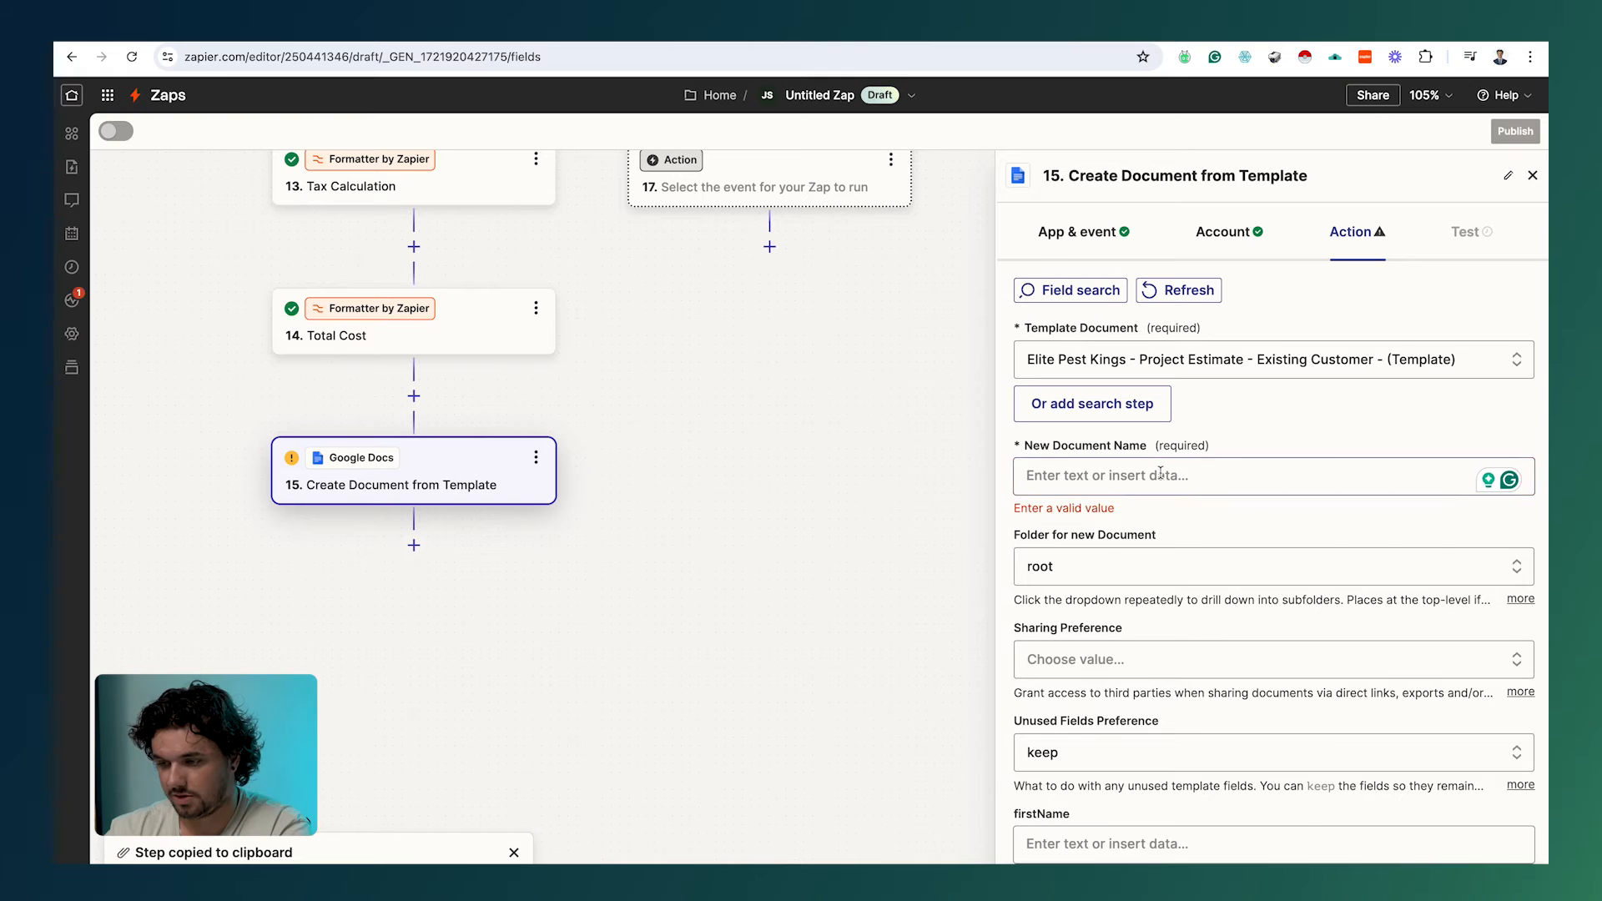
pyautogui.scroll(-6, 1106, 628)
pyautogui.scroll(5, 1102, 632)
pyautogui.scroll(2, 1103, 632)
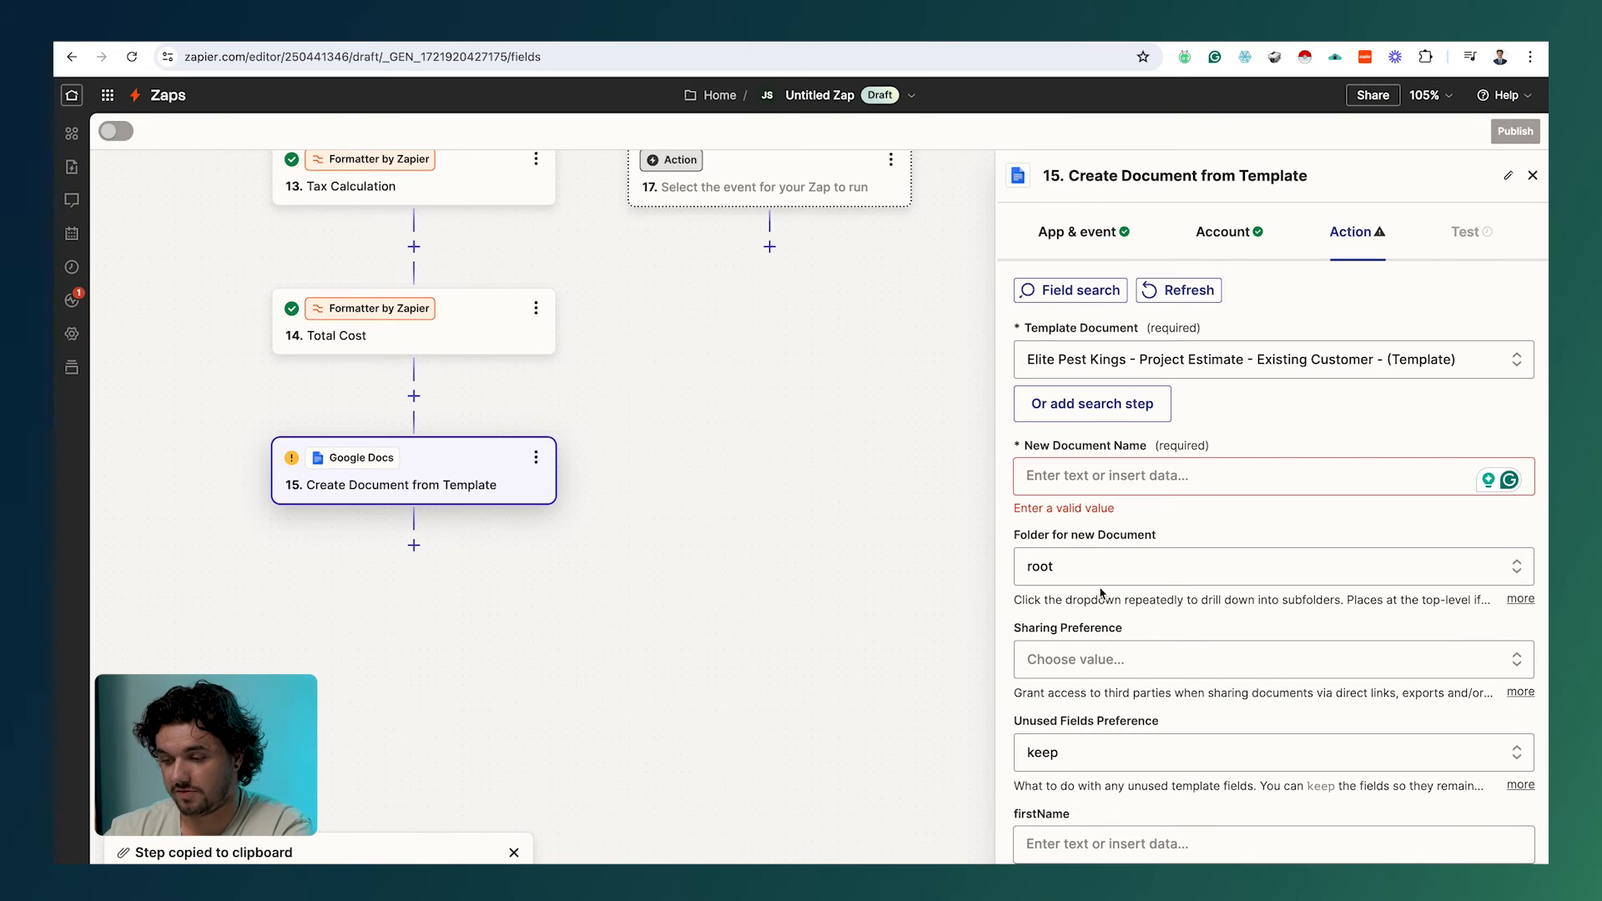
pyautogui.click(994, 43)
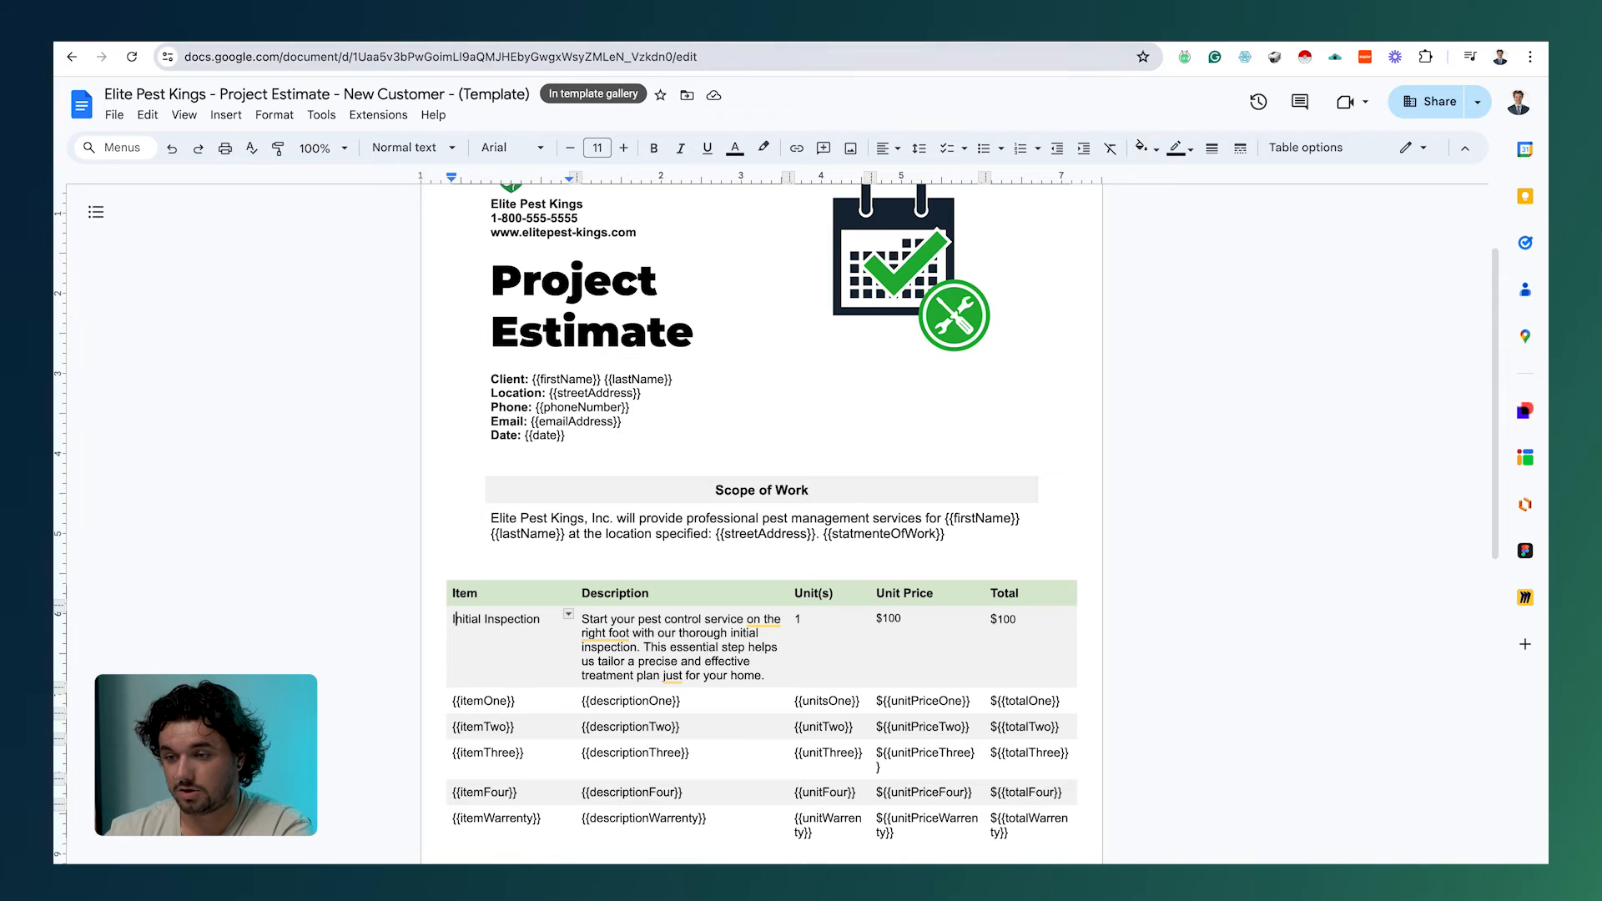
pyautogui.hotkey('ctrl', 'Tab')
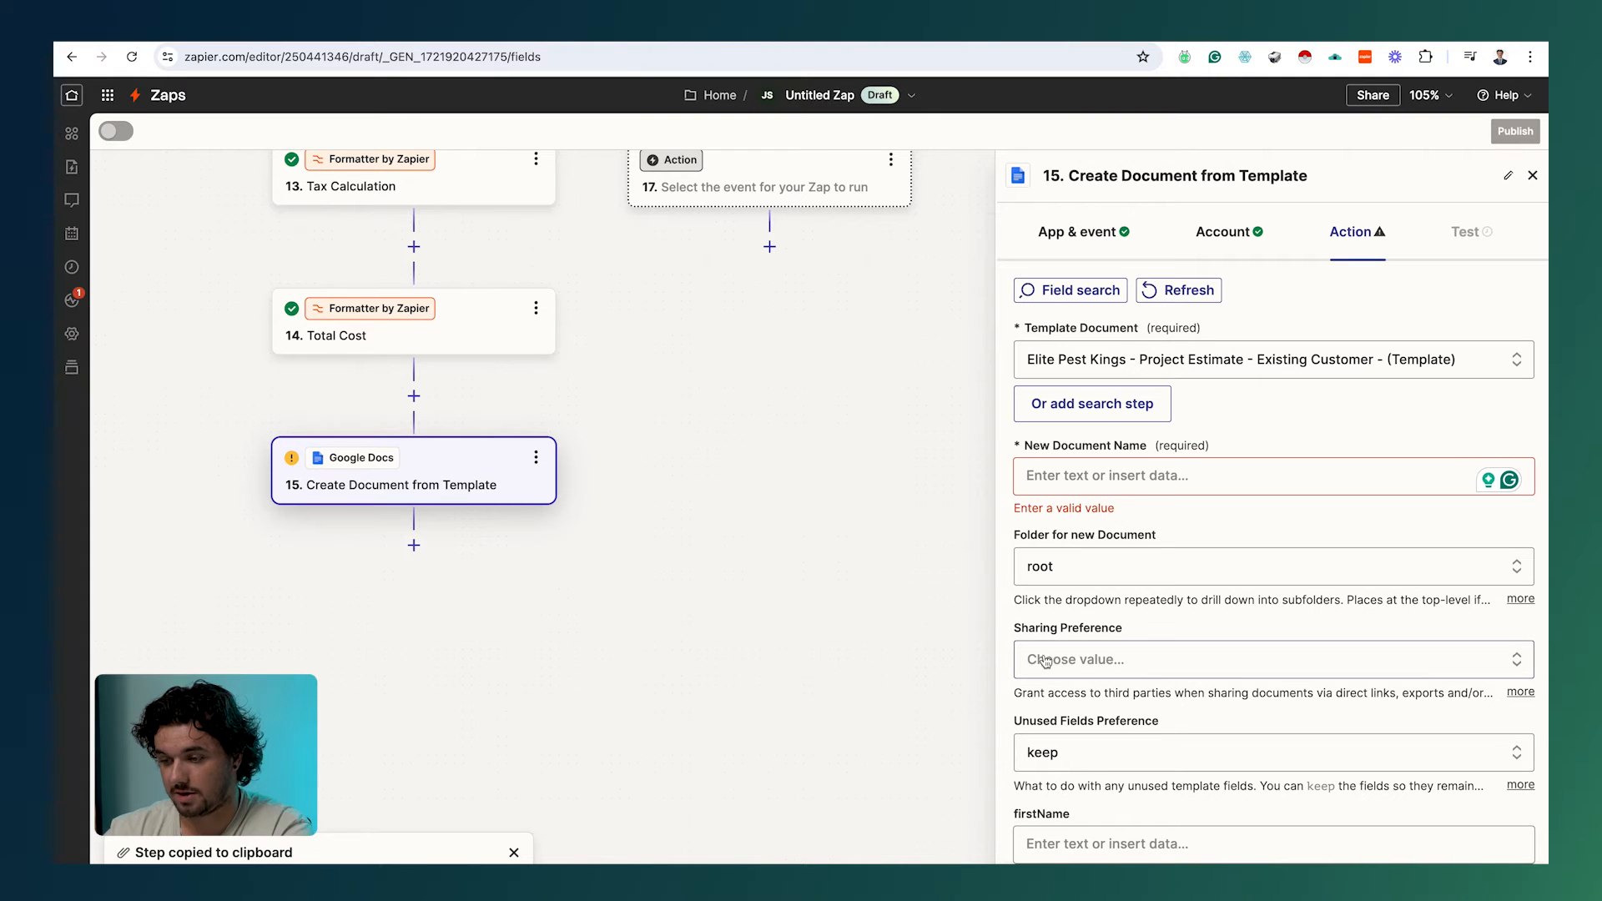
pyautogui.scroll(-5, 1043, 624)
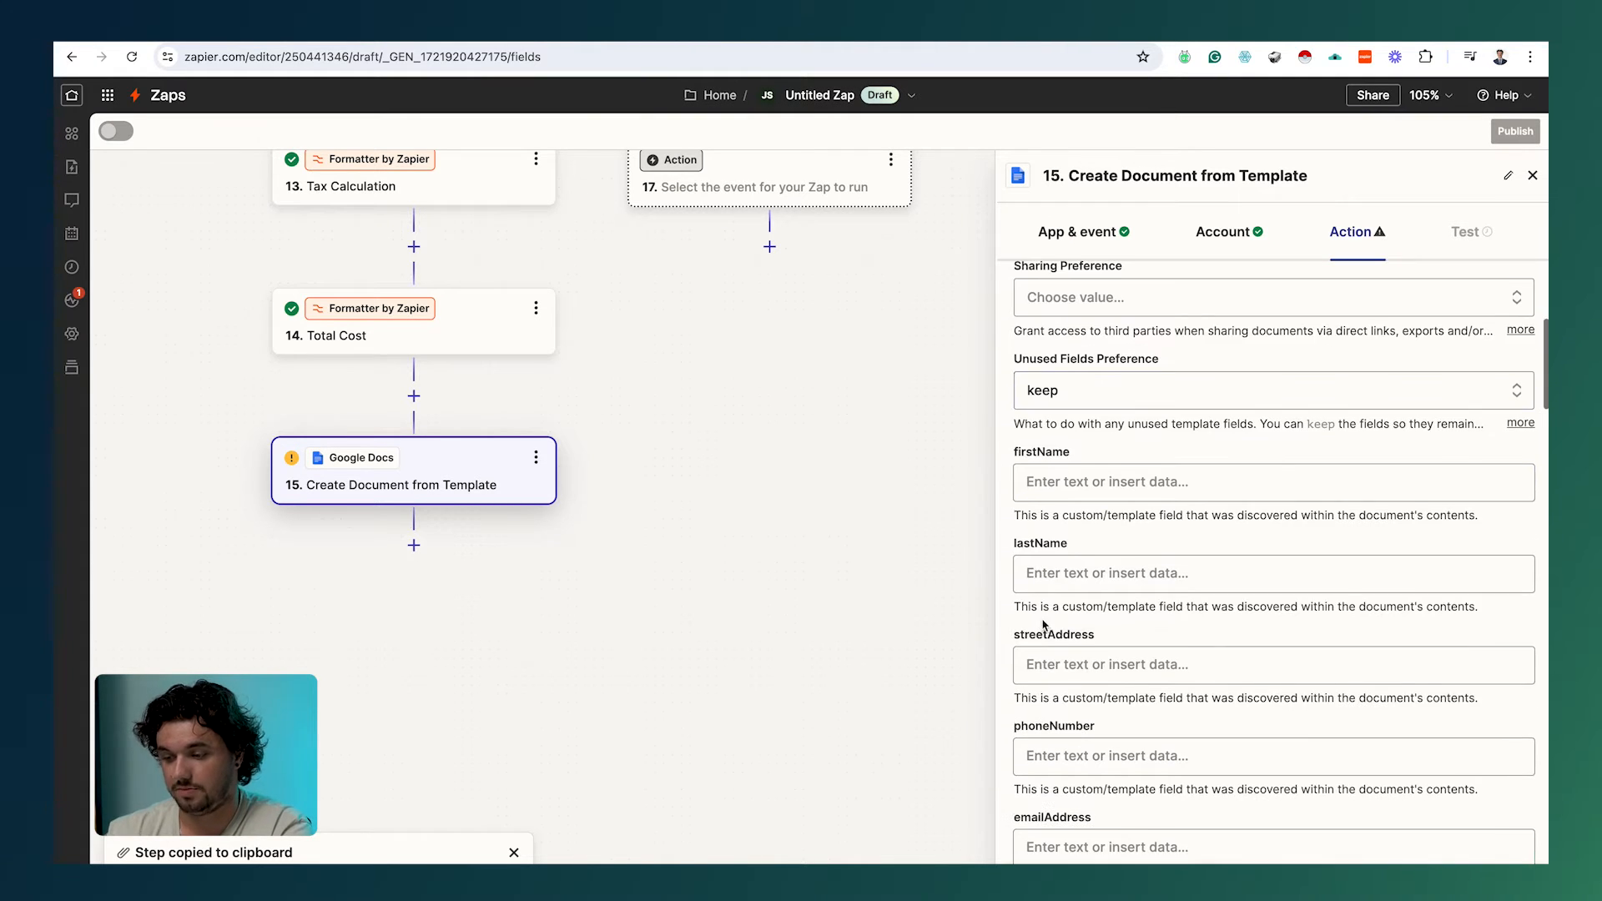
pyautogui.scroll(4, 1118, 467)
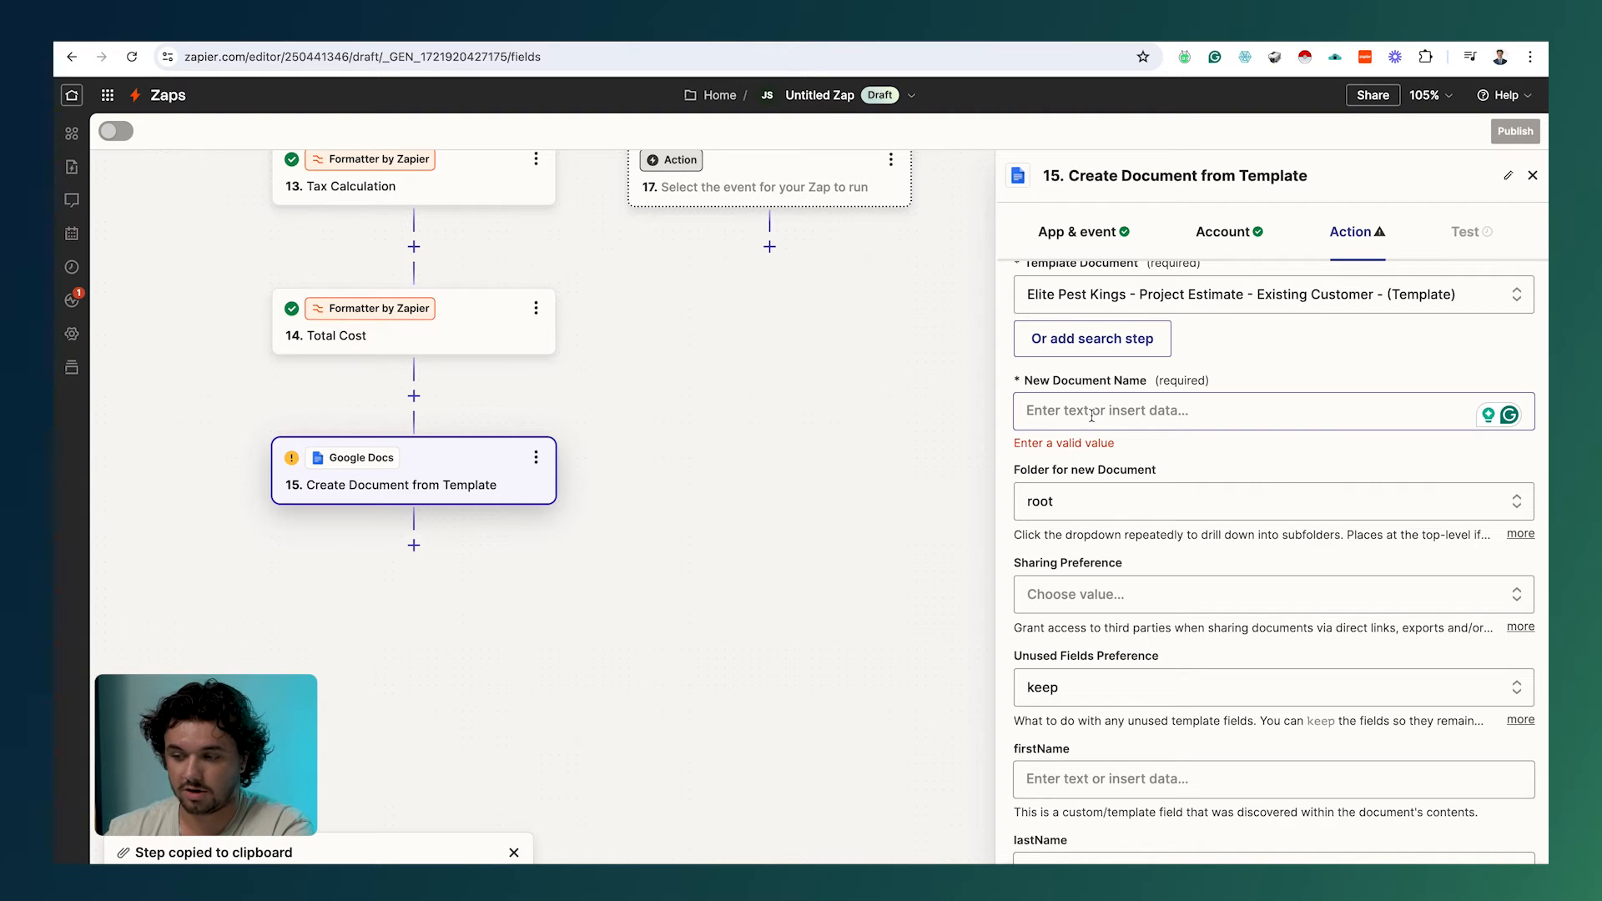
pyautogui.scroll(-5, 1092, 415)
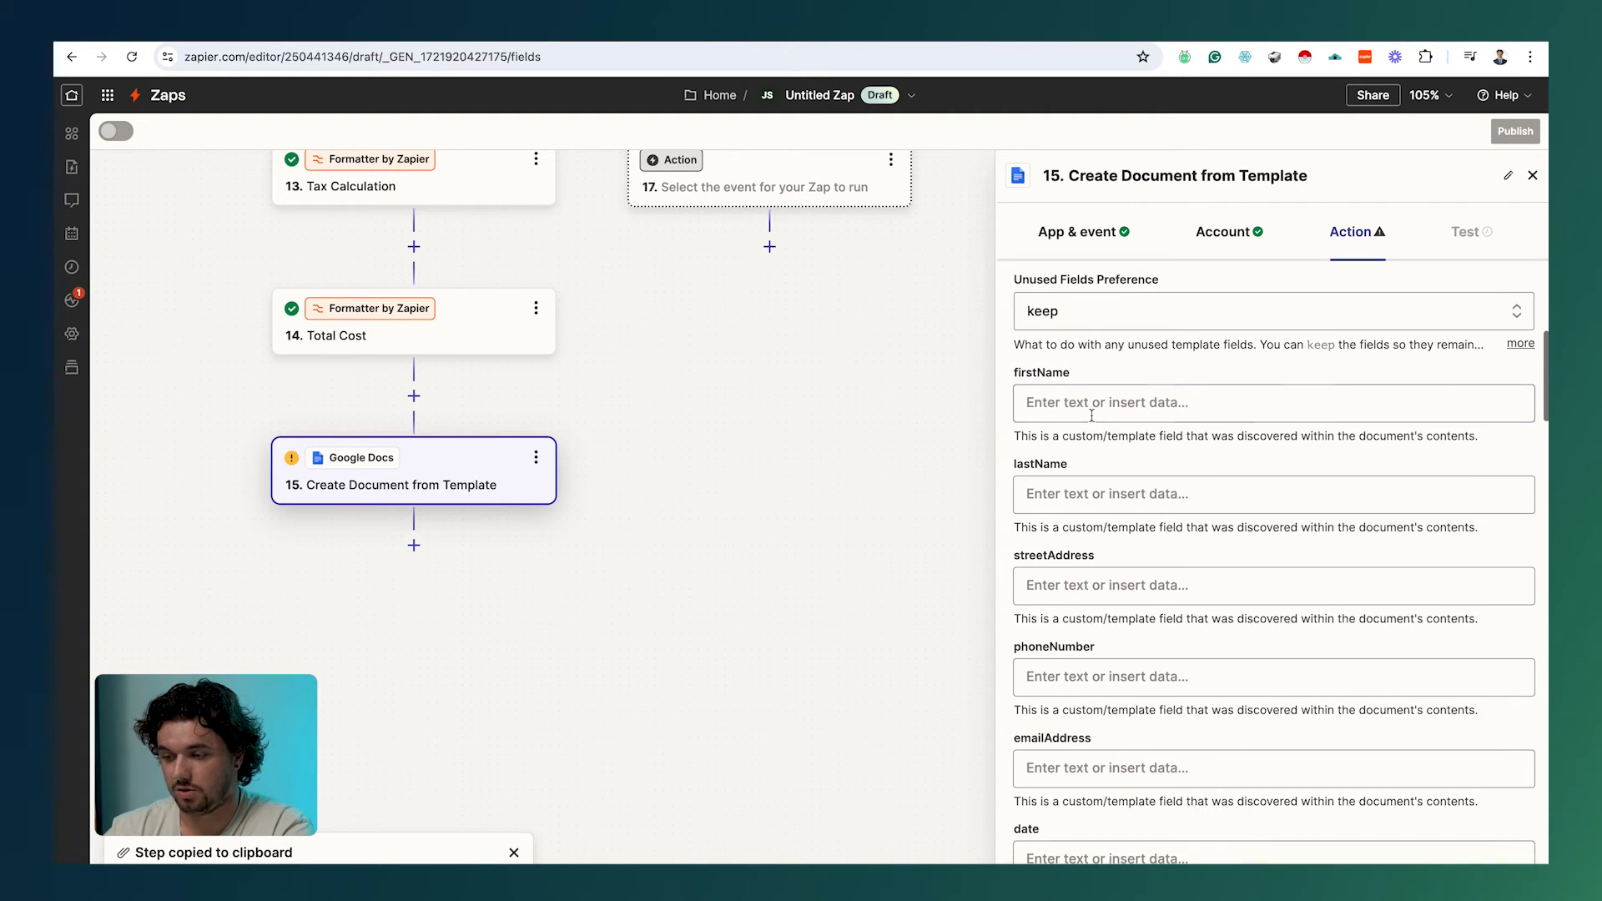
# Step: Map firstName and lastName to the submission's First name and Last name fields
pyautogui.click(1088, 377)
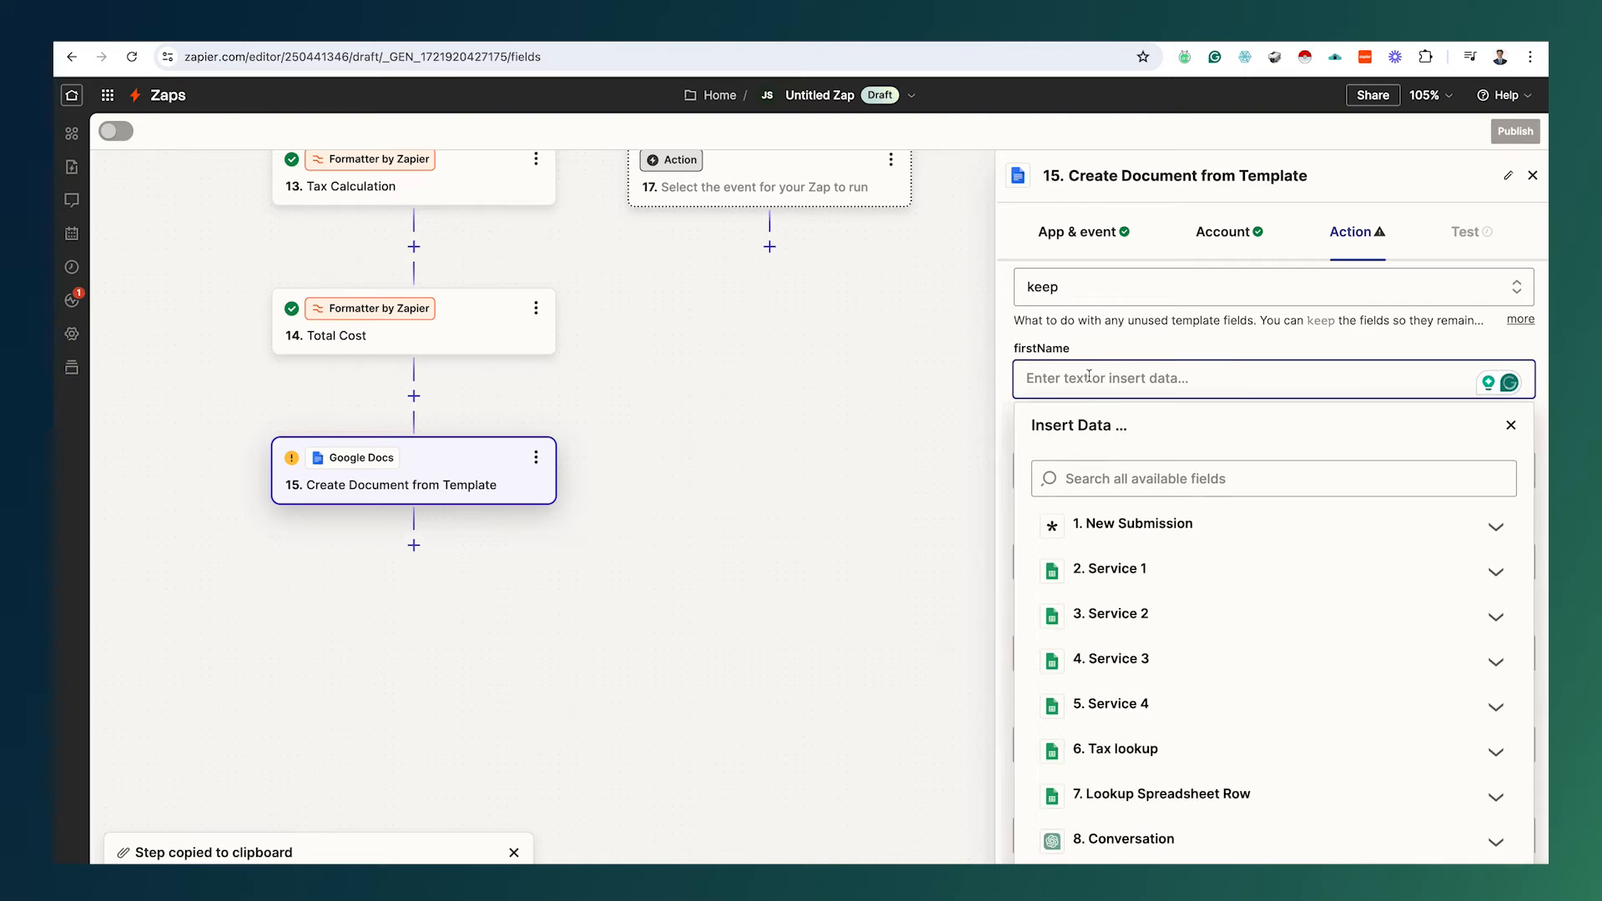
pyautogui.click(1093, 374)
pyautogui.click(1095, 375)
pyautogui.click(1129, 483)
pyautogui.write('first')
pyautogui.click(1120, 569)
pyautogui.click(1127, 470)
pyautogui.click(1133, 570)
pyautogui.write('last')
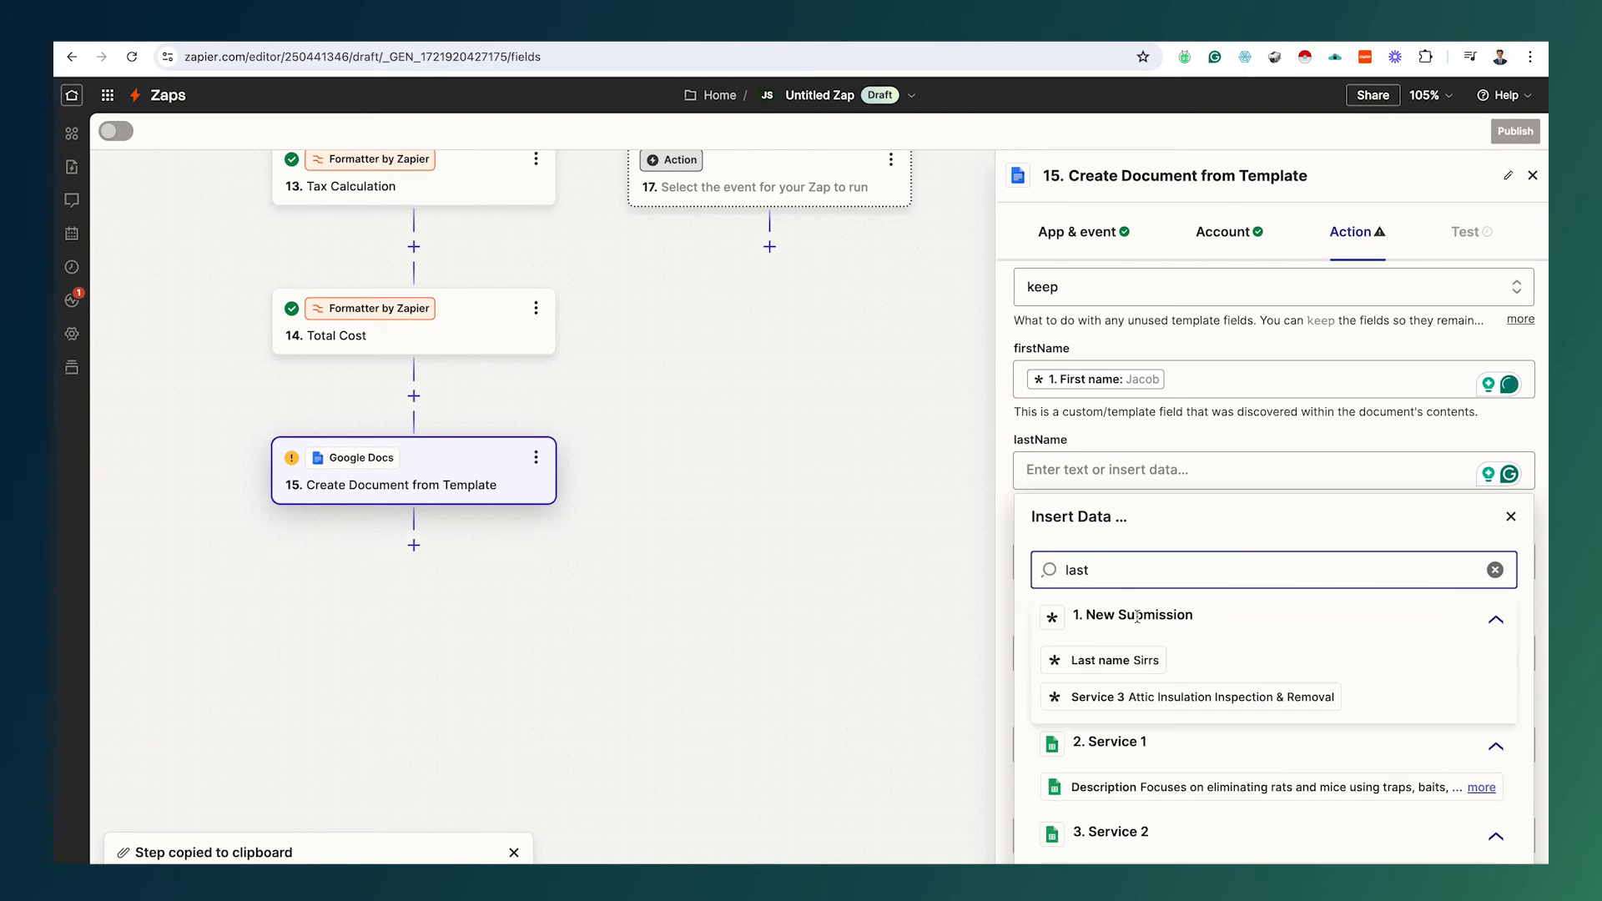
pyautogui.click(1126, 670)
# Step: Map streetAddress, phoneNumber and emailAddress to the submission's Street name, Phone Number and Email
pyautogui.click(1126, 459)
pyautogui.click(1133, 560)
pyautogui.write('street')
pyautogui.click(1133, 740)
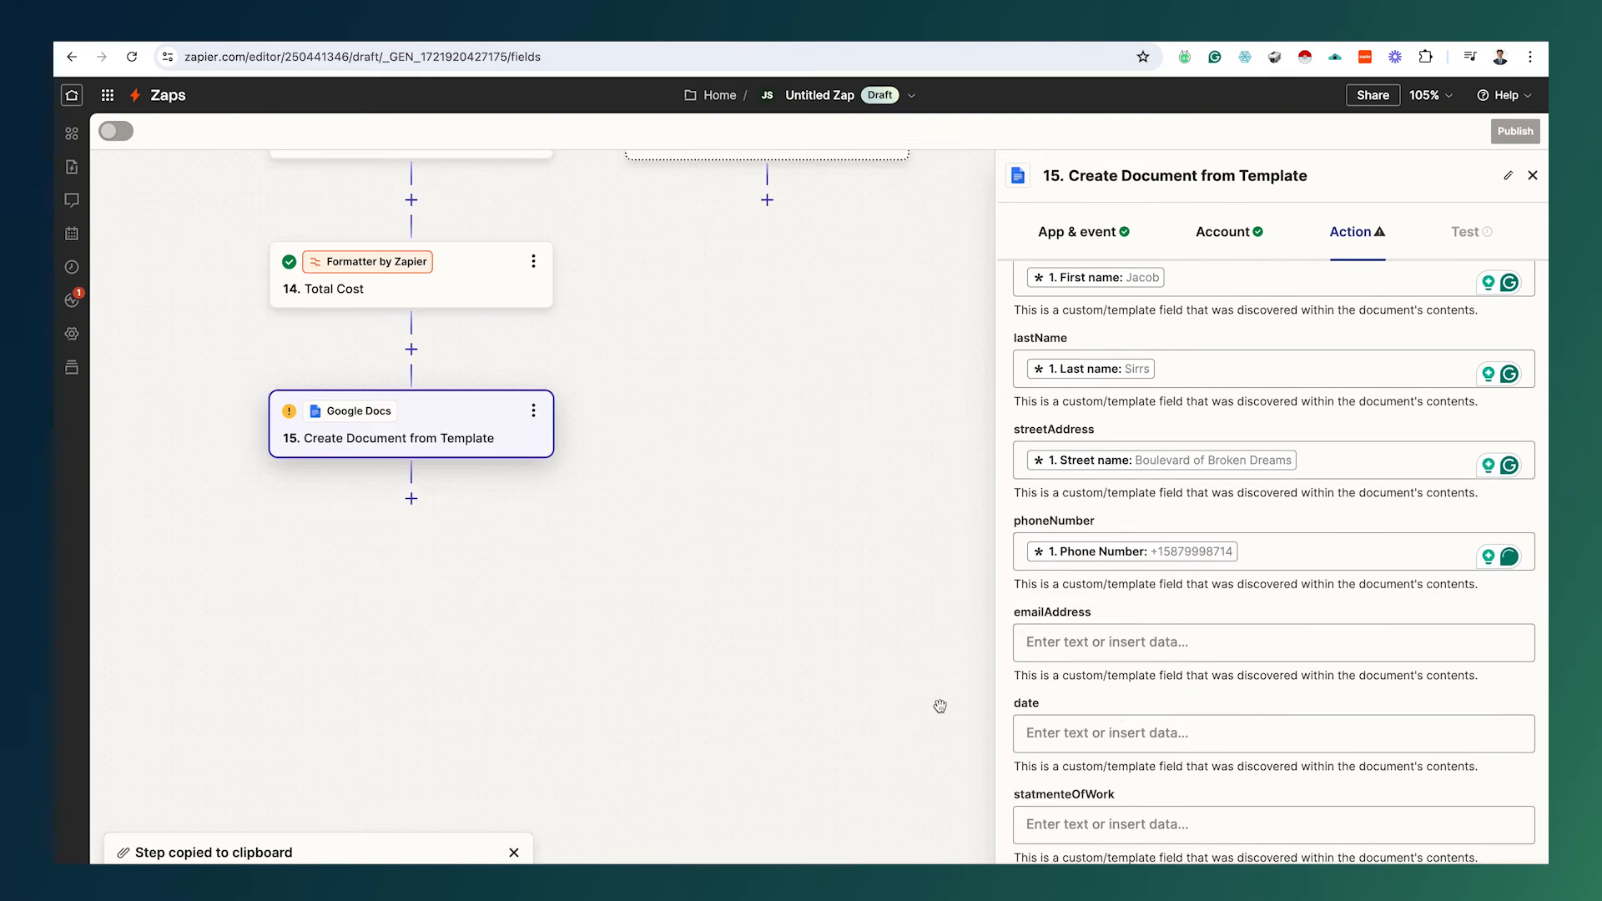
pyautogui.scroll(-3, 1126, 584)
pyautogui.click(1127, 443)
pyautogui.write('email')
pyautogui.click(1130, 540)
pyautogui.write('email')
pyautogui.click(1148, 637)
# Step: Complete the date field's current-date tag by typing its closing braces
pyautogui.click(1129, 409)
pyautogui.scroll(2, 1129, 409)
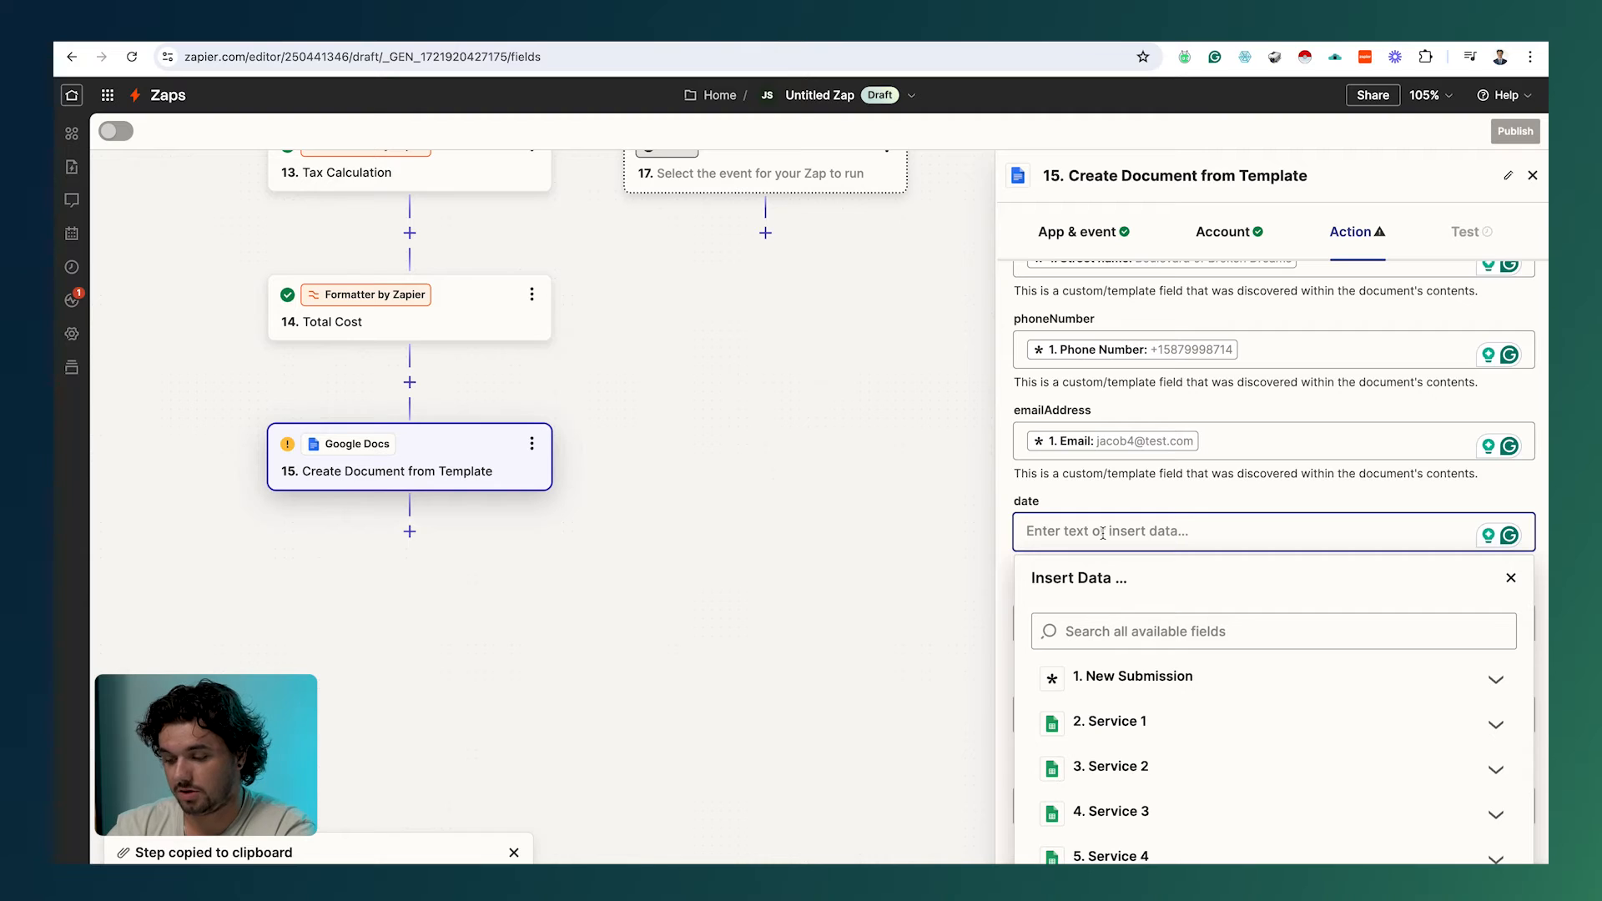
pyautogui.write('{{zap_meta_human')
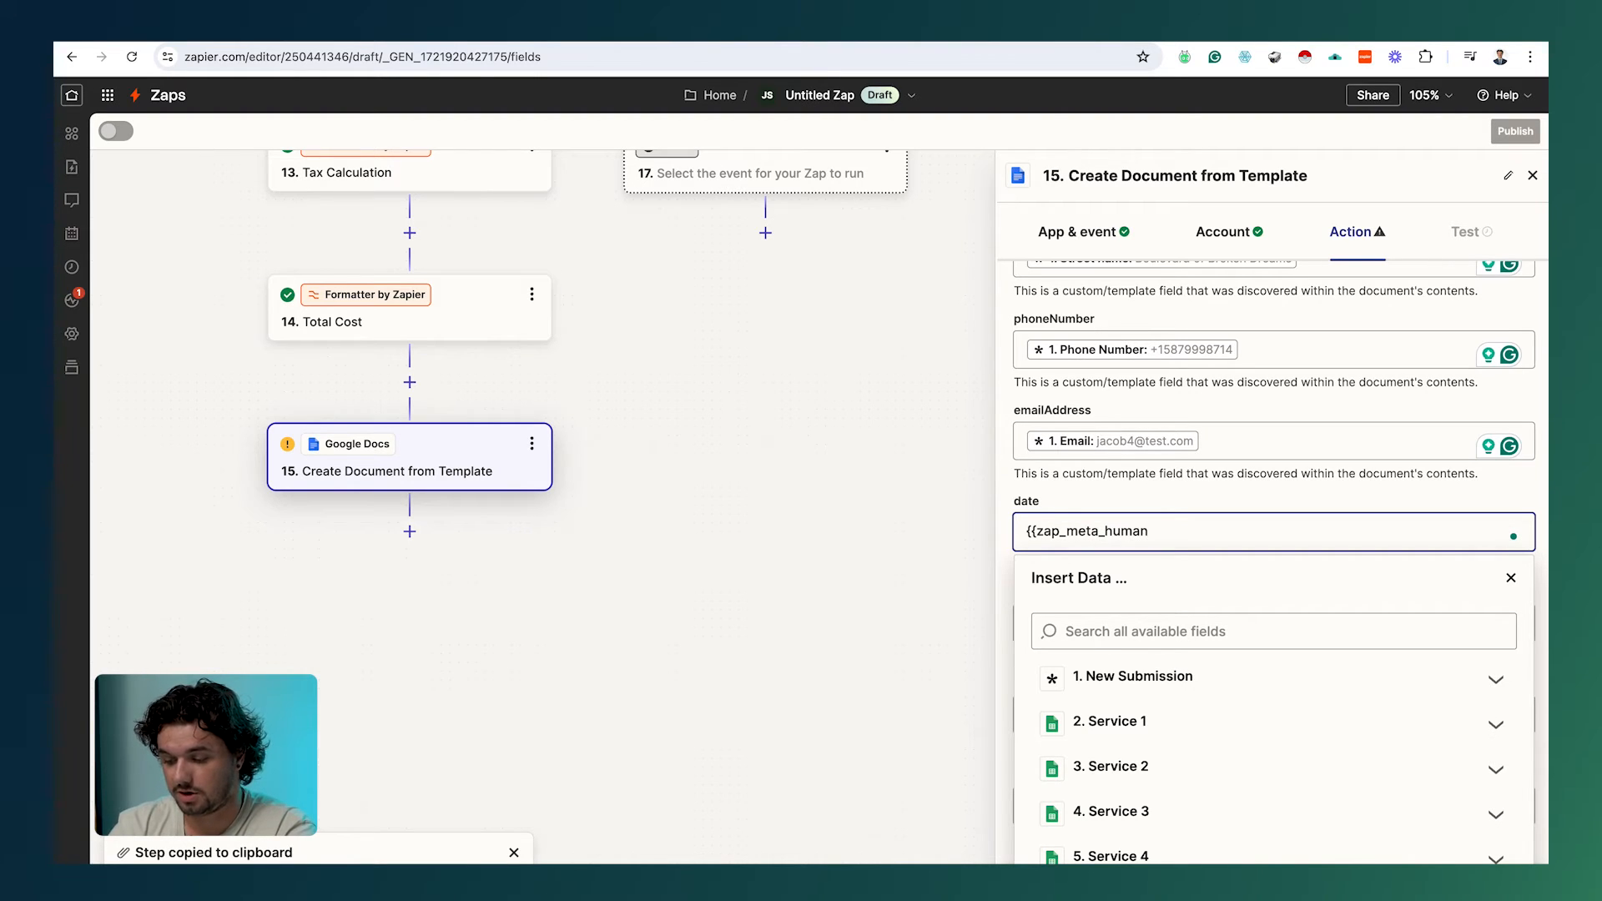
pyautogui.write('}}')
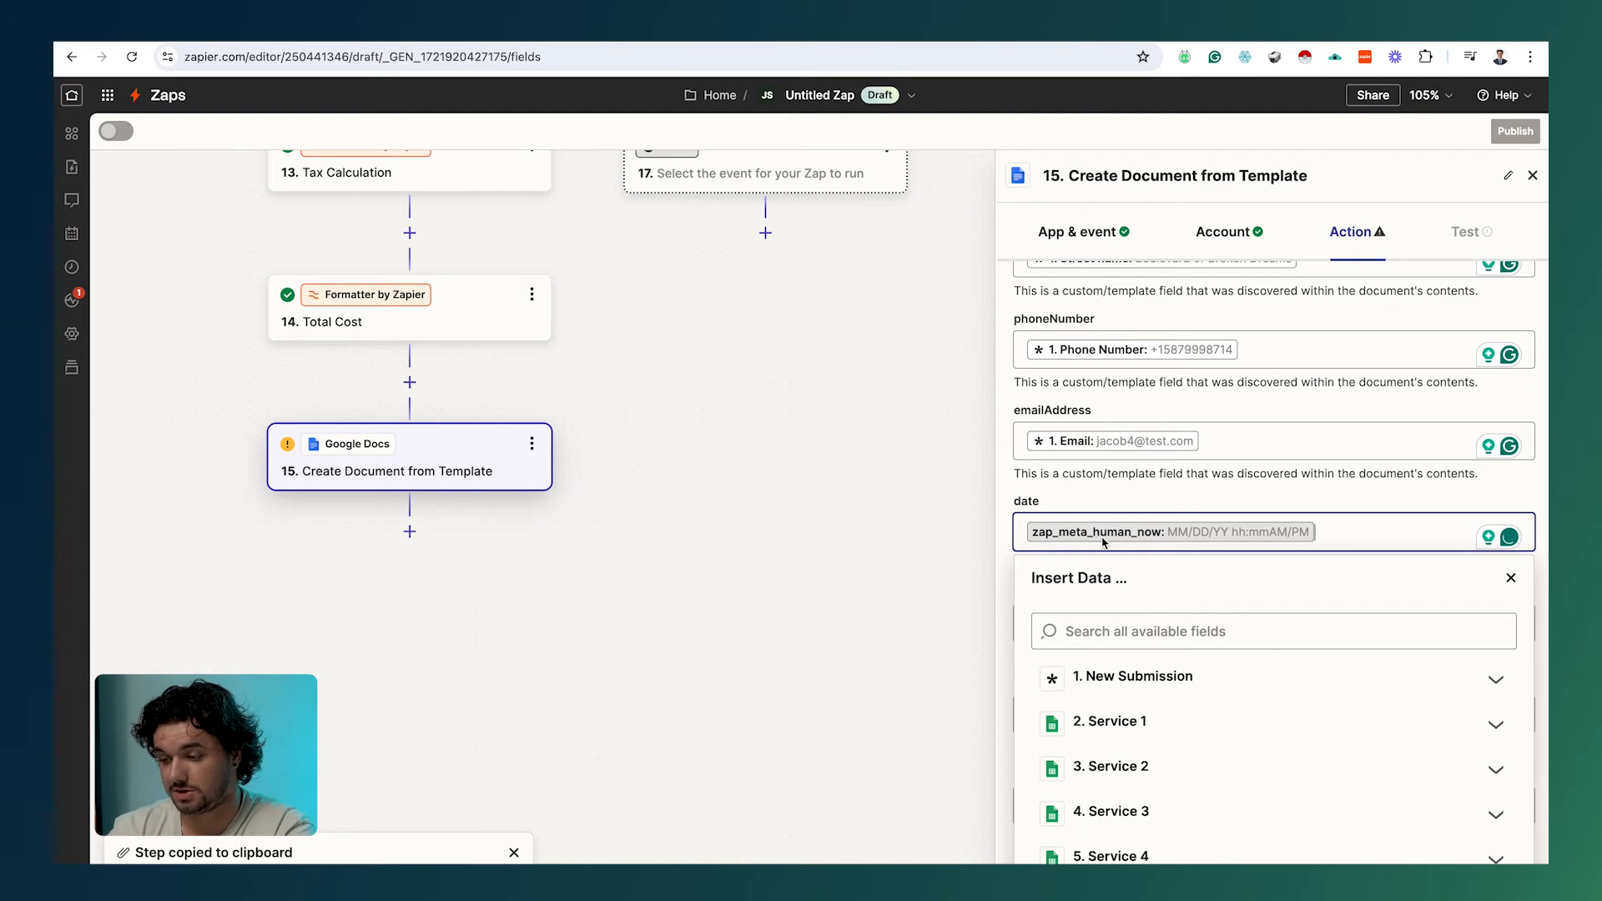
pyautogui.click(965, 548)
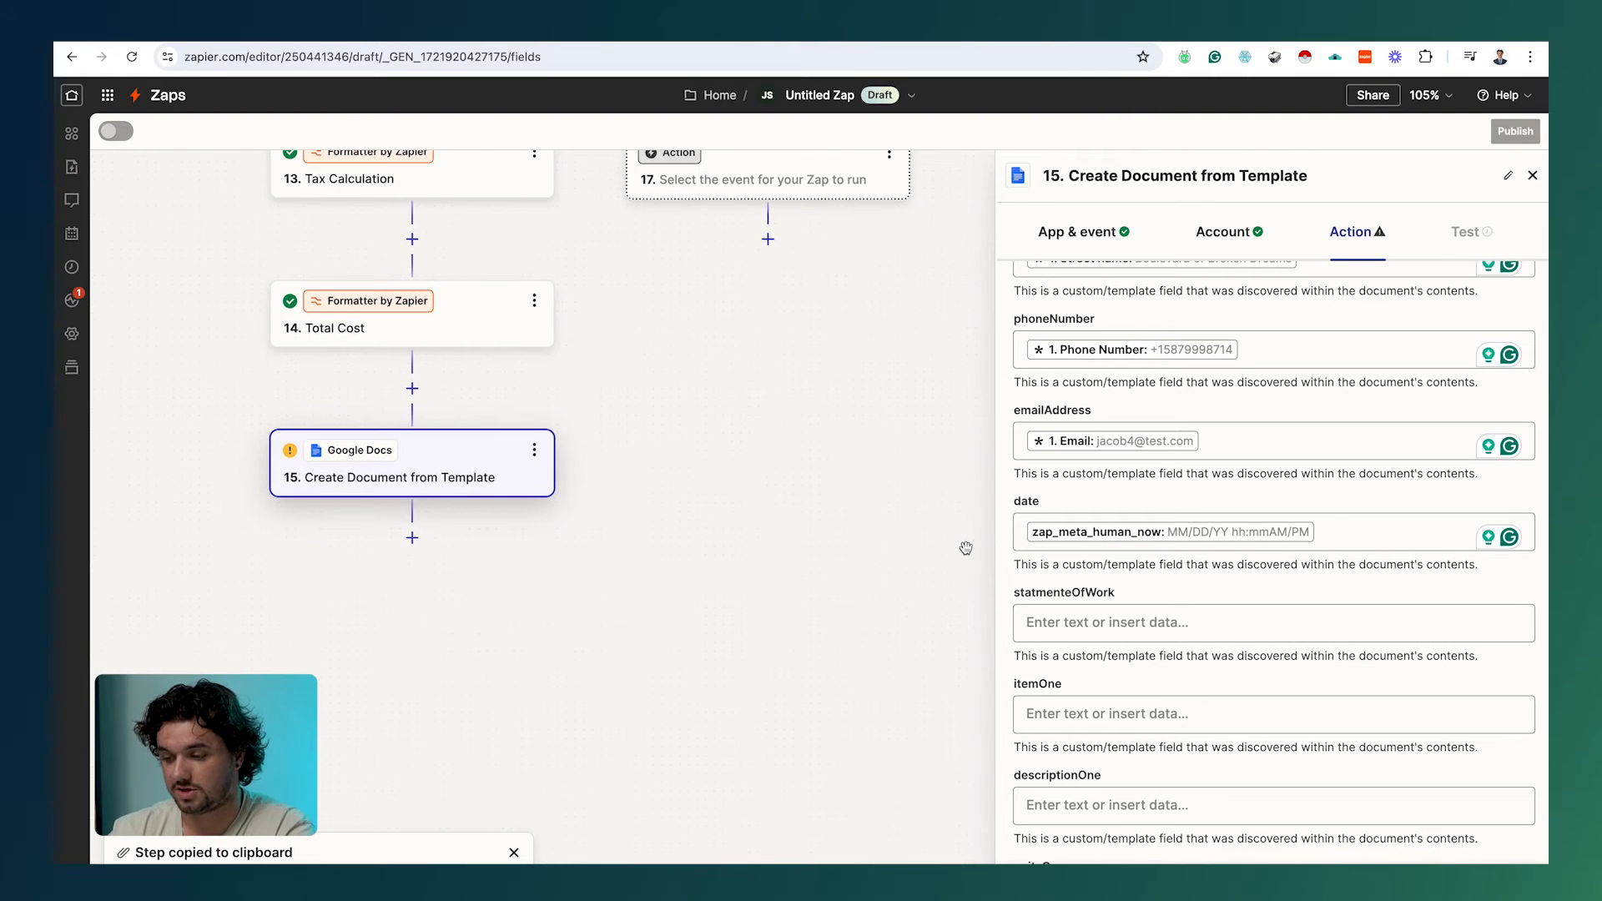
# Step: Map the Conversation step's reply into statmenteOfWork
pyautogui.scroll(-3, 1260, 689)
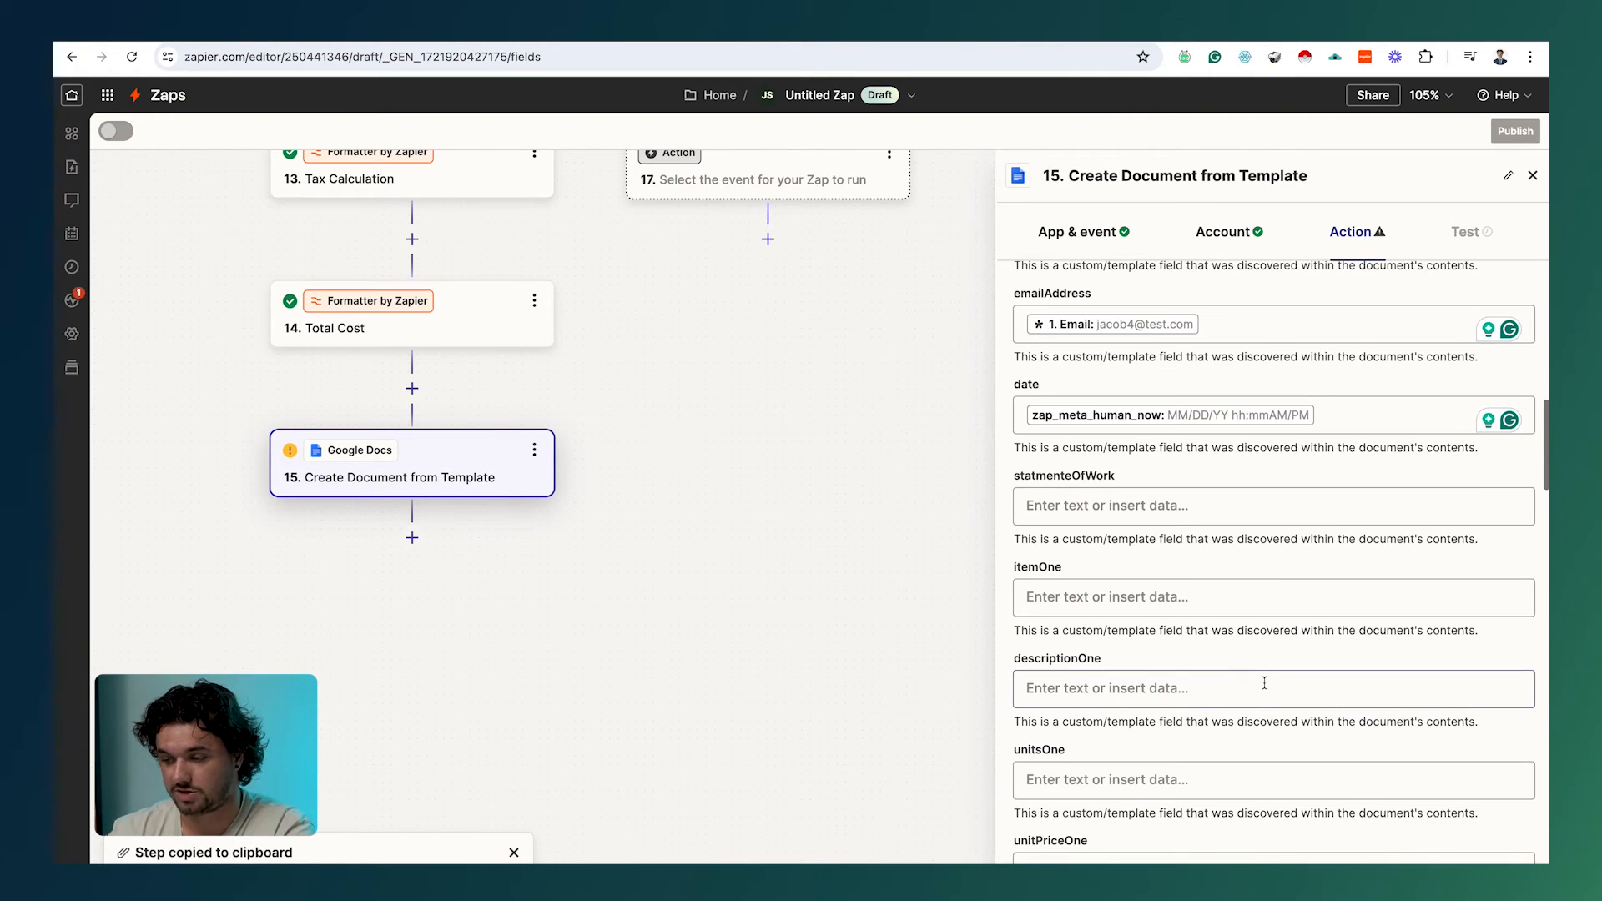
pyautogui.click(1158, 511)
pyautogui.scroll(-4, 1156, 509)
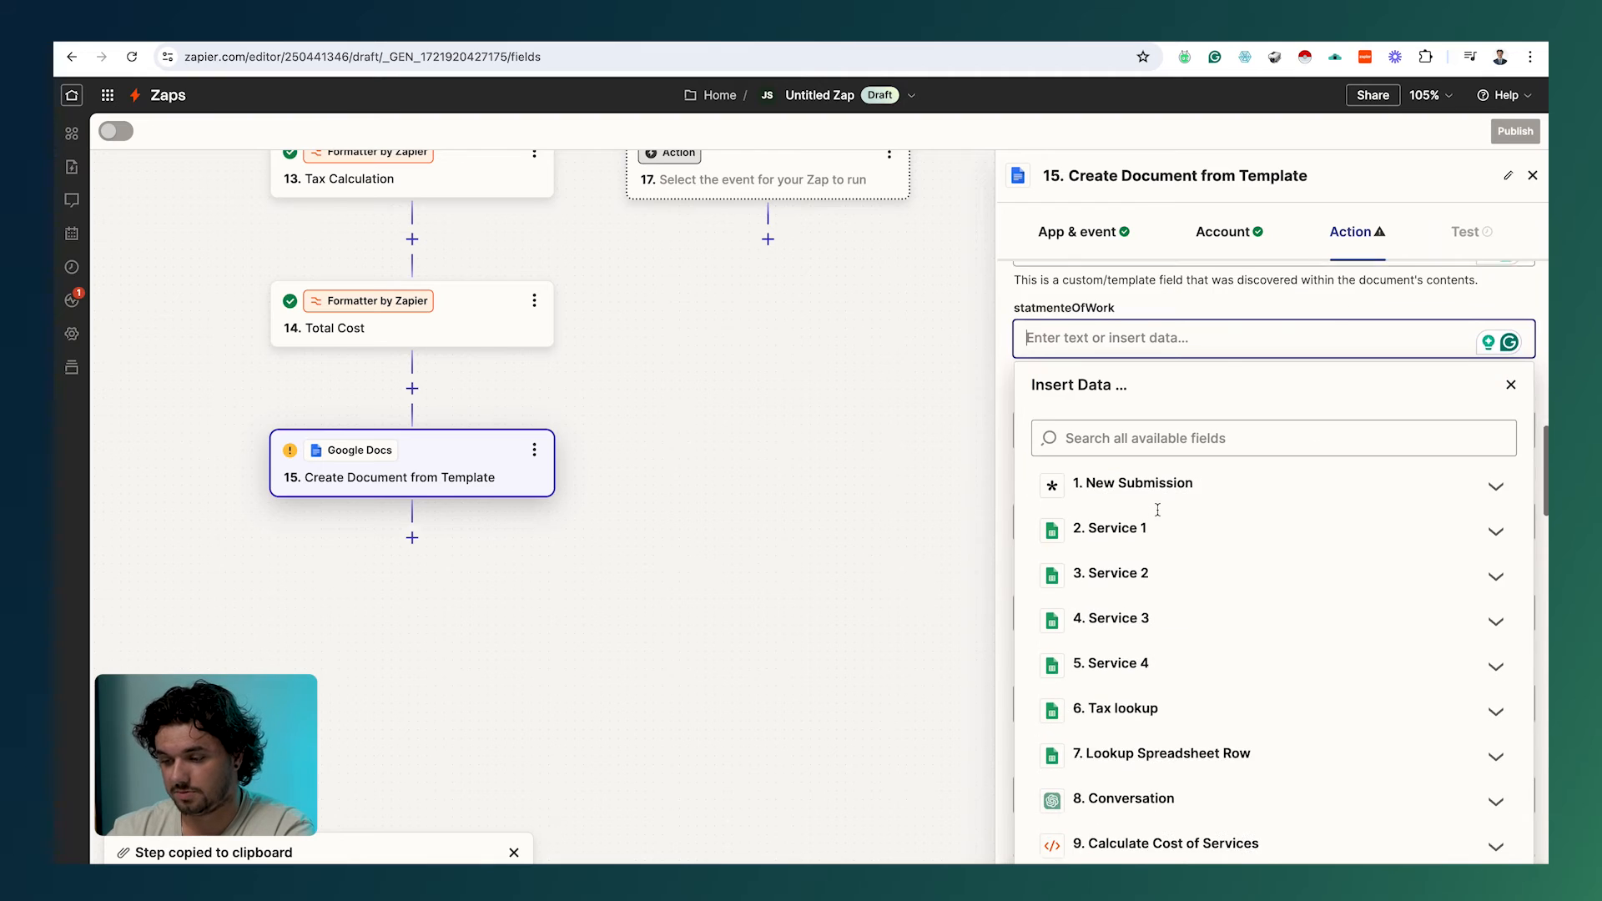
pyautogui.click(1171, 663)
pyautogui.scroll(-2, 1171, 659)
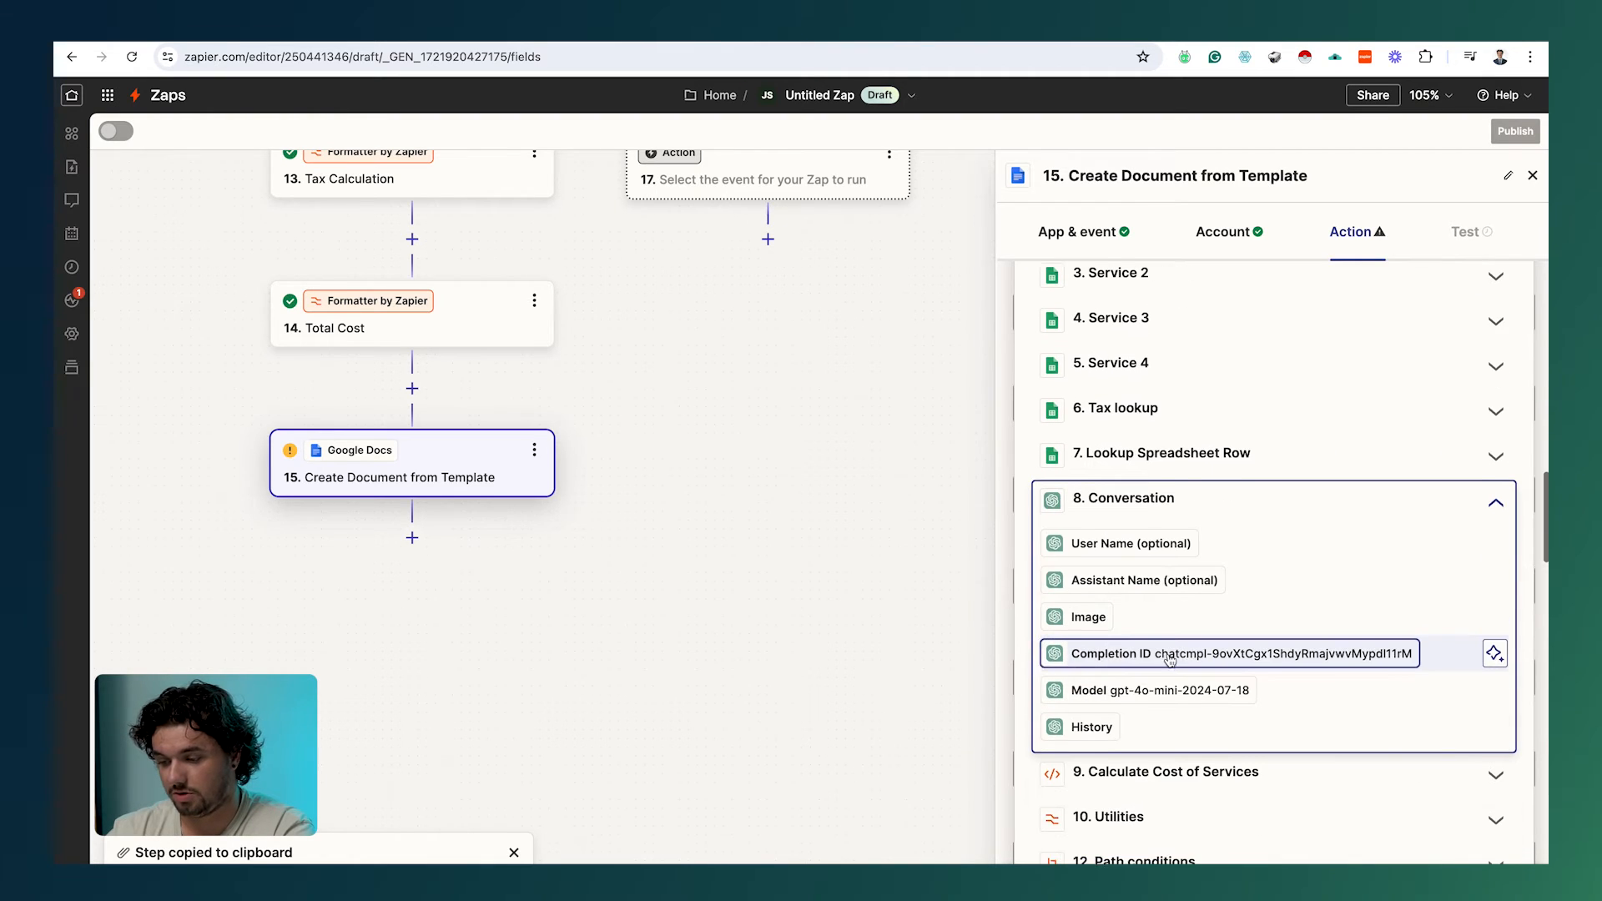
pyautogui.scroll(-1, 1183, 591)
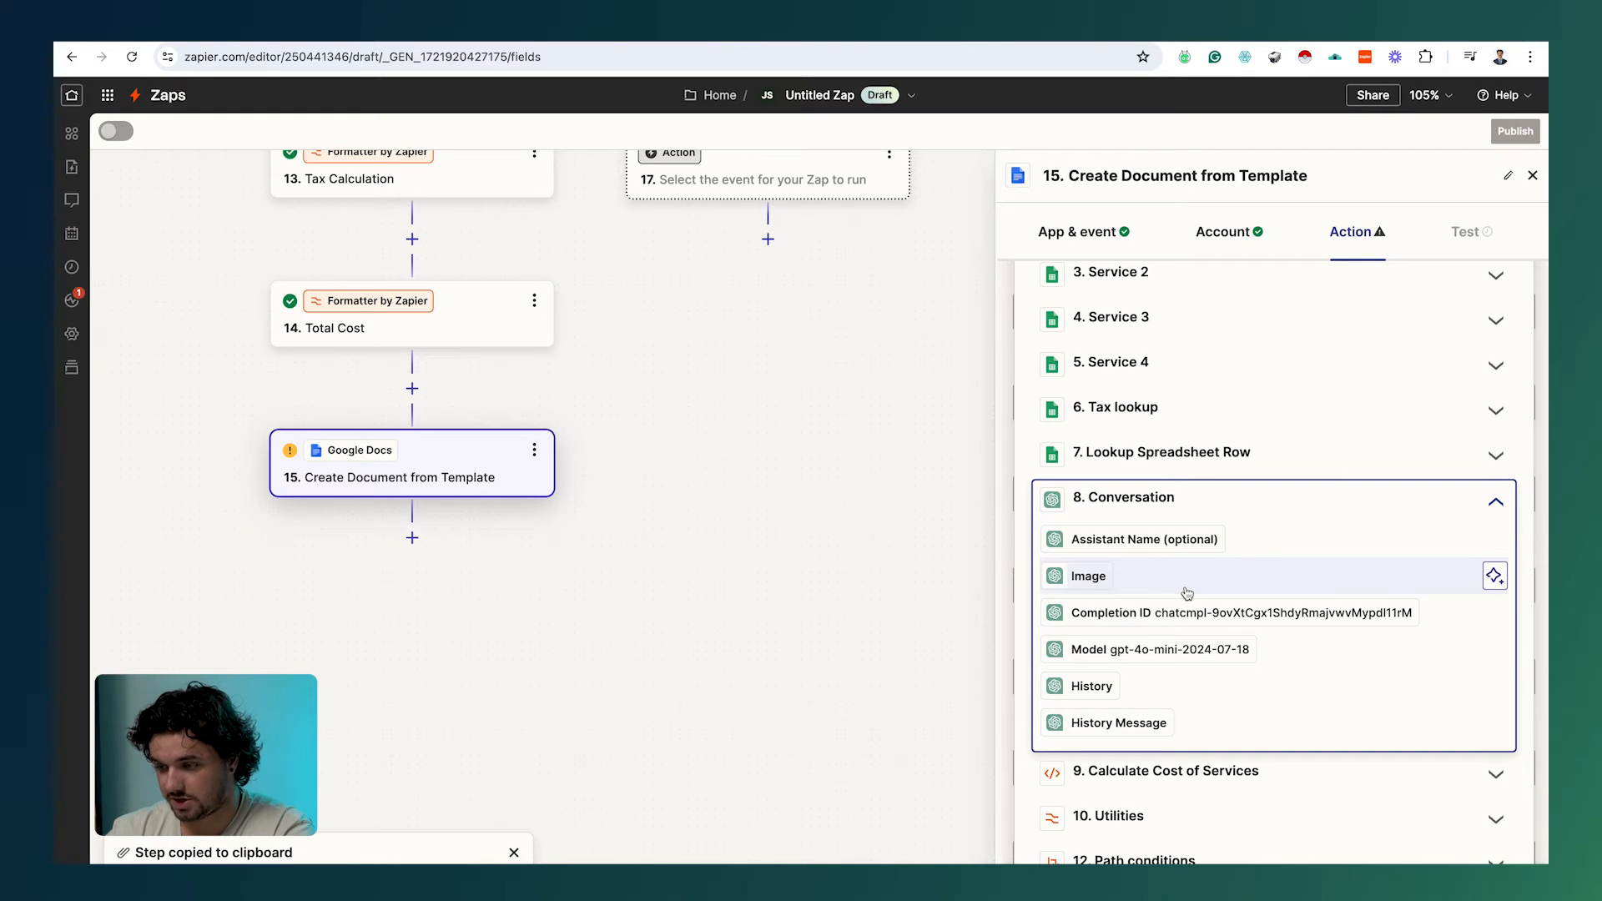
pyautogui.scroll(-5, 1187, 593)
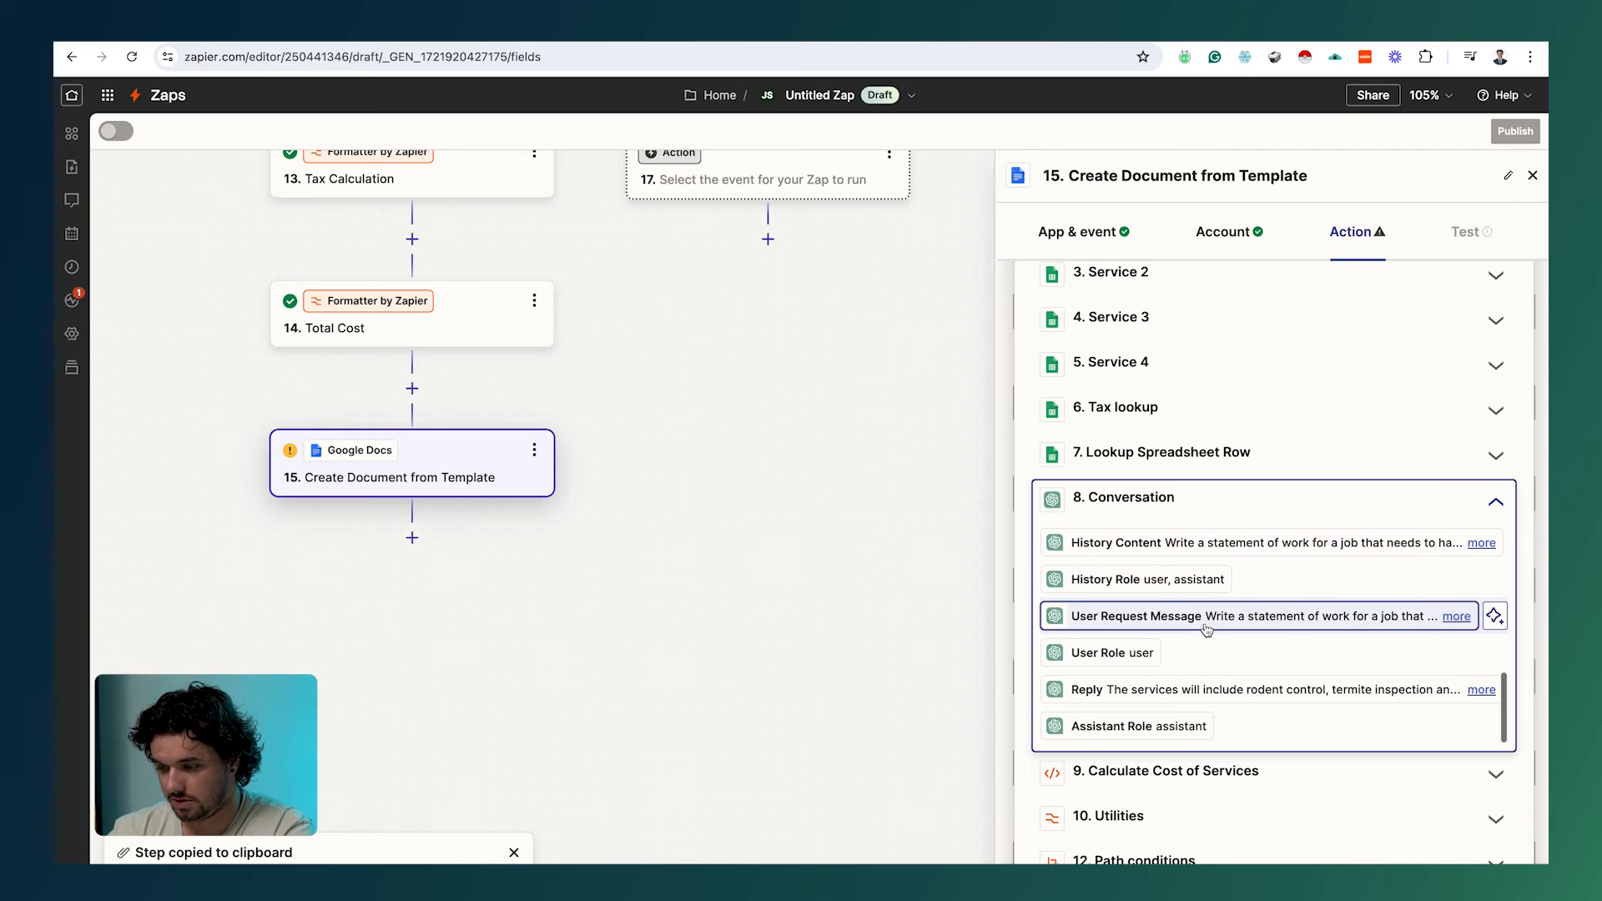
pyautogui.click(1204, 694)
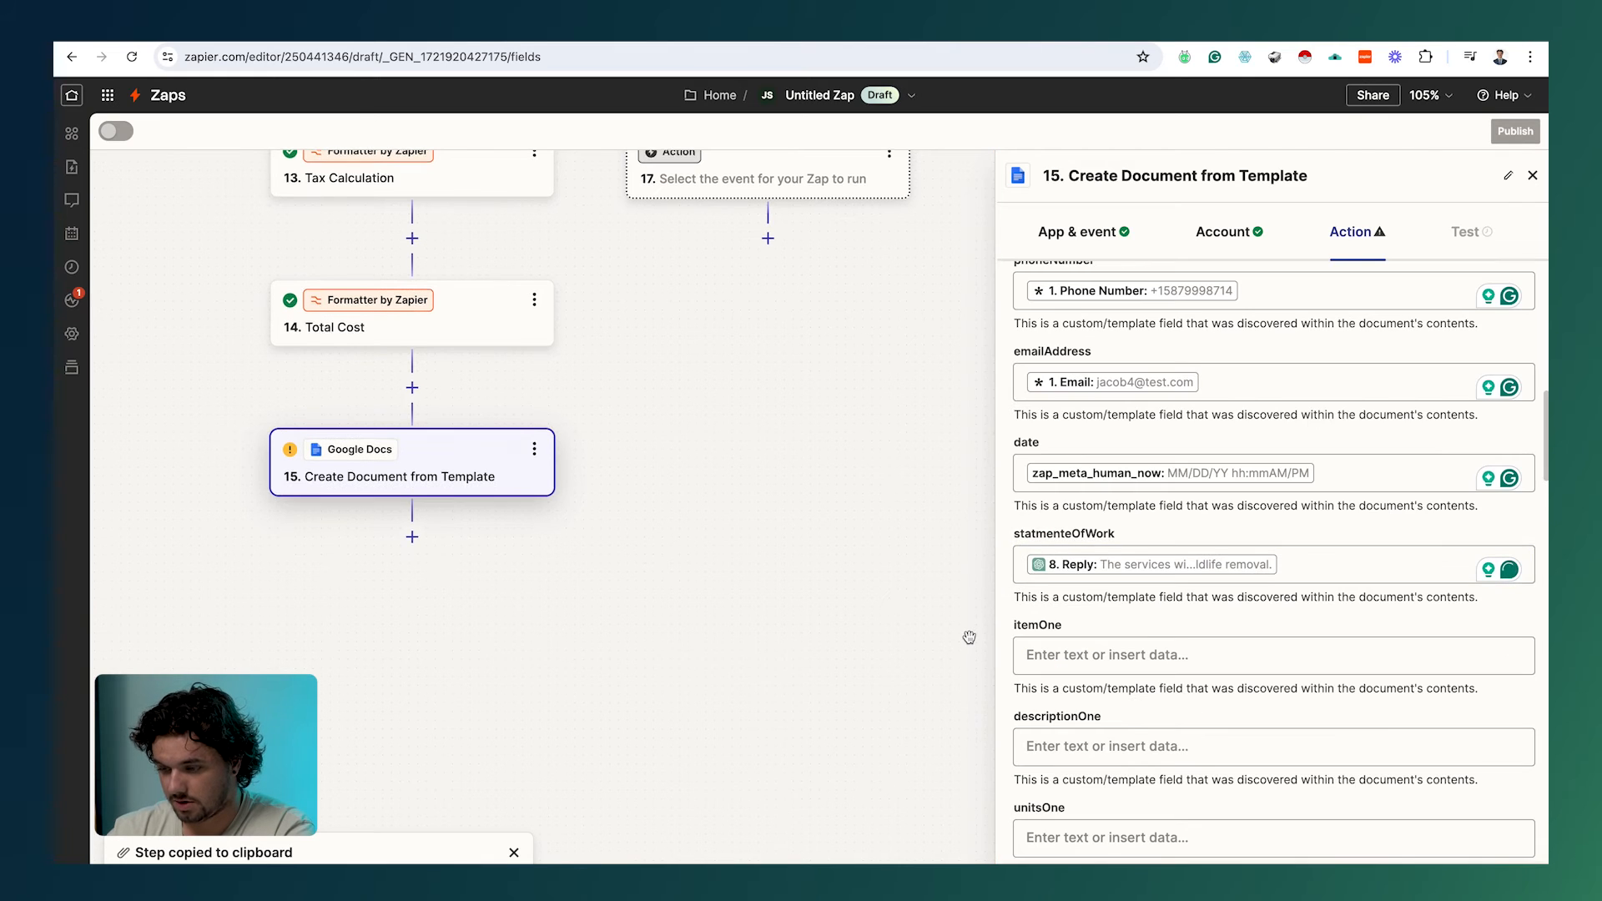
pyautogui.scroll(-2, 969, 638)
pyautogui.scroll(-5, 1138, 738)
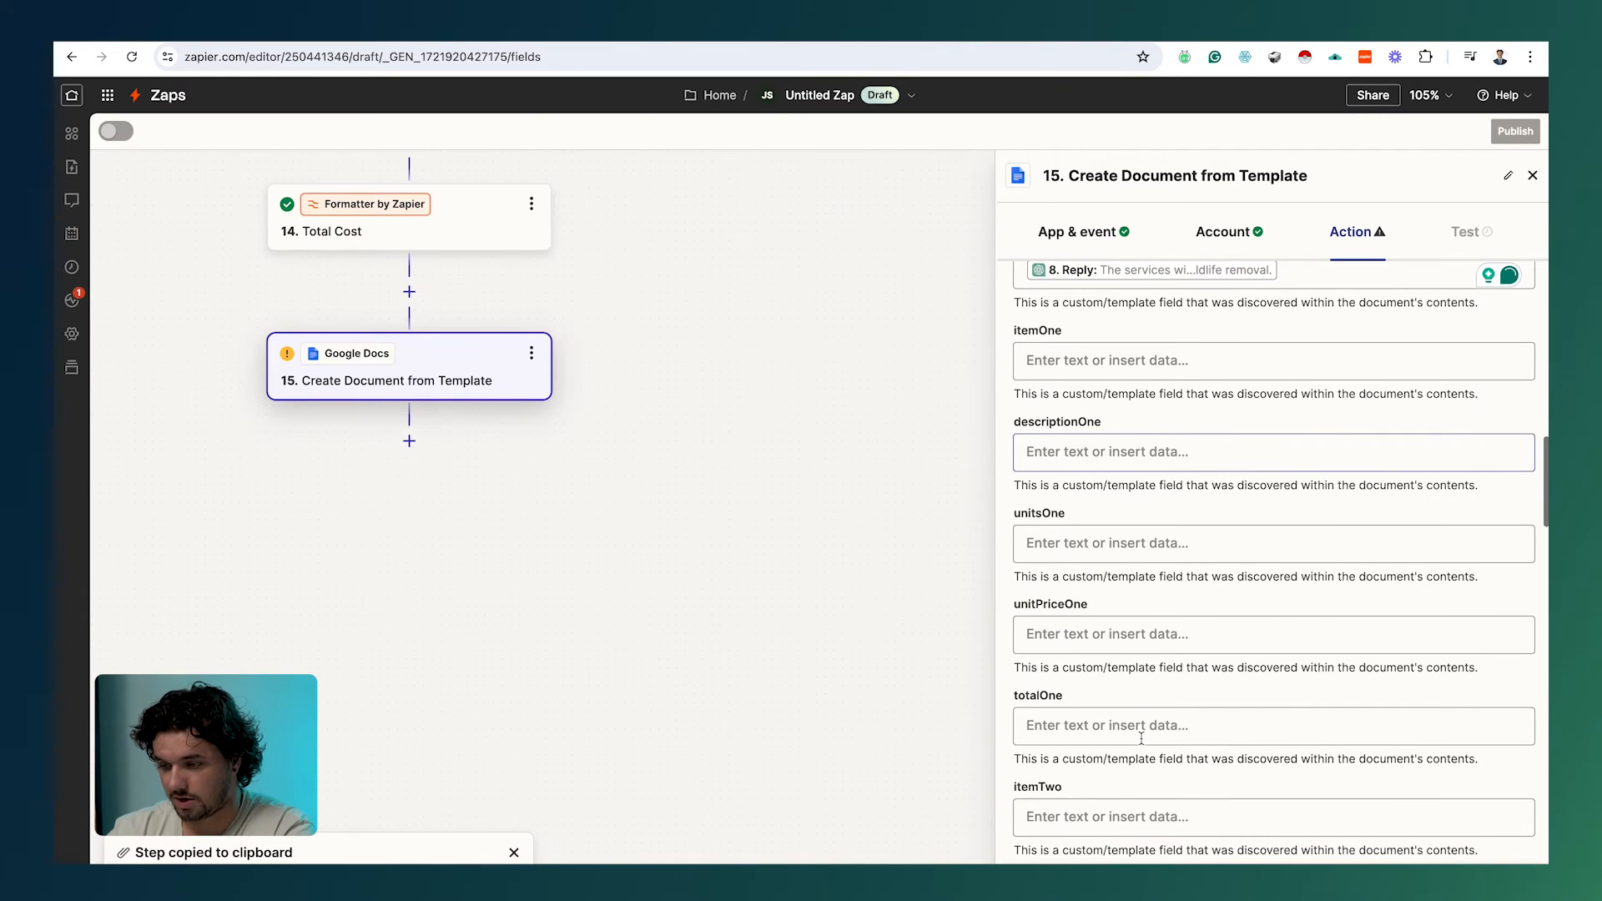
# Step: Fill itemOne, descriptionOne, unitsOne and unitPriceOne (175) from Service 1 (Rodent Control)
pyautogui.click(1078, 367)
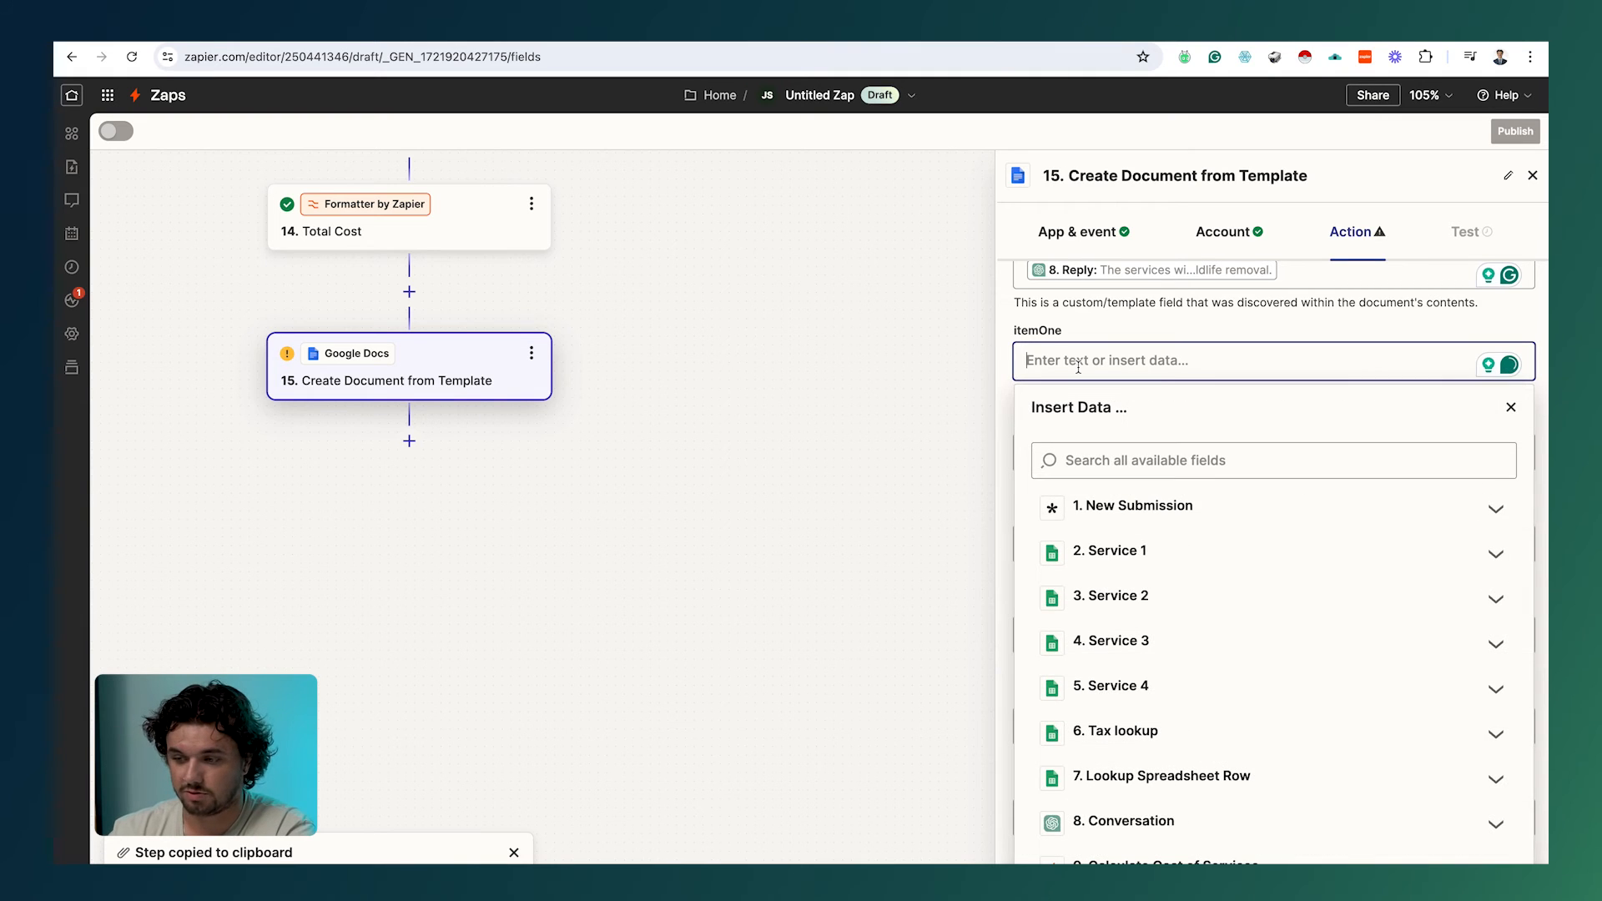
pyautogui.click(1146, 557)
pyautogui.click(1118, 640)
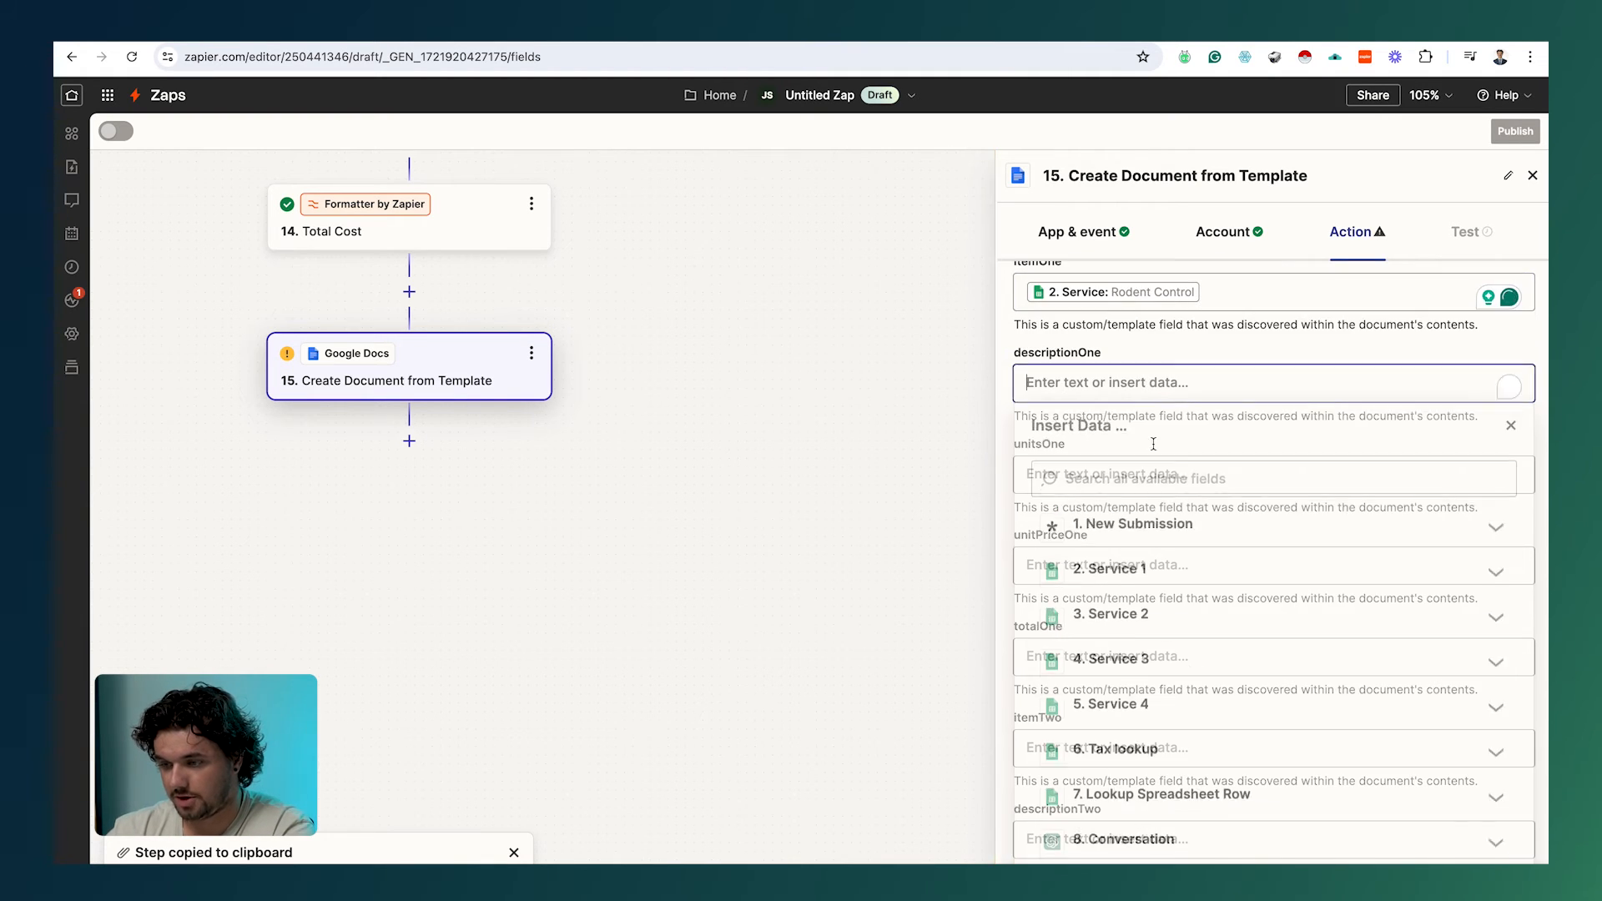
pyautogui.click(1109, 508)
pyautogui.click(1135, 761)
pyautogui.click(1094, 662)
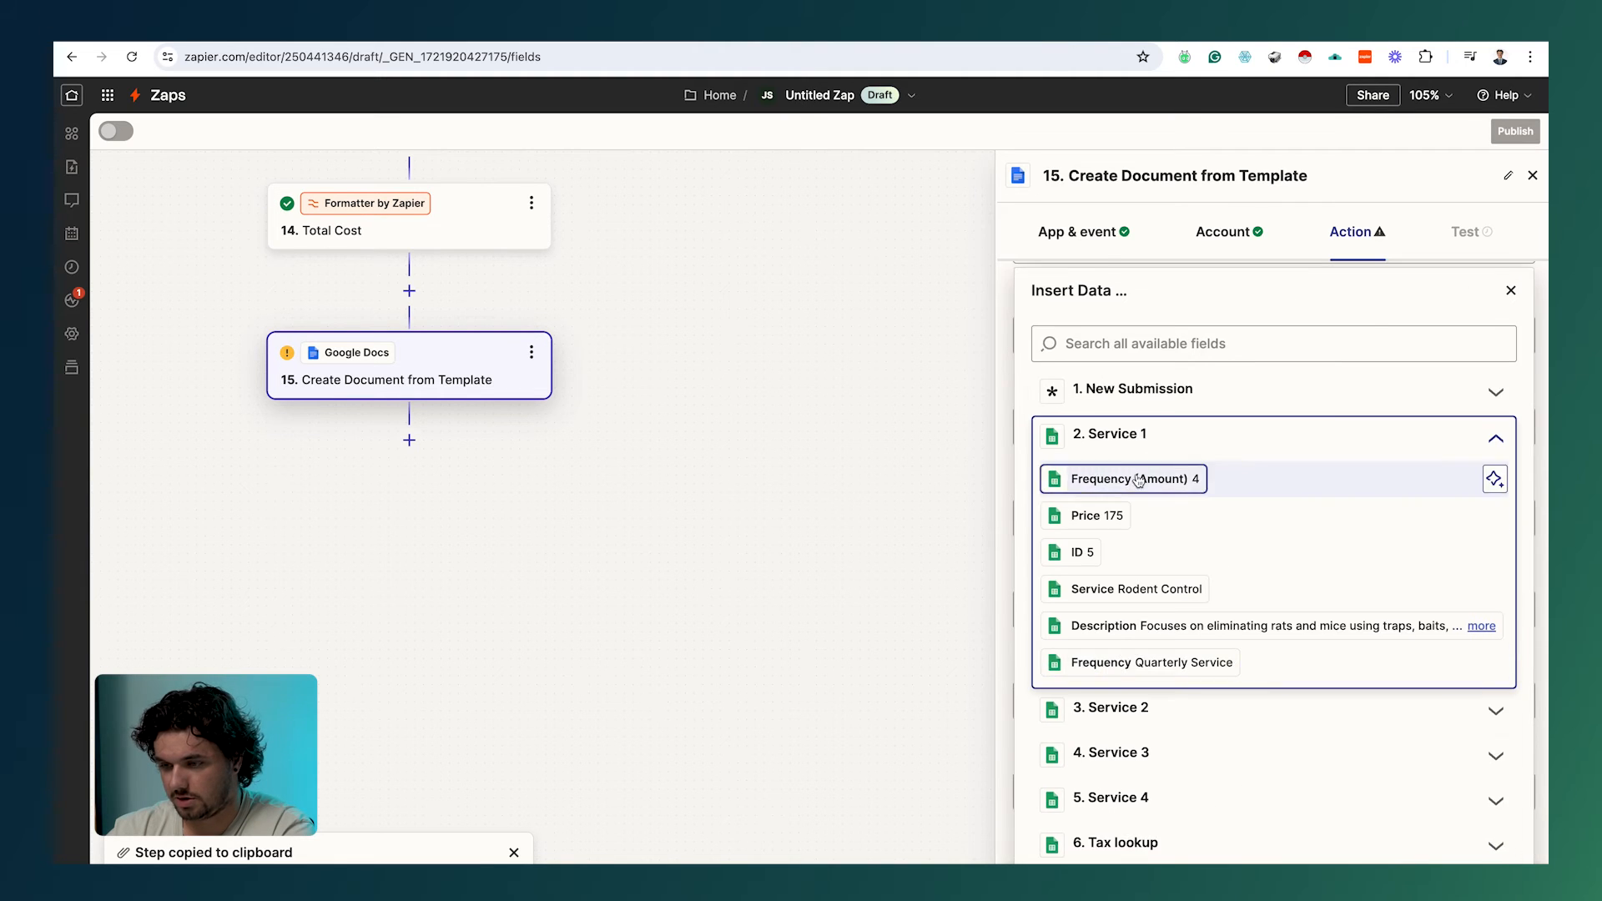
pyautogui.click(1126, 476)
pyautogui.click(1120, 574)
pyautogui.click(1114, 726)
# Step: Fill totalOne with Utilities Output Item 1 (700)
pyautogui.scroll(2, 1076, 609)
pyautogui.click(1084, 597)
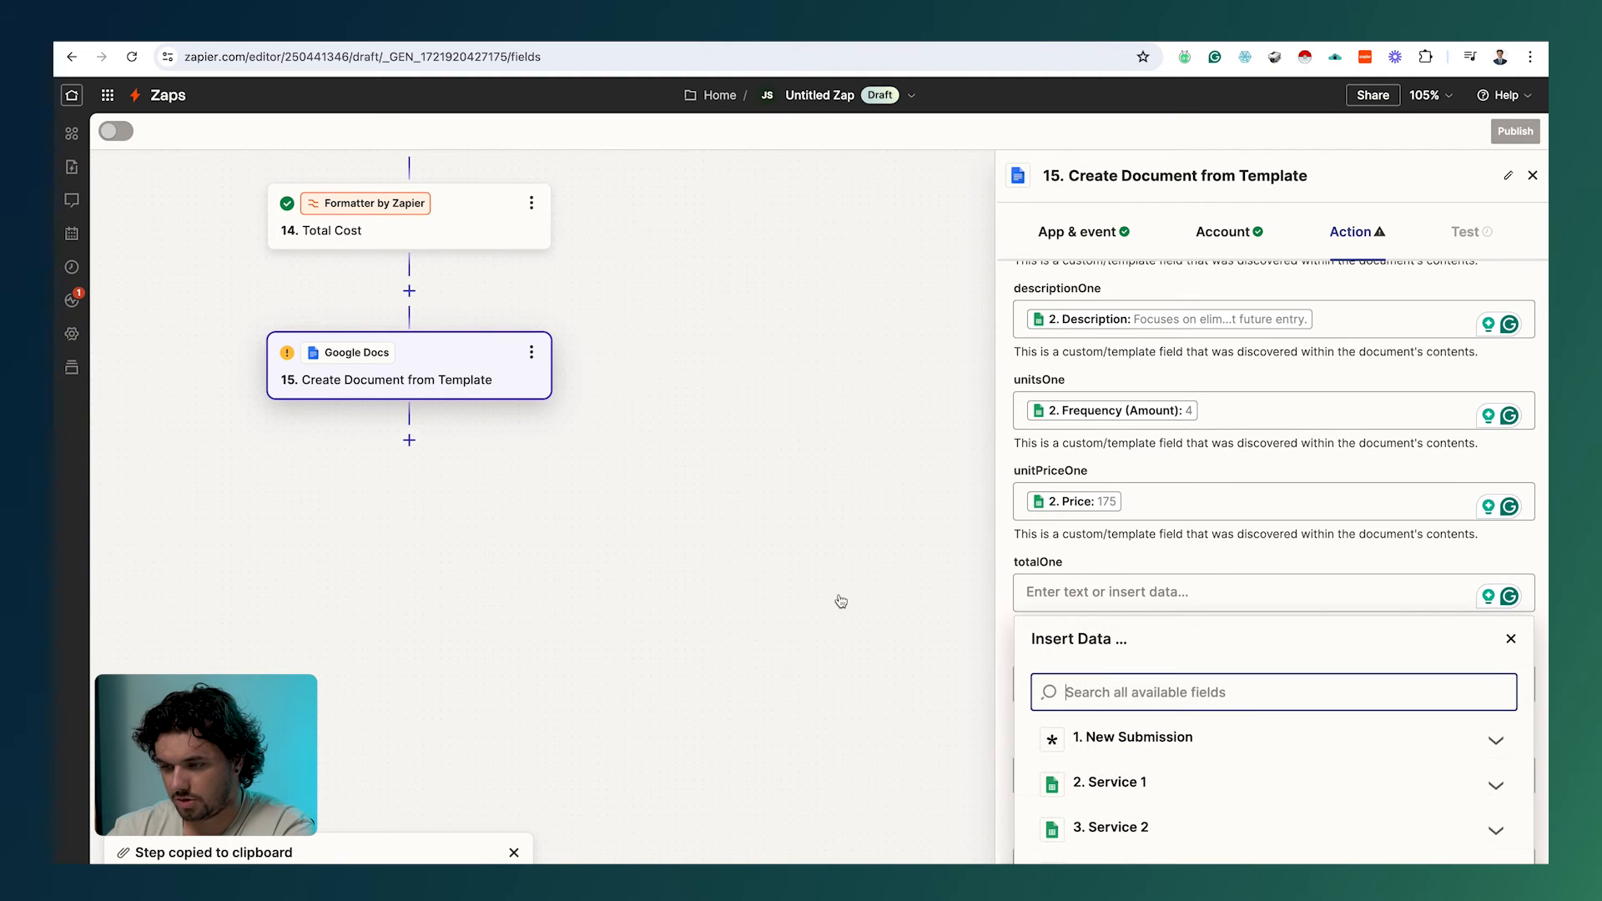
pyautogui.click(1089, 598)
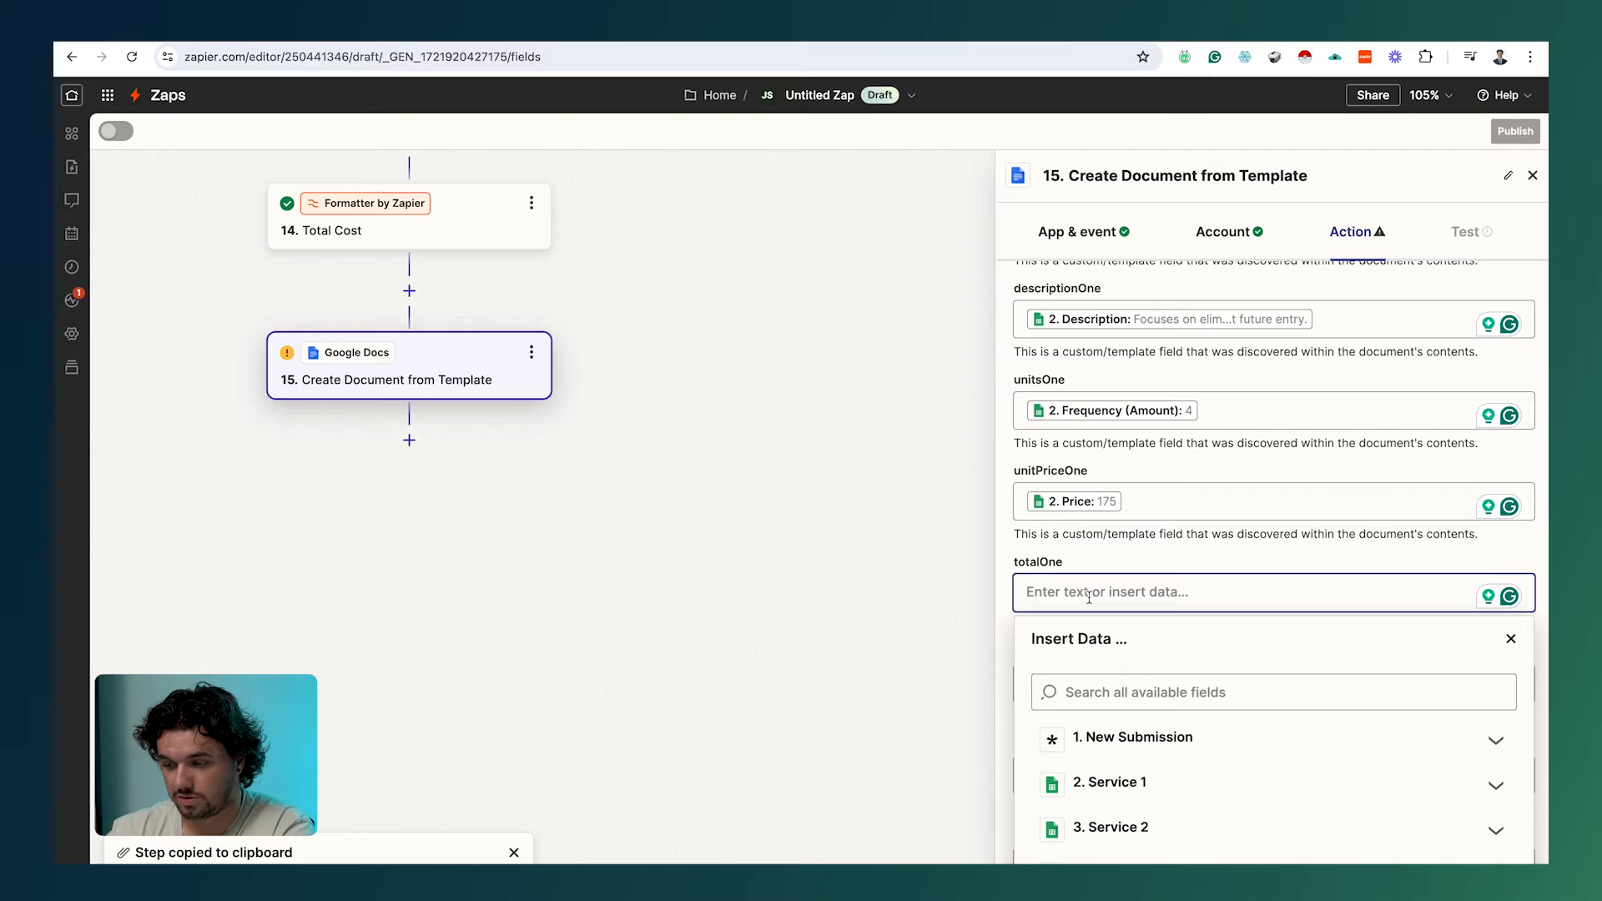
pyautogui.scroll(-6, 1147, 670)
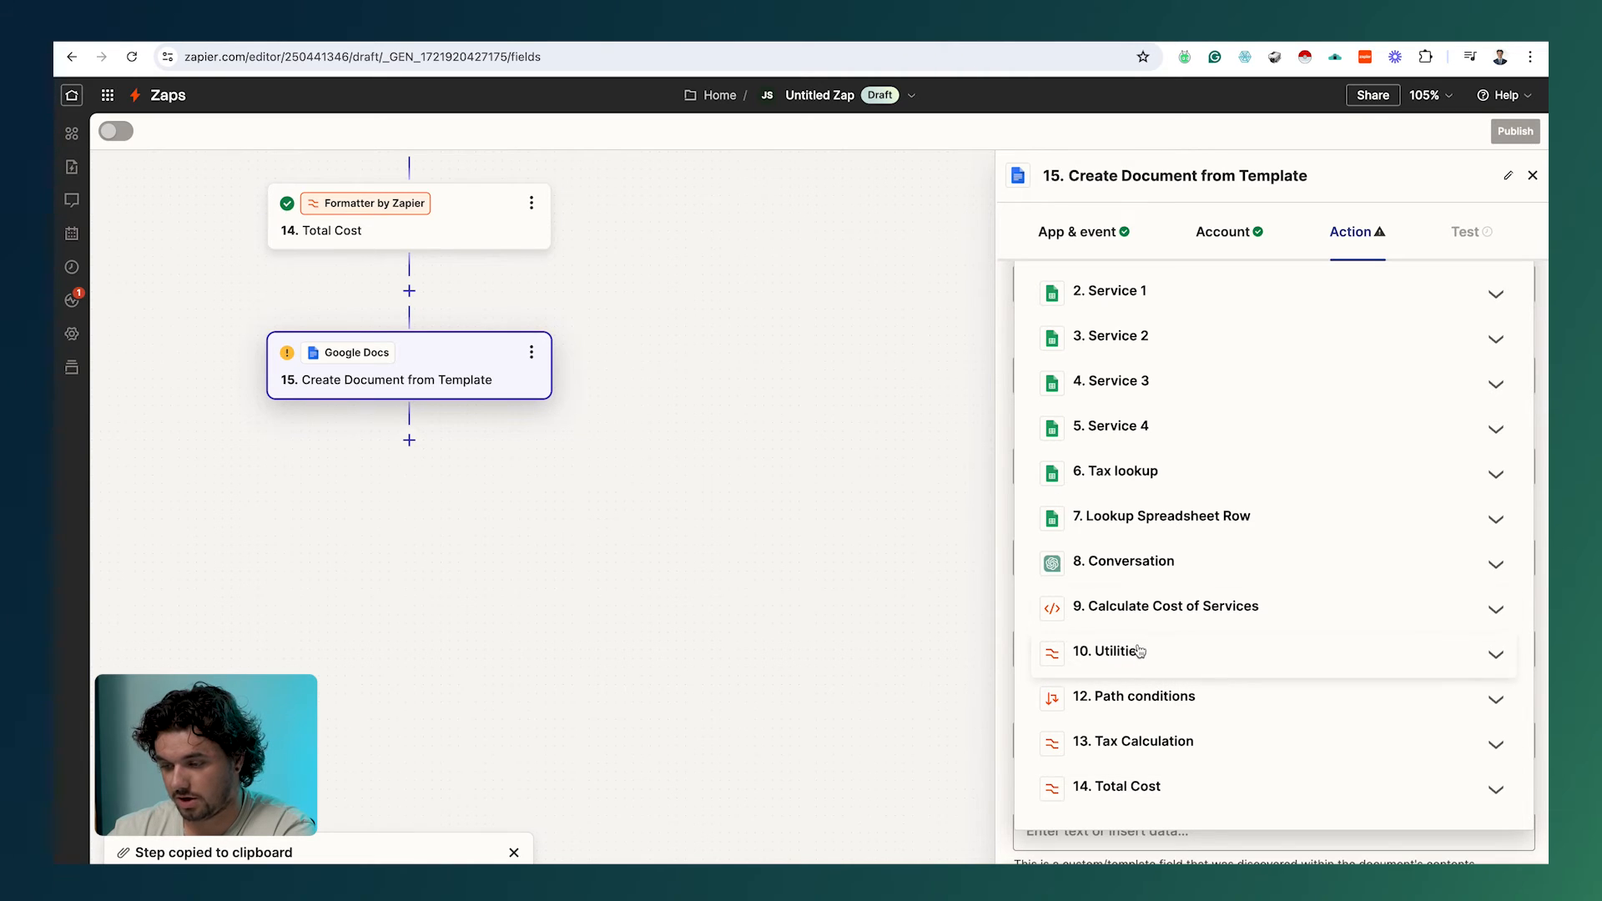
pyautogui.click(1170, 642)
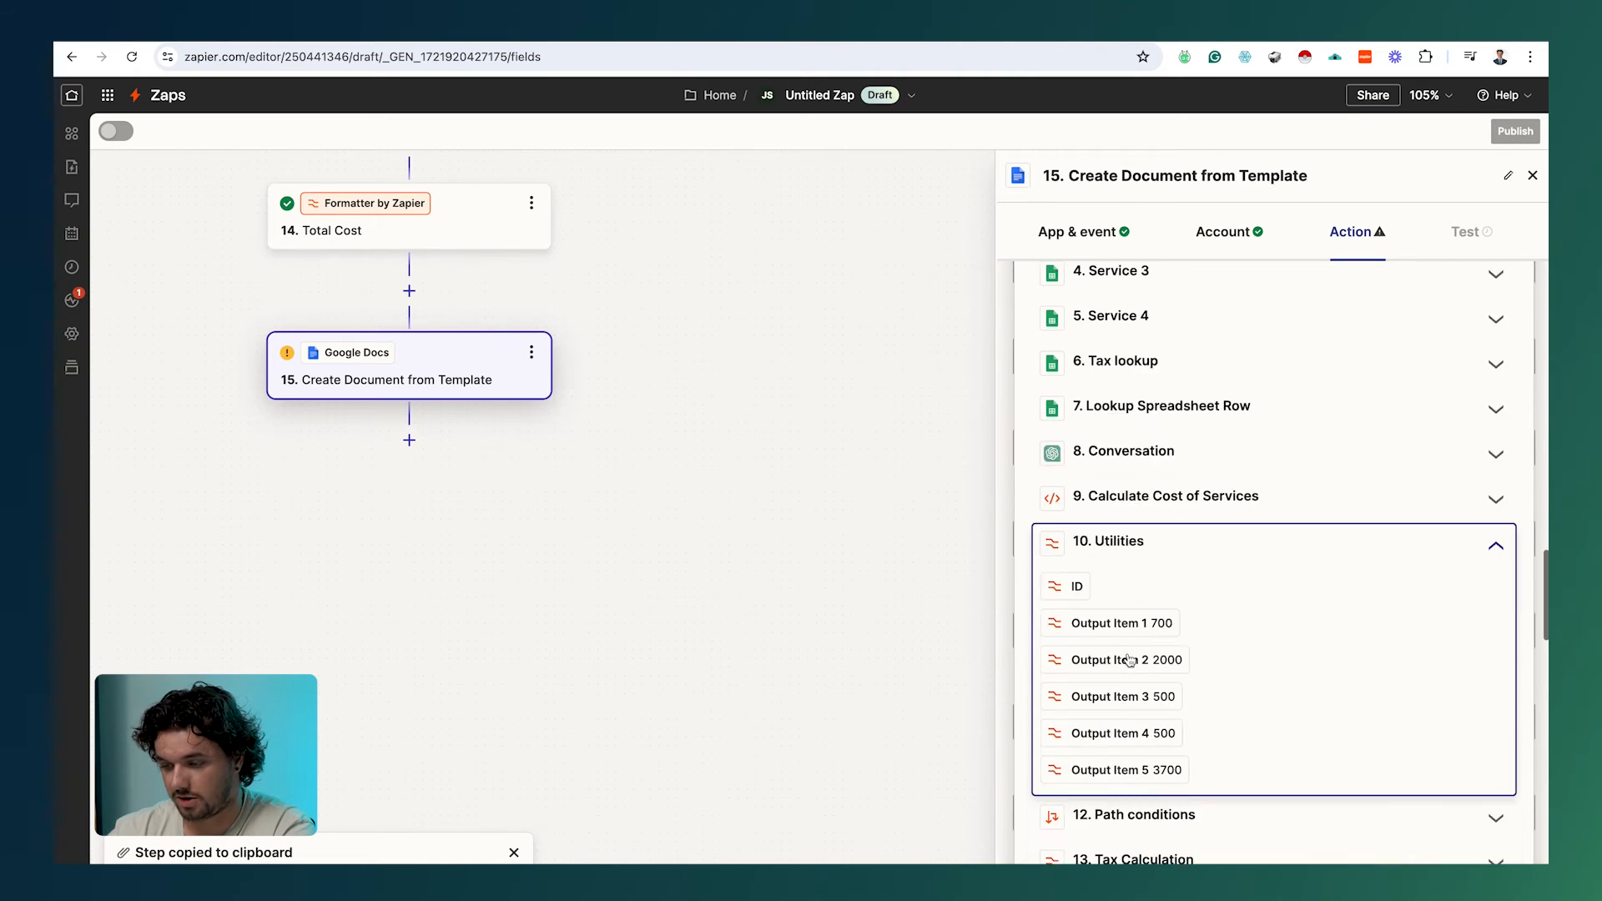
pyautogui.click(1129, 623)
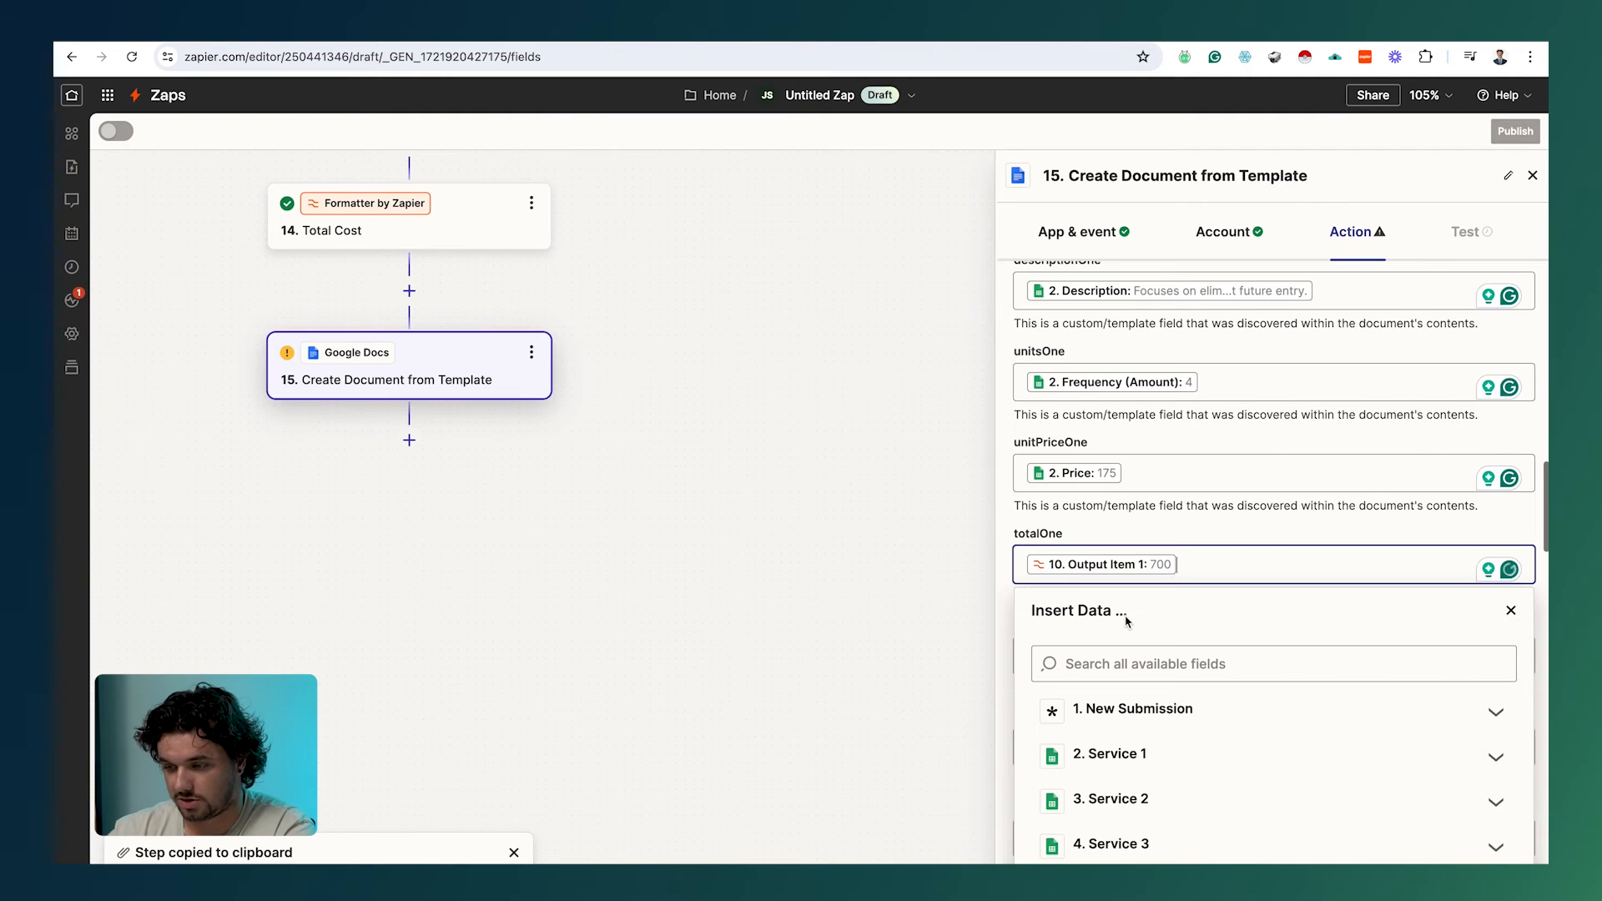
# Step: Fill itemTwo, descriptionTwo and unitTwo from Service 2 (Termite Inspection & Control)
pyautogui.click(1170, 531)
pyautogui.scroll(-3, 1169, 531)
pyautogui.click(1164, 519)
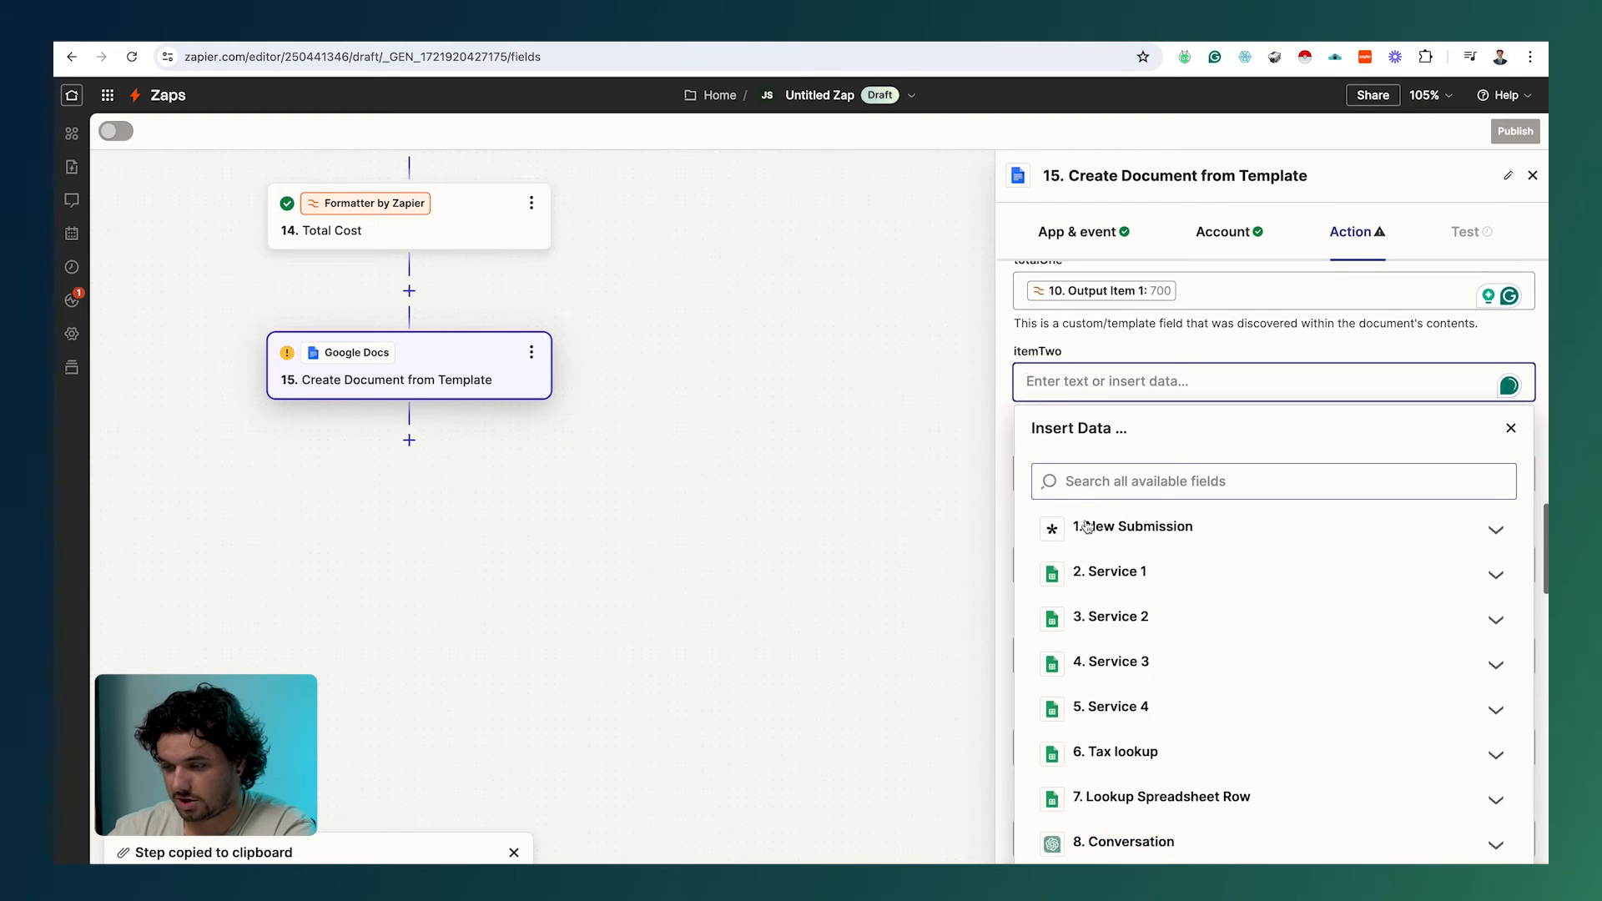
pyautogui.scroll(-2, 1086, 525)
pyautogui.click(1102, 488)
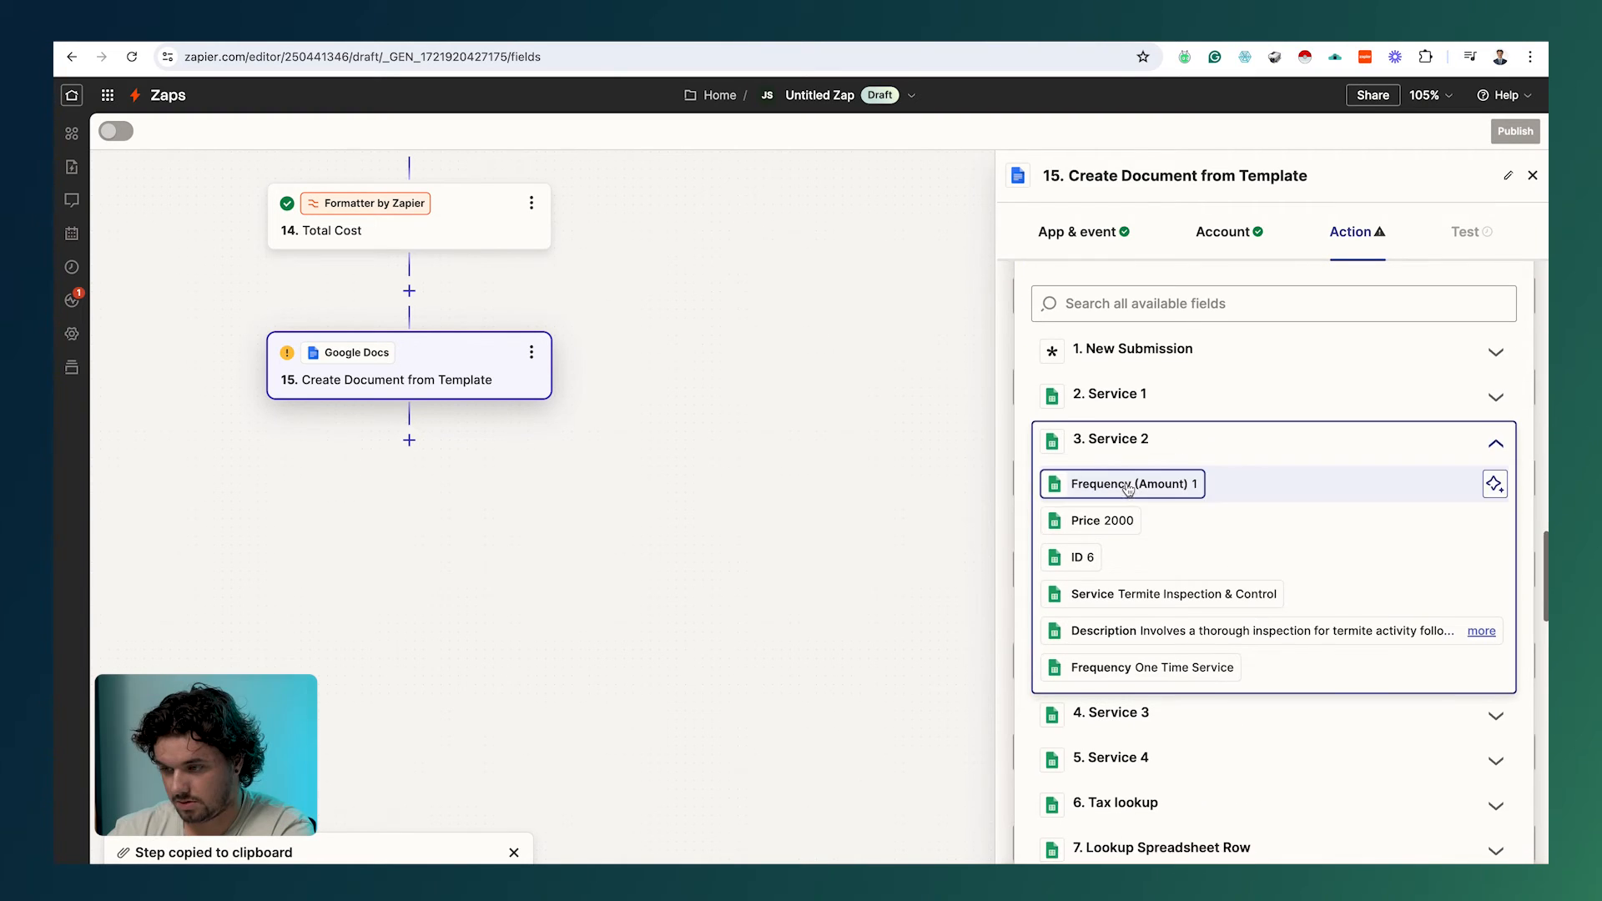
pyautogui.click(1129, 594)
pyautogui.click(1110, 393)
pyautogui.click(1093, 625)
pyautogui.scroll(-2, 1114, 628)
pyautogui.click(1119, 629)
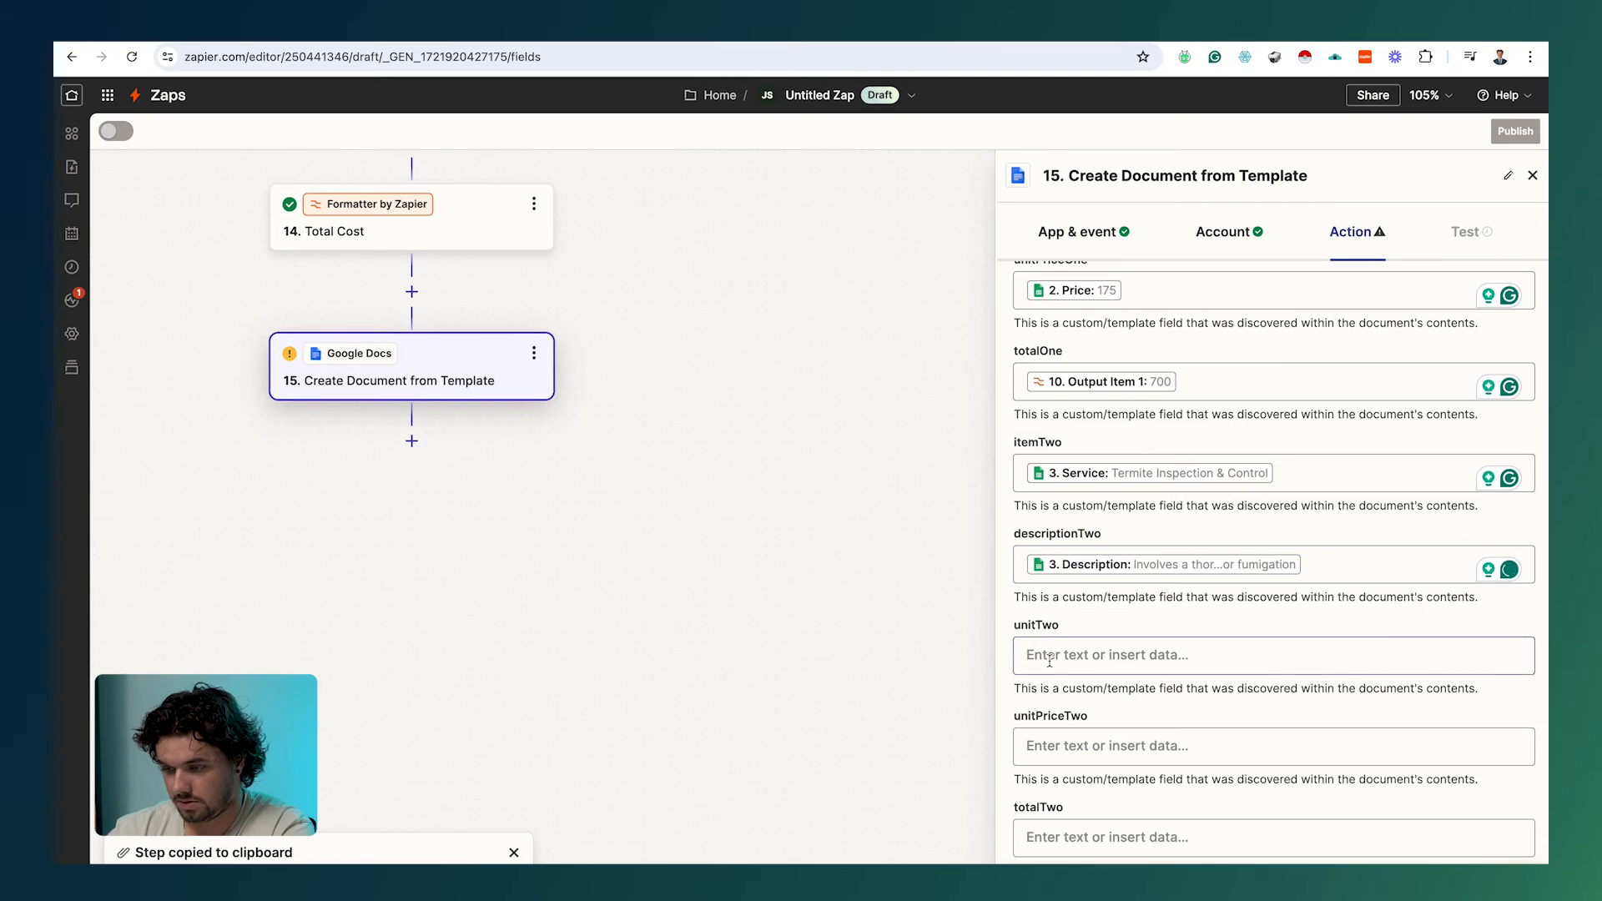
pyautogui.click(1050, 659)
pyautogui.click(1118, 626)
pyautogui.click(1101, 479)
# Step: Set unitPriceTwo to Service 2's price 2000 and totalTwo to Utilities Output Item 2
pyautogui.click(1137, 649)
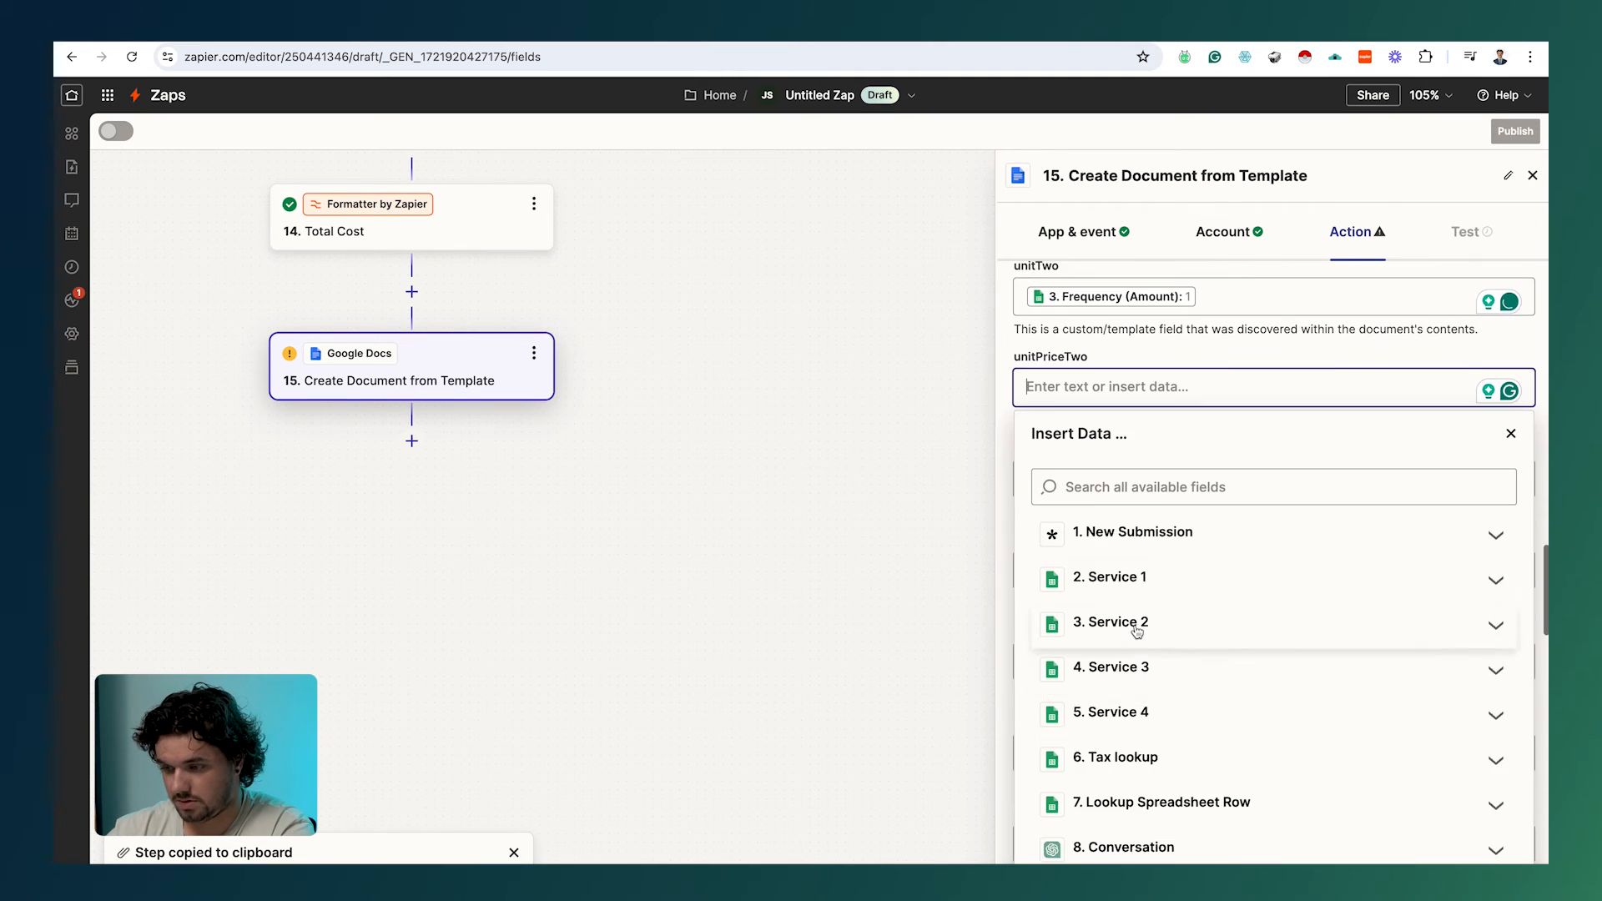
pyautogui.click(1136, 631)
pyautogui.click(1106, 705)
pyautogui.click(957, 701)
pyautogui.click(1110, 479)
pyautogui.scroll(-4, 1171, 644)
pyautogui.click(1143, 713)
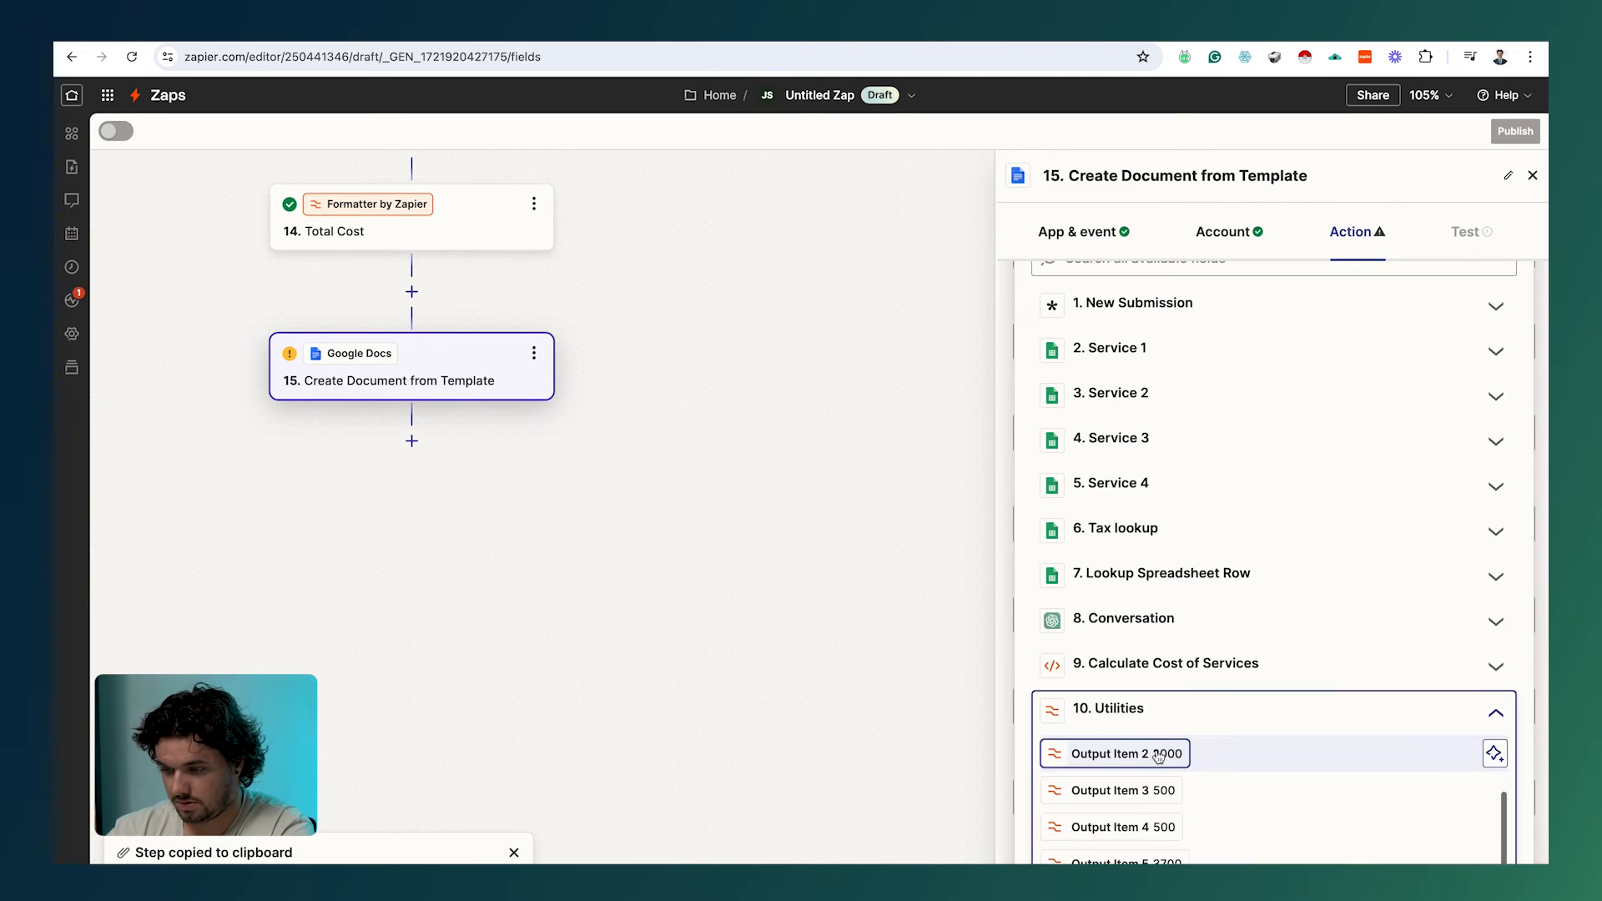
pyautogui.click(1158, 757)
# Step: Fill itemThree, descriptionThree and unitThree from Service 3 (Attic Insulation Inspection & Removal)
pyautogui.click(1118, 651)
pyautogui.click(1137, 630)
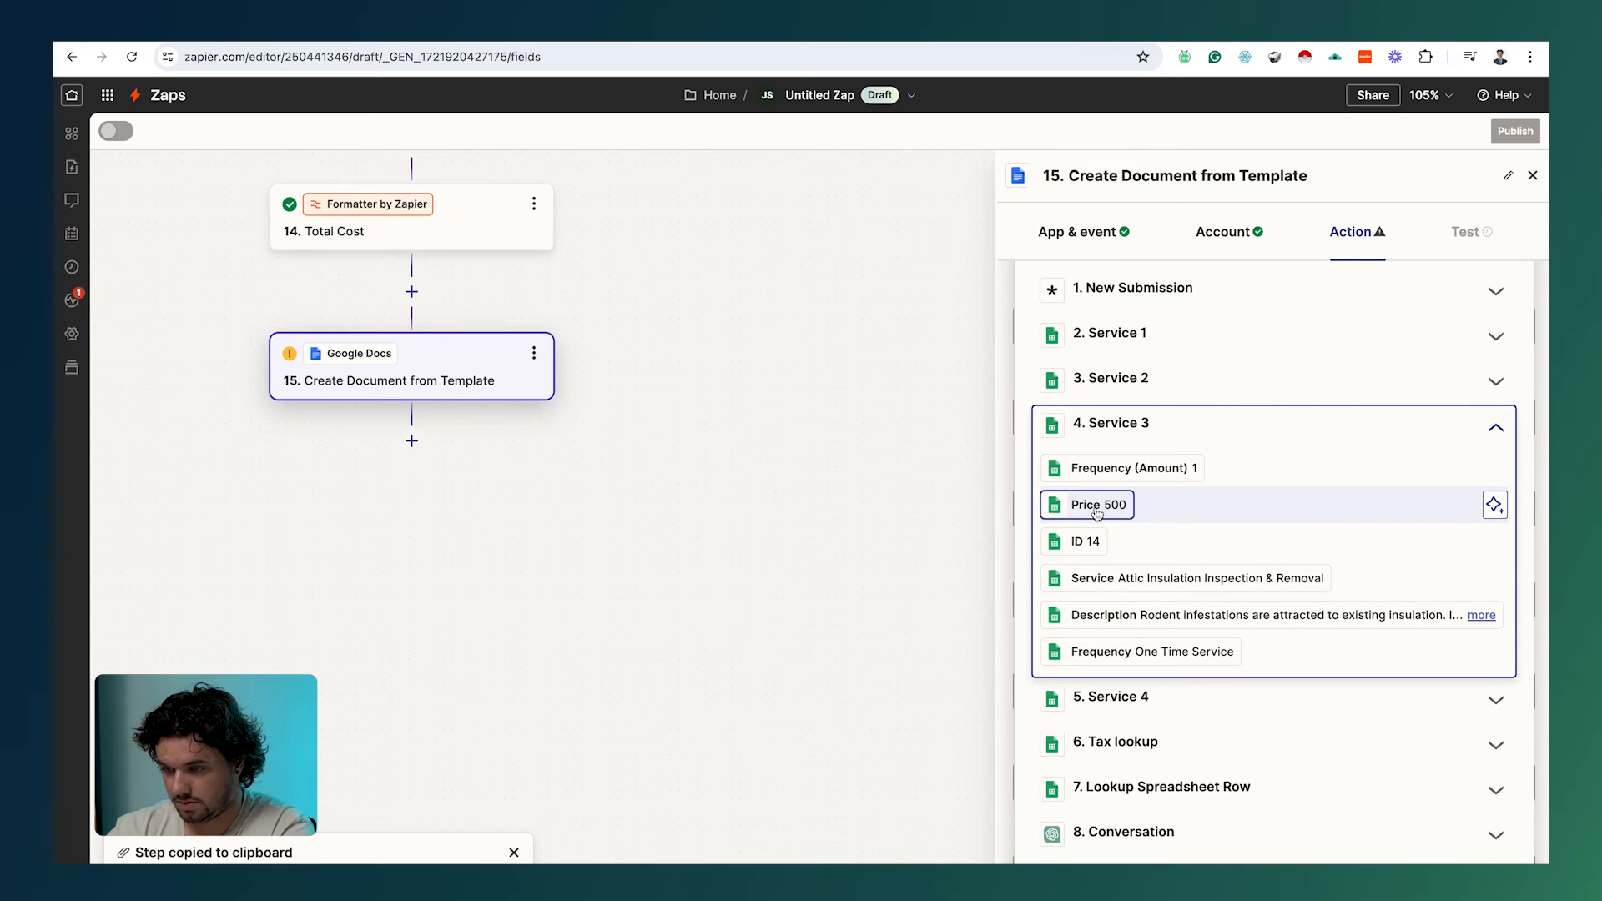
pyautogui.click(1119, 577)
pyautogui.click(1064, 659)
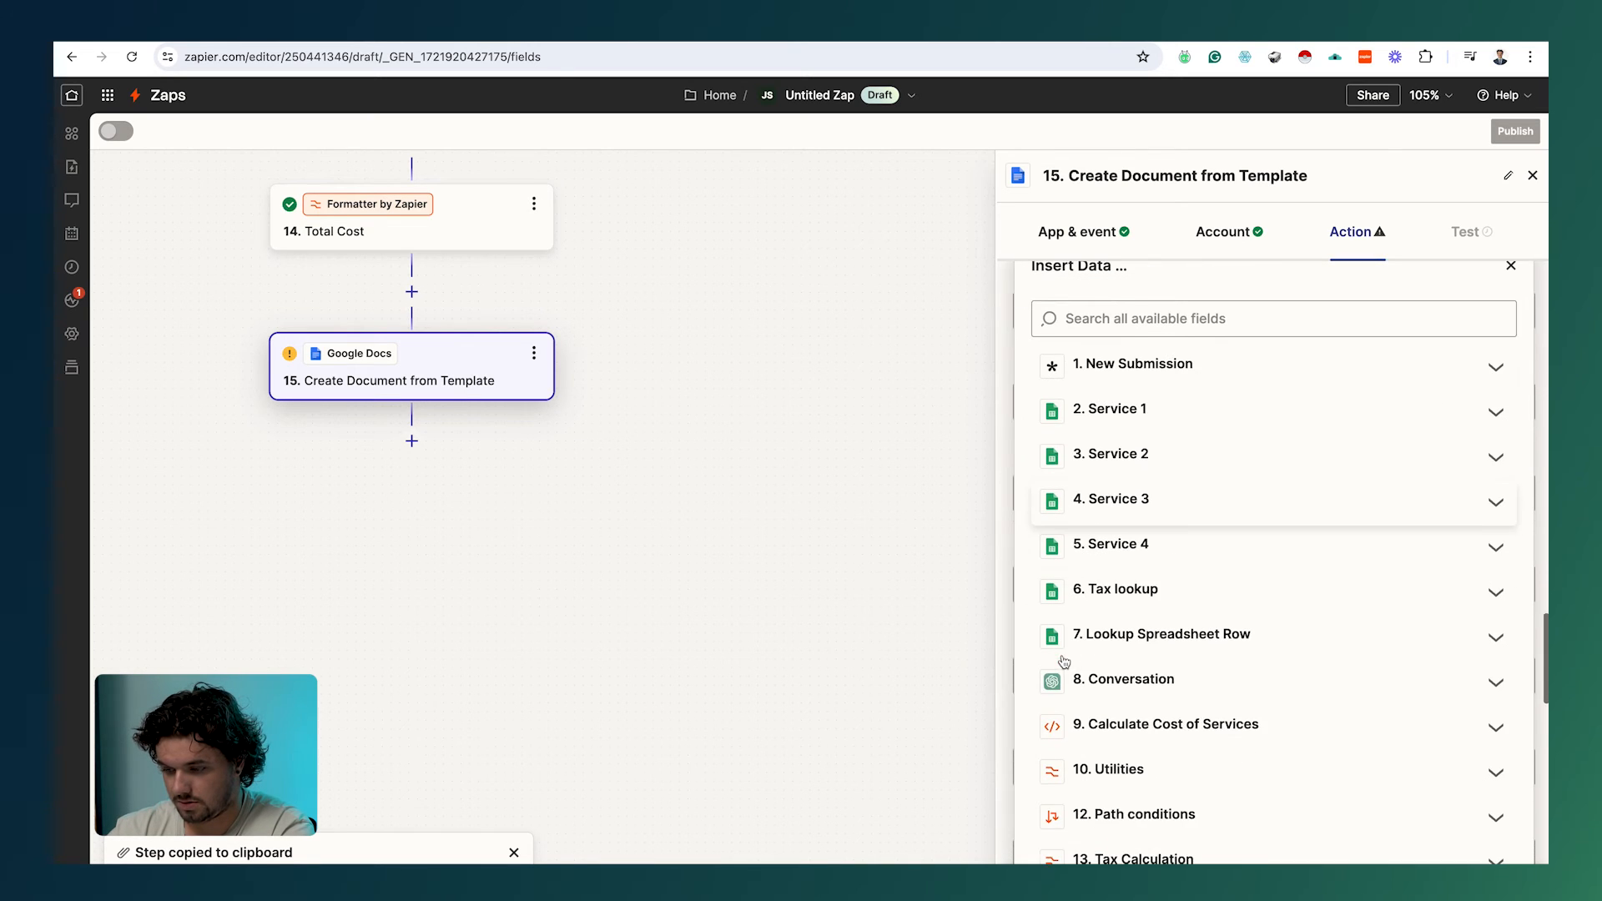
pyautogui.click(1137, 509)
pyautogui.click(1119, 609)
pyautogui.click(1053, 659)
pyautogui.click(1085, 647)
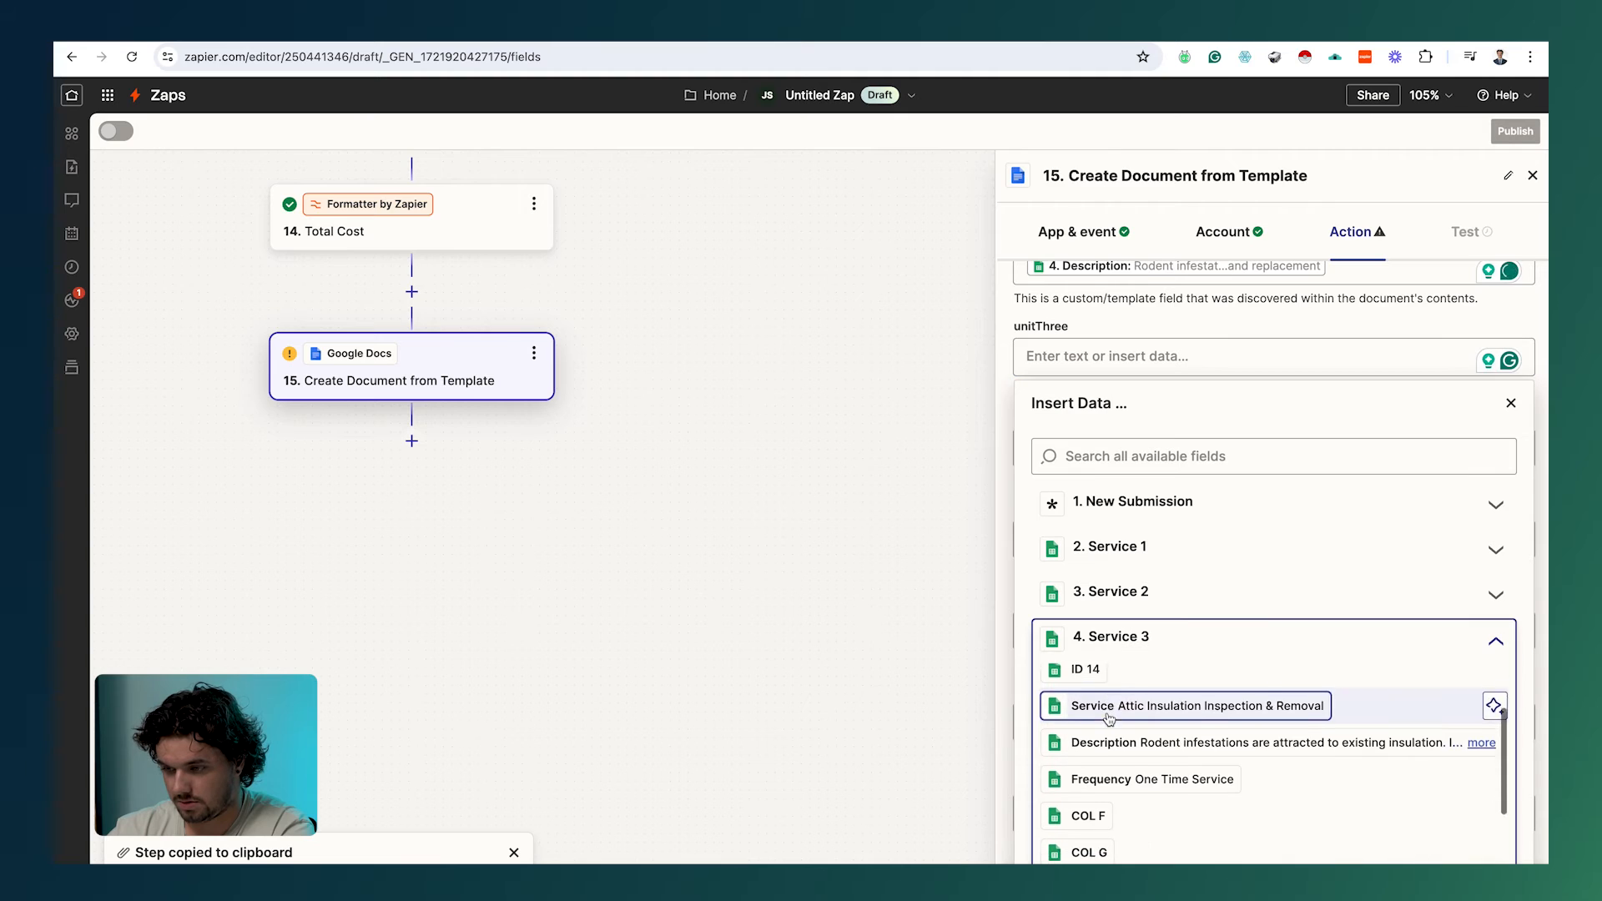
pyautogui.scroll(-2, 1113, 716)
pyautogui.click(1126, 575)
# Step: Set unitPriceThree to Service 3's price 500 and totalThree to Utilities Output Item 3
pyautogui.click(1077, 651)
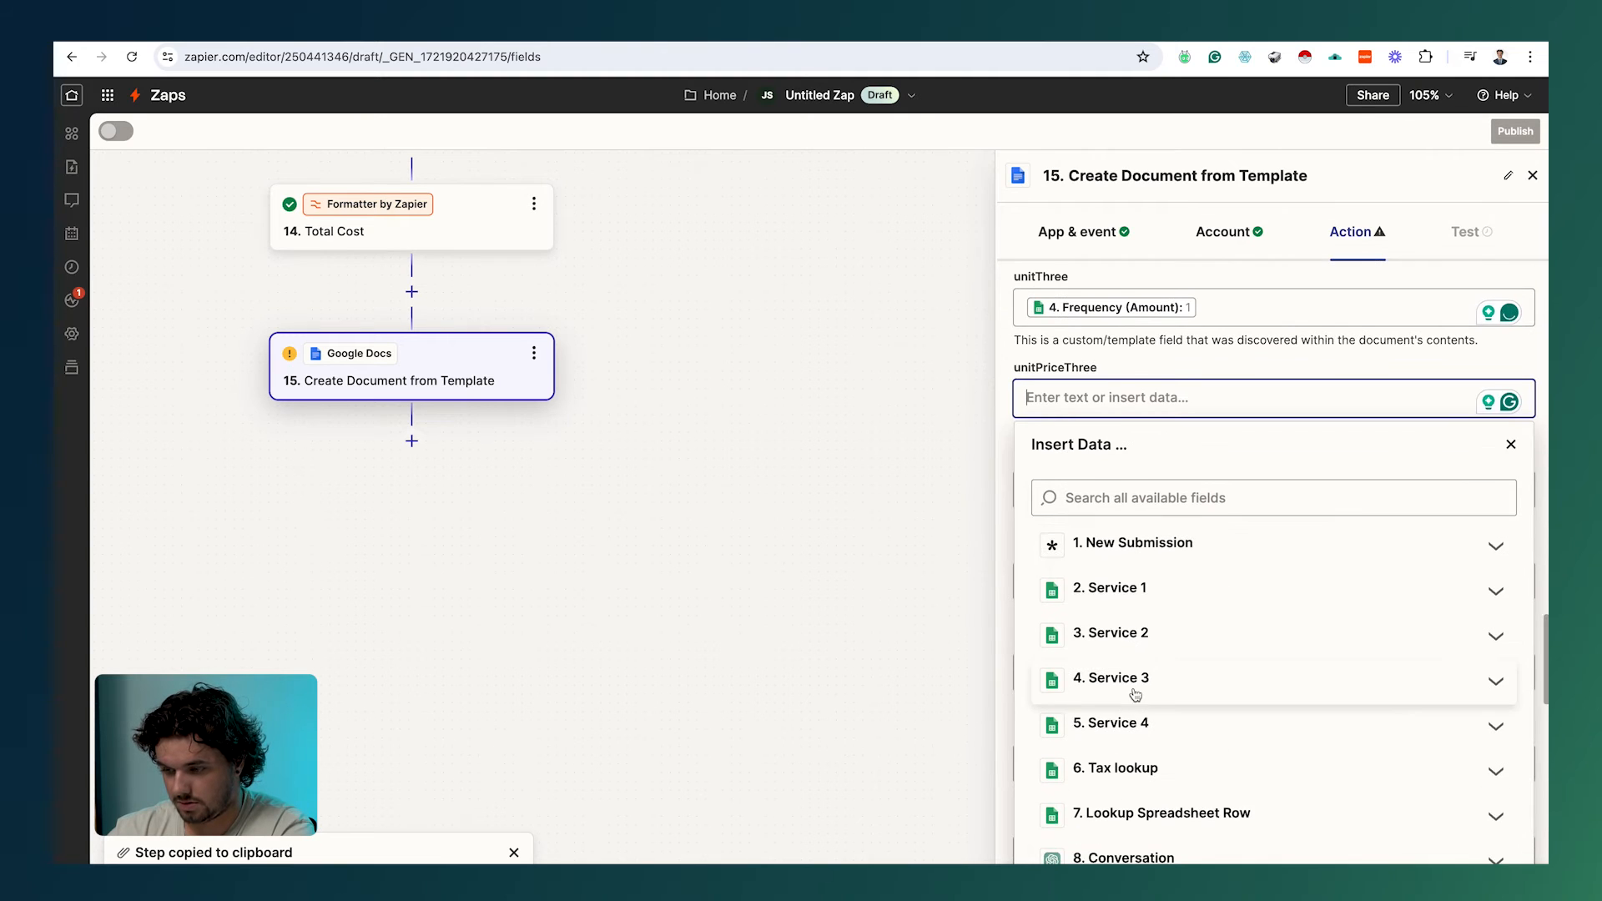
pyautogui.click(1118, 676)
pyautogui.scroll(-2, 1085, 674)
pyautogui.scroll(2, 1154, 651)
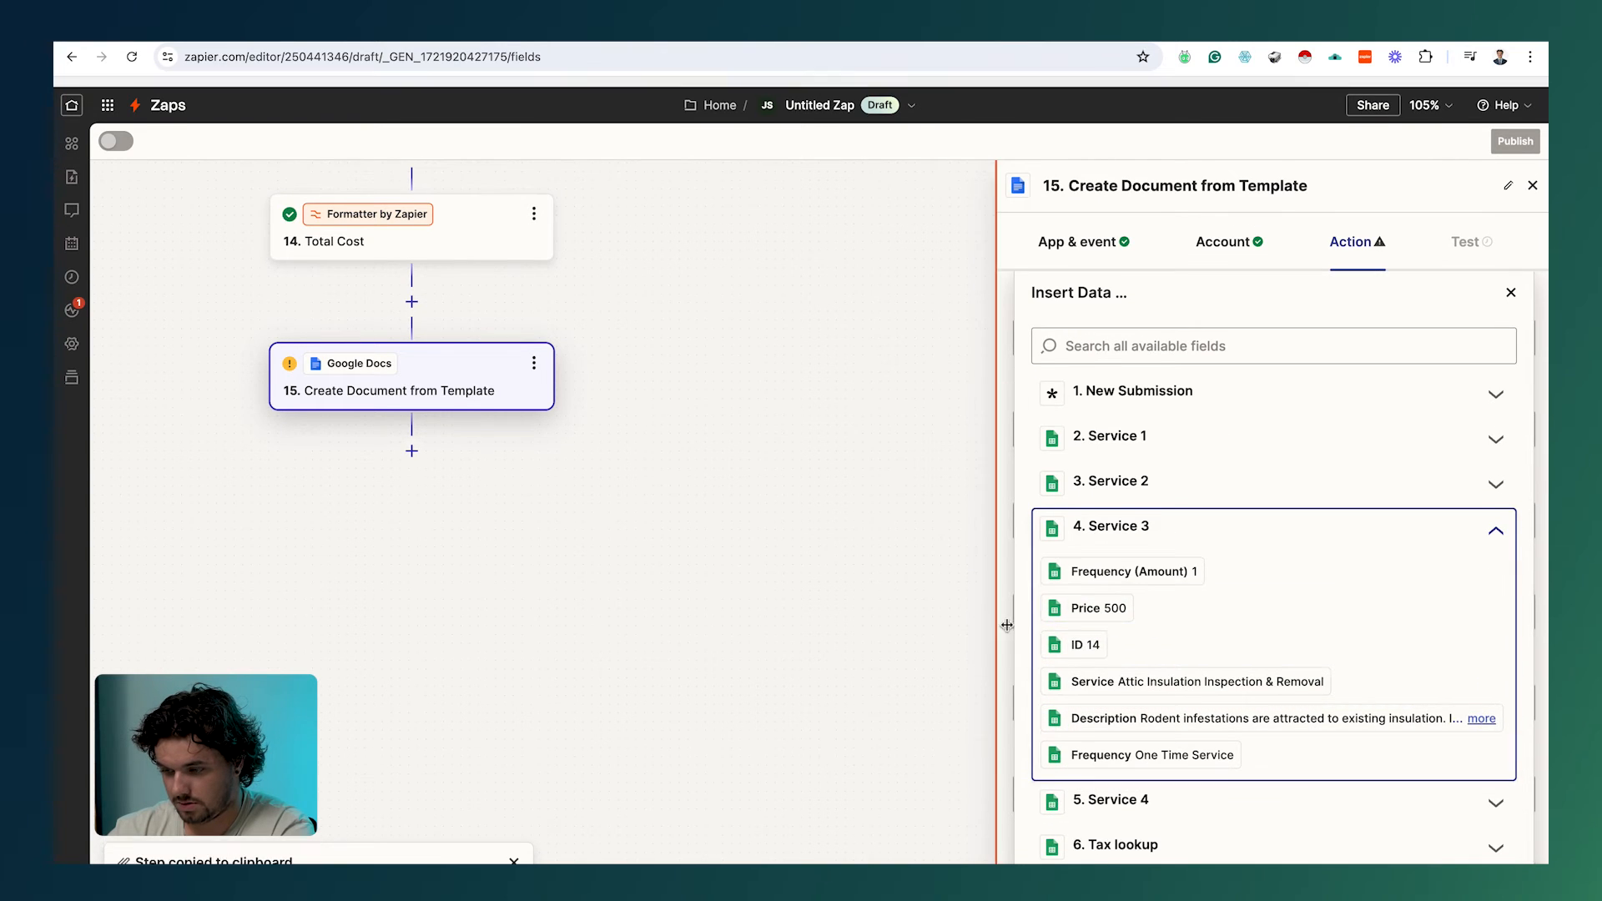
pyautogui.click(908, 535)
pyautogui.click(1109, 449)
pyautogui.scroll(-4, 1159, 668)
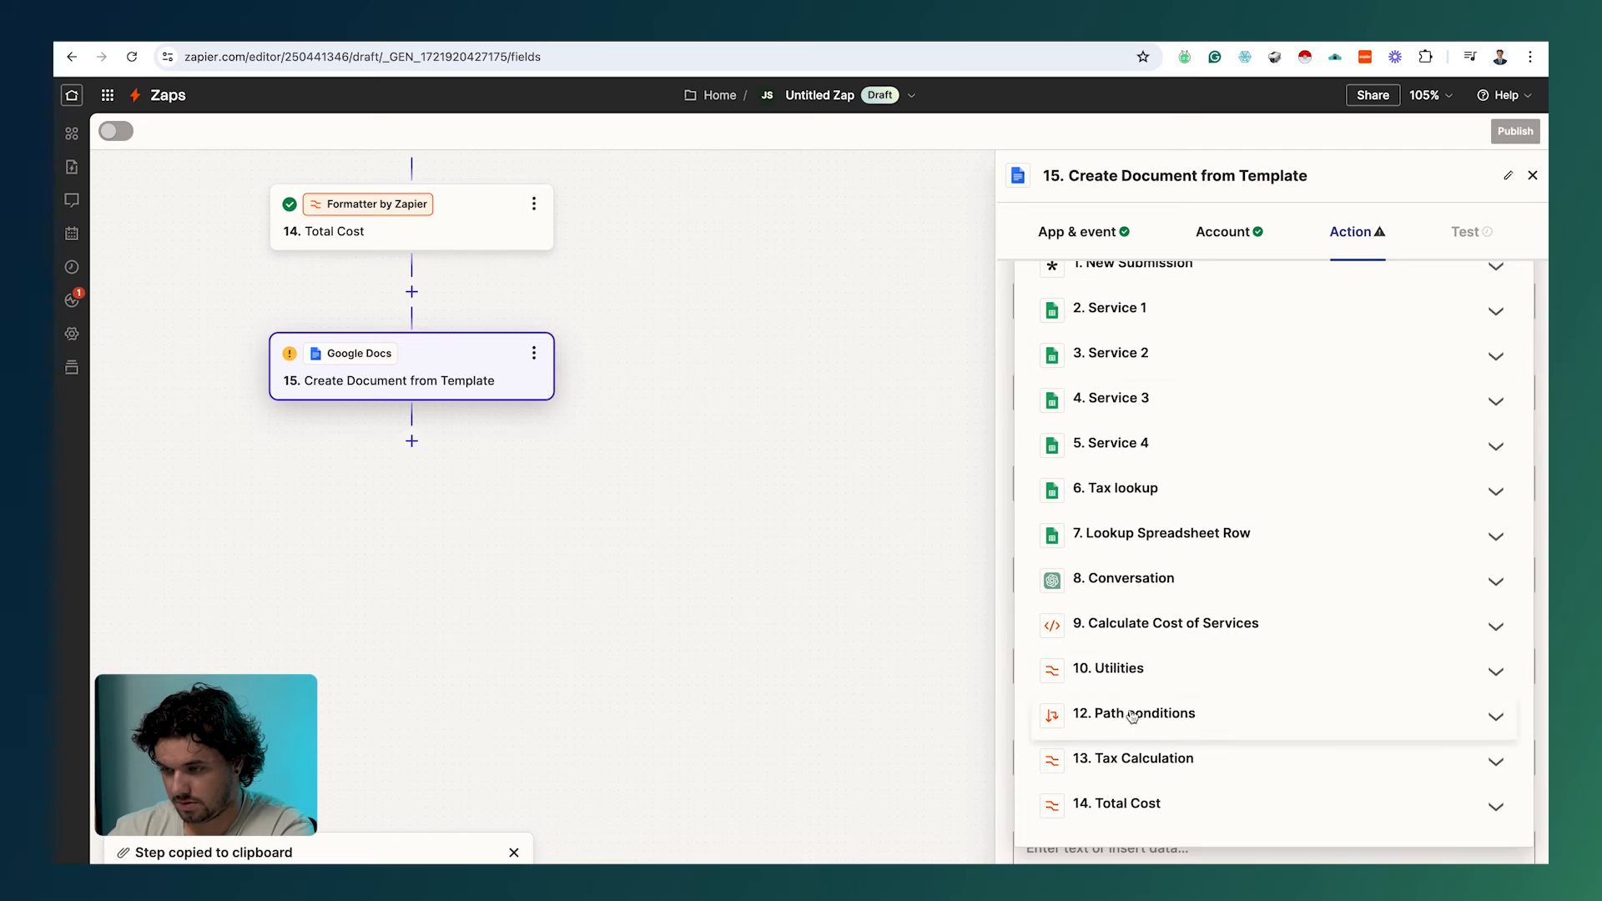
pyautogui.click(1135, 670)
pyautogui.click(1185, 793)
pyautogui.scroll(5, 1169, 776)
pyautogui.click(864, 732)
# Step: Map Service 4's Service, Description and Frequency (Amount) into itemFour, descriptionFour and unitFour
pyautogui.scroll(-2, 1212, 723)
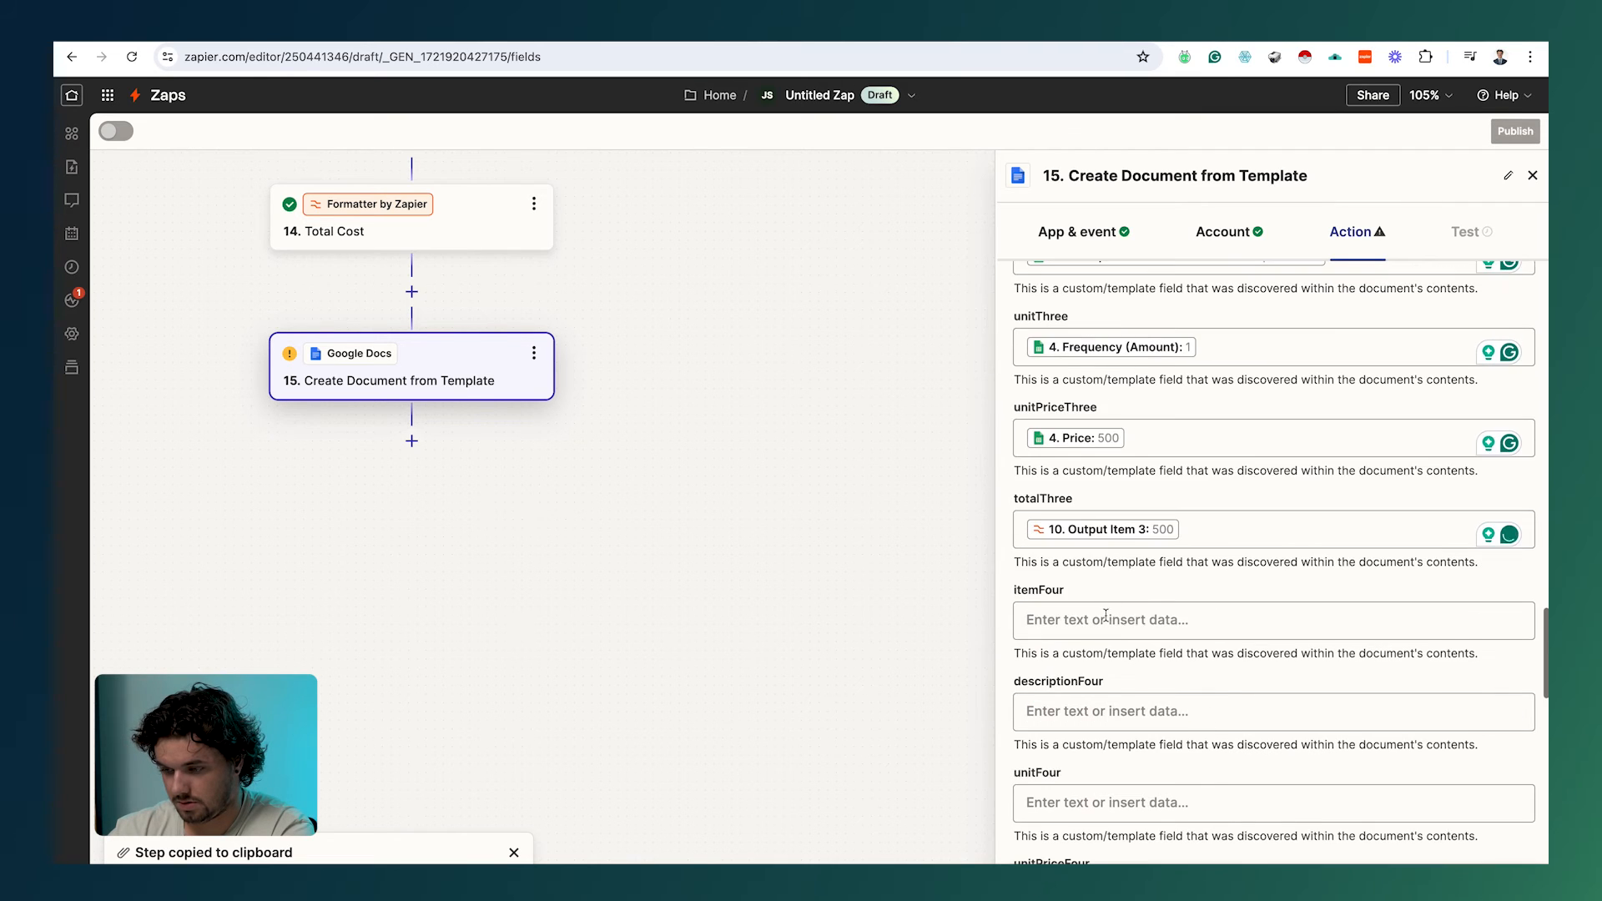
pyautogui.click(1109, 615)
pyautogui.click(1109, 613)
pyautogui.doubleClick(1140, 675)
pyautogui.press('BackSpace')
pyautogui.click(876, 650)
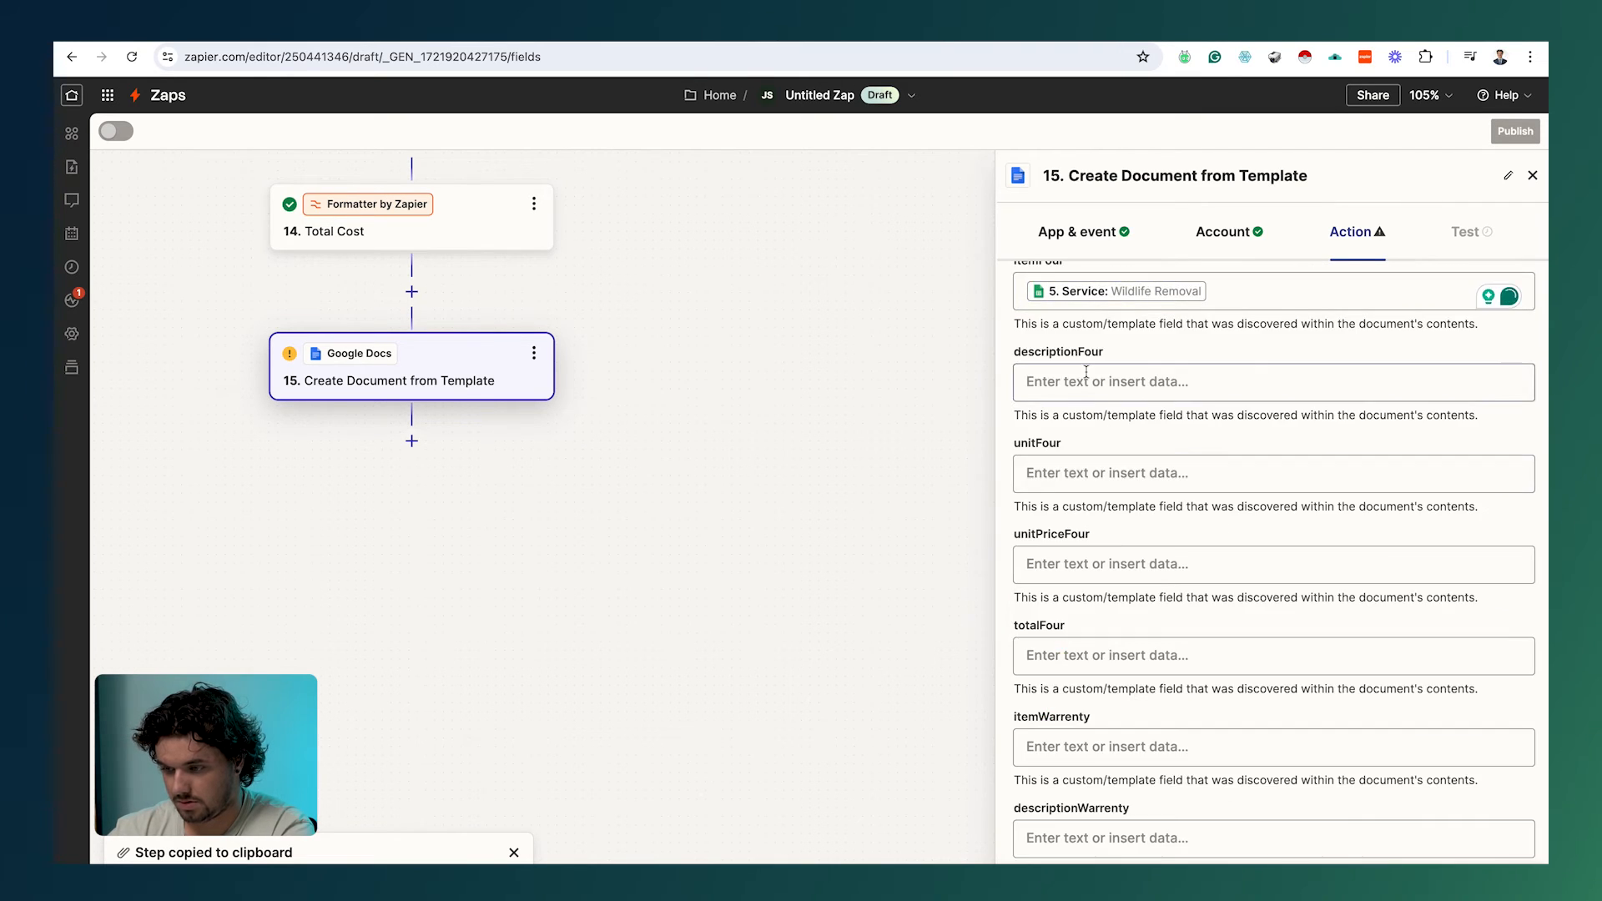
pyautogui.click(1087, 377)
pyautogui.click(1122, 711)
pyautogui.click(1130, 811)
pyautogui.click(858, 762)
pyautogui.click(1092, 473)
pyautogui.click(1110, 619)
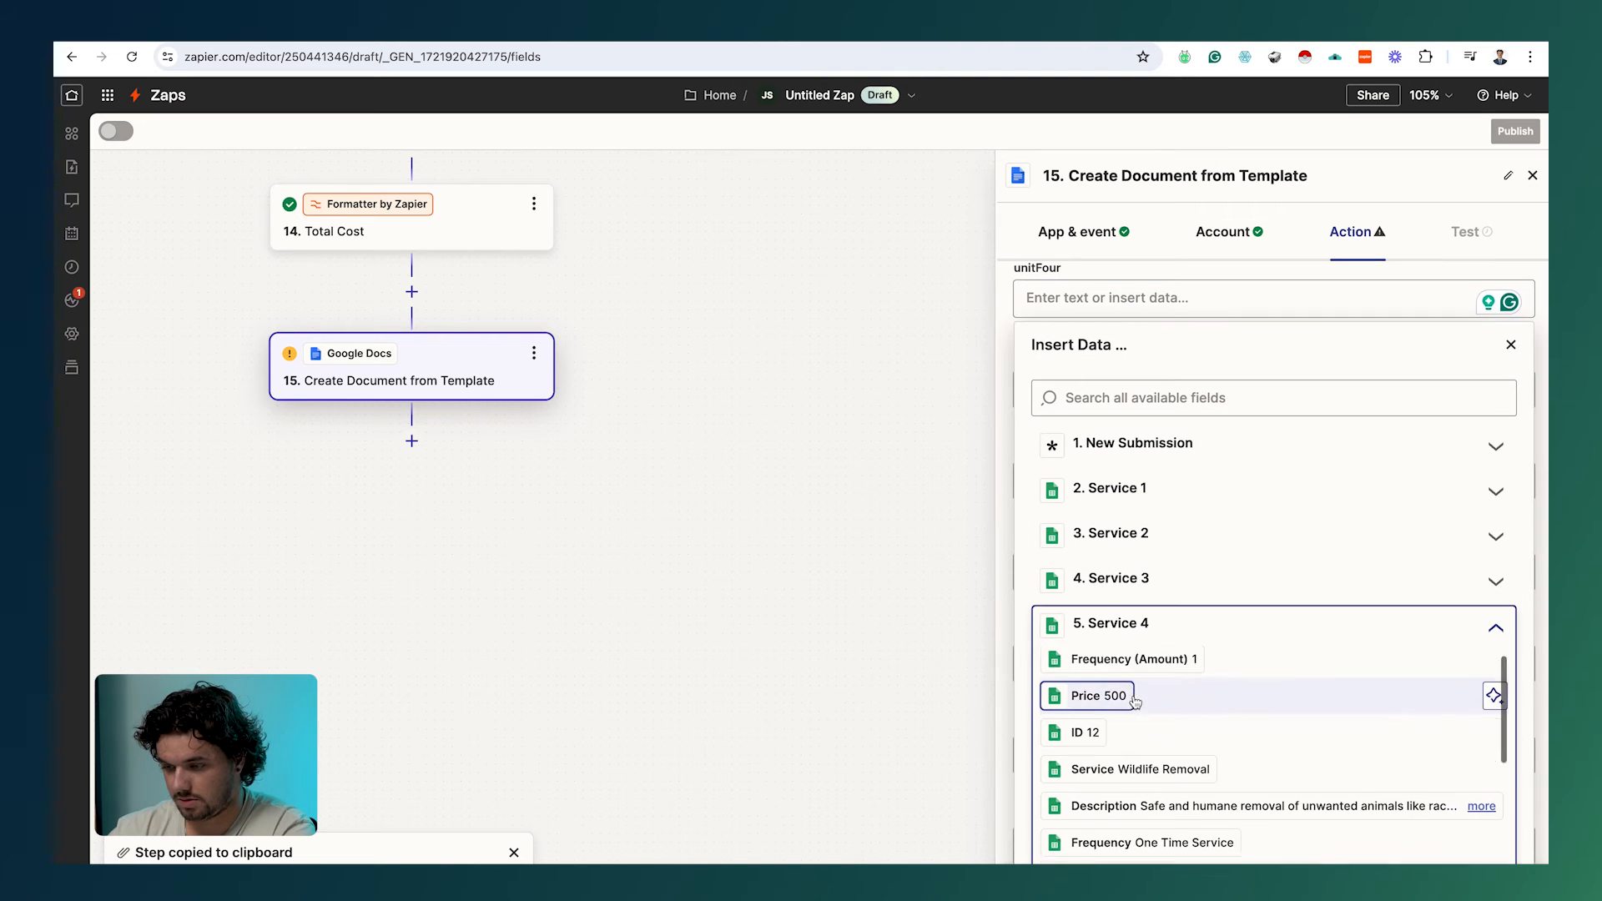
pyautogui.click(1102, 662)
pyautogui.click(848, 672)
# Step: Fill unitPriceFour with Service 4's Price and totalFour with Utilities Output Item 4
pyautogui.click(1101, 389)
pyautogui.click(1156, 719)
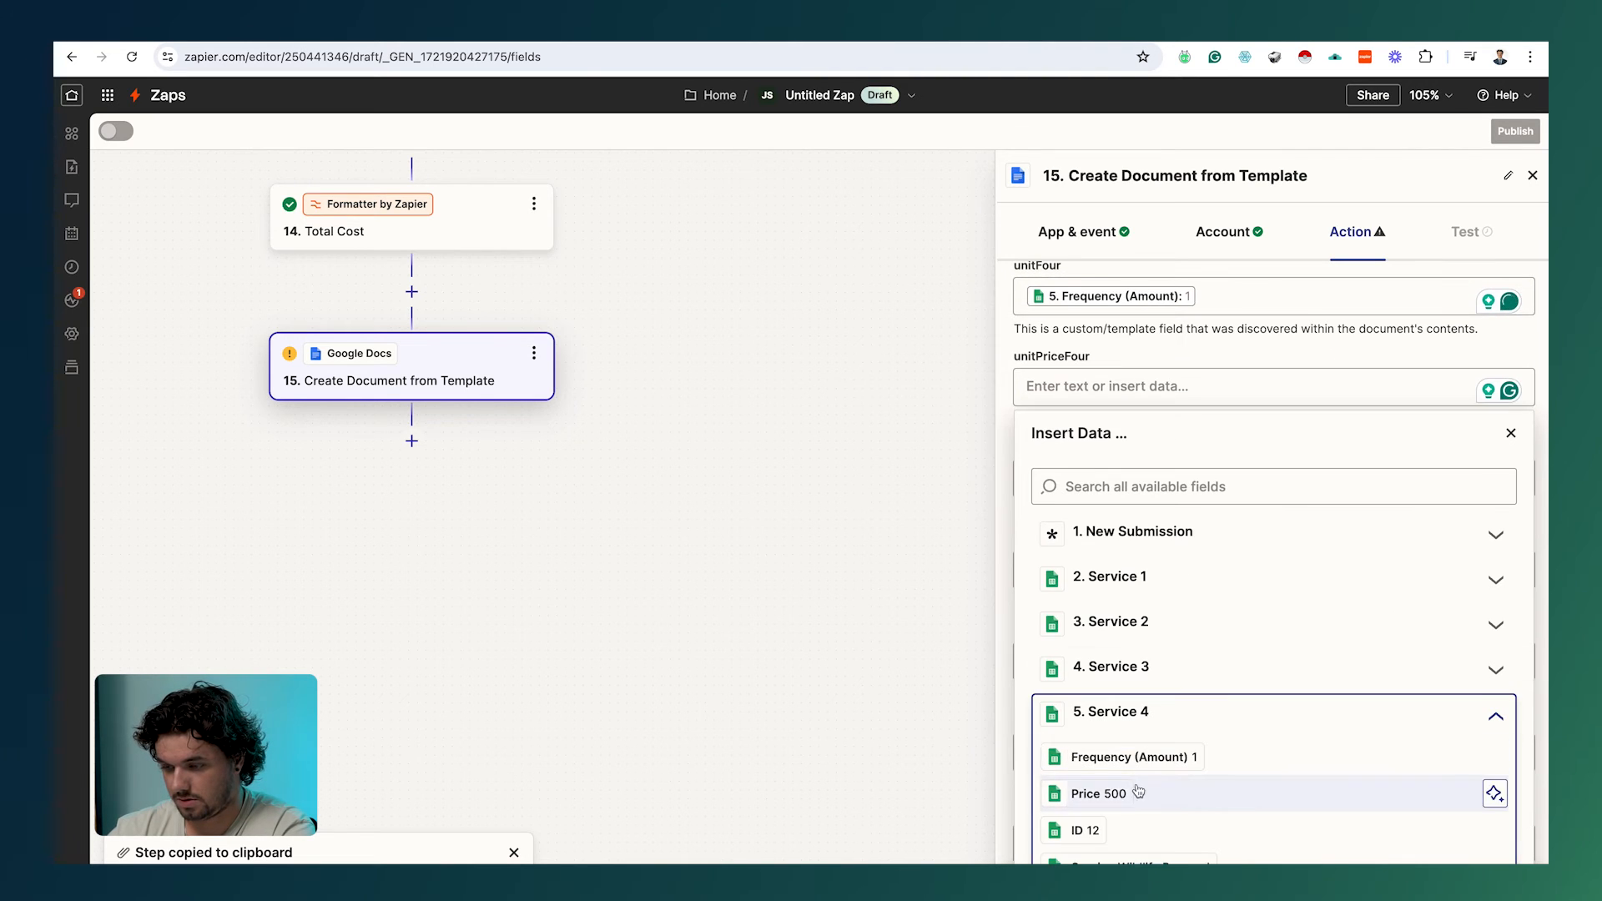
pyautogui.click(1138, 793)
pyautogui.click(885, 772)
pyautogui.scroll(-1, 1067, 758)
pyautogui.click(1043, 443)
pyautogui.scroll(-3, 1155, 751)
pyautogui.click(1160, 799)
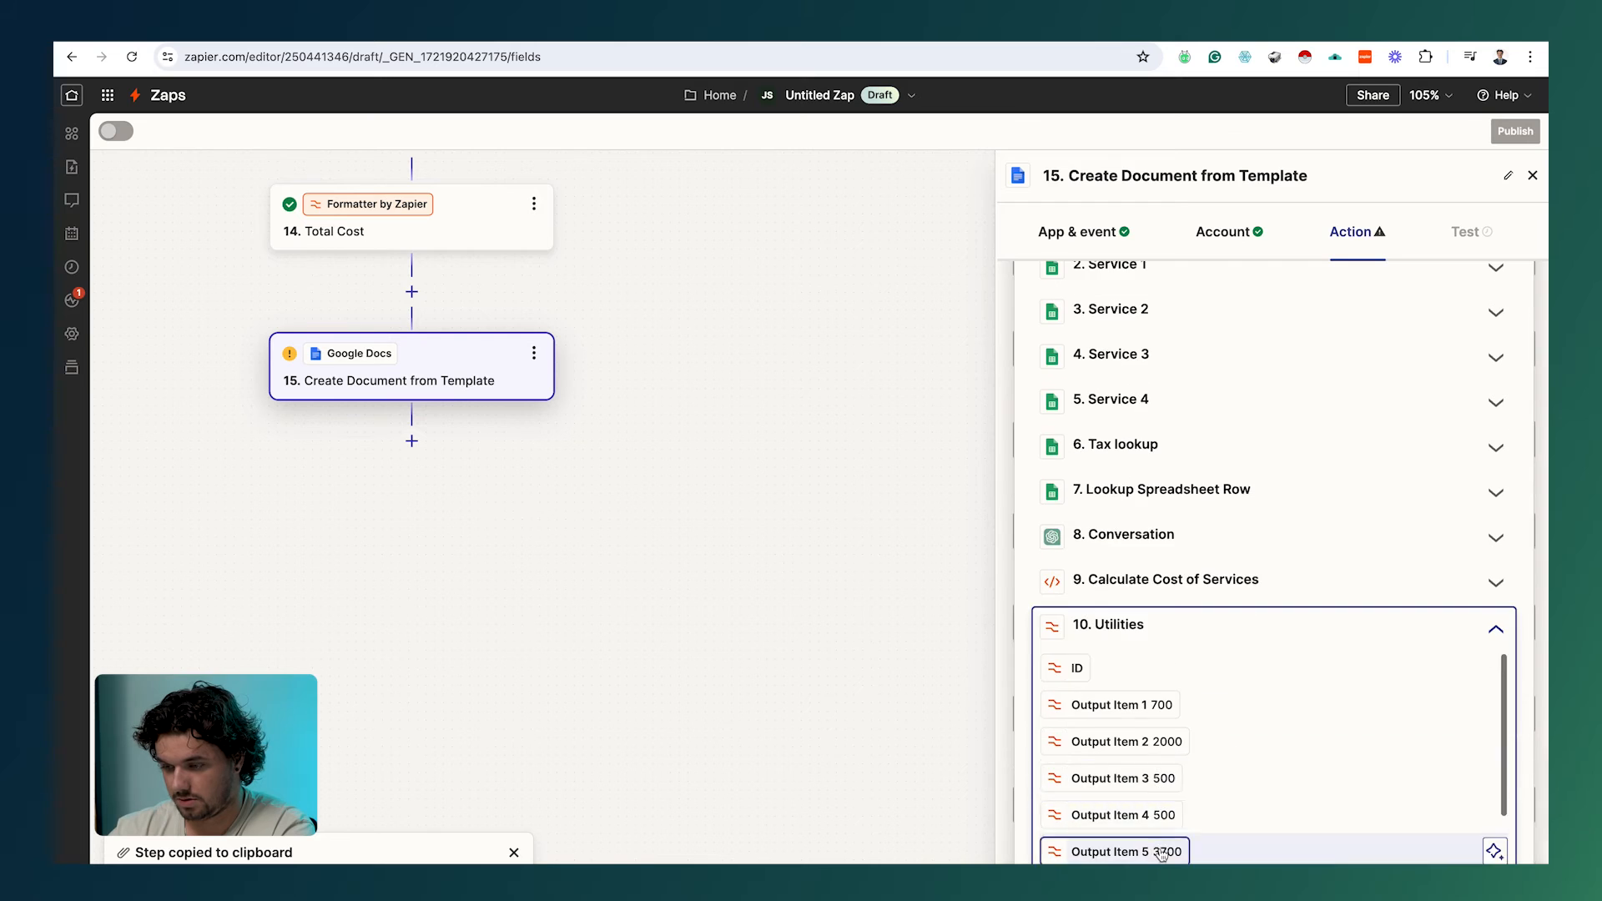
pyautogui.click(1163, 851)
# Step: Fill itemWarrenty, descriptionWarrenty and unitWarrenty with the Extended Warranty (12-month) row's service, description and frequency
pyautogui.scroll(-2, 1054, 472)
pyautogui.click(1051, 480)
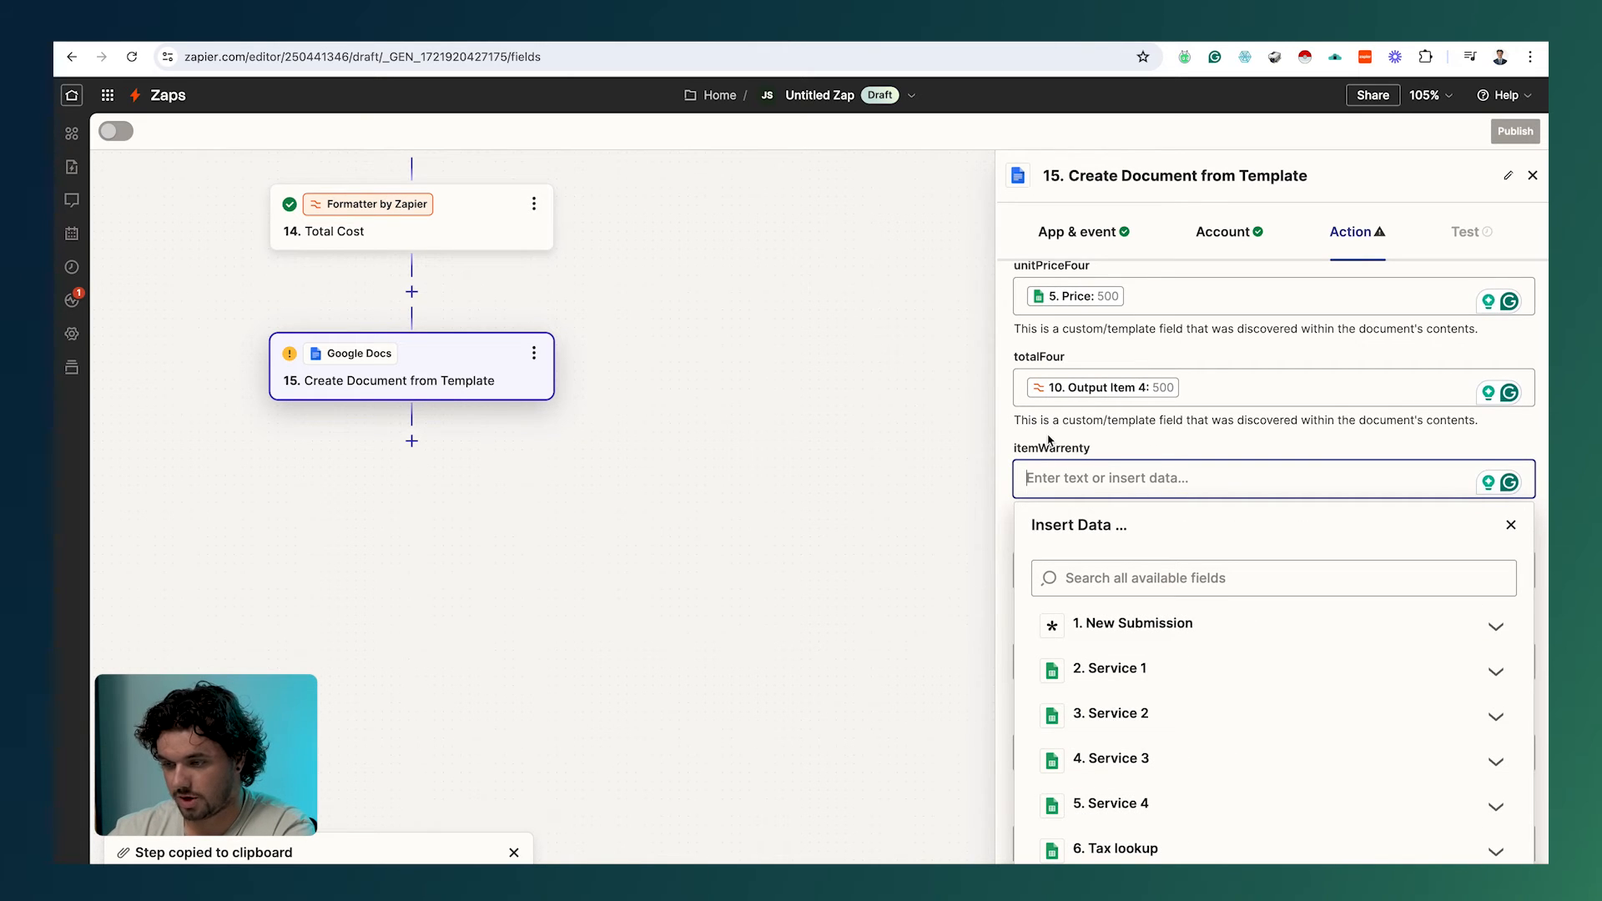
pyautogui.scroll(-2, 1049, 440)
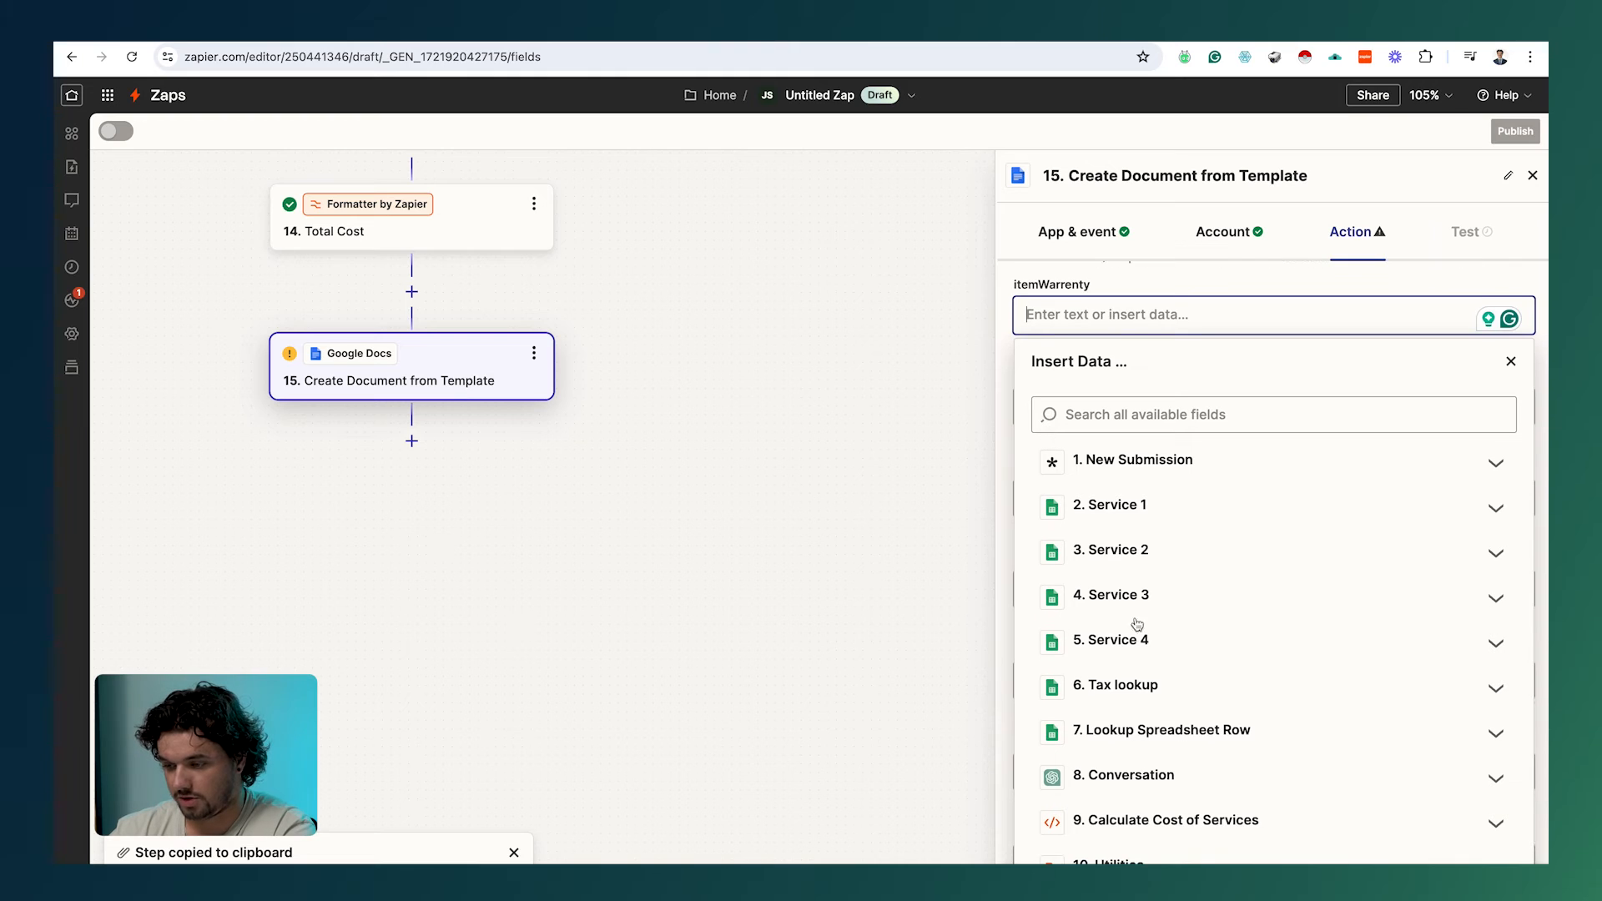
pyautogui.click(1139, 735)
pyautogui.scroll(-3, 1139, 688)
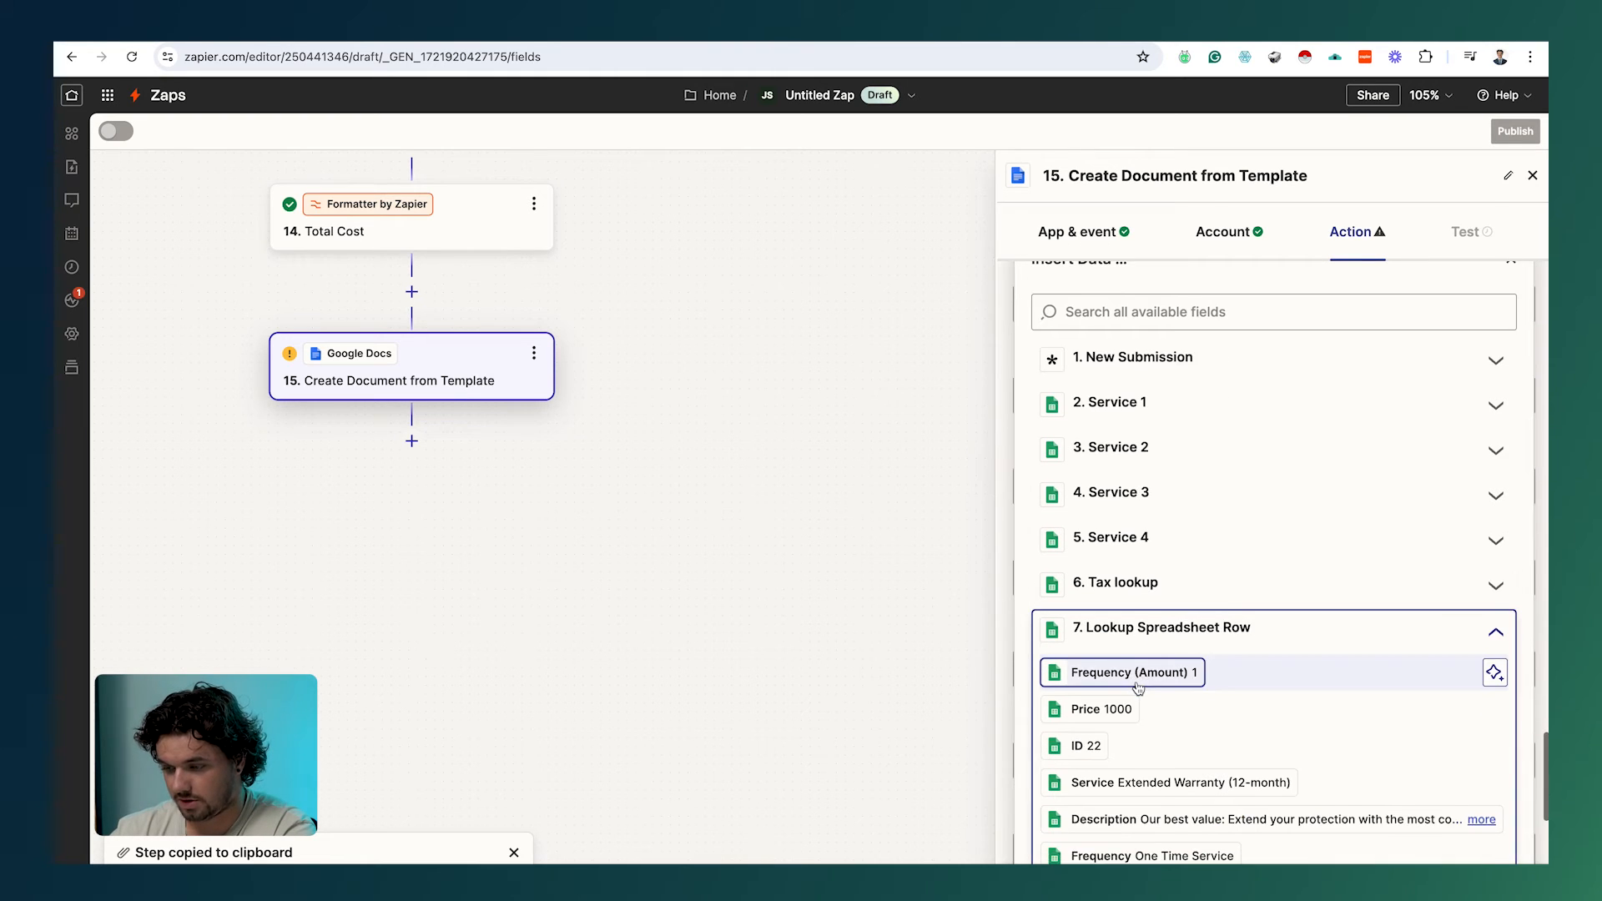
pyautogui.click(1160, 733)
pyautogui.click(907, 722)
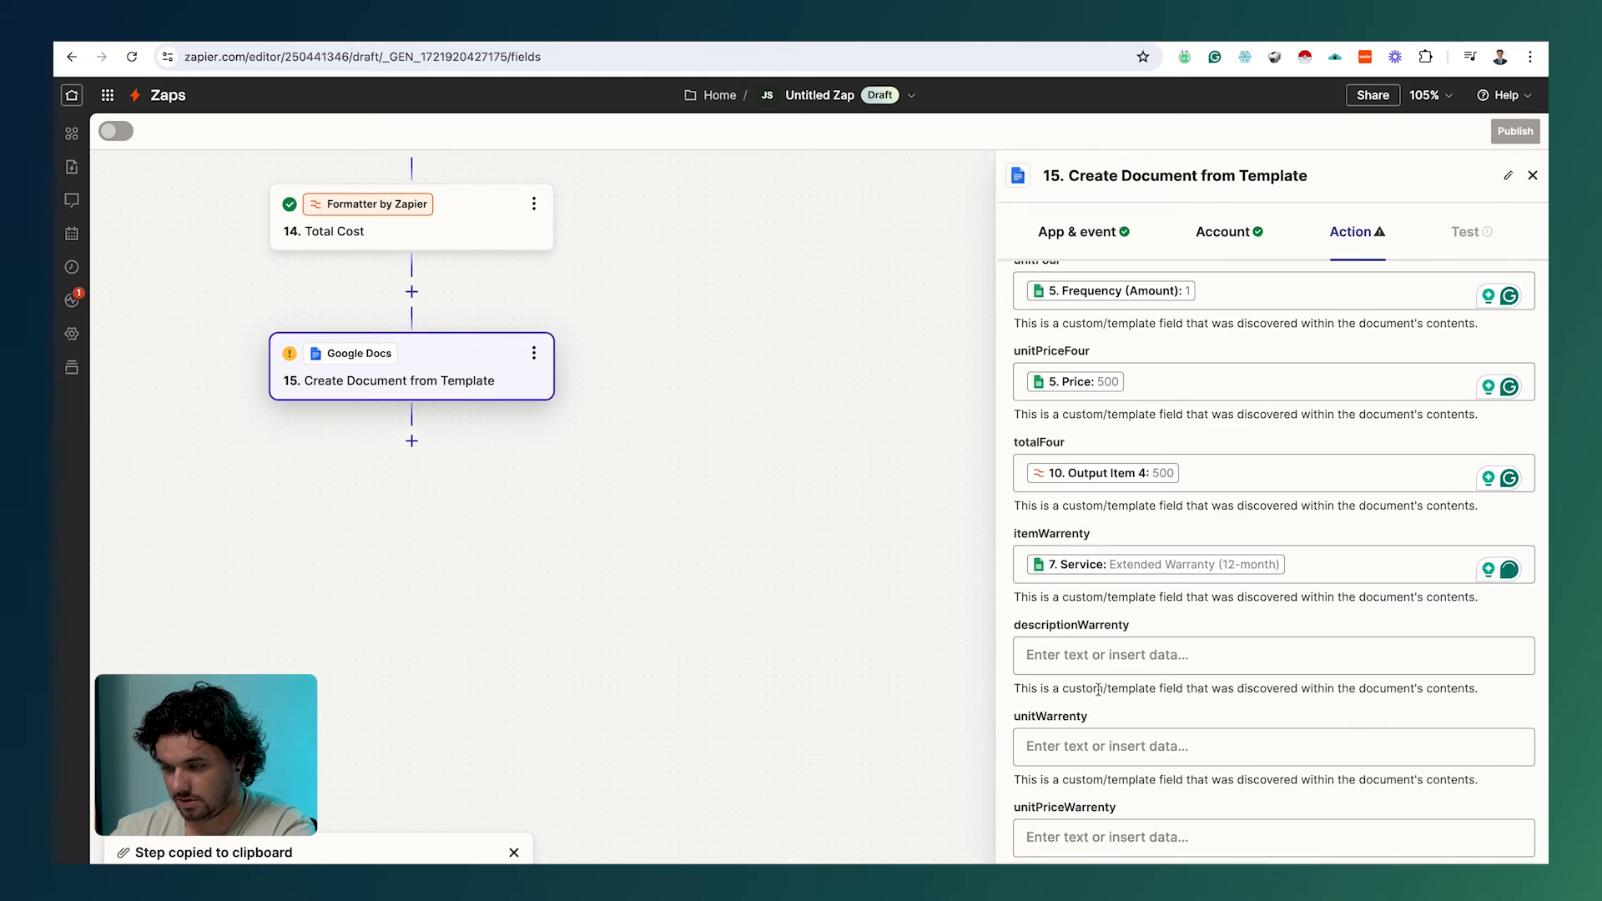
pyautogui.click(1106, 655)
pyautogui.scroll(-5, 1108, 660)
pyautogui.click(1154, 672)
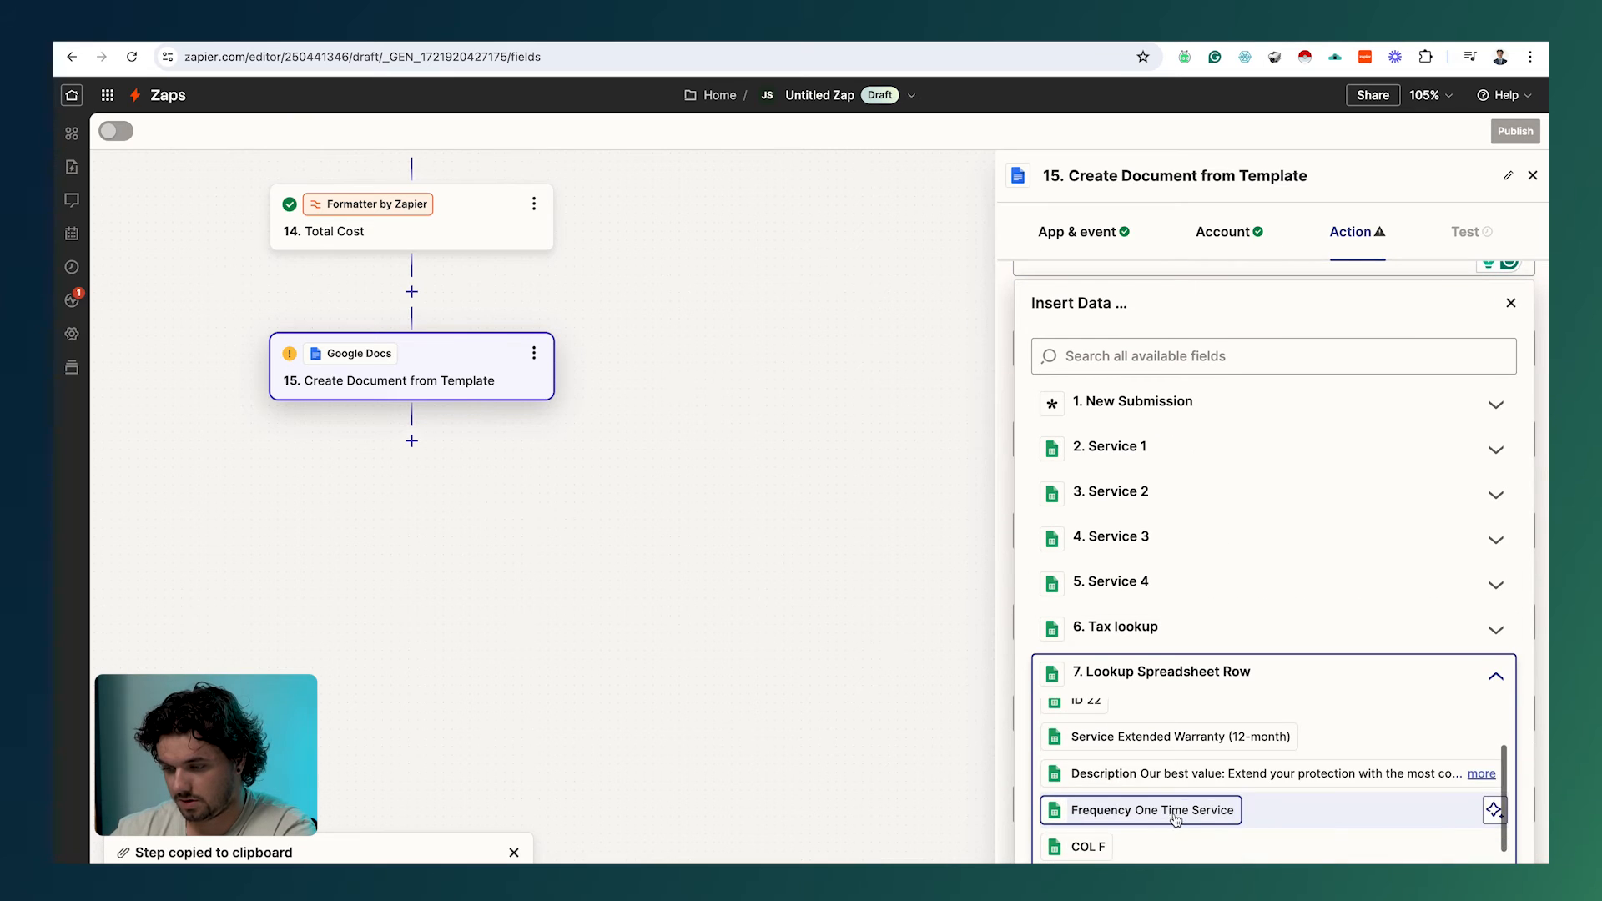
pyautogui.click(1214, 740)
pyautogui.click(968, 725)
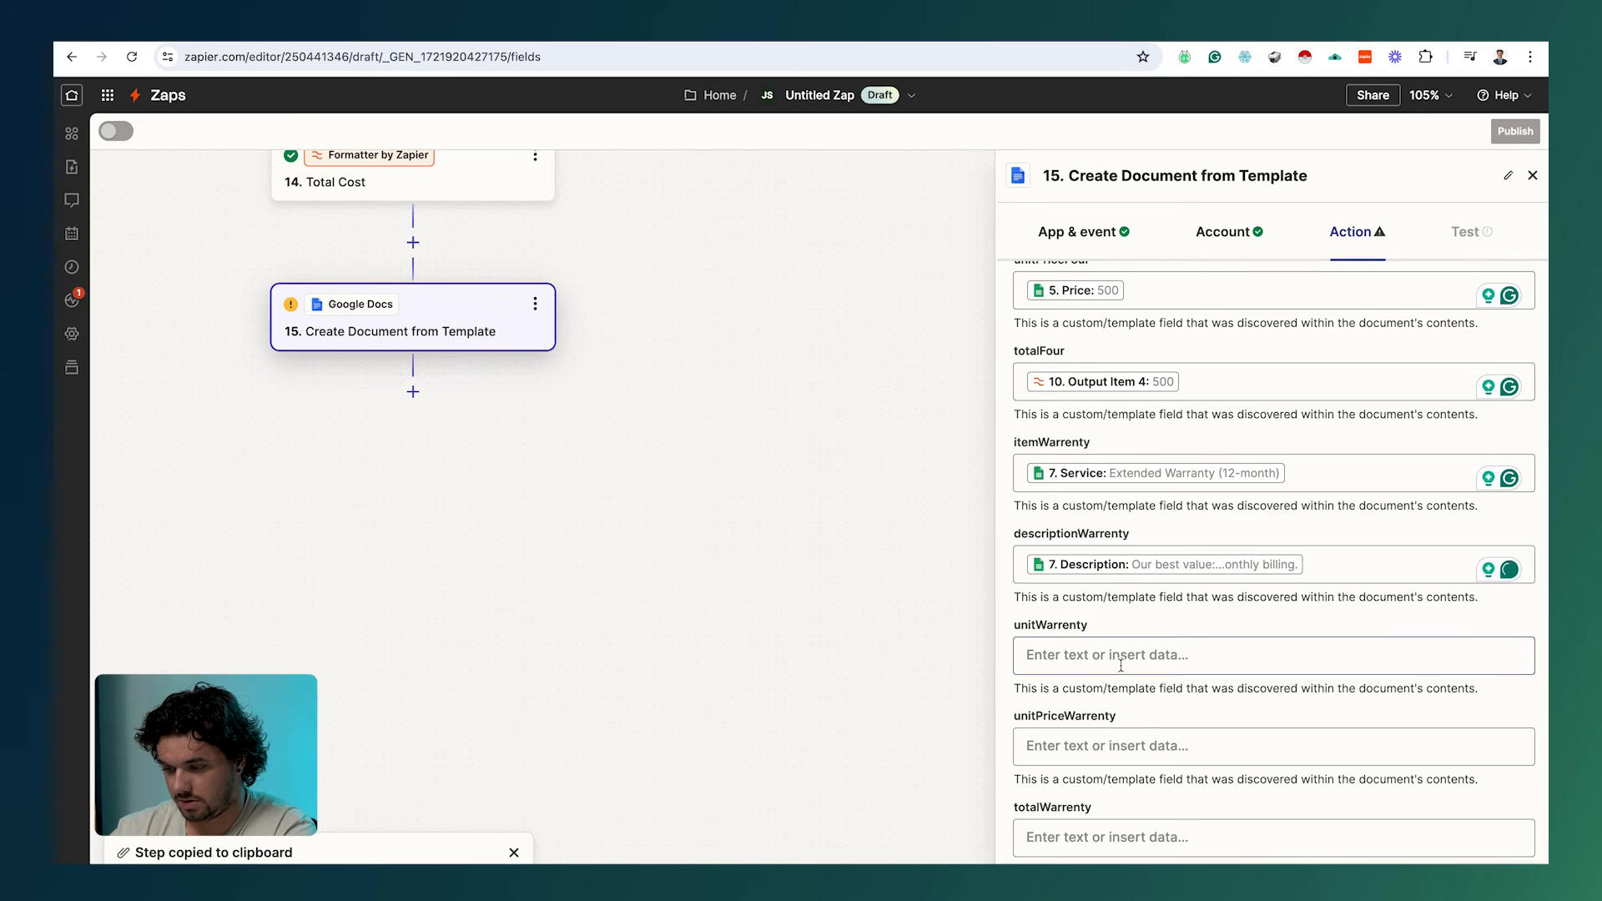
pyautogui.scroll(-3, 1127, 660)
pyautogui.click(1113, 444)
pyautogui.scroll(-3, 1162, 584)
pyautogui.click(1165, 625)
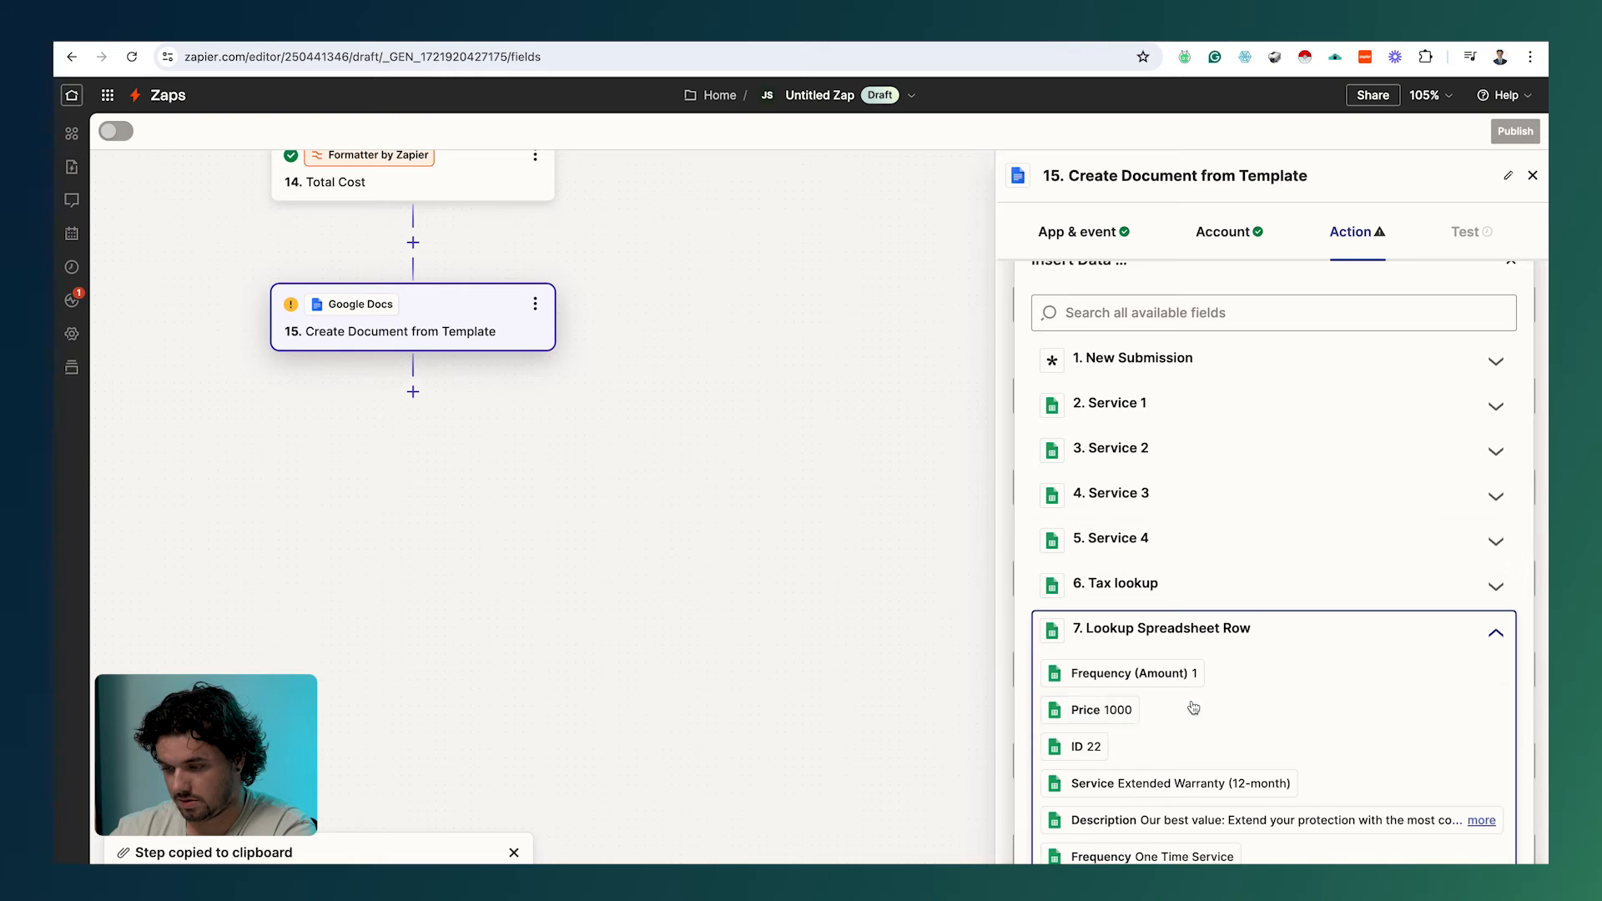
pyautogui.click(1151, 670)
pyautogui.press('Escape')
# Step: Set unitPriceWarrenty and totalWarrenty to the looked-up warranty Price of 1000
pyautogui.click(1164, 659)
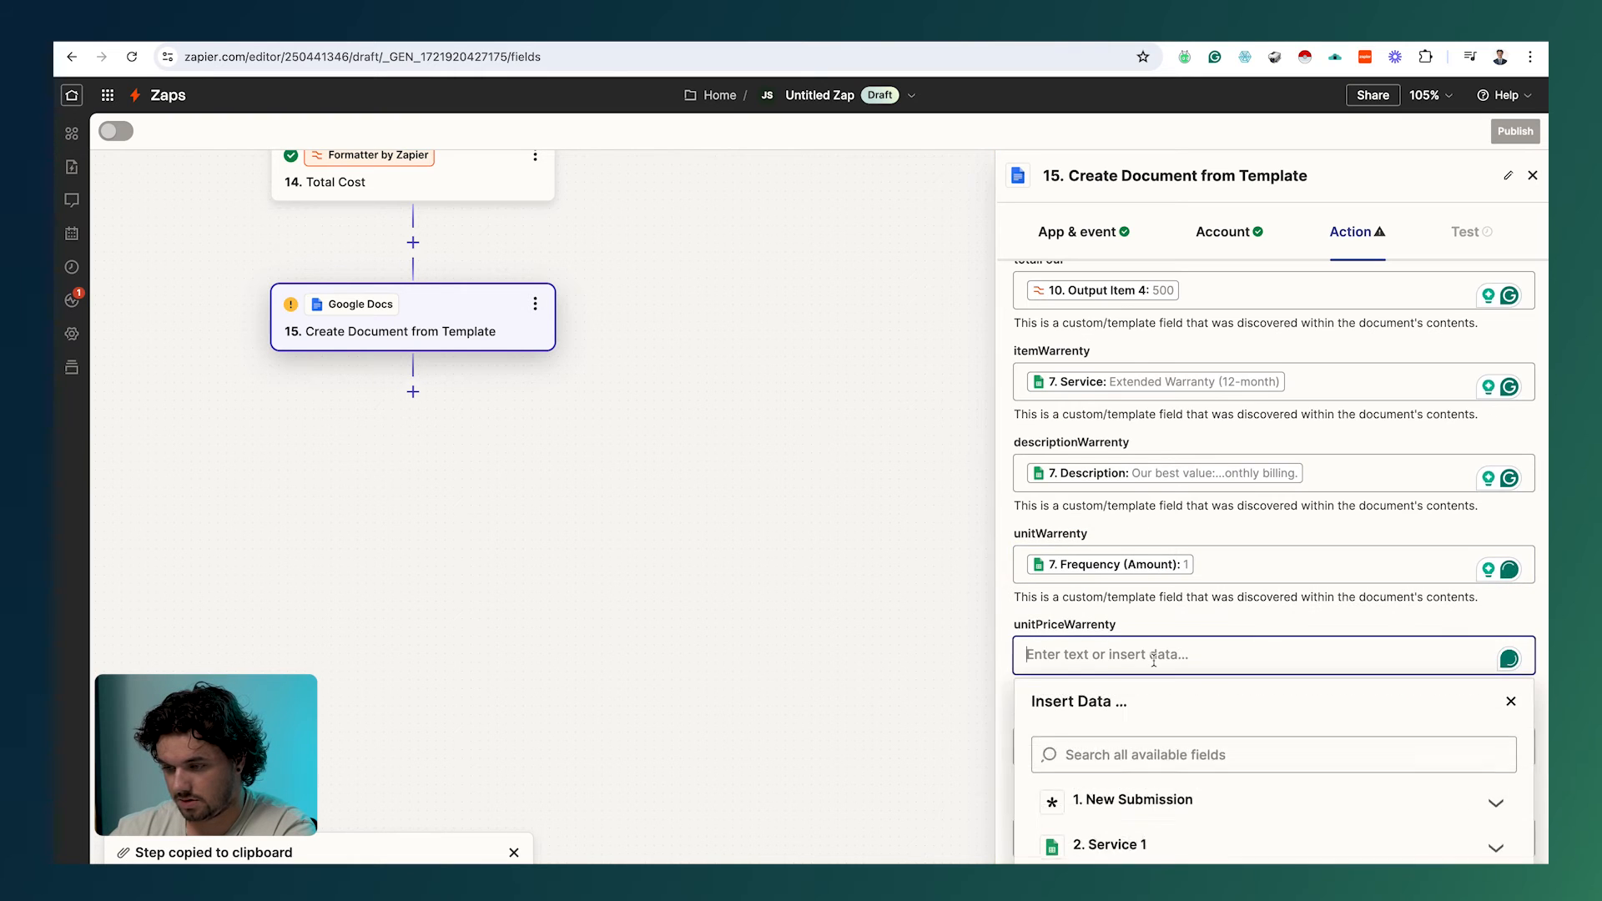
pyautogui.scroll(-3, 1159, 693)
pyautogui.click(1169, 838)
pyautogui.scroll(-3, 1160, 793)
pyautogui.click(1102, 665)
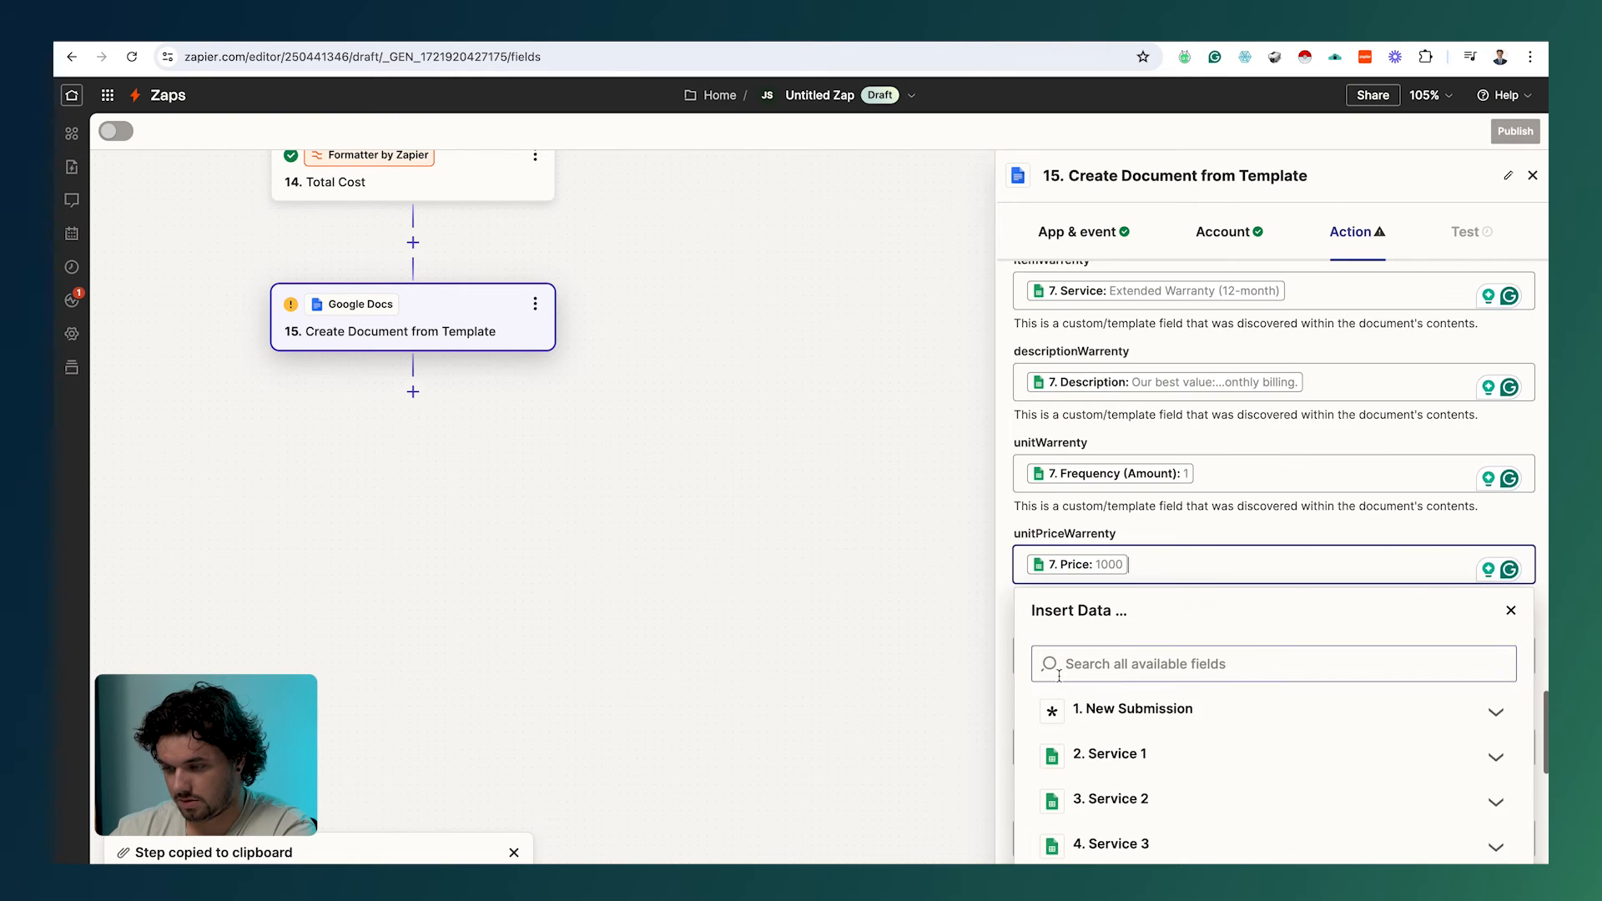
pyautogui.press('Escape')
pyautogui.click(1082, 654)
pyautogui.scroll(-5, 1082, 652)
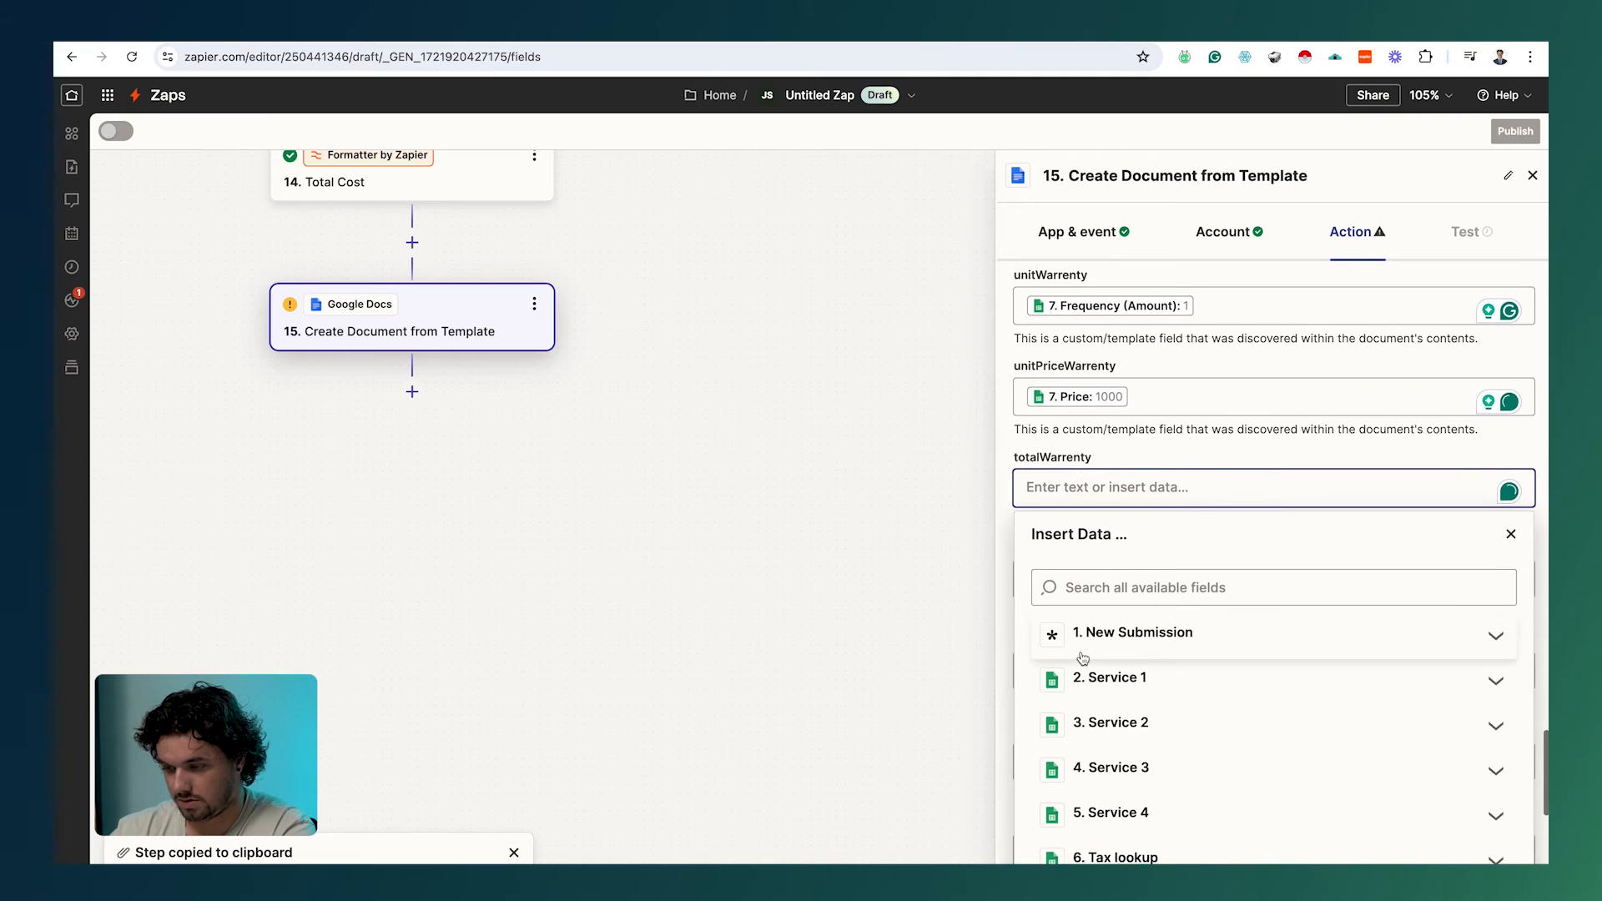
pyautogui.scroll(-1, 1082, 659)
pyautogui.click(1235, 614)
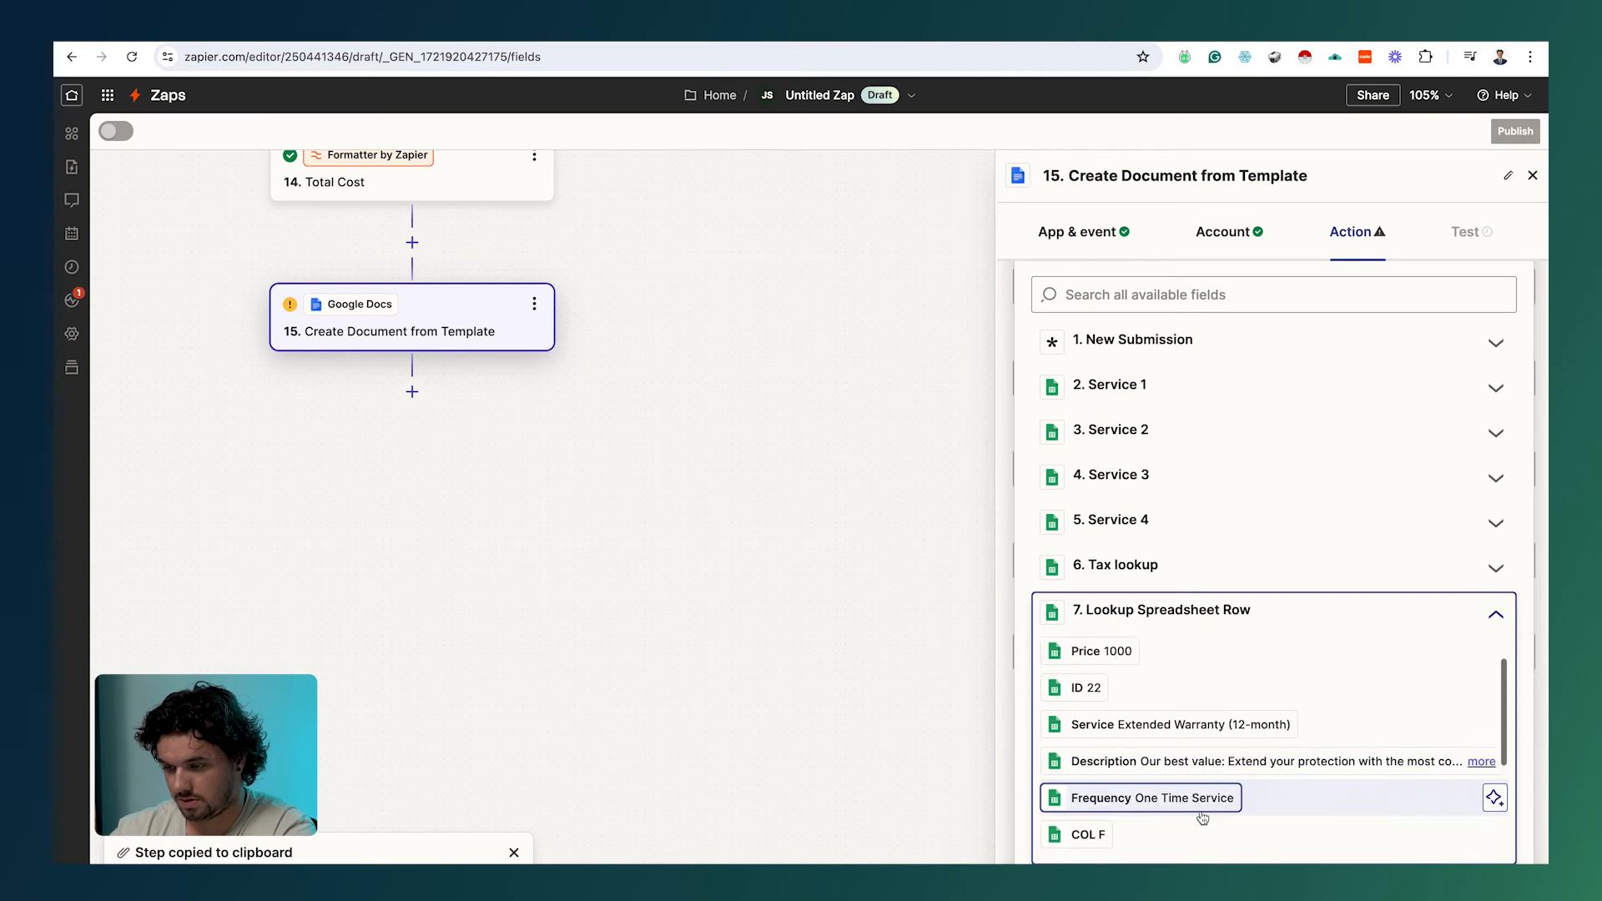
pyautogui.scroll(1, 1199, 801)
pyautogui.click(1085, 694)
pyautogui.press('Escape')
# Step: Fill subTotal with Output Item 5 (3700) and taxes with the Tax Calculation output 407
pyautogui.scroll(-3, 1183, 711)
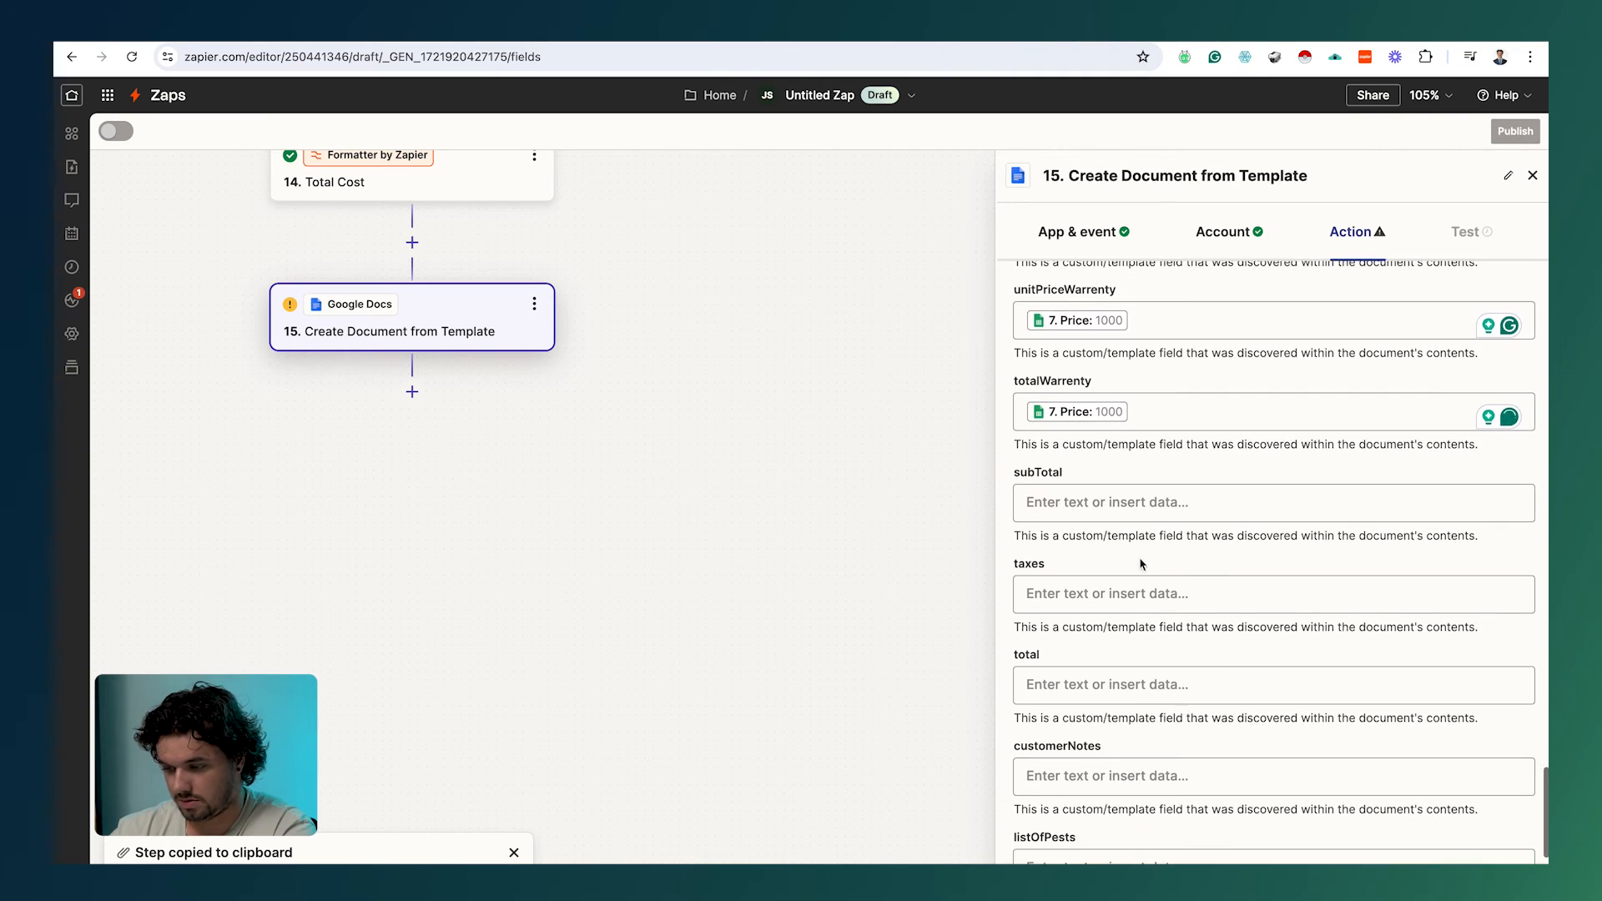
pyautogui.click(1088, 505)
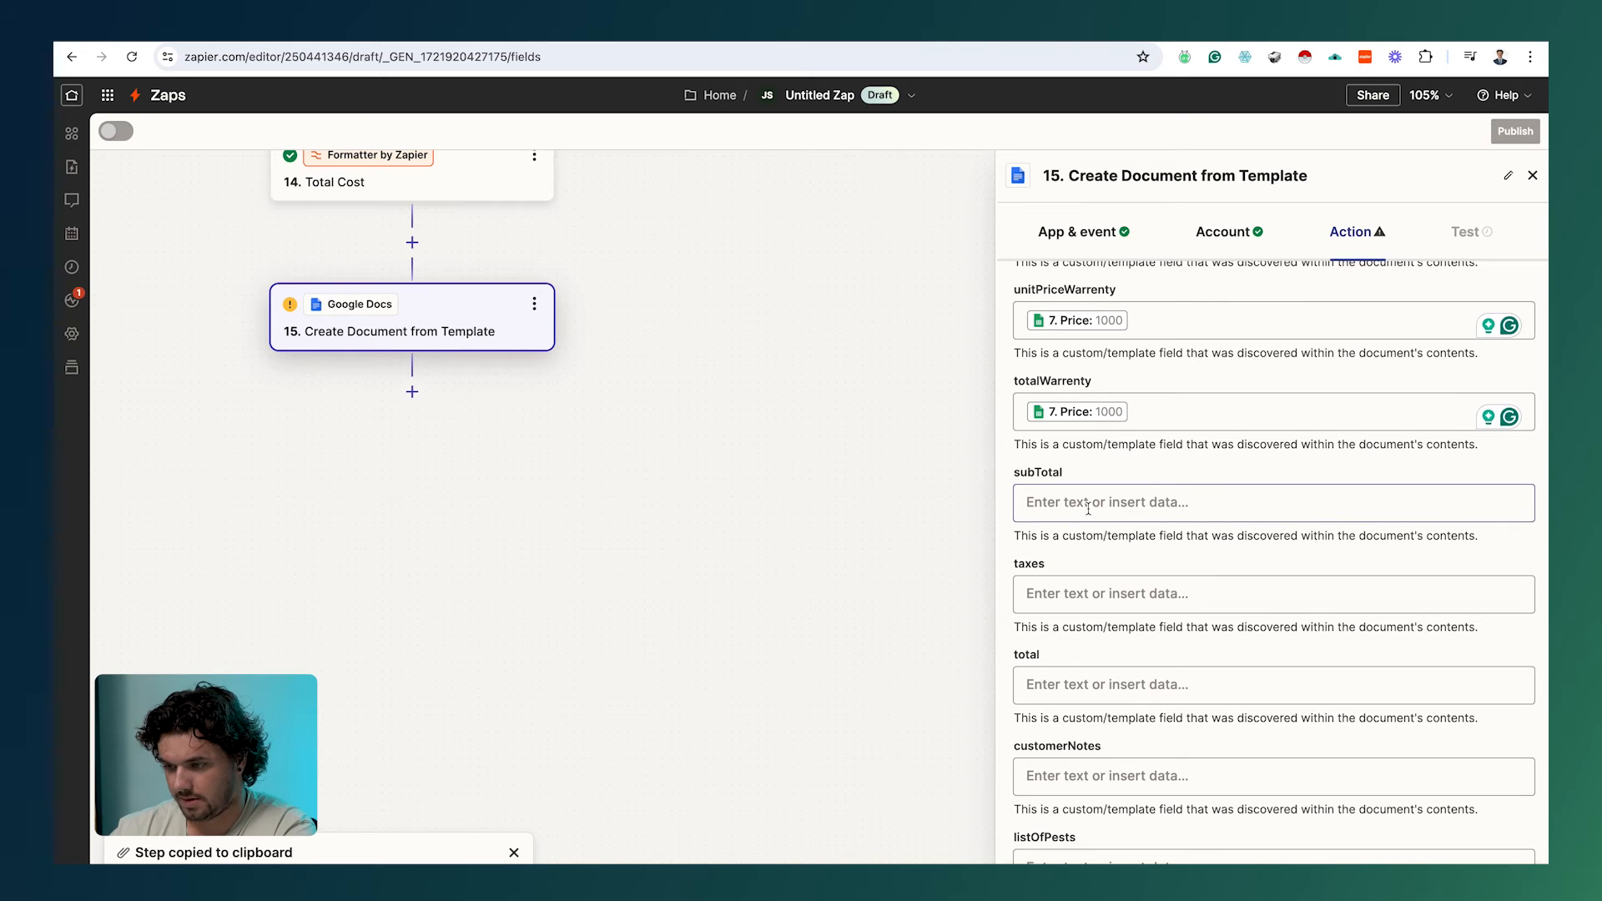
pyautogui.scroll(-5, 1155, 730)
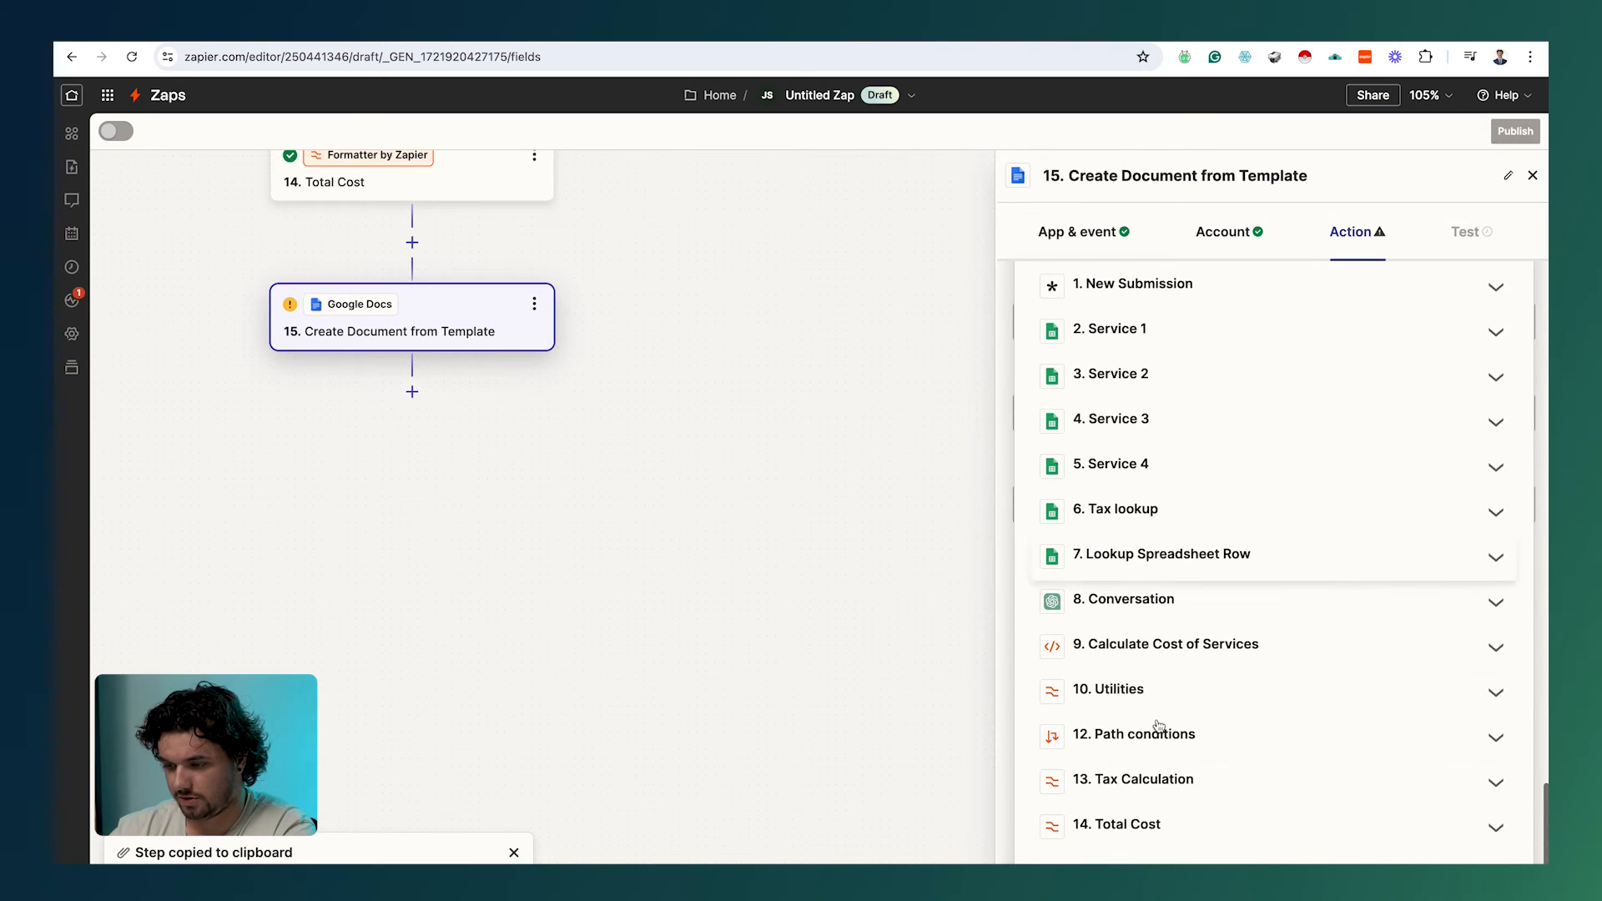
pyautogui.click(1138, 703)
pyautogui.scroll(-3, 1177, 716)
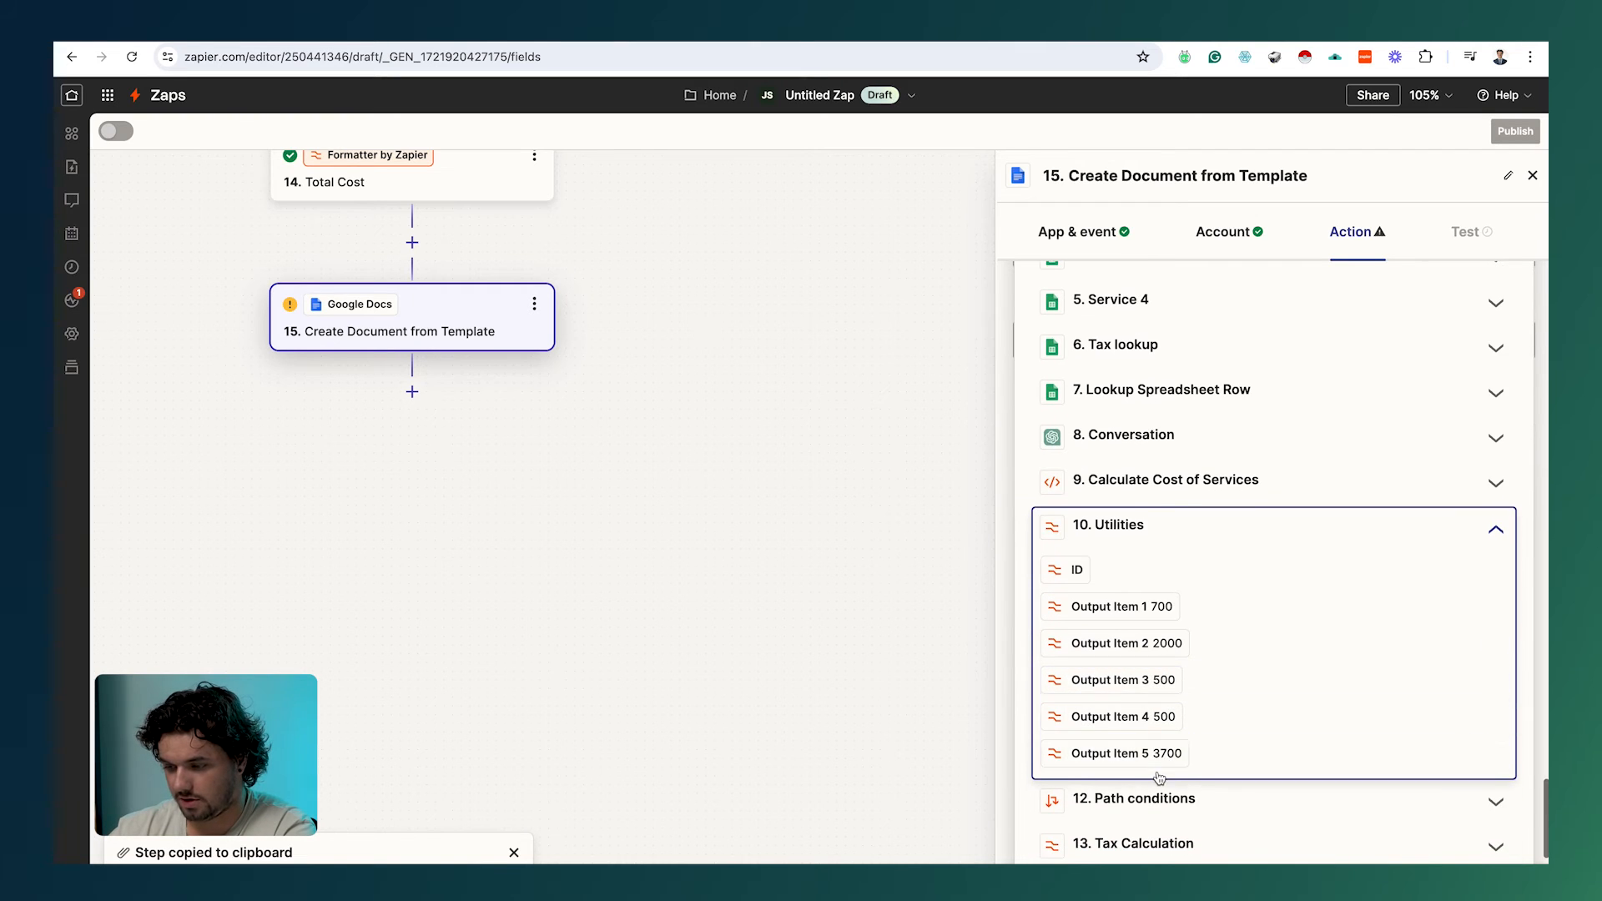
pyautogui.click(1128, 753)
pyautogui.click(927, 761)
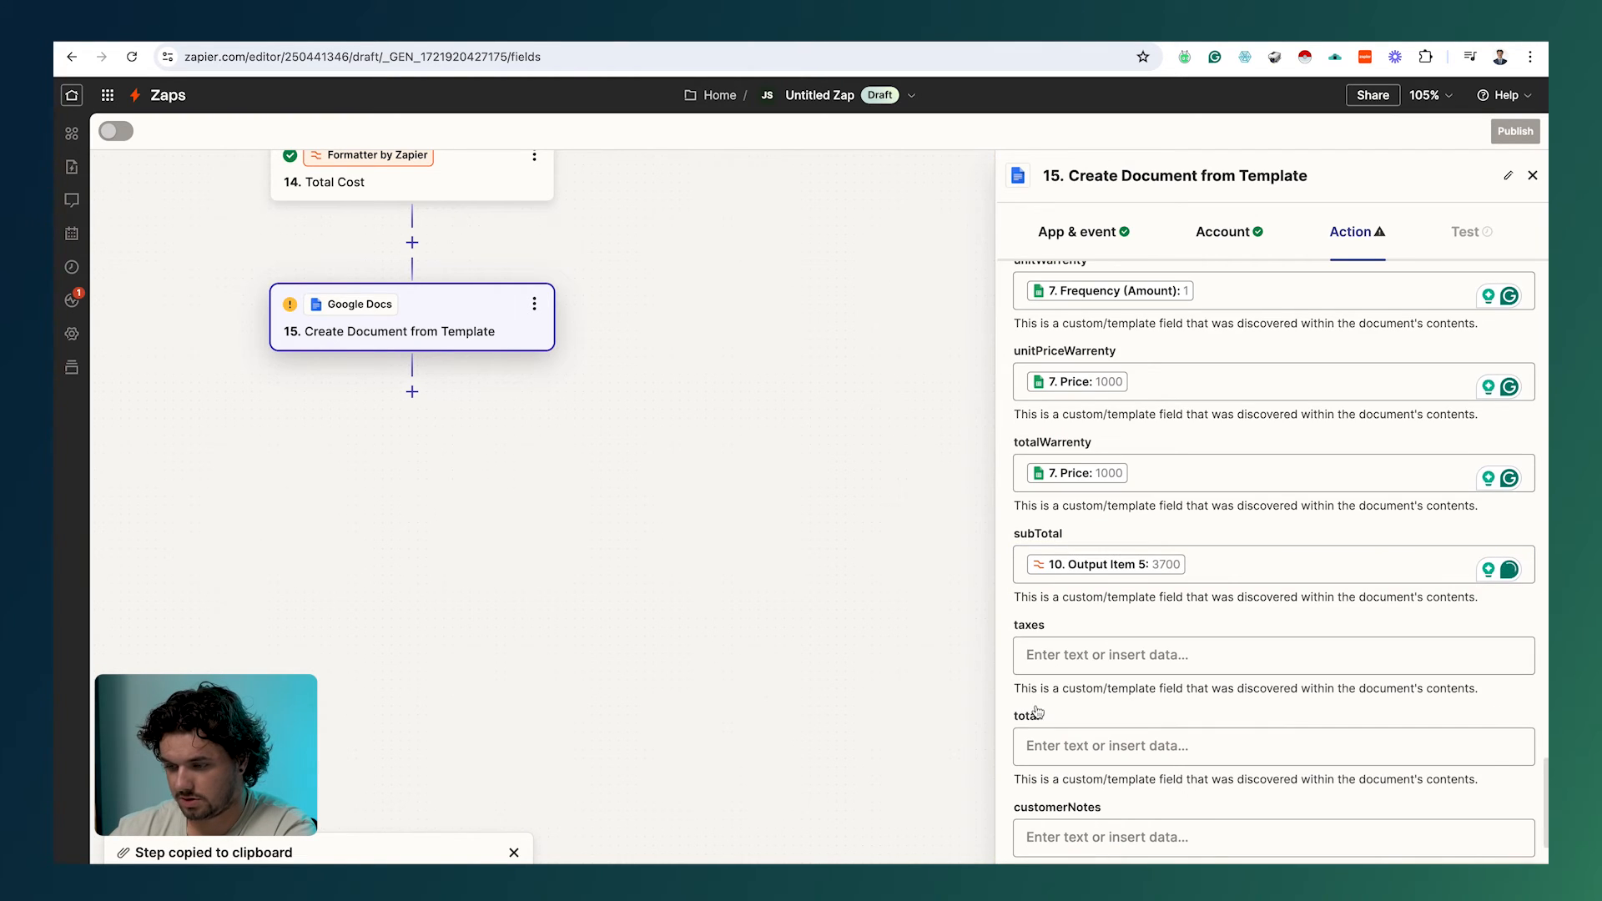
pyautogui.click(1186, 656)
pyautogui.scroll(-3, 1187, 661)
pyautogui.scroll(-3, 1186, 659)
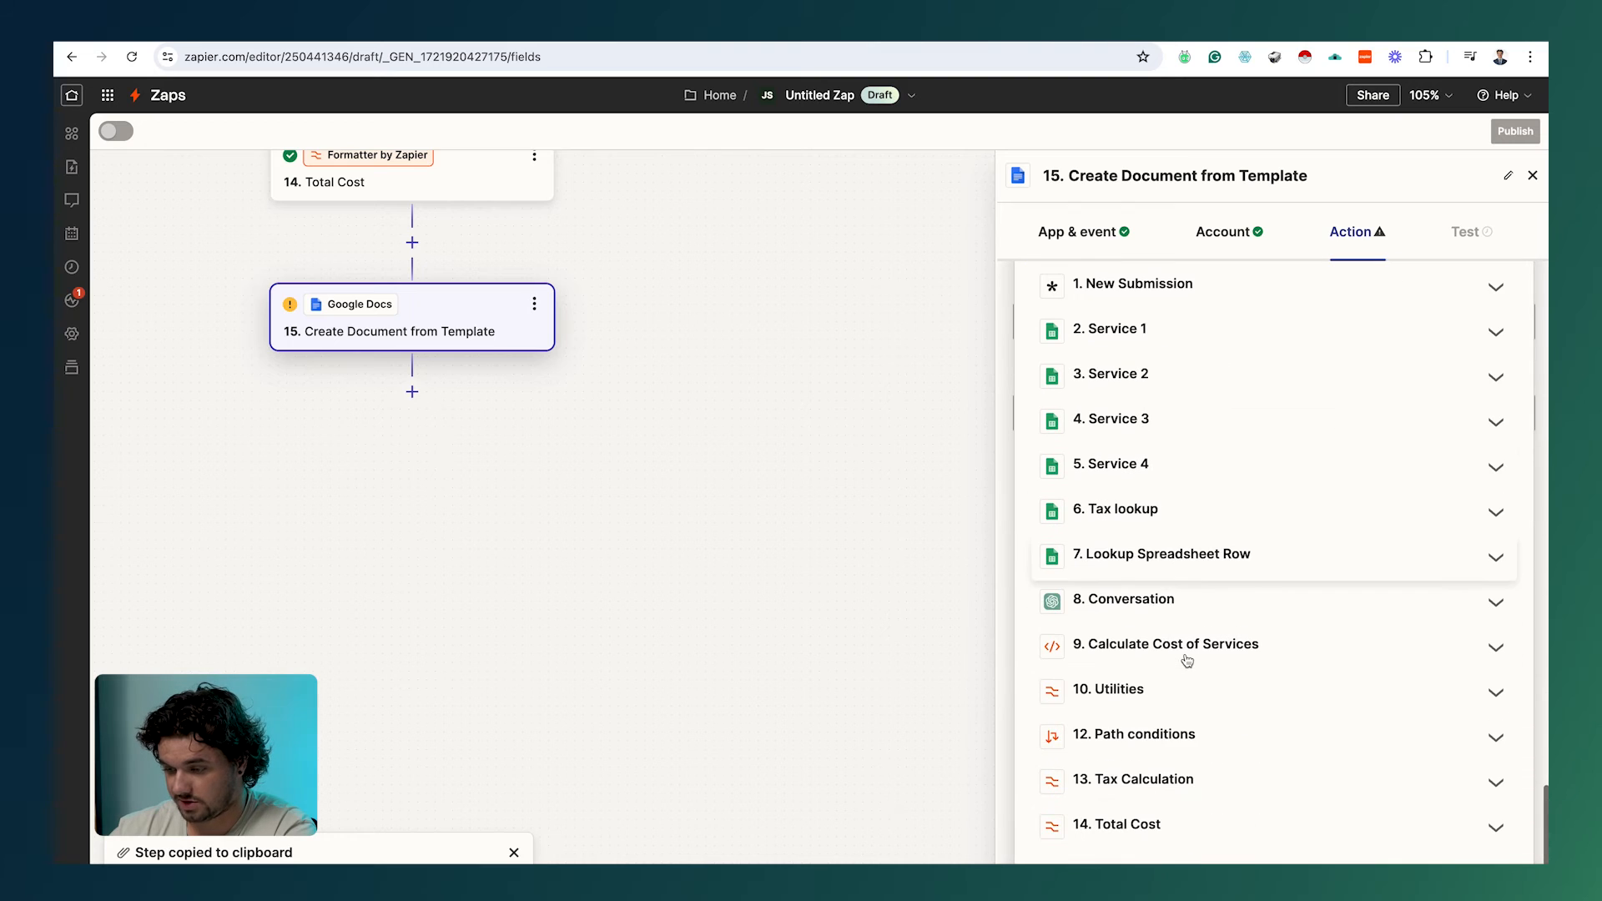
pyautogui.click(1153, 783)
pyautogui.scroll(-2, 1153, 785)
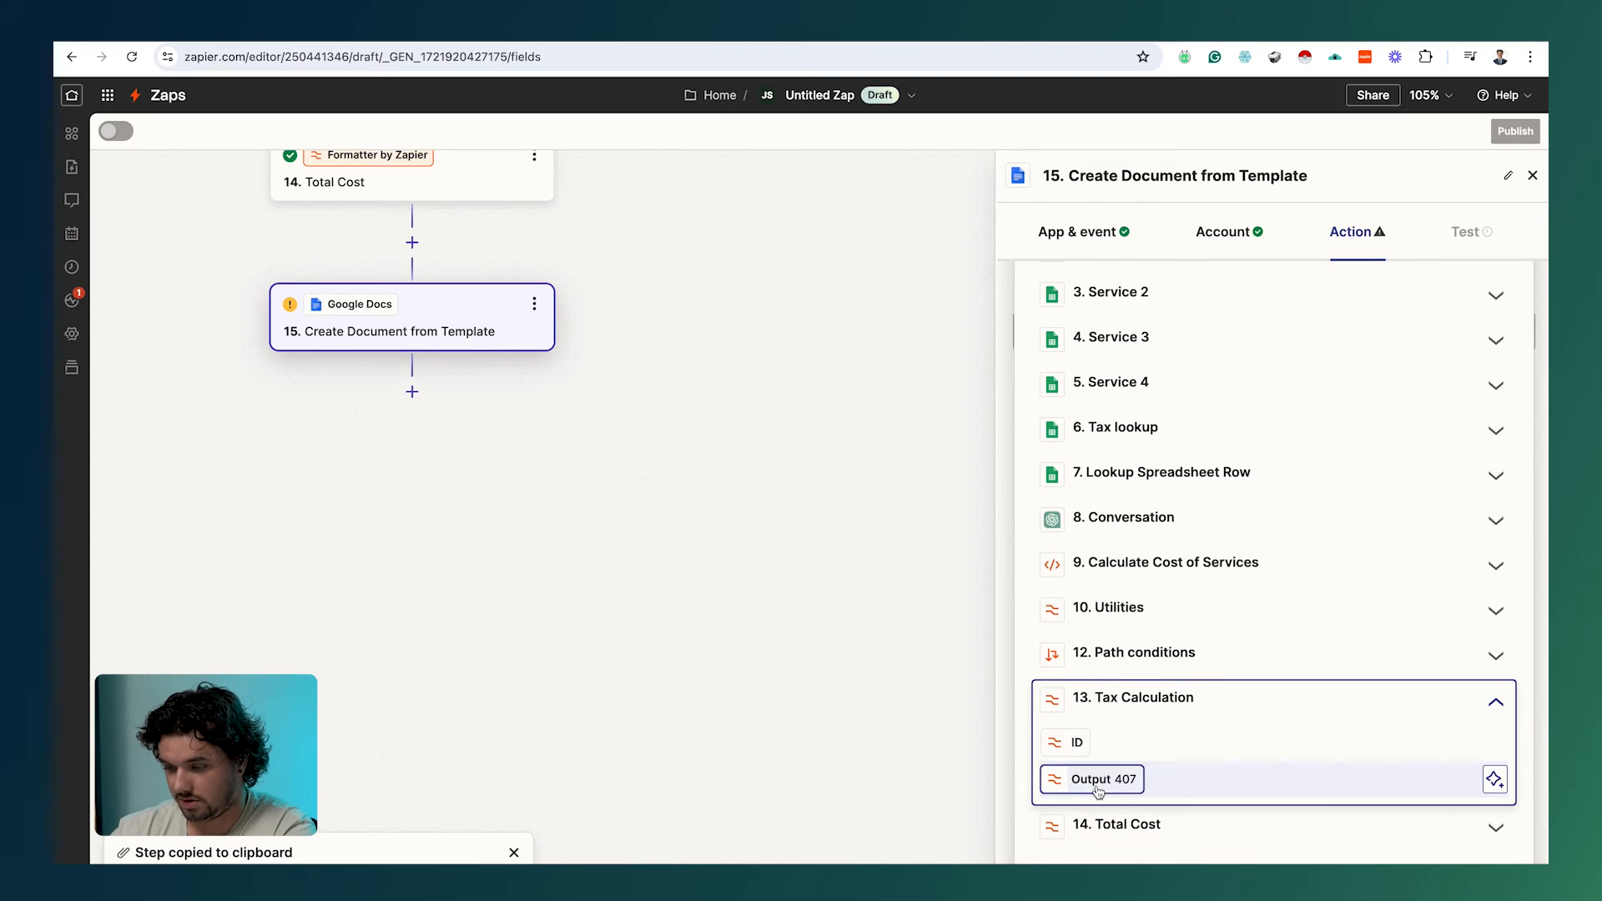
pyautogui.click(1152, 780)
# Step: Map the Total Cost output 4107 into the total field
pyautogui.click(1120, 656)
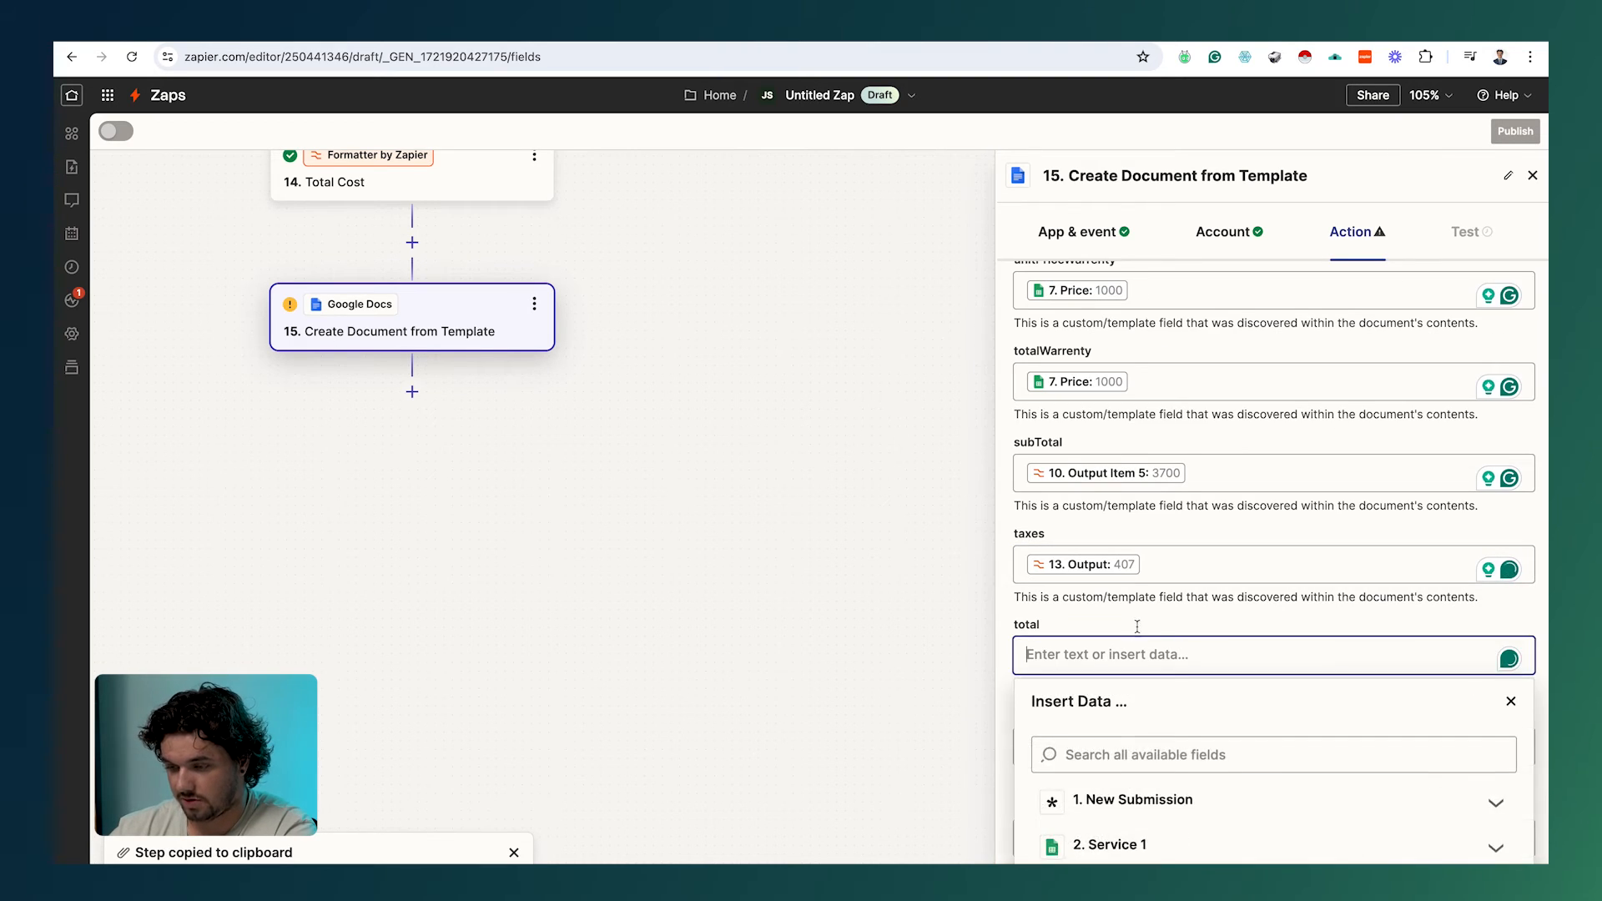
pyautogui.scroll(-3, 1145, 619)
pyautogui.scroll(-5, 1149, 622)
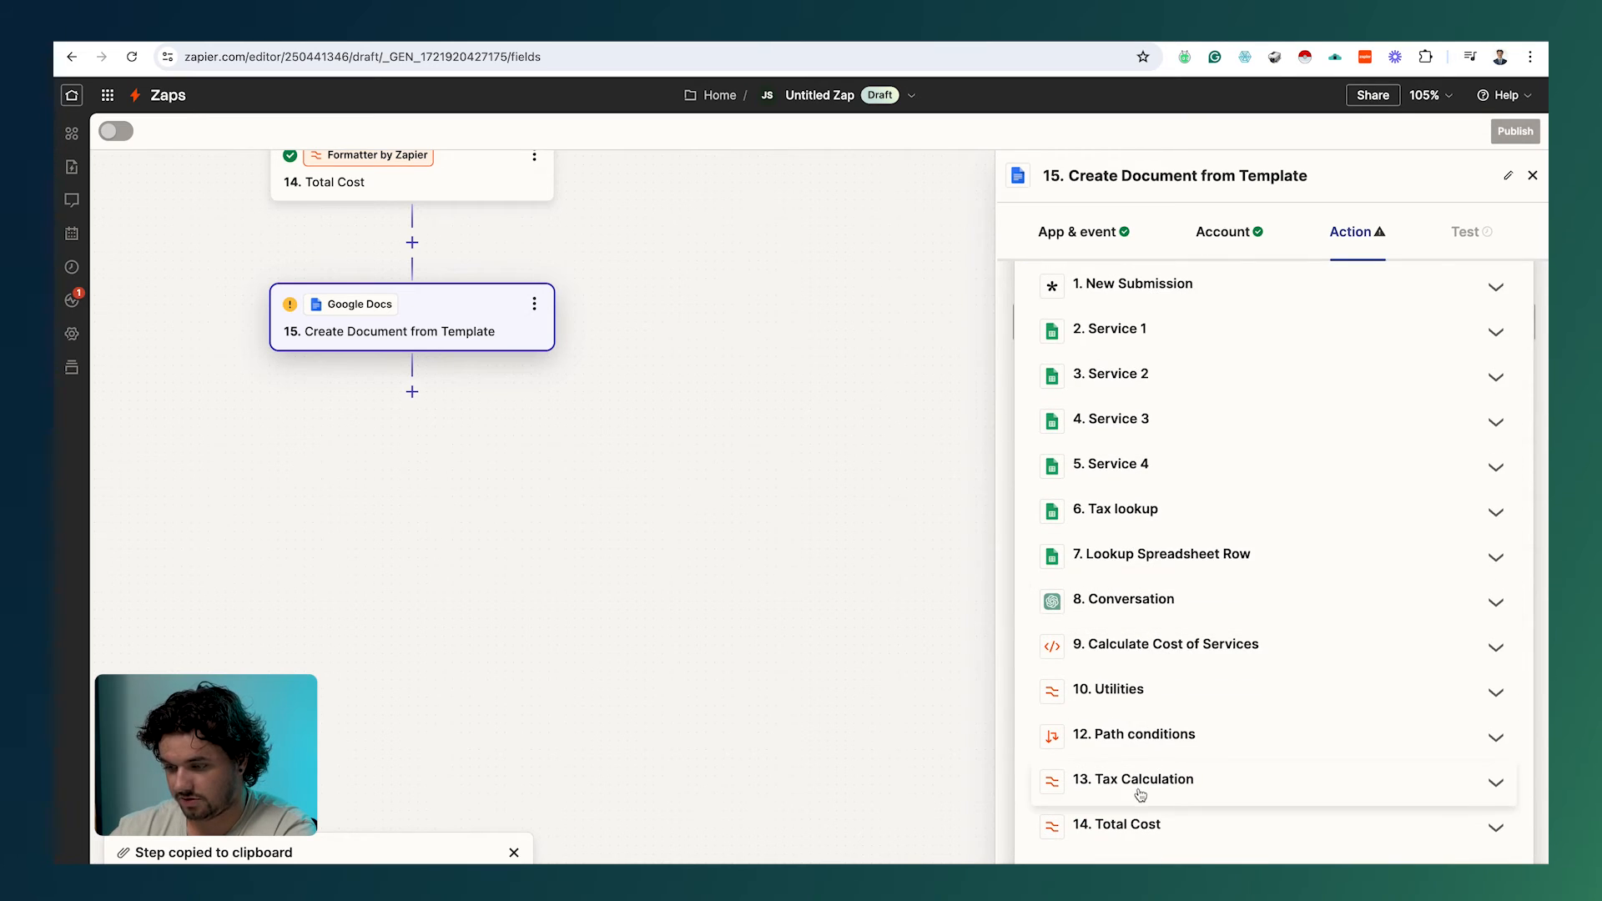
pyautogui.click(1138, 824)
pyautogui.click(1119, 826)
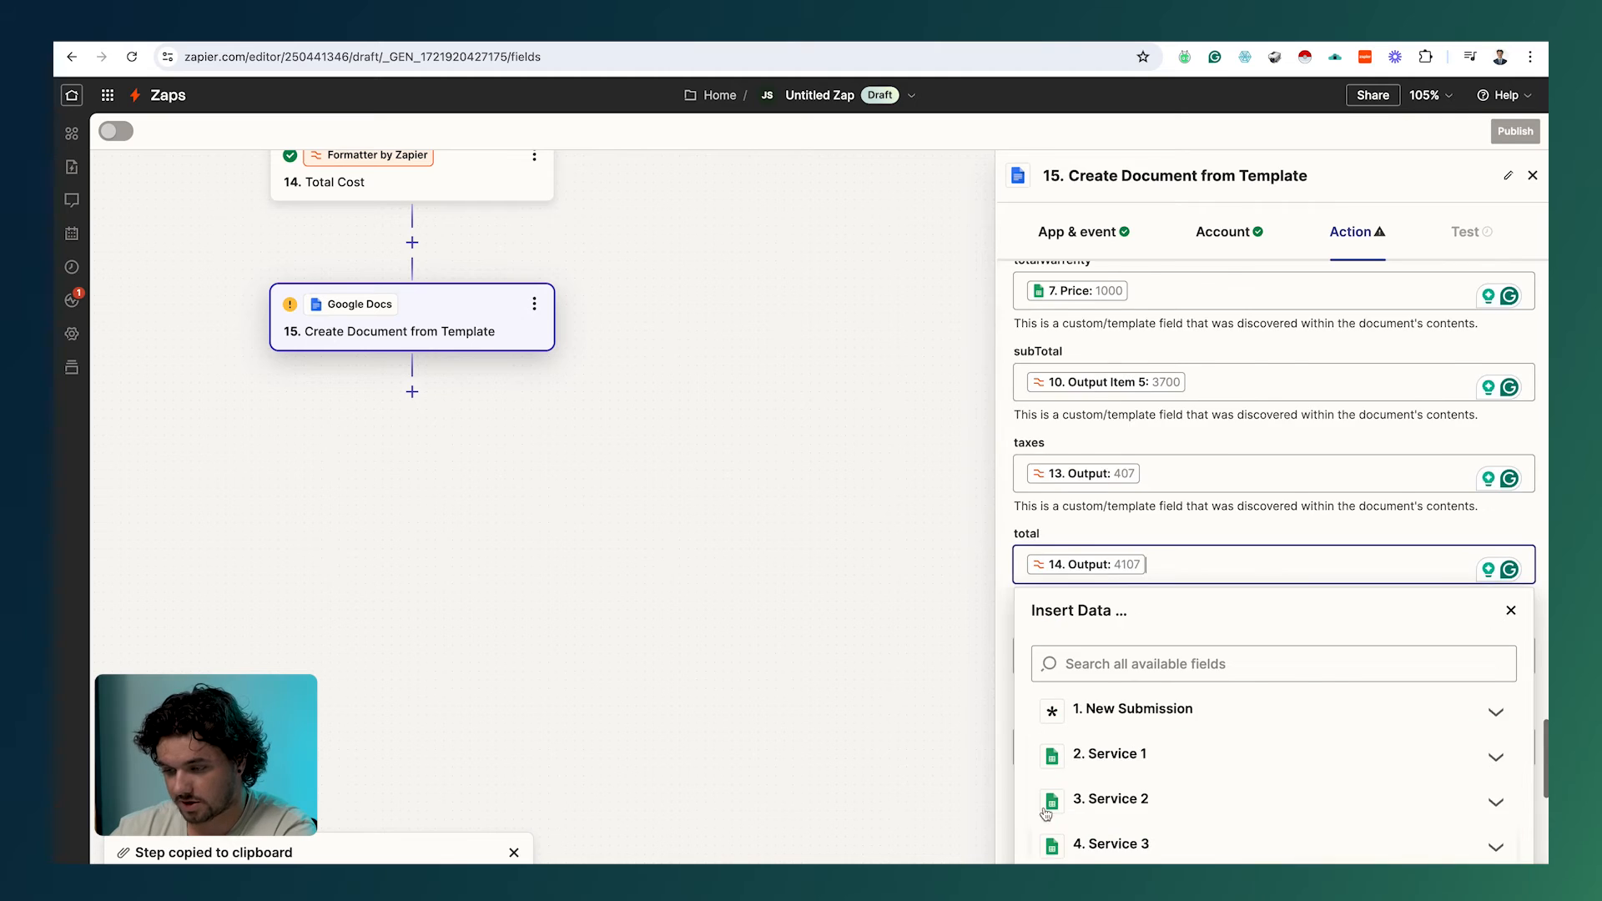
pyautogui.click(912, 792)
# Step: Search 'notes' and put the form's questions, comments and concerns answer into customerNotes
pyautogui.click(1098, 714)
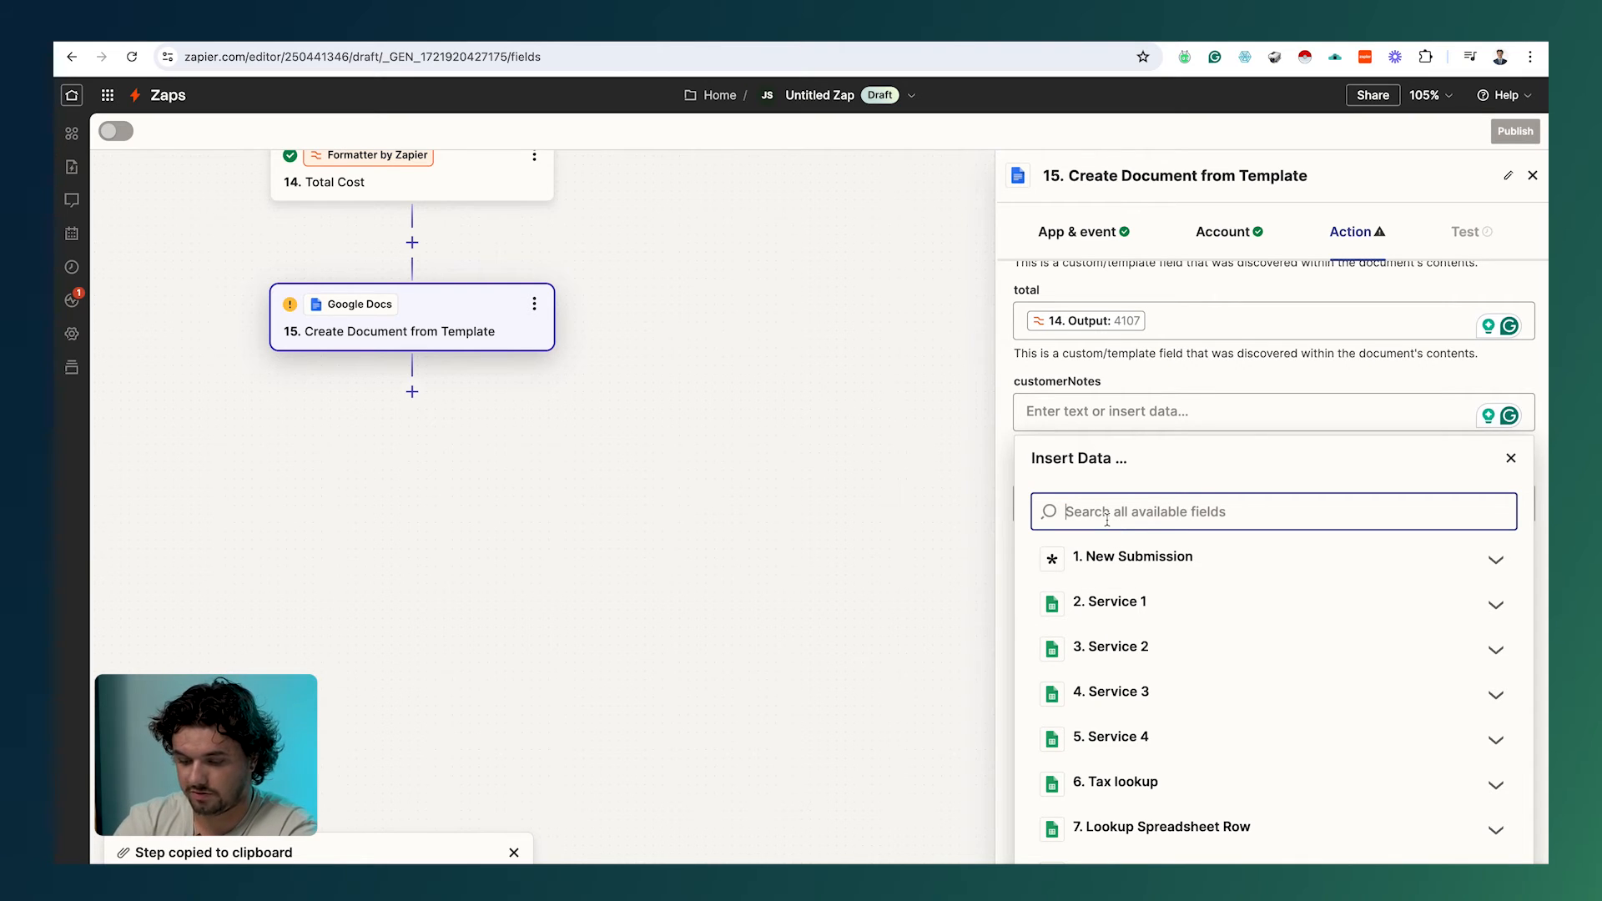
pyautogui.write('custoemr')
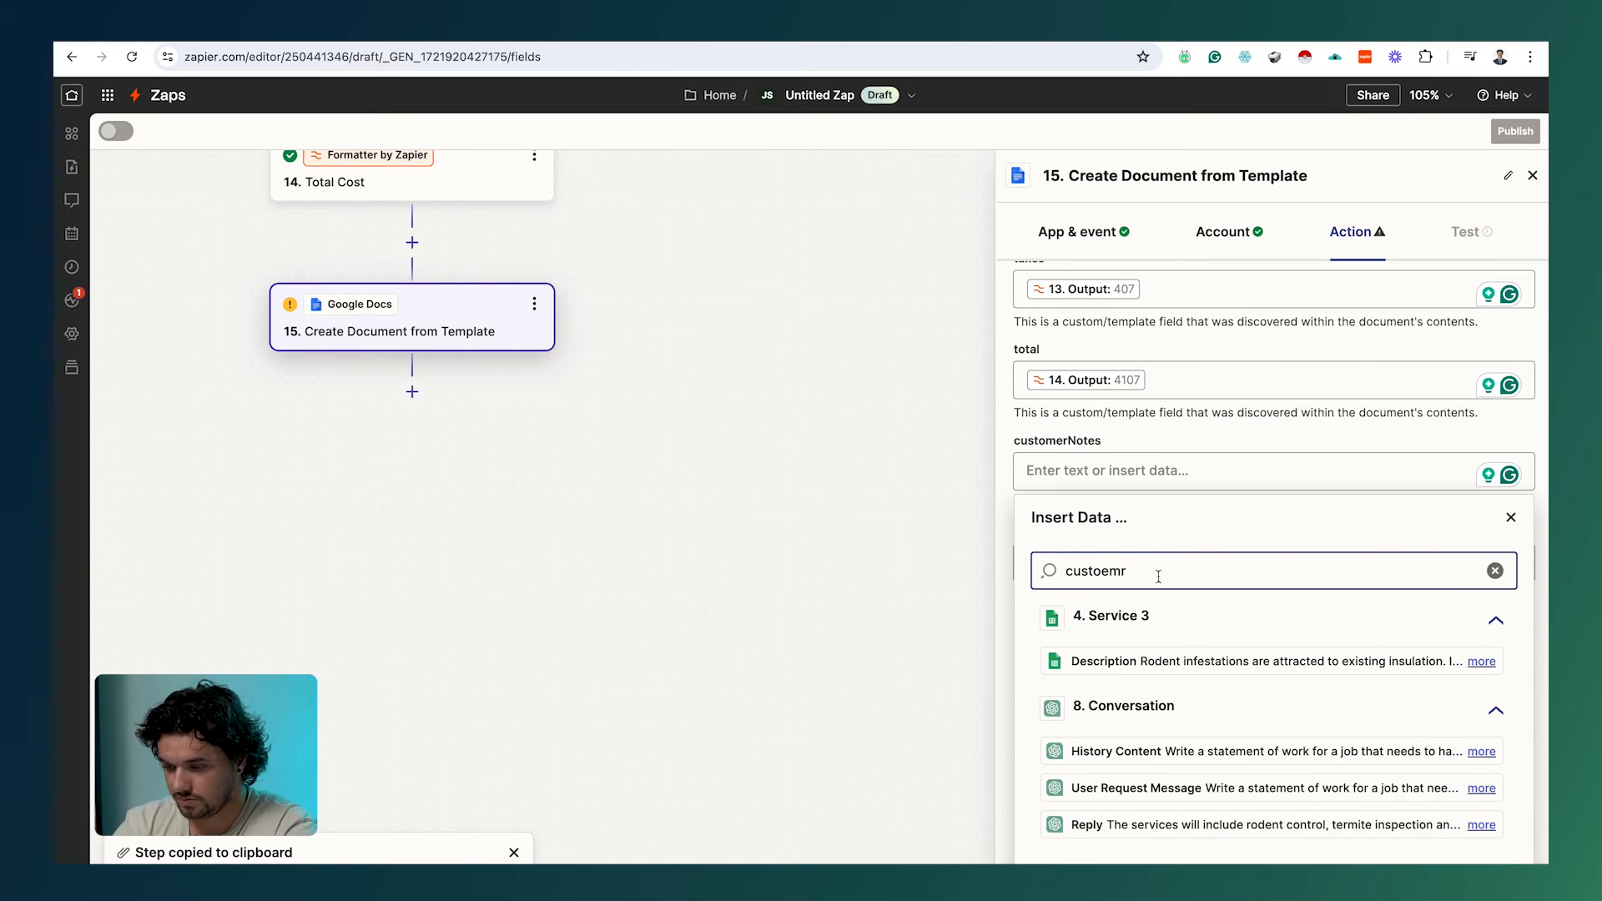
pyautogui.press('BackSpace')
pyautogui.press('BackSpace')
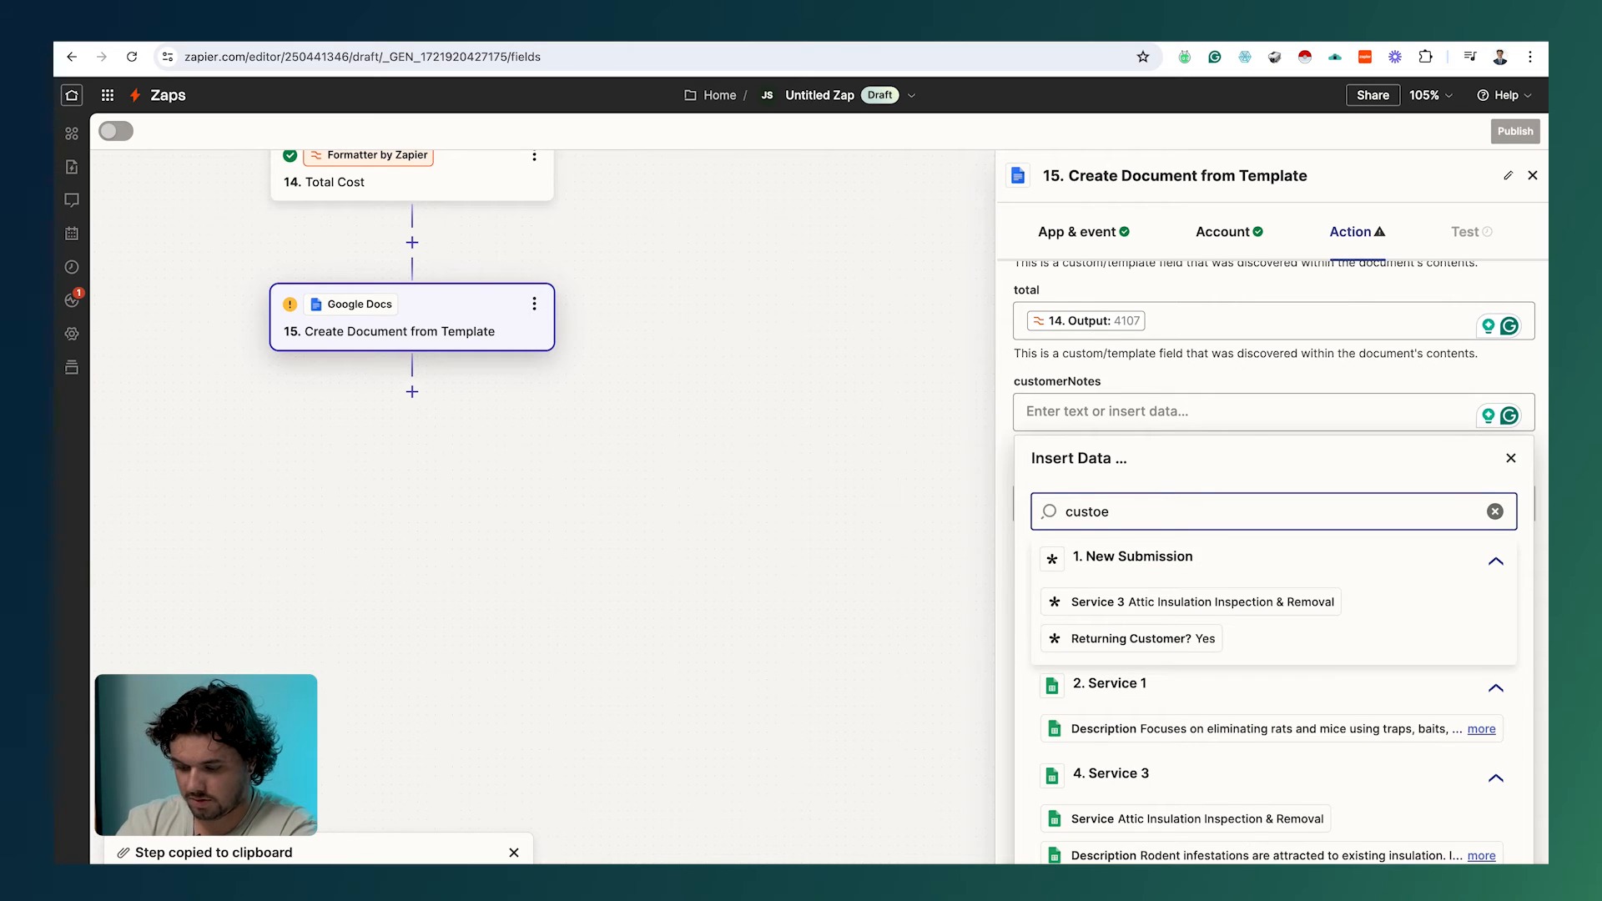
pyautogui.press('BackSpace')
pyautogui.write('mer')
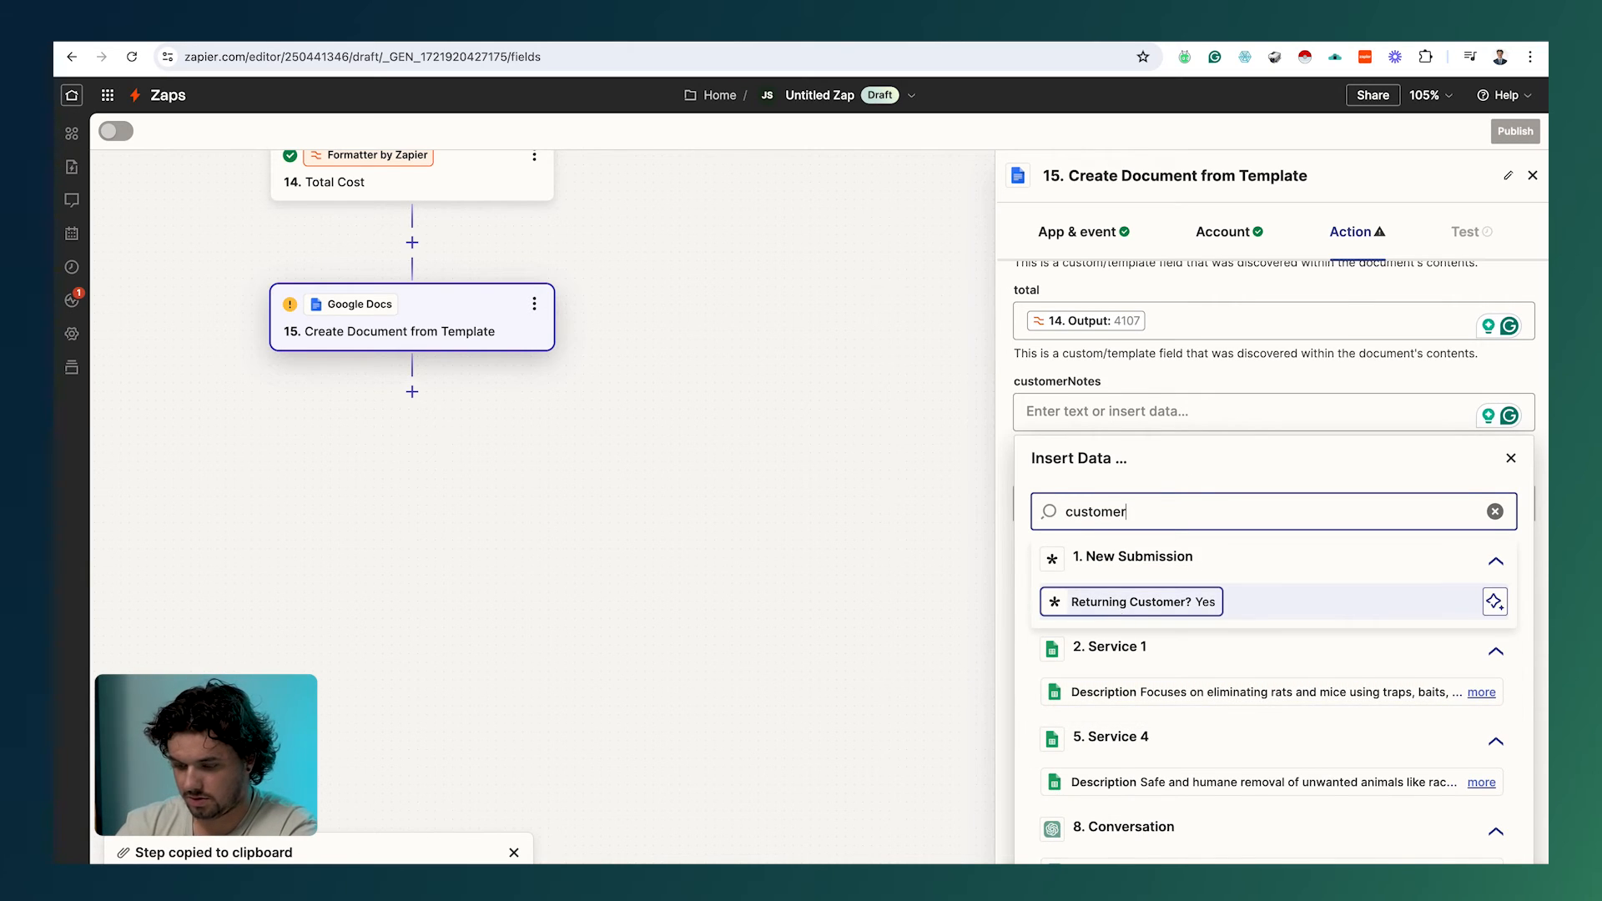
pyautogui.write(' n')
pyautogui.press('BackSpace')
pyautogui.press('BackSpace')
pyautogui.press('BackSpace')
pyautogui.press('BackSpace')
pyautogui.press('BackSpace')
pyautogui.press('BackSpace')
pyautogui.press('BackSpace')
pyautogui.press('BackSpace')
pyautogui.press('BackSpace')
pyautogui.press('BackSpace')
pyautogui.write('note')
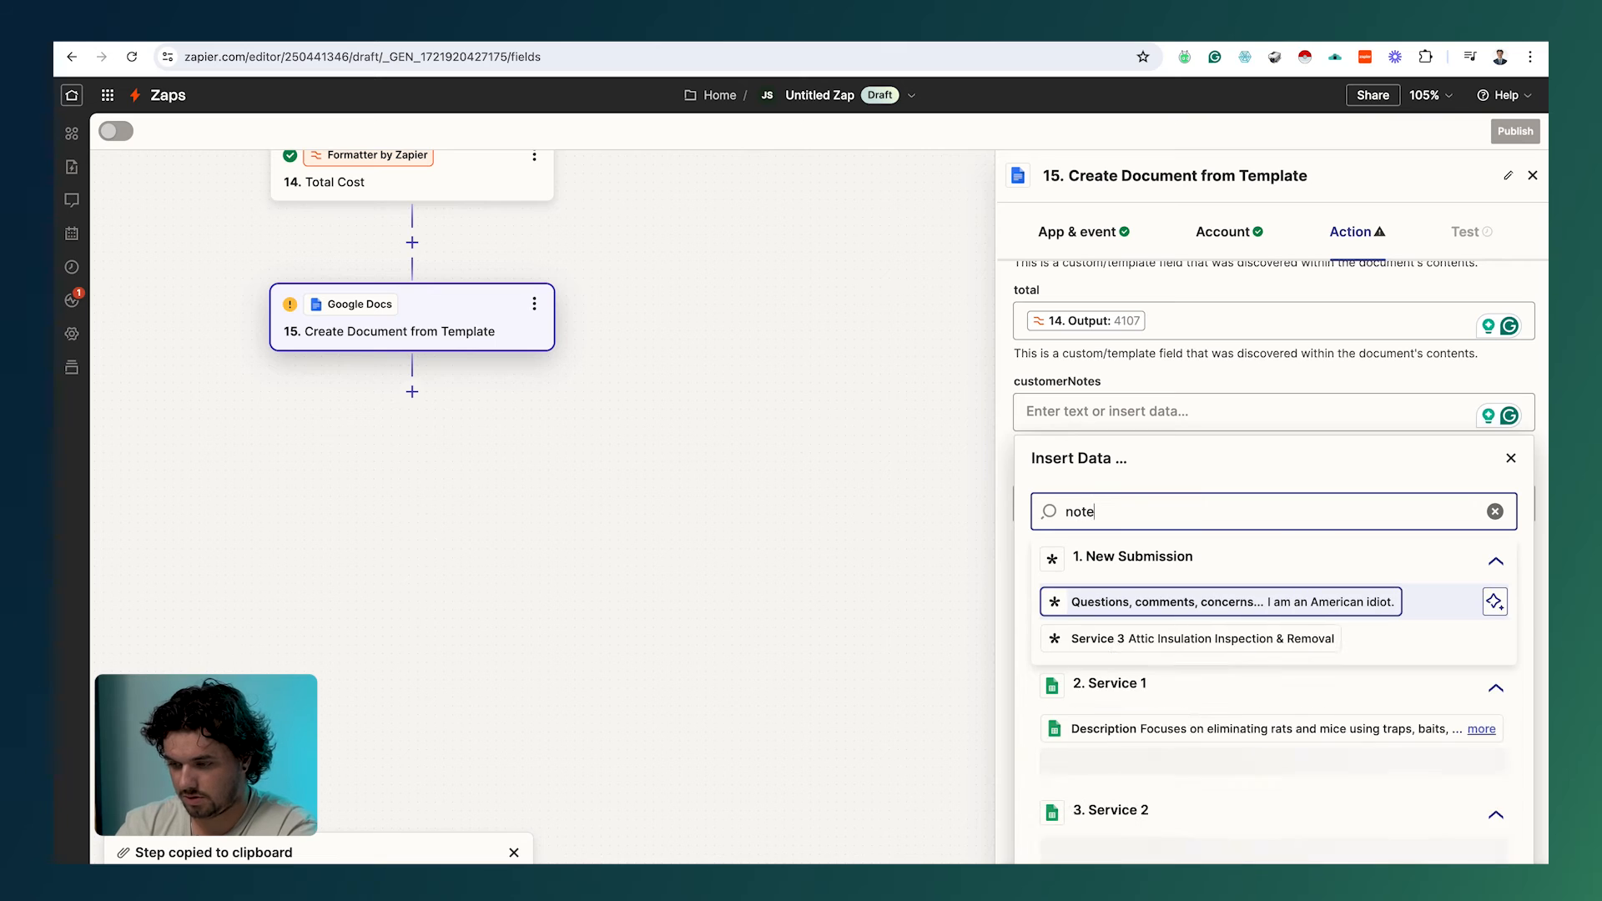
pyautogui.write('s')
pyautogui.click(1193, 602)
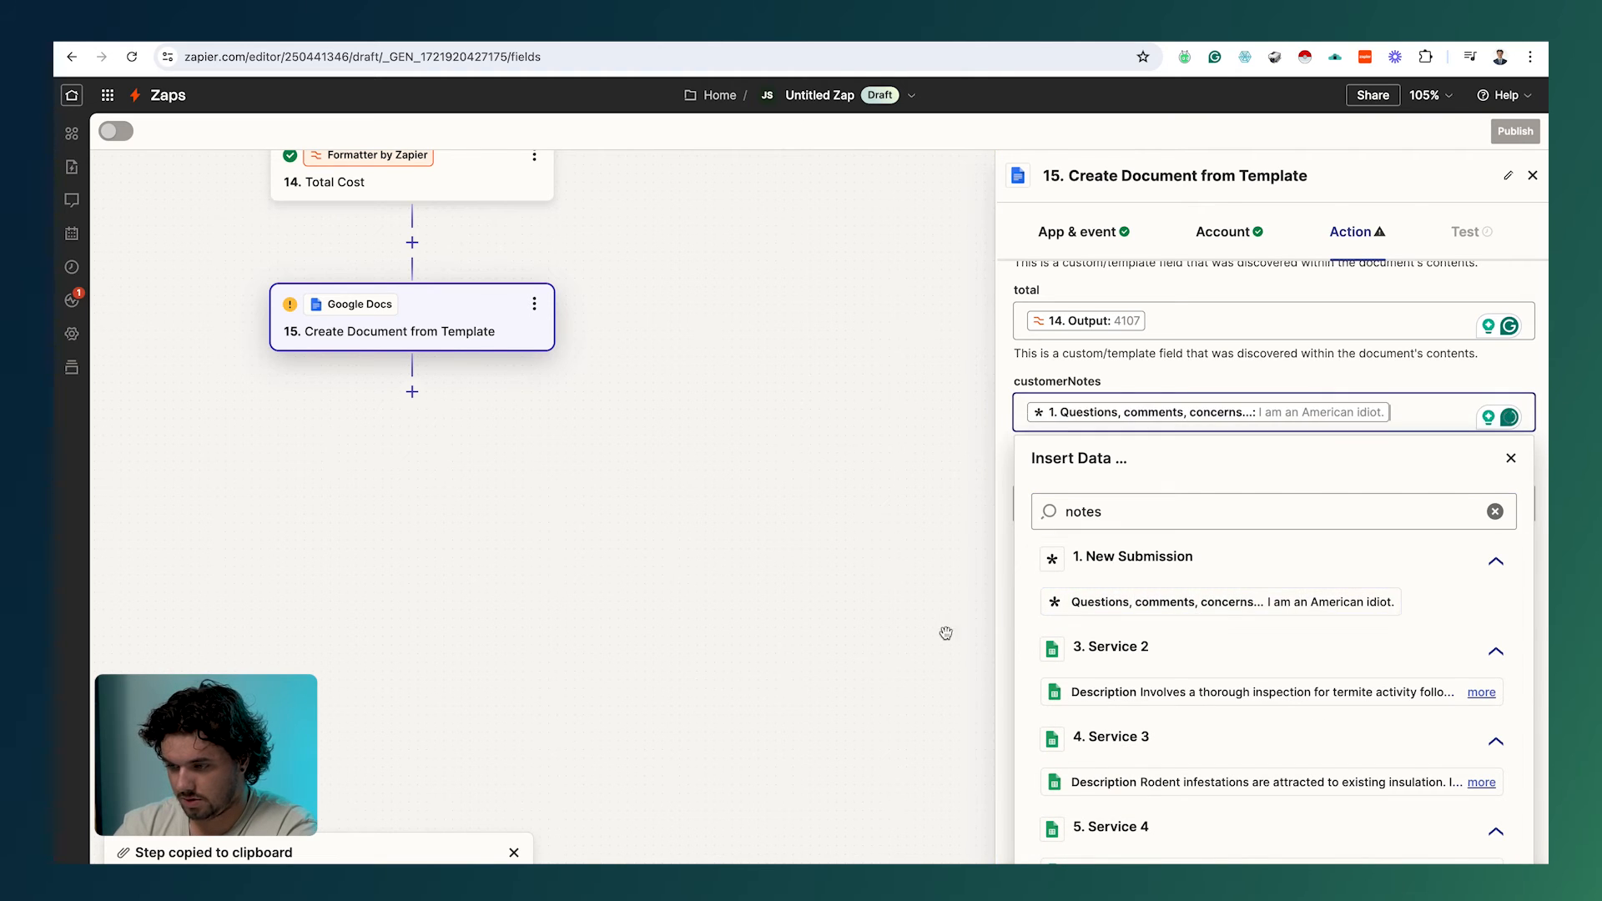
pyautogui.click(945, 634)
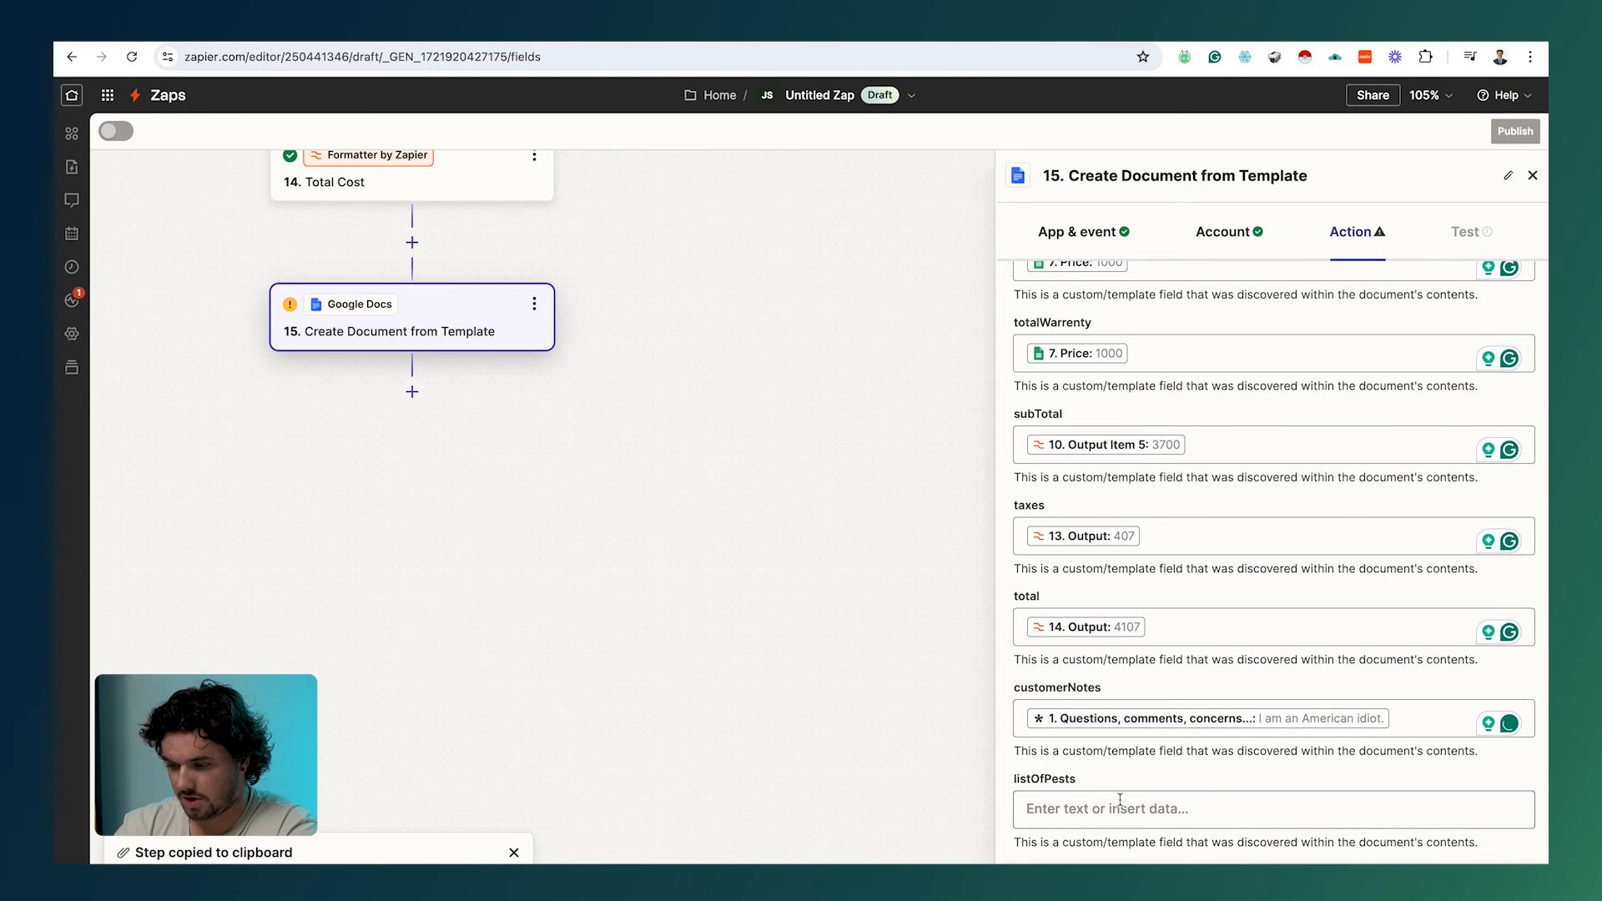
pyautogui.click(1120, 807)
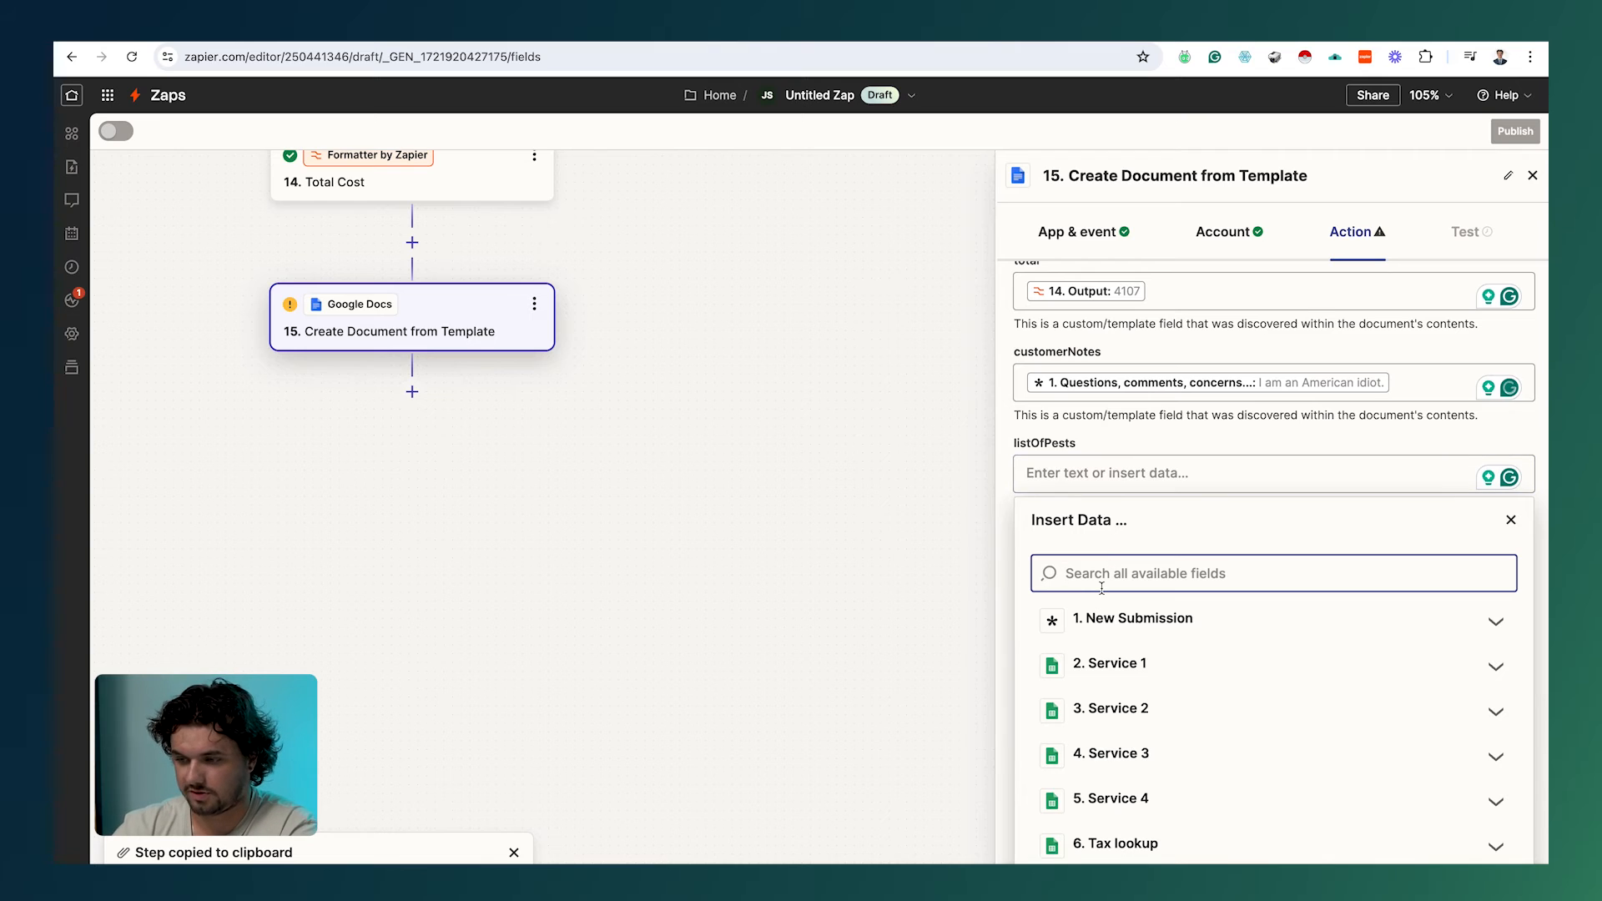
# Step: Map New Submission's Untitled multi-select field (Bees, Flies, Moths, Termites, Other) into listOfPests
pyautogui.scroll(-3, 1105, 454)
pyautogui.scroll(1, 1106, 455)
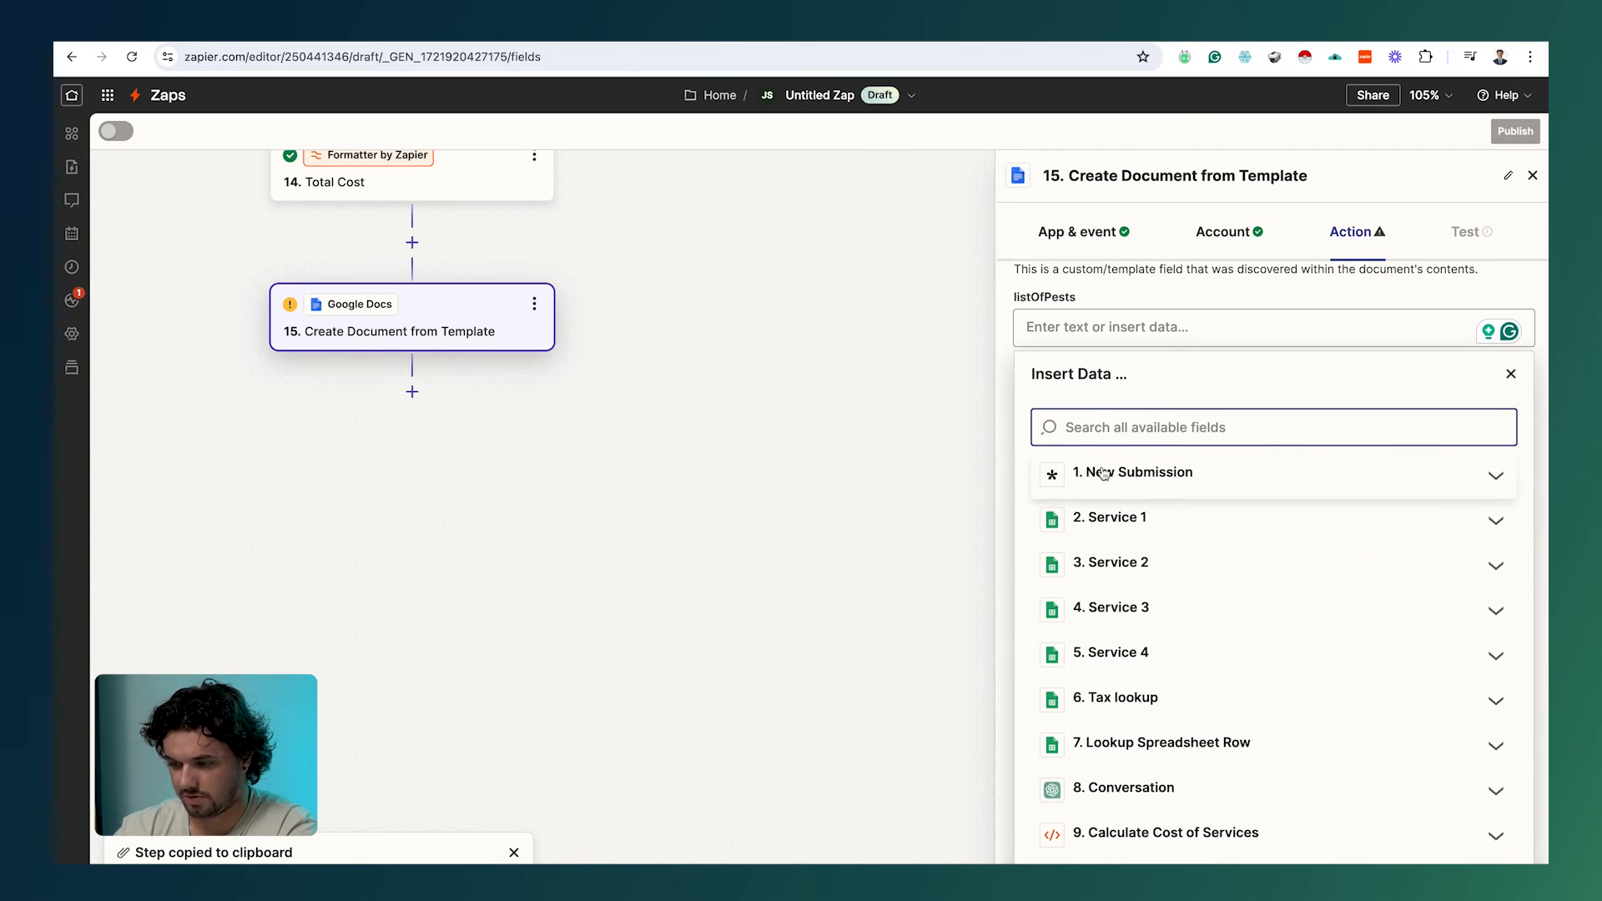
pyautogui.write('pests')
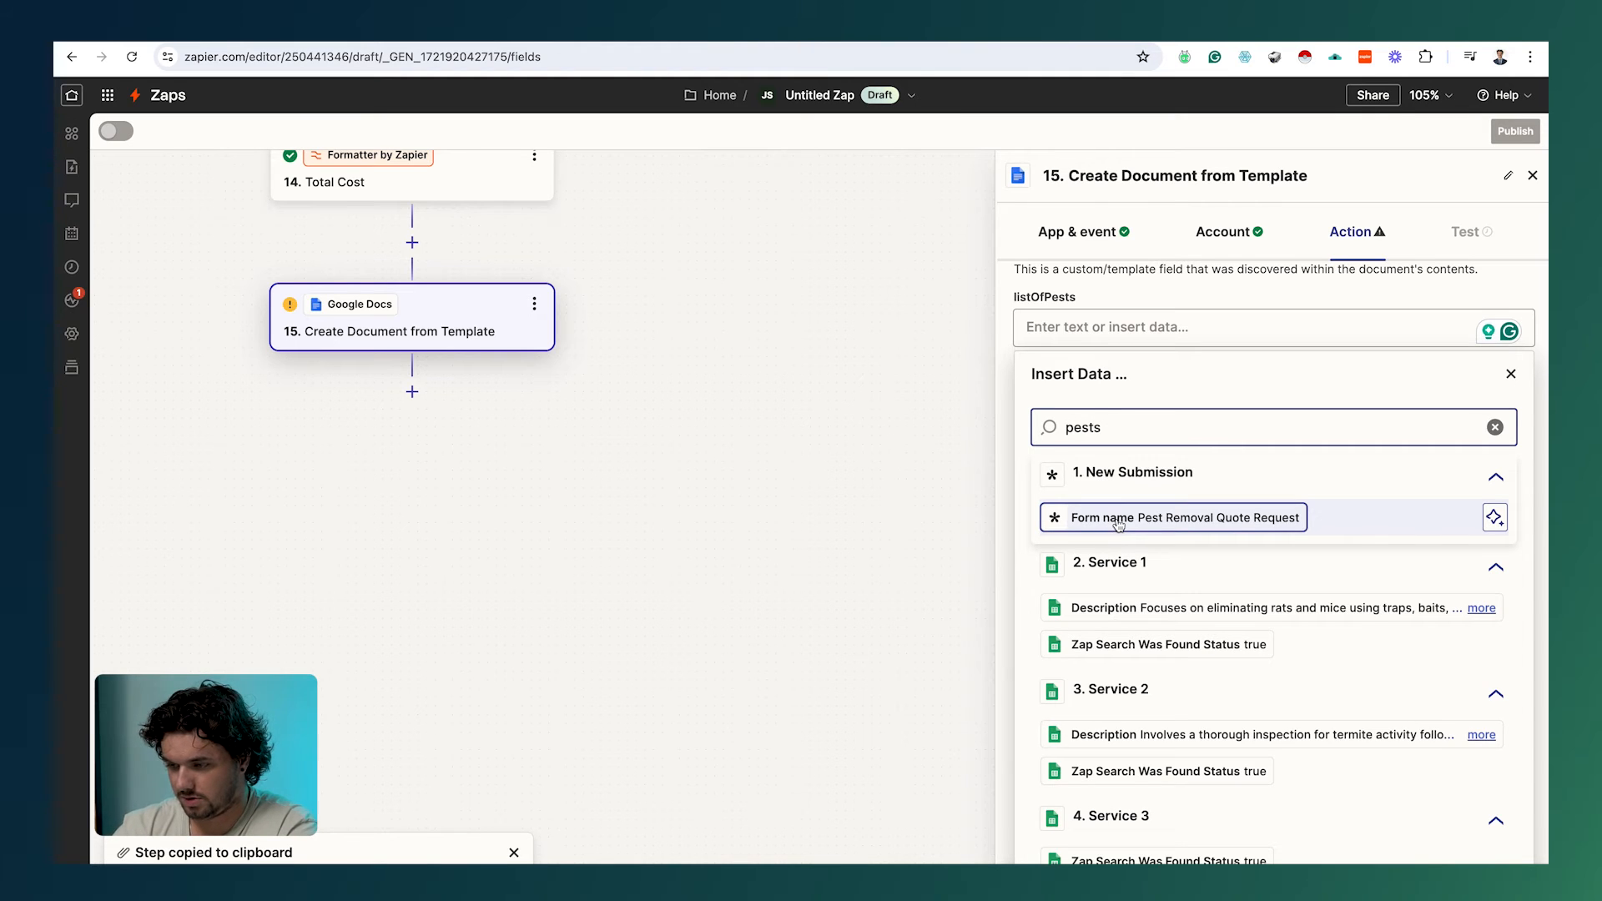
pyautogui.press('BackSpace')
pyautogui.click(1151, 473)
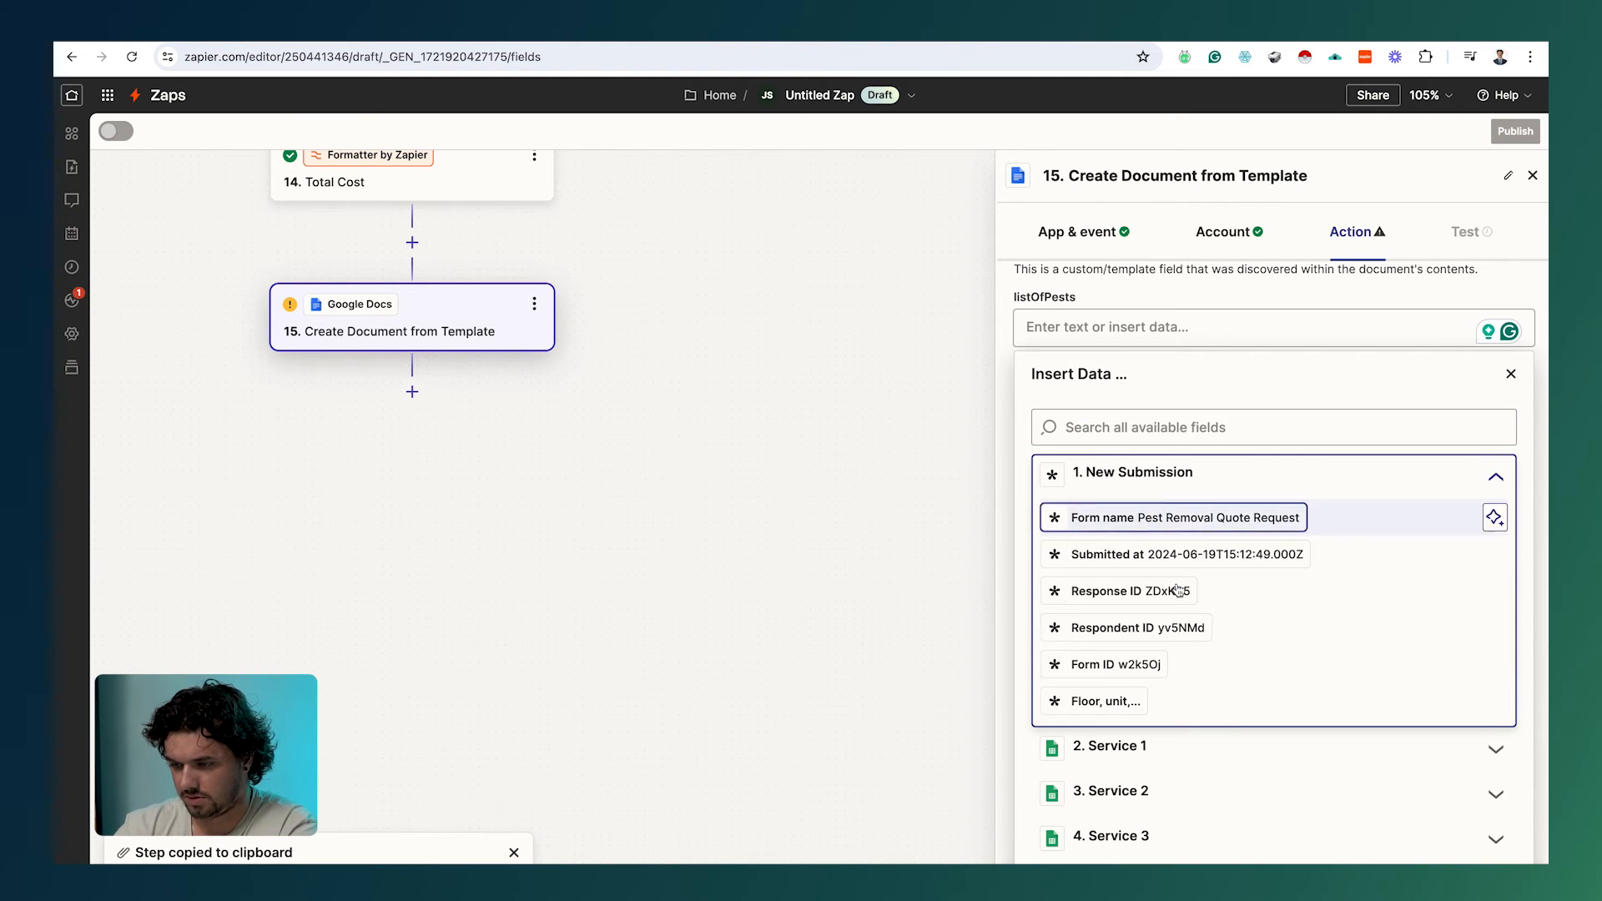
pyautogui.scroll(-1, 1184, 641)
pyautogui.scroll(-10, 1184, 642)
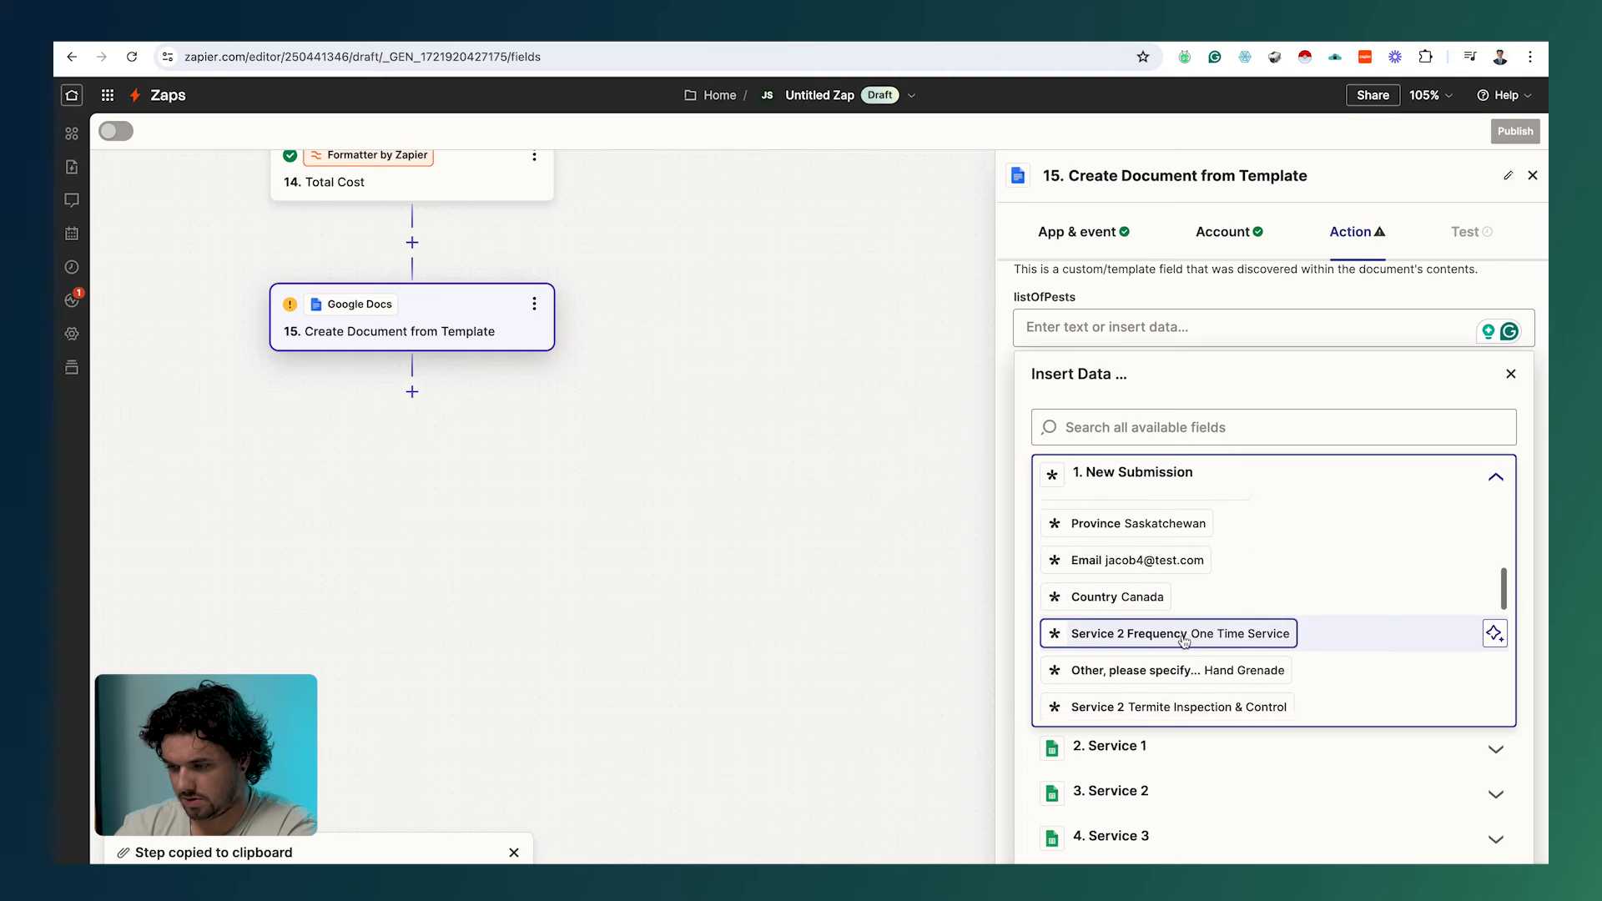
pyautogui.scroll(-2, 1185, 642)
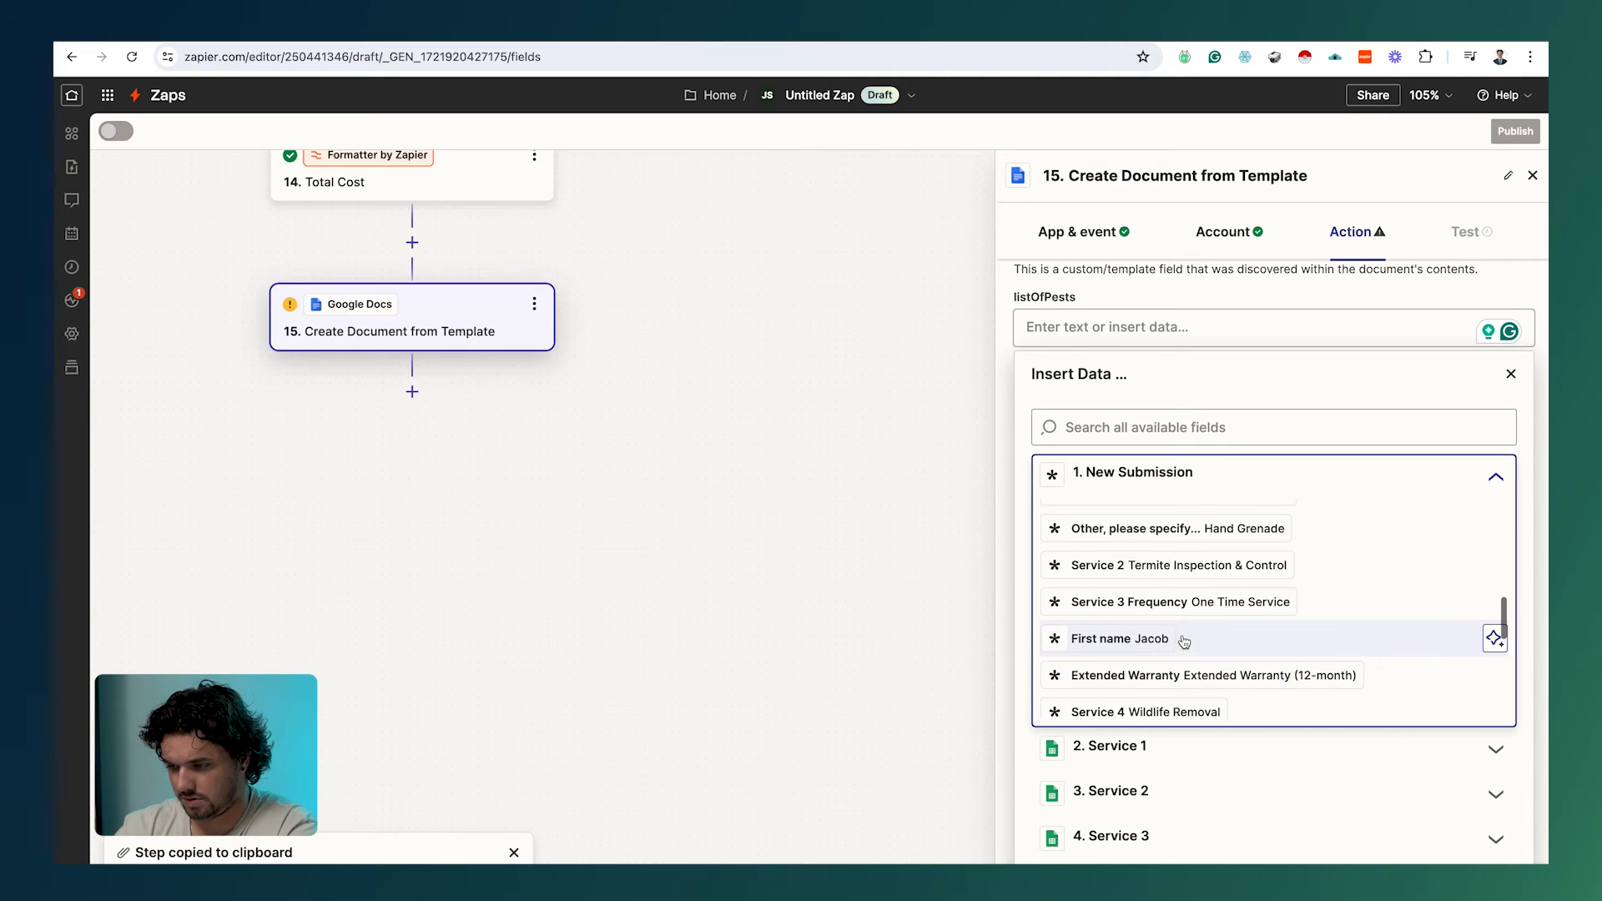
pyautogui.scroll(-5, 1149, 534)
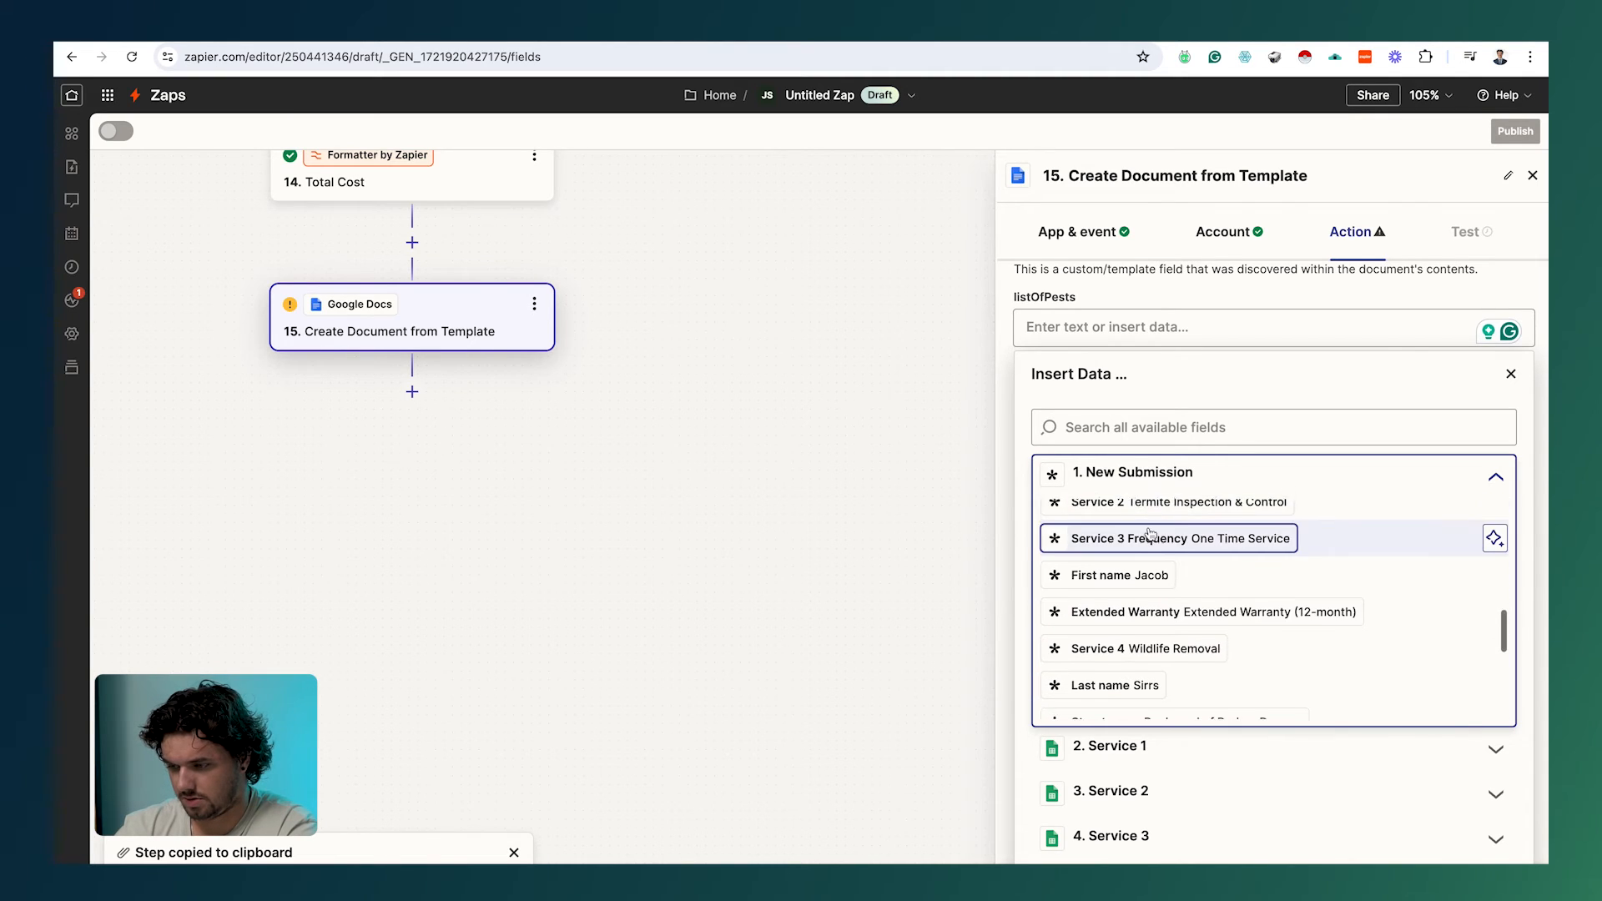
pyautogui.scroll(-3, 1150, 534)
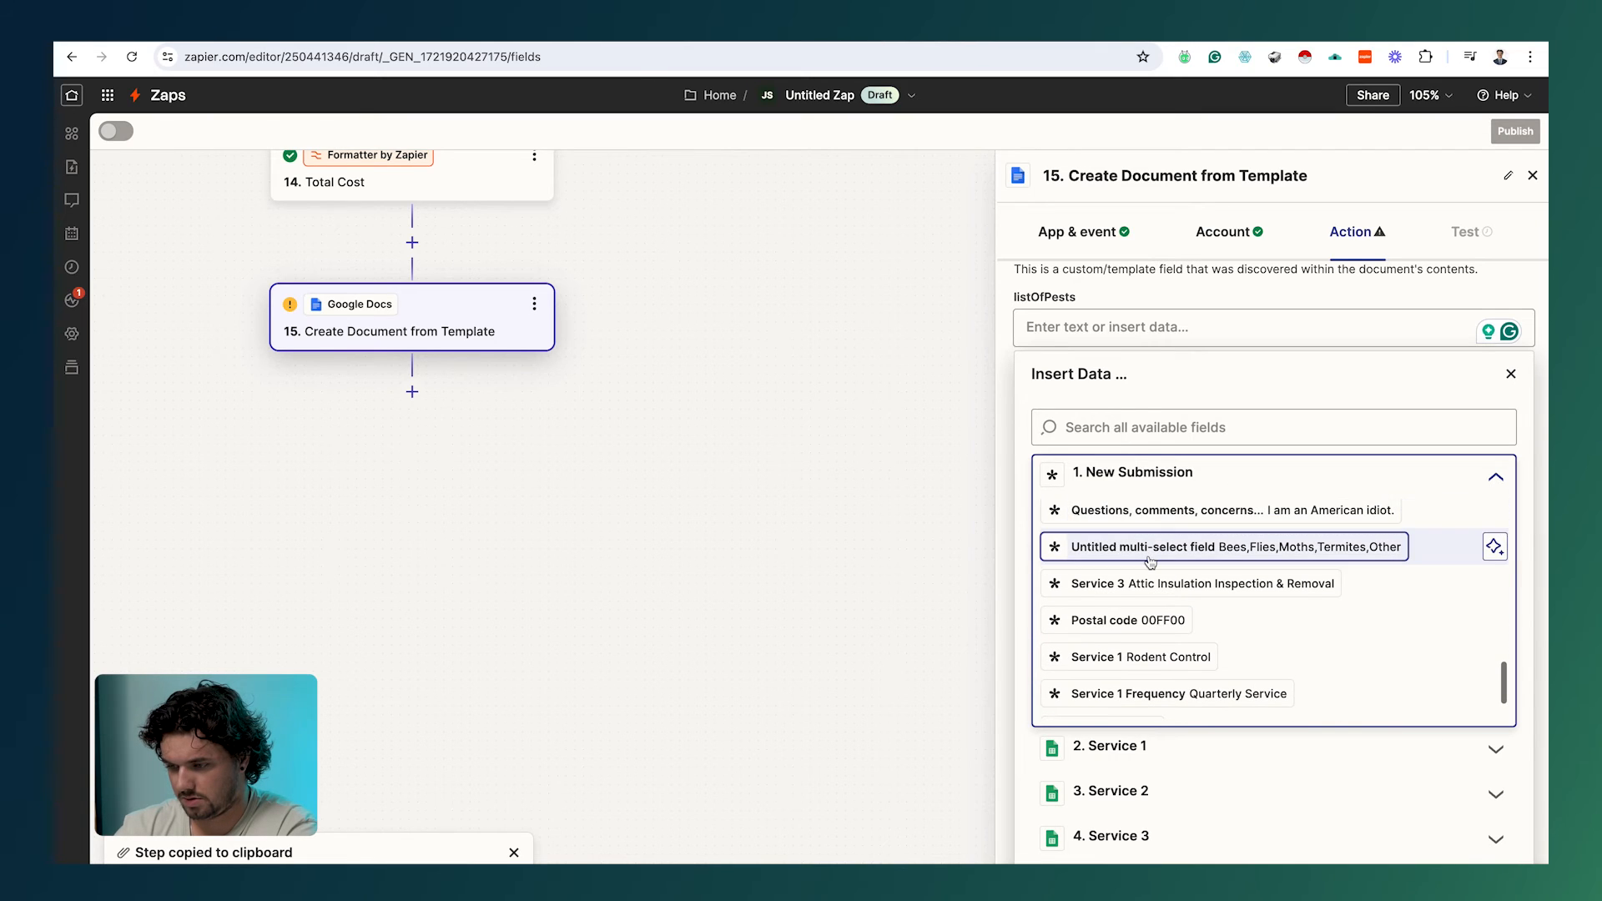
pyautogui.click(1151, 549)
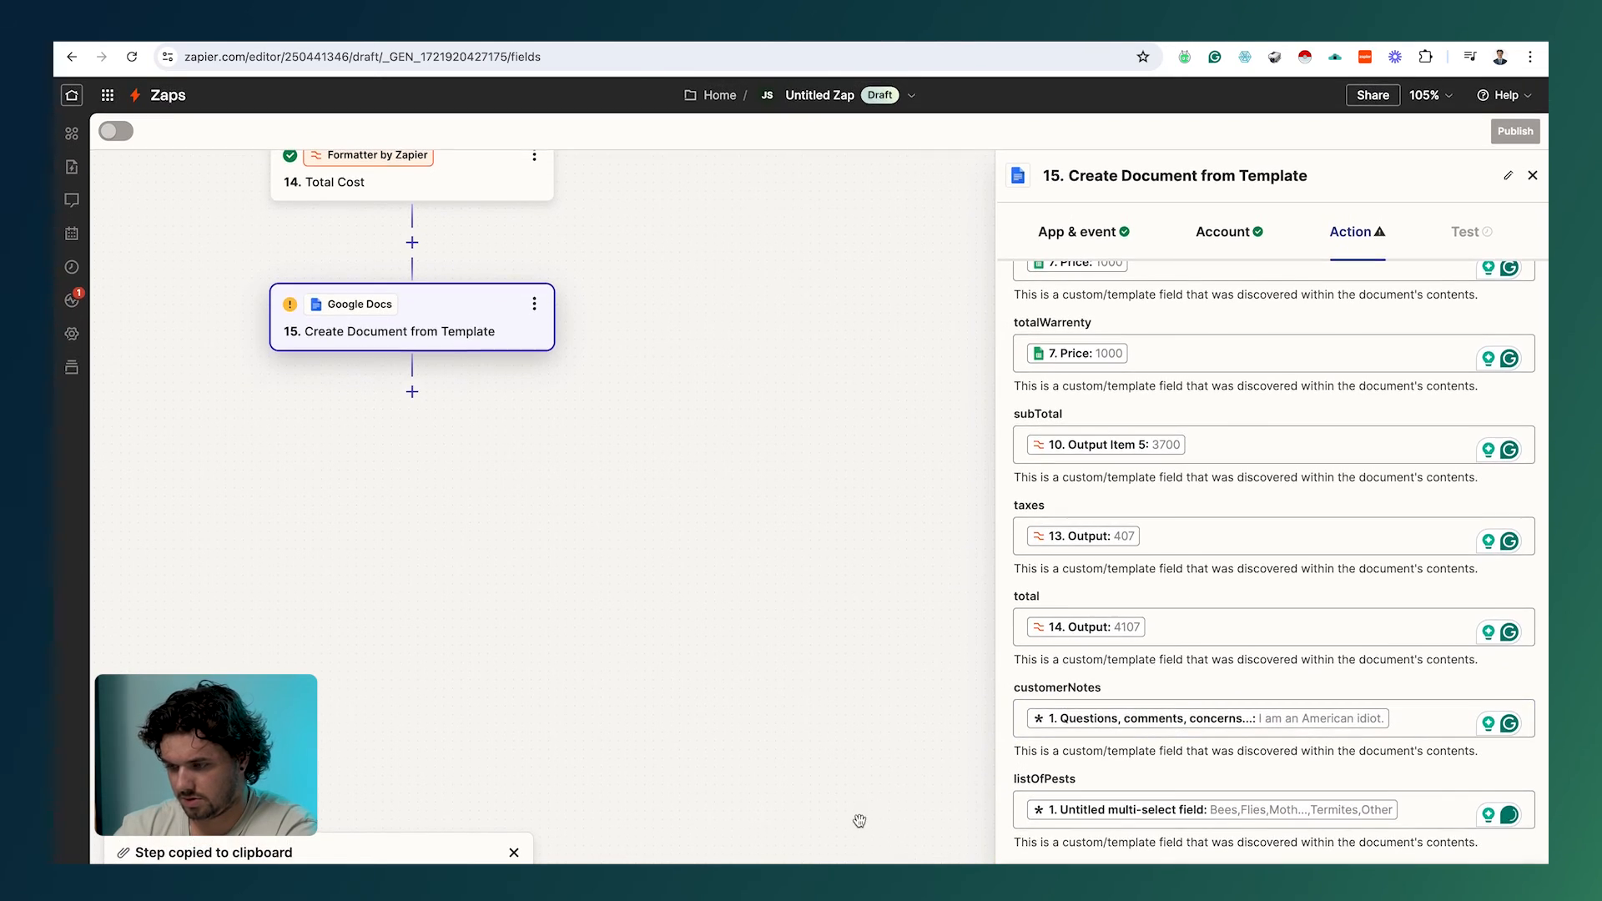
pyautogui.scroll(20, 1261, 533)
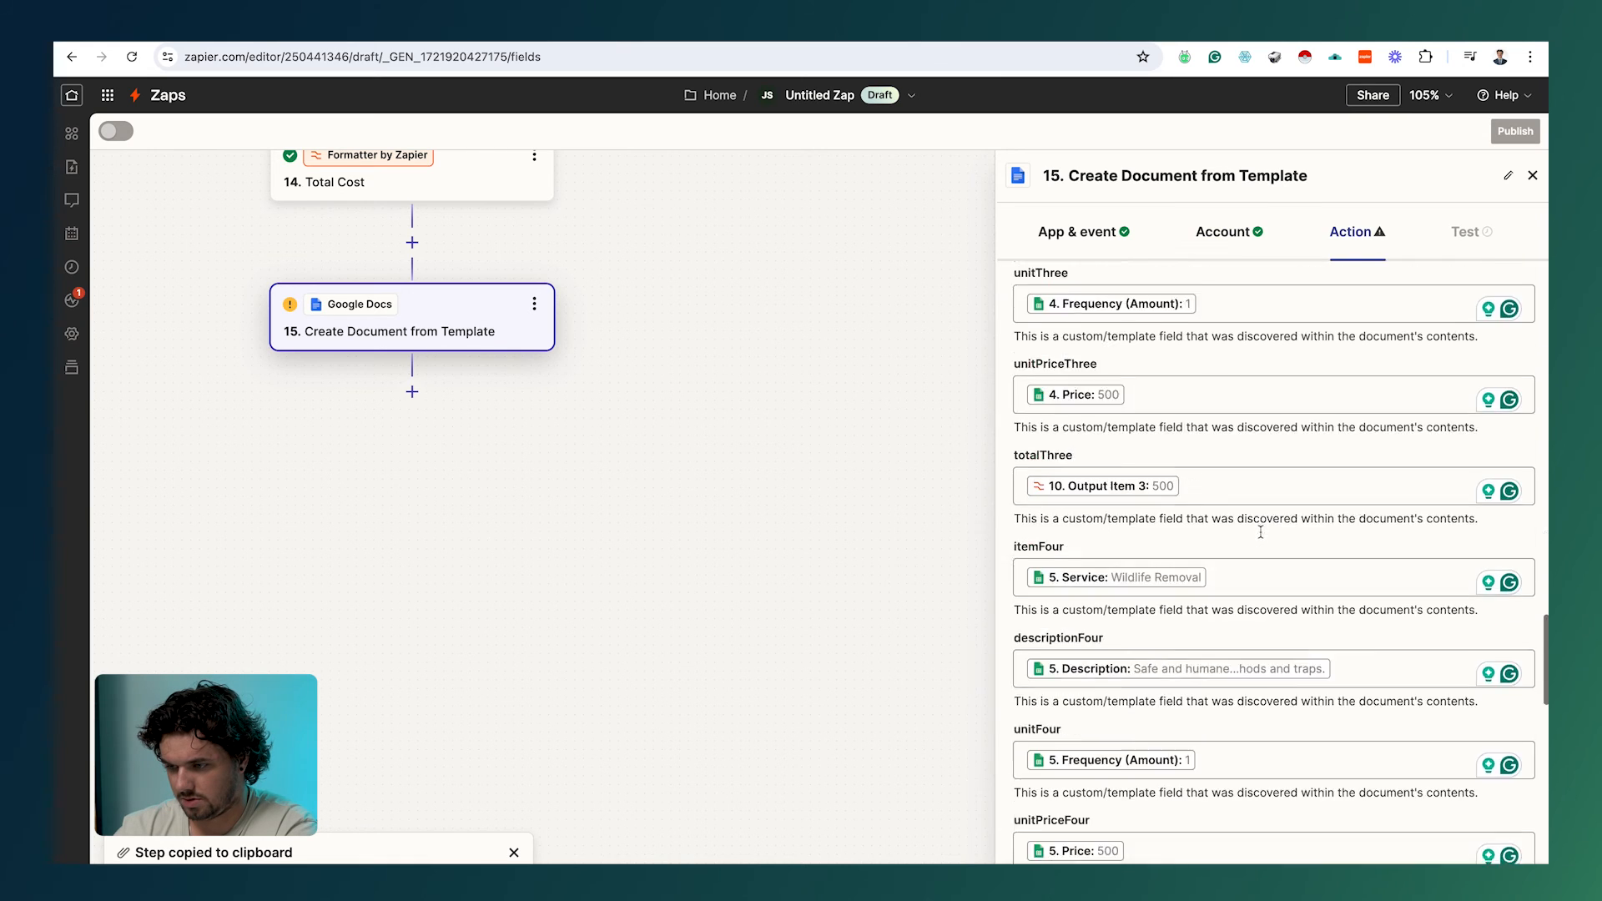
pyautogui.scroll(3, 1261, 536)
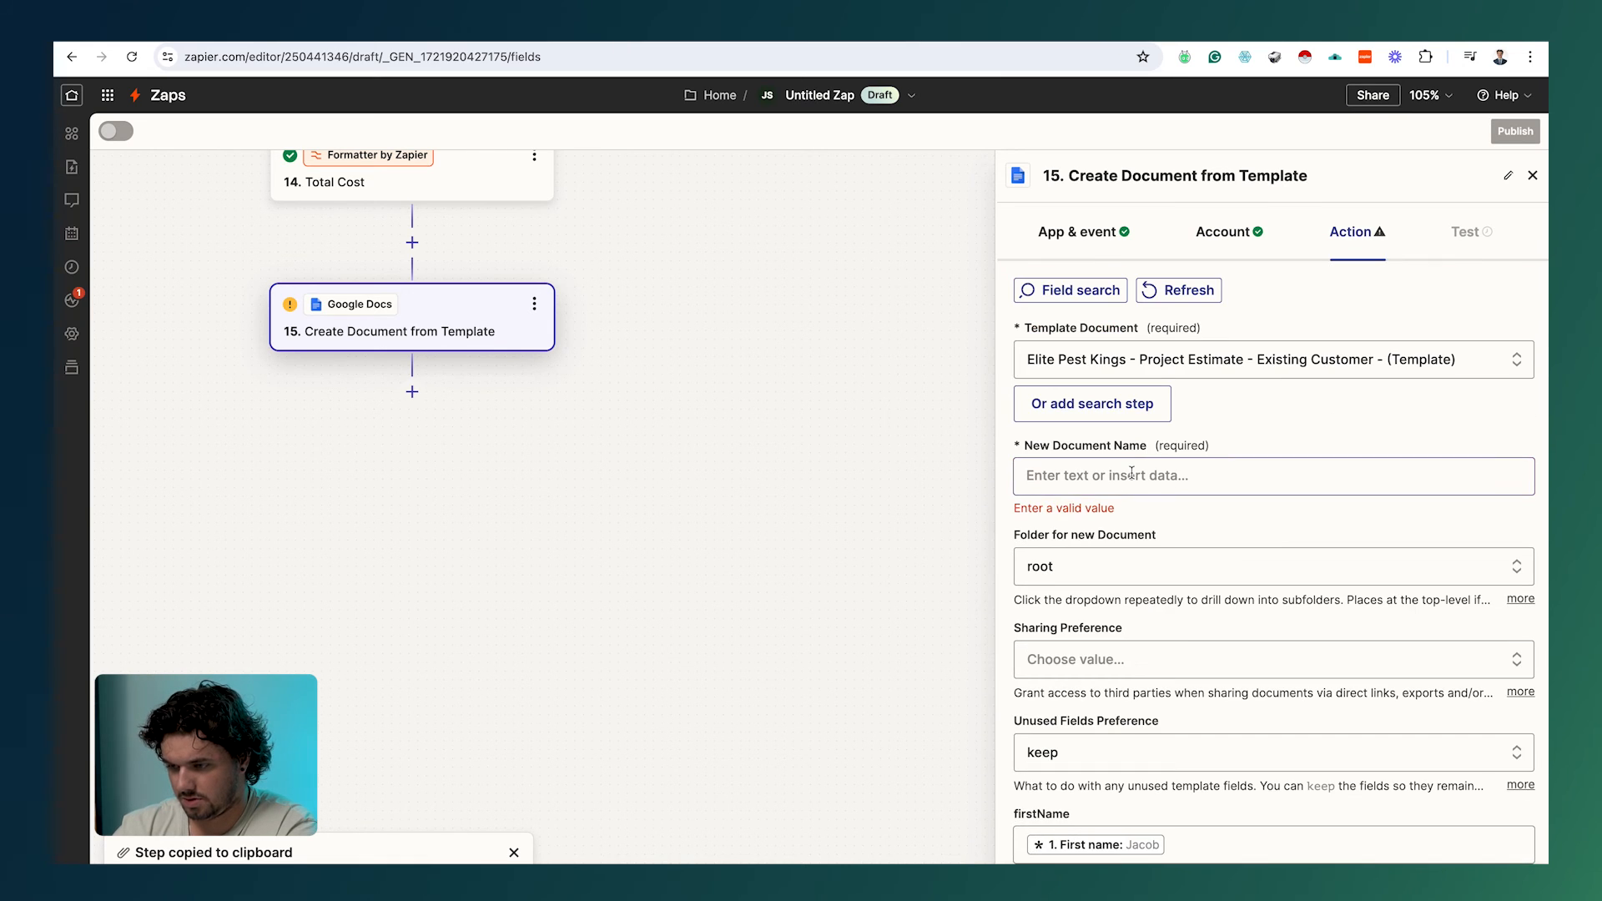
# Step: Enter 'Custom Quote -' as the New Document Name
pyautogui.click(1132, 473)
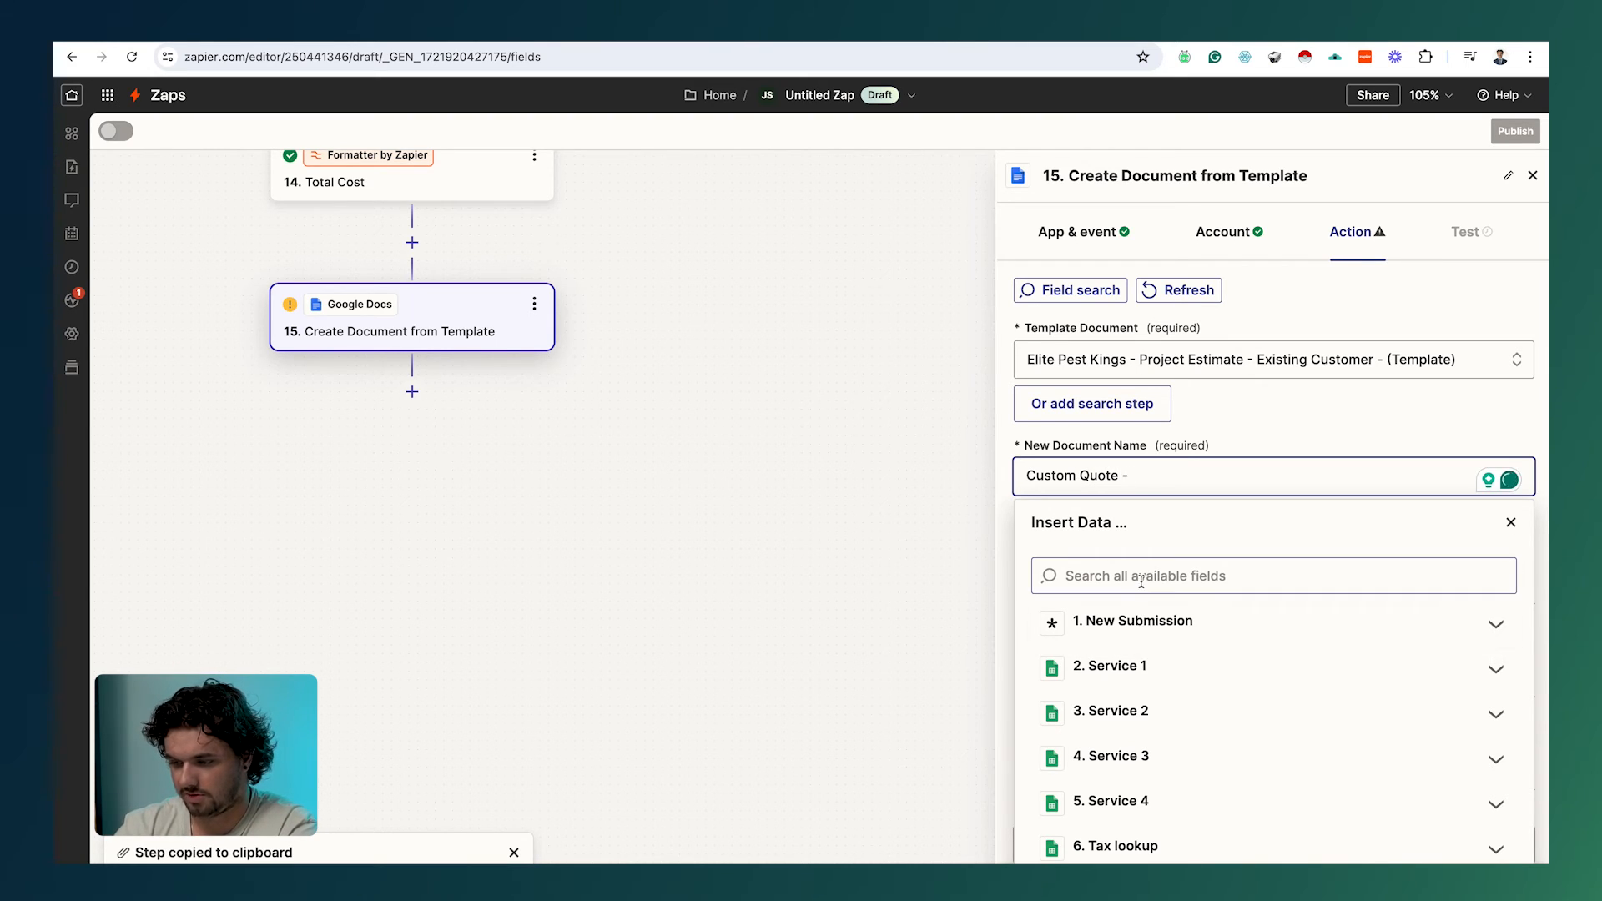
pyautogui.click(863, 620)
pyautogui.scroll(-3, 1232, 657)
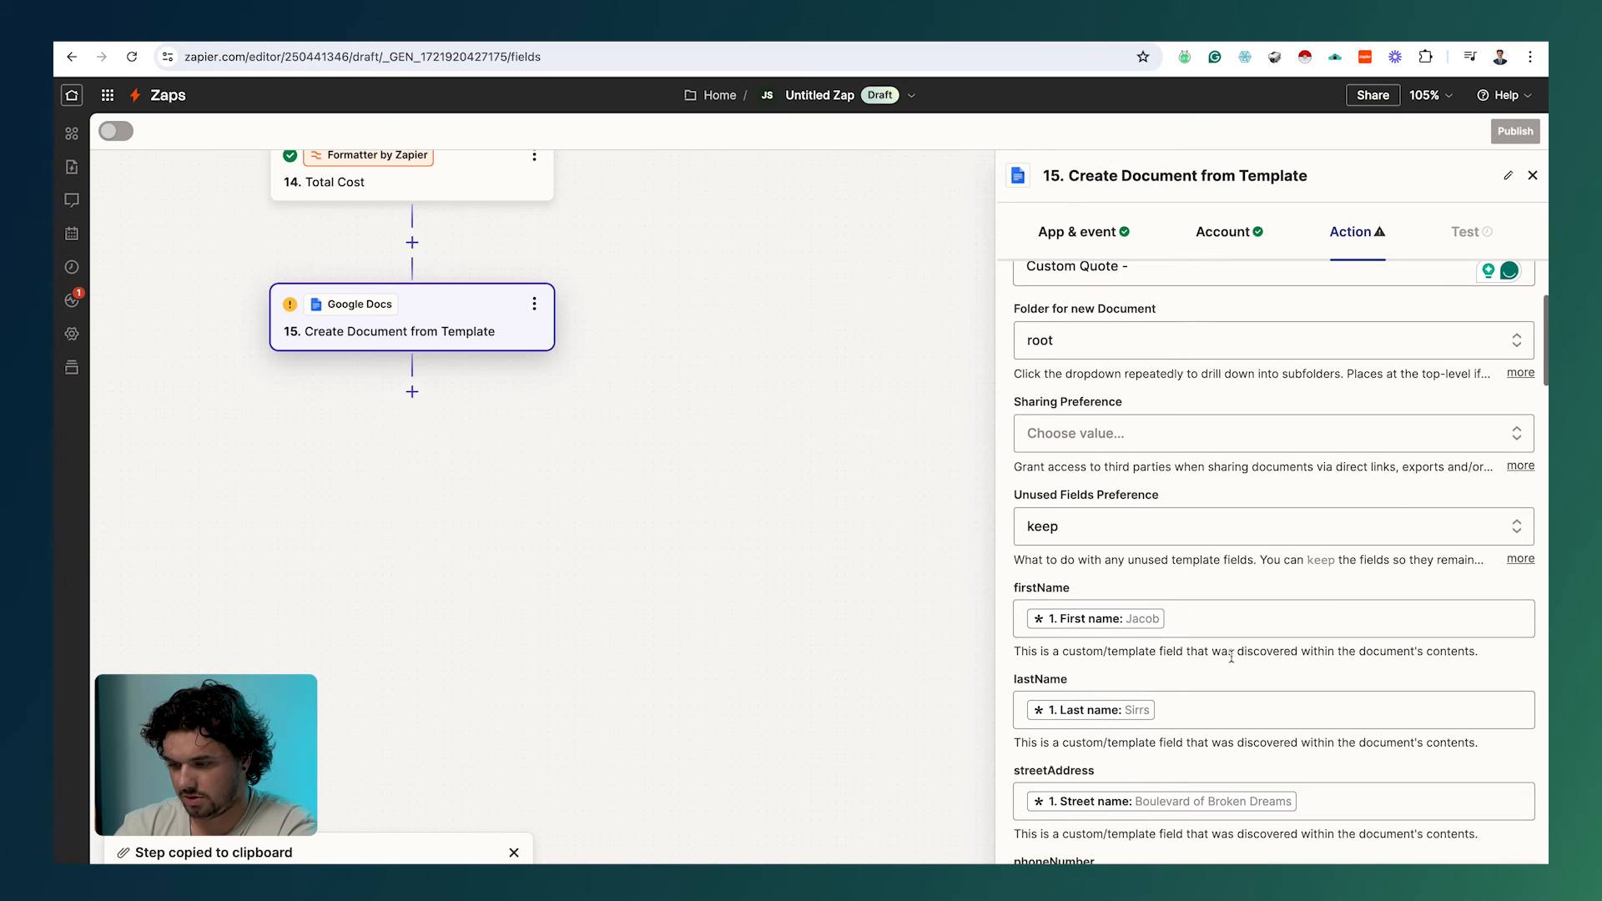
pyautogui.click(1195, 610)
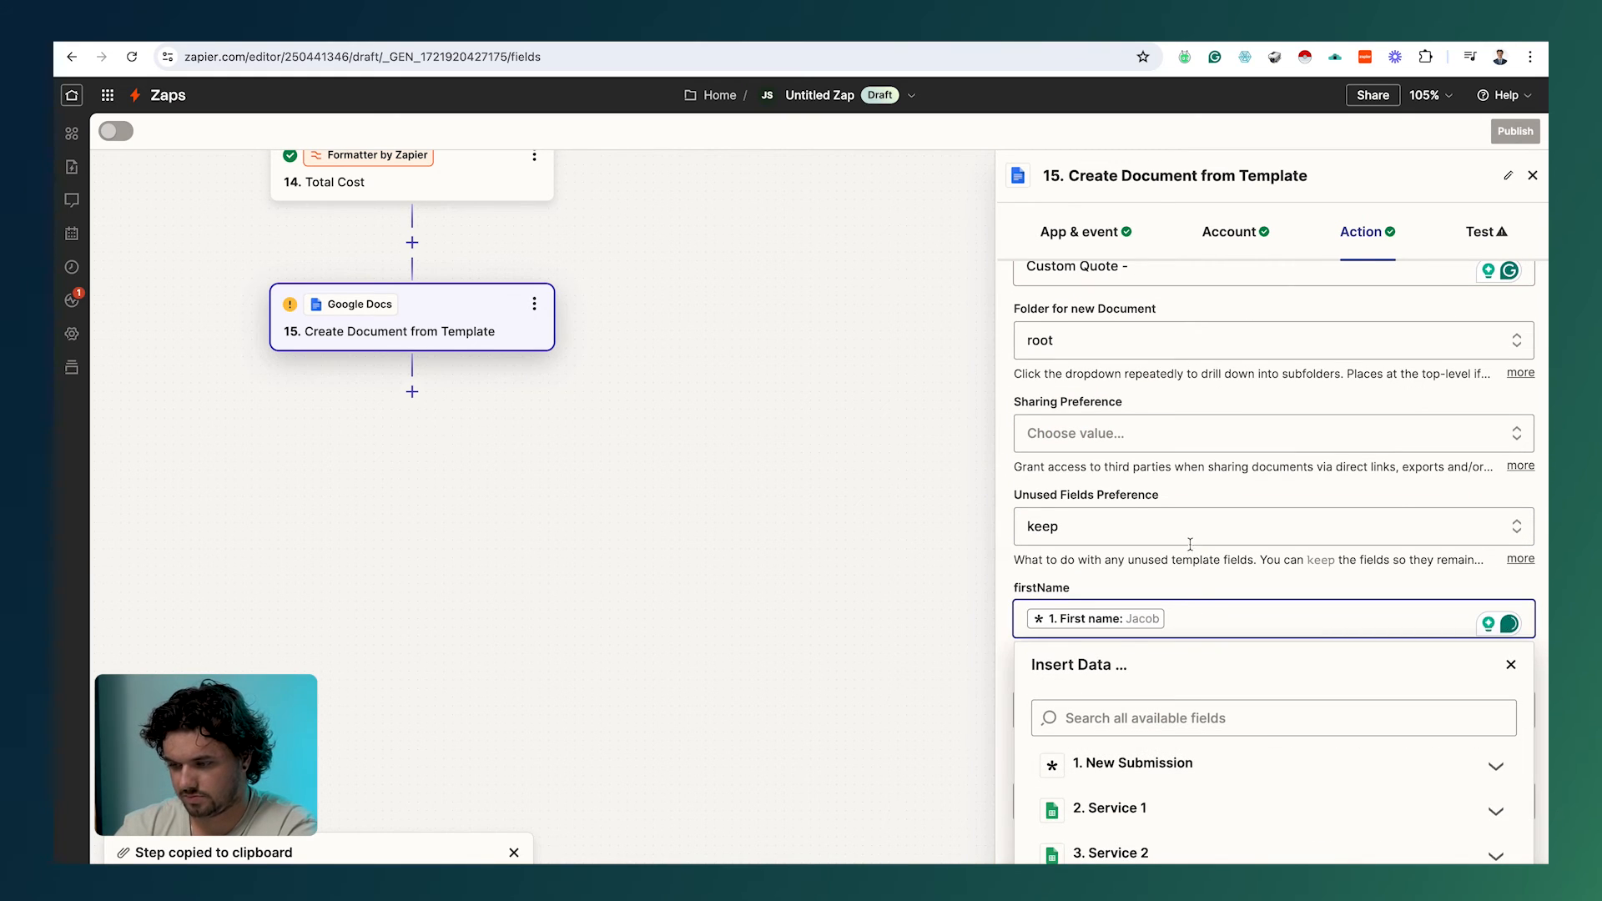
pyautogui.scroll(3, 1188, 535)
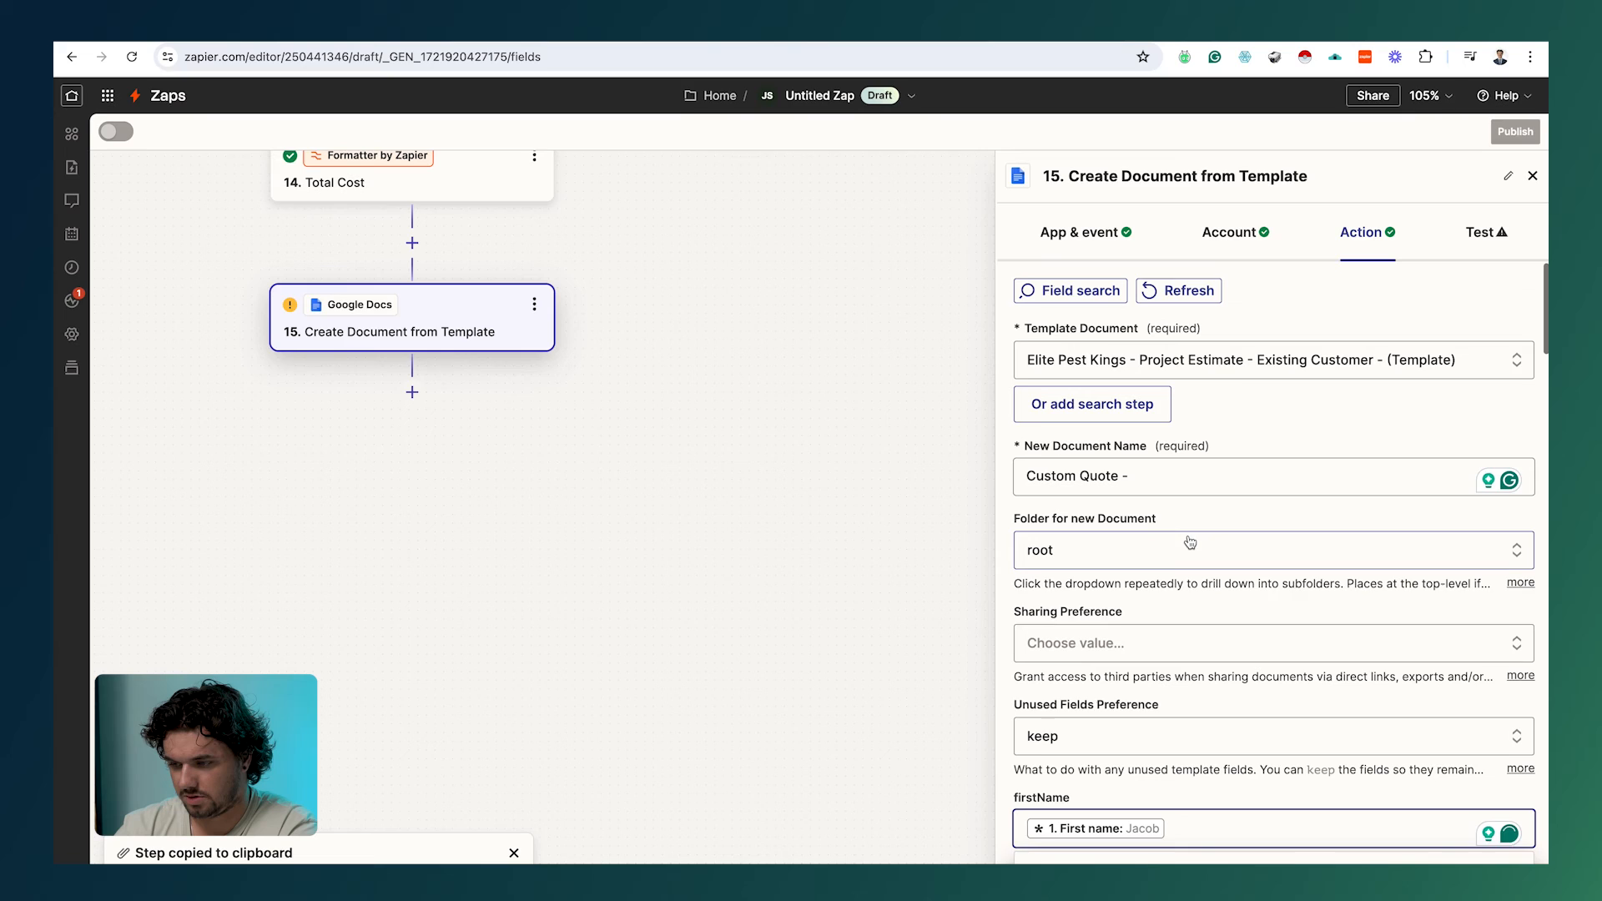
# Step: Append the submission's First name and Last name to the document name via a 'name' search
pyautogui.click(1172, 482)
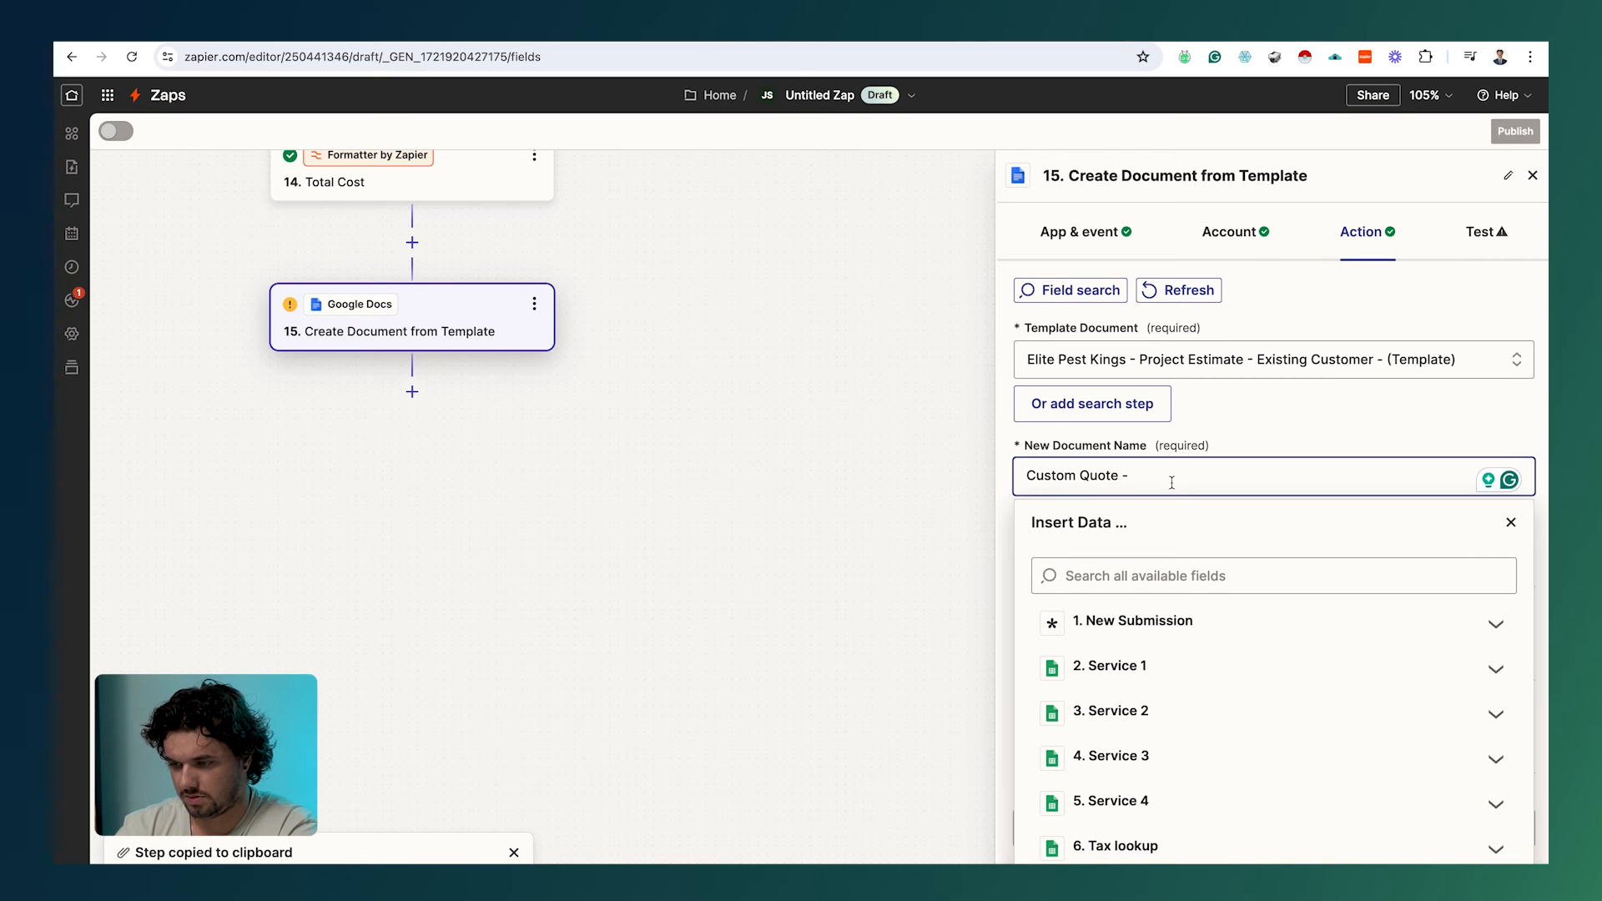
pyautogui.scroll(-1, 1153, 692)
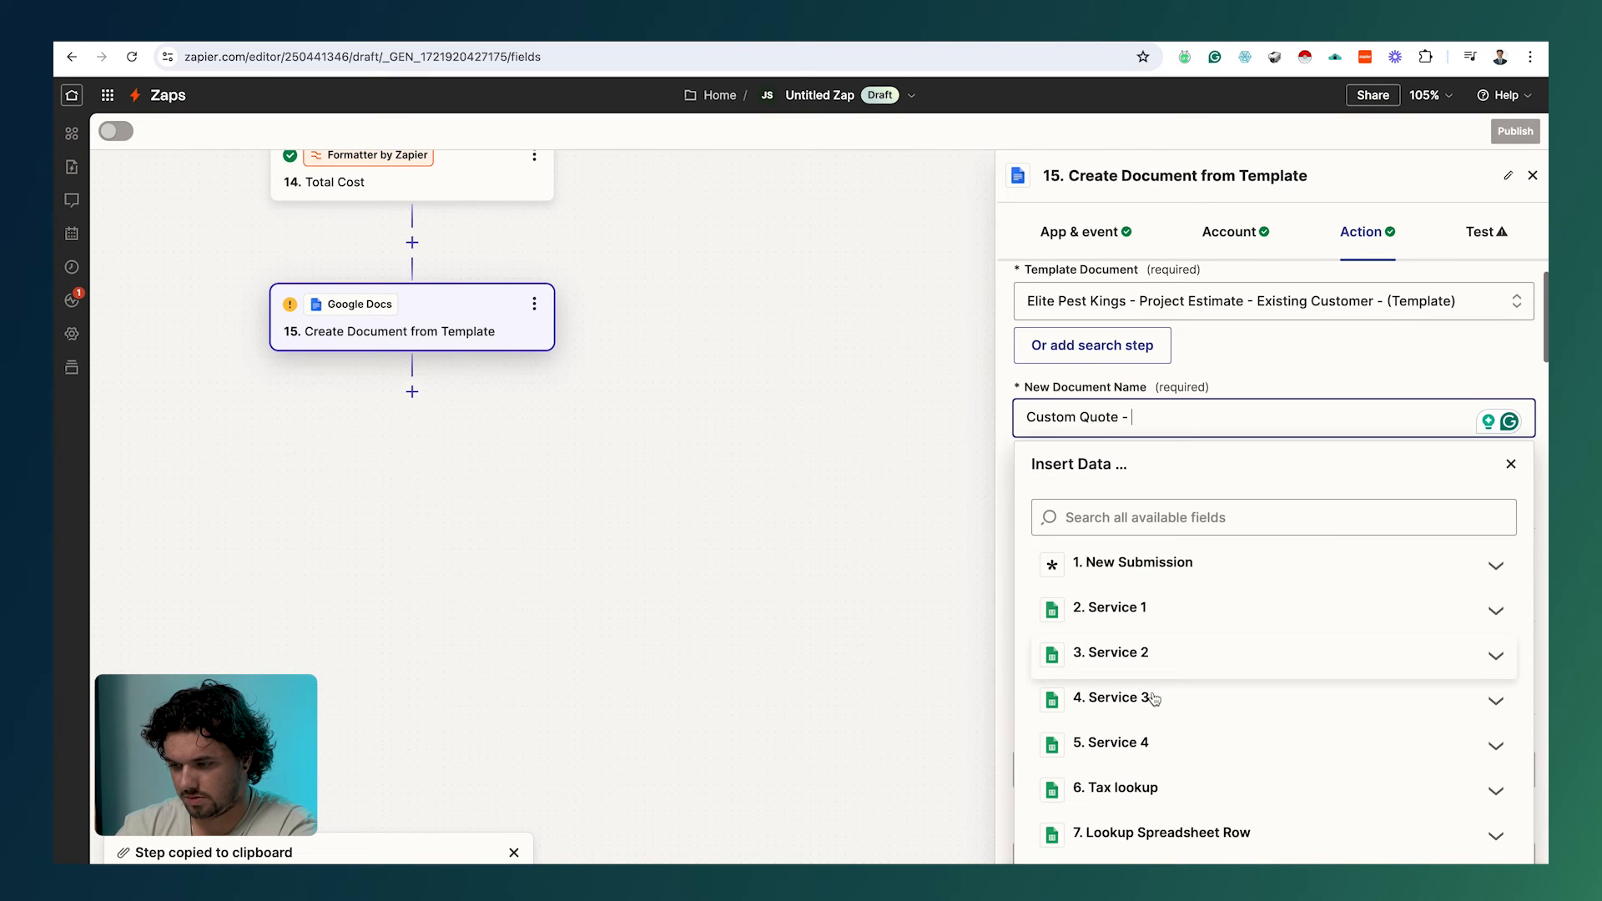
pyautogui.click(1145, 576)
pyautogui.click(1131, 525)
pyautogui.write('name')
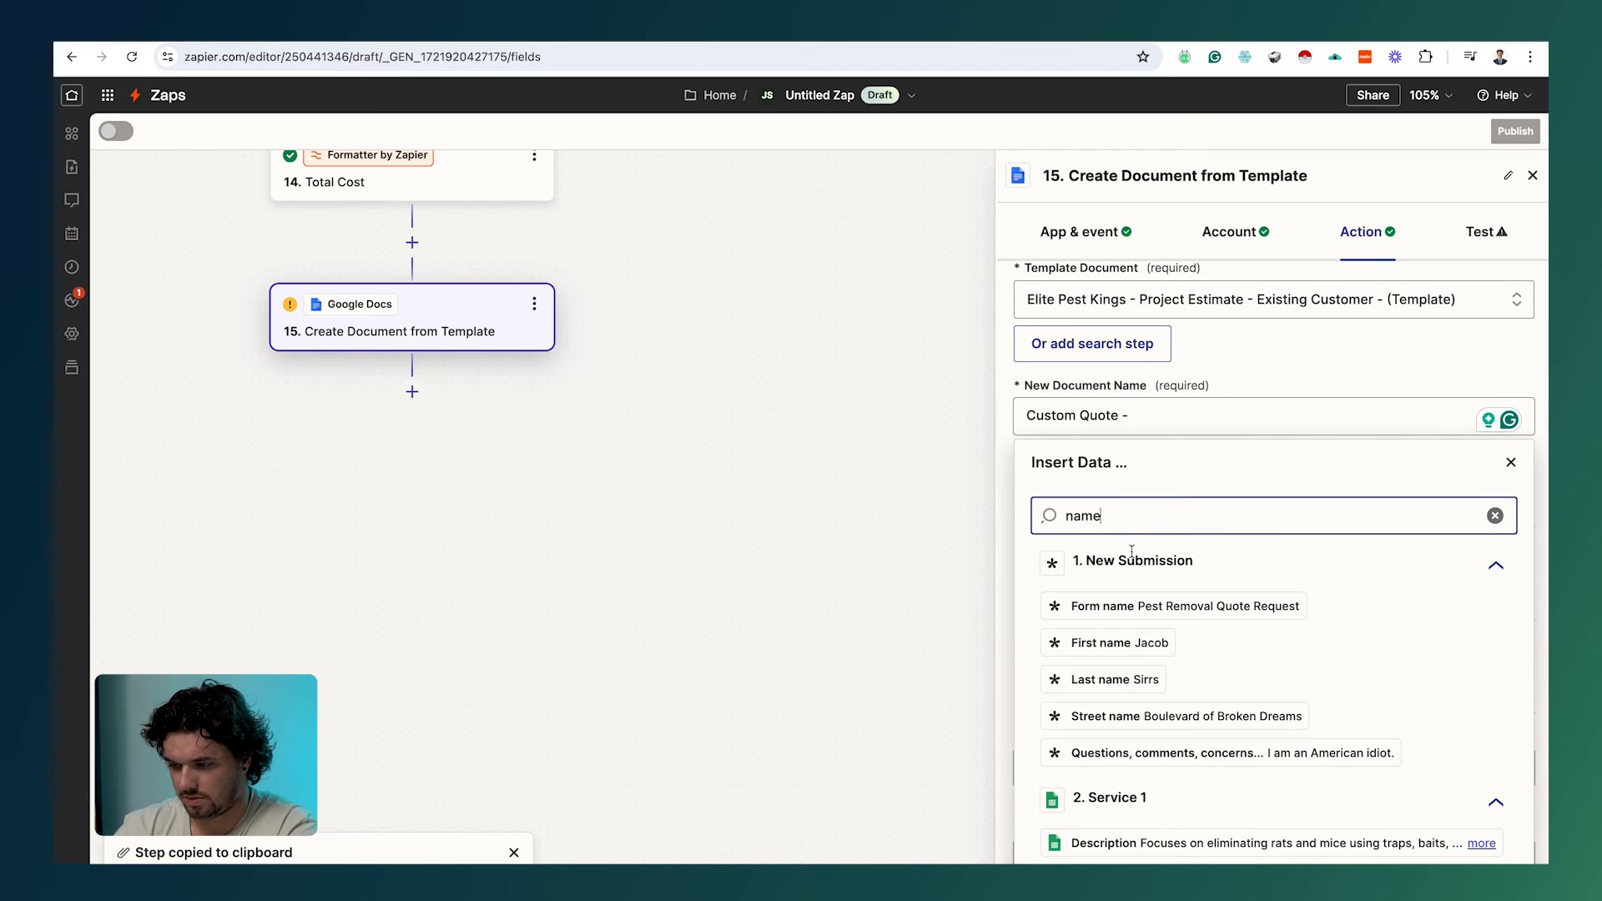
pyautogui.click(1118, 643)
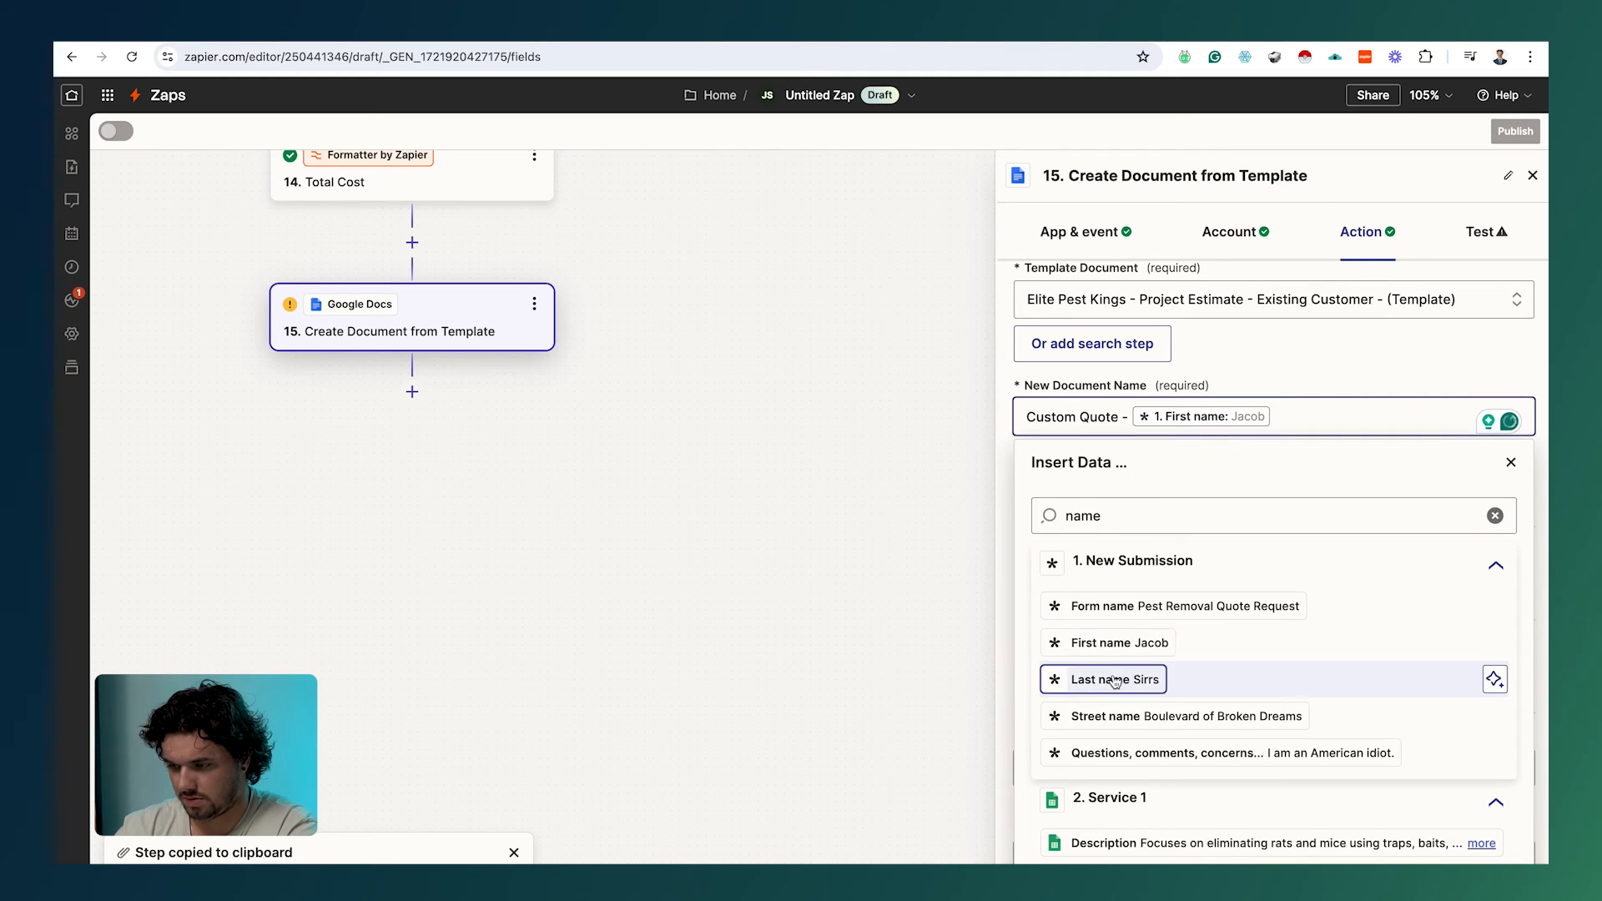
pyautogui.click(1115, 679)
pyautogui.scroll(-10, 1361, 456)
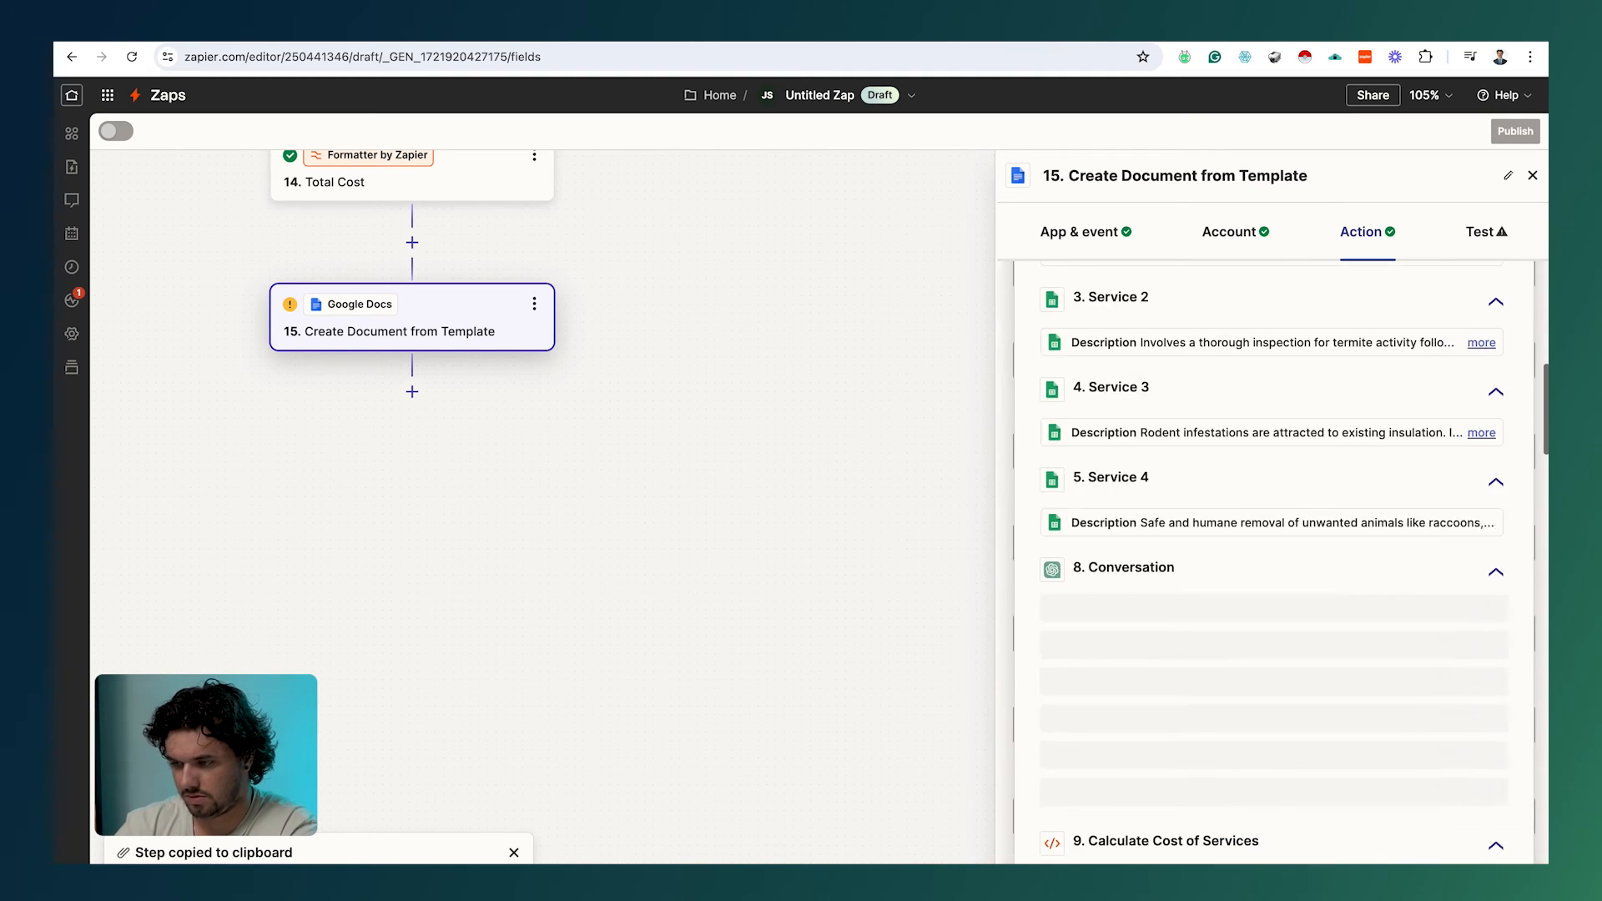
pyautogui.scroll(10, 1361, 455)
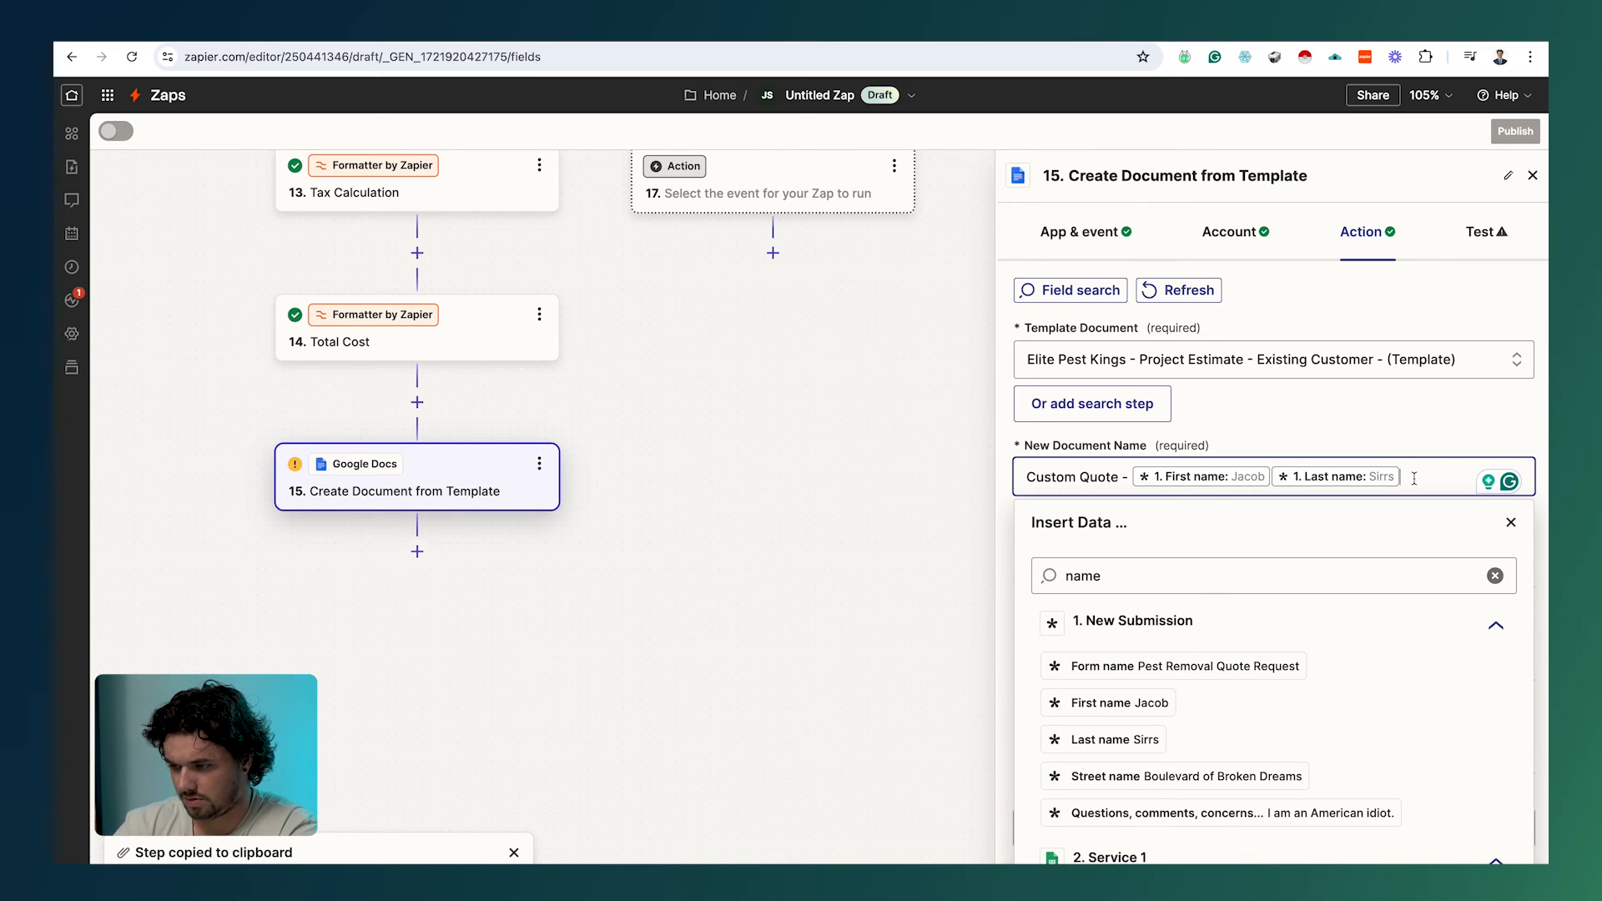
pyautogui.click(1321, 435)
pyautogui.scroll(-15, 1122, 732)
pyautogui.scroll(-8, 1121, 731)
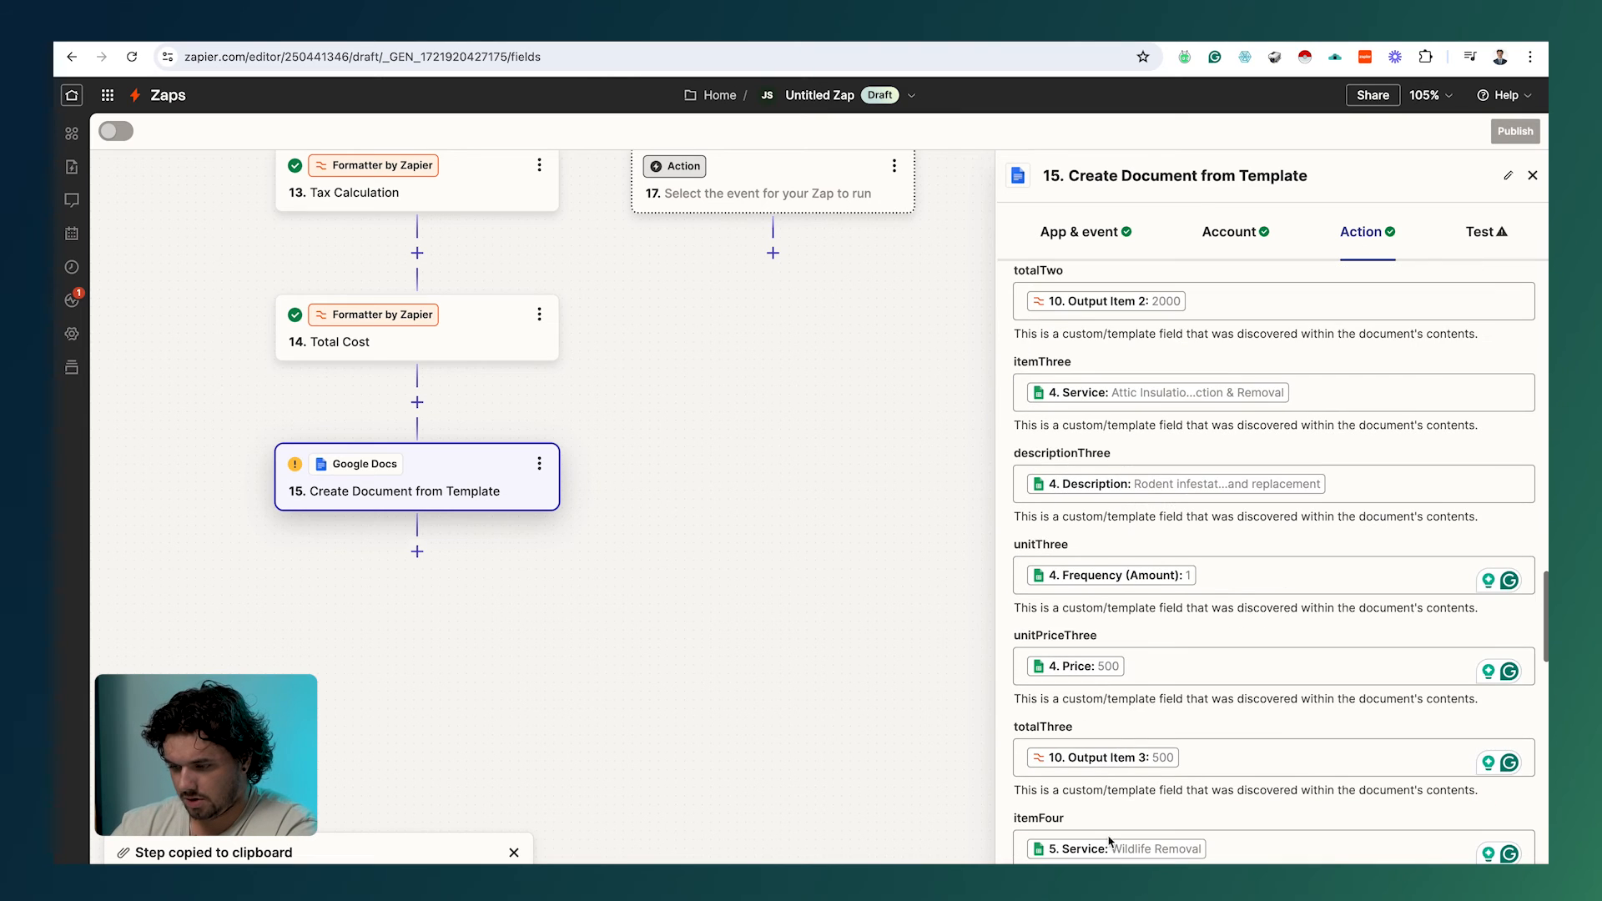
# Step: Test the document step and scroll its Data out results down to Alternate Link
pyautogui.click(1486, 232)
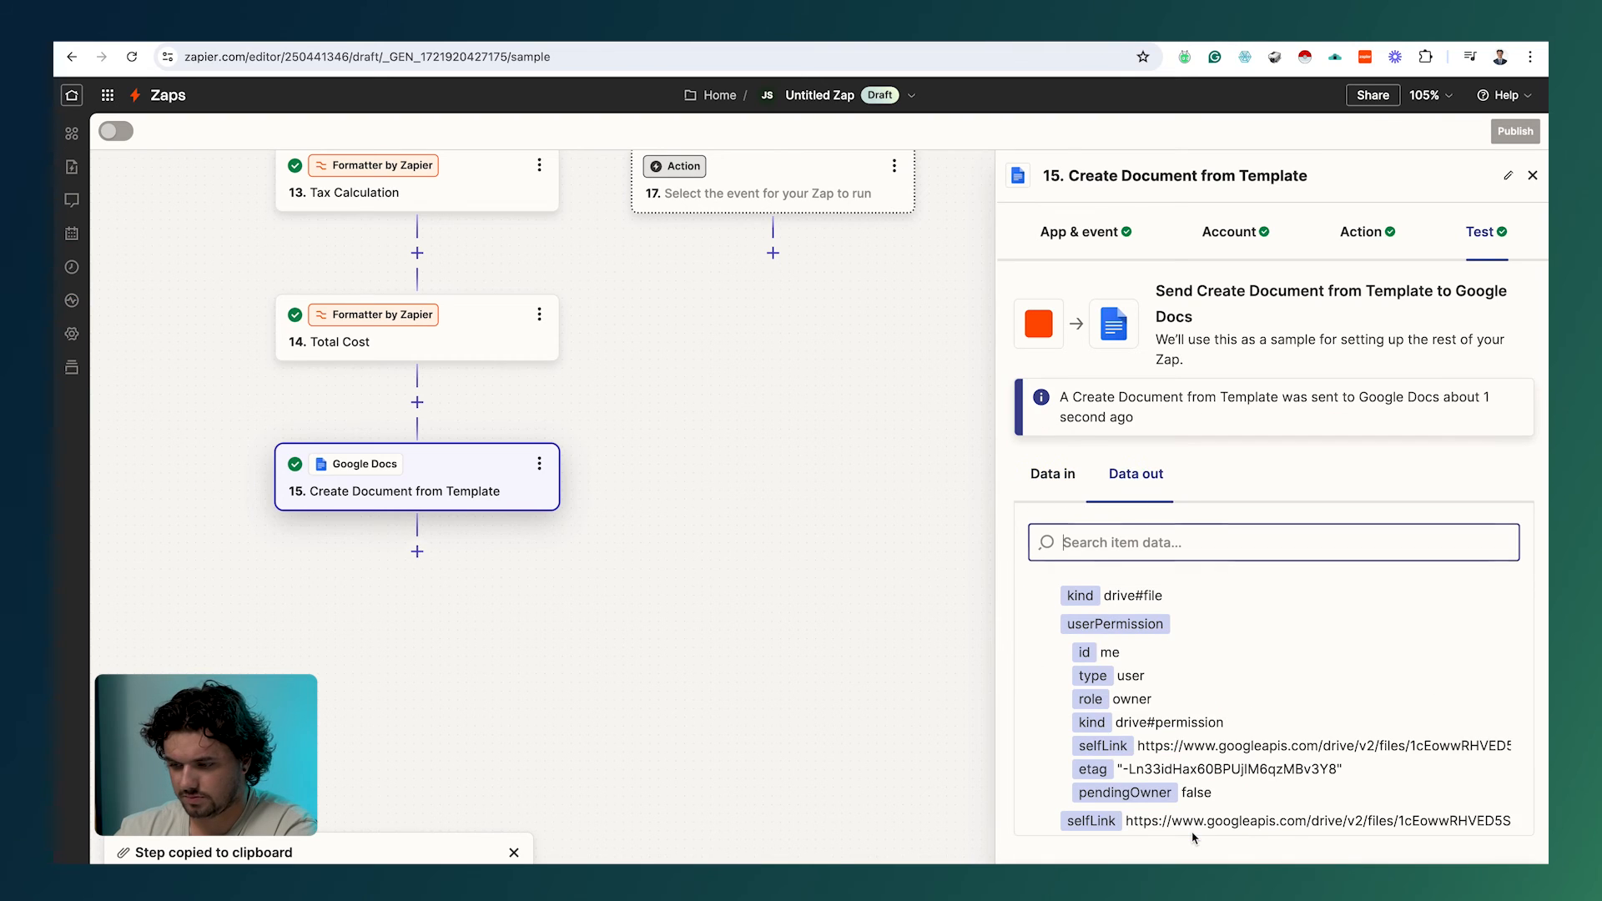
pyautogui.scroll(-3, 1195, 776)
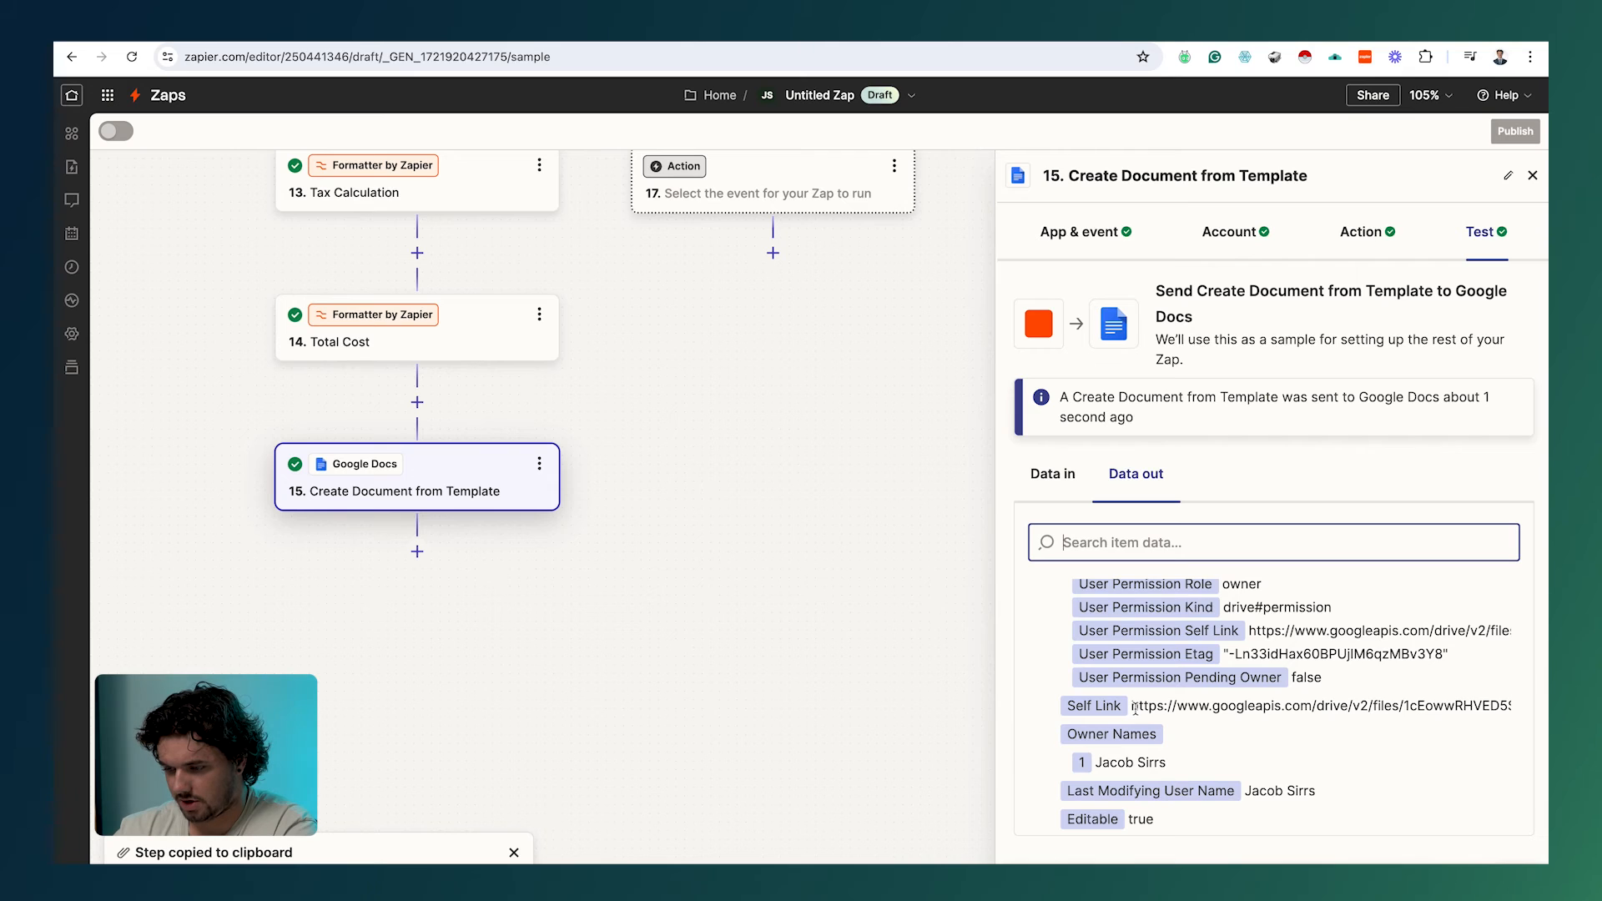
pyautogui.scroll(-5, 1135, 707)
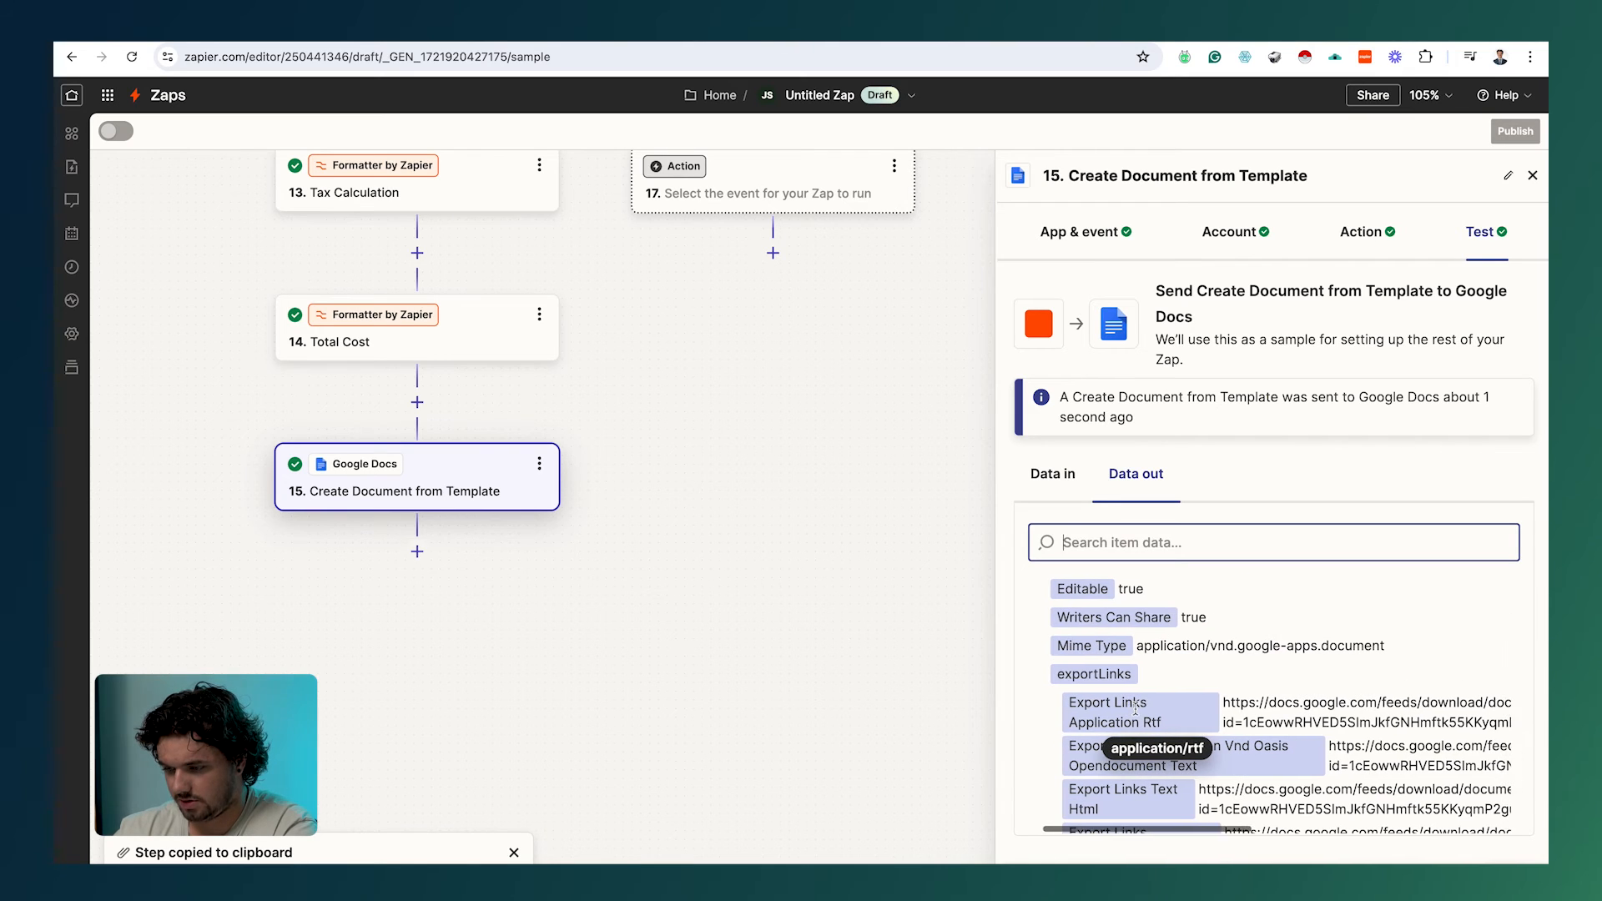
pyautogui.hscroll(1, 1135, 707)
pyautogui.scroll(-3, 1137, 709)
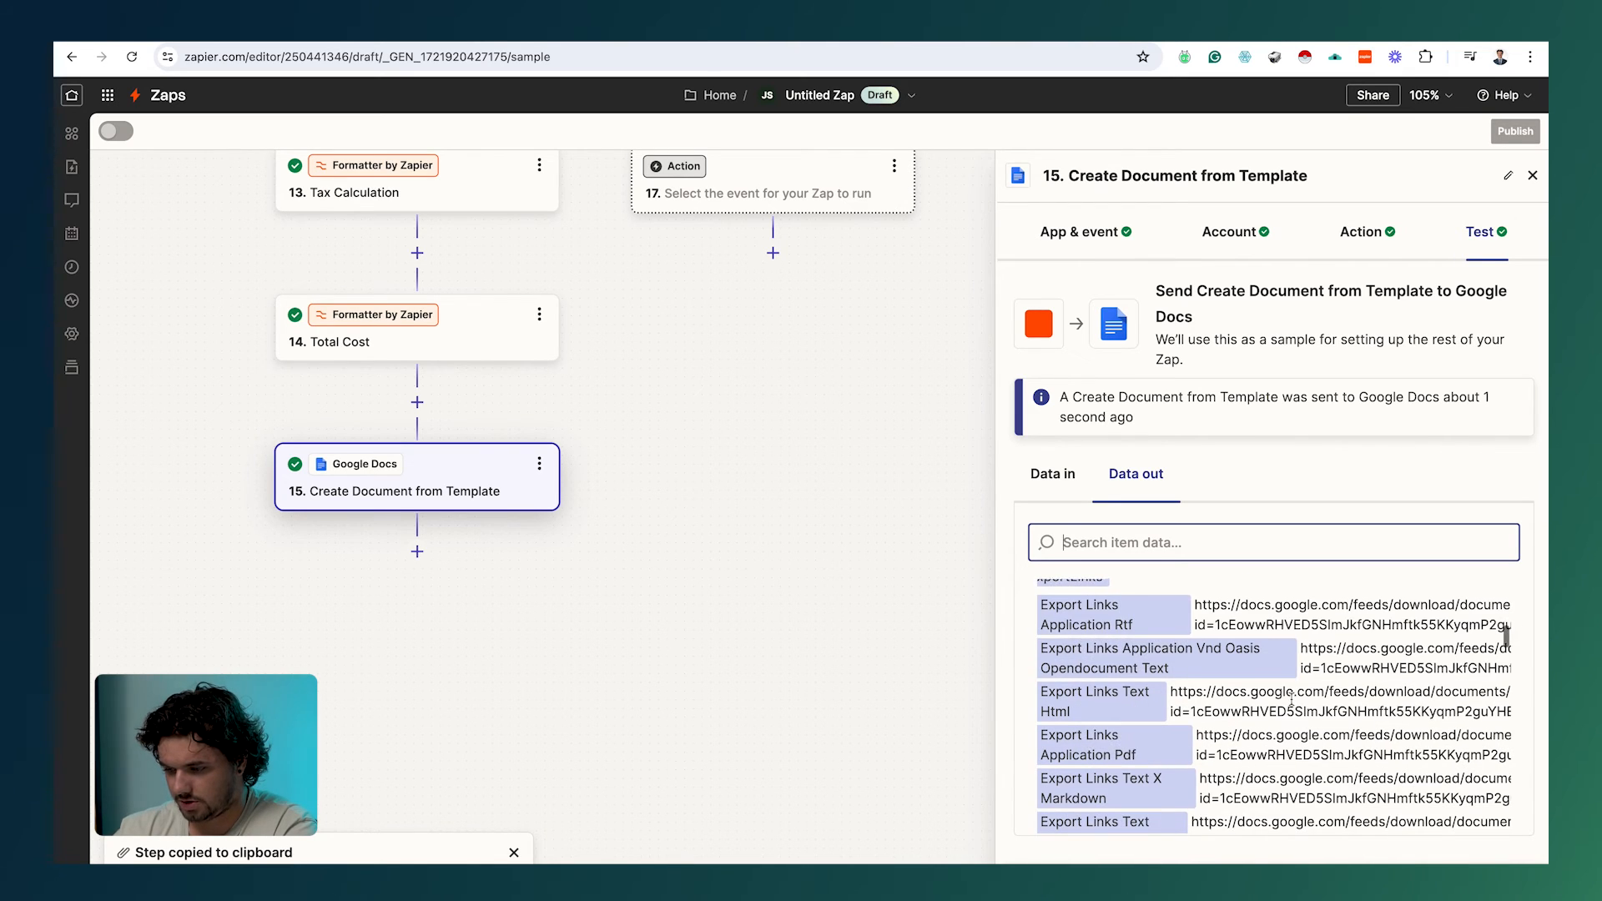
pyautogui.scroll(-5, 1292, 701)
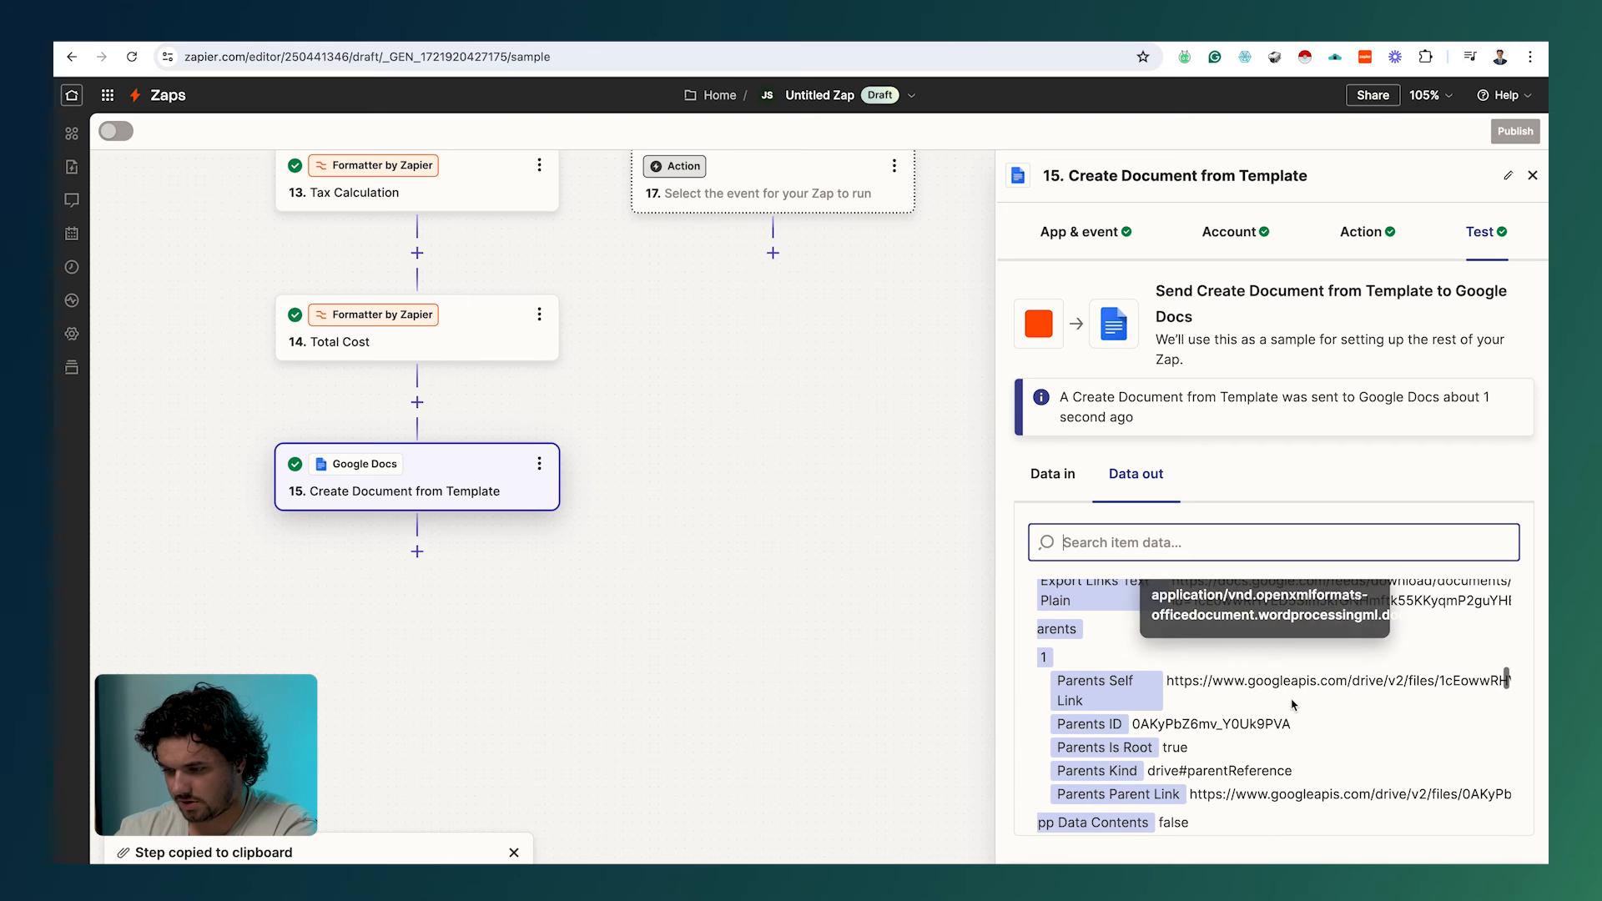
pyautogui.scroll(-6, 1291, 703)
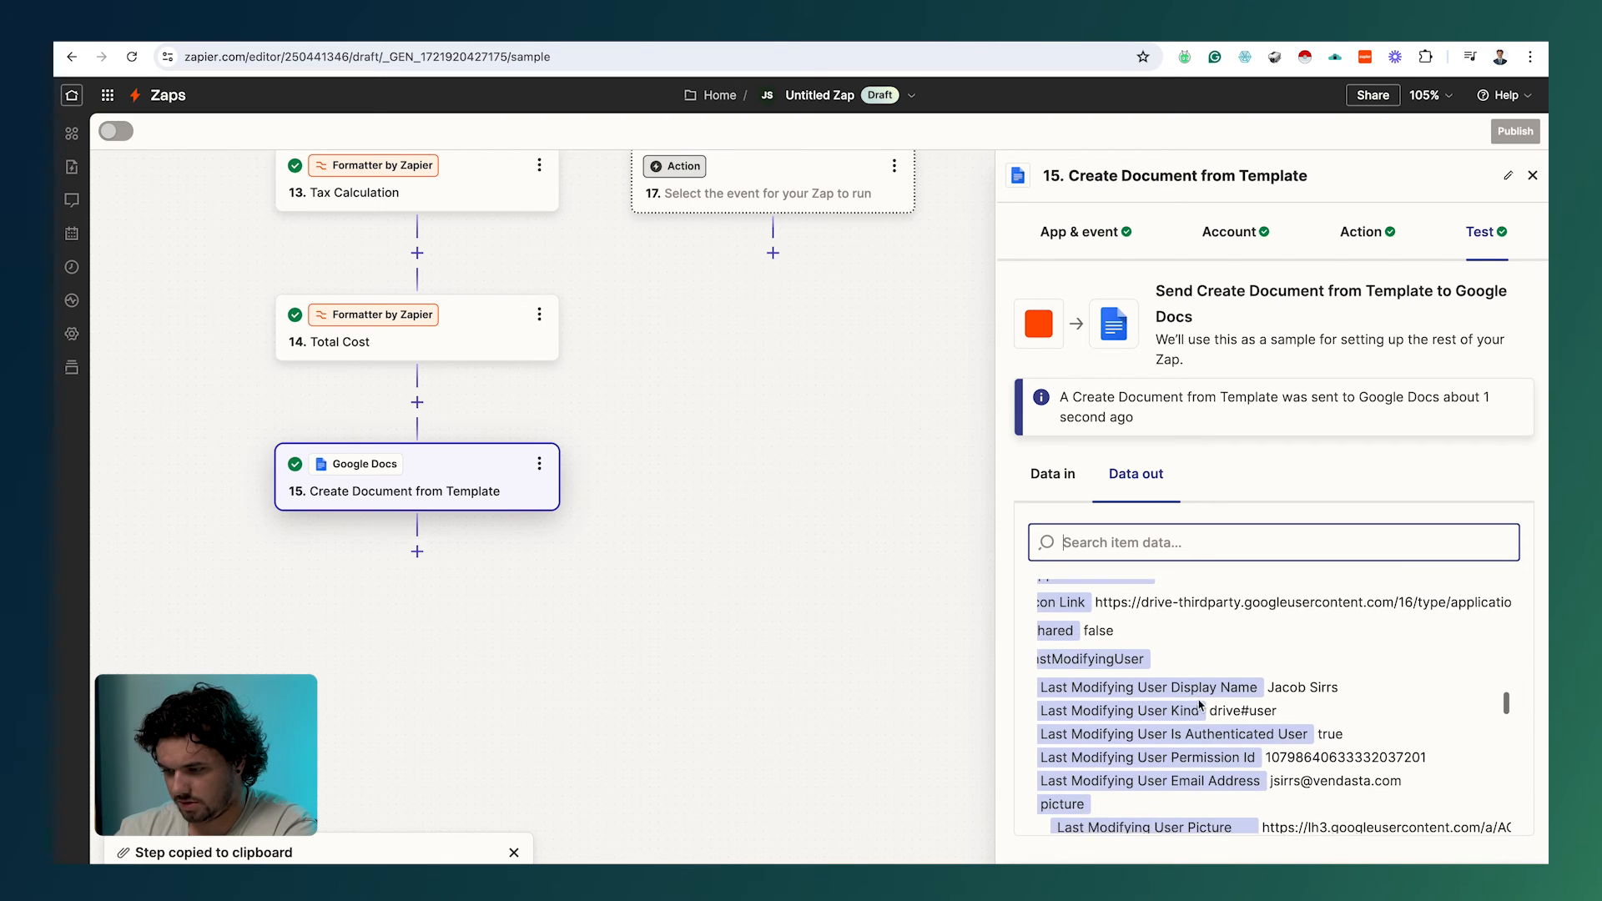
pyautogui.scroll(-5, 1200, 705)
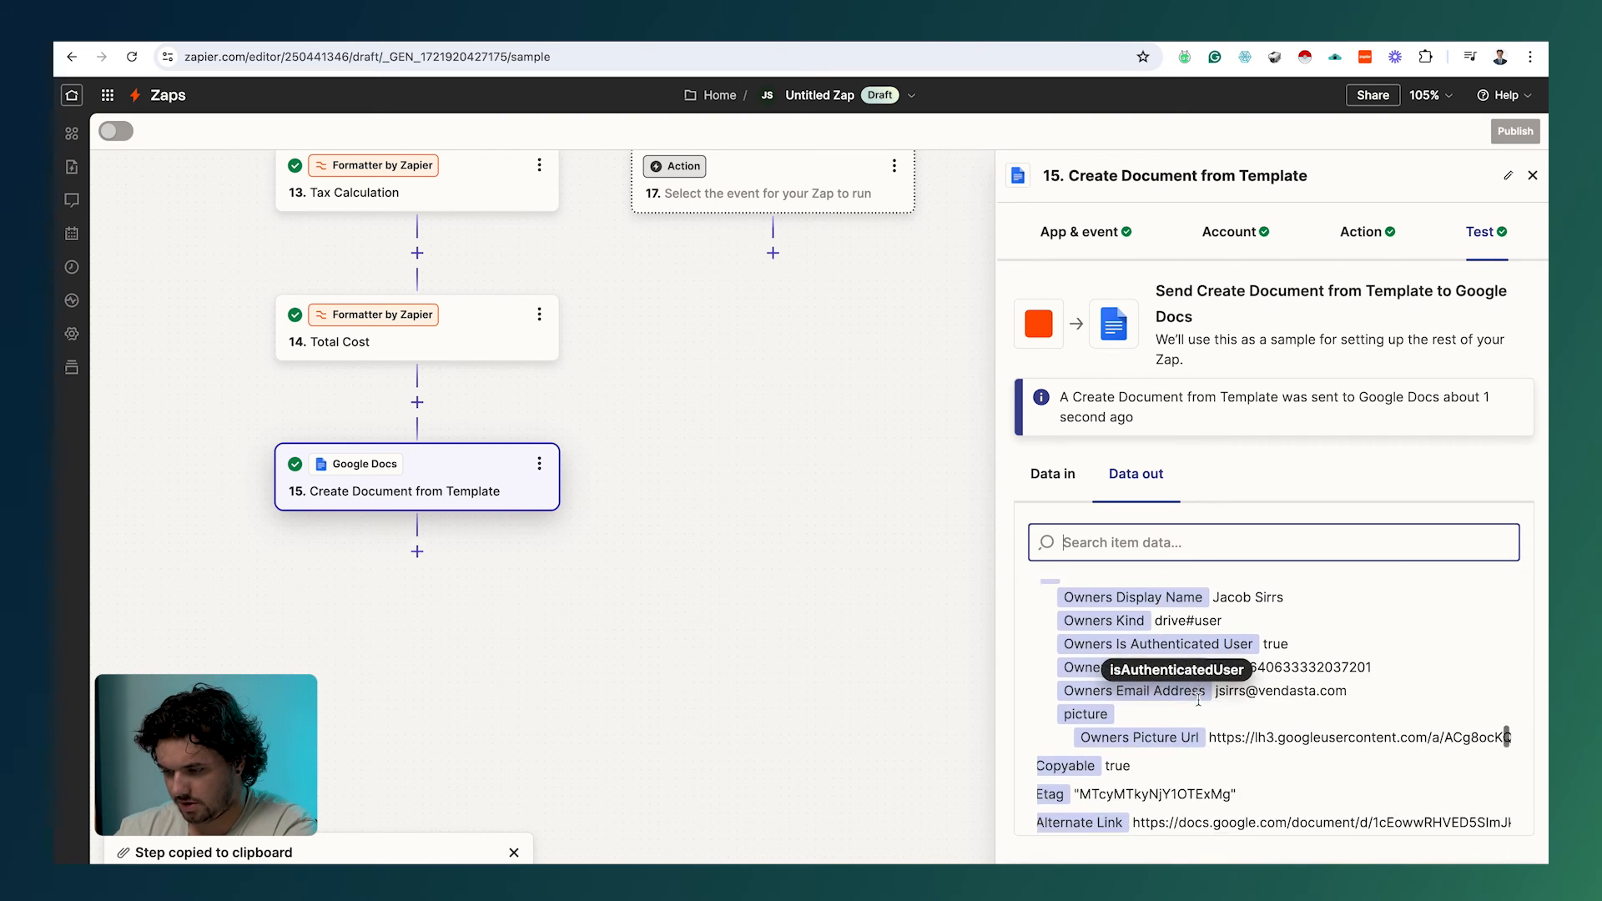
pyautogui.scroll(-5, 1198, 700)
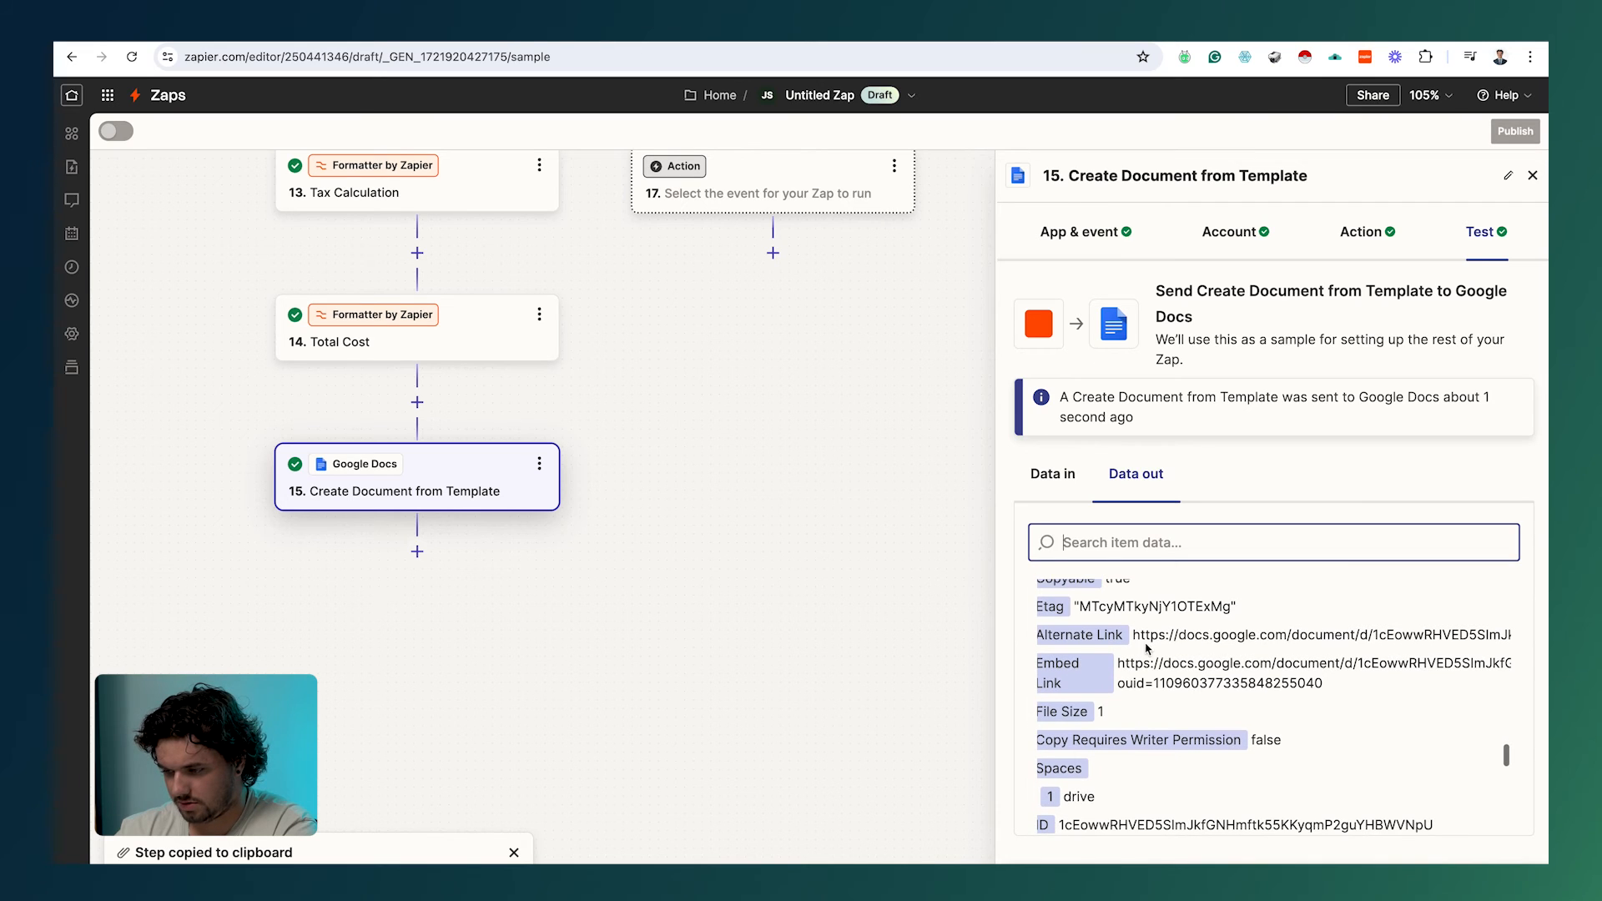
# Step: Open the Alternate Link and check the quote's line items, $3700 subtotal, $407 taxes, $4107 total
pyautogui.moveTo(1135, 636); pyautogui.dragTo(1544, 655)
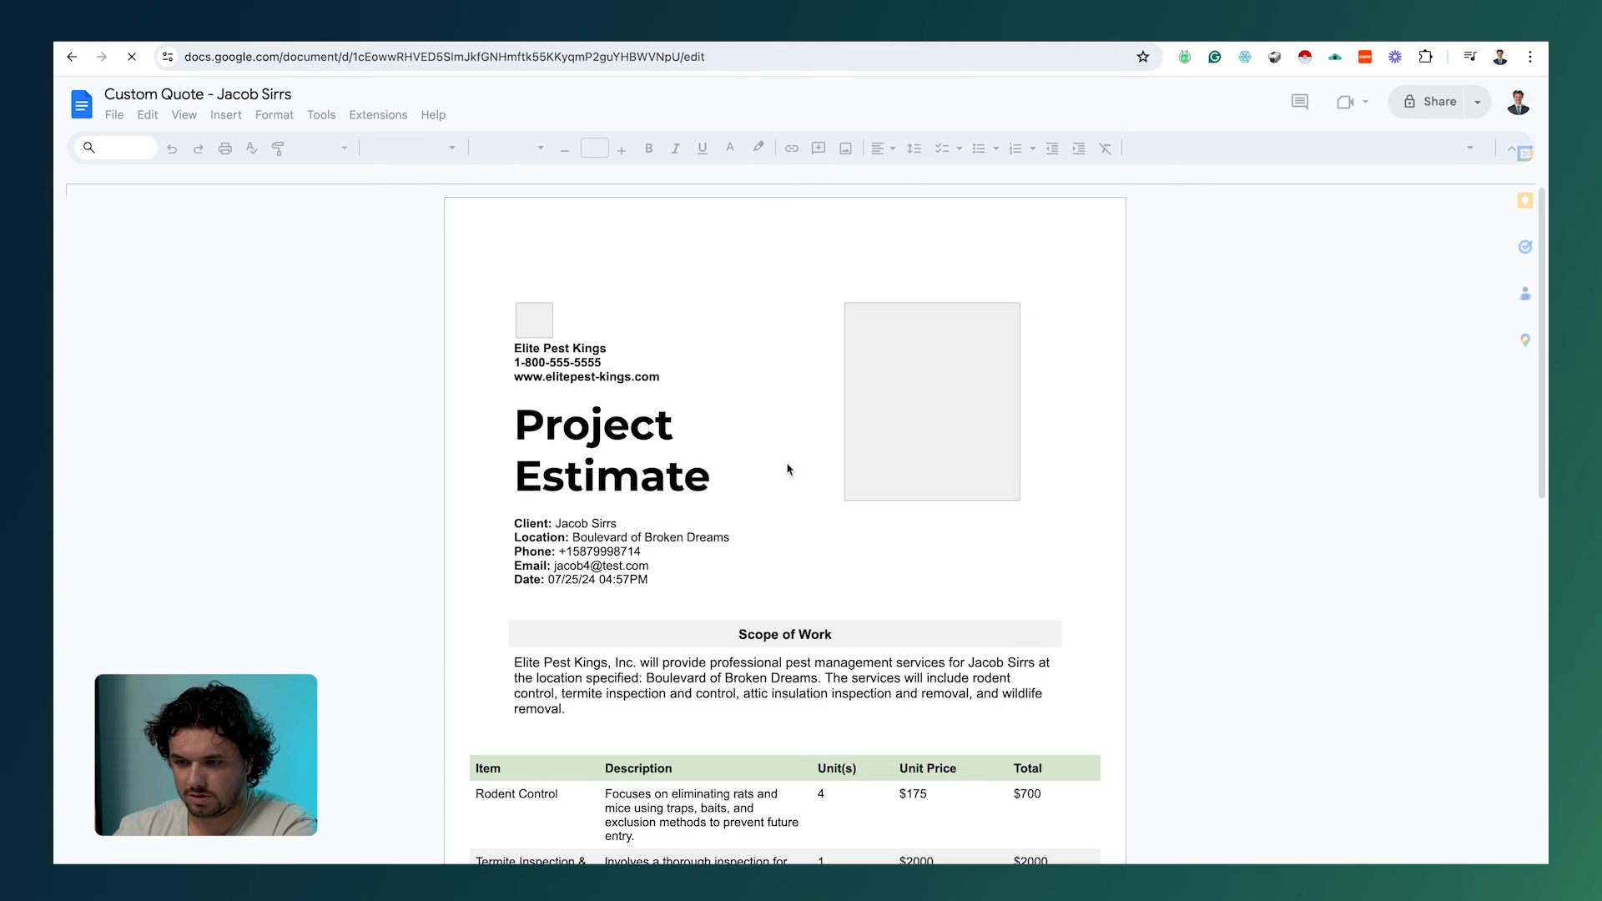
pyautogui.scroll(-1, 788, 478)
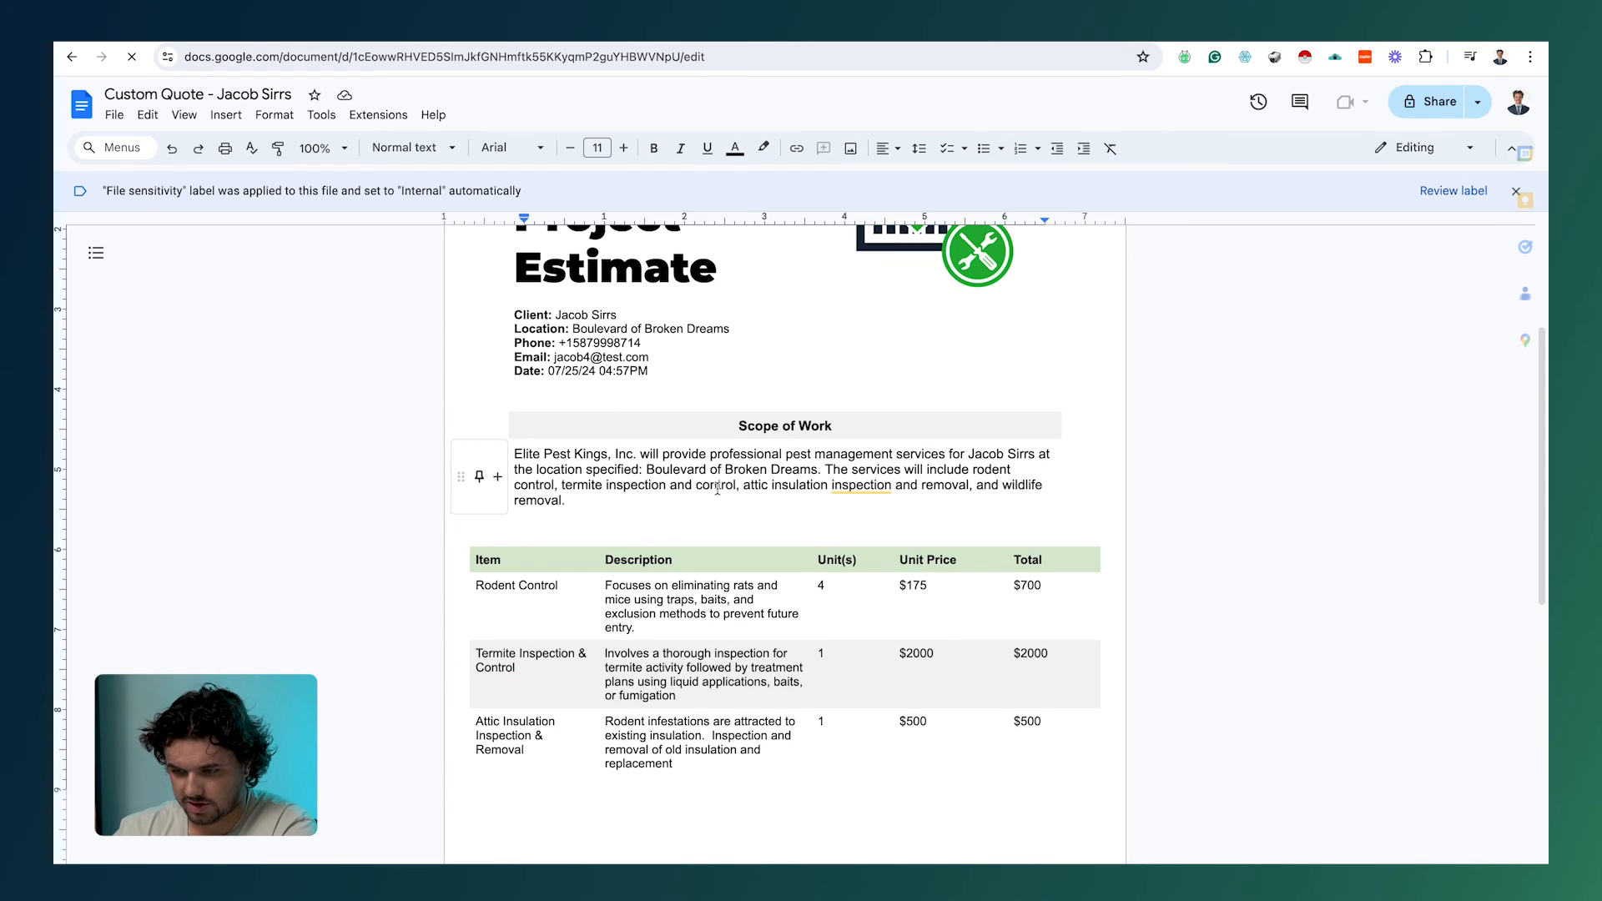
pyautogui.scroll(-3, 718, 488)
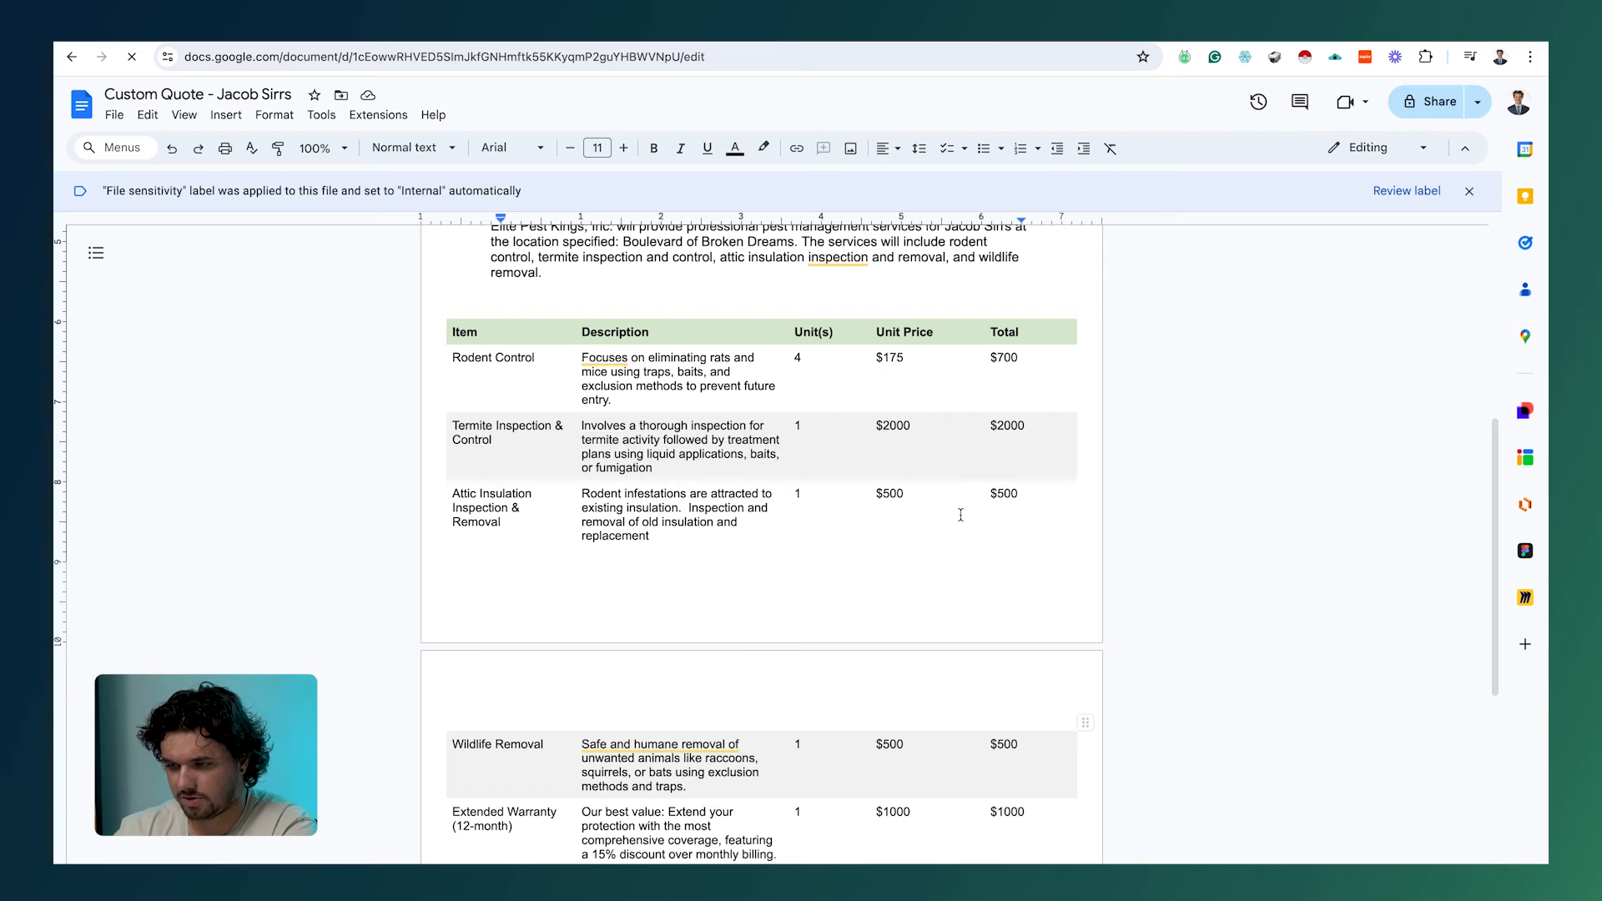
pyautogui.scroll(-3, 1013, 705)
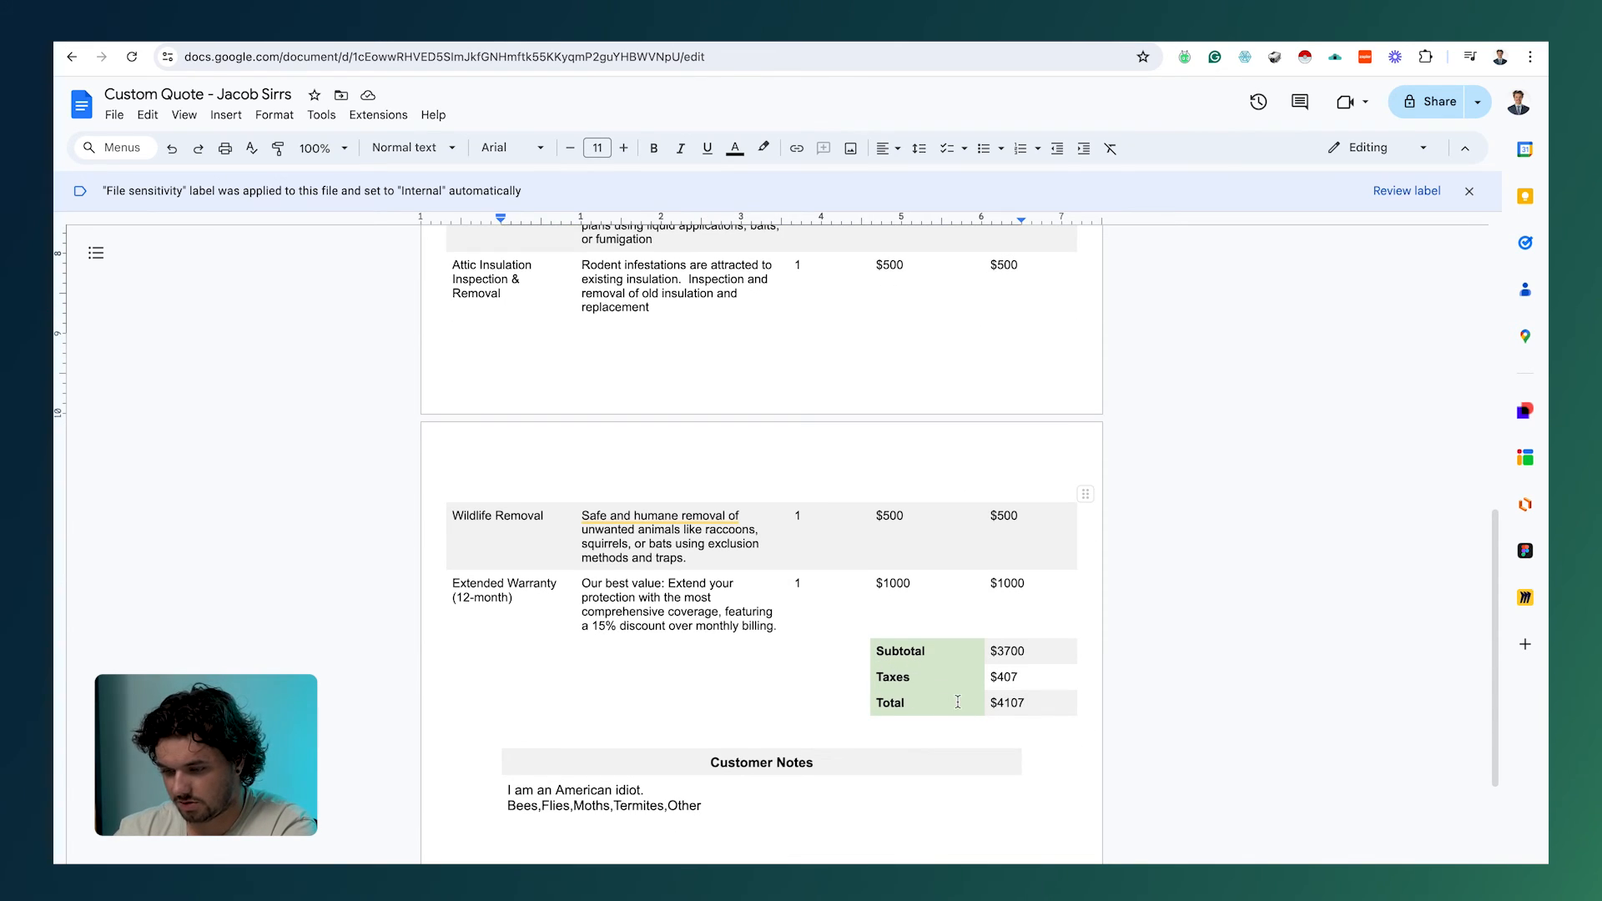
pyautogui.scroll(-1, 957, 702)
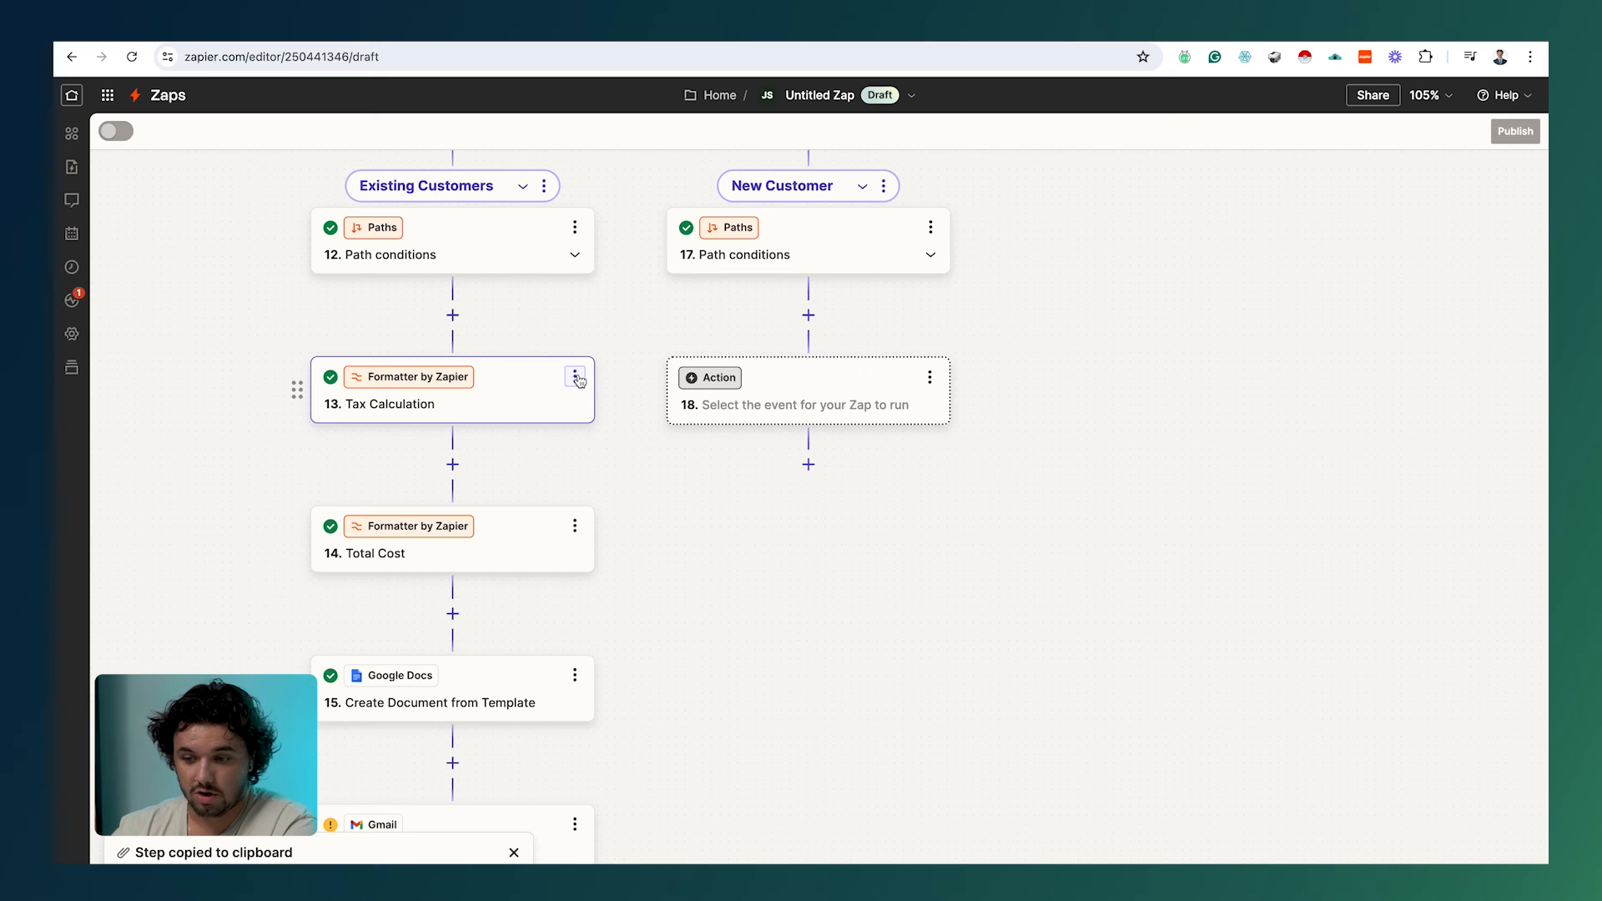
# Step: Copy the Tax Calculation step and paste it over the empty New Customer path step
pyautogui.click(575, 378)
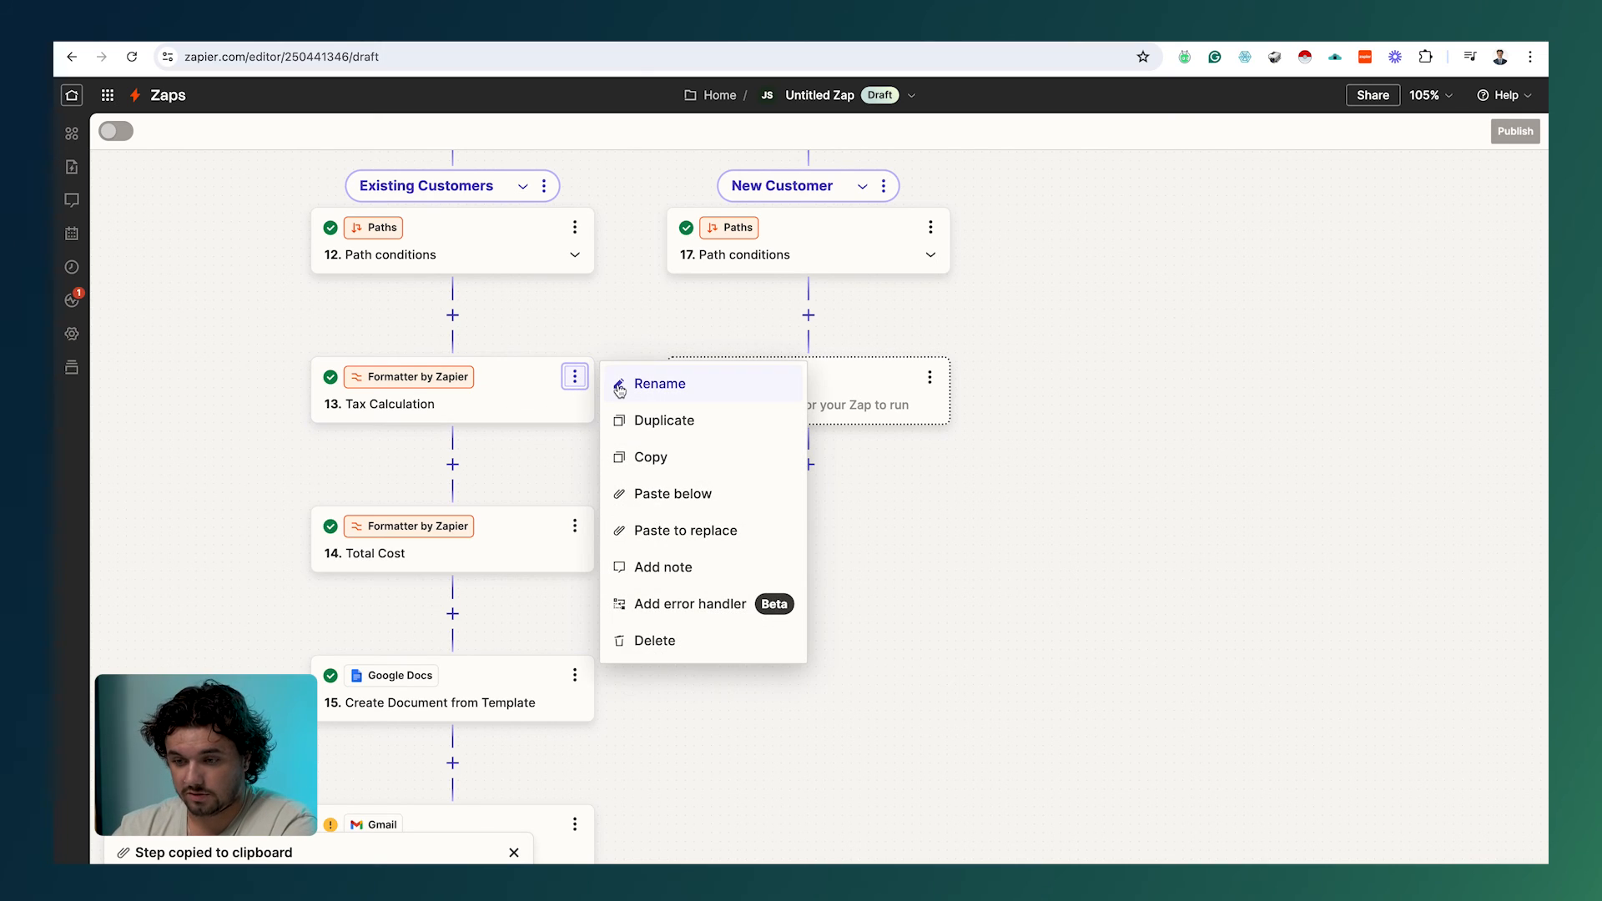
pyautogui.click(685, 470)
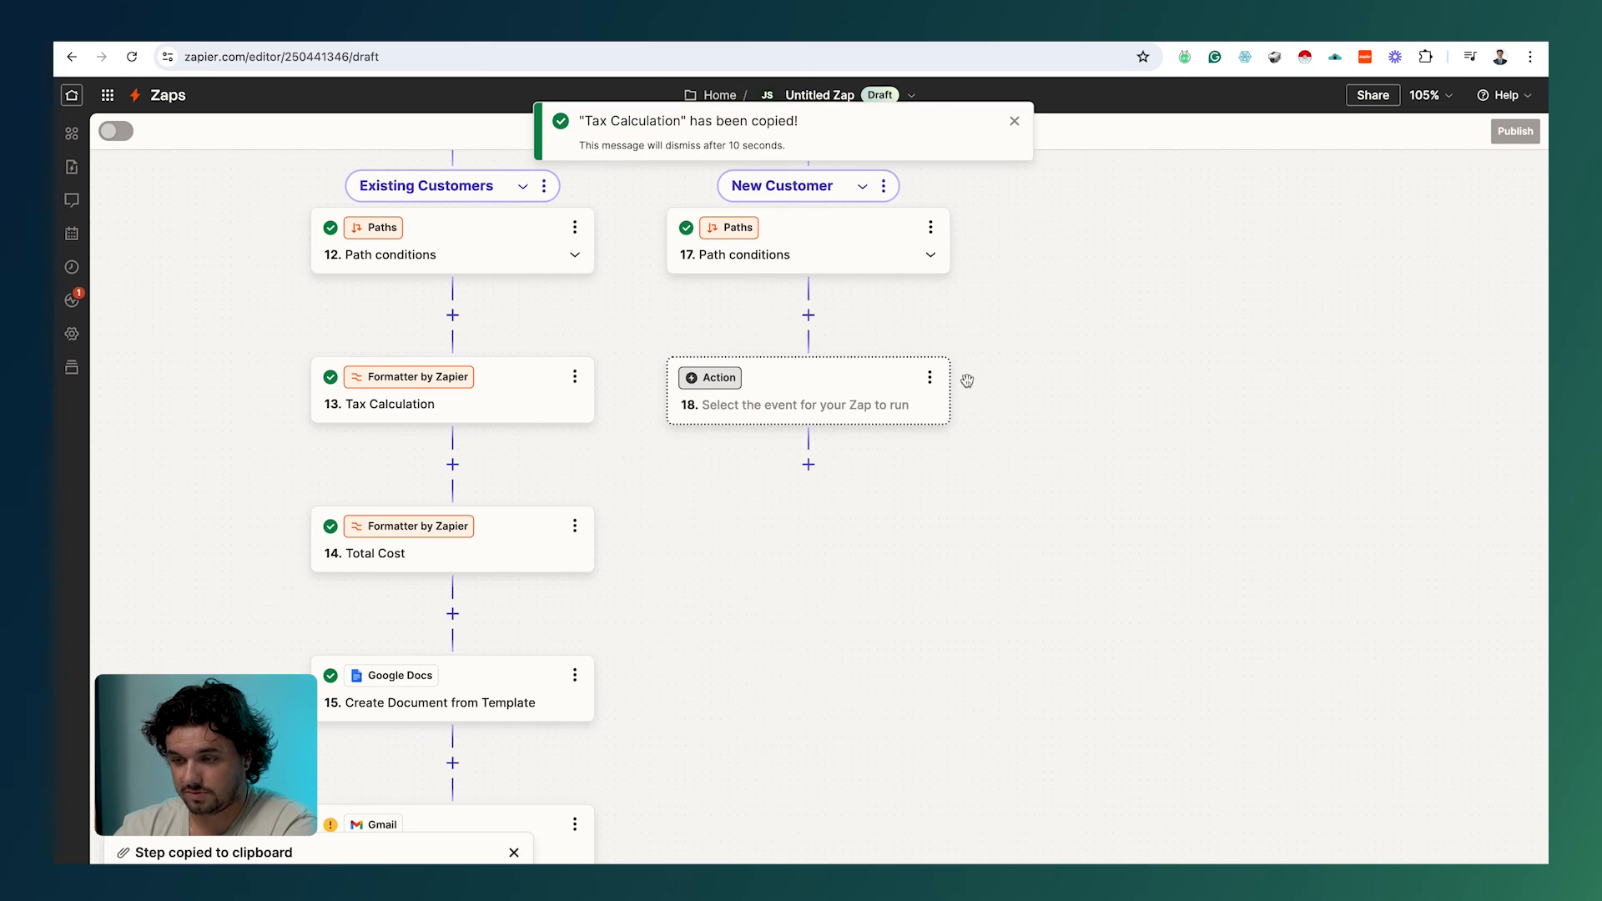
pyautogui.click(931, 379)
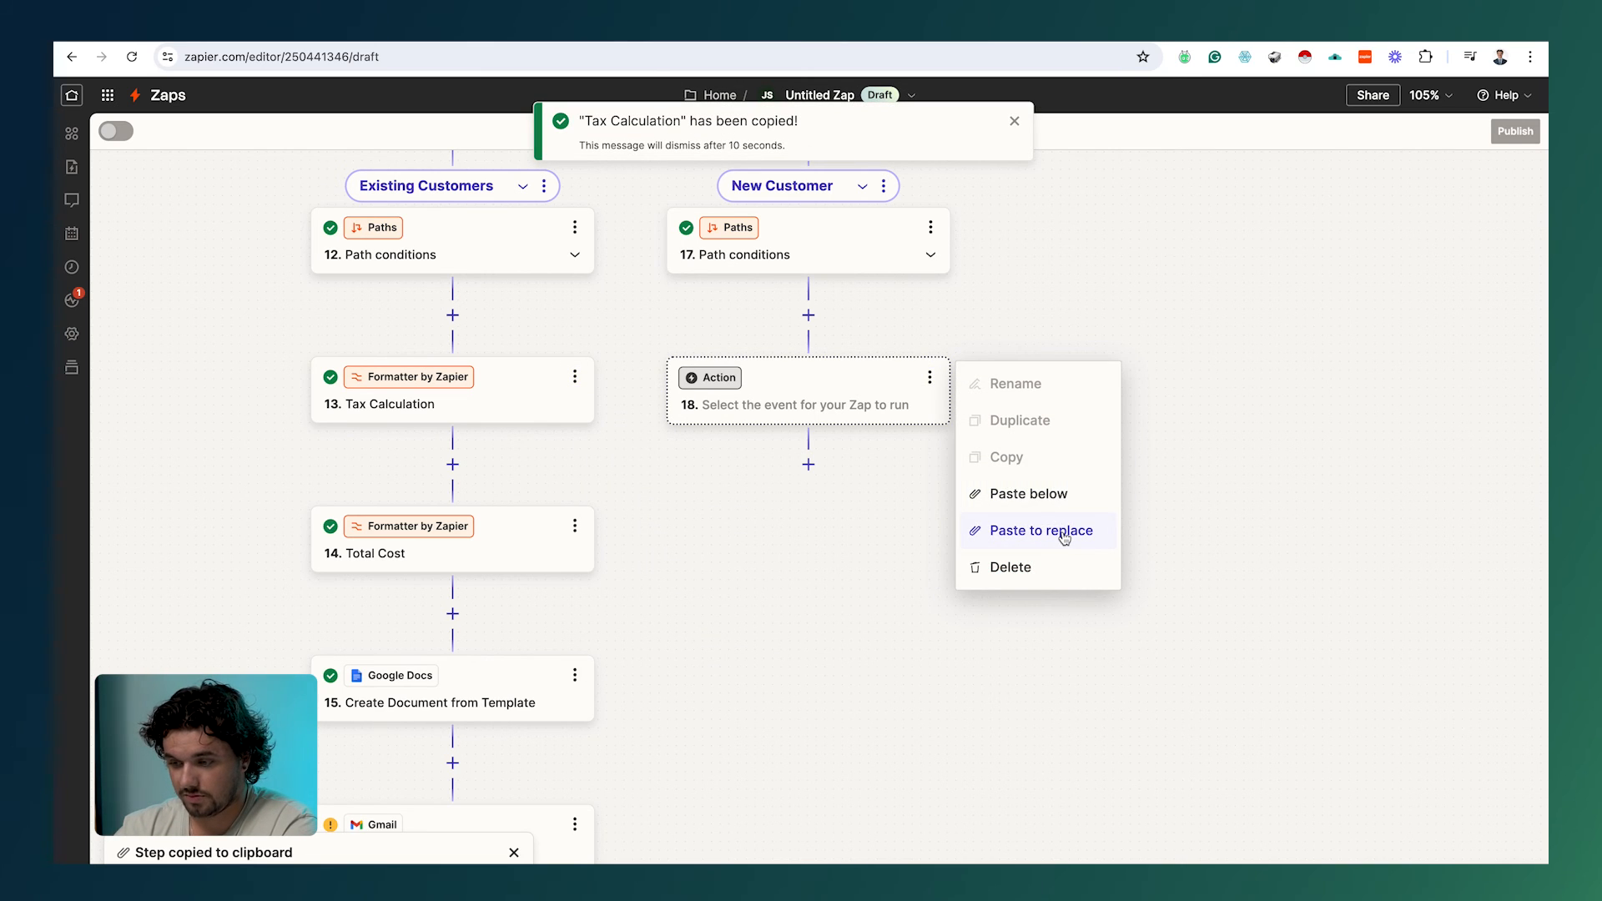
pyautogui.click(1064, 538)
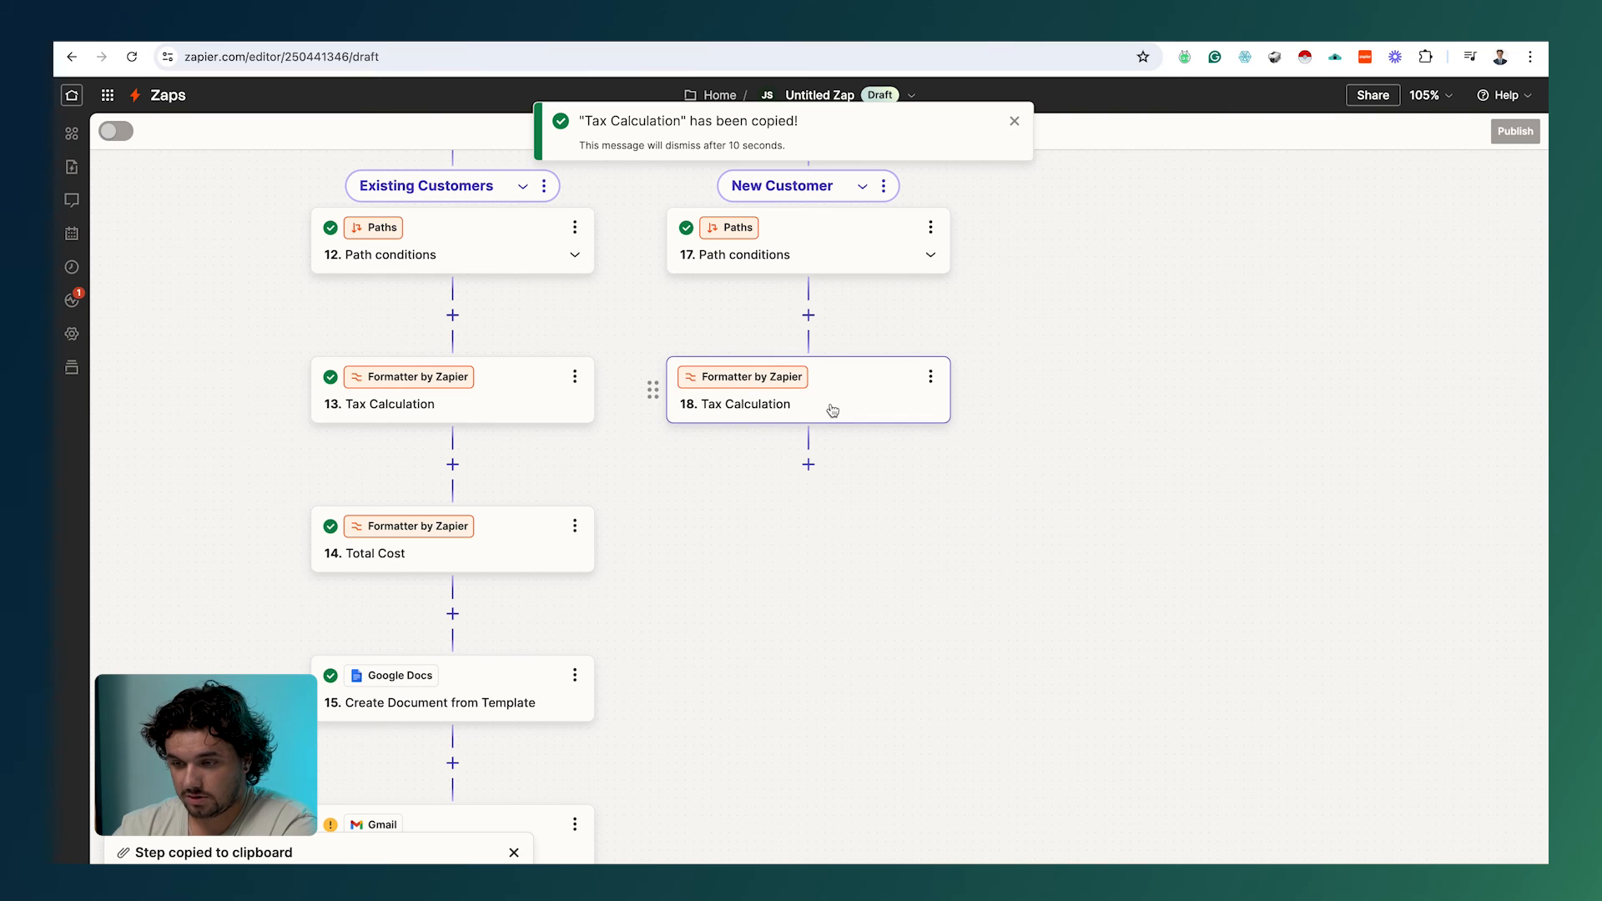
# Step: Add +100 to the pasted step's formula and test it, comparing with the original's output
pyautogui.click(872, 413)
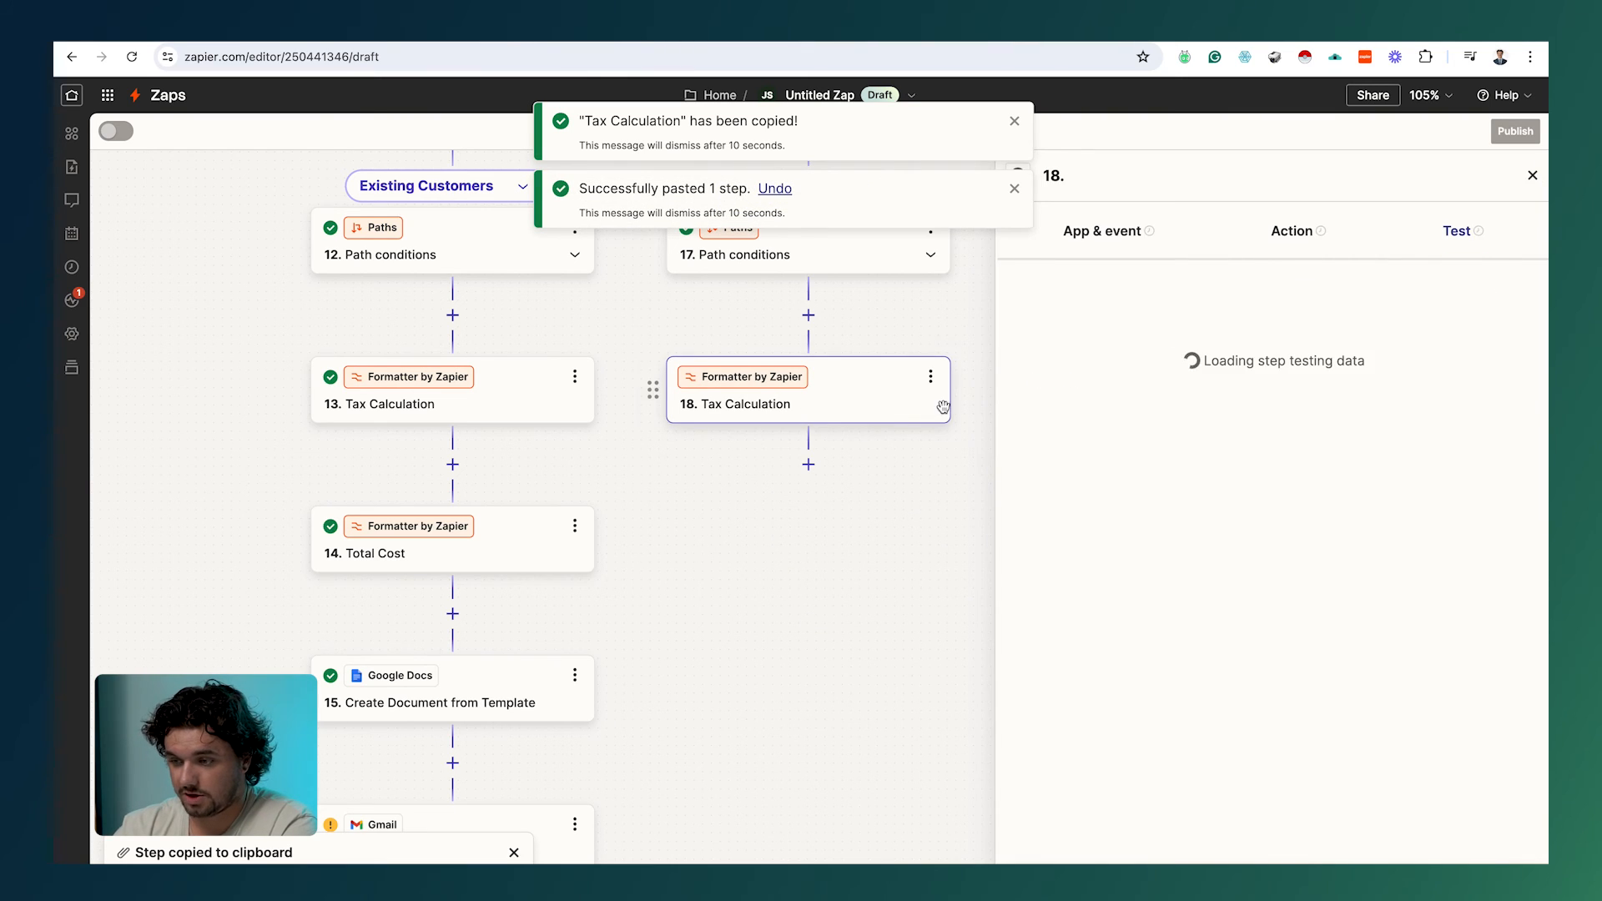
pyautogui.click(1294, 255)
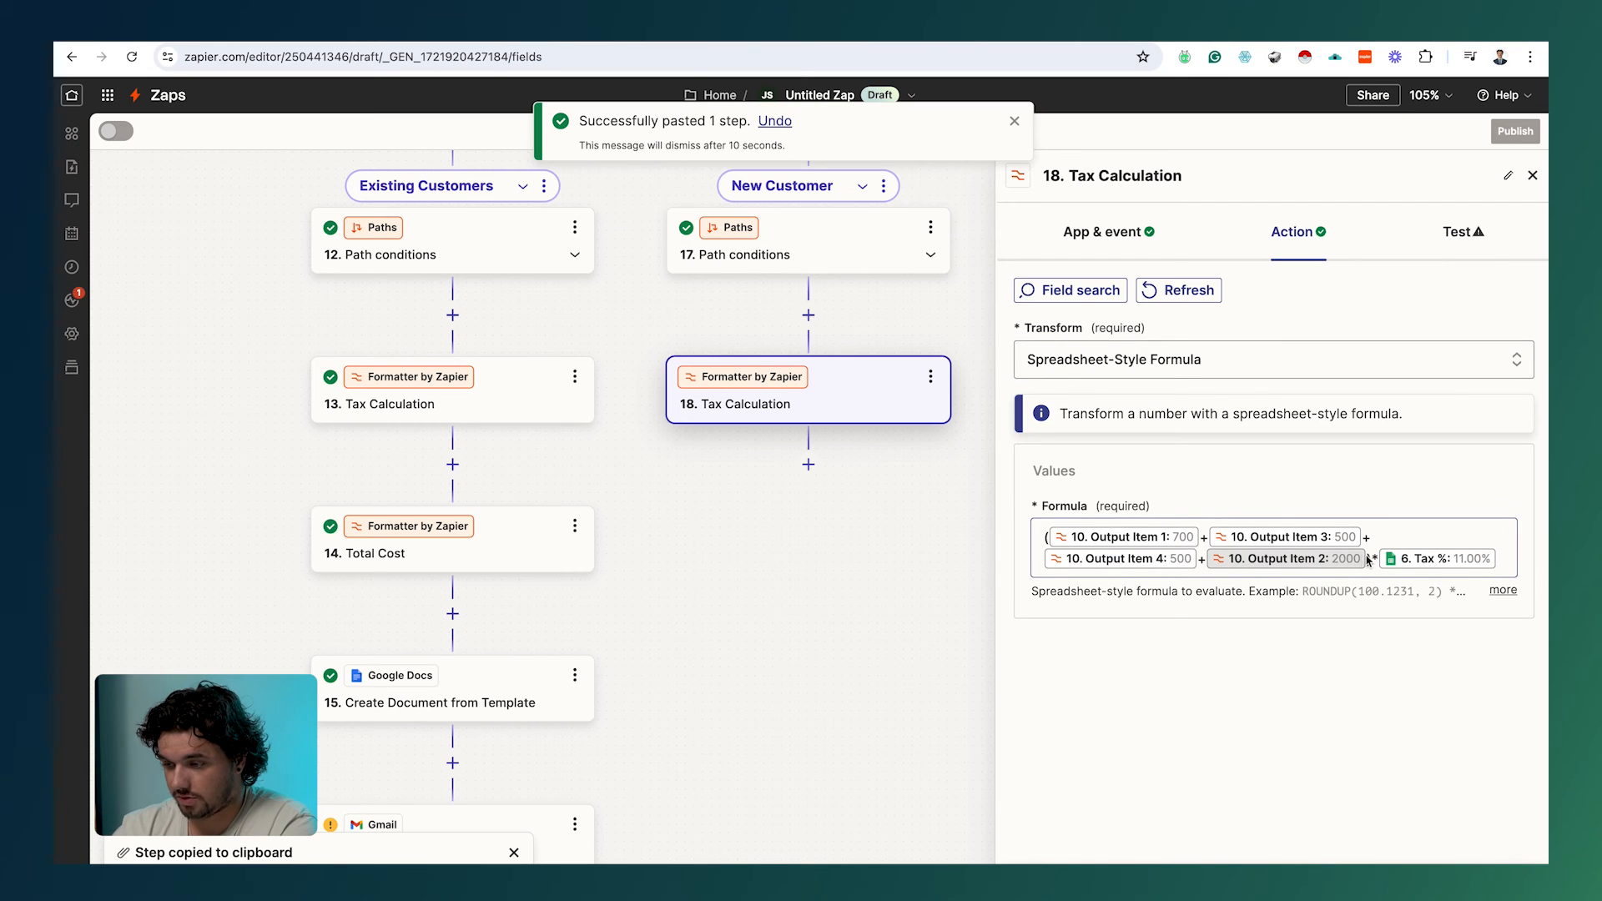
pyautogui.click(1367, 560)
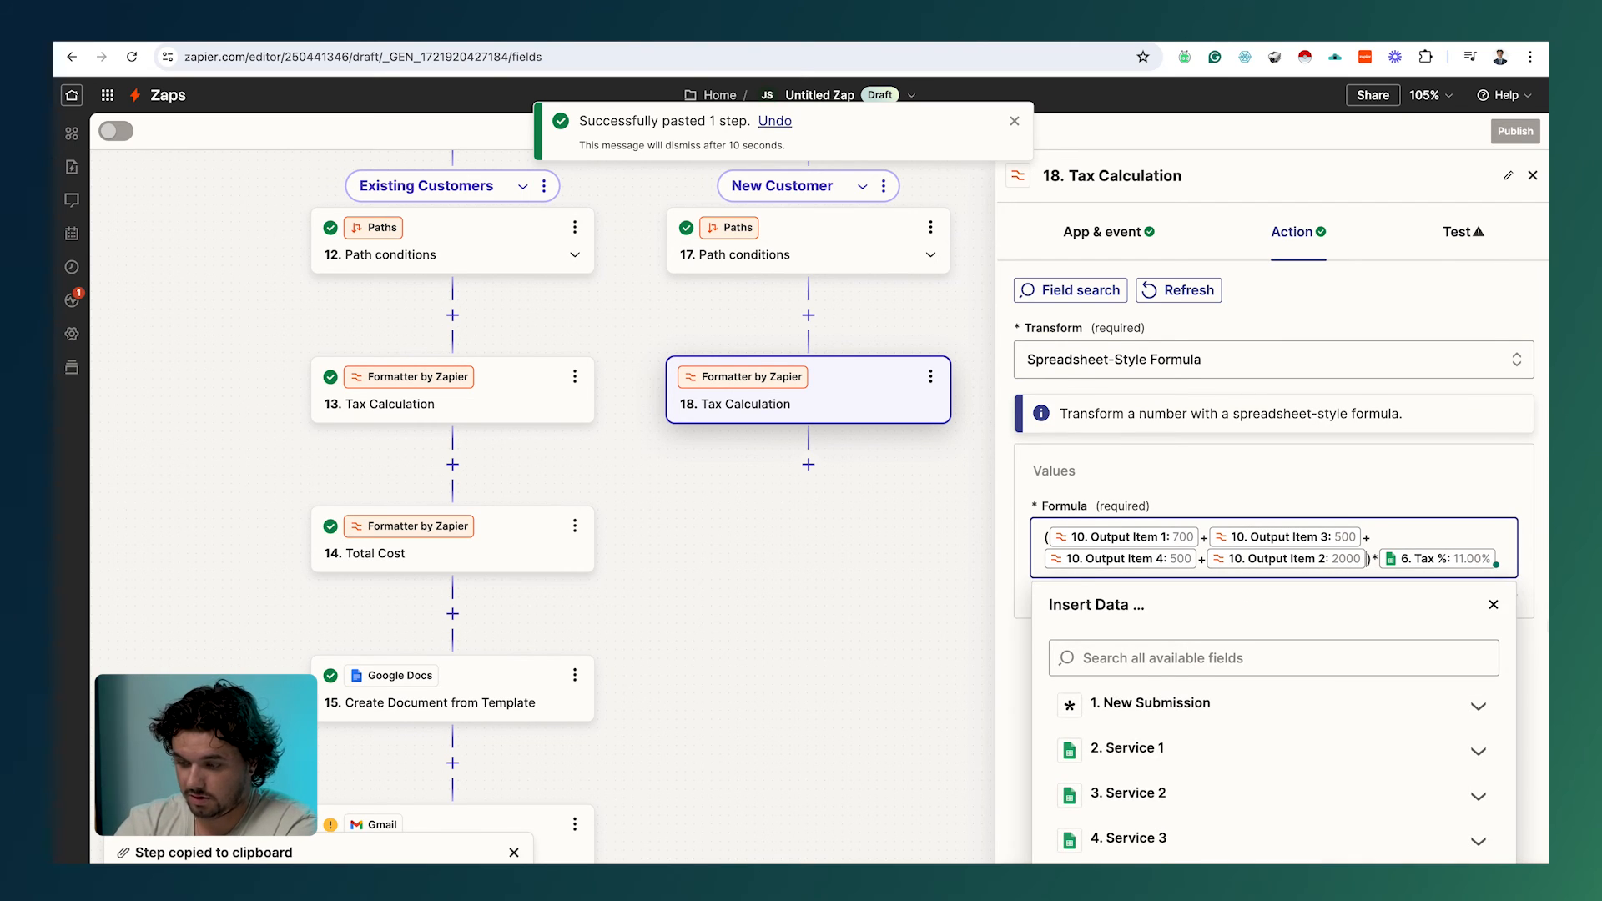
pyautogui.write('+100')
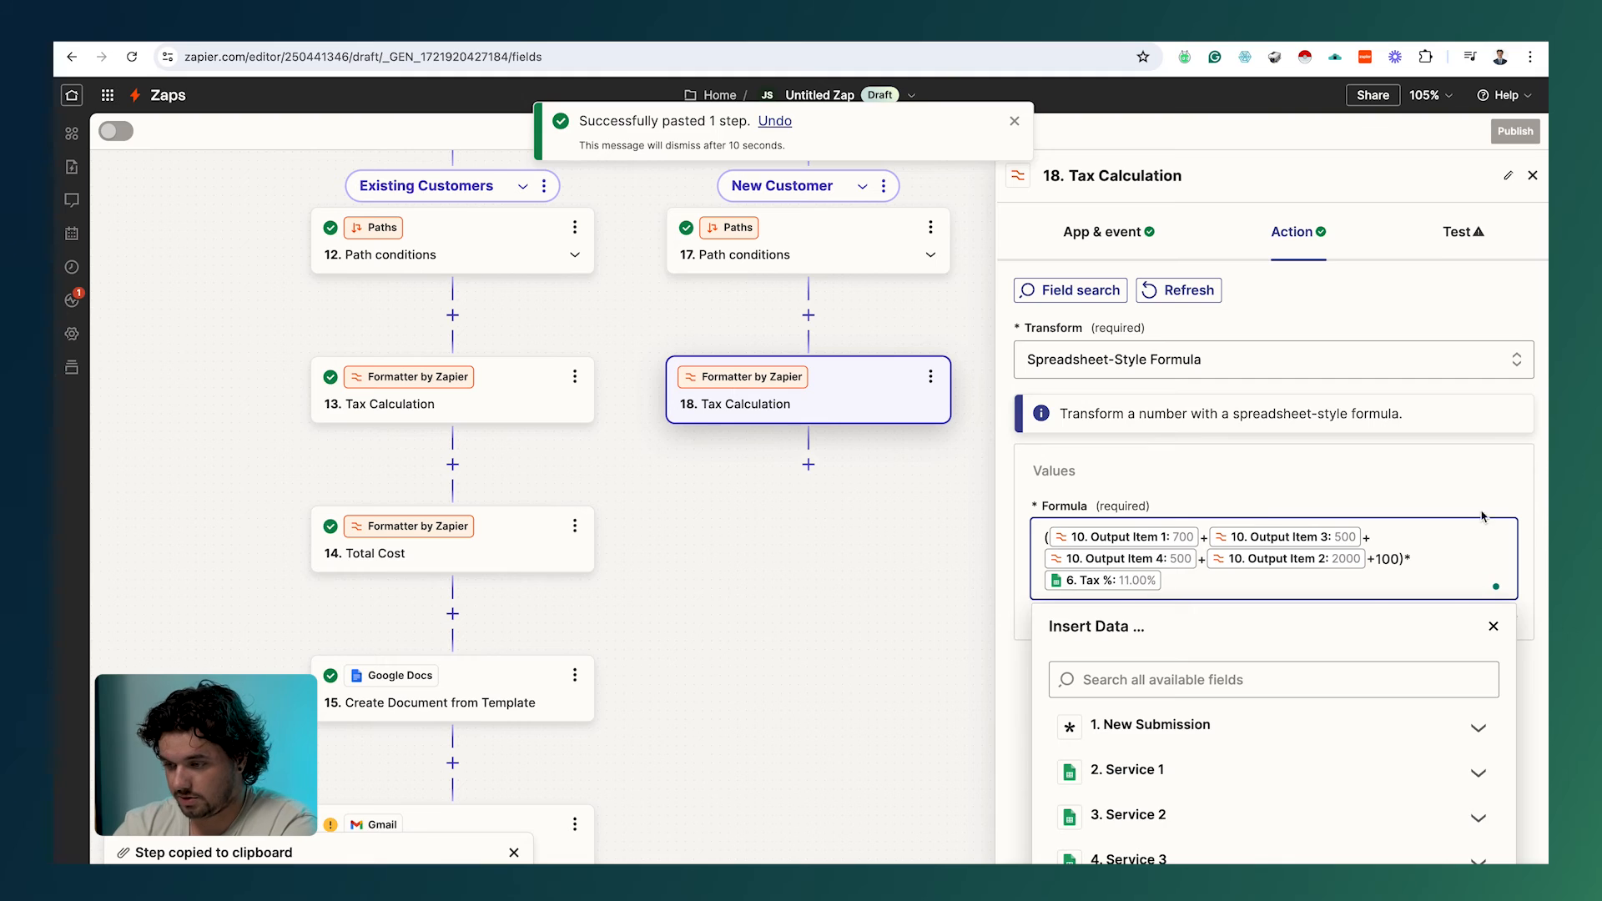
pyautogui.click(1484, 516)
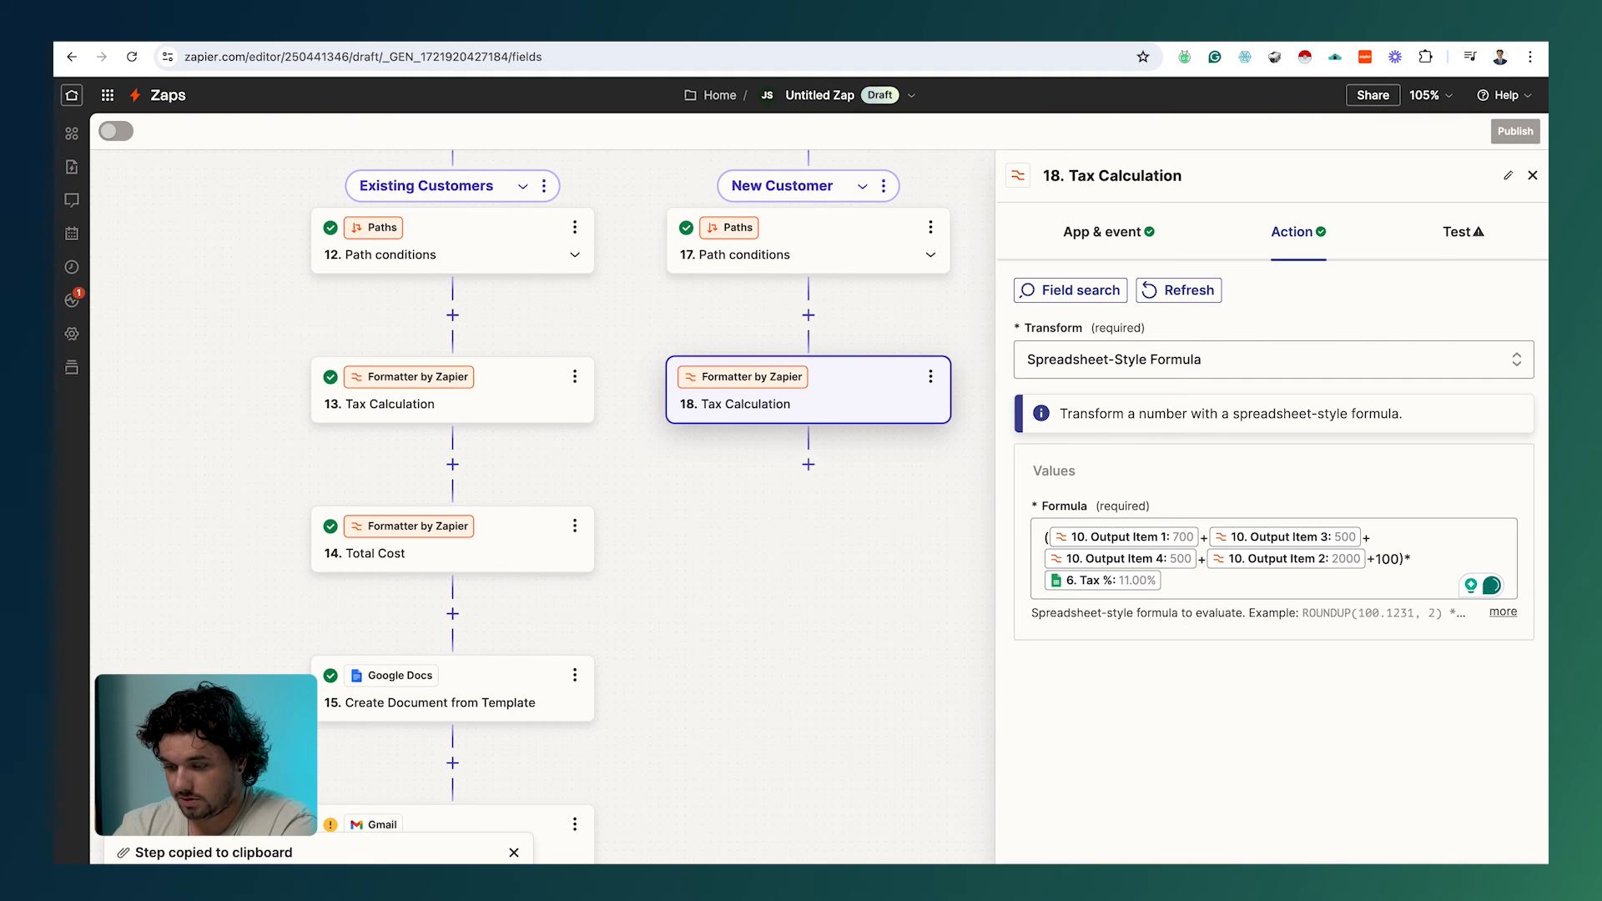
pyautogui.click(1273, 878)
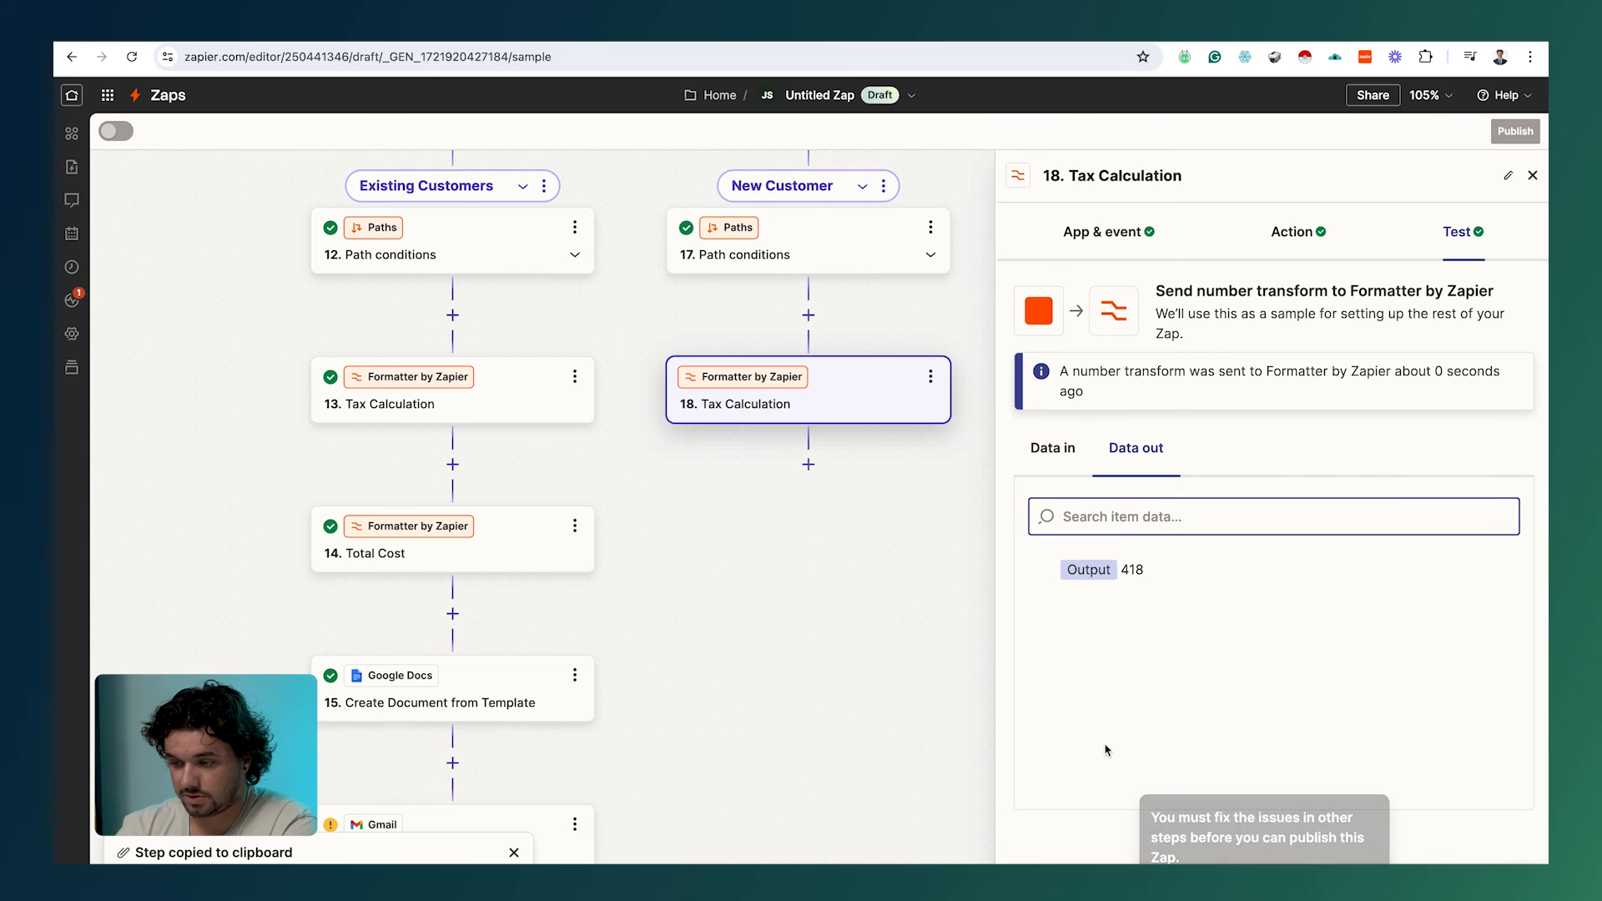
pyautogui.click(501, 425)
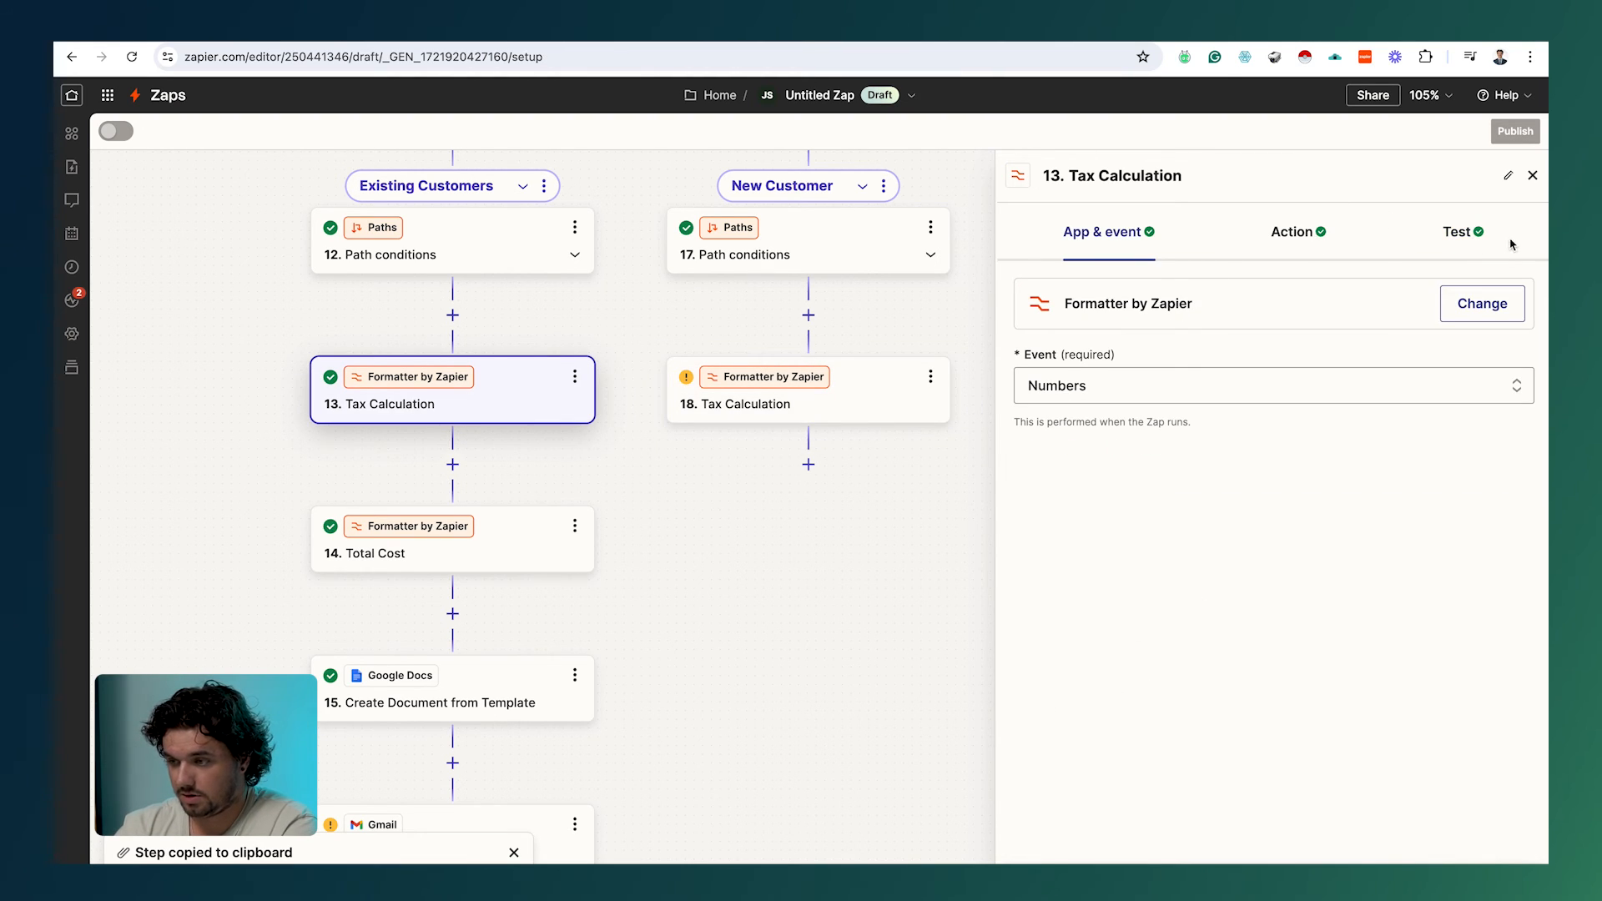
pyautogui.click(1466, 237)
pyautogui.click(814, 419)
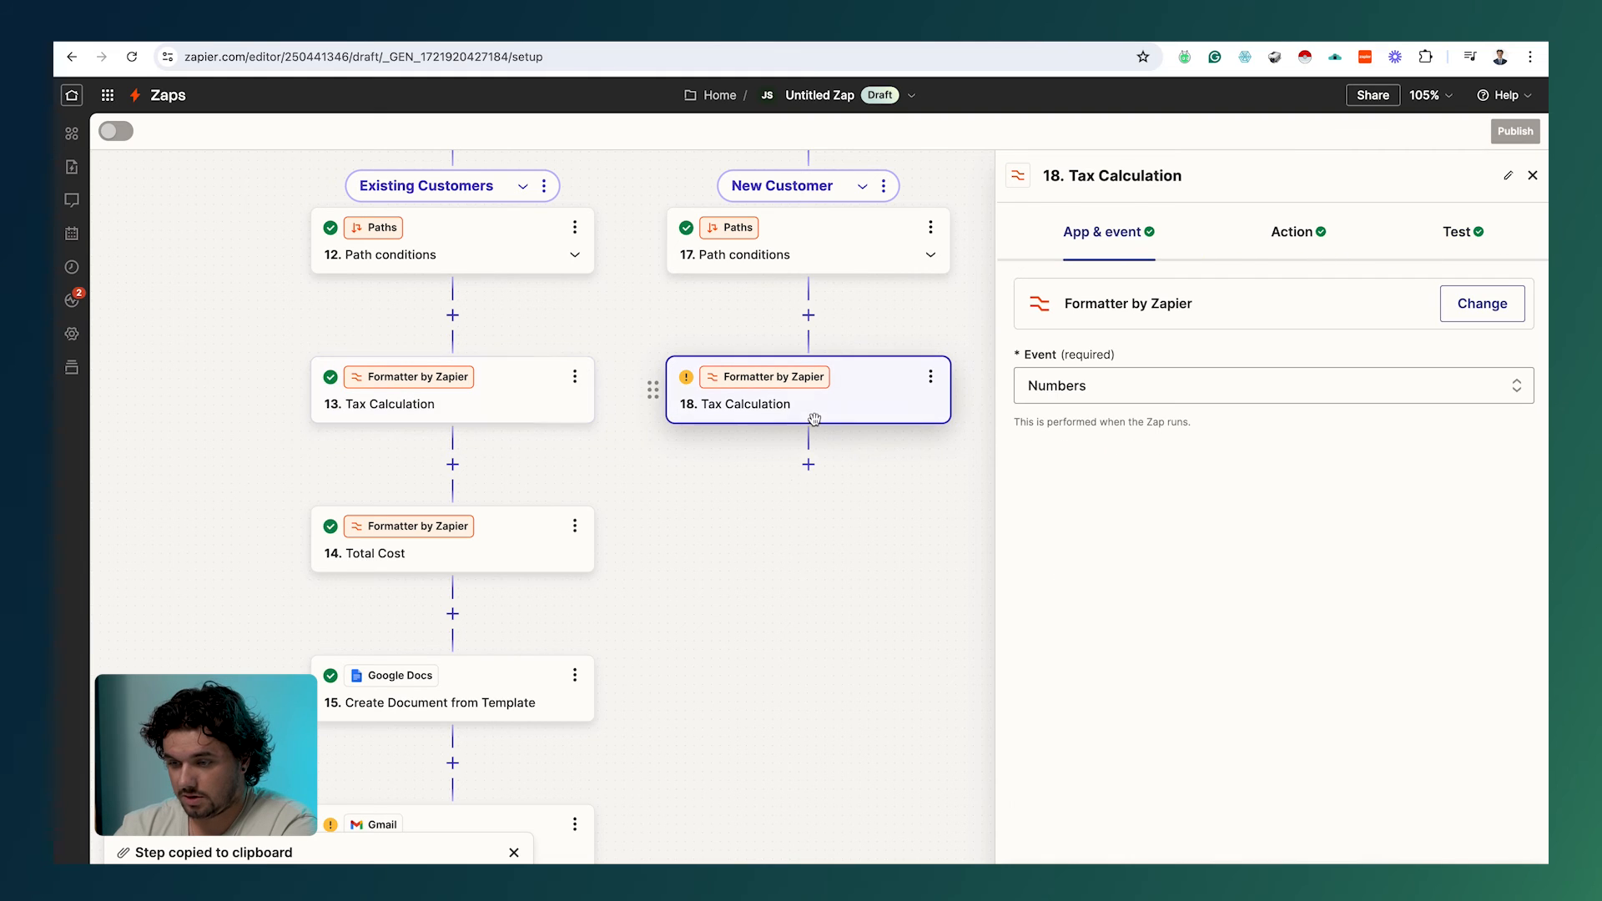
# Step: Copy the Total Cost step and paste it below the new Tax Calculation step 18
pyautogui.click(584, 529)
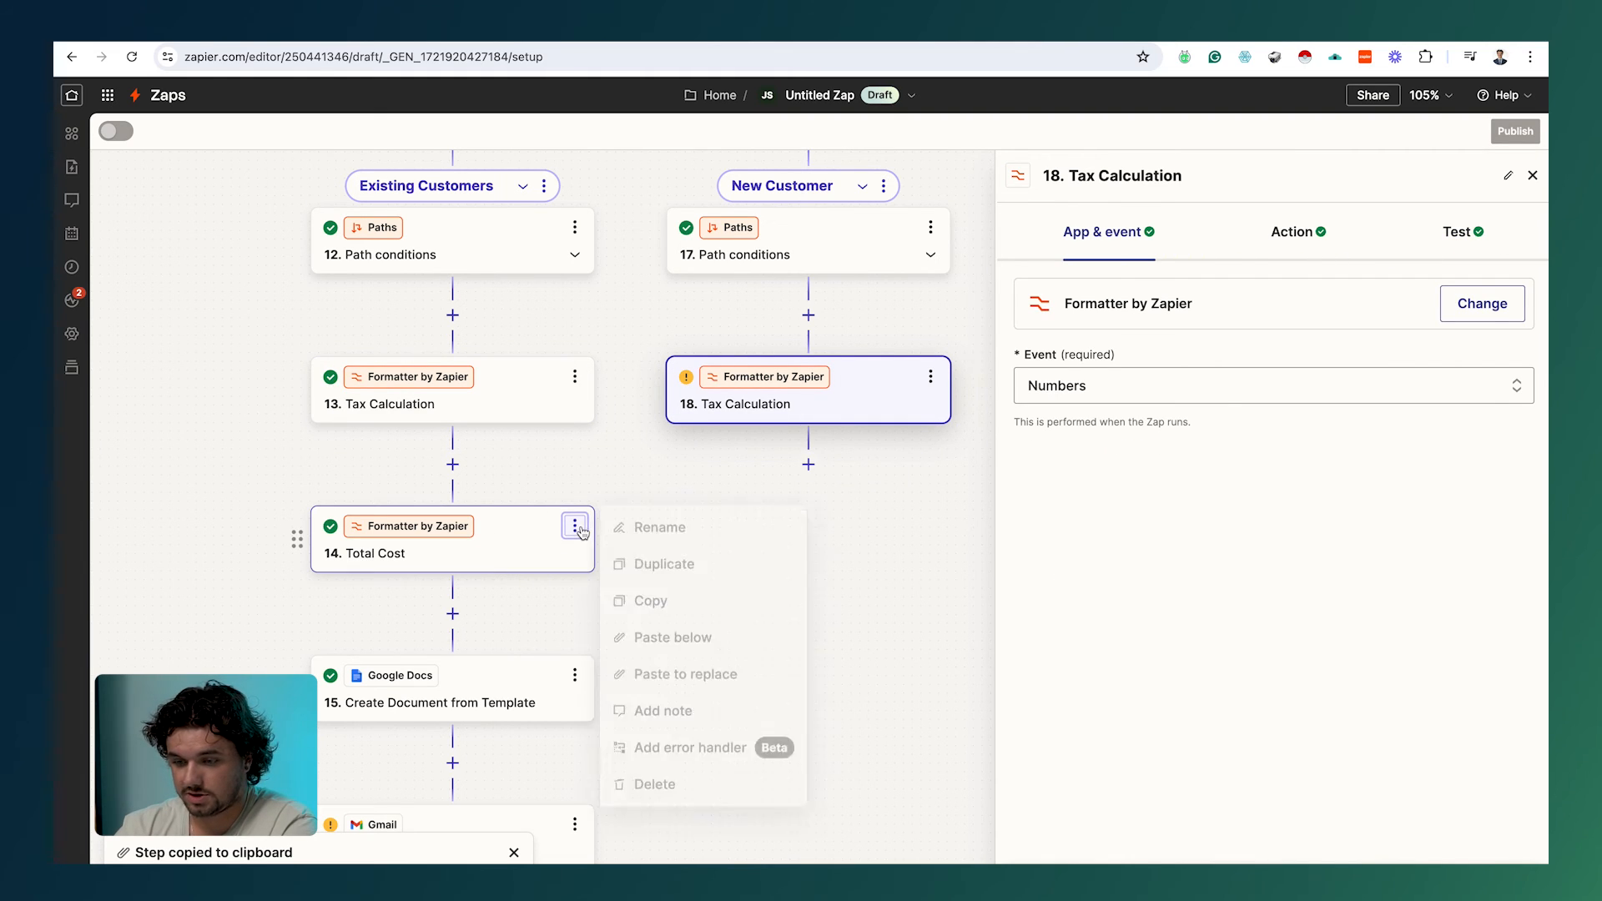
pyautogui.click(684, 607)
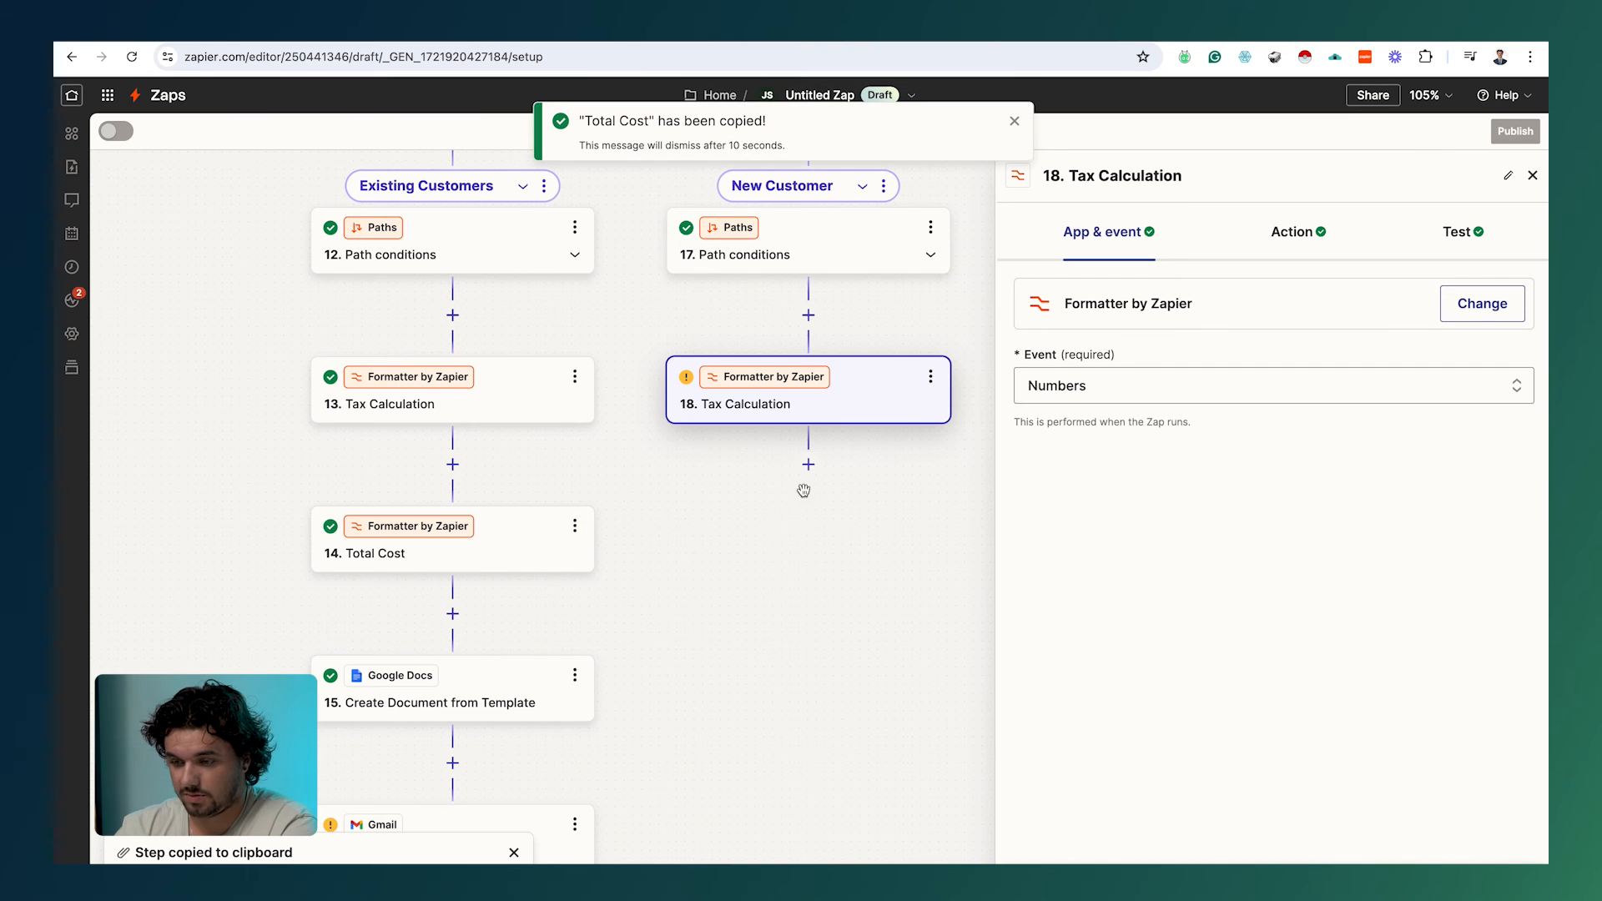
pyautogui.click(930, 378)
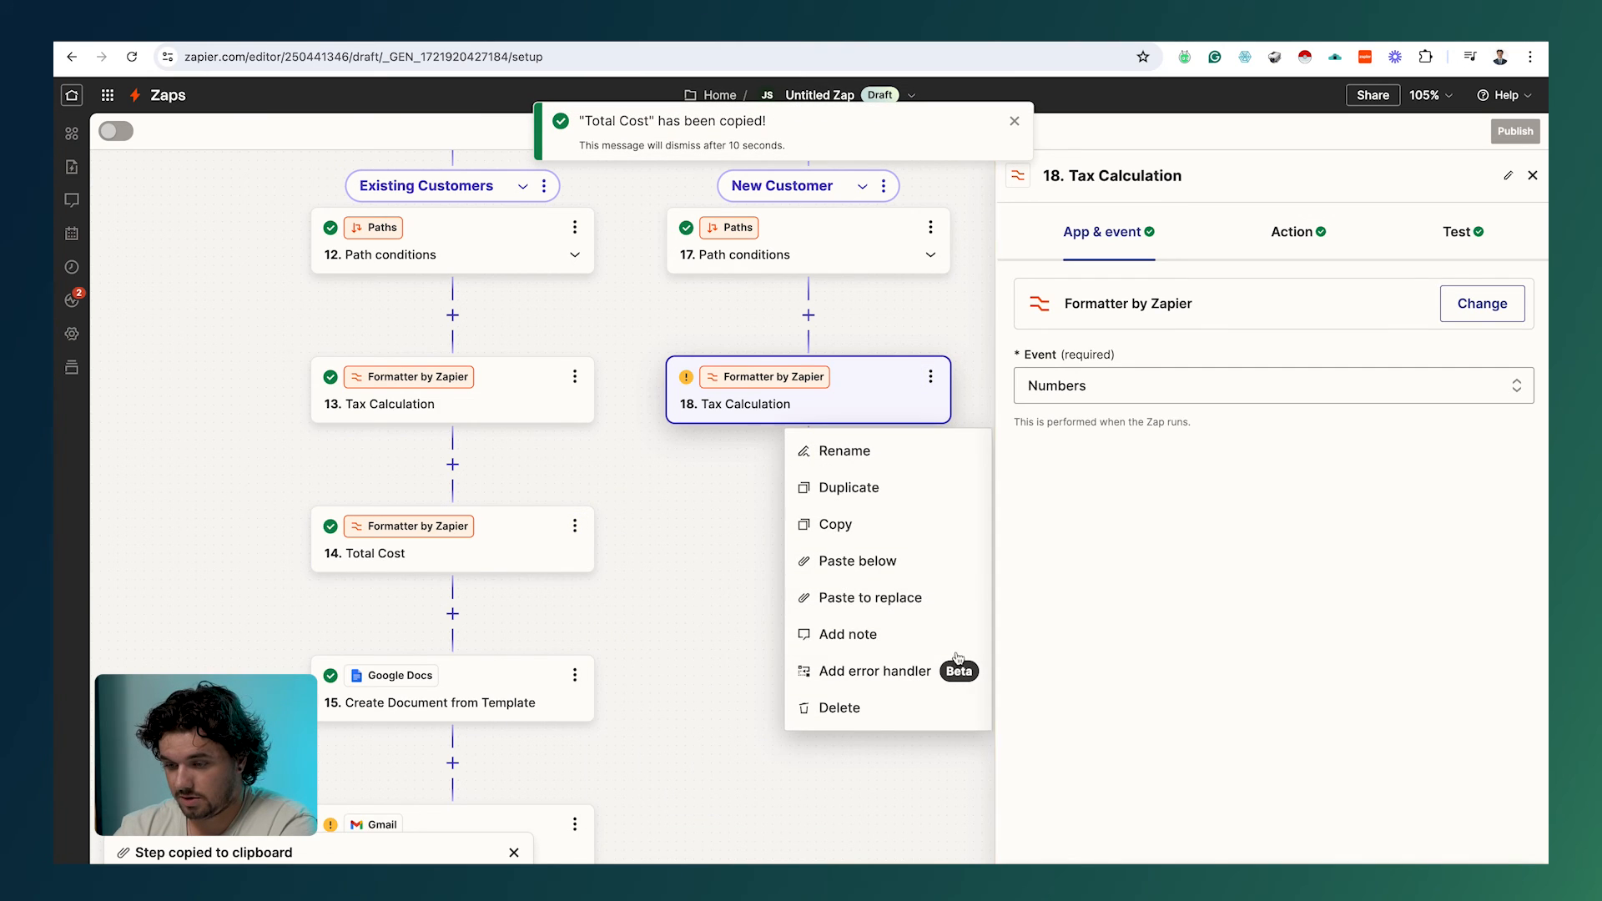
pyautogui.click(918, 572)
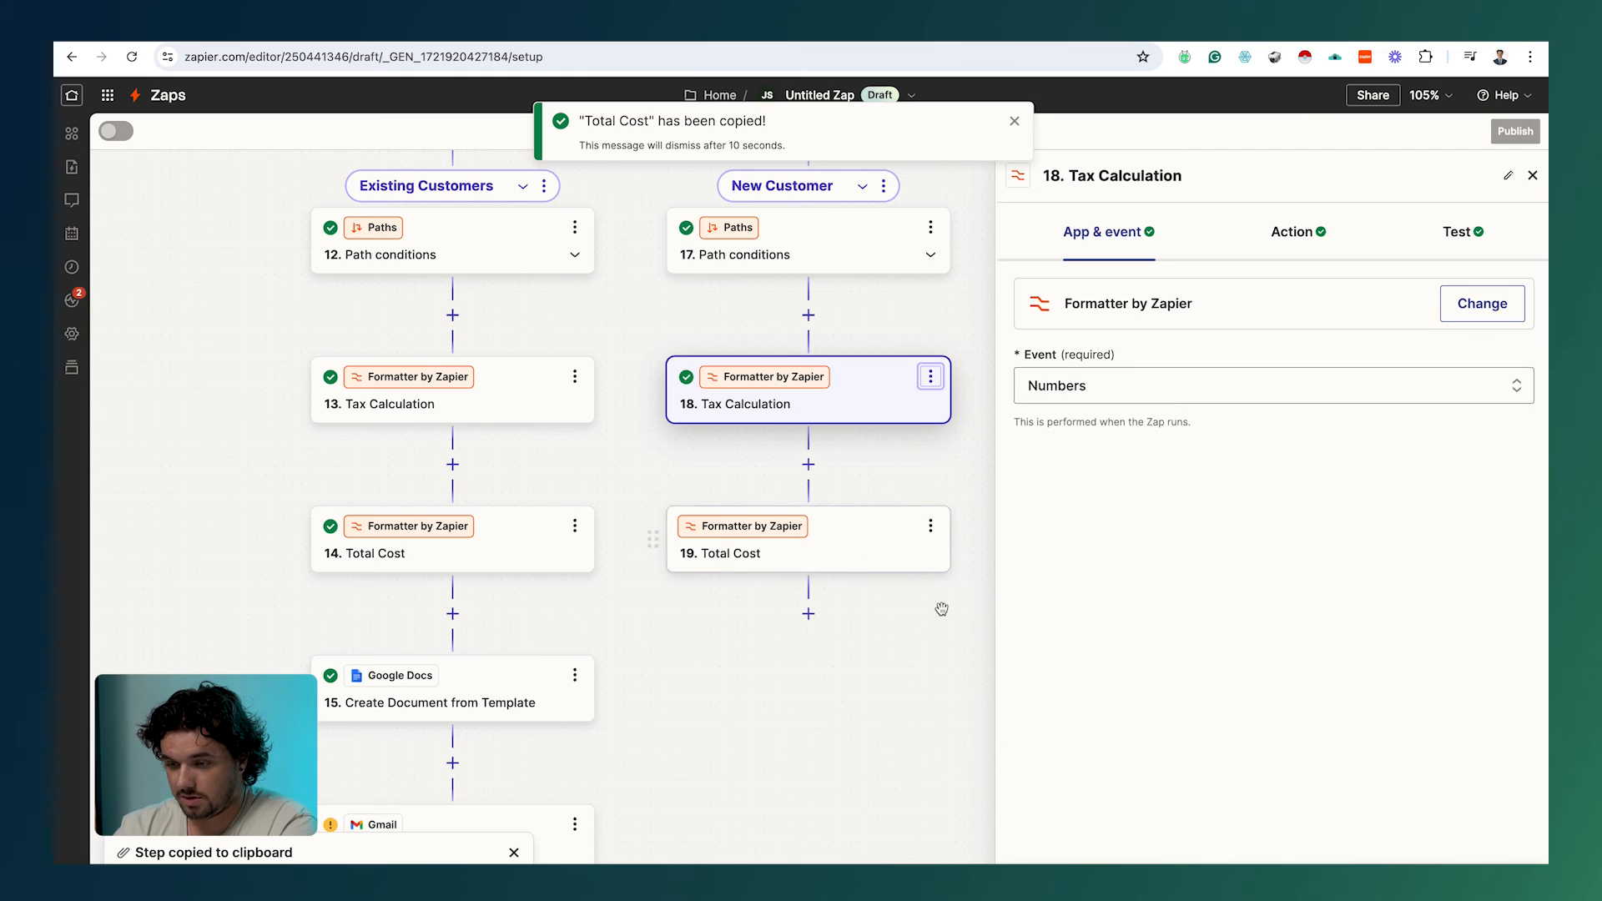
# Step: In pasted step 19, replace the second added value with step 18's tax output 418
pyautogui.click(1312, 233)
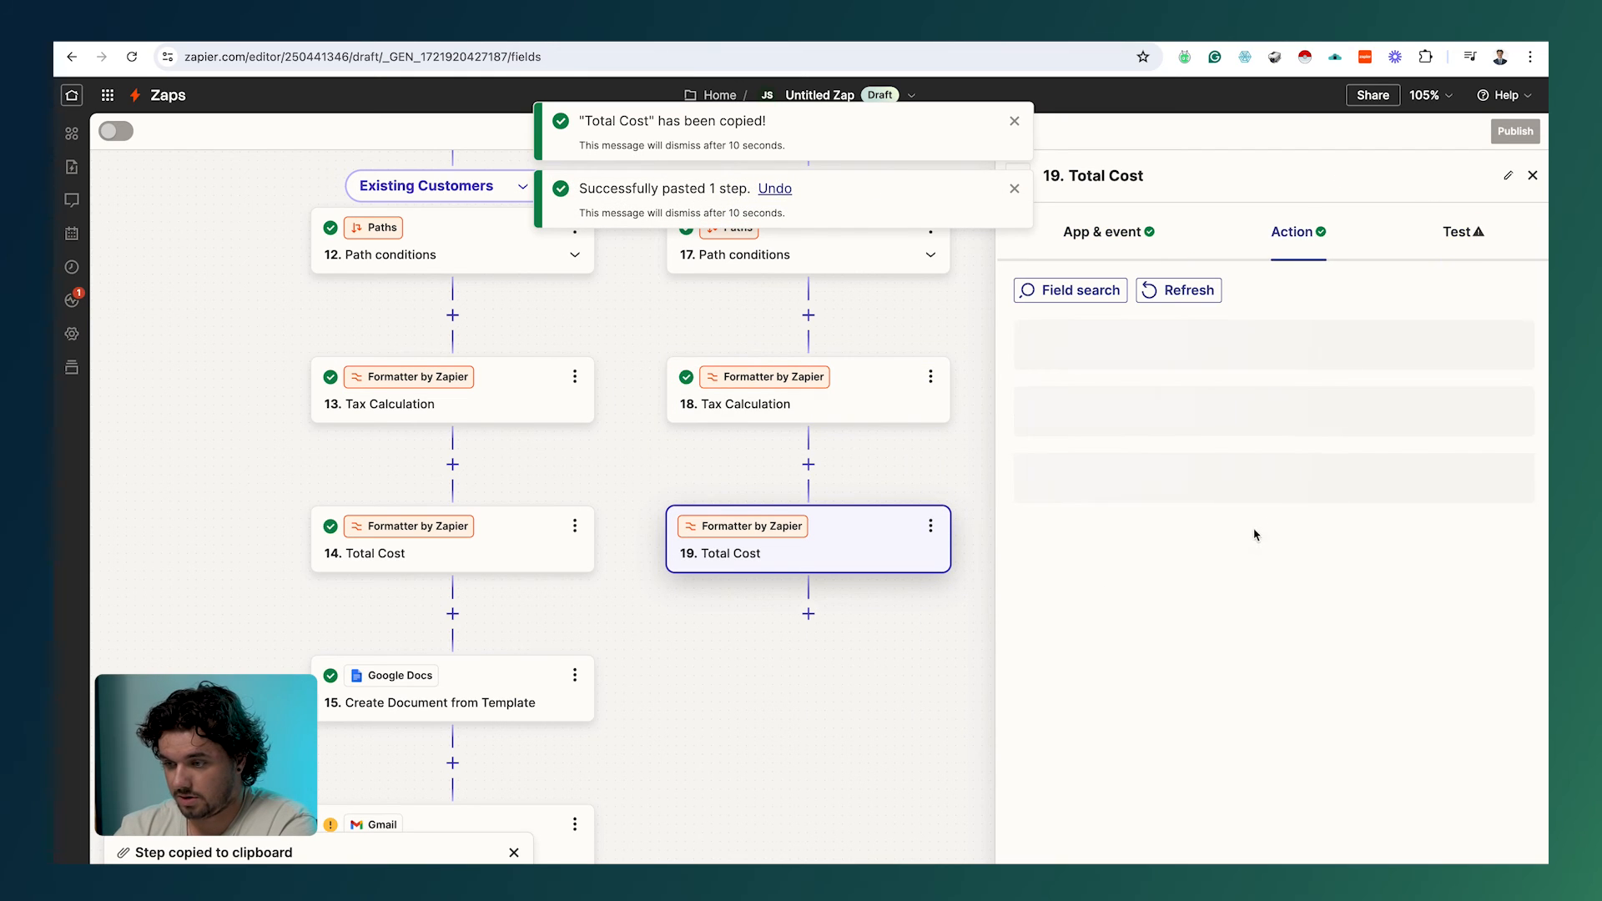
pyautogui.click(1244, 697)
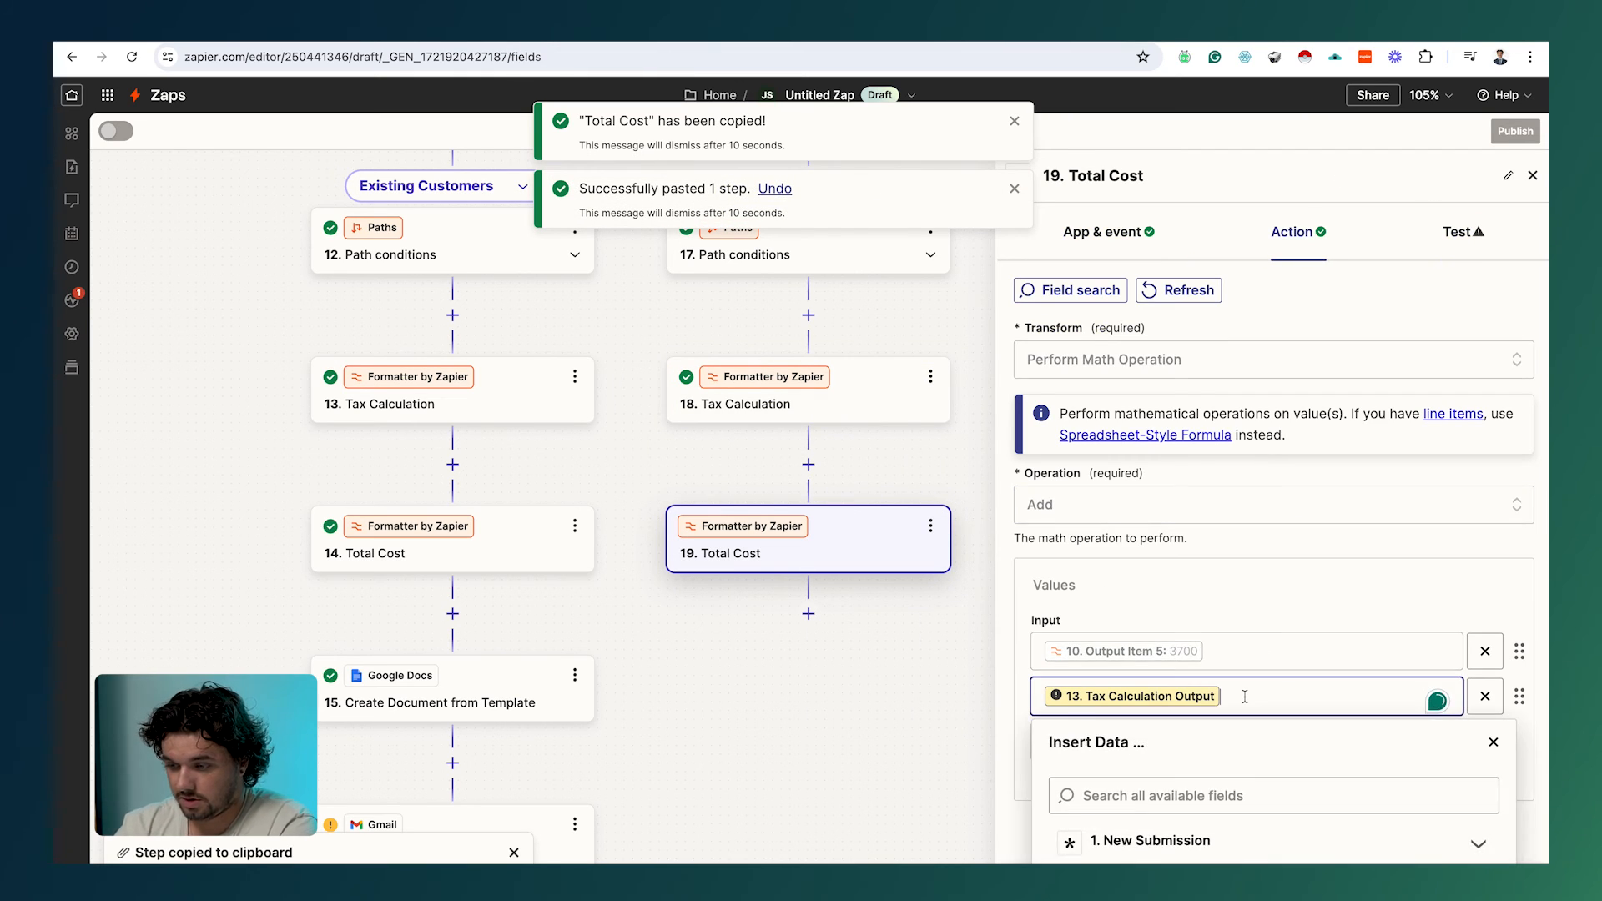
pyautogui.press('BackSpace')
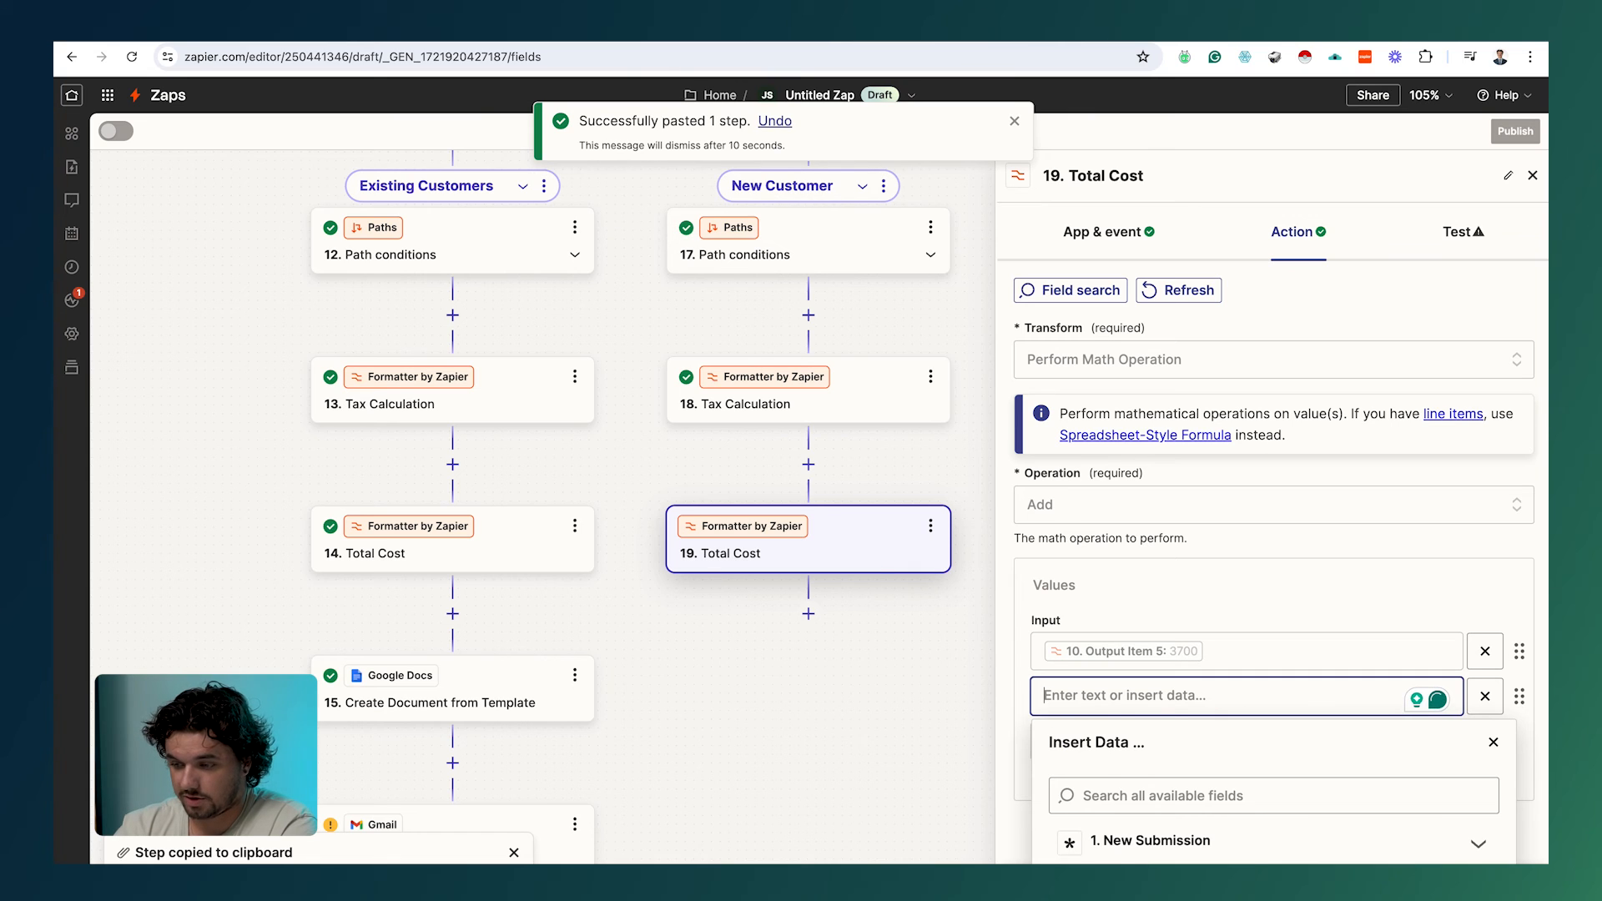
pyautogui.click(1184, 612)
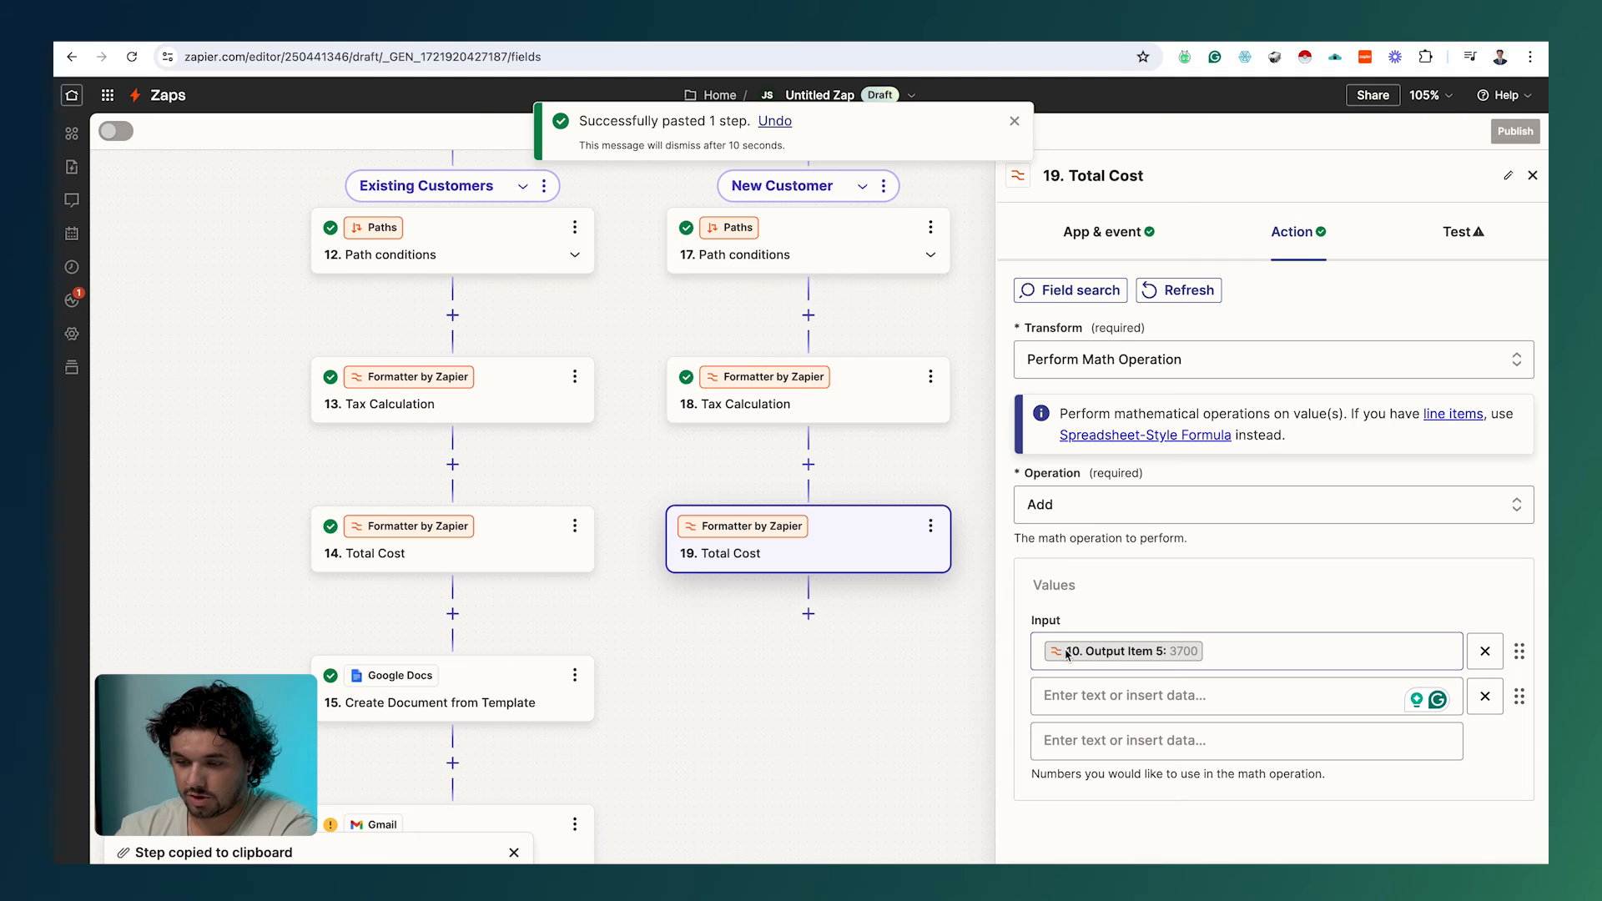
pyautogui.click(1125, 701)
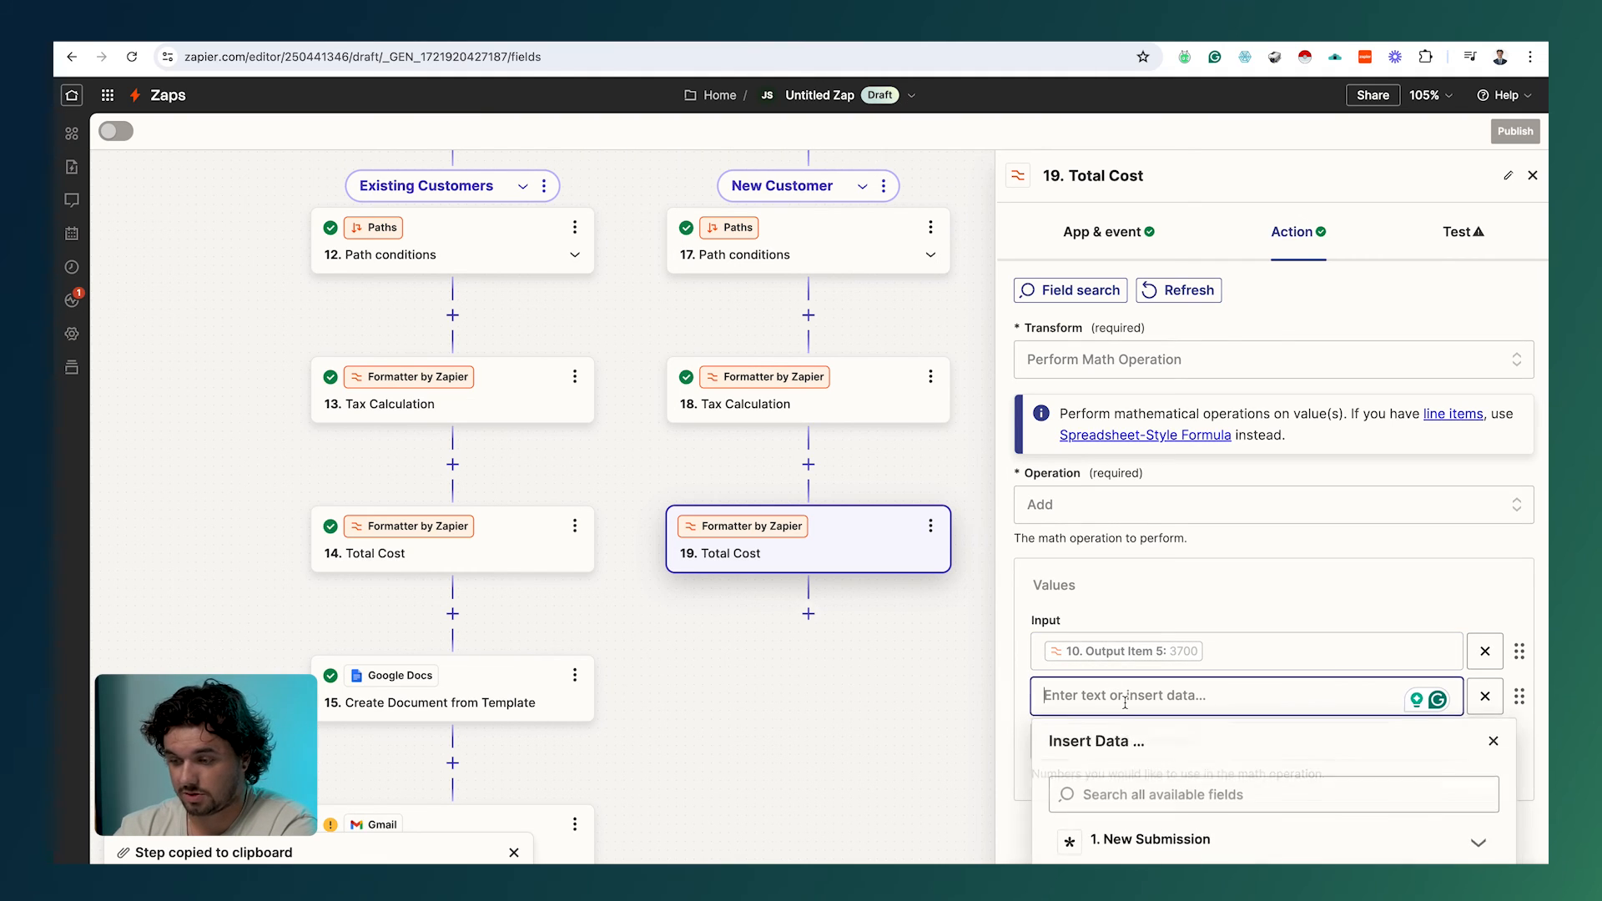
pyautogui.scroll(-3, 1158, 590)
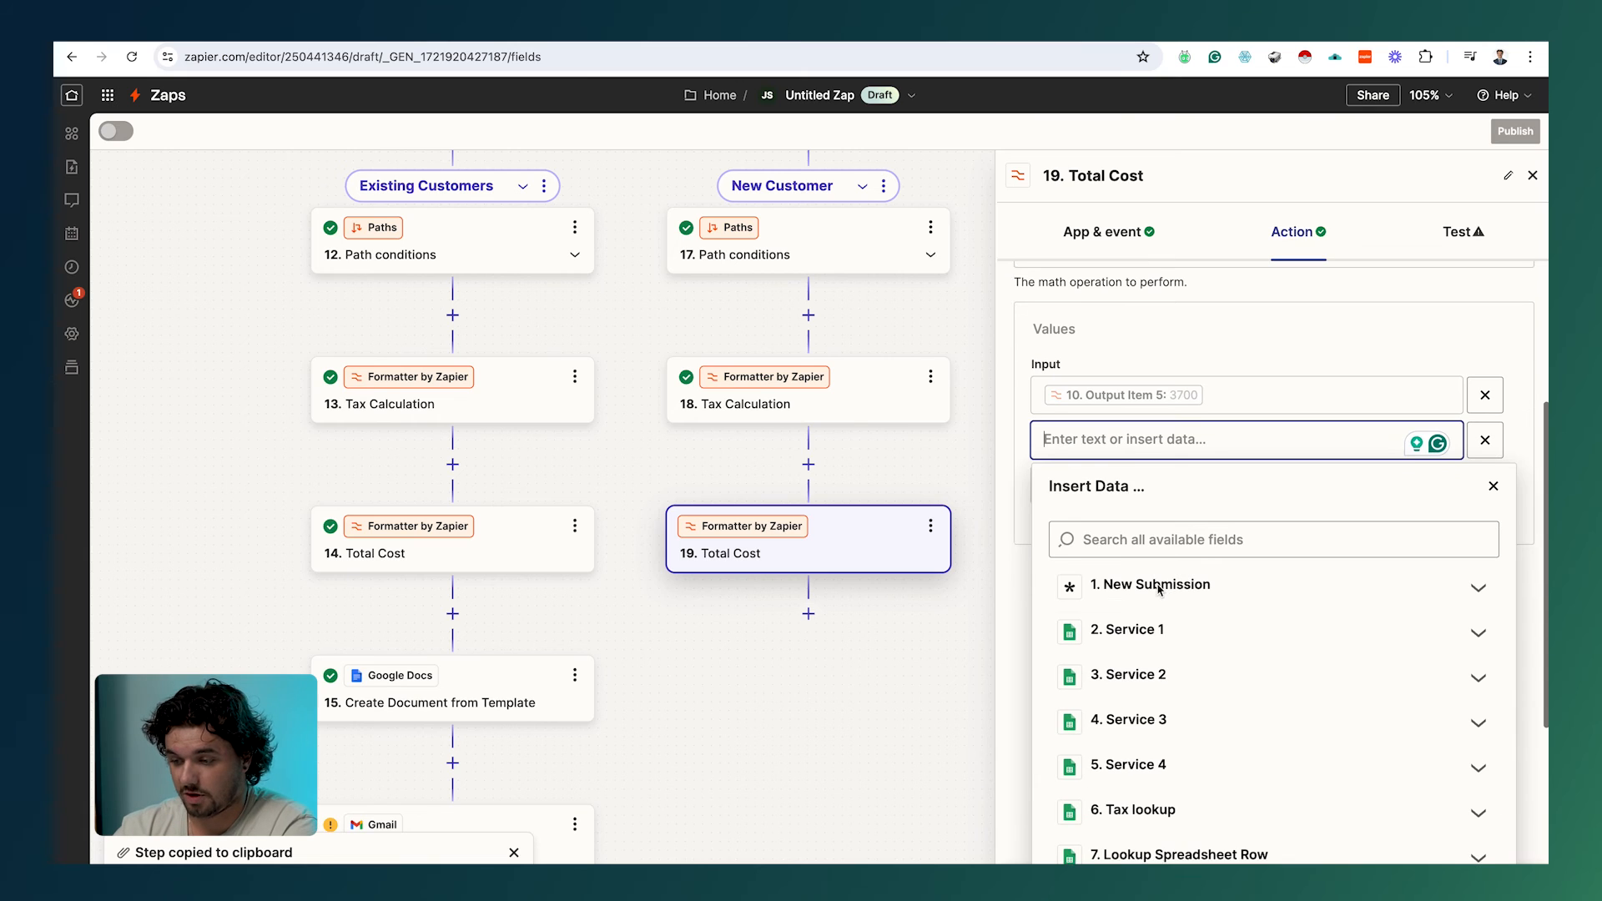
pyautogui.scroll(-3, 1160, 590)
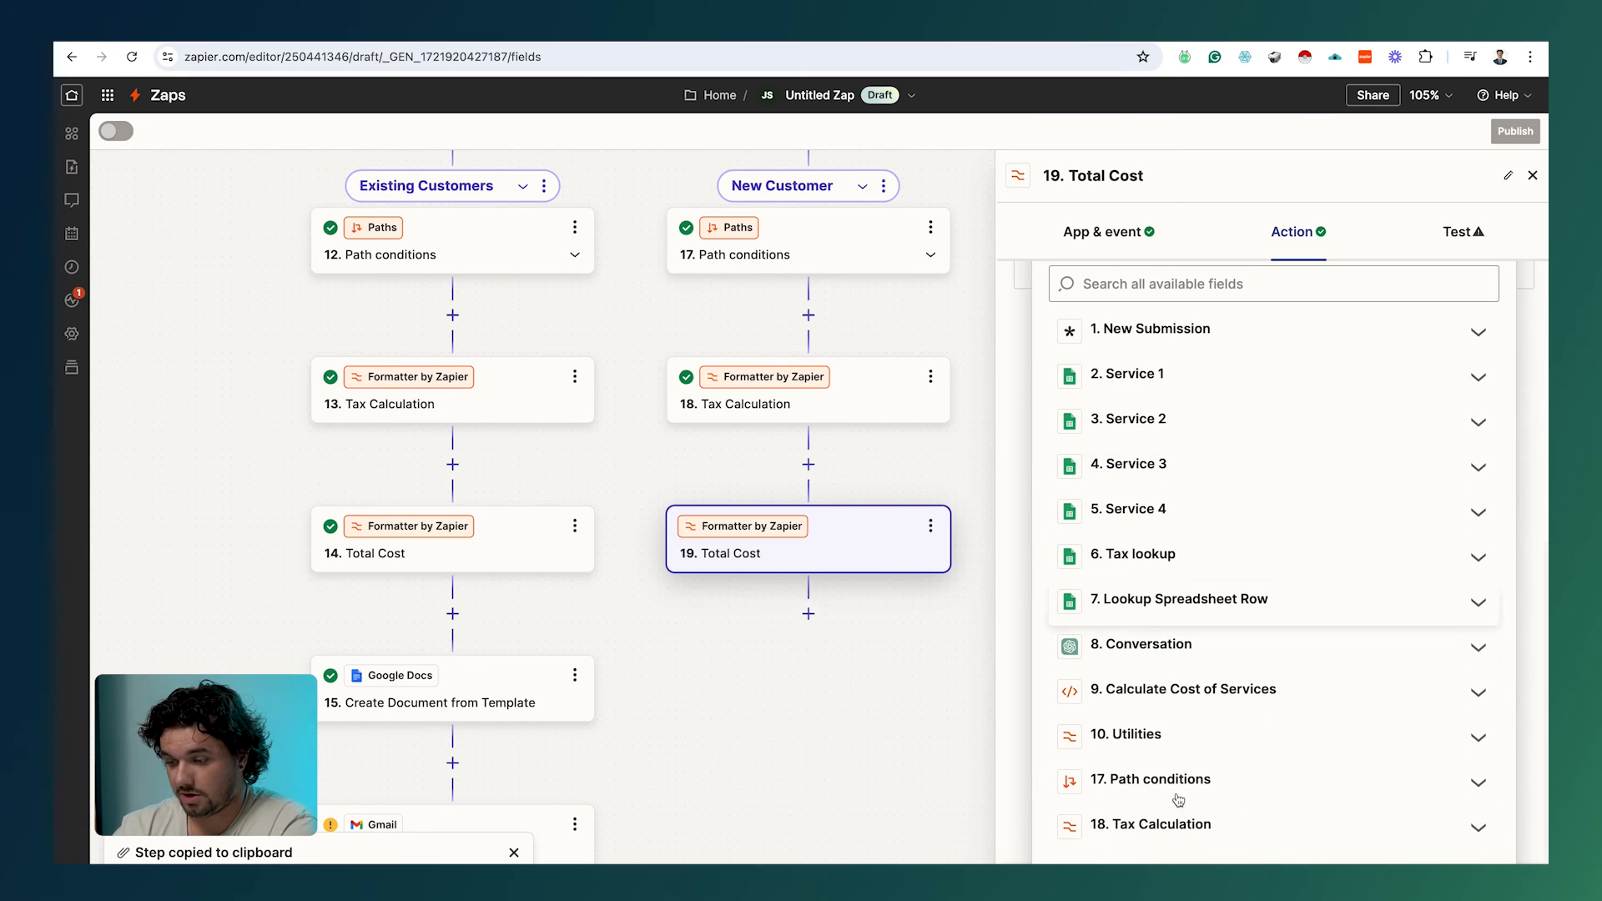
pyautogui.click(1173, 826)
pyautogui.click(1173, 827)
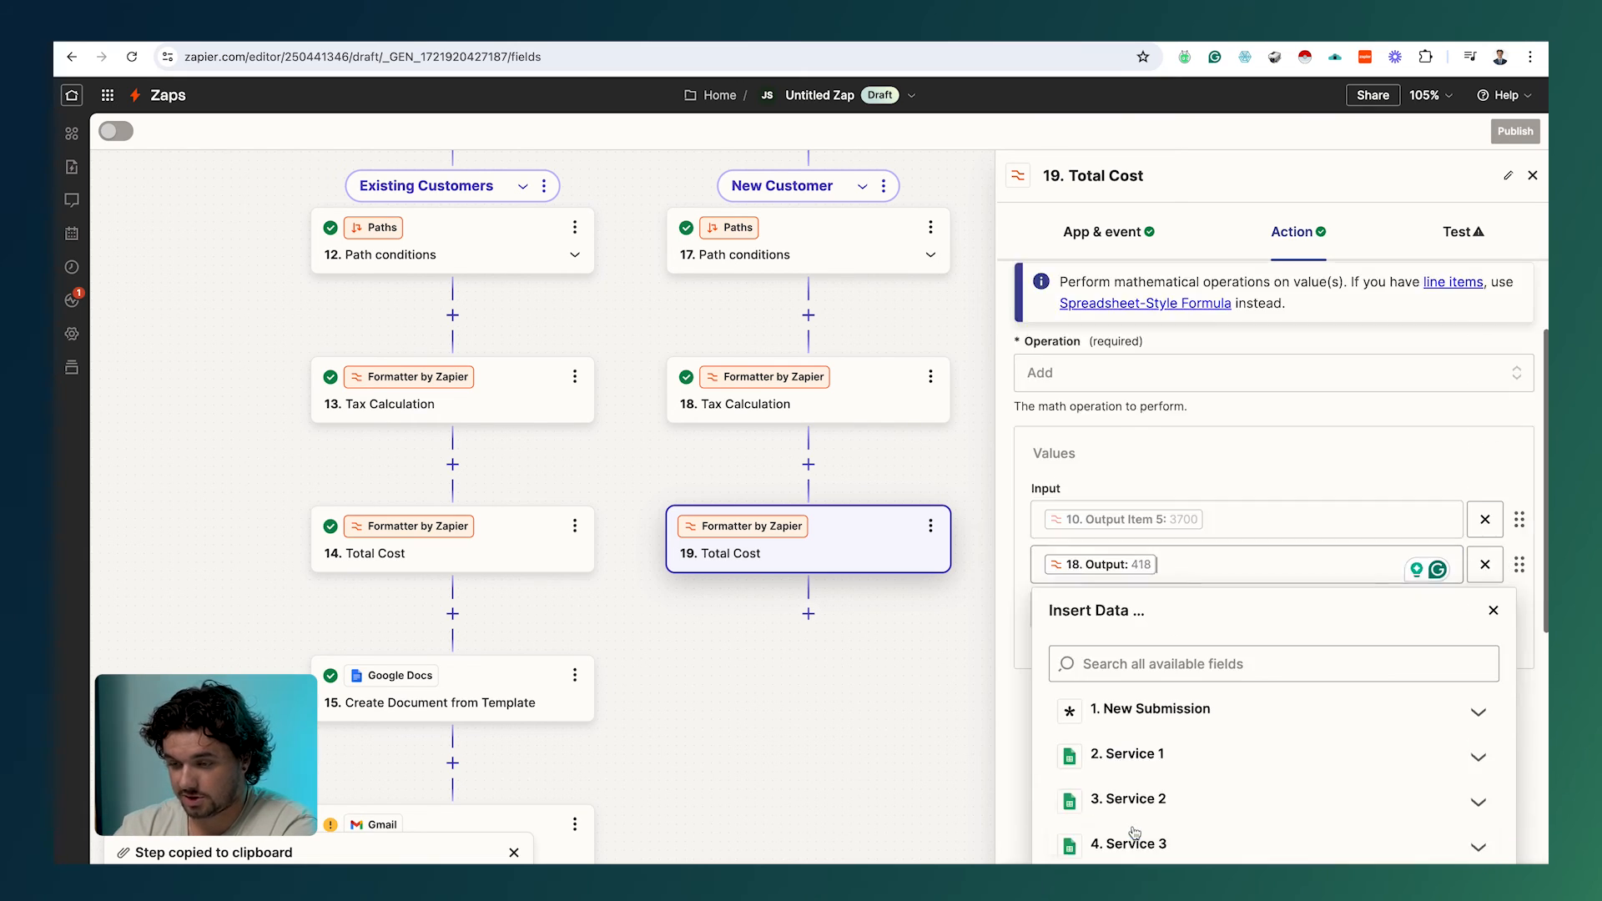
pyautogui.click(1198, 458)
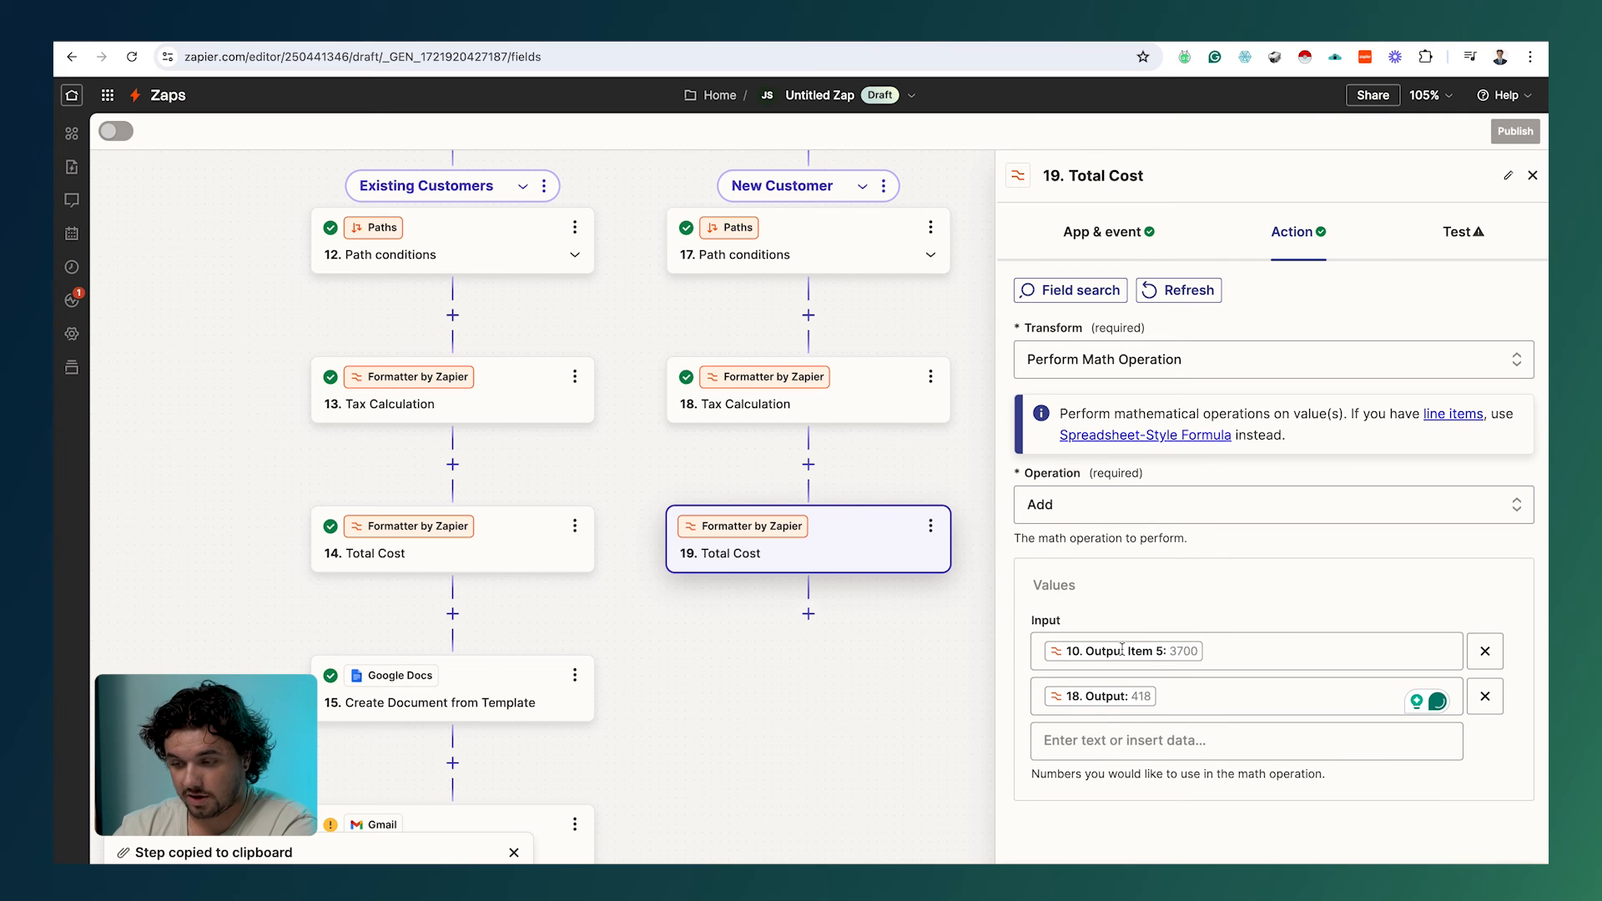
# Step: Add 100 as the third value so the total comes to 4218
pyautogui.click(1104, 741)
pyautogui.write('100')
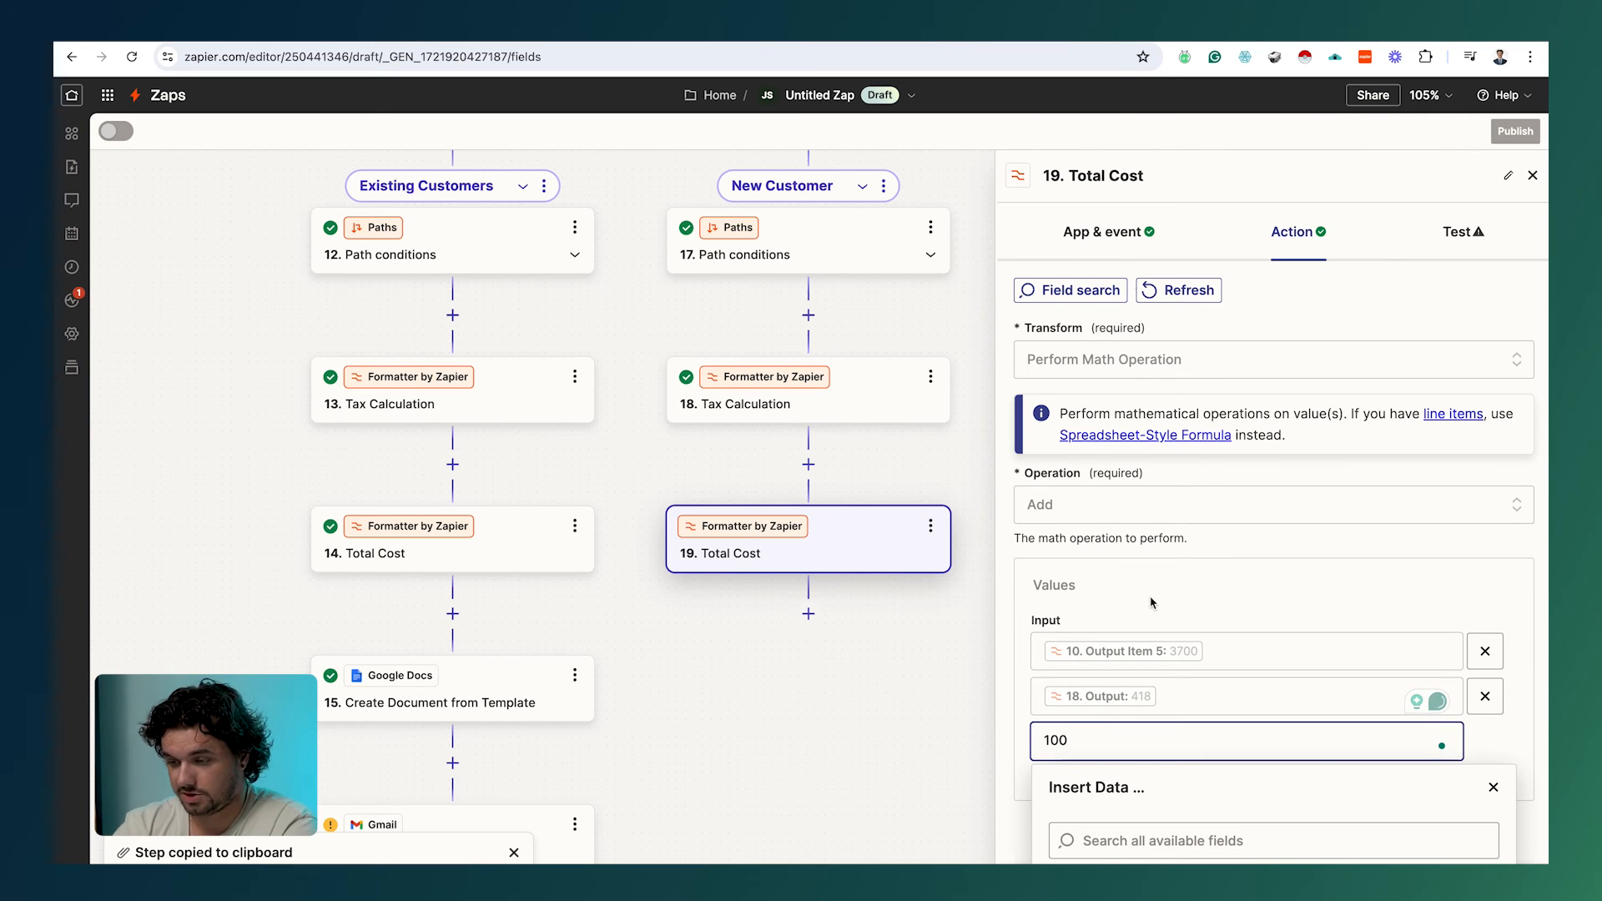
pyautogui.click(1462, 231)
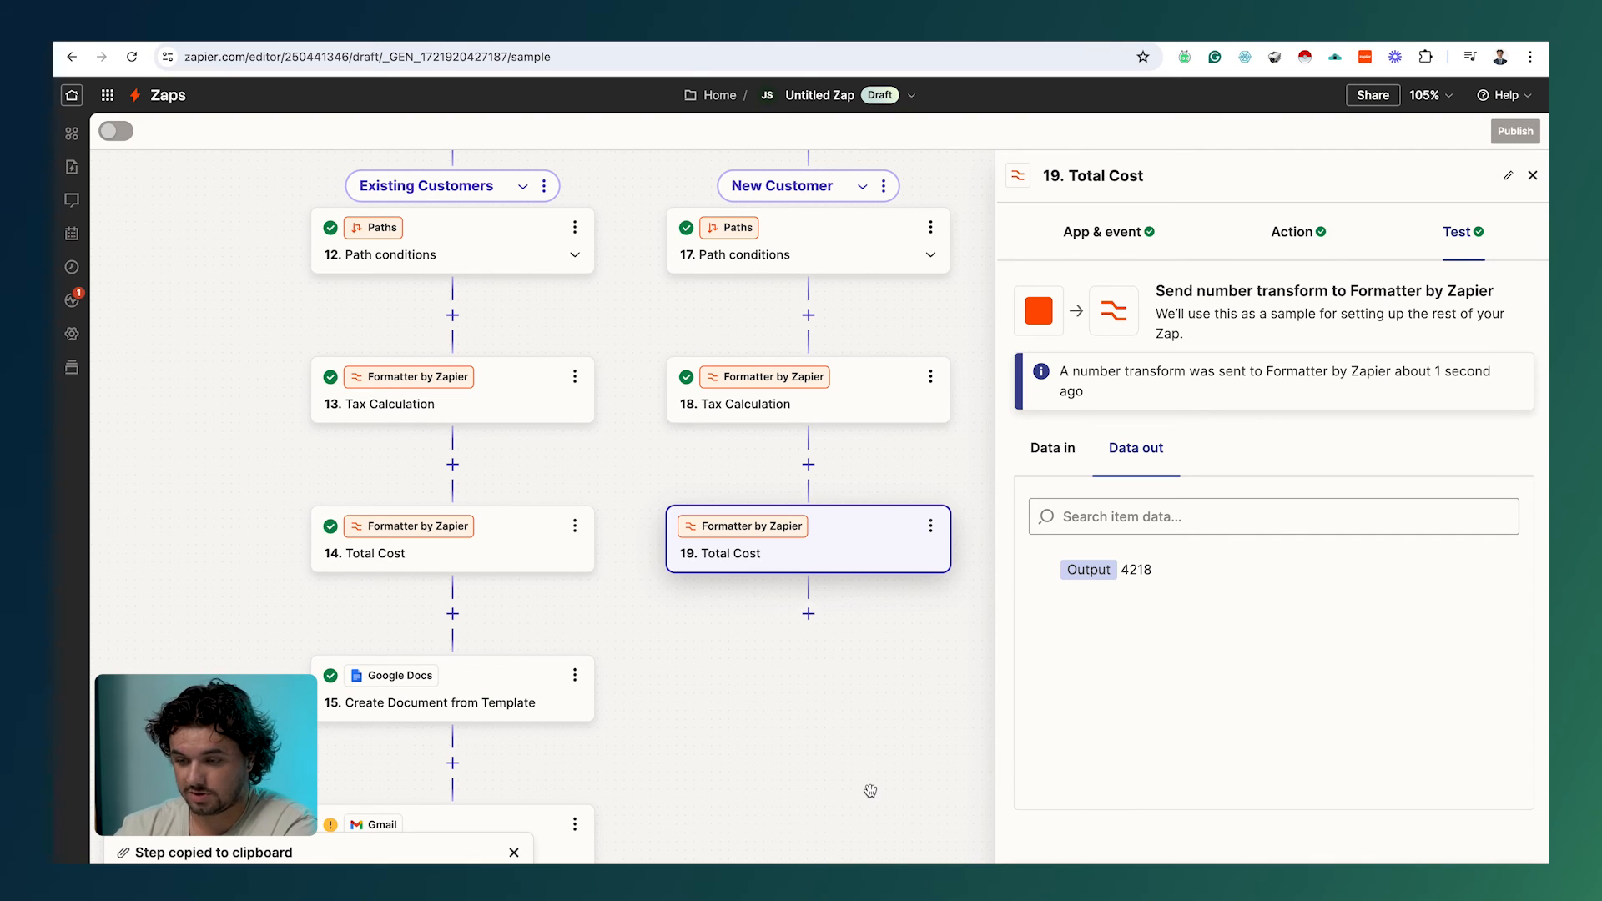
pyautogui.click(575, 676)
# Step: Paste the copied Create Document step below Total Cost as step 20
pyautogui.click(668, 742)
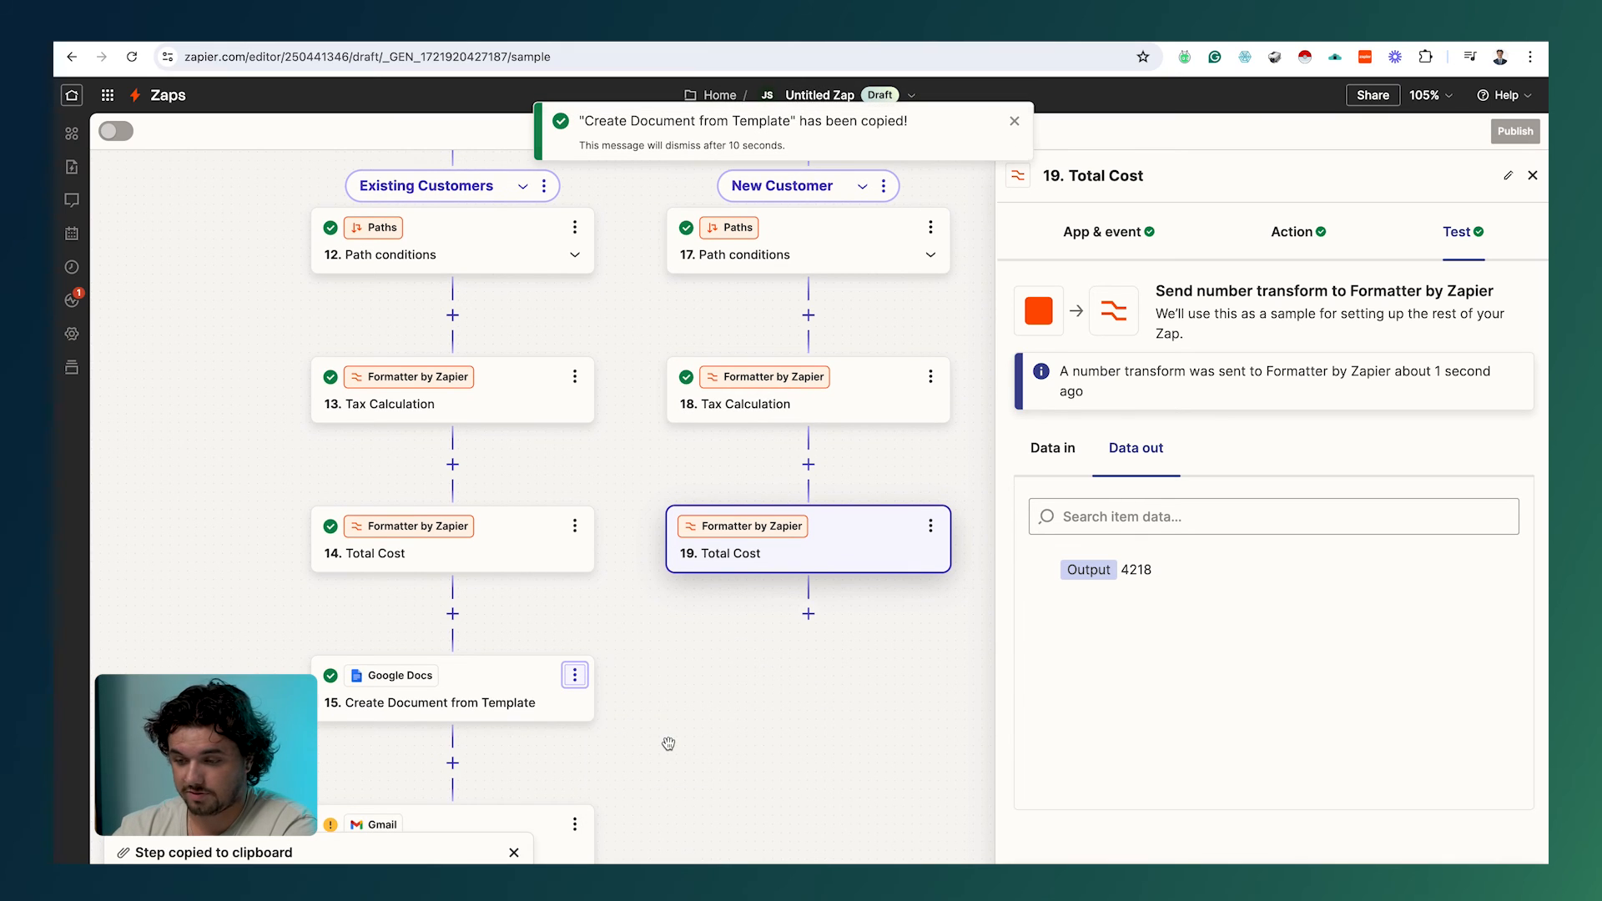
pyautogui.click(930, 525)
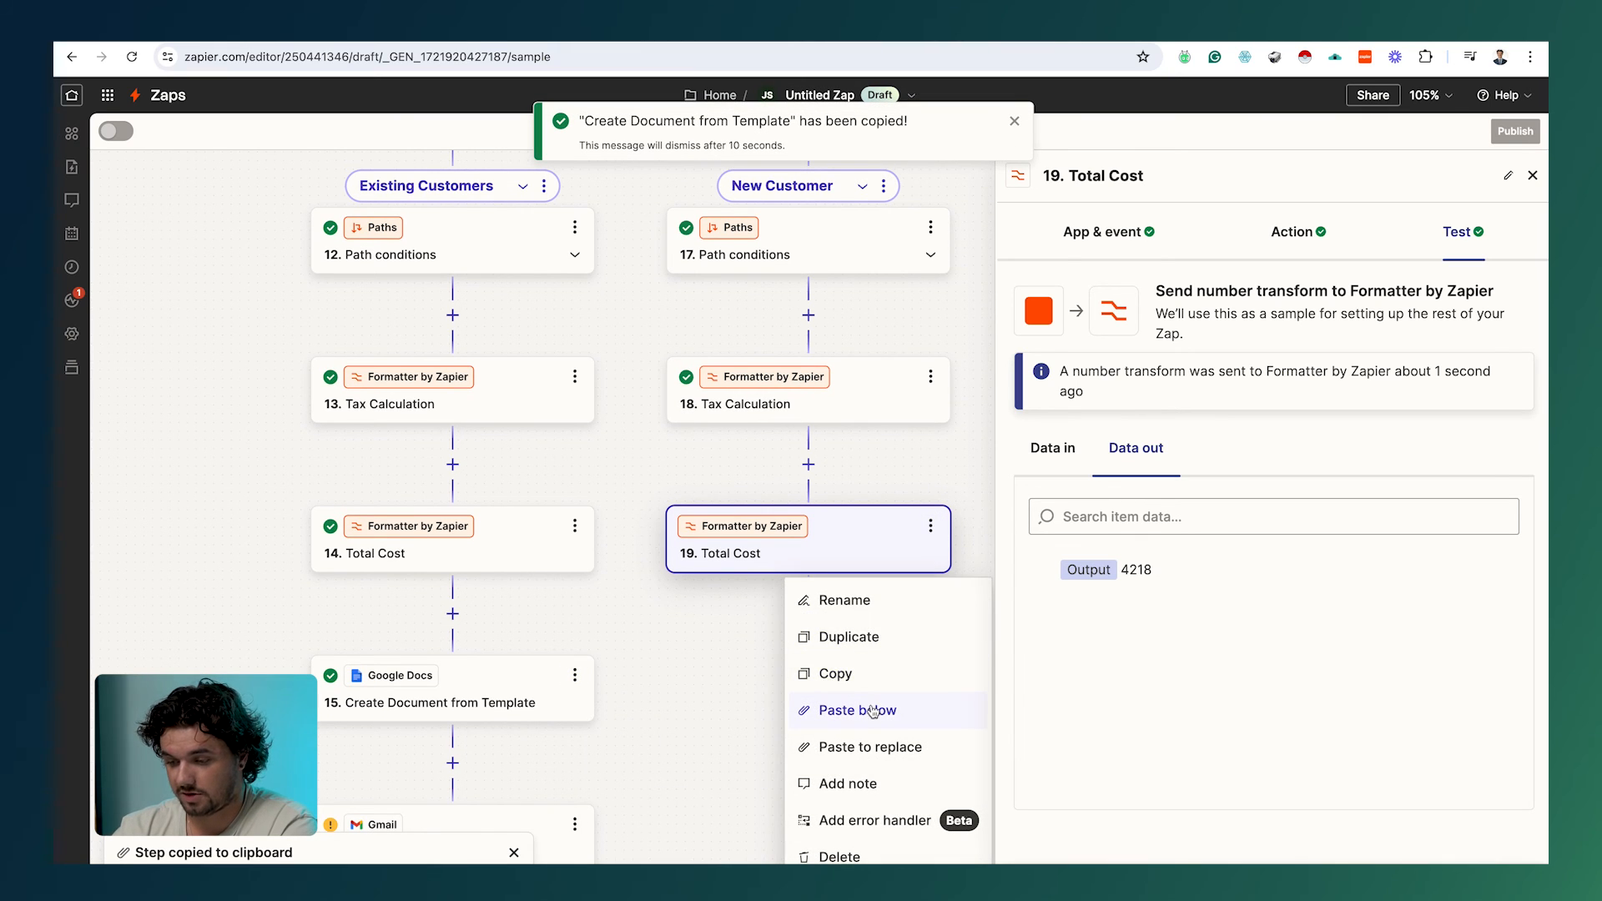
pyautogui.click(902, 719)
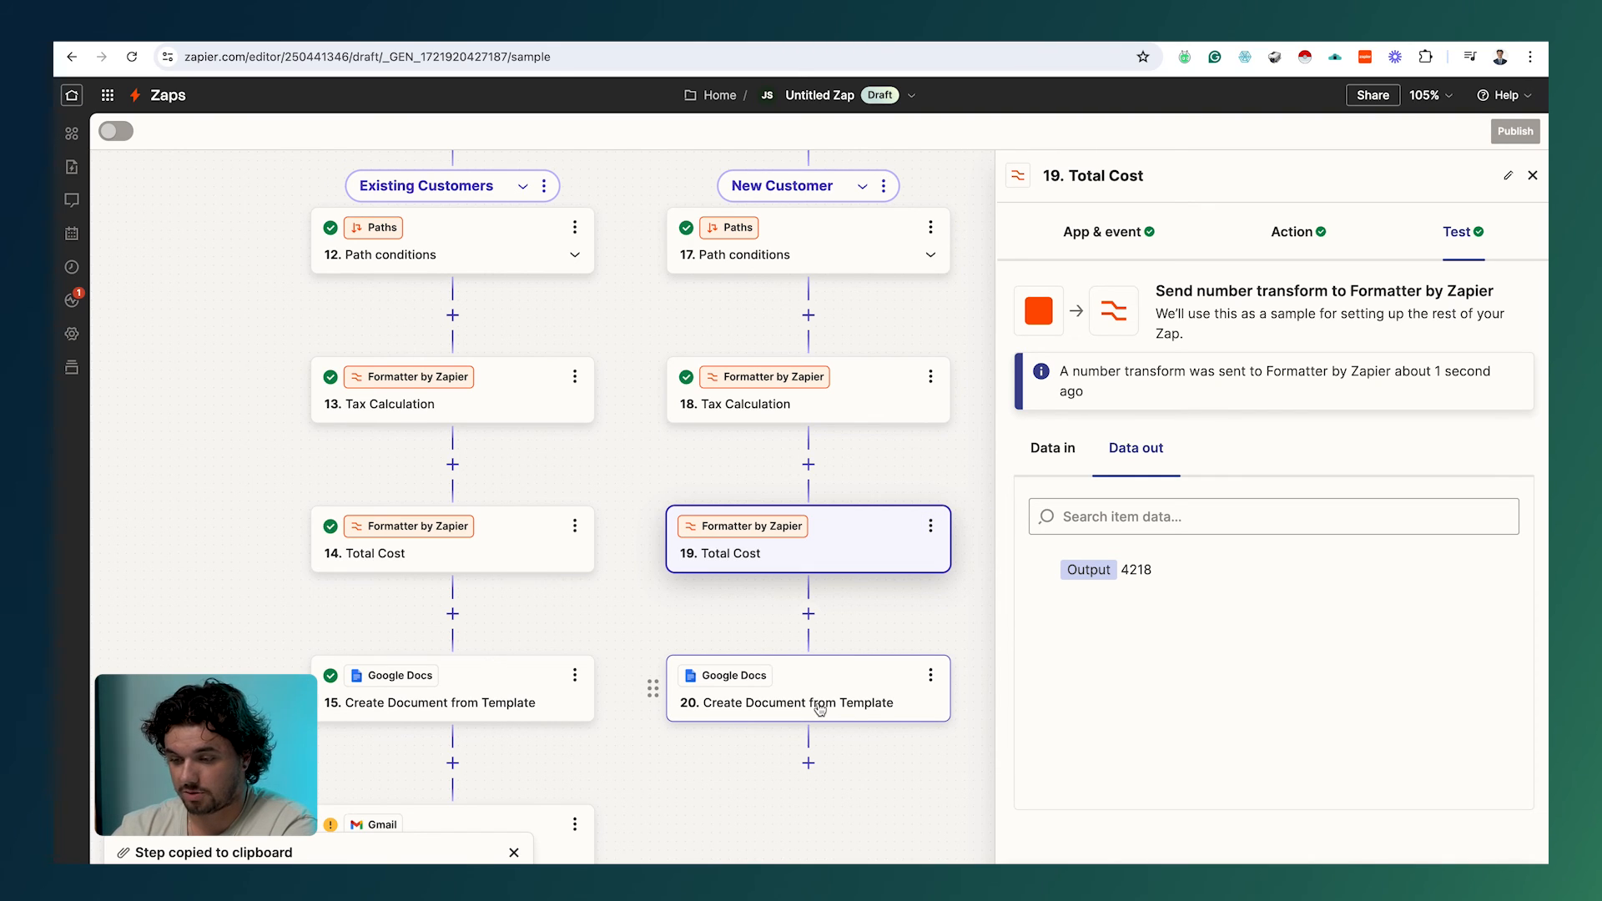
pyautogui.click(866, 704)
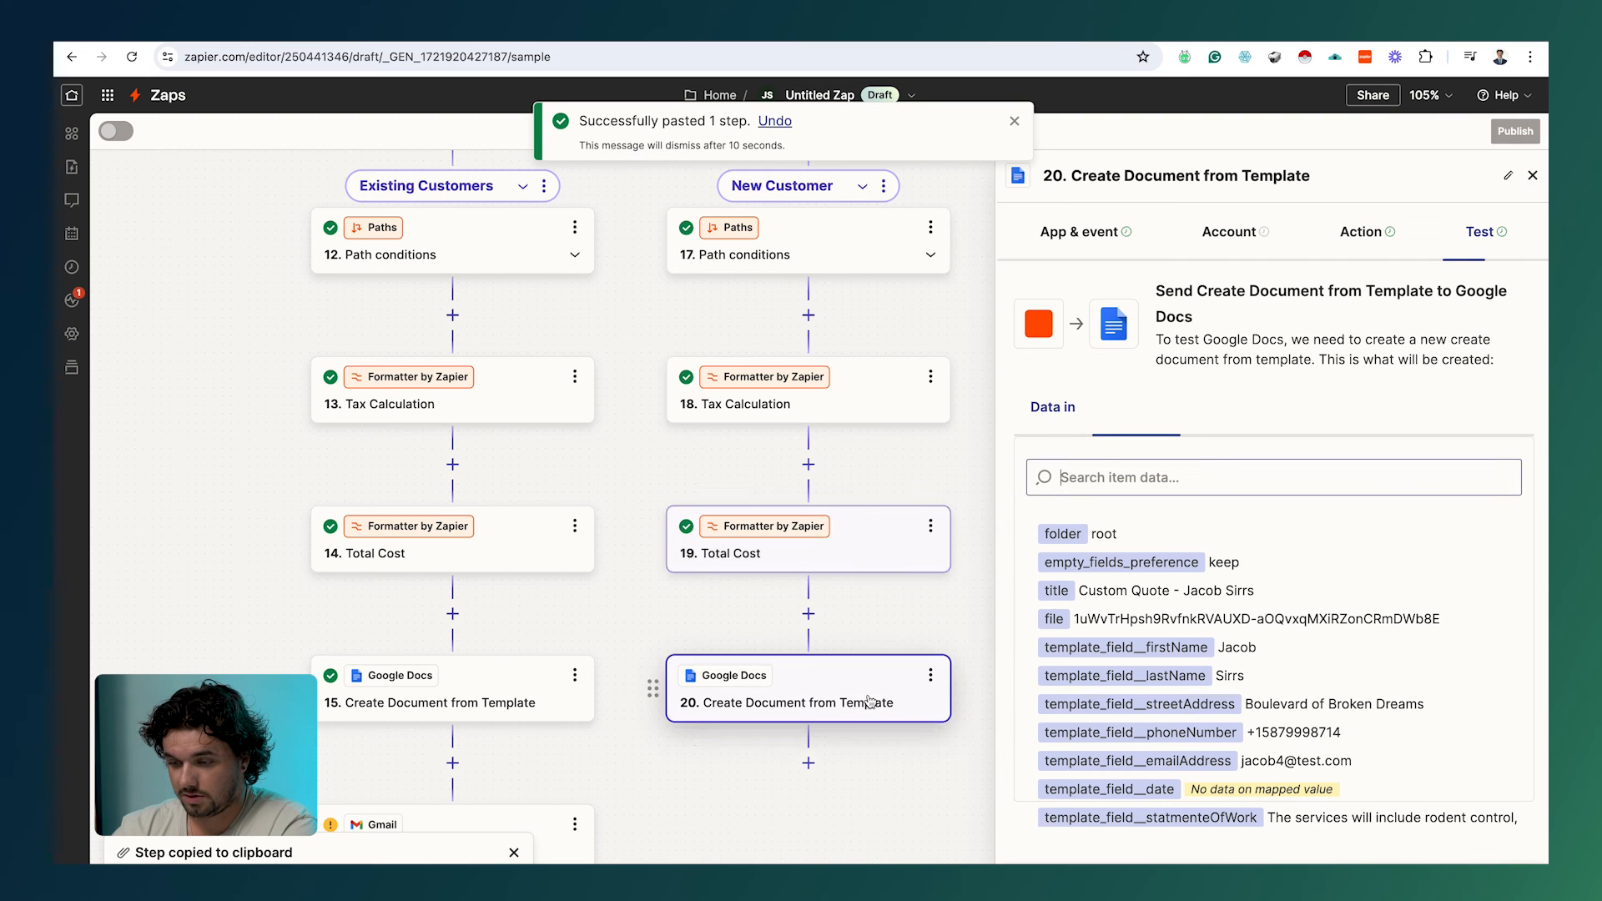
pyautogui.click(1350, 225)
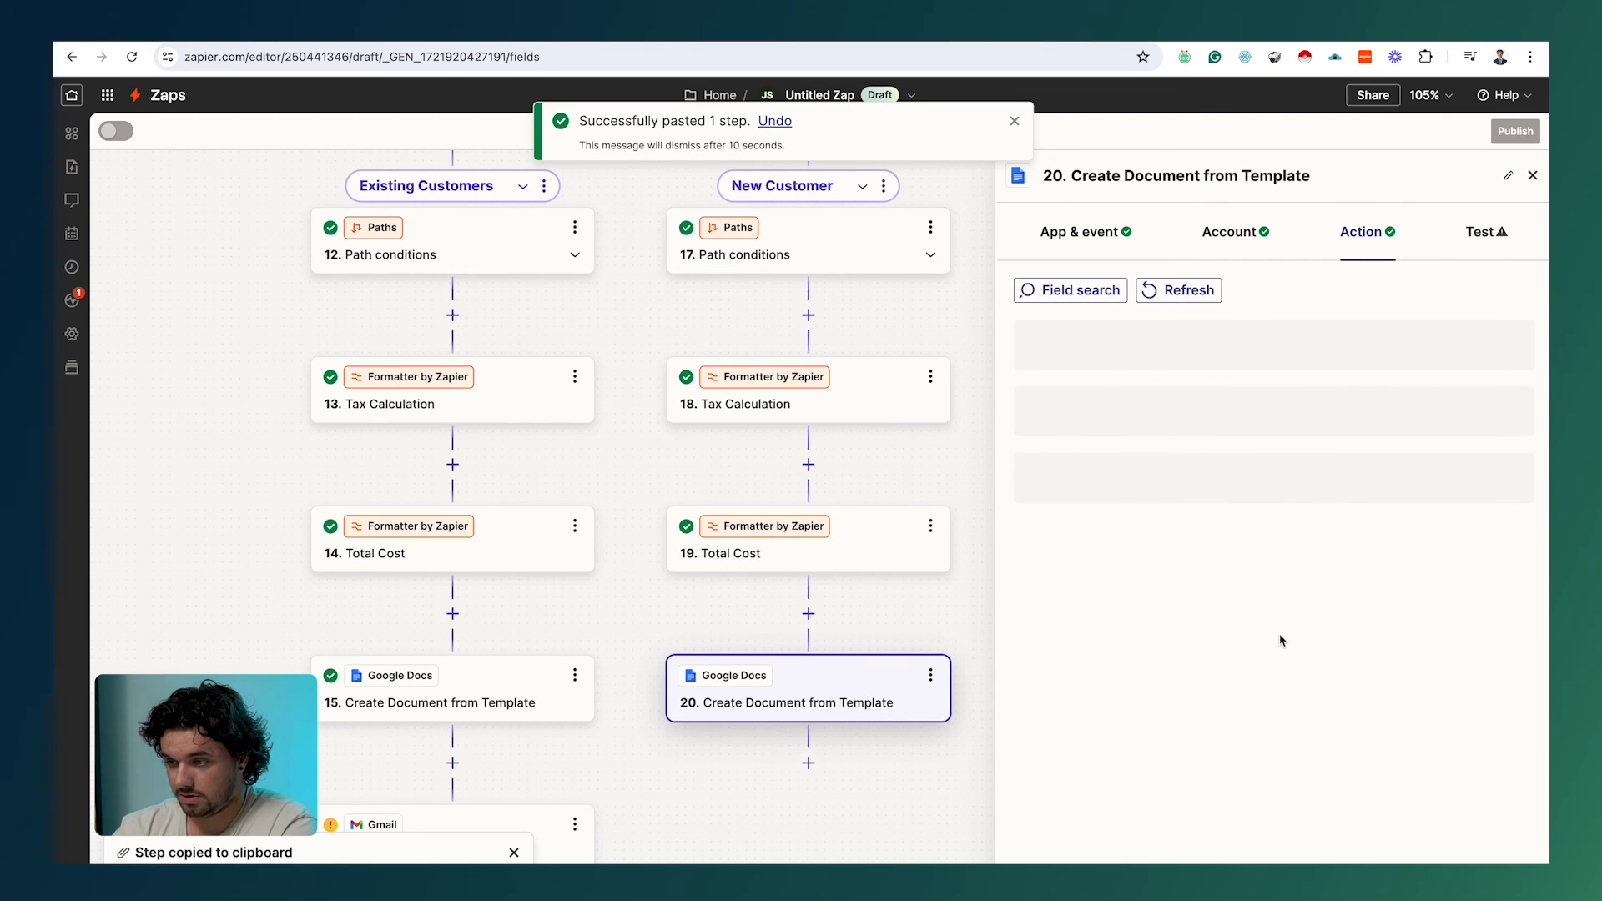
# Step: Remap step 20's taxes field to step 18's Output, 418
pyautogui.scroll(-8, 1280, 640)
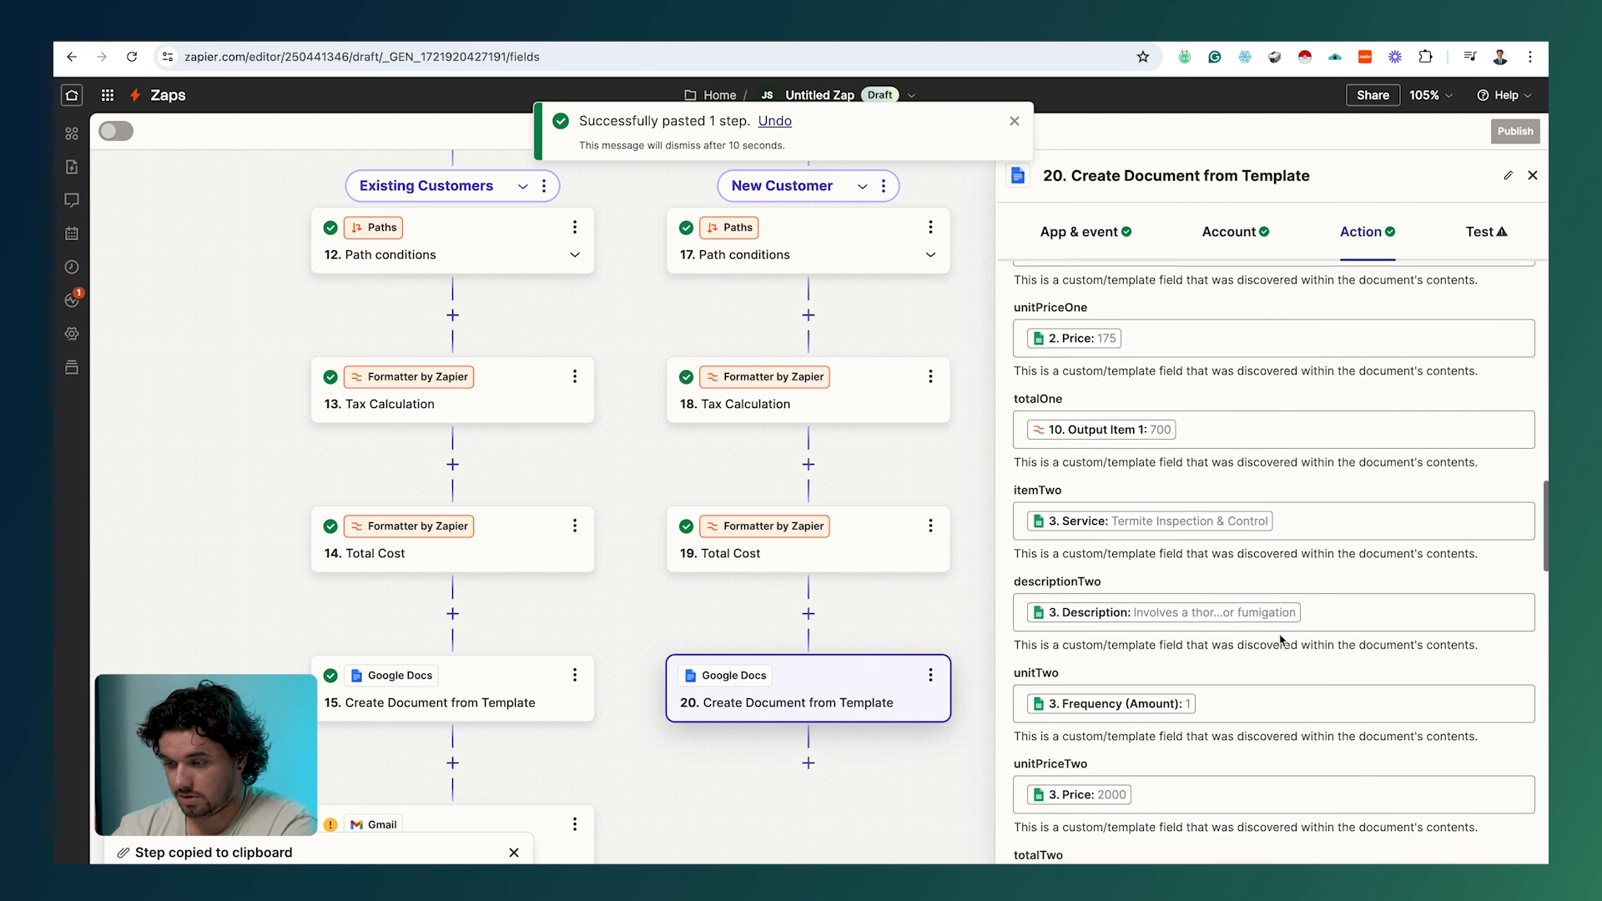
pyautogui.scroll(-10, 1281, 640)
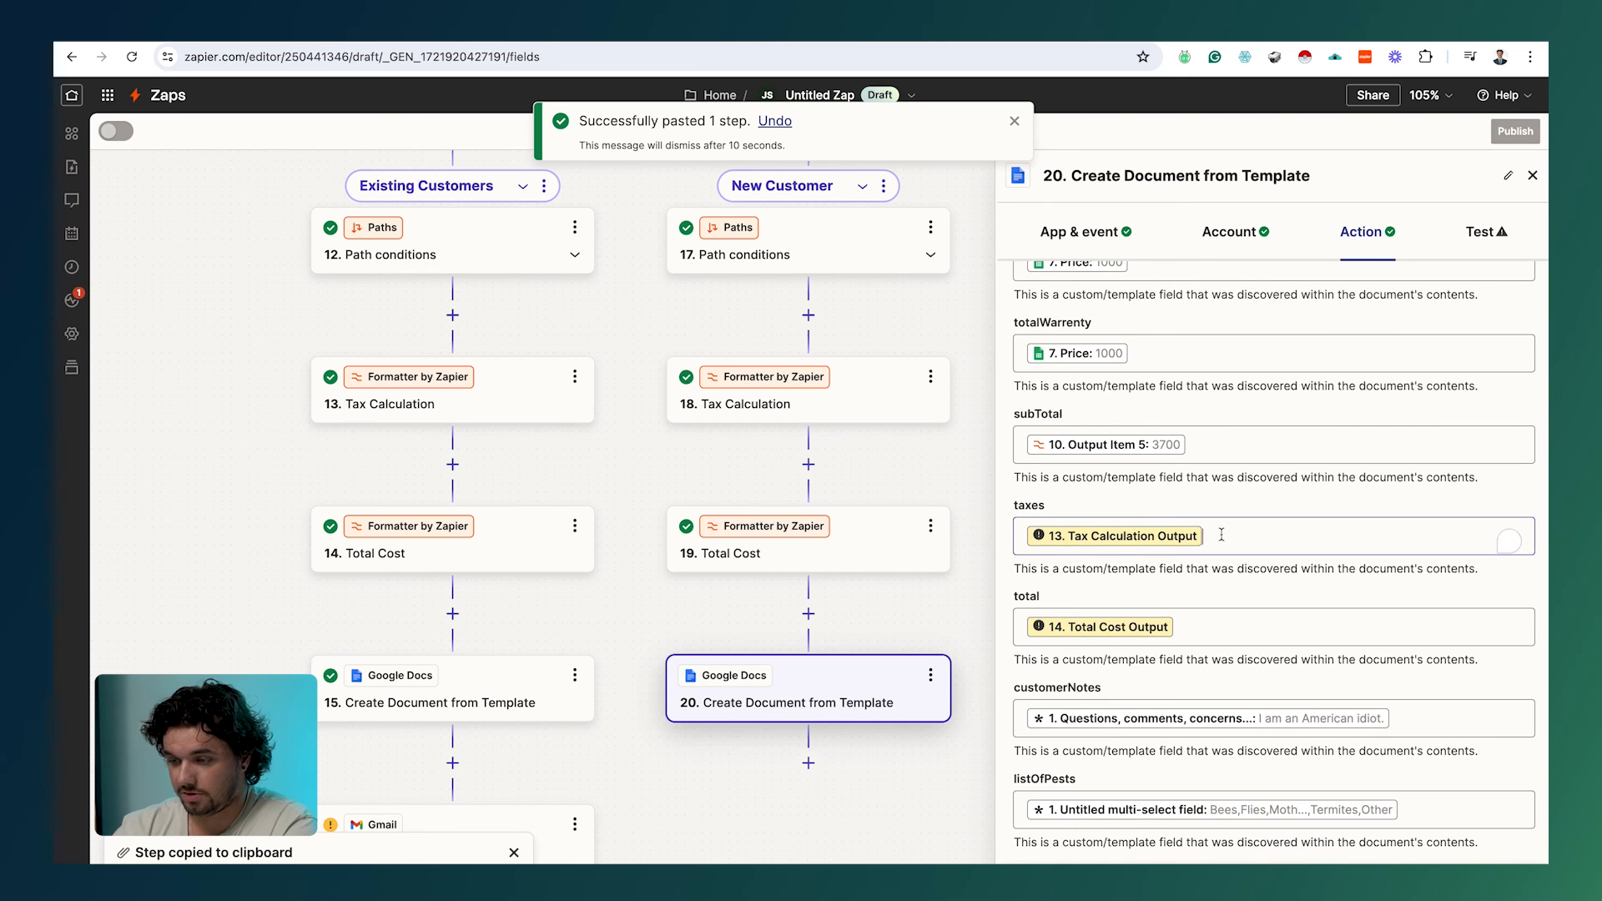
pyautogui.click(1221, 534)
pyautogui.press('BackSpace')
pyautogui.scroll(-3, 1230, 554)
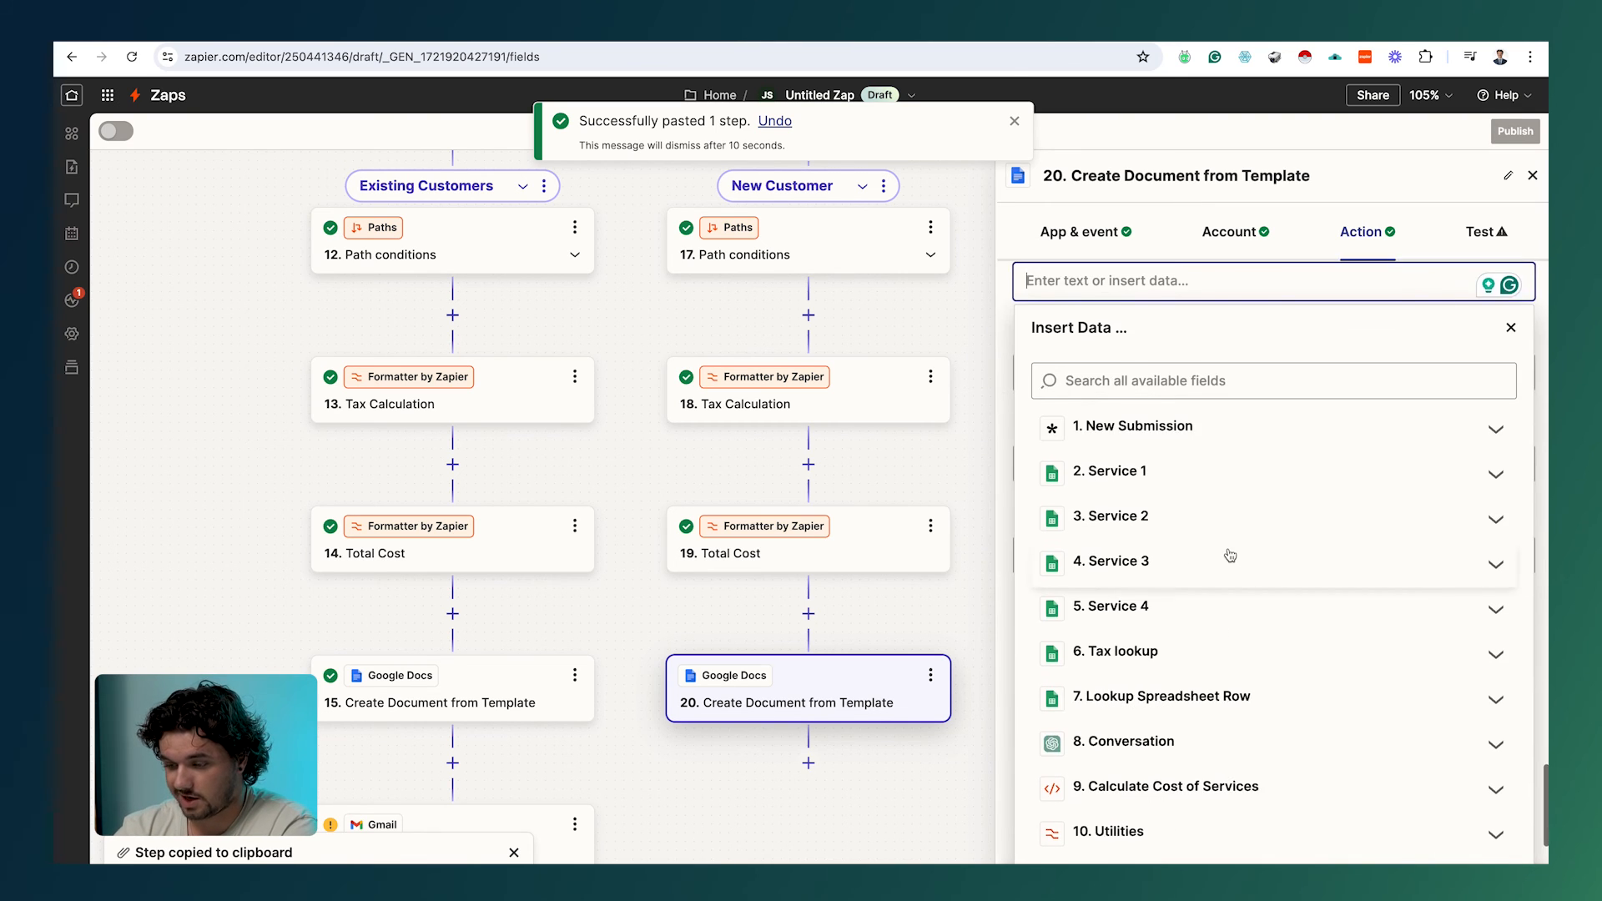
pyautogui.scroll(-3, 1230, 555)
pyautogui.click(1176, 779)
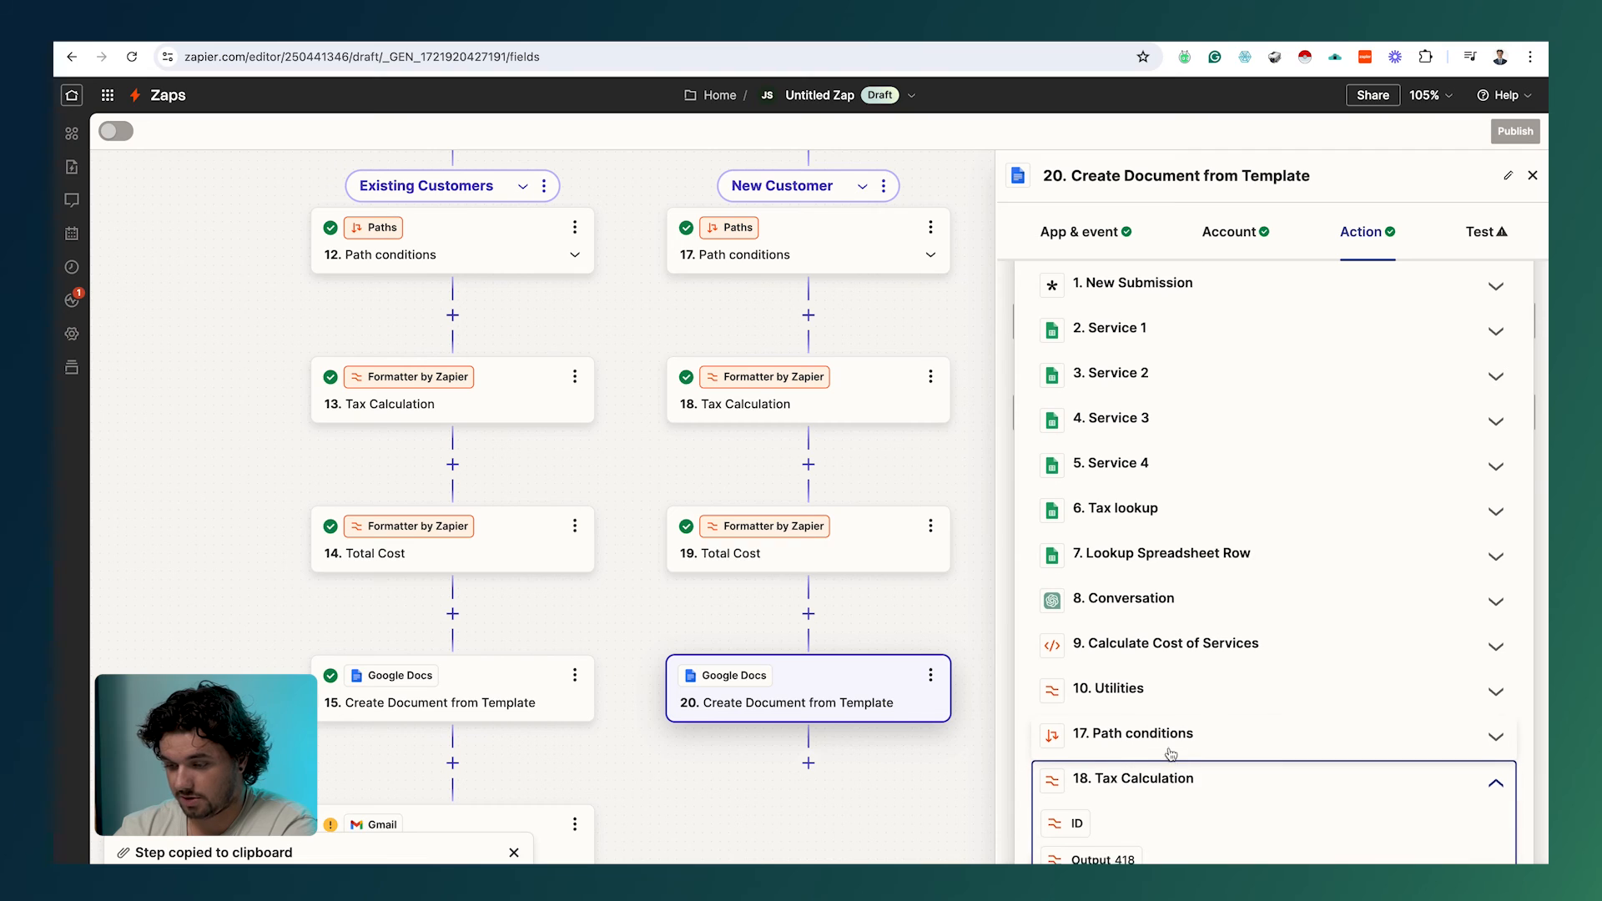
pyautogui.scroll(-2, 1171, 755)
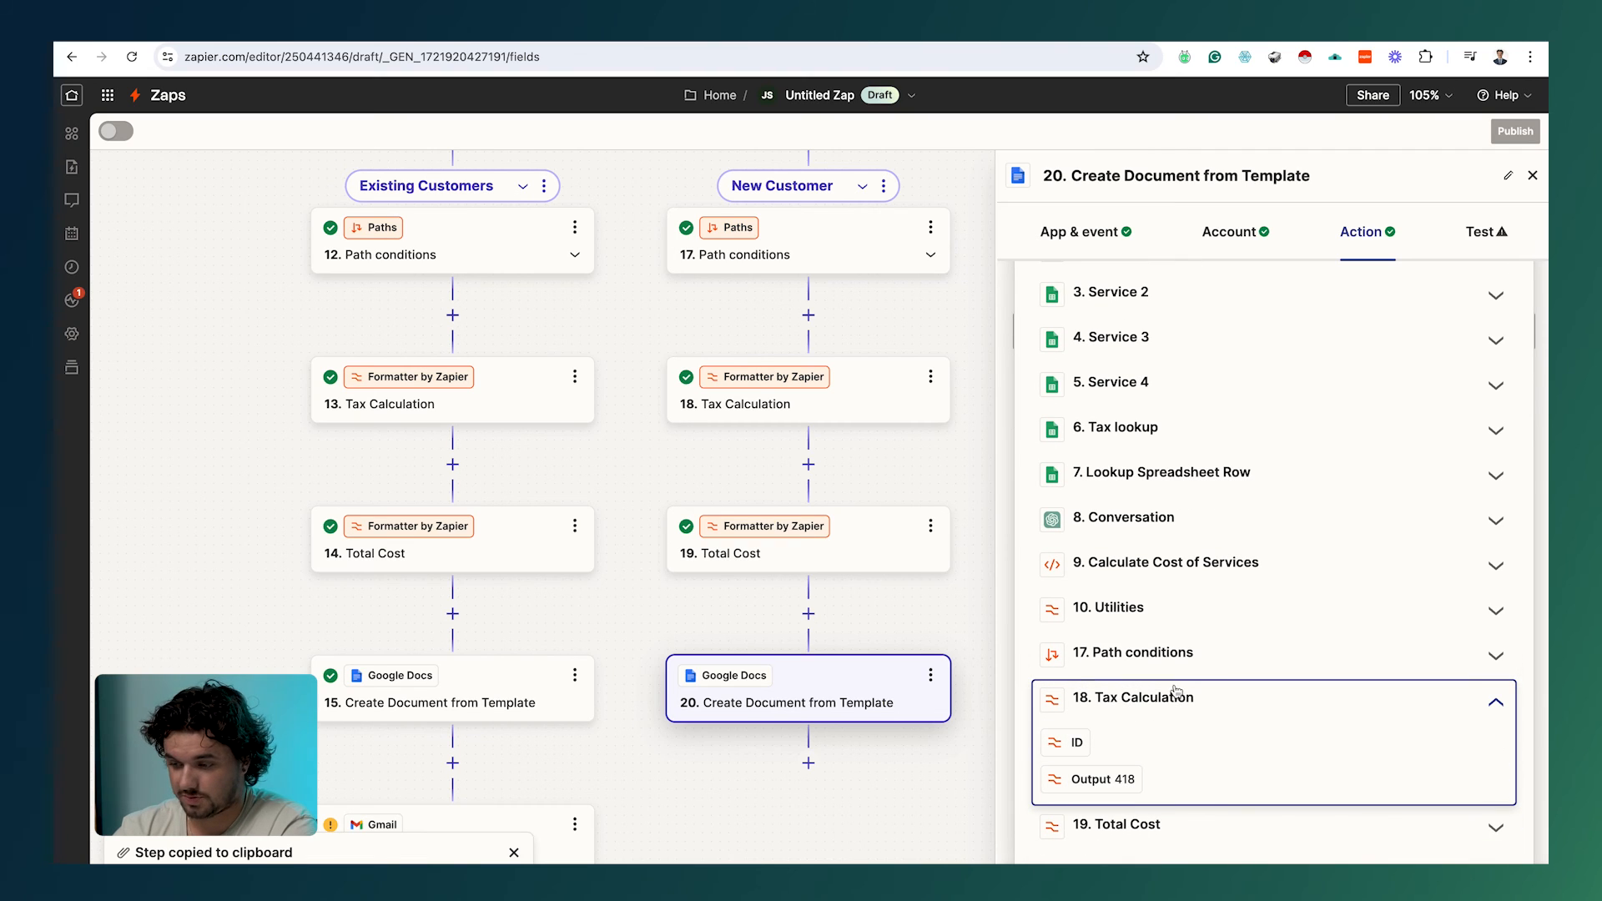
pyautogui.click(1084, 779)
pyautogui.click(884, 856)
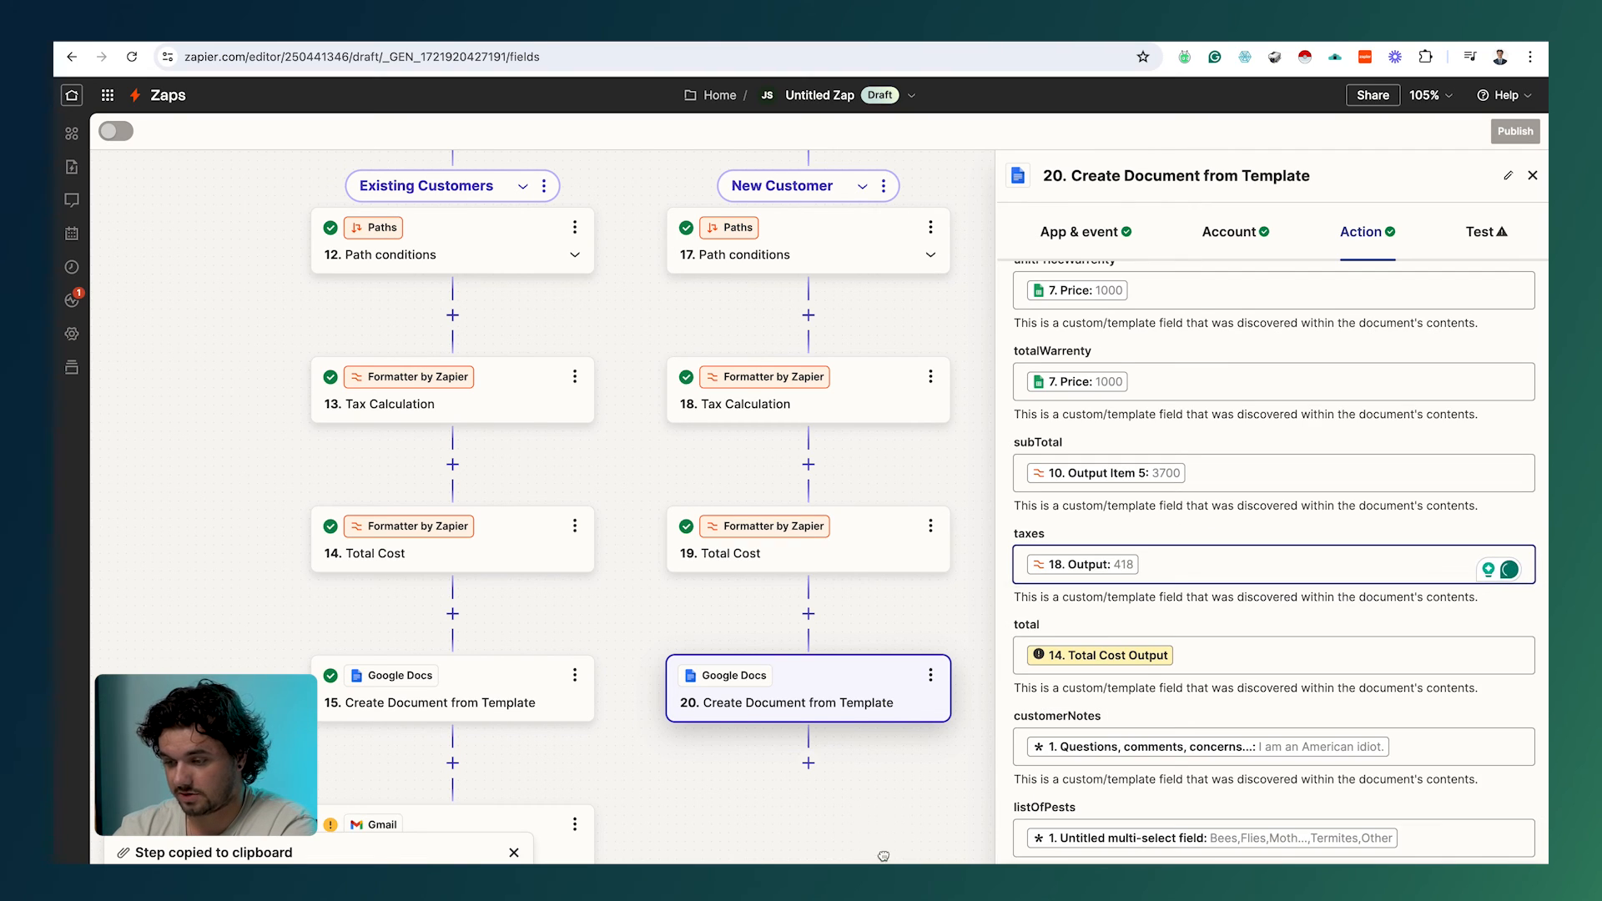
# Step: Remap the total field to step 19's Output, 4218, and test the document step
pyautogui.click(1178, 648)
pyautogui.press('BackSpace')
pyautogui.scroll(-6, 1178, 649)
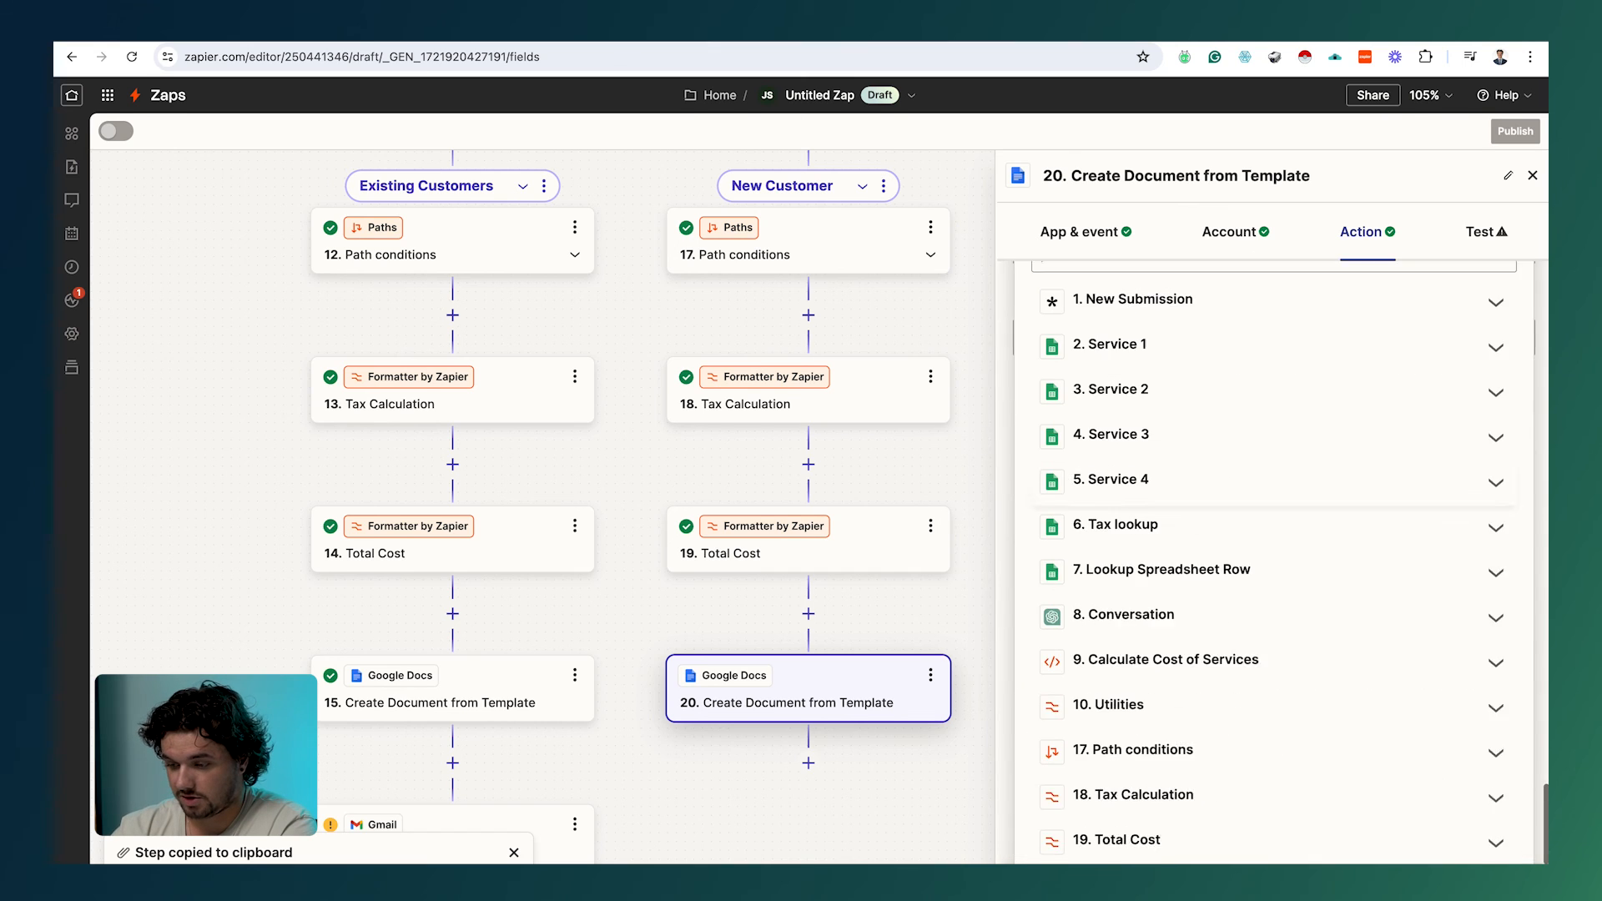
pyautogui.click(1156, 822)
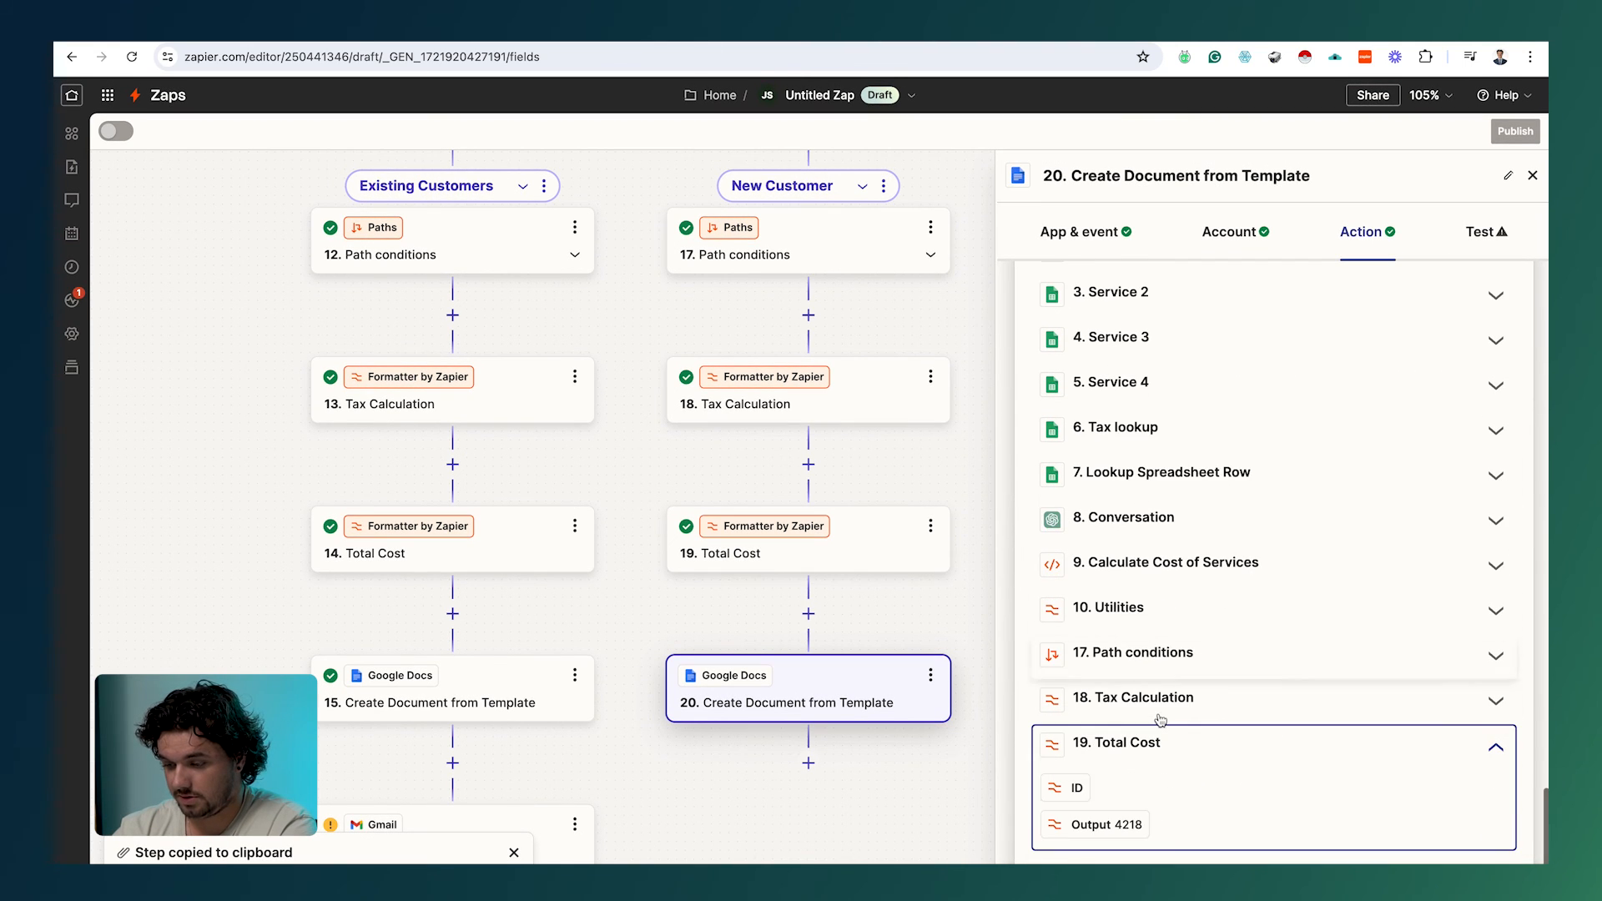
pyautogui.click(1107, 825)
pyautogui.click(1204, 745)
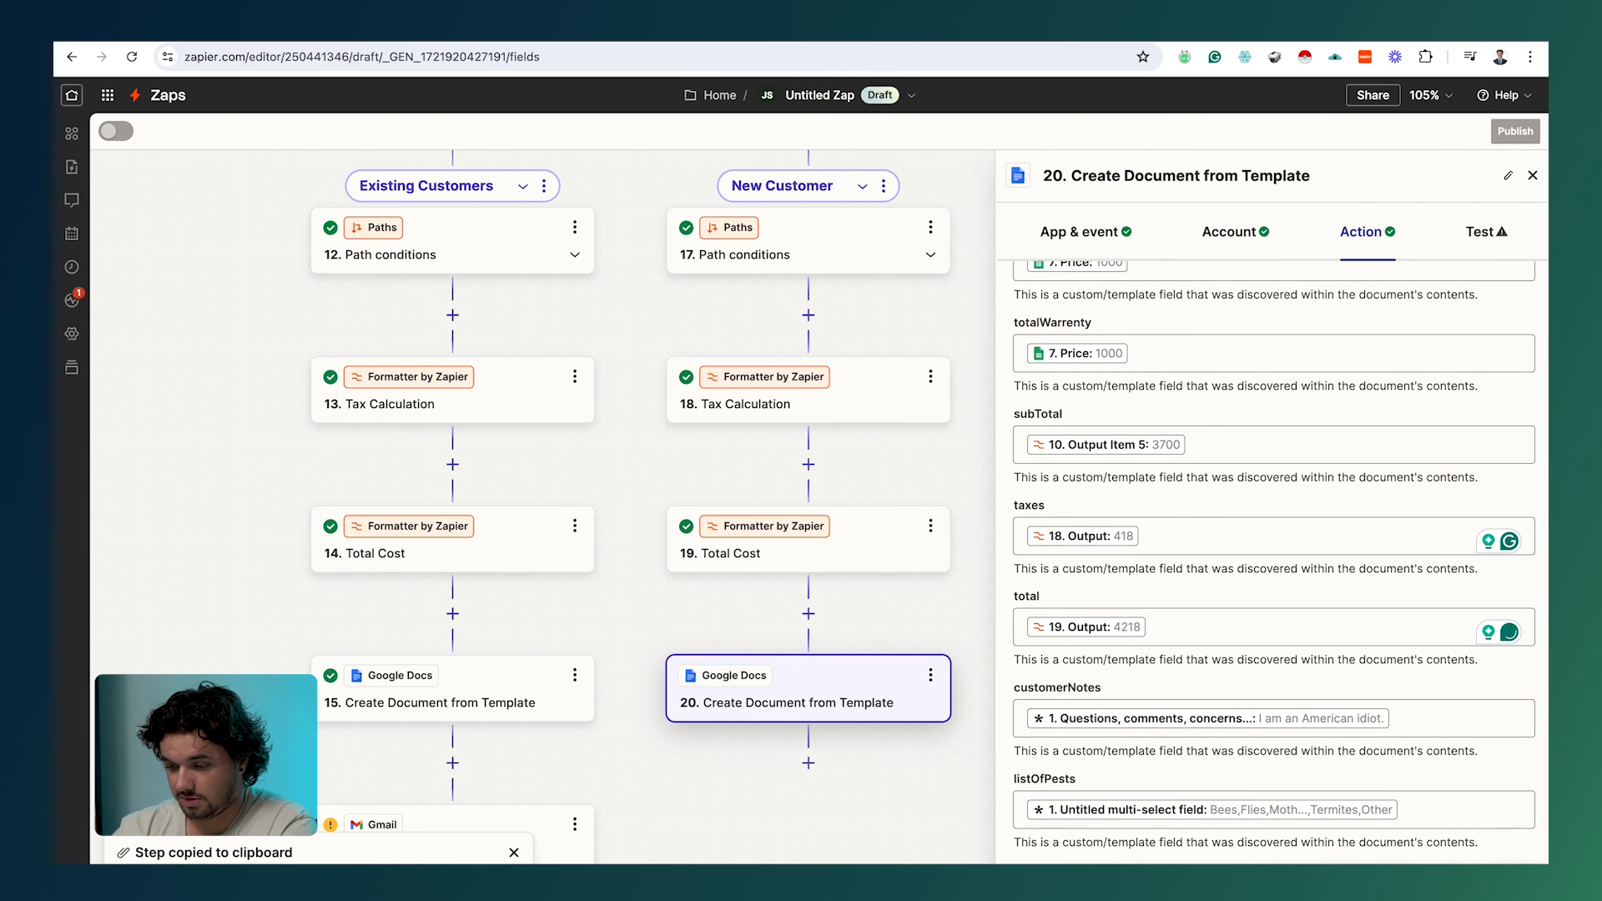
pyautogui.click(1486, 232)
pyautogui.click(1404, 867)
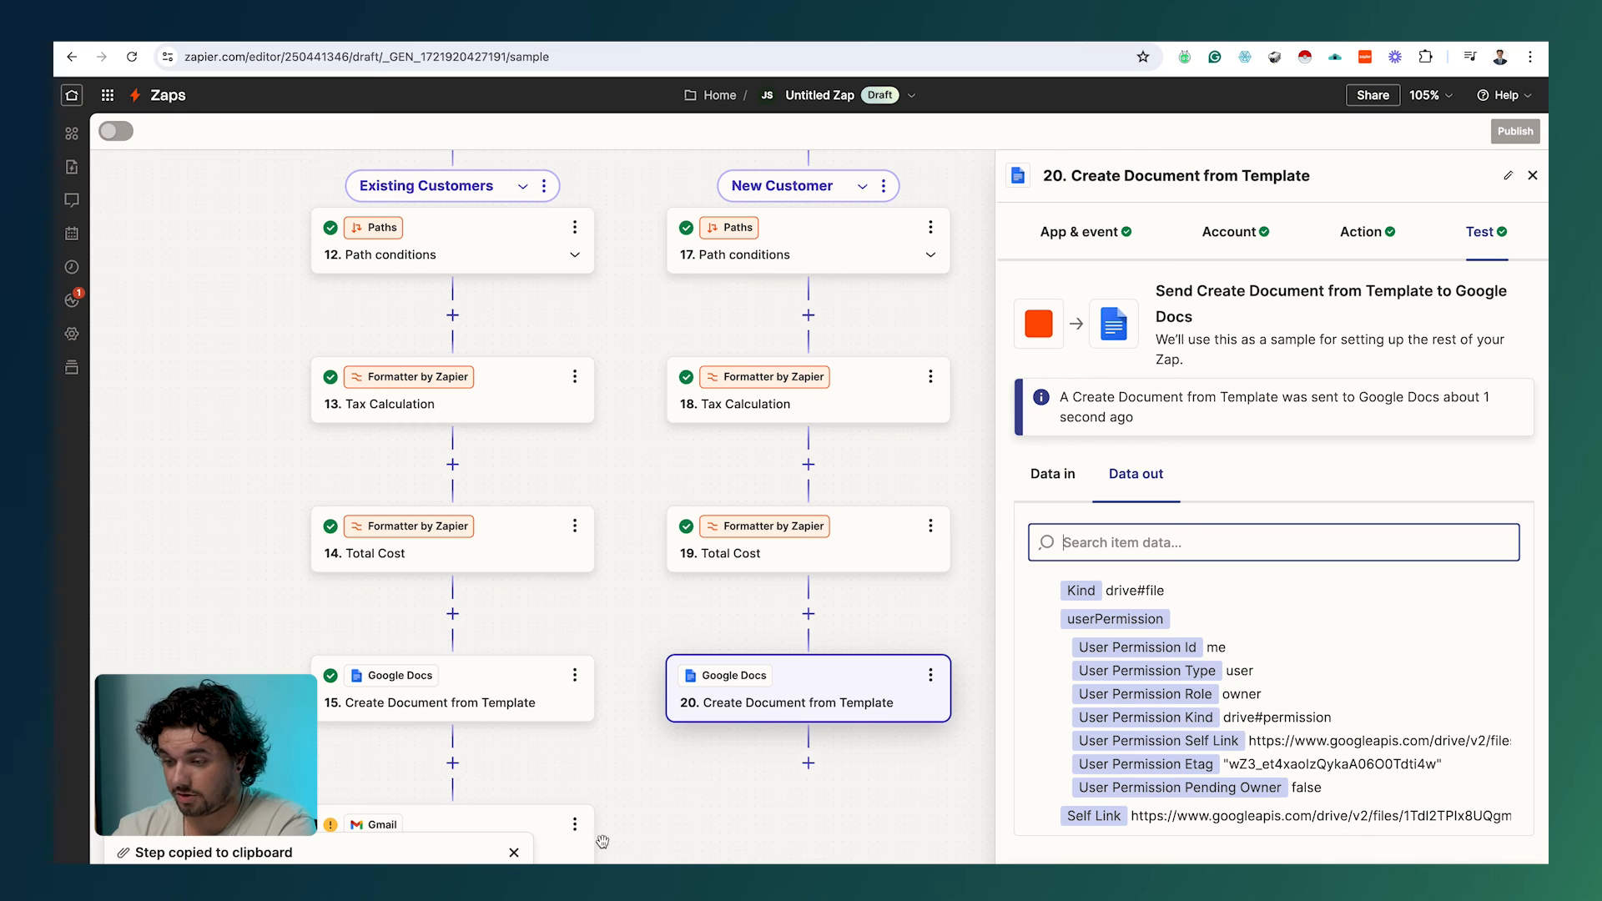
pyautogui.scroll(-3, 1348, 714)
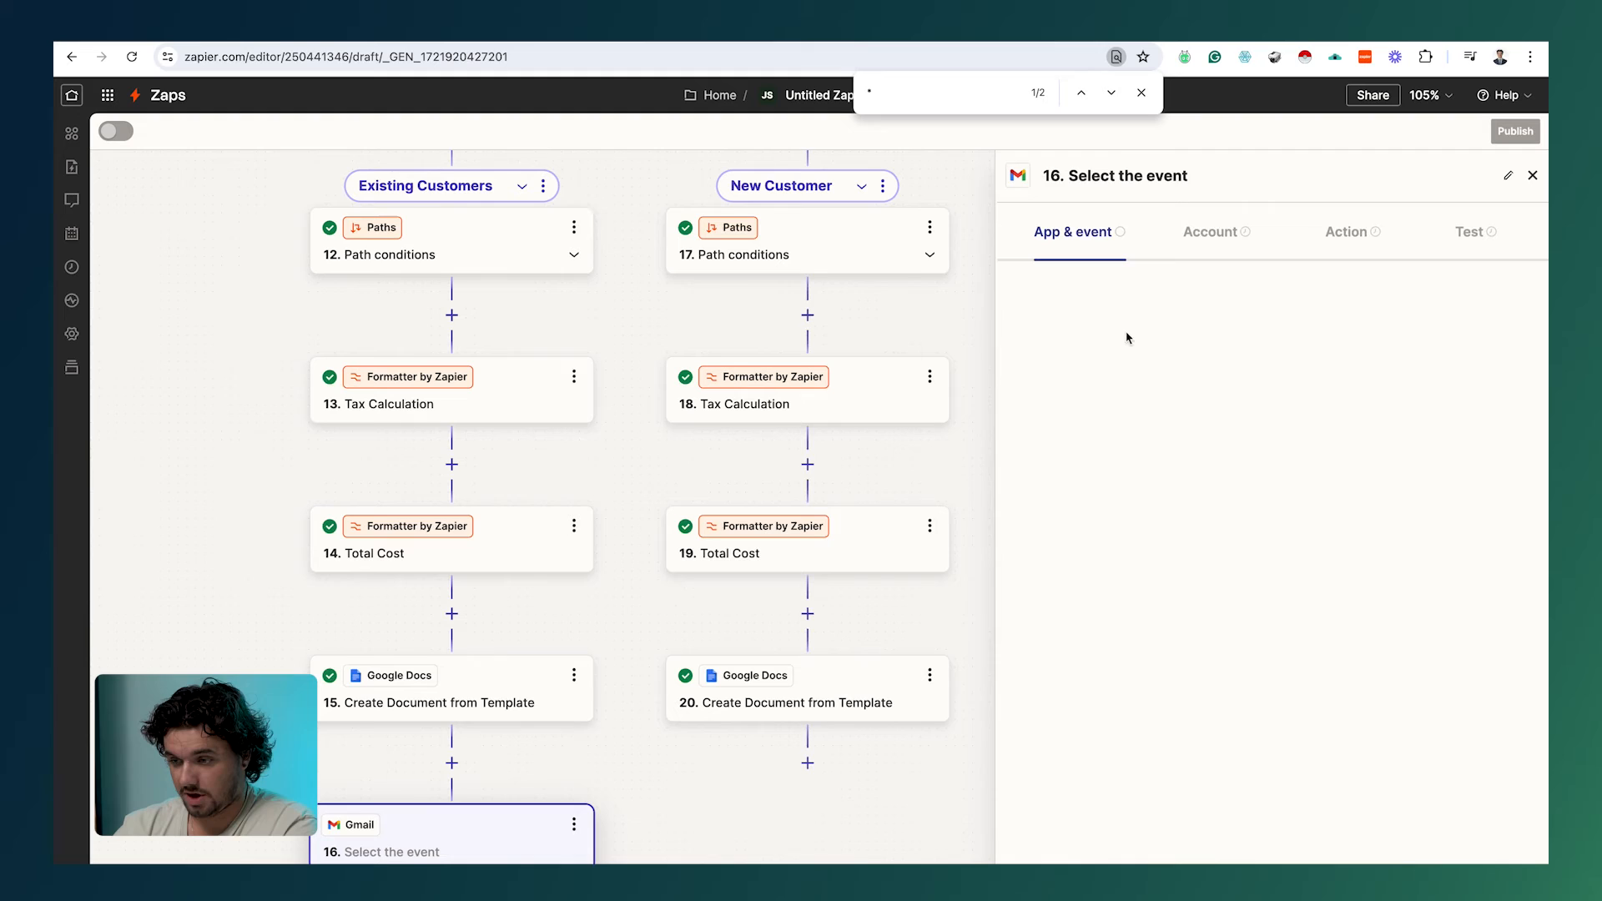
# Step: Set the Gmail step's event to Create Draft using the first connected Gmail account
pyautogui.click(1118, 388)
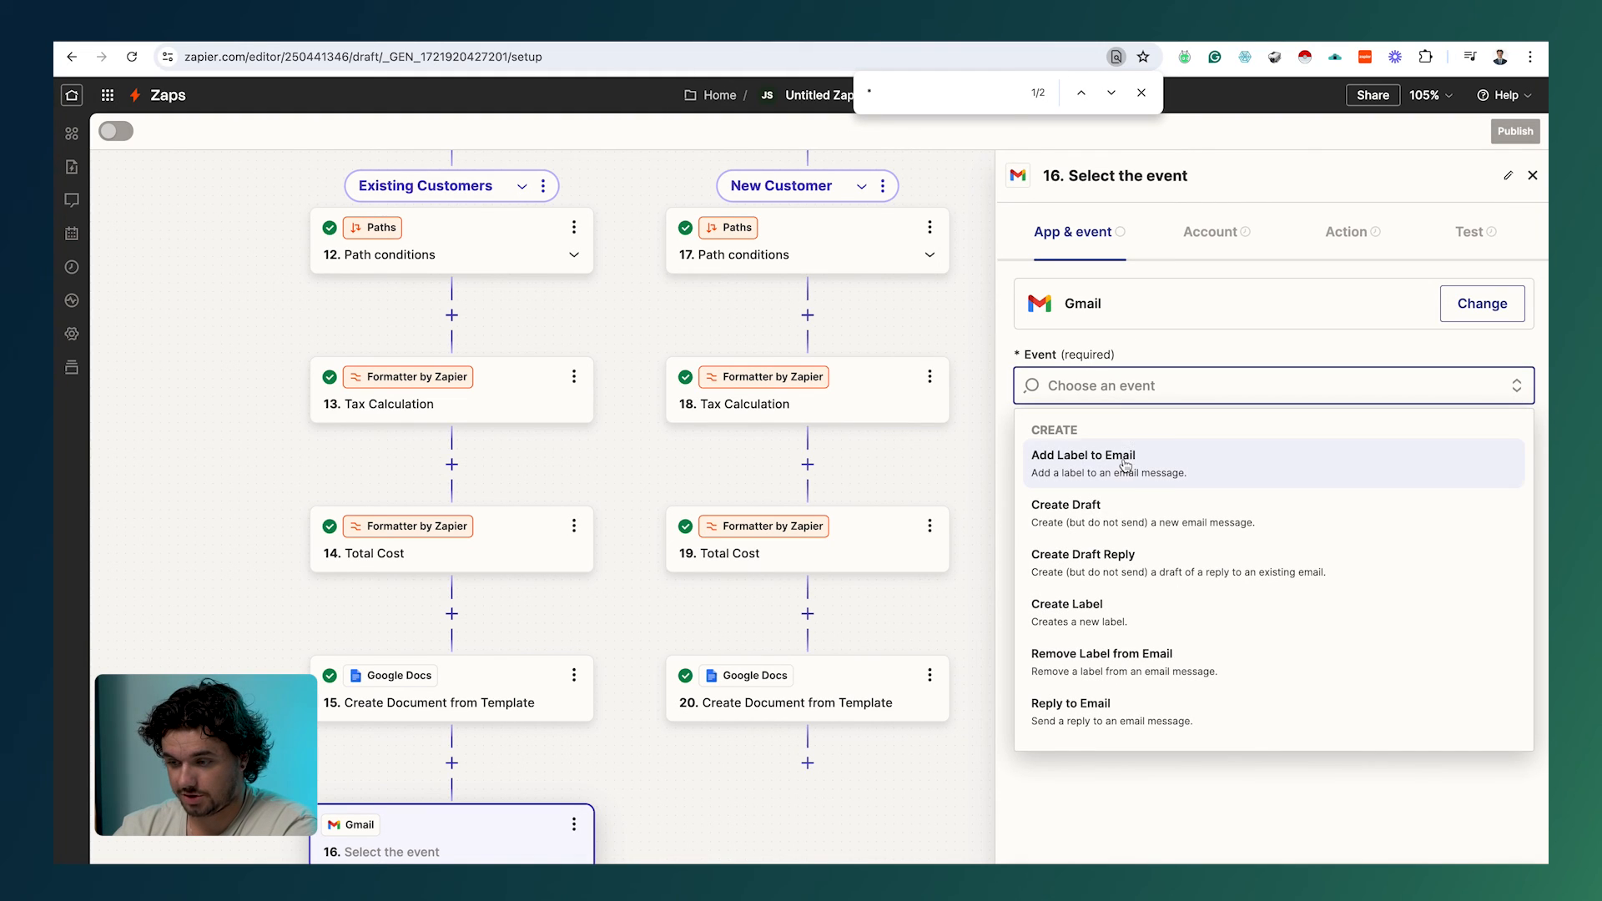
pyautogui.click(1127, 510)
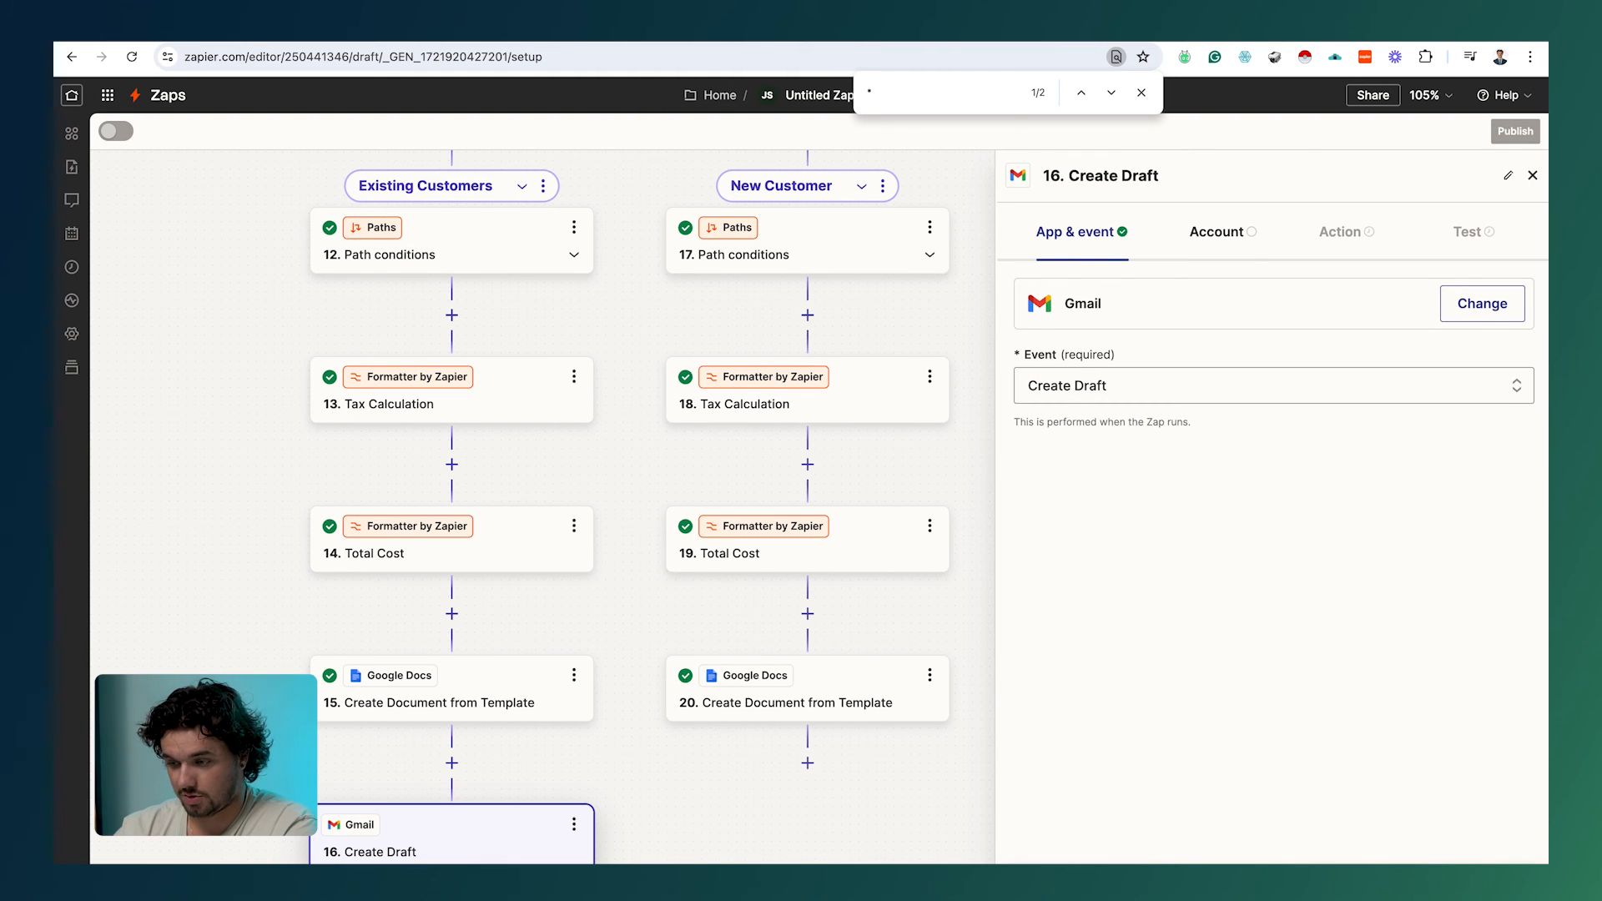
pyautogui.click(1460, 326)
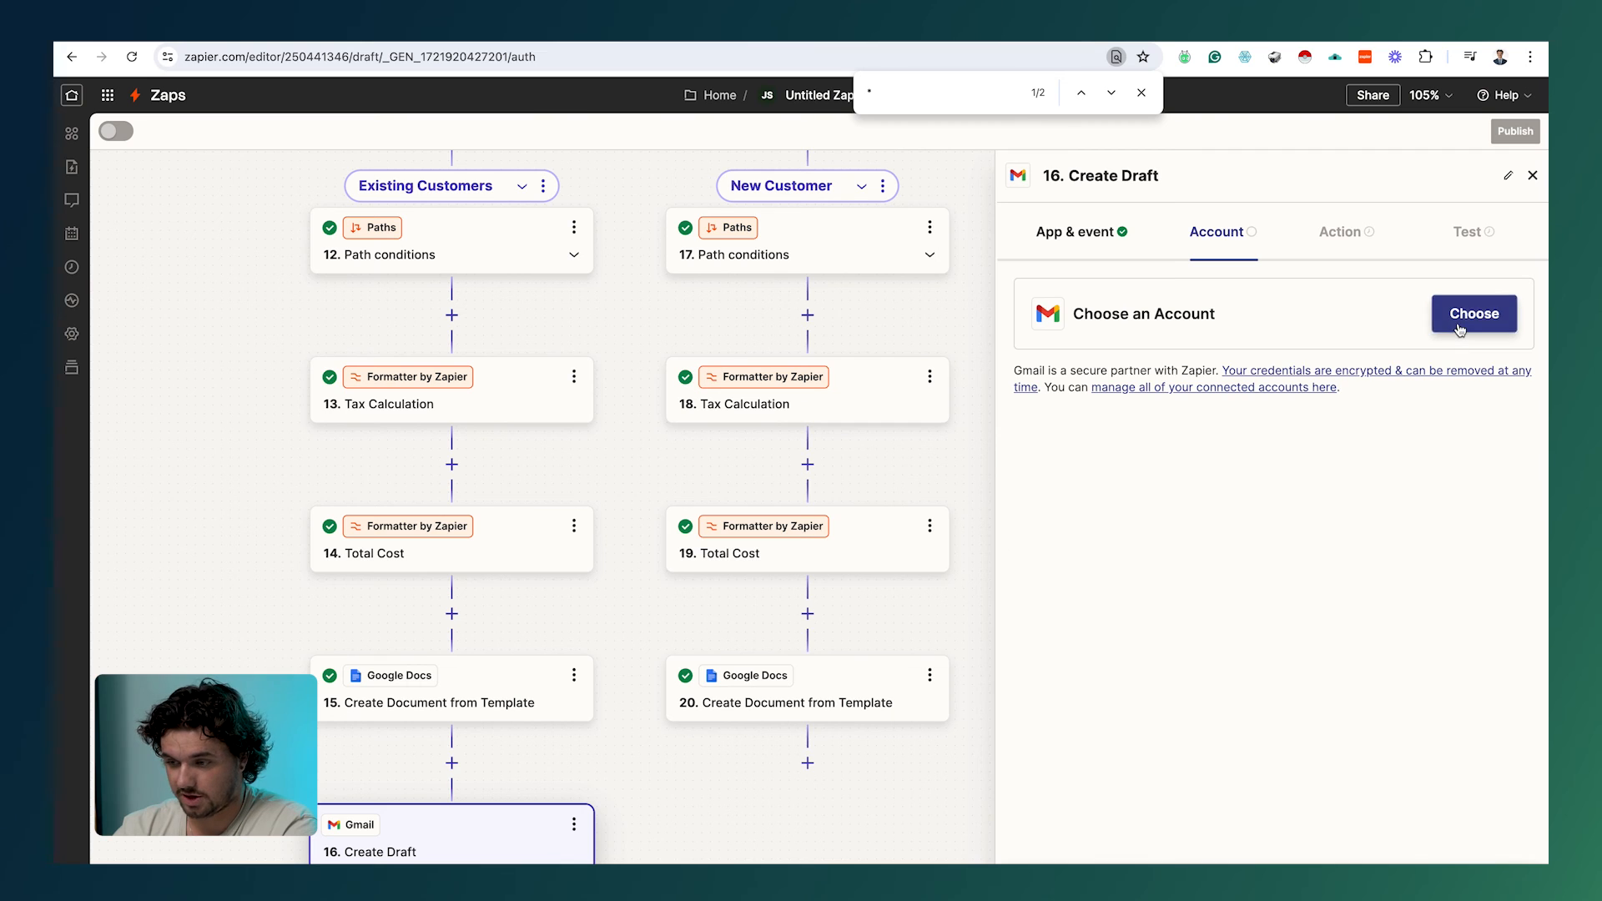
pyautogui.click(1229, 474)
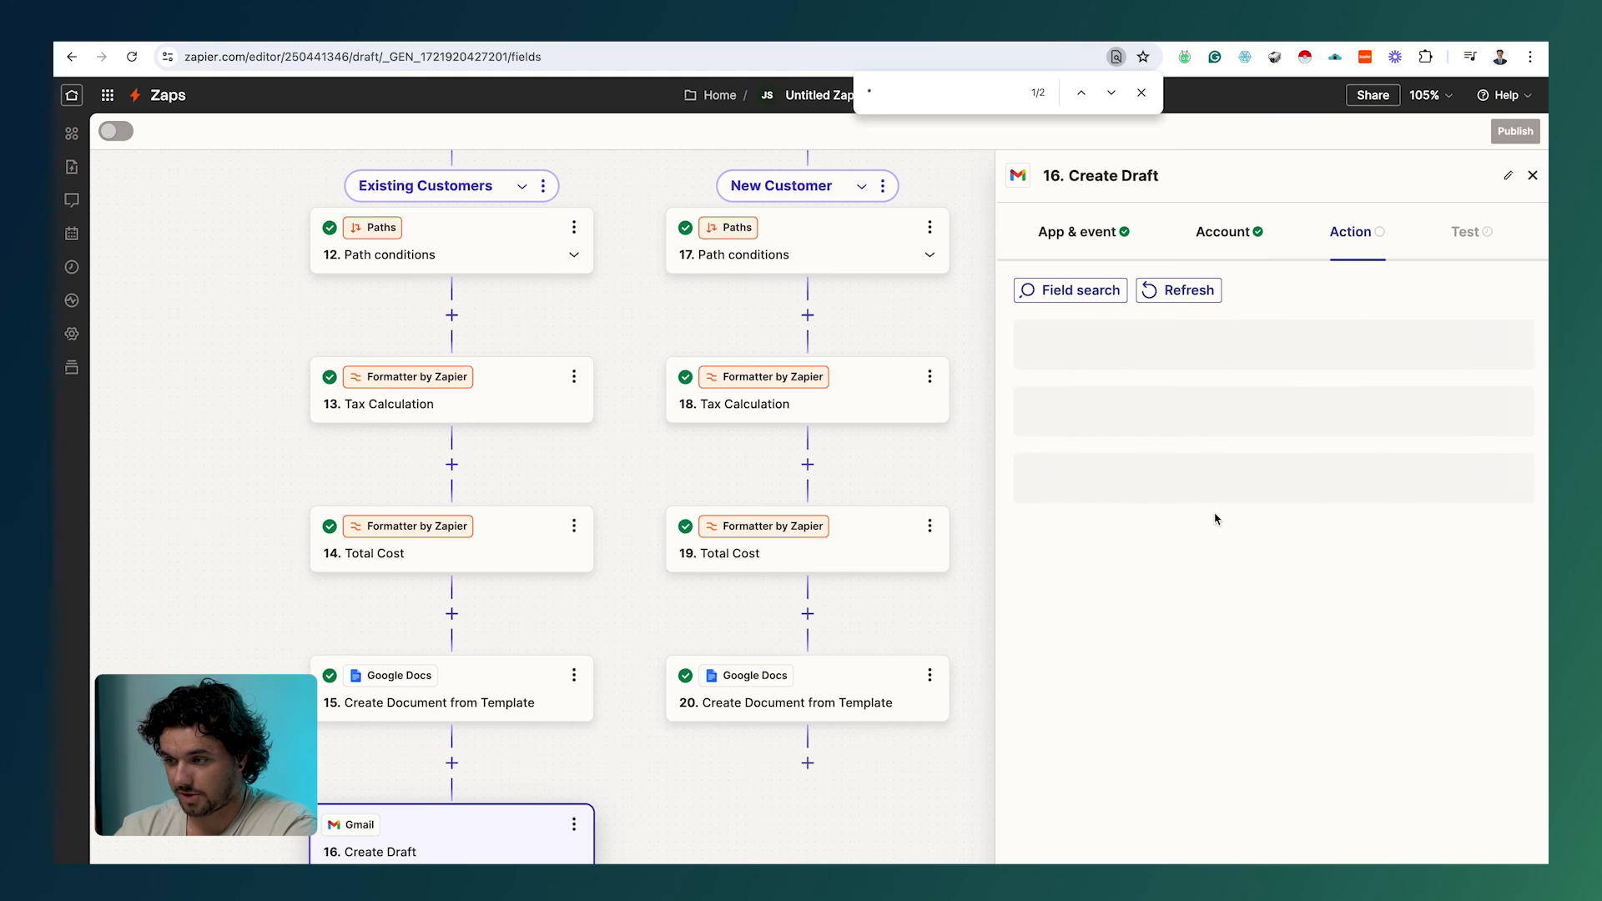
# Step: Paste the prepared quote email into Body and enter the sender's name in From Name
pyautogui.scroll(-3, 1215, 519)
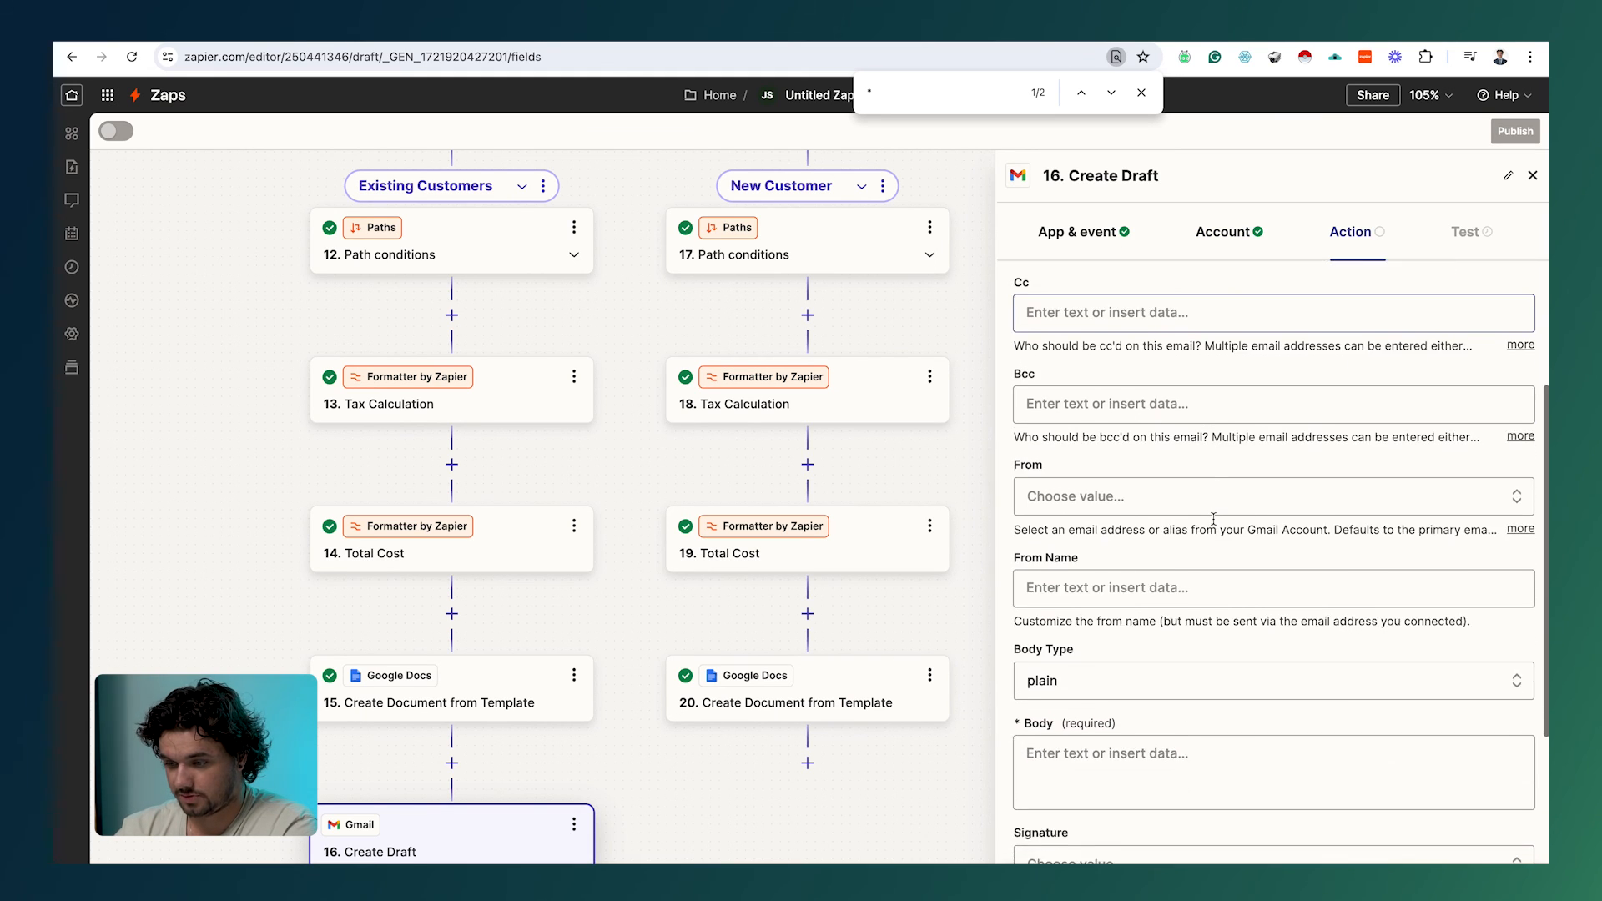
pyautogui.scroll(-2, 1214, 519)
pyautogui.click(1115, 584)
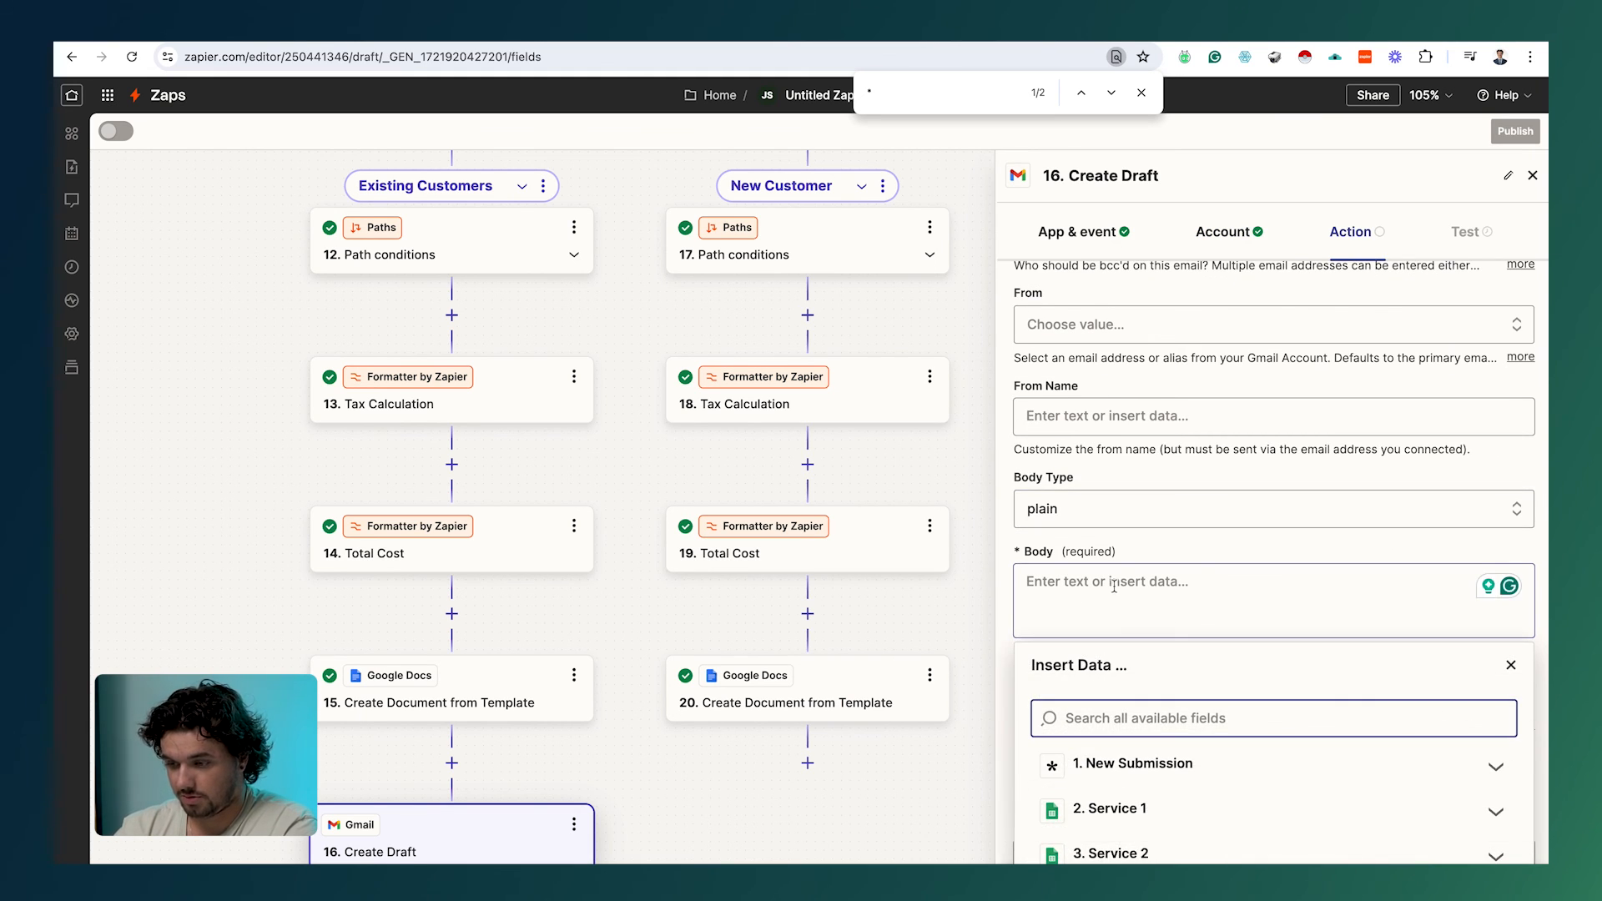
pyautogui.press('super+v')
pyautogui.click(1115, 586)
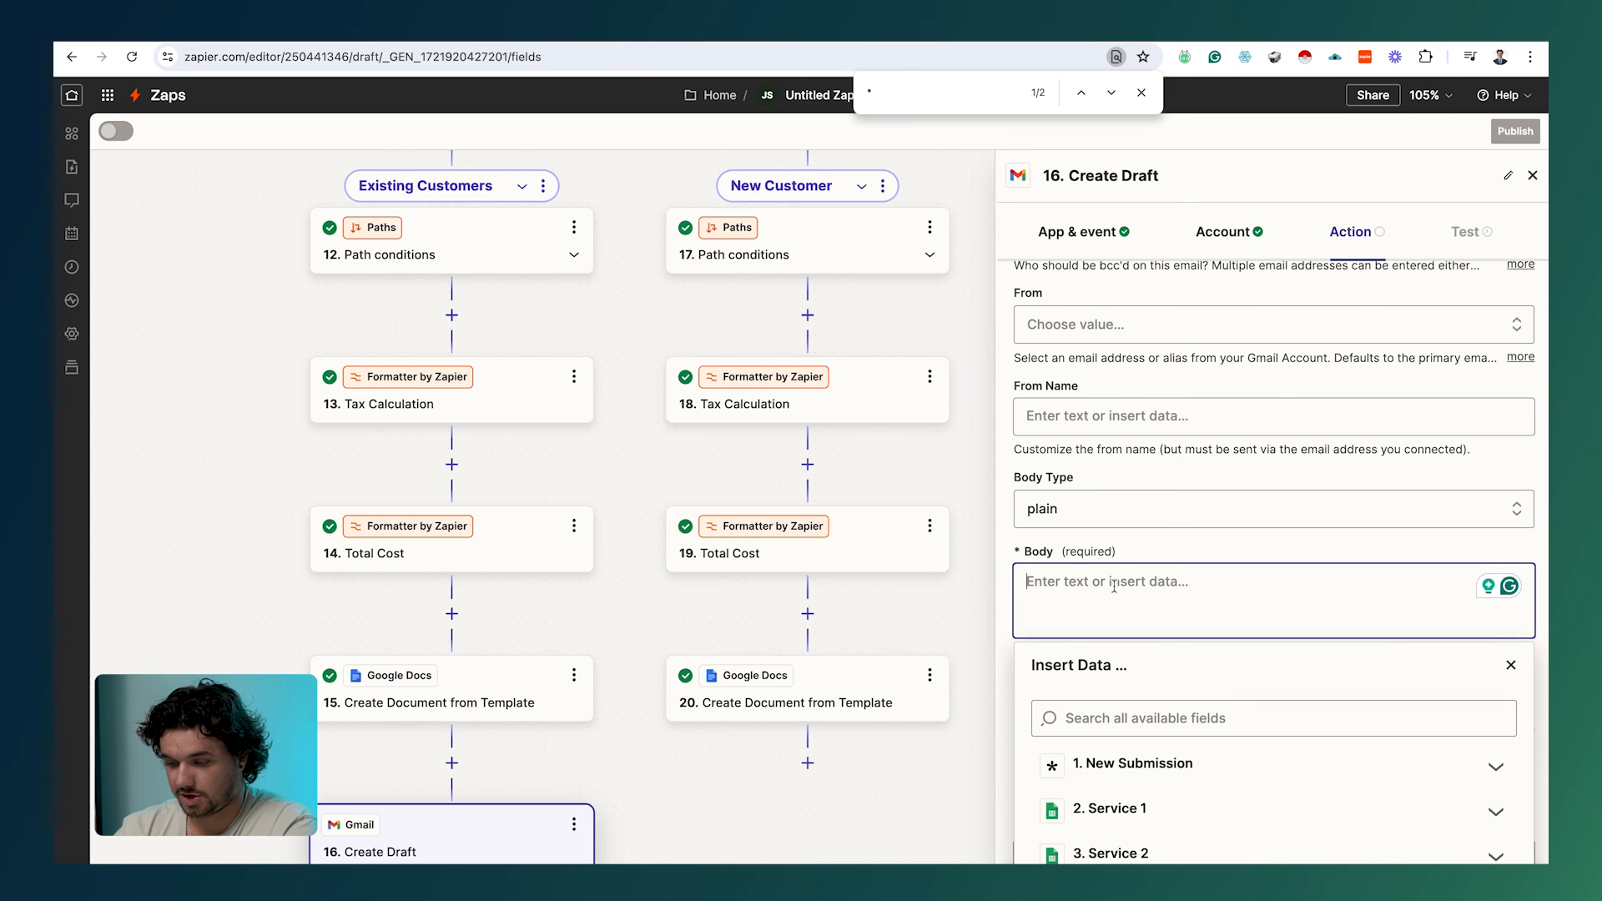
pyautogui.press('super+v')
pyautogui.scroll(2, 1115, 586)
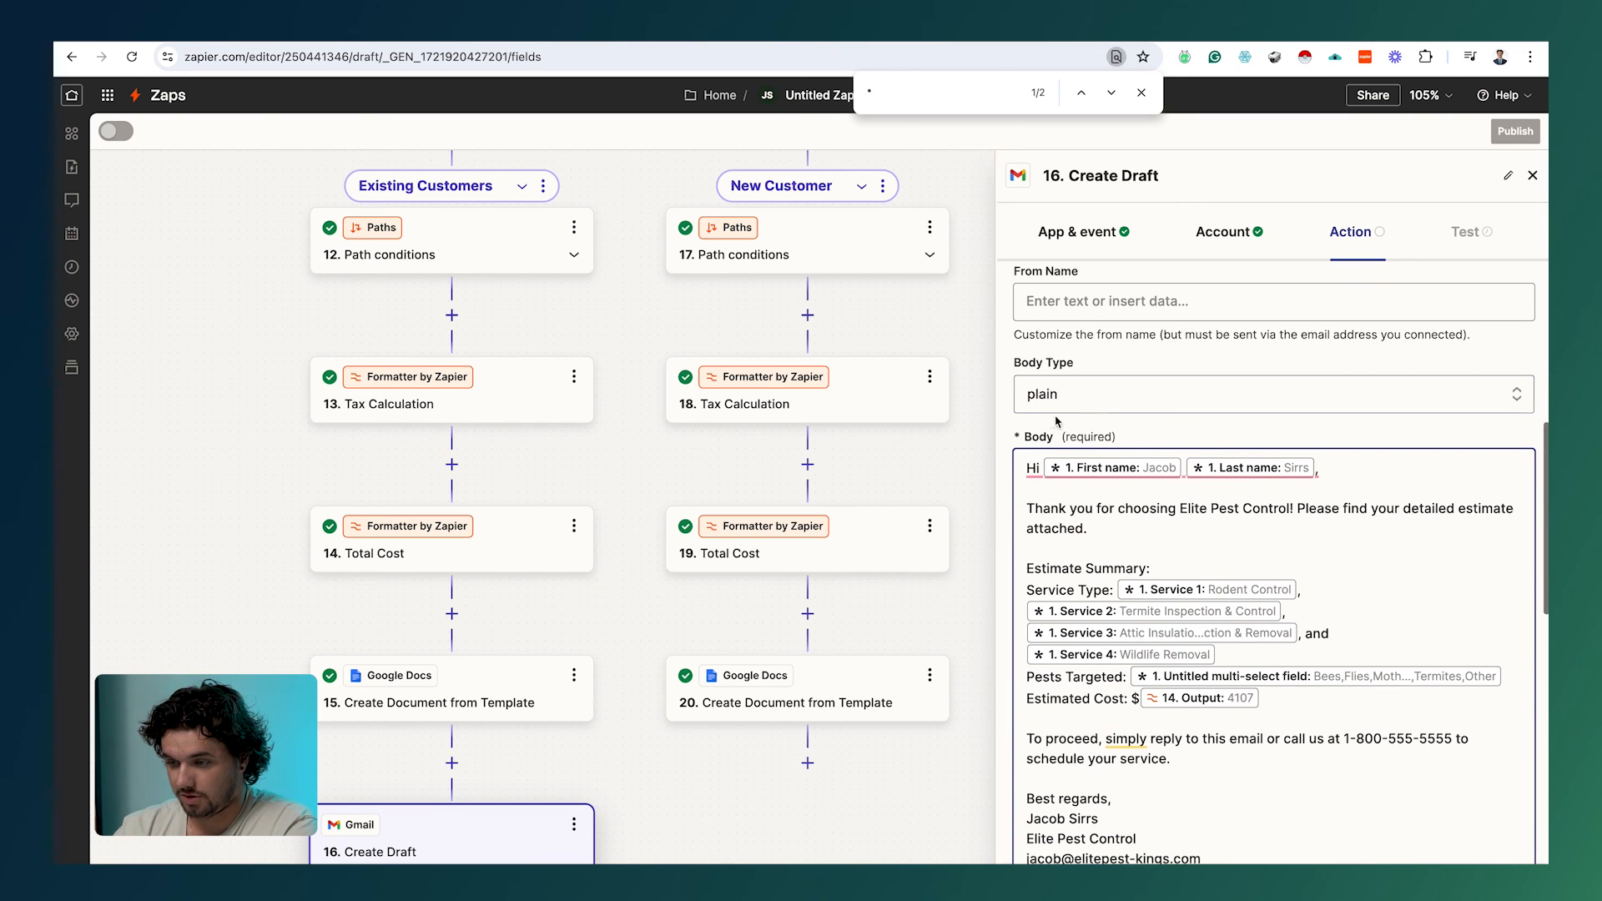
pyautogui.scroll(2, 1076, 450)
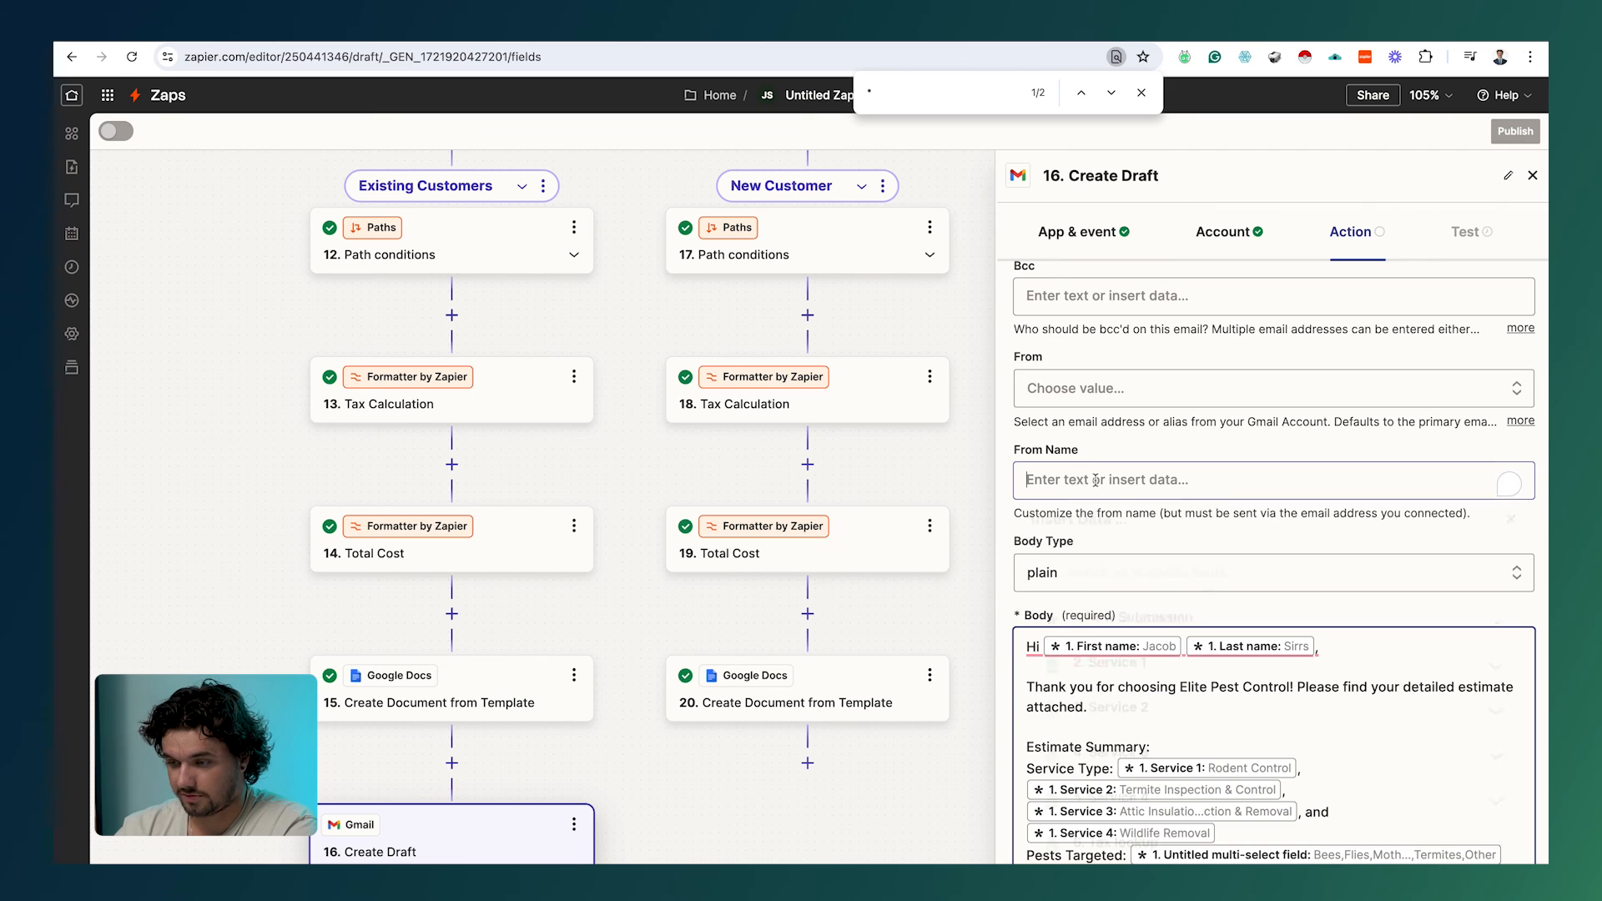
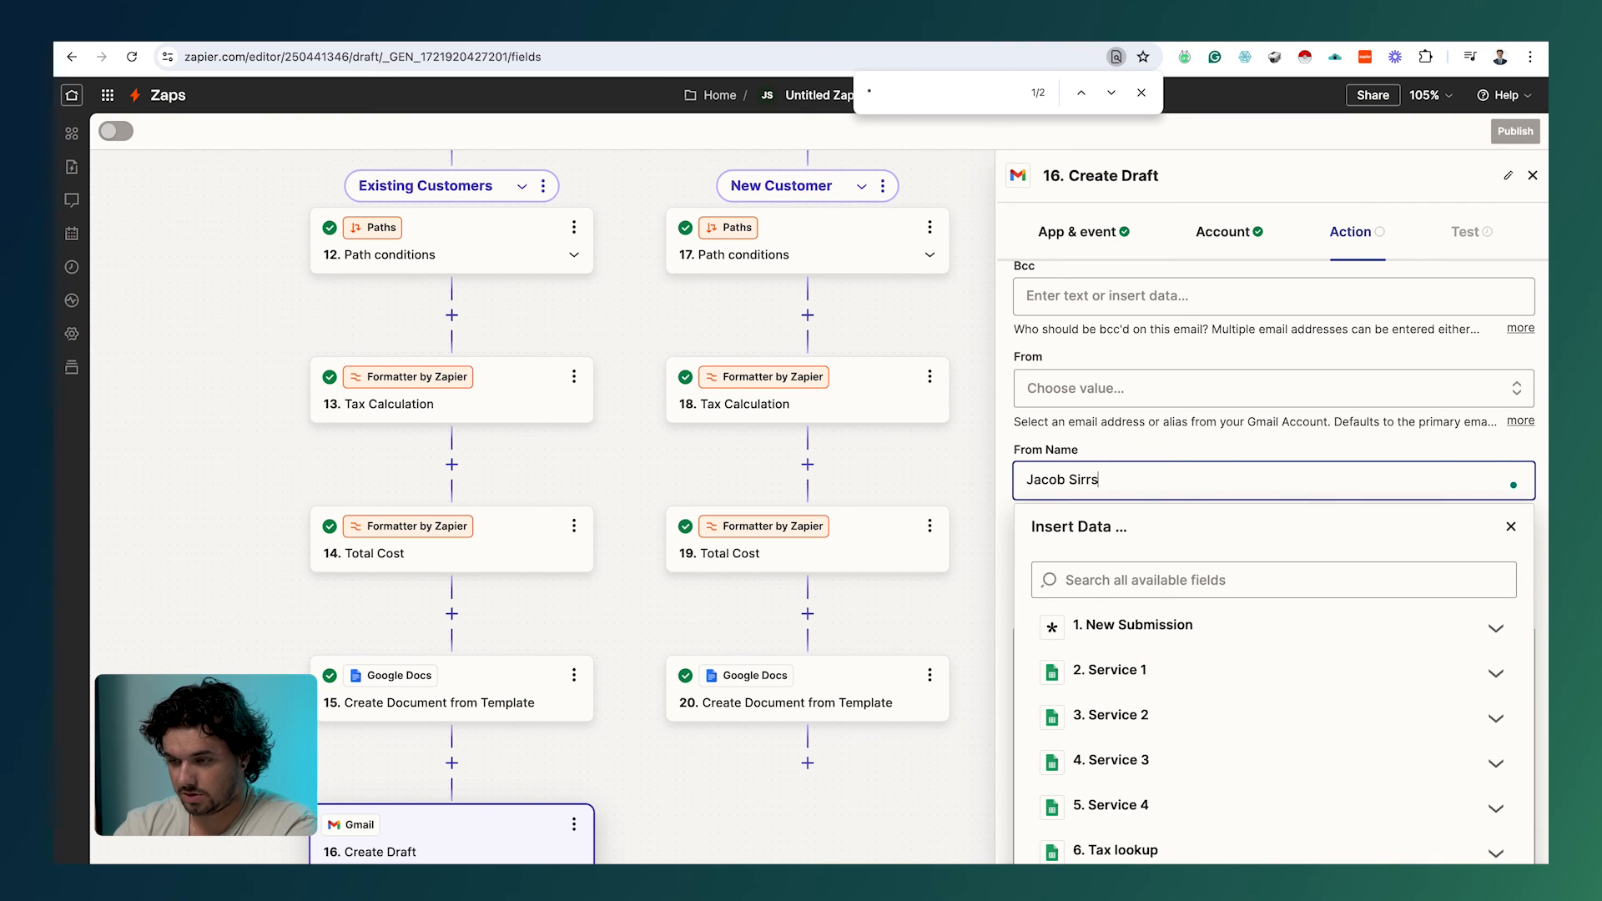
pyautogui.scroll(3, 1131, 354)
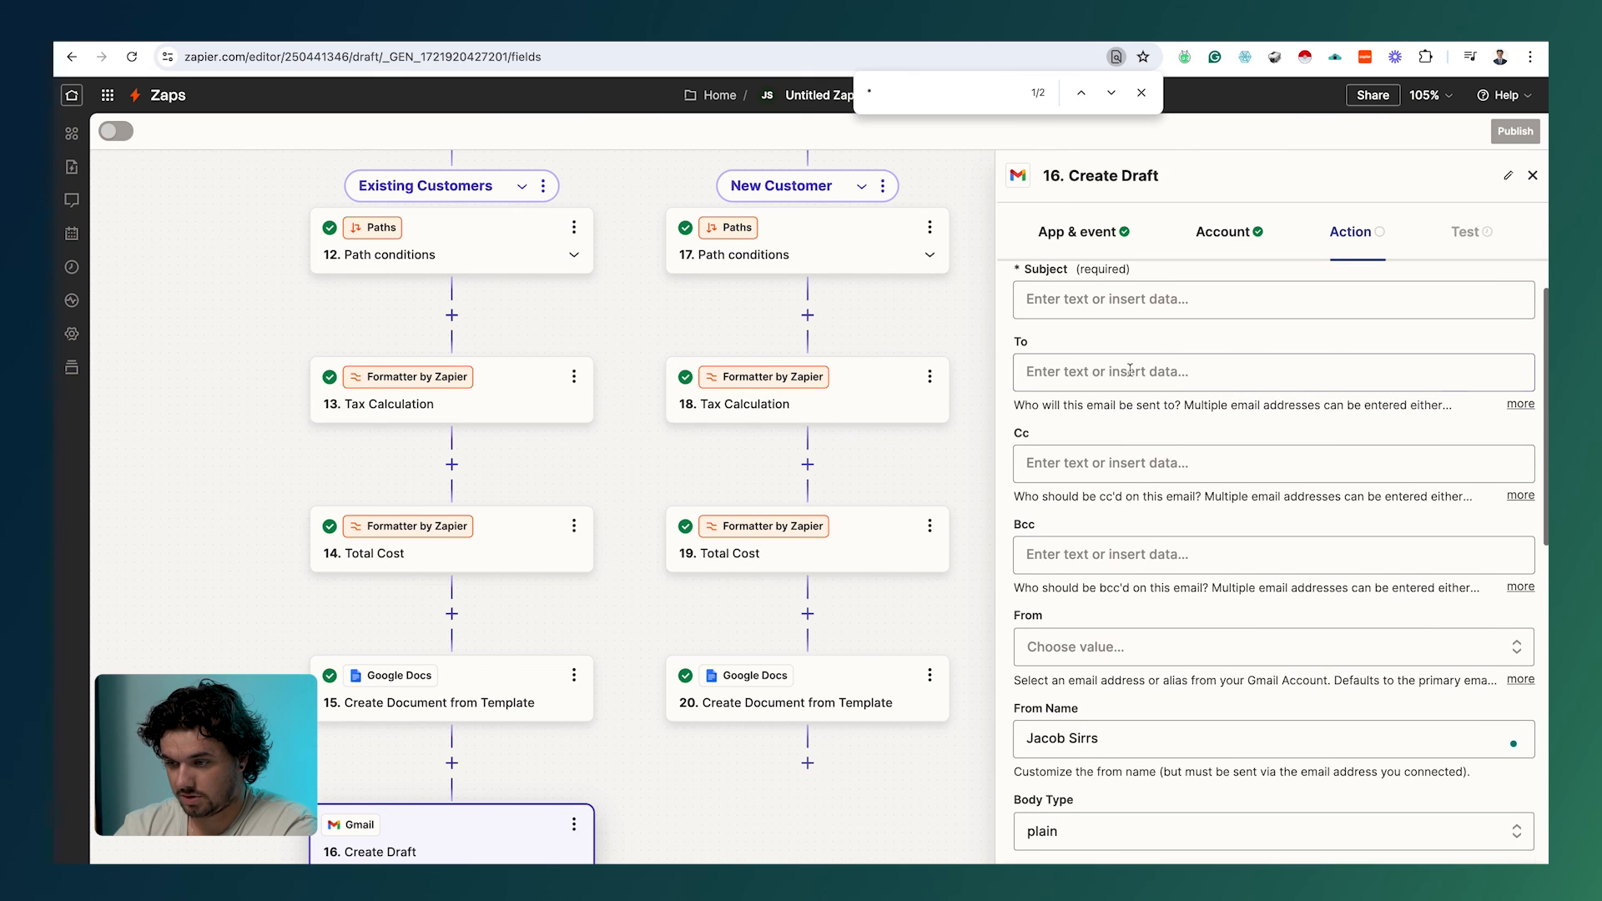
# Step: Address the draft To the submission's 1. Email field
pyautogui.click(1123, 393)
pyautogui.scroll(-2, 1137, 615)
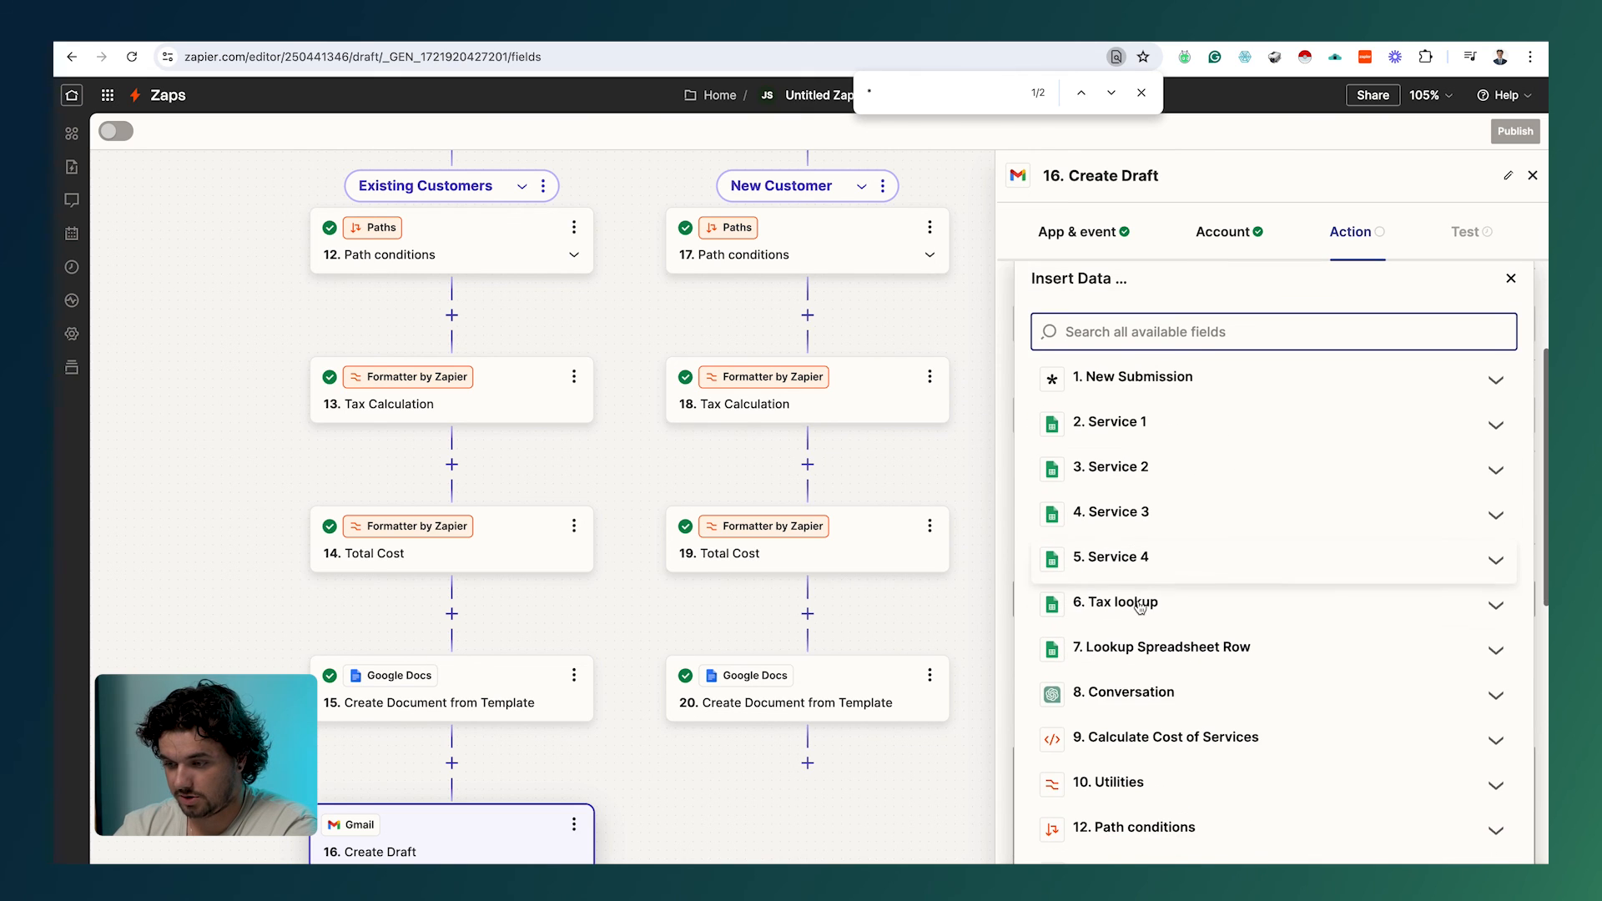
pyautogui.scroll(-2, 1139, 635)
pyautogui.scroll(3, 1139, 636)
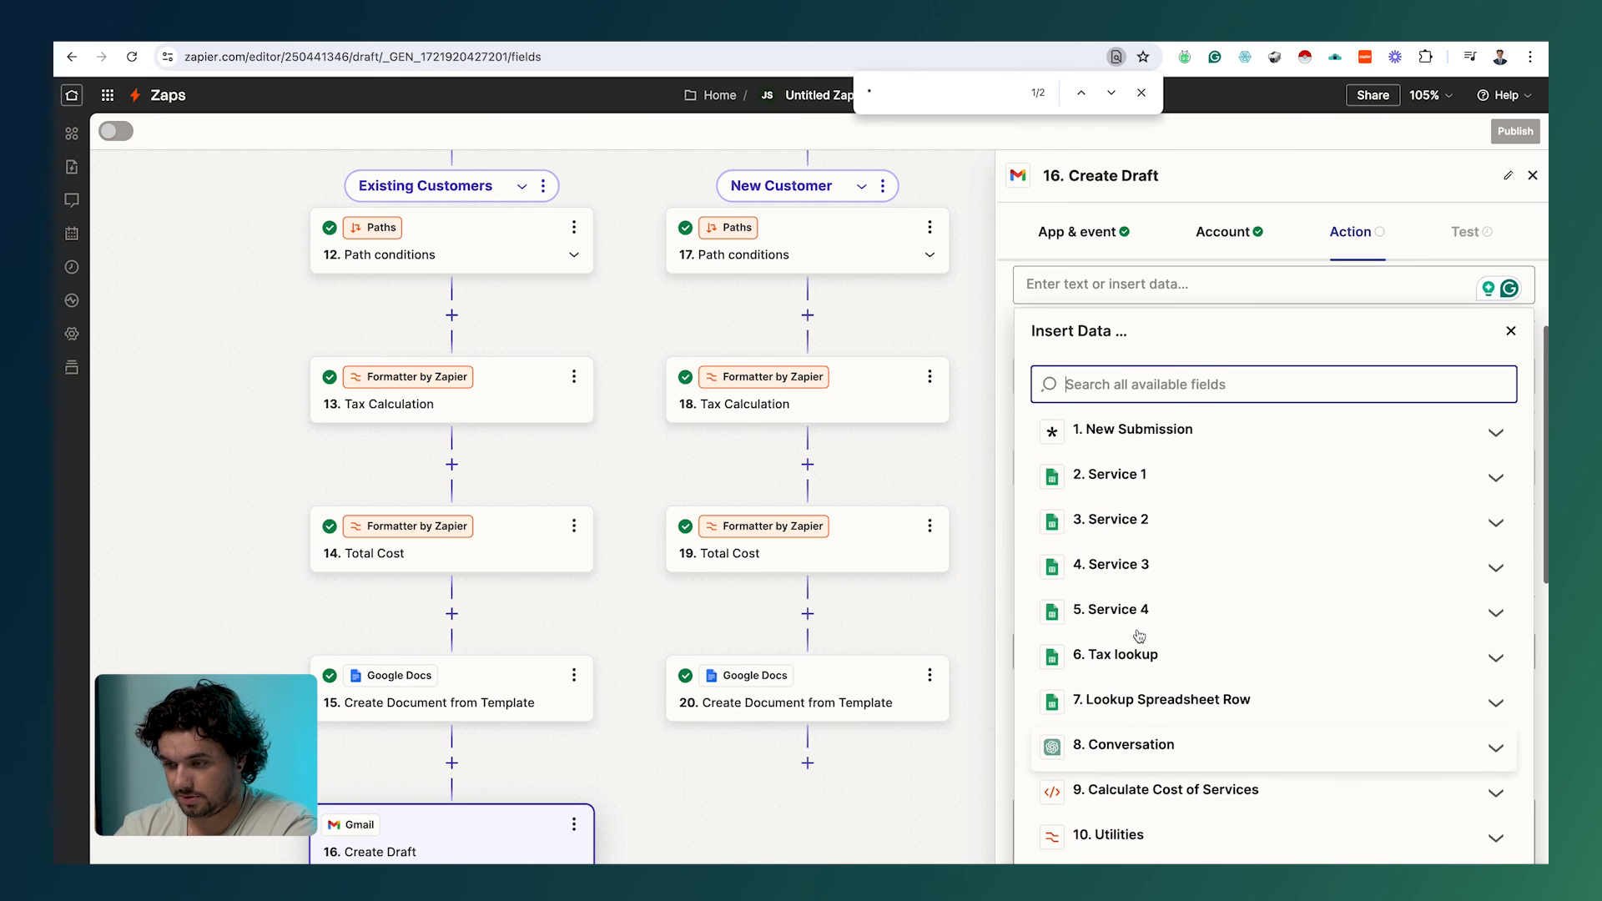
pyautogui.click(1135, 434)
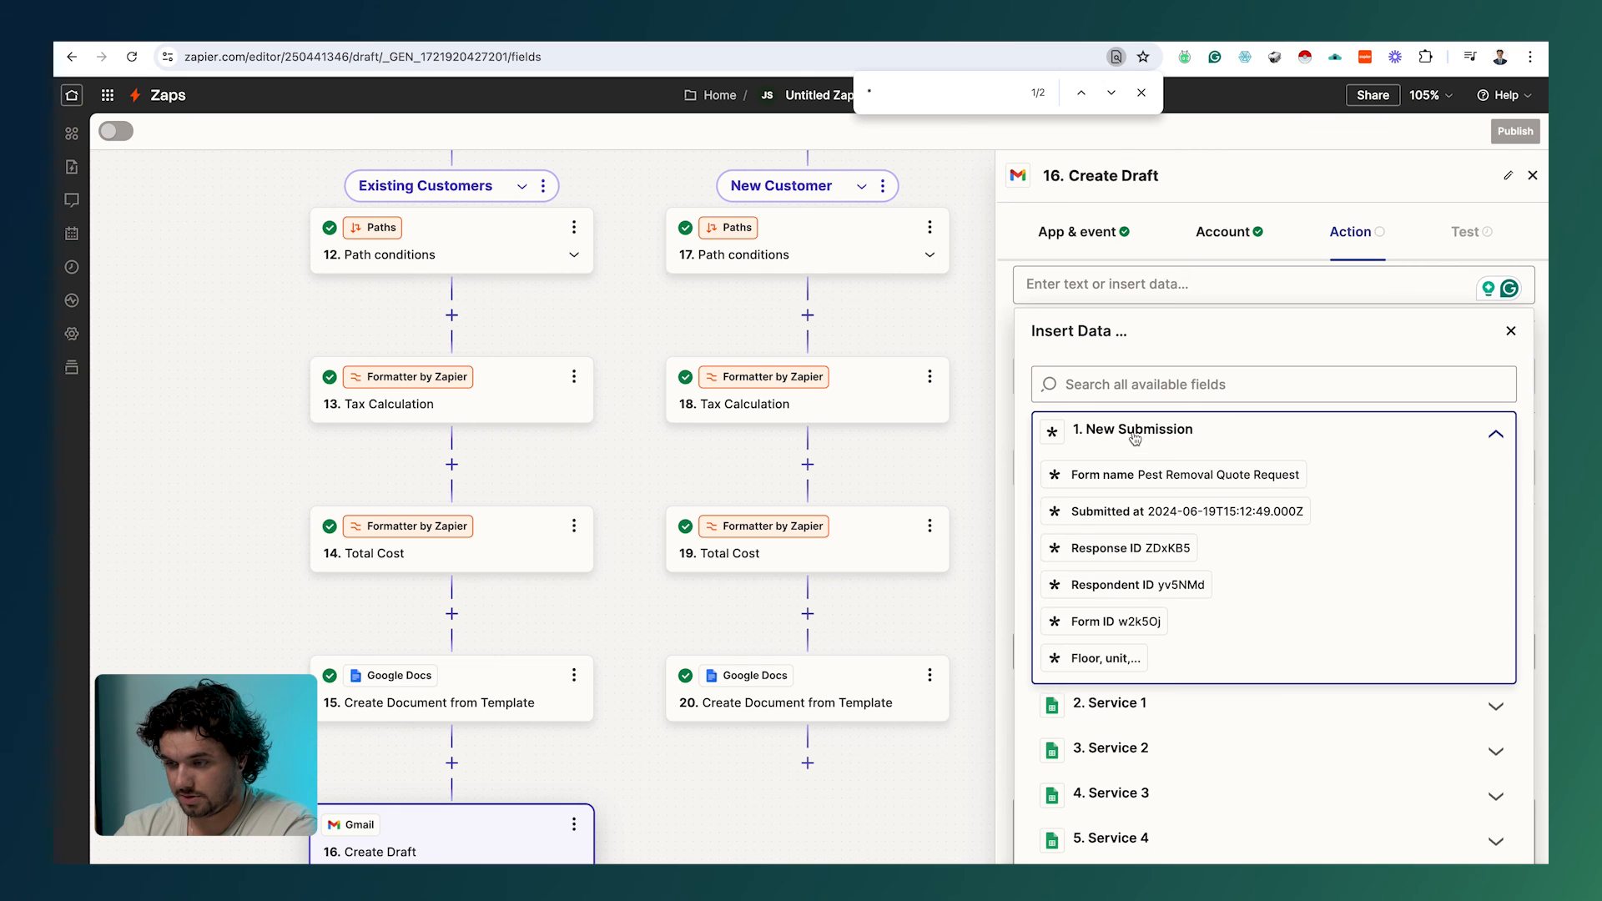
pyautogui.click(1118, 382)
pyautogui.write('email')
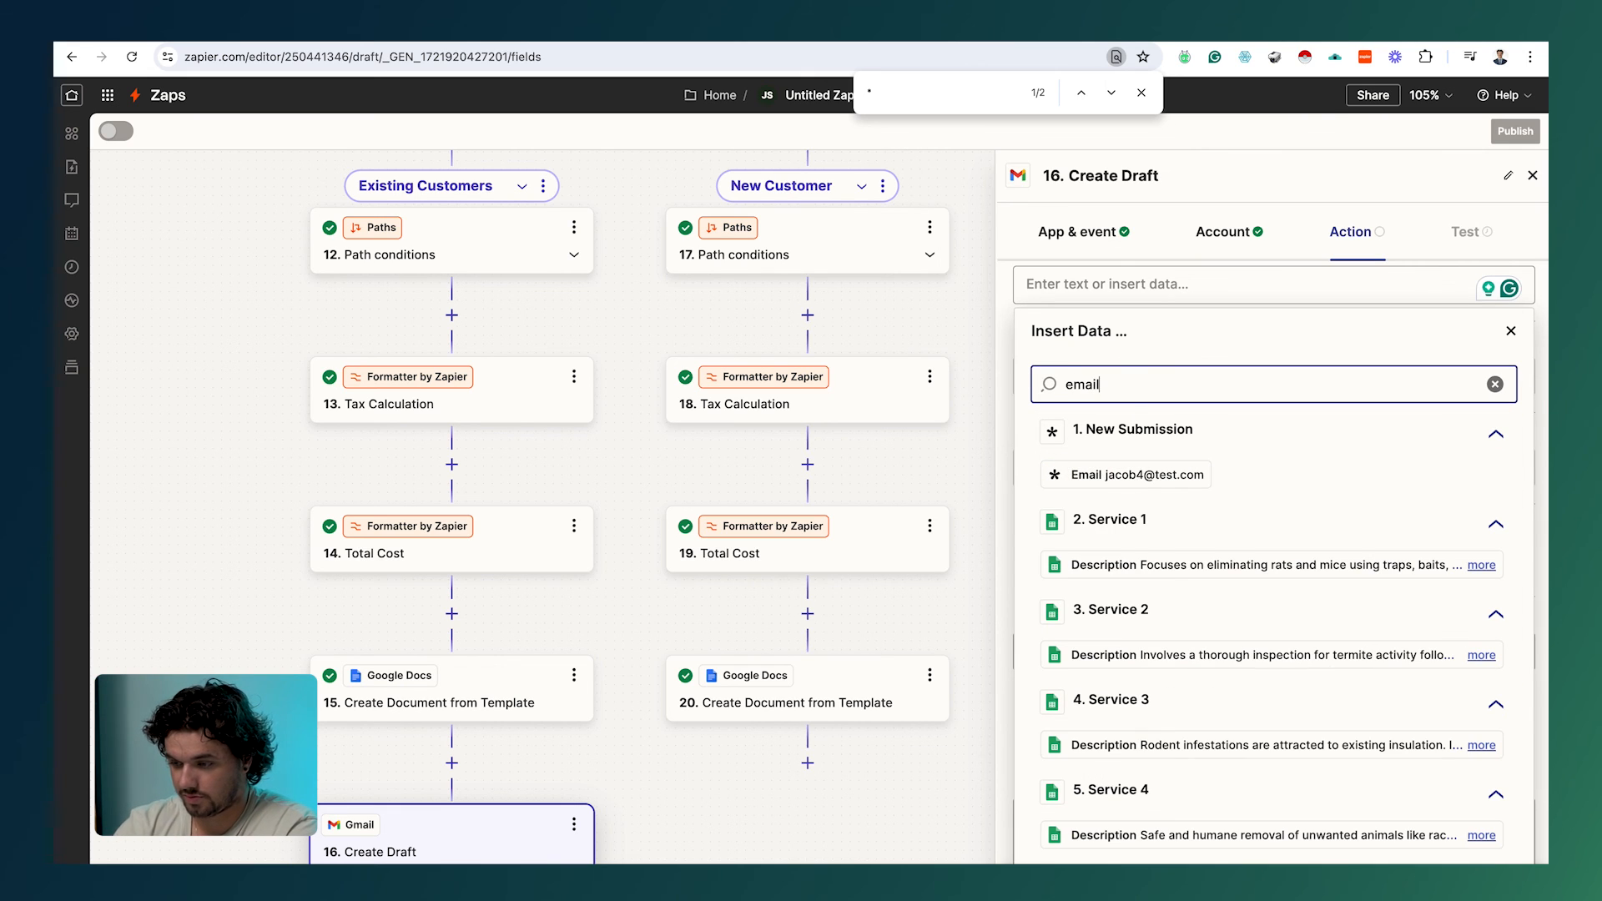
pyautogui.click(1139, 474)
# Step: Set the subject to 'Elite Pest Control Custom Quote' and leave the signature unset
pyautogui.click(1077, 354)
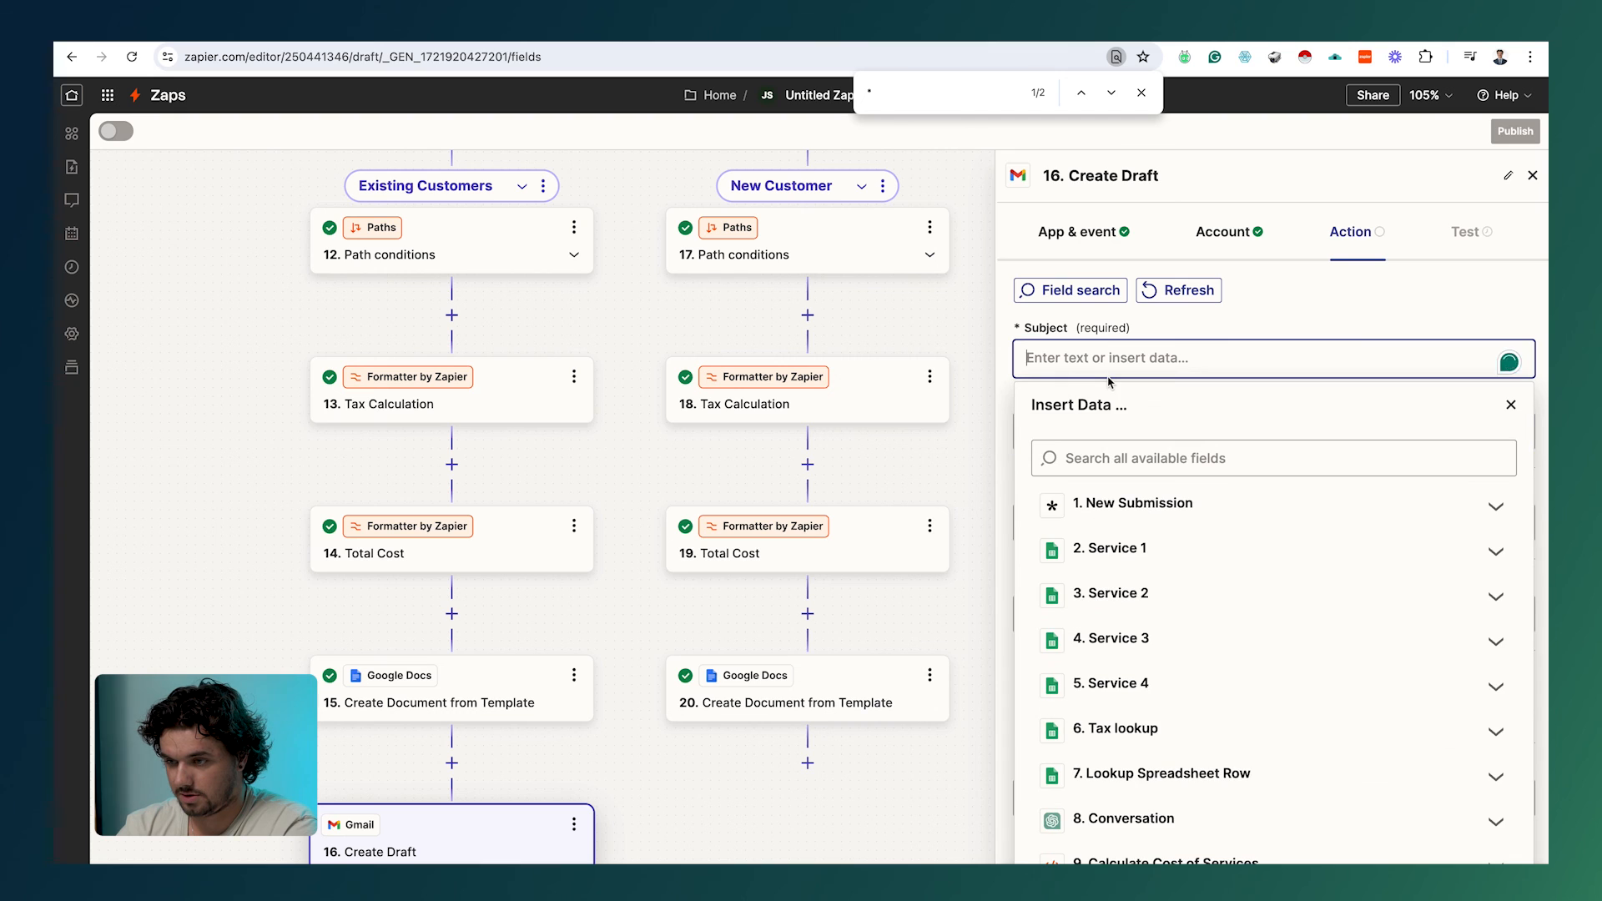
pyautogui.write('Eliet Pest Control')
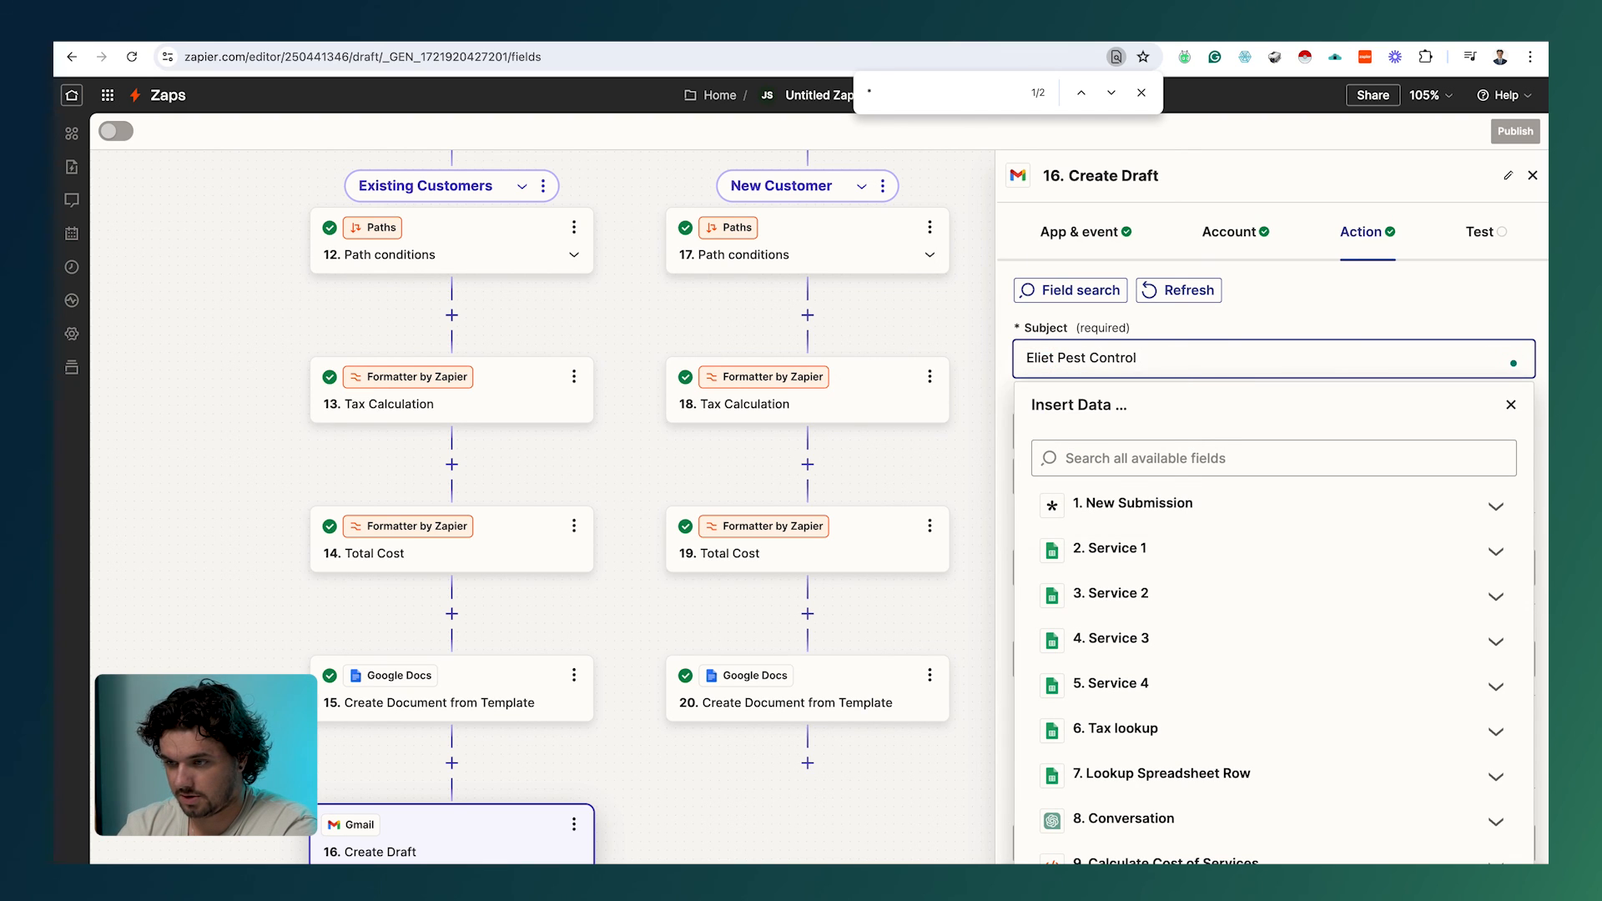
pyautogui.write(' Custom Quote')
pyautogui.press('BackSpace')
pyautogui.write('Quote')
pyautogui.click(1008, 334)
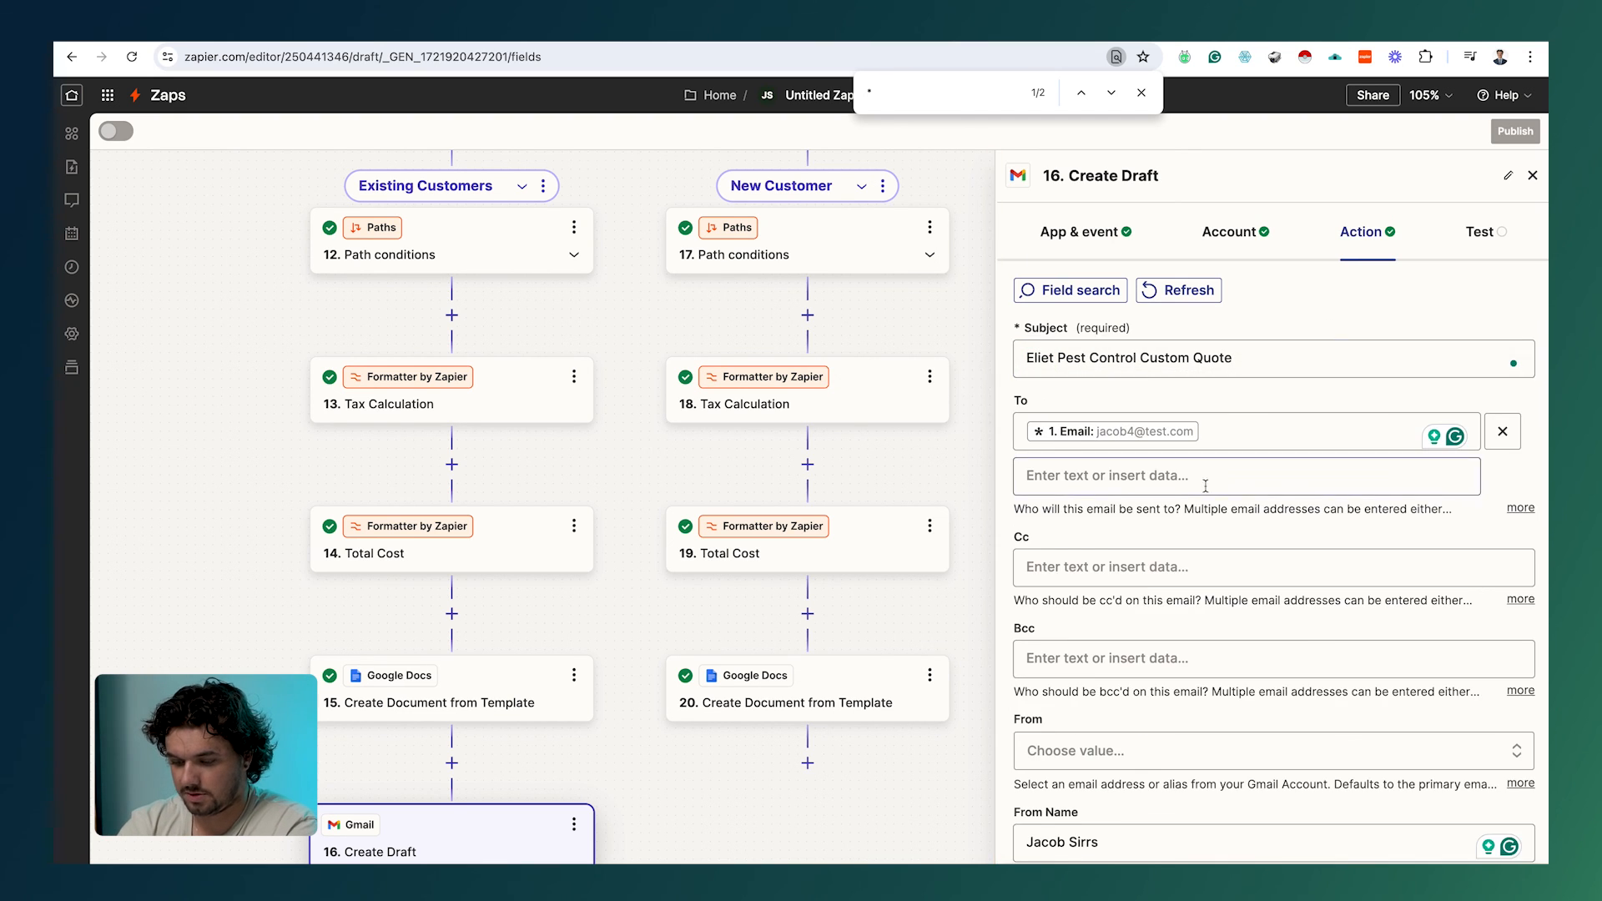
pyautogui.click(1057, 358)
pyautogui.press('BackSpace')
pyautogui.press('BackSpace')
pyautogui.press('BackSpace')
pyautogui.write('te')
pyautogui.click(1269, 333)
pyautogui.scroll(-5, 1268, 333)
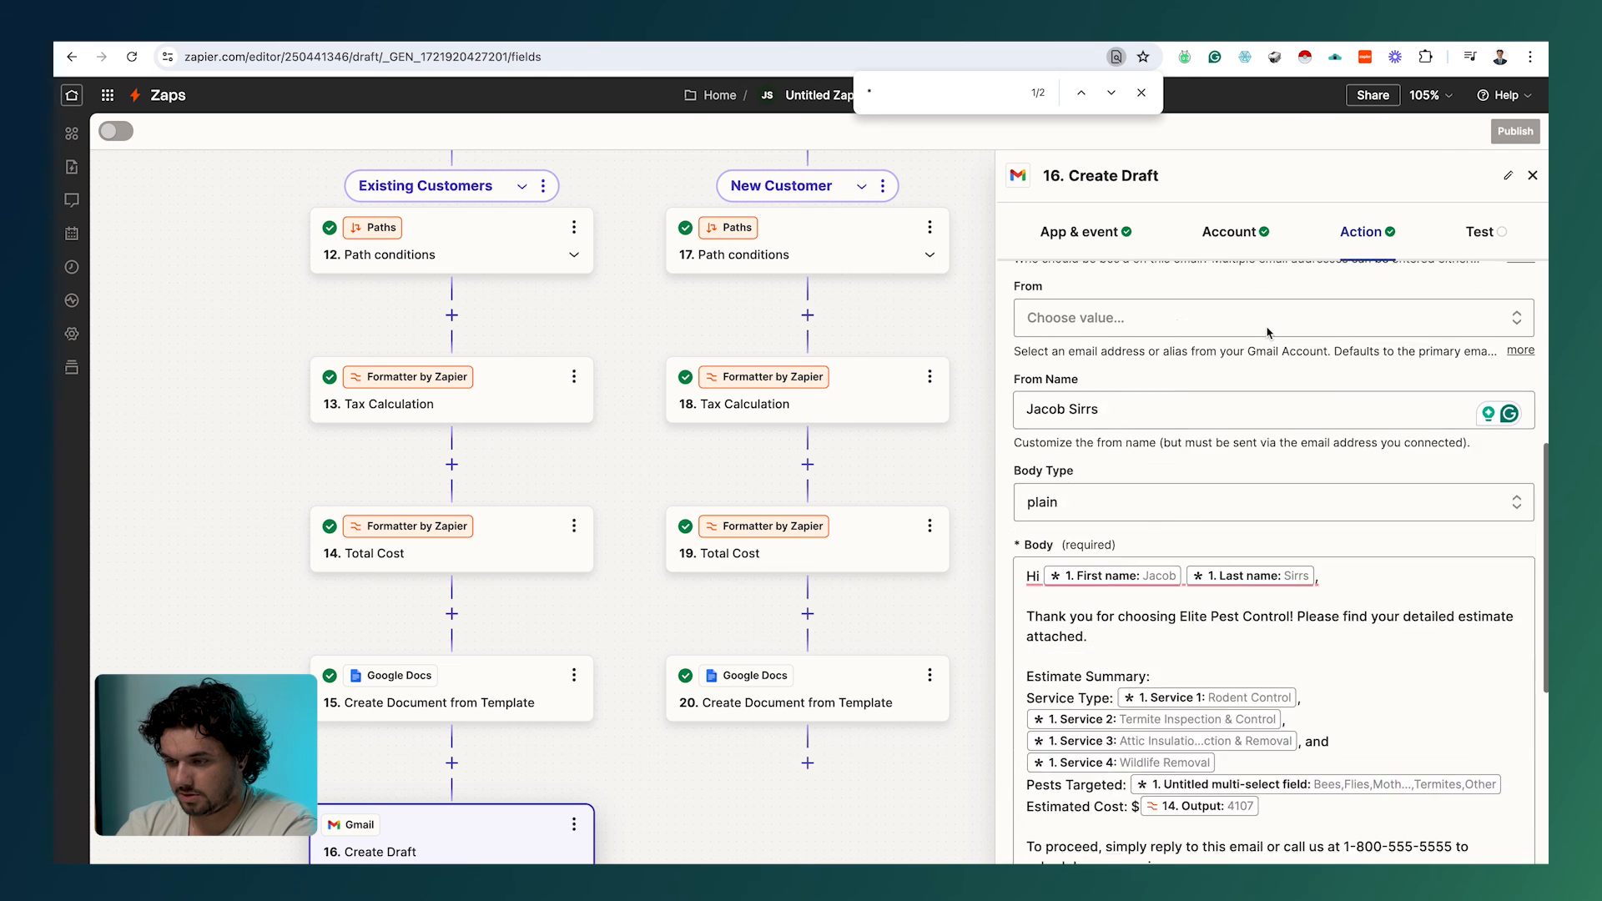
pyautogui.scroll(-5, 1268, 333)
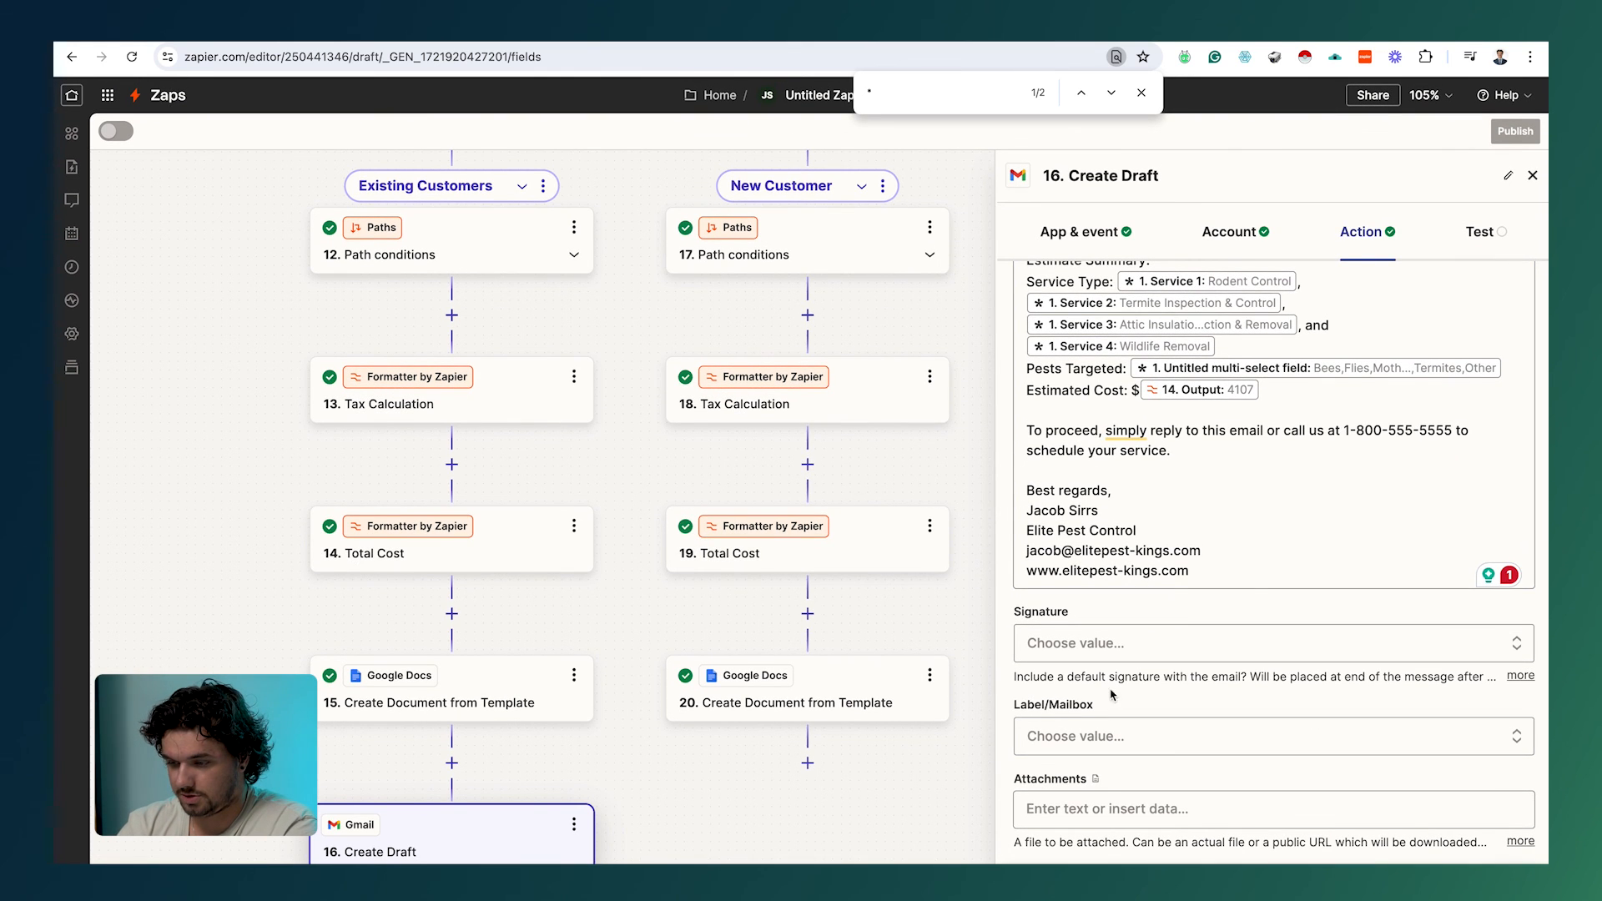
pyautogui.click(1109, 644)
pyautogui.click(1166, 772)
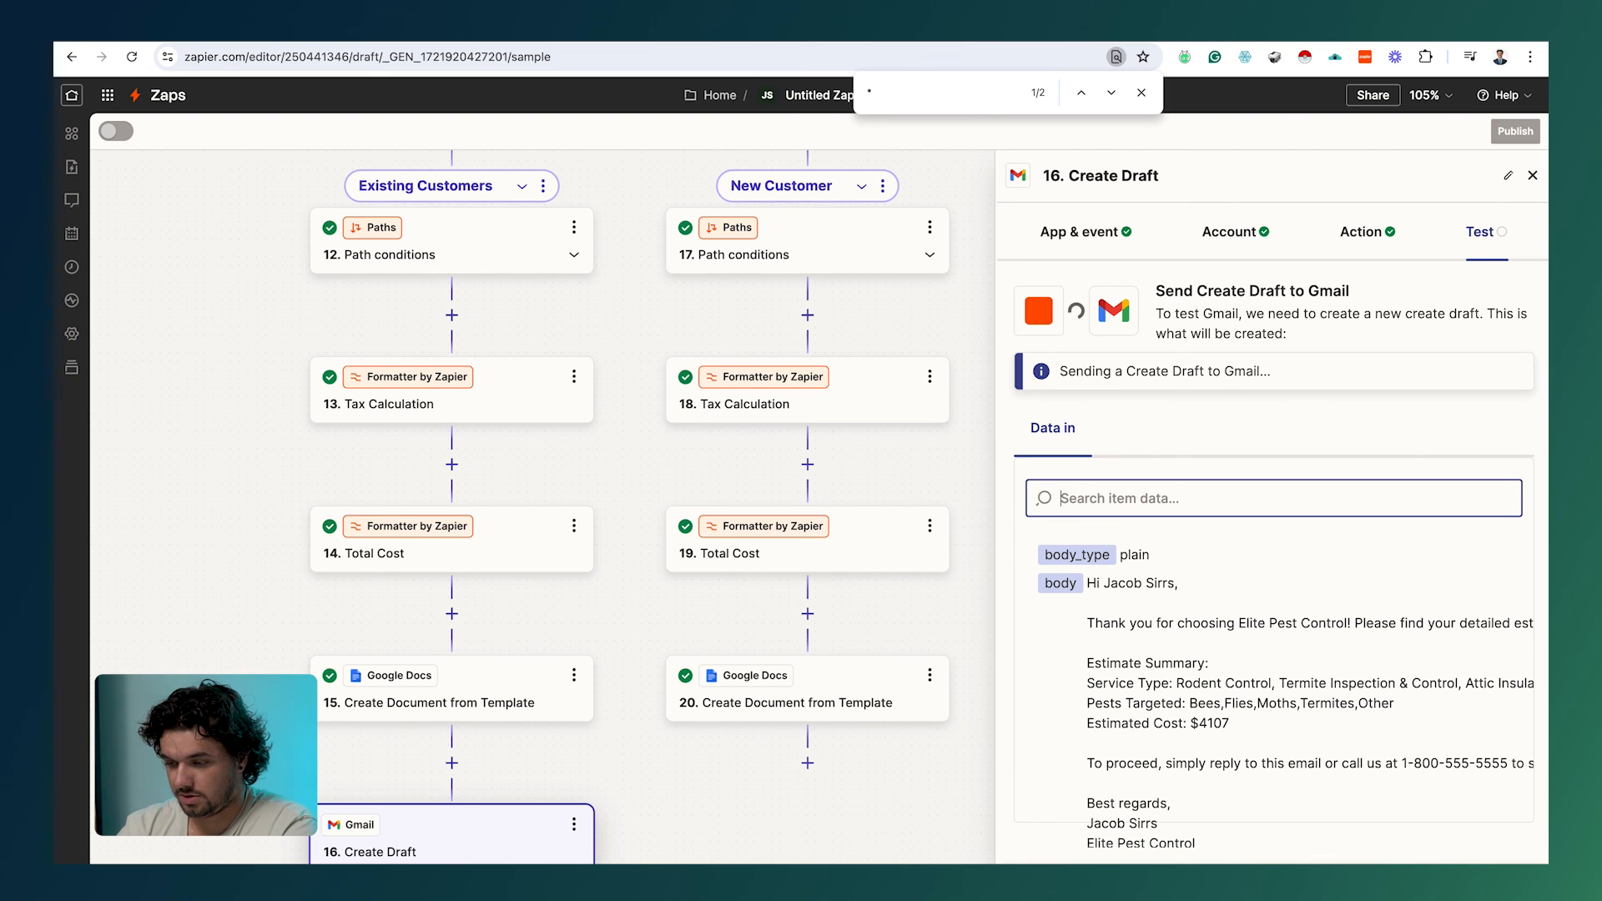
# Step: Copy Create Draft step 16 and paste it below step 20 as step 21
pyautogui.click(574, 826)
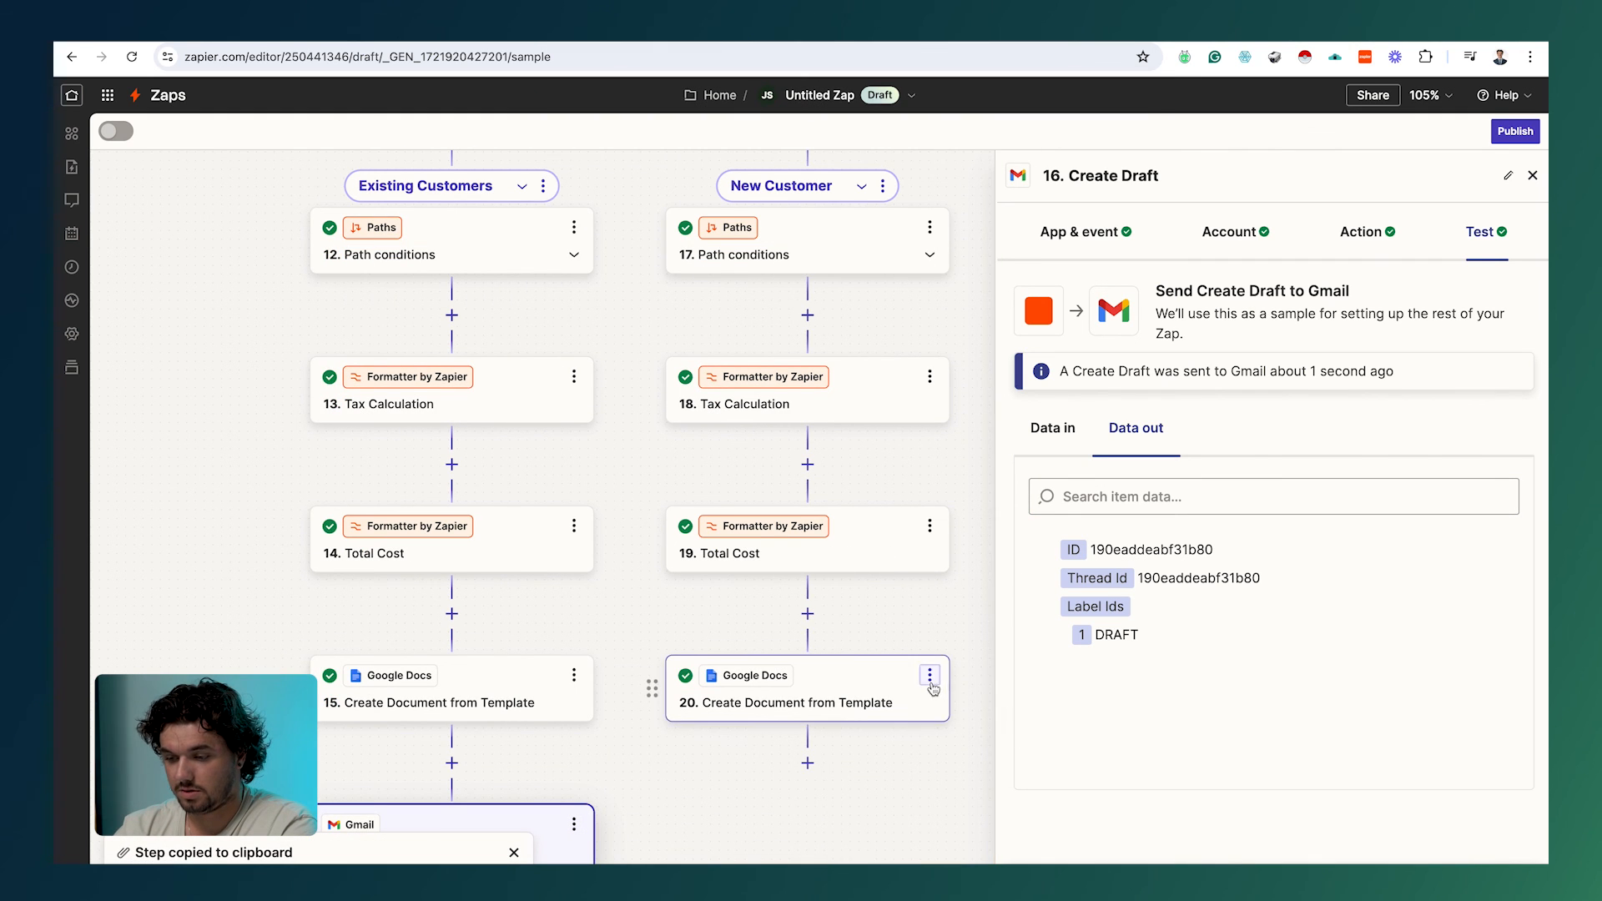
pyautogui.click(931, 680)
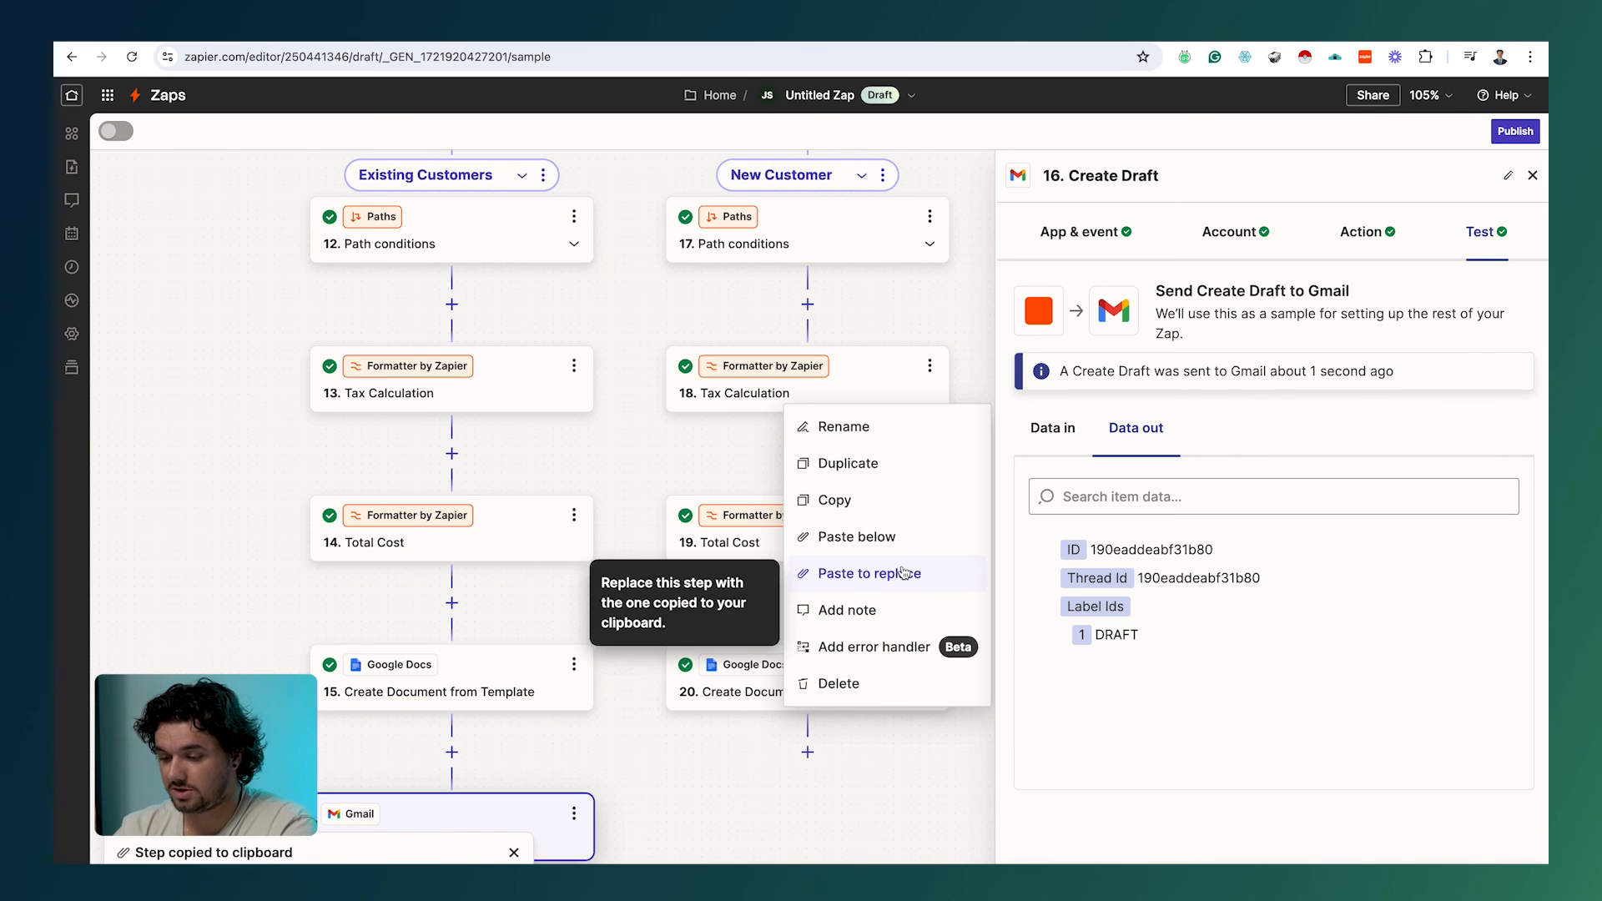
pyautogui.click(906, 539)
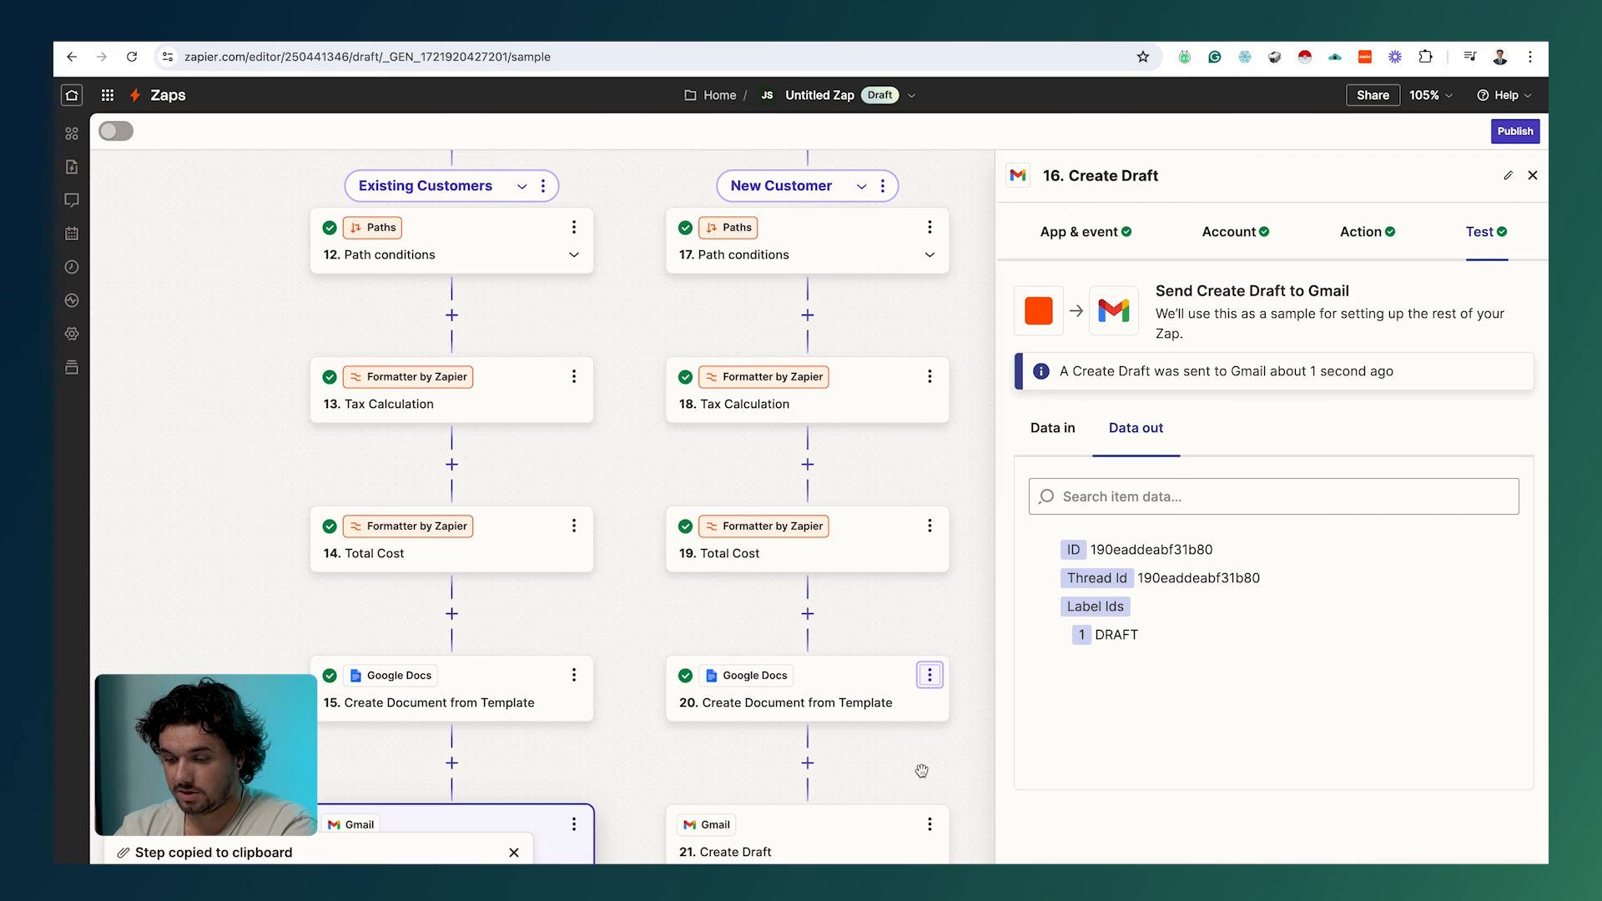
pyautogui.click(891, 804)
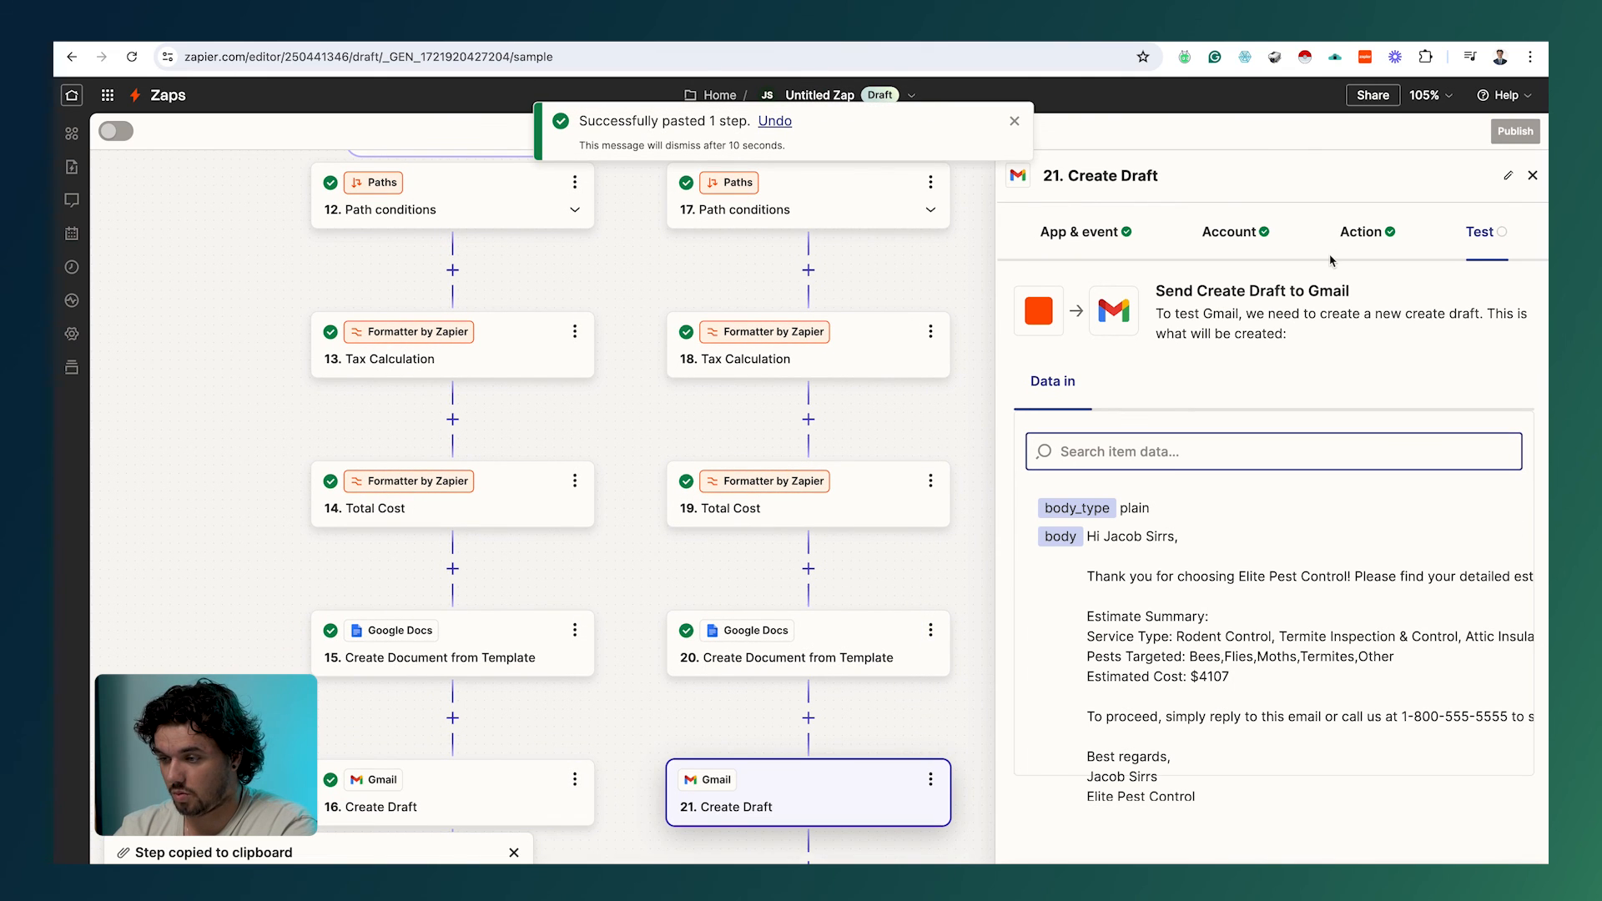
pyautogui.click(1361, 234)
# Step: Replace the Body's estimated cost with step 19's Total Cost Output ($4218)
pyautogui.scroll(-5, 1154, 722)
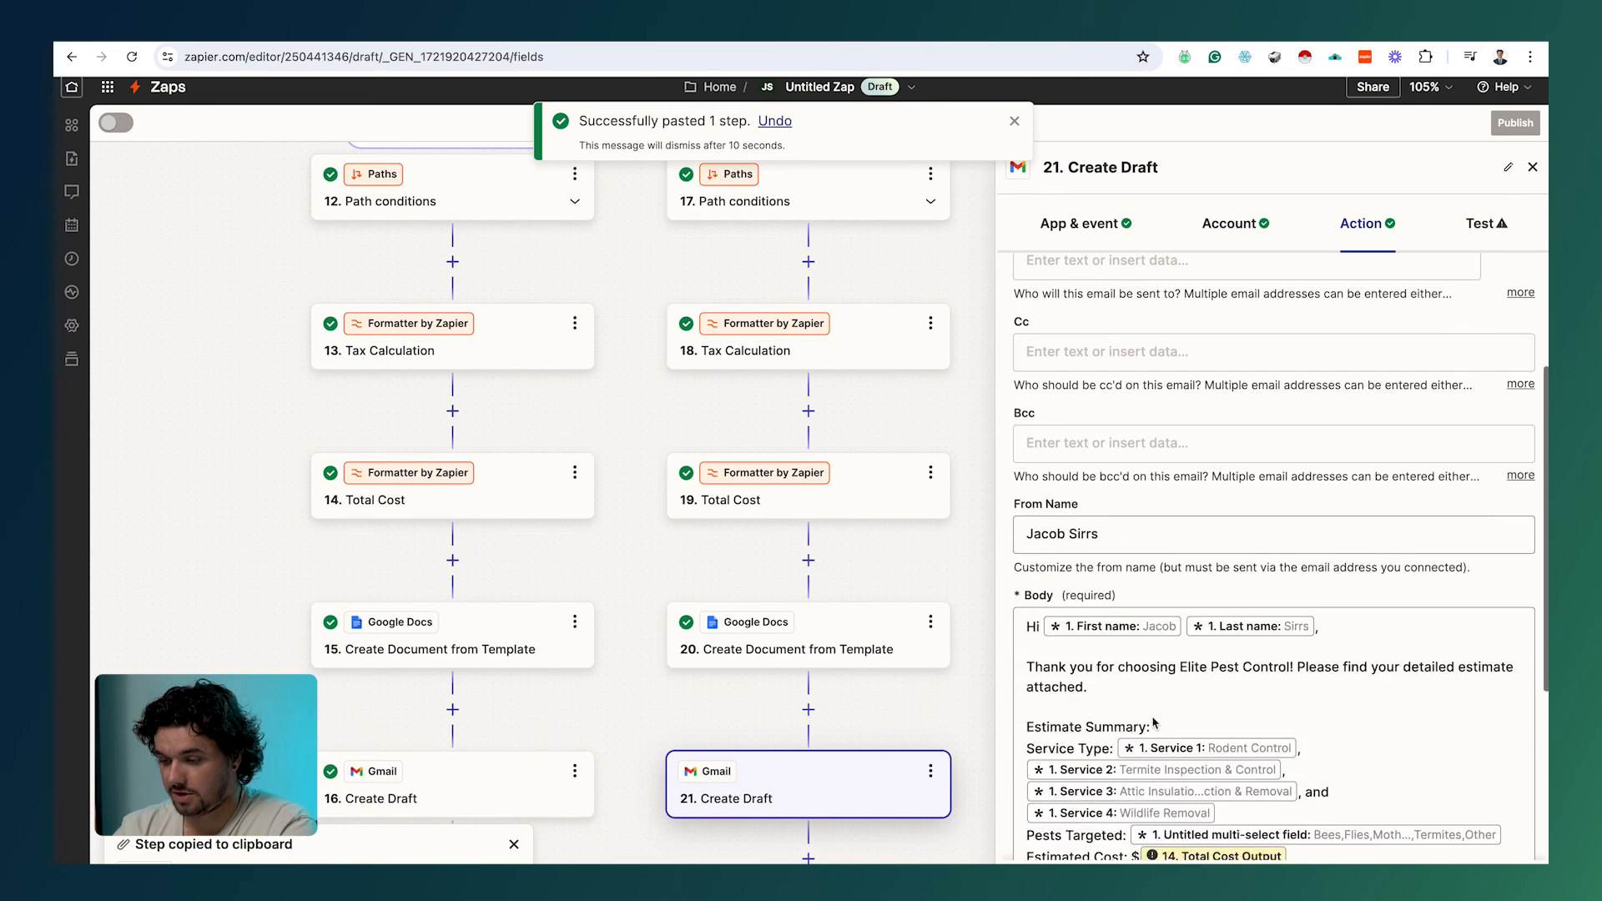
pyautogui.scroll(-3, 1154, 723)
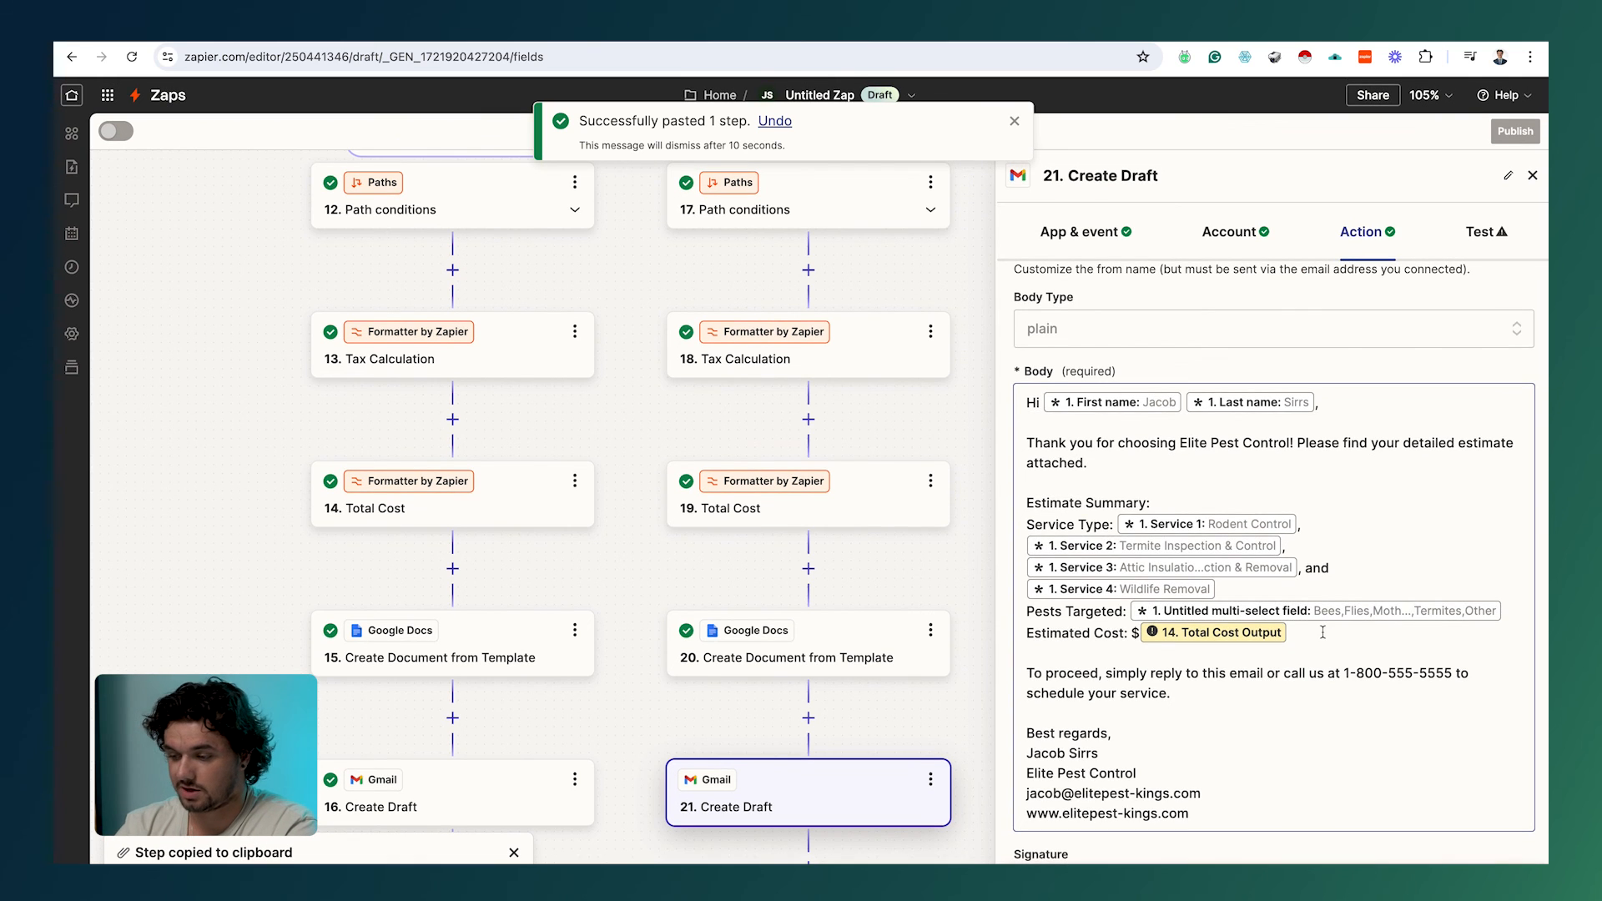
pyautogui.click(1323, 632)
pyautogui.press('BackSpace')
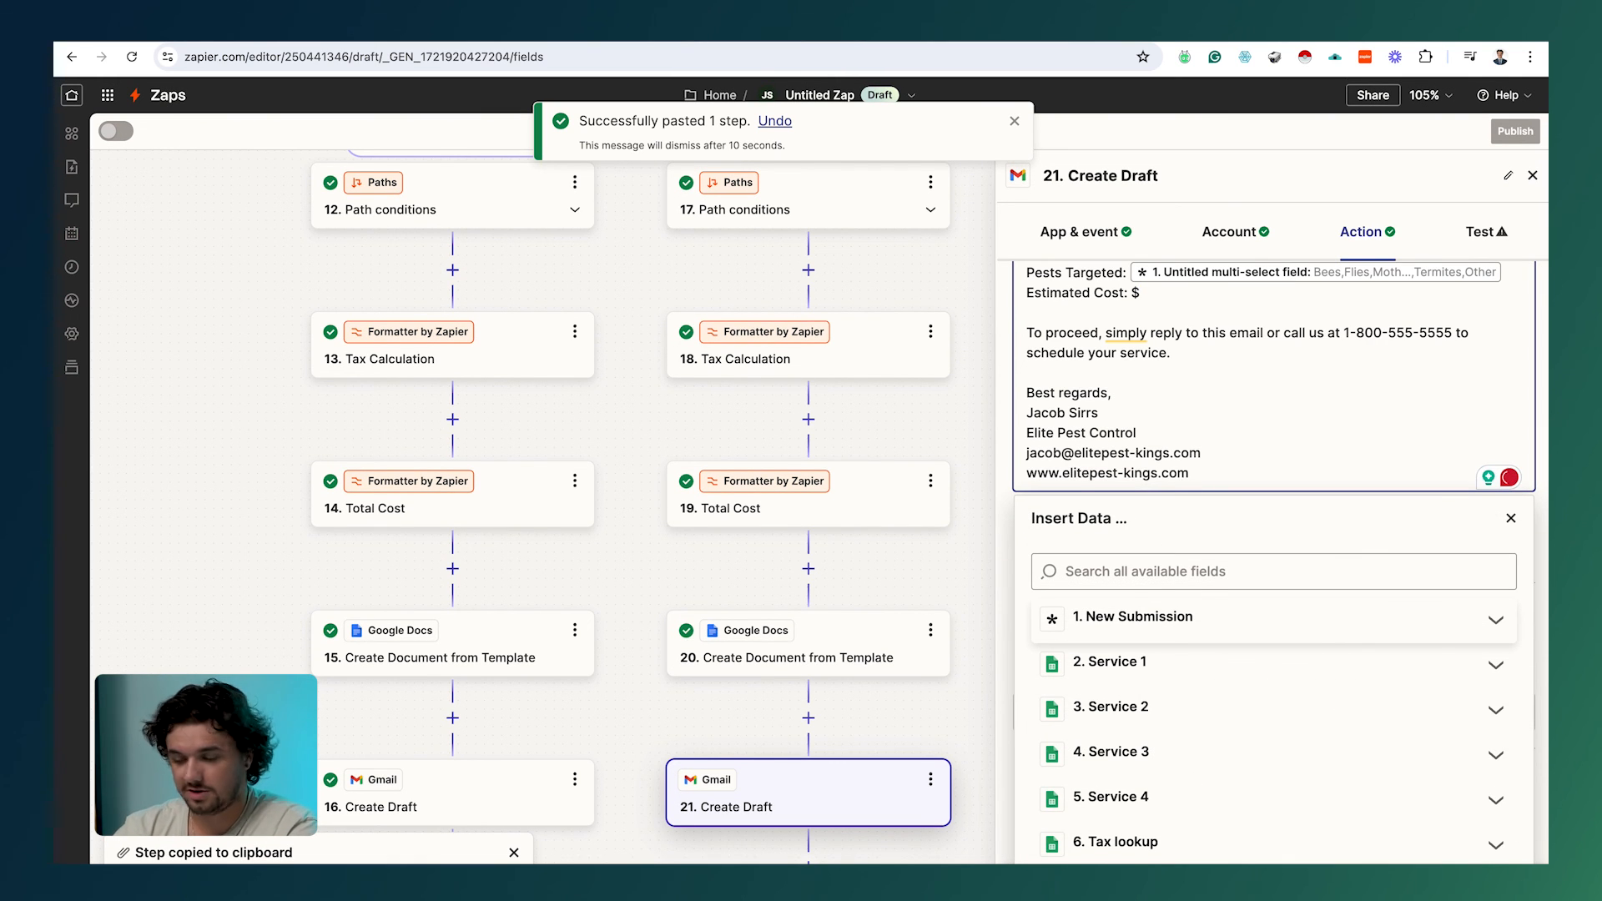
pyautogui.scroll(-5, 1314, 715)
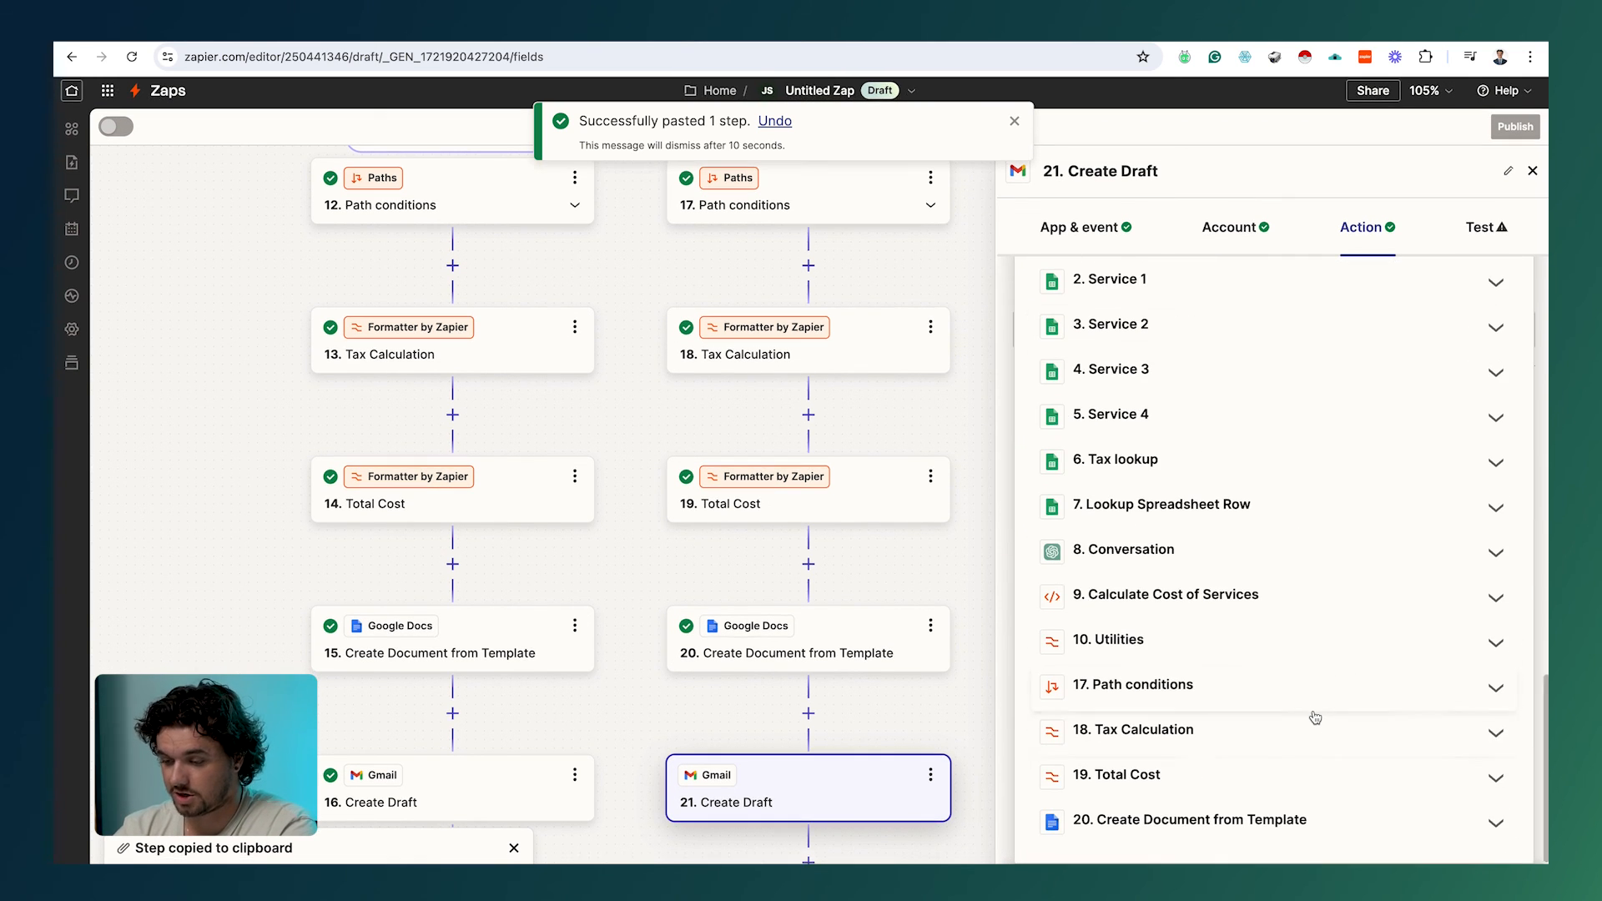
pyautogui.click(1247, 777)
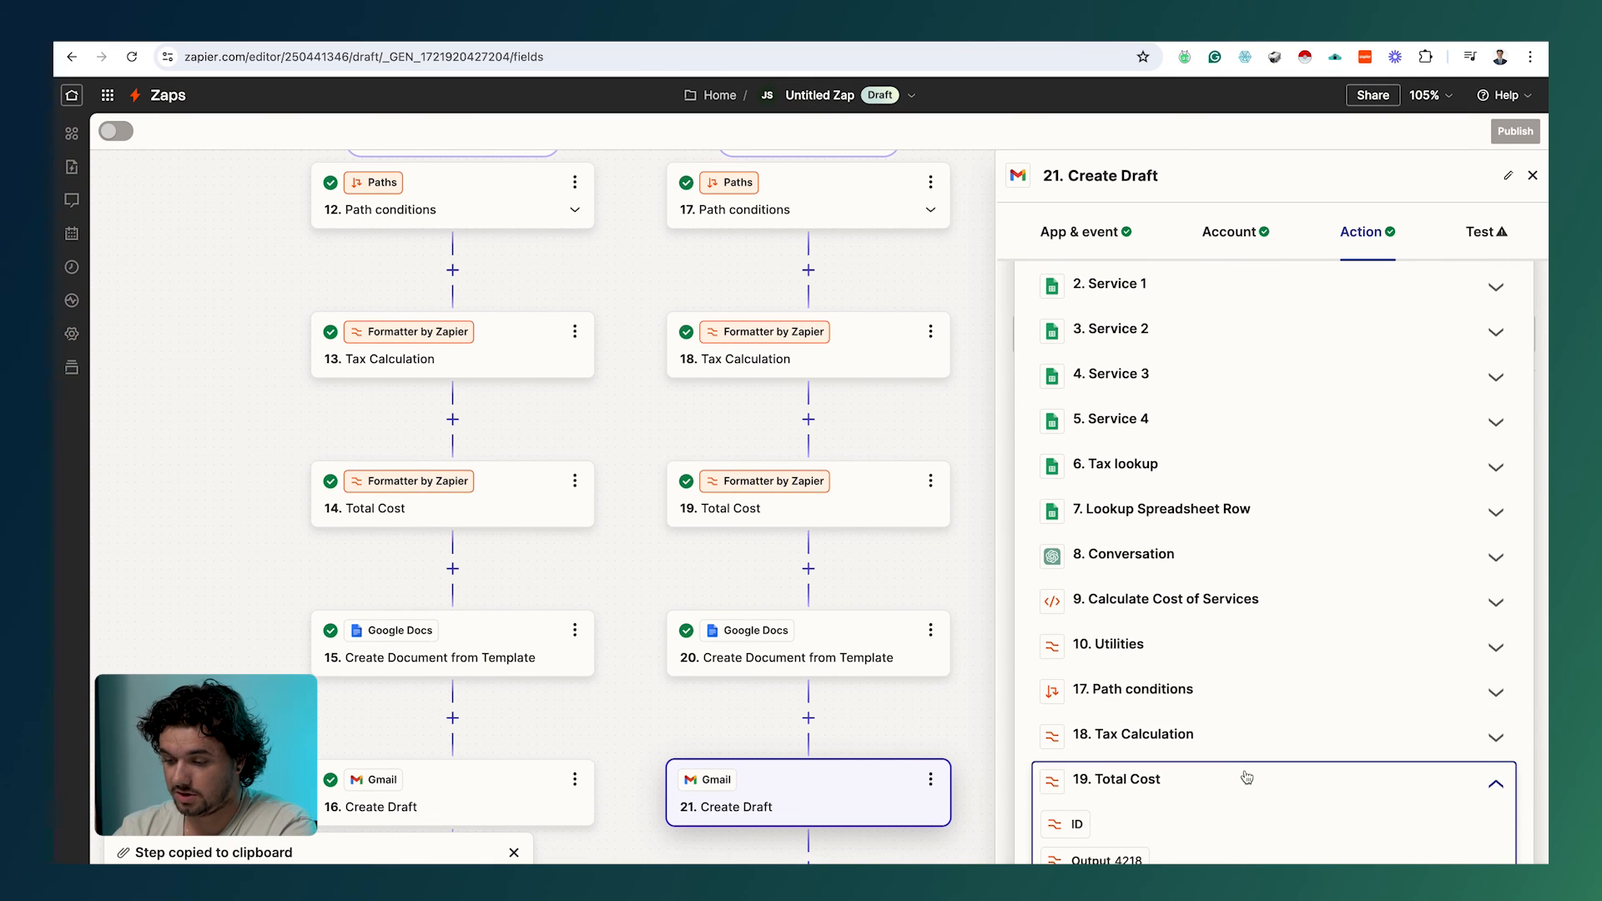
pyautogui.click(1161, 776)
pyautogui.click(1160, 862)
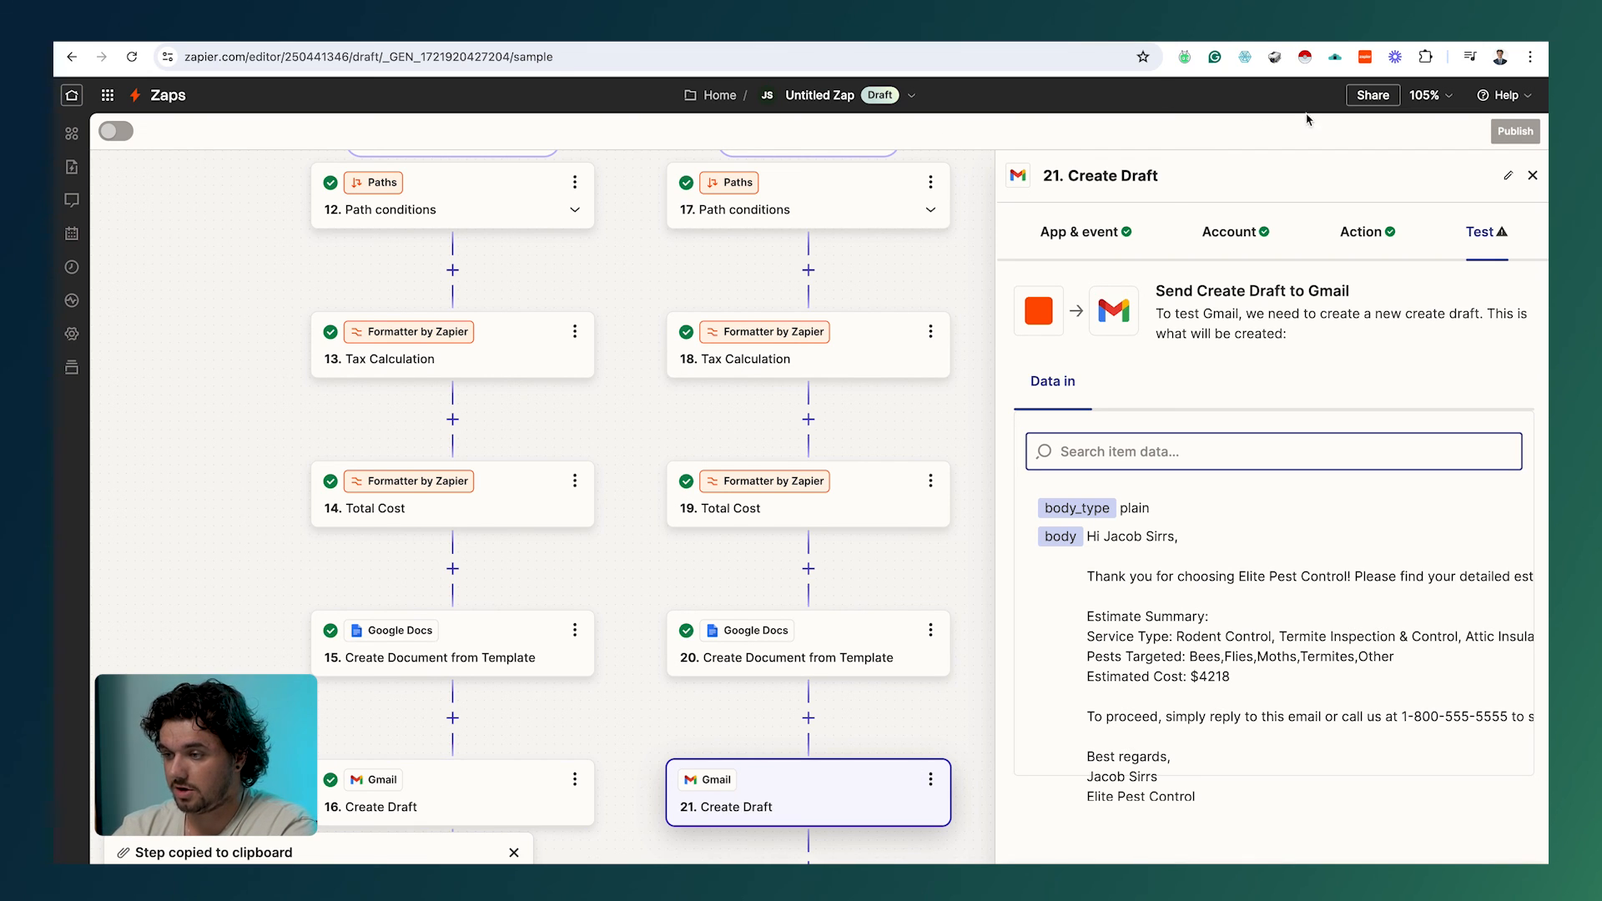
pyautogui.press('super+t')
# Step: In Gmail's Drafts folder, open the Zap-created Elite Pest Control Custom Quote draft
pyautogui.click(1389, 133)
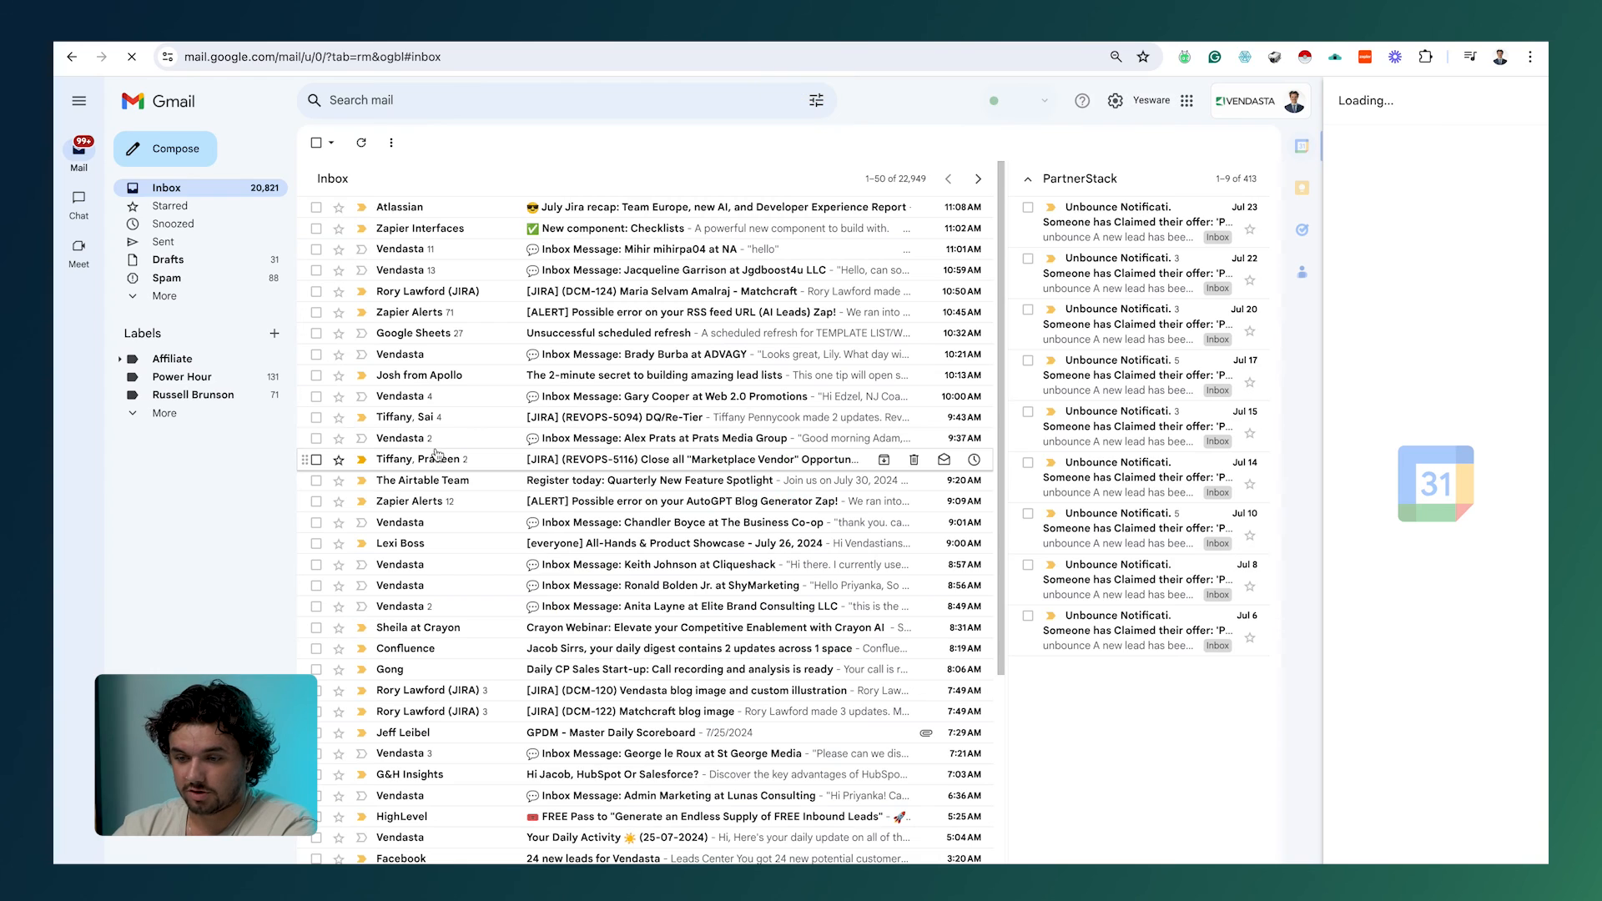
pyautogui.click(164, 259)
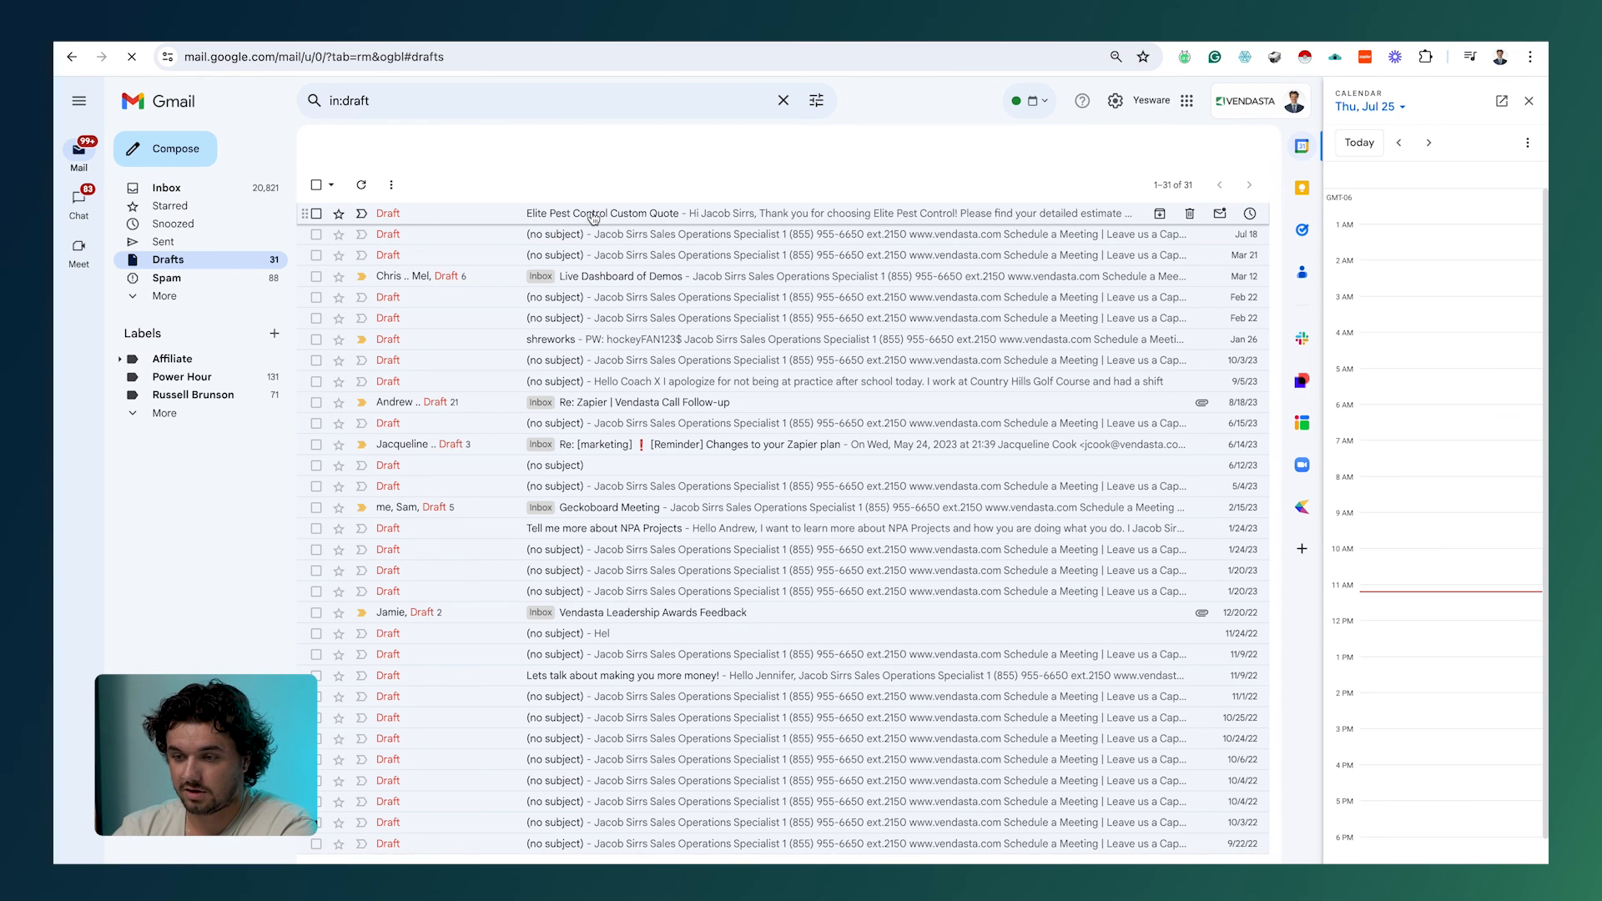
pyautogui.click(593, 215)
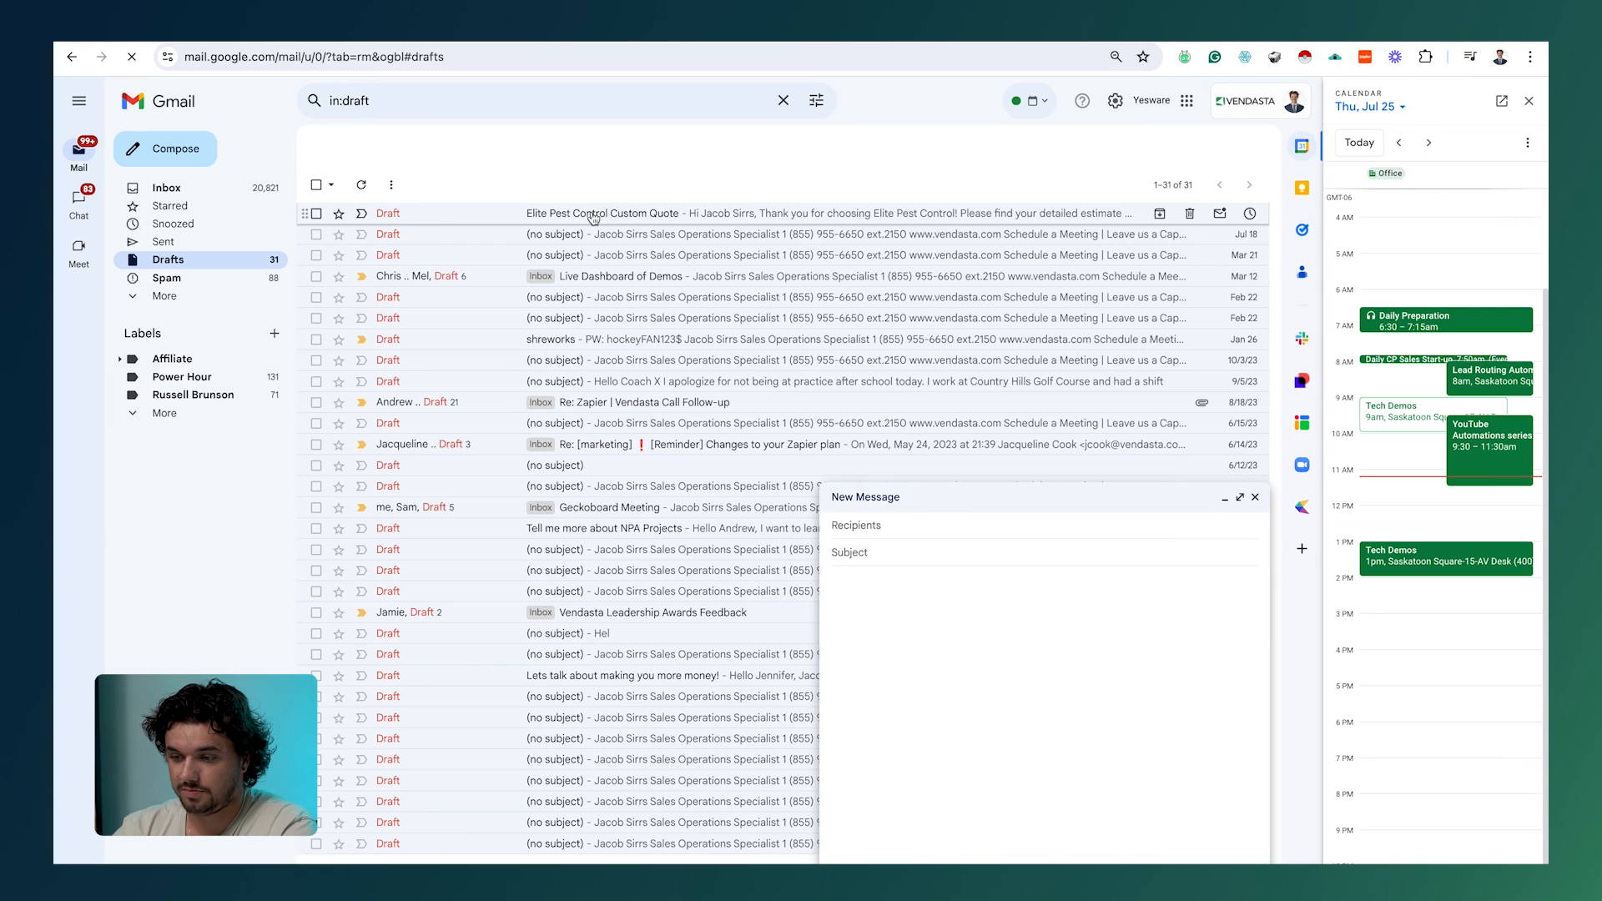